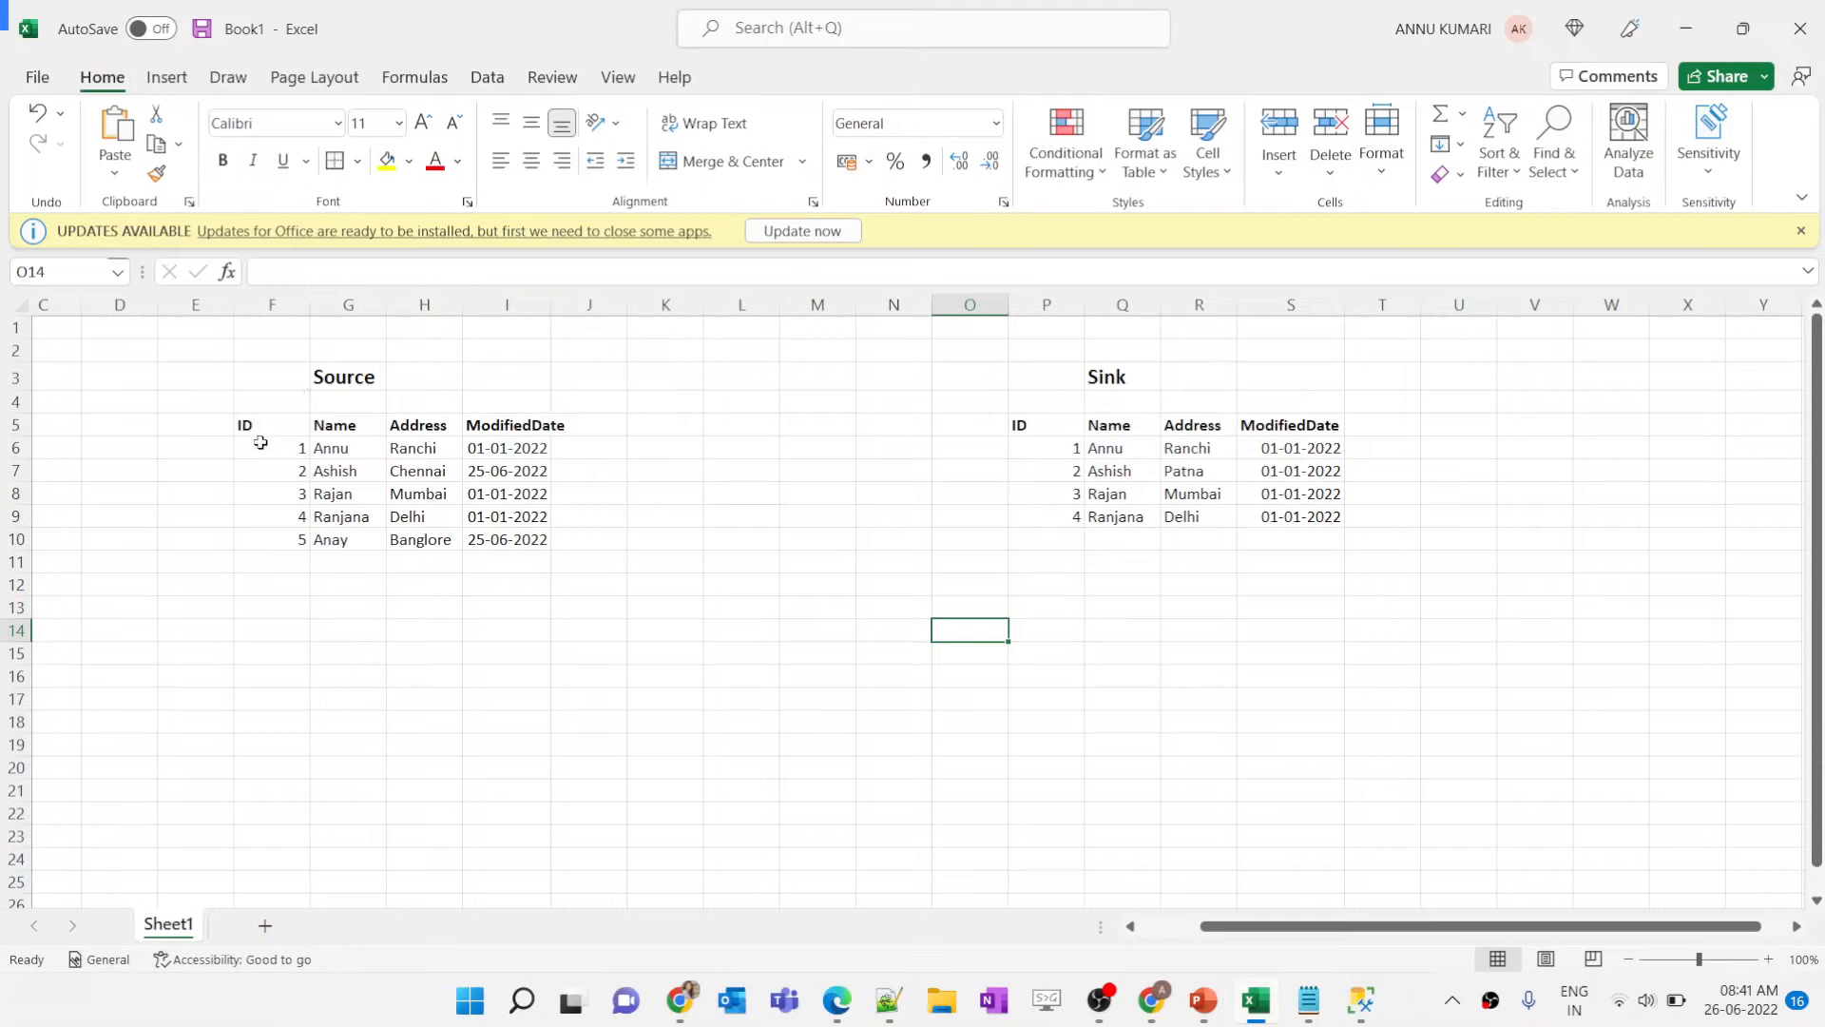
Step: Add an outline border around each of the two Source rows with IDs 2 and 5
{"action": "left_click_drag", "start_coordinate": [1025, 448], "coordinate": [1271, 517]}
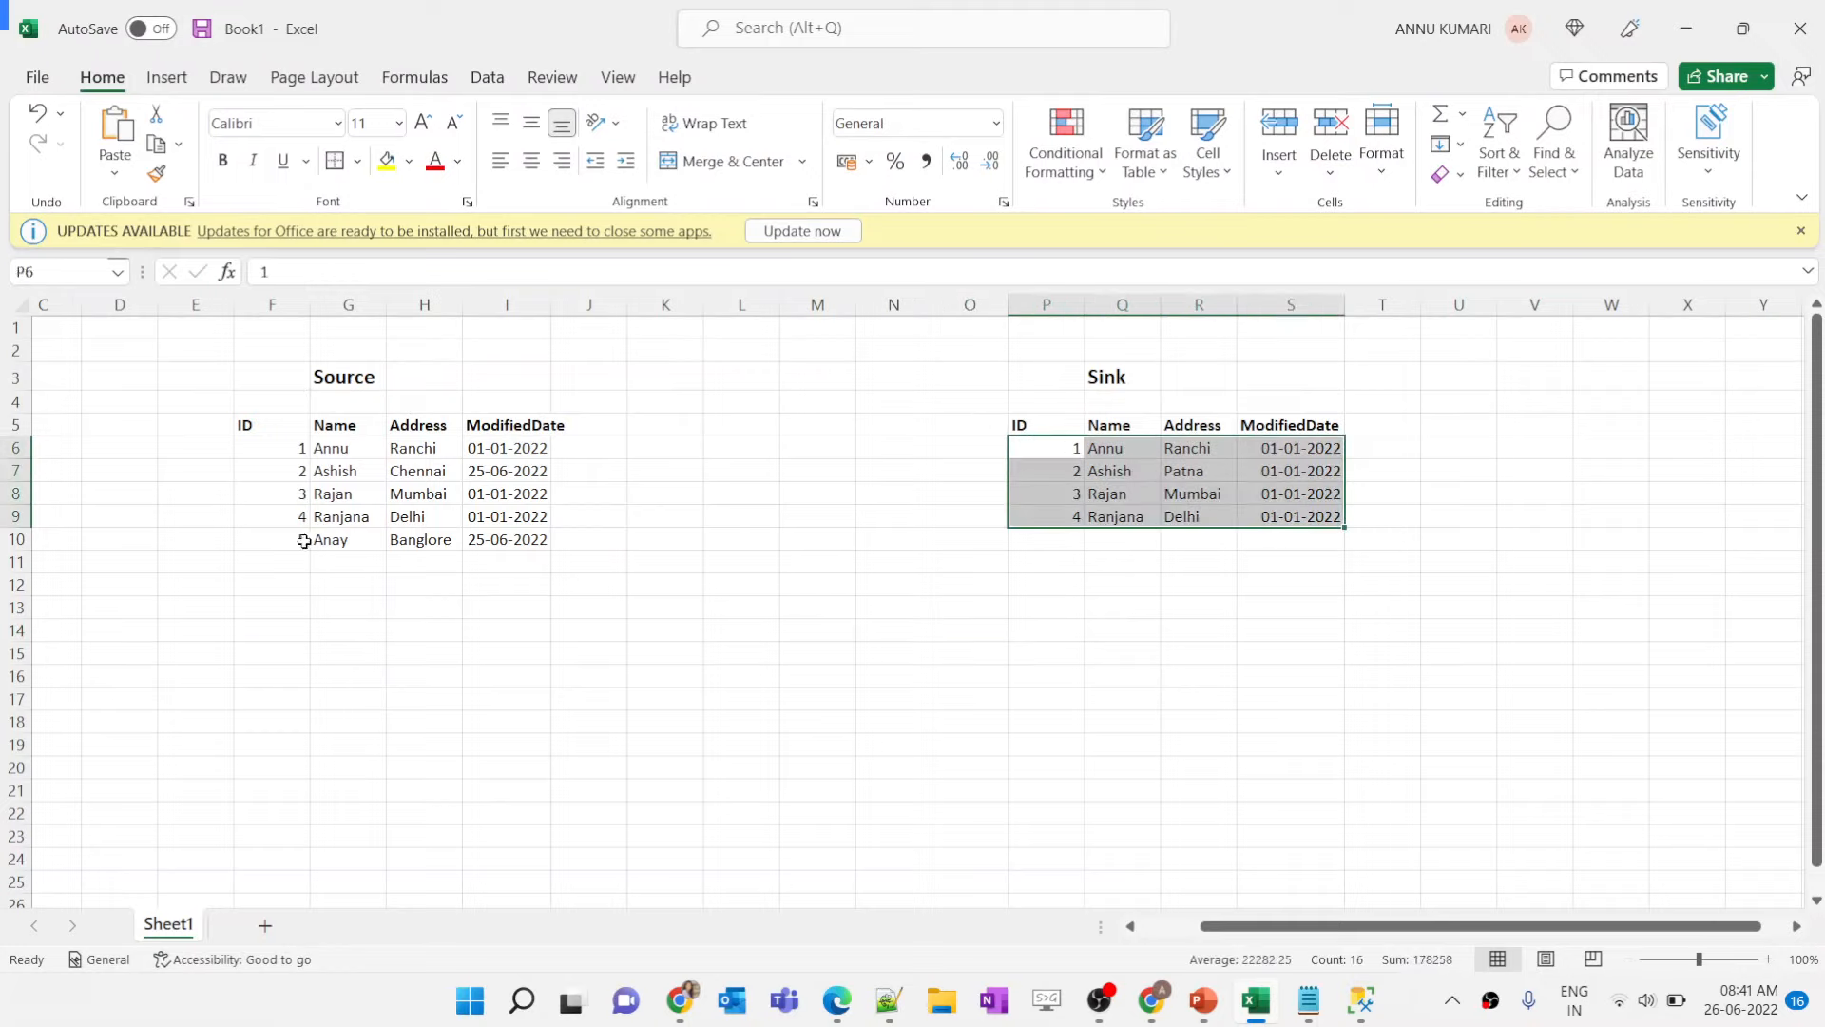
{"action": "left_click_drag", "start_coordinate": [290, 470], "coordinate": [477, 469]}
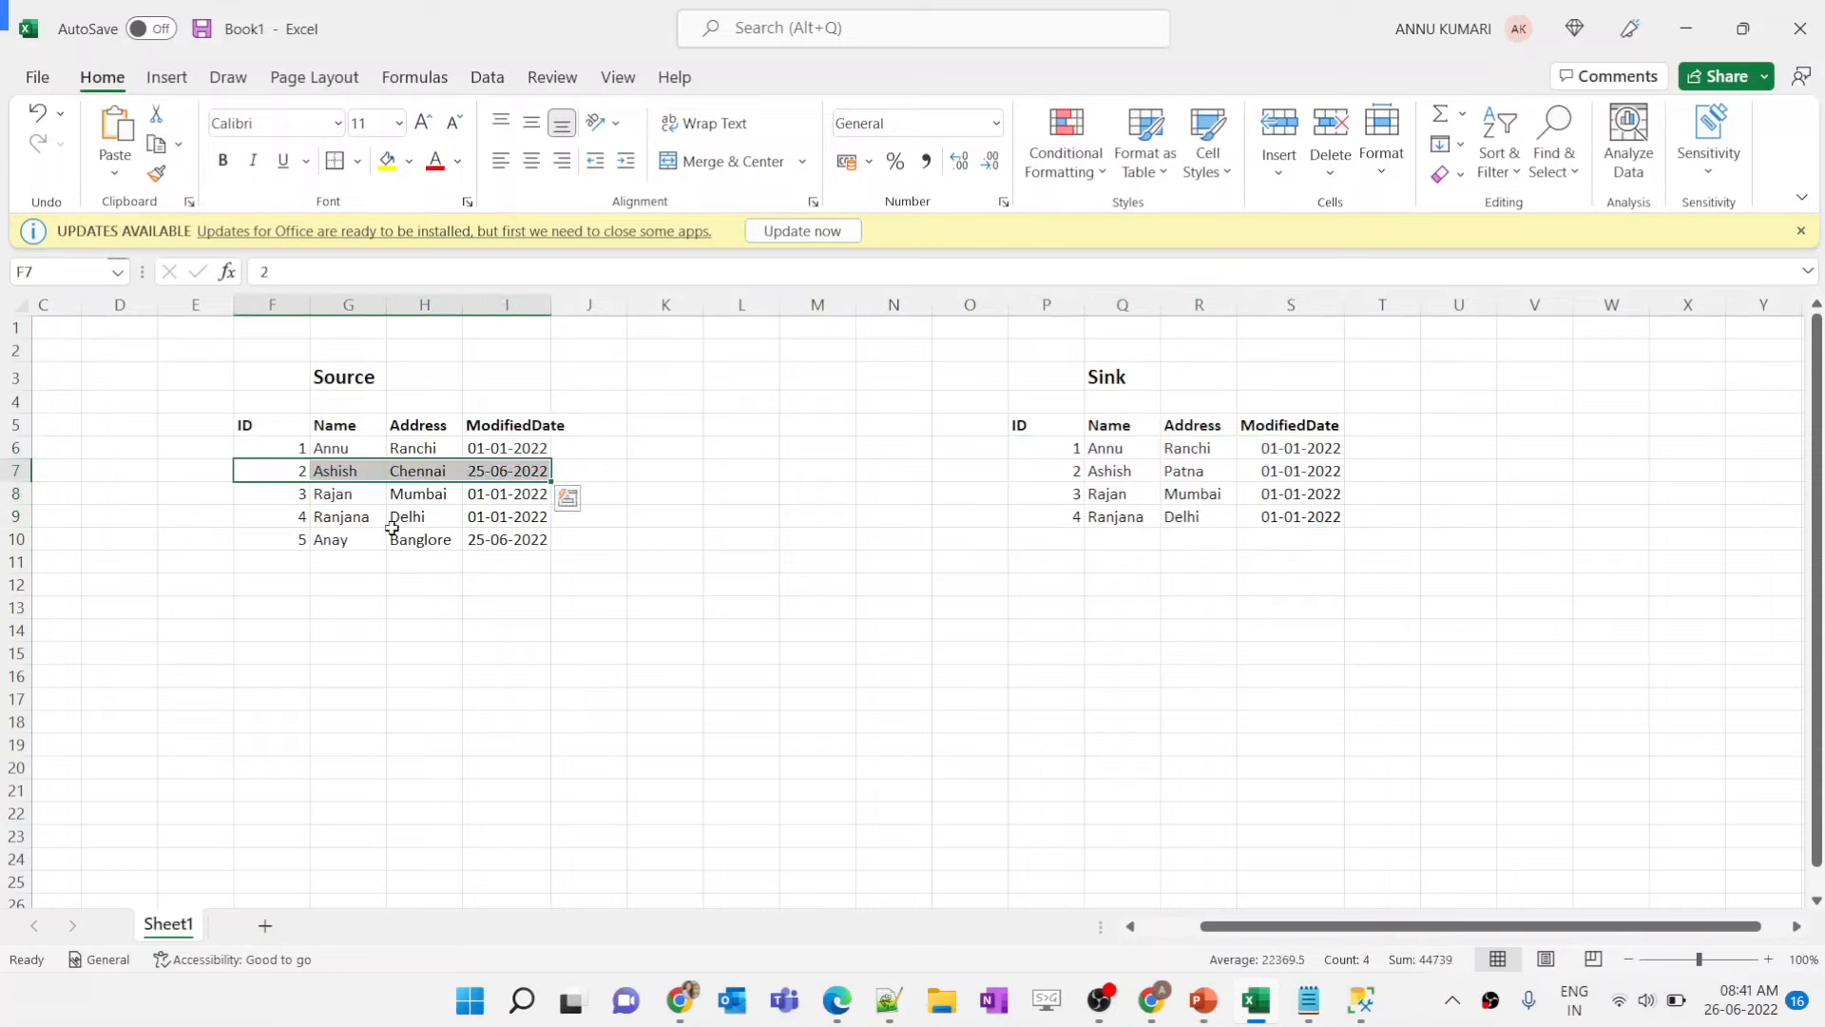
{"action": "left_click_drag", "start_coordinate": [275, 539], "coordinate": [504, 536]}
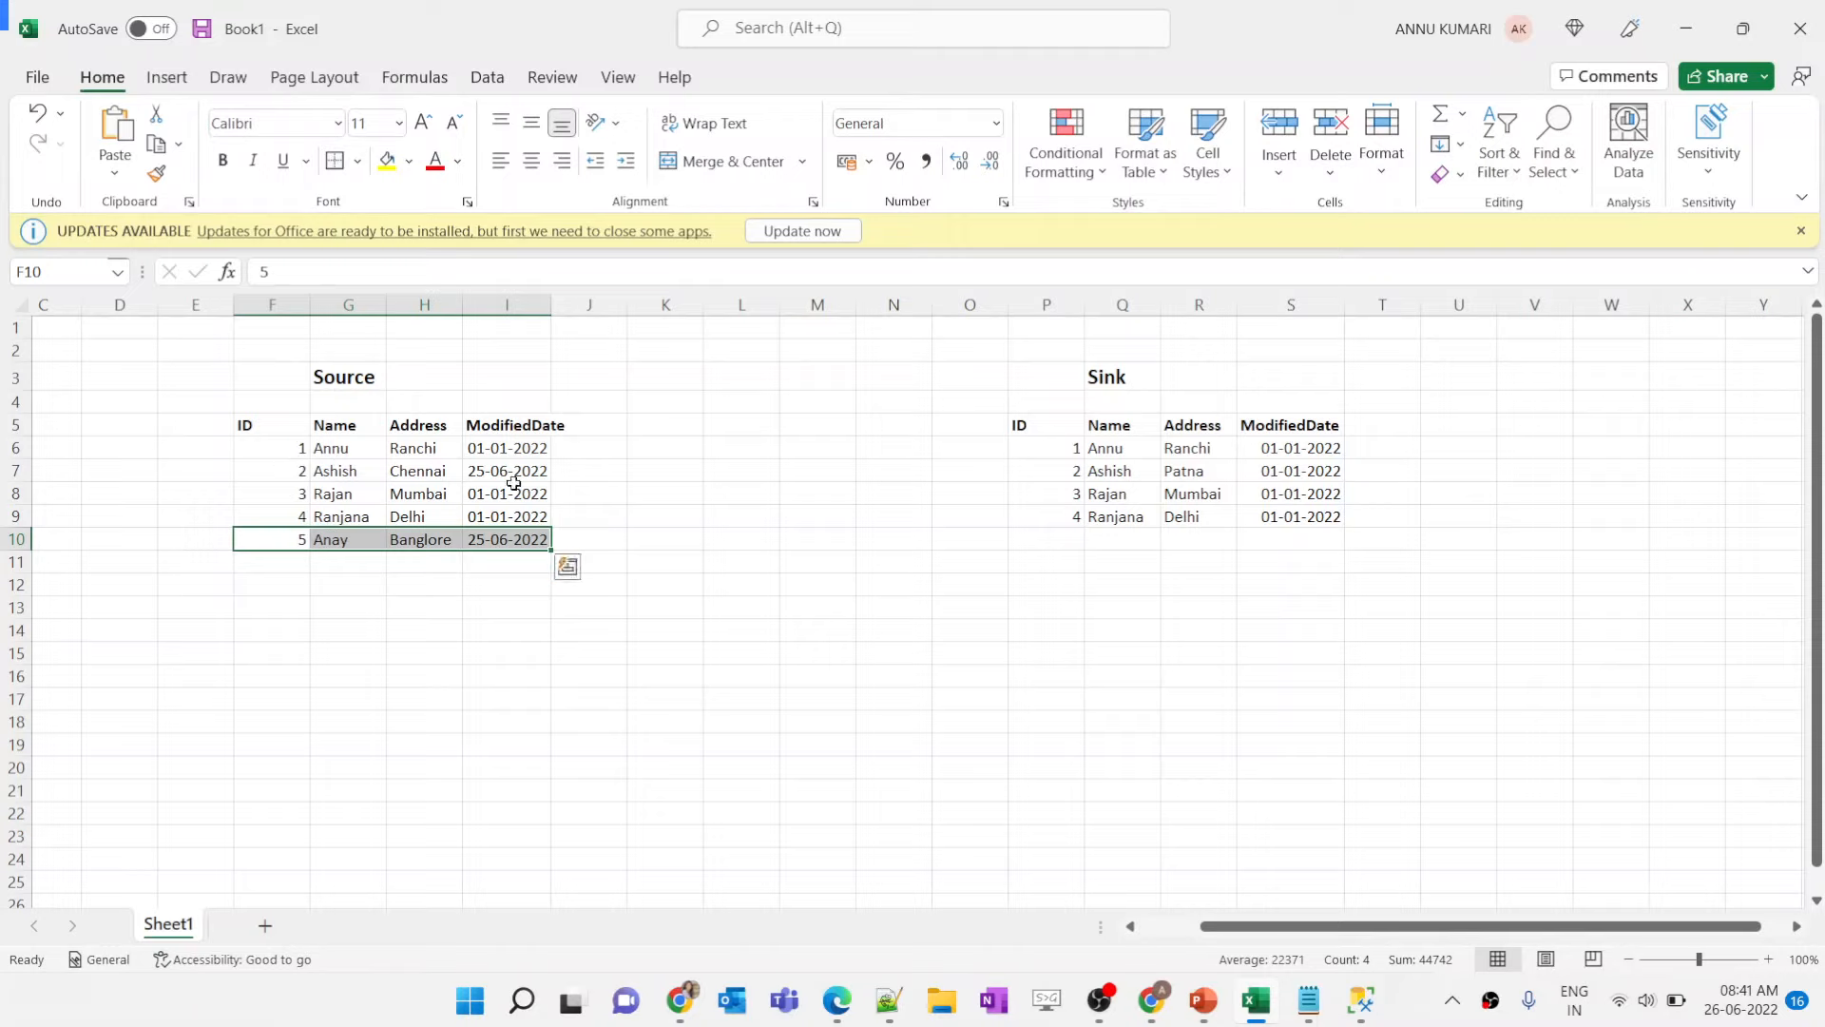
{"action": "left_click_drag", "start_coordinate": [514, 475], "coordinate": [297, 470]}
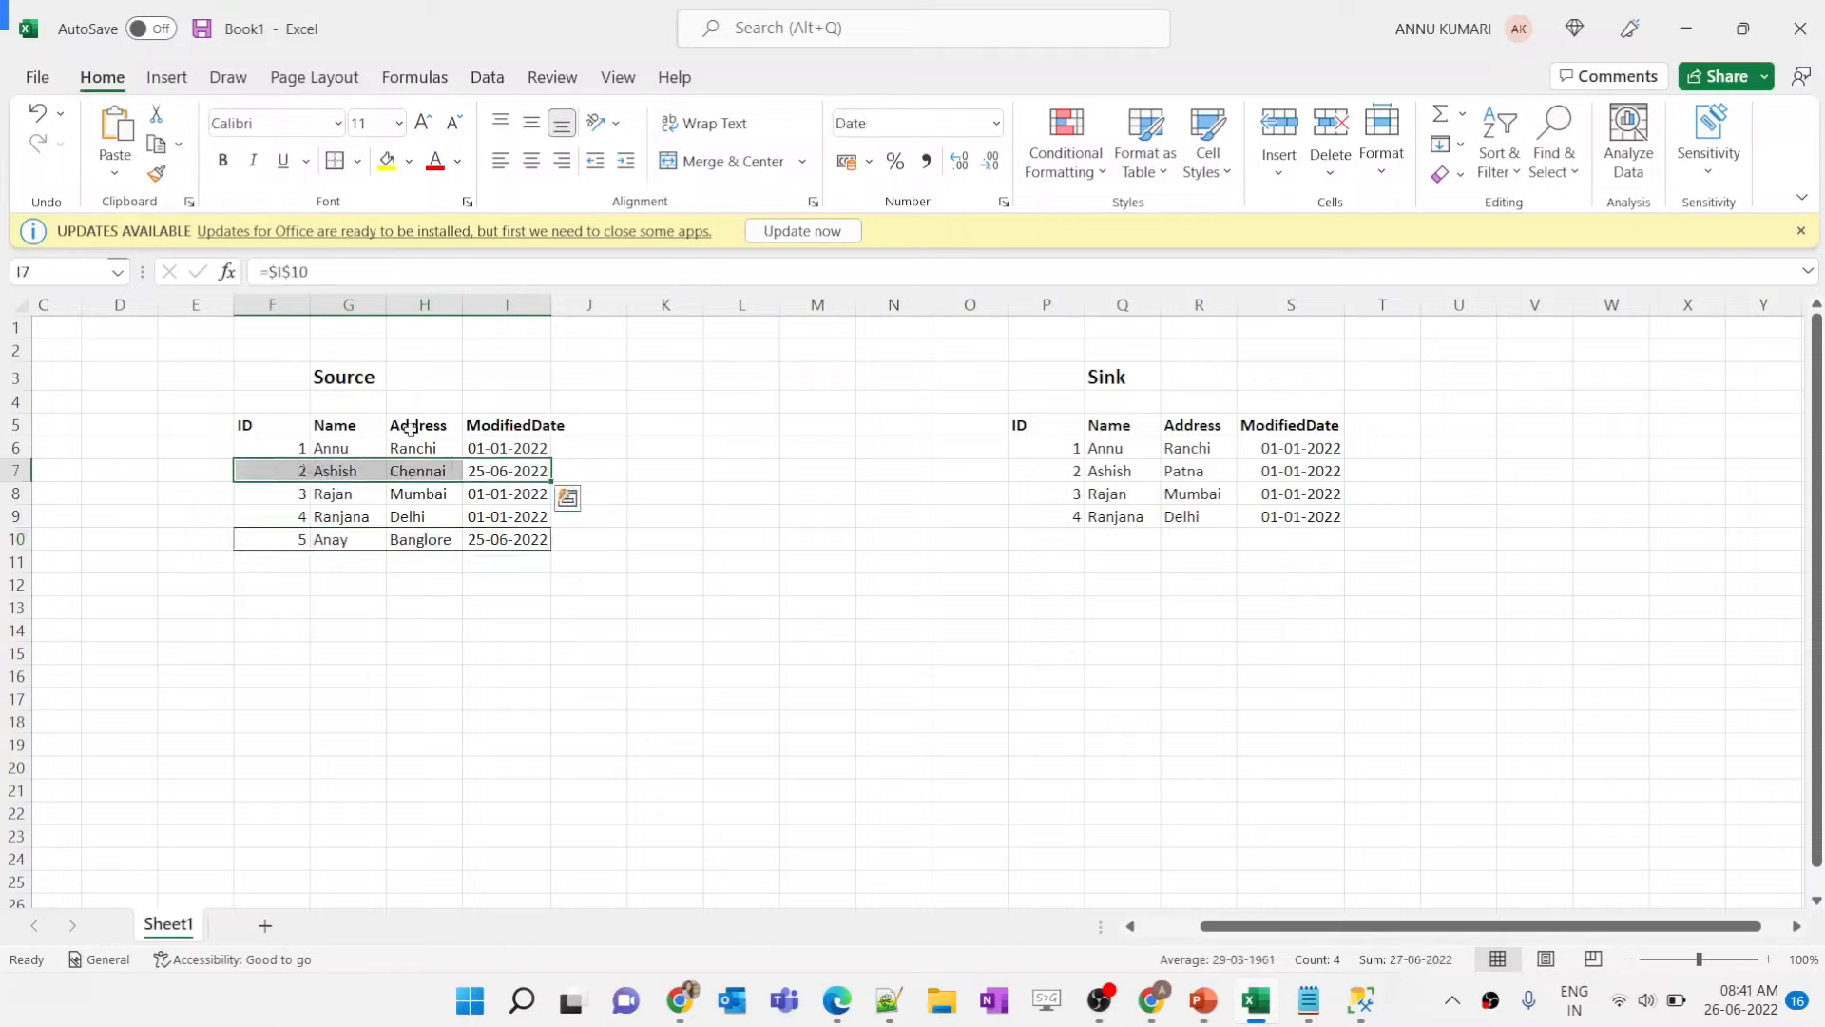
{"action": "left_click", "coordinate": [334, 161]}
{"action": "left_click", "coordinate": [665, 562]}
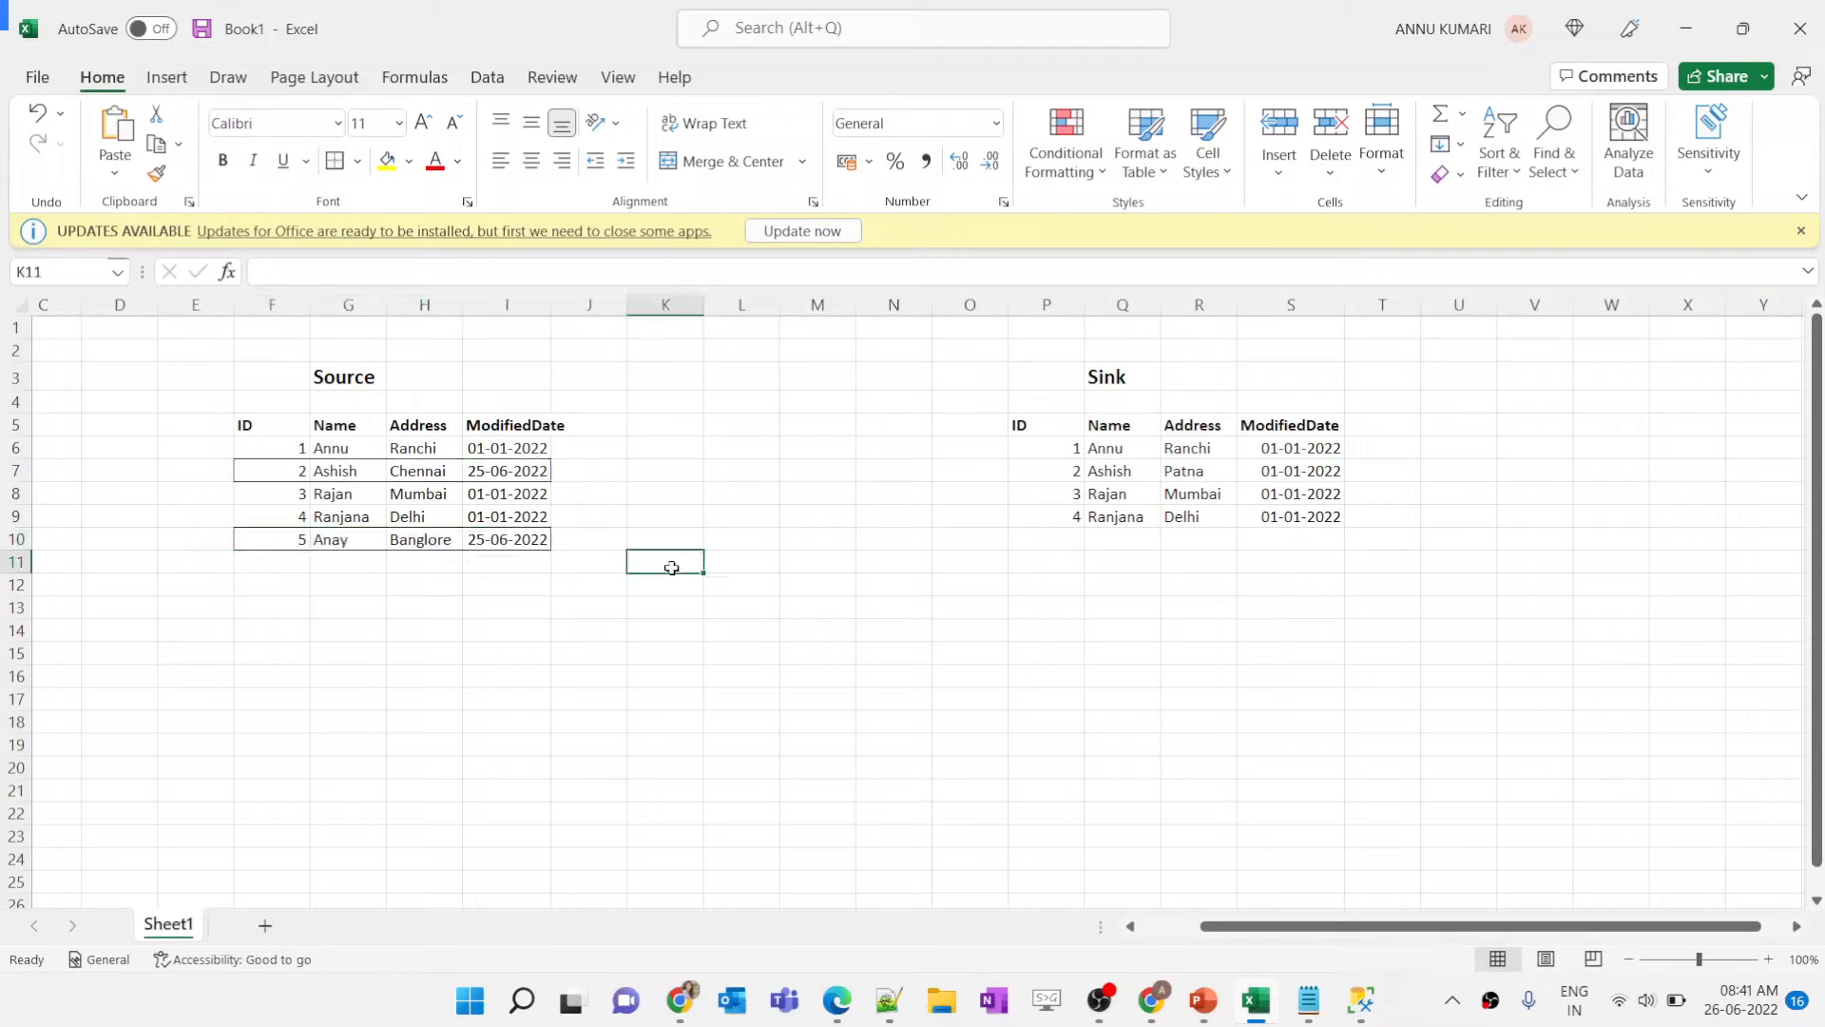
{"action": "left_click", "coordinate": [469, 531]}
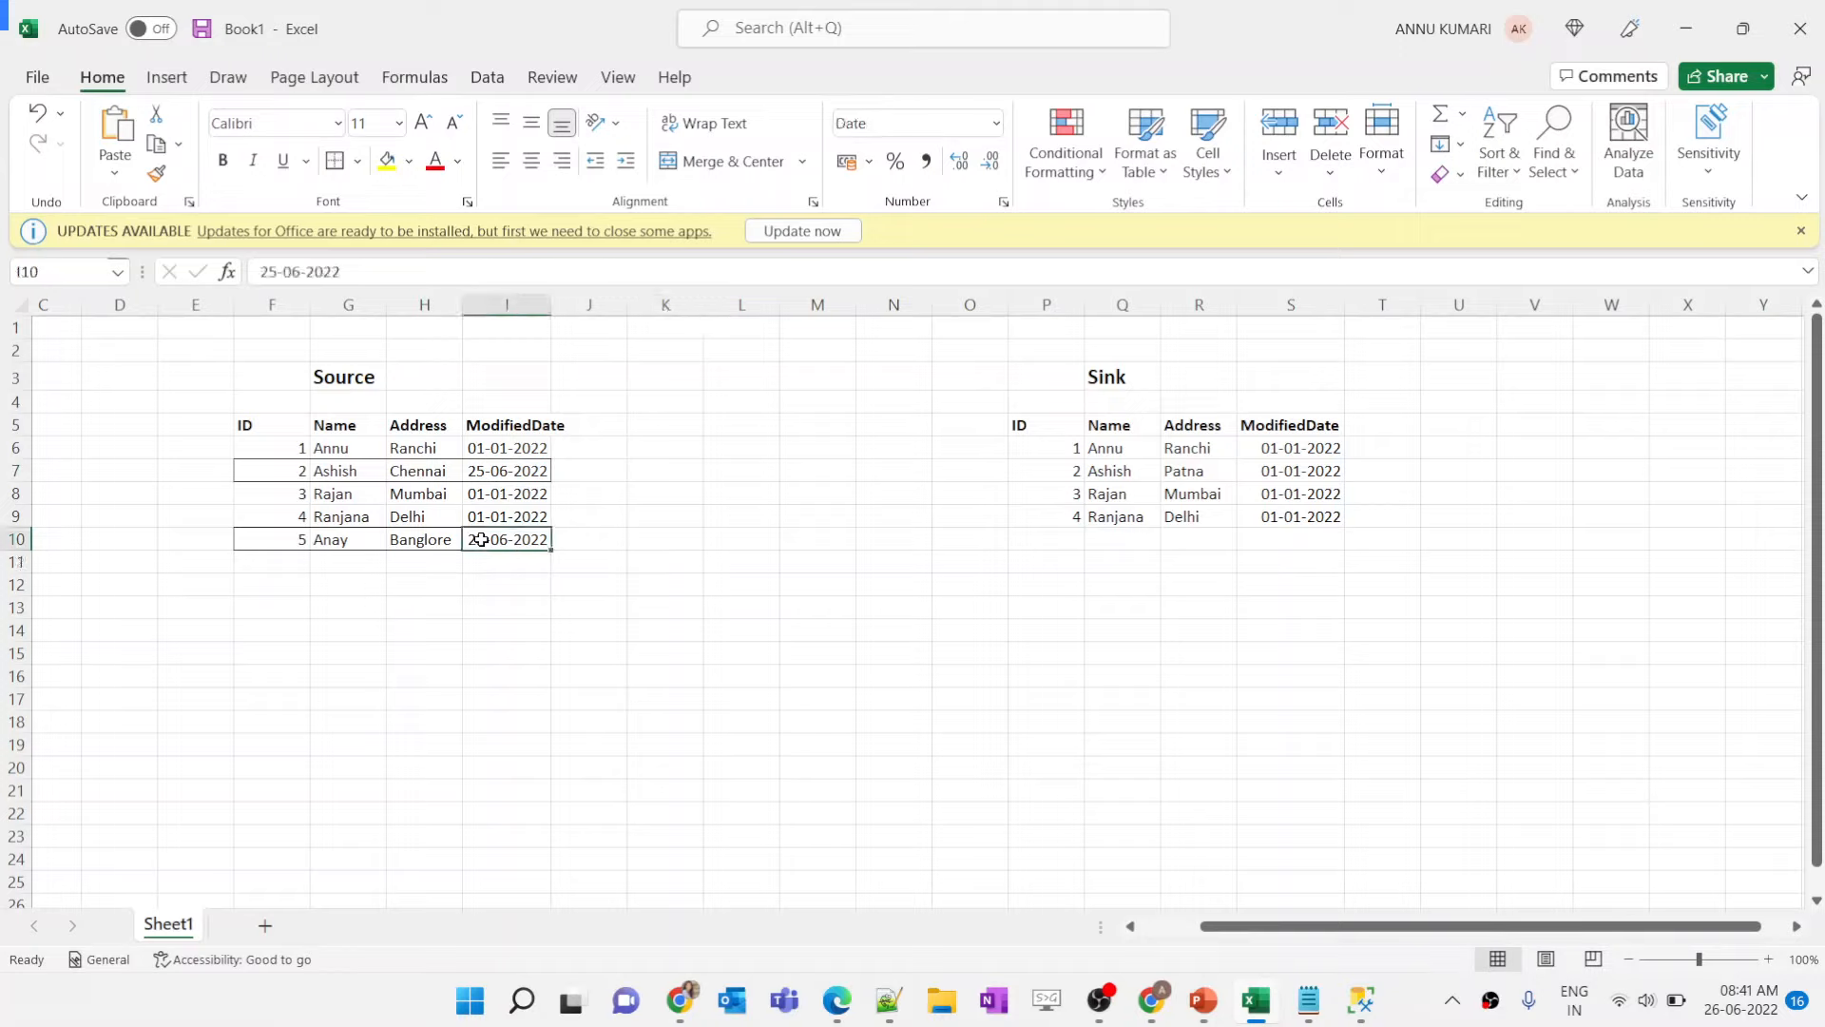
{"action": "left_click", "coordinate": [485, 466]}
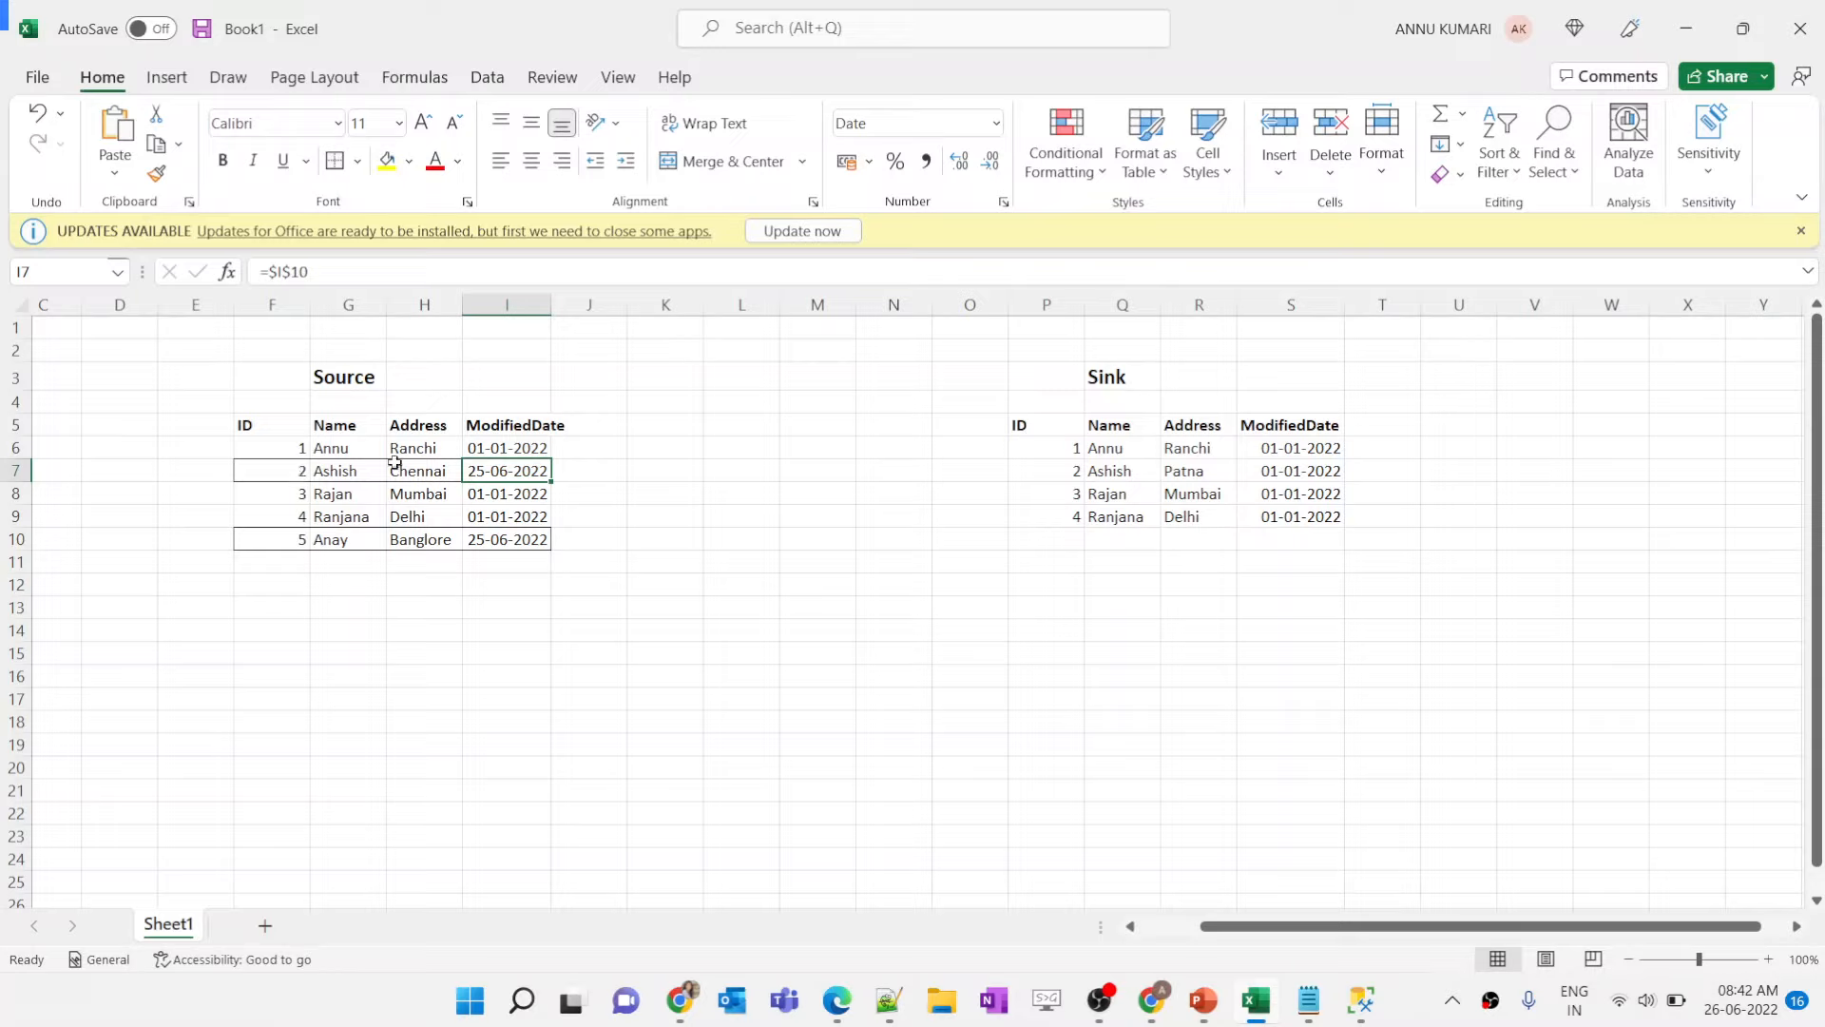
Step: Enter the label Benchmarkvalue in cell Q13 below the Sink table and autofit column Q to it
{"action": "left_click", "coordinate": [1109, 615]}
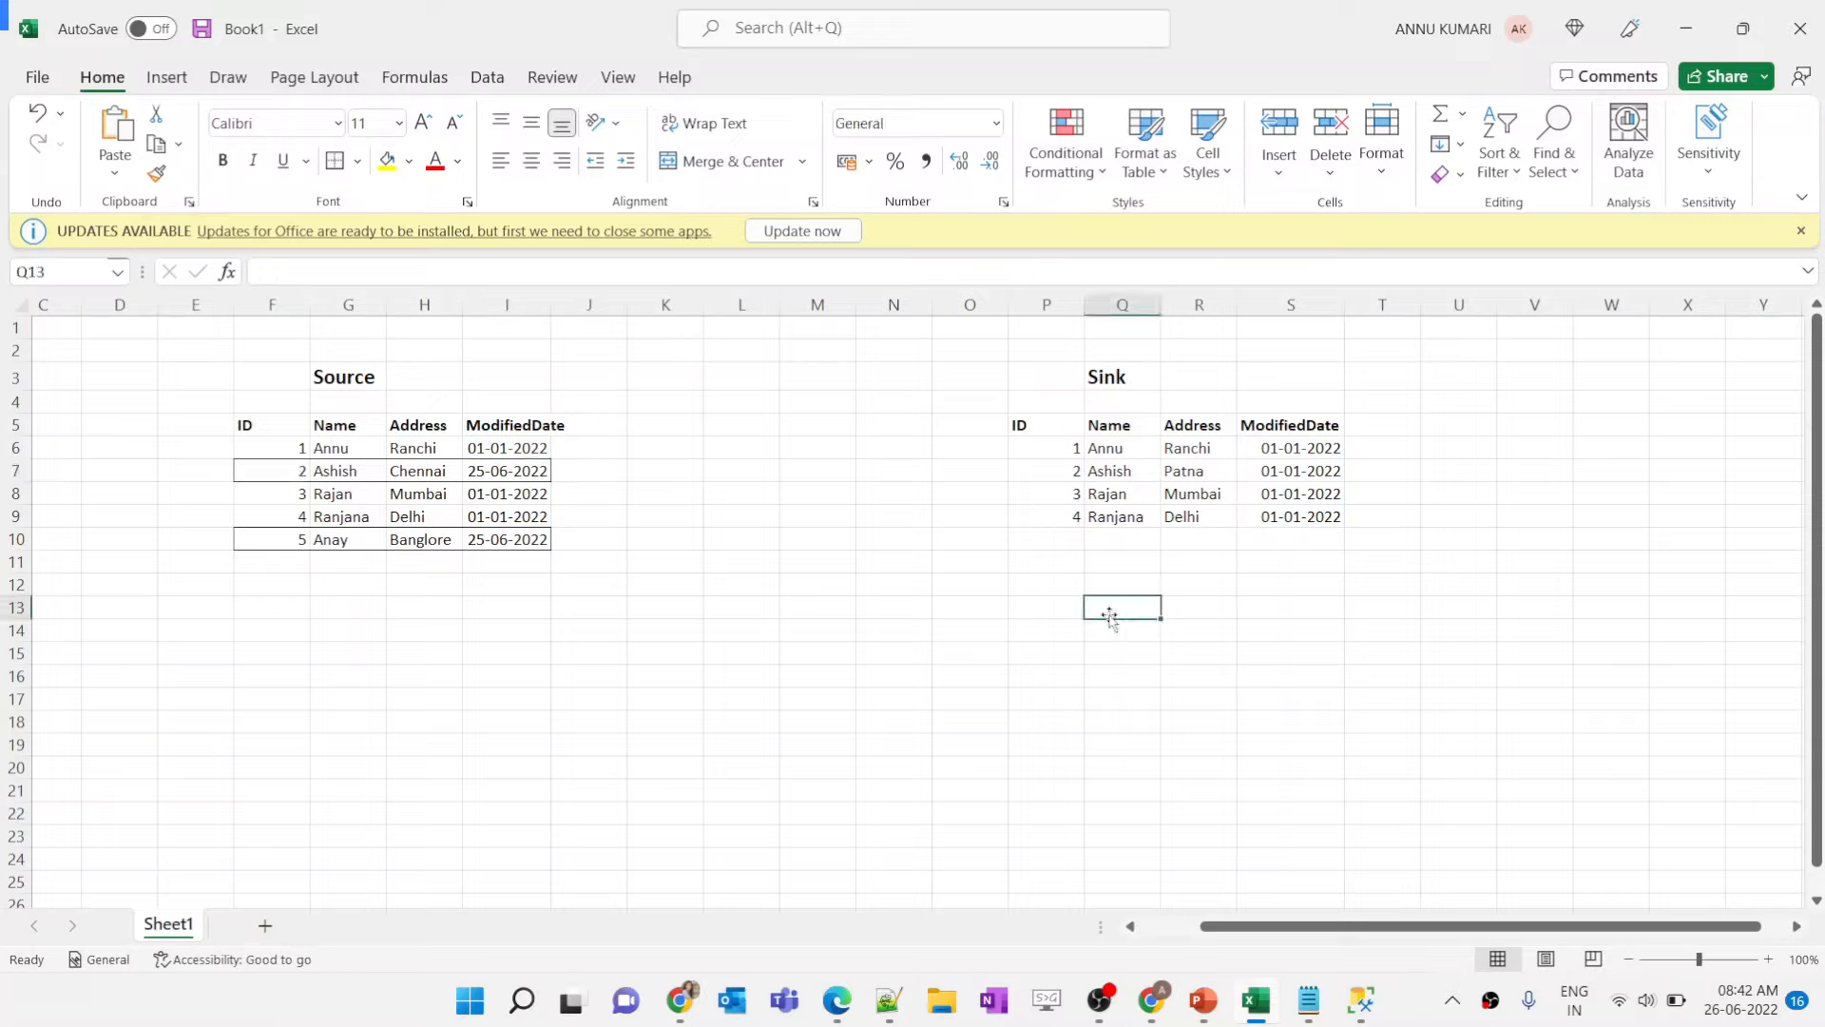
{"action": "type", "text": "Benchmark"}
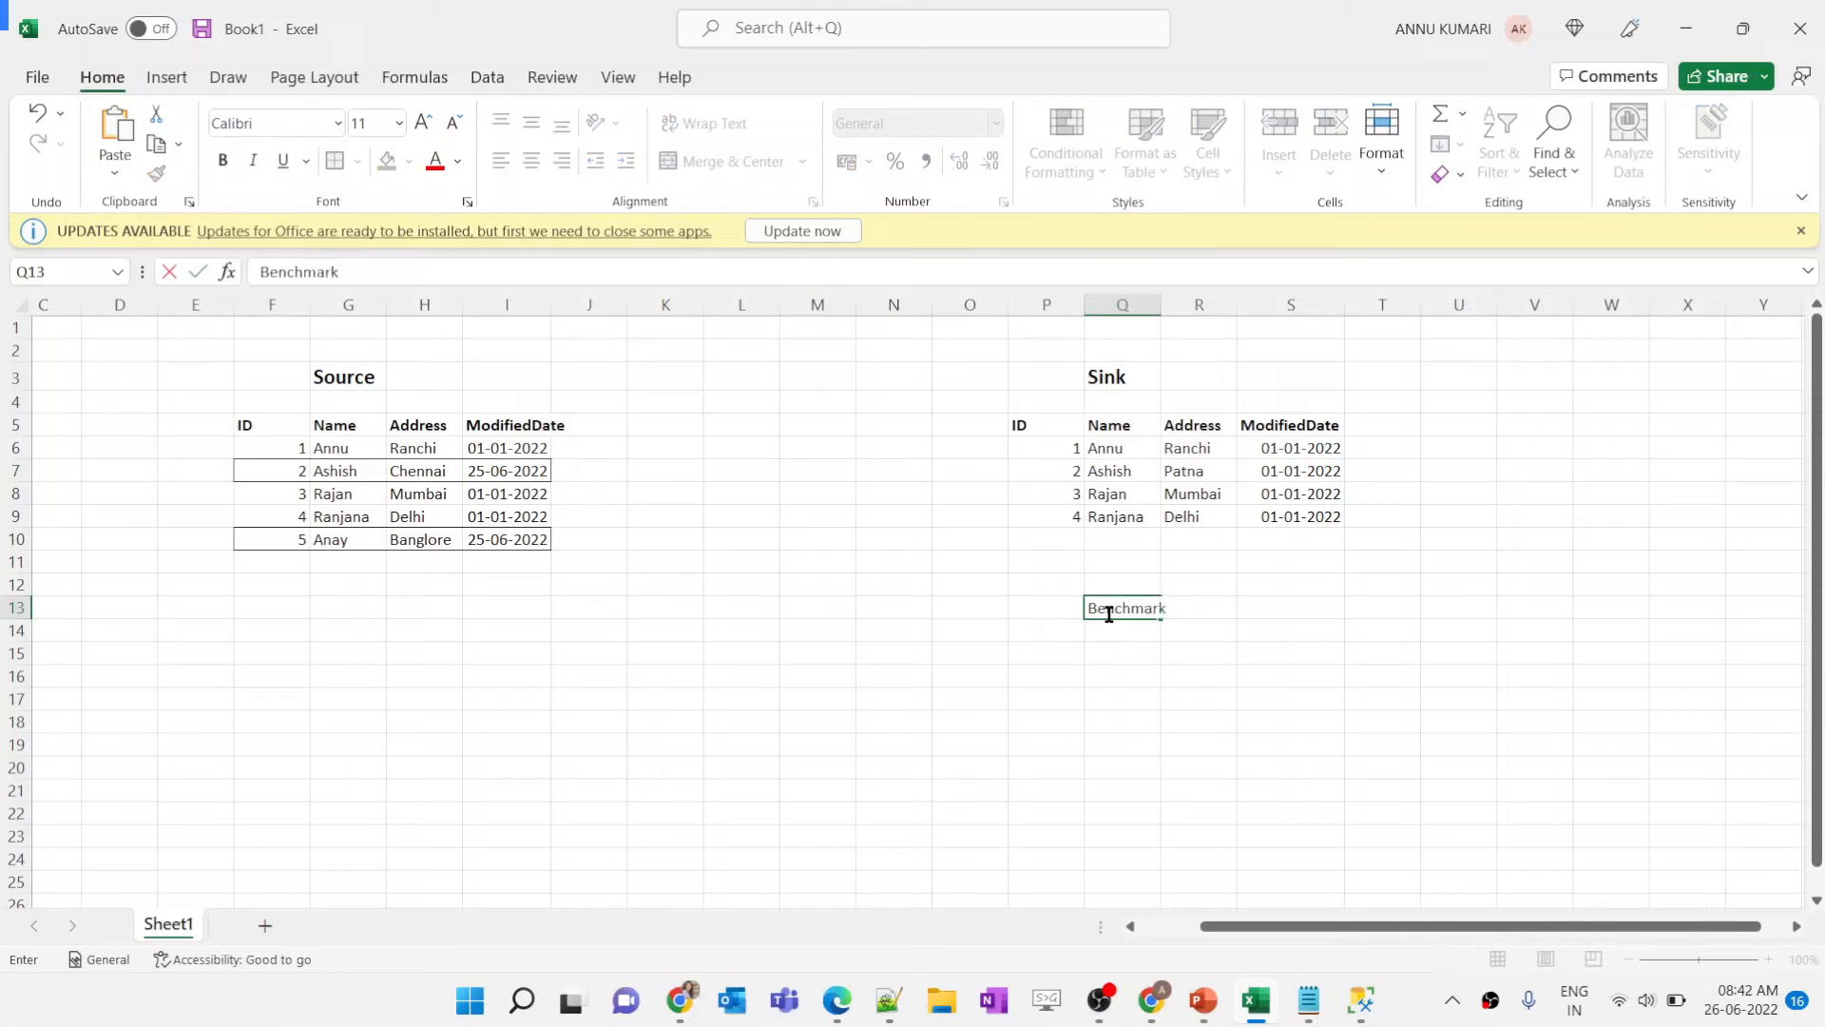
{"action": "type", "text": "value"}
{"action": "key", "text": "Return"}
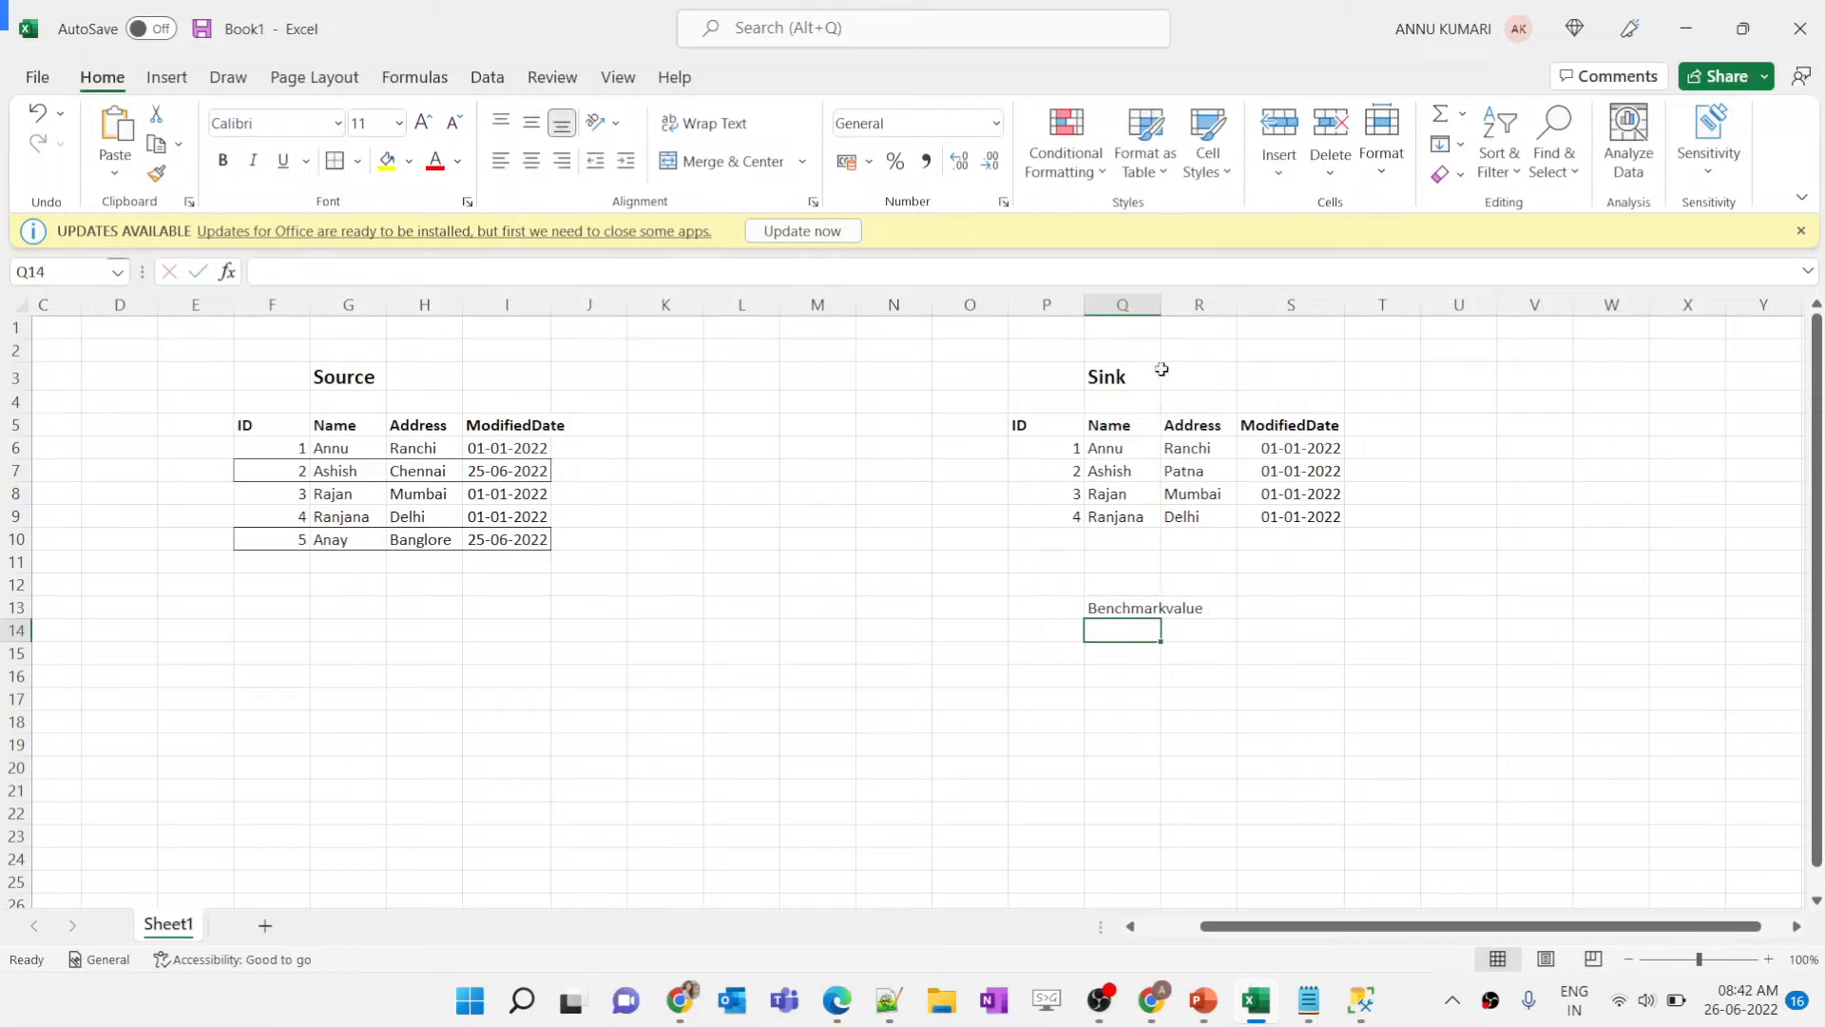
{"action": "double_click", "coordinate": [1160, 304]}
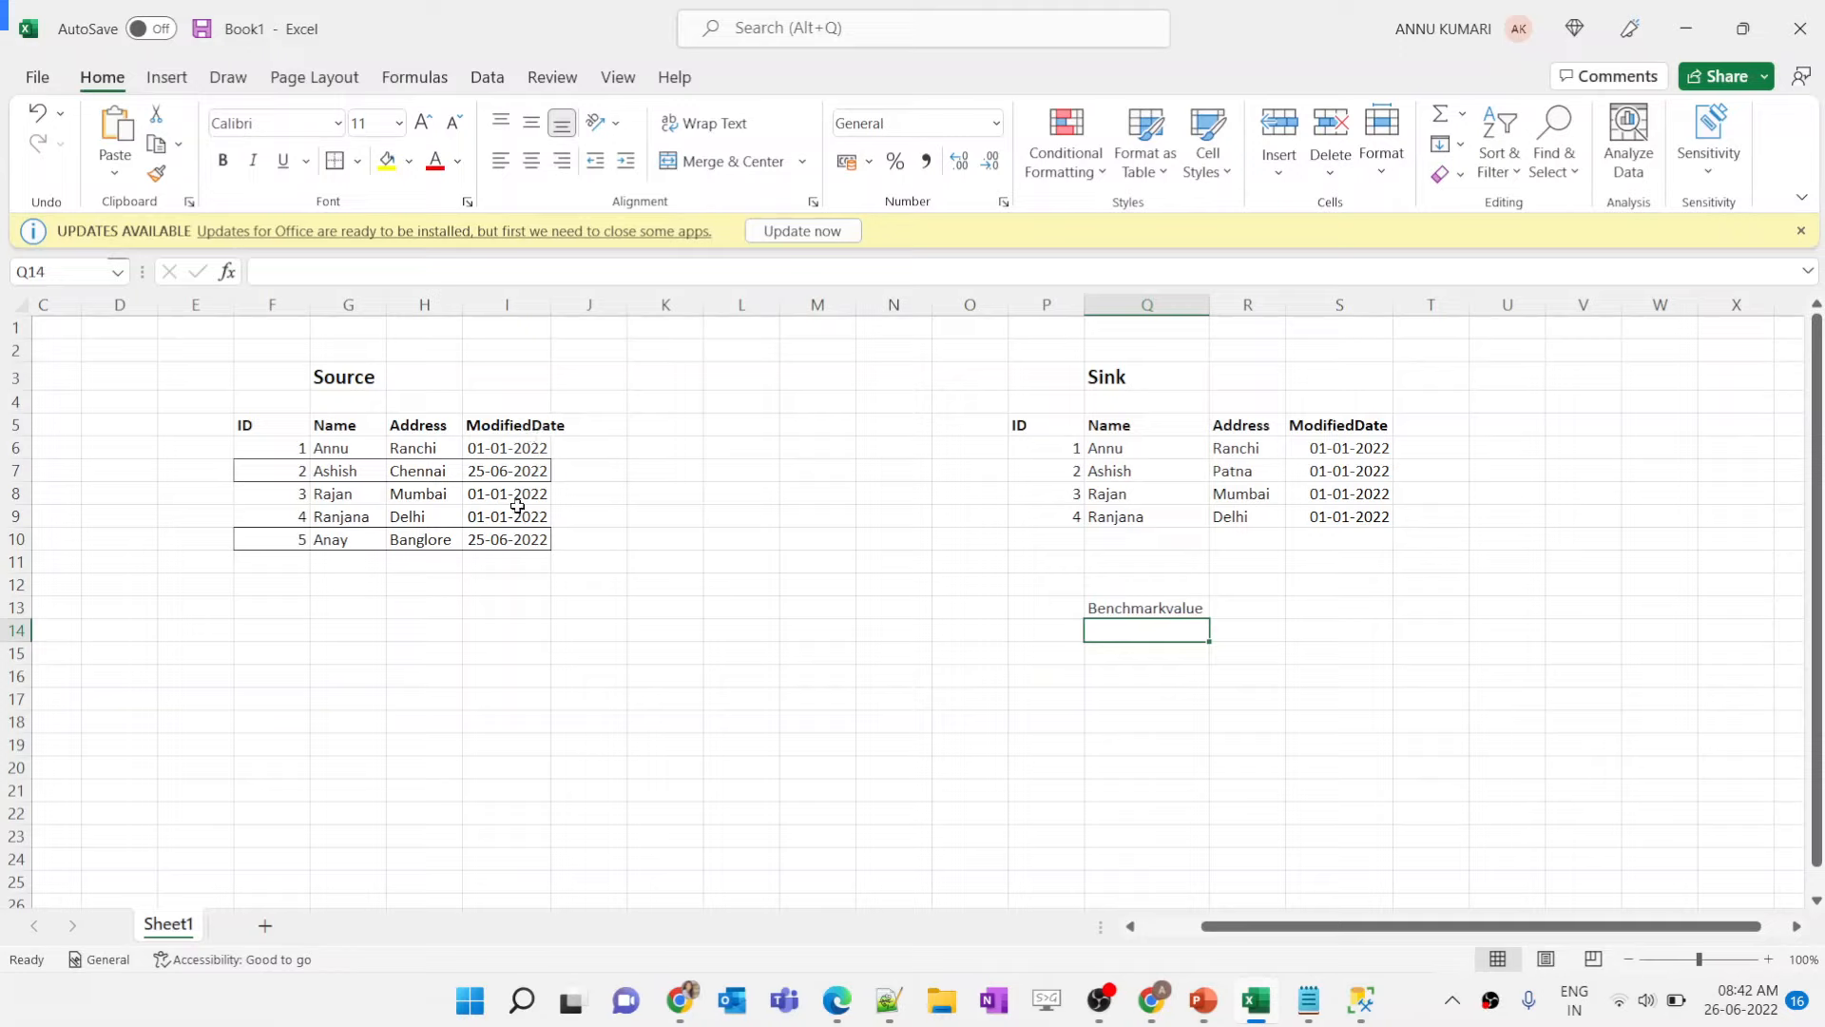
Step: Copy the date 01-01-2022 from the first Sink row's ModifiedDate into Q14 under Benchmarkvalue
{"action": "left_click", "coordinate": [496, 430]}
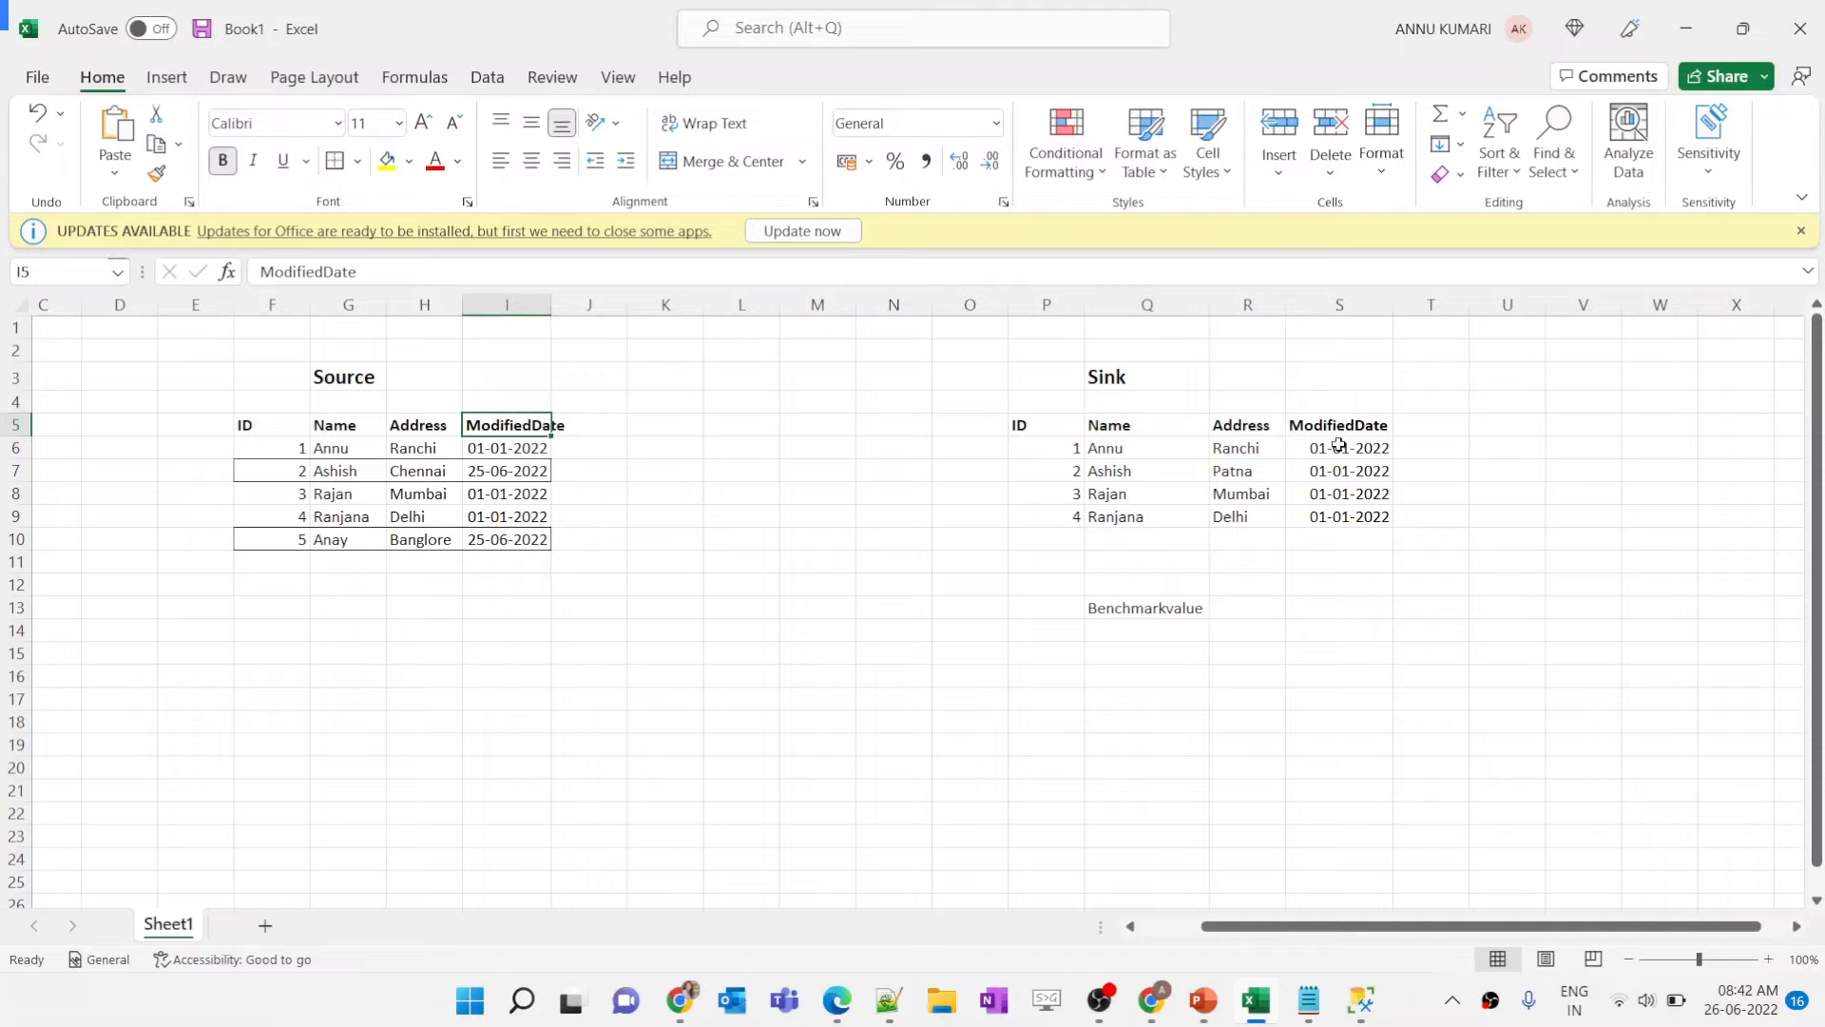
{"action": "left_click_drag", "start_coordinate": [1339, 446], "coordinate": [1339, 518]}
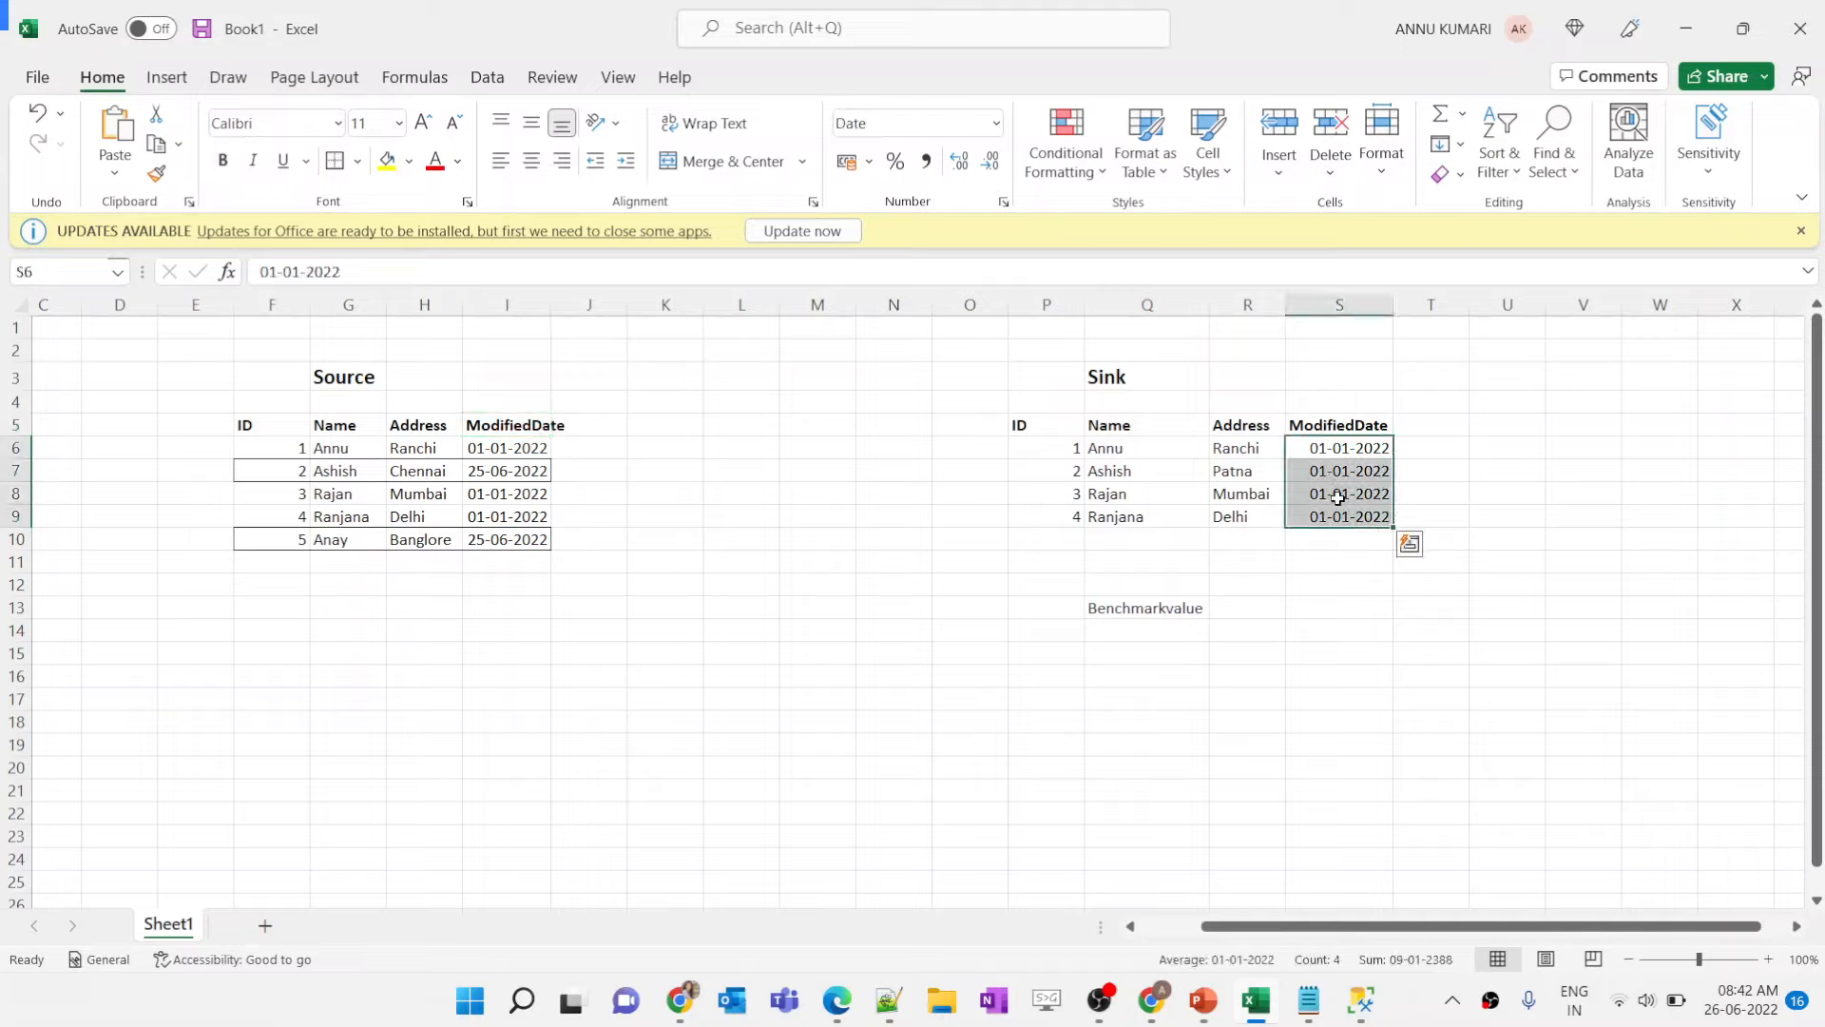
{"action": "left_click", "coordinate": [1149, 629]}
{"action": "left_click", "coordinate": [1330, 449]}
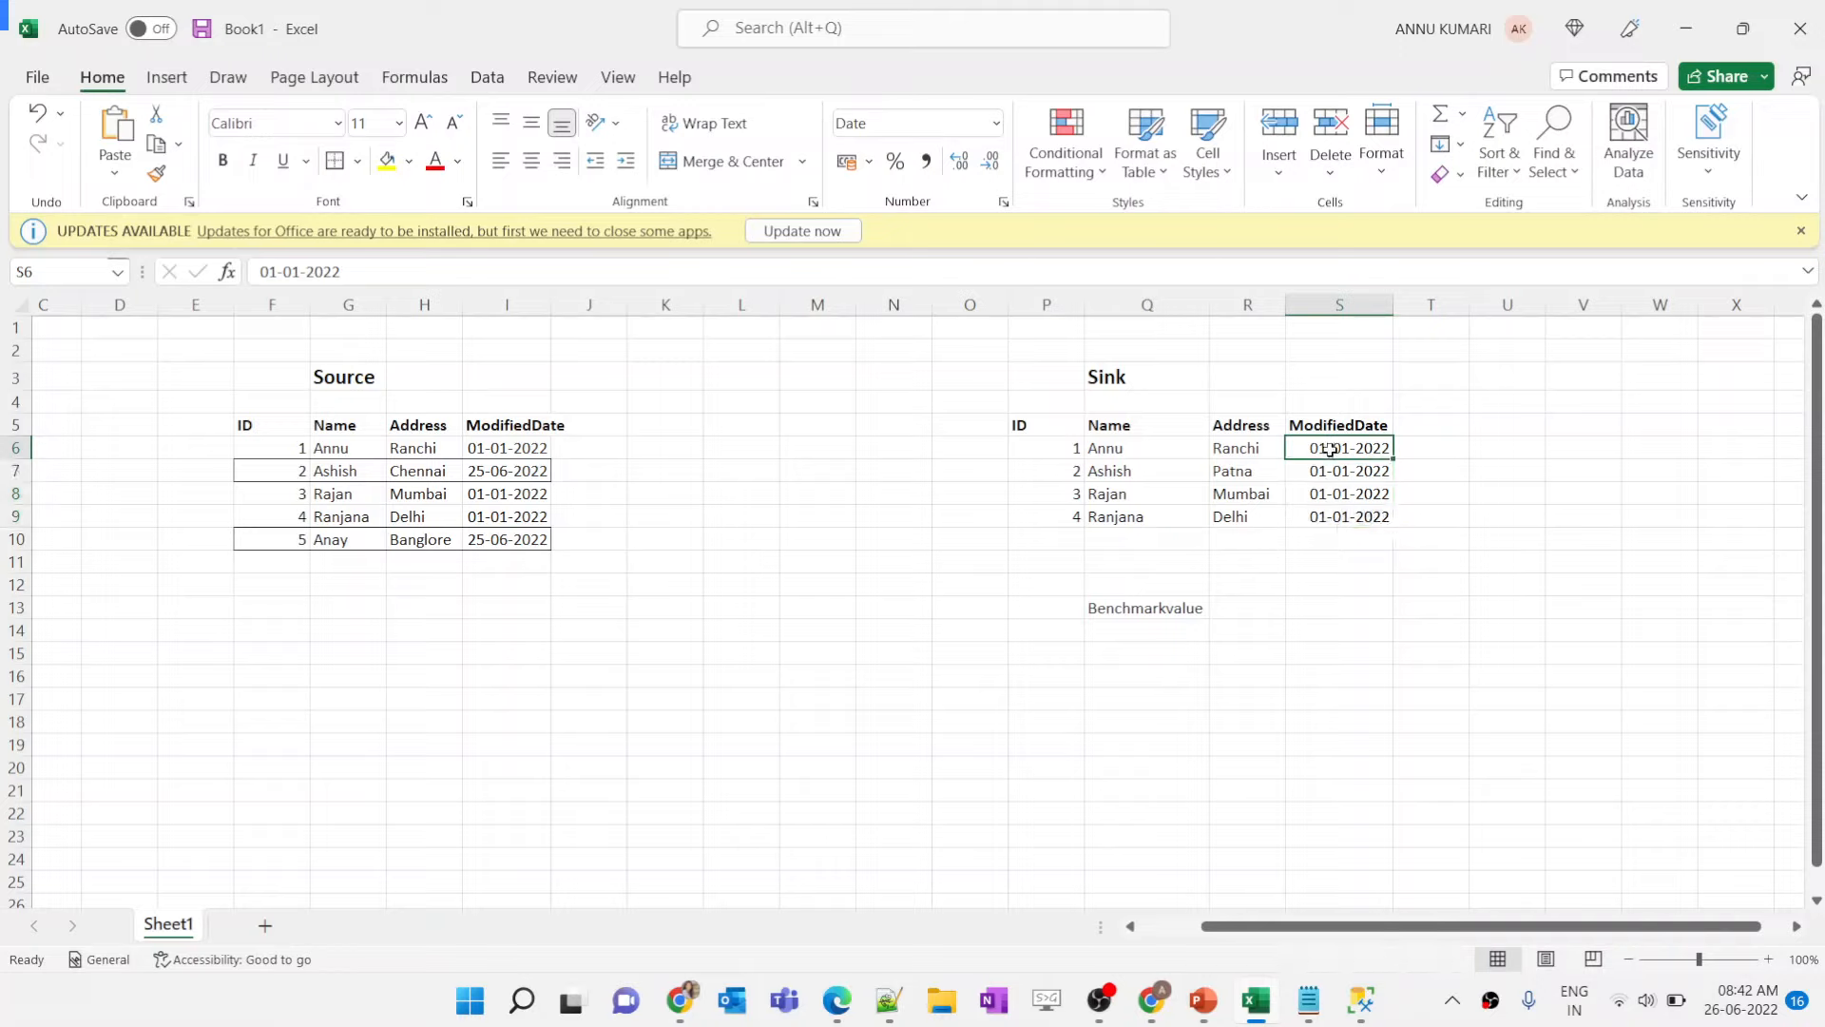
{"action": "key", "text": "ctrl+c"}
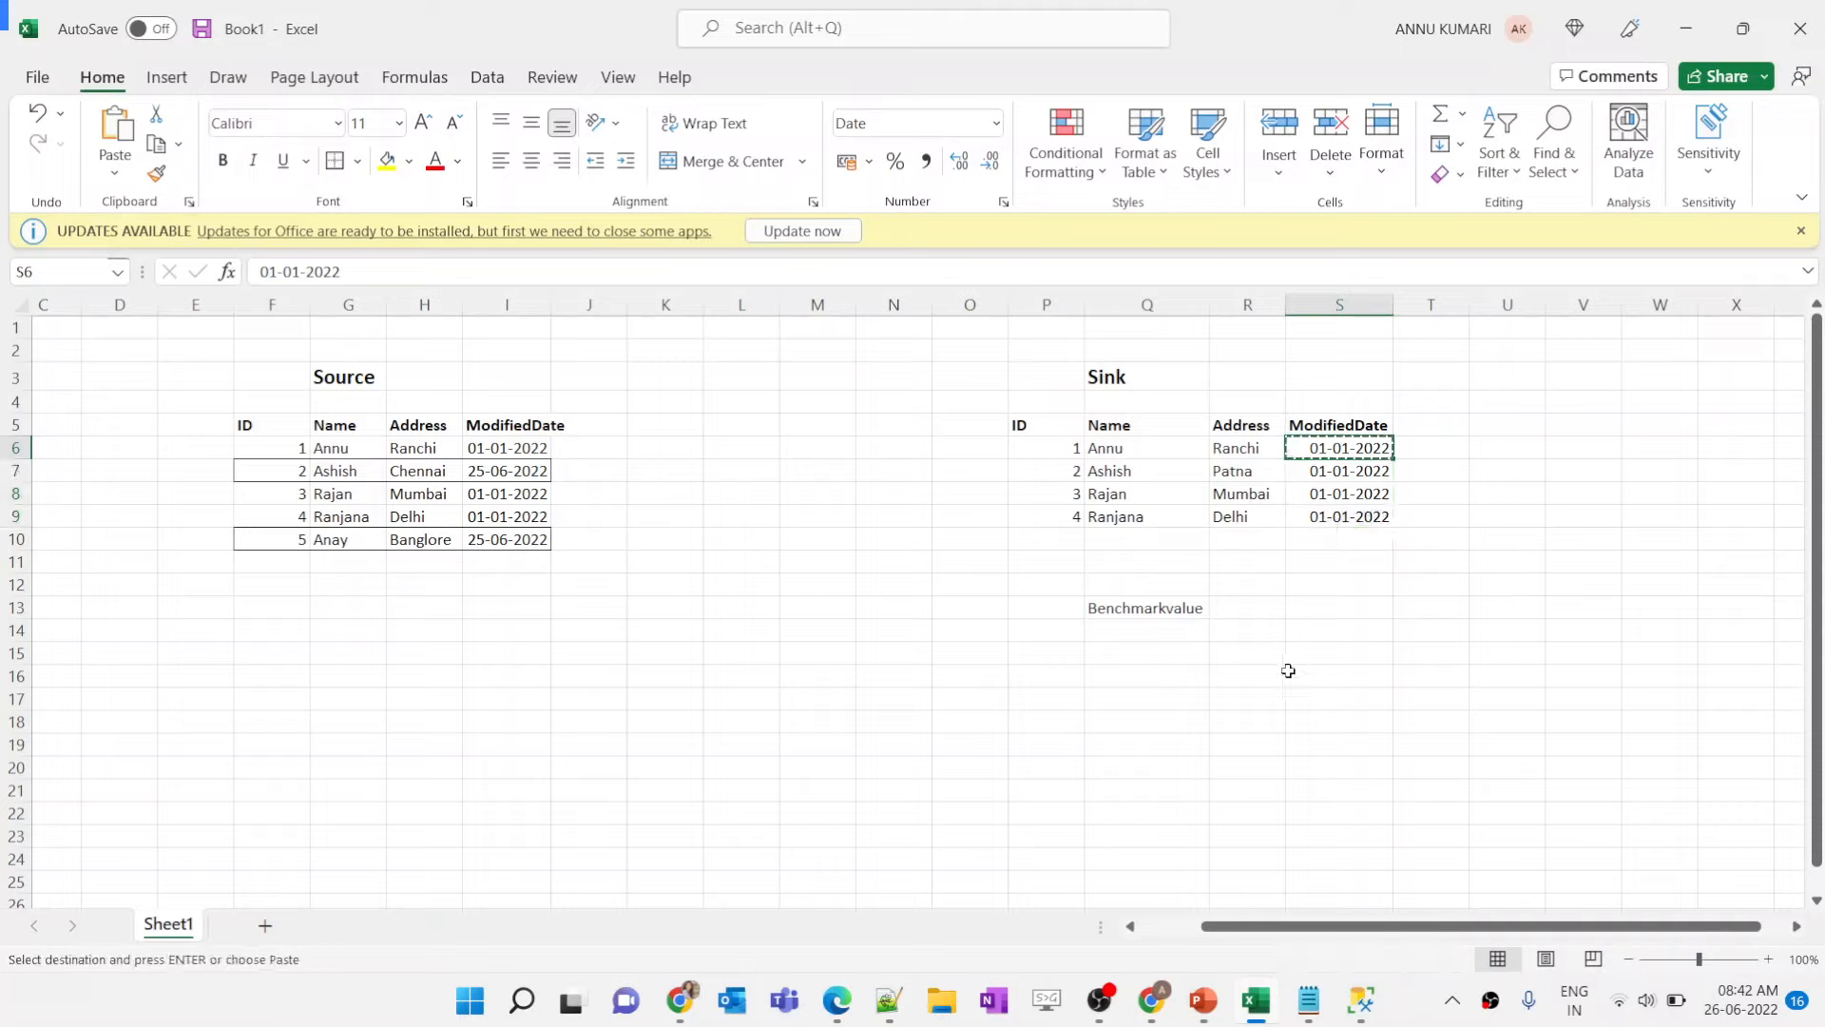
{"action": "left_click", "coordinate": [1132, 634]}
{"action": "key", "text": "ctrl+v"}
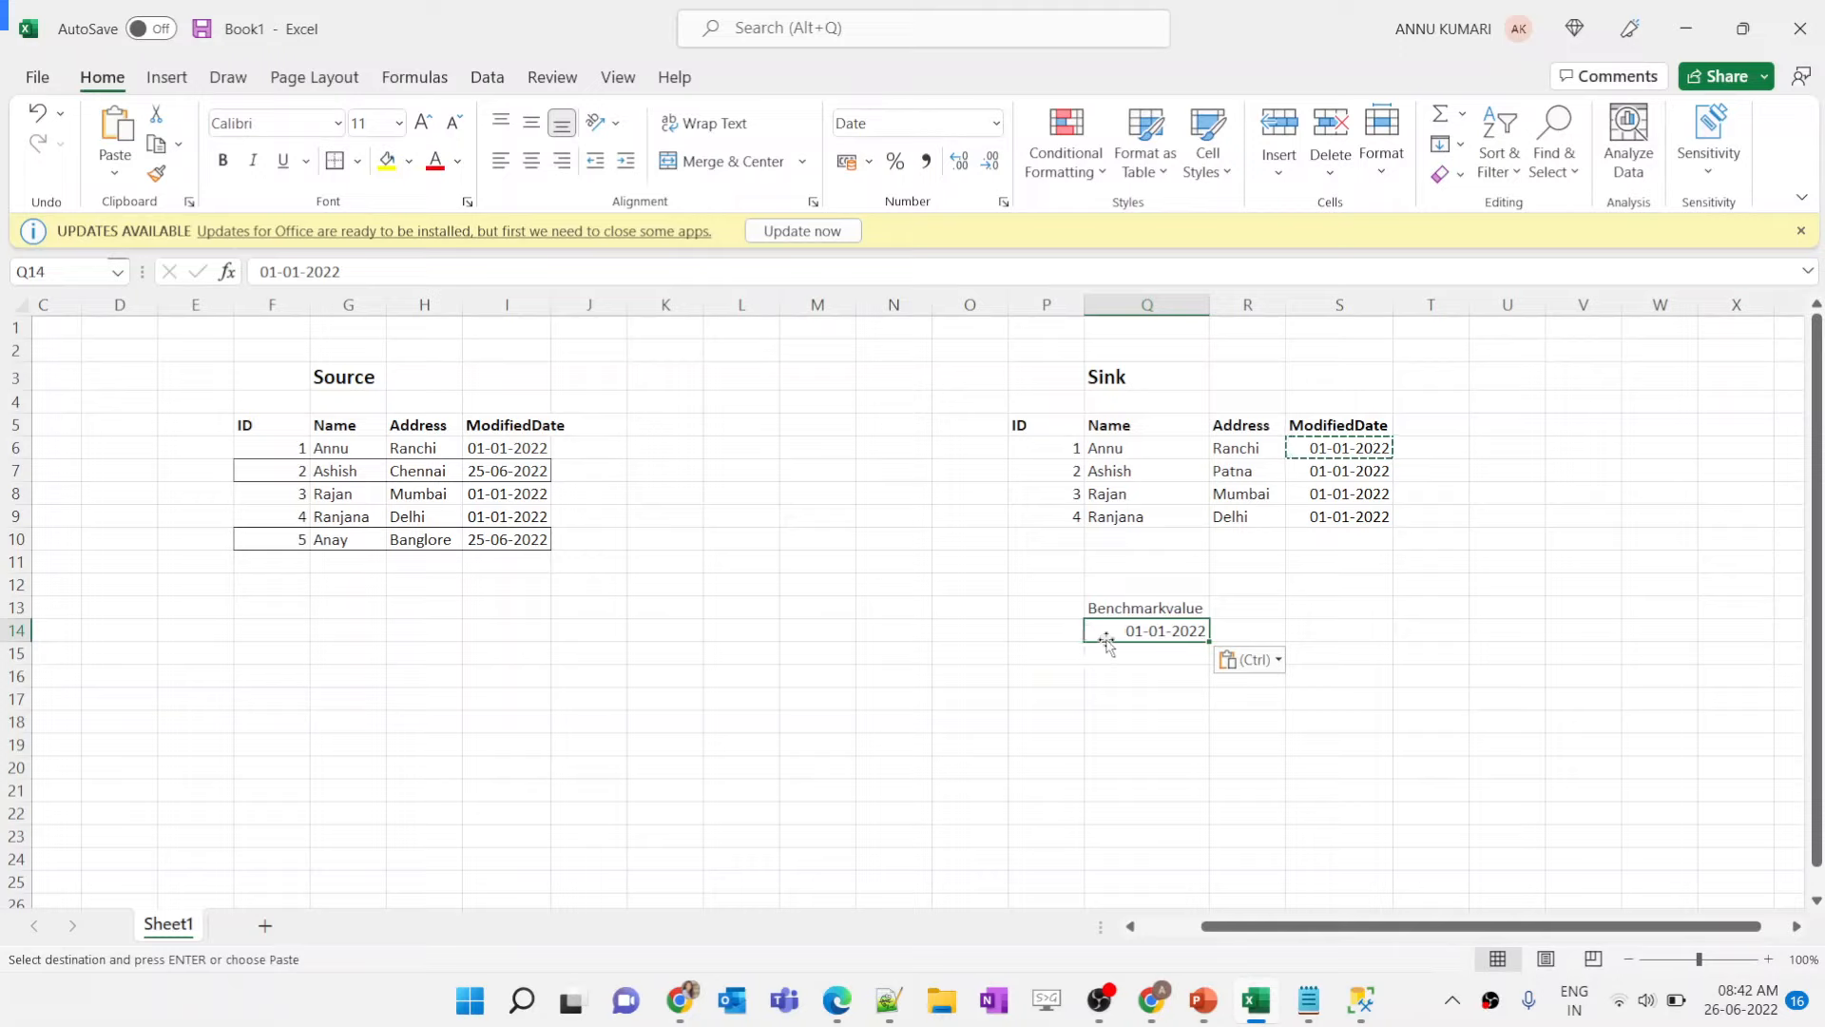
Step: Compare the ModifiedDate of the Source rows with IDs 2 and 5 against the benchmark date in Q14
{"action": "left_click", "coordinate": [511, 474]}
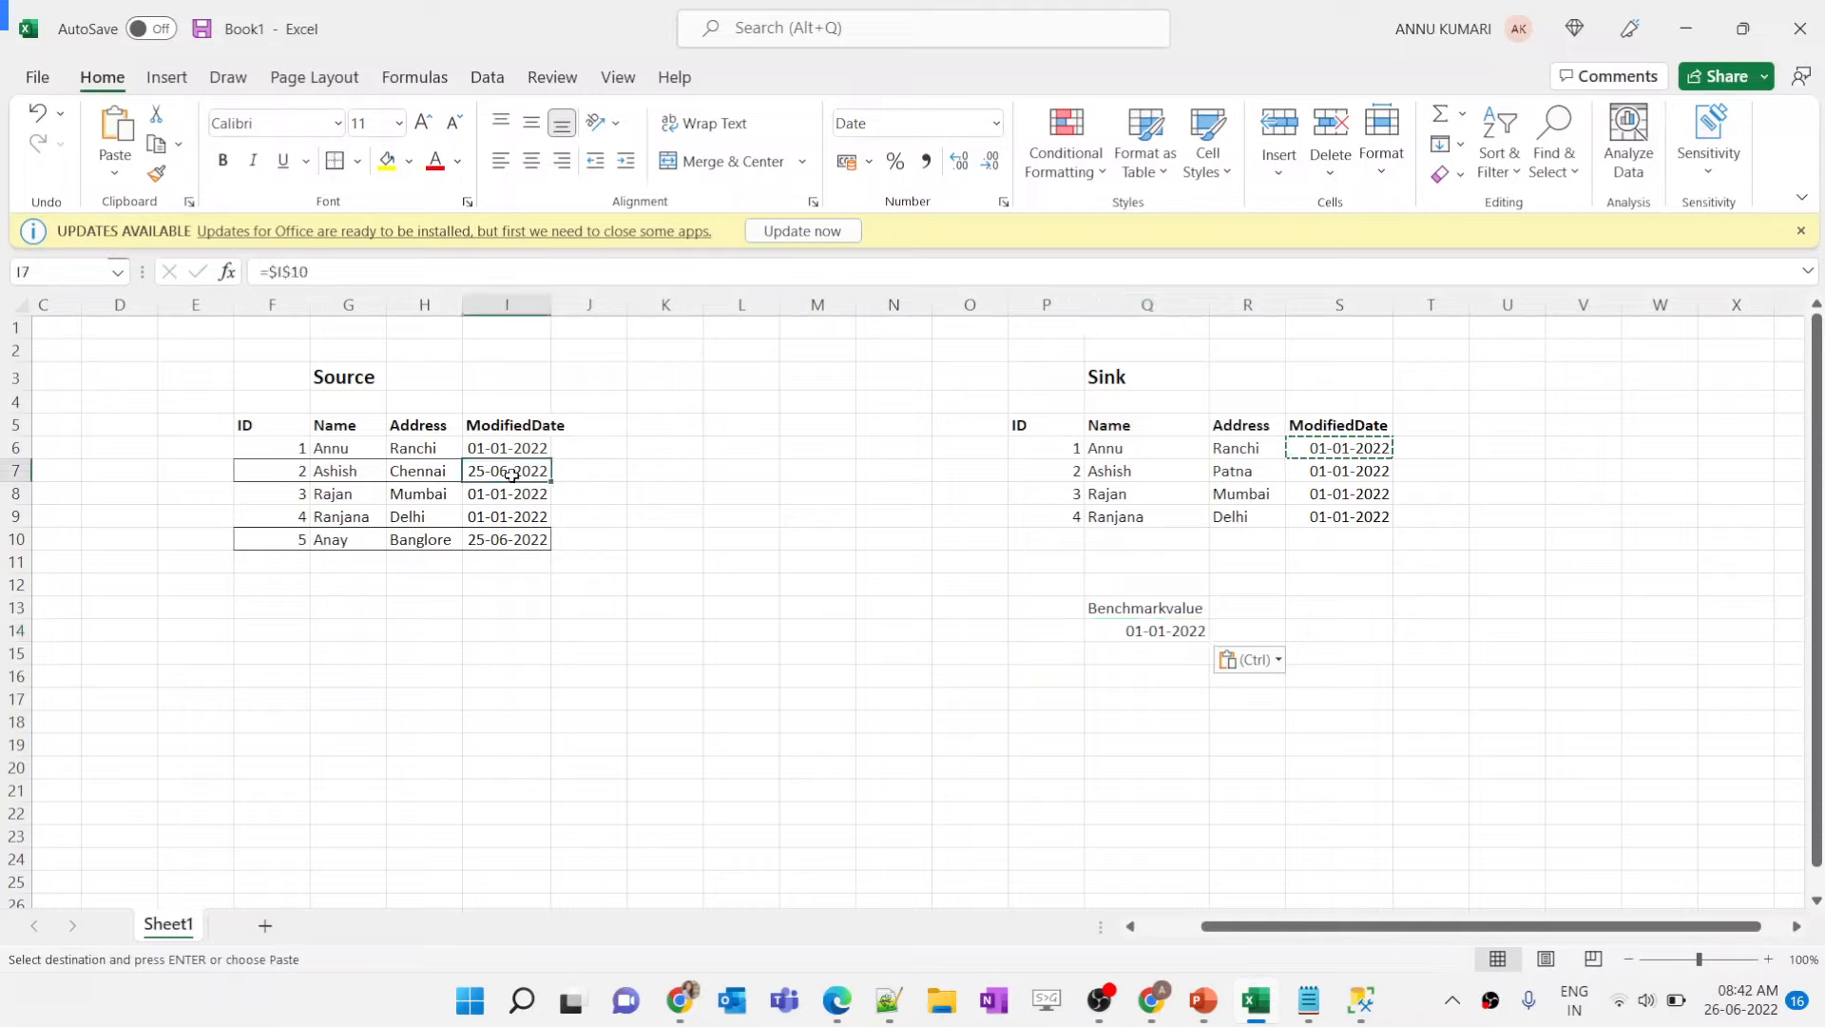
{"action": "left_click", "coordinate": [496, 543]}
{"action": "left_click", "coordinate": [491, 473]}
{"action": "left_click", "coordinate": [497, 536]}
{"action": "left_click", "coordinate": [1137, 629]}
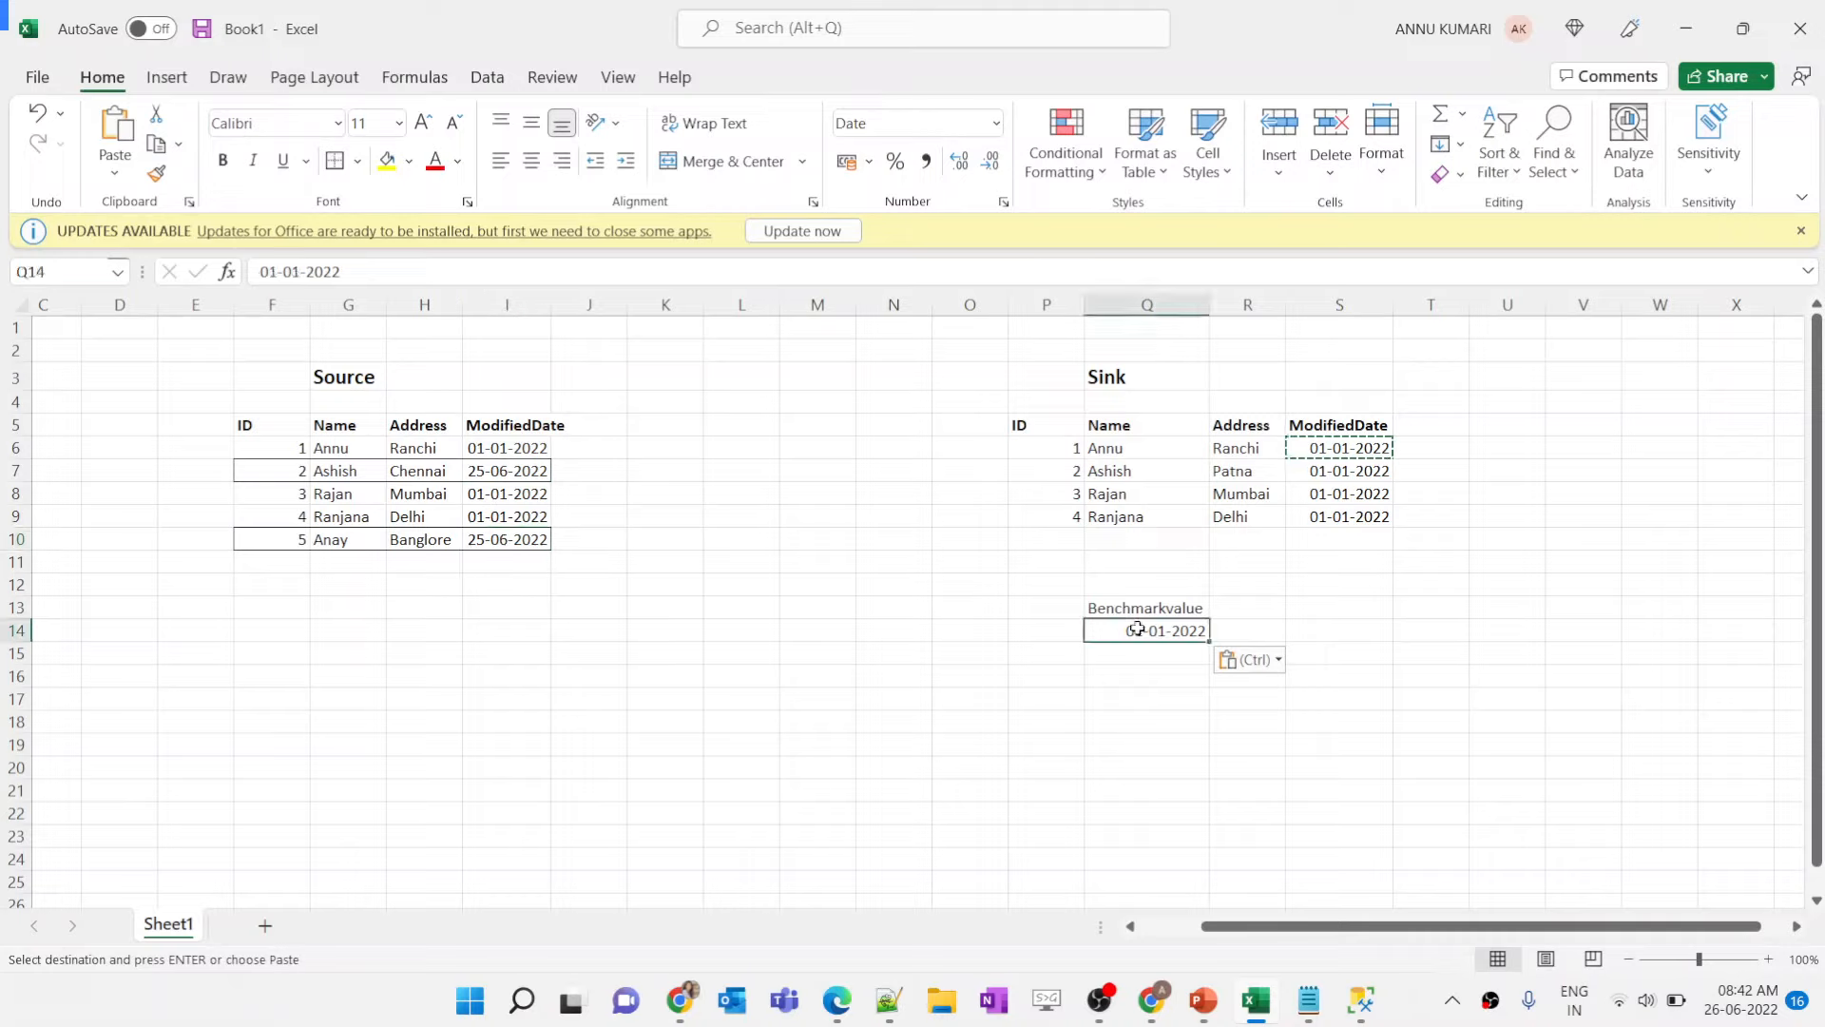
{"action": "left_click", "coordinate": [524, 468]}
{"action": "left_click", "coordinate": [513, 541]}
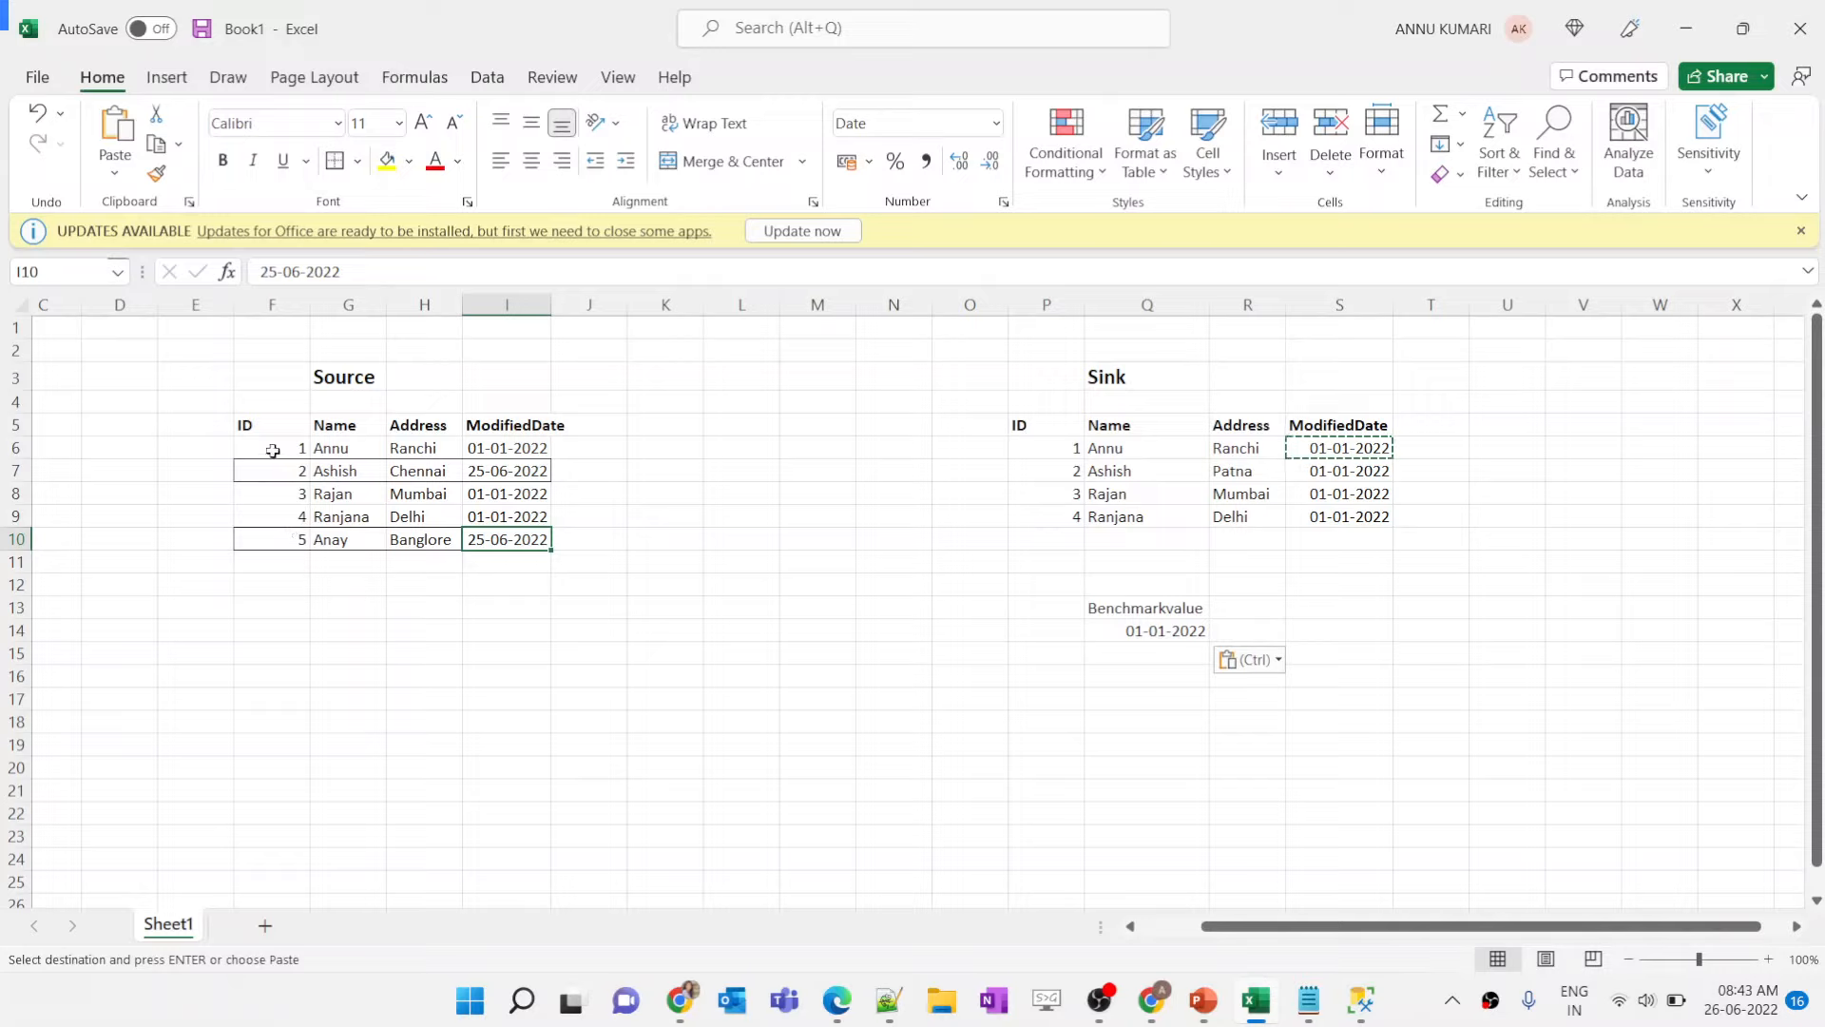
Step: Enter the label KeyColumn in cell P13 beside Benchmarkvalue and autofit column P to it
{"action": "left_click", "coordinate": [1014, 609]}
{"action": "type", "text": "KeyColum"}
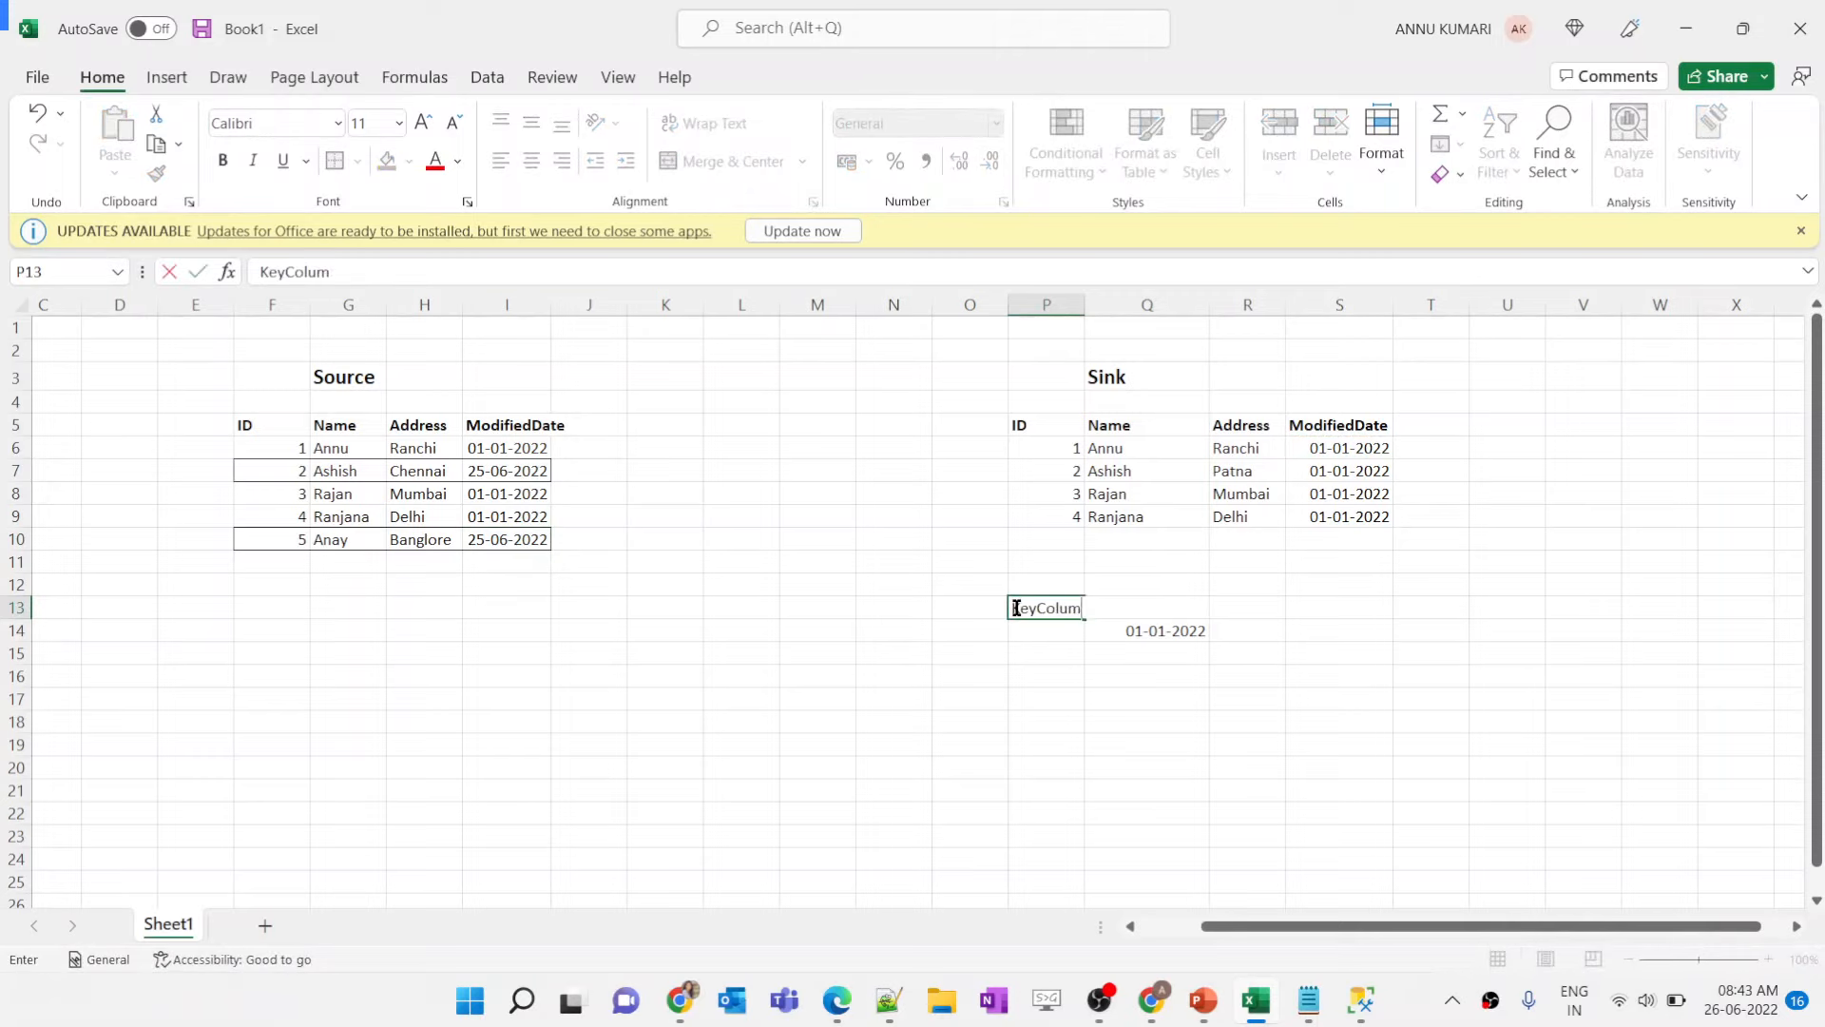
{"action": "type", "text": "n"}
{"action": "left_click", "coordinate": [1069, 305]}
{"action": "double_click", "coordinate": [1085, 305]}
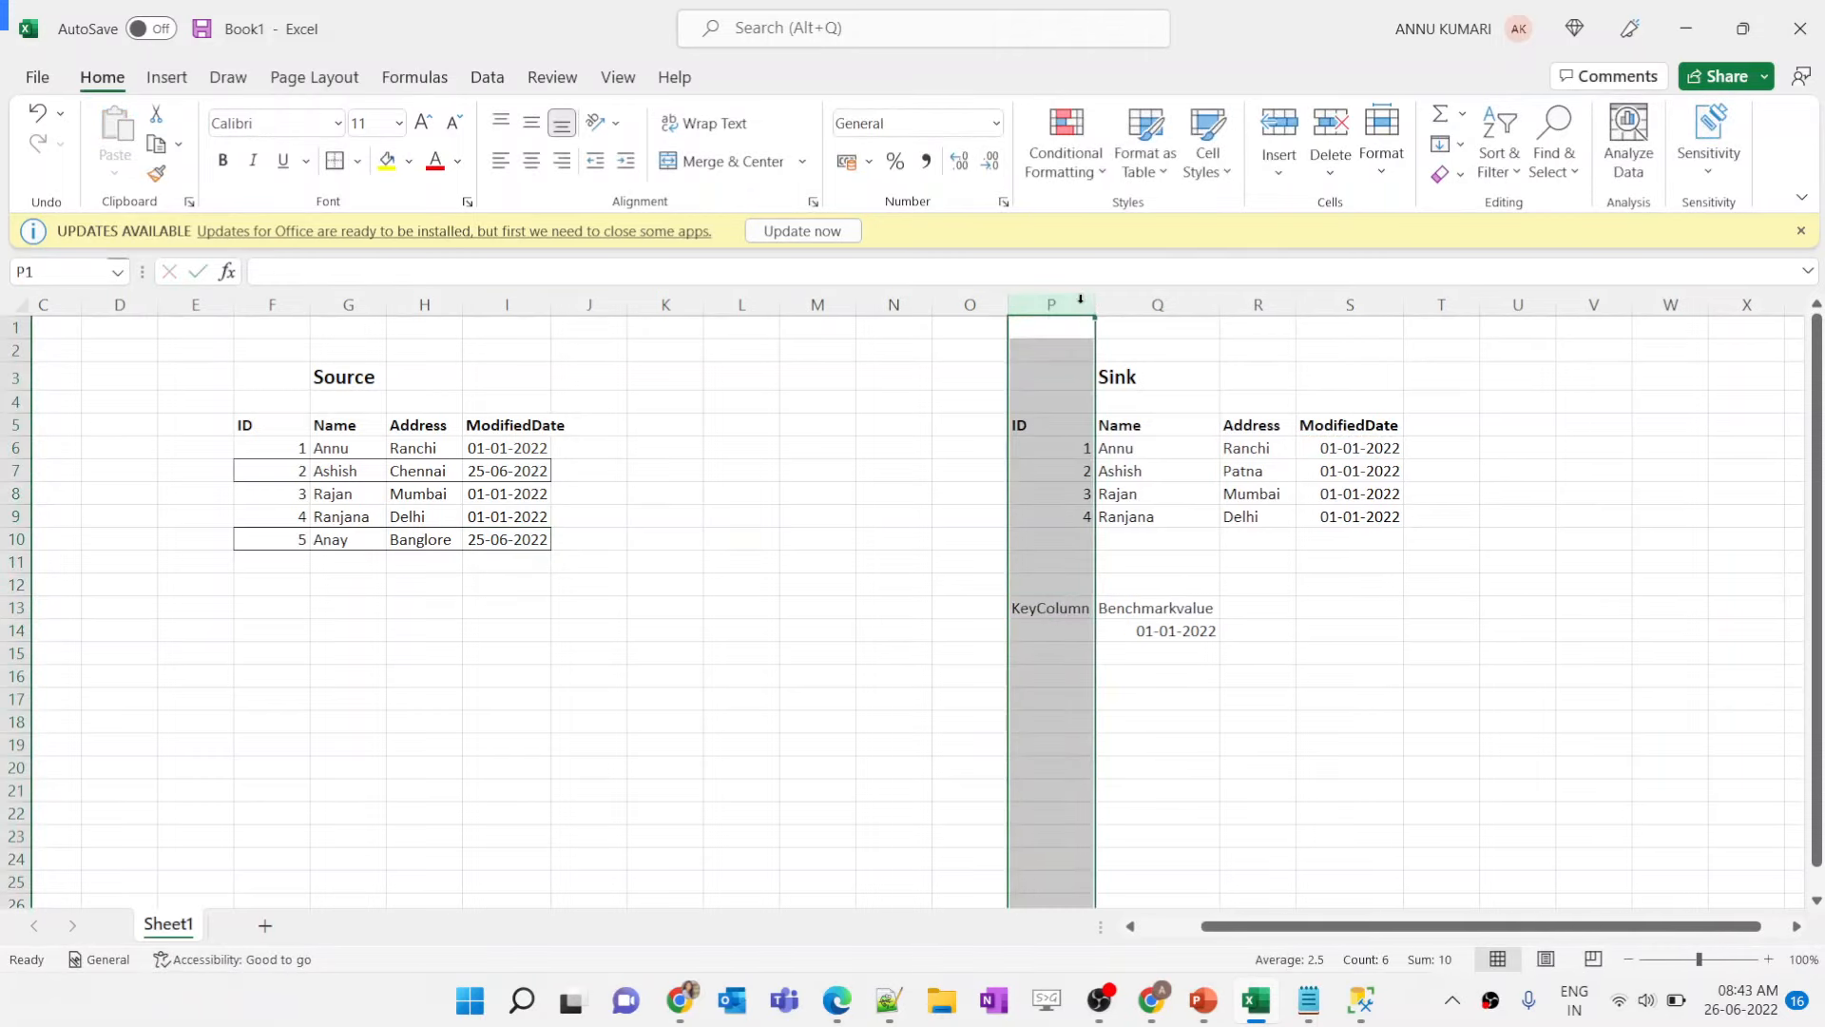
{"action": "left_click", "coordinate": [1075, 636]}
{"action": "left_click", "coordinate": [1041, 614]}
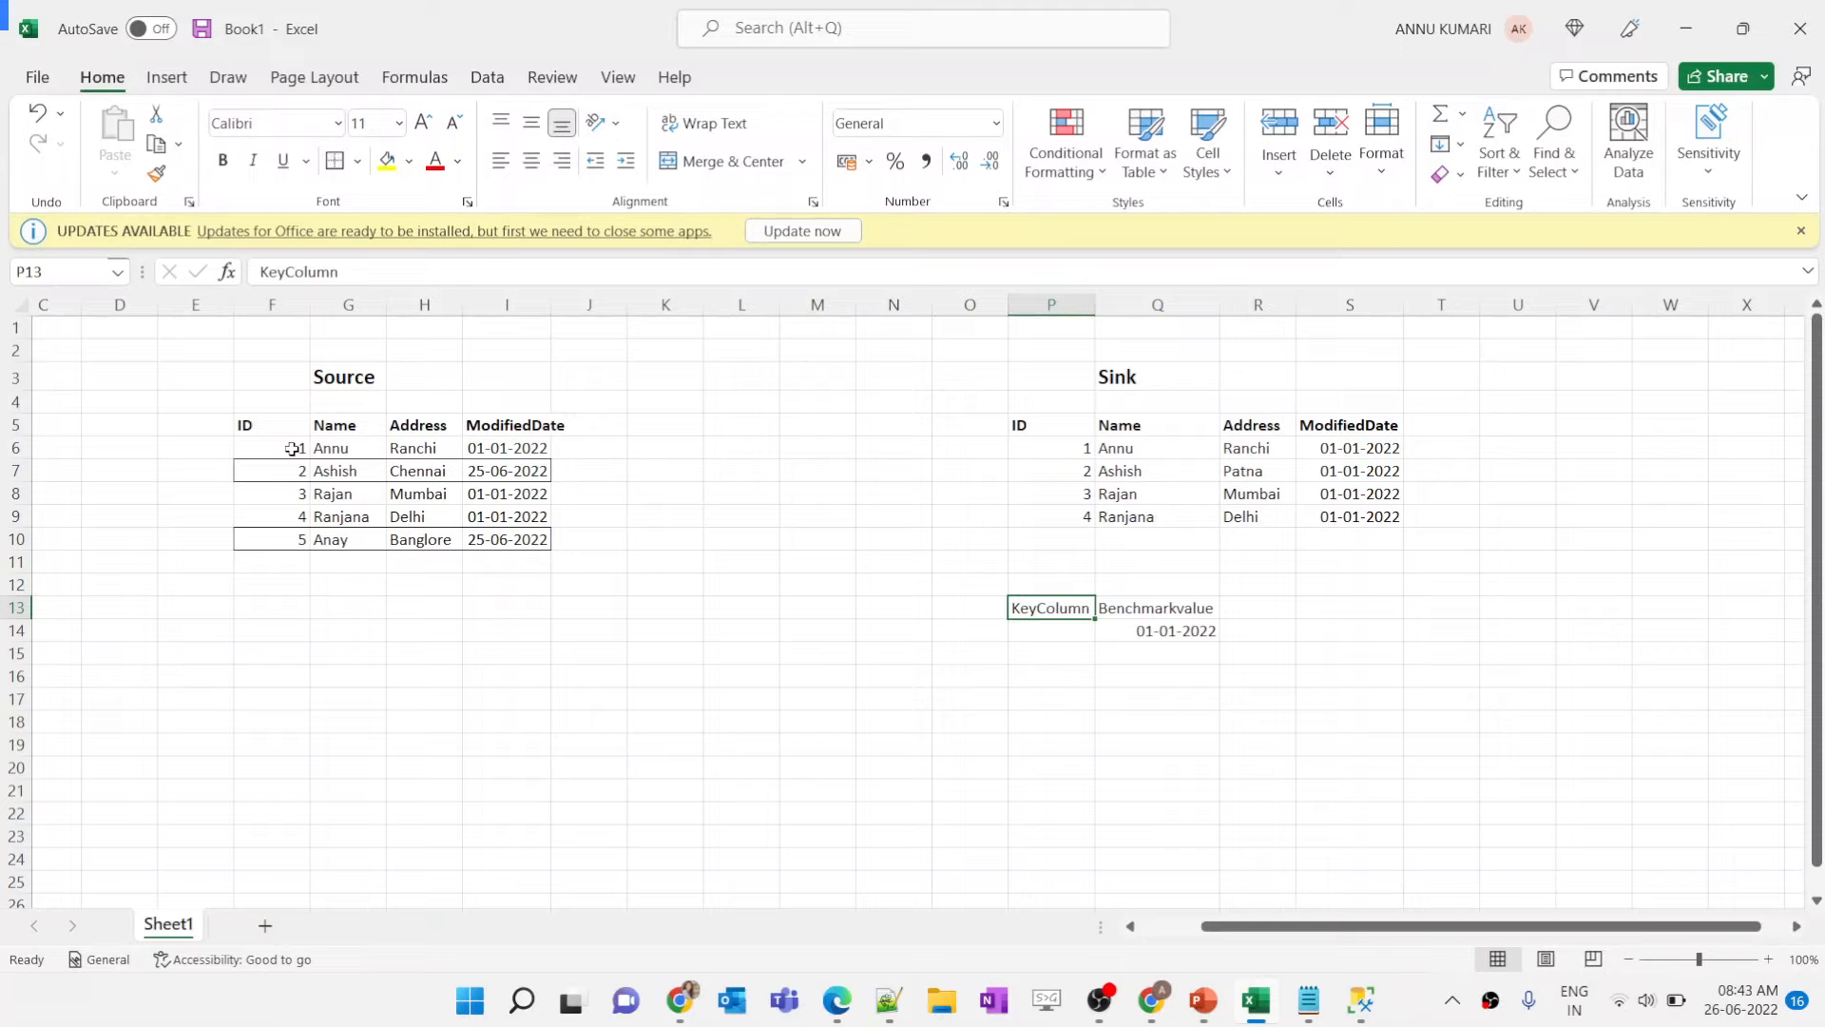
Step: Enter ID in cell P14 as the KeyColumn value
{"action": "left_click_drag", "start_coordinate": [292, 448], "coordinate": [285, 537]}
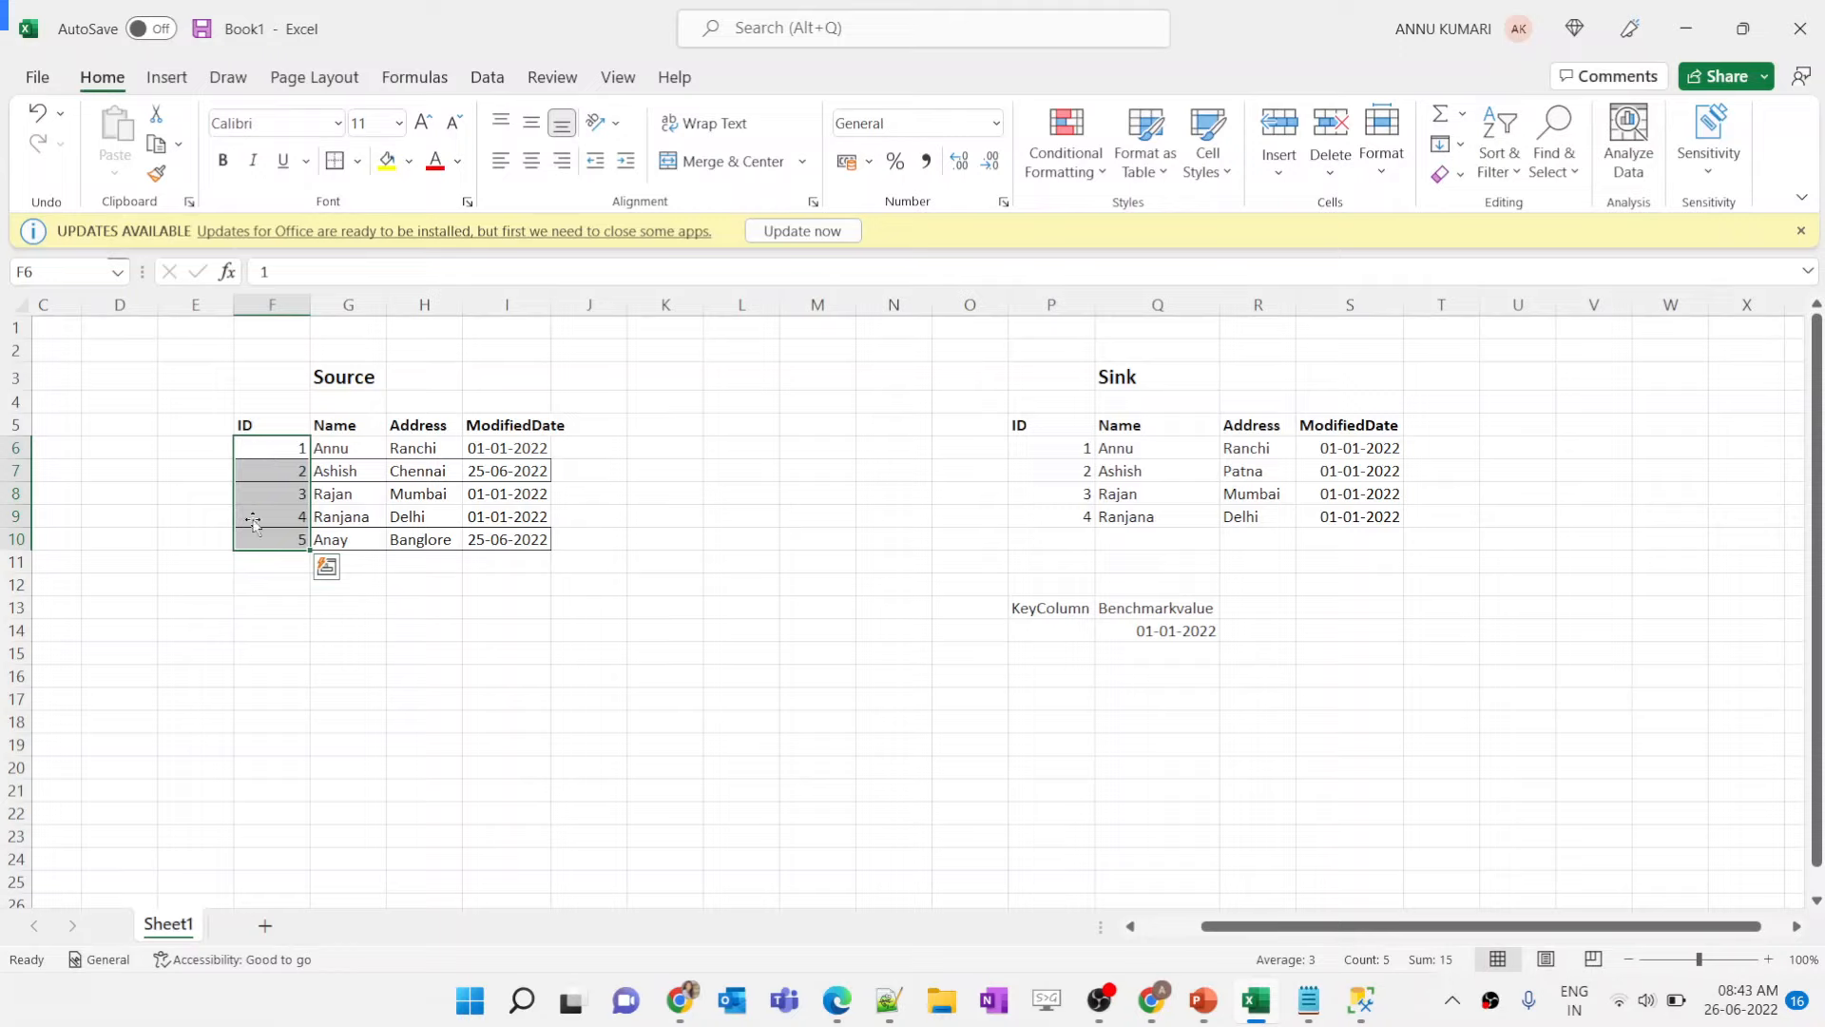
{"action": "type", "text": "1"}
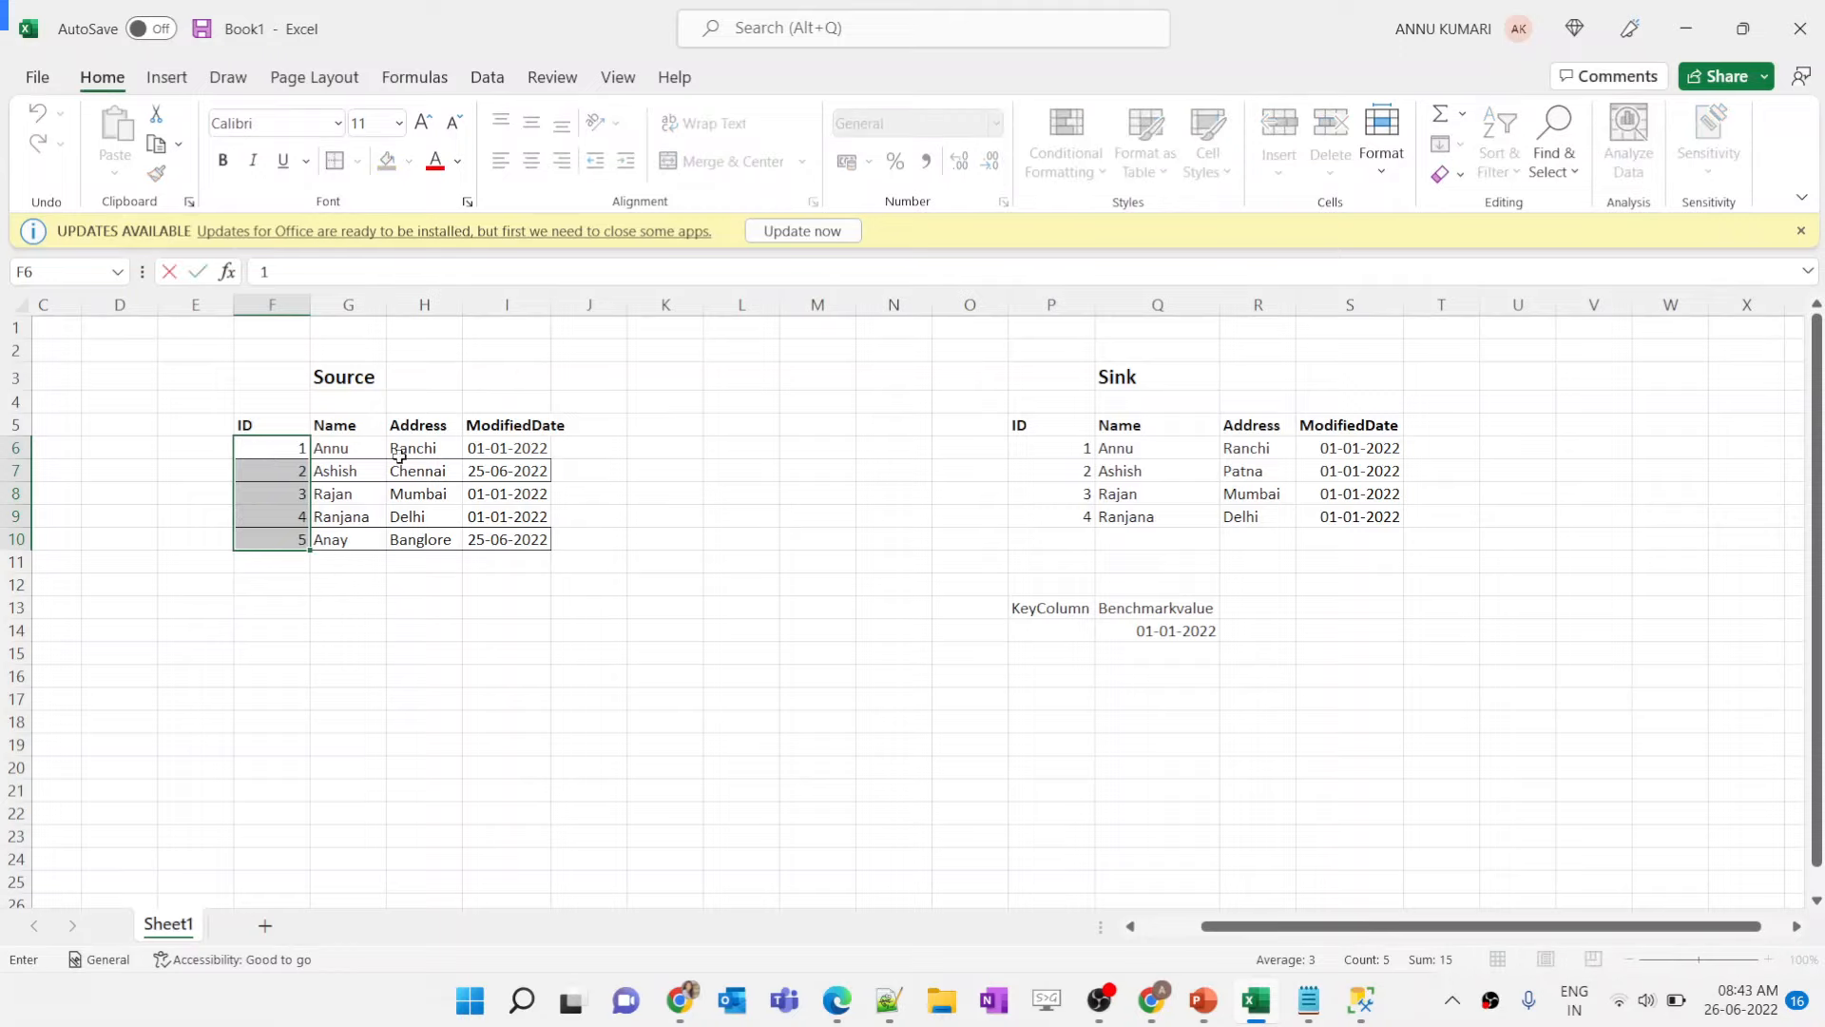
{"action": "left_click", "coordinate": [1025, 633]}
{"action": "type", "text": "ID"}
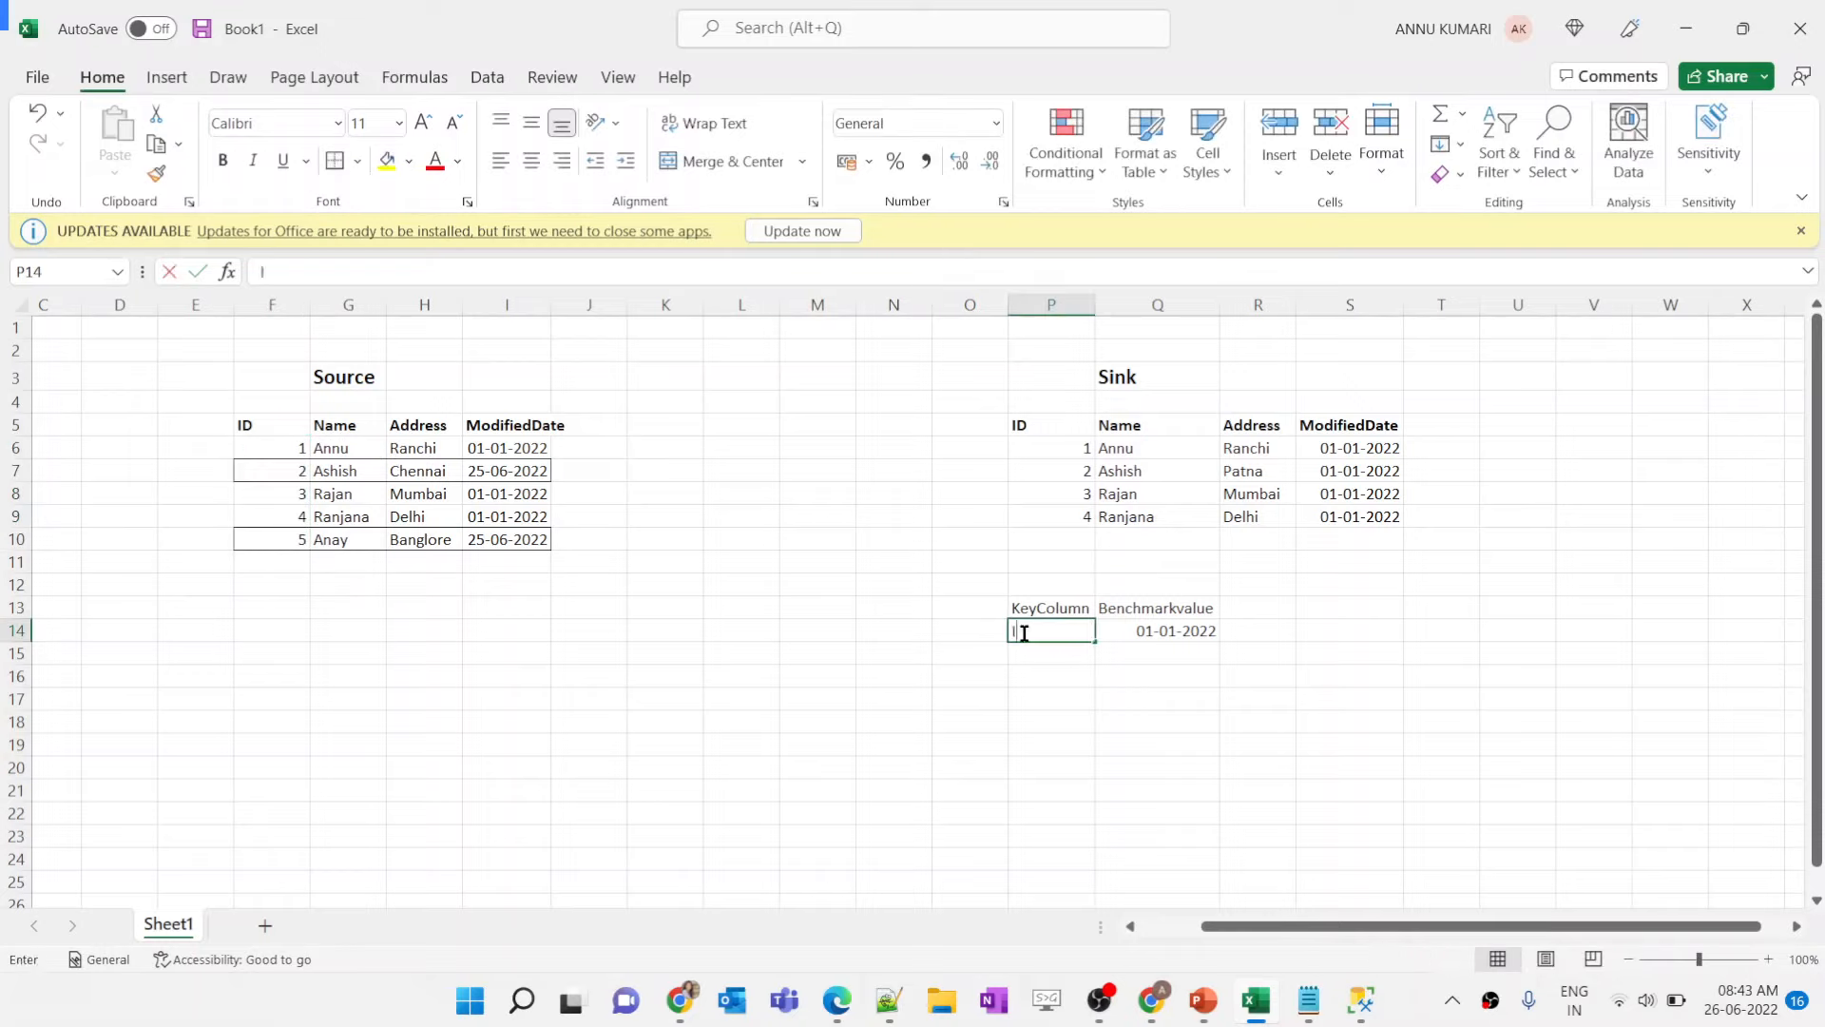
{"action": "left_click", "coordinate": [814, 646]}
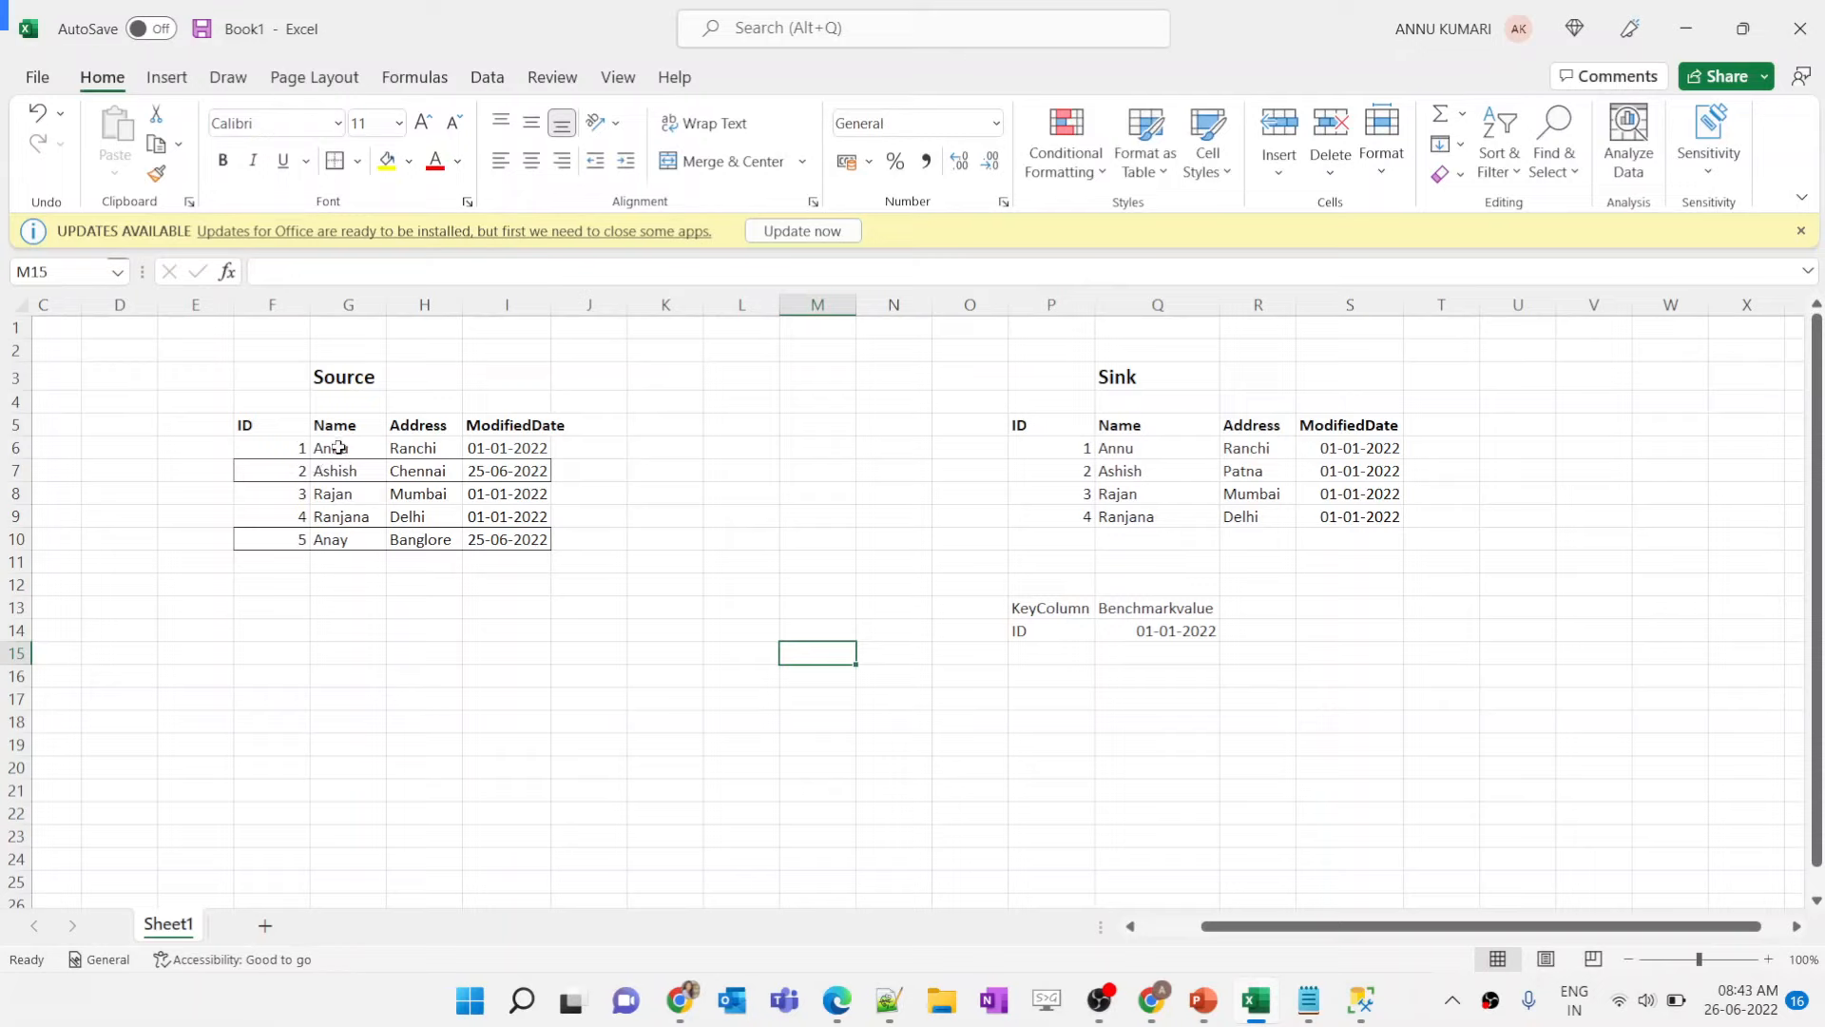
Step: Try ID,Name as a composite key in cell P14 and restore the value to ID
{"action": "double_click", "coordinate": [1046, 625]}
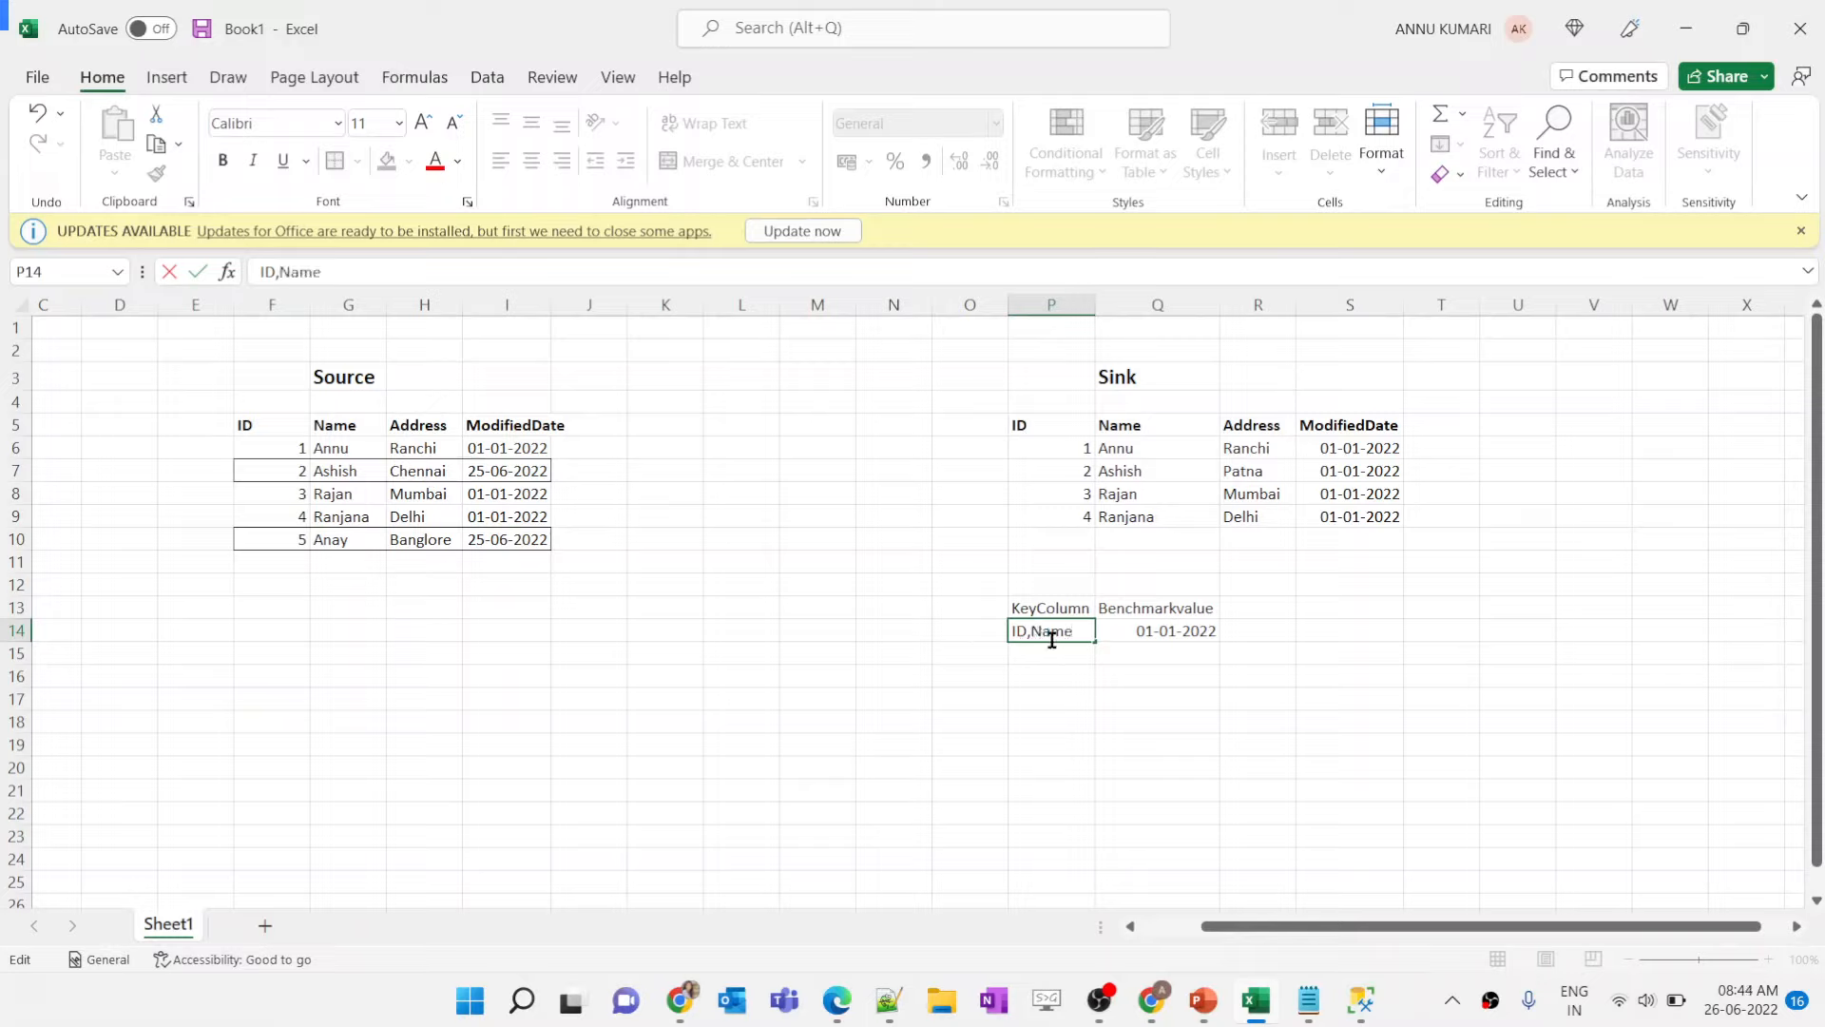
{"action": "left_click", "coordinate": [1001, 631]}
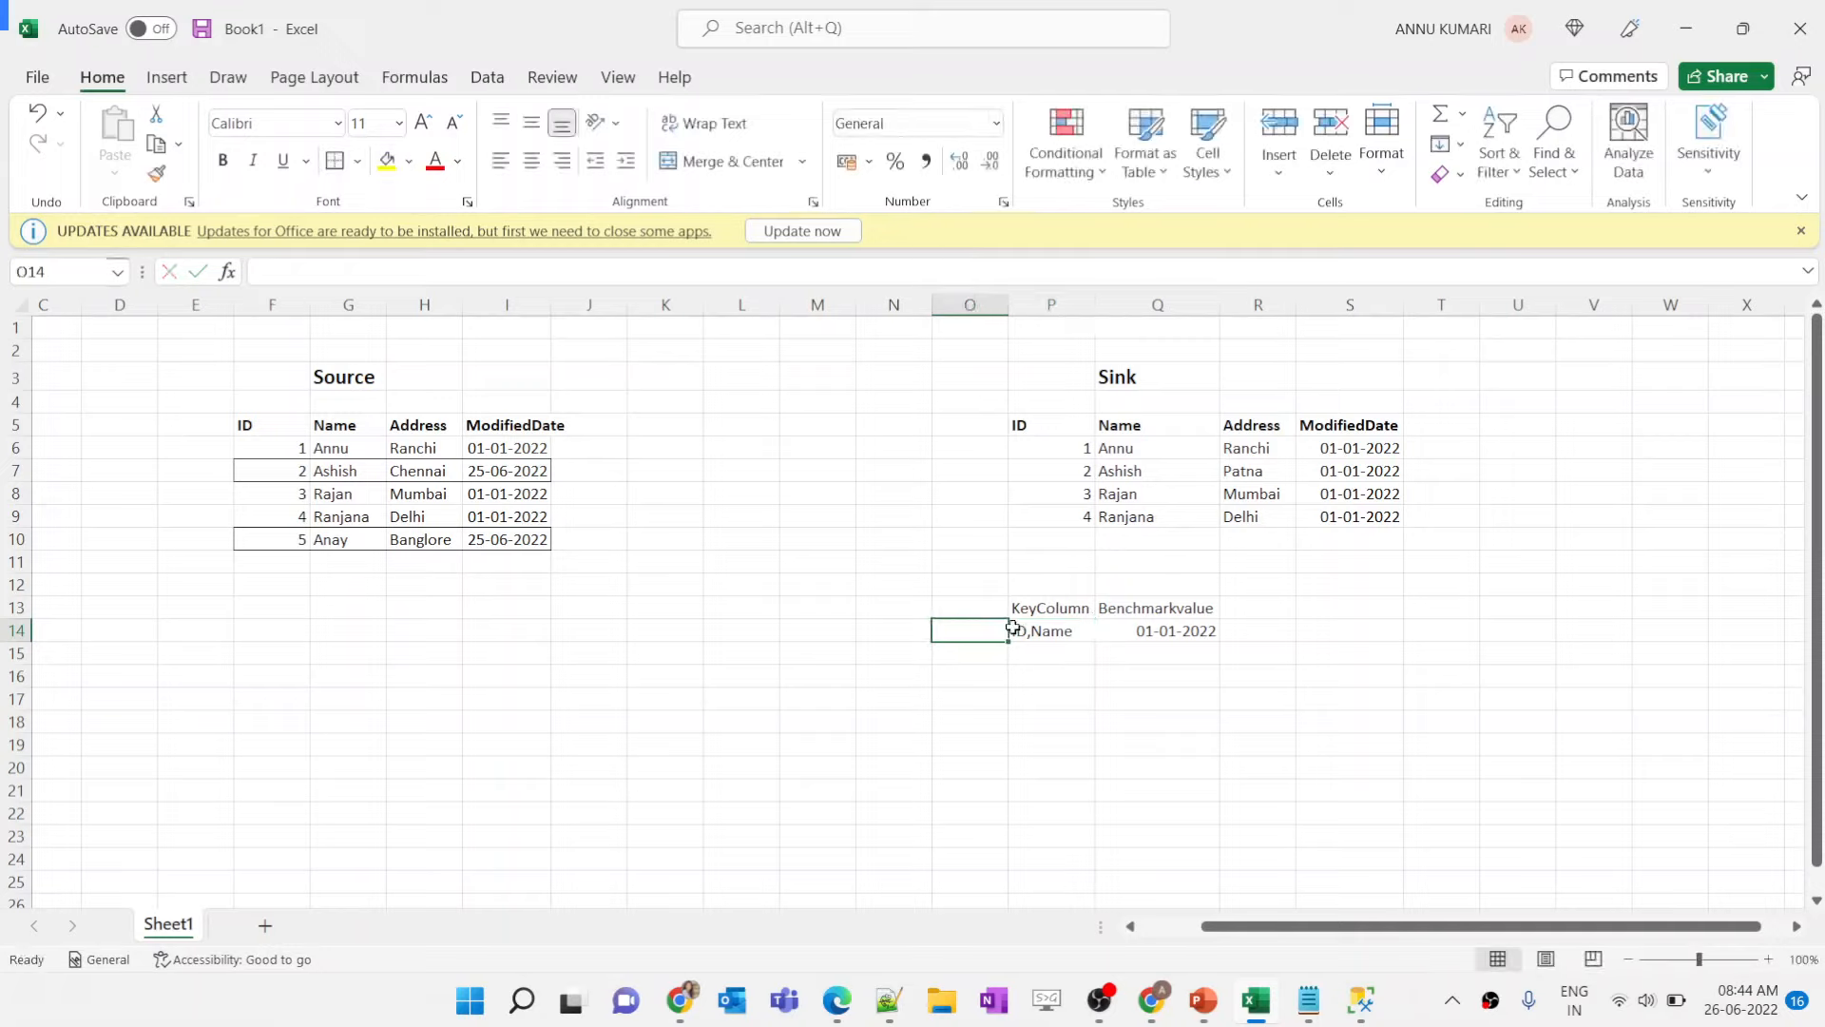
{"action": "double_click", "coordinate": [1032, 629]}
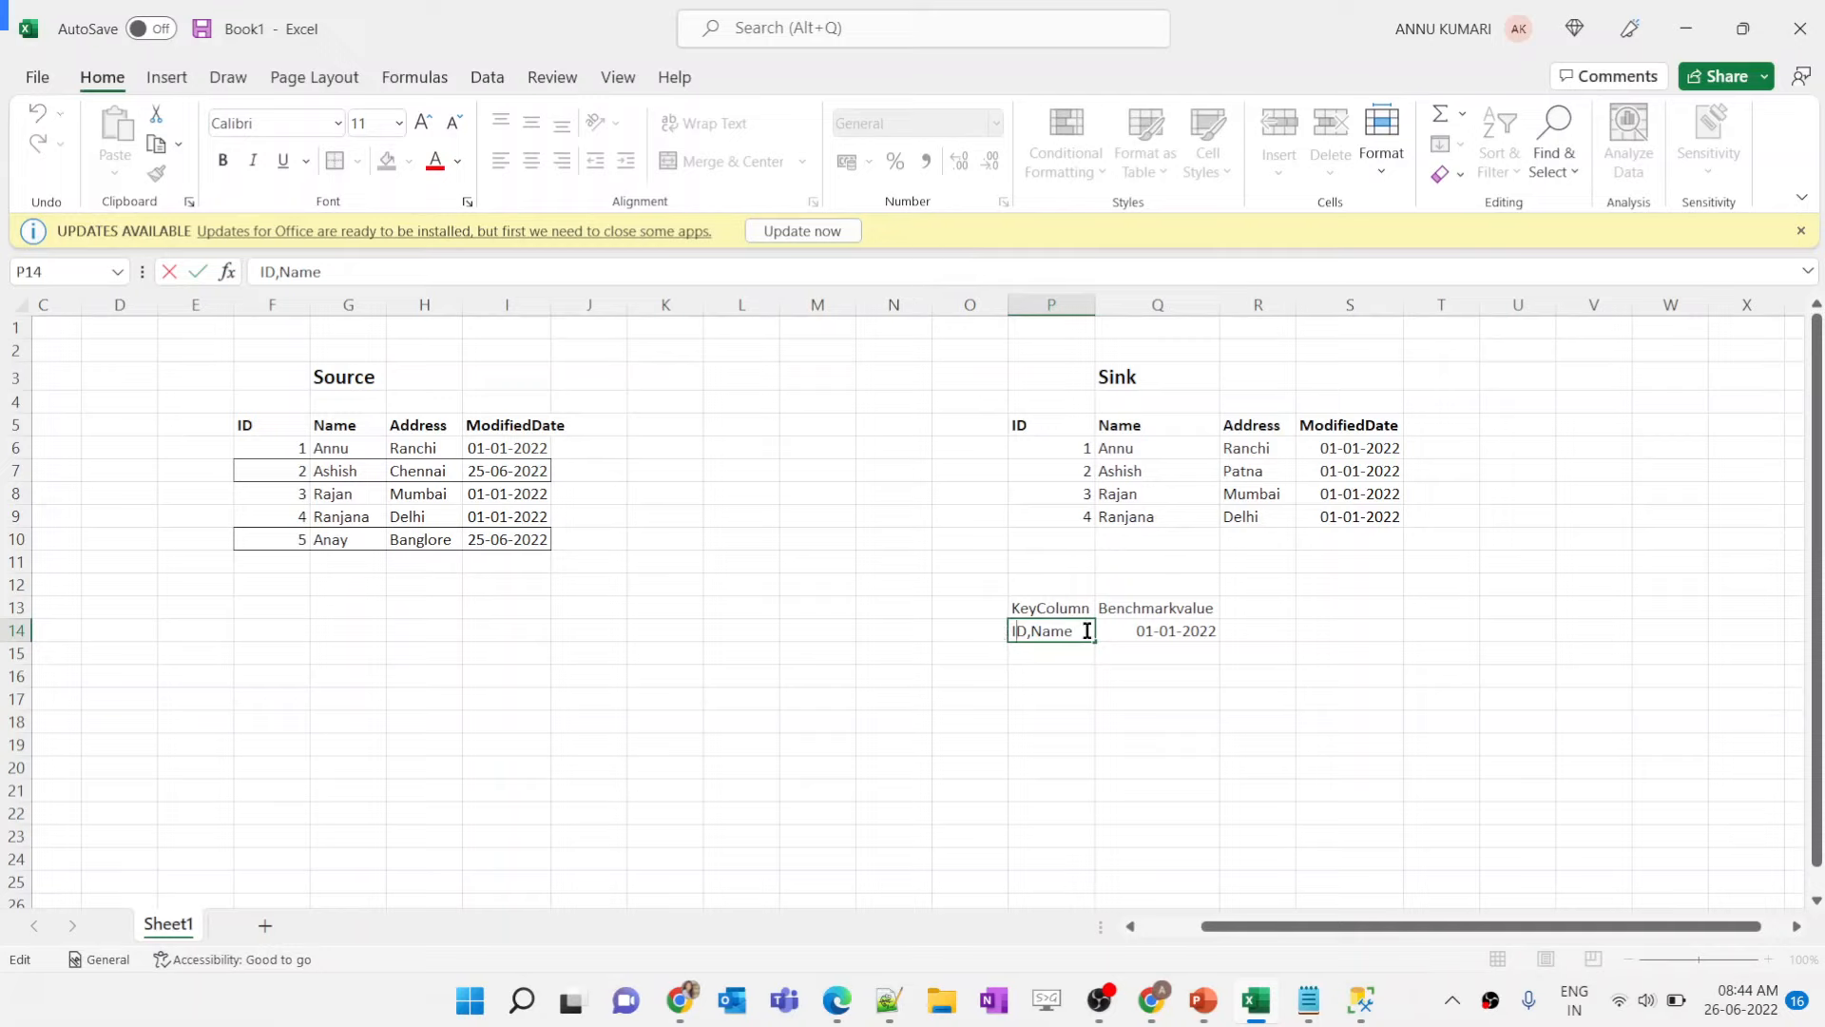
{"action": "left_click_drag", "start_coordinate": [1072, 631], "coordinate": [989, 619]}
{"action": "key", "text": "BackSpace"}
{"action": "left_click", "coordinate": [263, 446]}
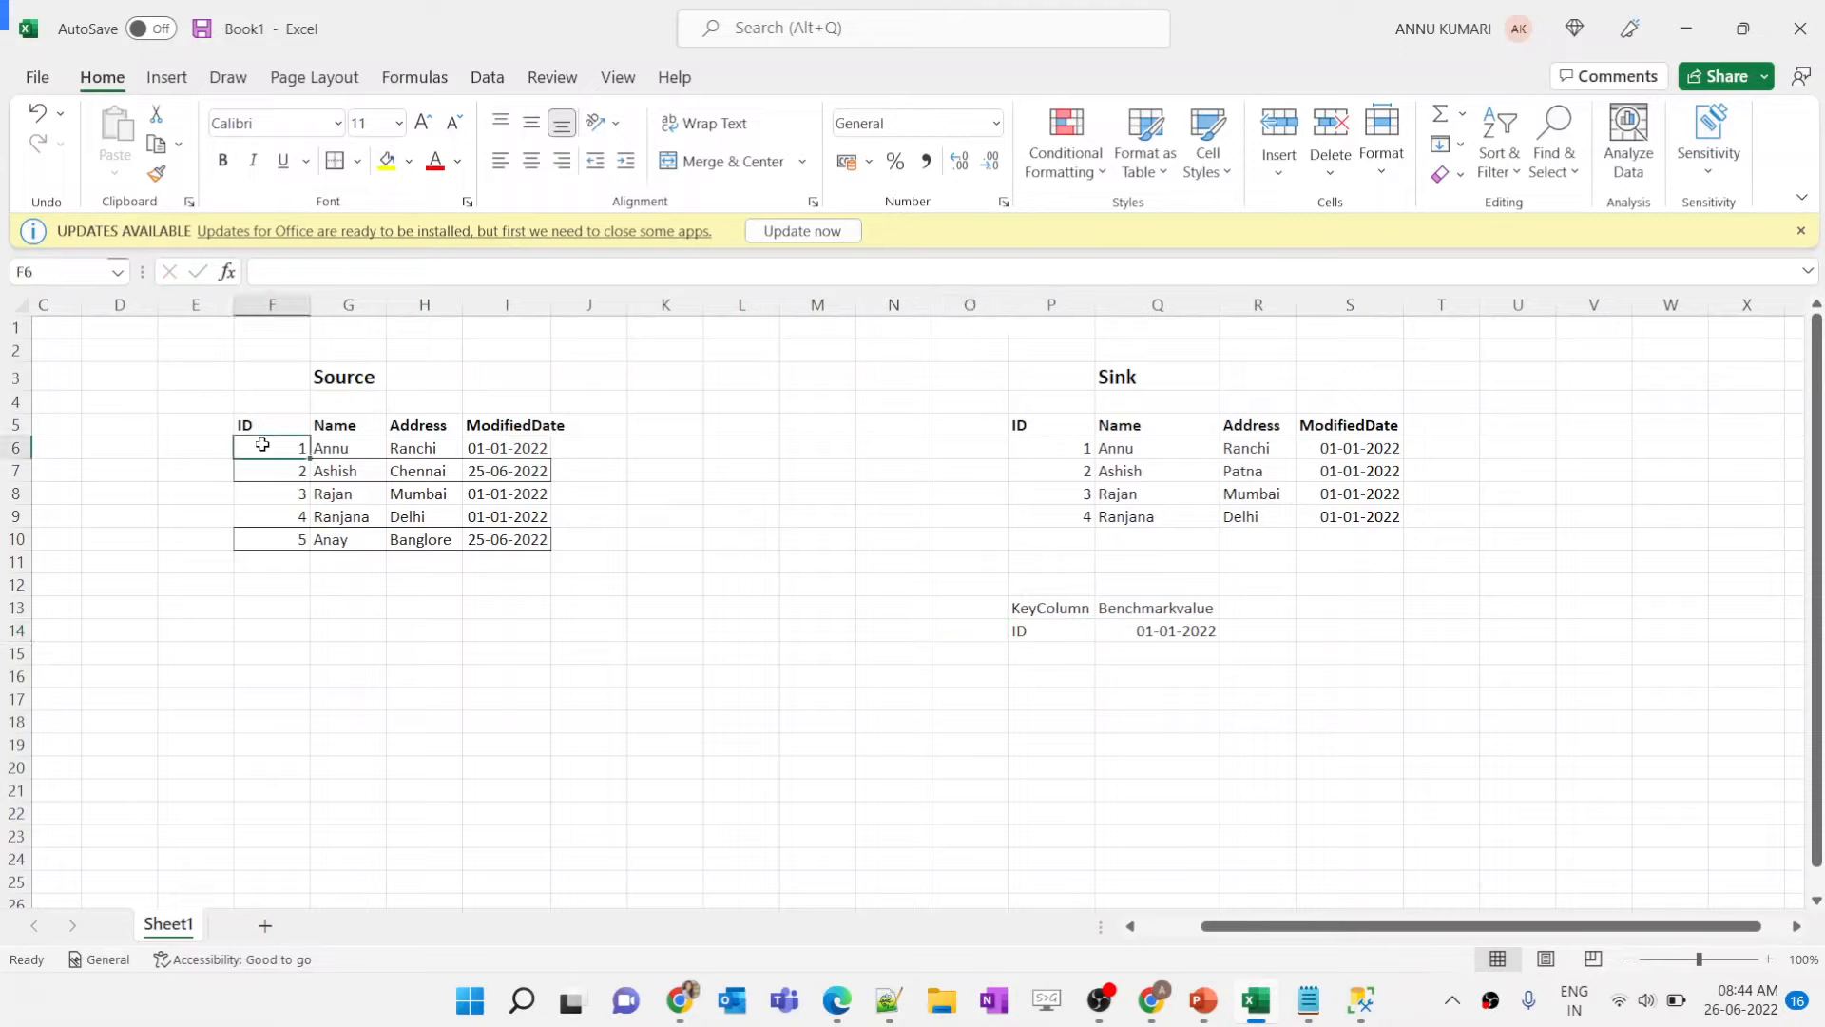
Step: Copy the Source row with ID 2 over the matching Sink row in P7:S7
{"action": "left_click", "coordinate": [263, 470]}
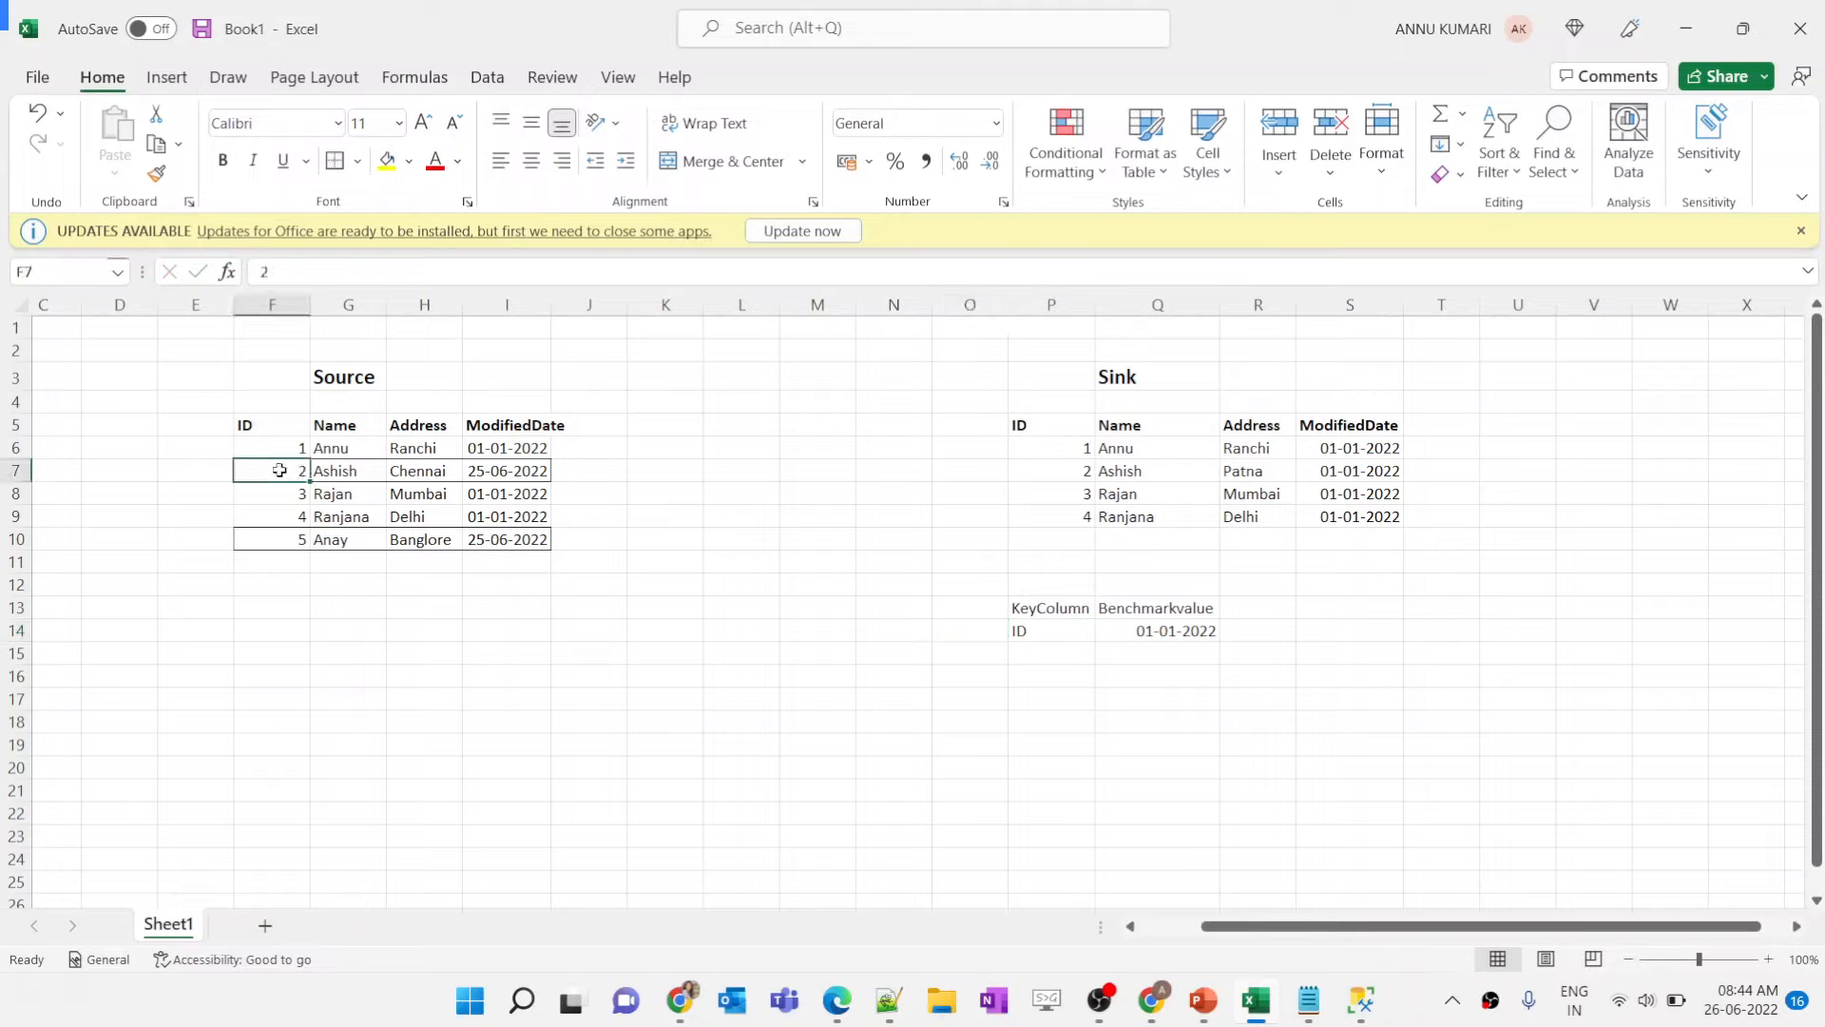
{"action": "double_click", "coordinate": [1085, 443]}
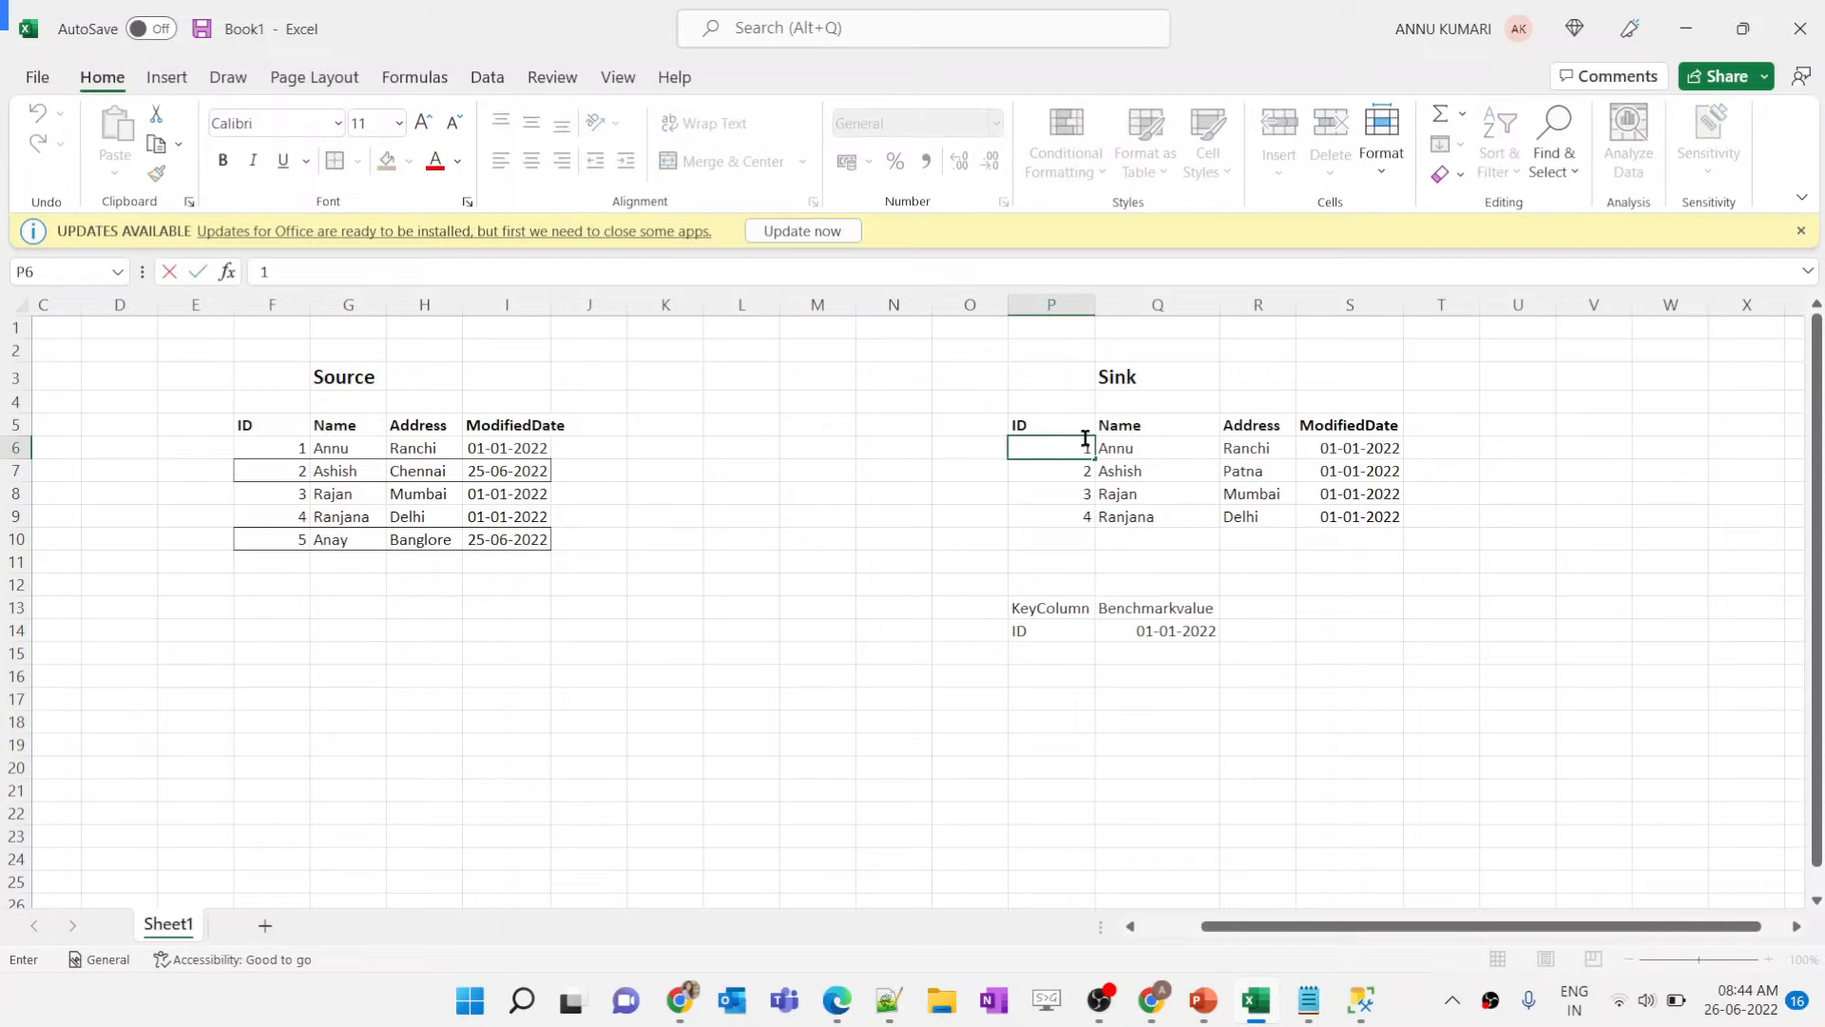
{"action": "left_click", "coordinate": [1084, 472]}
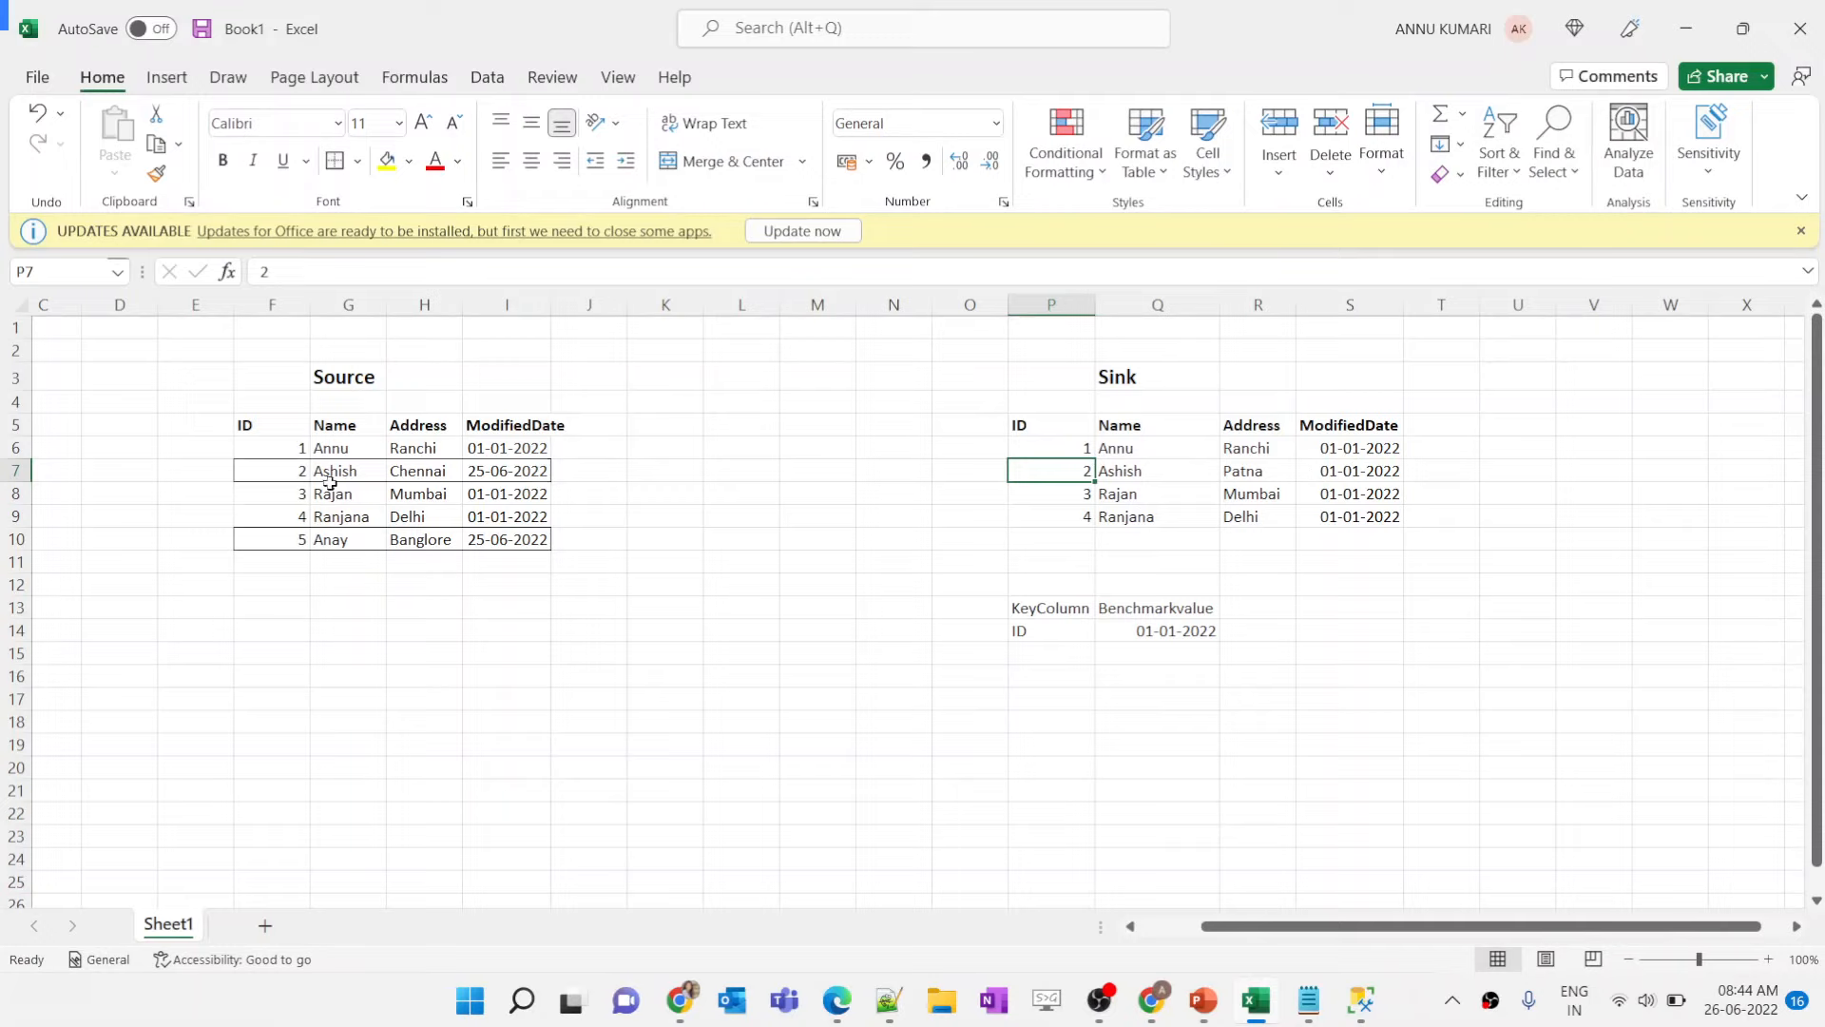
{"action": "left_click_drag", "start_coordinate": [281, 472], "coordinate": [499, 475]}
{"action": "key", "text": "ctrl+c"}
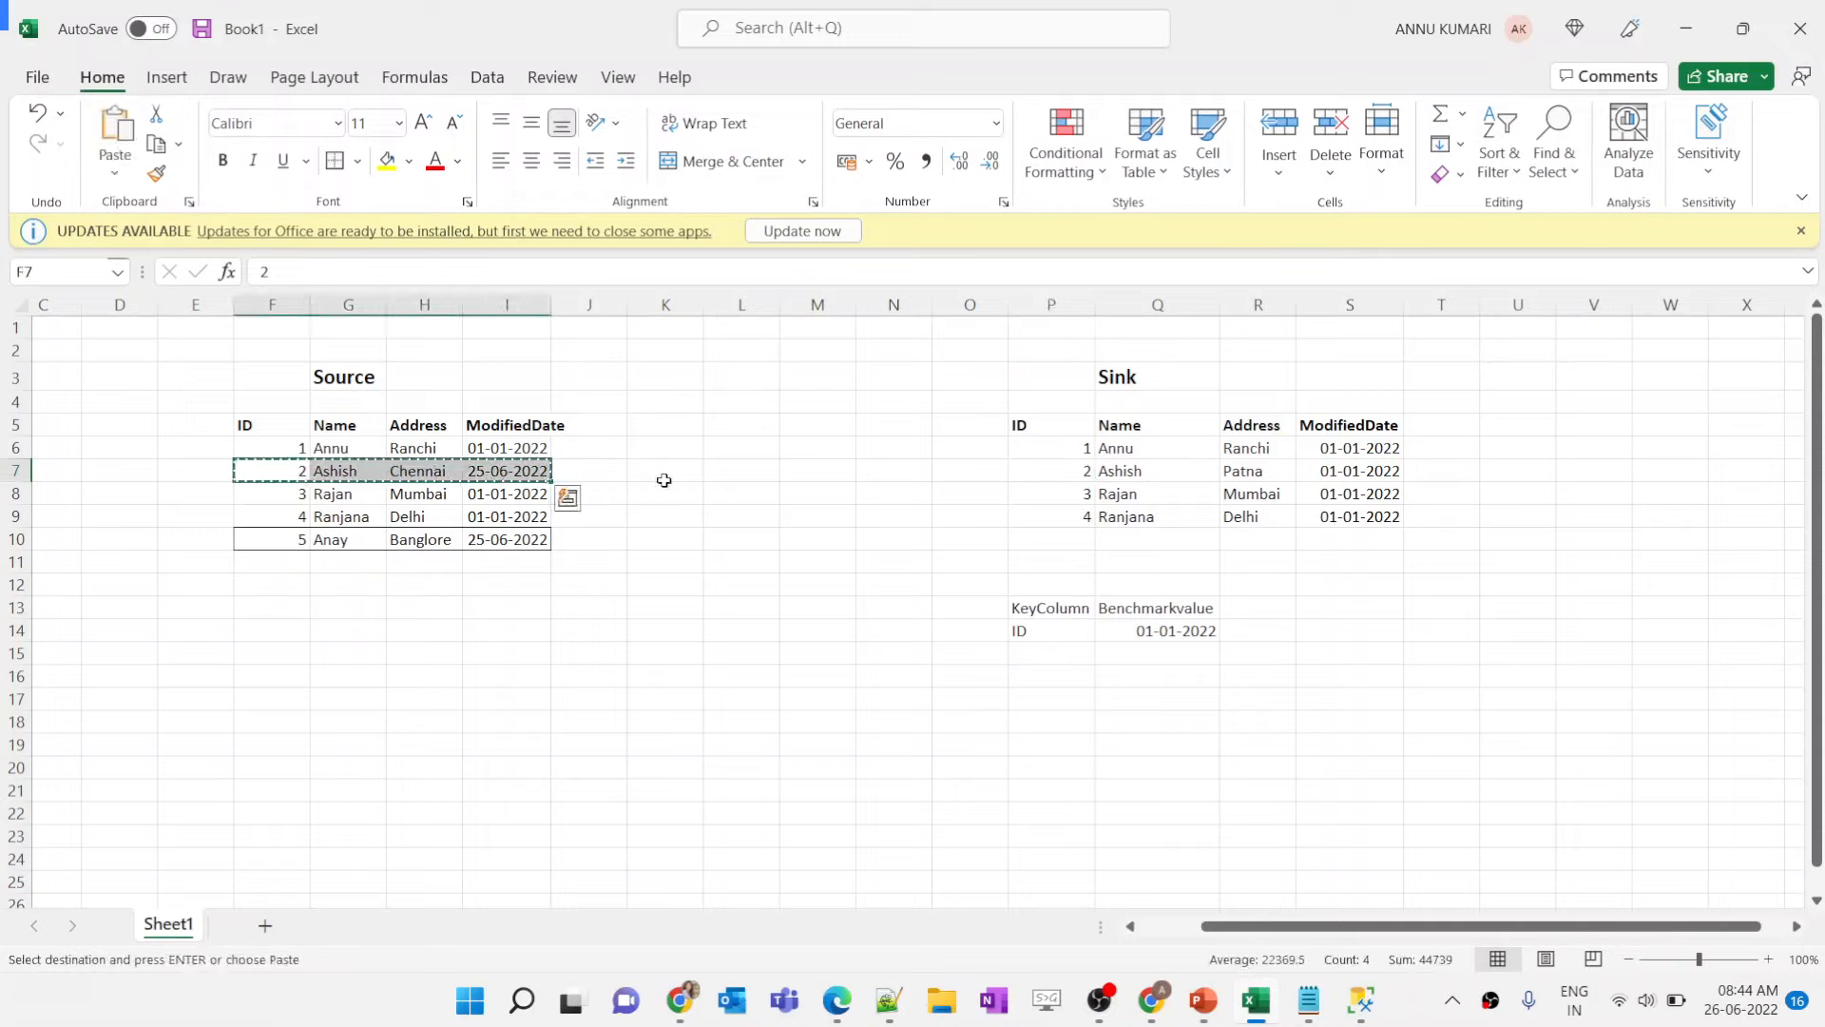
{"action": "left_click", "coordinate": [1072, 473]}
{"action": "key", "text": "ctrl+v"}
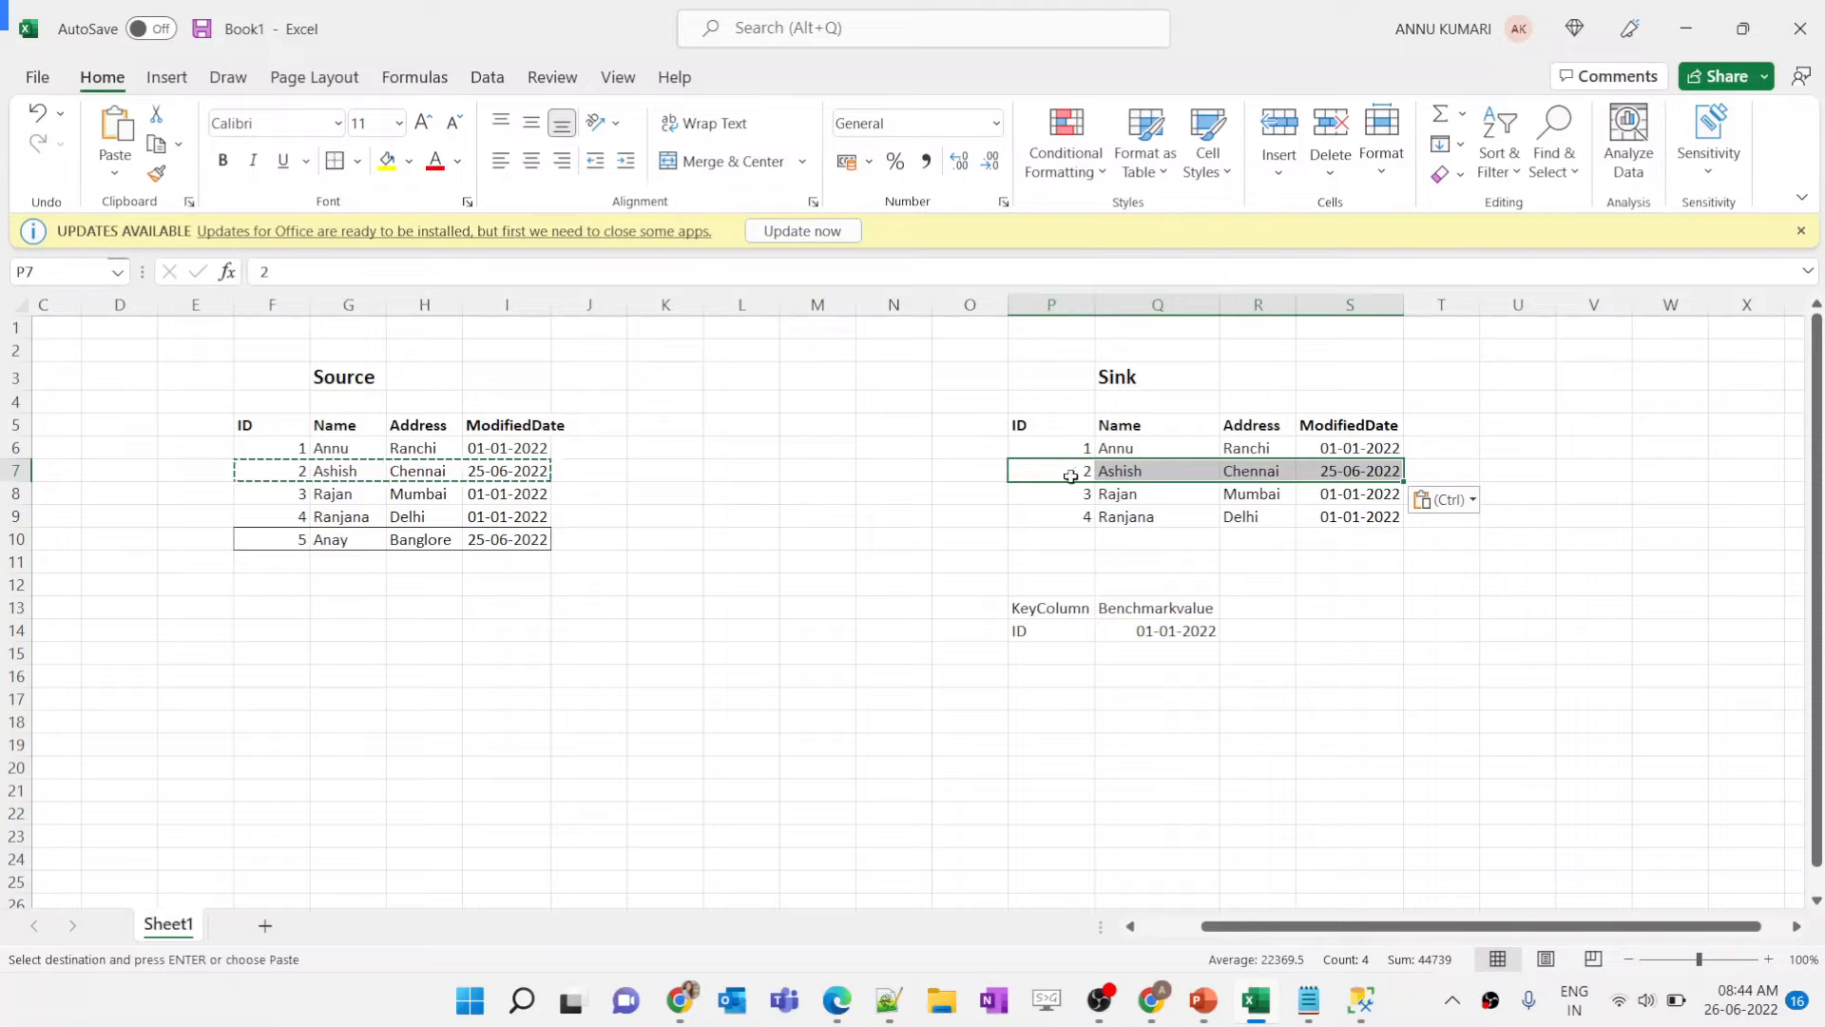
Step: Copy the Source row with ID 5 into the empty Sink row P10:S10
{"action": "left_click", "coordinate": [291, 536]}
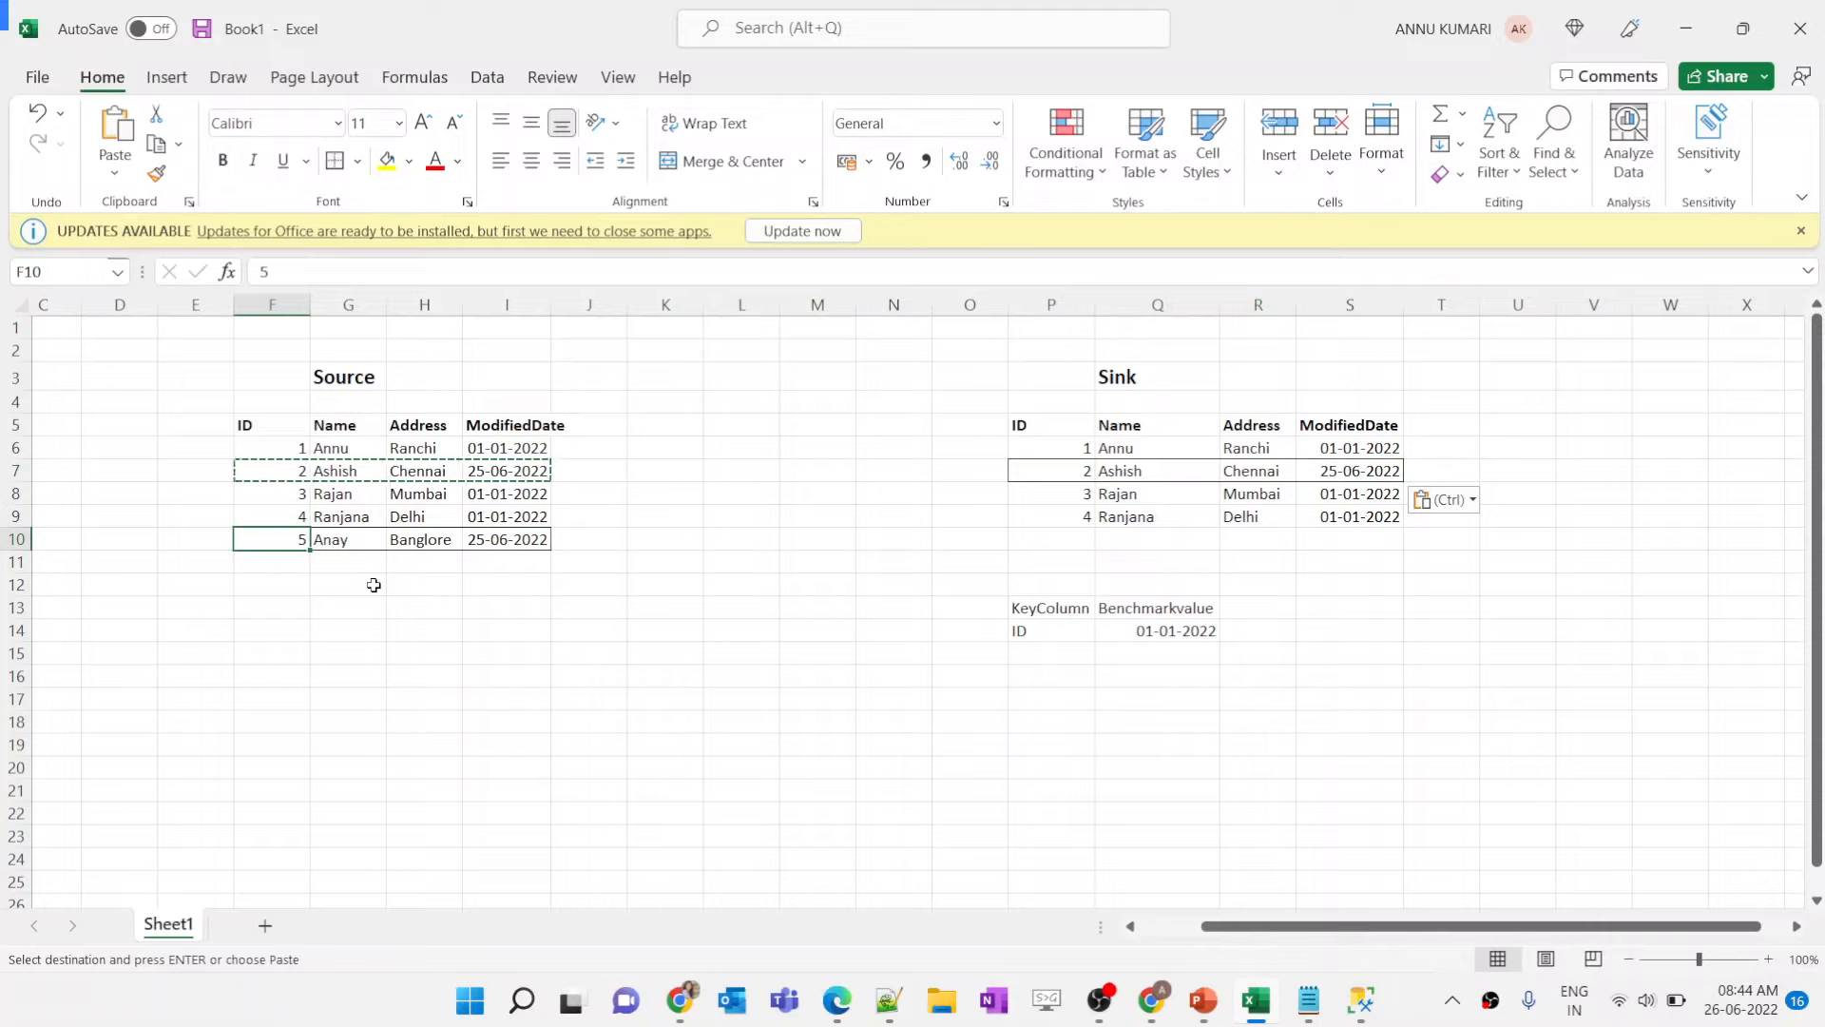
{"action": "key", "text": "ctrl+c"}
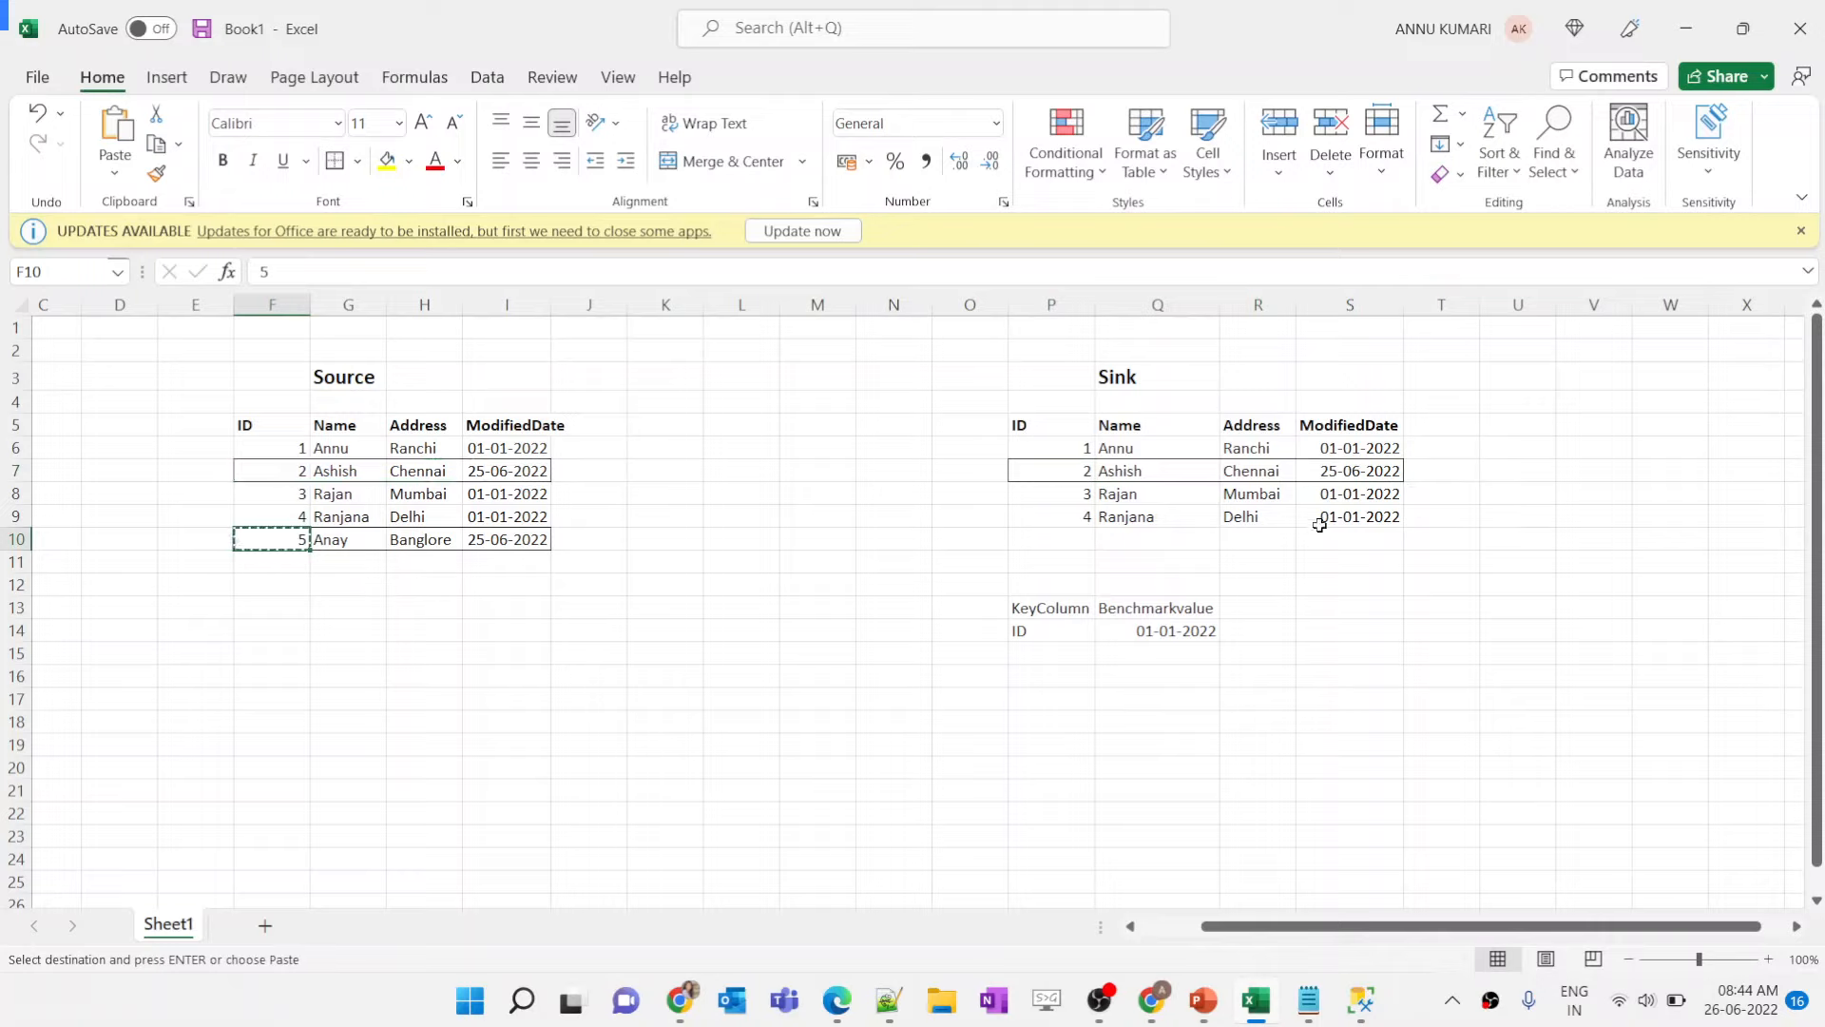
{"action": "left_click_drag", "start_coordinate": [272, 539], "coordinate": [522, 535]}
{"action": "left_click", "coordinate": [1072, 535]}
{"action": "key", "text": "ctrl+v"}
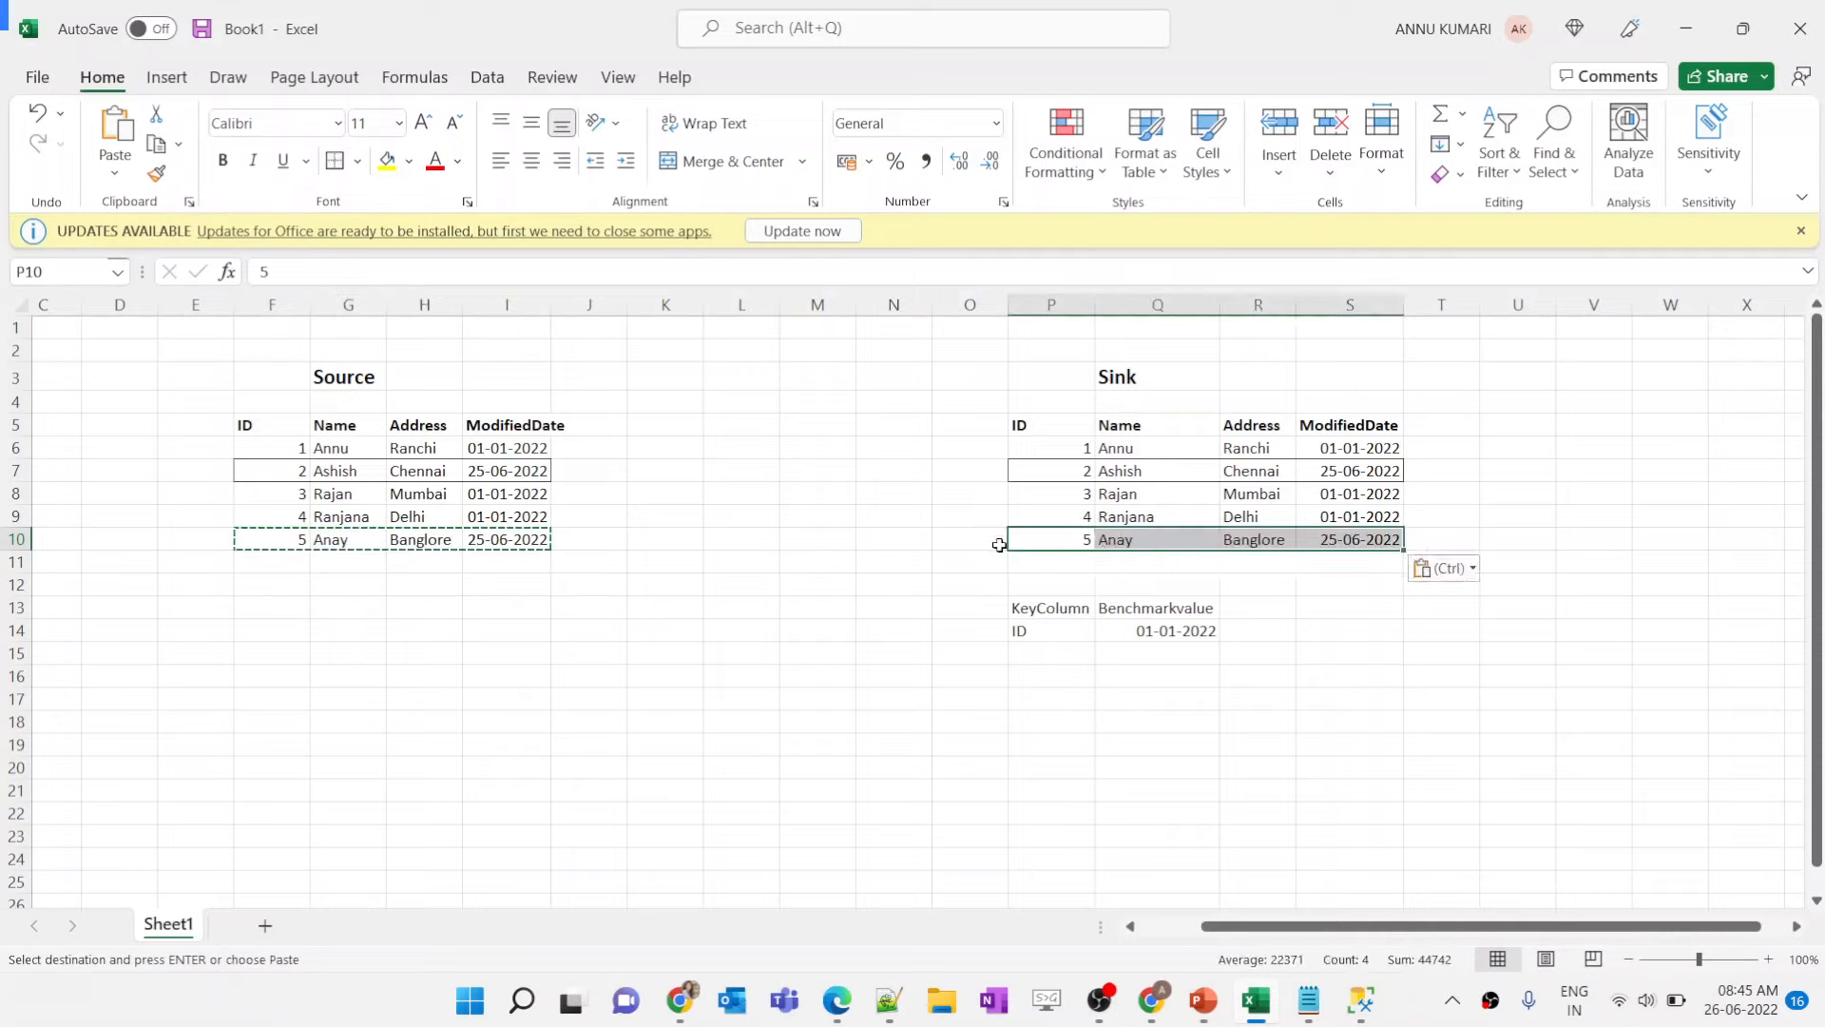
Step: Review the key column cells P13:P14, then switch to SQL Server Management Studio and open the control.metadata query in SQLQuery4.sql
{"action": "left_click", "coordinate": [283, 469]}
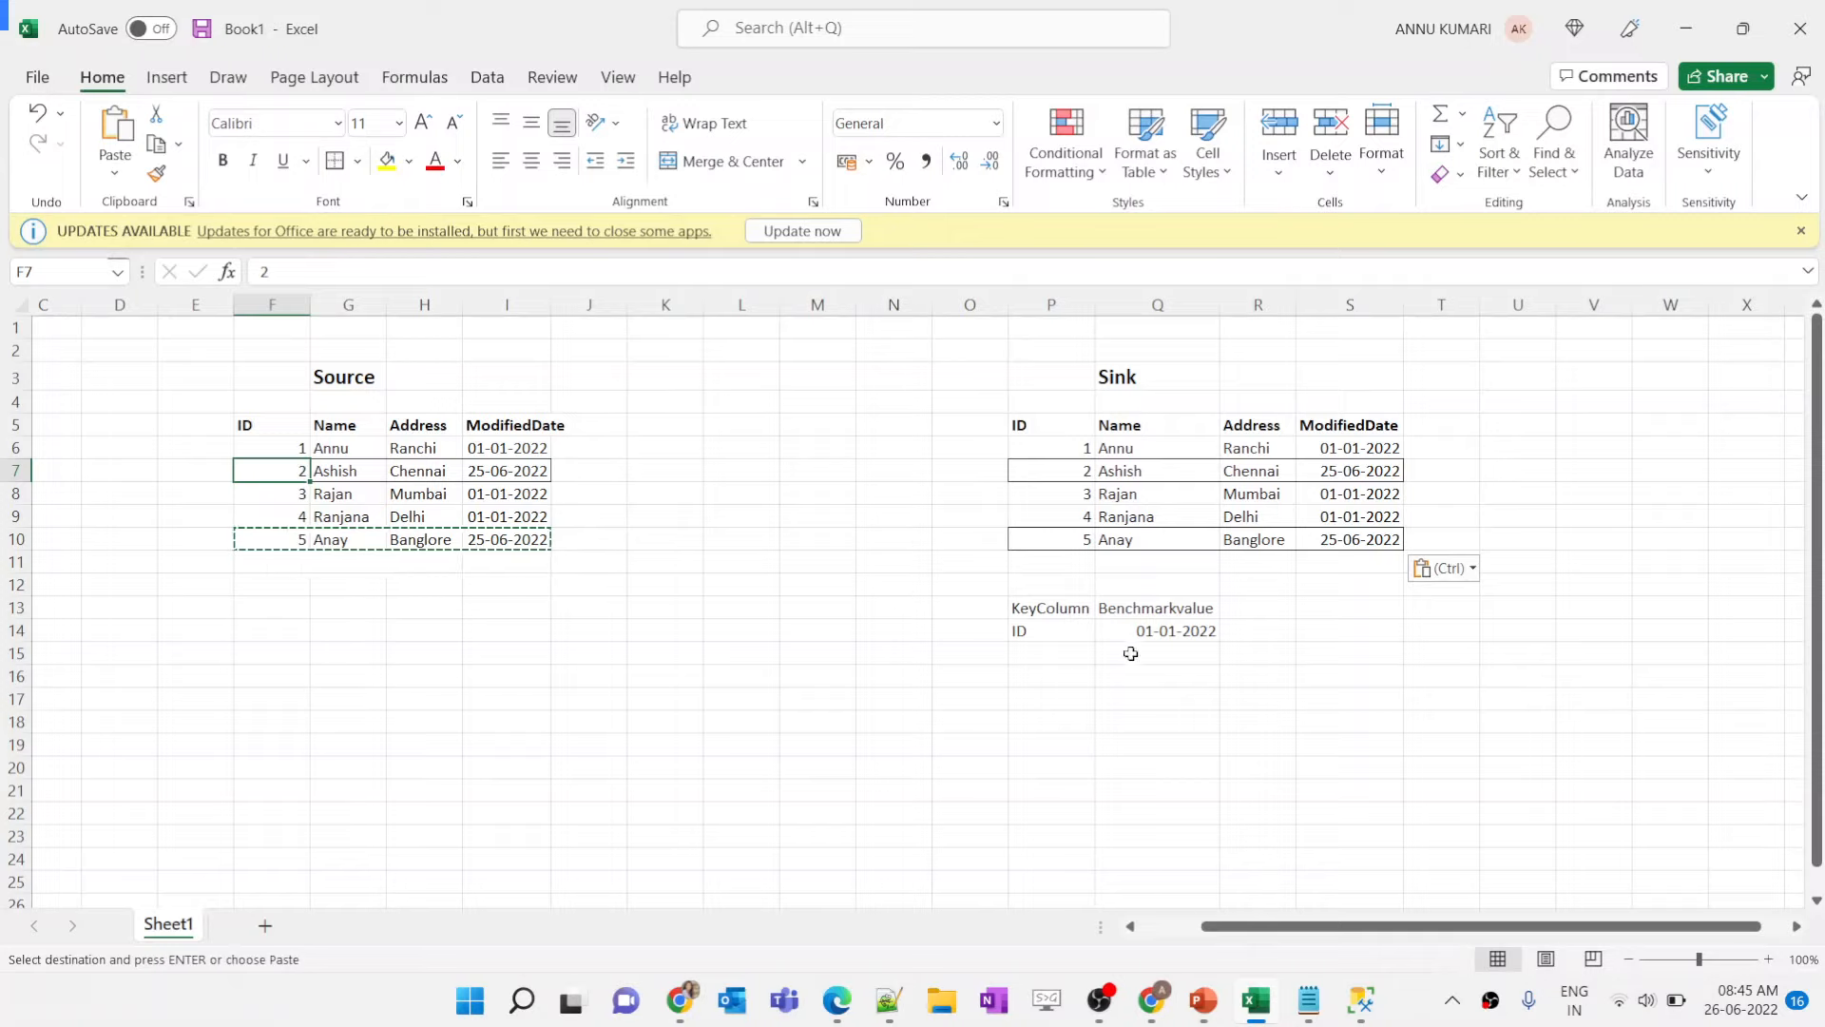
{"action": "left_click_drag", "start_coordinate": [1052, 608], "coordinate": [1048, 630]}
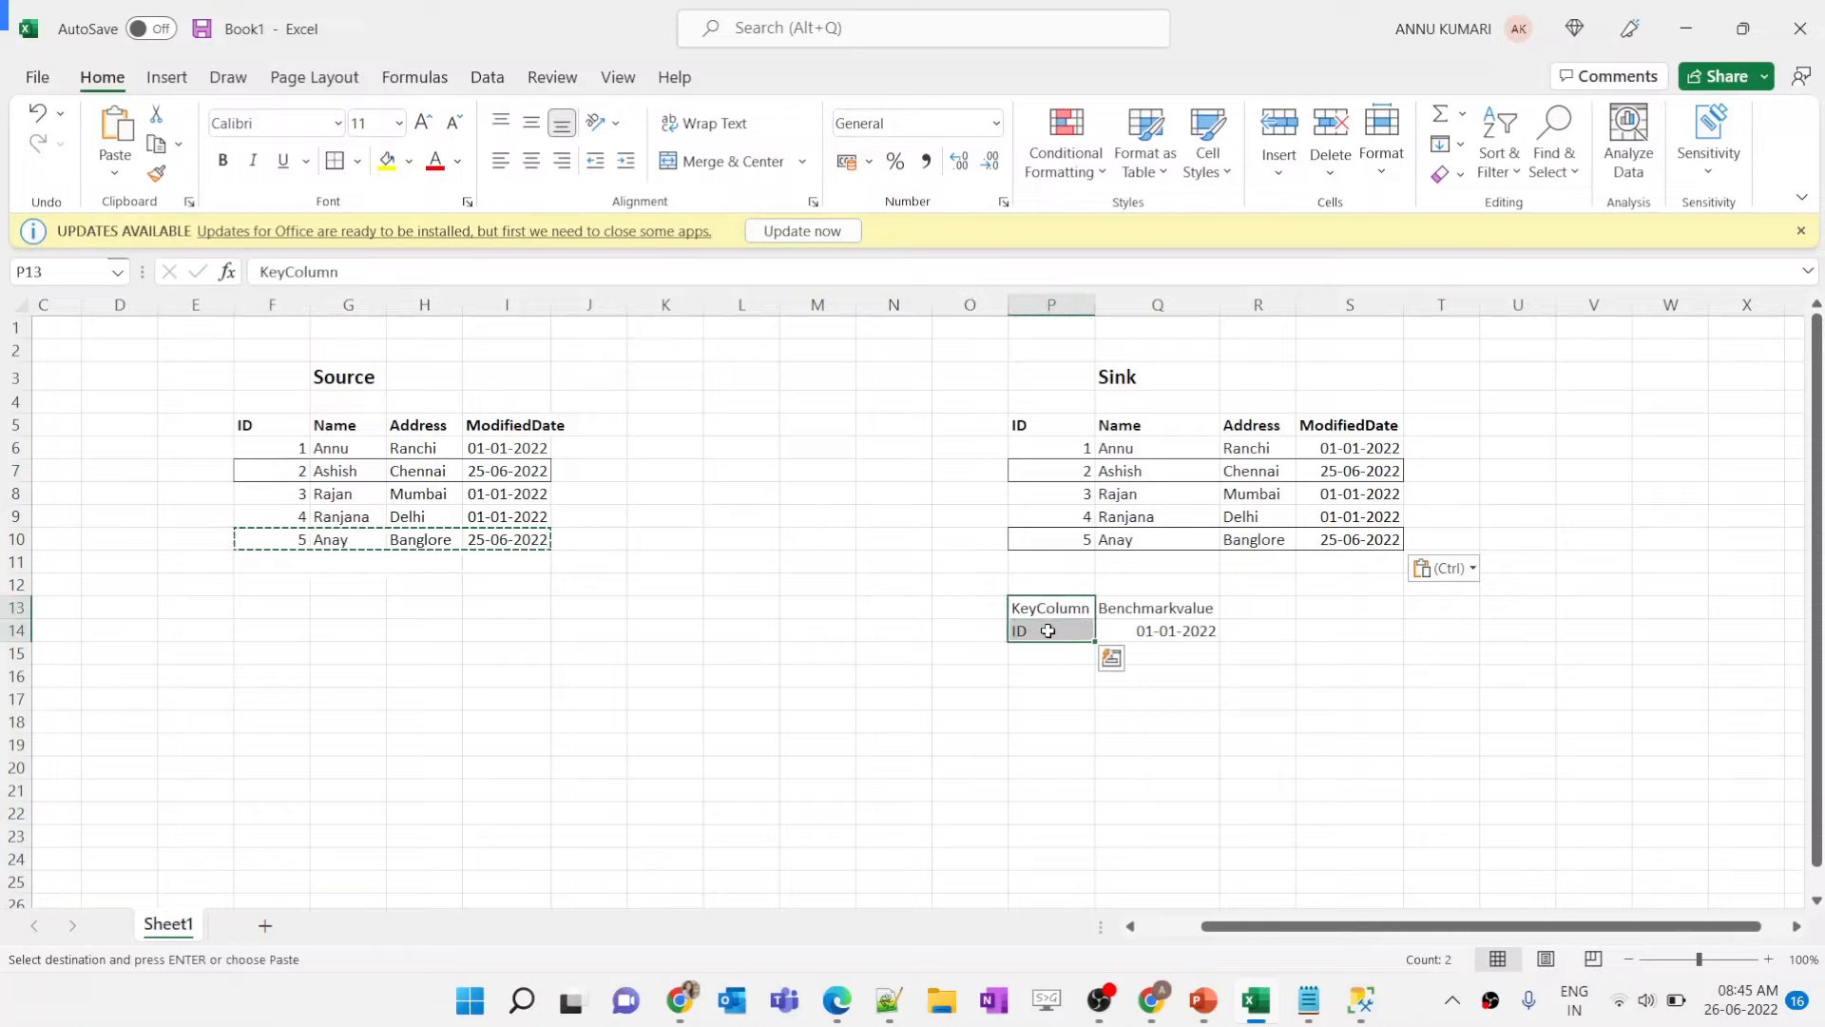
{"action": "left_click", "coordinate": [1350, 997]}
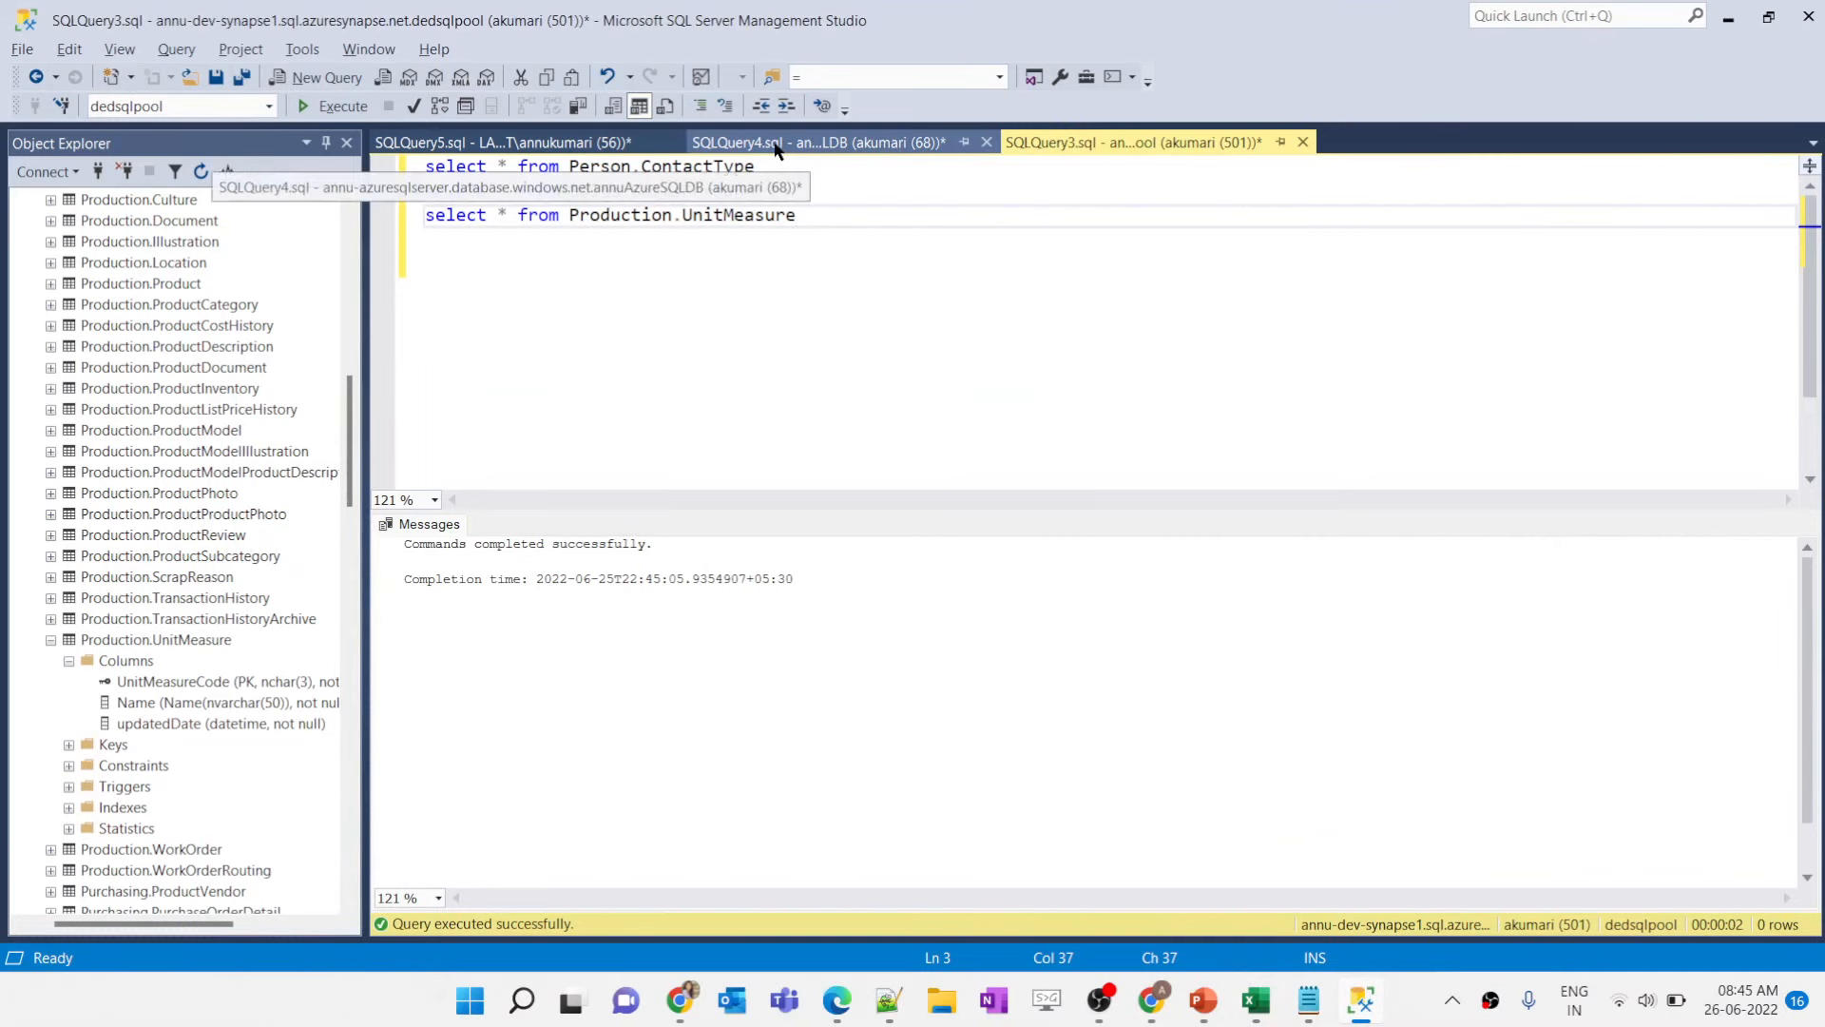
{"action": "left_click", "coordinate": [805, 144]}
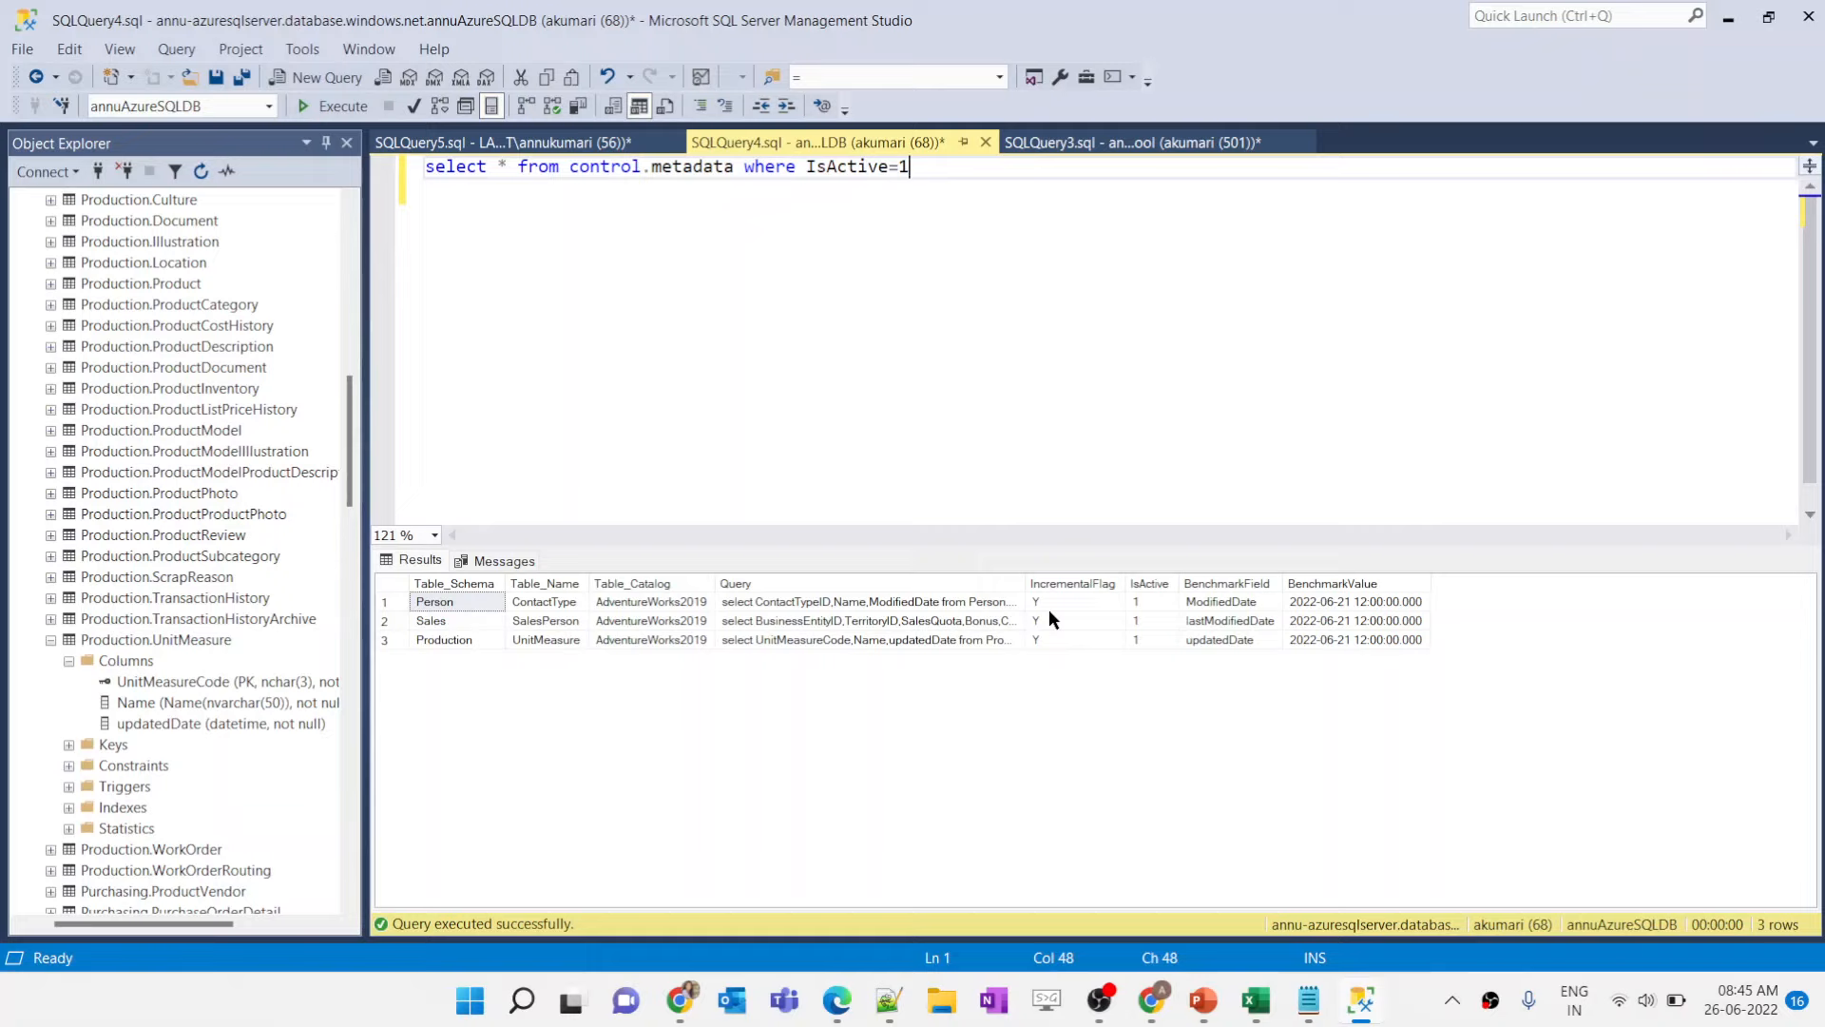
{"action": "left_click", "coordinate": [1136, 143]}
{"action": "left_click", "coordinate": [854, 141]}
Step: Write and run an Alter table statement below the select query that adds KeyColumn varchar(50) to control.metadata
{"action": "key", "text": "Return"}
{"action": "key", "text": "Return"}
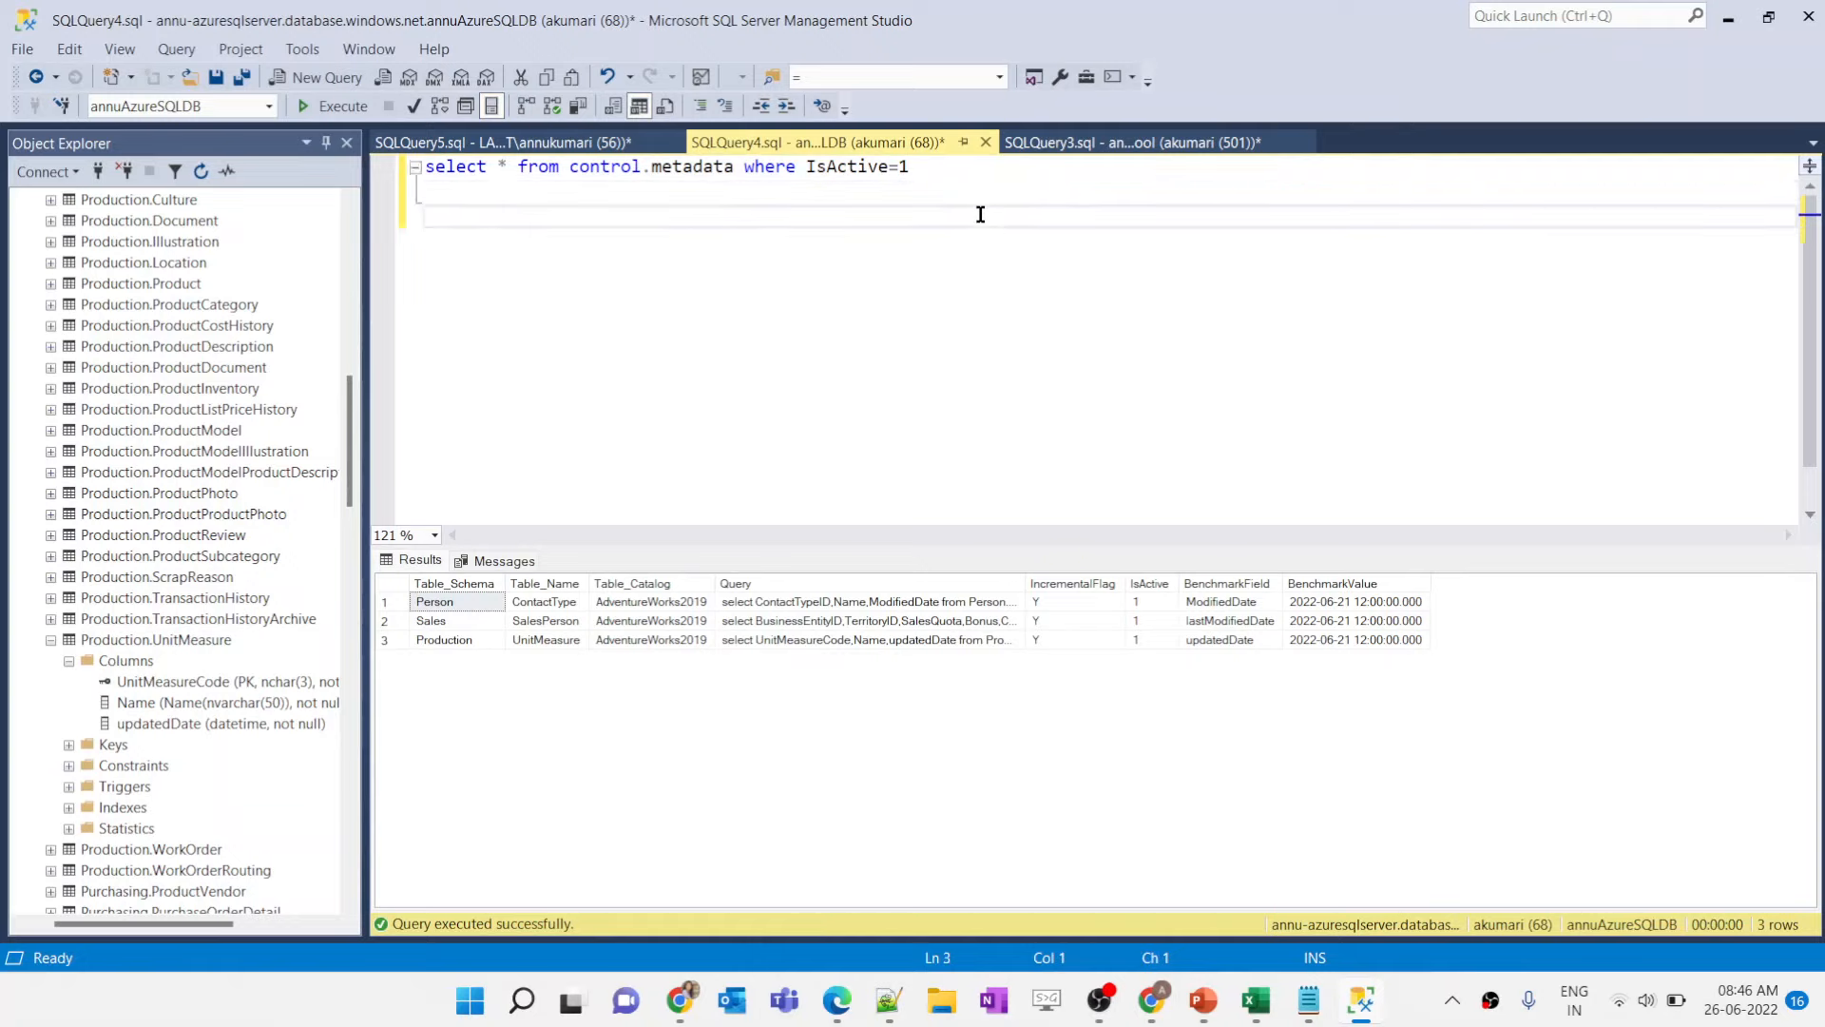
{"action": "type", "text": "Alter table control.metadata"}
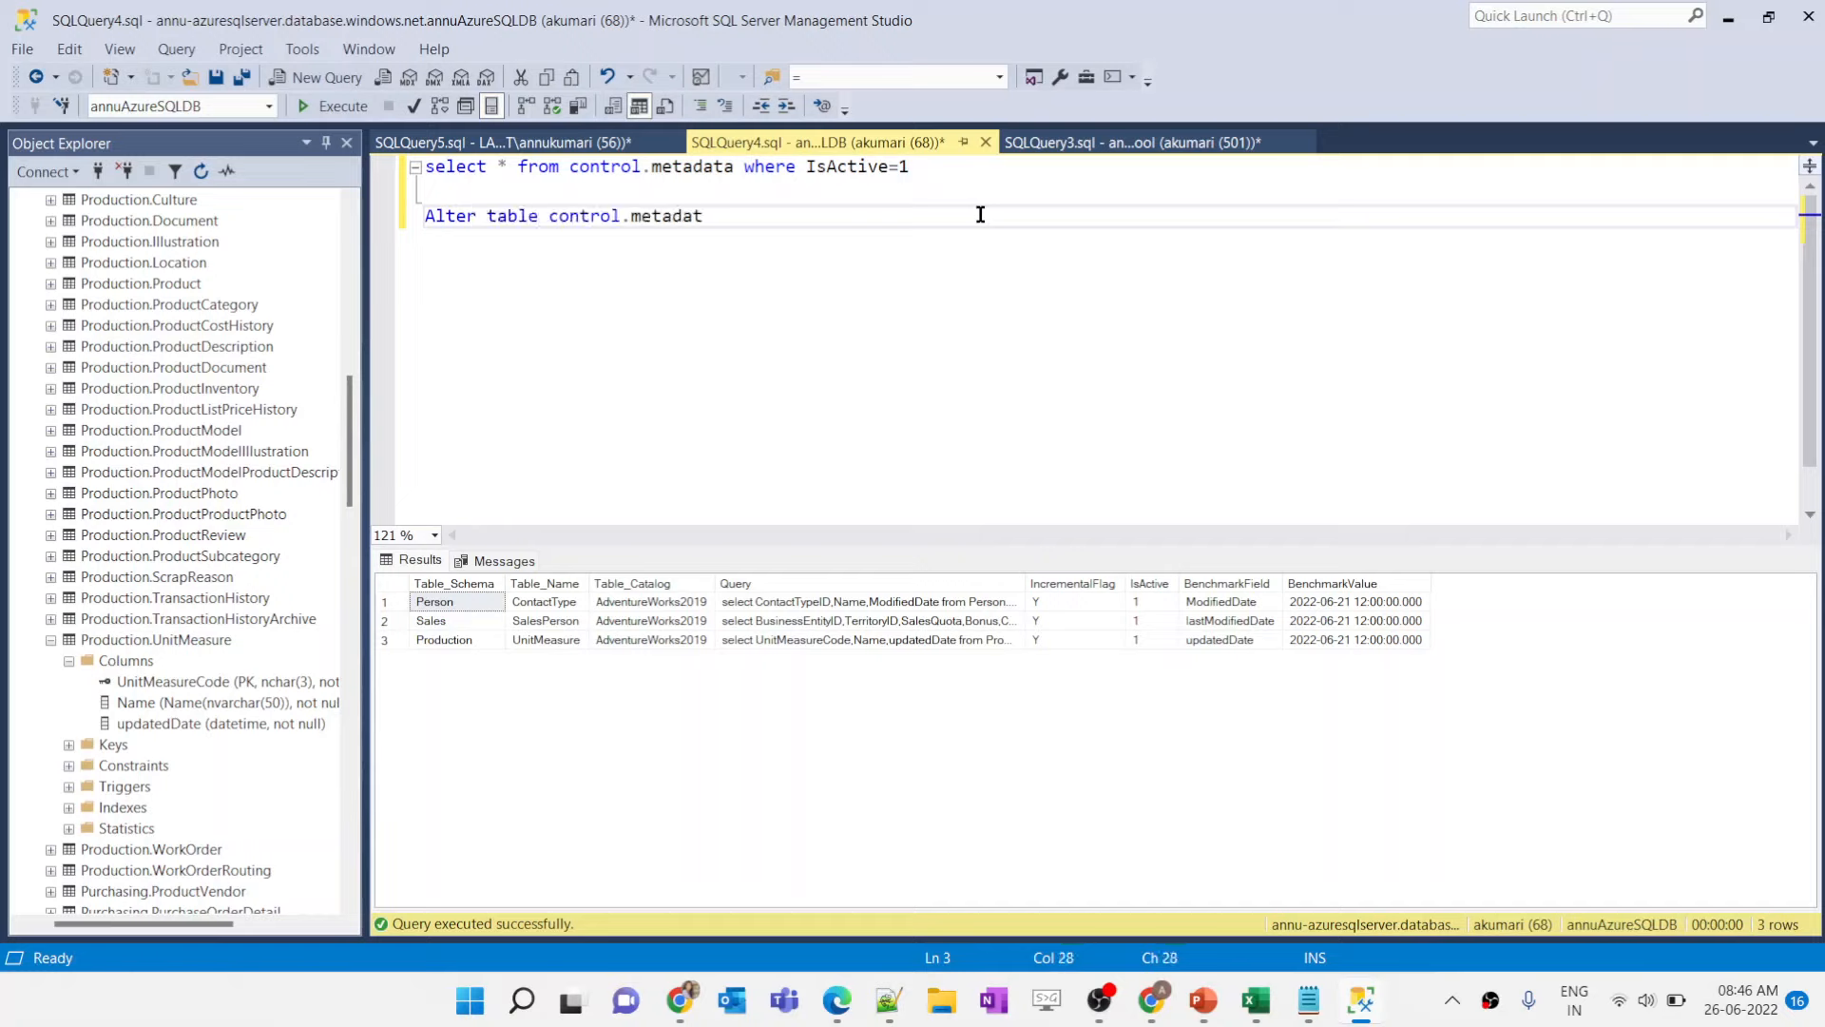
{"action": "key", "text": "Return"}
{"action": "type", "text": "a"}
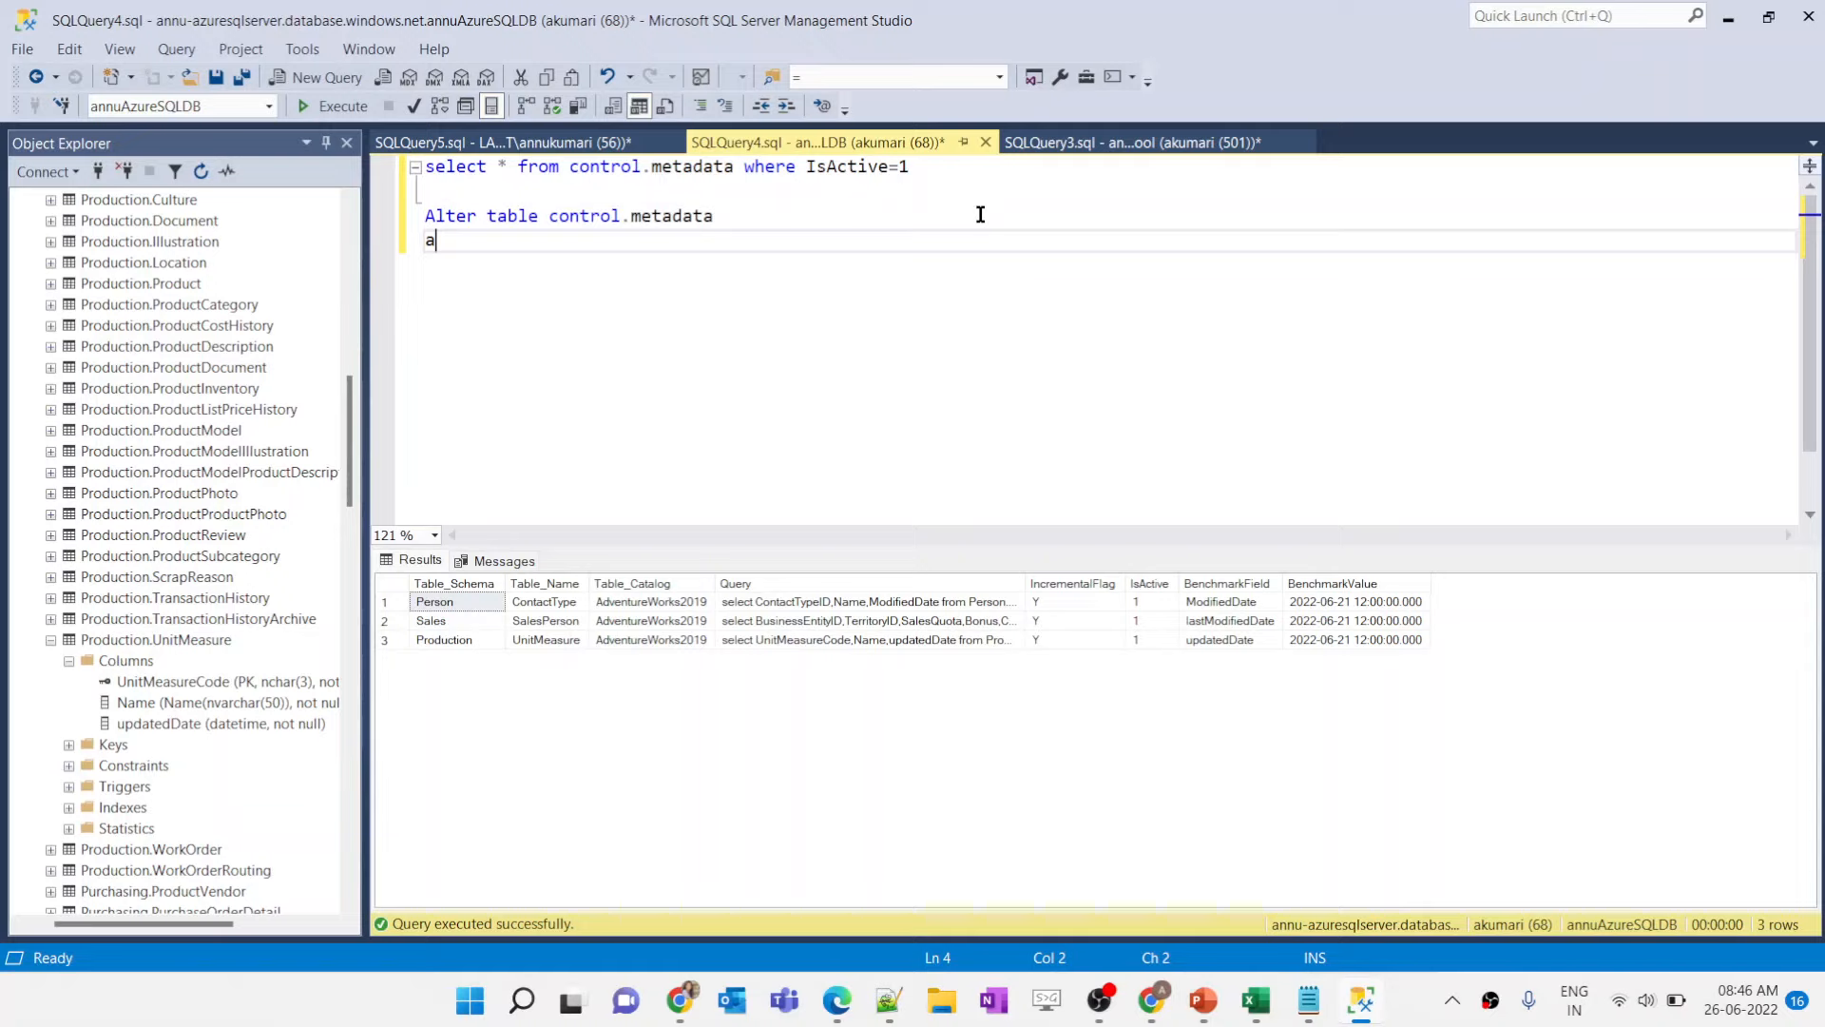
{"action": "type", "text": "dd KeyColumn "}
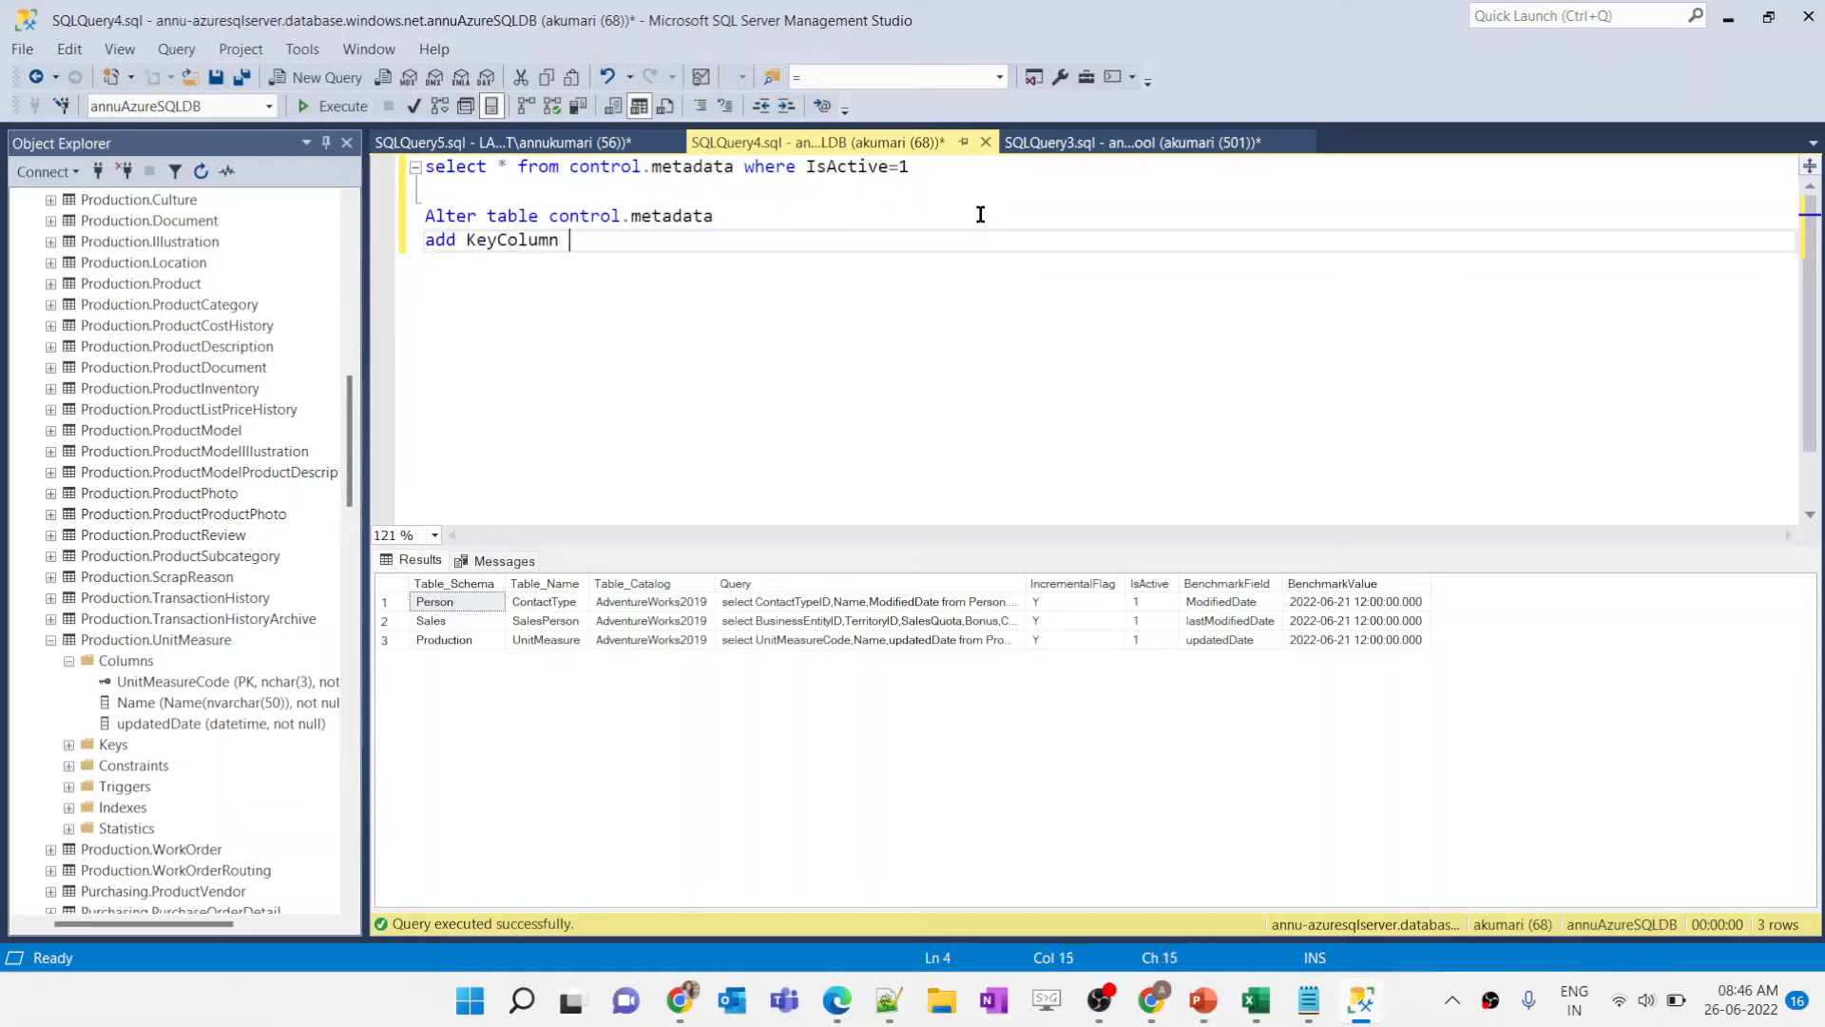
{"action": "type", "text": "varchar"}
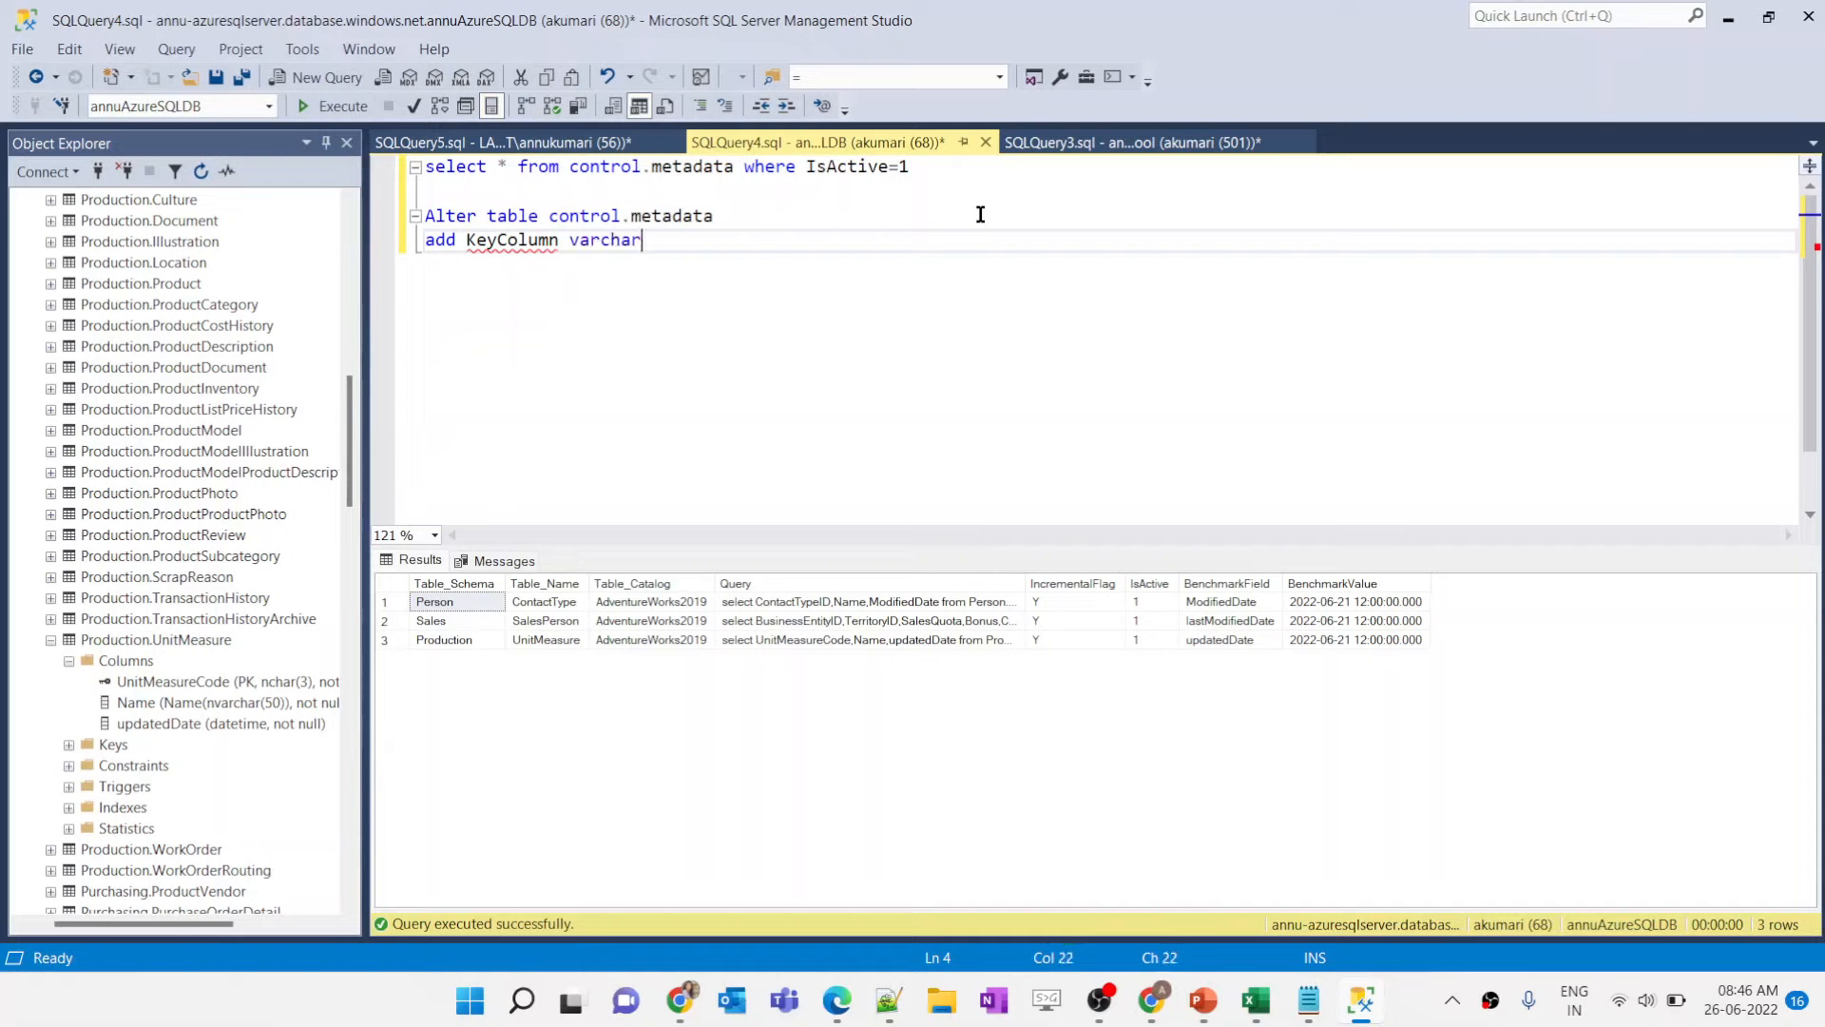
{"action": "type", "text": "(50)"}
{"action": "left_click_drag", "start_coordinate": [727, 241], "coordinate": [424, 216]}
{"action": "key", "text": "F5"}
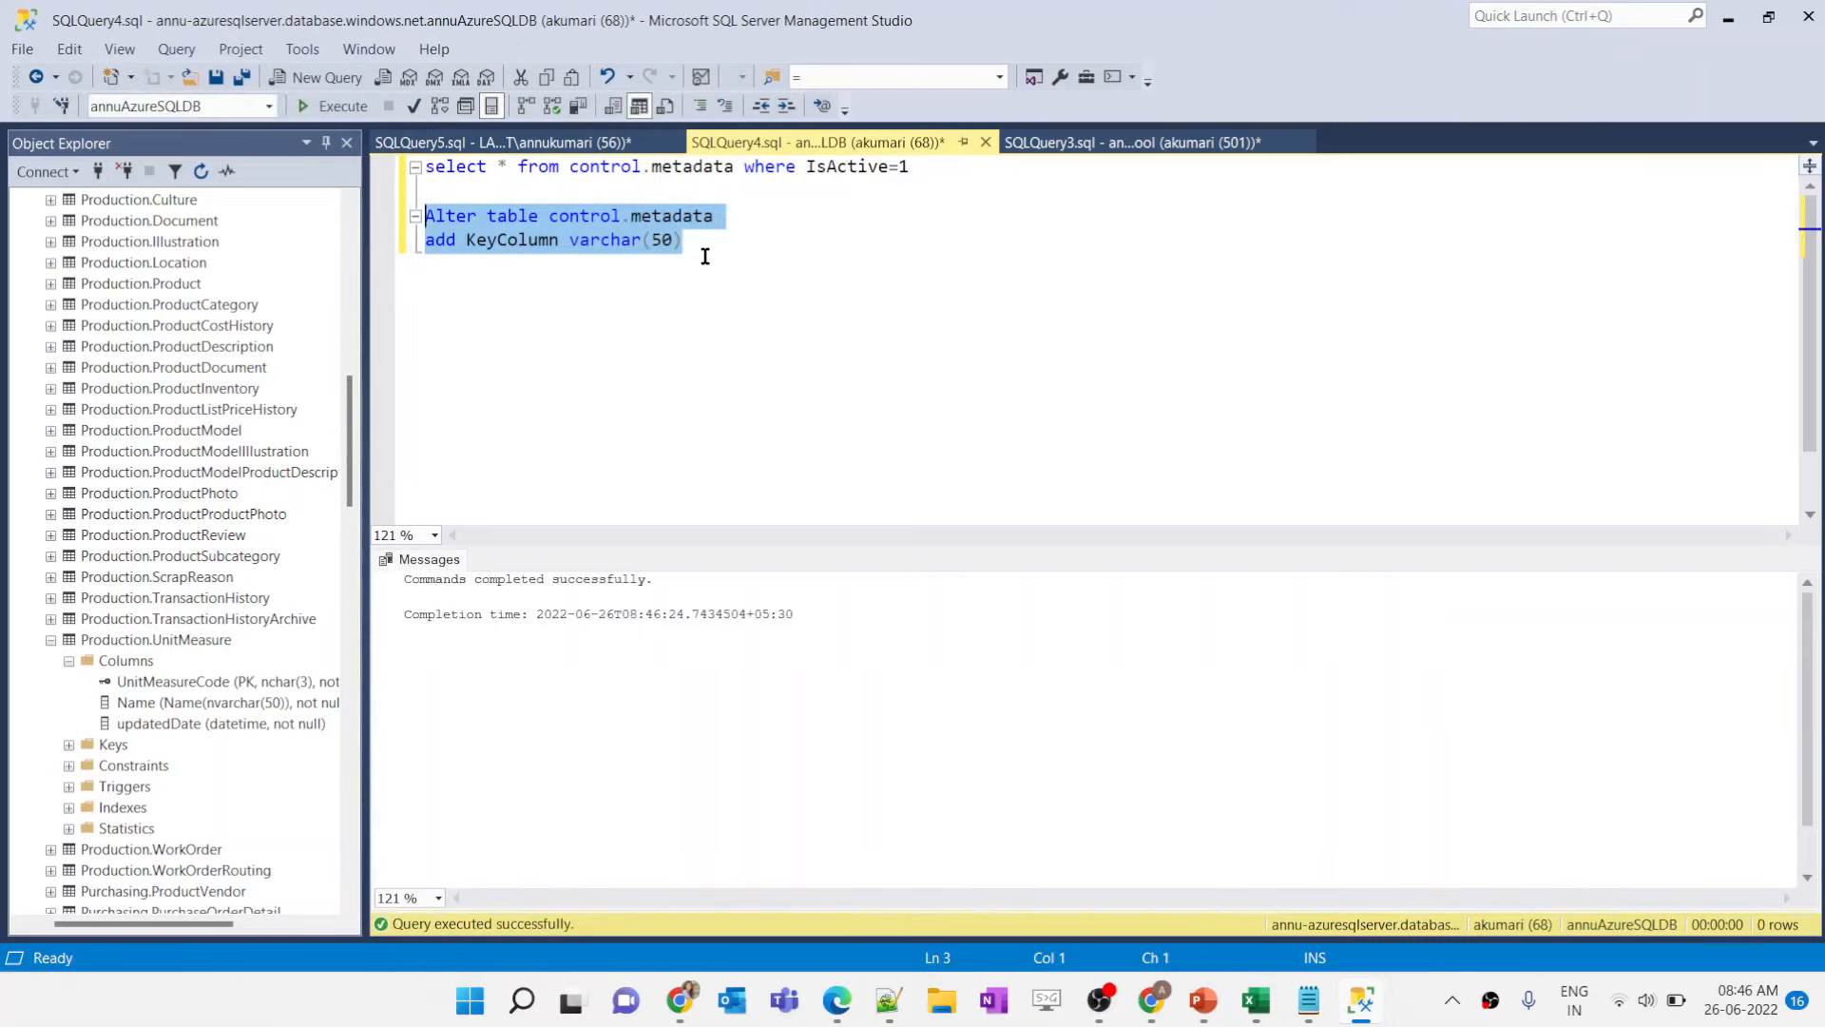
Step: Rerun the select query on control.metadata where IsActive=1 and check the KeyColumn and Query columns
{"action": "triple_click", "coordinate": [574, 171]}
{"action": "key", "text": "F5"}
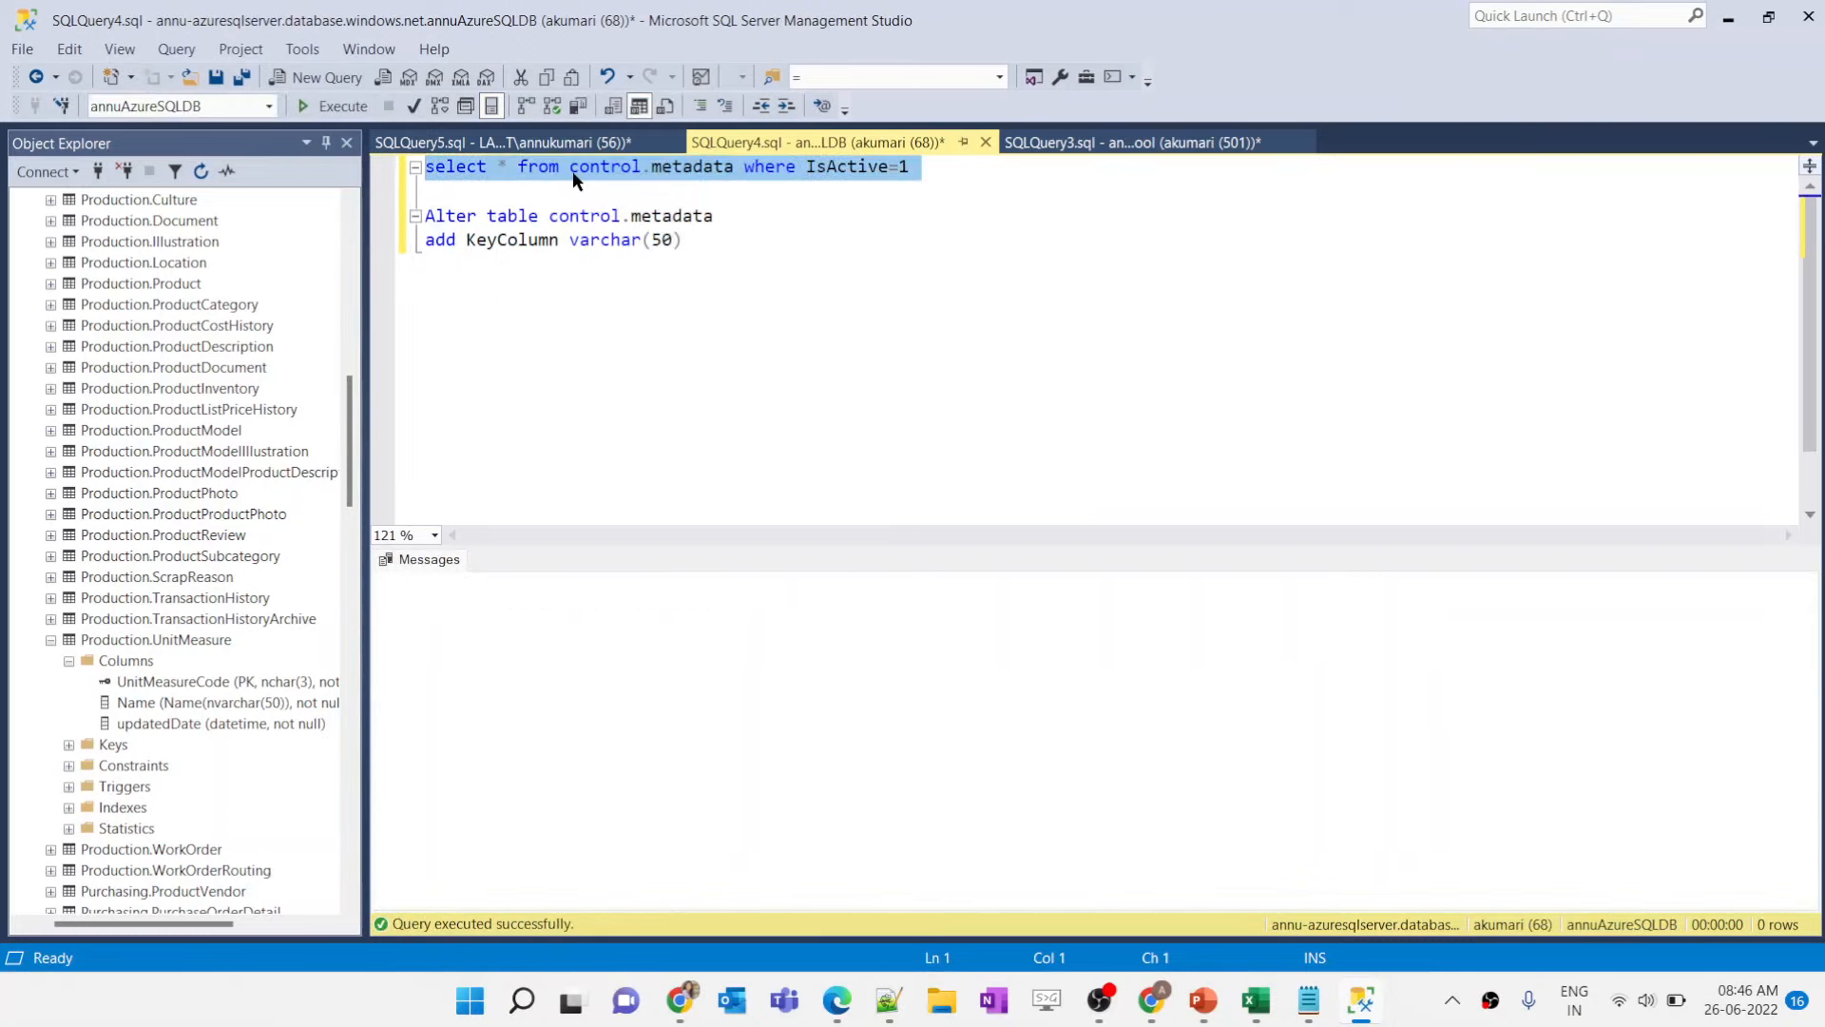
{"action": "left_click", "coordinate": [1464, 584]}
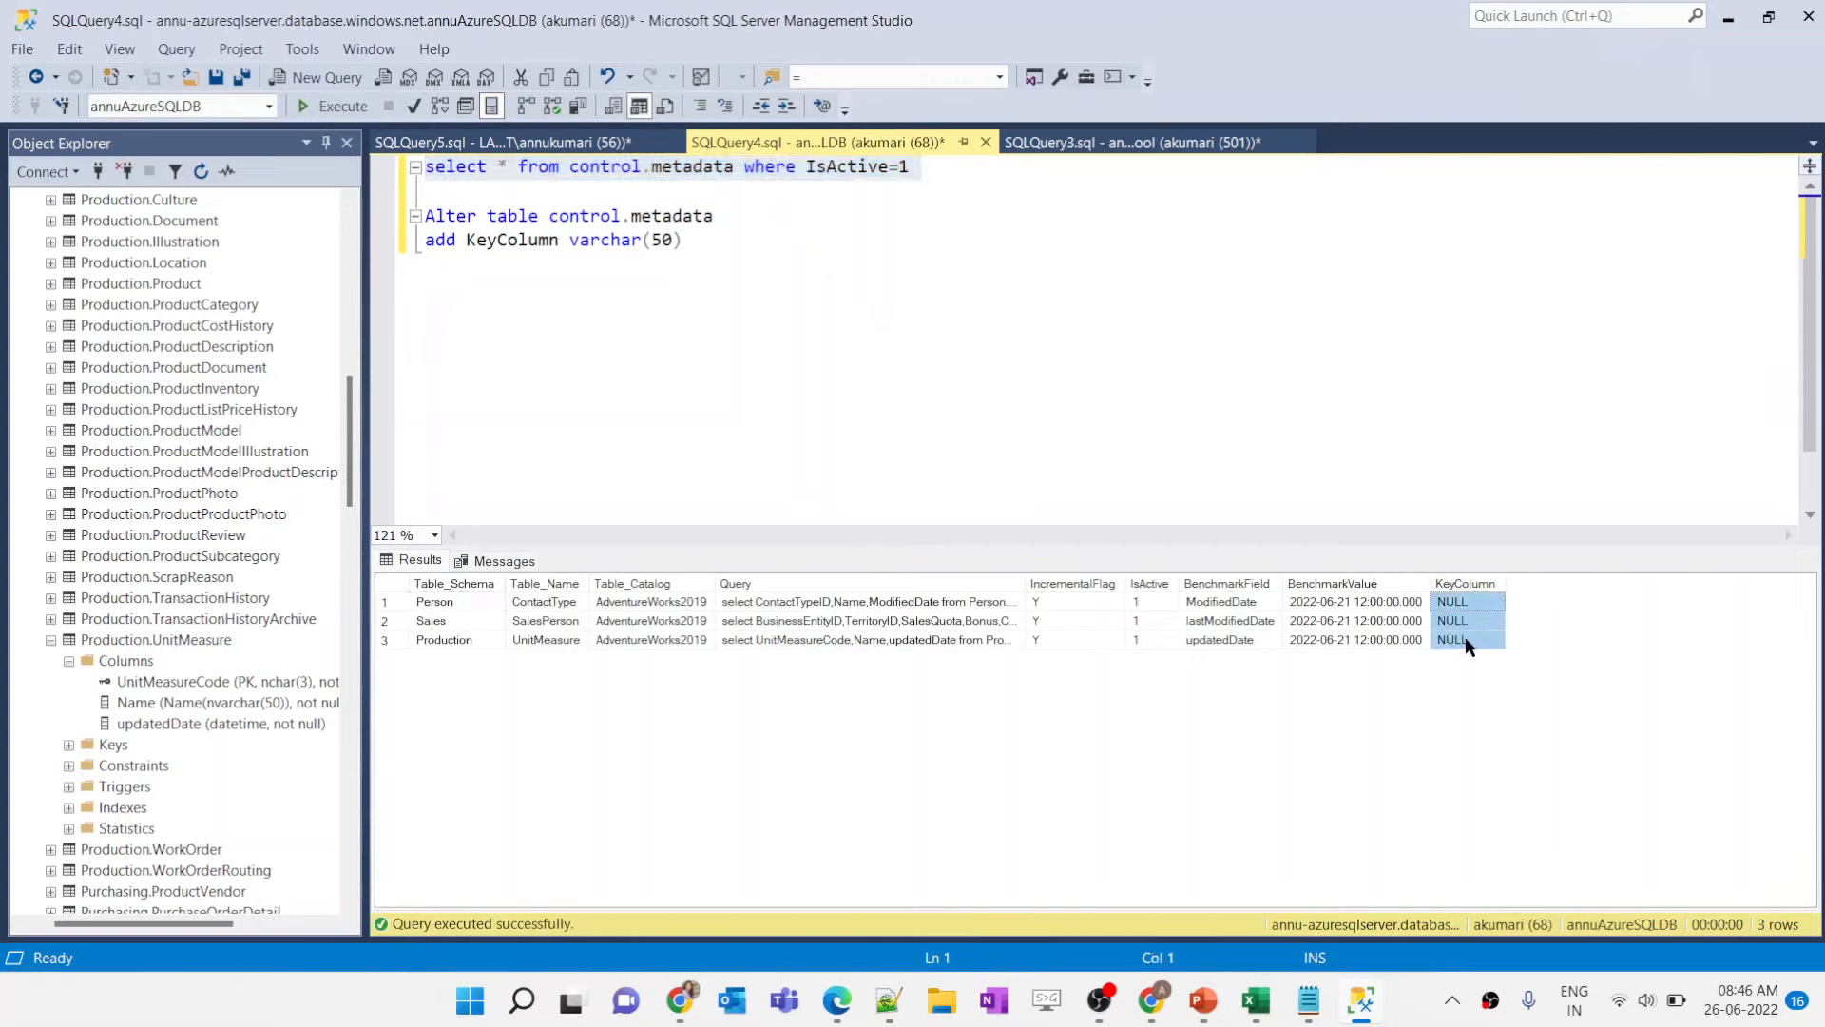
{"action": "left_click", "coordinate": [781, 607]}
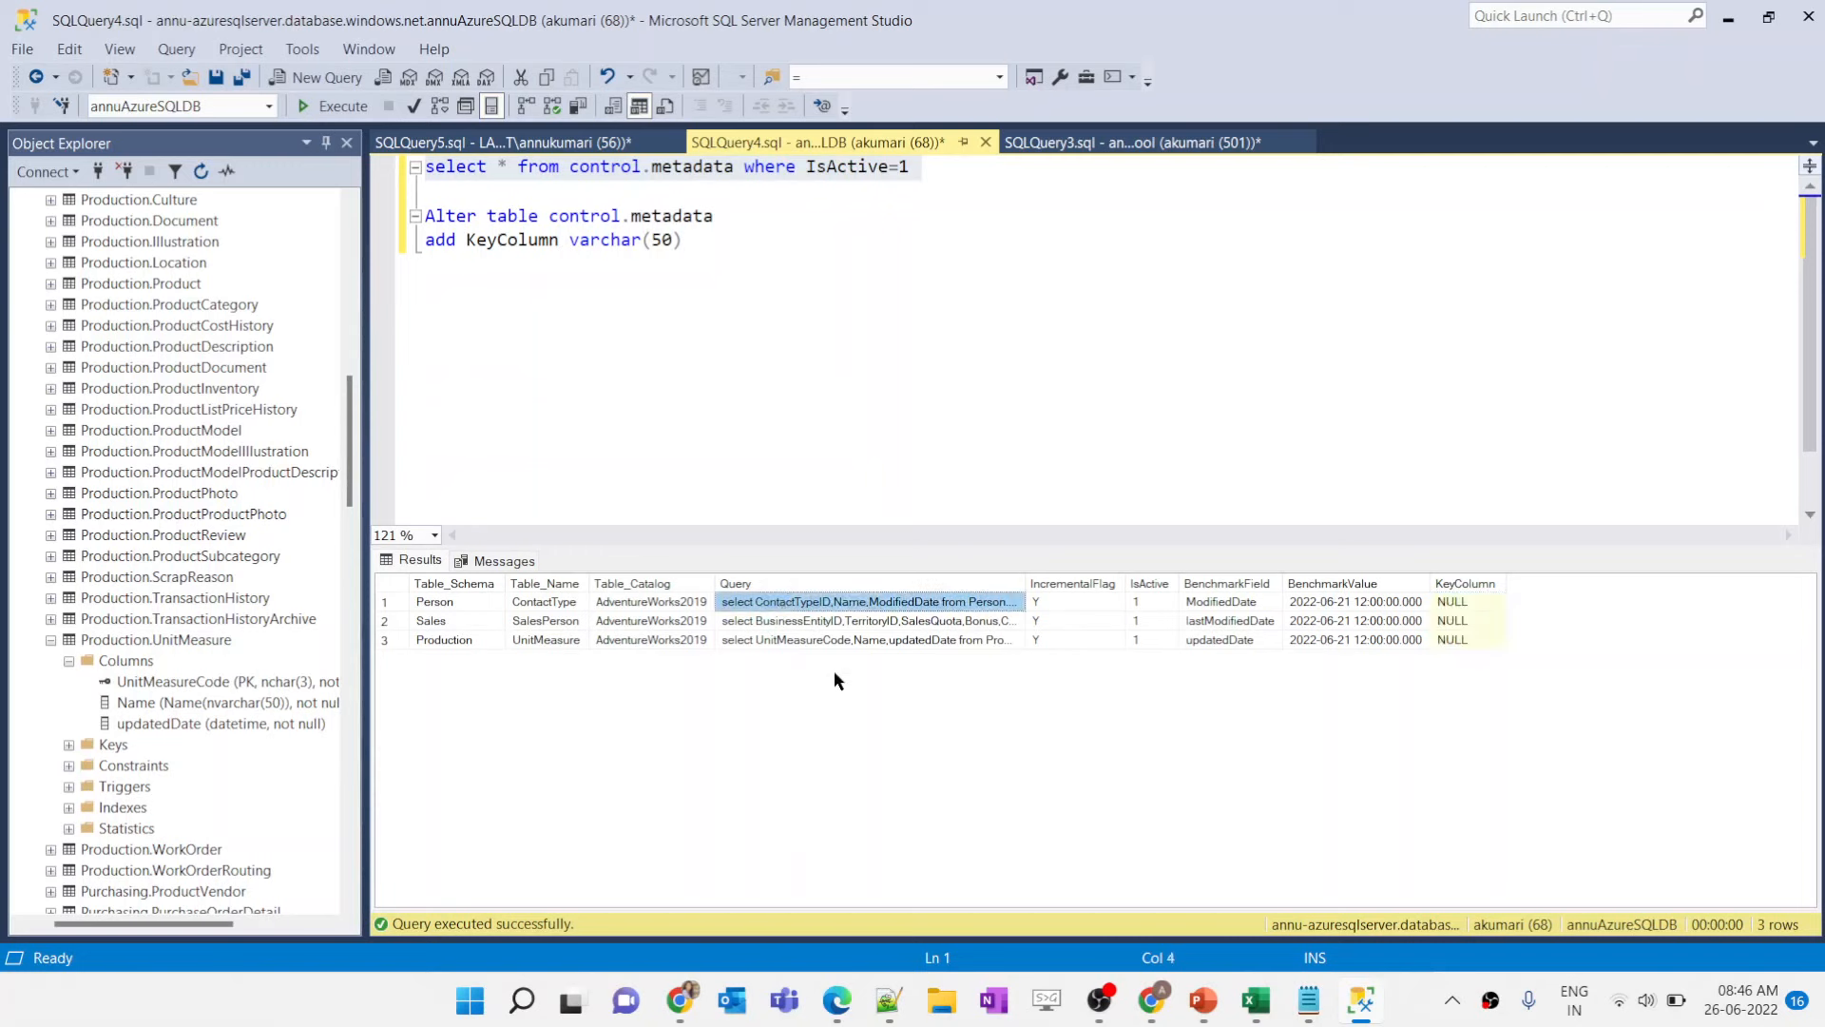
Step: Examine the Person.ContactType, Sales.SalesPerson and Production.UnitMeasure results in SQLQuery5.sql to identify each table's key column
{"action": "left_click", "coordinate": [505, 142]}
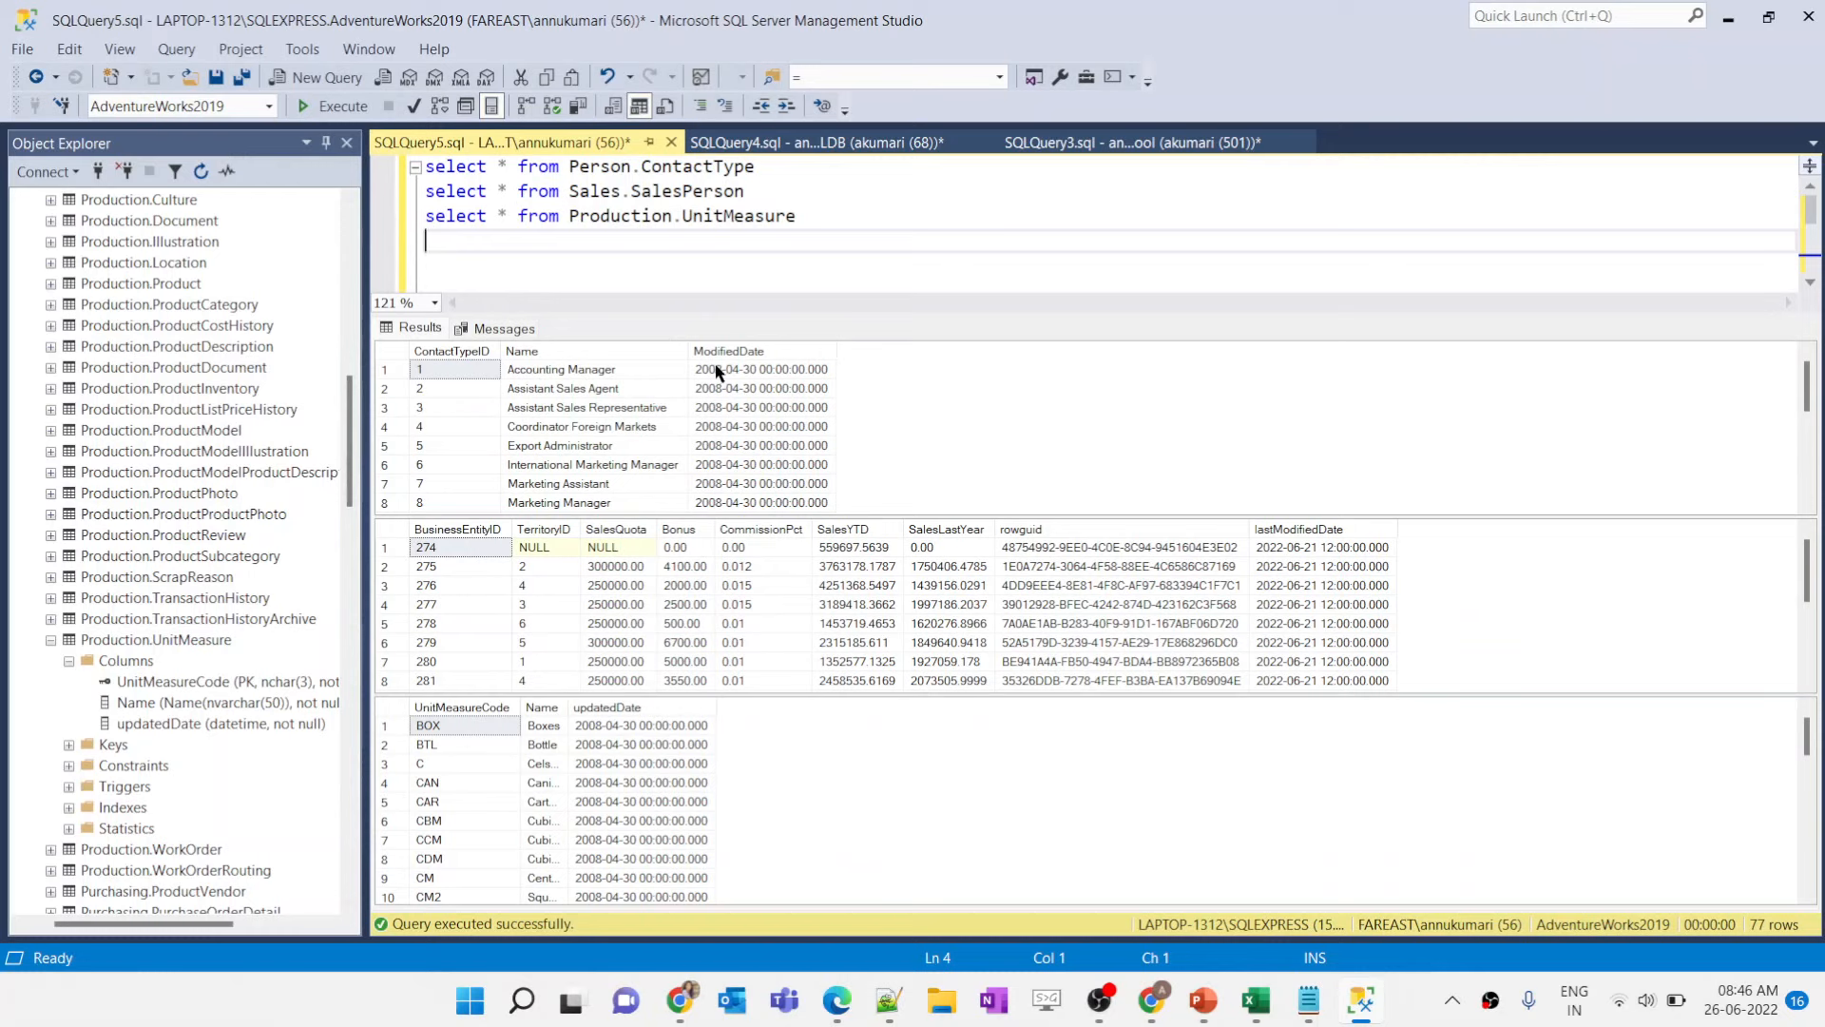
{"action": "left_click", "coordinate": [449, 385]}
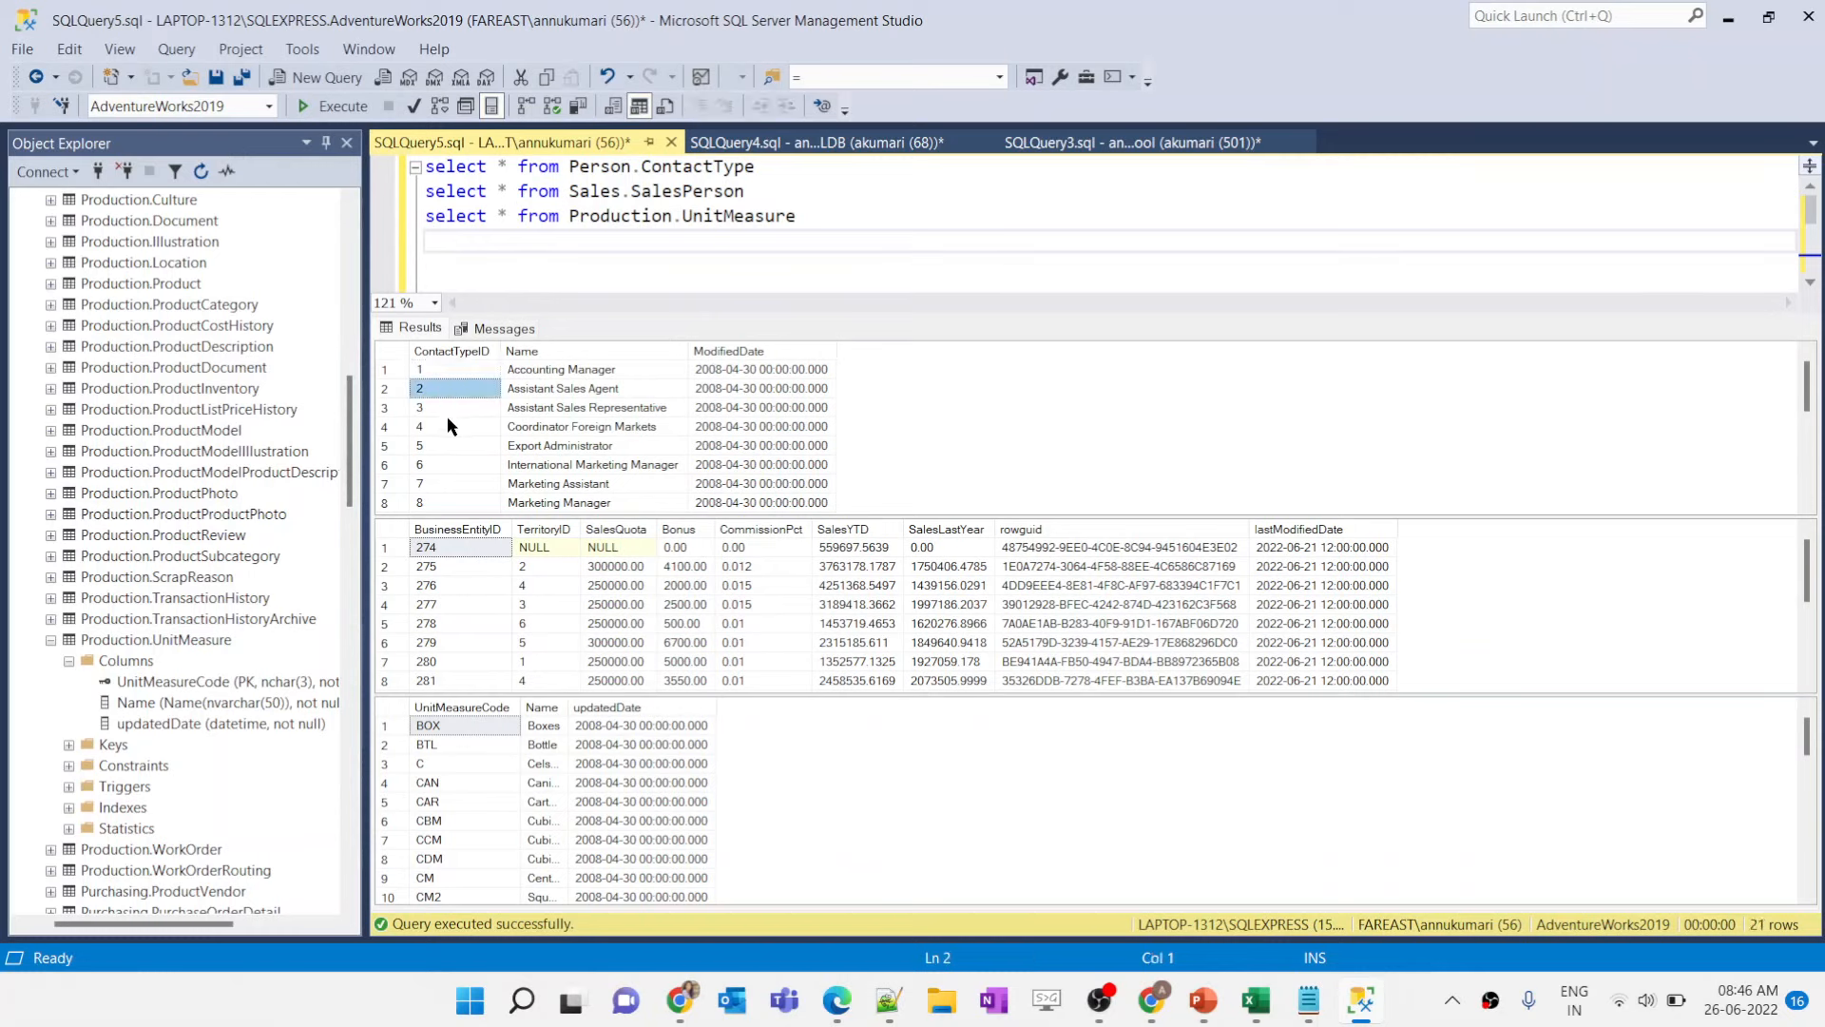
{"action": "scroll", "coordinate": [444, 420], "scroll_direction": "down", "scroll_amount": 1}
{"action": "scroll", "coordinate": [445, 421], "scroll_direction": "down", "scroll_amount": 4}
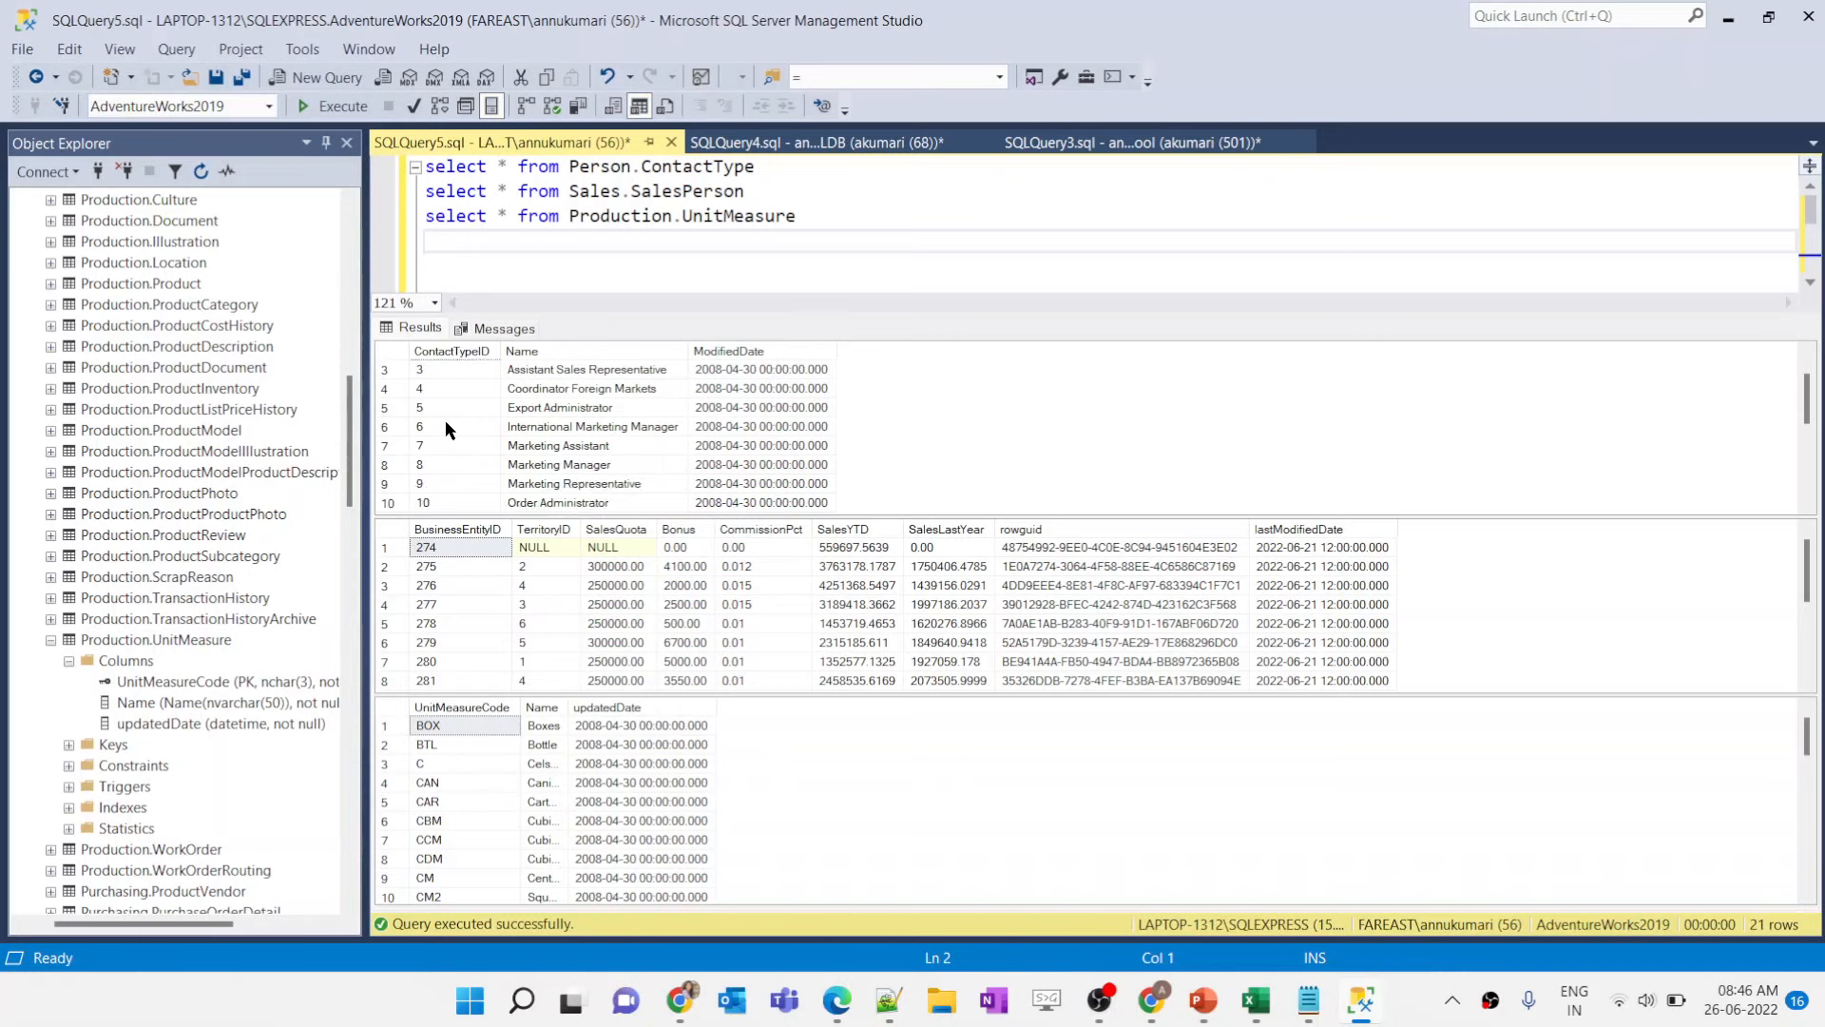
{"action": "scroll", "coordinate": [445, 430], "scroll_direction": "down", "scroll_amount": 2}
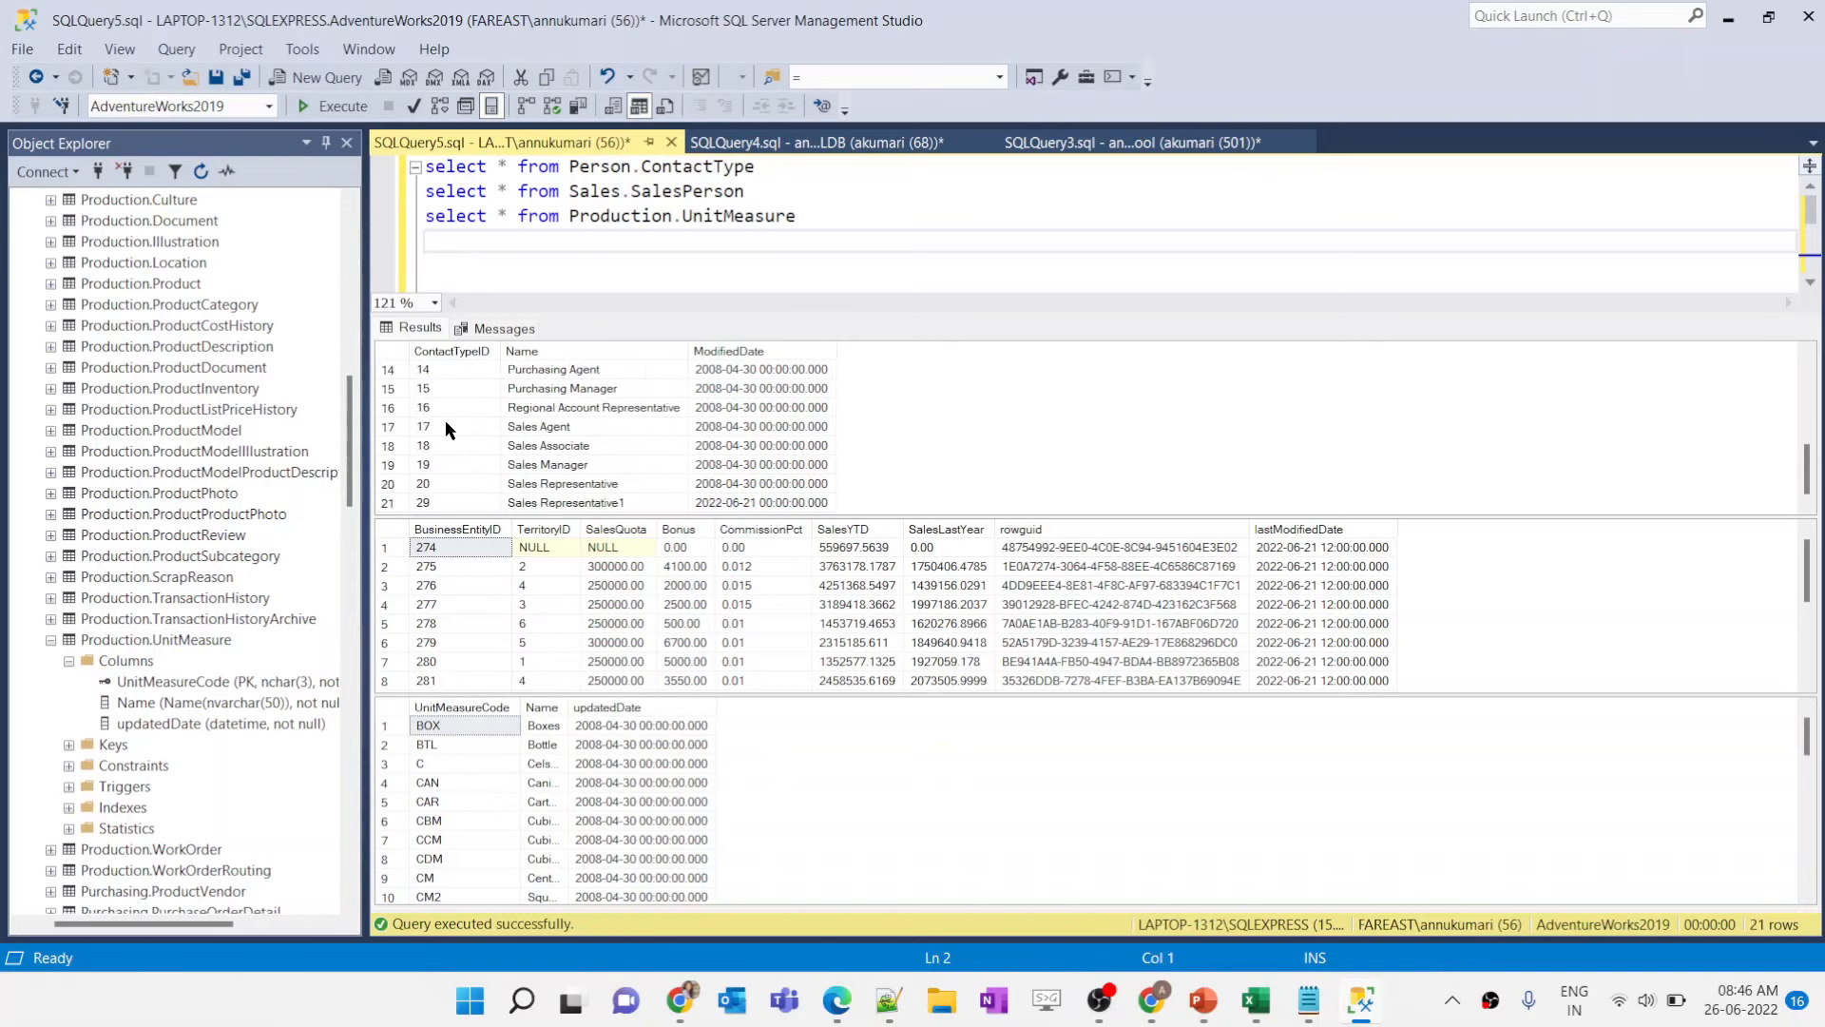
{"action": "scroll", "coordinate": [445, 420], "scroll_direction": "up", "scroll_amount": 5}
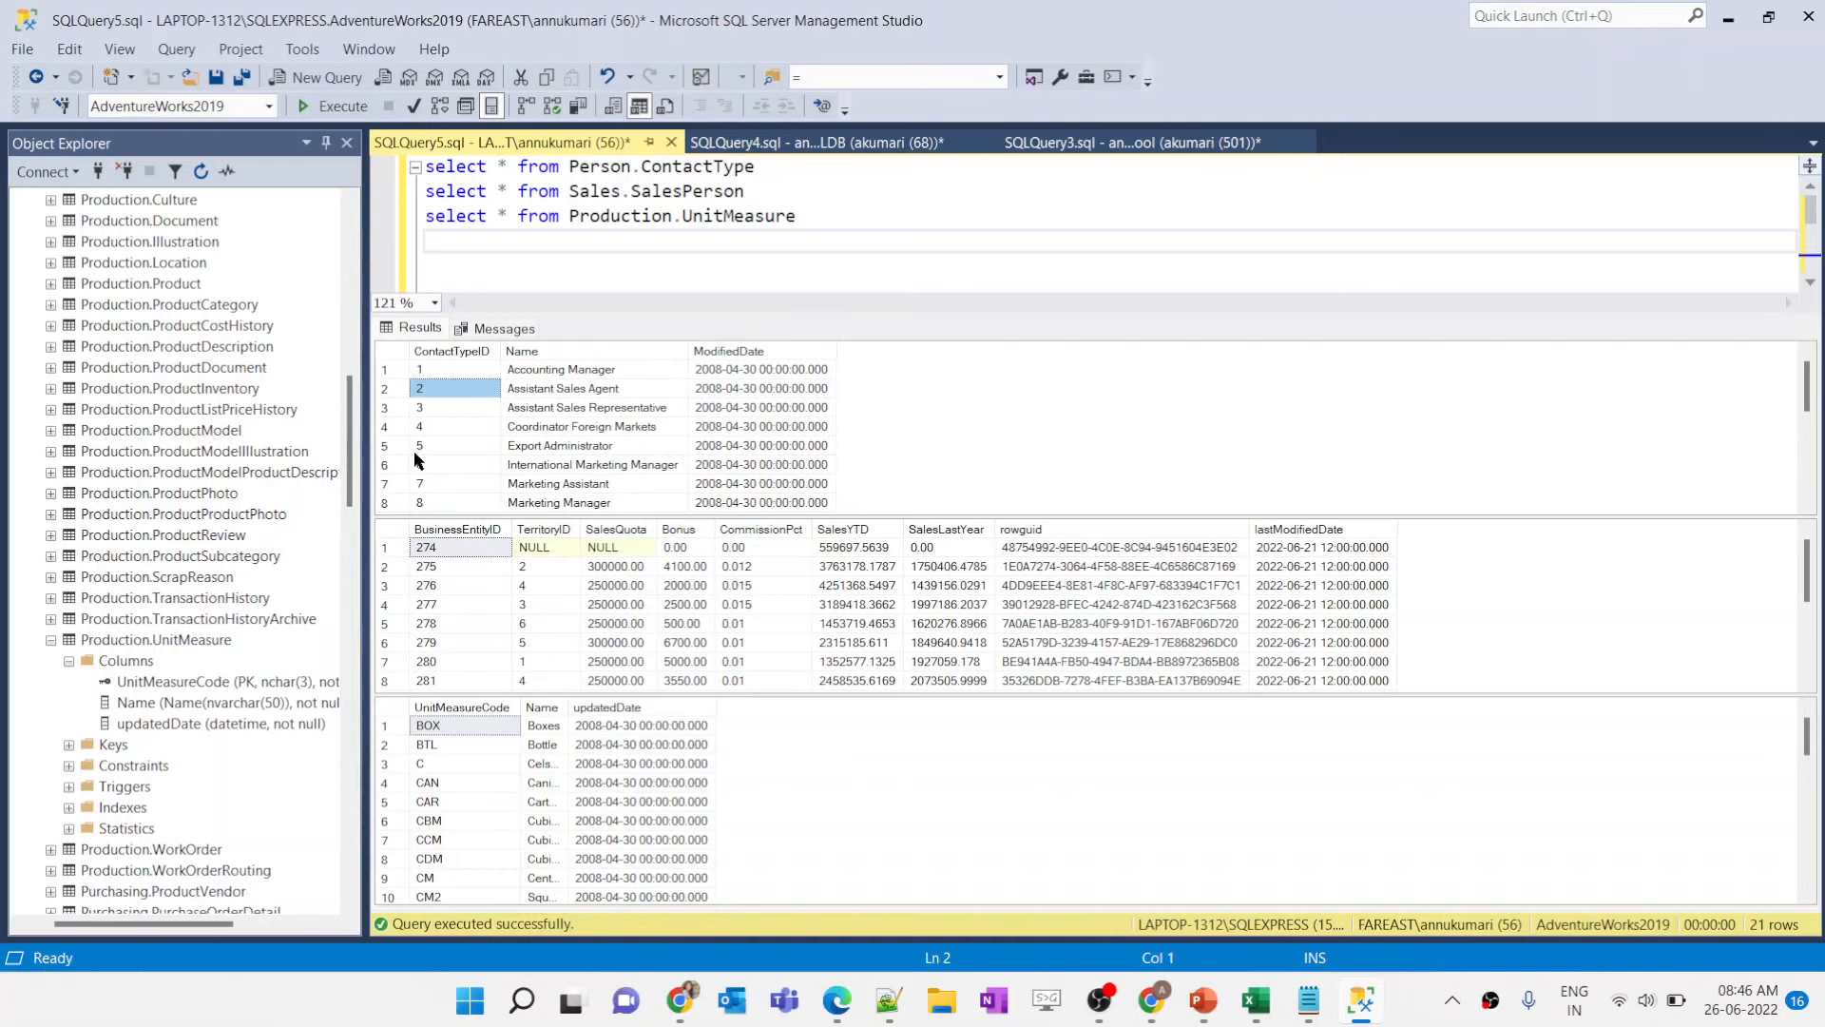
{"action": "left_click", "coordinate": [470, 580]}
{"action": "scroll", "coordinate": [469, 580], "scroll_direction": "down", "scroll_amount": 3}
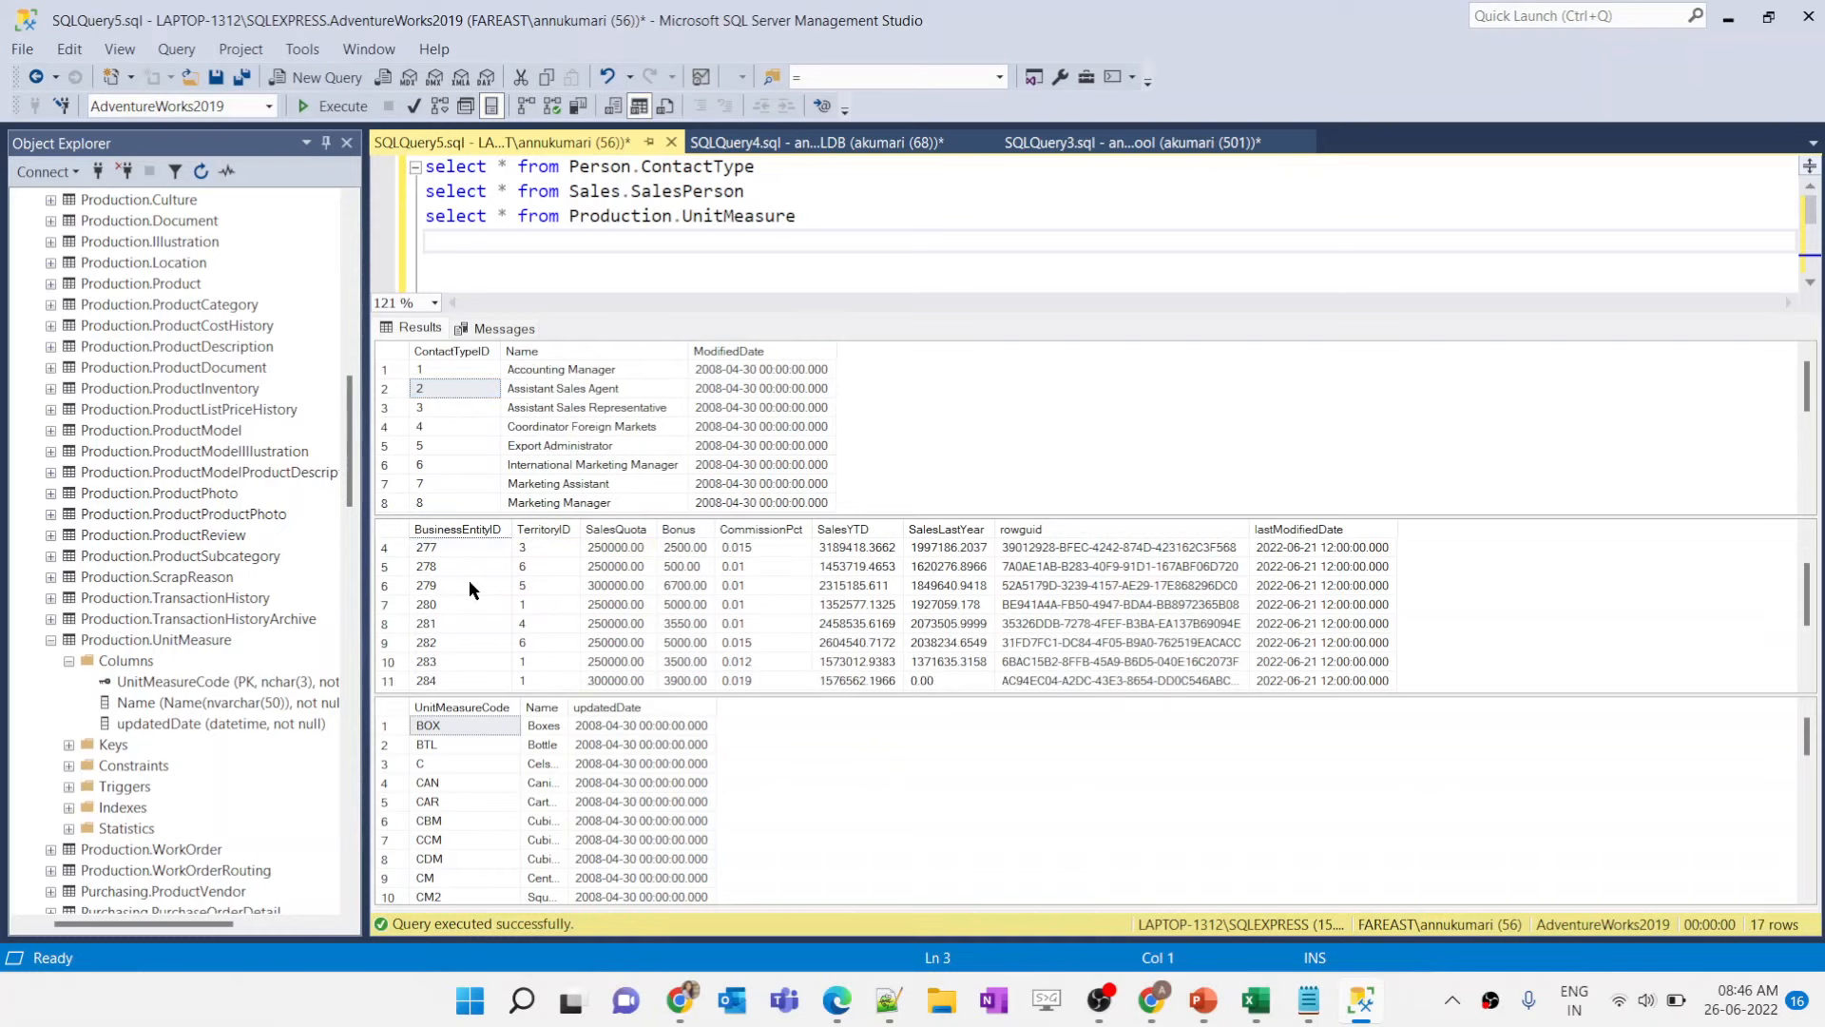
{"action": "scroll", "coordinate": [464, 646], "scroll_direction": "up", "scroll_amount": 3}
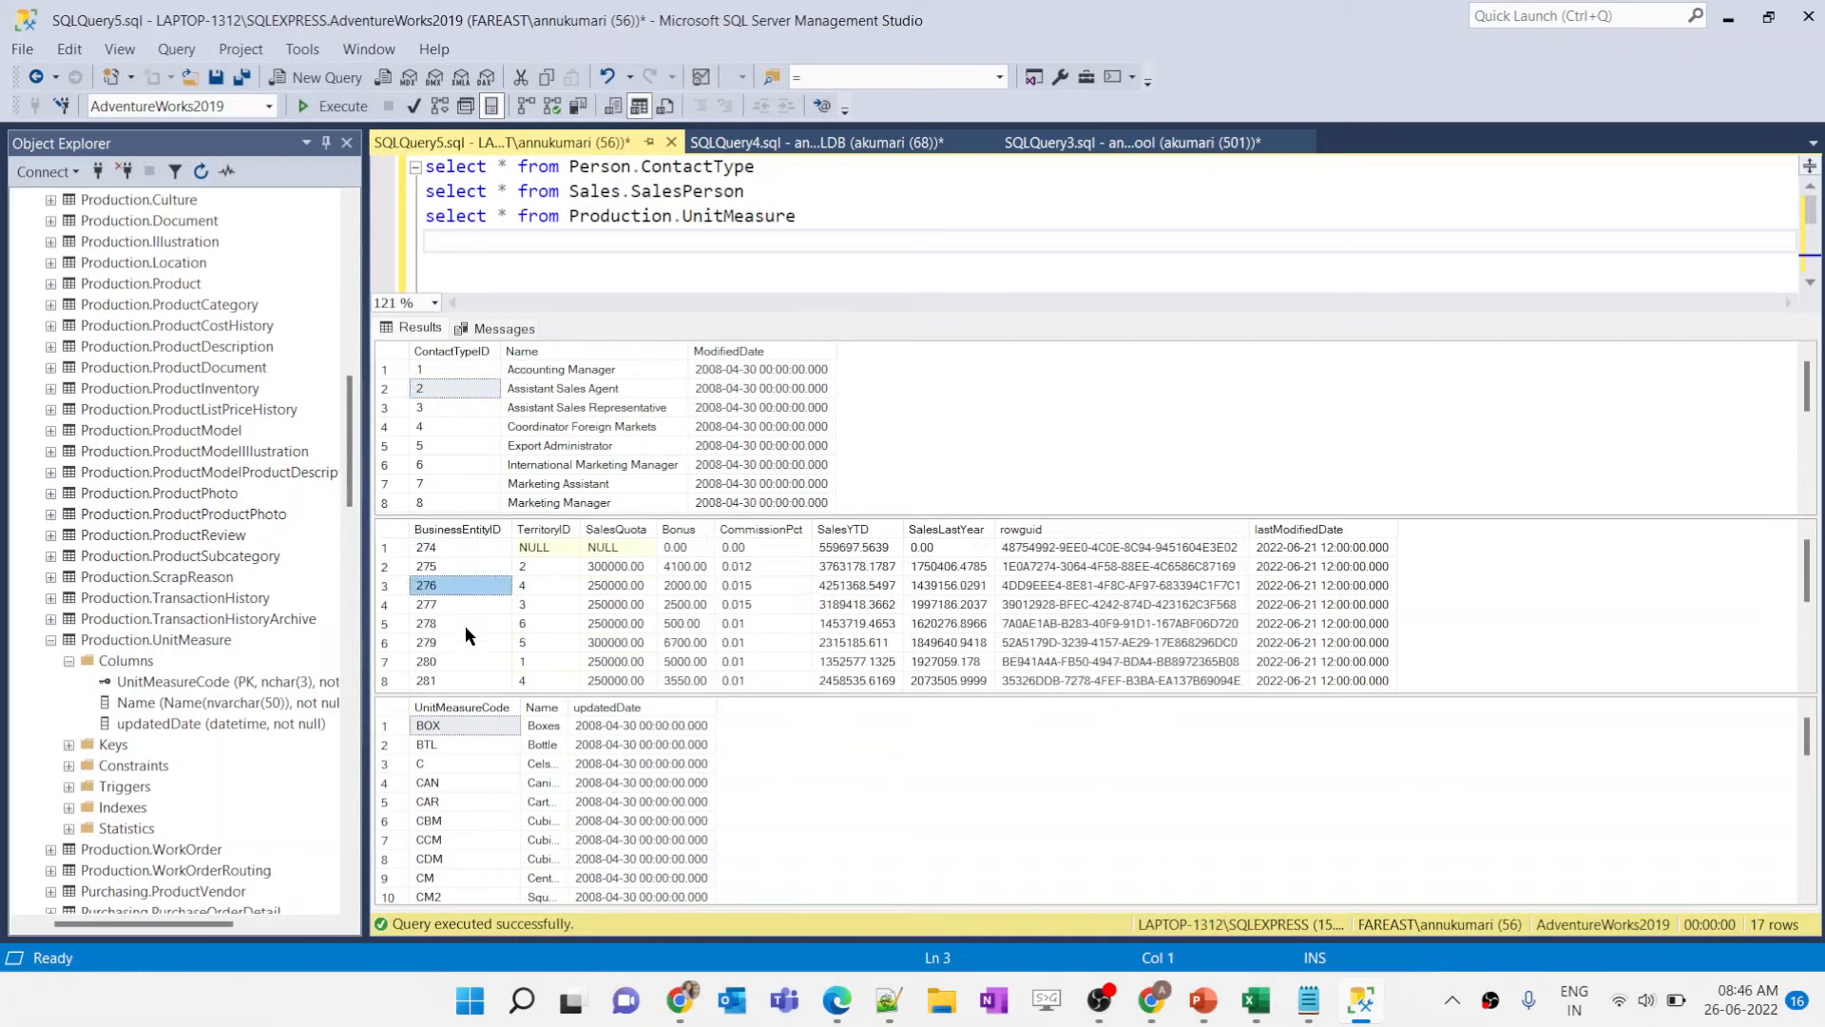
{"action": "left_click", "coordinate": [449, 825]}
{"action": "scroll", "coordinate": [449, 825], "scroll_direction": "down", "scroll_amount": 9}
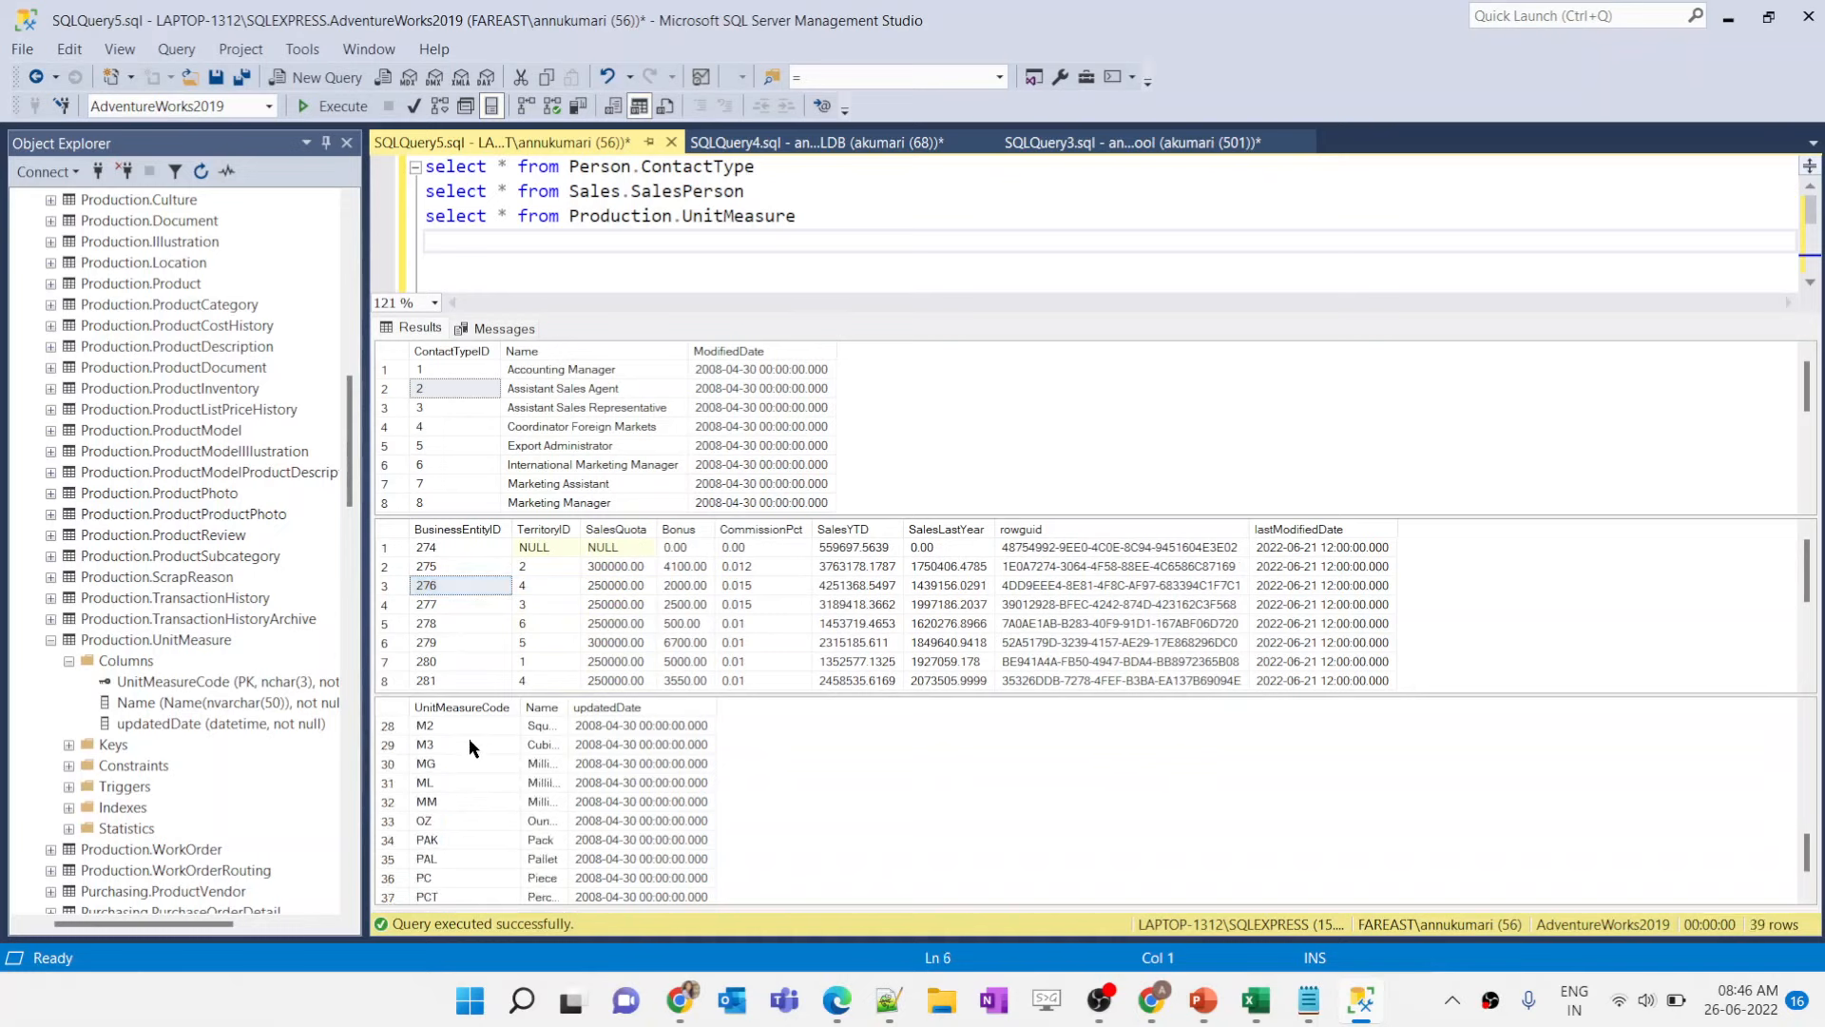
{"action": "scroll", "coordinate": [447, 795], "scroll_direction": "up", "scroll_amount": 9}
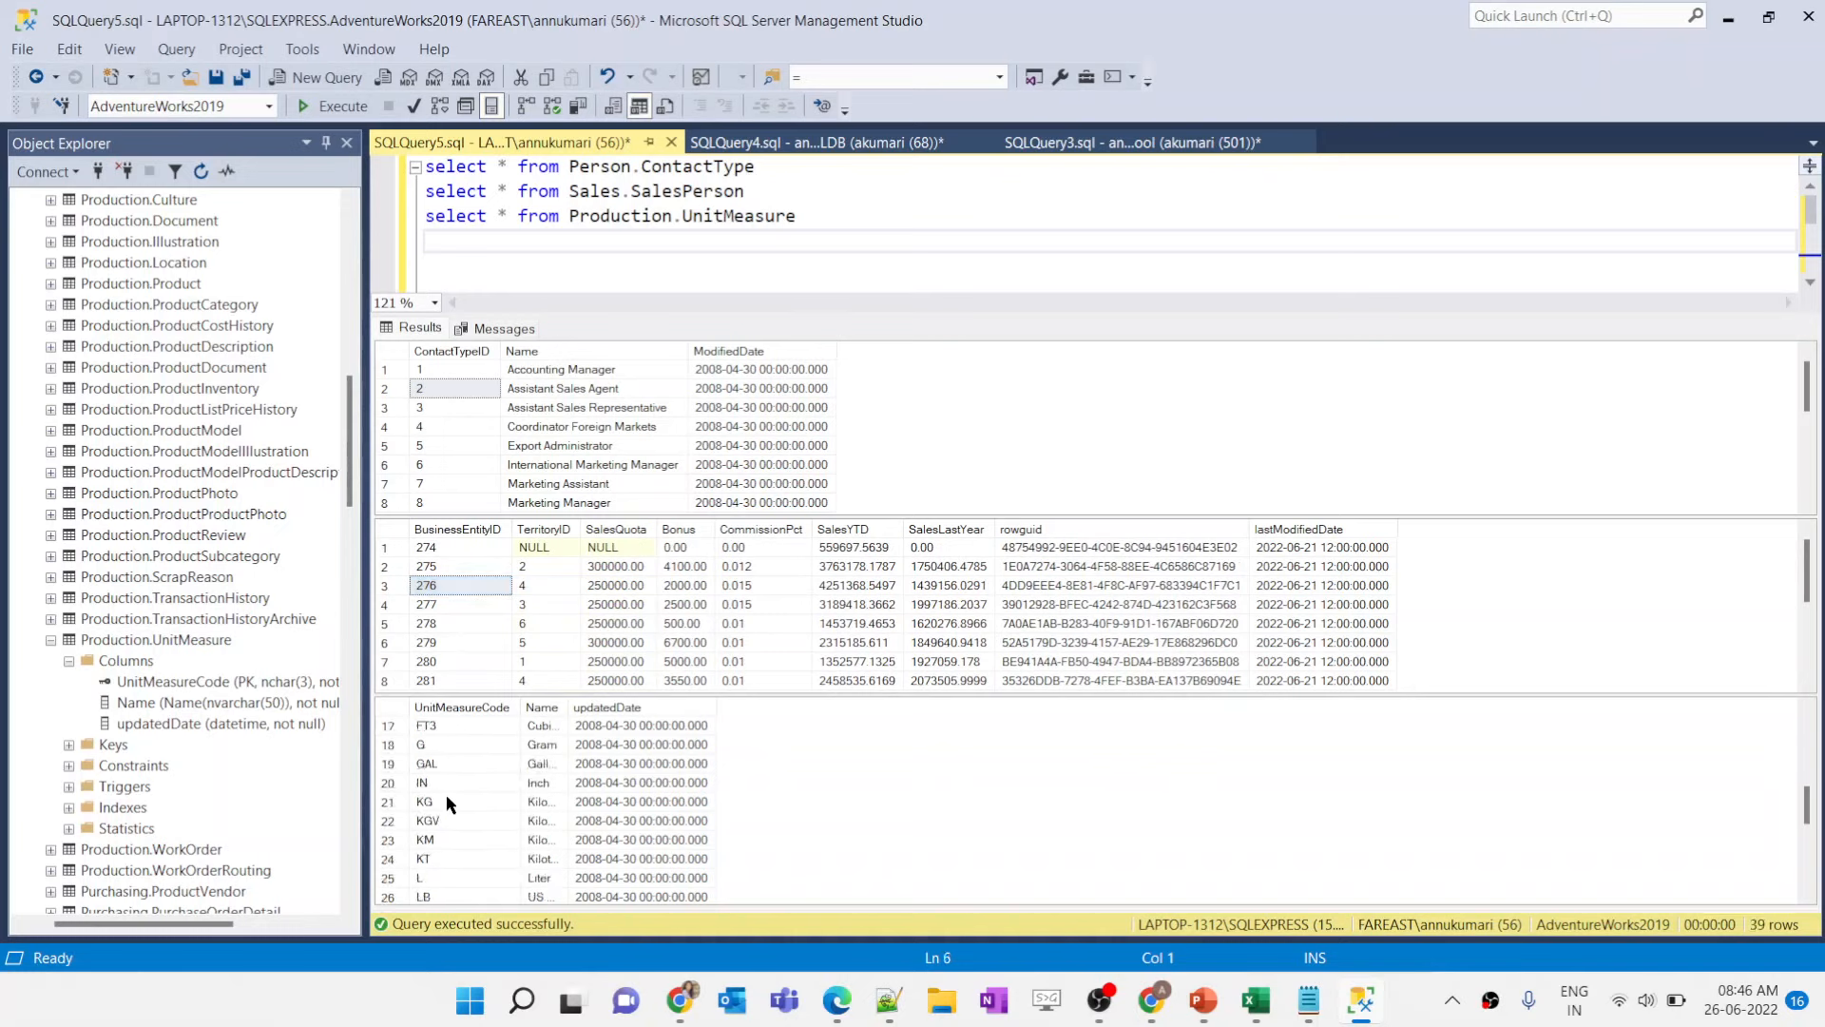
{"action": "left_click", "coordinate": [464, 729]}
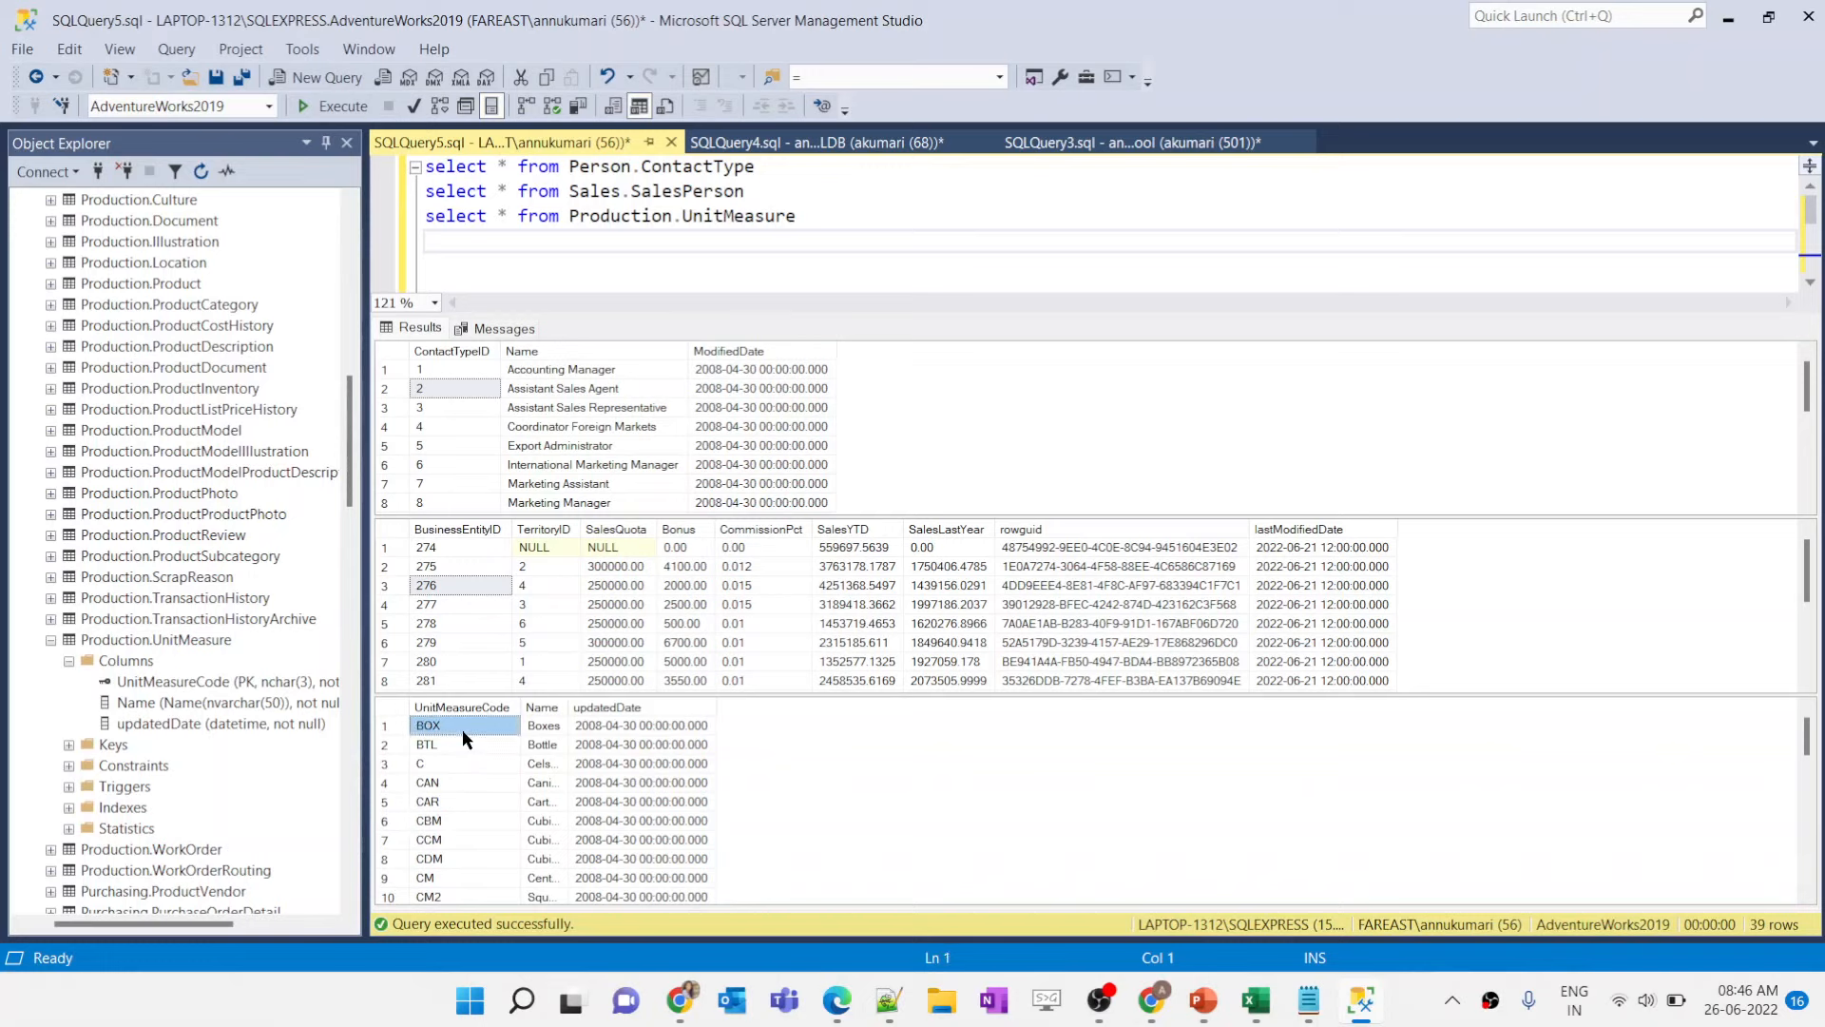
{"action": "left_click", "coordinate": [474, 483]}
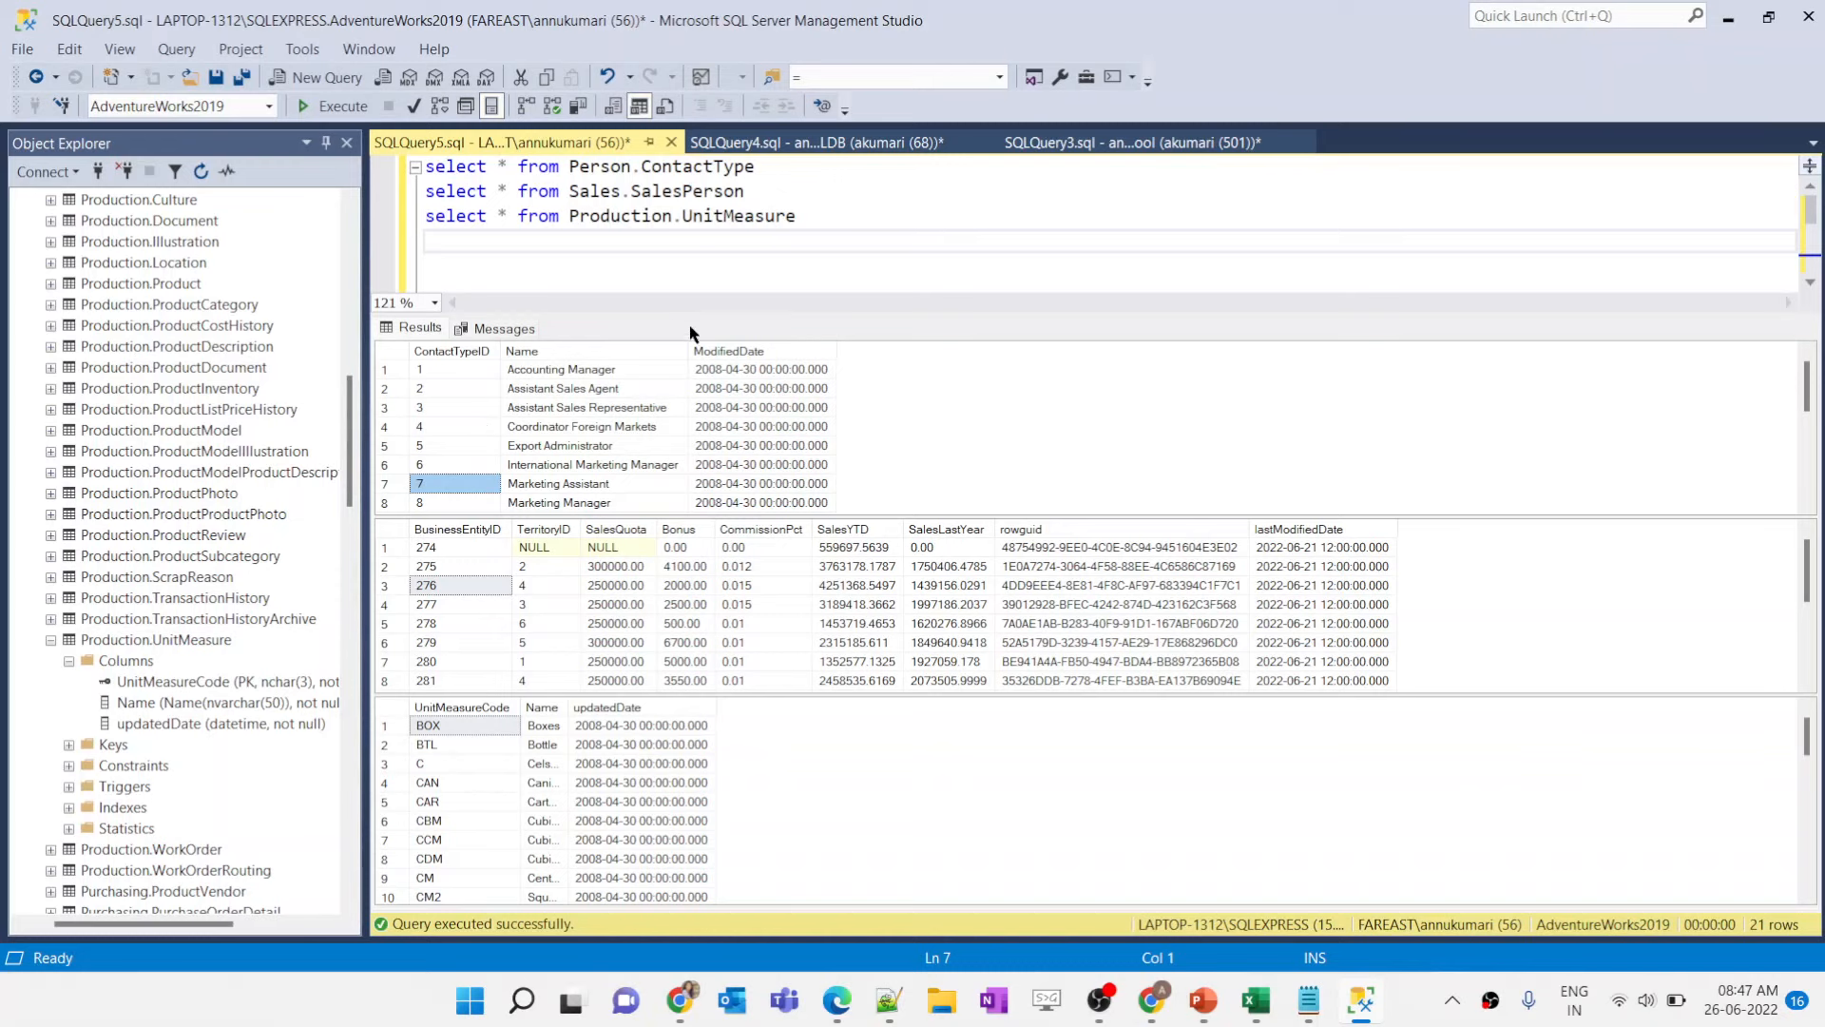
Step: In SQLQuery4.sql, start an update statement below the Alter table statement that sets keyColumn in control.metadata to a quoted string
{"action": "left_click", "coordinate": [741, 143]}
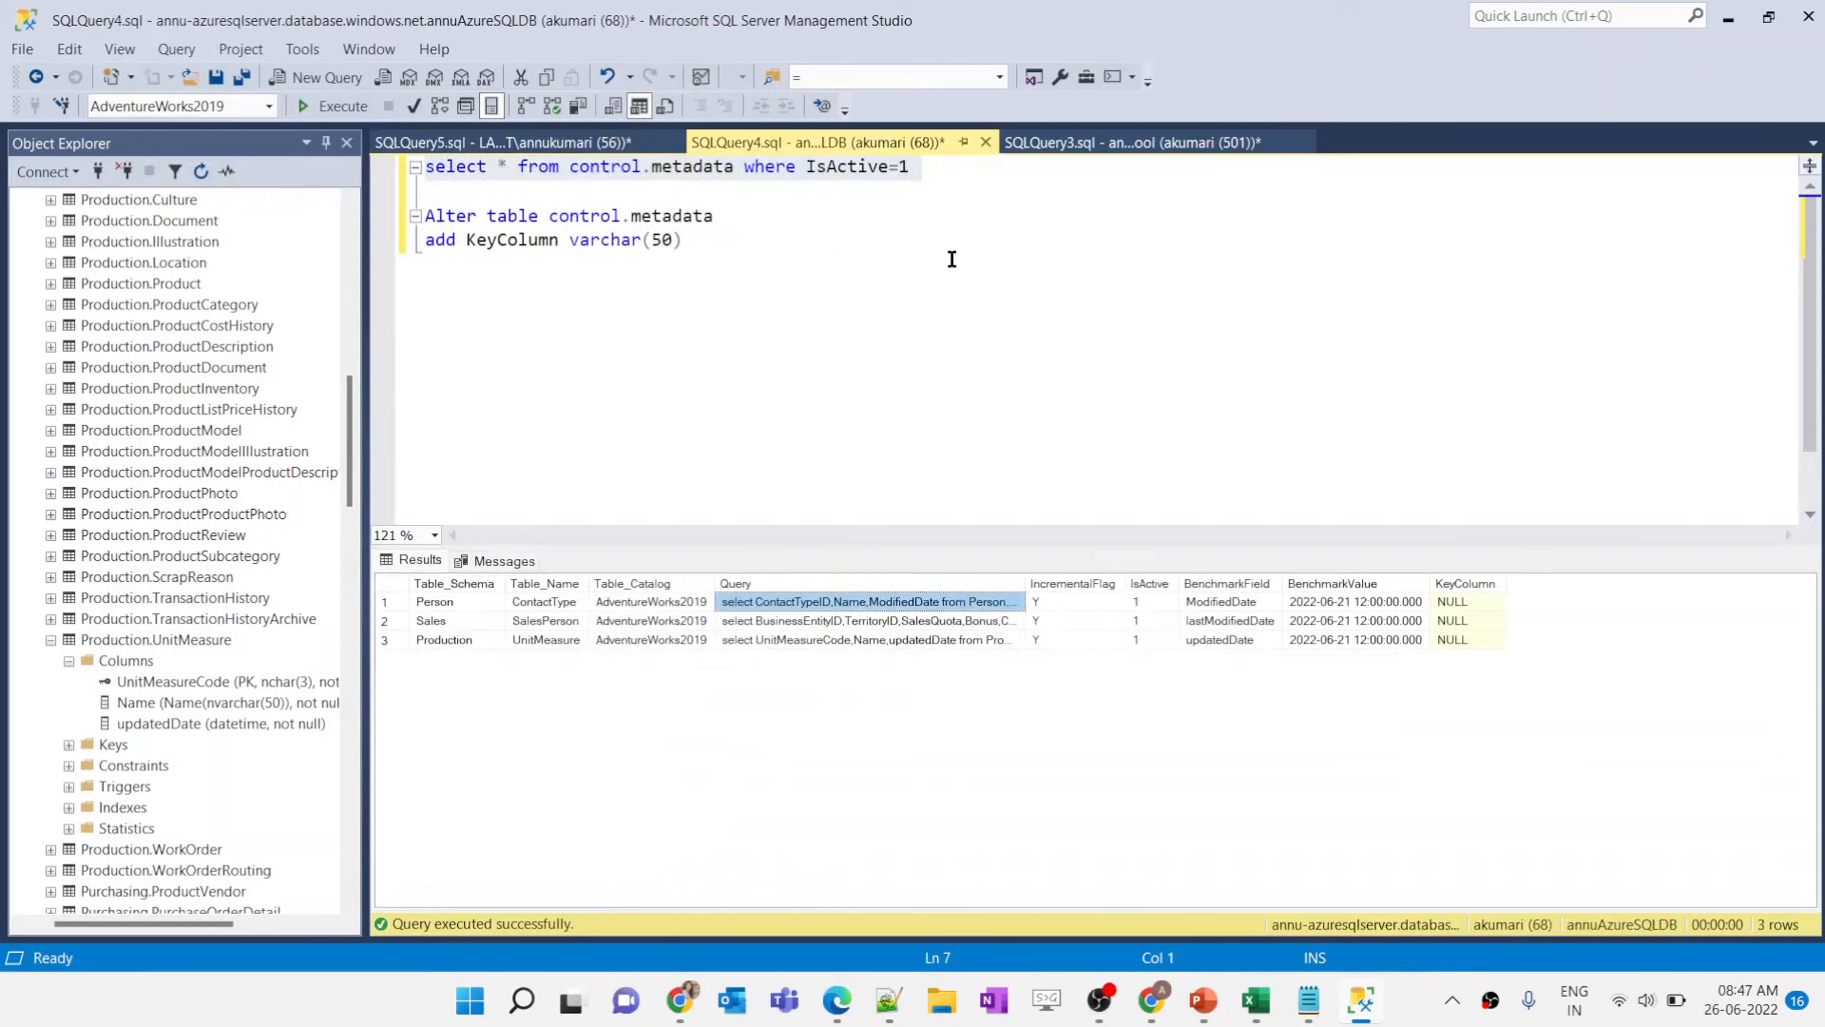
{"action": "left_click", "coordinate": [849, 283]}
{"action": "type", "text": "upda"}
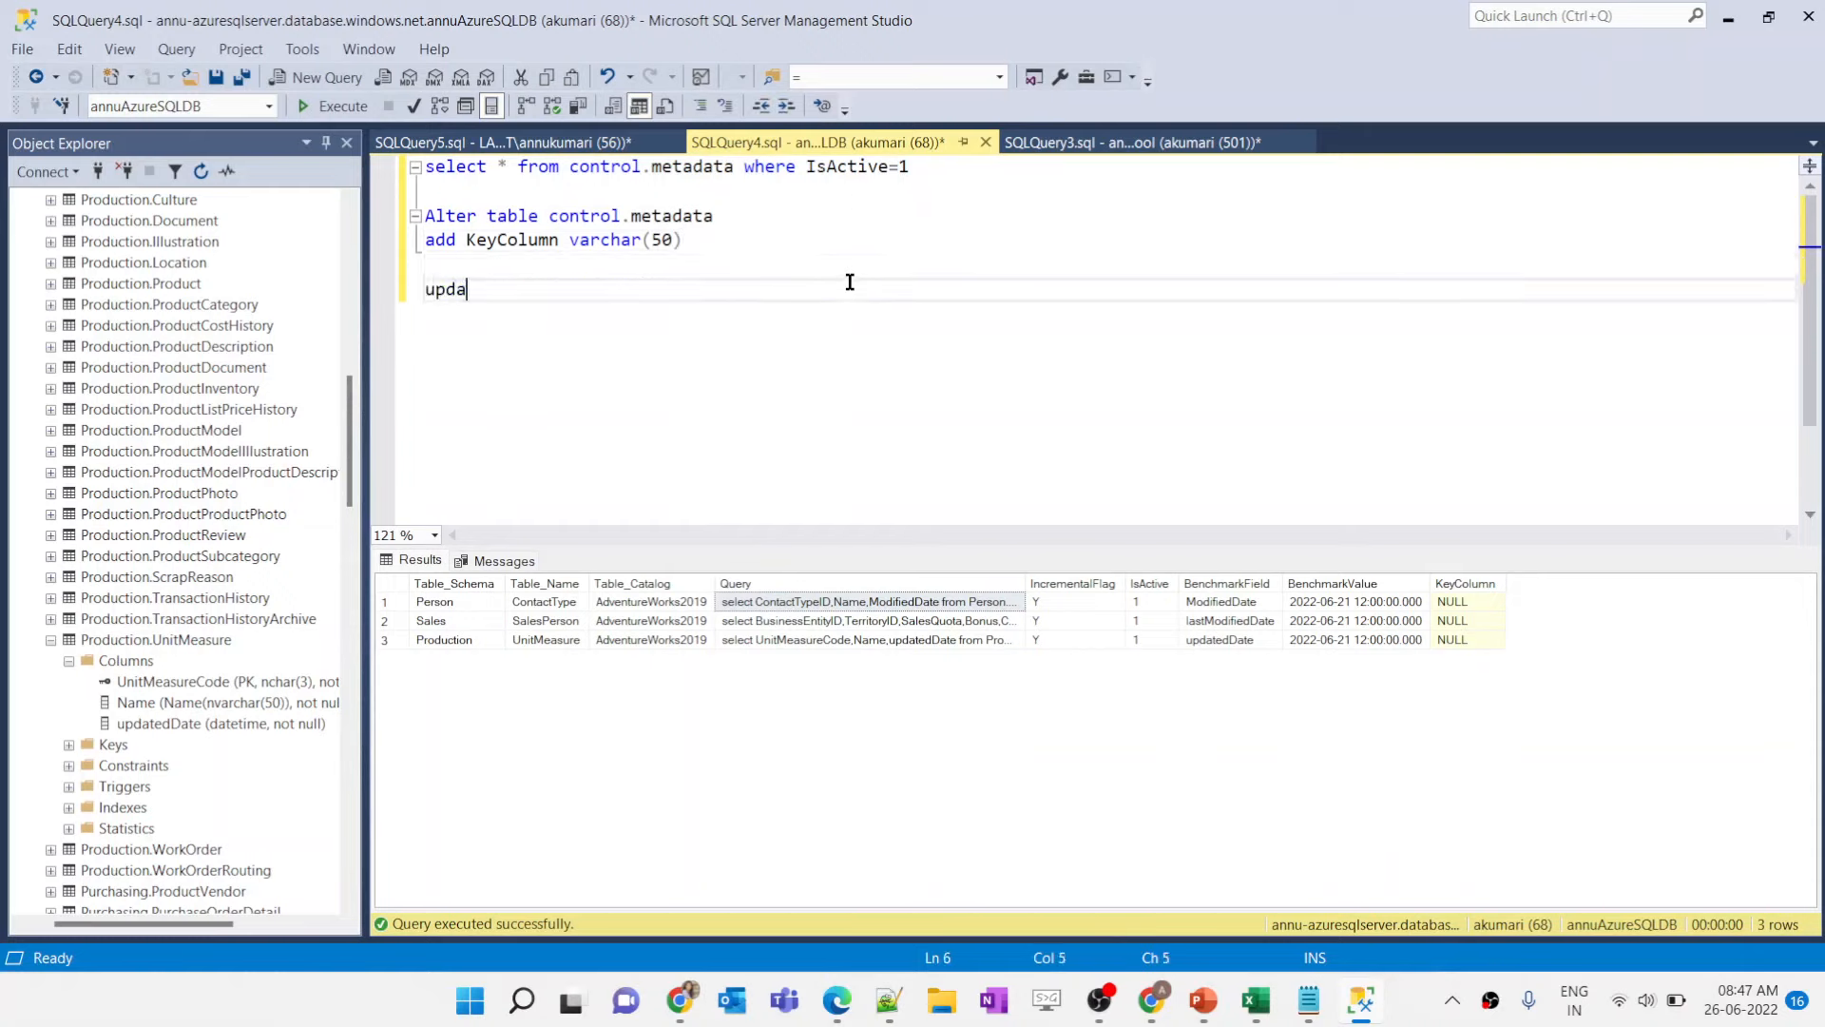
{"action": "type", "text": "te control,.metadata set "}
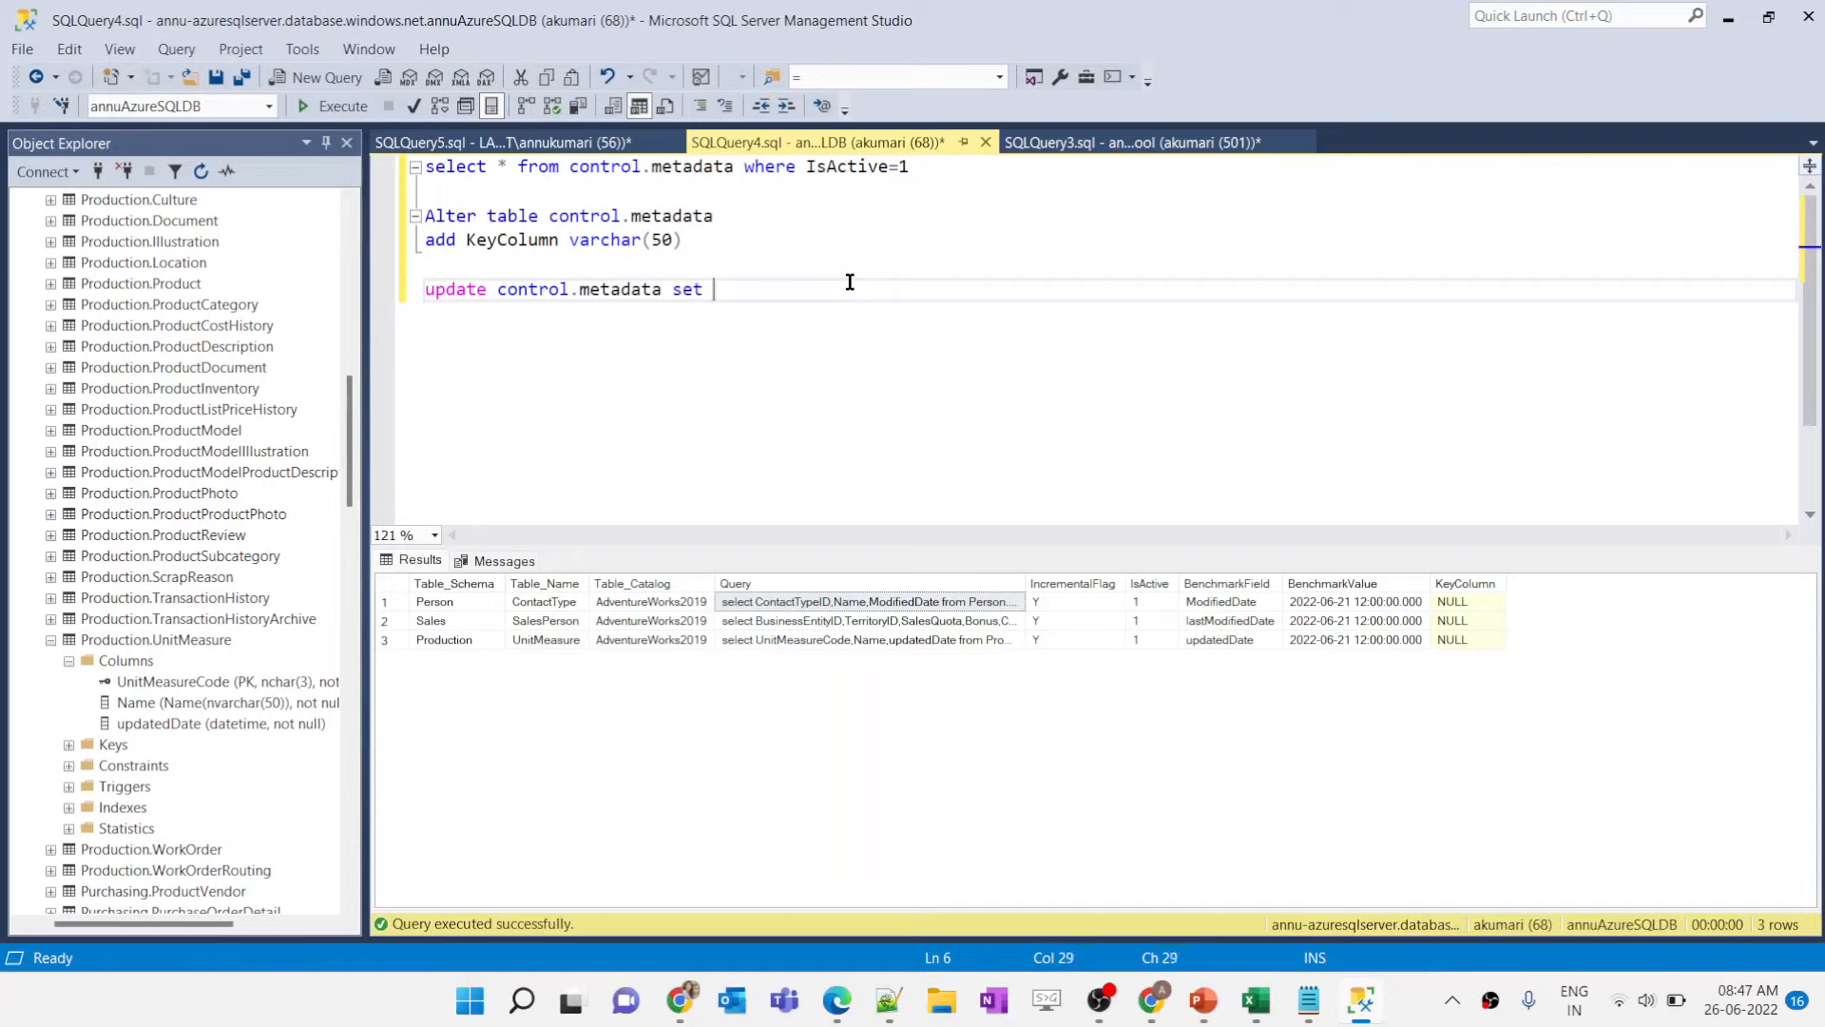
{"action": "type", "text": "key"}
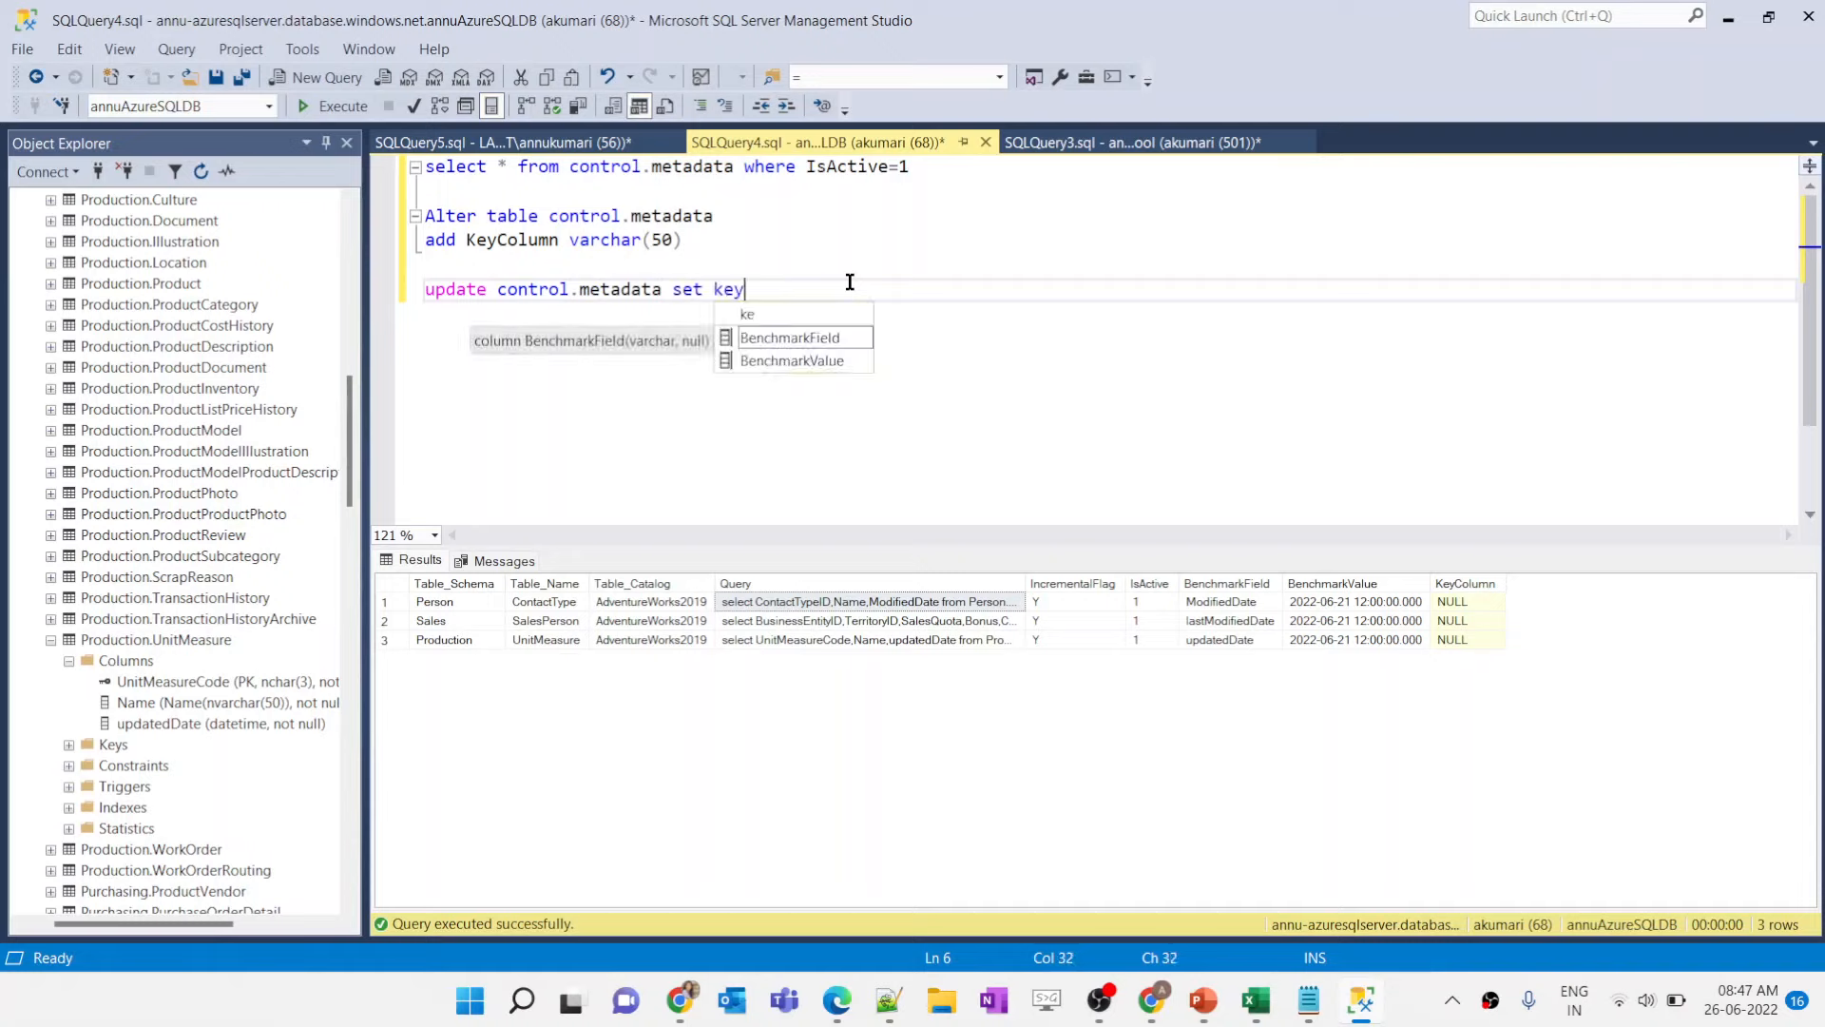
{"action": "type", "text": "Column=''"}
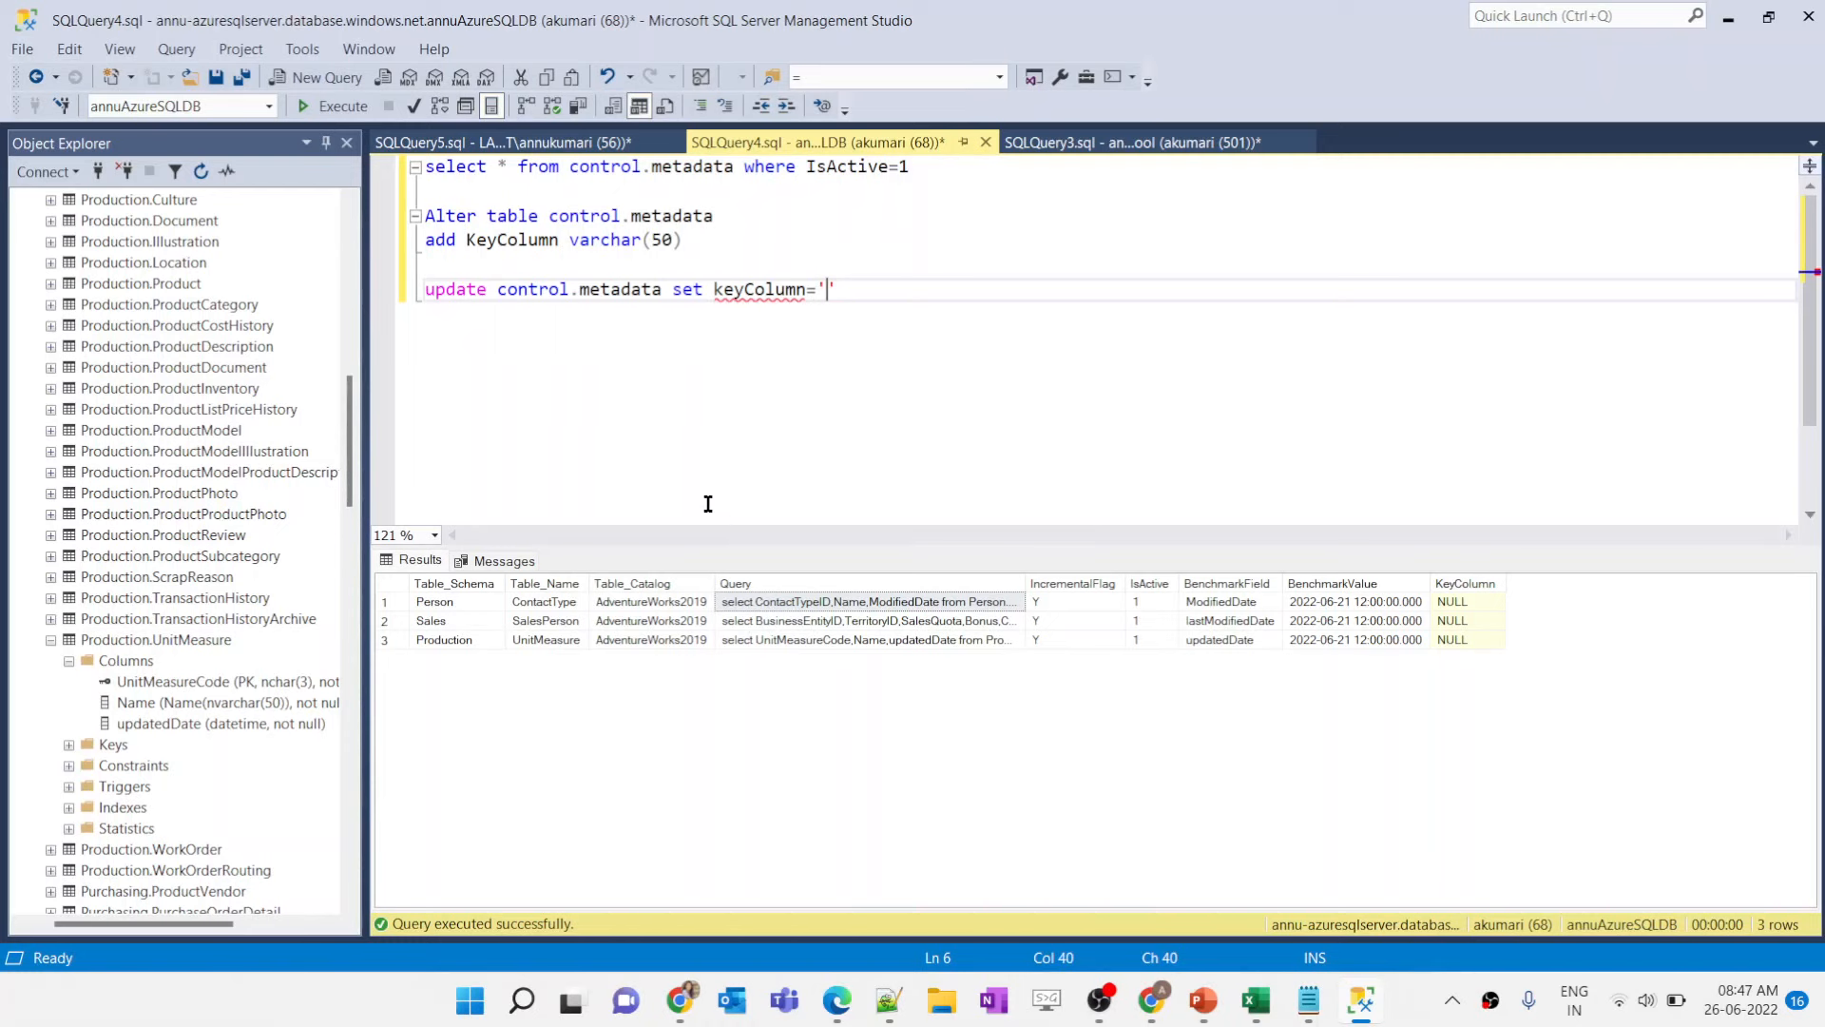
Step: Complete the update statement with keyColumn='ContactTypeID' where Table_Name='ContactType', checking the key name in SQLQuery5.sql, and run it
{"action": "left_click", "coordinate": [513, 141]}
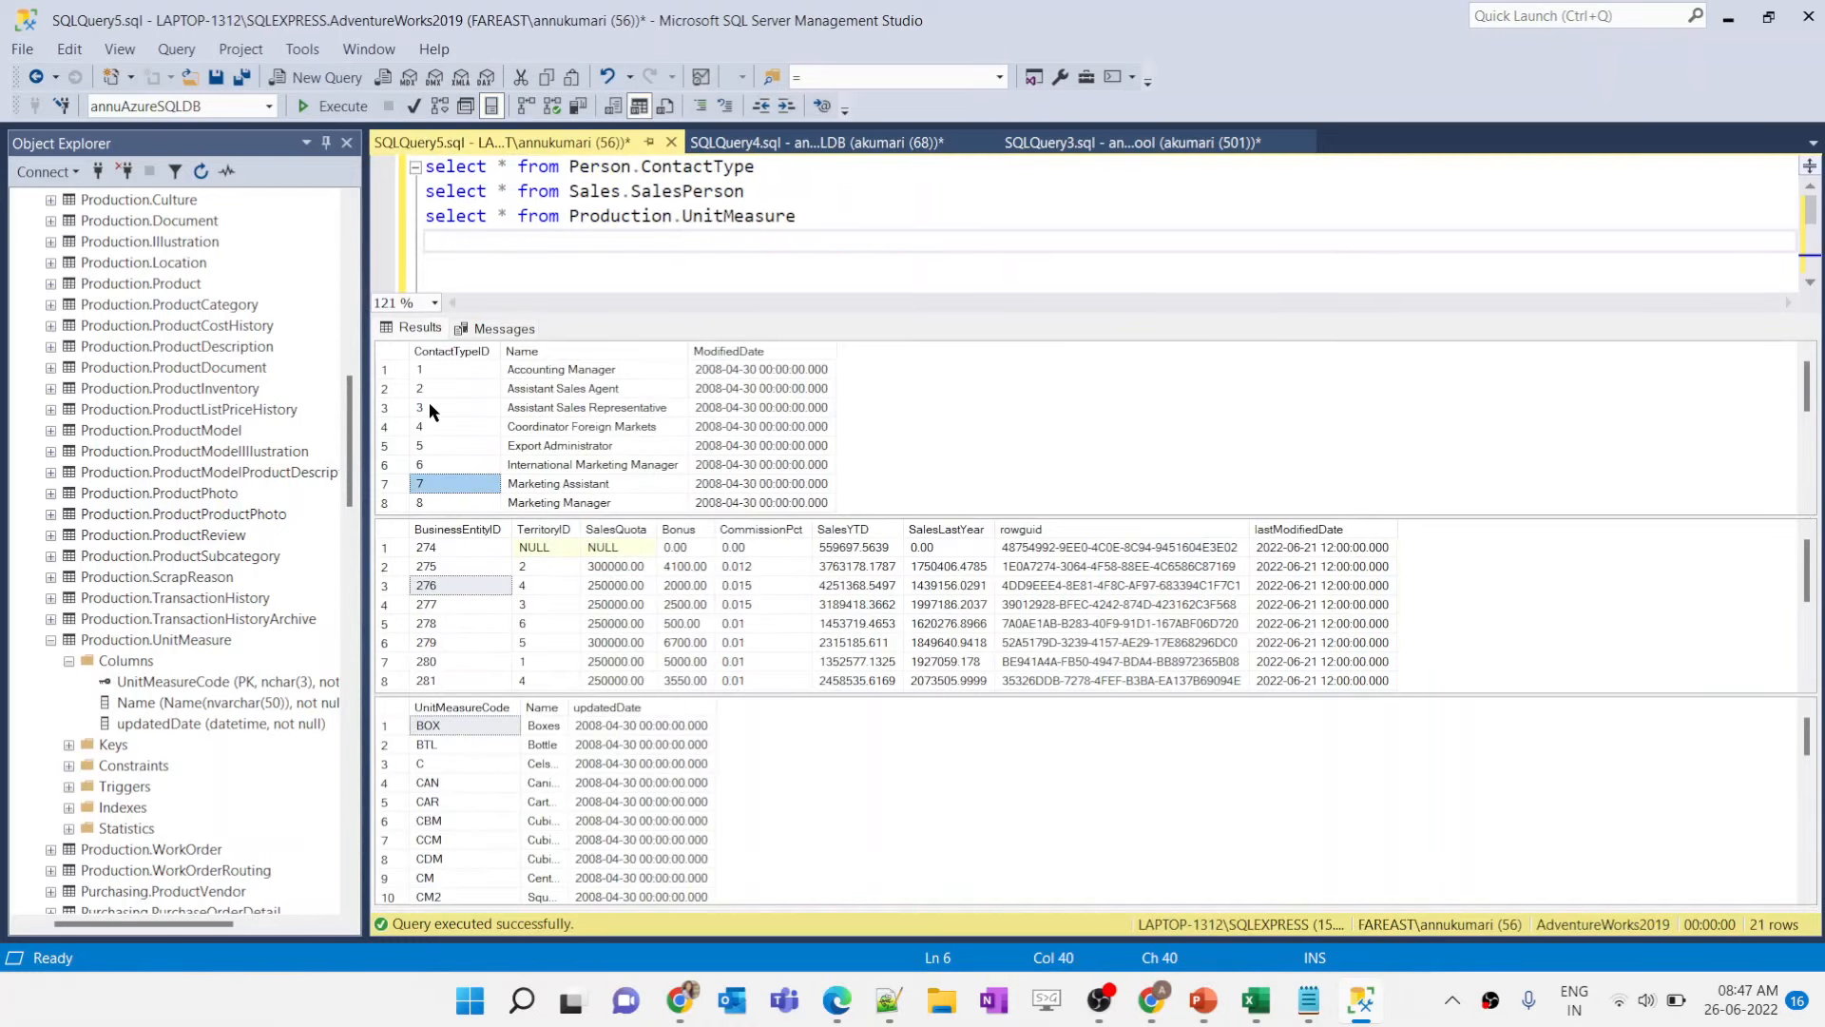
{"action": "left_click", "coordinate": [811, 167]}
{"action": "left_click", "coordinate": [817, 142]}
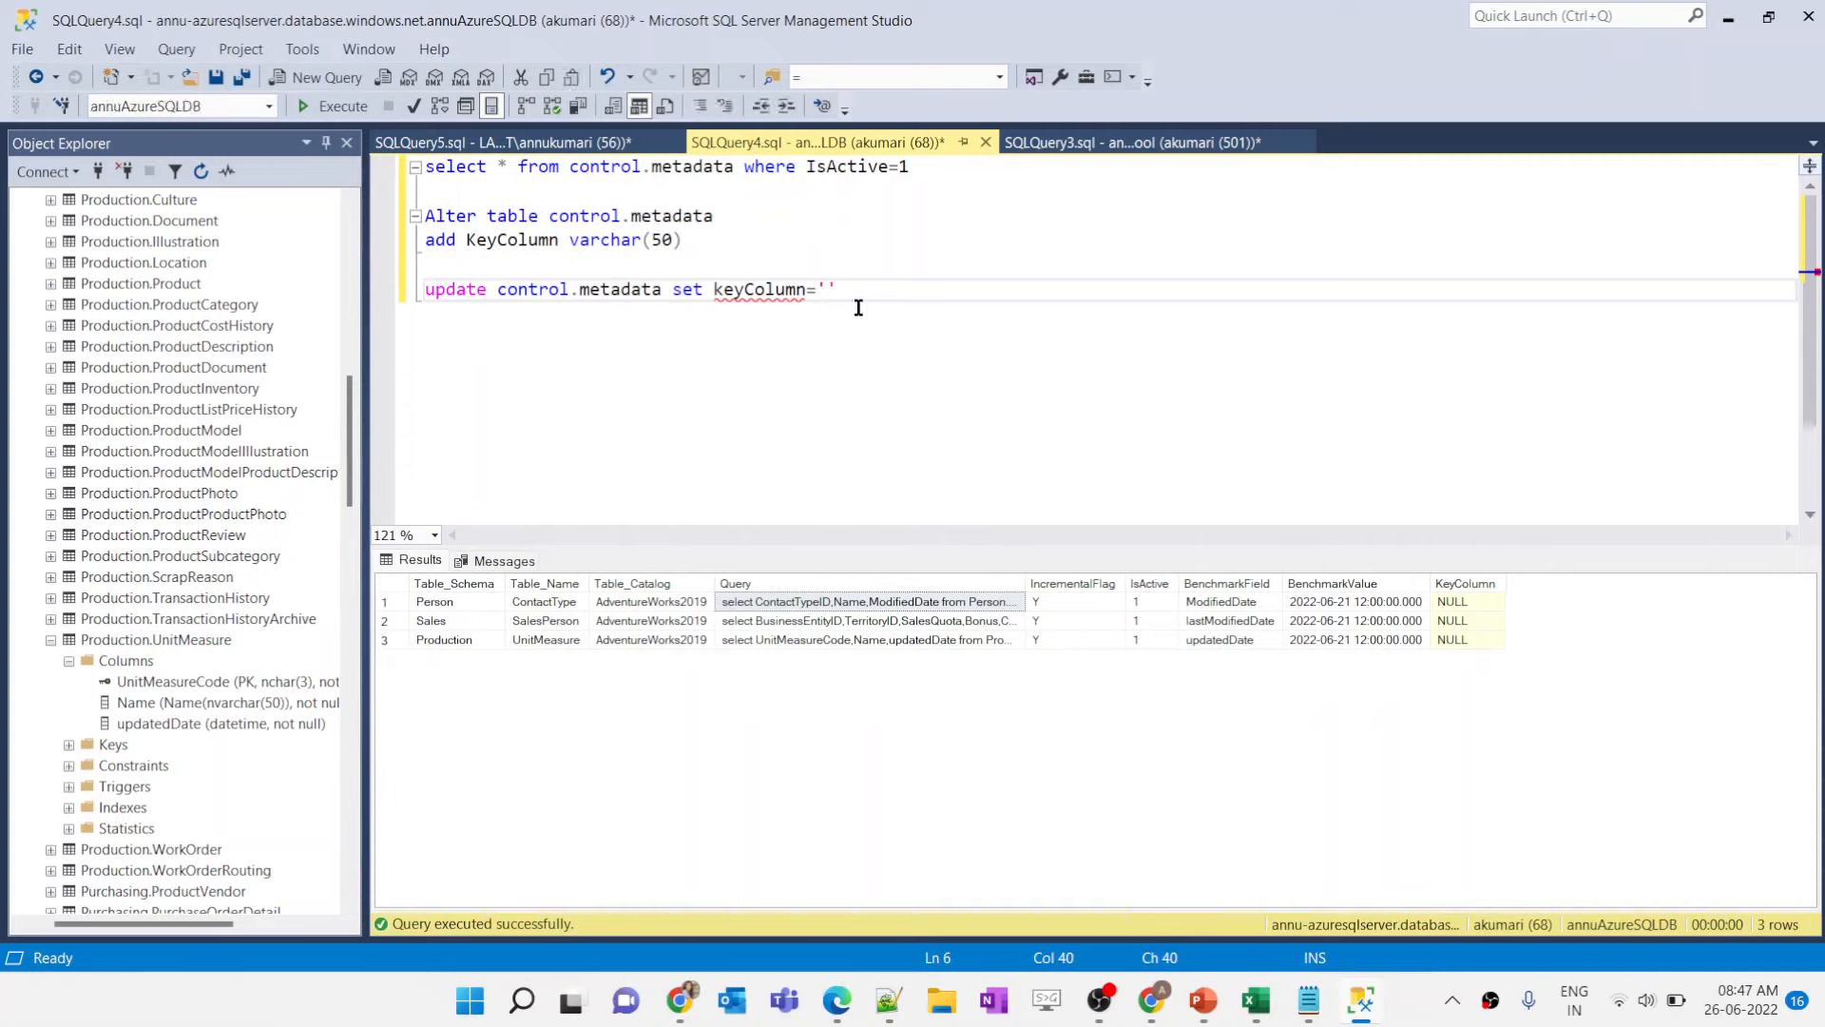
{"action": "type", "text": "ContactTypeID' where Table"}
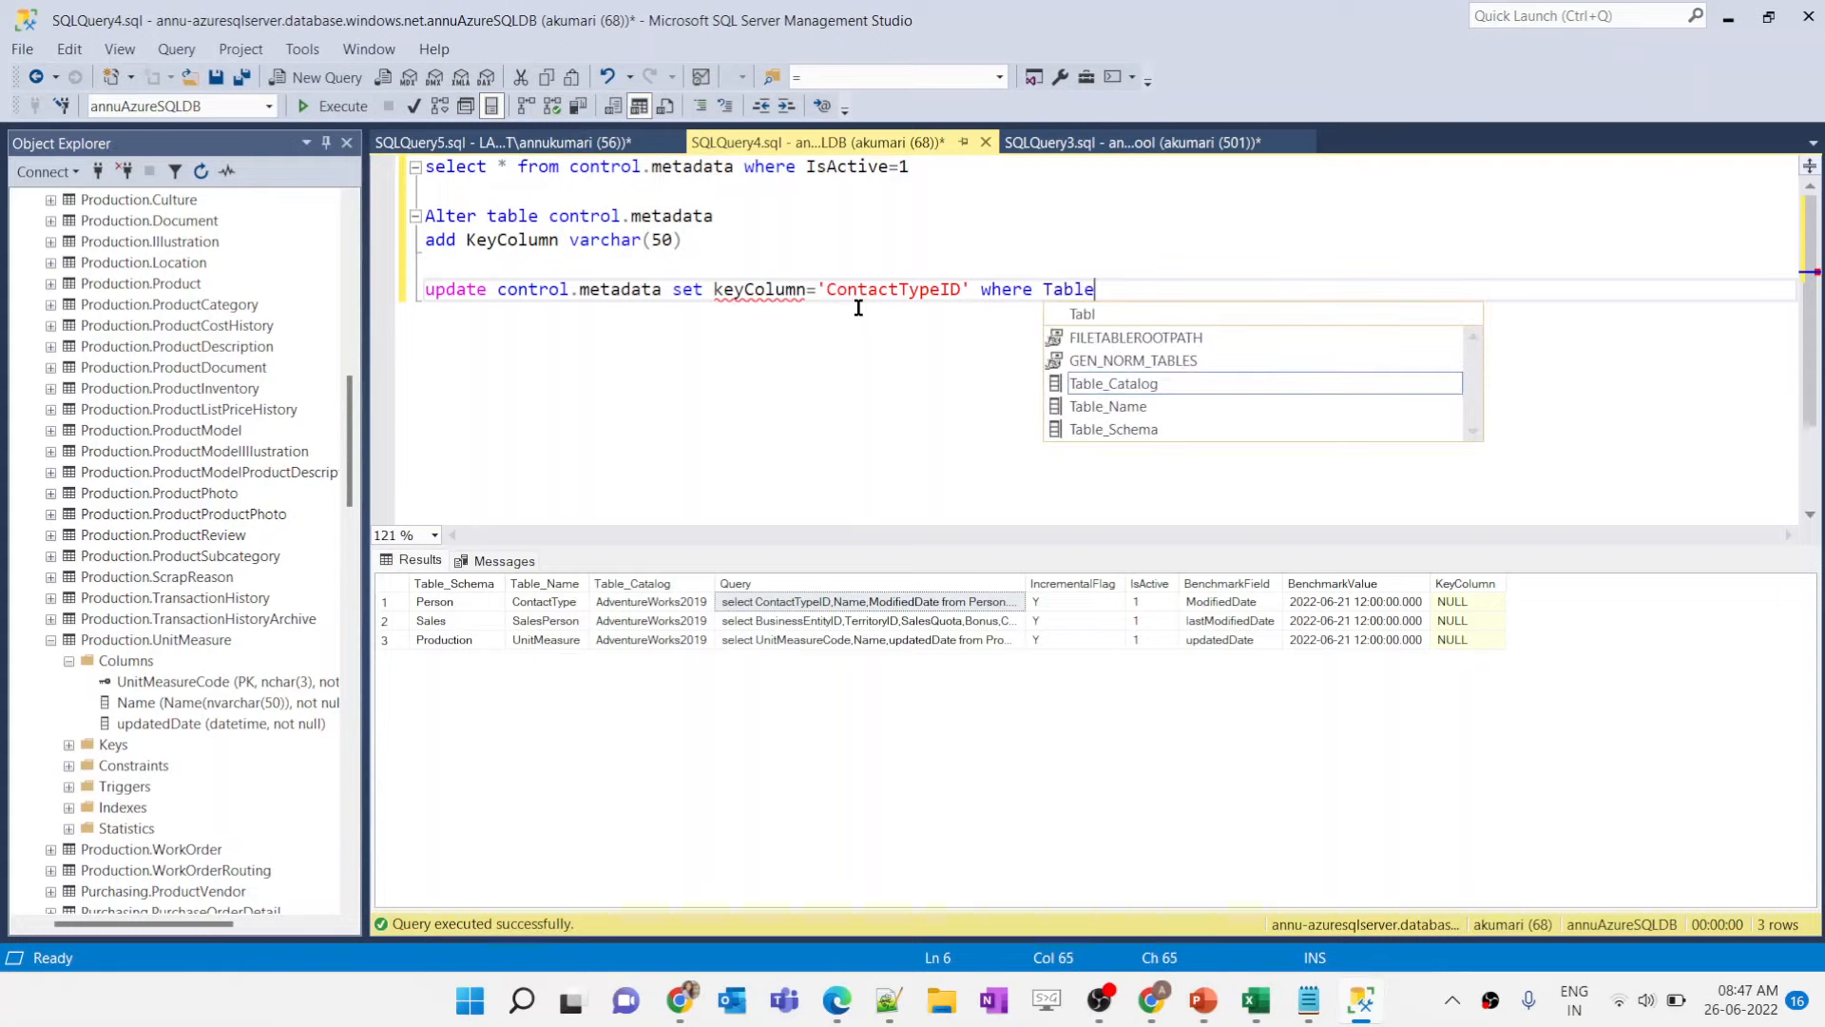
{"action": "type", "text": "_Name=''"}
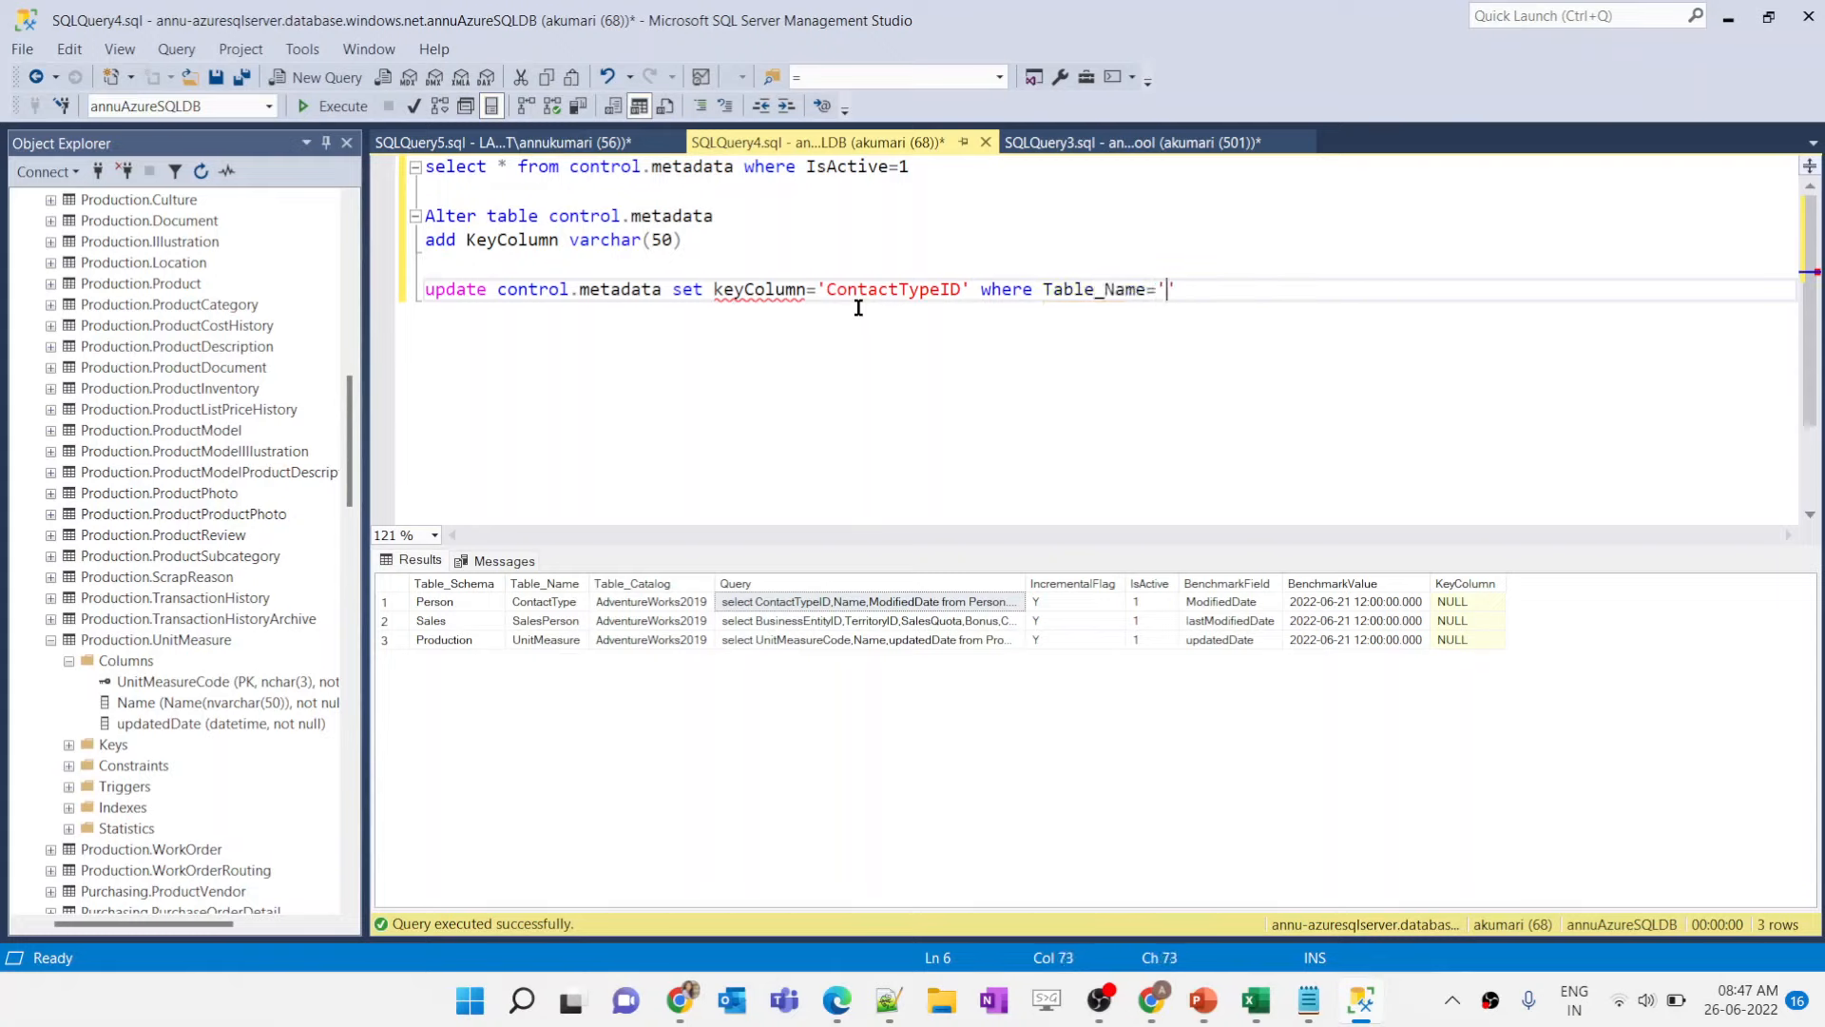
{"action": "left_click", "coordinate": [545, 601]}
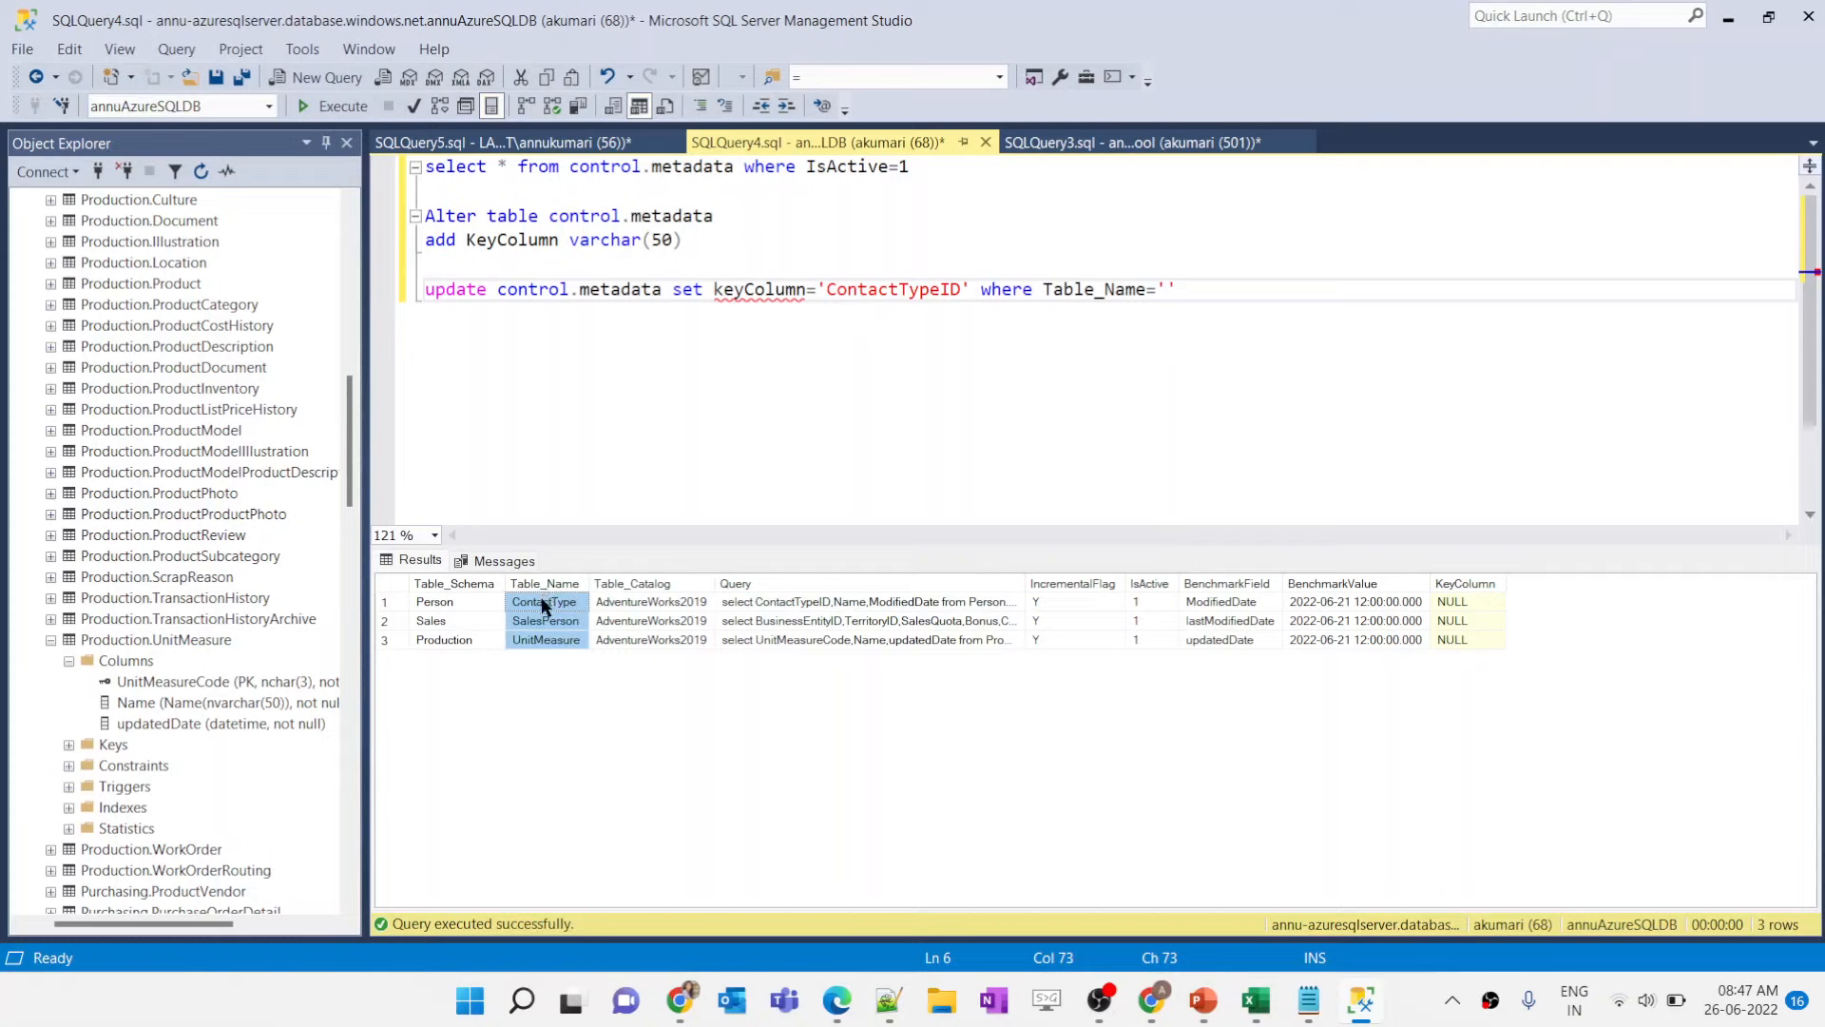
{"action": "left_click", "coordinate": [1166, 288]}
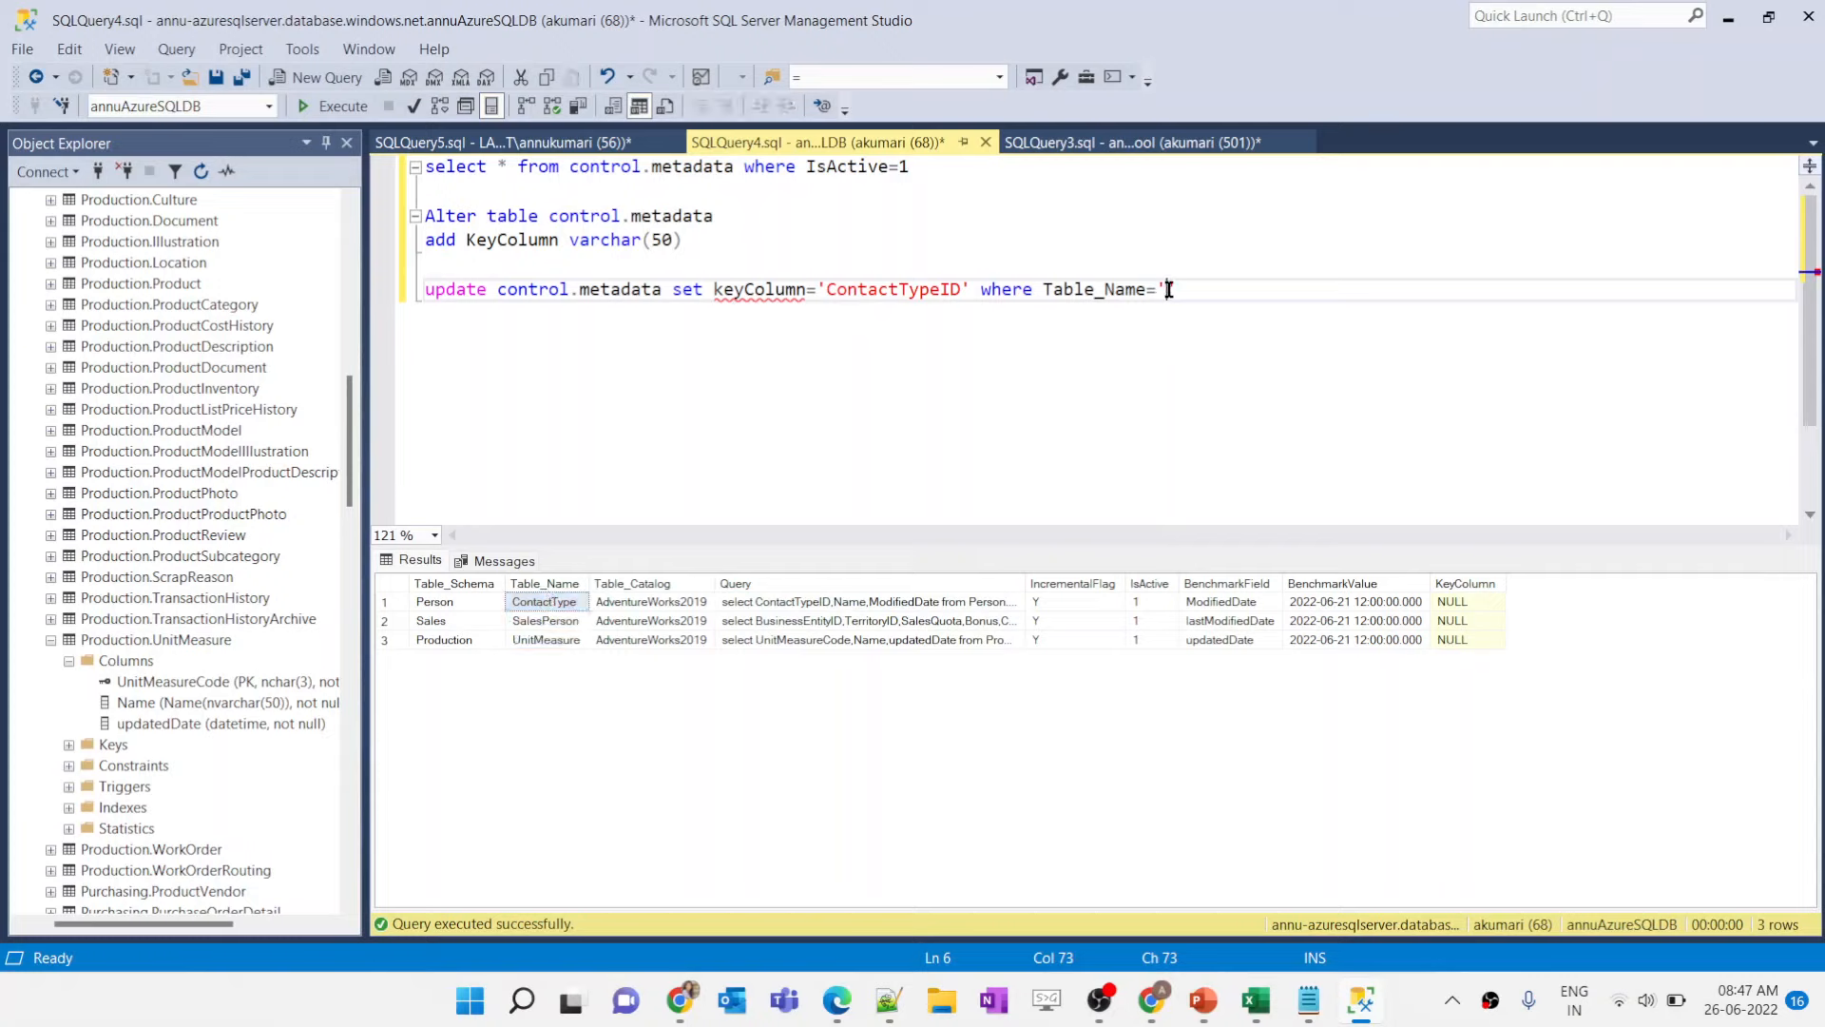
{"action": "type", "text": "ContactType"}
{"action": "key", "text": "End"}
{"action": "key", "text": "shift+Home"}
{"action": "key", "text": "F5"}
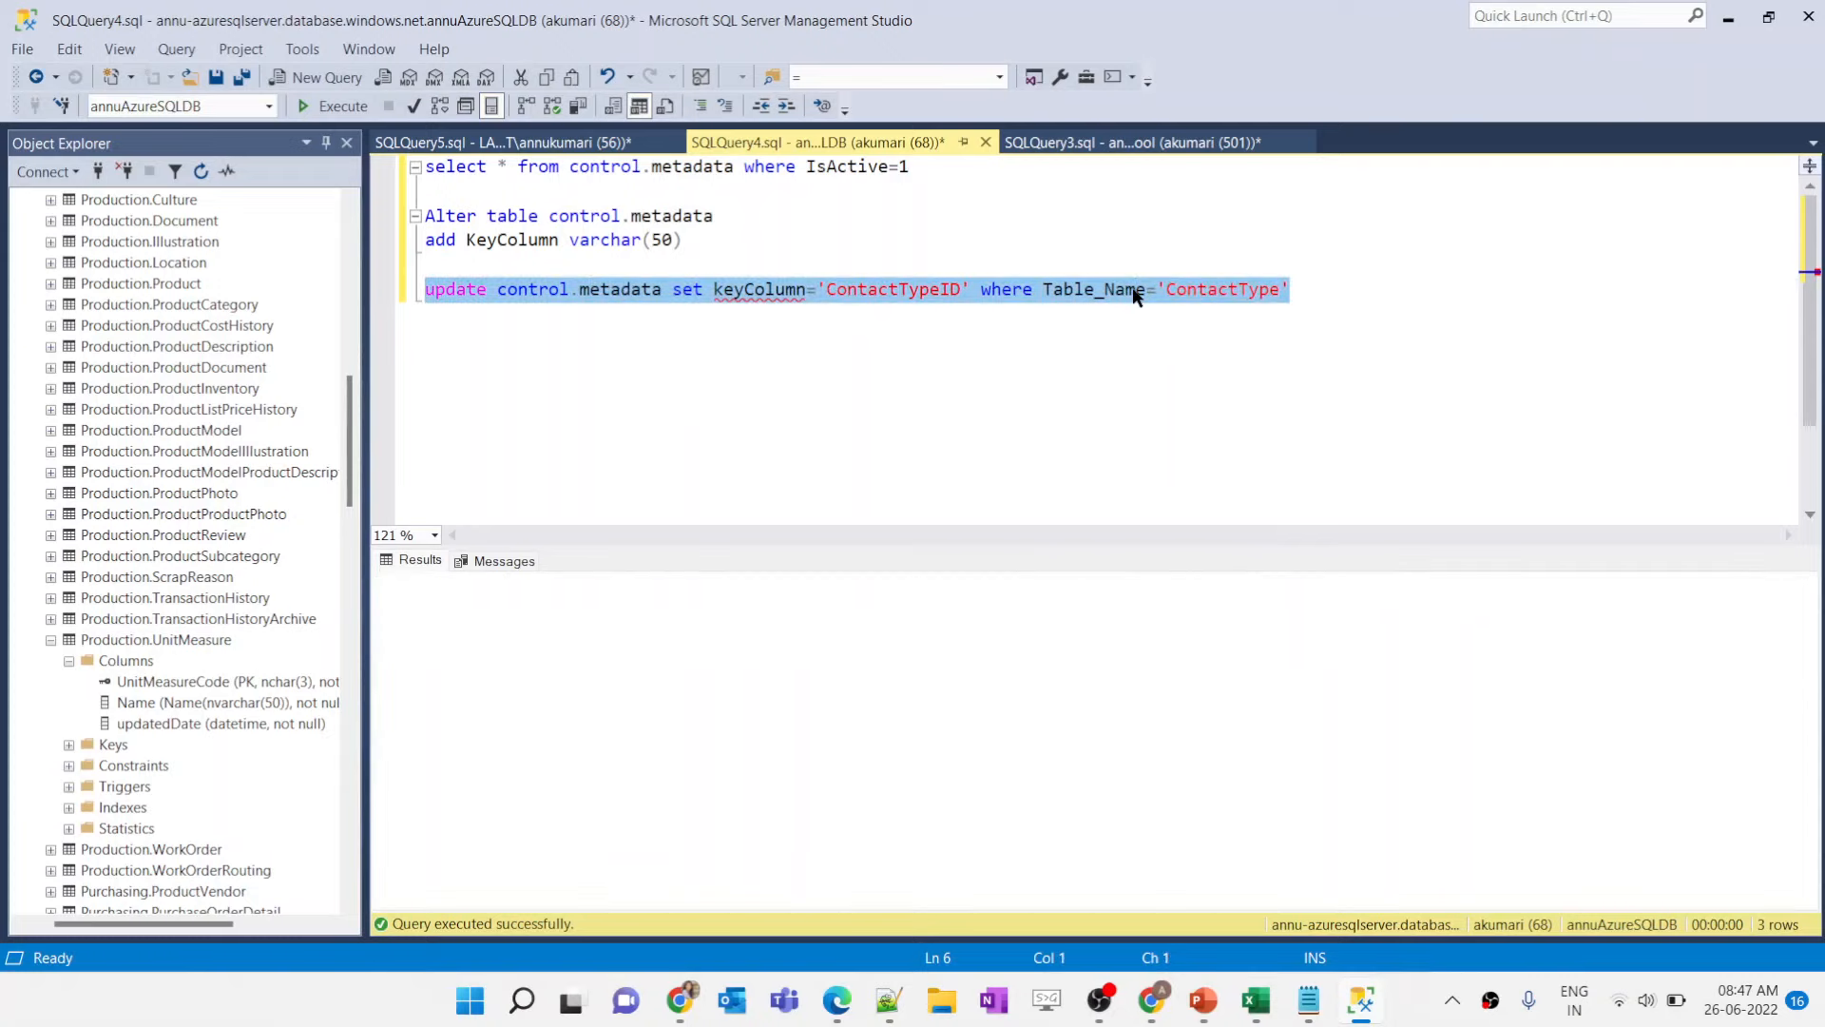
Step: Rerun the select query on control.metadata and check the KeyColumn value of the ContactType row
{"action": "left_click", "coordinate": [1134, 292]}
{"action": "triple_click", "coordinate": [644, 173]}
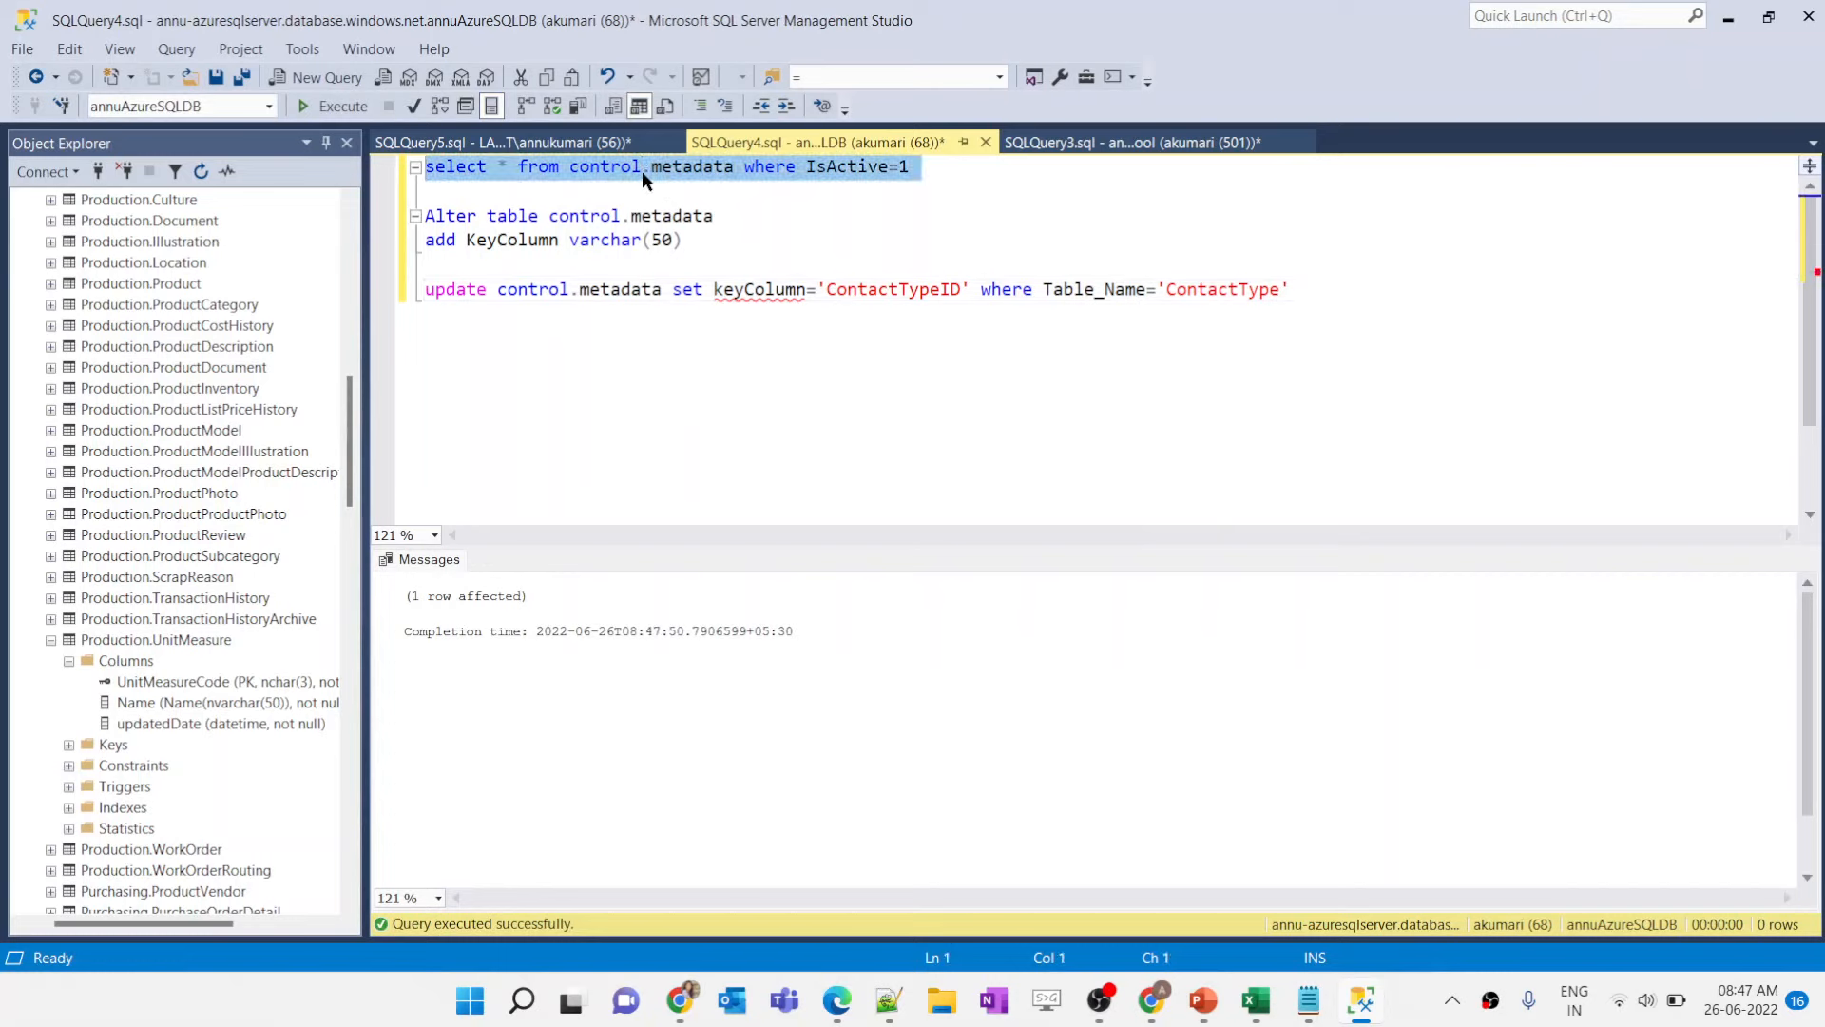
{"action": "key", "text": "F5"}
{"action": "left_click", "coordinate": [1469, 604]}
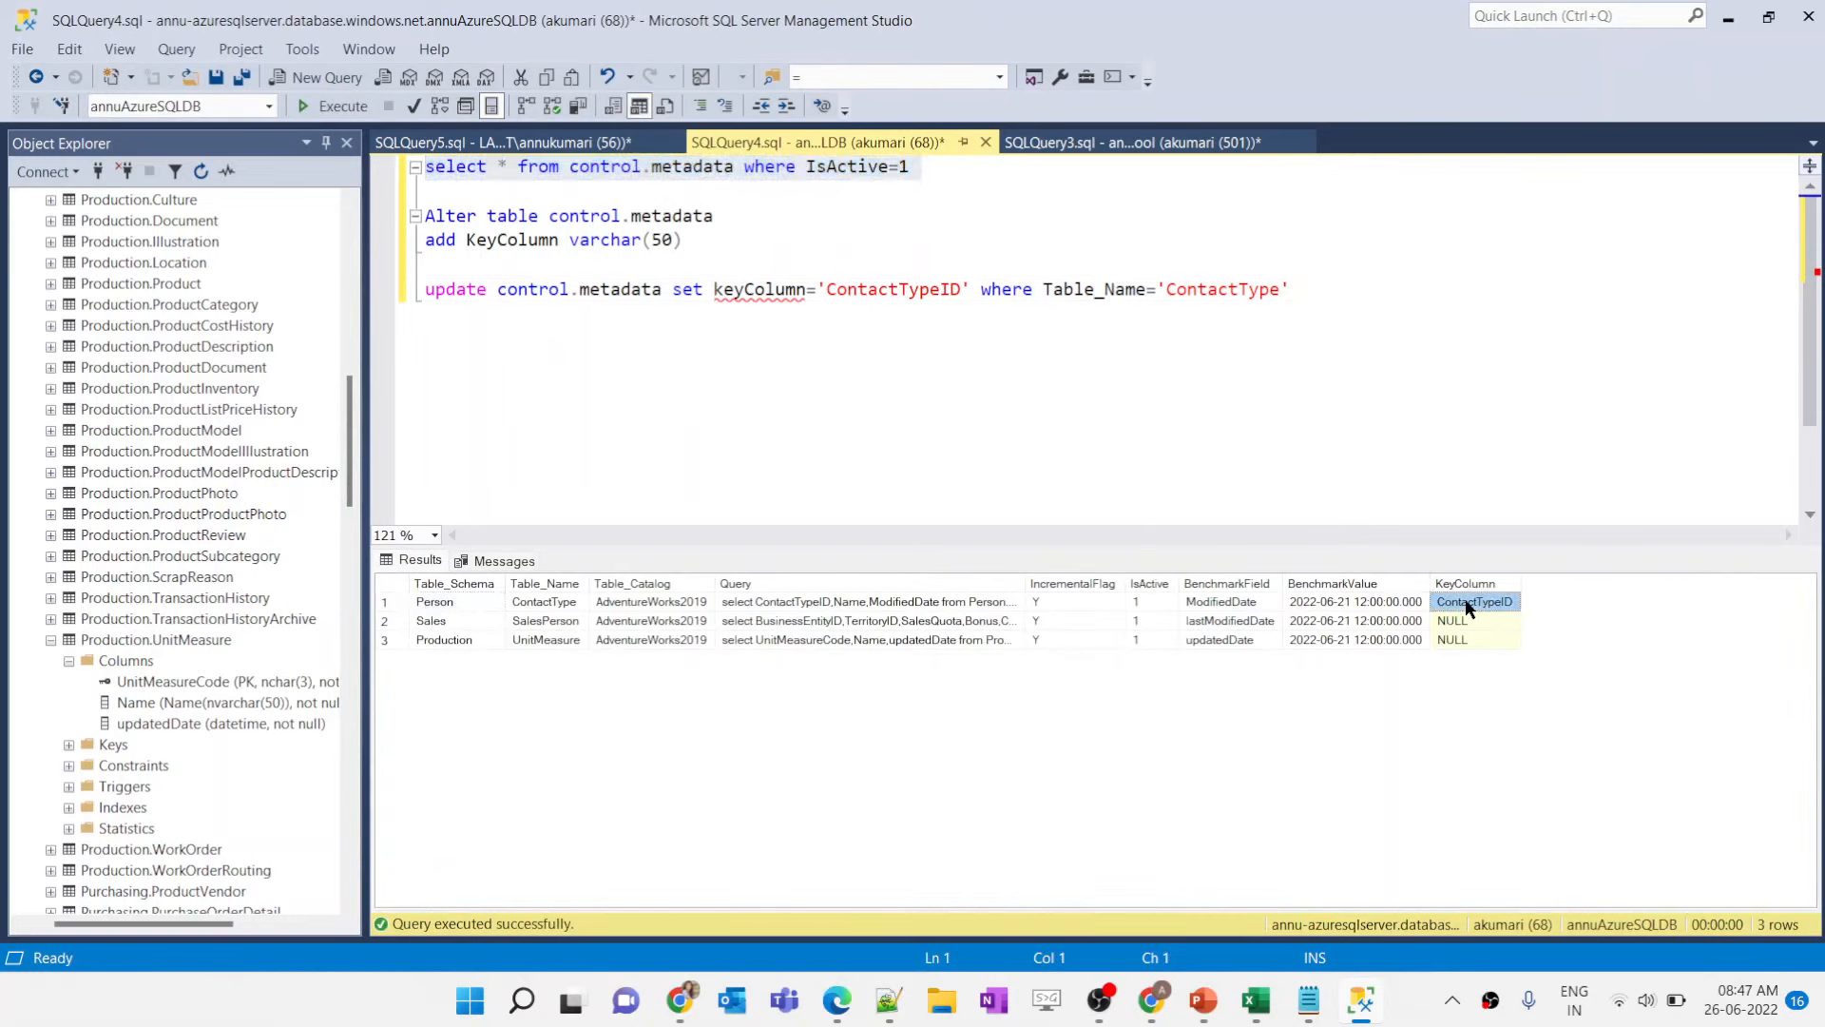
Step: Change the update statement's condition to Table_Name='SalesPerson', using the table name from the results
{"action": "left_click", "coordinate": [538, 621]}
{"action": "double_click", "coordinate": [1203, 293]}
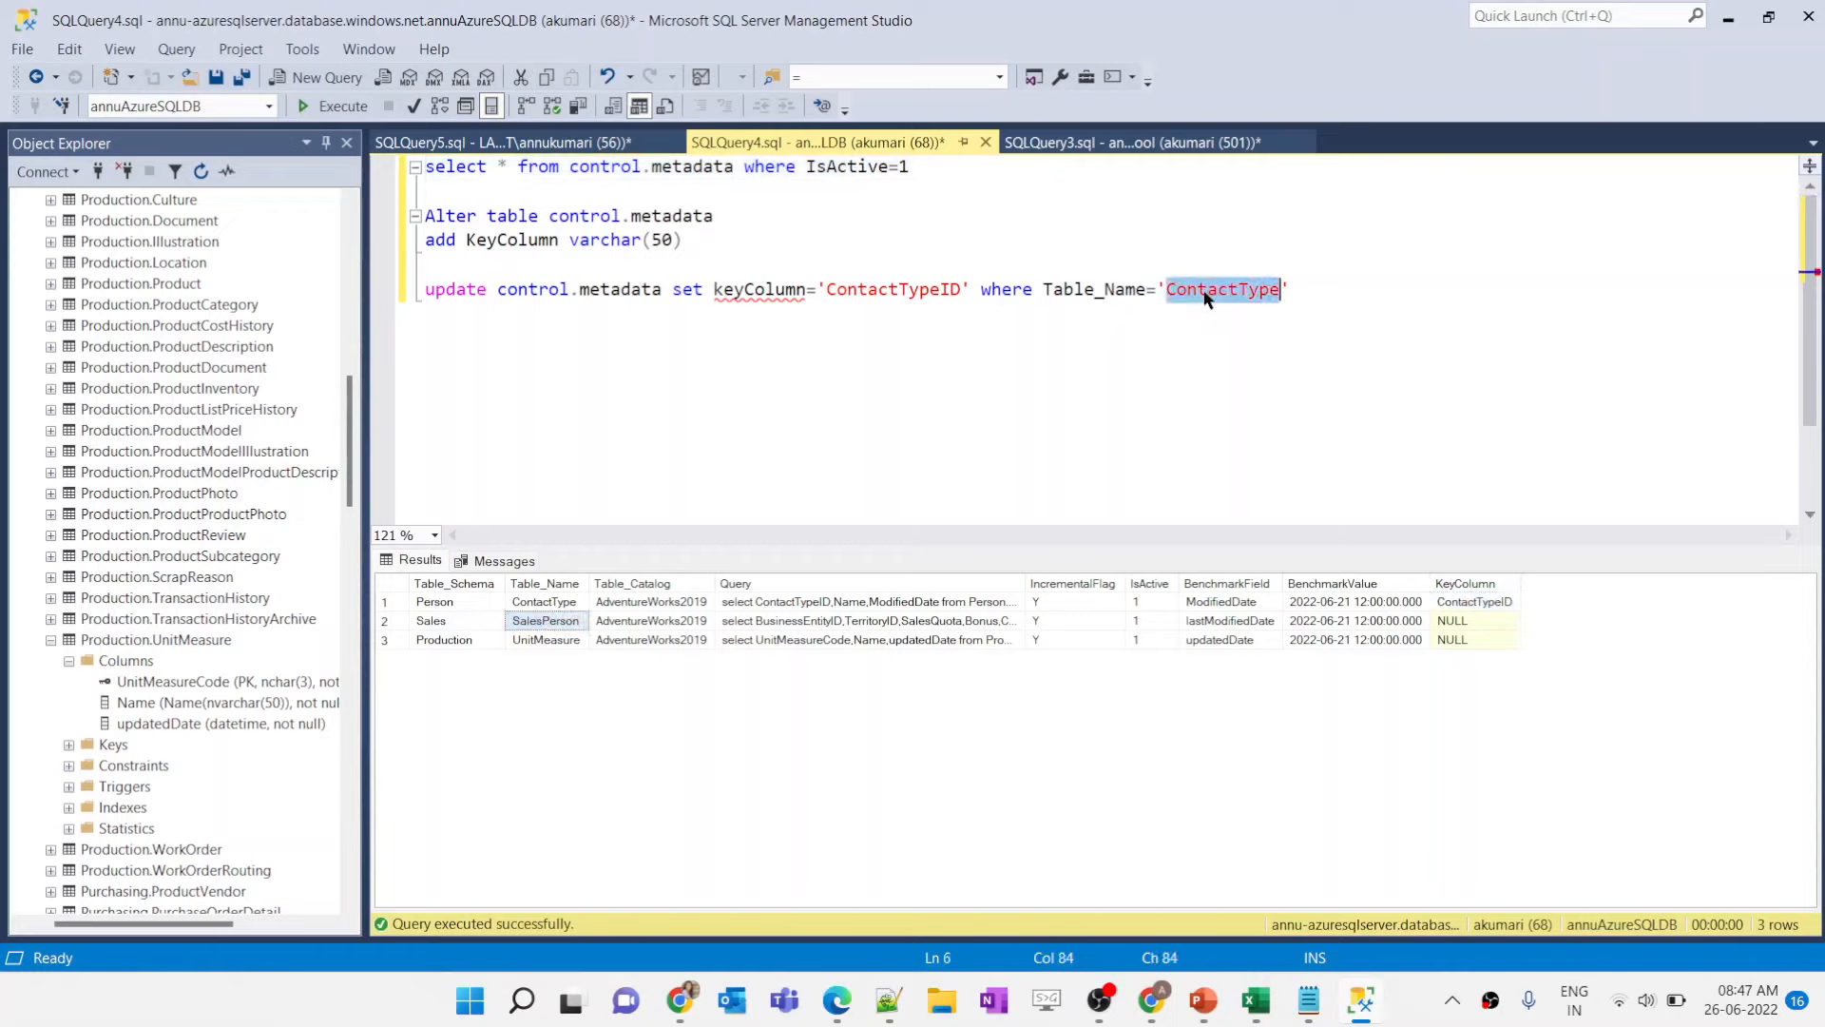
{"action": "type", "text": "SalesPerson"}
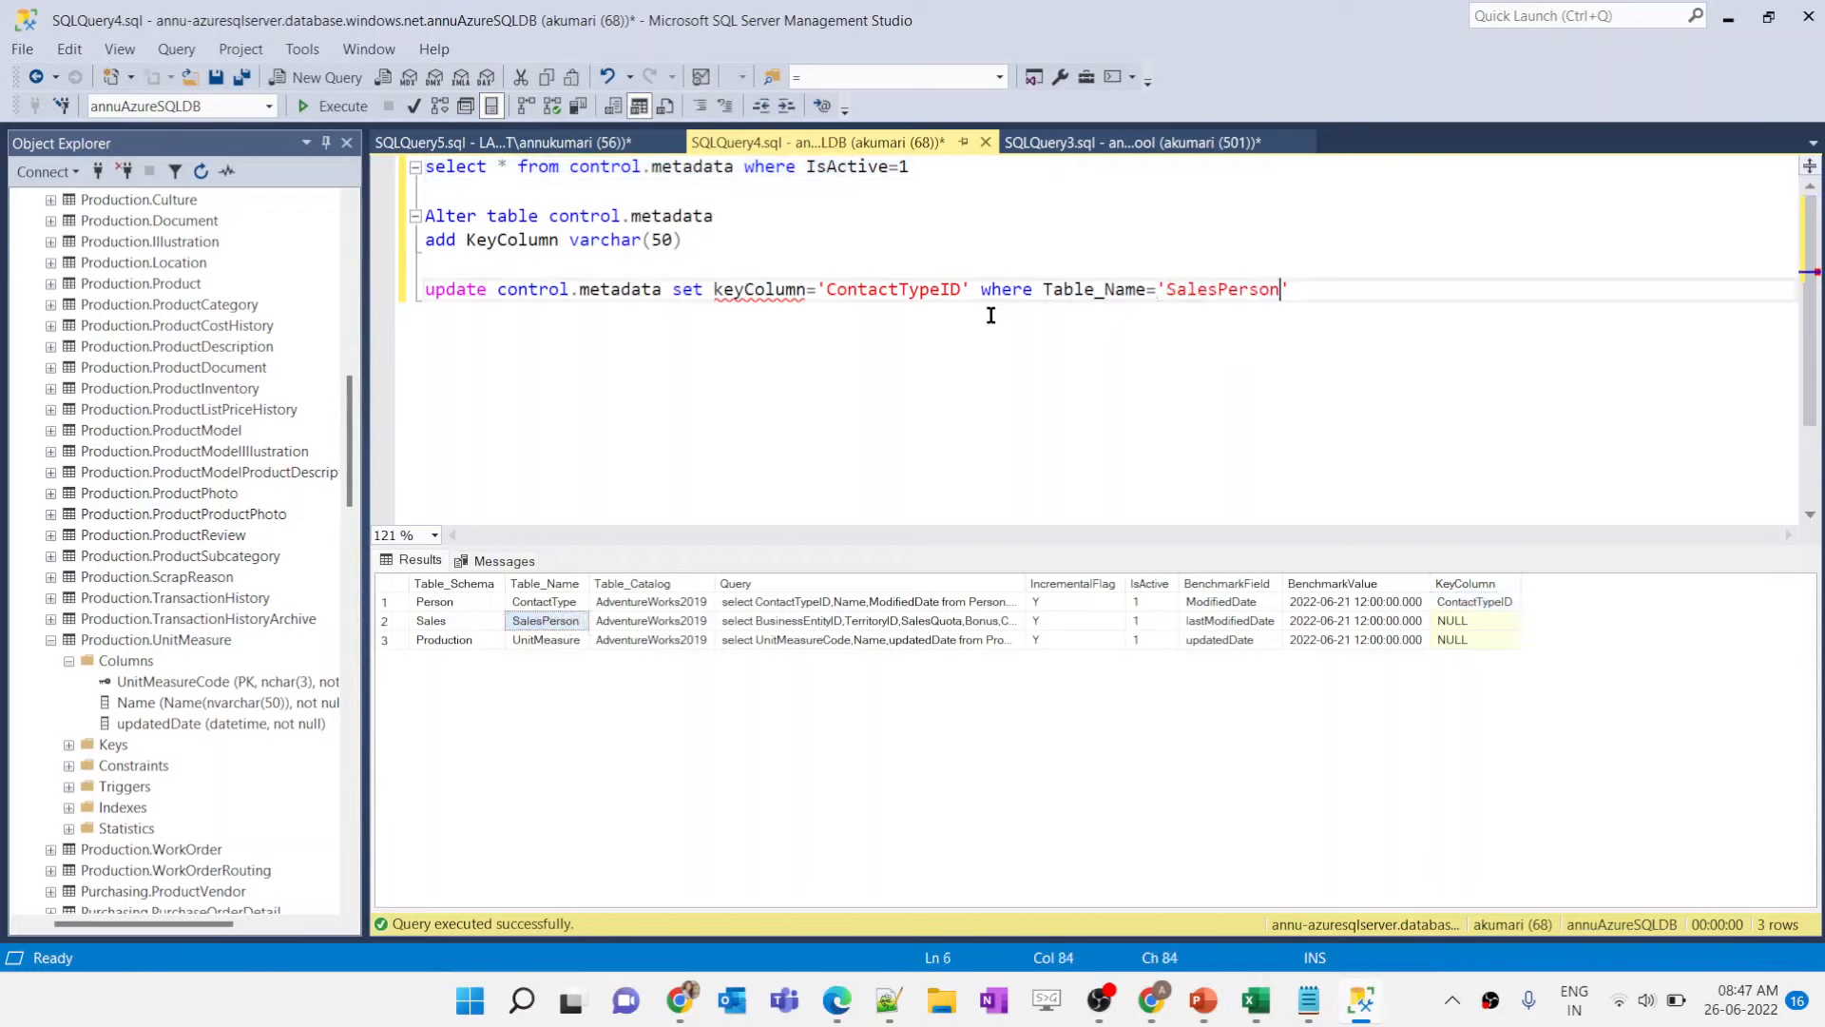
Step: Look up the SalesPerson key in SQLQuery5.sql, set keyColumn to 'BusinessEntityID' in the update statement and run it
{"action": "left_click", "coordinate": [485, 143]}
{"action": "left_click", "coordinate": [437, 582]}
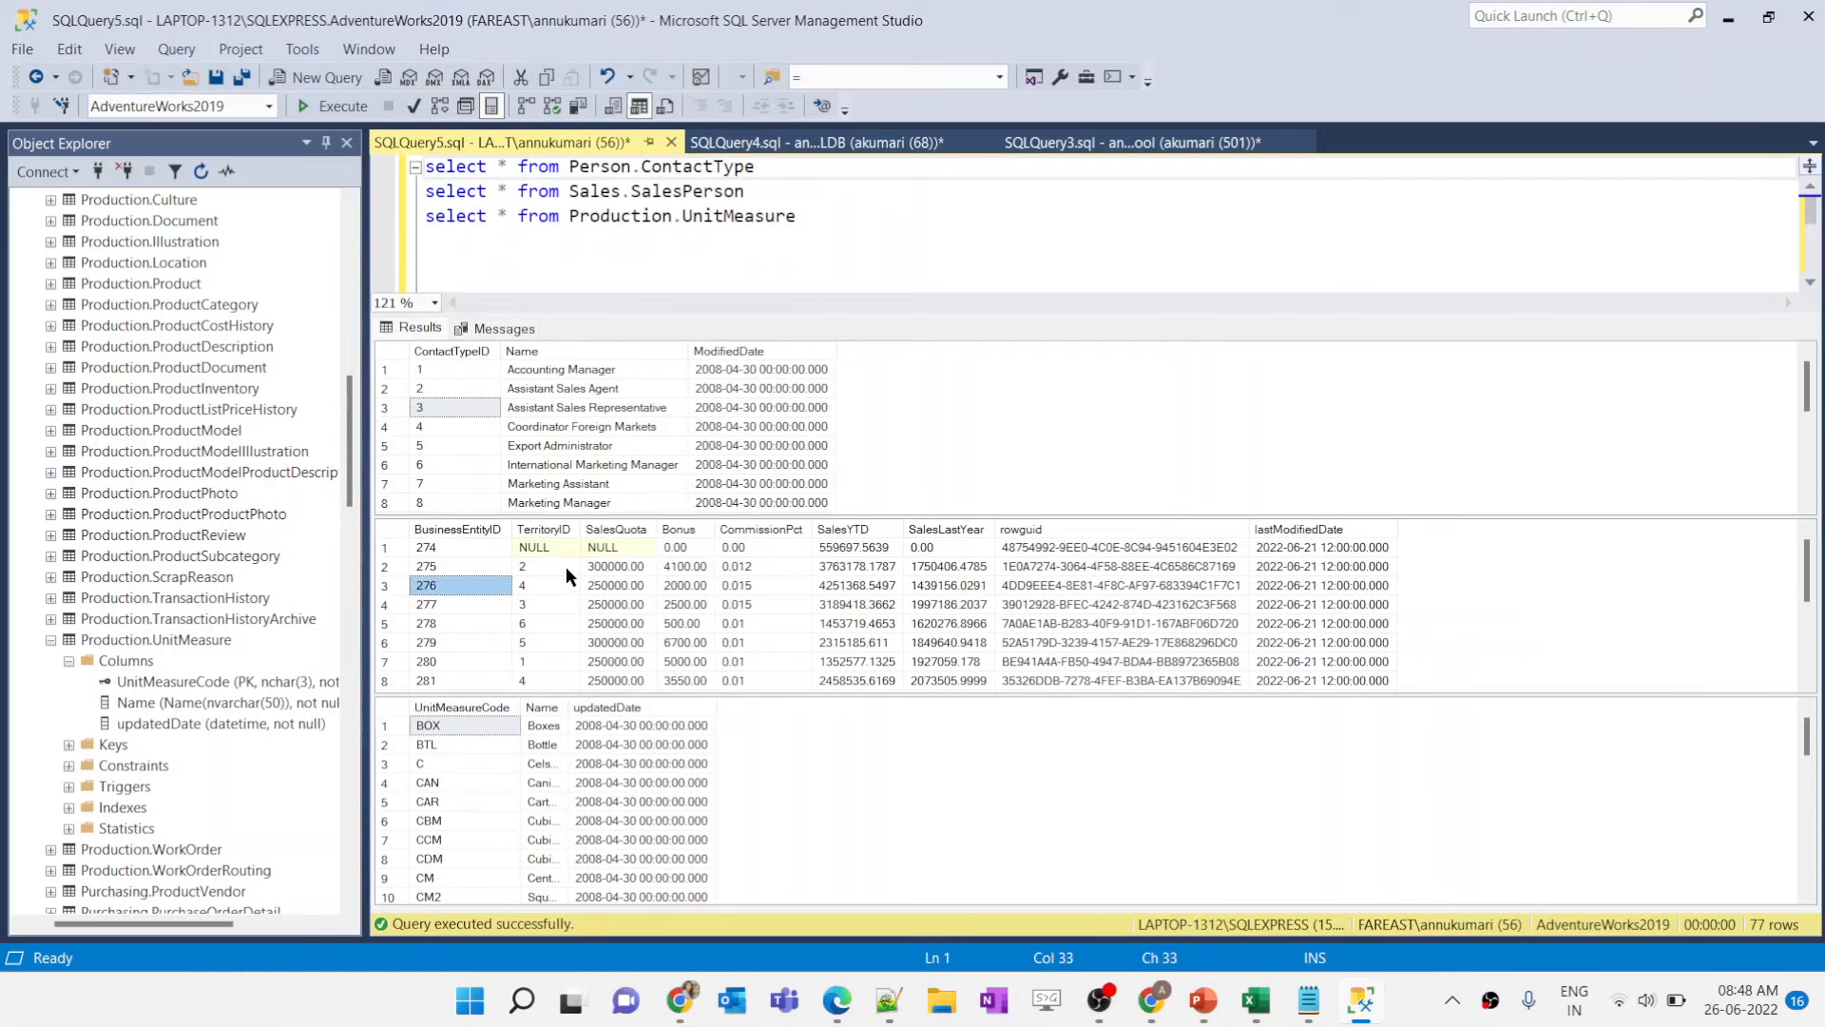
{"action": "left_click", "coordinate": [869, 143]}
{"action": "left_click", "coordinate": [920, 290]}
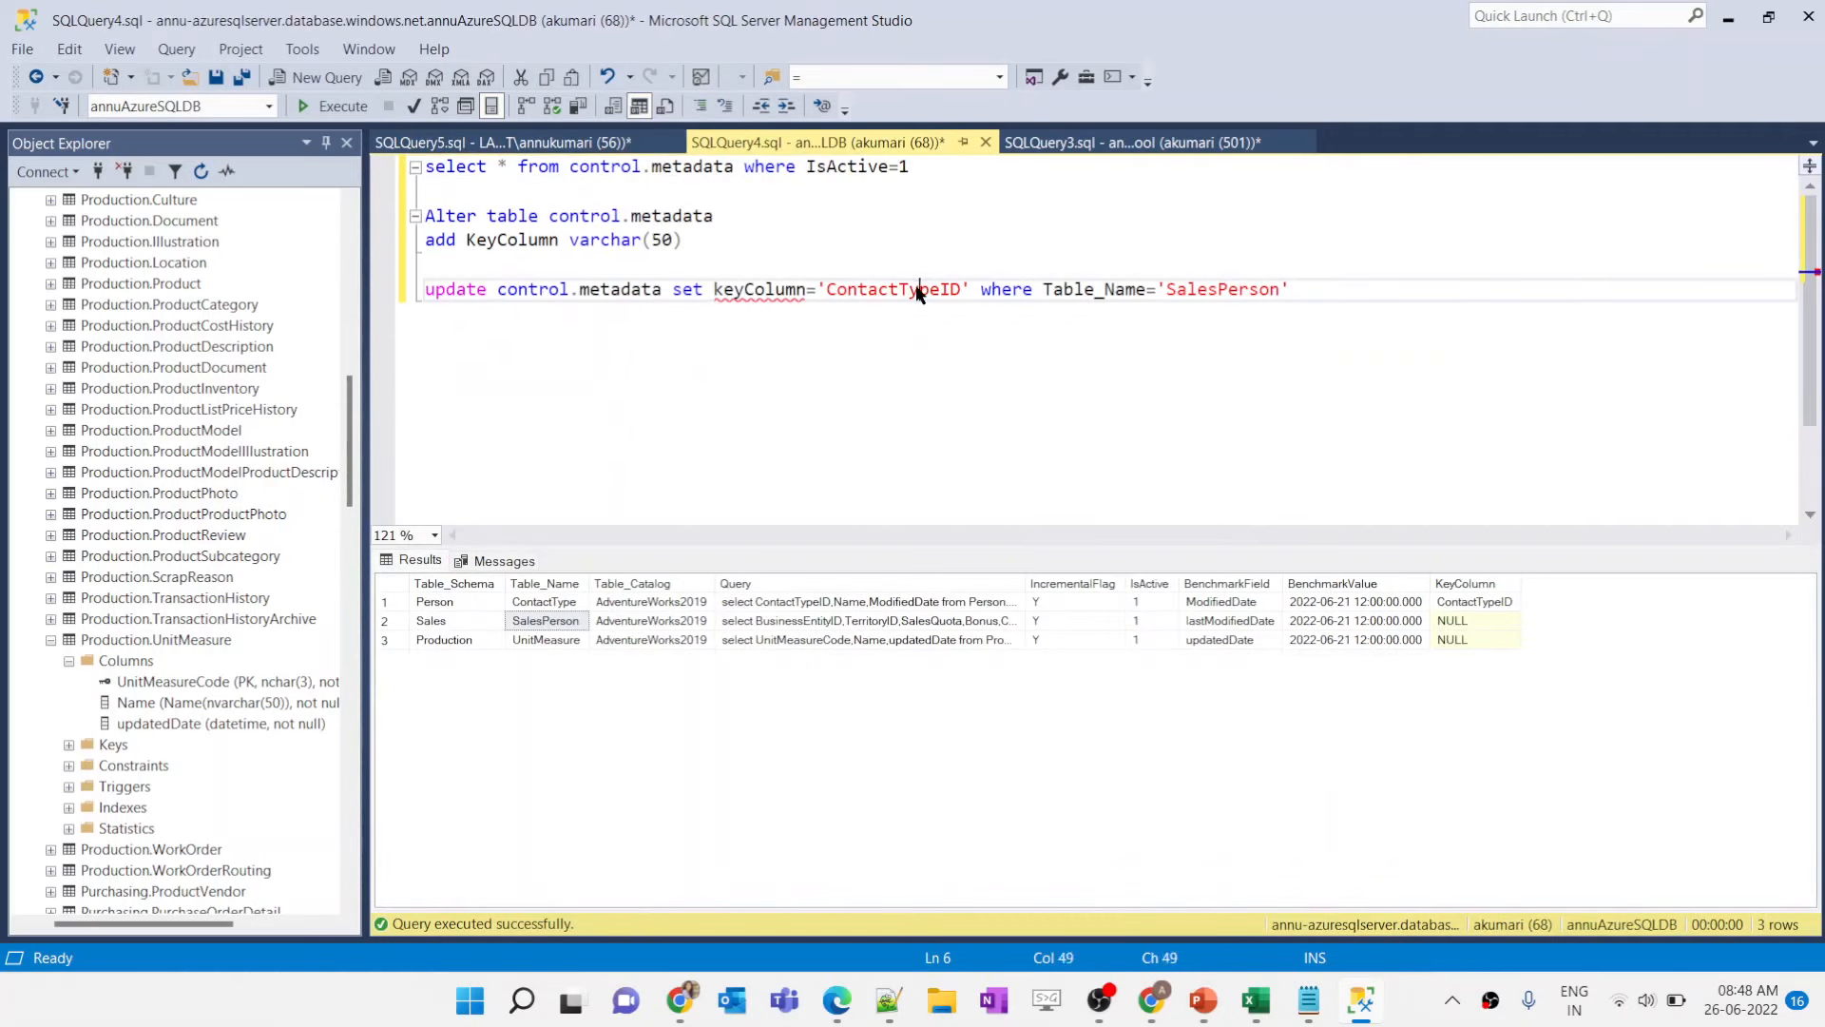
{"action": "double_click", "coordinate": [919, 290]}
{"action": "type", "text": "Business"}
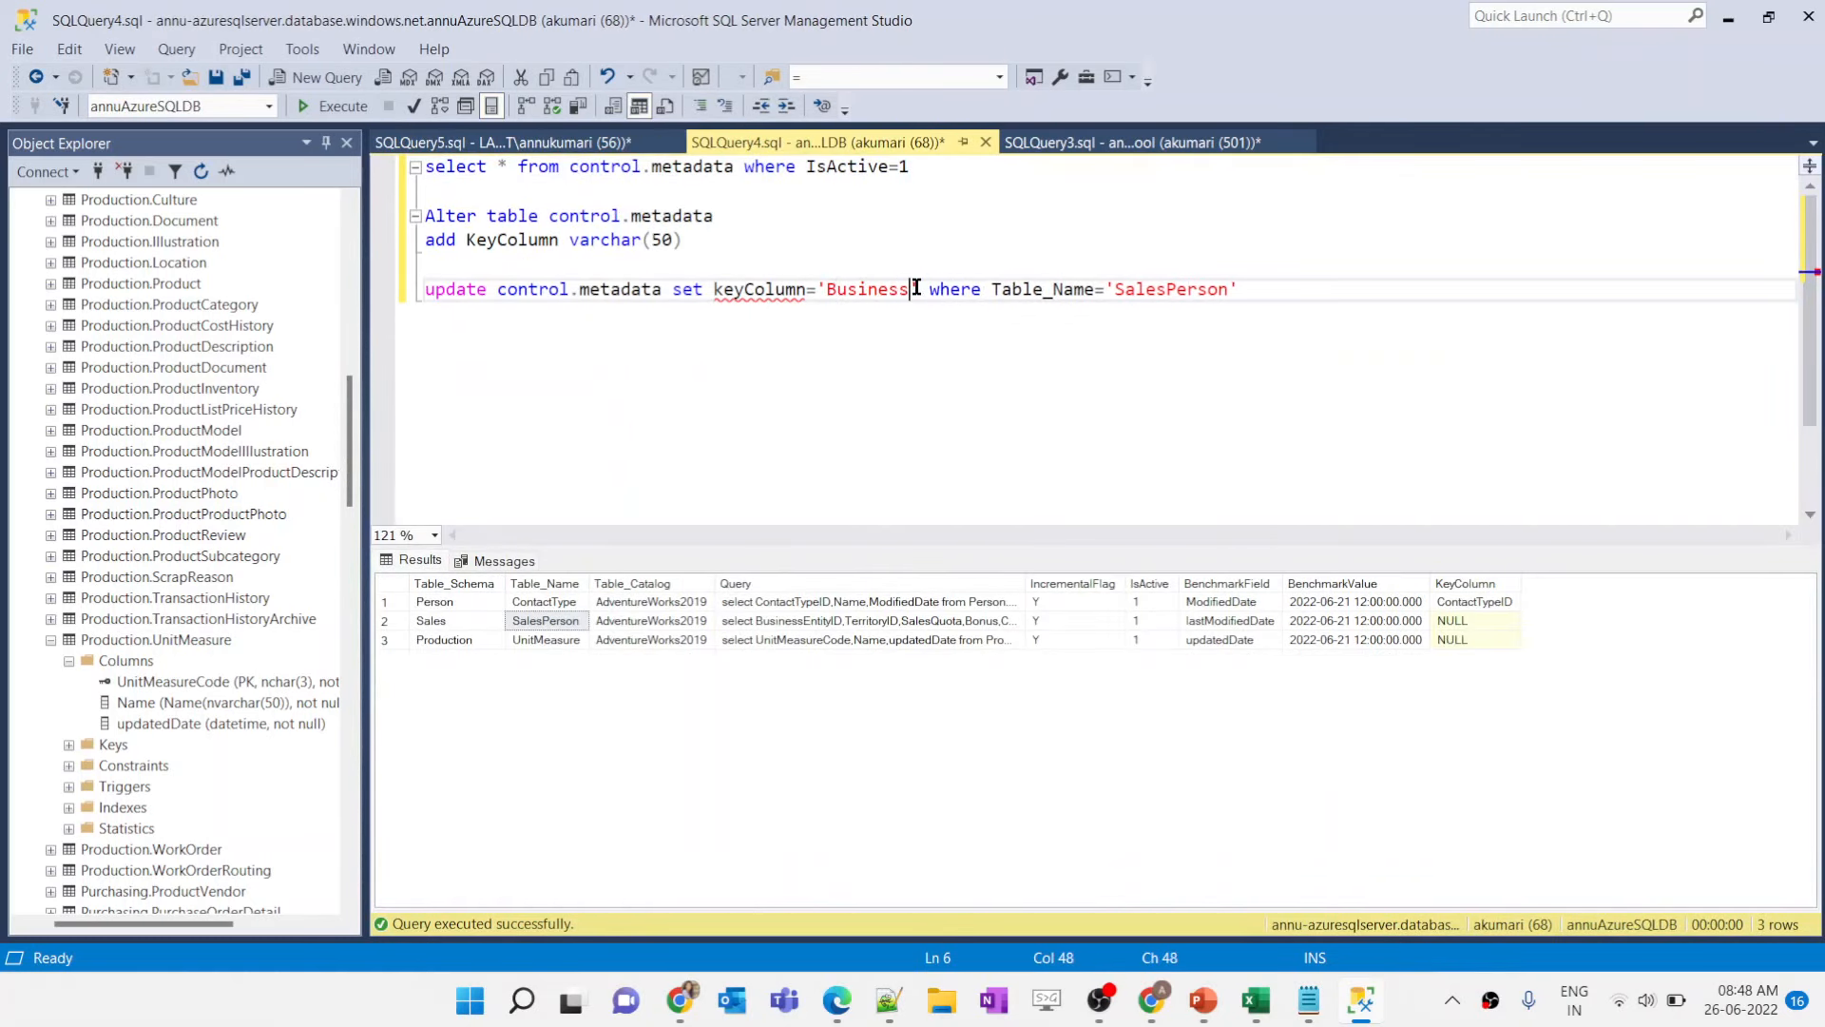
{"action": "type", "text": "EntityID"}
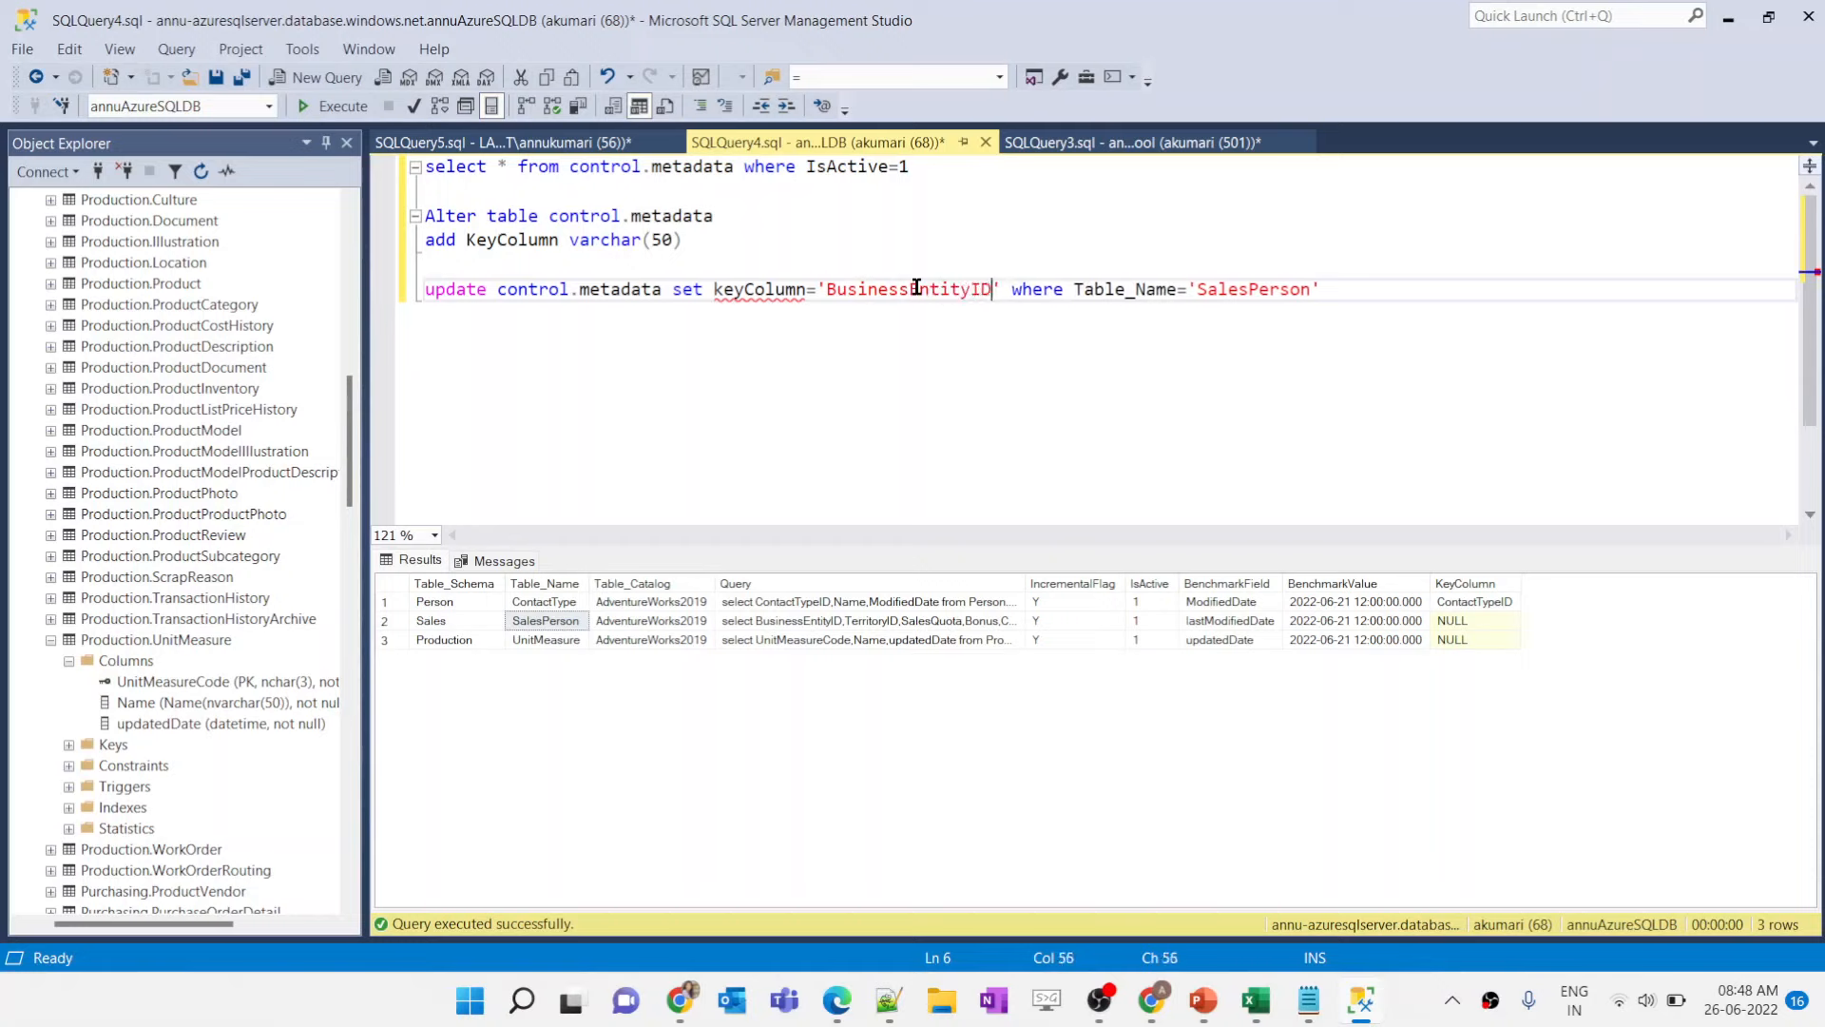
{"action": "key", "text": "End"}
{"action": "key", "text": "shift+Home"}
{"action": "key", "text": "F5"}
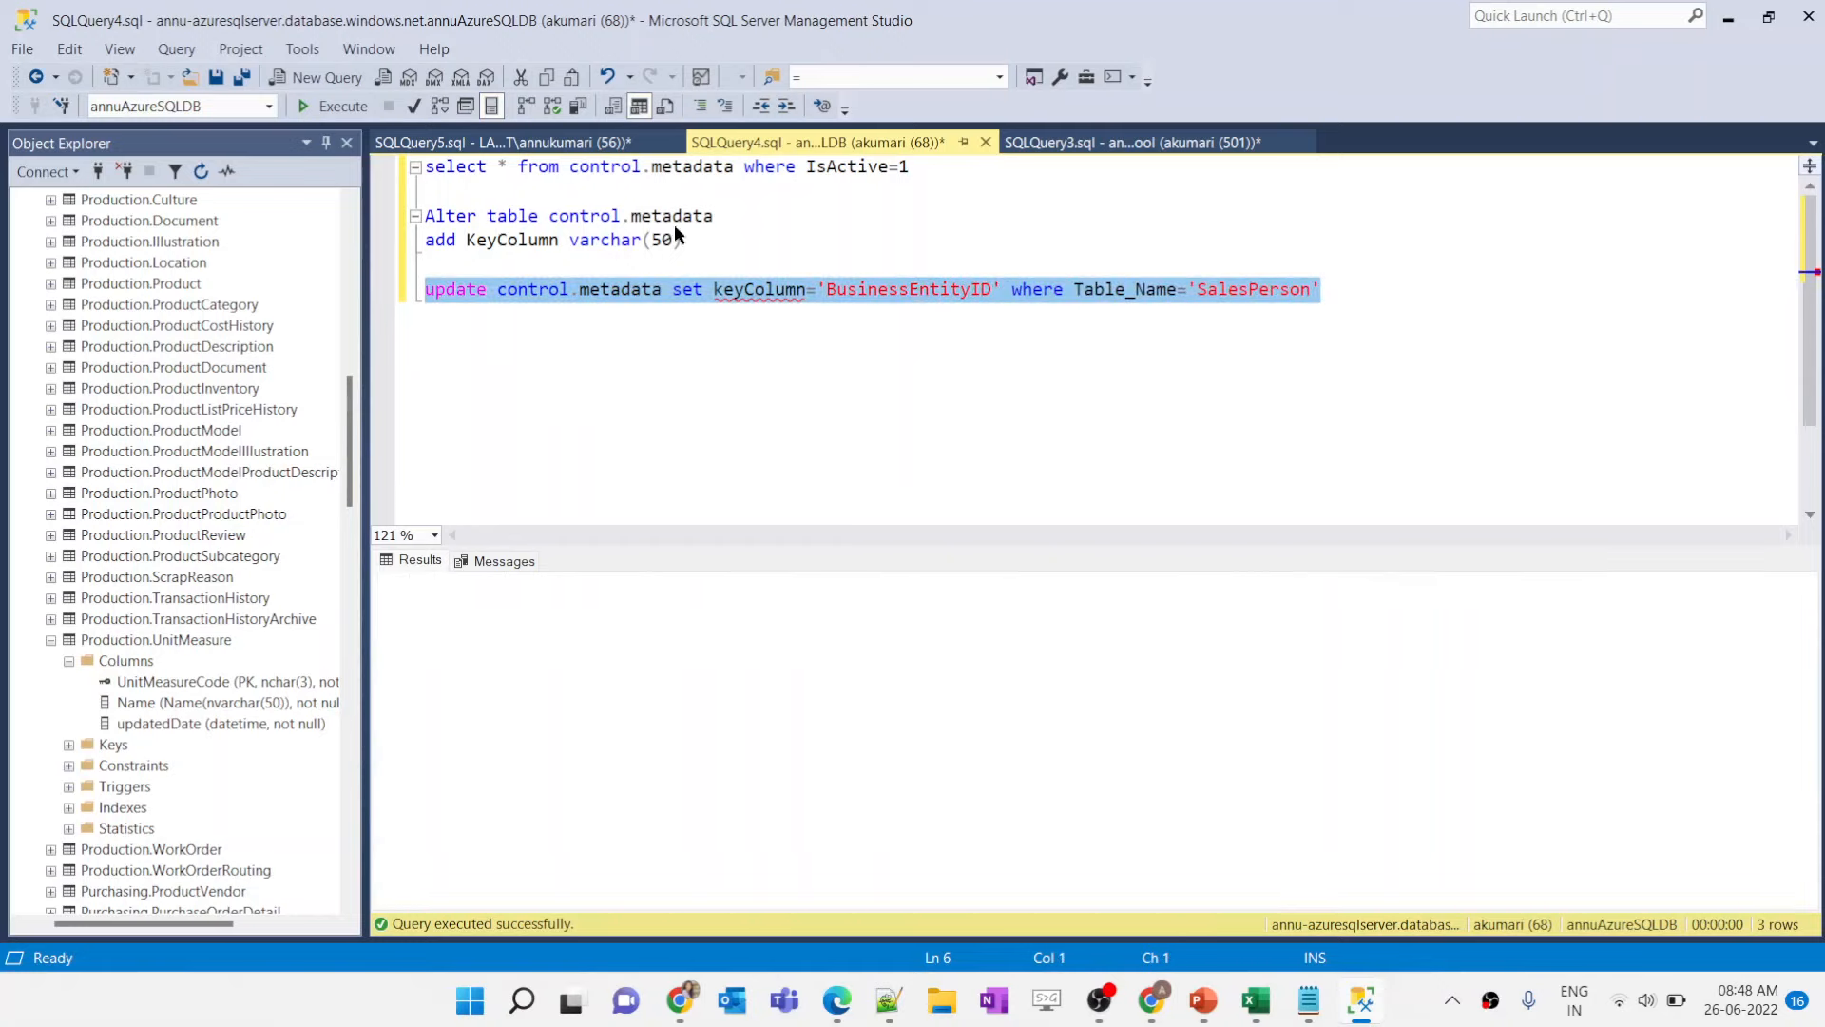
Step: Rerun the select query on control.metadata to check the KeyColumn value of the SalesPerson row
{"action": "double_click", "coordinate": [562, 169]}
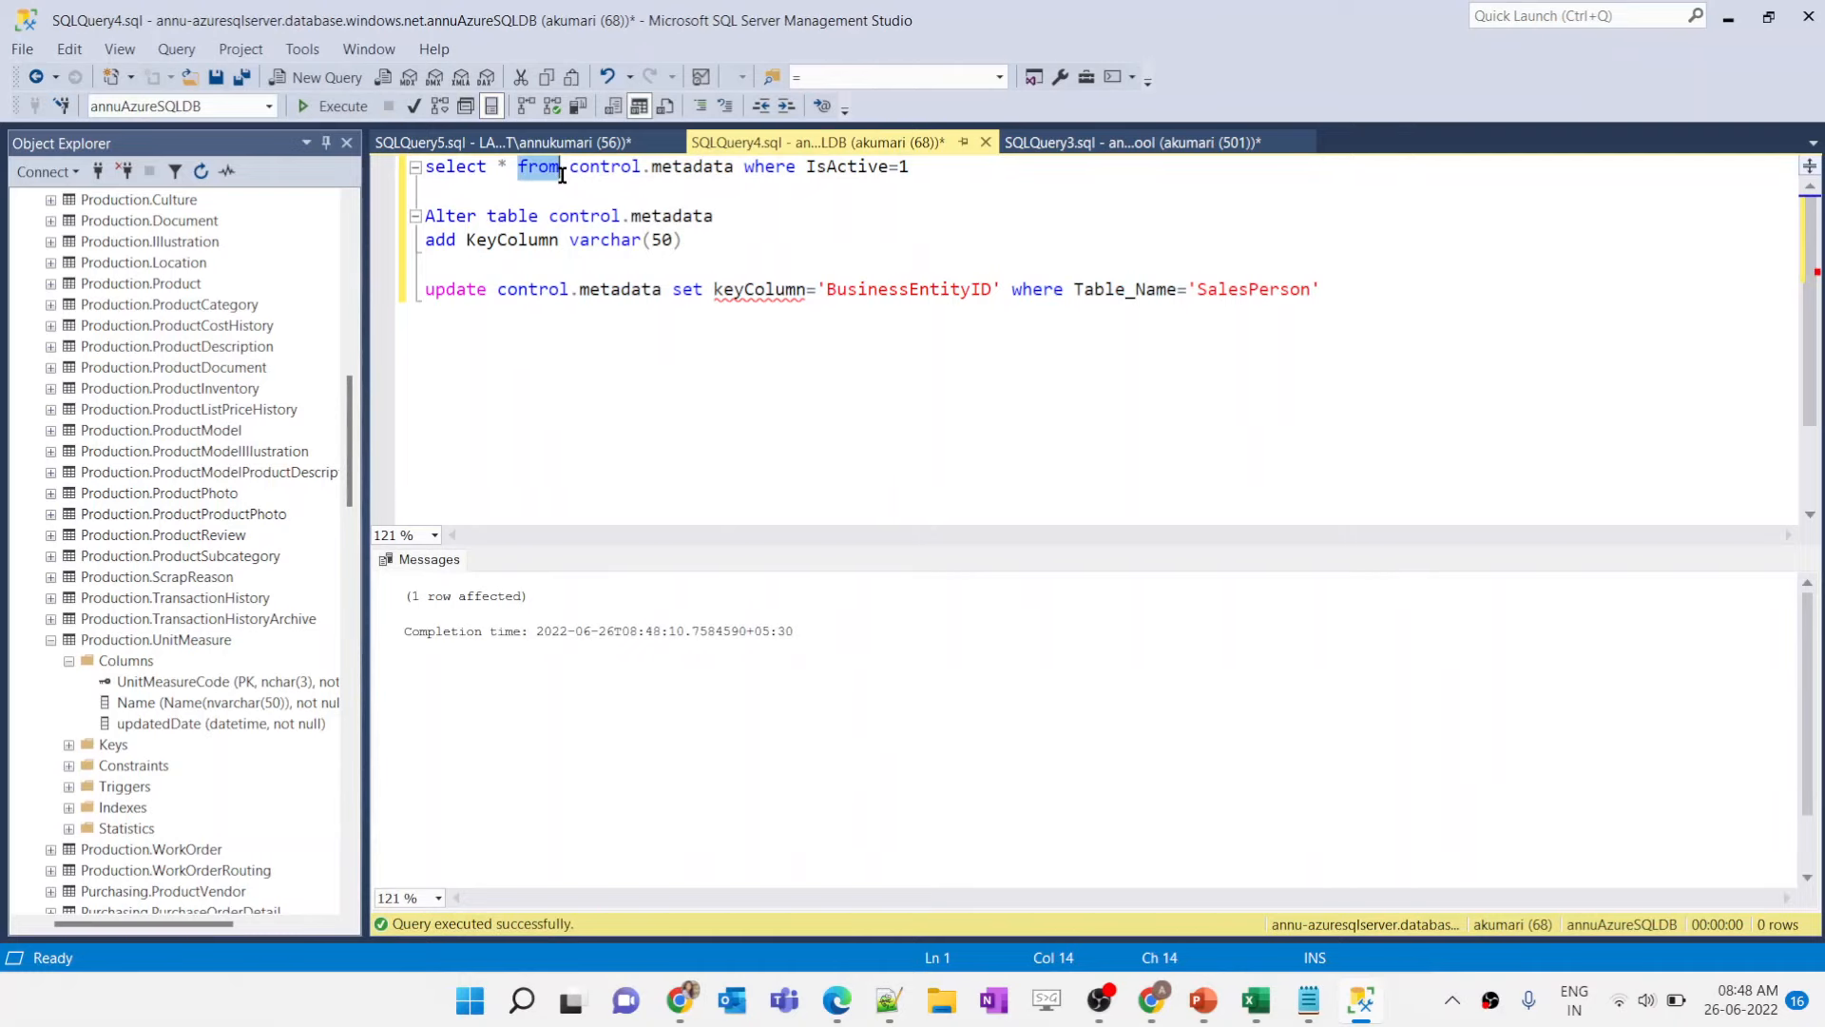
{"action": "triple_click", "coordinate": [562, 174]}
{"action": "triple_click", "coordinate": [562, 174]}
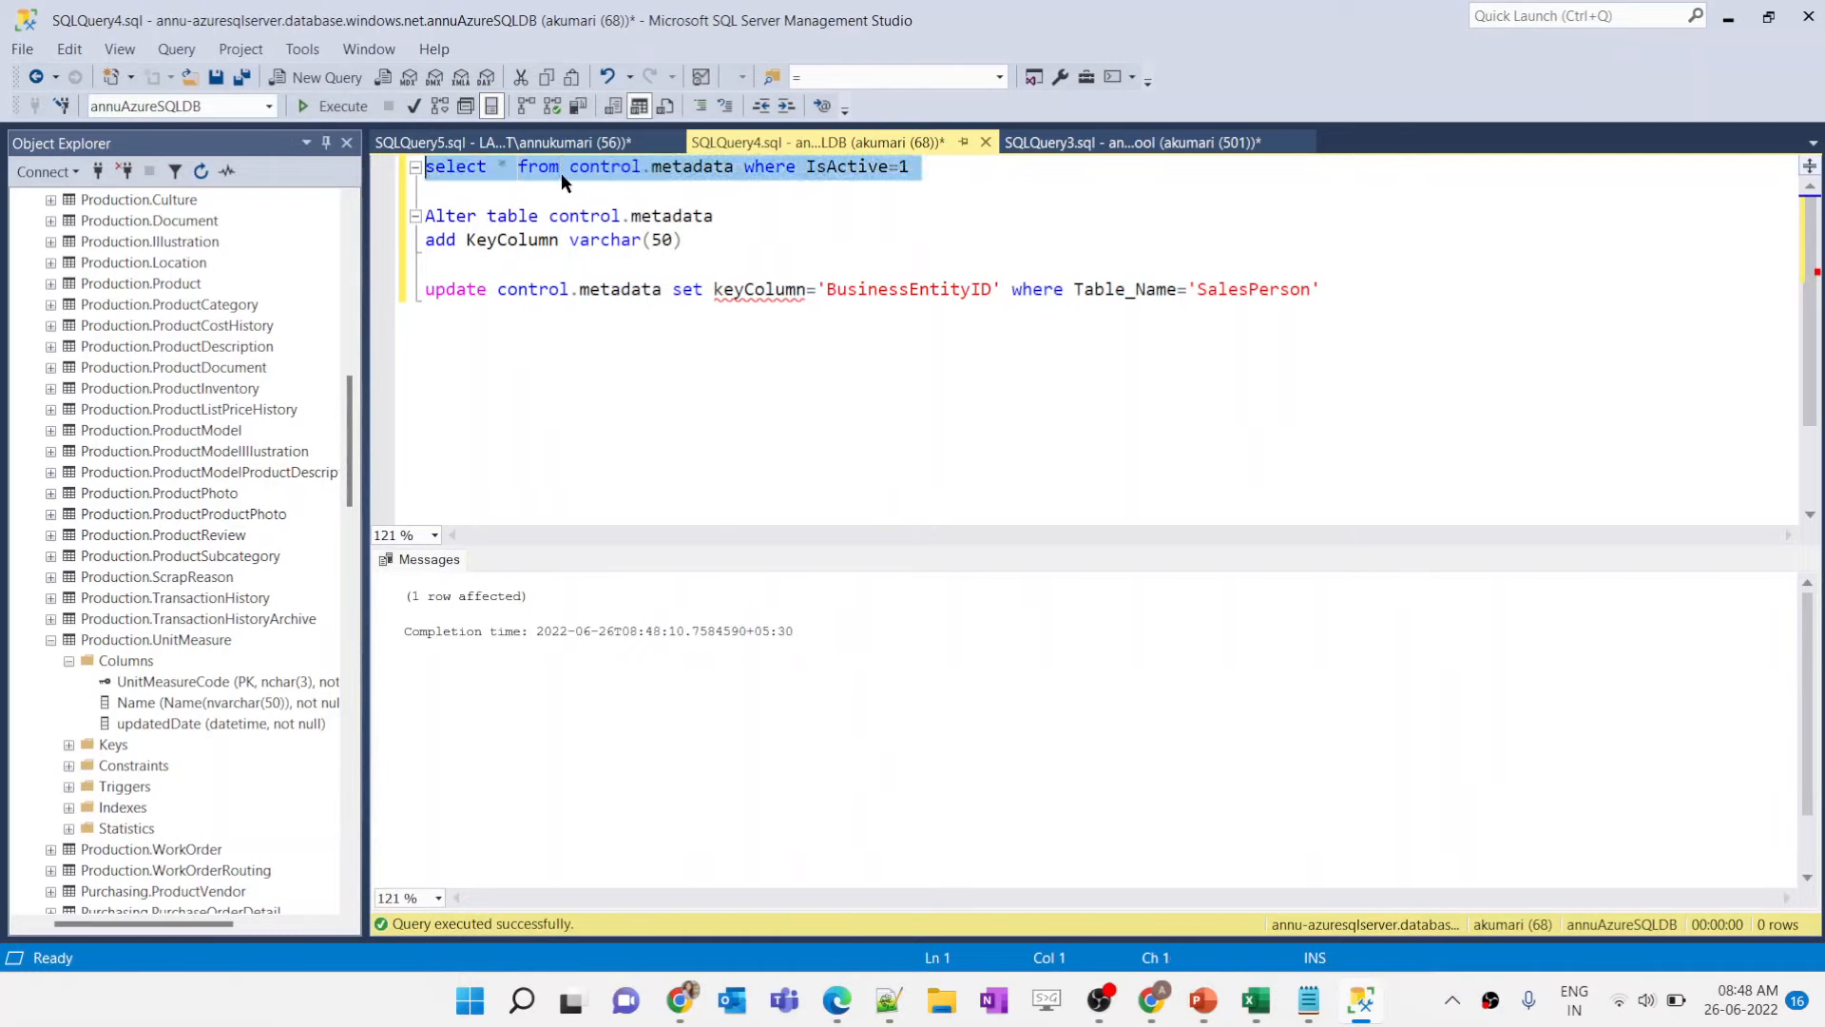
{"action": "key", "text": "F5"}
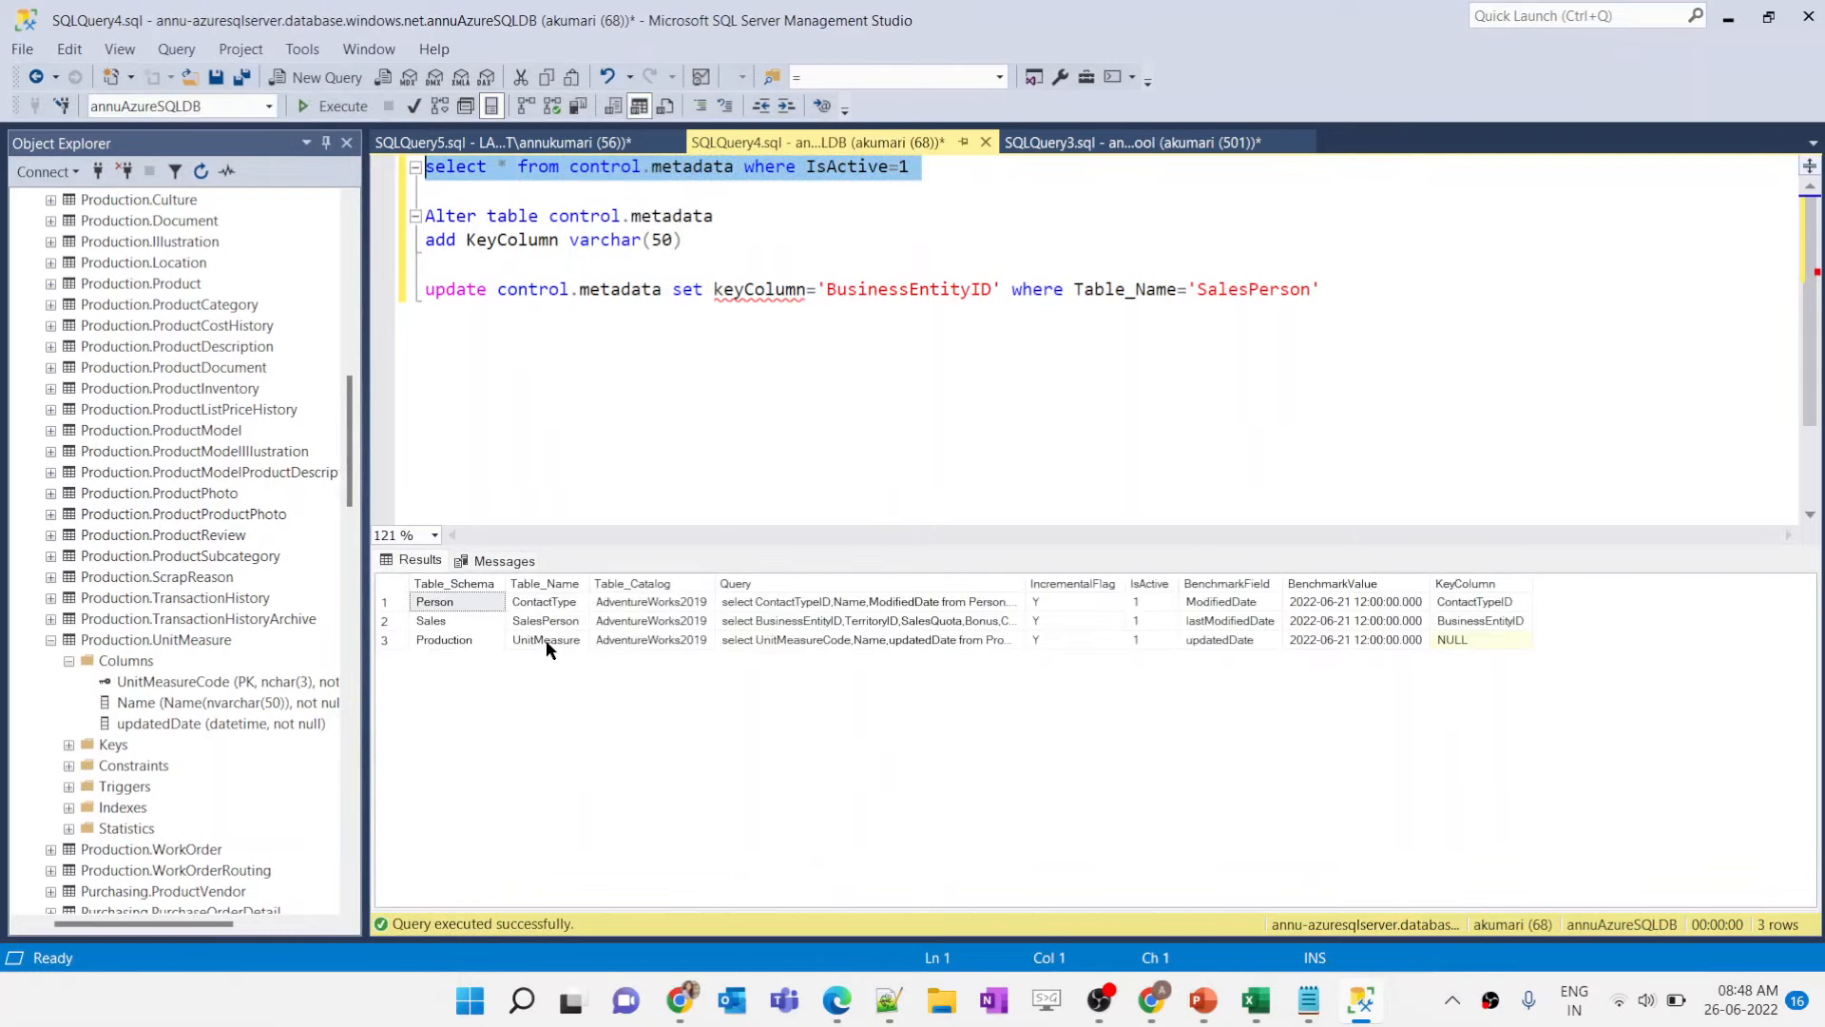
Step: Change the update statement's condition to Table_Name='UnitMeasure', using the table name from the results
{"action": "left_click", "coordinate": [547, 643]}
{"action": "double_click", "coordinate": [1209, 292]}
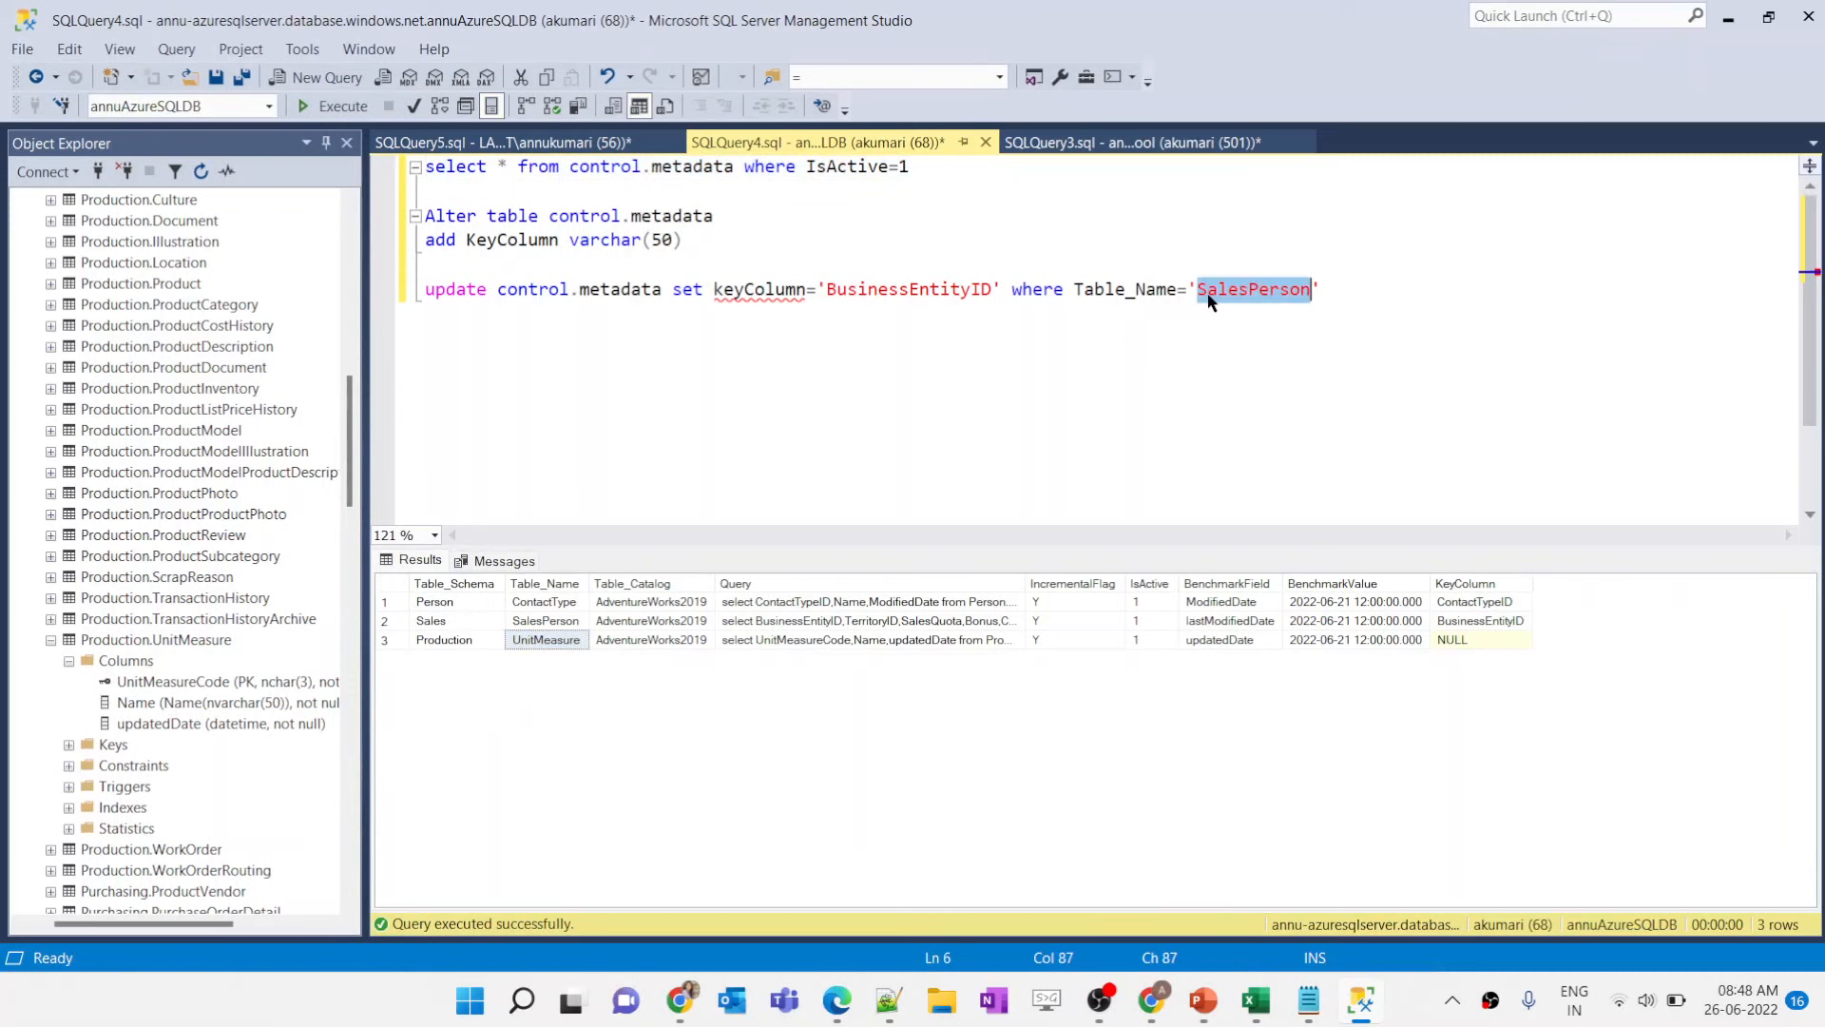
{"action": "type", "text": "UnitMeasure"}
Step: Look up the UnitMeasure key in SQLQuery5.sql, set keyColumn to 'UnitMeasureCode' in the update statement and run it
{"action": "left_click", "coordinate": [504, 142]}
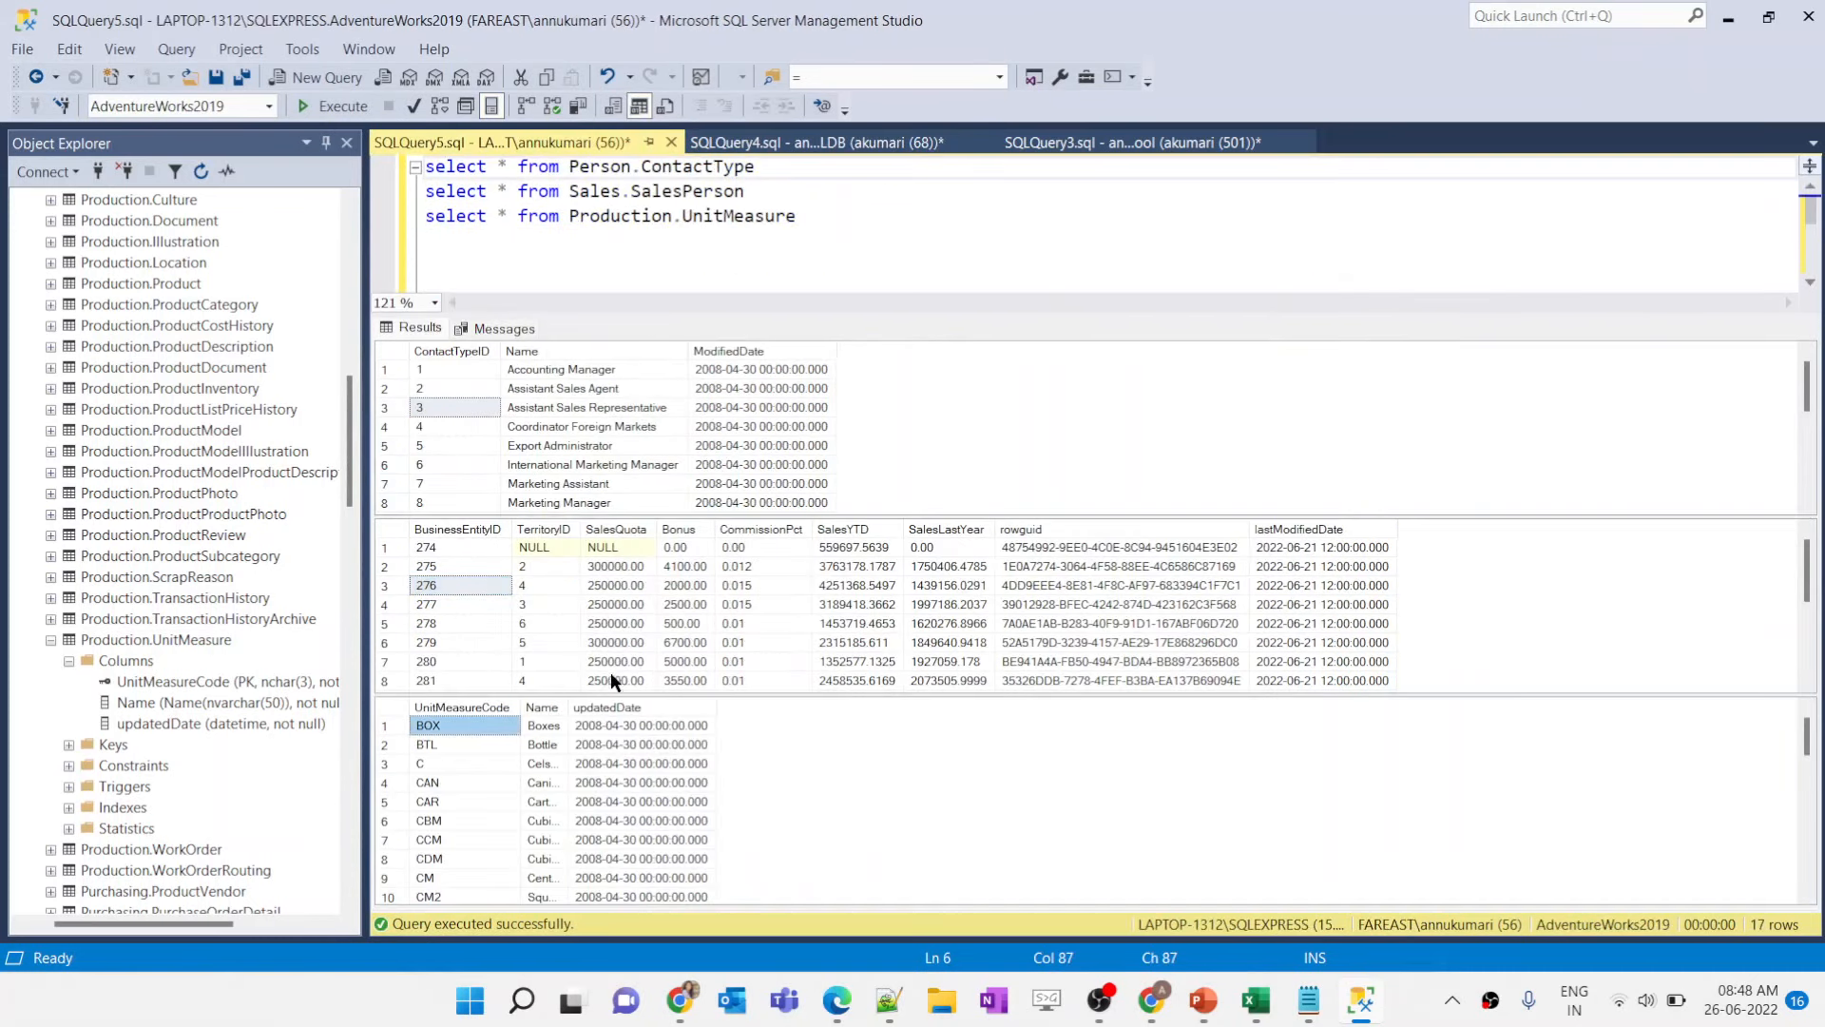
{"action": "left_click", "coordinate": [818, 142]}
{"action": "left_click", "coordinate": [863, 295]}
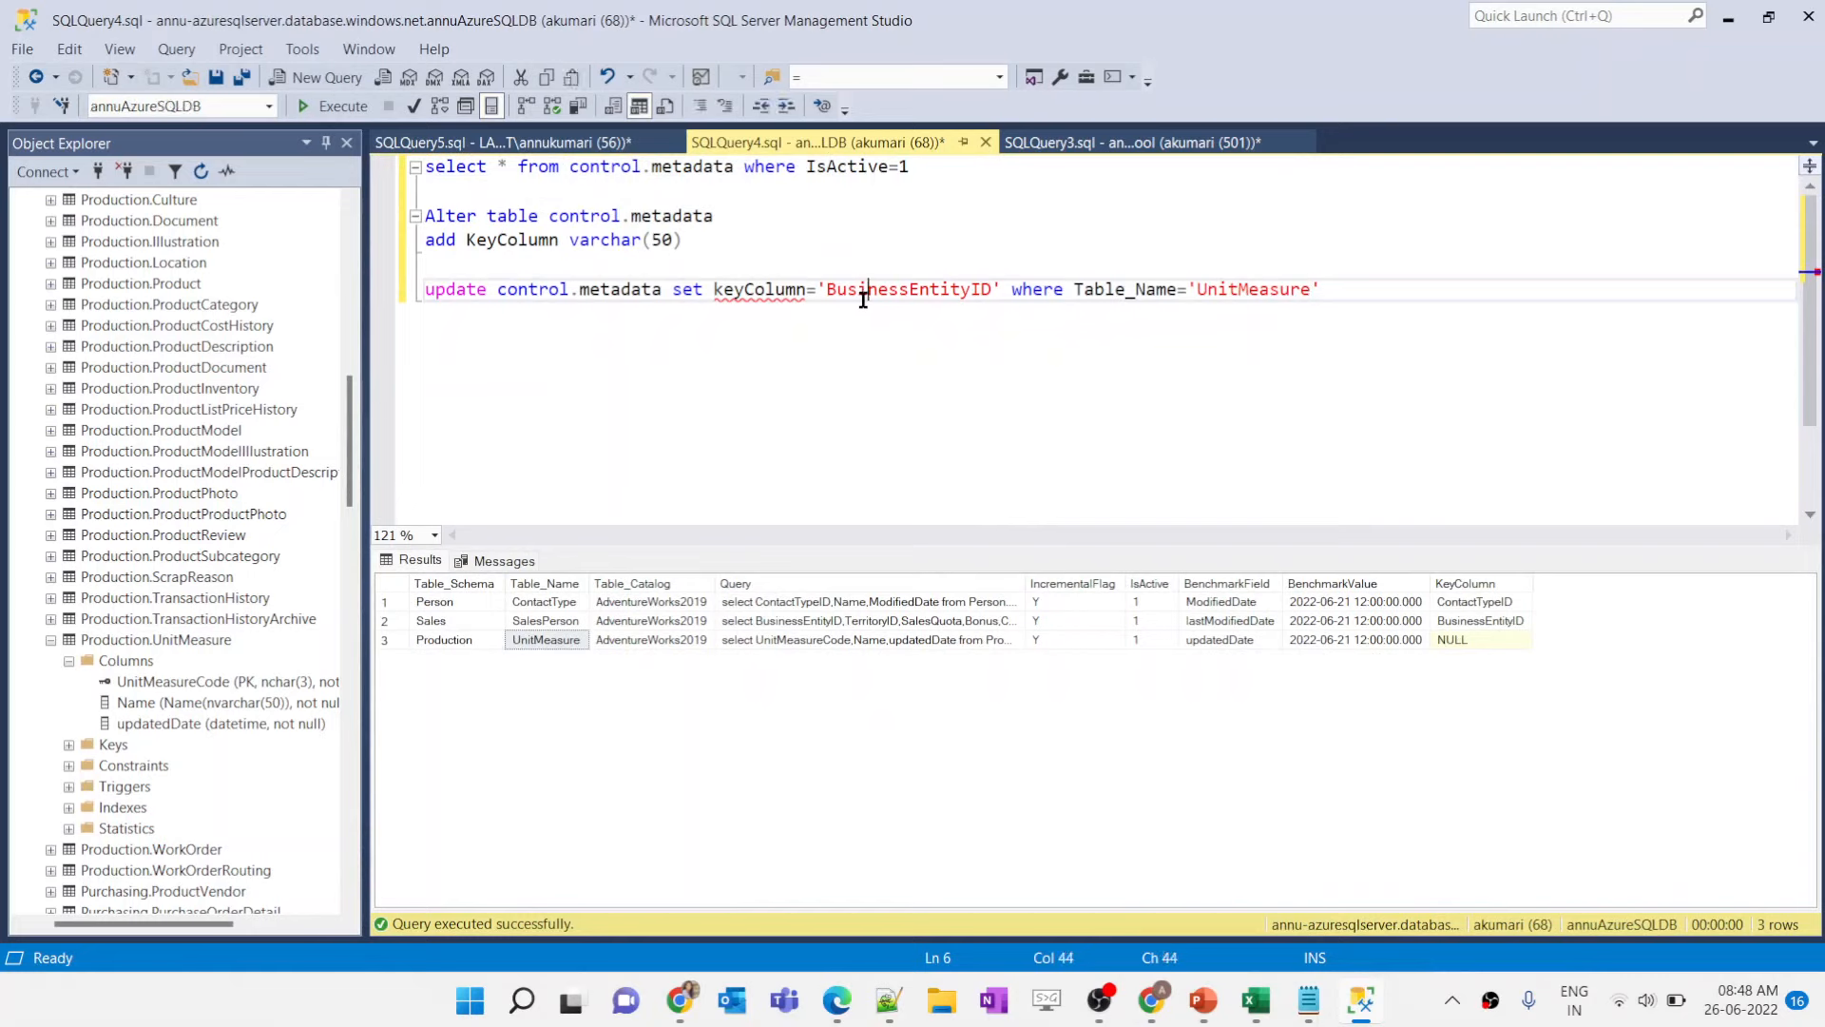
{"action": "double_click", "coordinate": [863, 292]}
{"action": "type", "text": "UnitMeasure"}
{"action": "type", "text": "Code"}
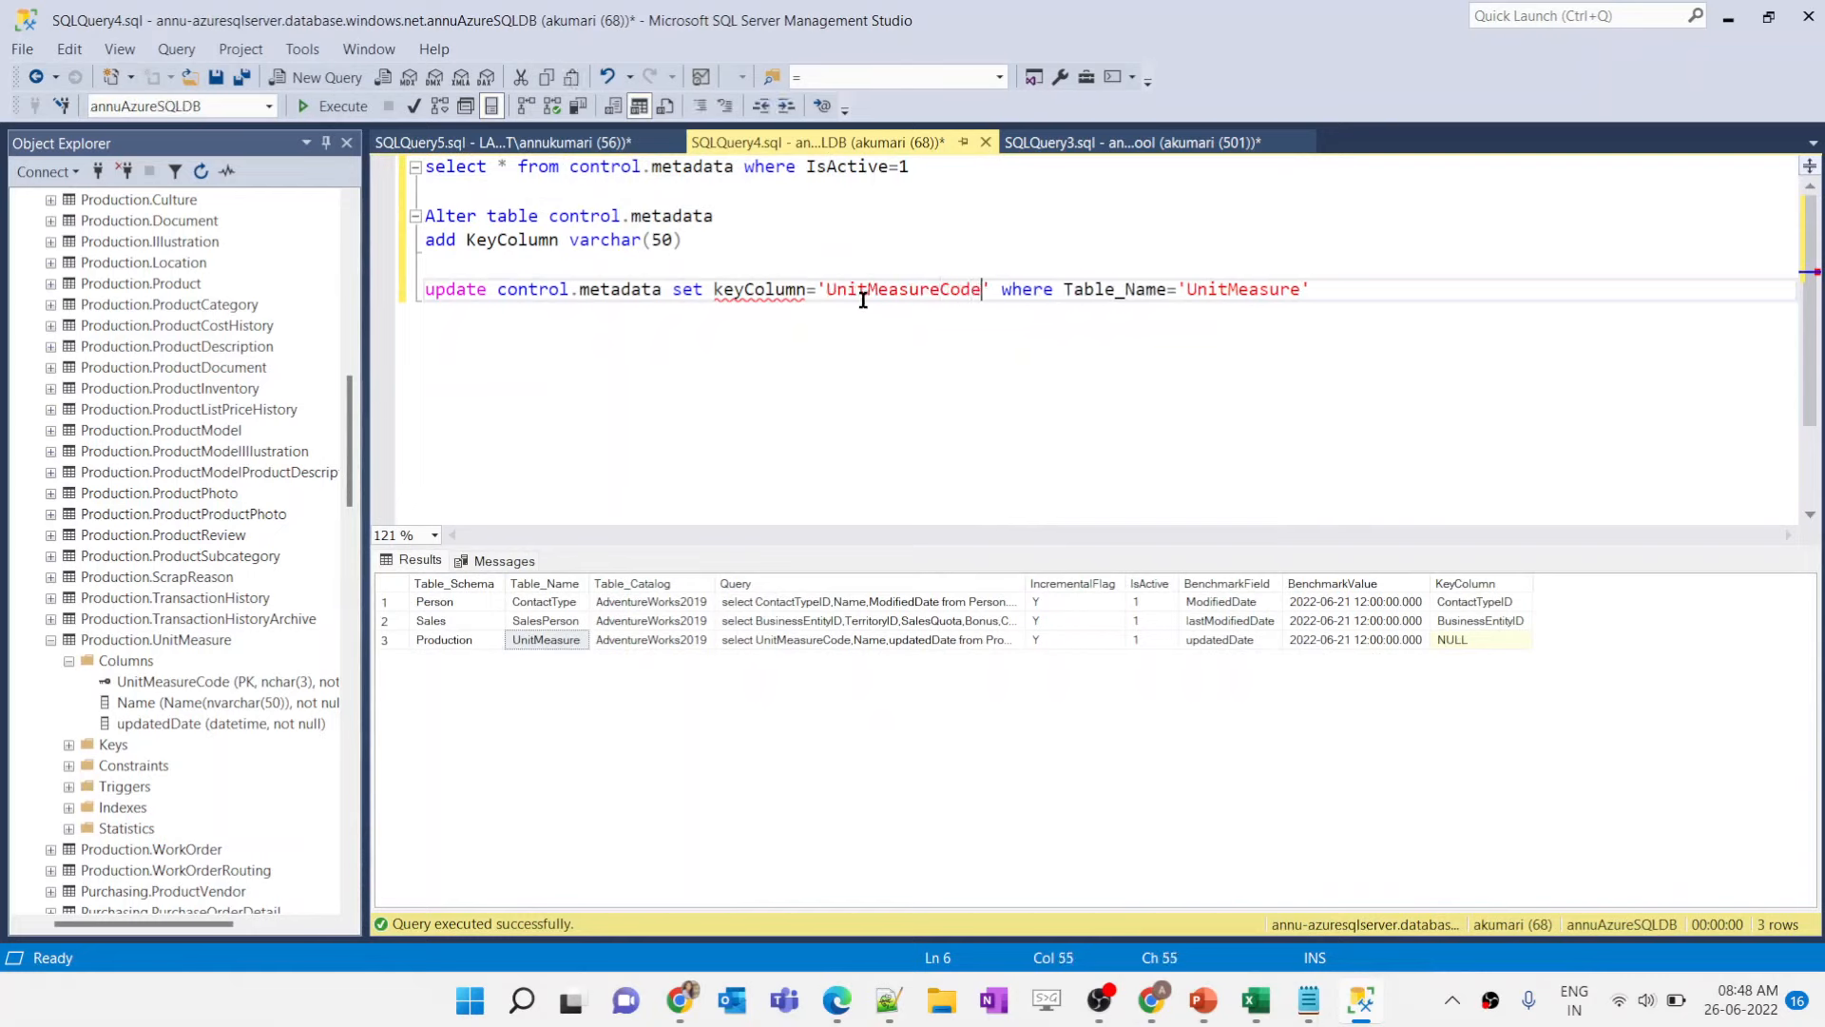
{"action": "triple_click", "coordinate": [863, 295]}
{"action": "key", "text": "F5"}
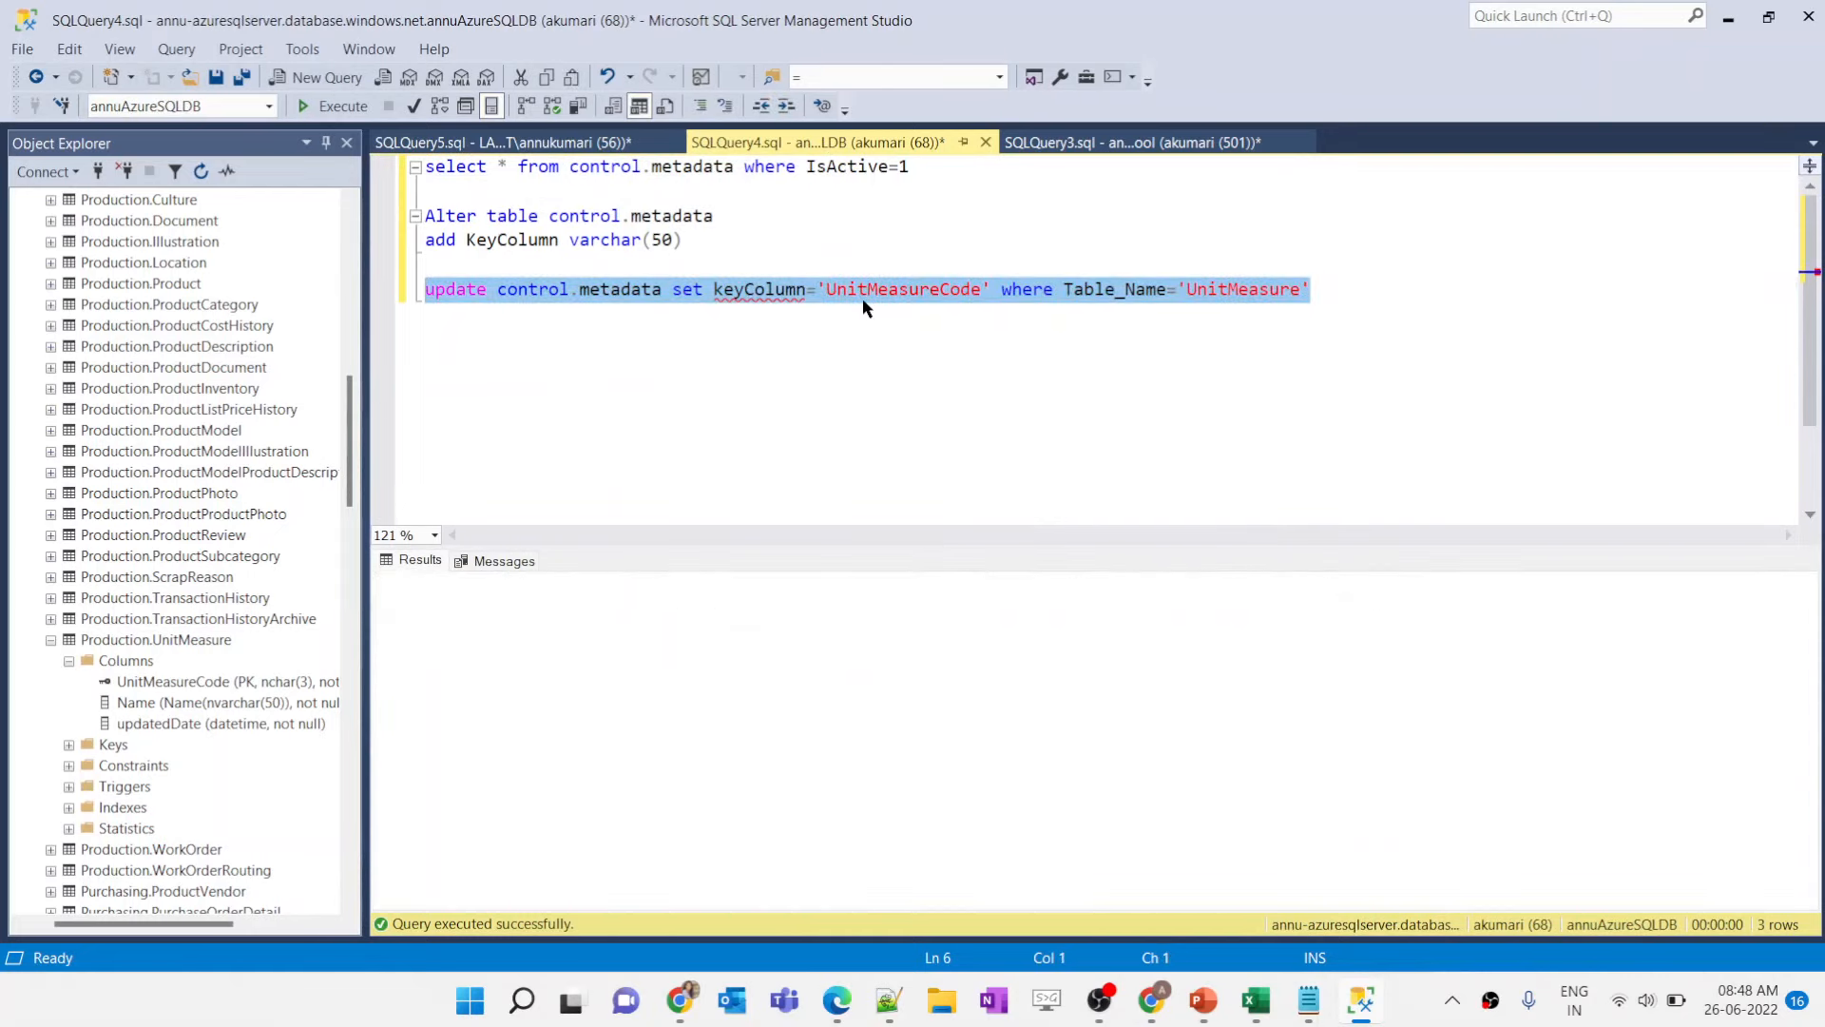
Step: Rerun the select query on control.metadata and review the KeyColumn values of all three active tables
{"action": "left_click", "coordinate": [488, 171]}
{"action": "triple_click", "coordinate": [488, 171]}
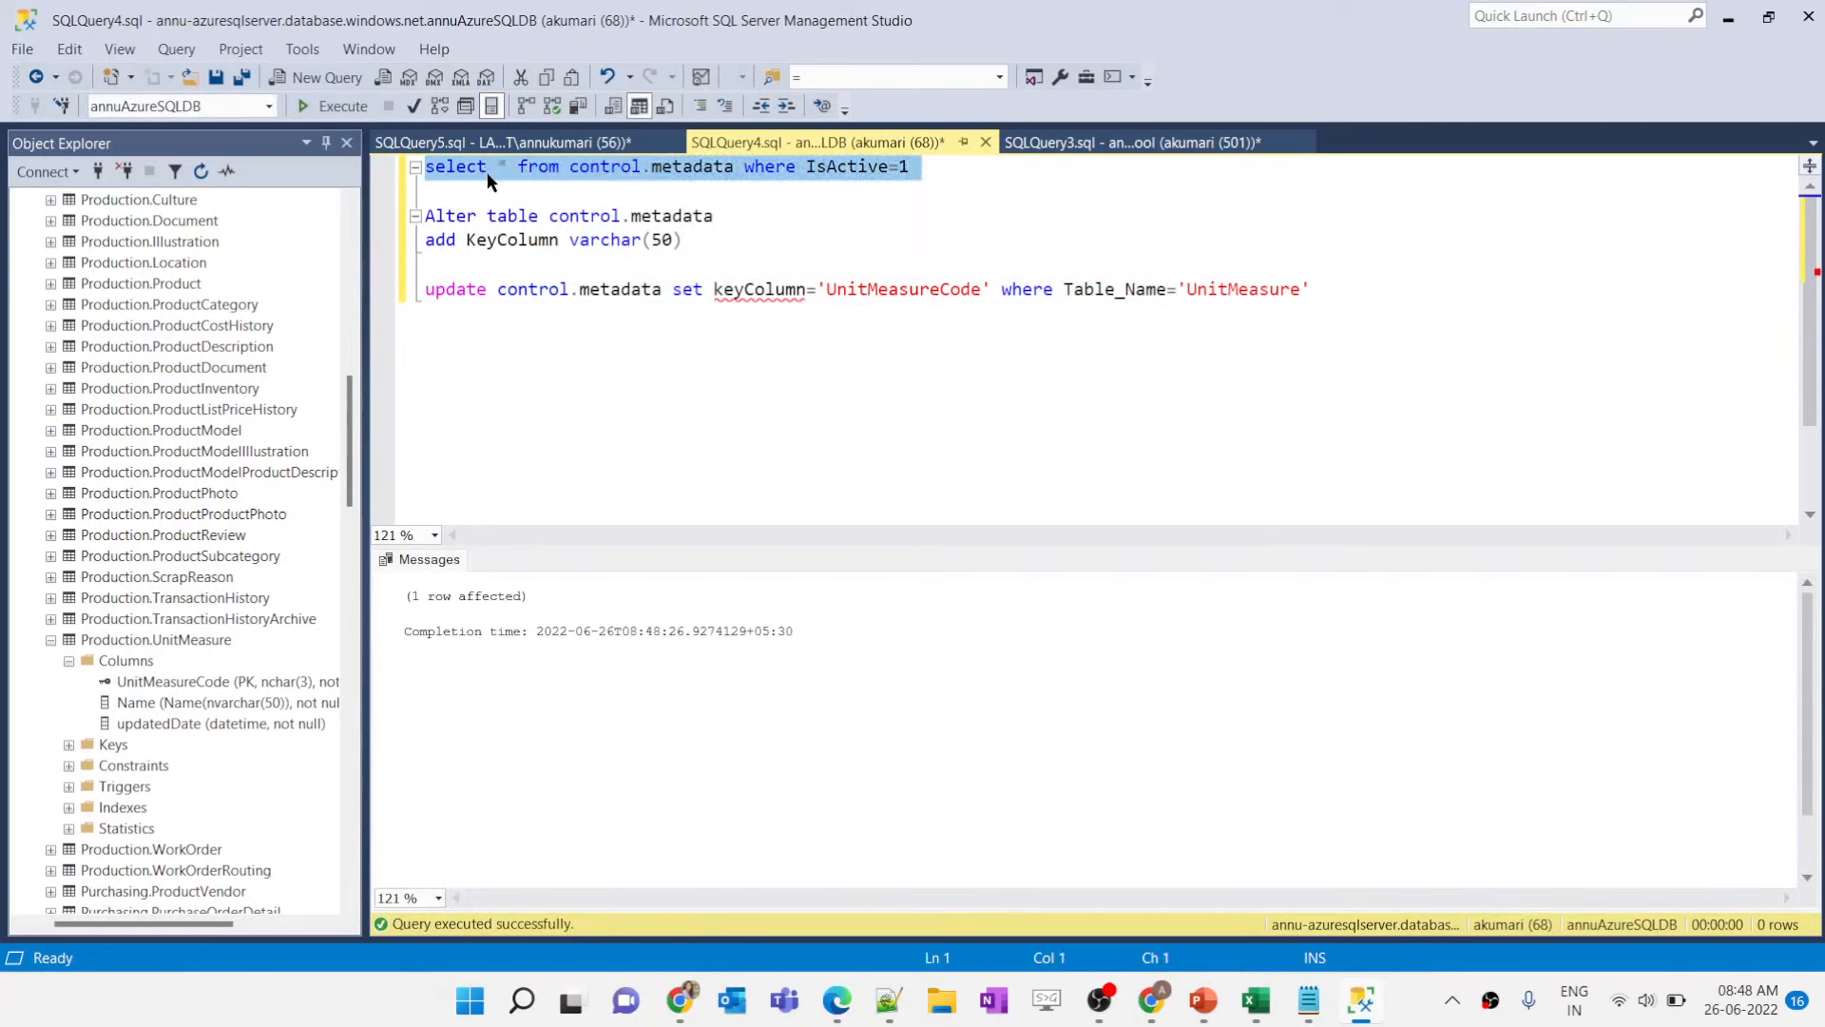
{"action": "key", "text": "F5"}
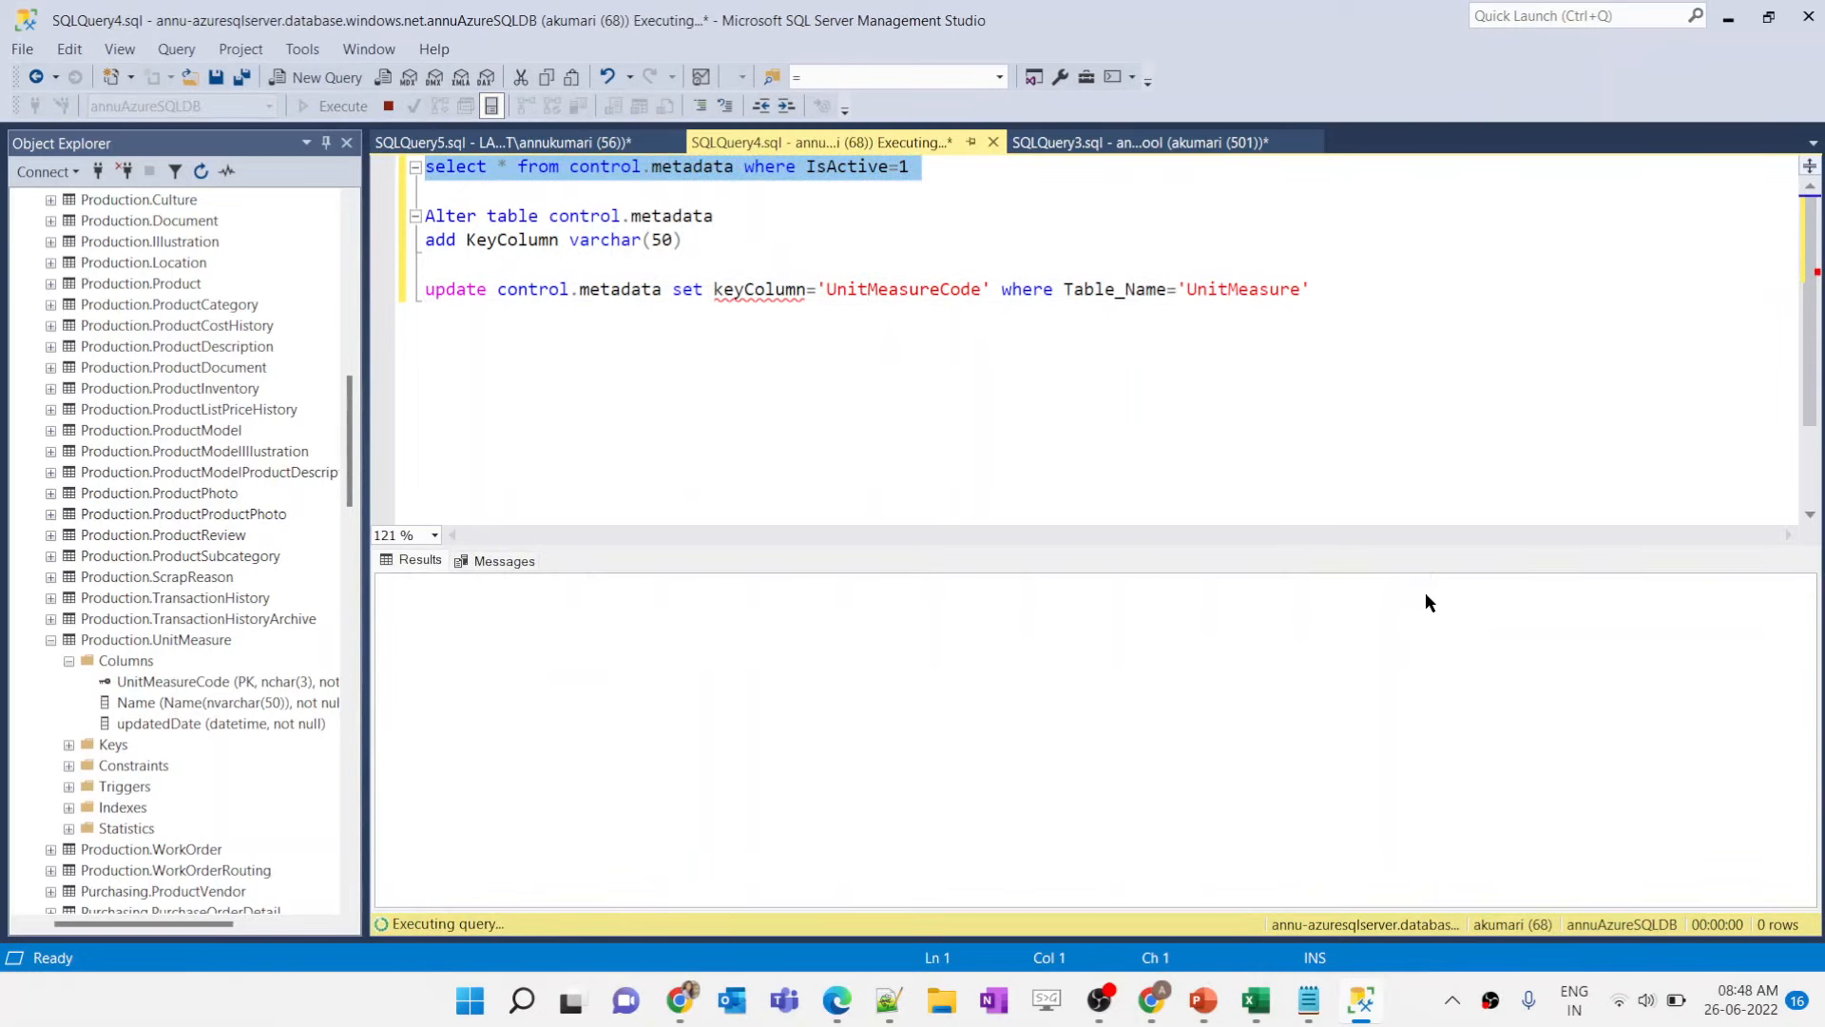
{"action": "left_click", "coordinate": [1468, 582]}
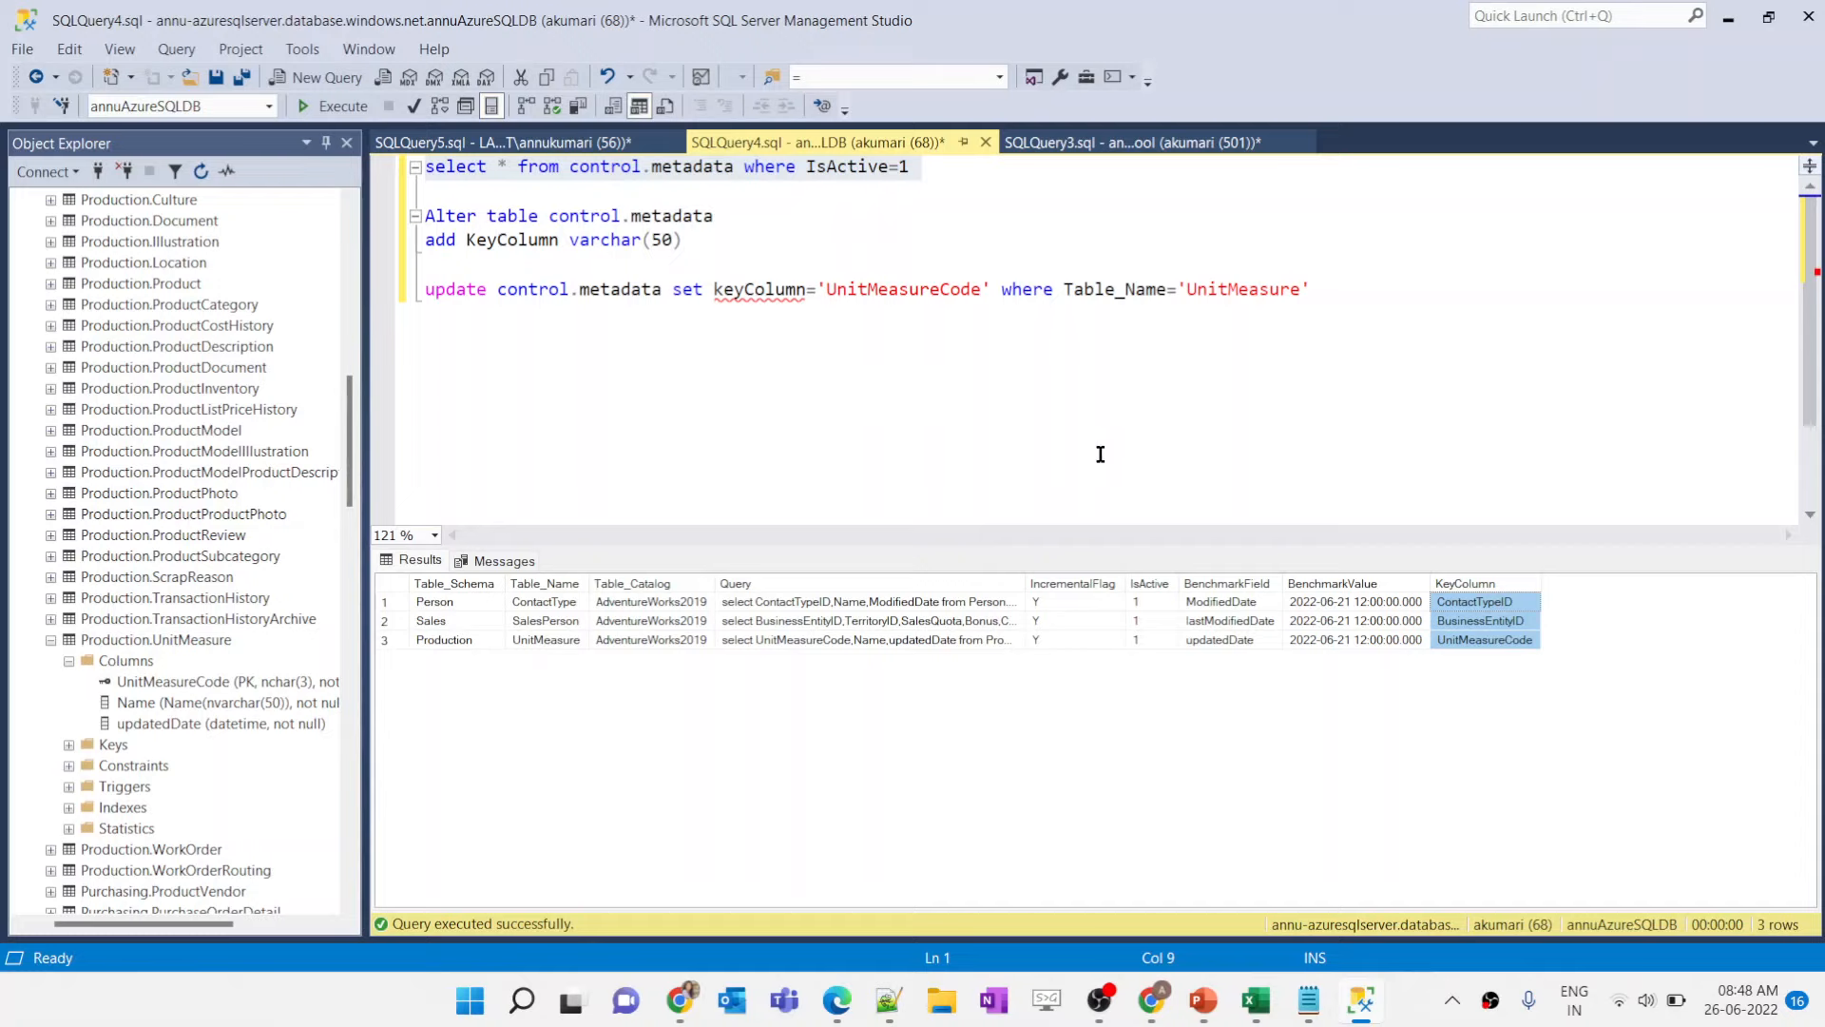
Step: Start a second update statement on control.metadata below the existing one, reusing its opening text
{"action": "left_click", "coordinate": [1349, 304]}
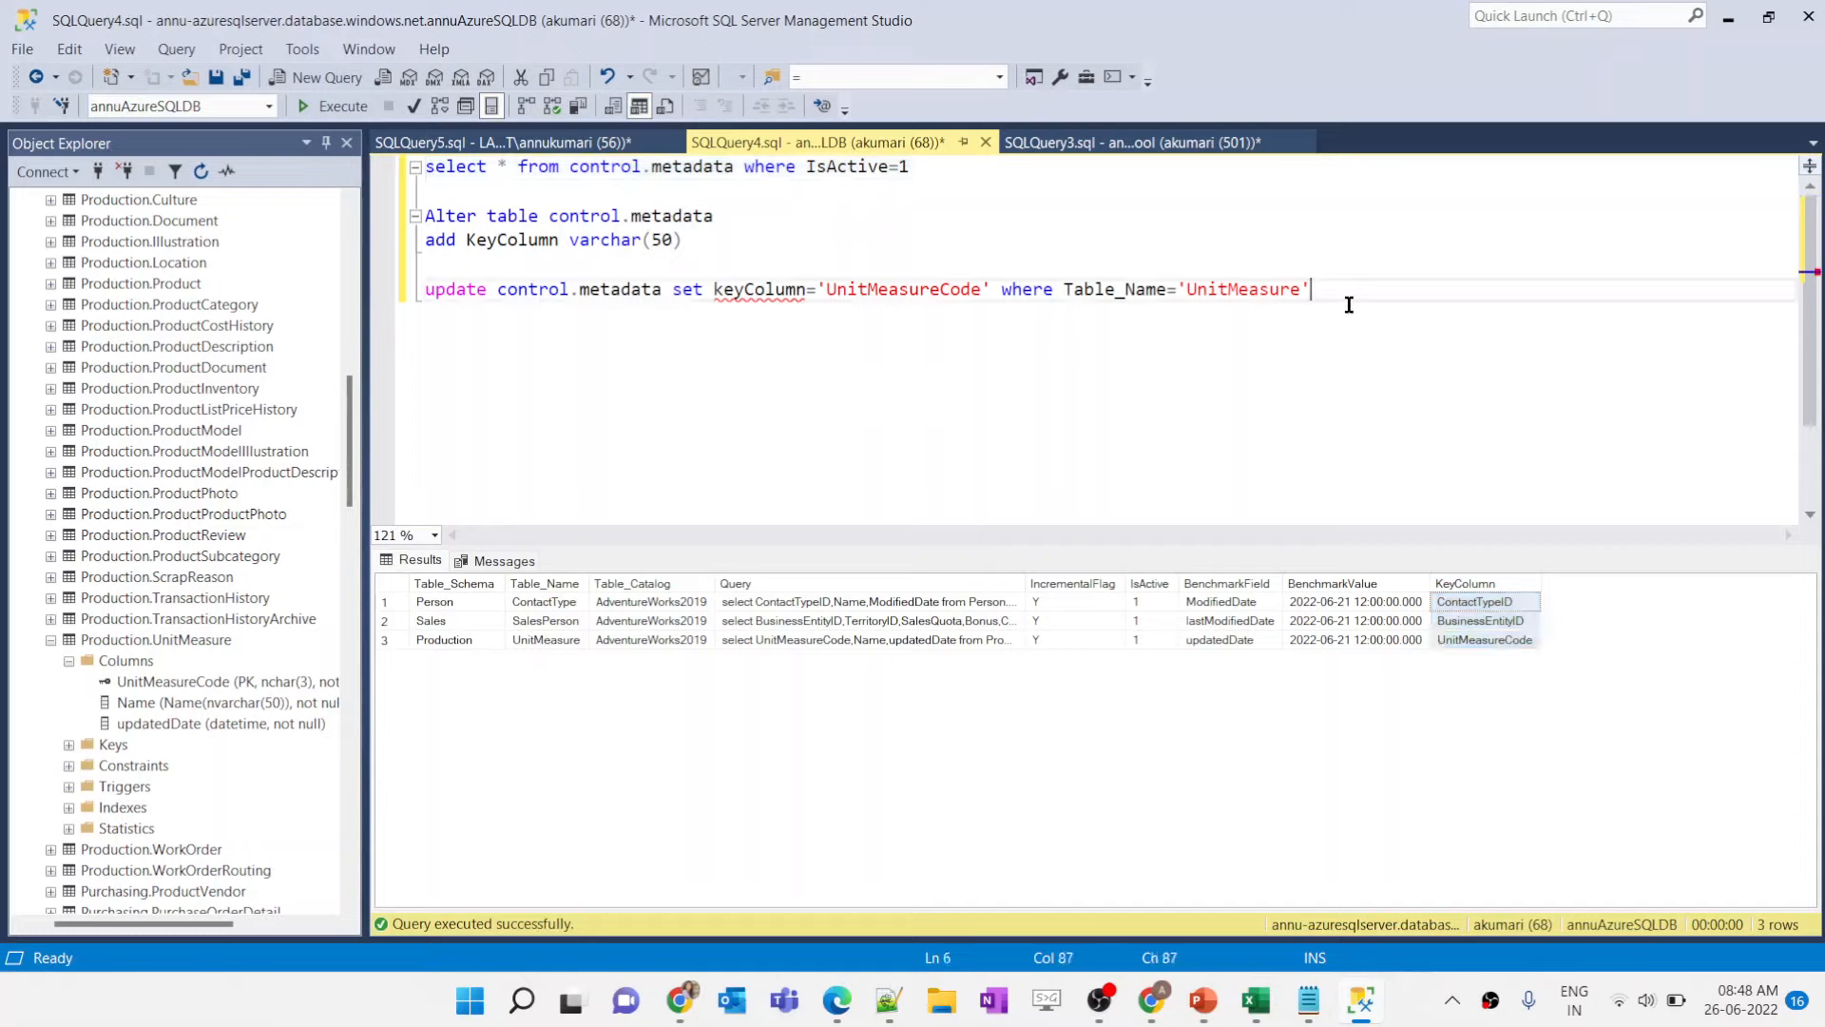
{"action": "key", "text": "Return"}
{"action": "key", "text": "Return"}
{"action": "type", "text": "upda"}
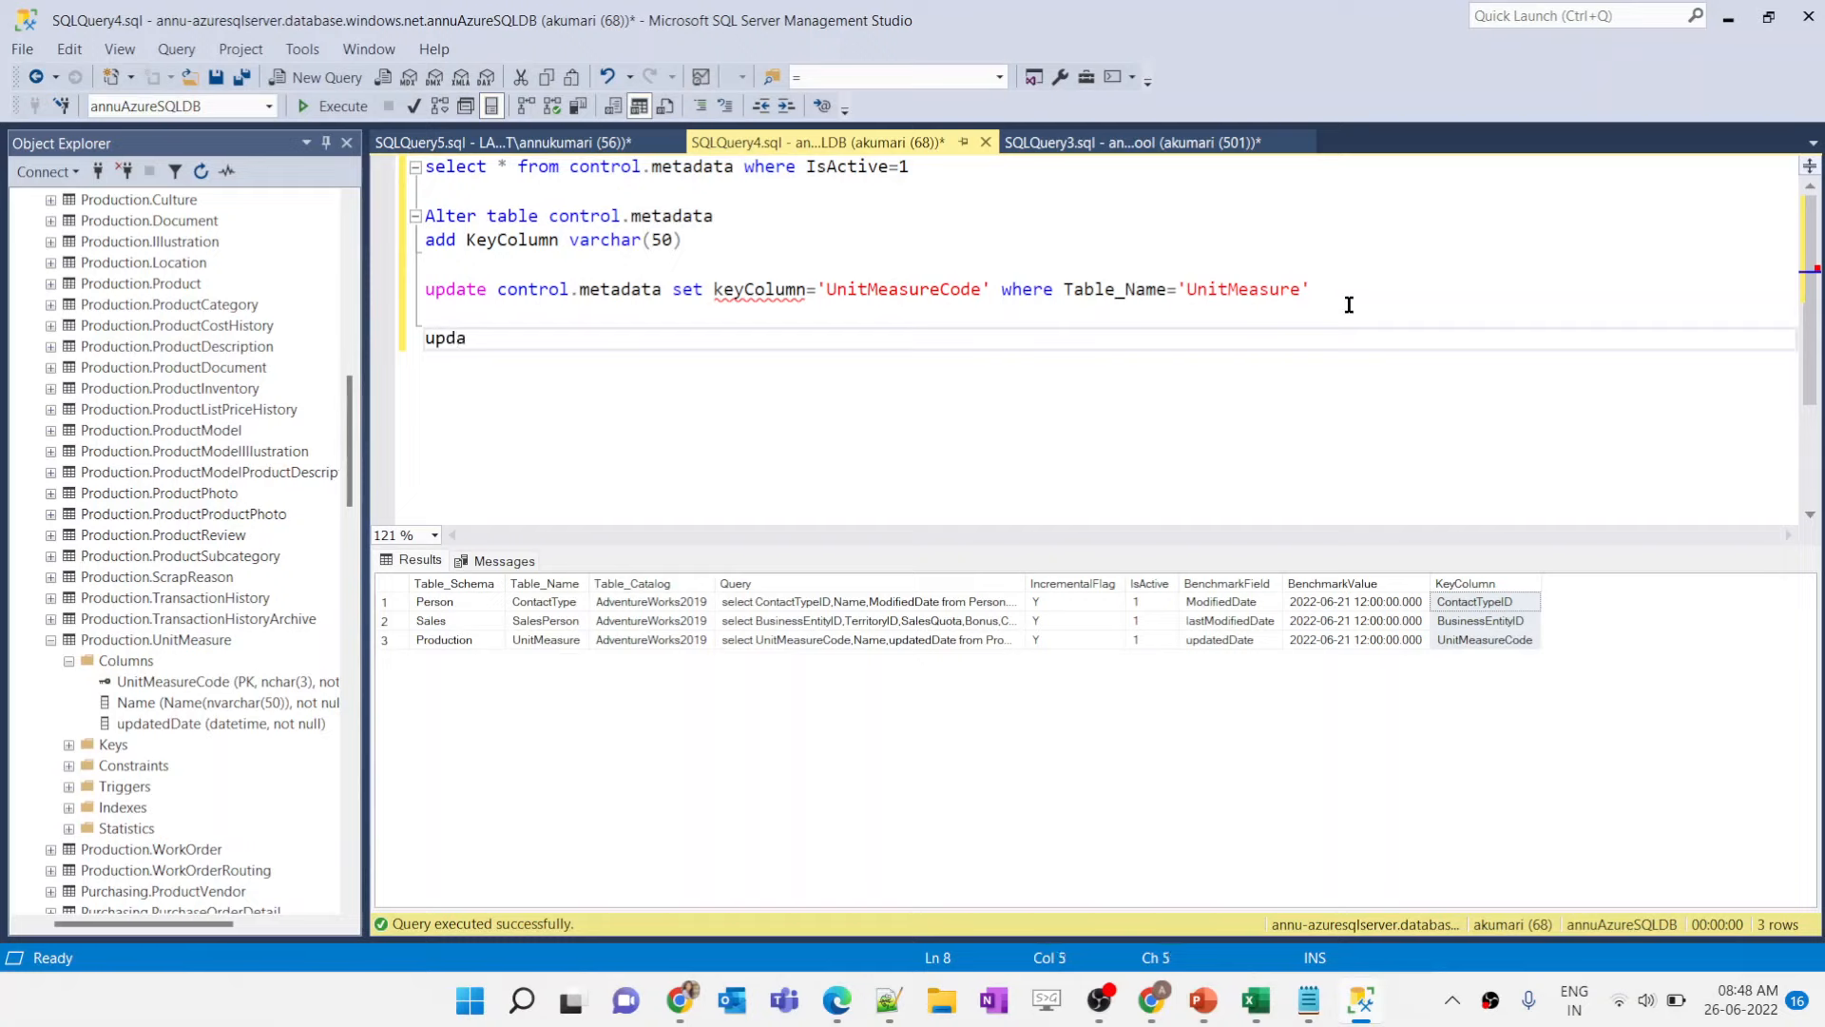
{"action": "left_click", "coordinate": [666, 294]}
{"action": "left_click_drag", "start_coordinate": [666, 294], "coordinate": [424, 265]}
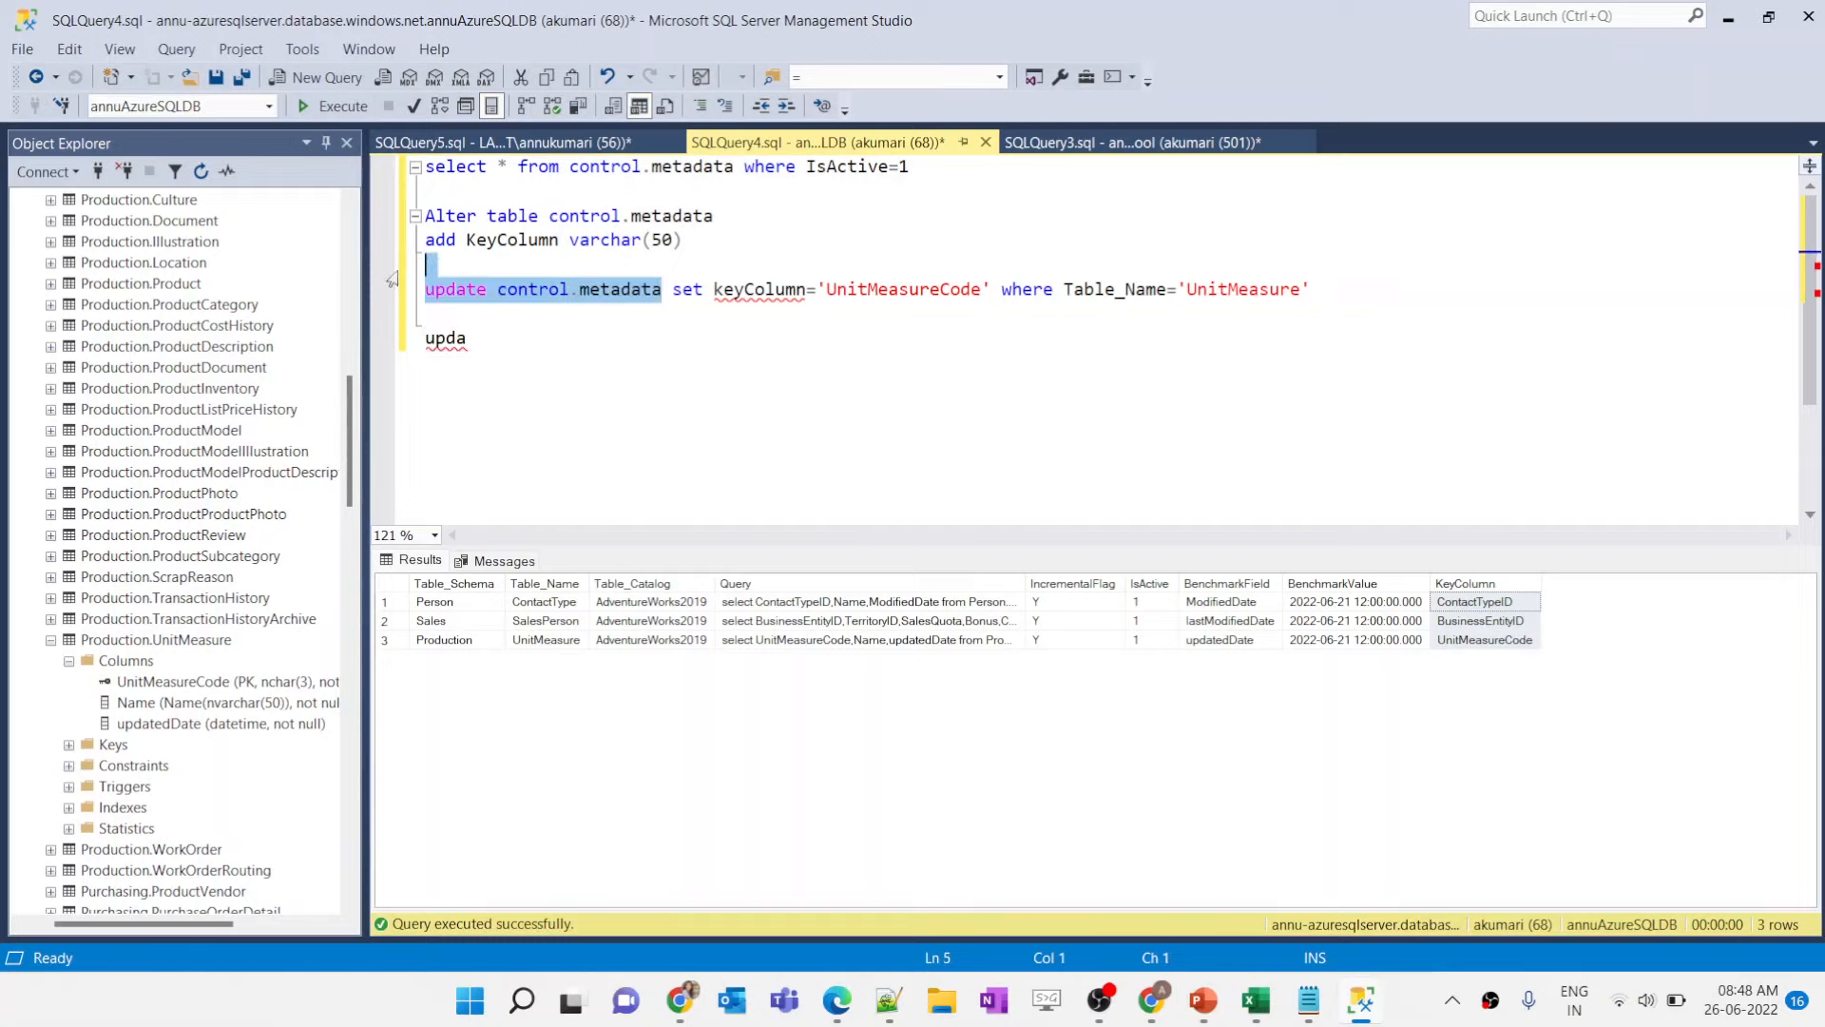
{"action": "key", "text": "ctrl+c"}
{"action": "left_click_drag", "start_coordinate": [528, 338], "coordinate": [418, 338]}
{"action": "key", "text": "ctrl+v"}
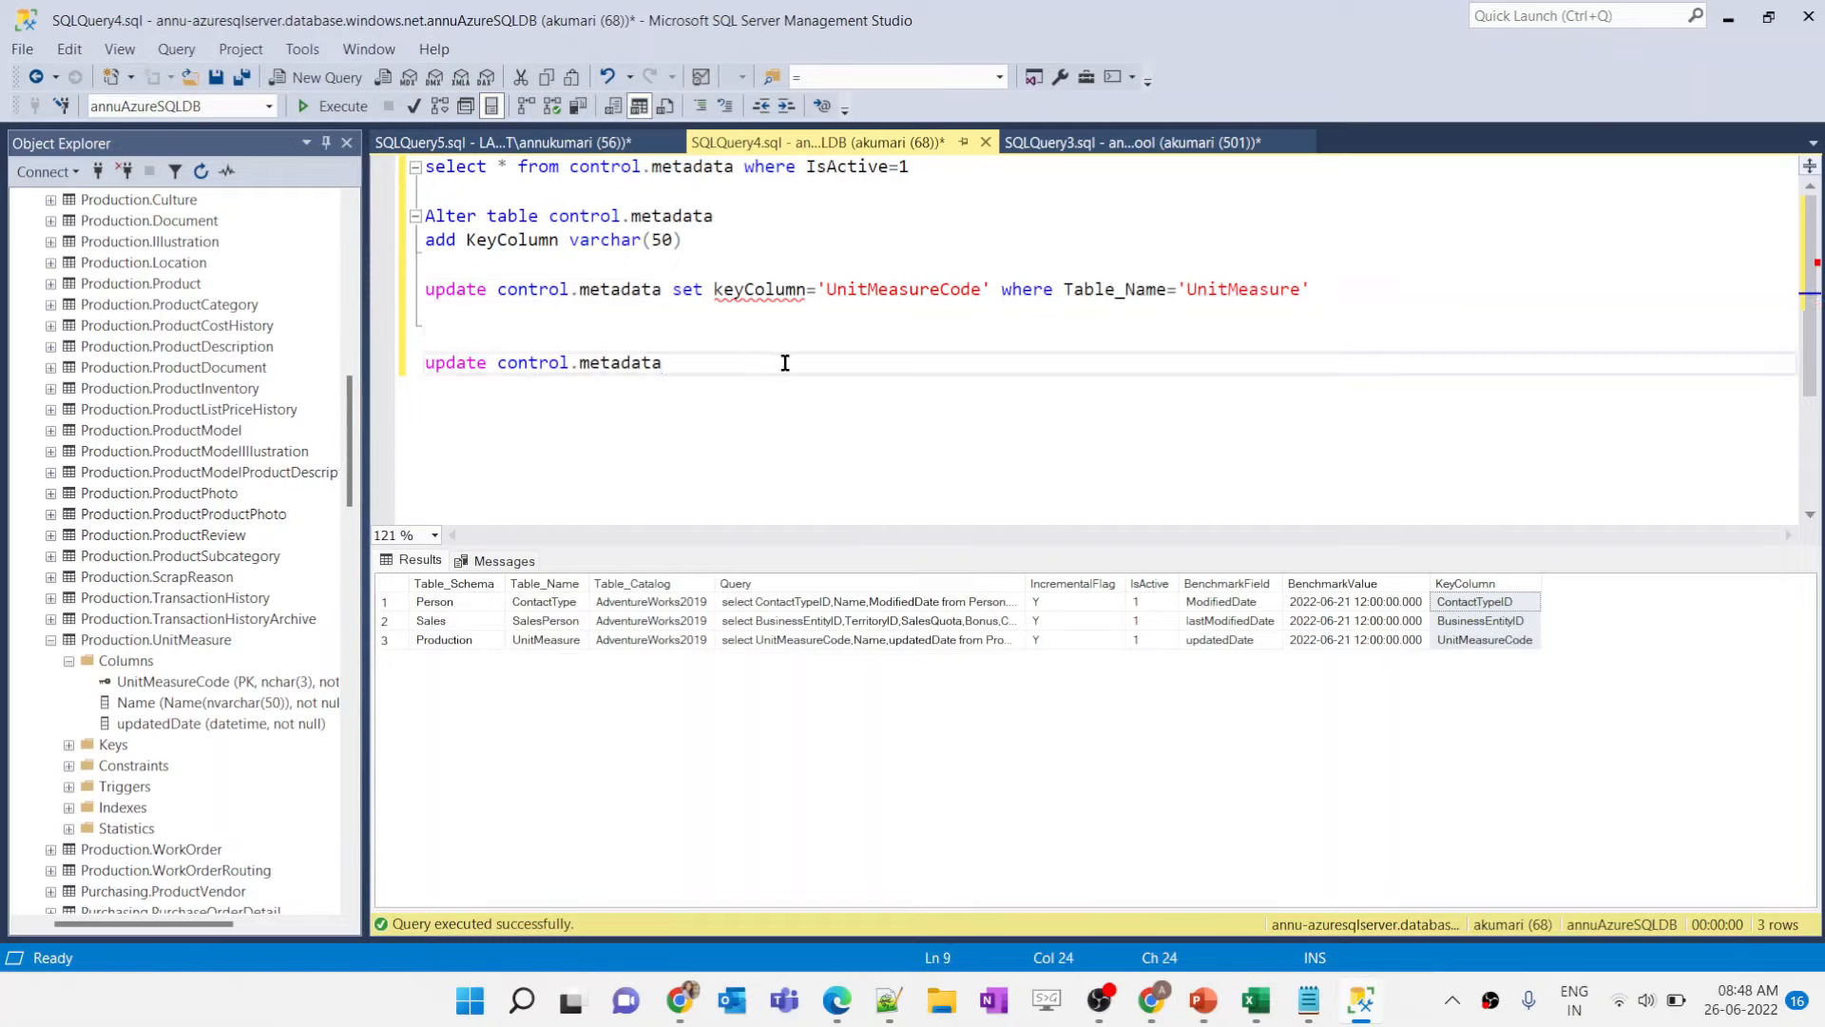
Step: Complete the new update statement with set IncrementalFlag='N' where IsActive=1 and select the whole line
{"action": "type", "text": "set IncrementalFlag"}
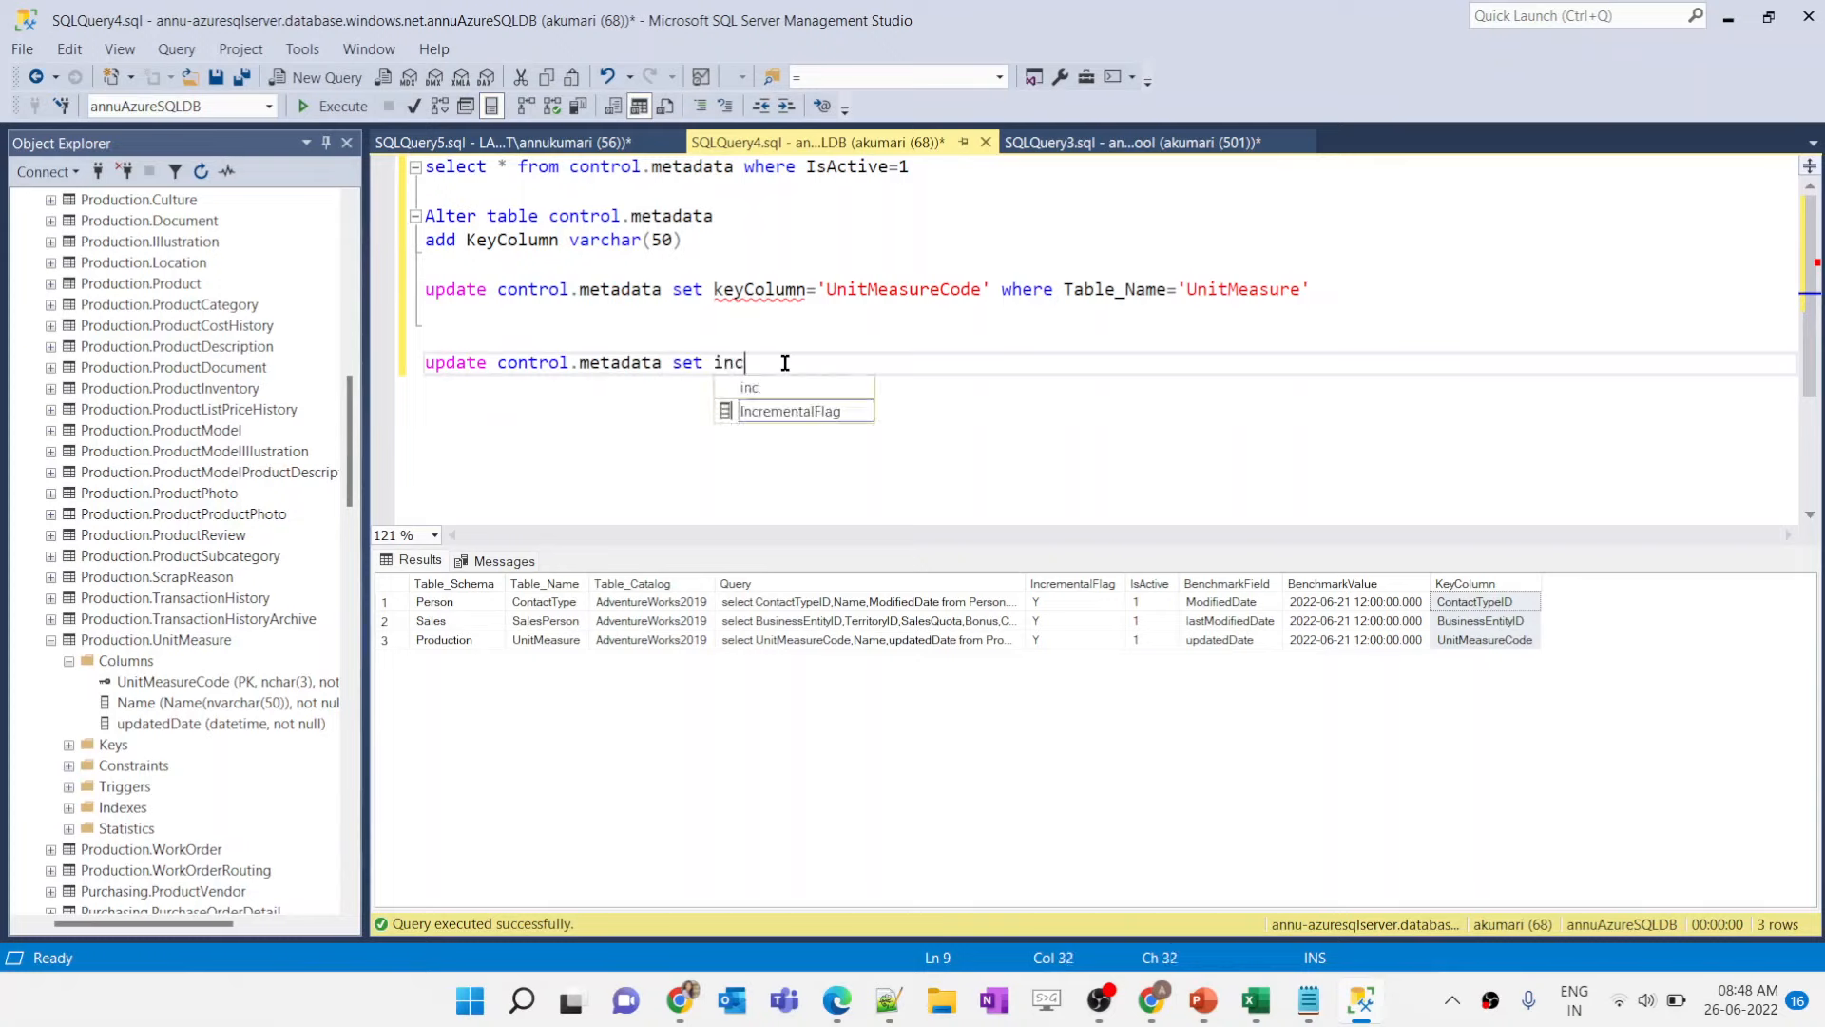
{"action": "type", "text": "='N'"}
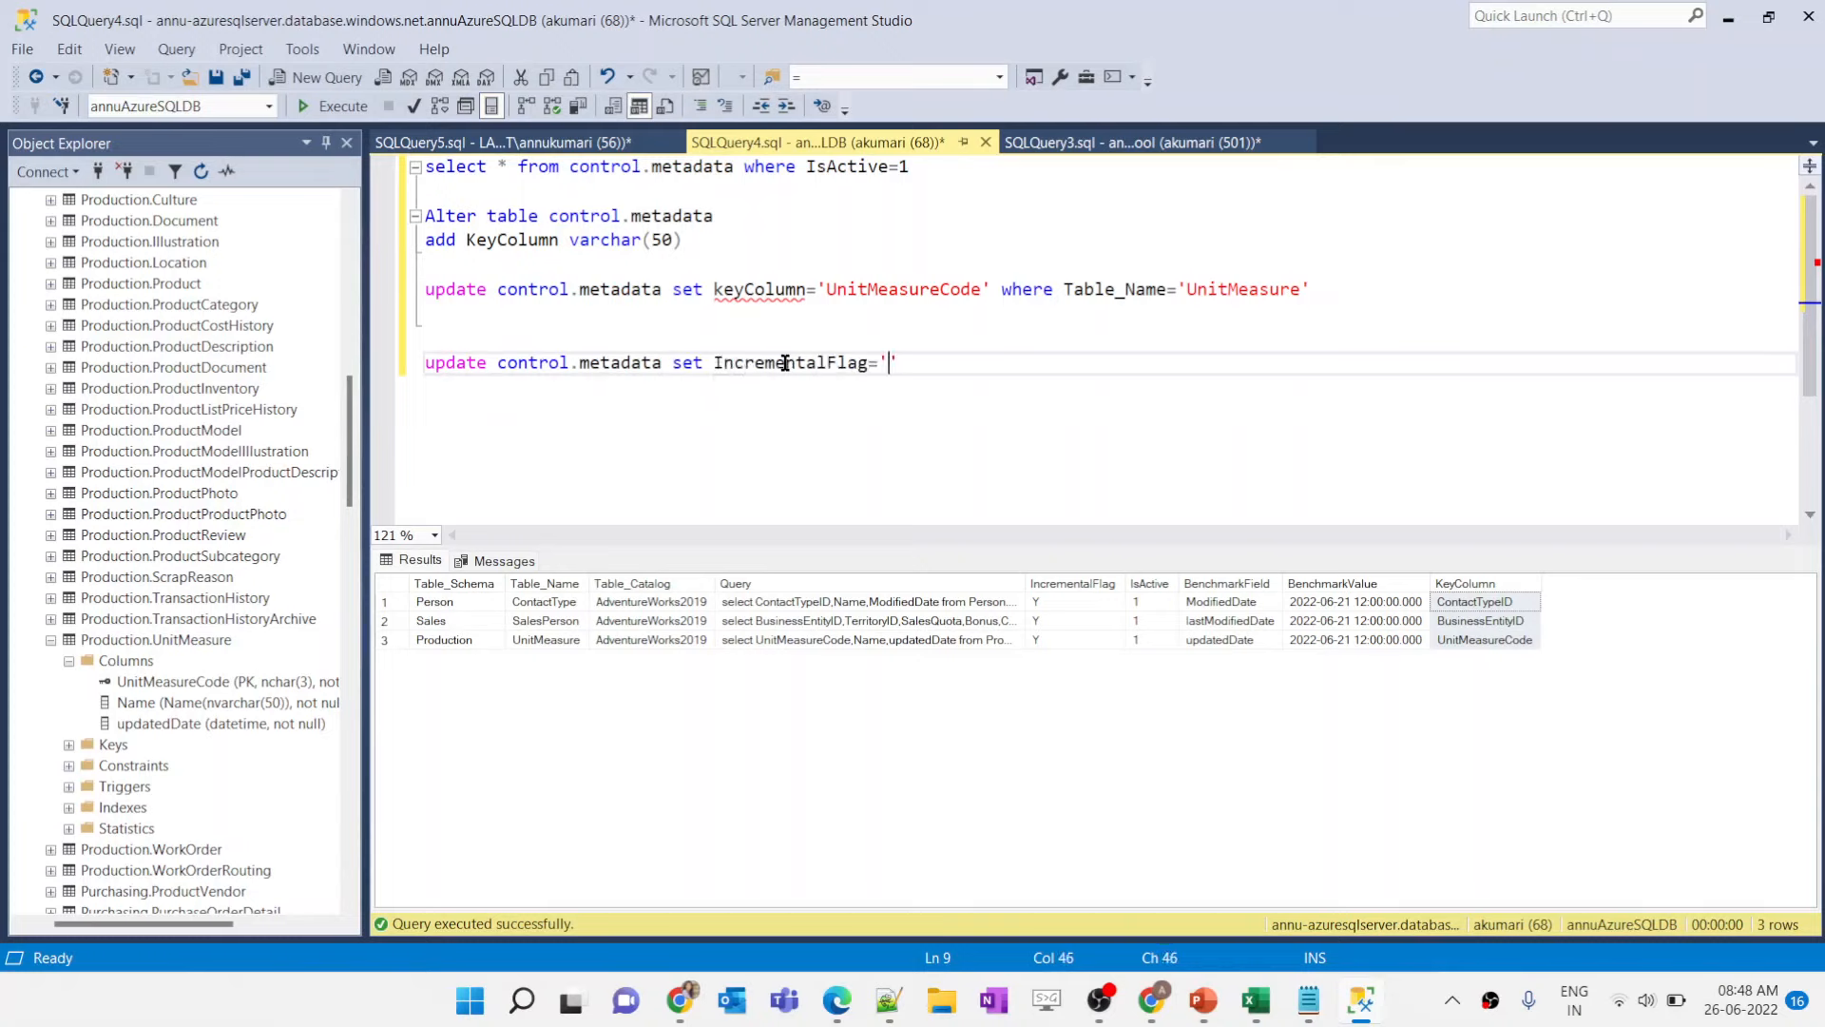
{"action": "type", "text": "ere IsActive="}
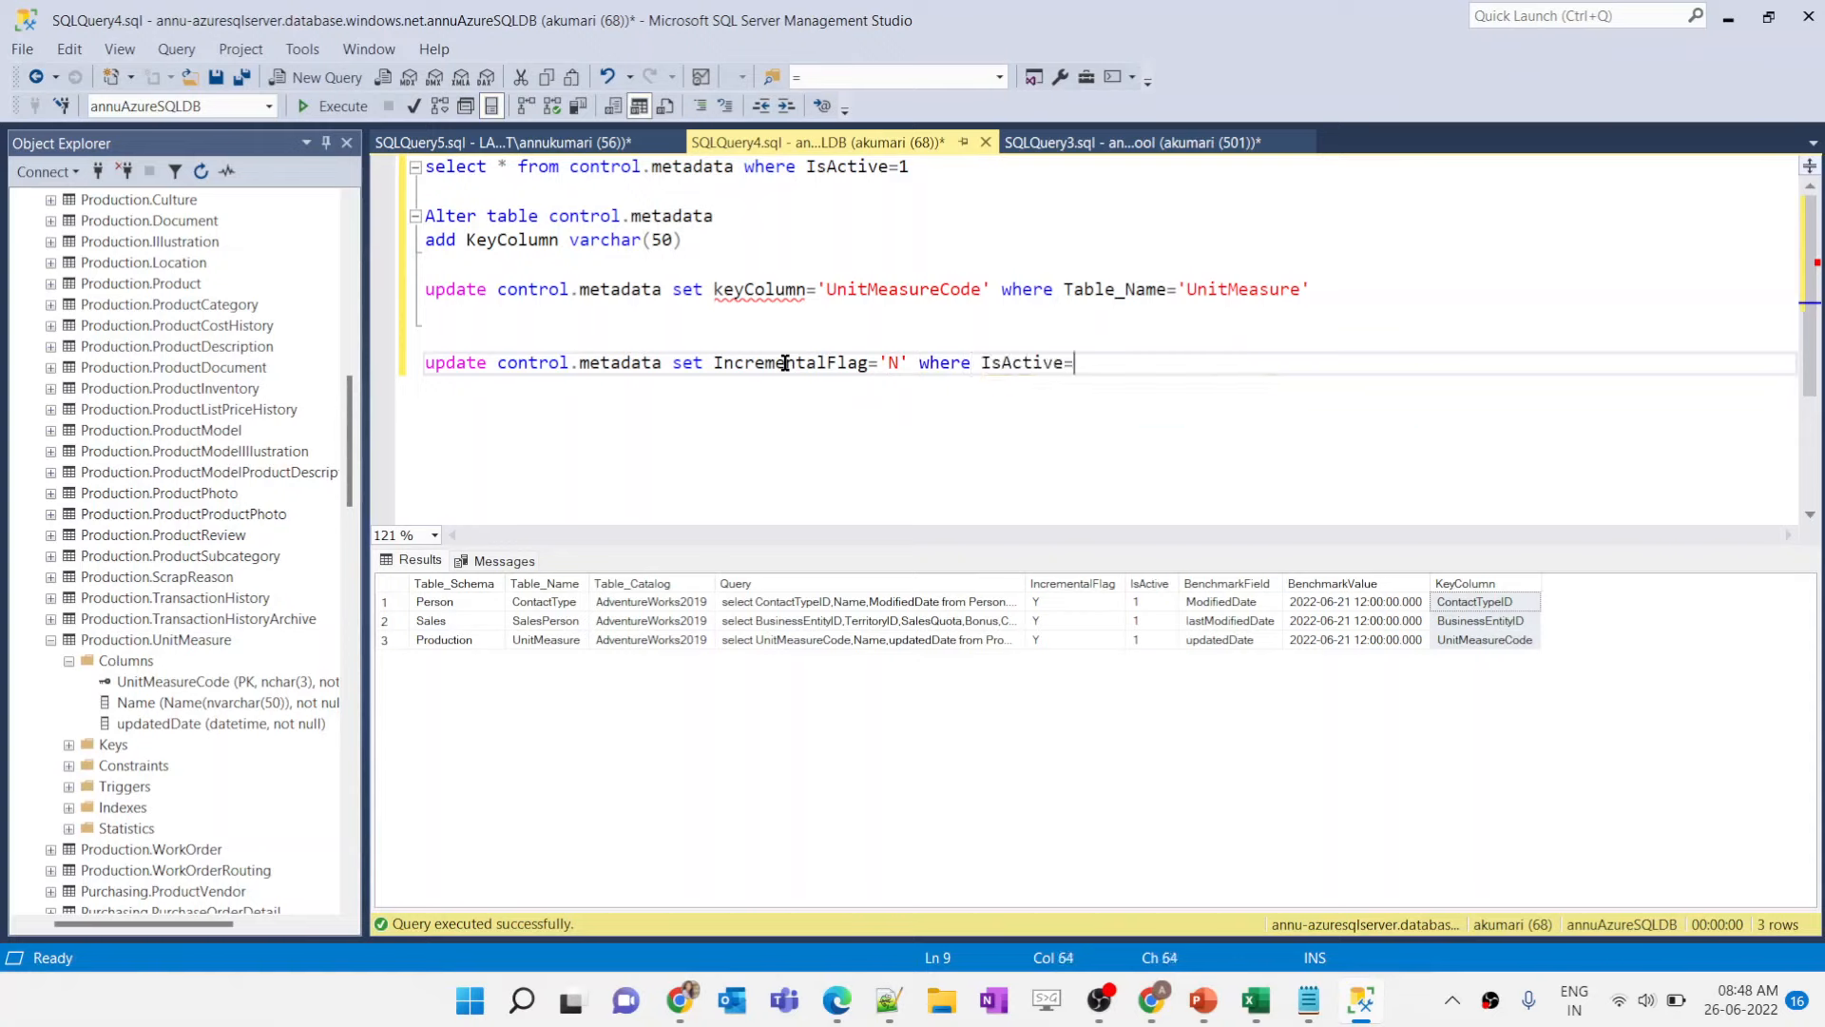
{"action": "type", "text": "1"}
{"action": "key", "text": "shift+Home"}
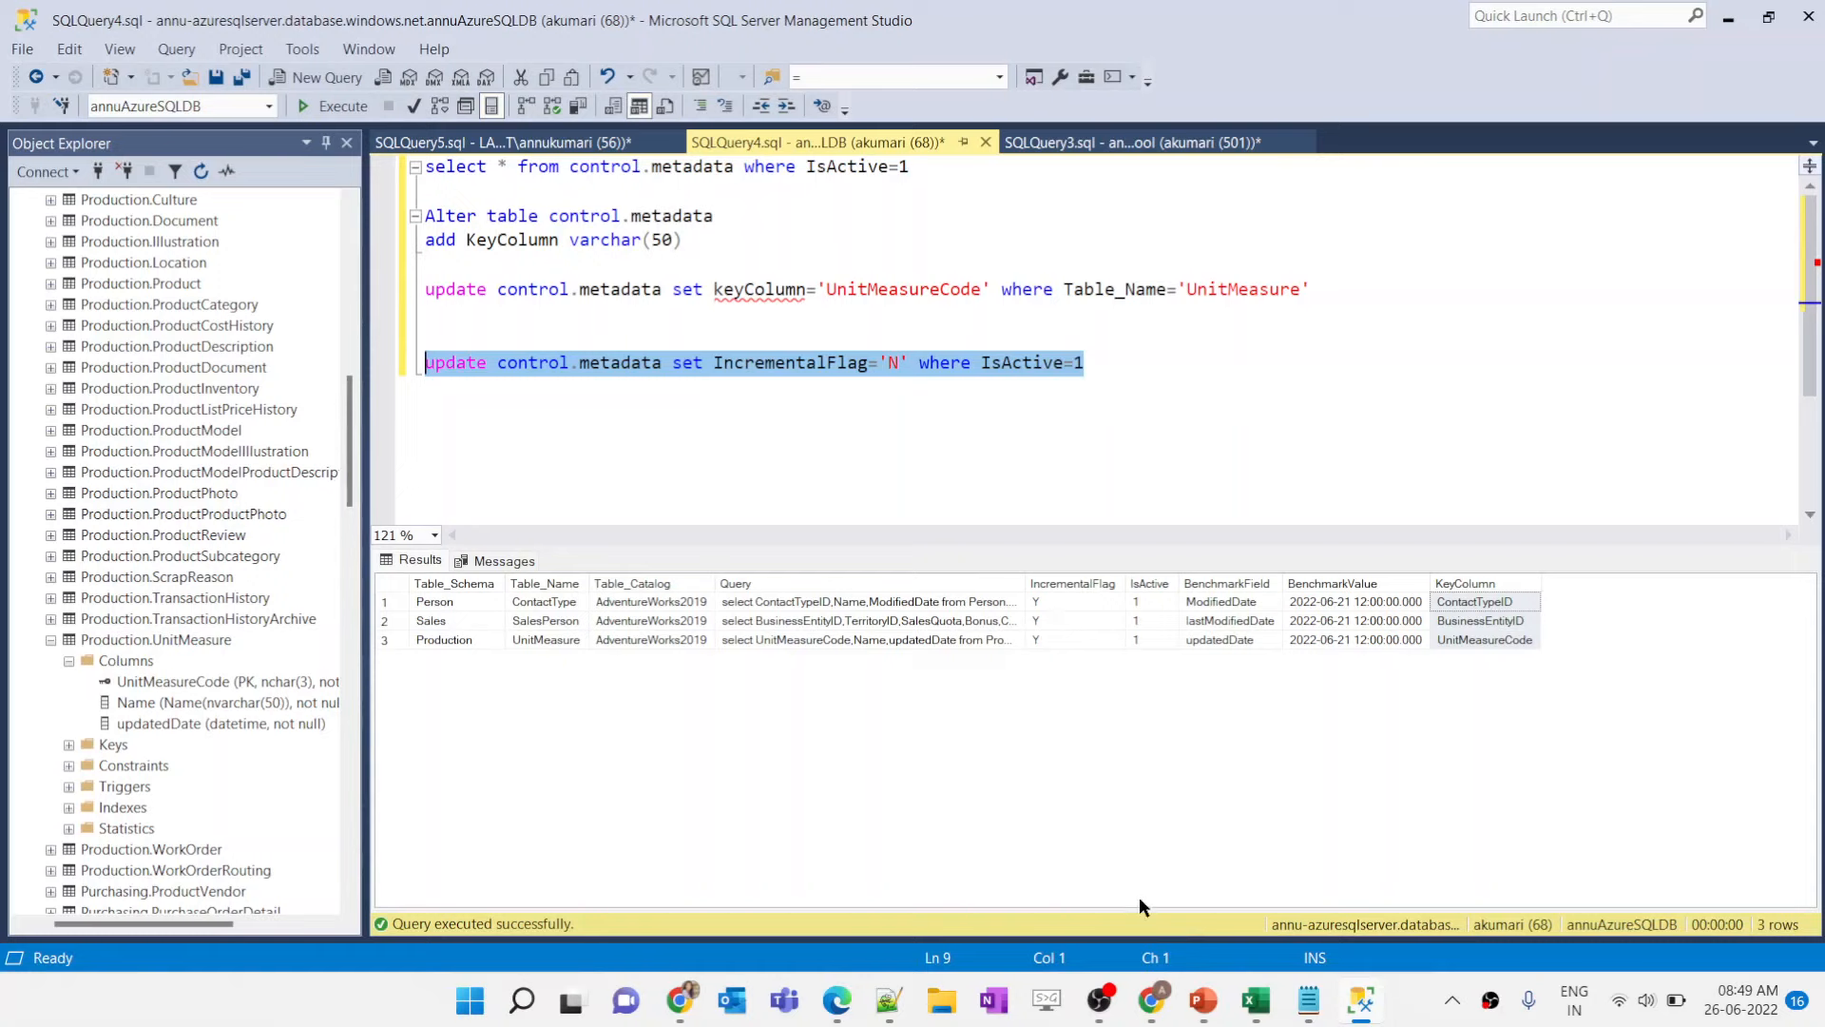
Step: Switch to Azure Synapse and open the query of the UpdateBenchmarkValue lookup in If Condition2's True activities
{"action": "mouse_move", "coordinate": [1141, 1010]}
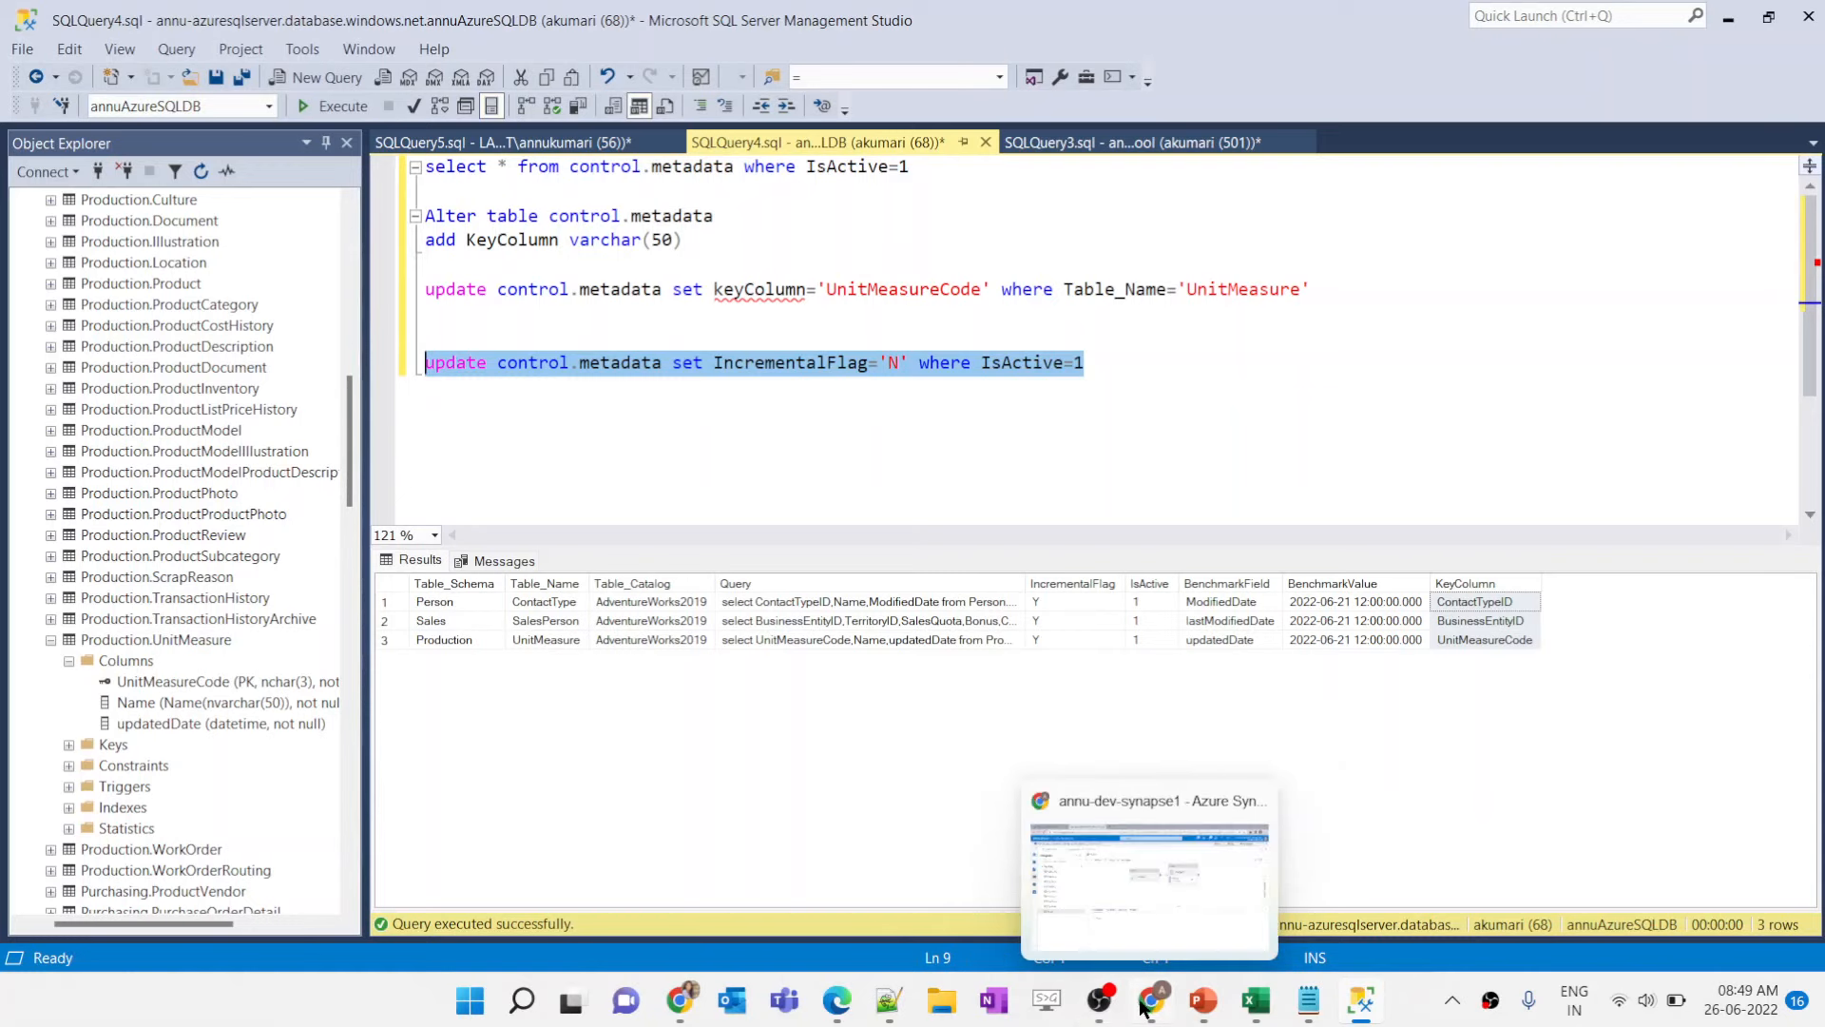
{"action": "left_click", "coordinate": [1150, 1008]}
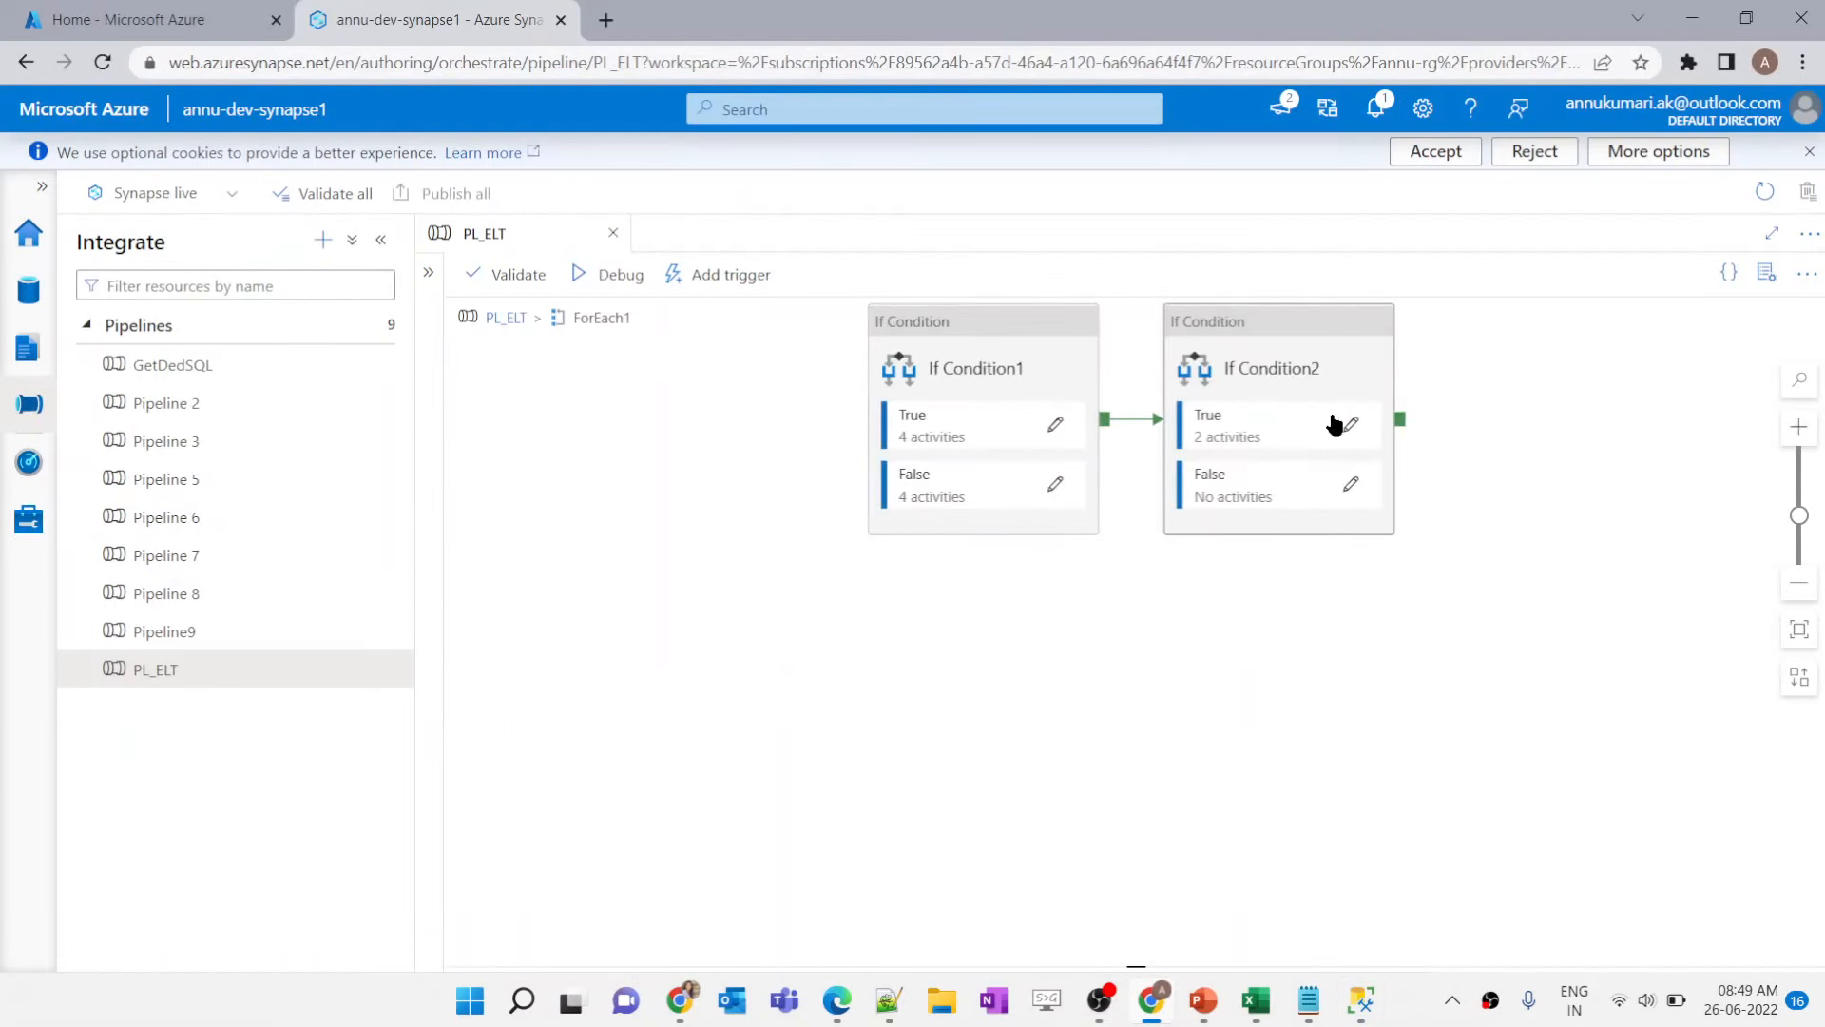
{"action": "left_click", "coordinate": [1349, 424]}
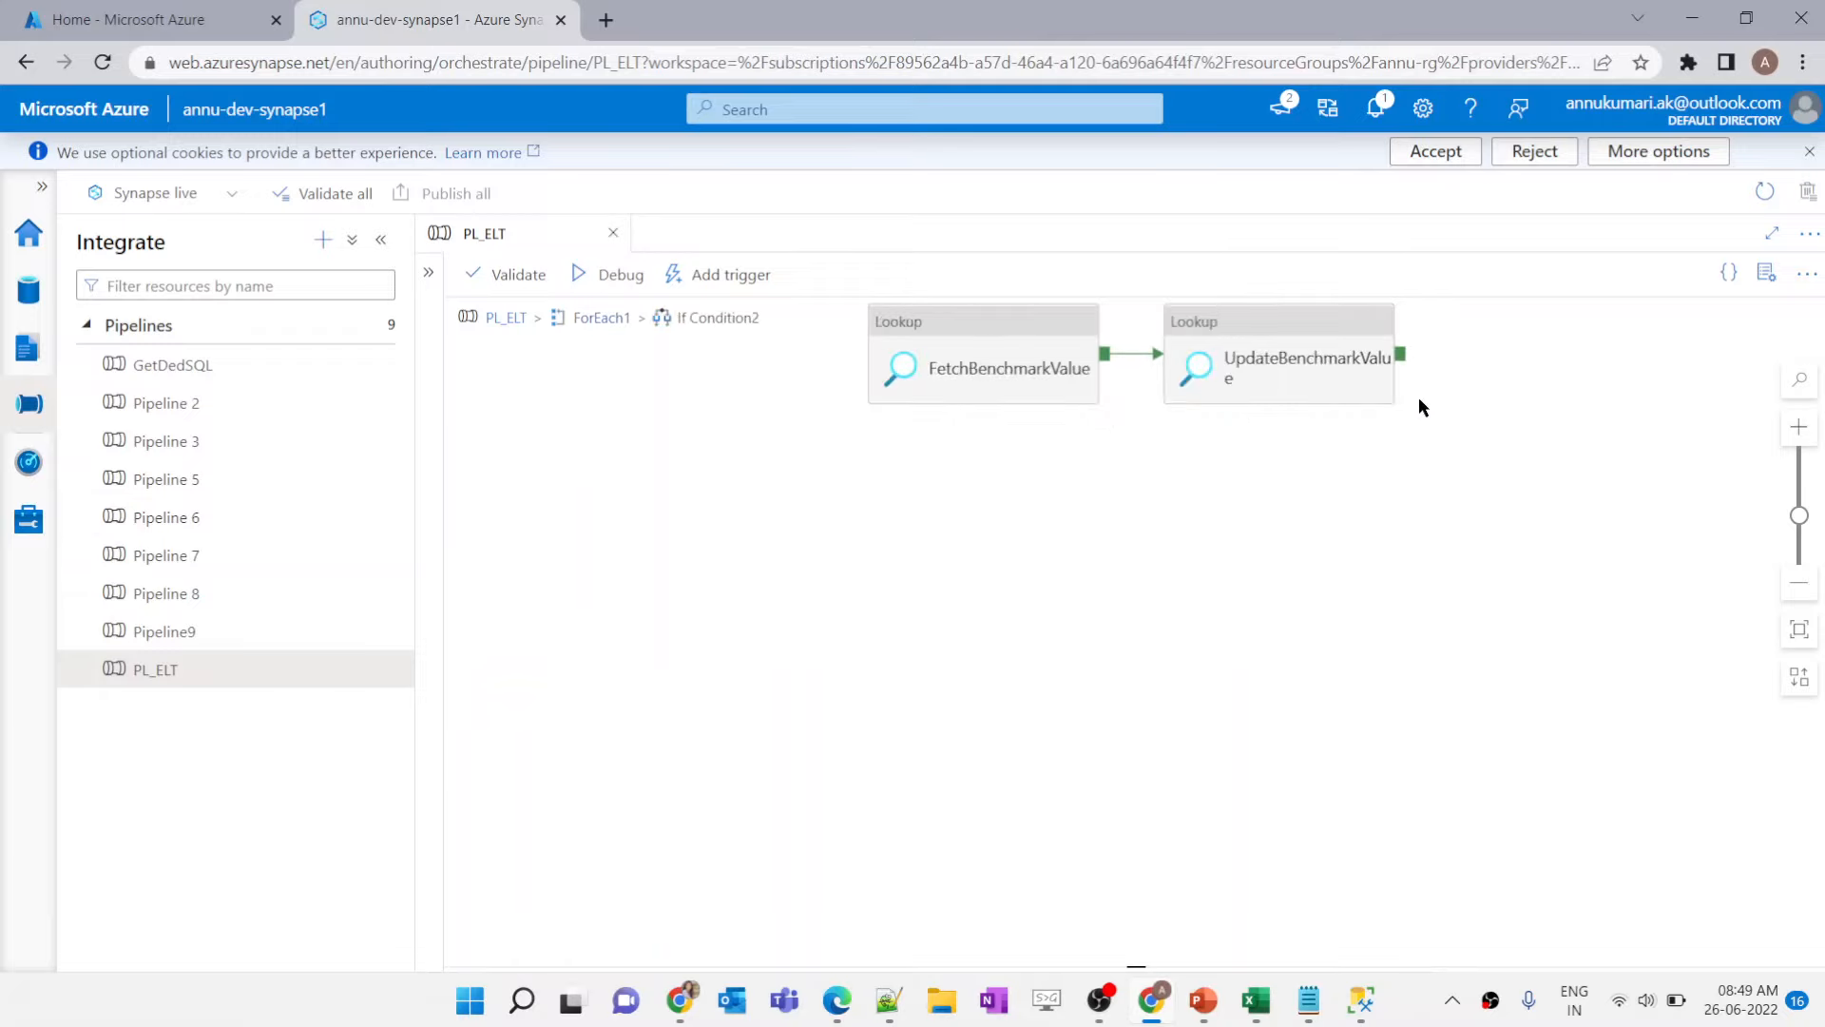
{"action": "left_click", "coordinate": [1294, 373]}
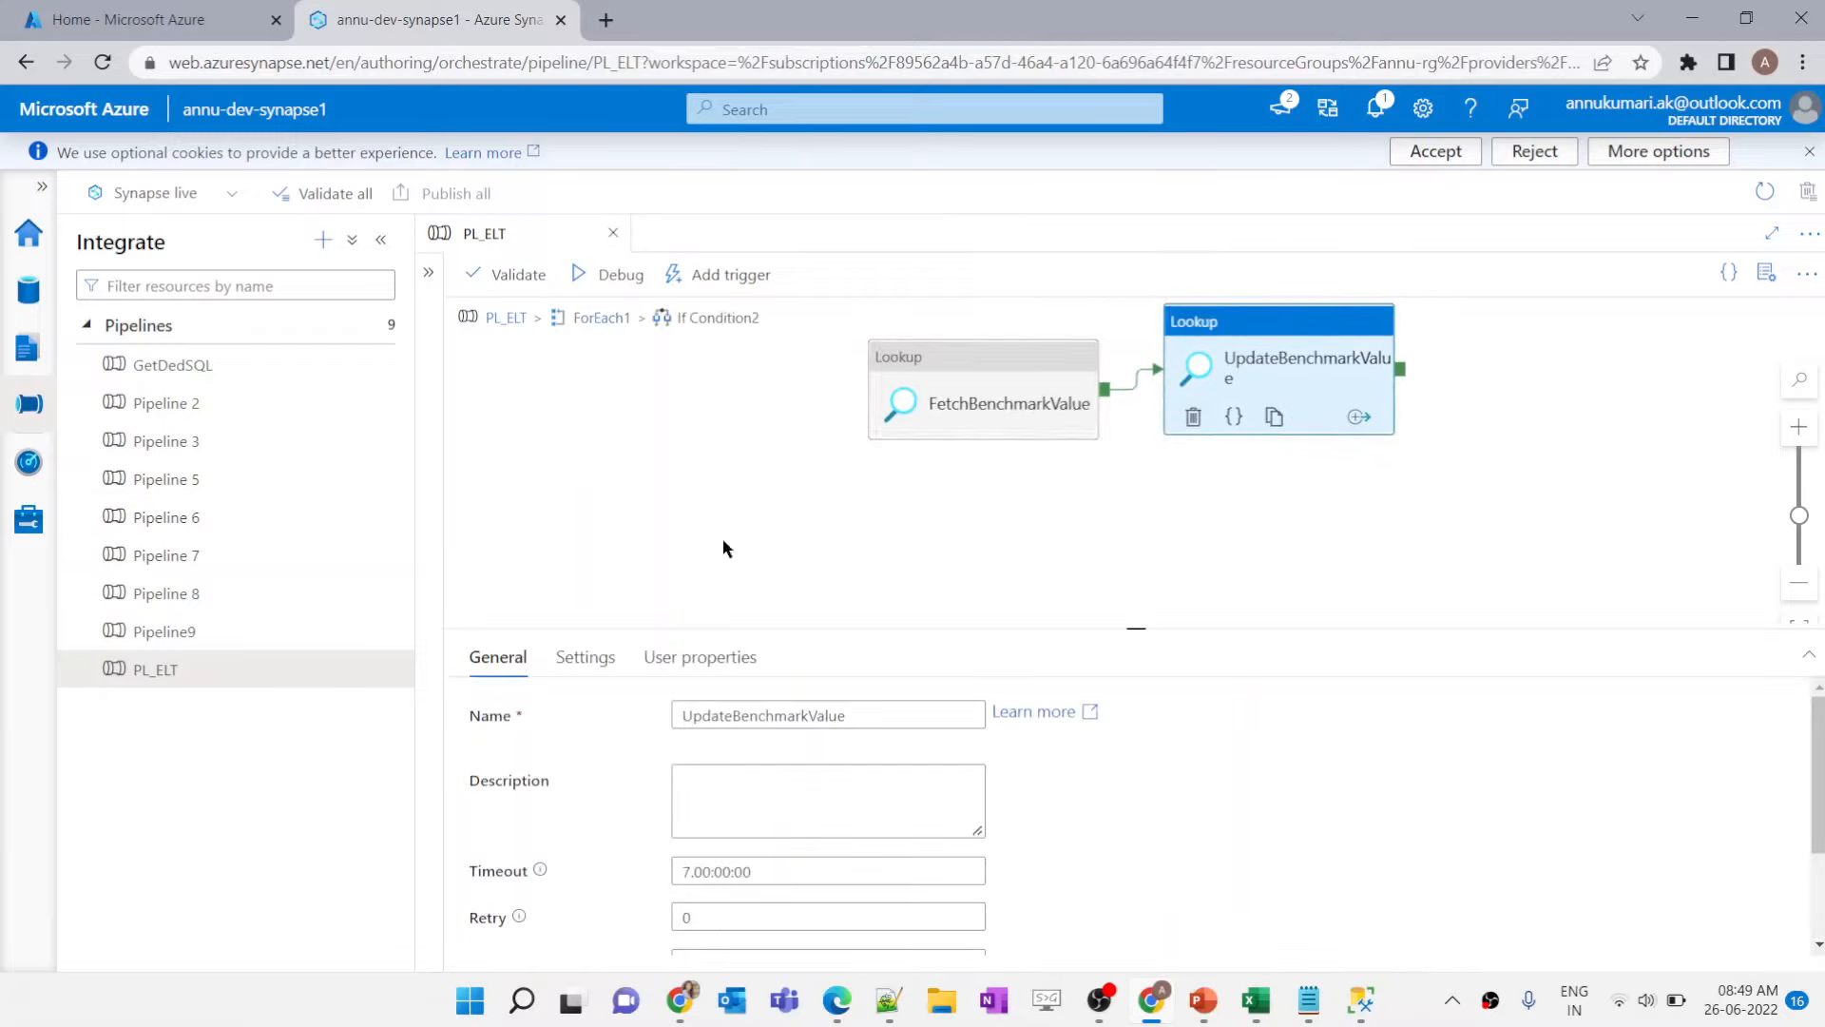
{"action": "left_click", "coordinate": [582, 658]}
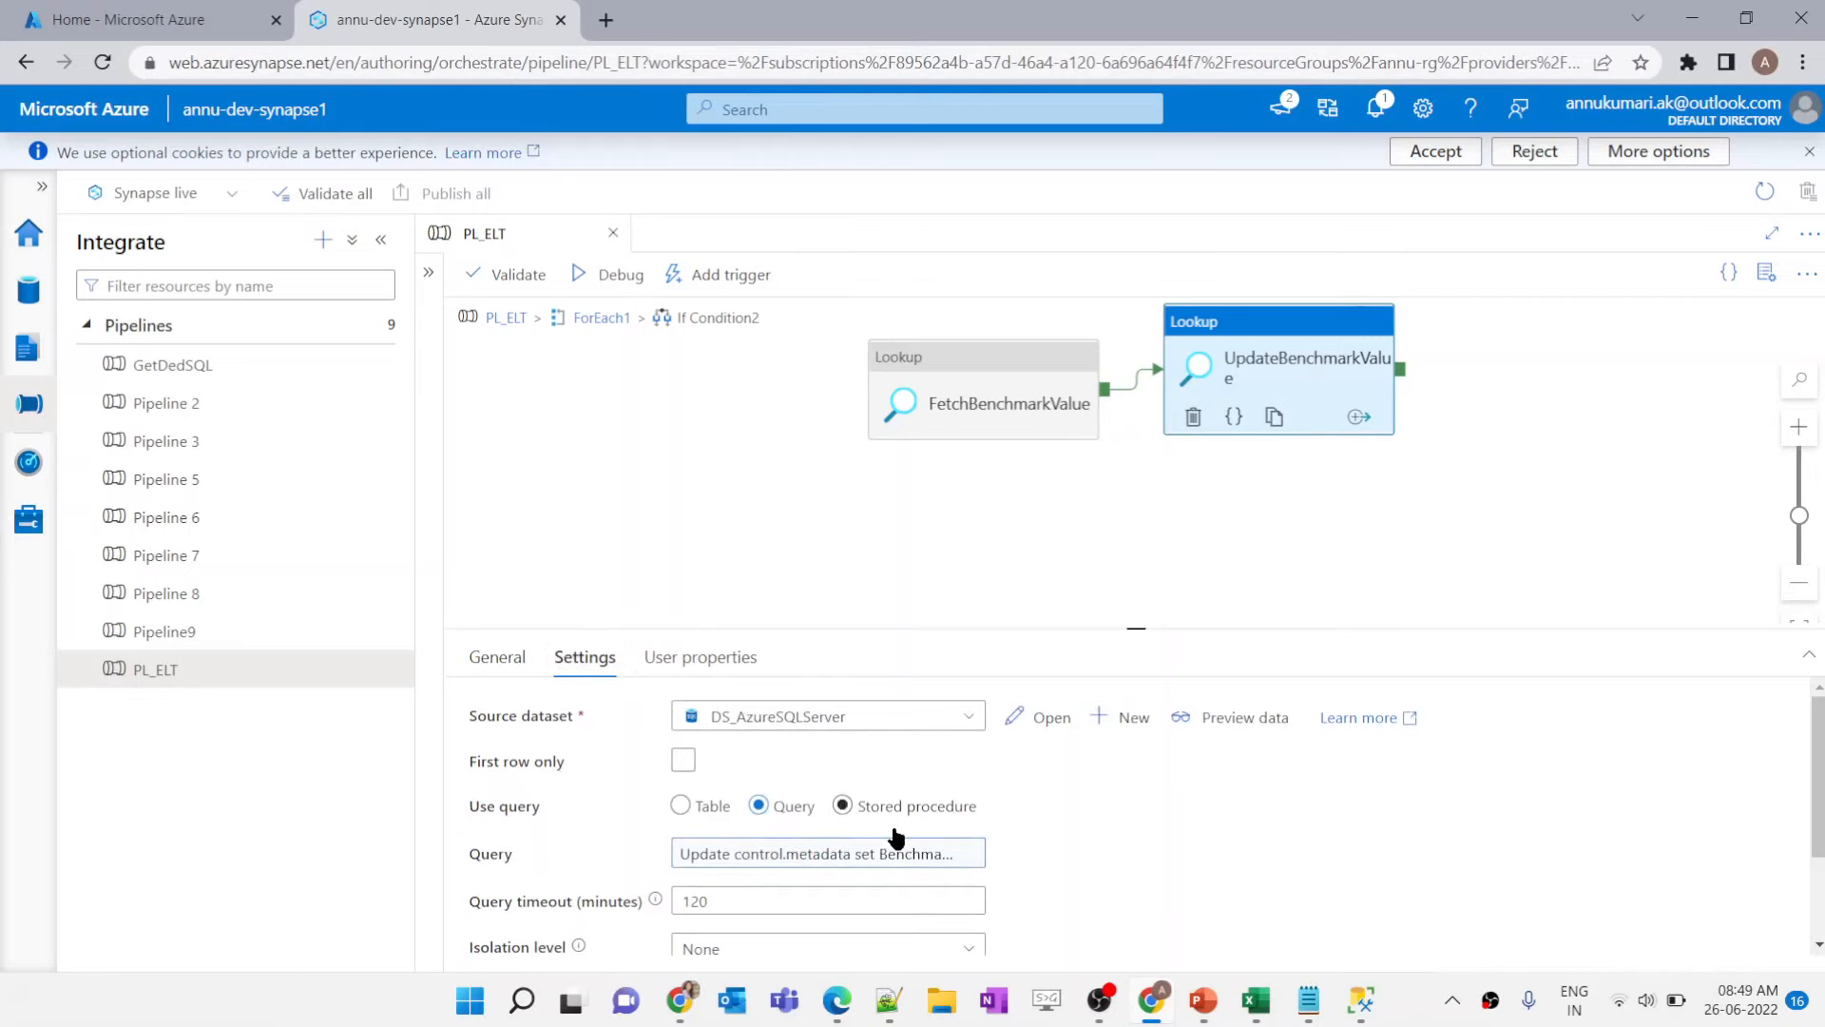
{"action": "left_click", "coordinate": [818, 854]}
{"action": "scroll", "coordinate": [1438, 296], "scroll_direction": "right", "scroll_amount": 4}
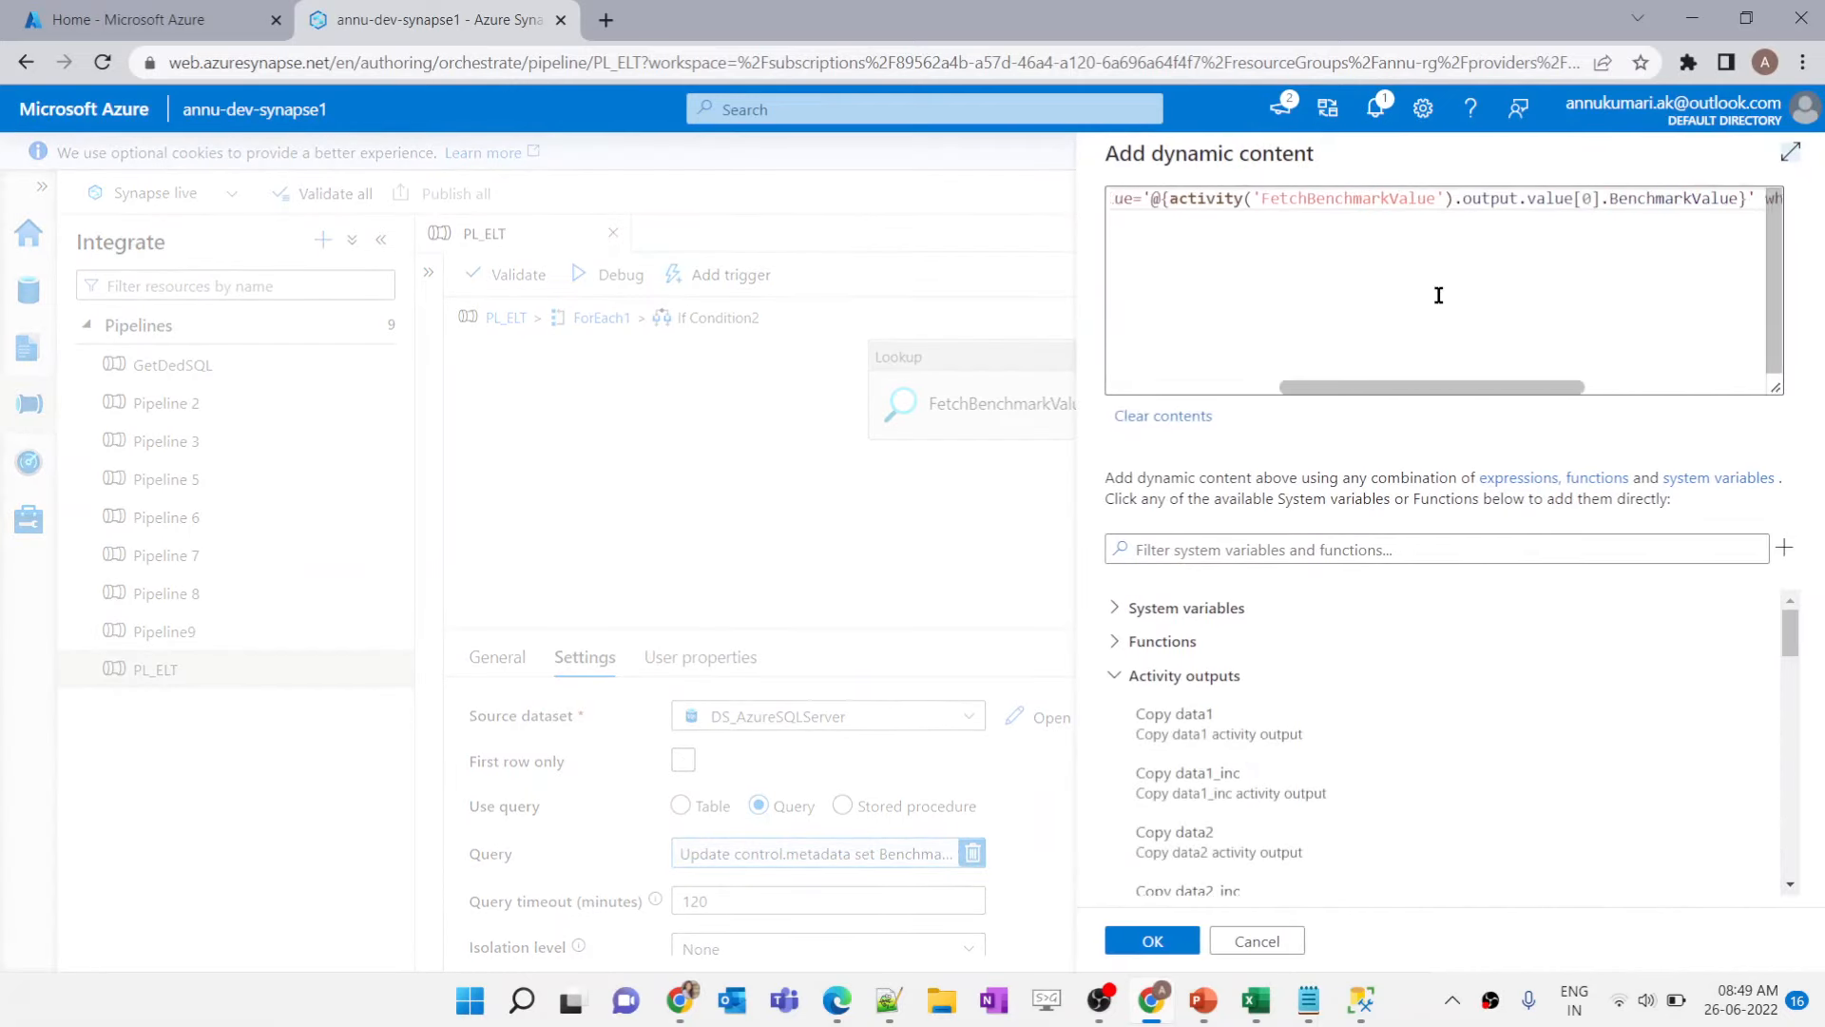
{"action": "scroll", "coordinate": [1699, 202], "scroll_direction": "right", "scroll_amount": 3}
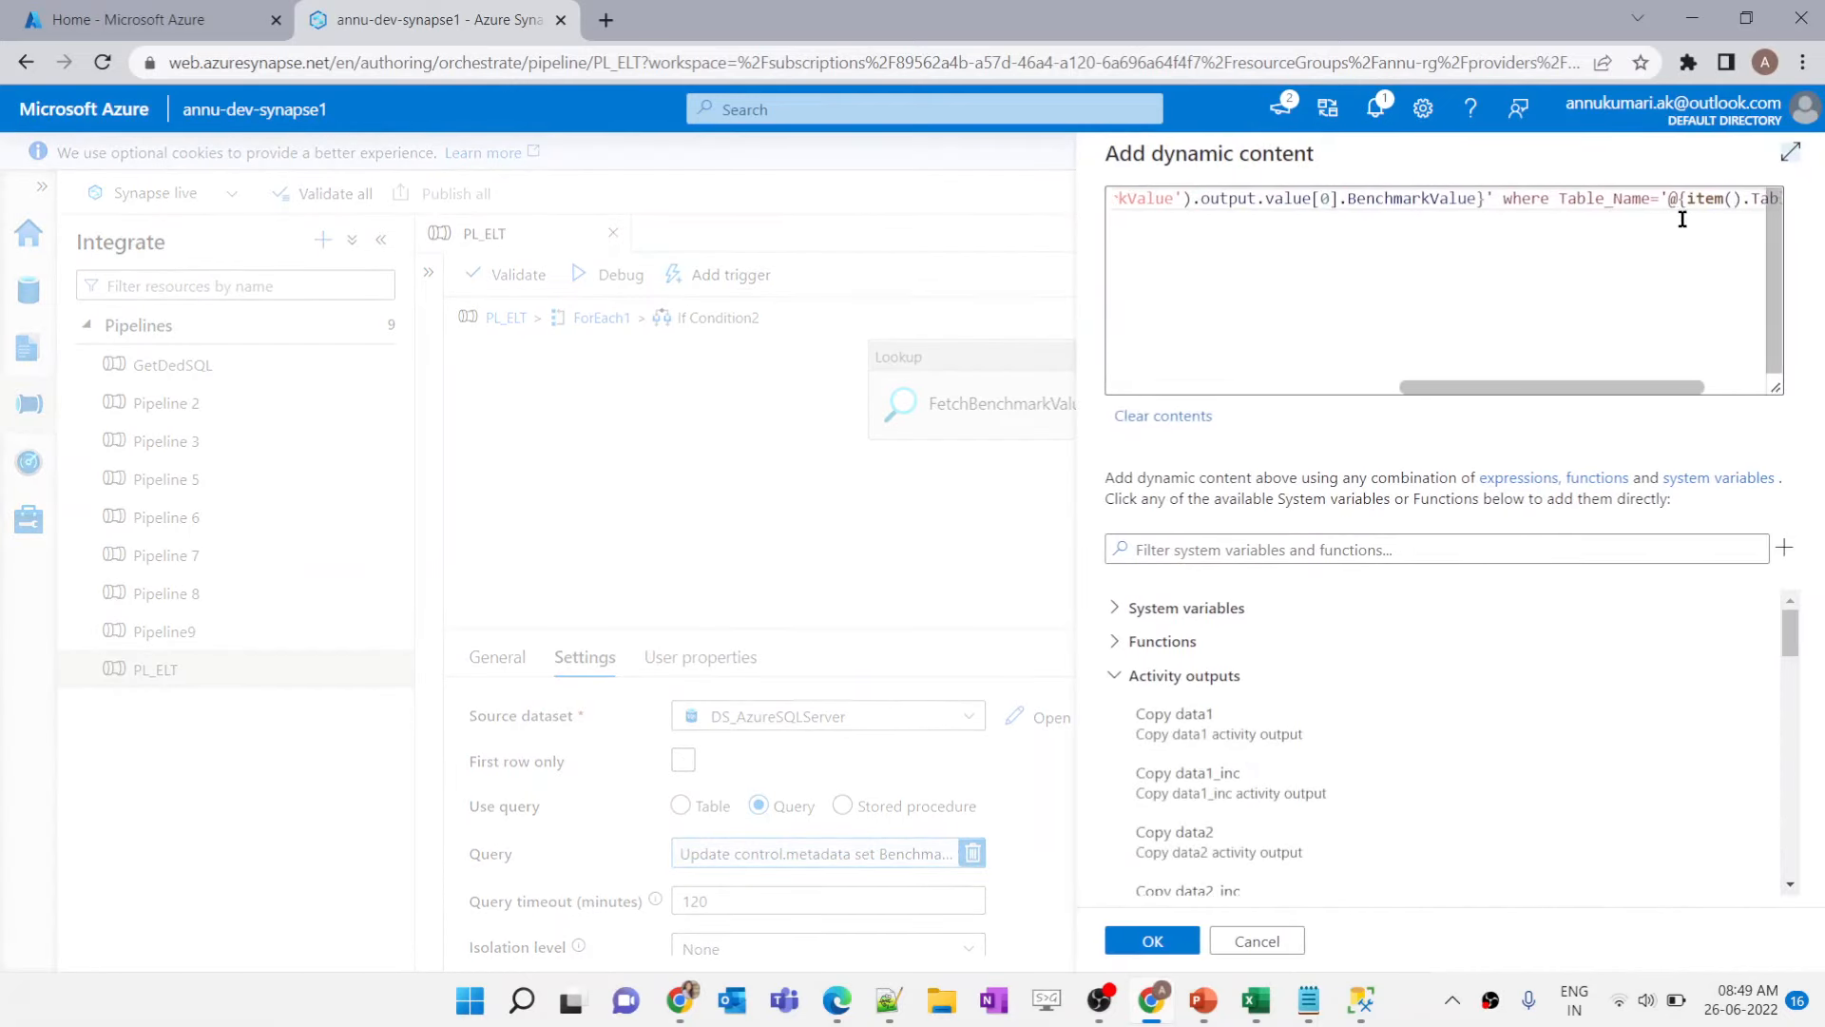
Step: Add , IncrementalFlag='Y' before the where clause of the UpdateBenchmarkValue query and accept the expression
{"action": "left_click", "coordinate": [1498, 200]}
{"action": "type", "text": ","}
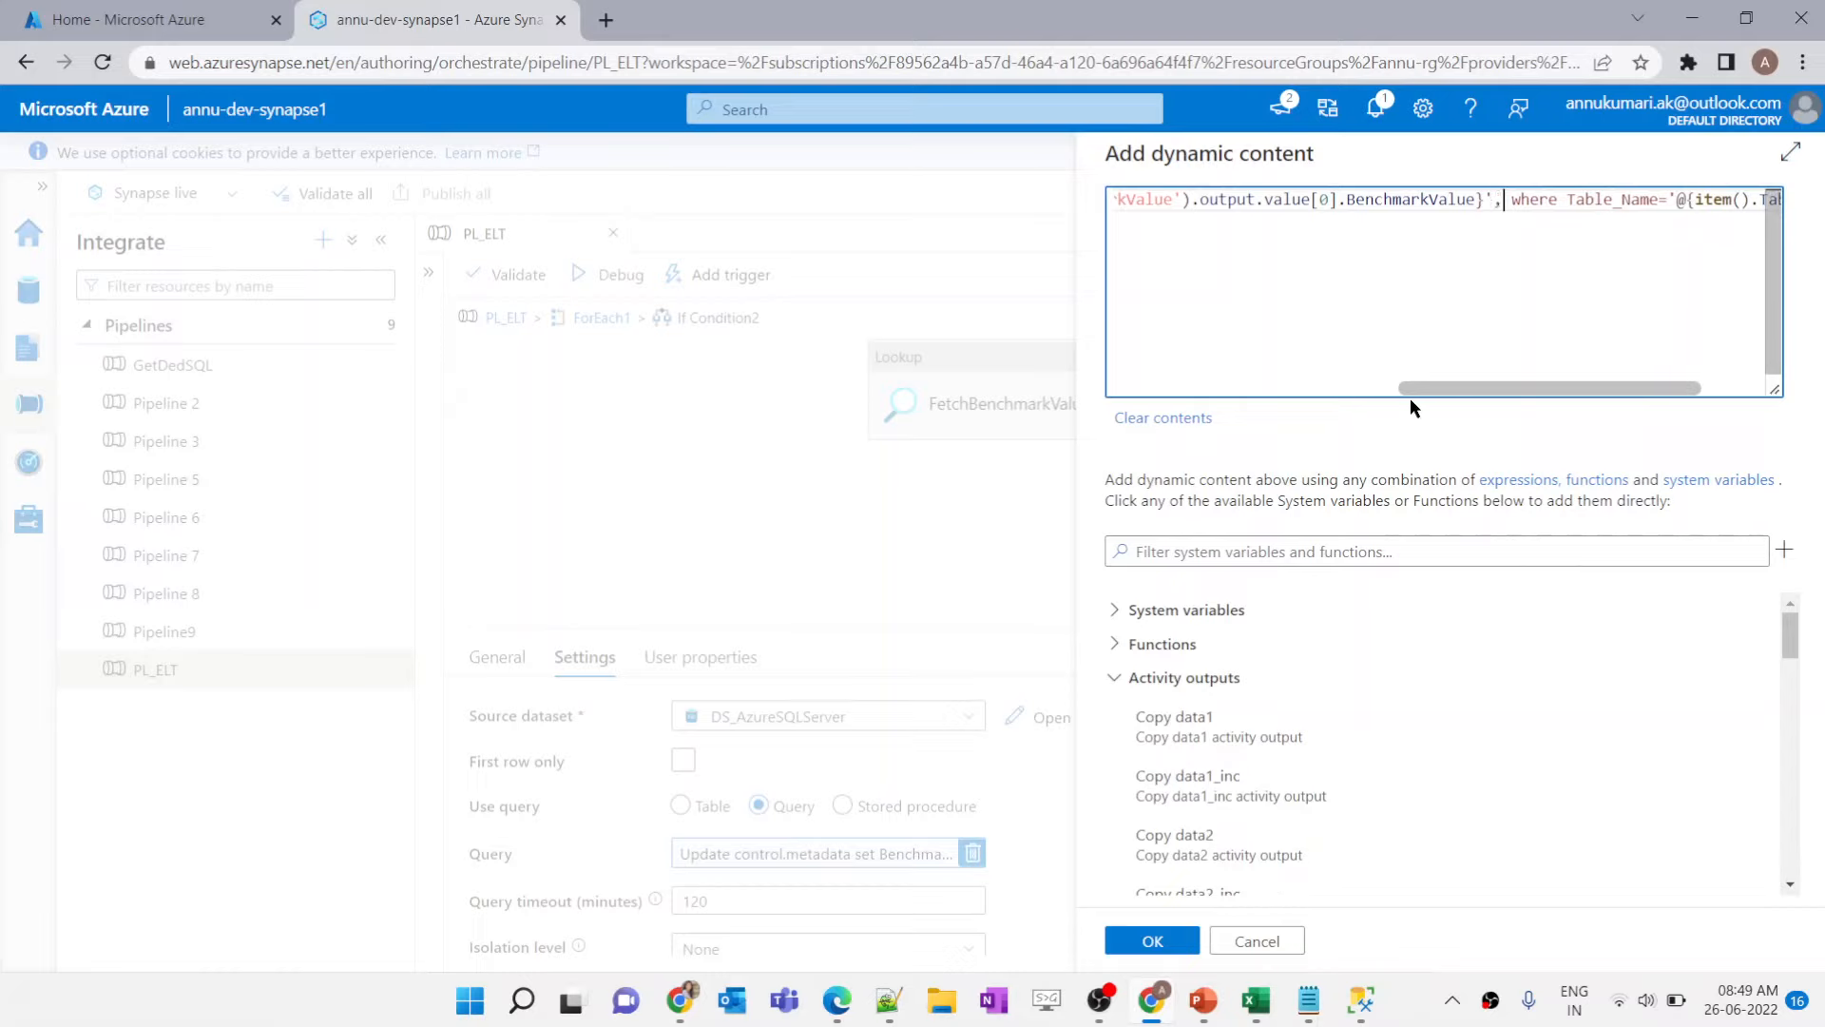
{"action": "scroll", "coordinate": [1303, 314], "scroll_direction": "left", "scroll_amount": 5}
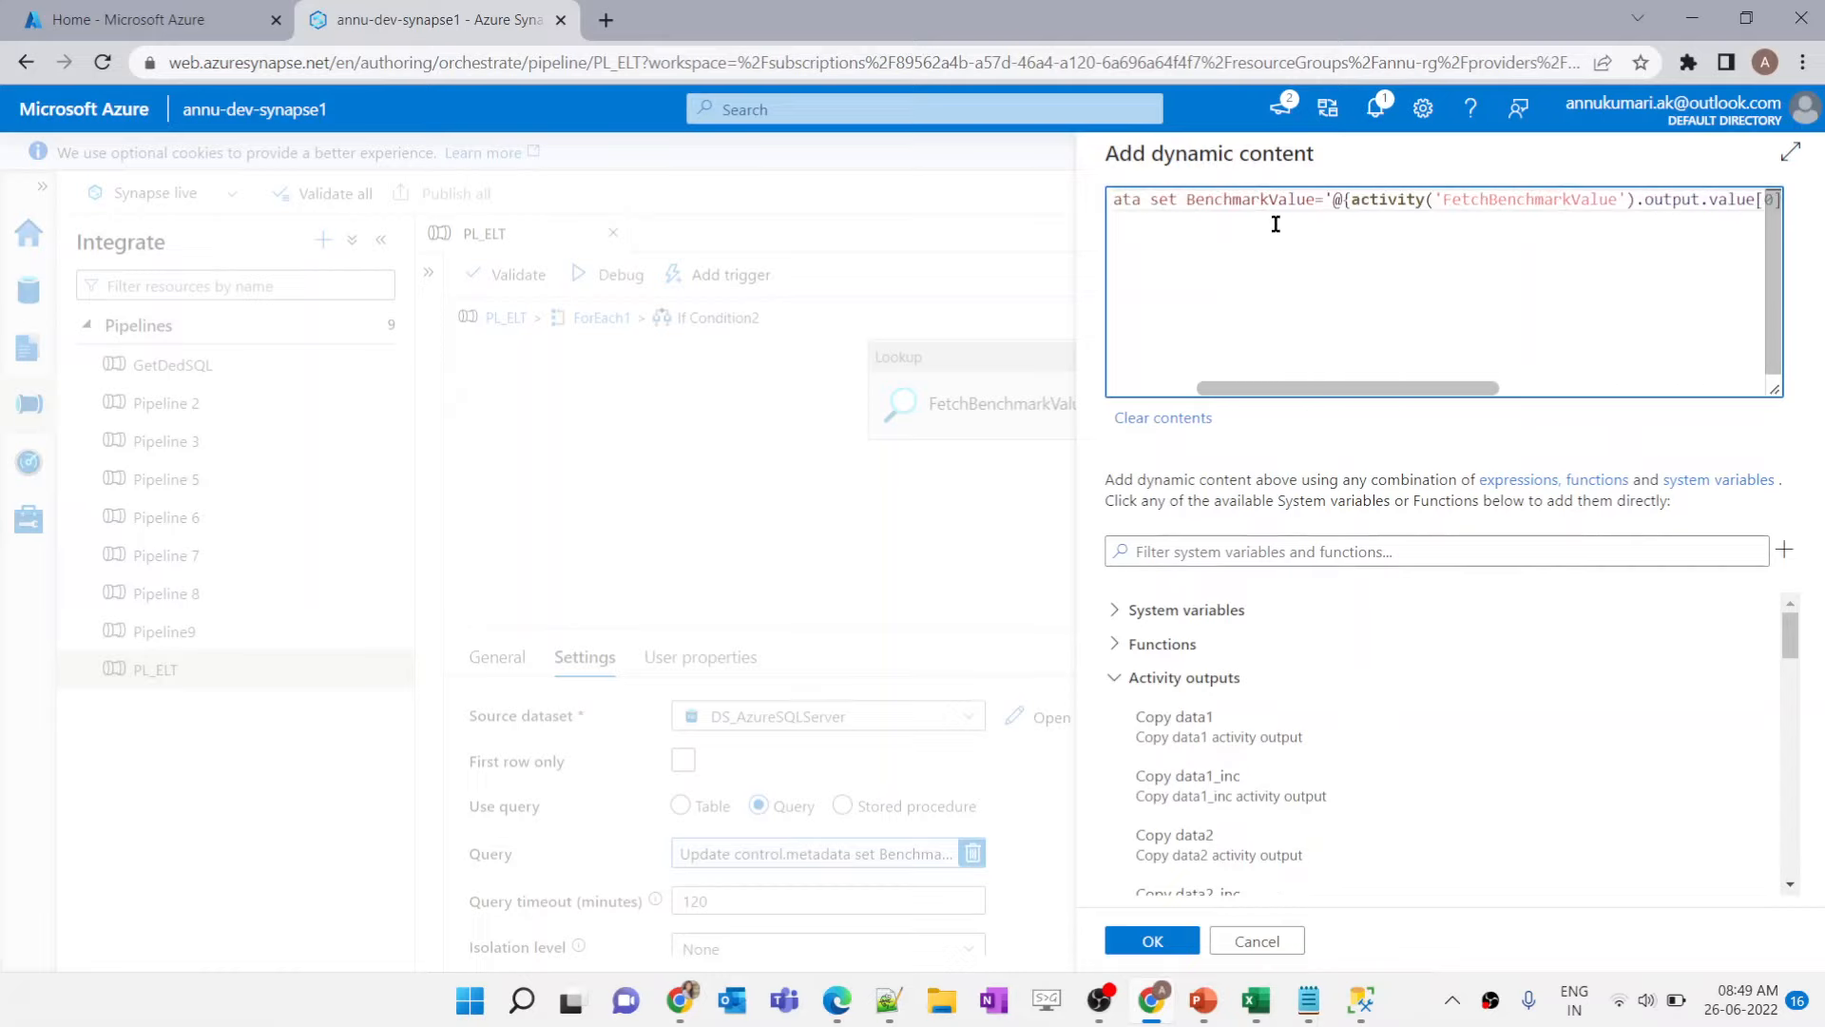
{"action": "scroll", "coordinate": [1325, 213], "scroll_direction": "right", "scroll_amount": 5}
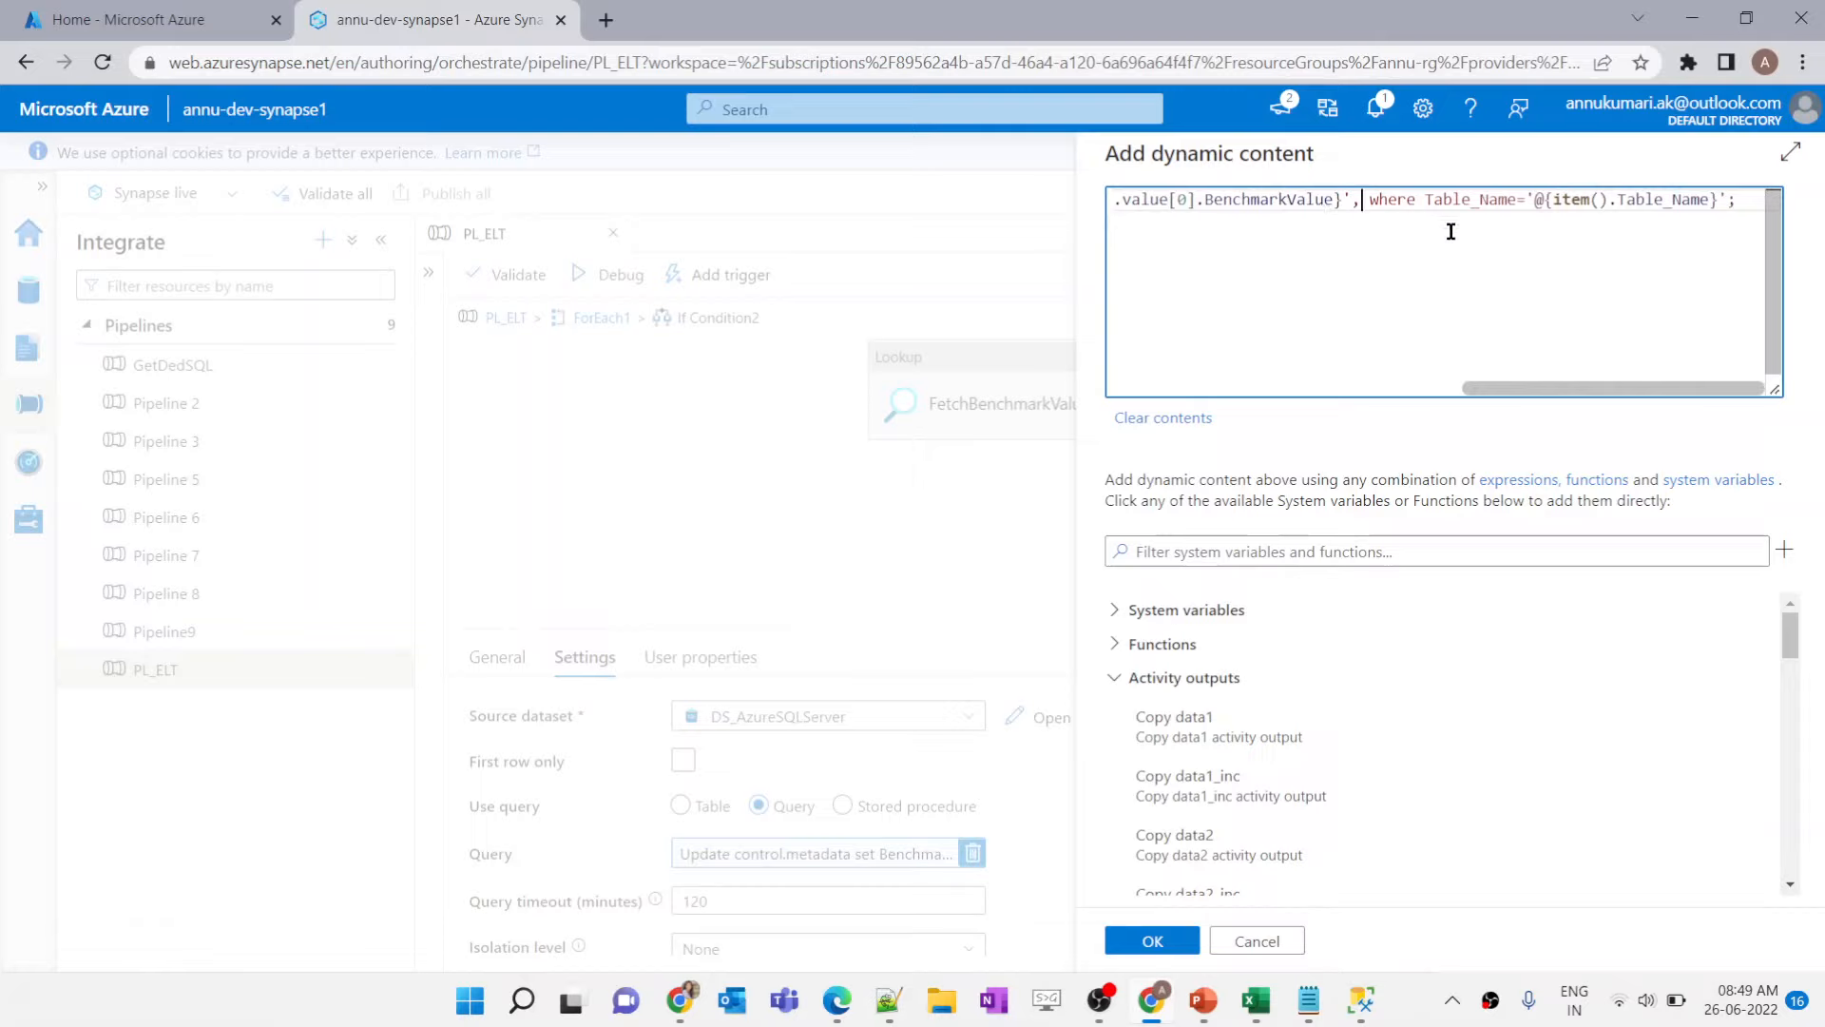
{"action": "type", "text": "S"}
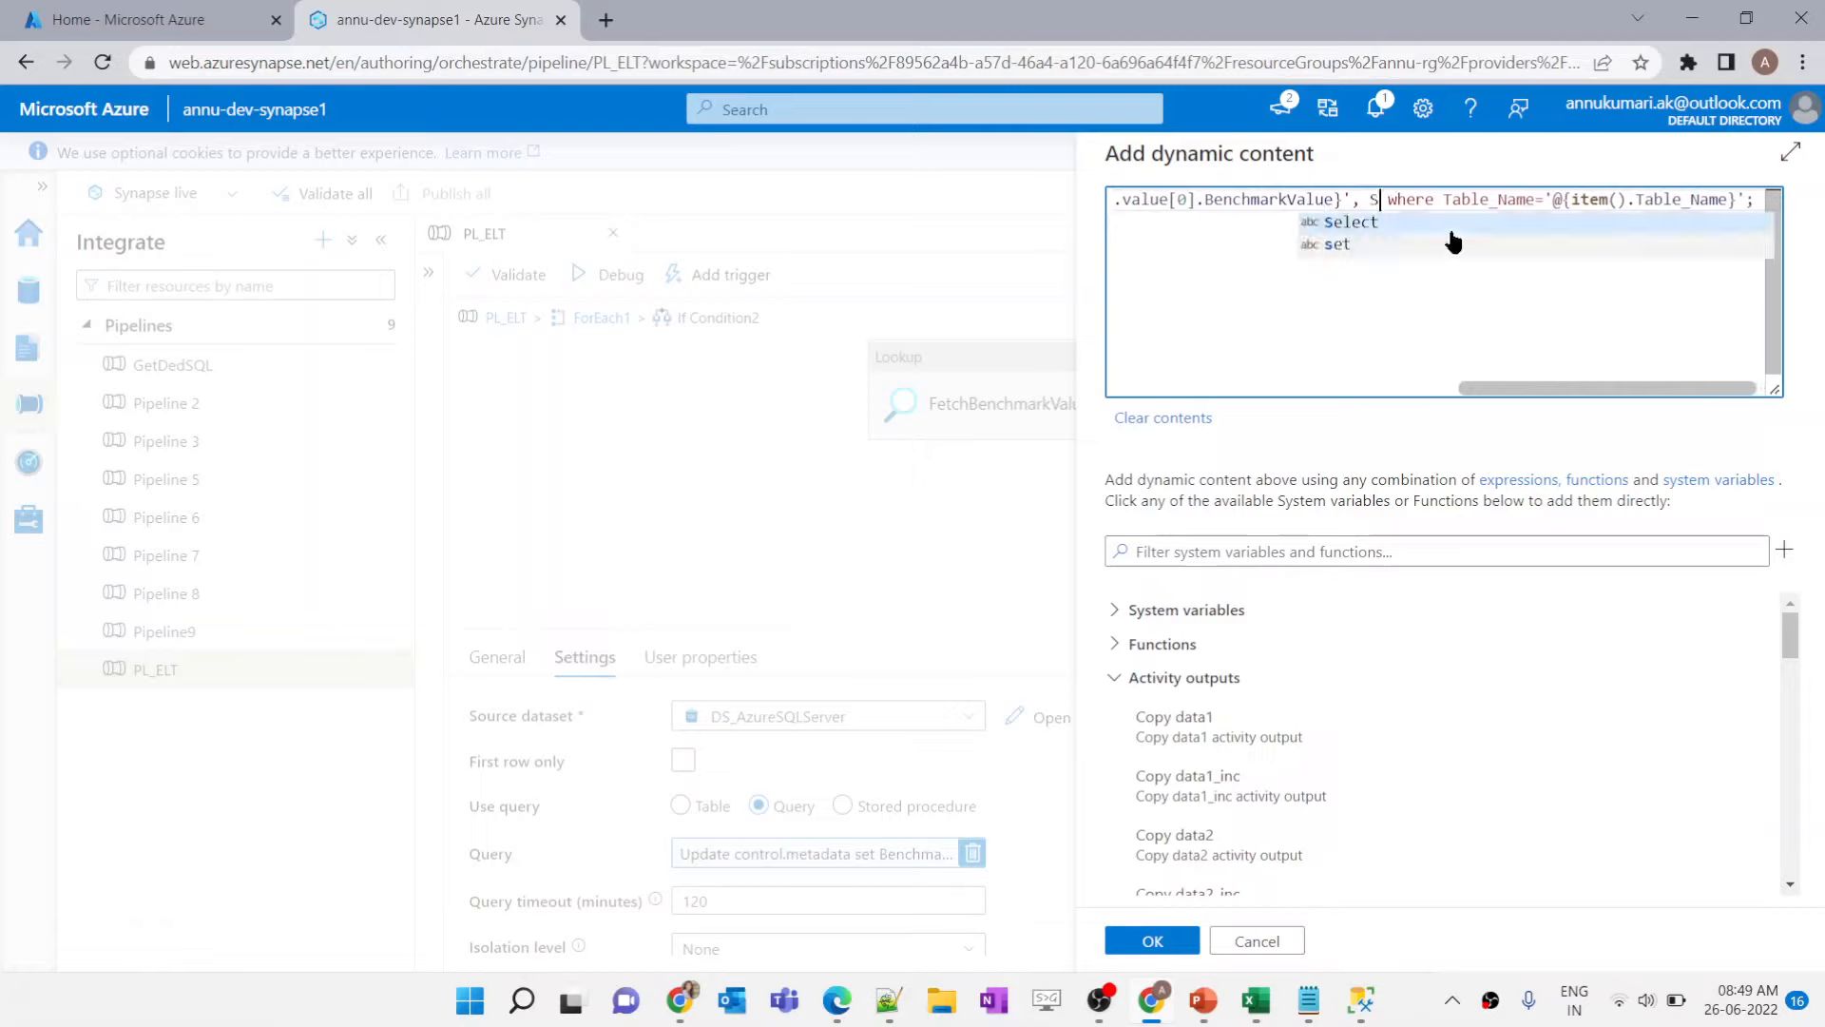
{"action": "key", "text": "BackSpace"}
{"action": "type", "text": "Incremental"}
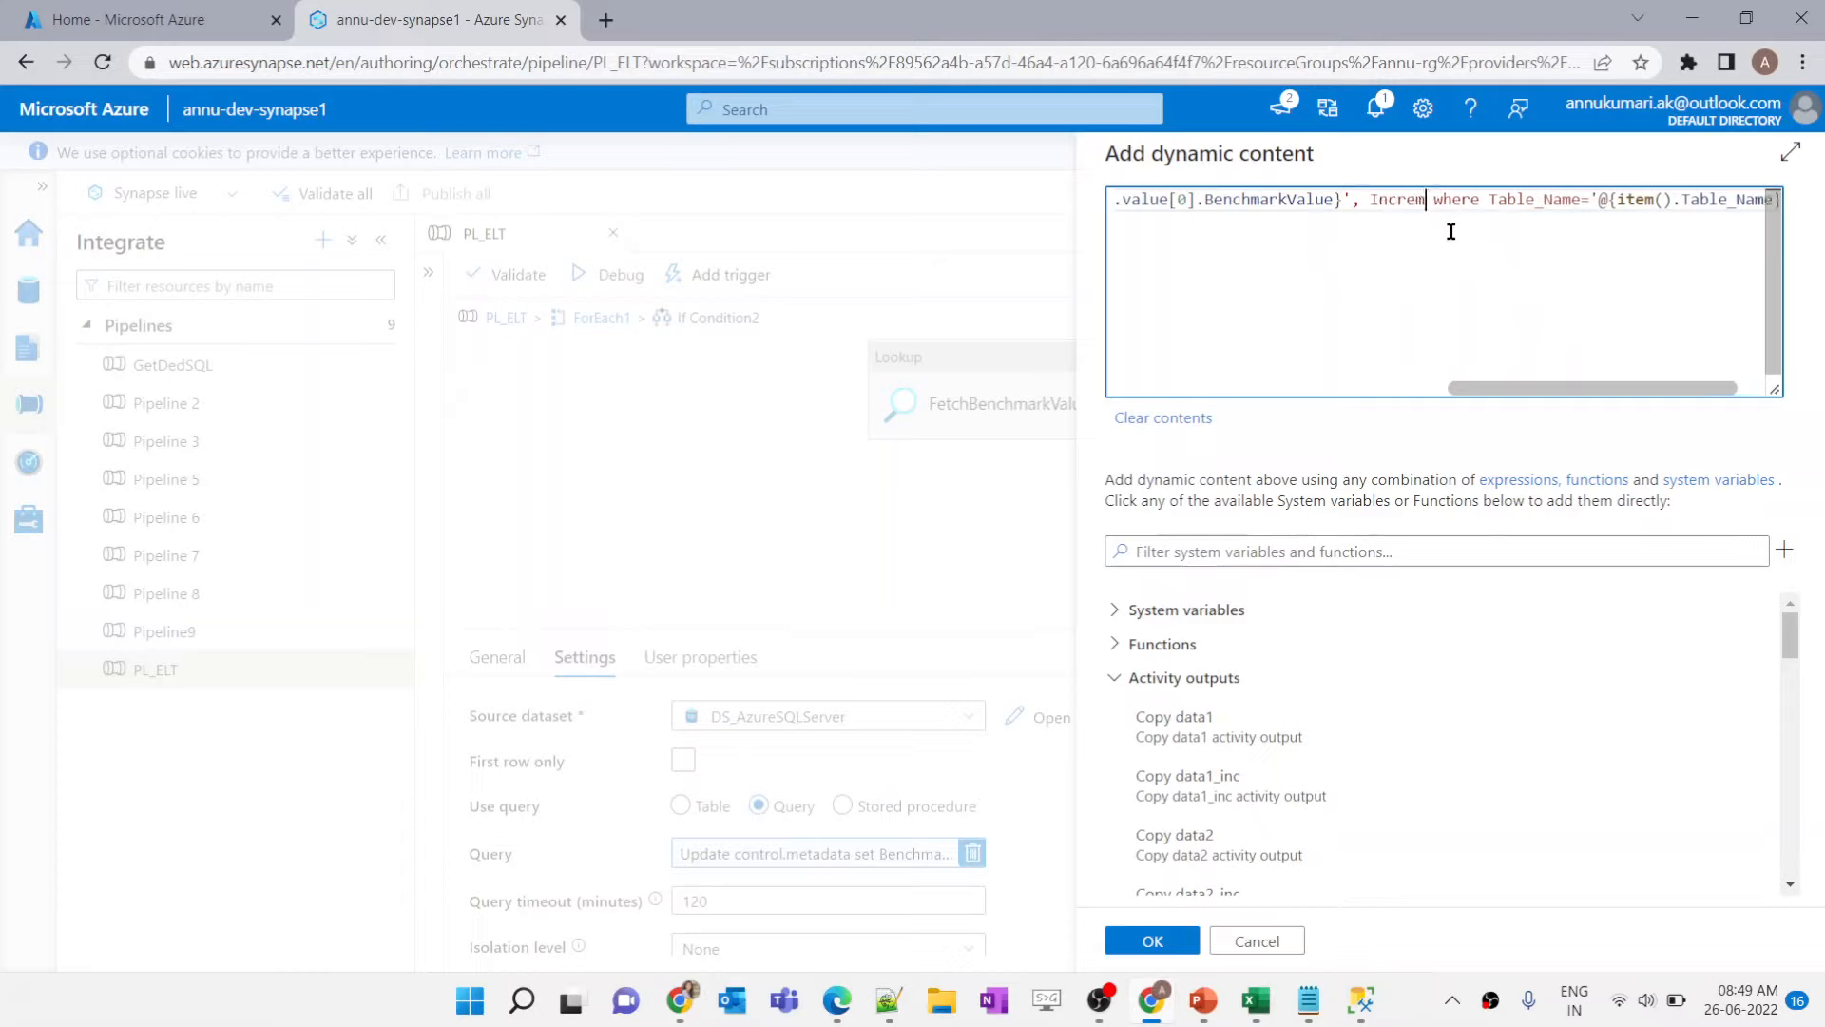
{"action": "type", "text": "Flag="}
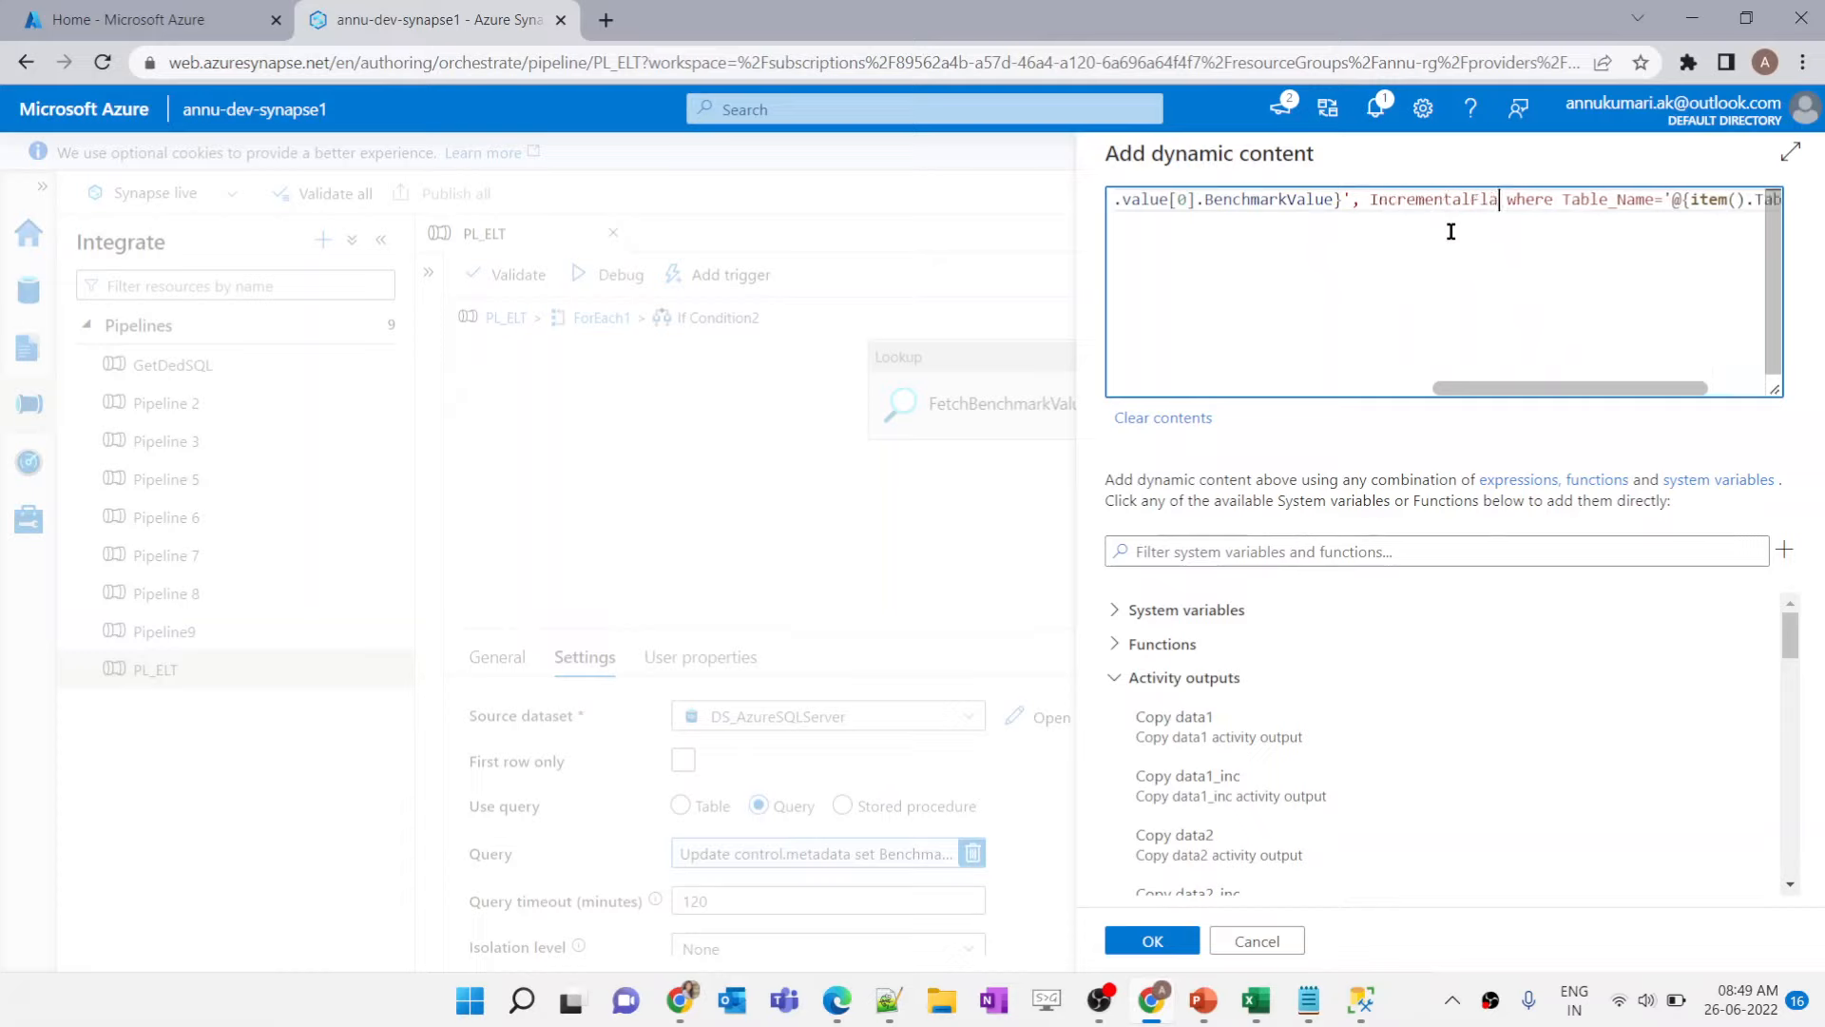
{"action": "type", "text": "''"}
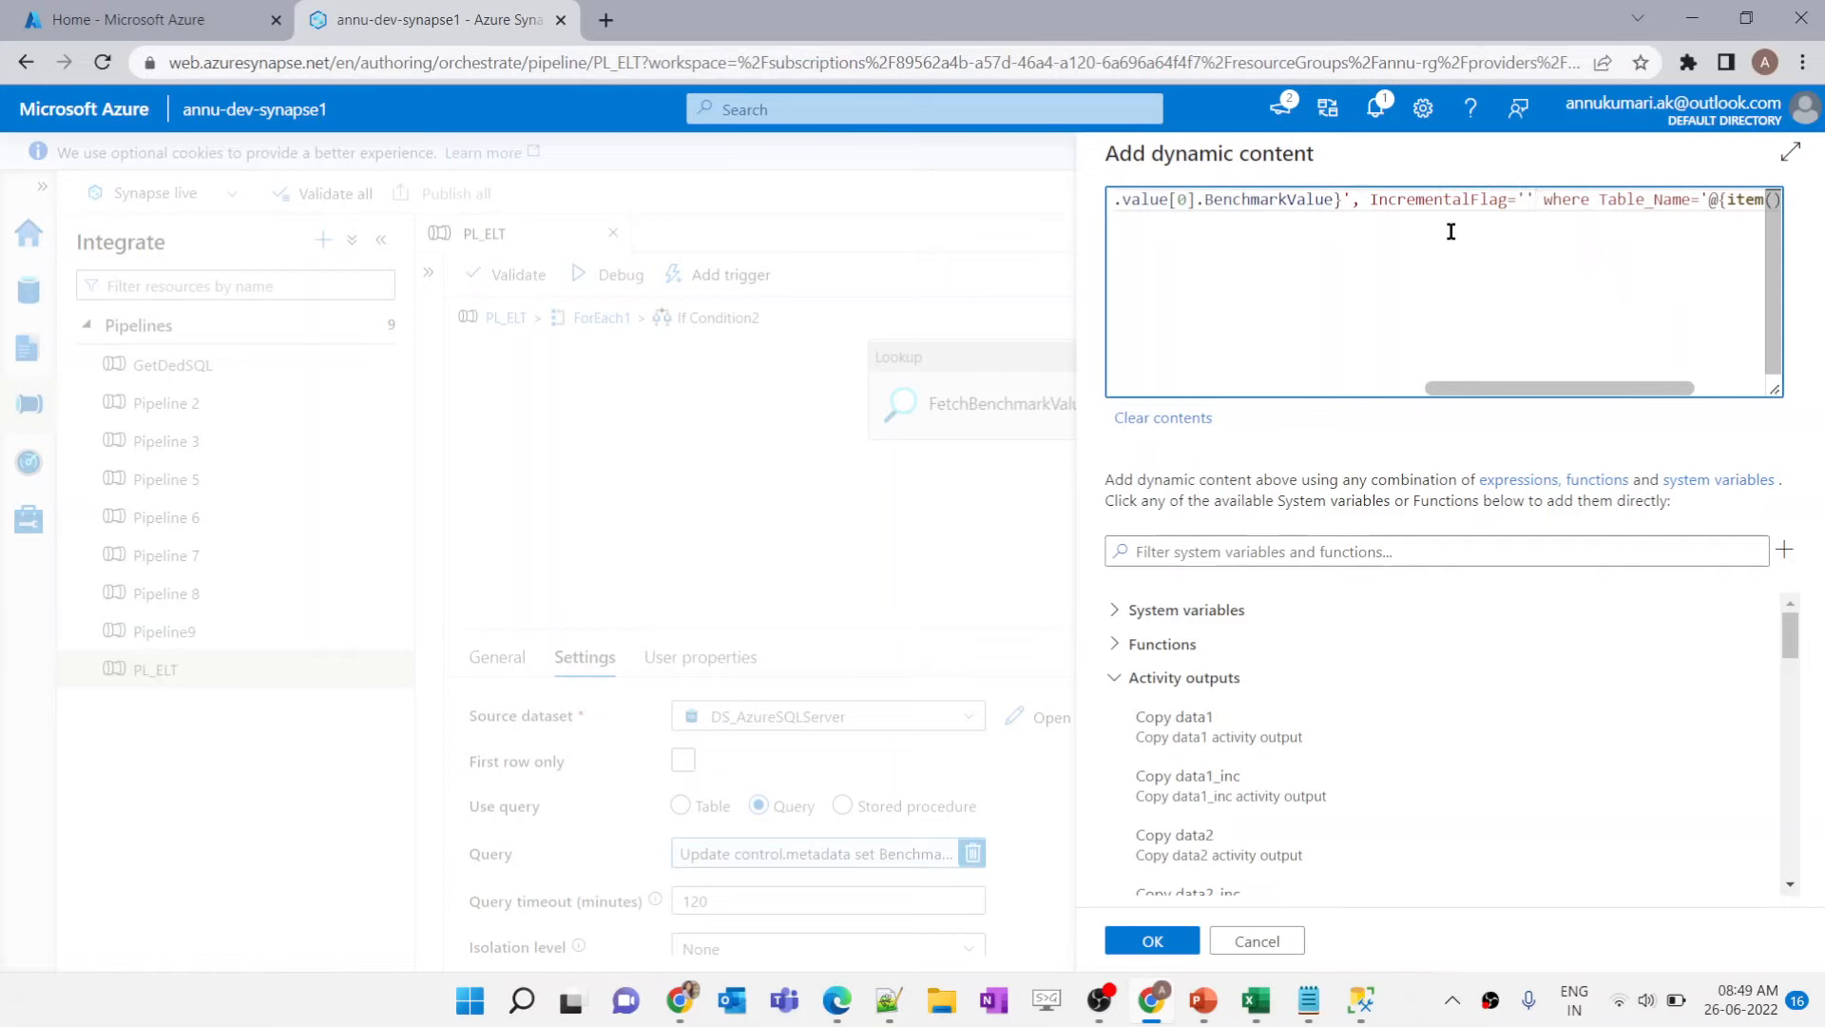
{"action": "type", "text": "Y"}
{"action": "left_click", "coordinate": [1152, 941]}
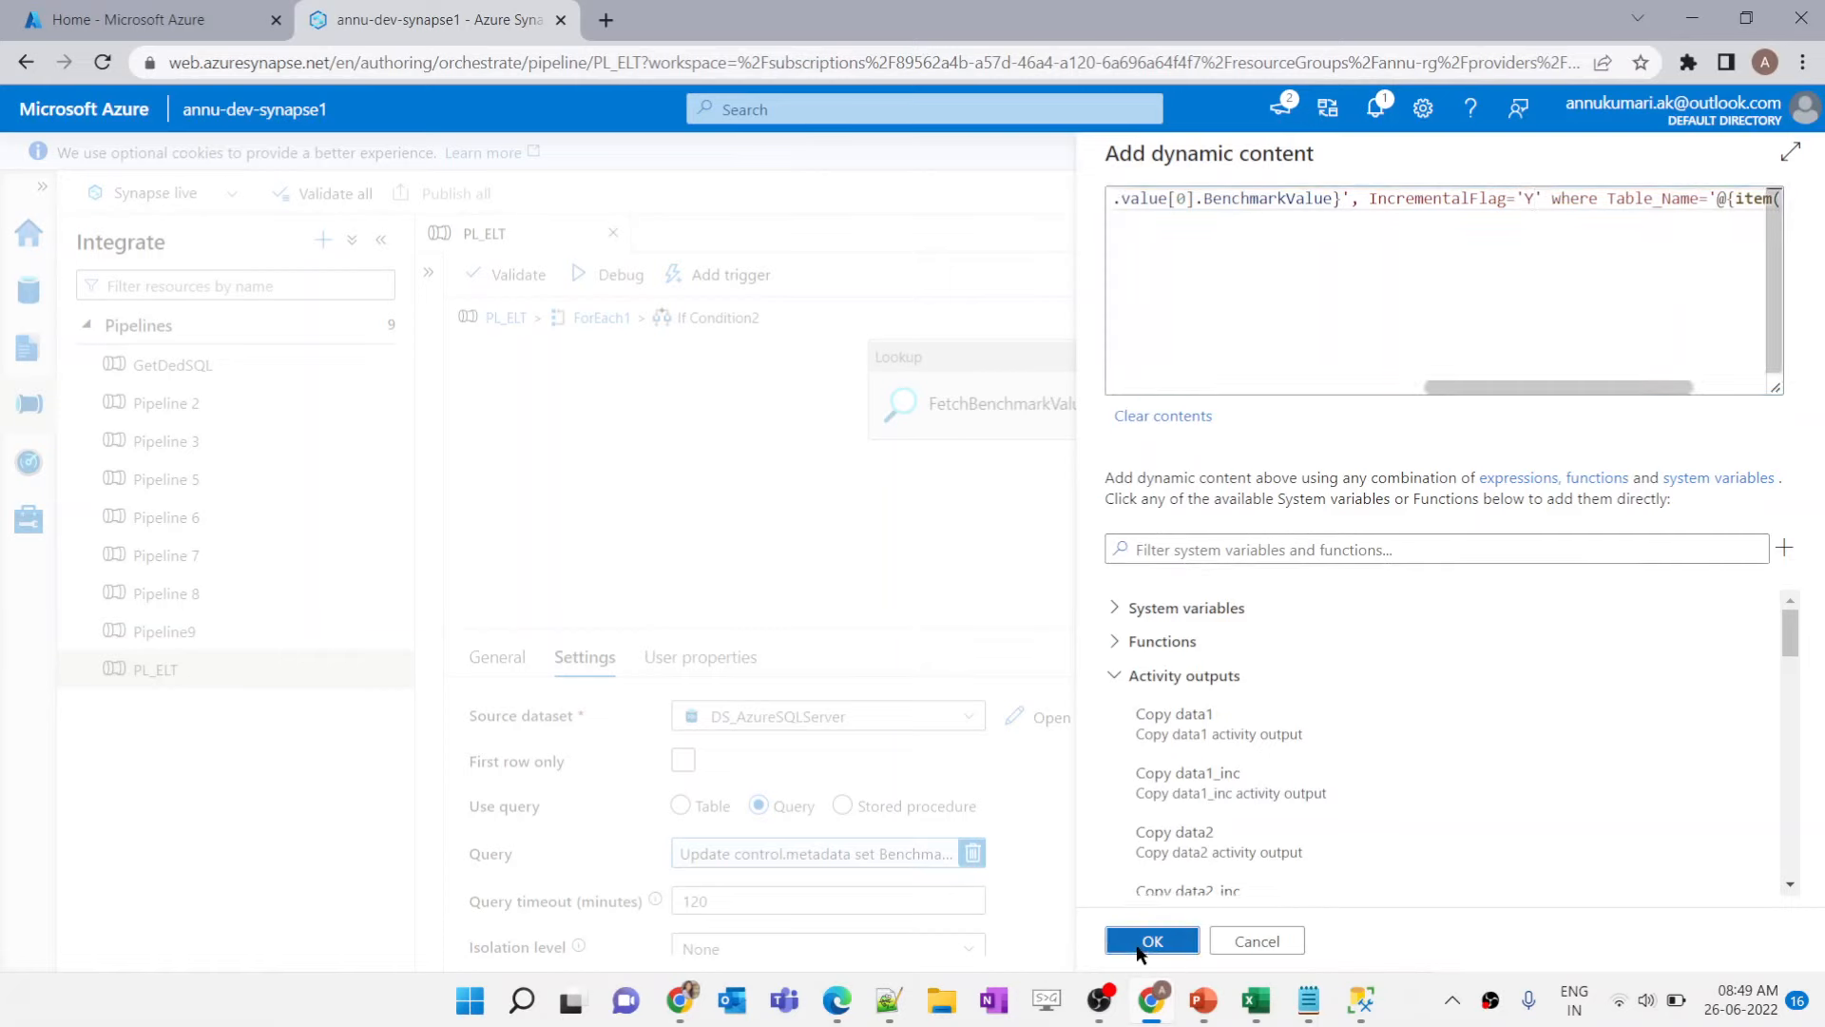
Step: Switch to SQL Server Management Studio, run the IncrementalFlag='N' update and check the flag column with the select query
{"action": "left_click", "coordinate": [1359, 1002]}
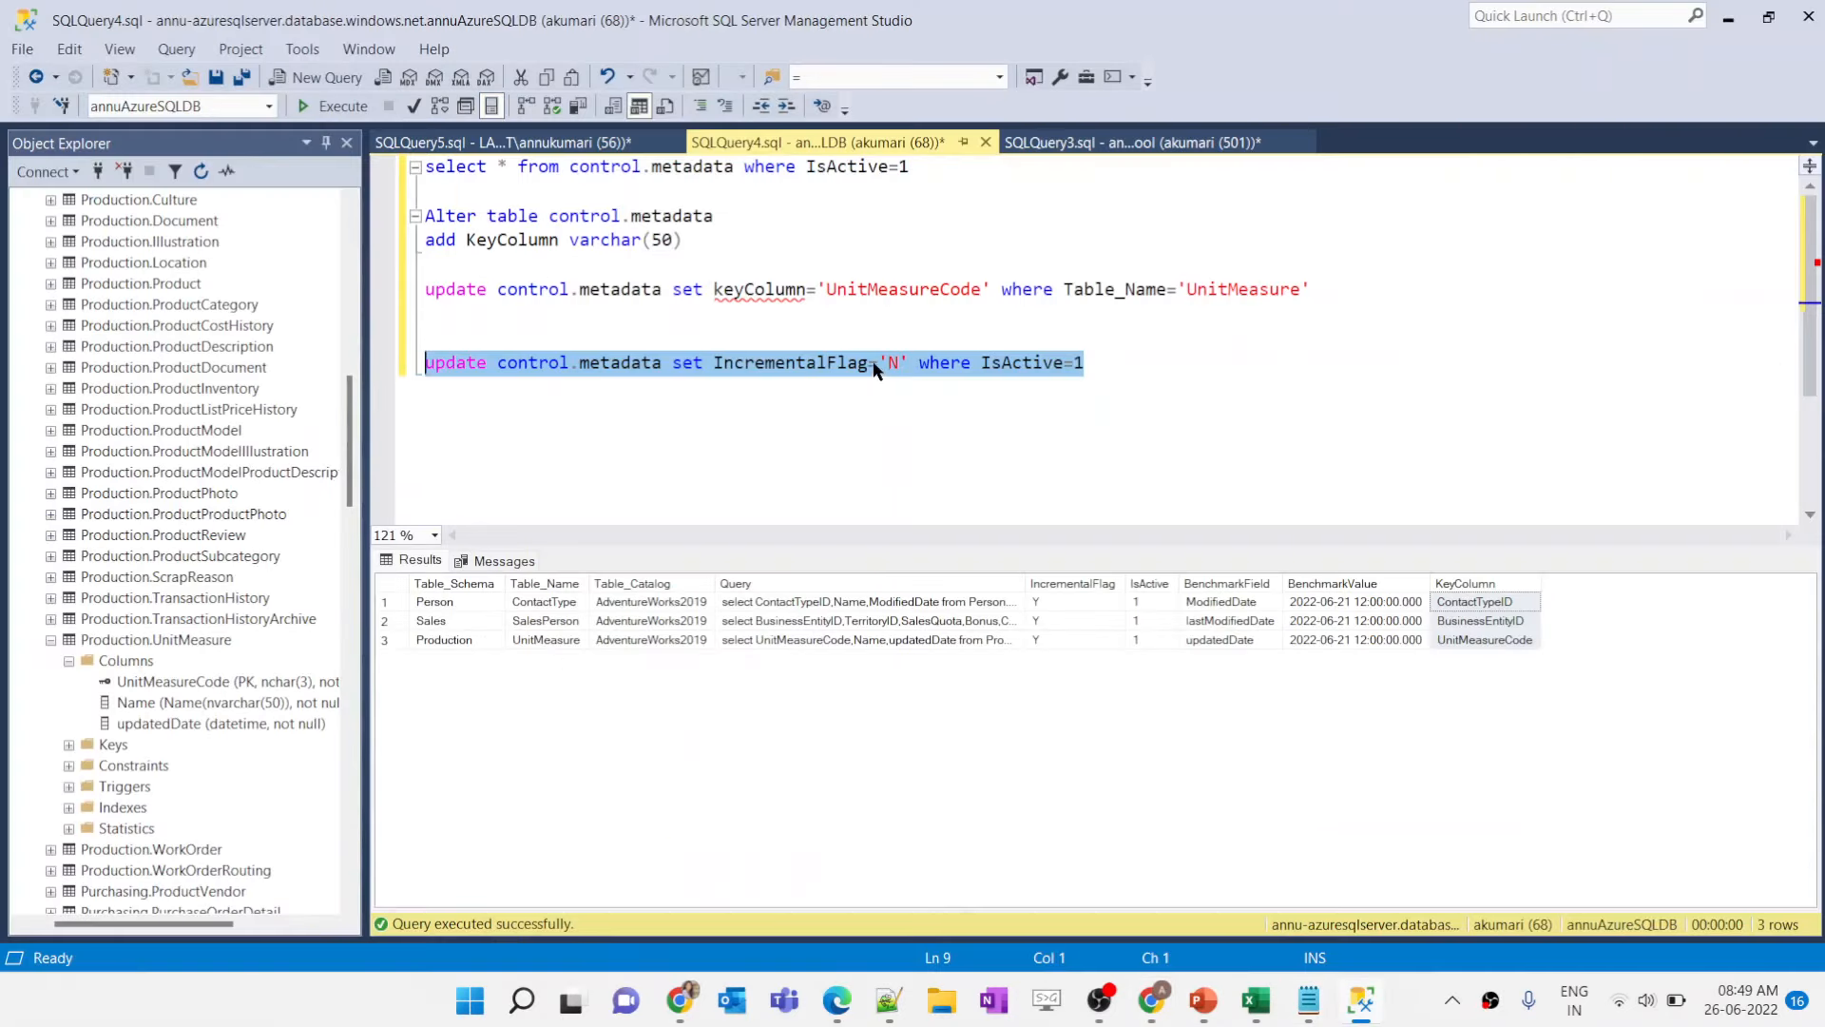
{"action": "key", "text": "F5"}
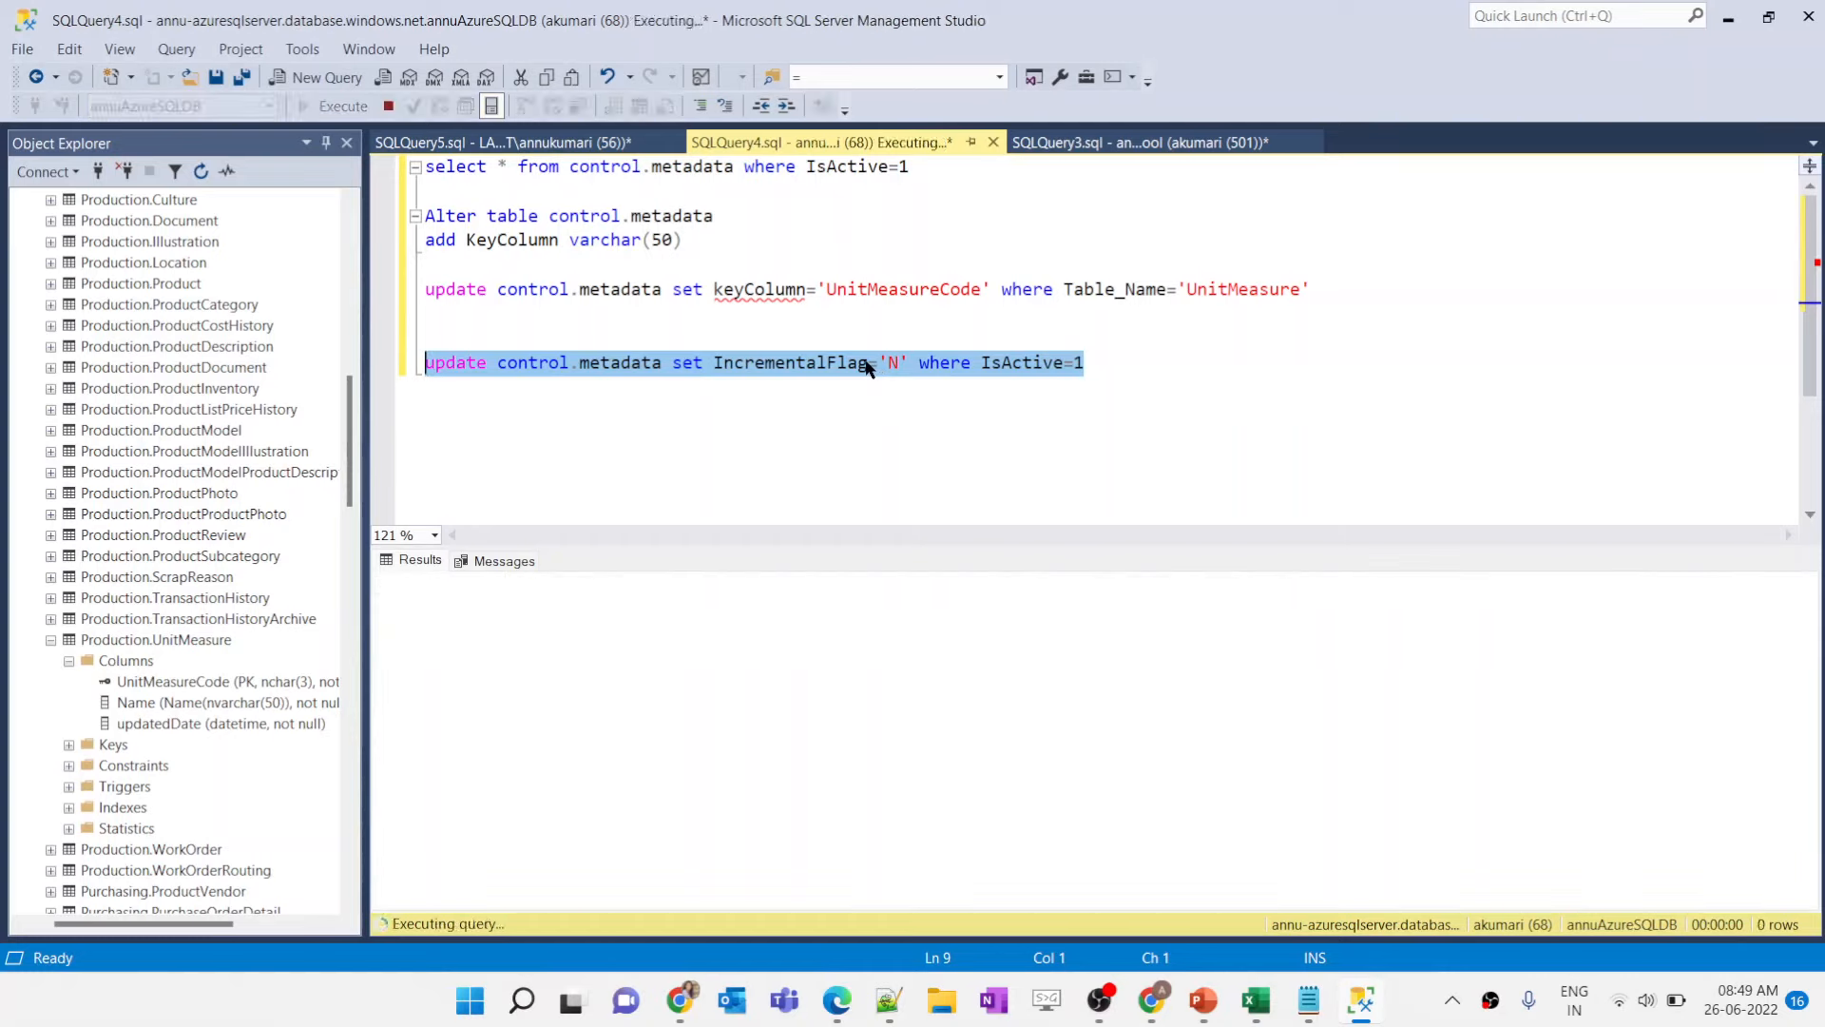
{"action": "triple_click", "coordinate": [565, 171]}
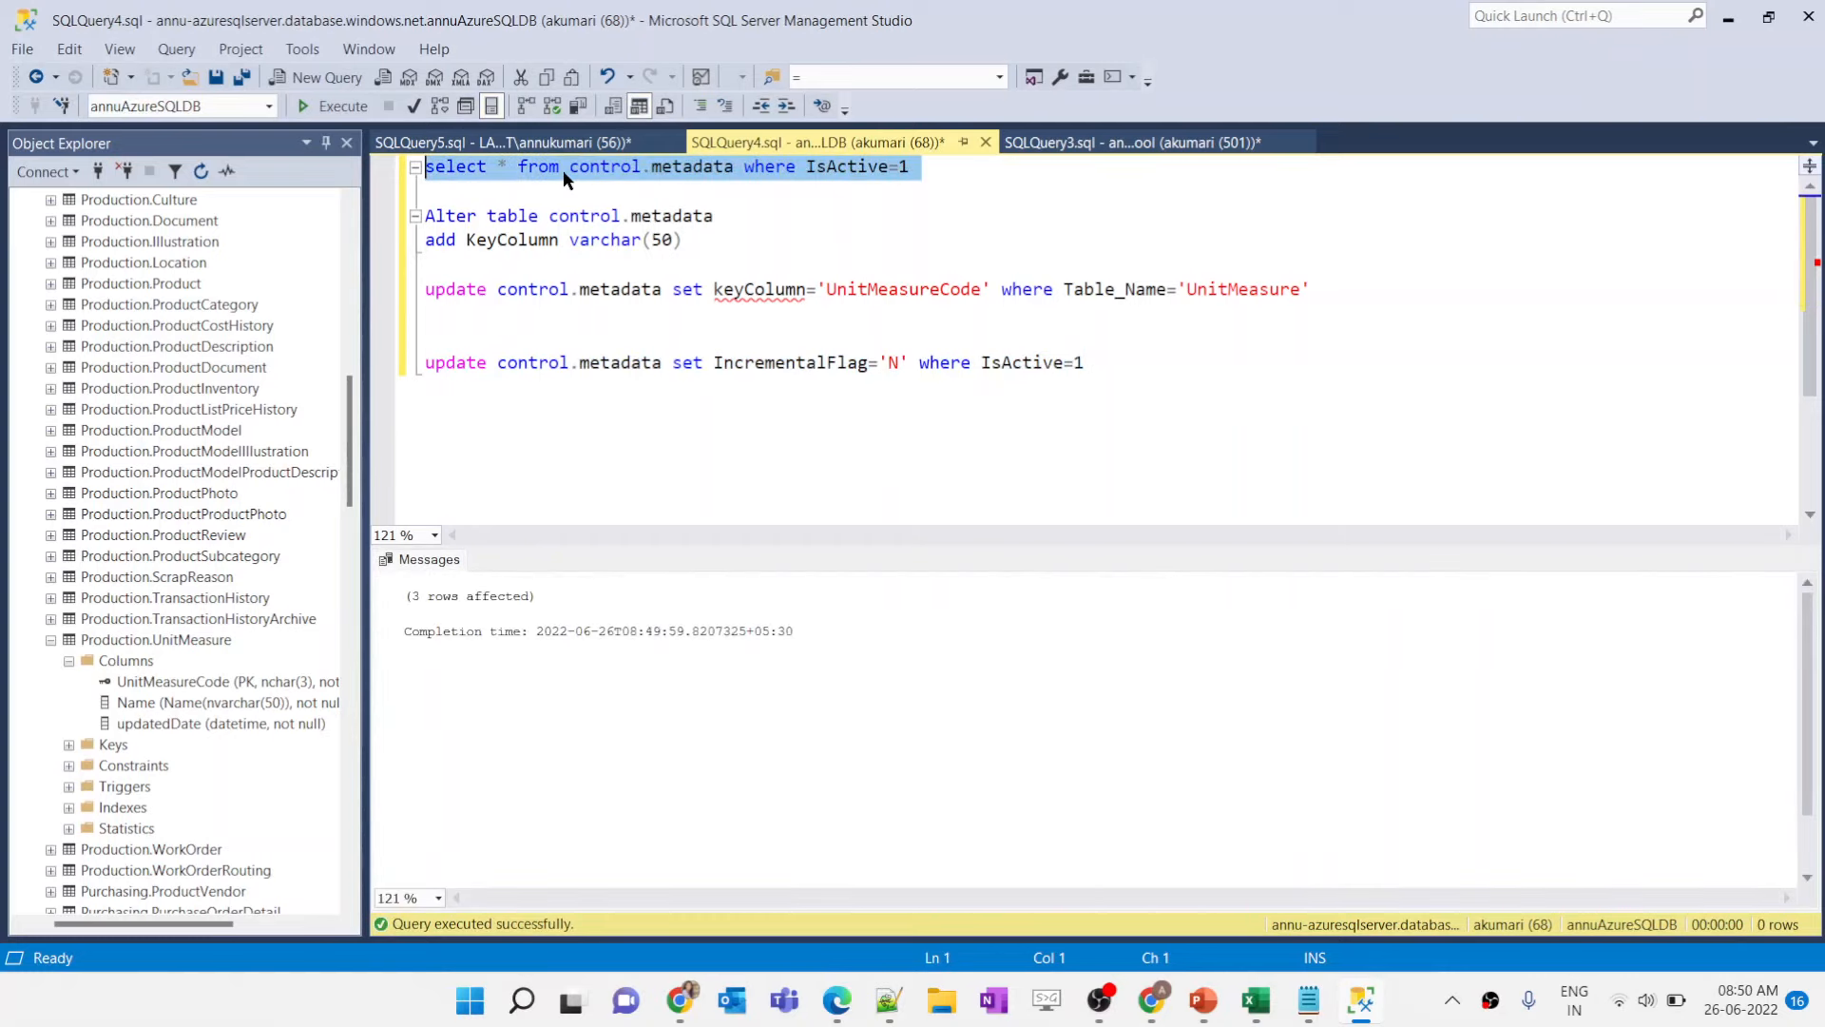
{"action": "key", "text": "F5"}
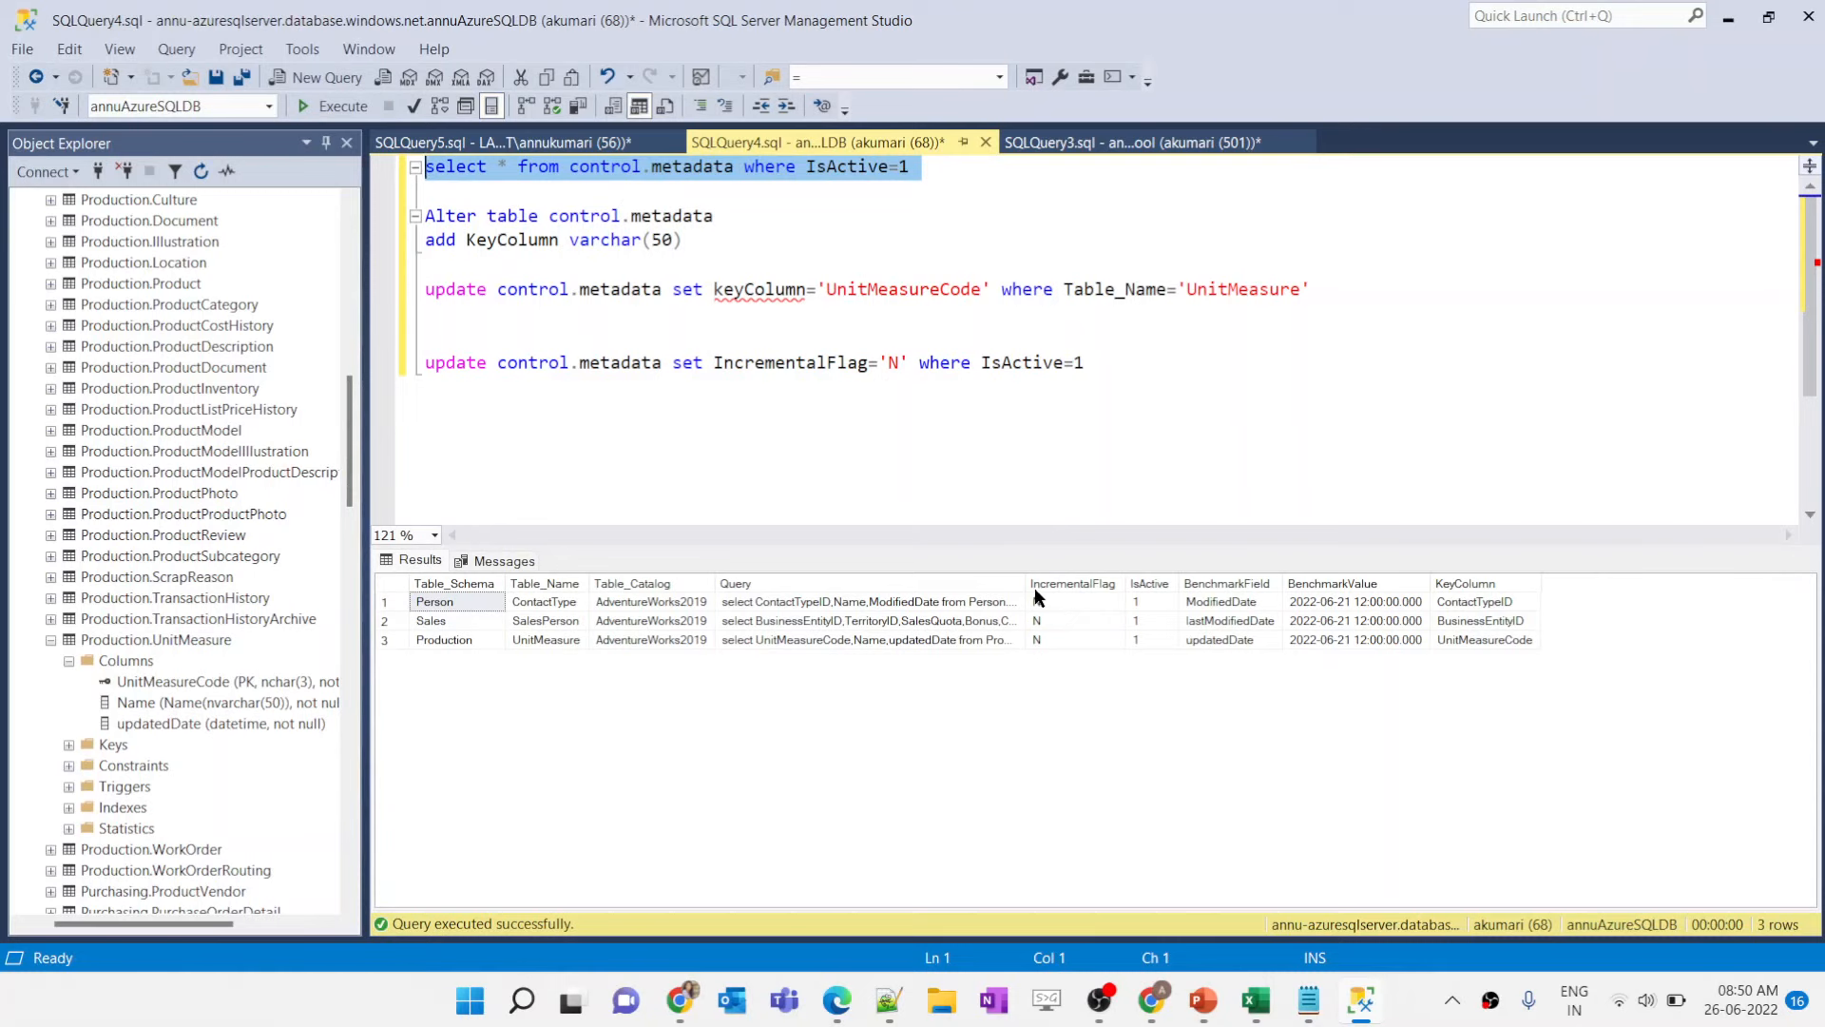
{"action": "left_click", "coordinate": [1113, 584]}
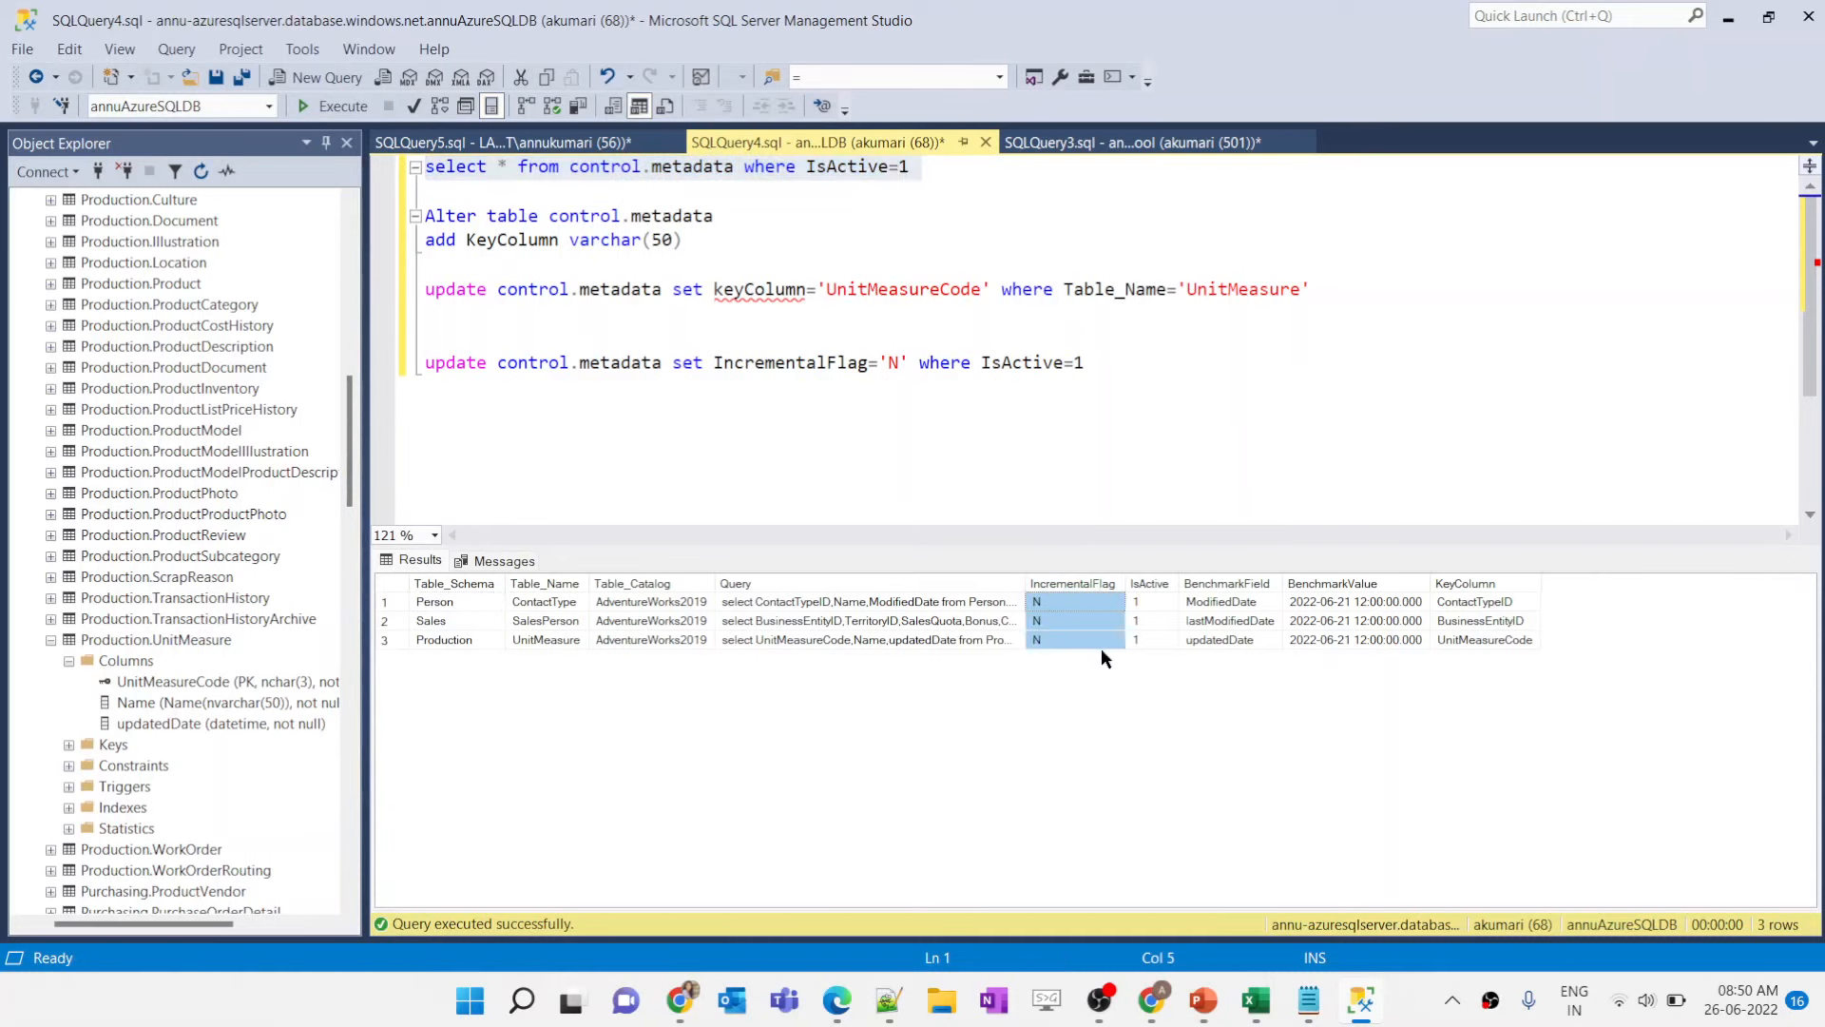
Step: Switch back to Azure Synapse, start a debug run of PL_ELT and enlarge the output area
{"action": "key", "text": "alt+Tab"}
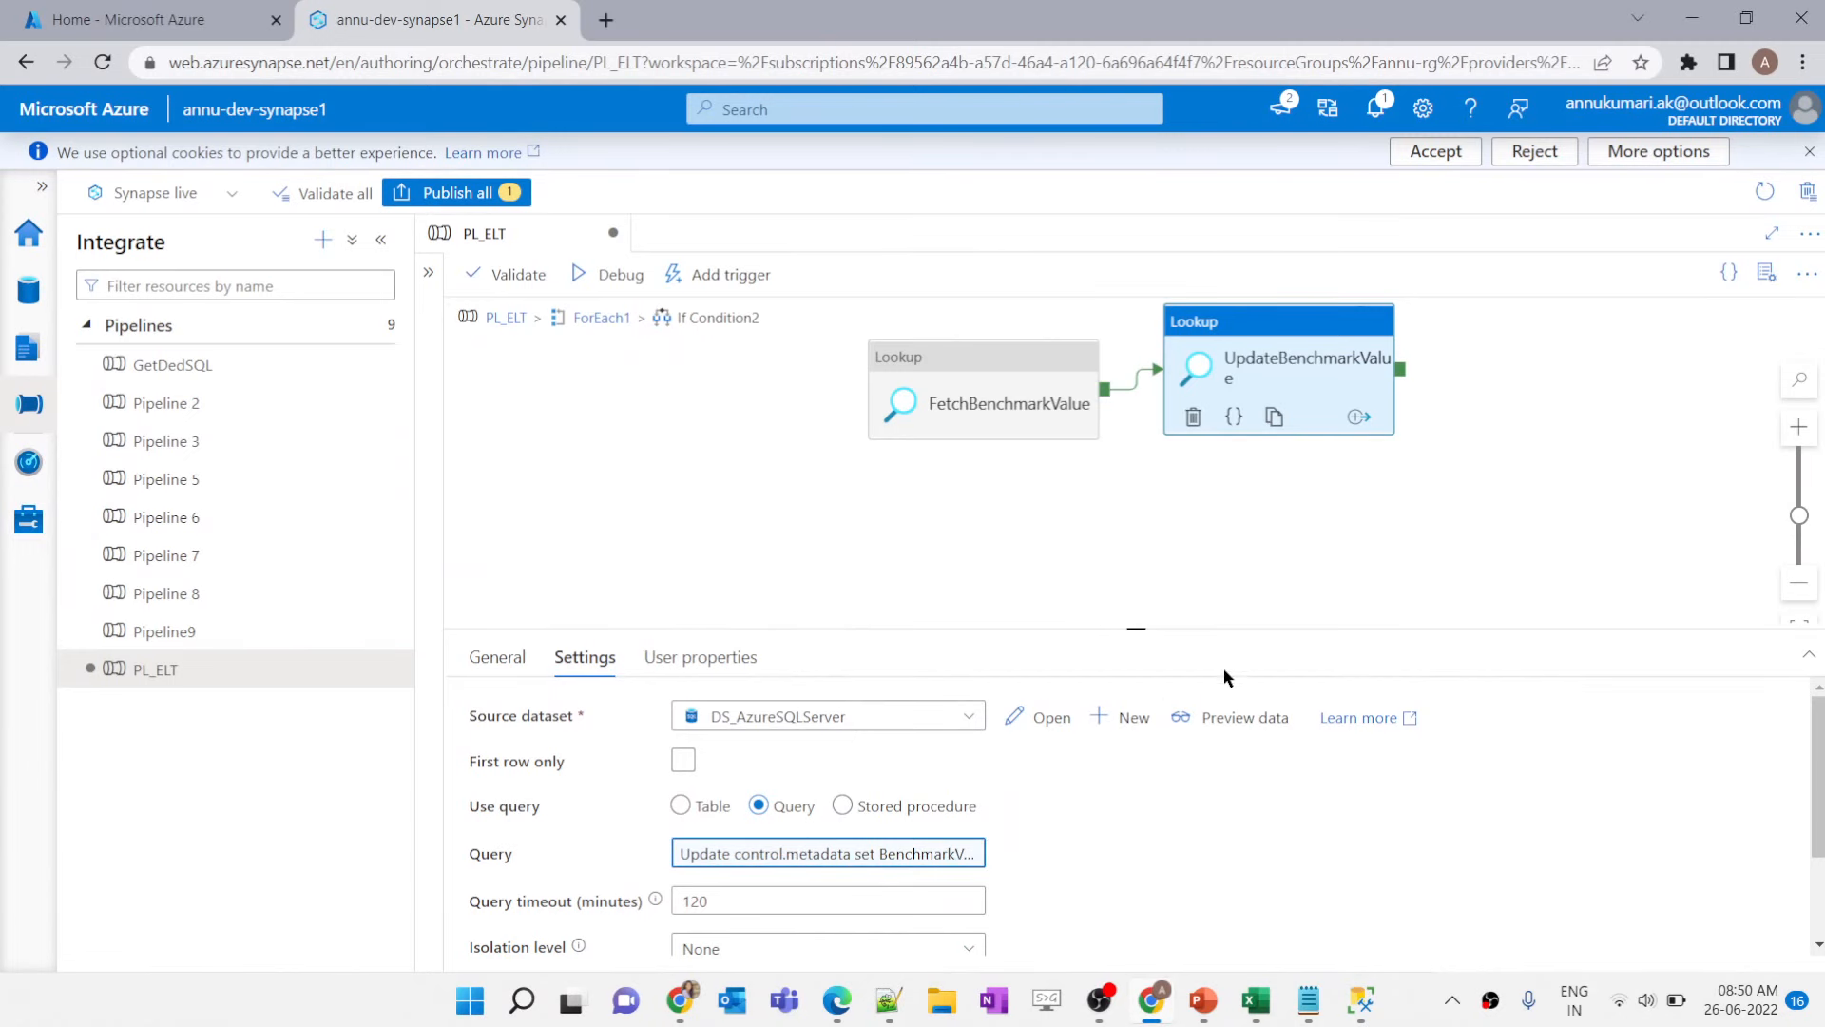
{"action": "key", "text": "alt+Tab"}
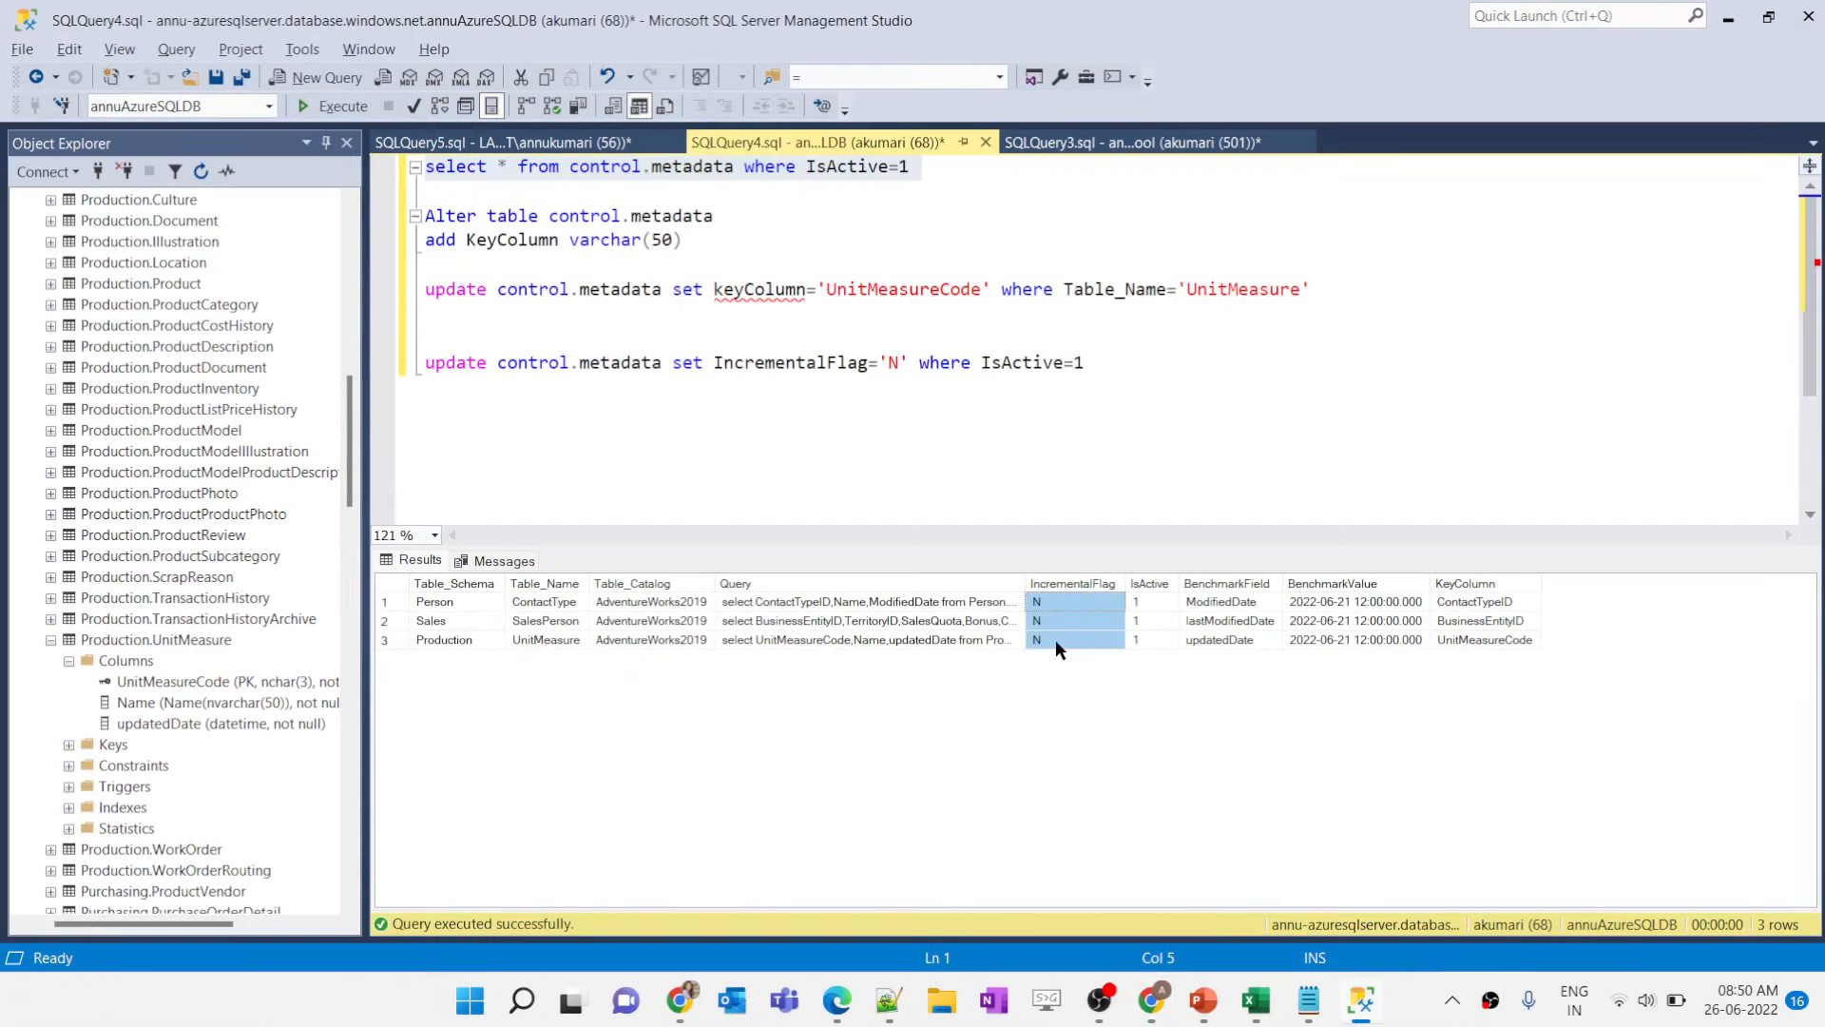
{"action": "key", "text": "alt+Tab"}
{"action": "left_click", "coordinate": [619, 274]}
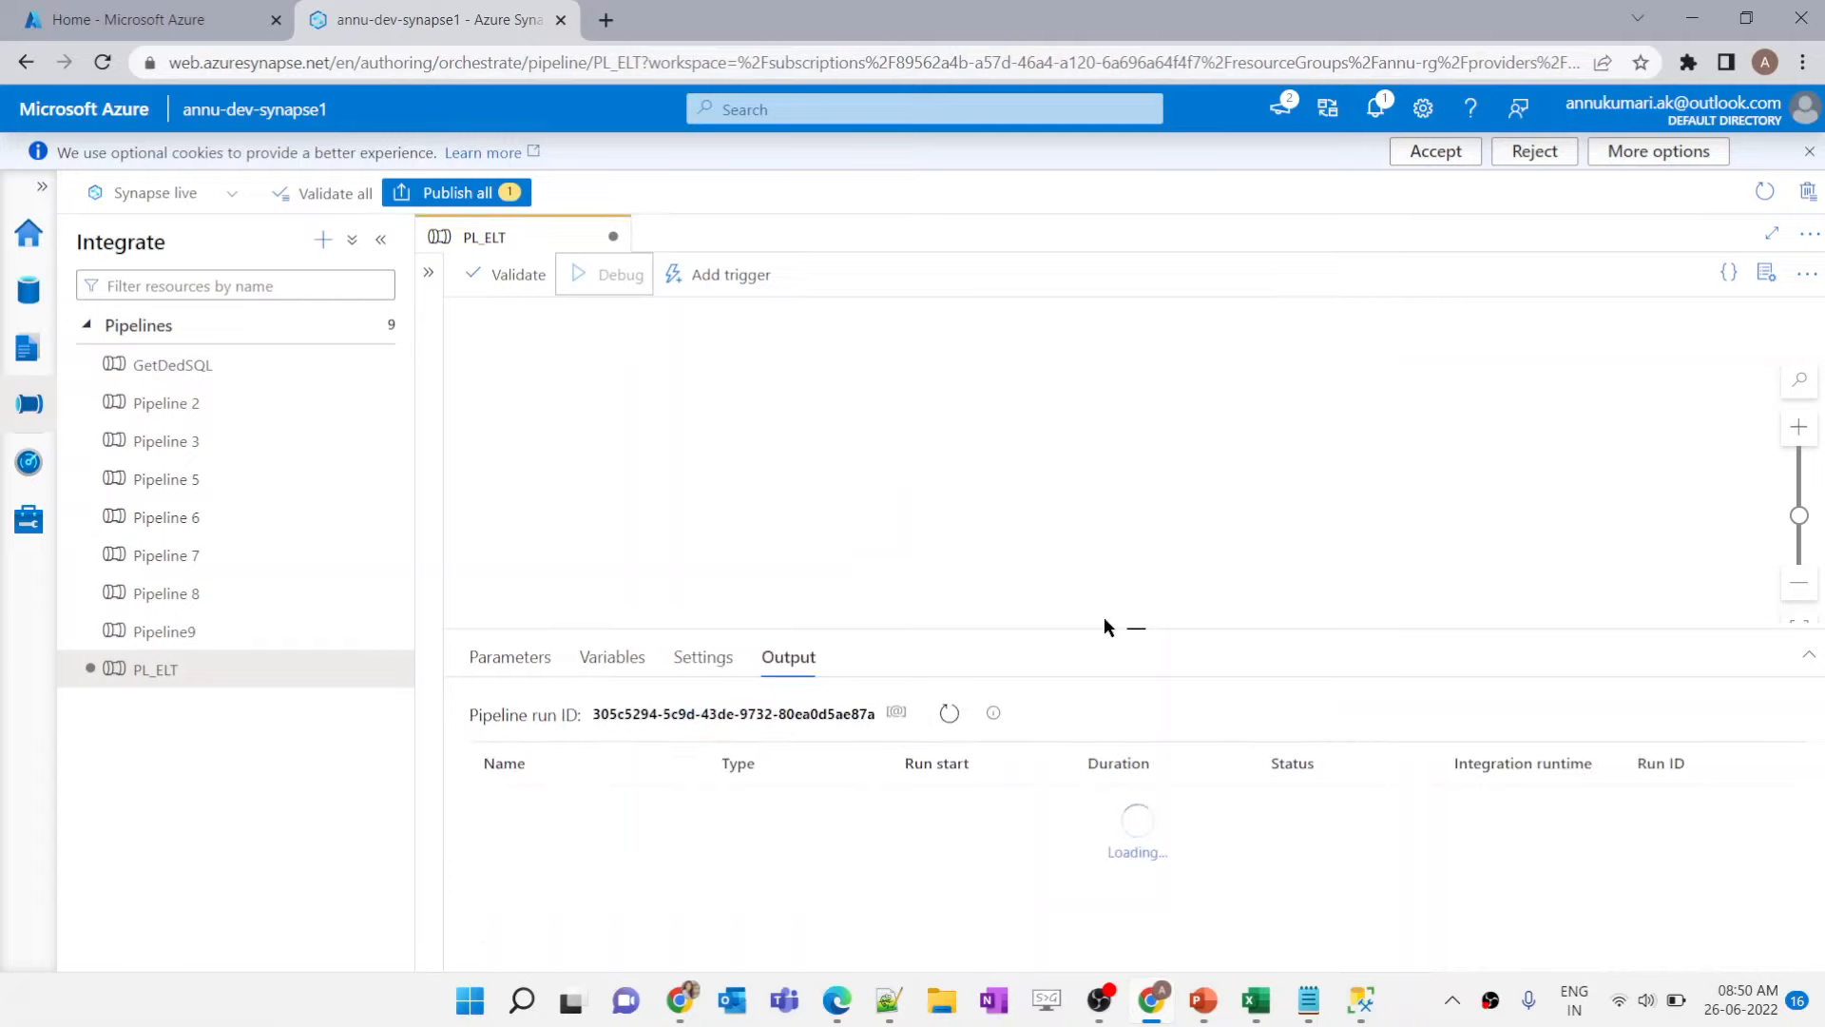
{"action": "left_click_drag", "start_coordinate": [1126, 628], "coordinate": [1144, 590]}
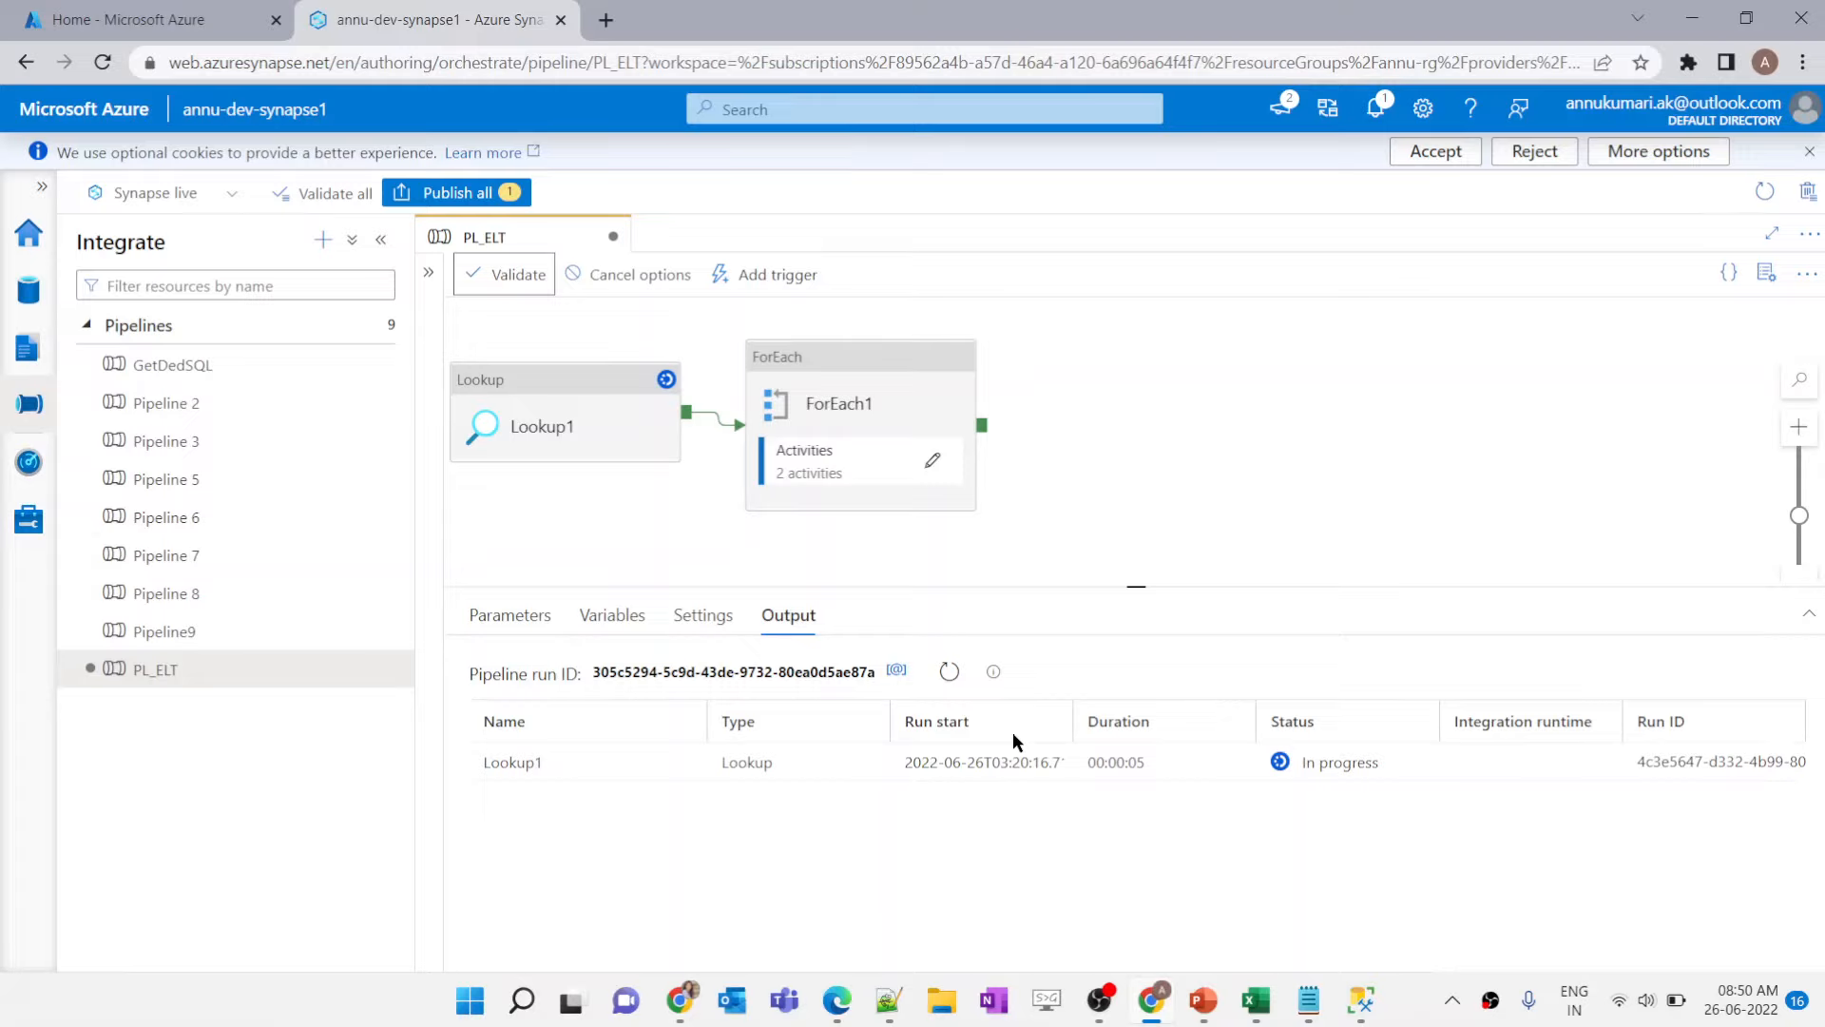
Step: Open the pre-copy script of Copy data2's sink in If Condition1's False activities, read it and close it without changes
{"action": "left_click", "coordinate": [932, 462]}
{"action": "left_click", "coordinate": [1054, 484]}
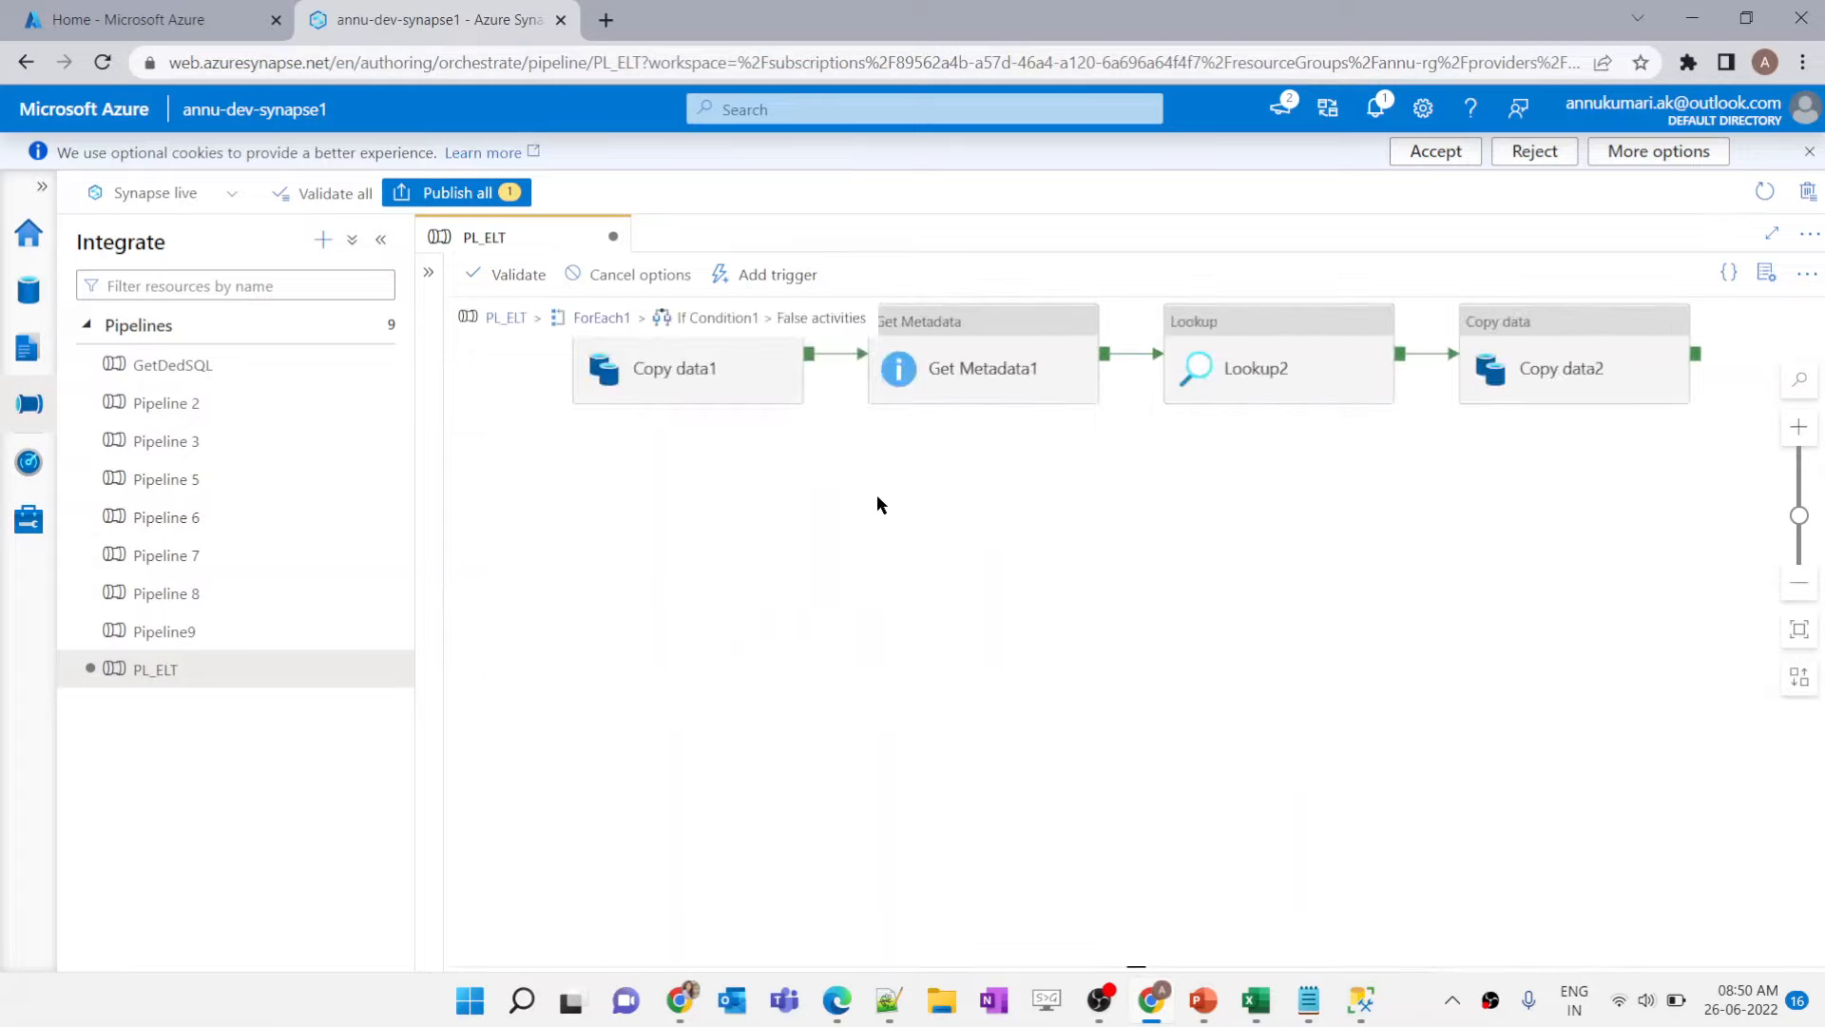
{"action": "left_click", "coordinate": [1654, 333]}
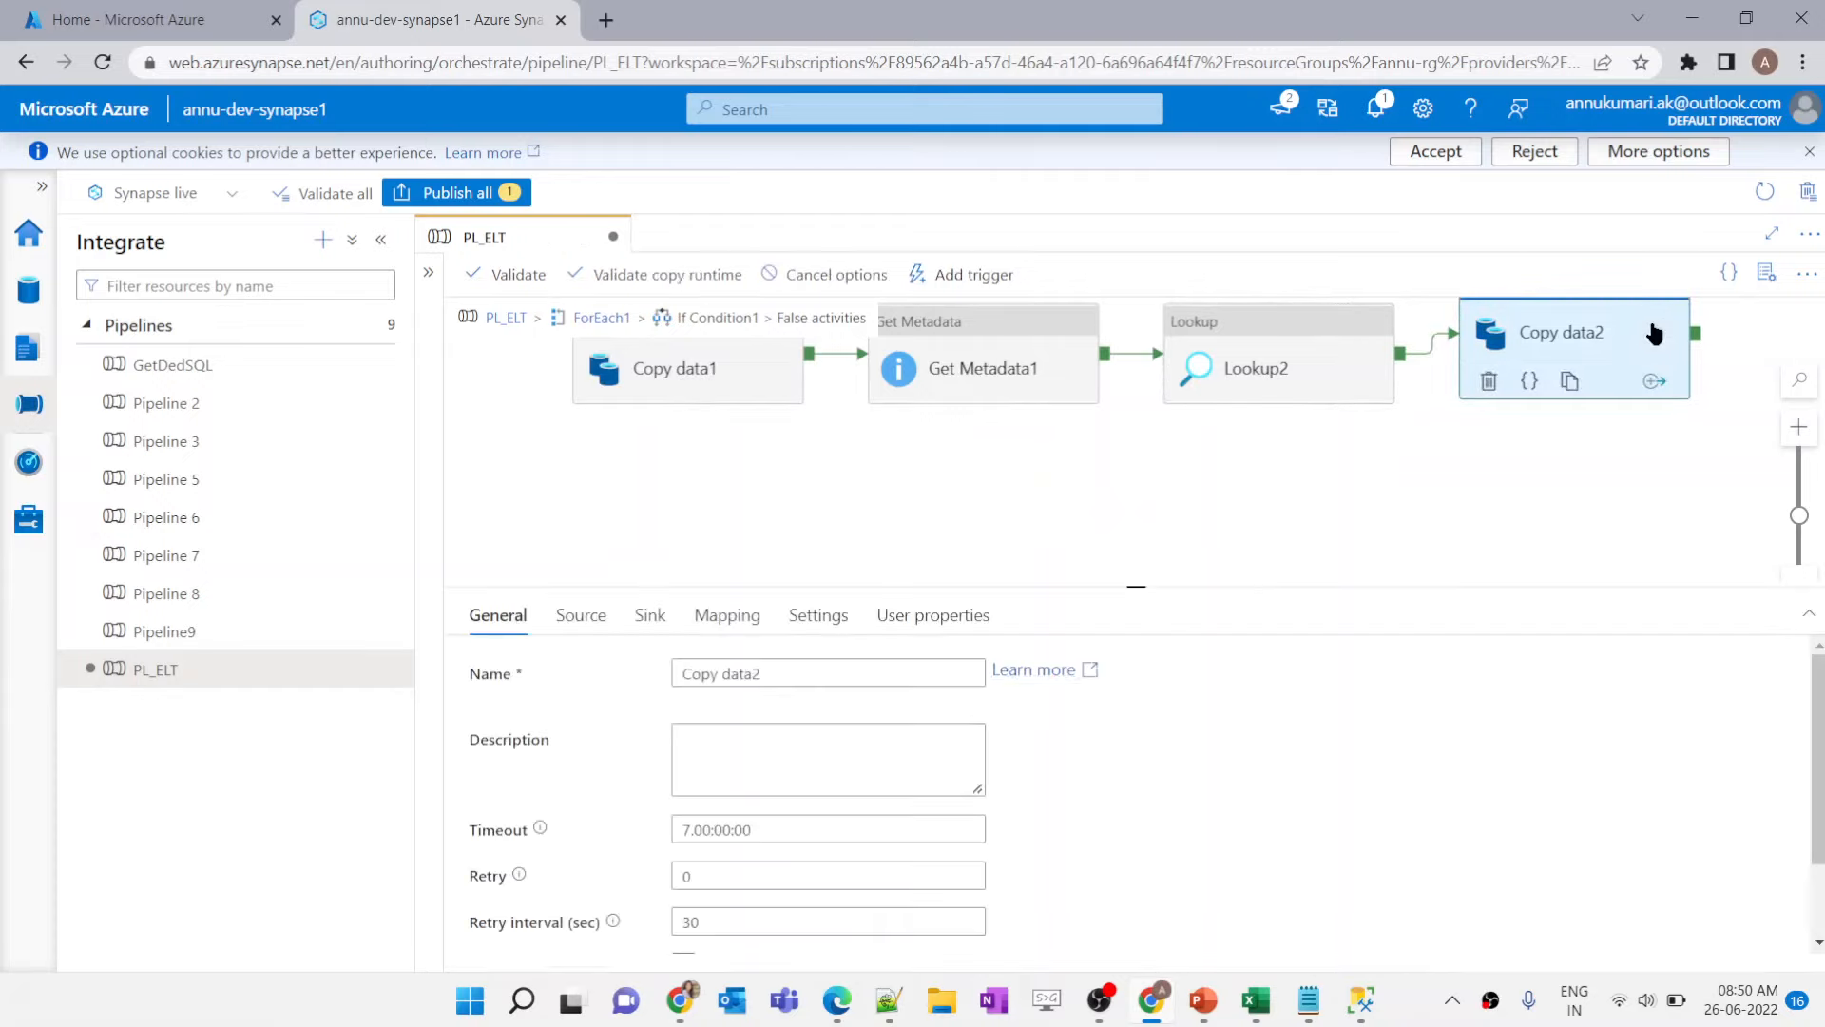
{"action": "left_click", "coordinate": [650, 615]}
{"action": "scroll", "coordinate": [811, 912], "scroll_direction": "down", "scroll_amount": 5}
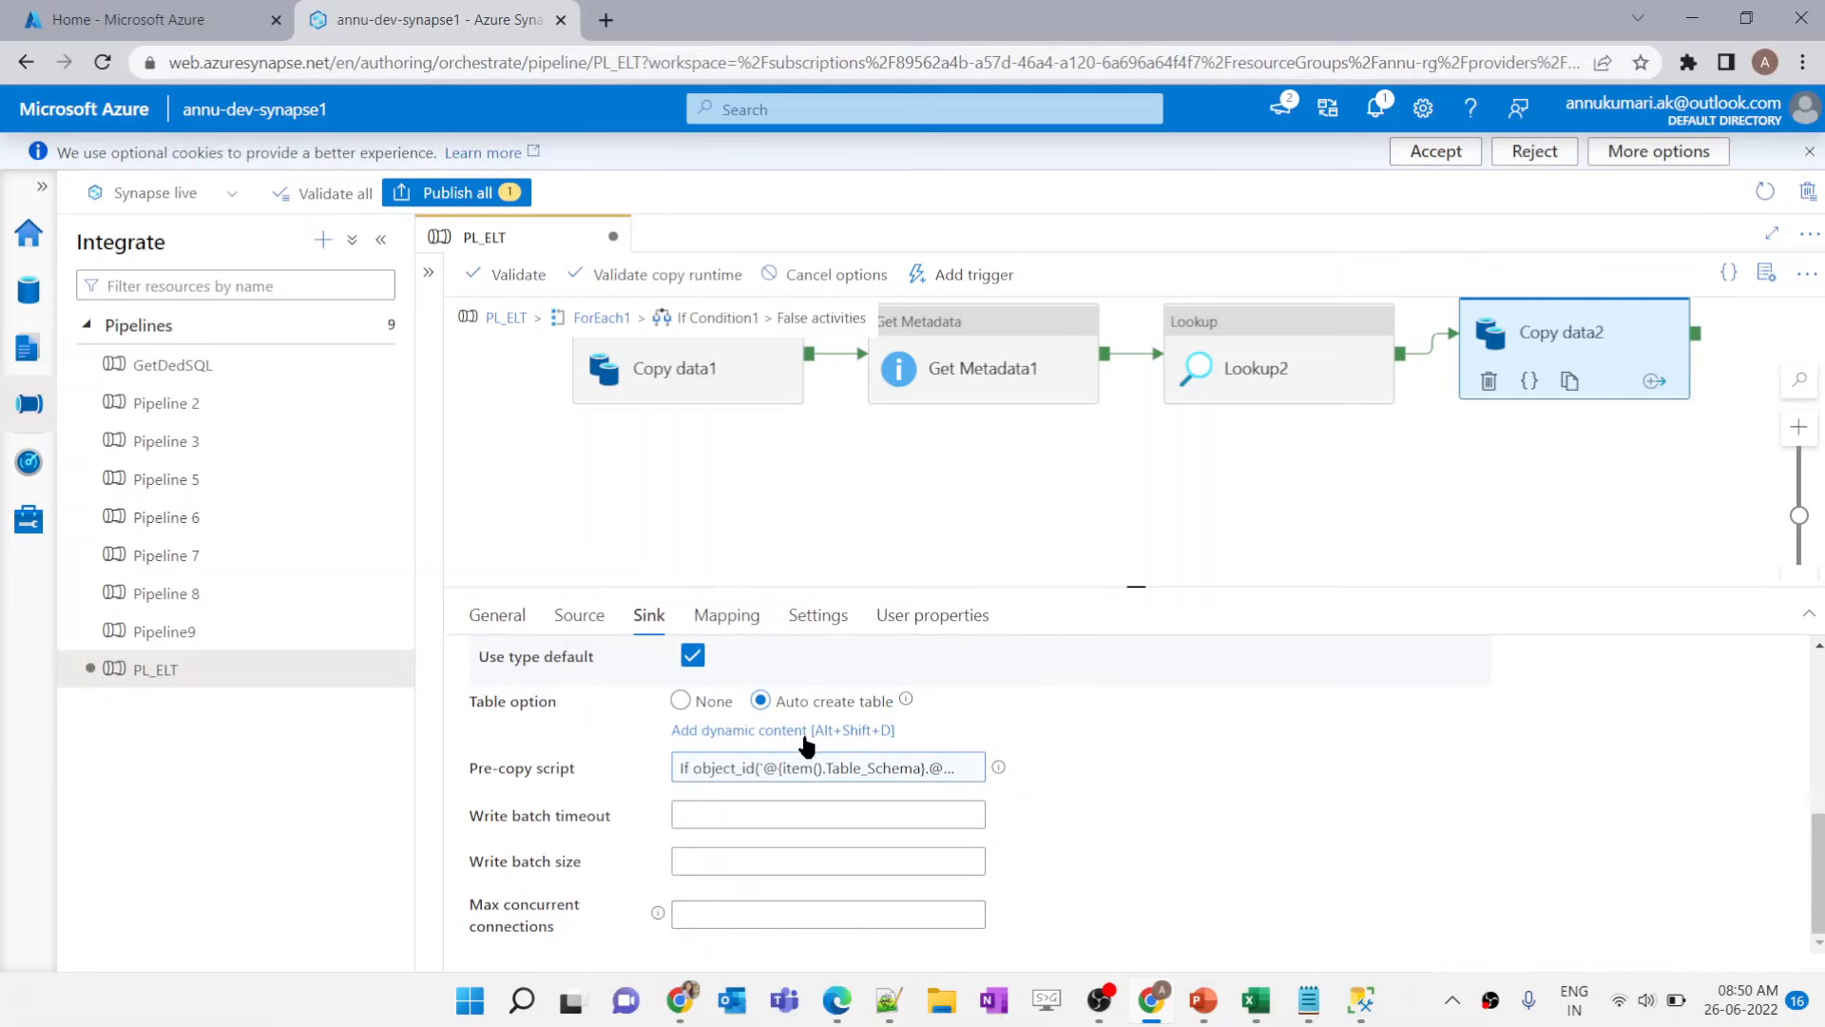
{"action": "left_click", "coordinate": [764, 770]}
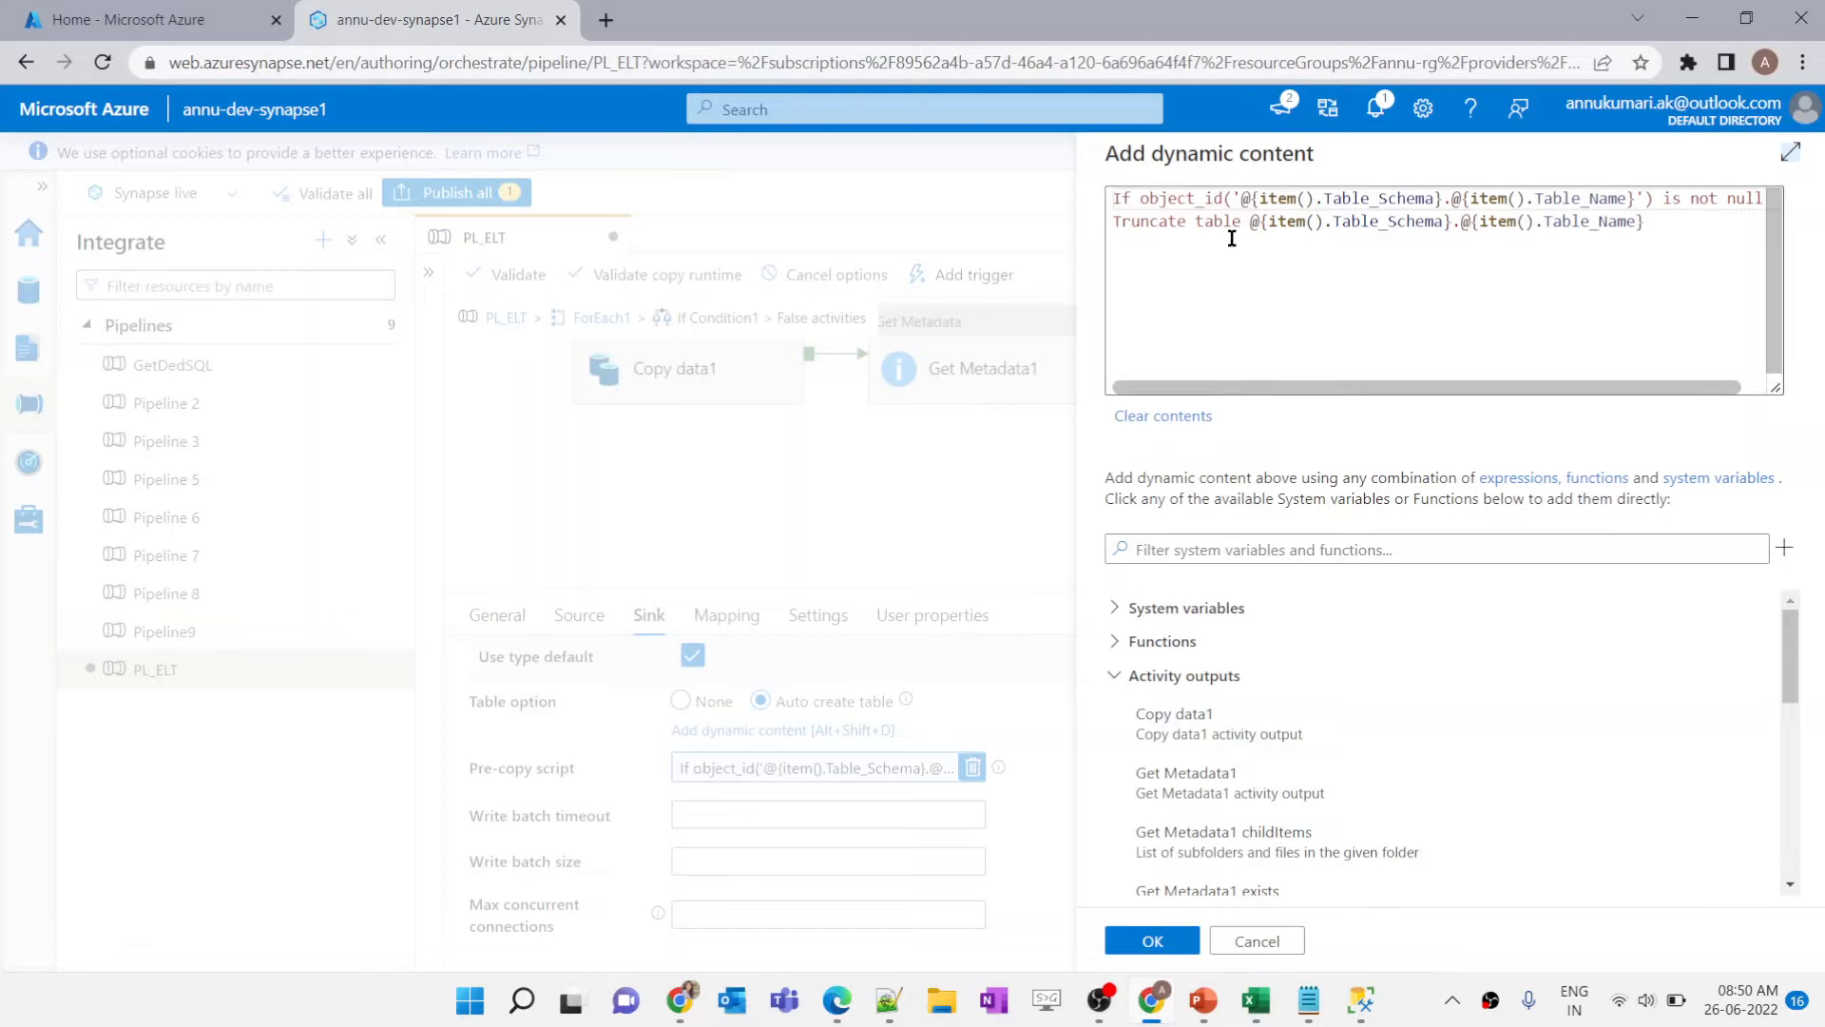
{"action": "left_click", "coordinate": [1272, 941]}
Step: Return to the top level of PL_ELT and refresh the debug run's output
{"action": "left_click", "coordinate": [587, 320]}
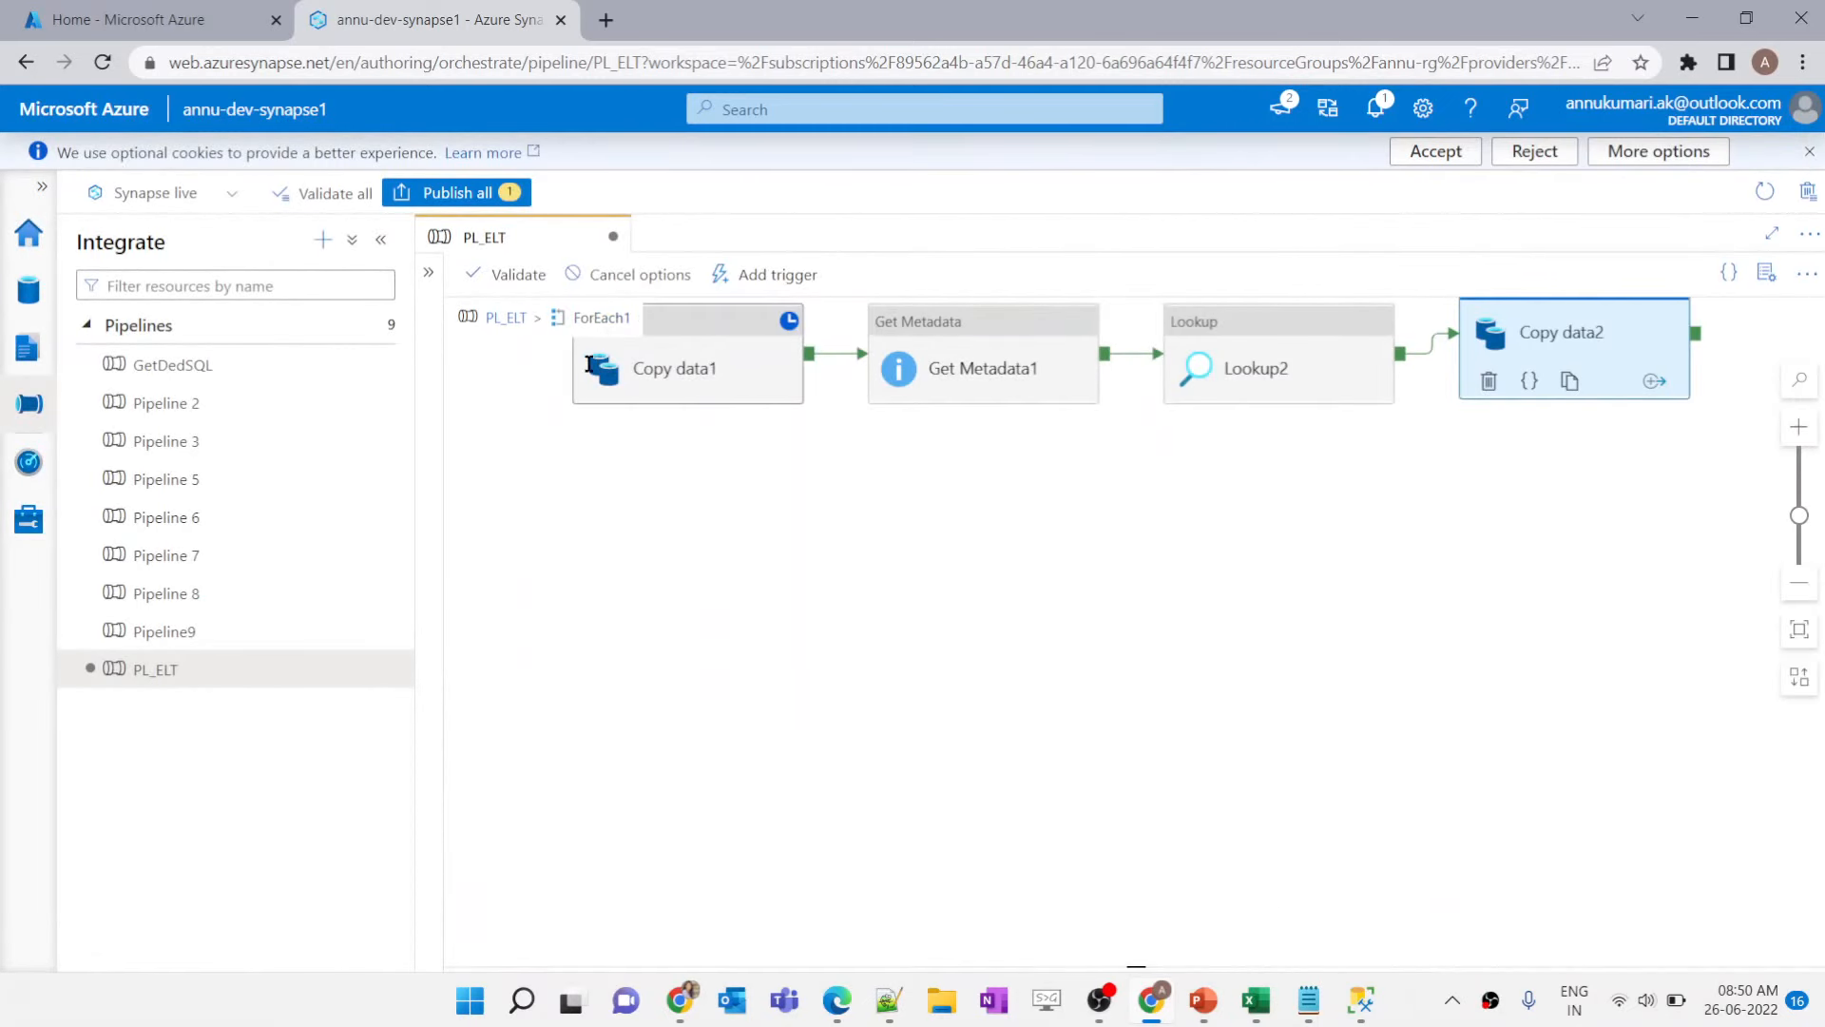
{"action": "left_click", "coordinate": [518, 323]}
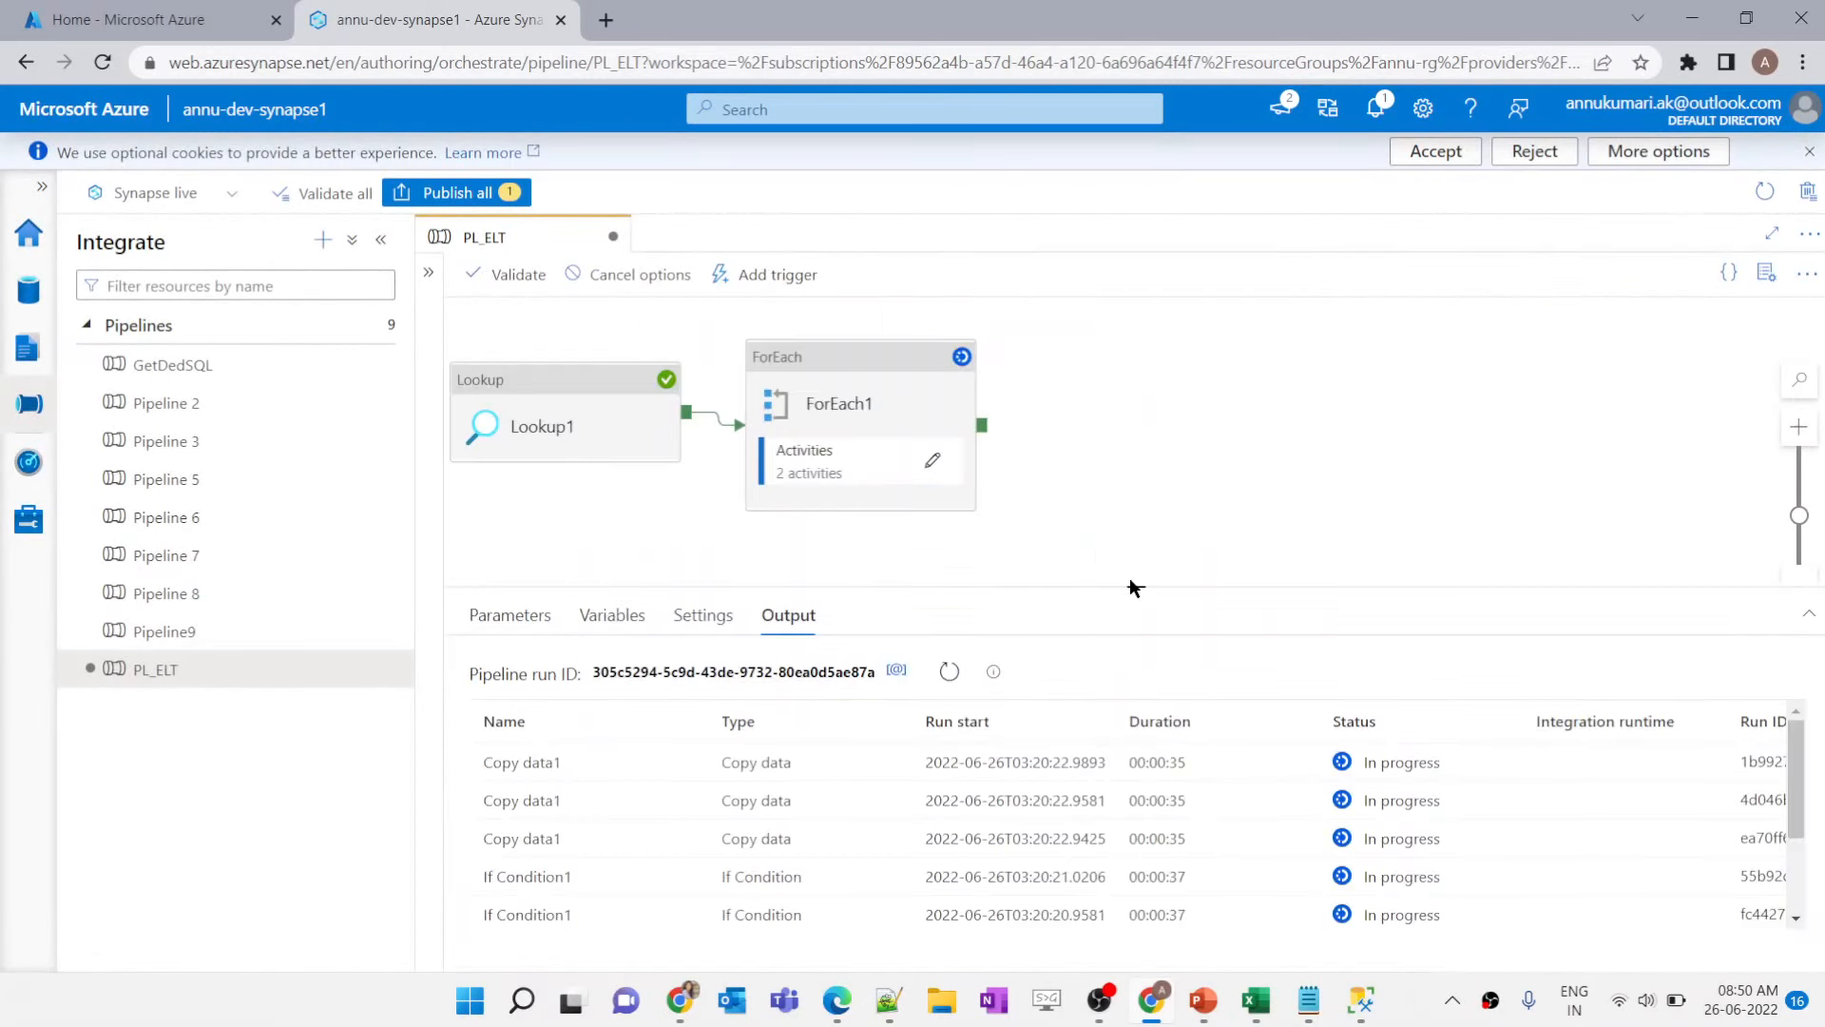
{"action": "left_click", "coordinate": [950, 673]}
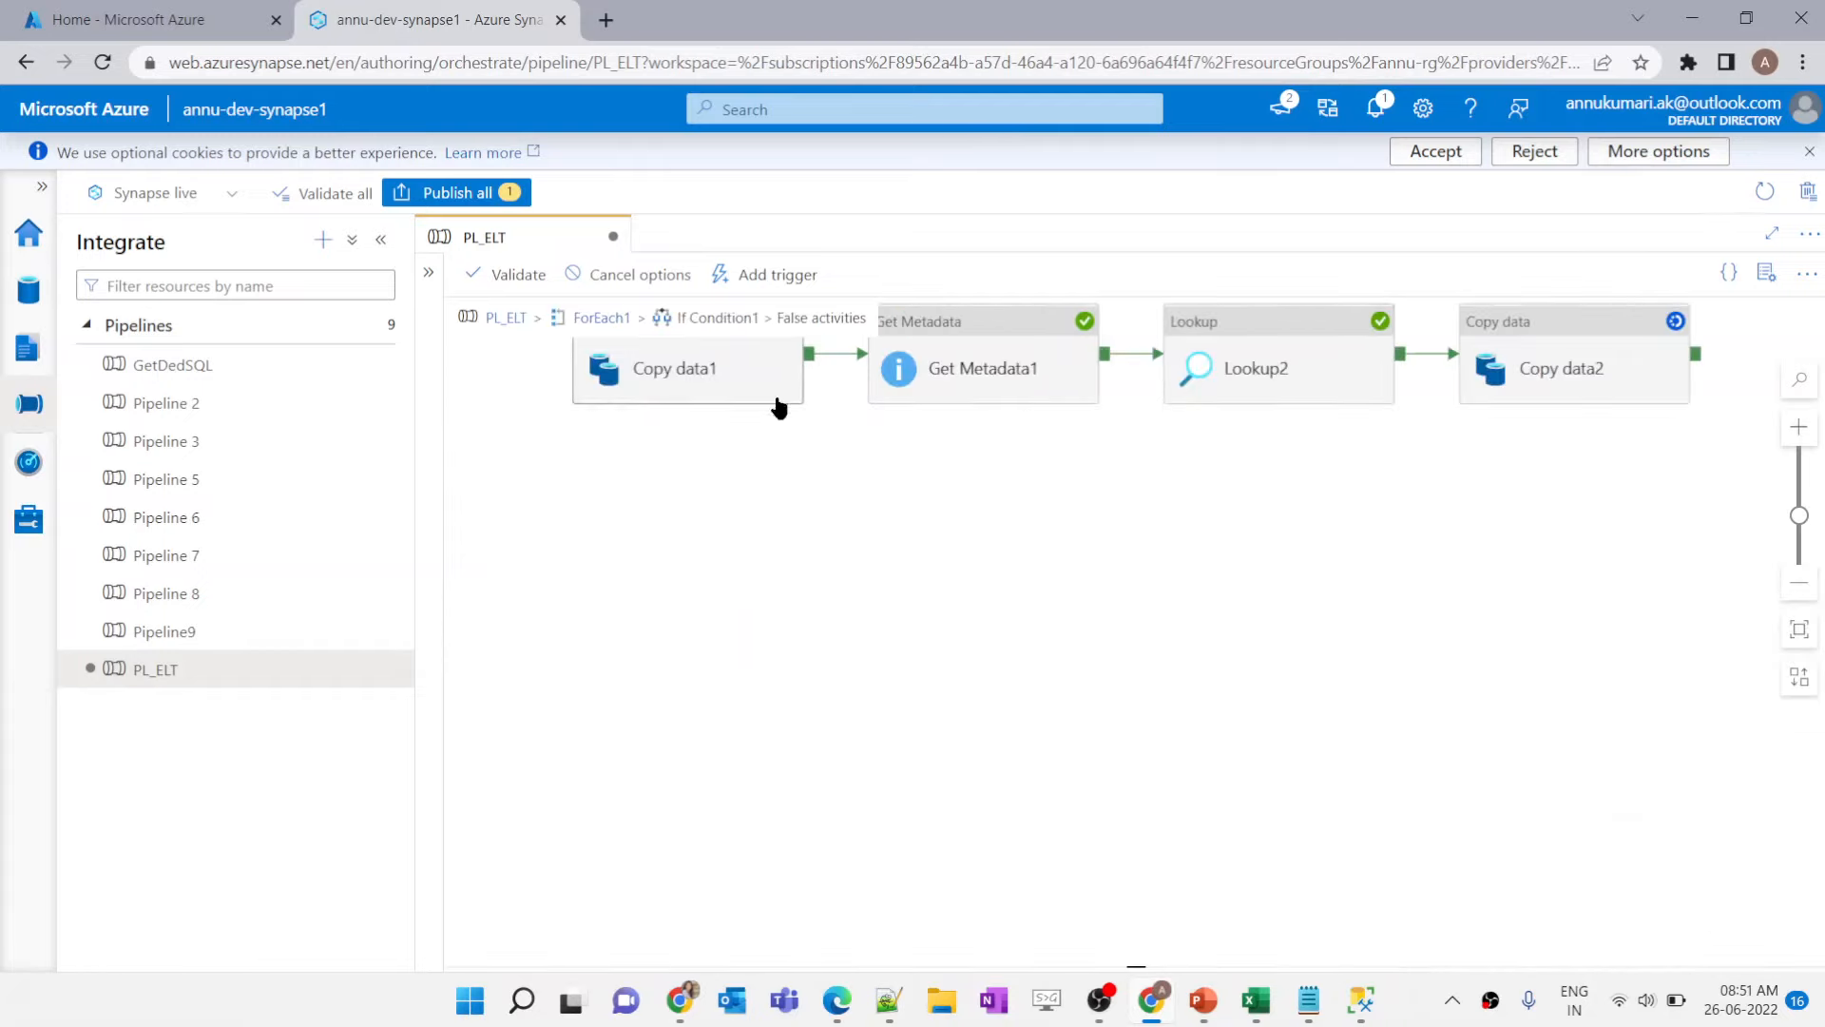
Step: Check the run status of the activities in If Condition1's False and True branches and return to PL_ELT
{"action": "scroll", "coordinate": [610, 428], "scroll_direction": "up", "scroll_amount": 1}
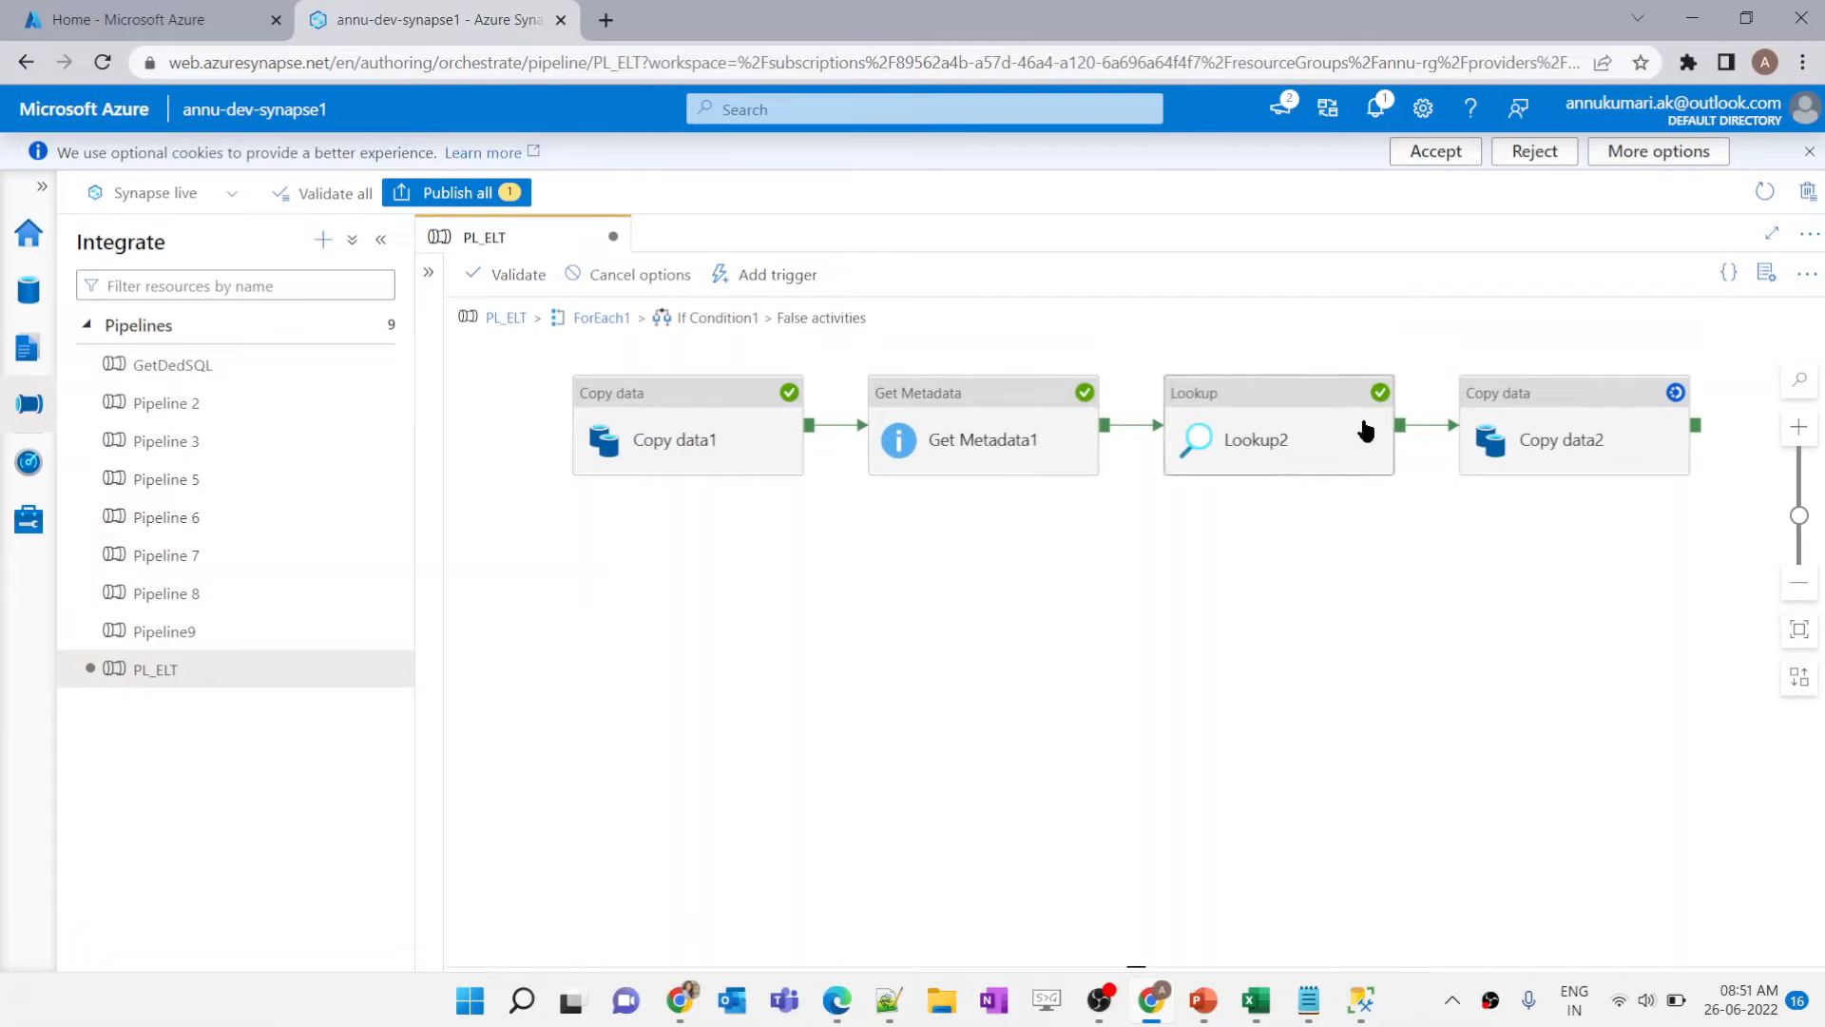
{"action": "left_click", "coordinate": [613, 328]}
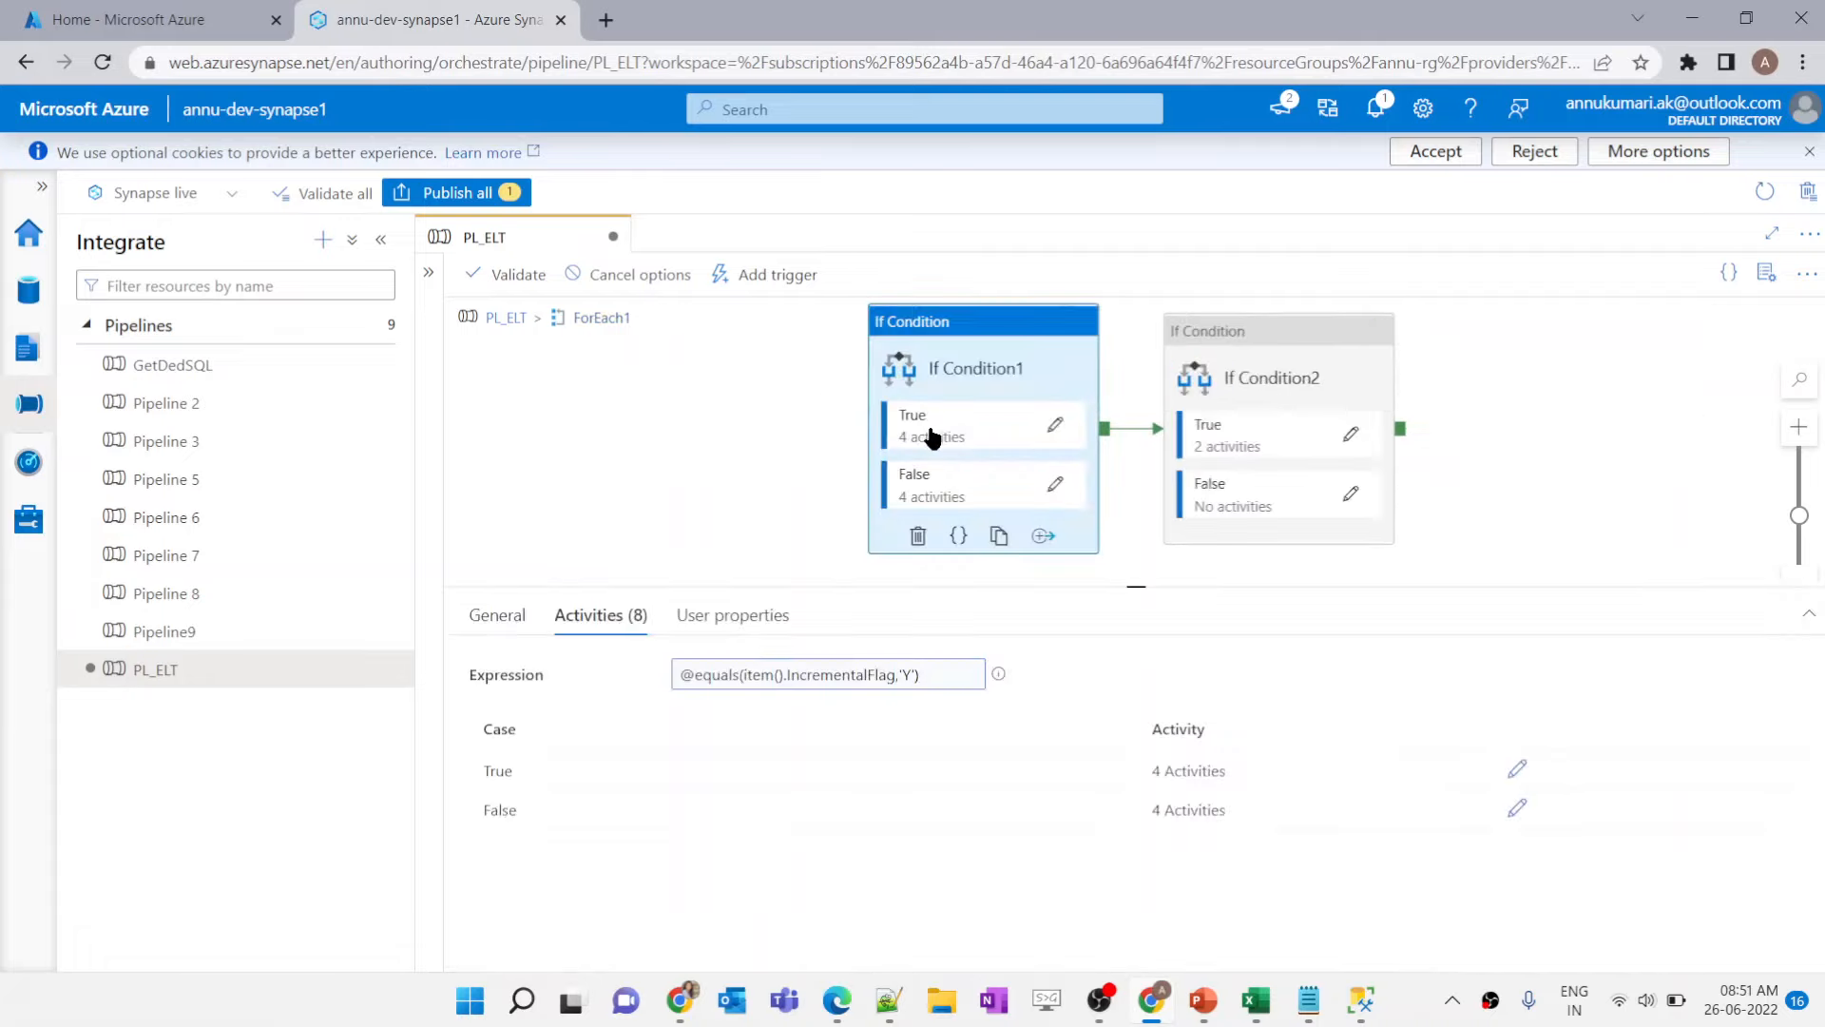
{"action": "left_click", "coordinate": [1055, 428]}
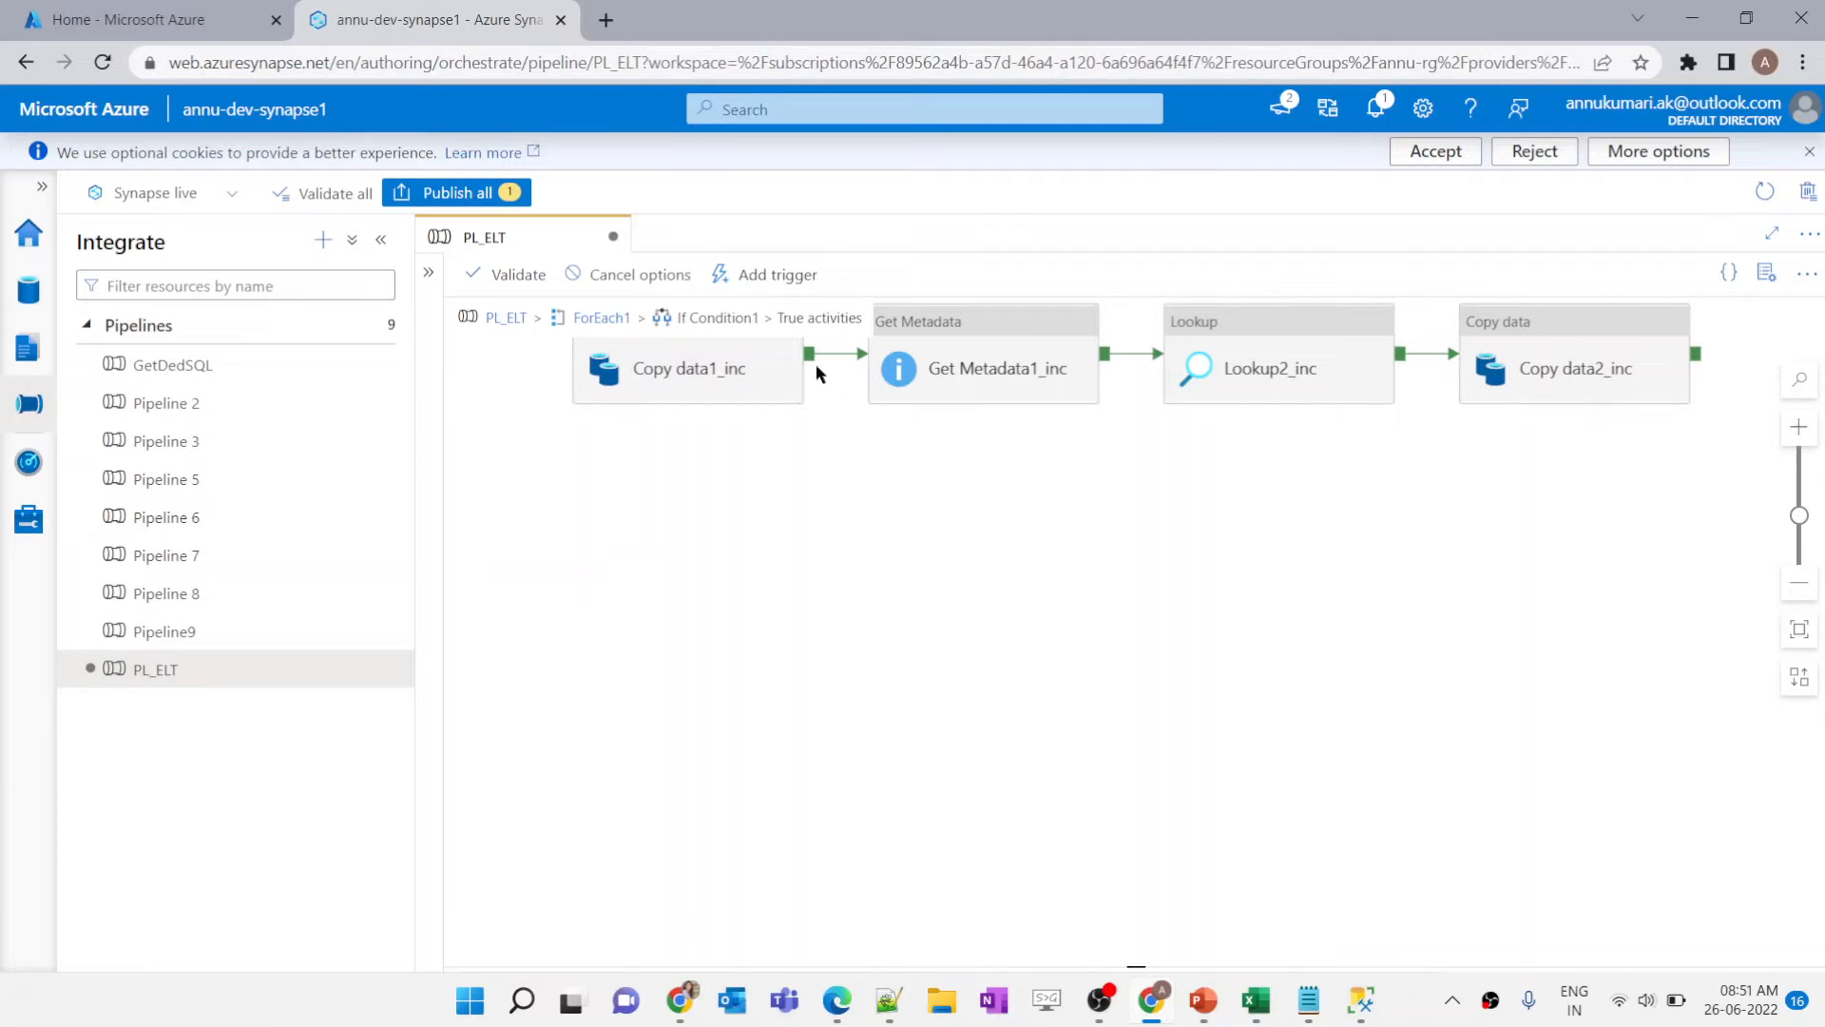
{"action": "left_click", "coordinate": [561, 324]}
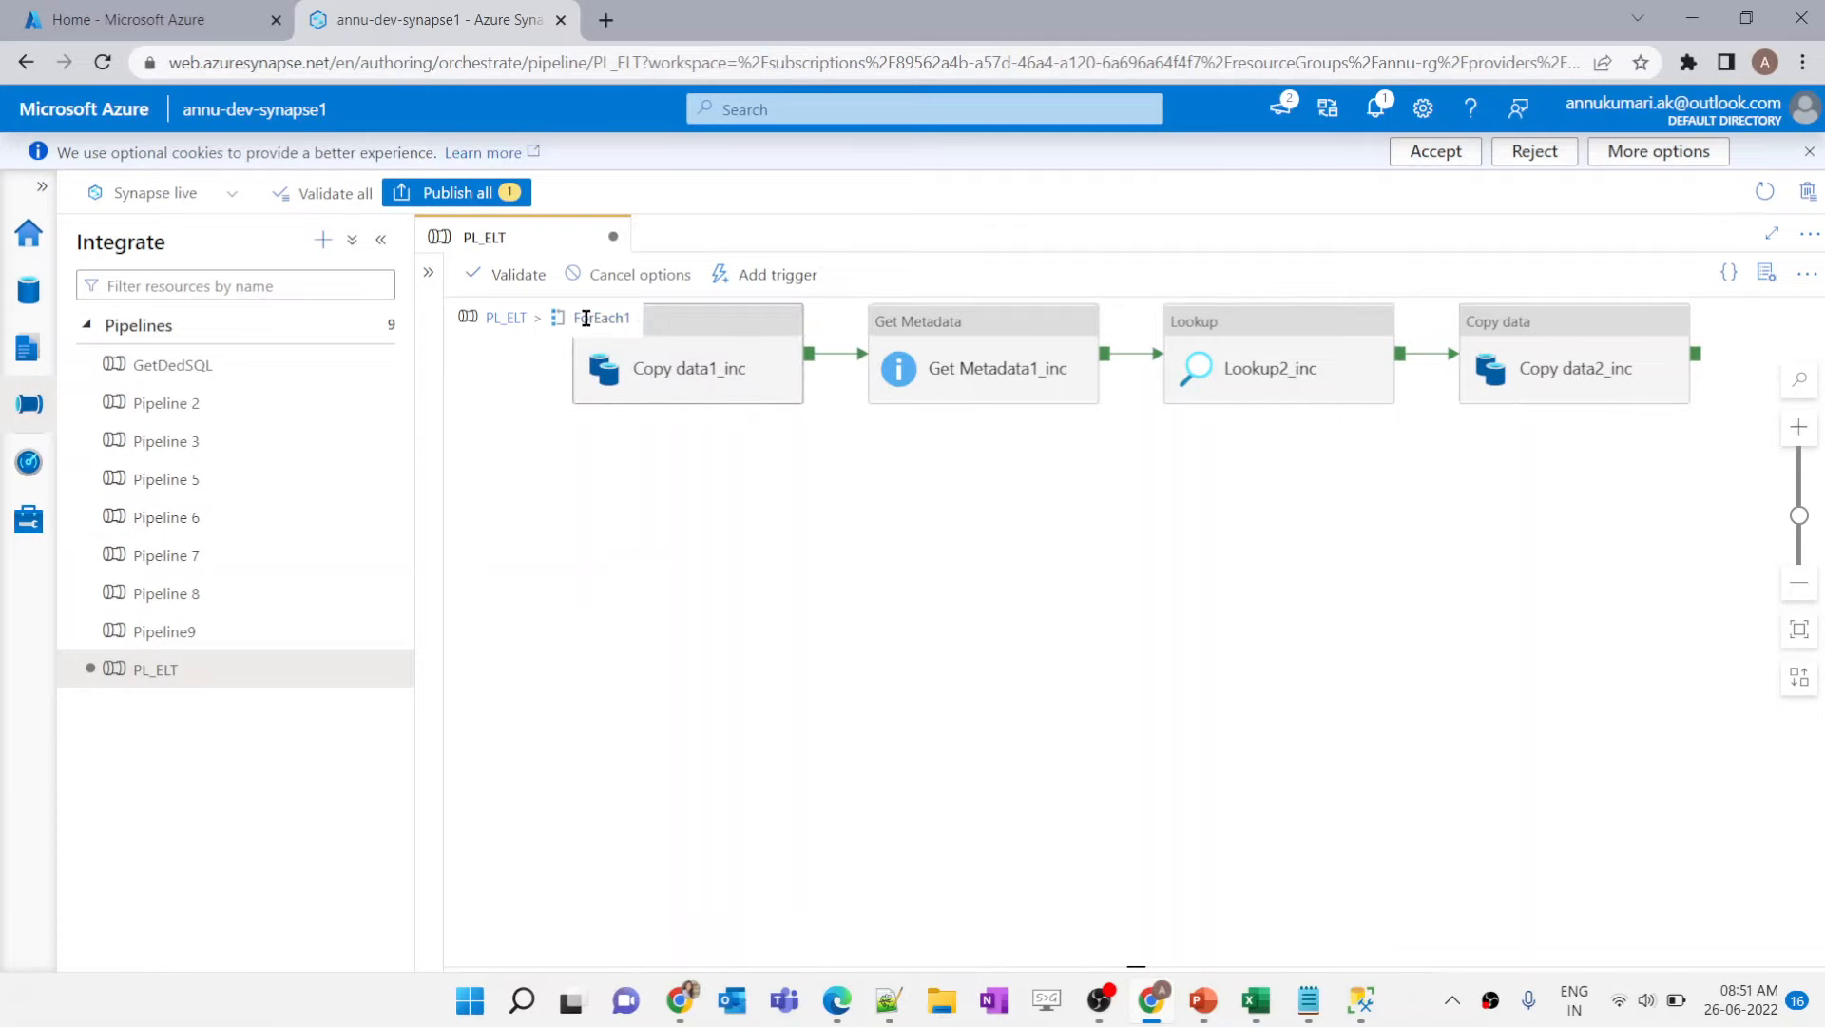
{"action": "left_click", "coordinate": [498, 319]}
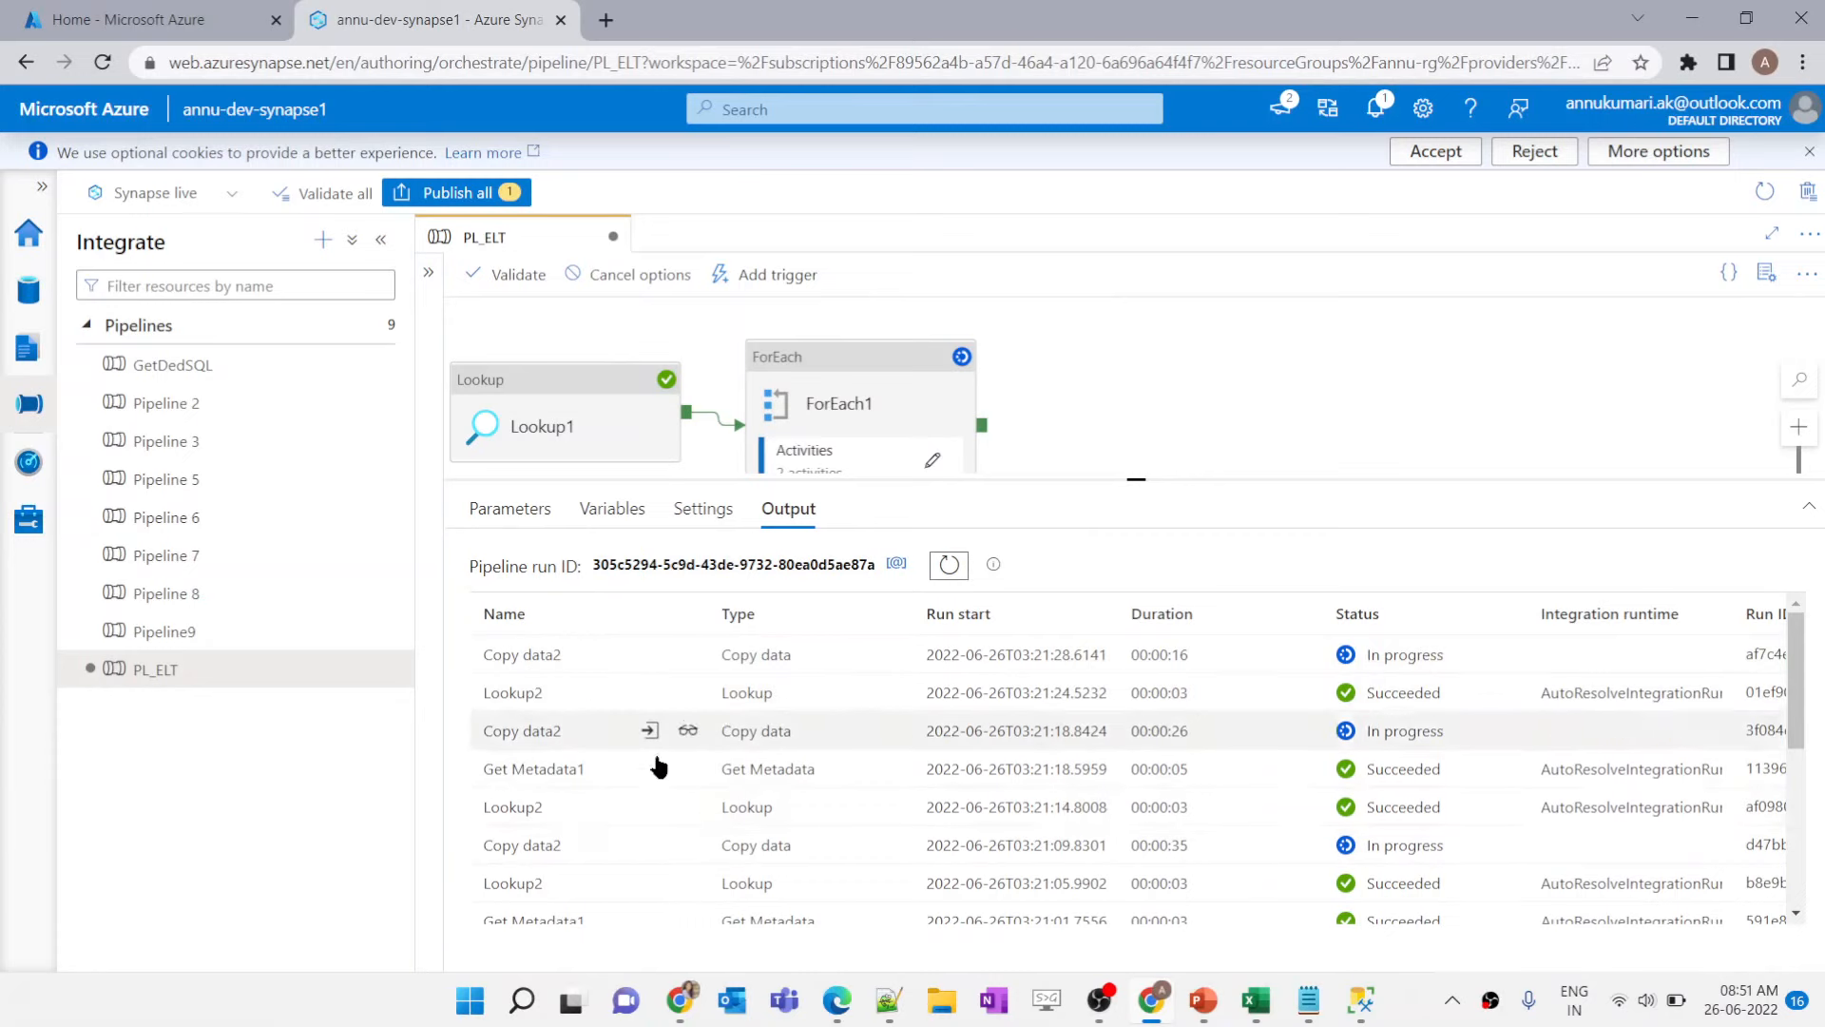
Step: Refresh the run output and inspect the IncrementalFlag part of the query in an UpdateBenchmarkValue run's input
{"action": "left_click", "coordinate": [949, 565]}
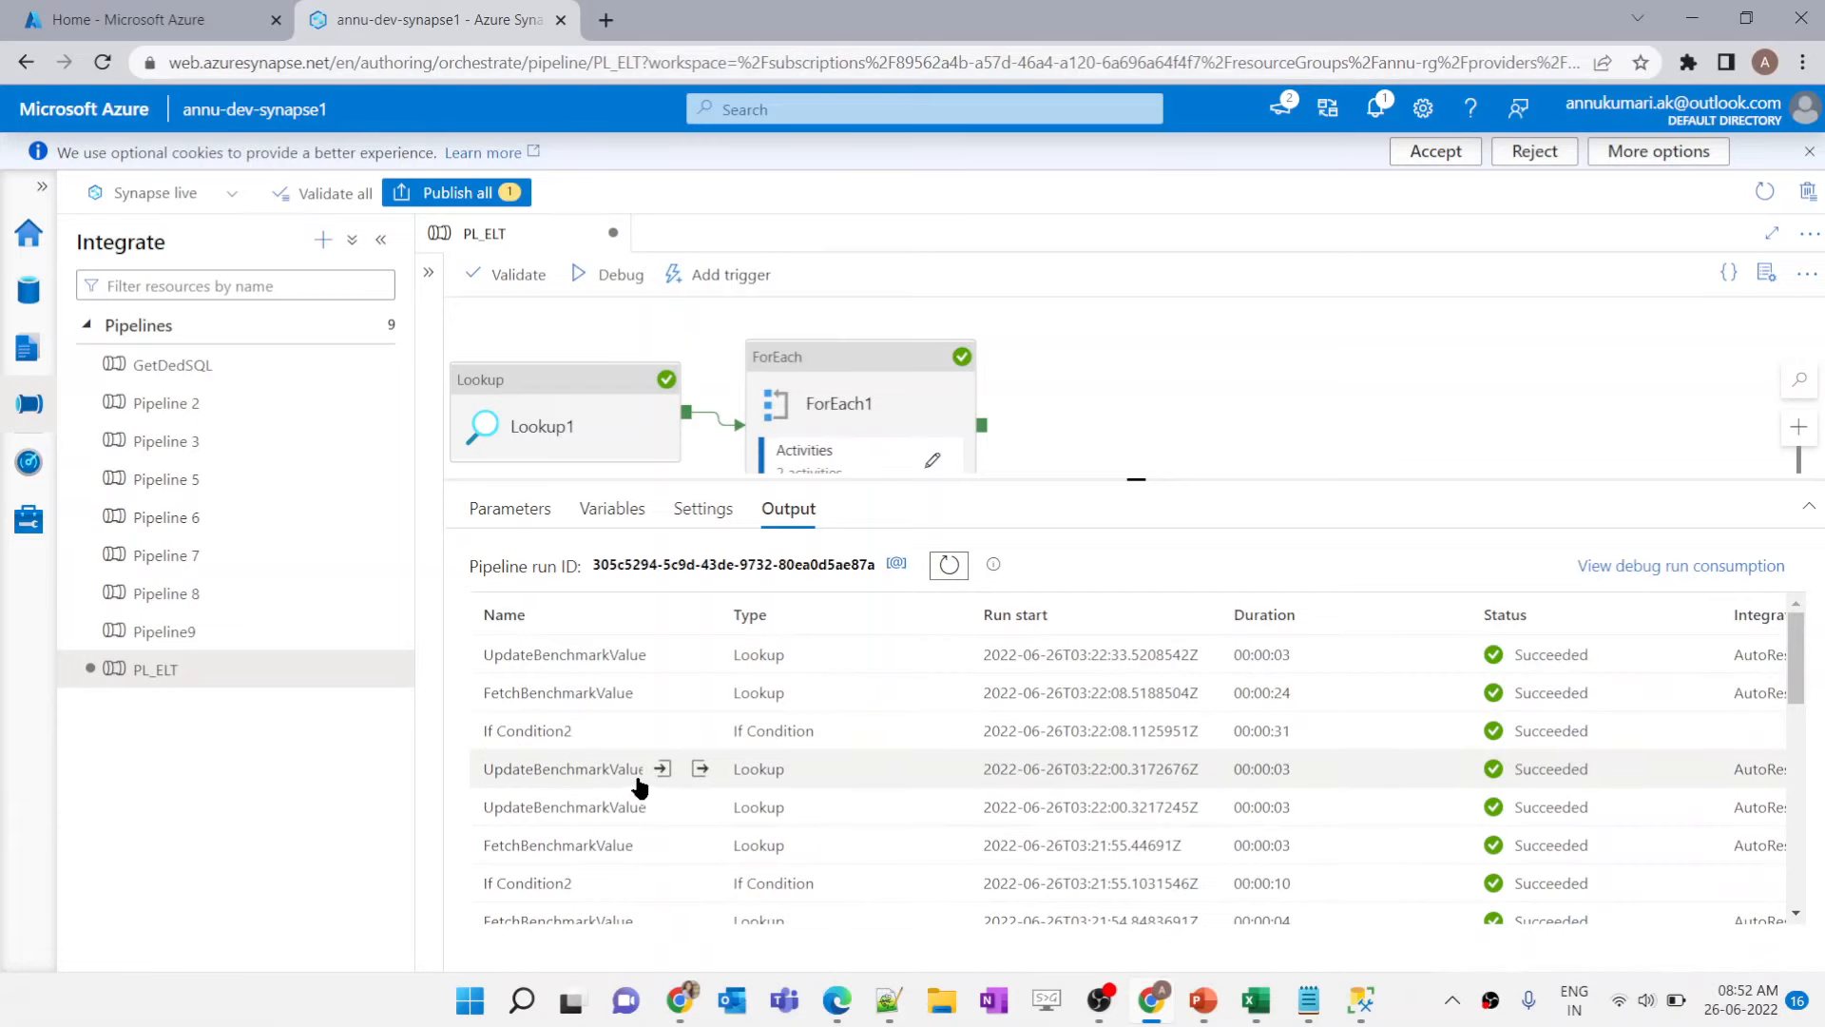
{"action": "left_click", "coordinate": [662, 769]}
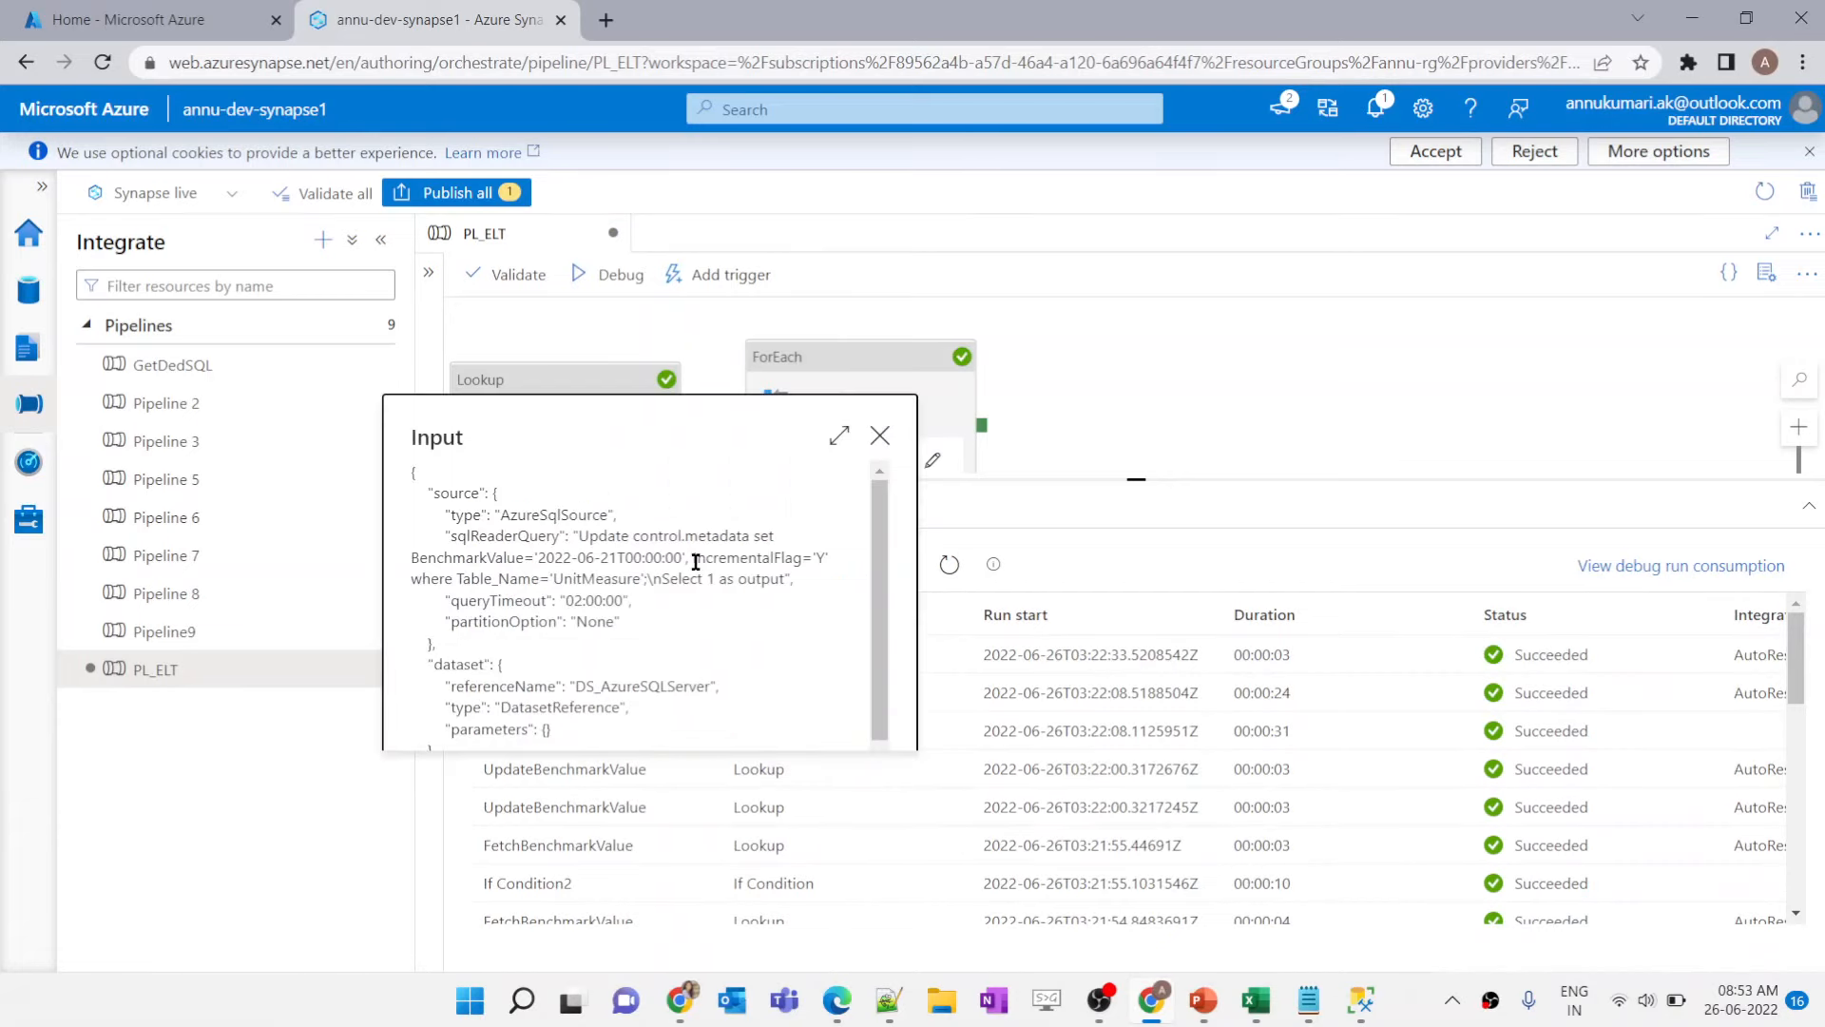
{"action": "left_click_drag", "start_coordinate": [697, 560], "coordinate": [826, 560]}
{"action": "left_click", "coordinate": [633, 560]}
{"action": "left_click", "coordinate": [878, 437]}
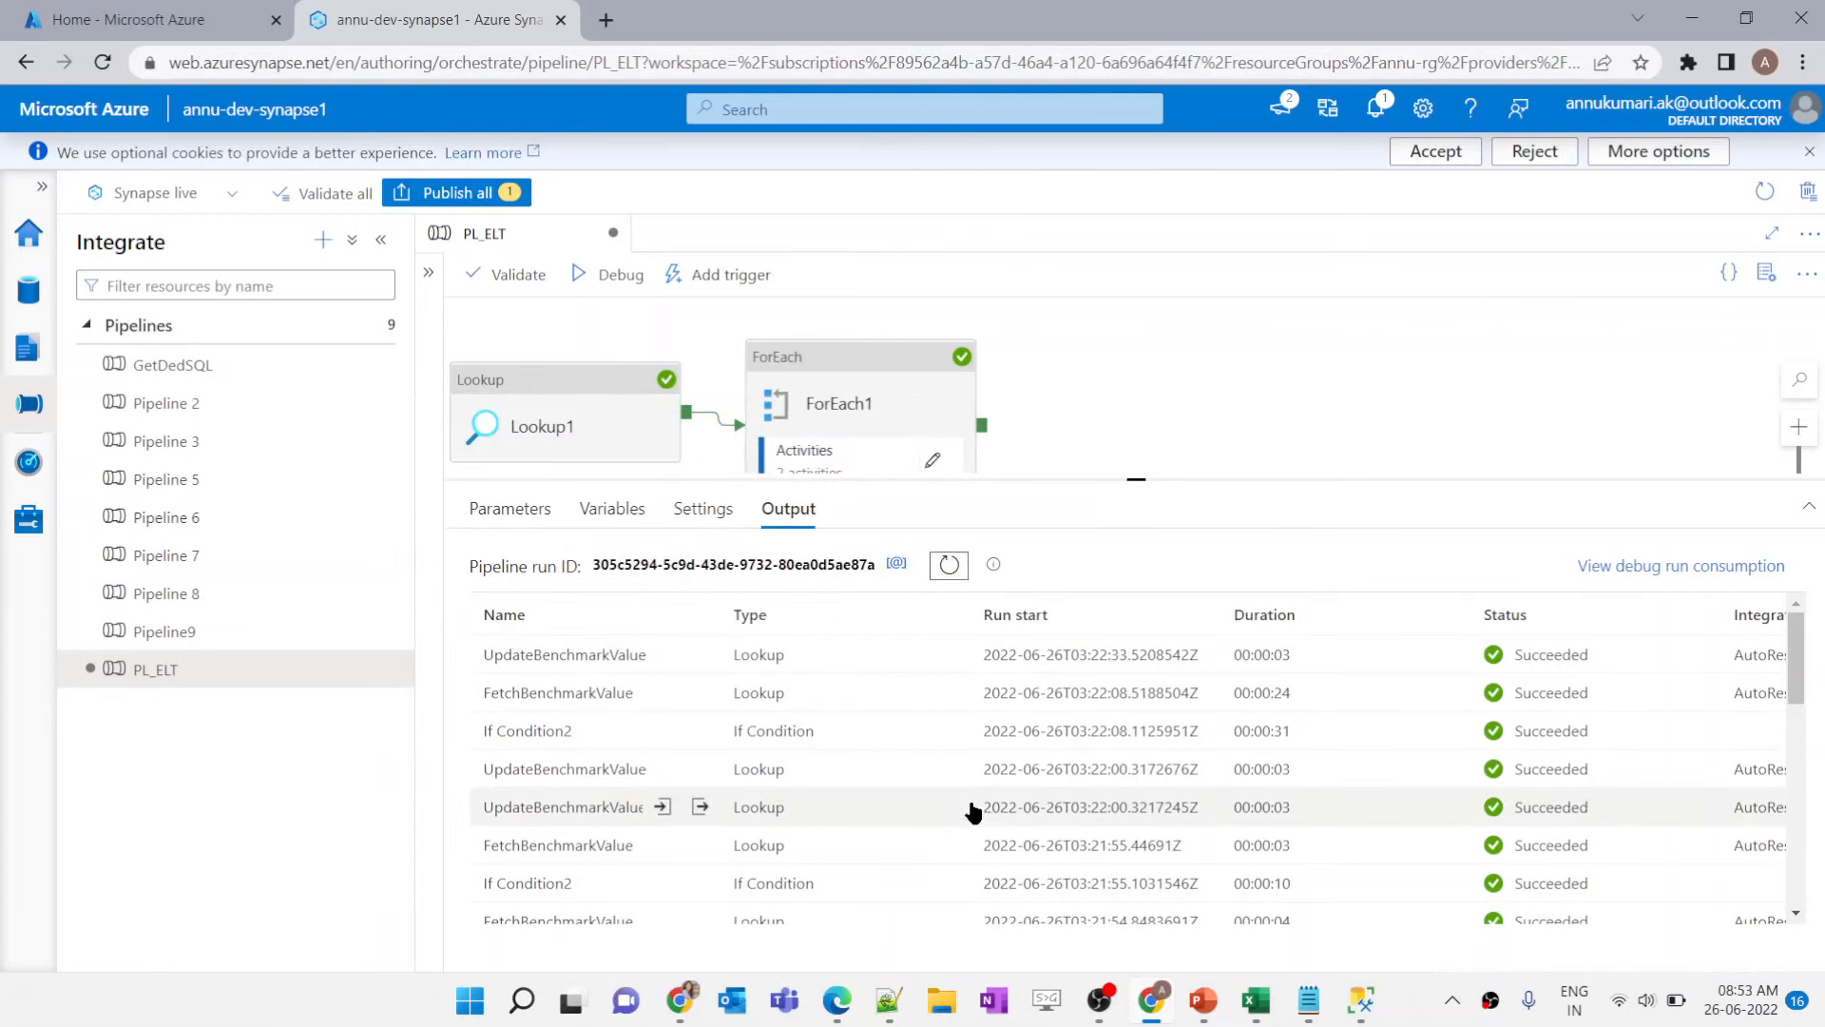
Step: Switch to SQL Server Management Studio, rerun select * from control.metadata where IsActive=1 and check the IncrementalFlag column
{"action": "left_click", "coordinate": [1357, 1008]}
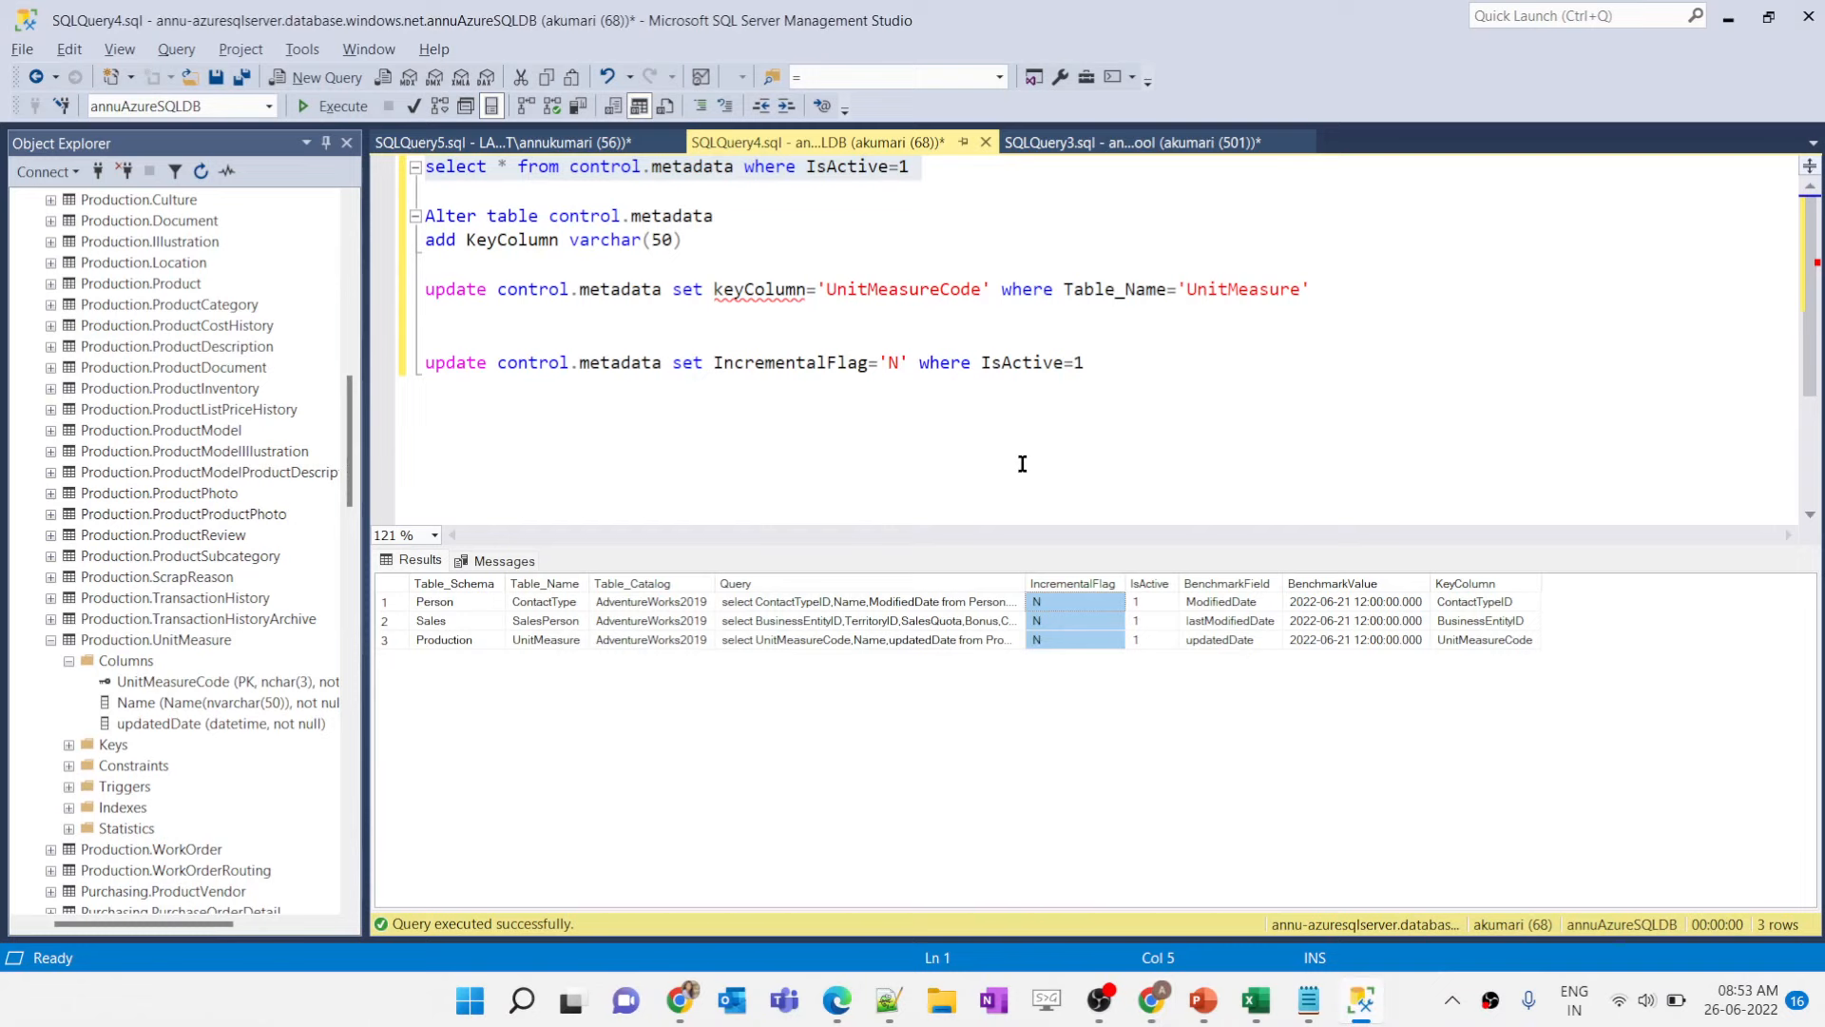
{"action": "left_click", "coordinate": [396, 177]}
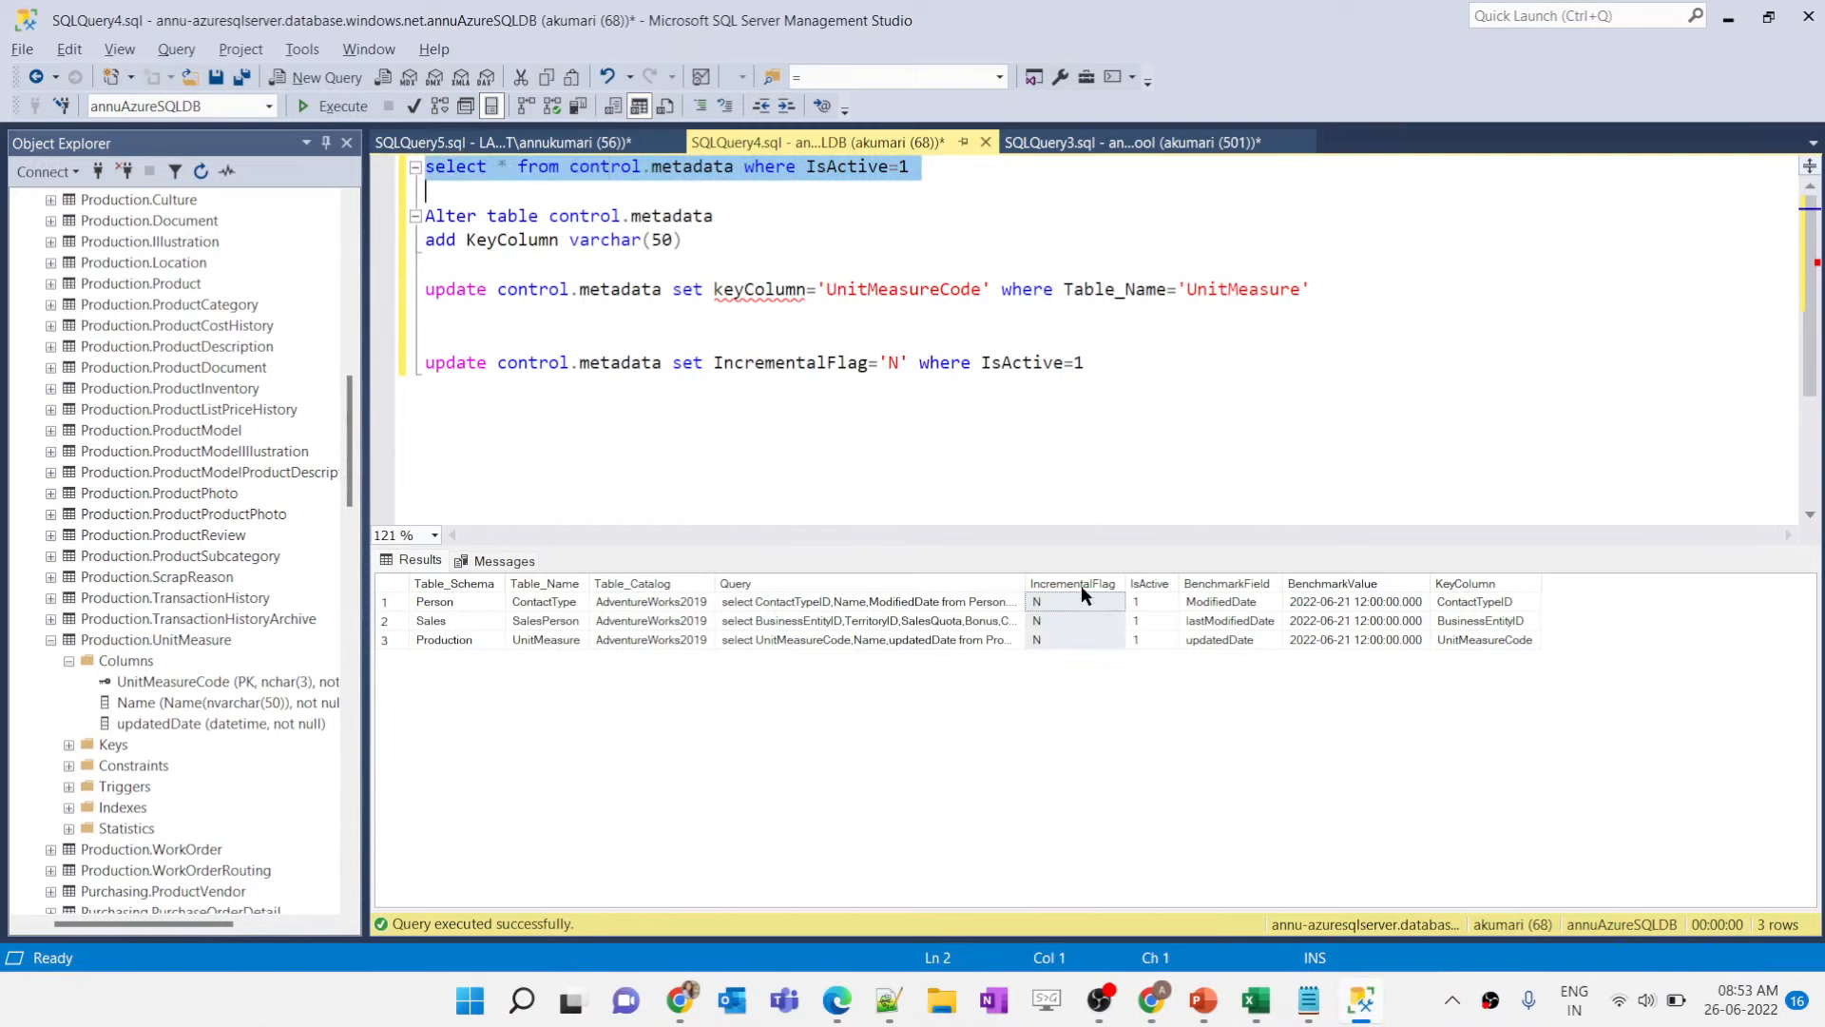
{"action": "left_click", "coordinate": [333, 106]}
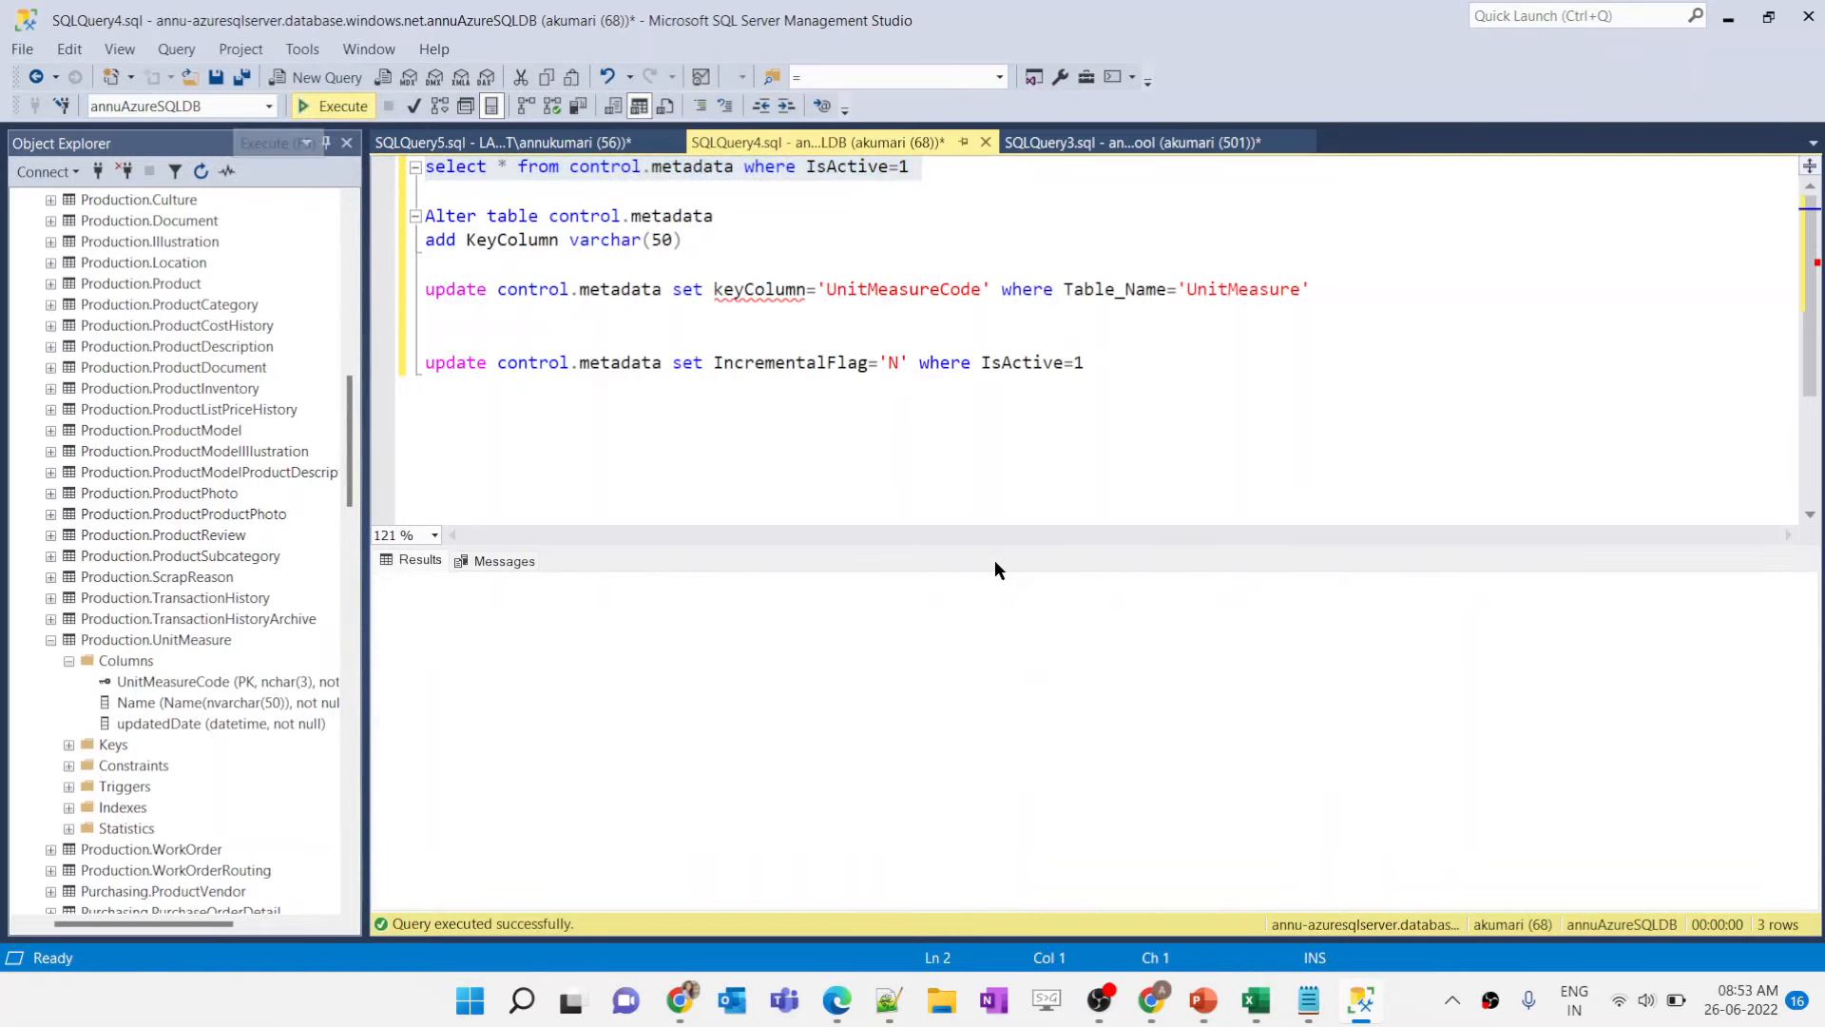
{"action": "left_click", "coordinate": [1065, 601]}
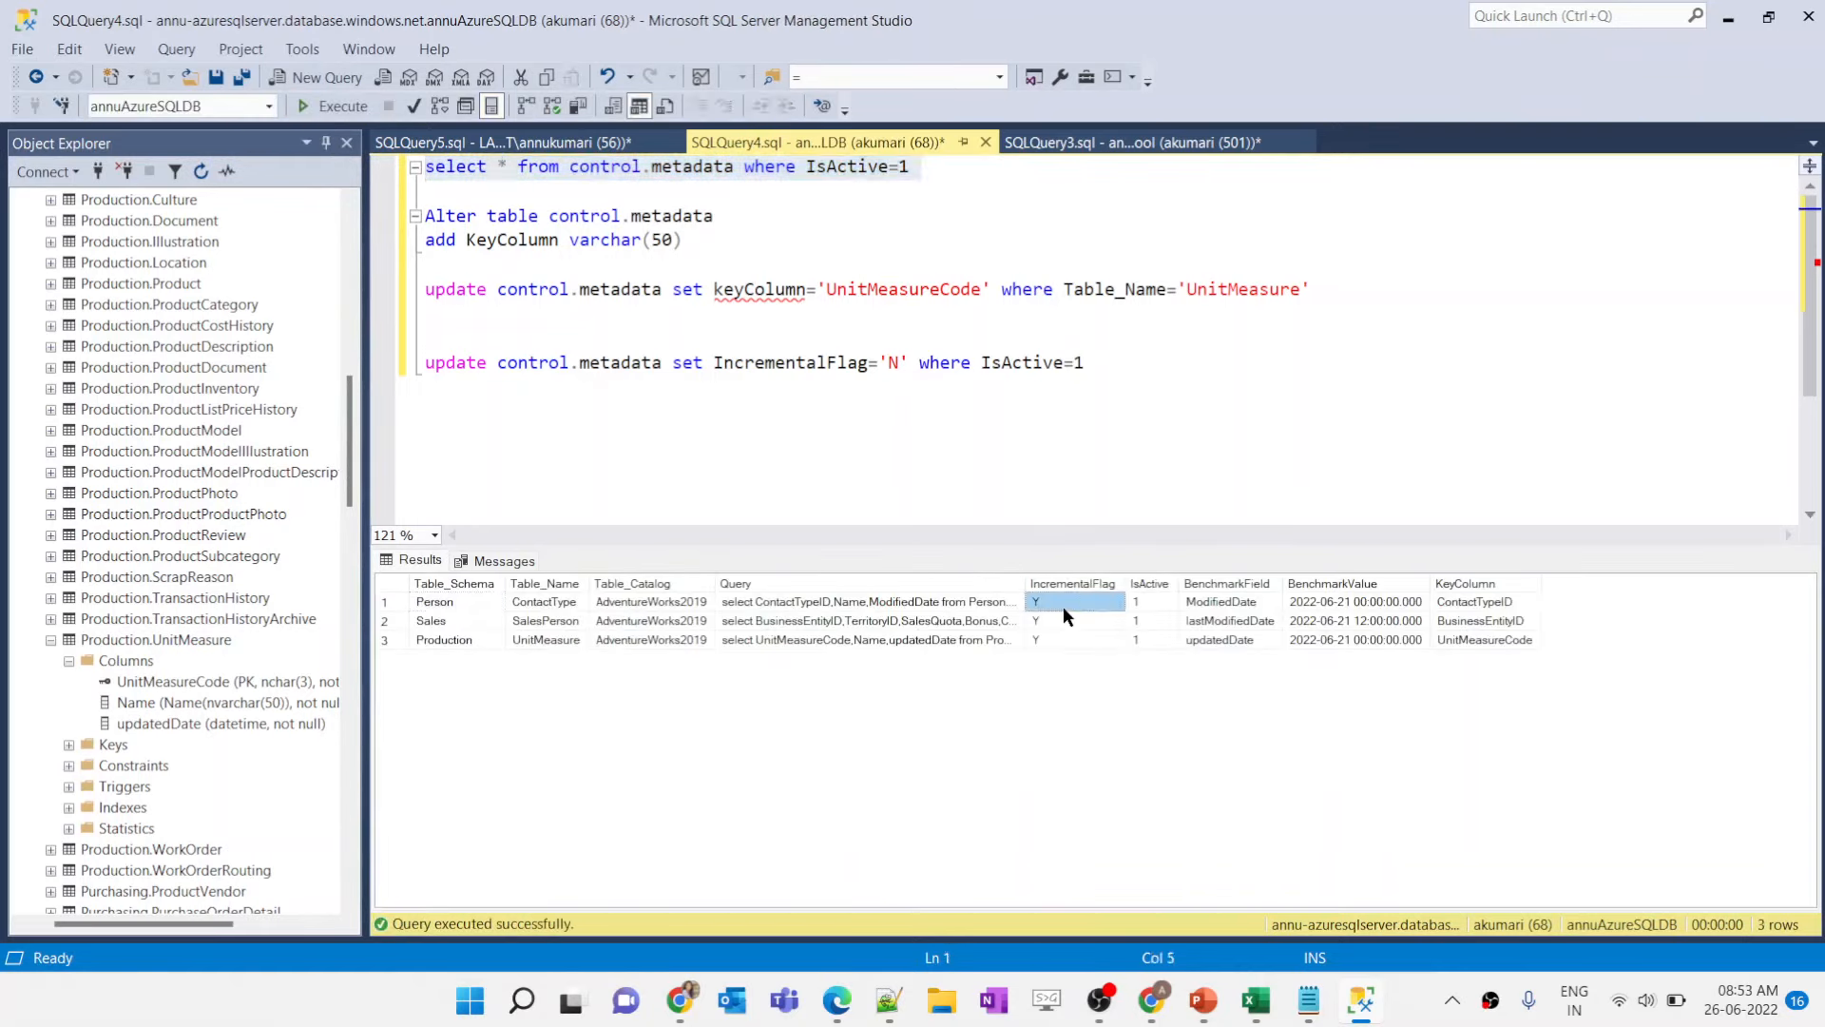
Step: Run the dedsqlpool select queries on ContactType, SalesPerson and UnitMeasure, enlarge the results and look through the ContactType rows
{"action": "left_click", "coordinate": [1050, 144]}
{"action": "left_click", "coordinate": [347, 103]}
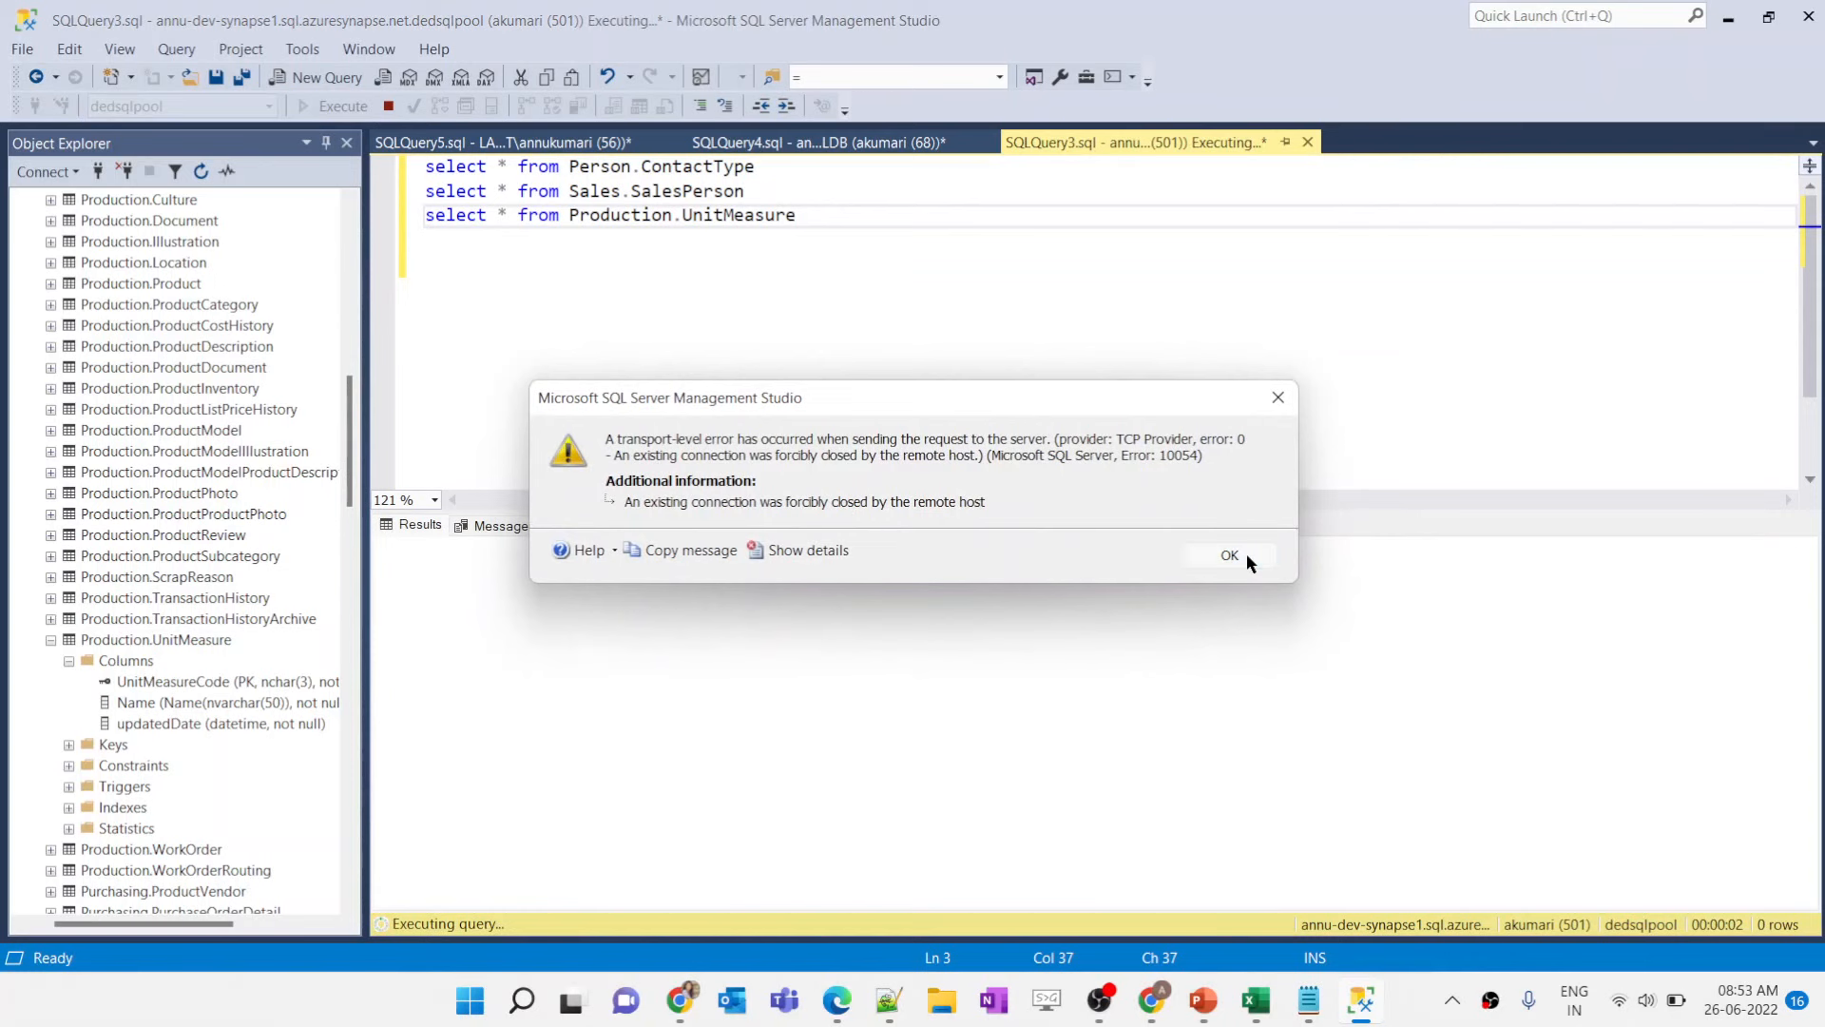
{"action": "left_click", "coordinate": [1247, 553]}
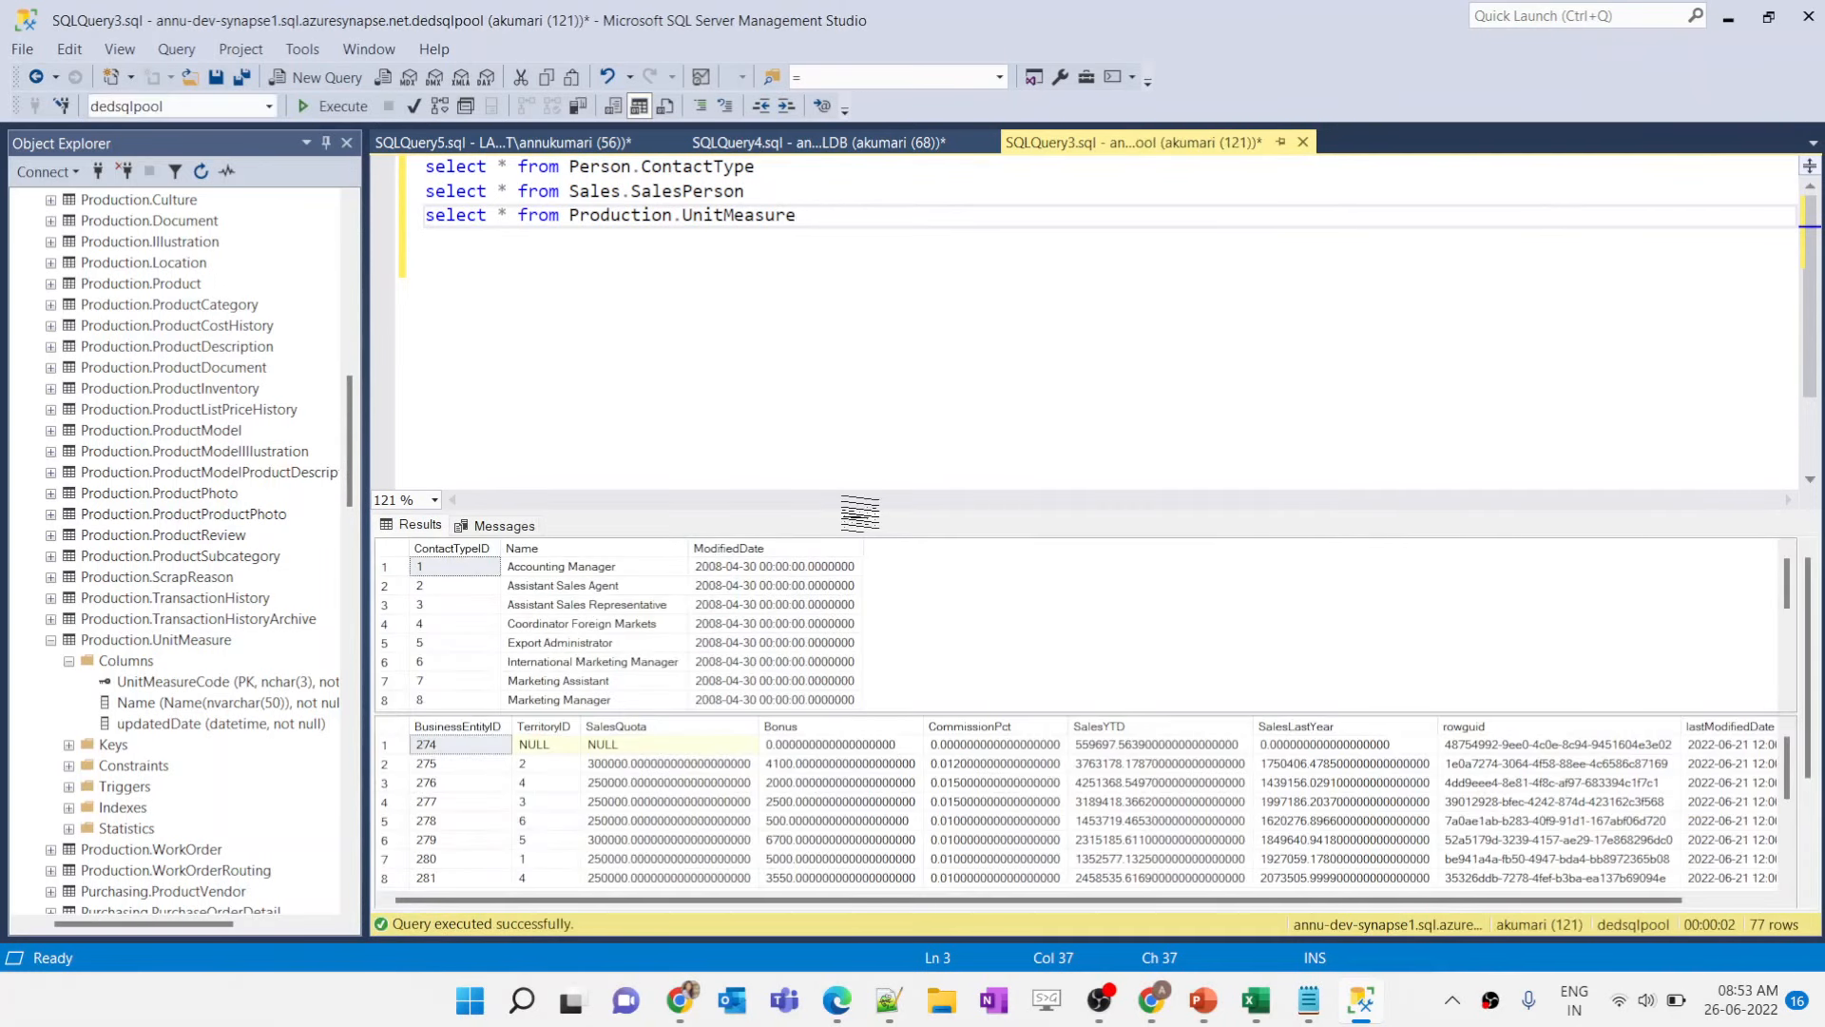
{"action": "left_click_drag", "start_coordinate": [835, 513], "coordinate": [834, 316]}
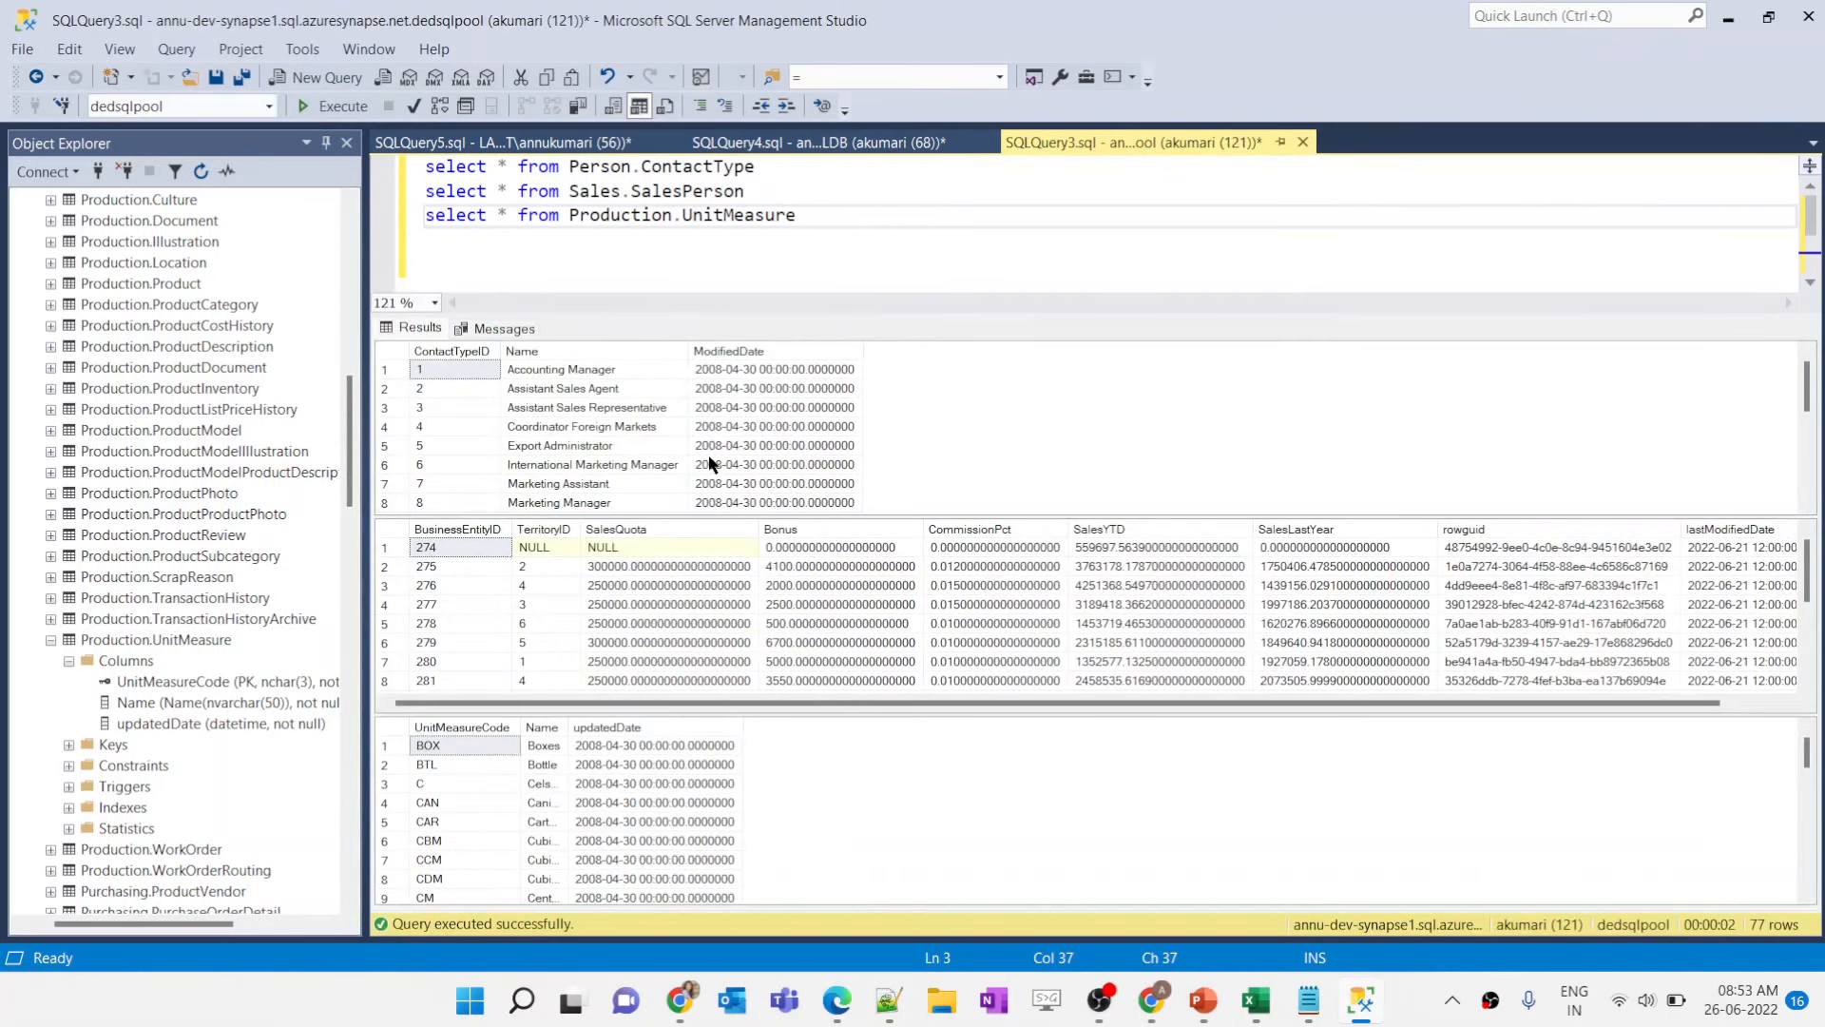
{"action": "left_click", "coordinate": [670, 468]}
{"action": "scroll", "coordinate": [670, 468], "scroll_direction": "down", "scroll_amount": 5}
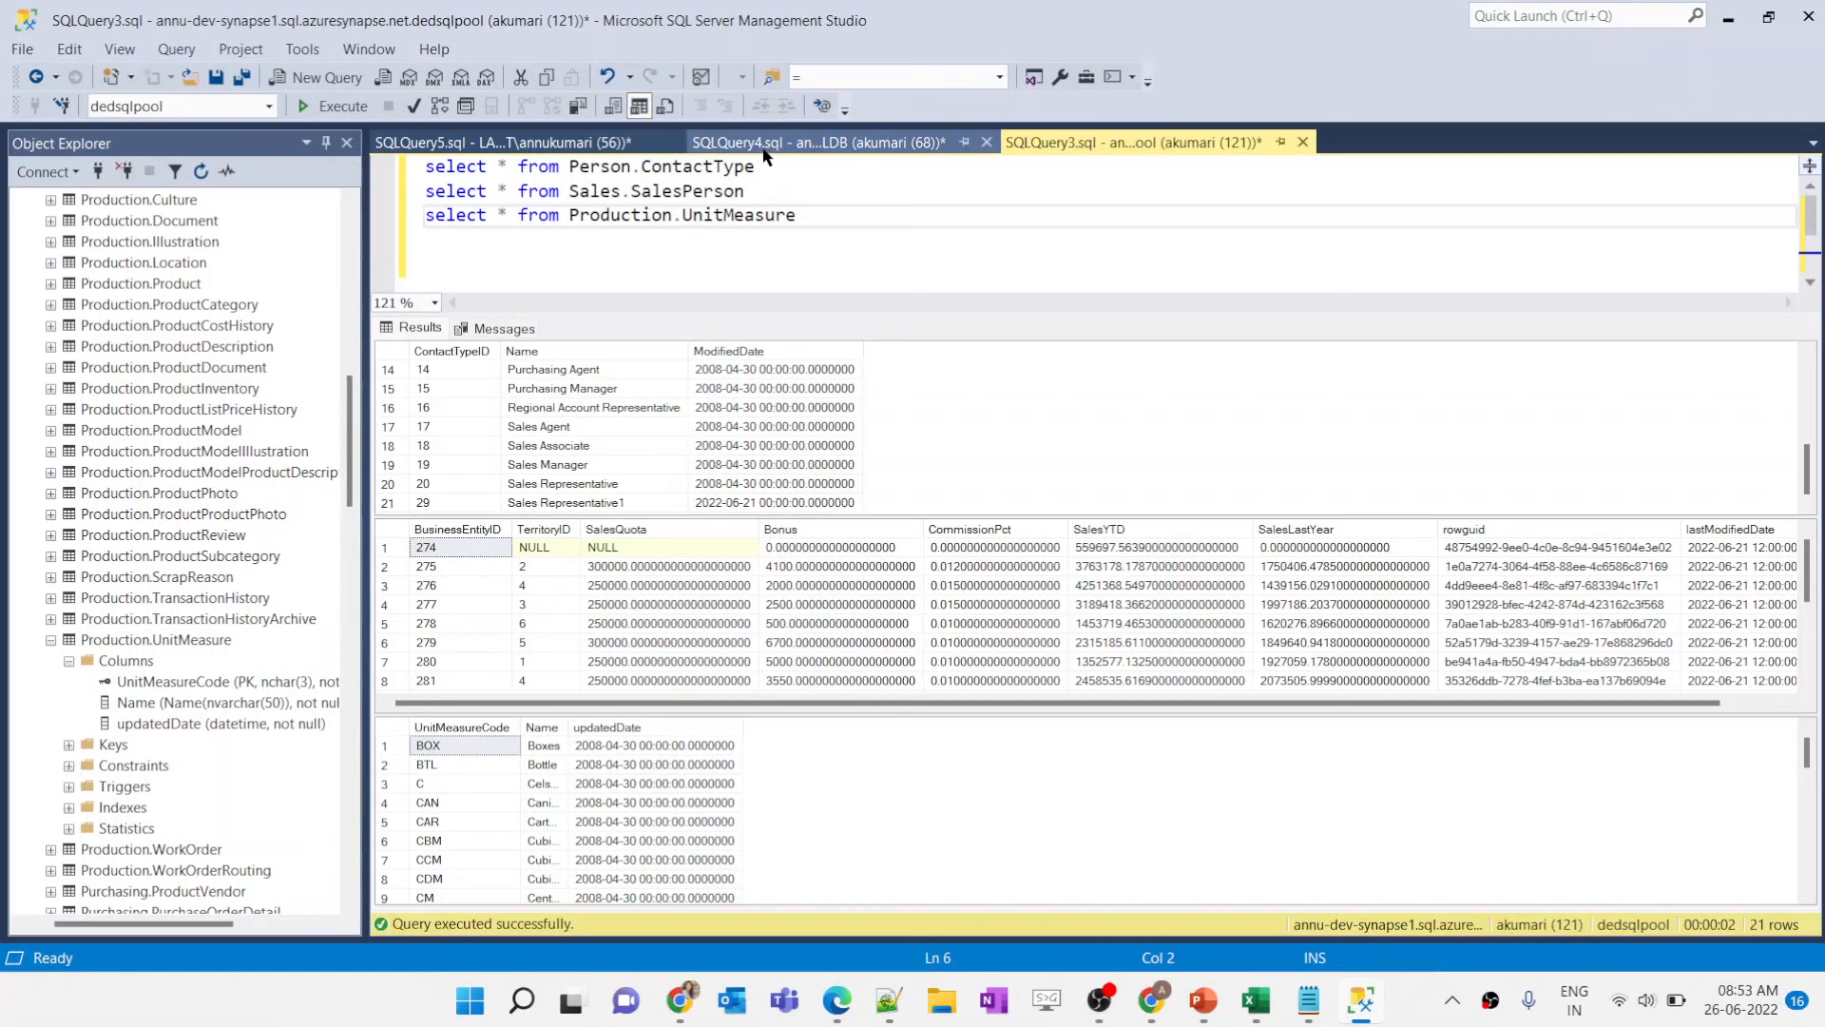
Step: Review the control.metadata results and the AdventureWorks2019 source results, and return to the dedsqlpool query
{"action": "left_click", "coordinate": [817, 142]}
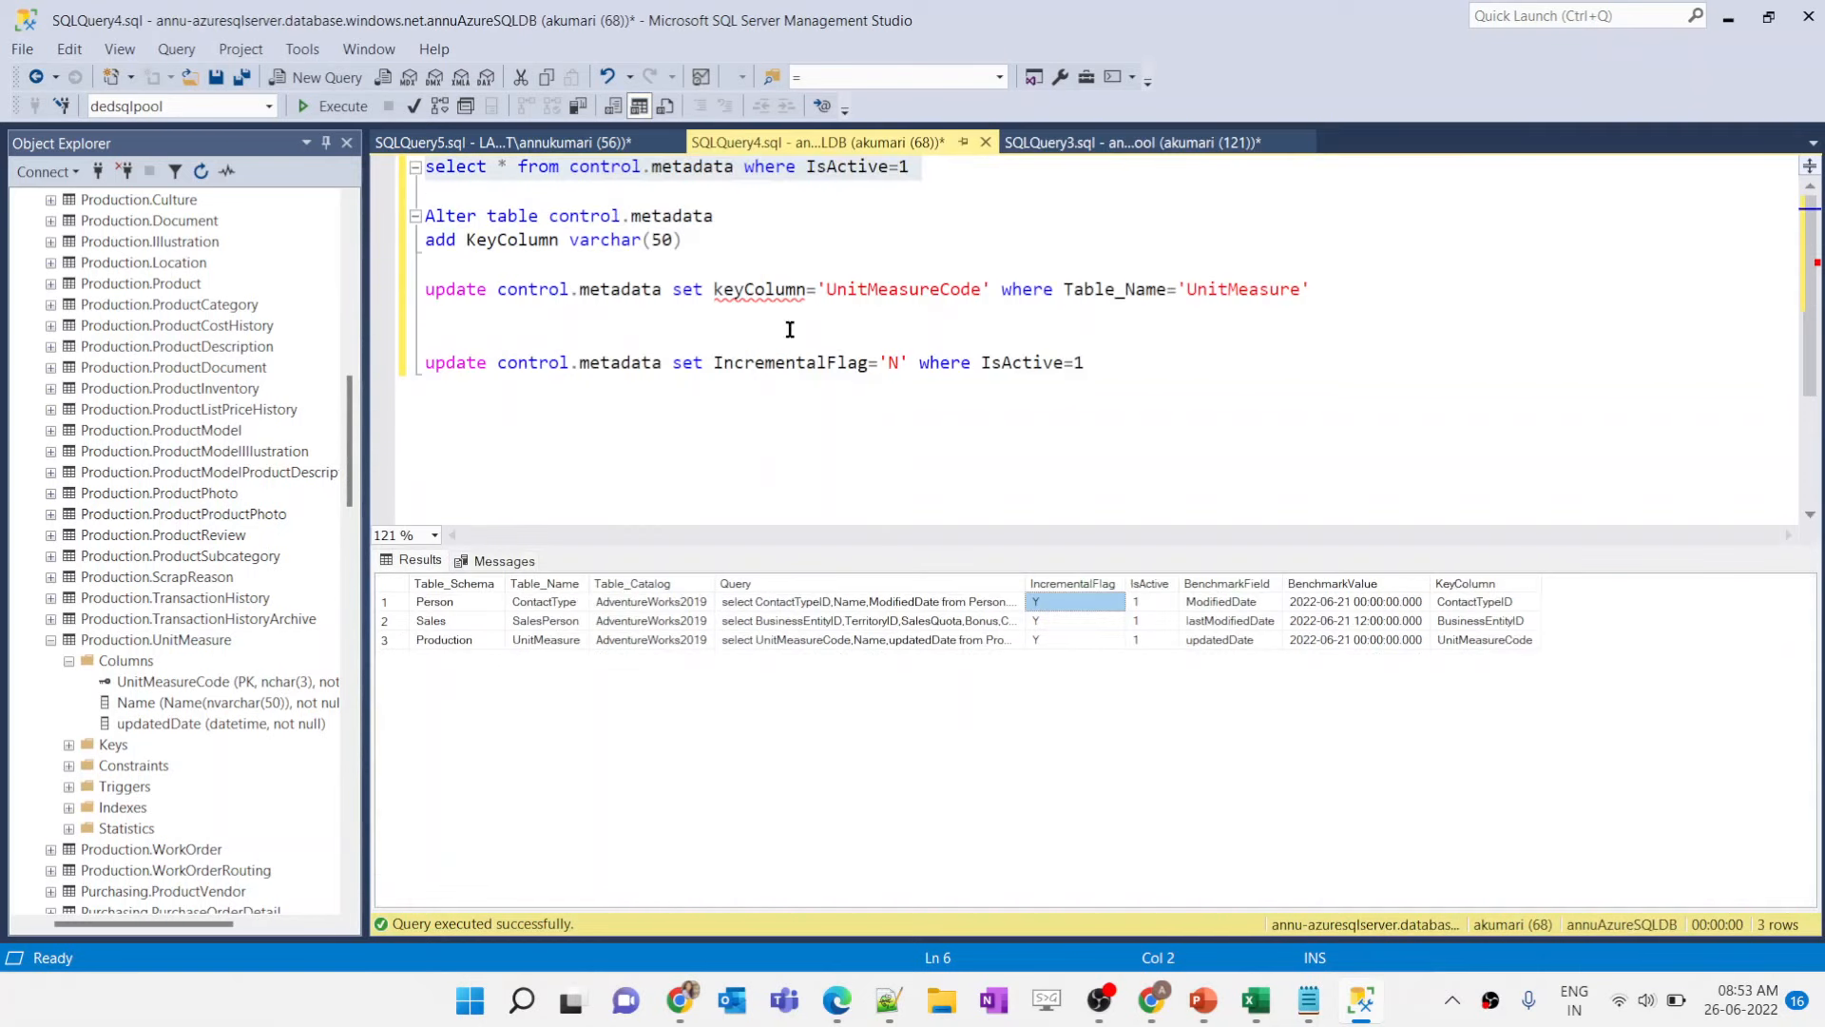
{"action": "left_click", "coordinate": [493, 149]}
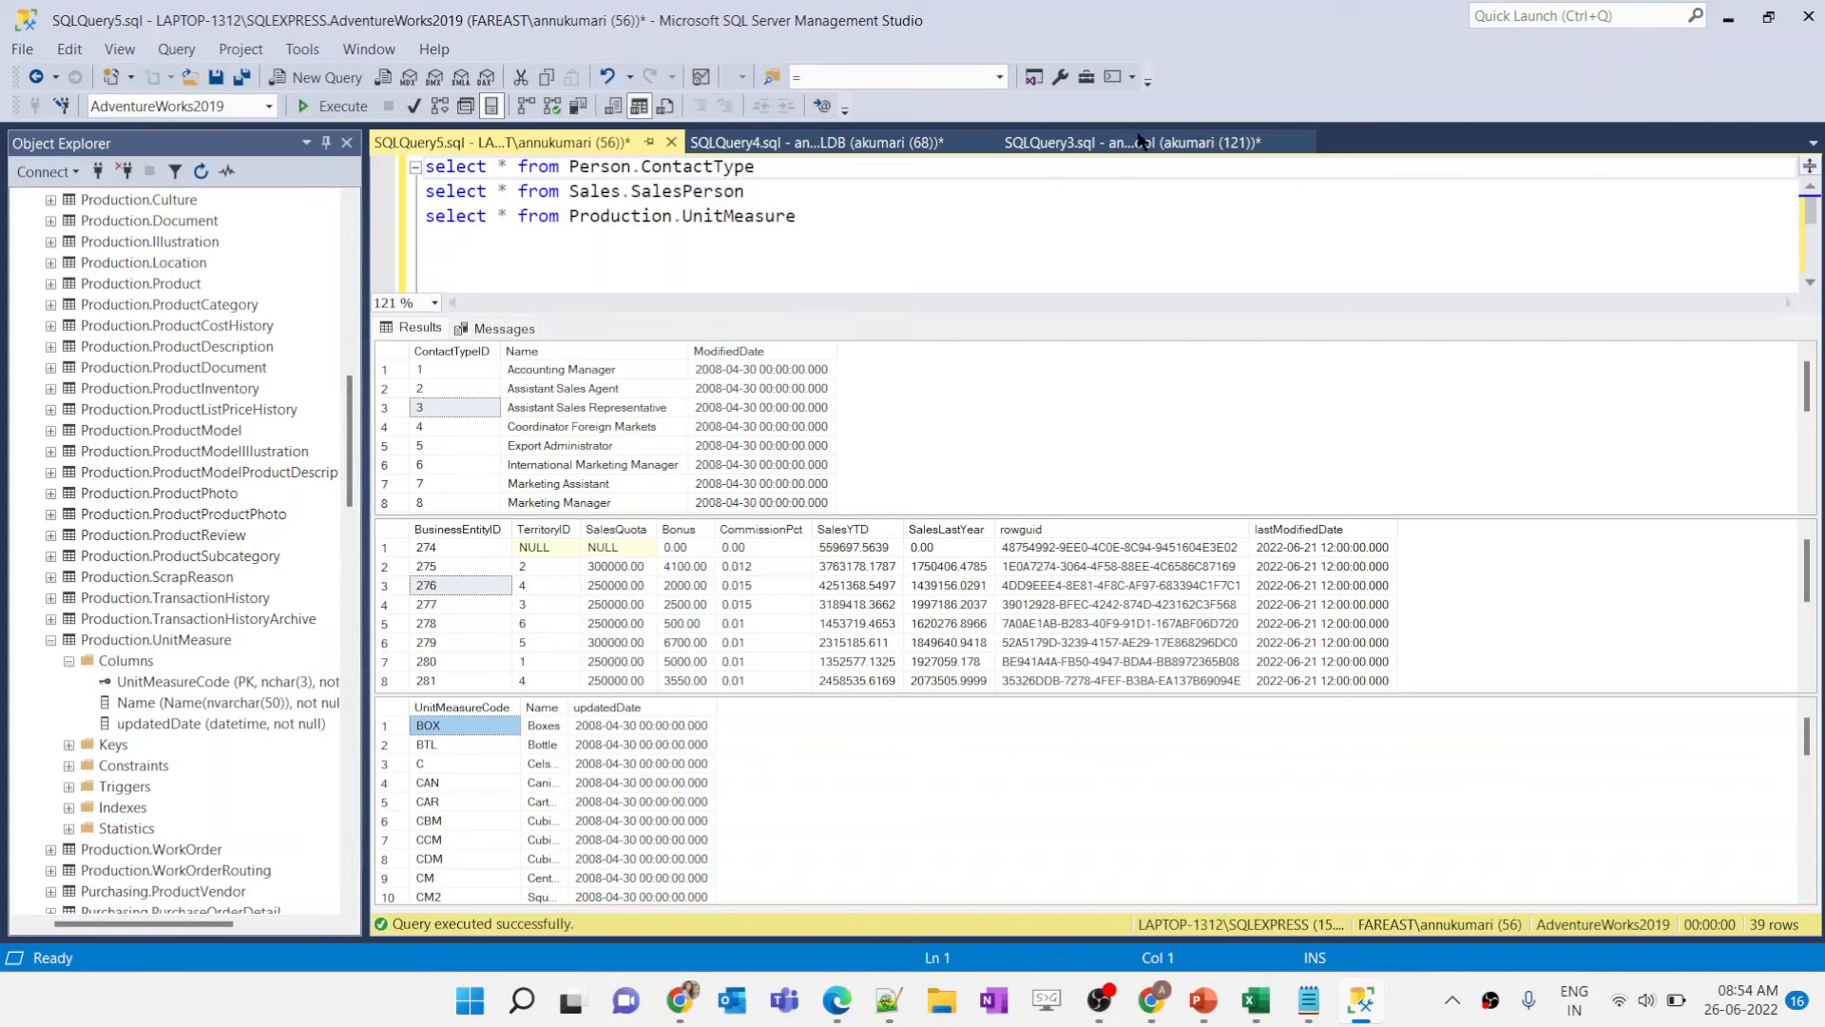
{"action": "left_click", "coordinate": [1094, 143]}
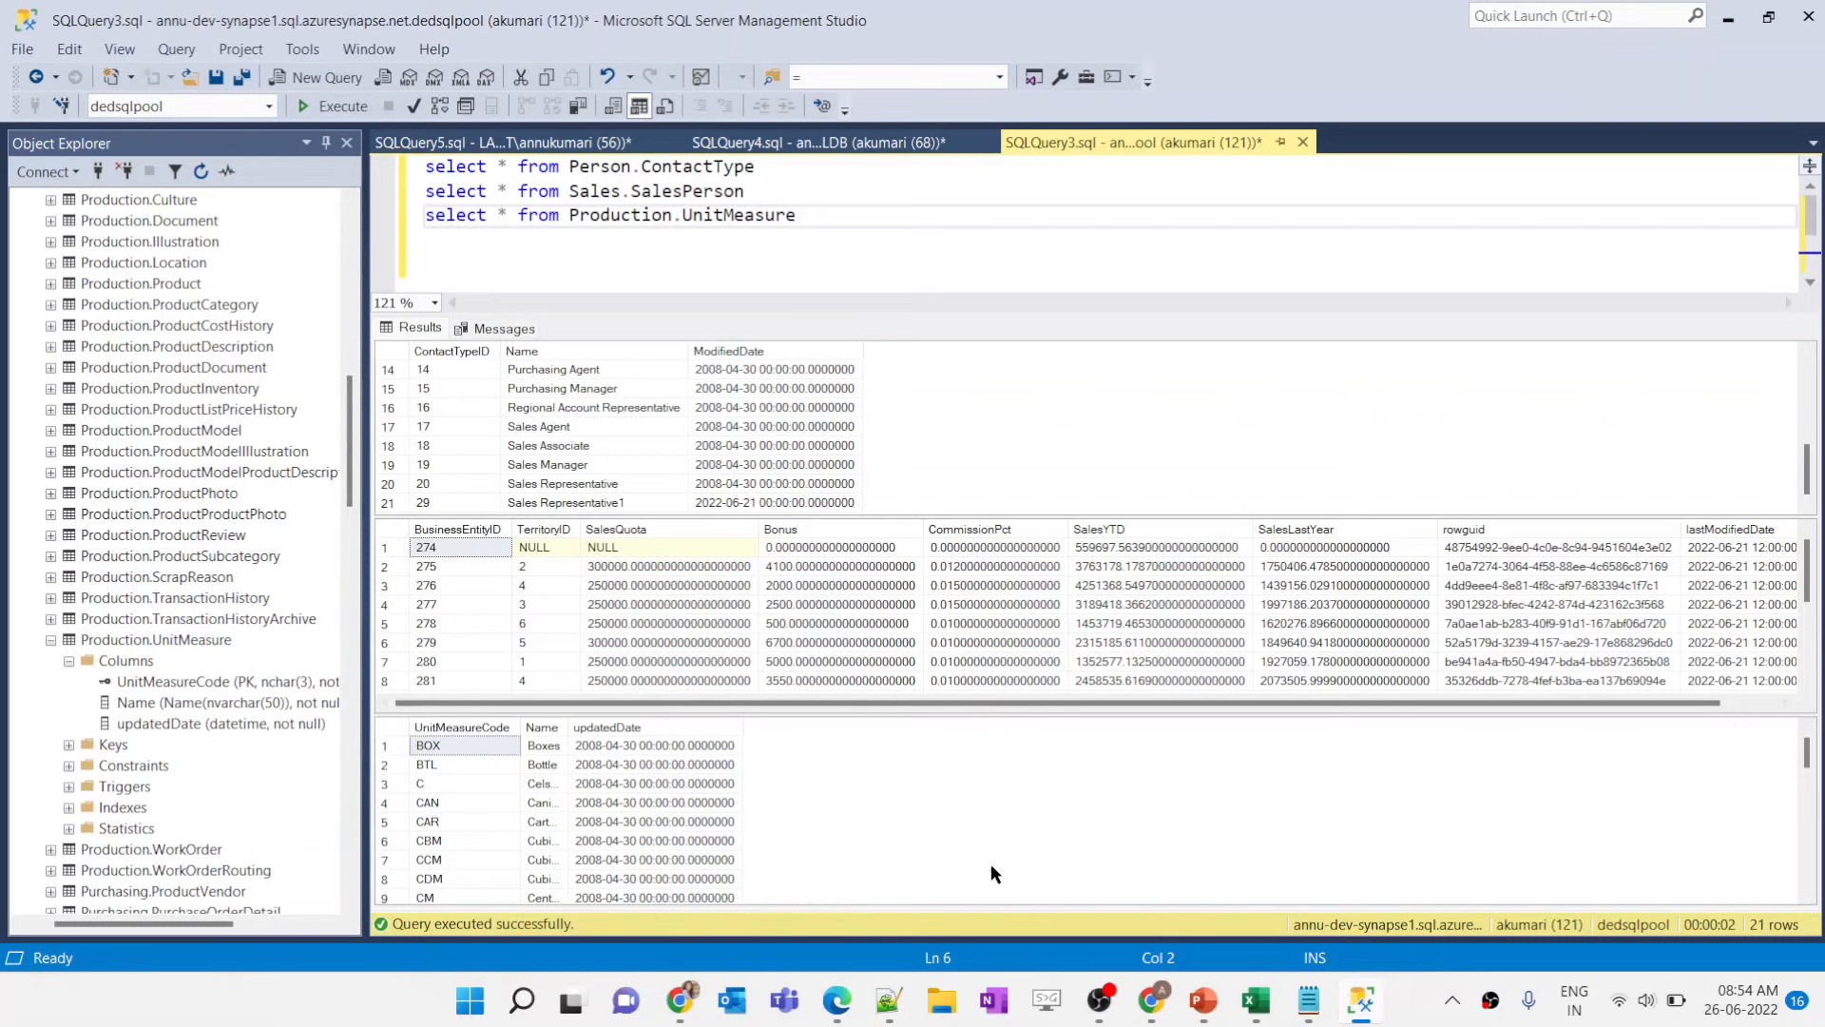
Step: Switch to Azure Synapse and examine the table option in Copy data2's sink within If Condition1's False activities
{"action": "left_click", "coordinate": [1150, 1000]}
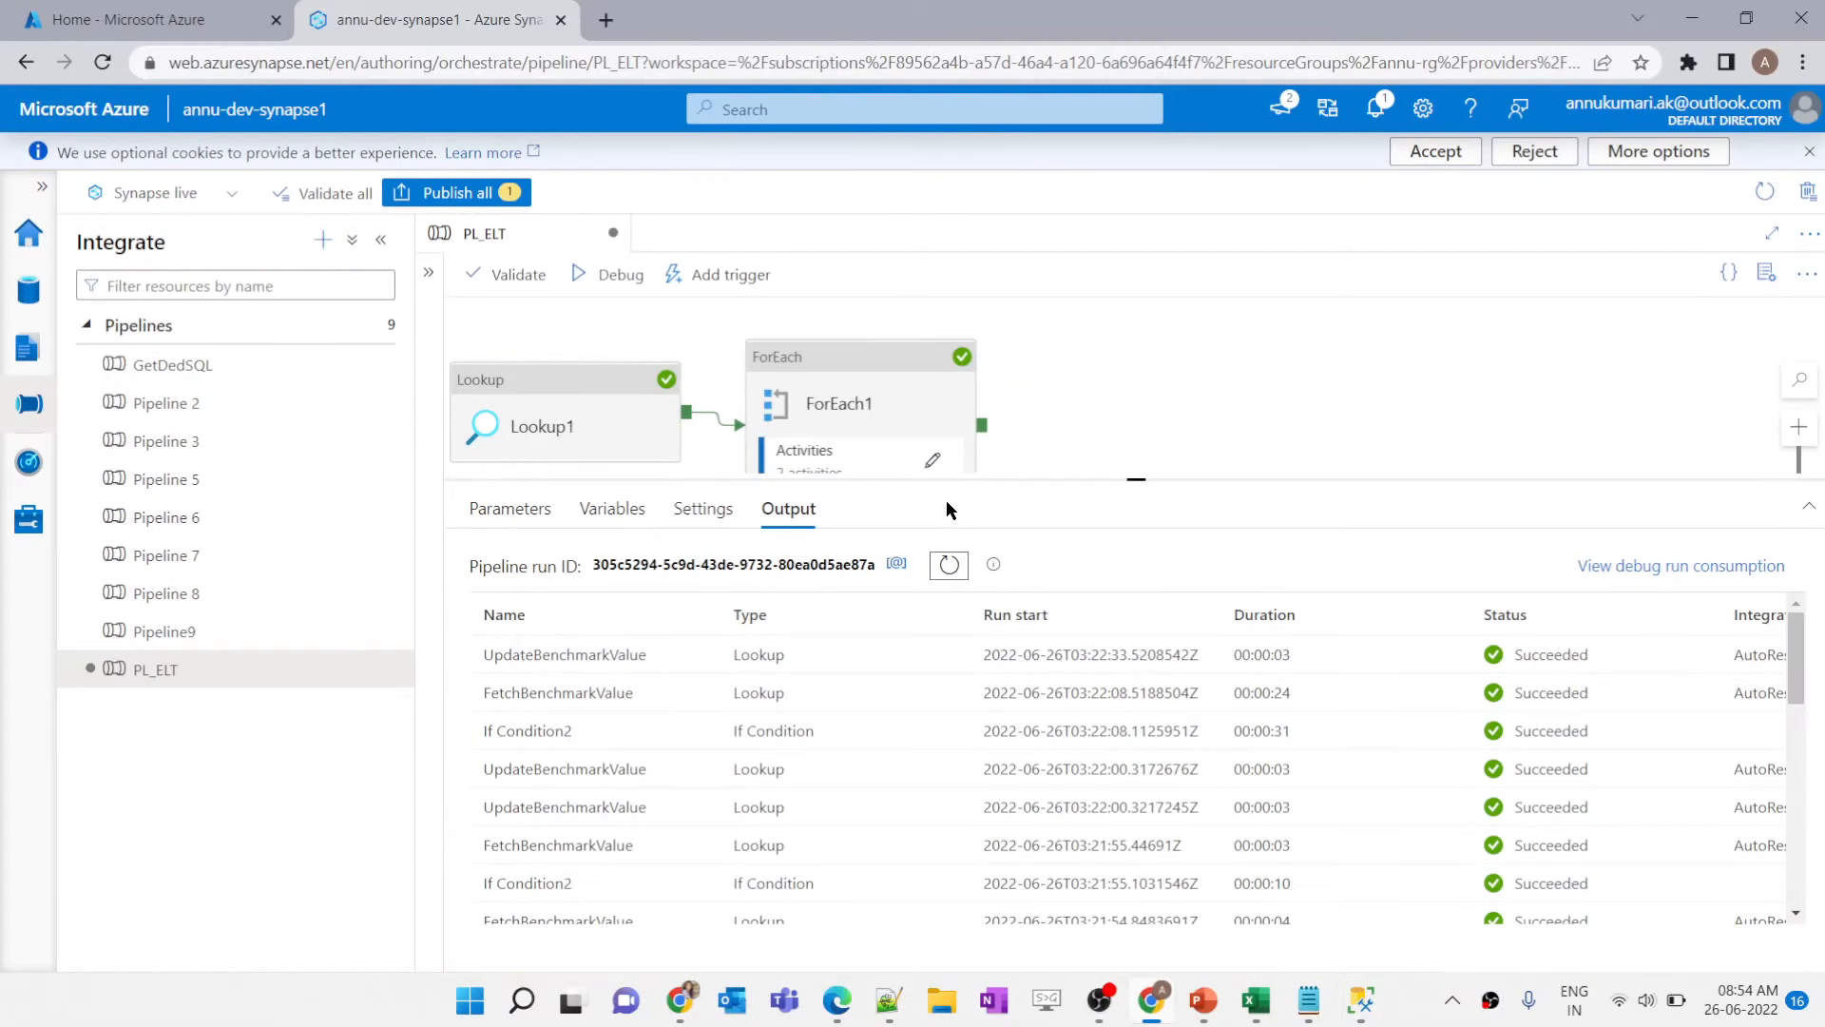
{"action": "left_click", "coordinate": [936, 462]}
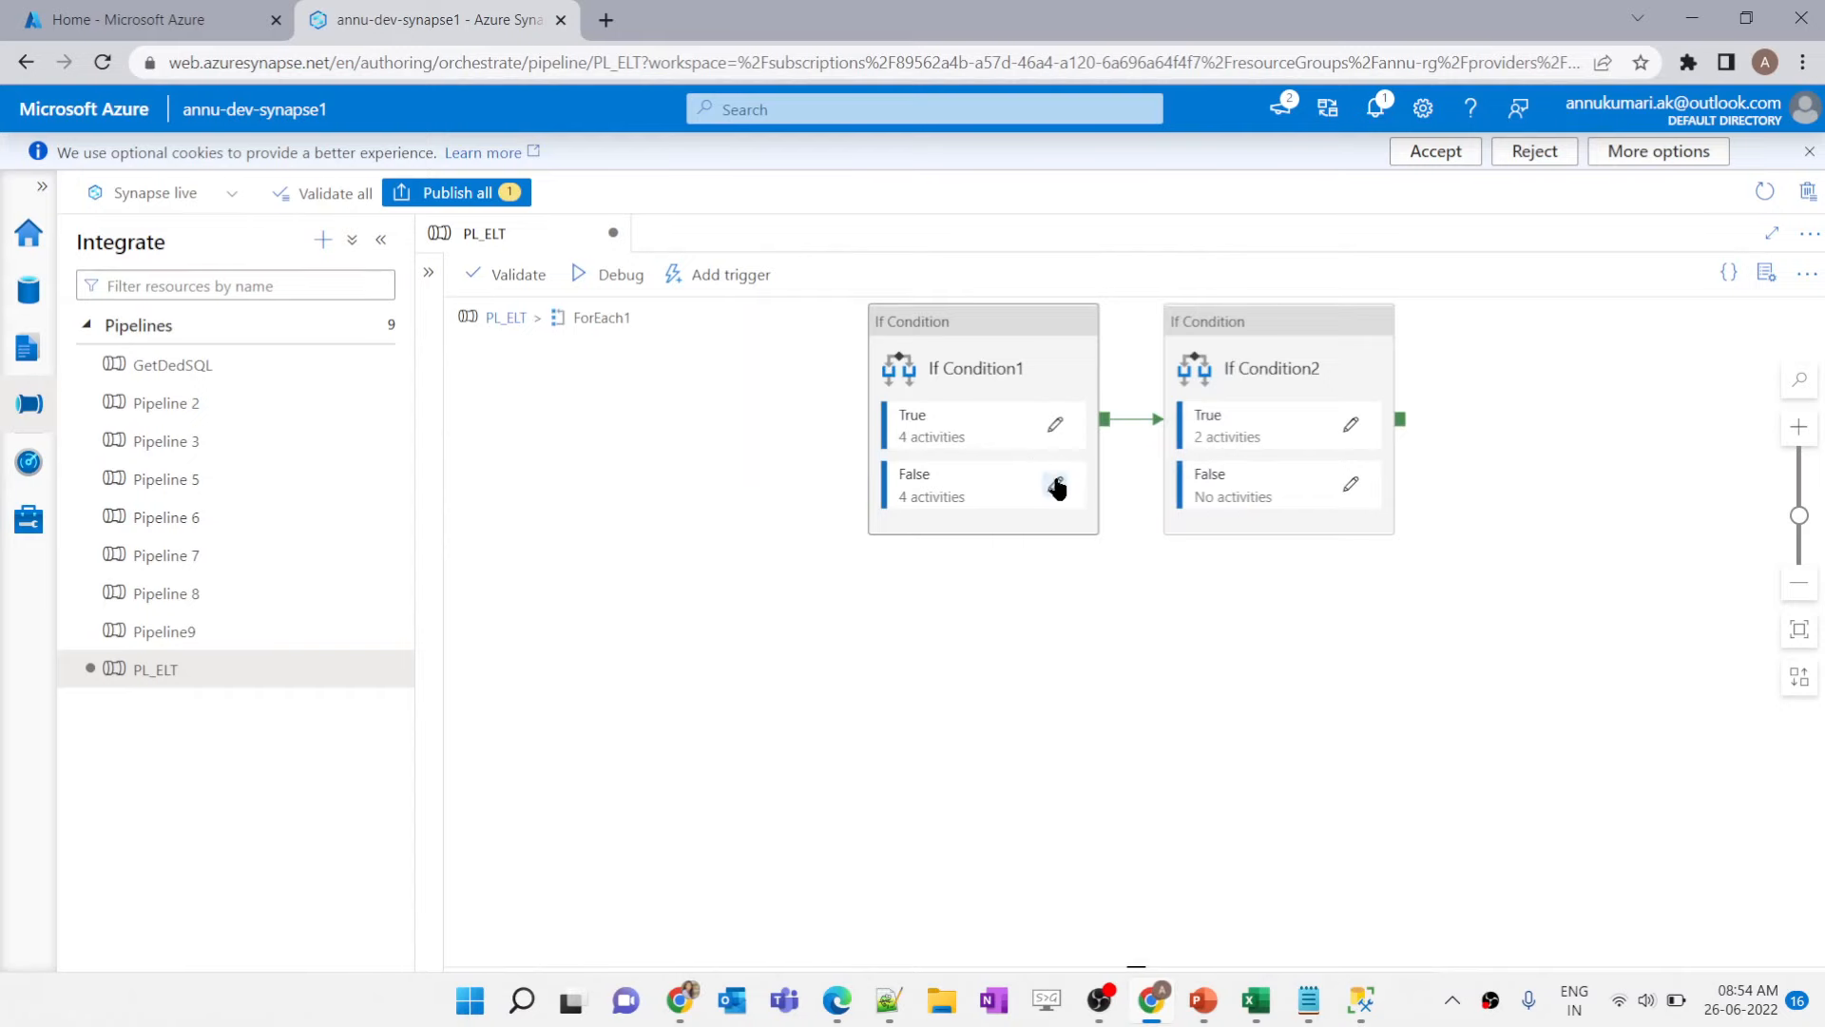
{"action": "left_click", "coordinate": [1057, 487]}
{"action": "left_click", "coordinate": [1601, 337]}
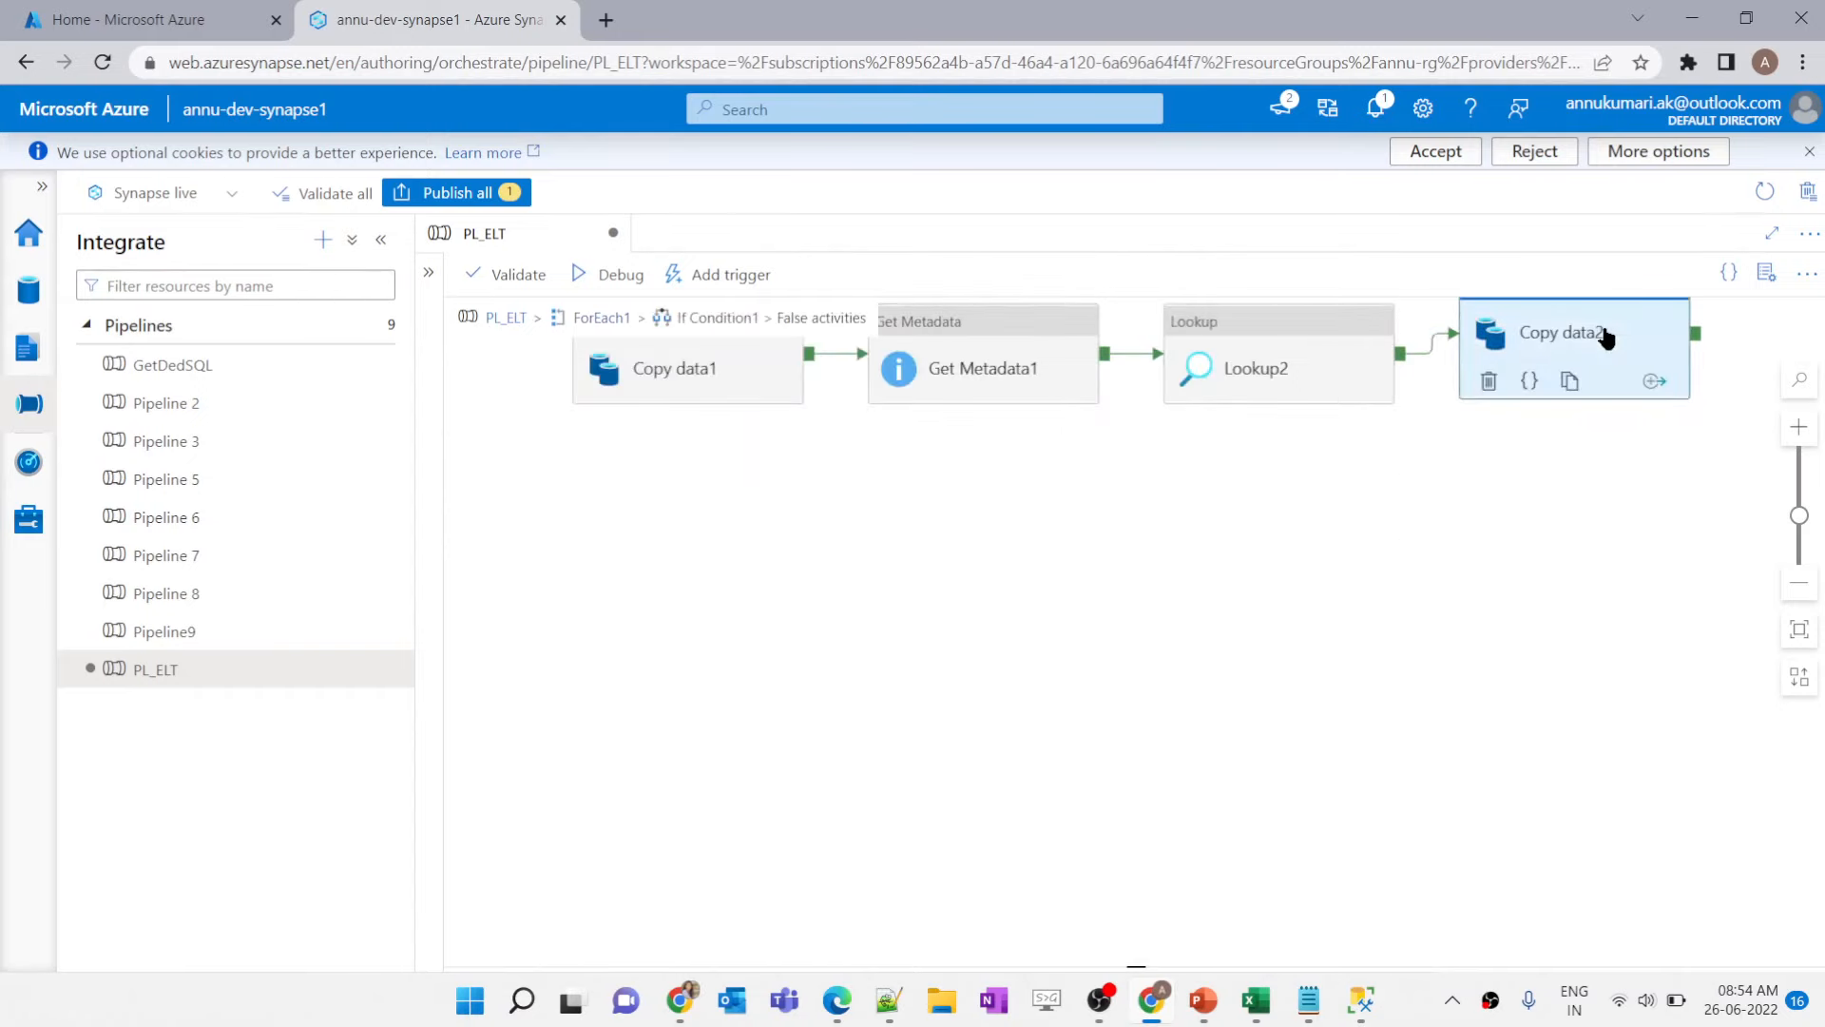
{"action": "left_click", "coordinate": [651, 509]}
{"action": "scroll", "coordinate": [836, 760], "scroll_direction": "down", "scroll_amount": 3}
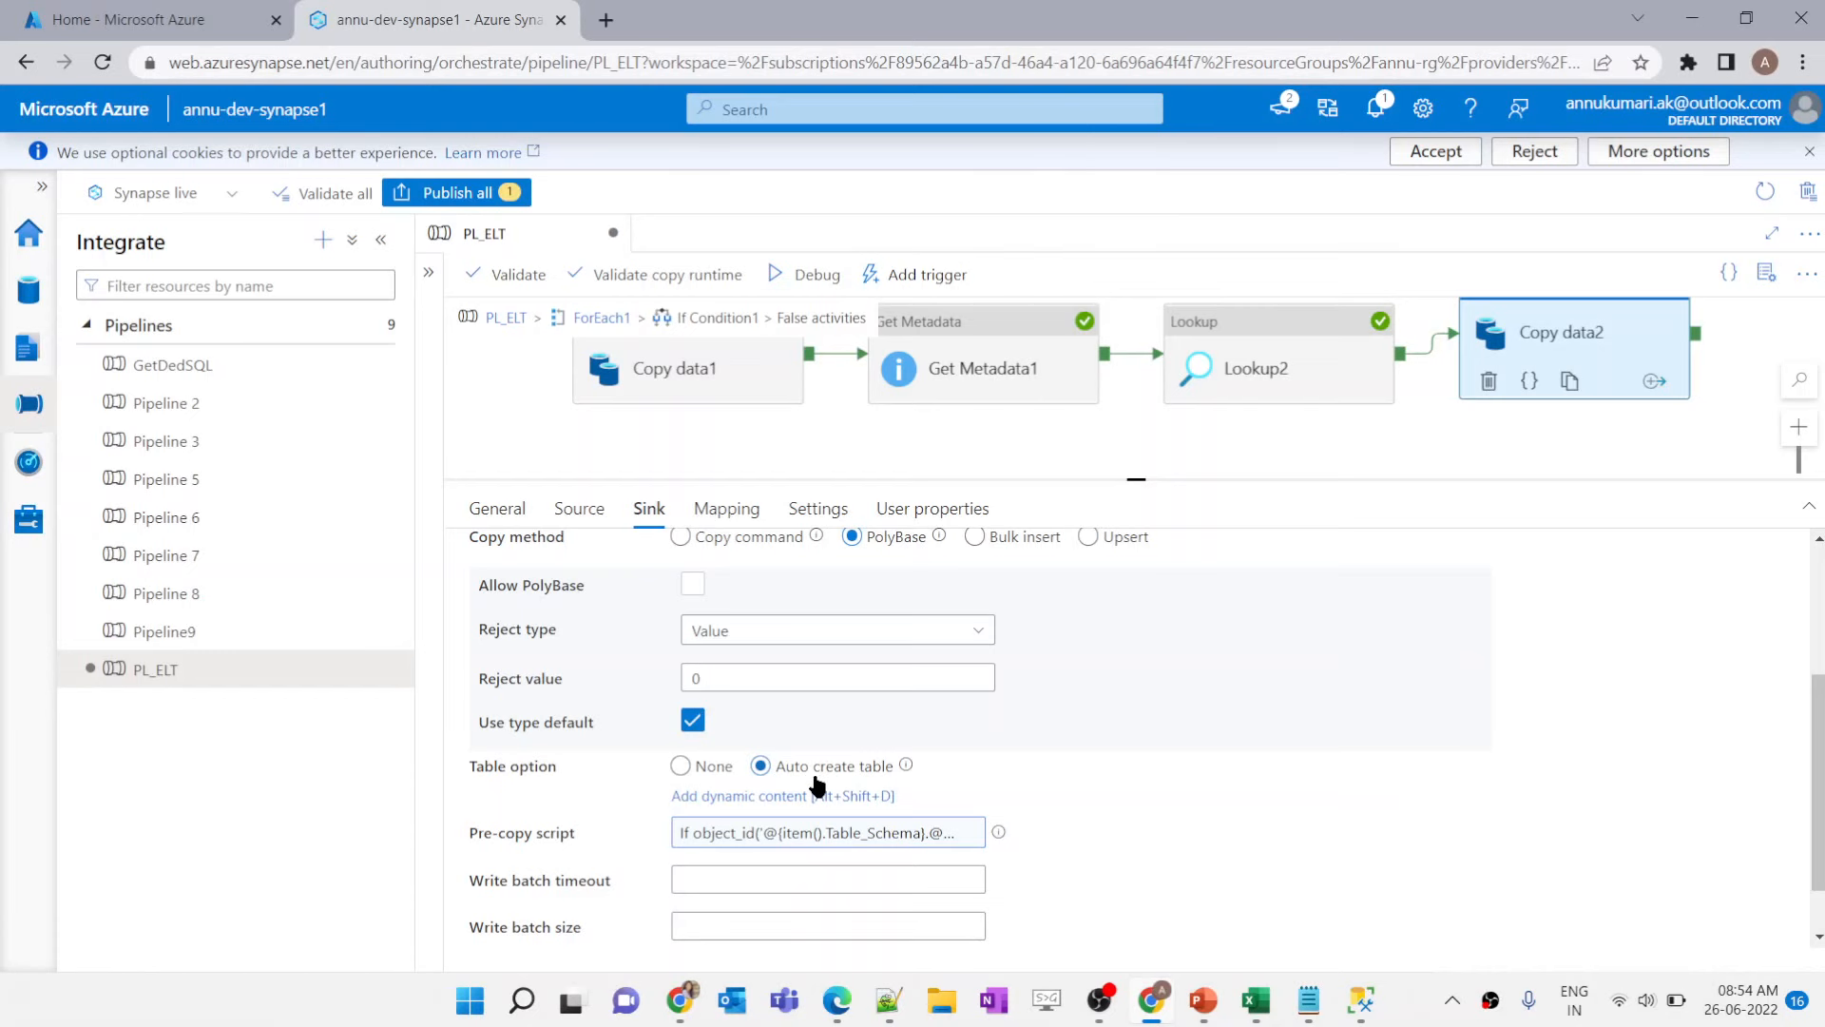
Step: Switch to SQL Server Management Studio and refresh the Tables folder of dedsqlpool
{"action": "key", "text": "alt+Tab"}
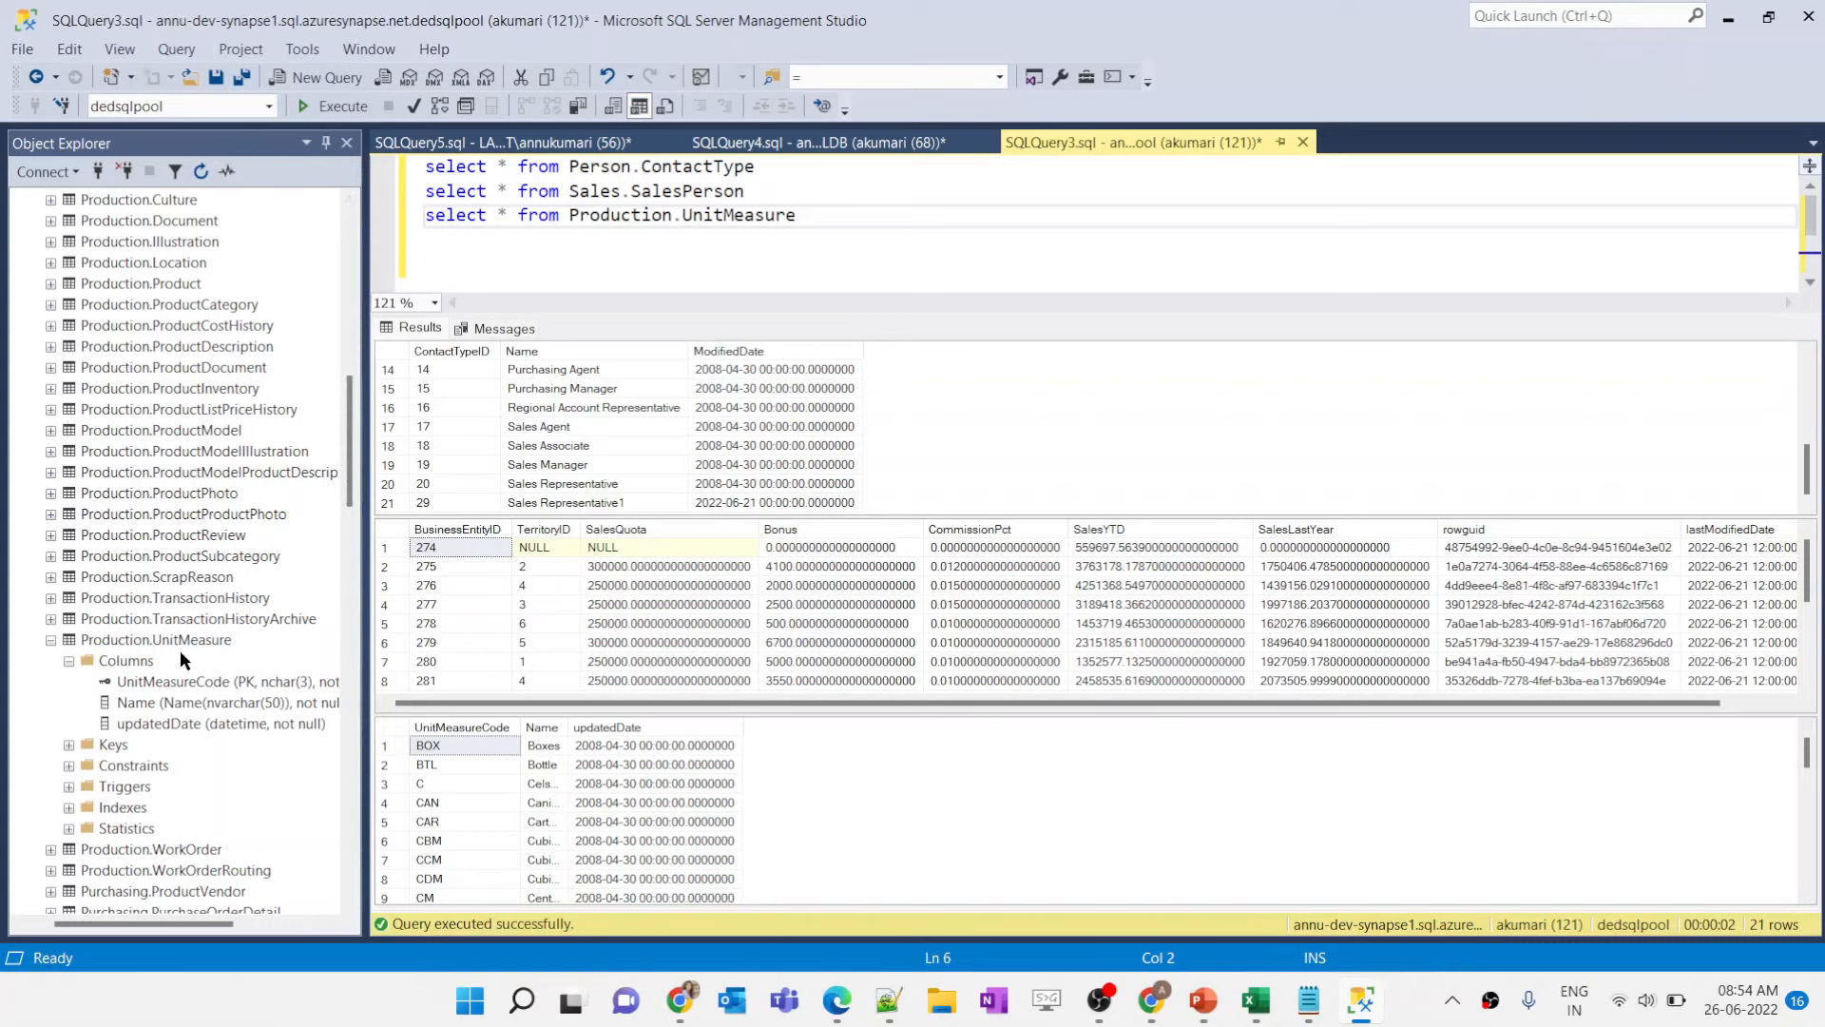
{"action": "left_click_drag", "start_coordinate": [349, 442], "coordinate": [328, 794]}
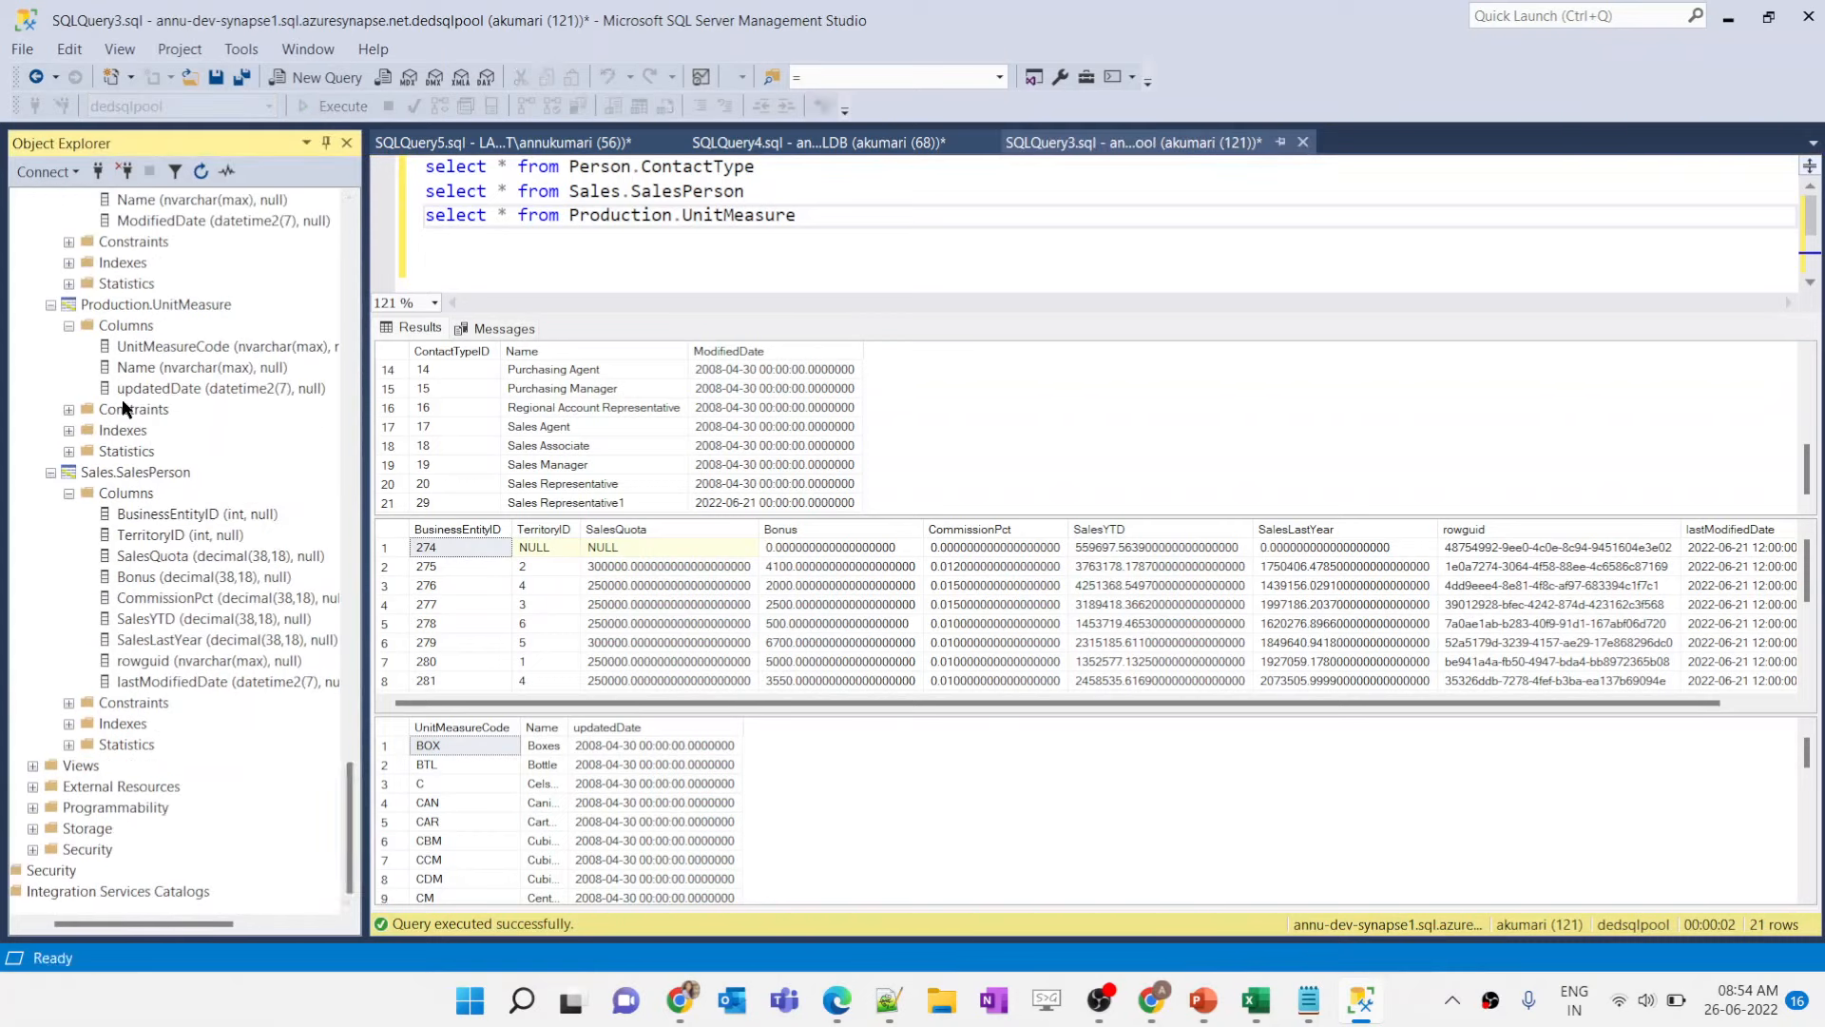
{"action": "scroll", "coordinate": [88, 500], "scroll_direction": "up", "scroll_amount": 7}
{"action": "left_click", "coordinate": [84, 535]}
{"action": "right_click", "coordinate": [83, 535]}
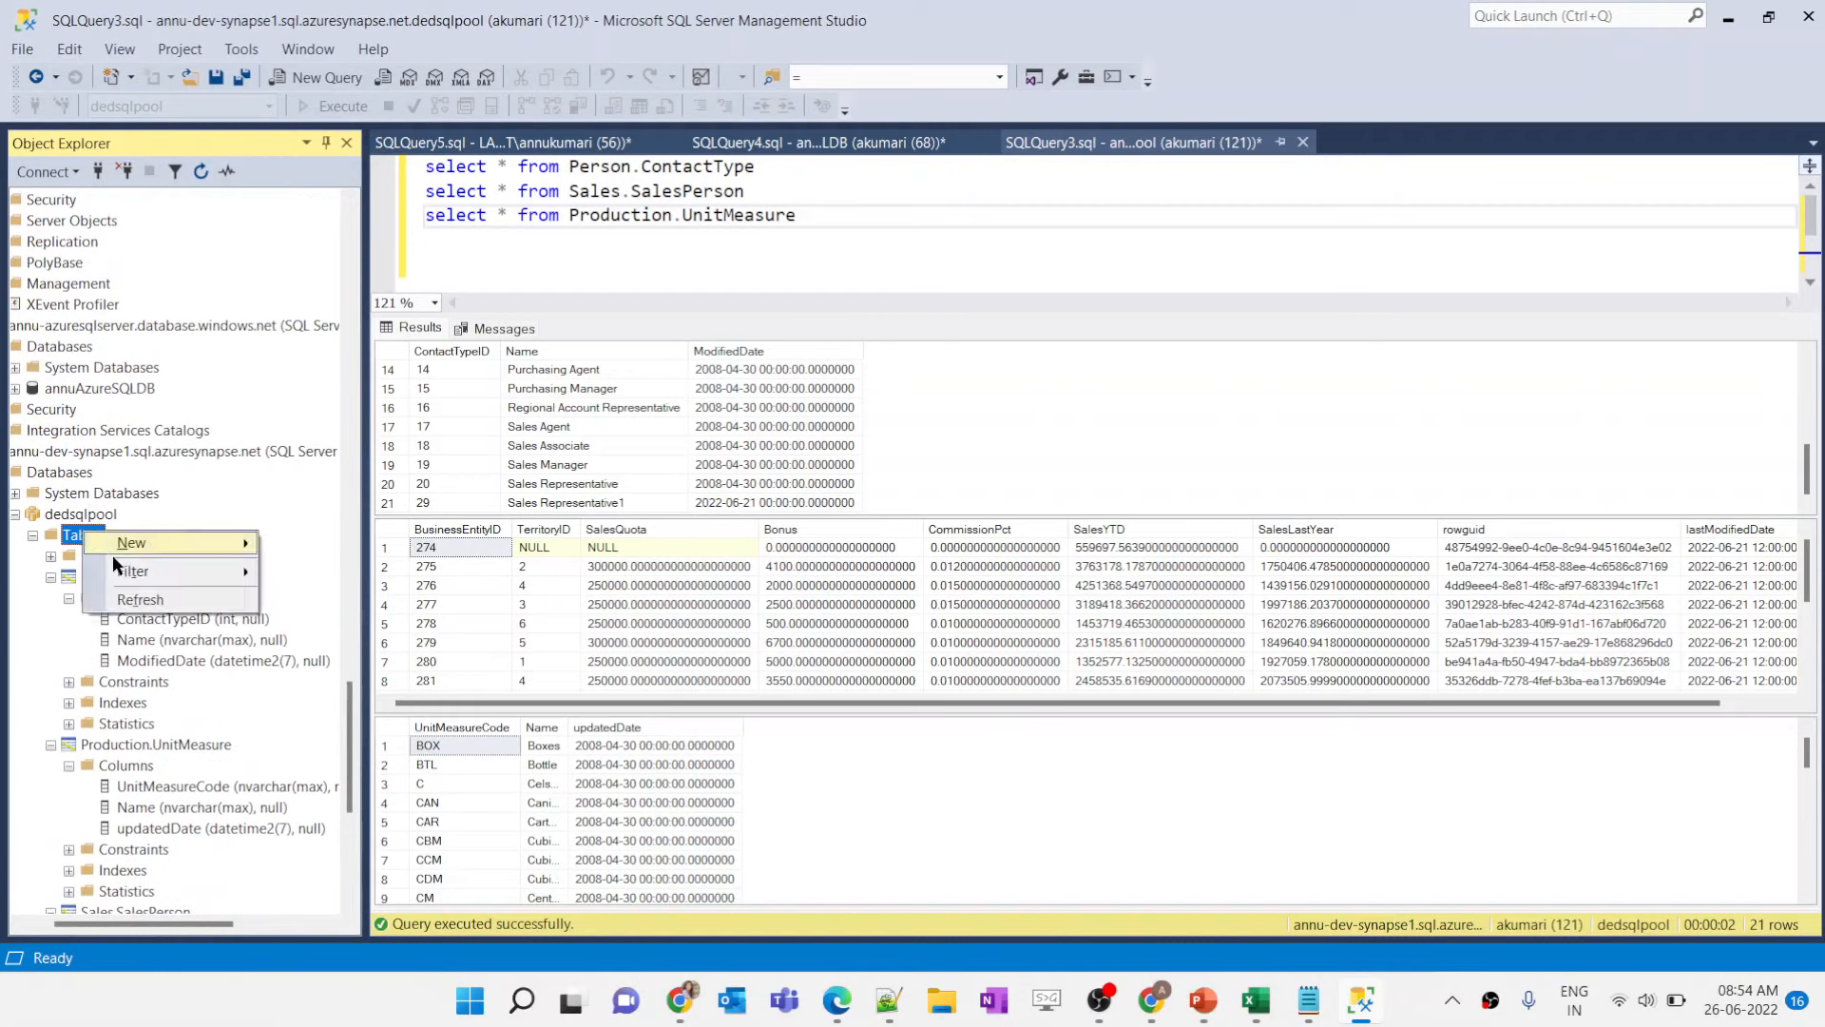
{"action": "left_click", "coordinate": [133, 602]}
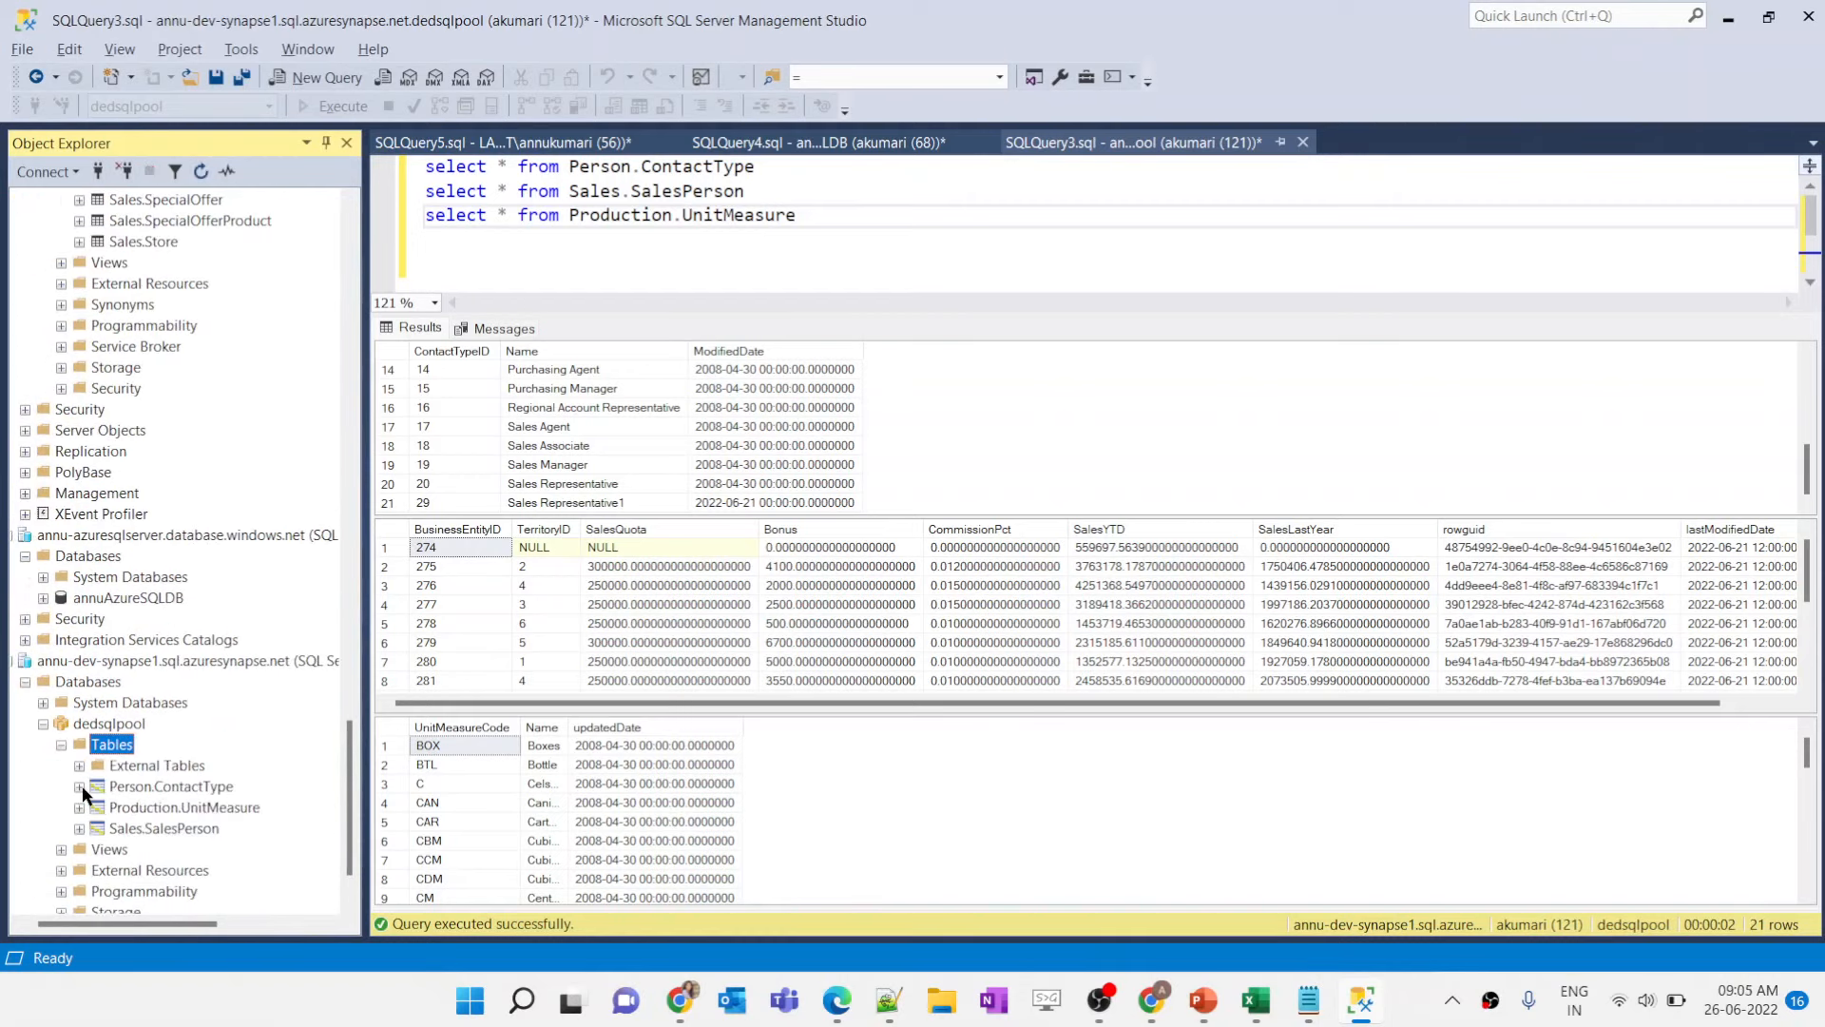
Step: Expand the columns of dedsqlpool's Person.ContactType table and compare their data types with the Person.ContactType columns in AdventureWorks2019
{"action": "left_click", "coordinate": [79, 788]}
{"action": "scroll", "coordinate": [81, 785], "scroll_direction": "down", "scroll_amount": 2}
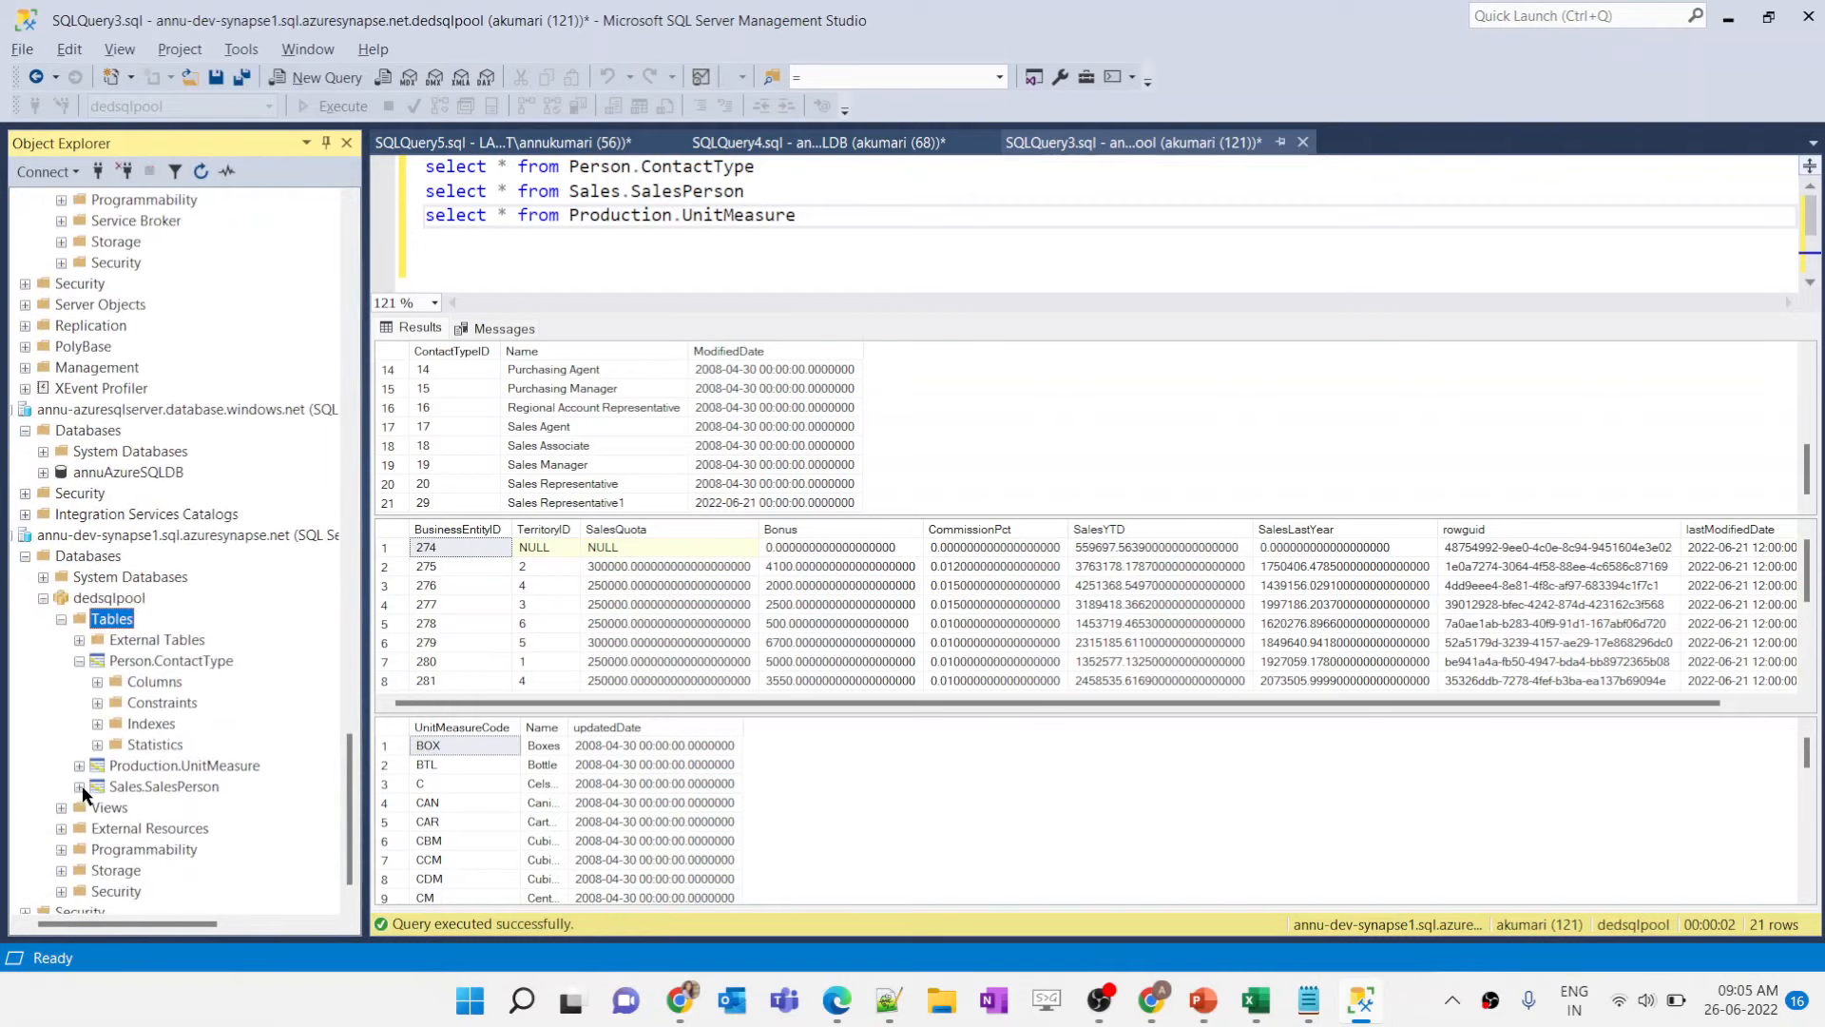
{"action": "left_click", "coordinate": [97, 680]}
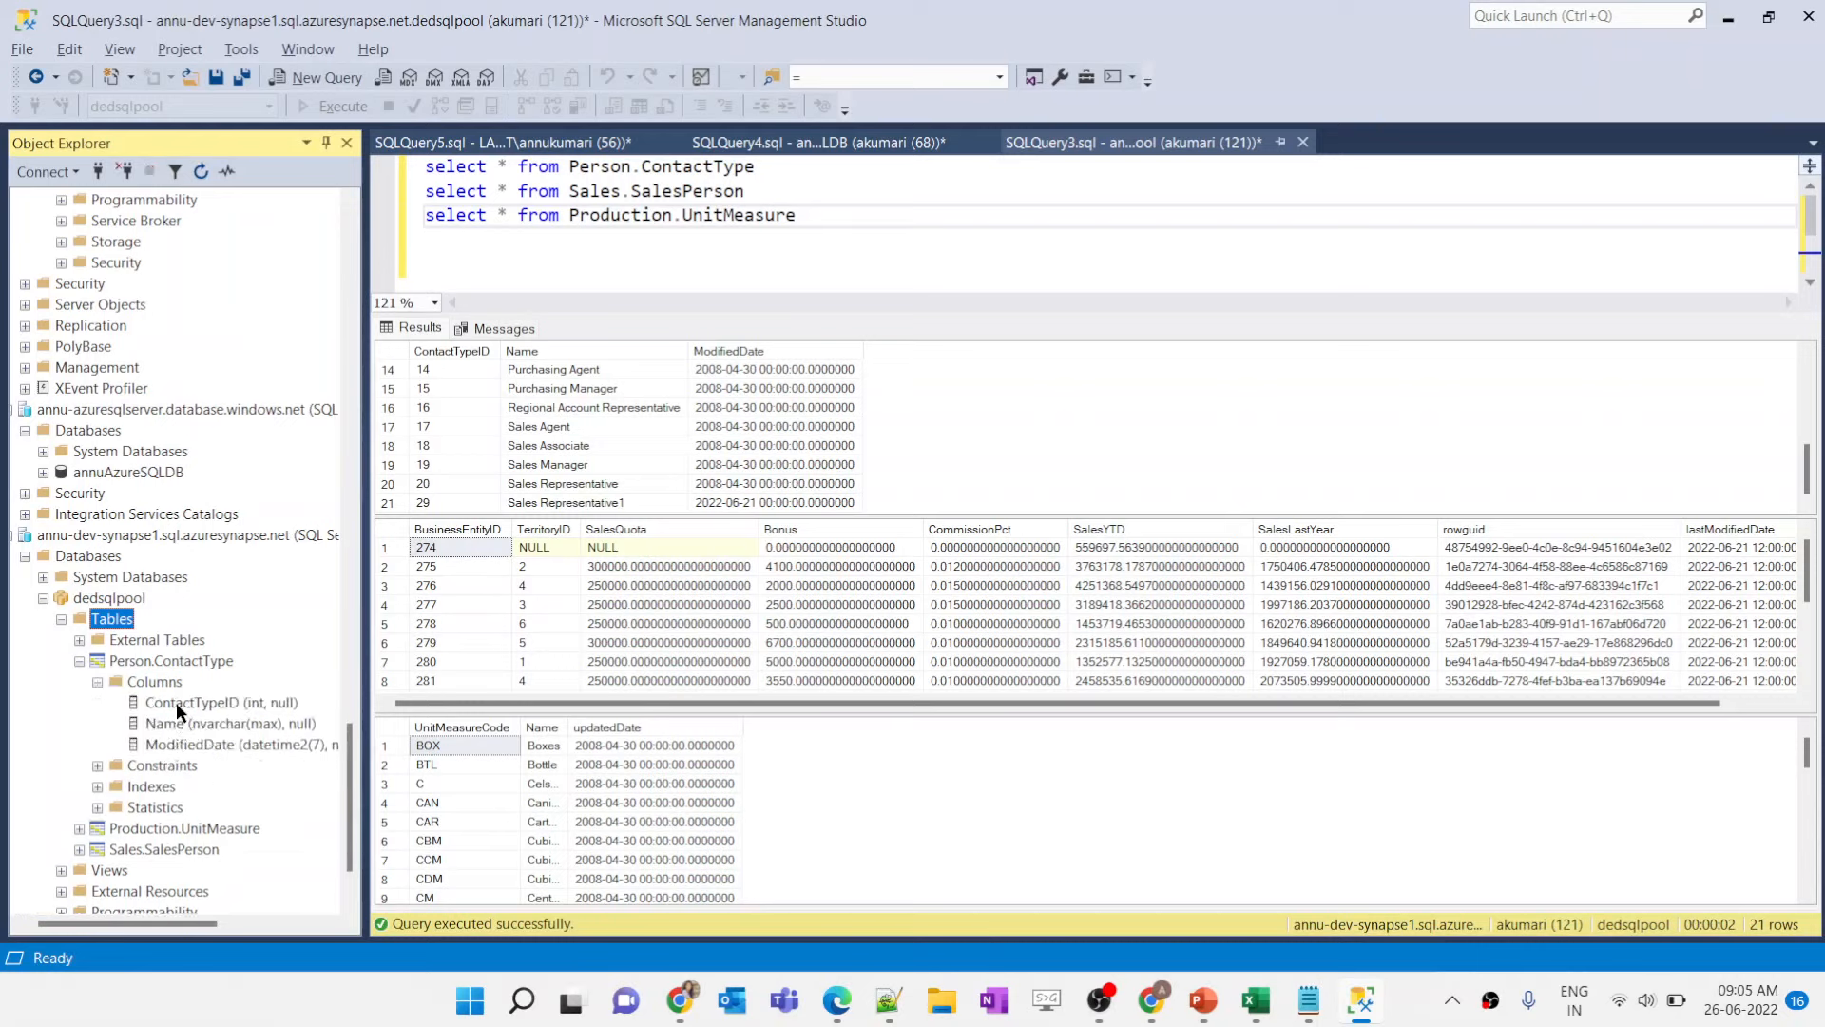
{"action": "scroll", "coordinate": [174, 715], "scroll_direction": "up", "scroll_amount": 20}
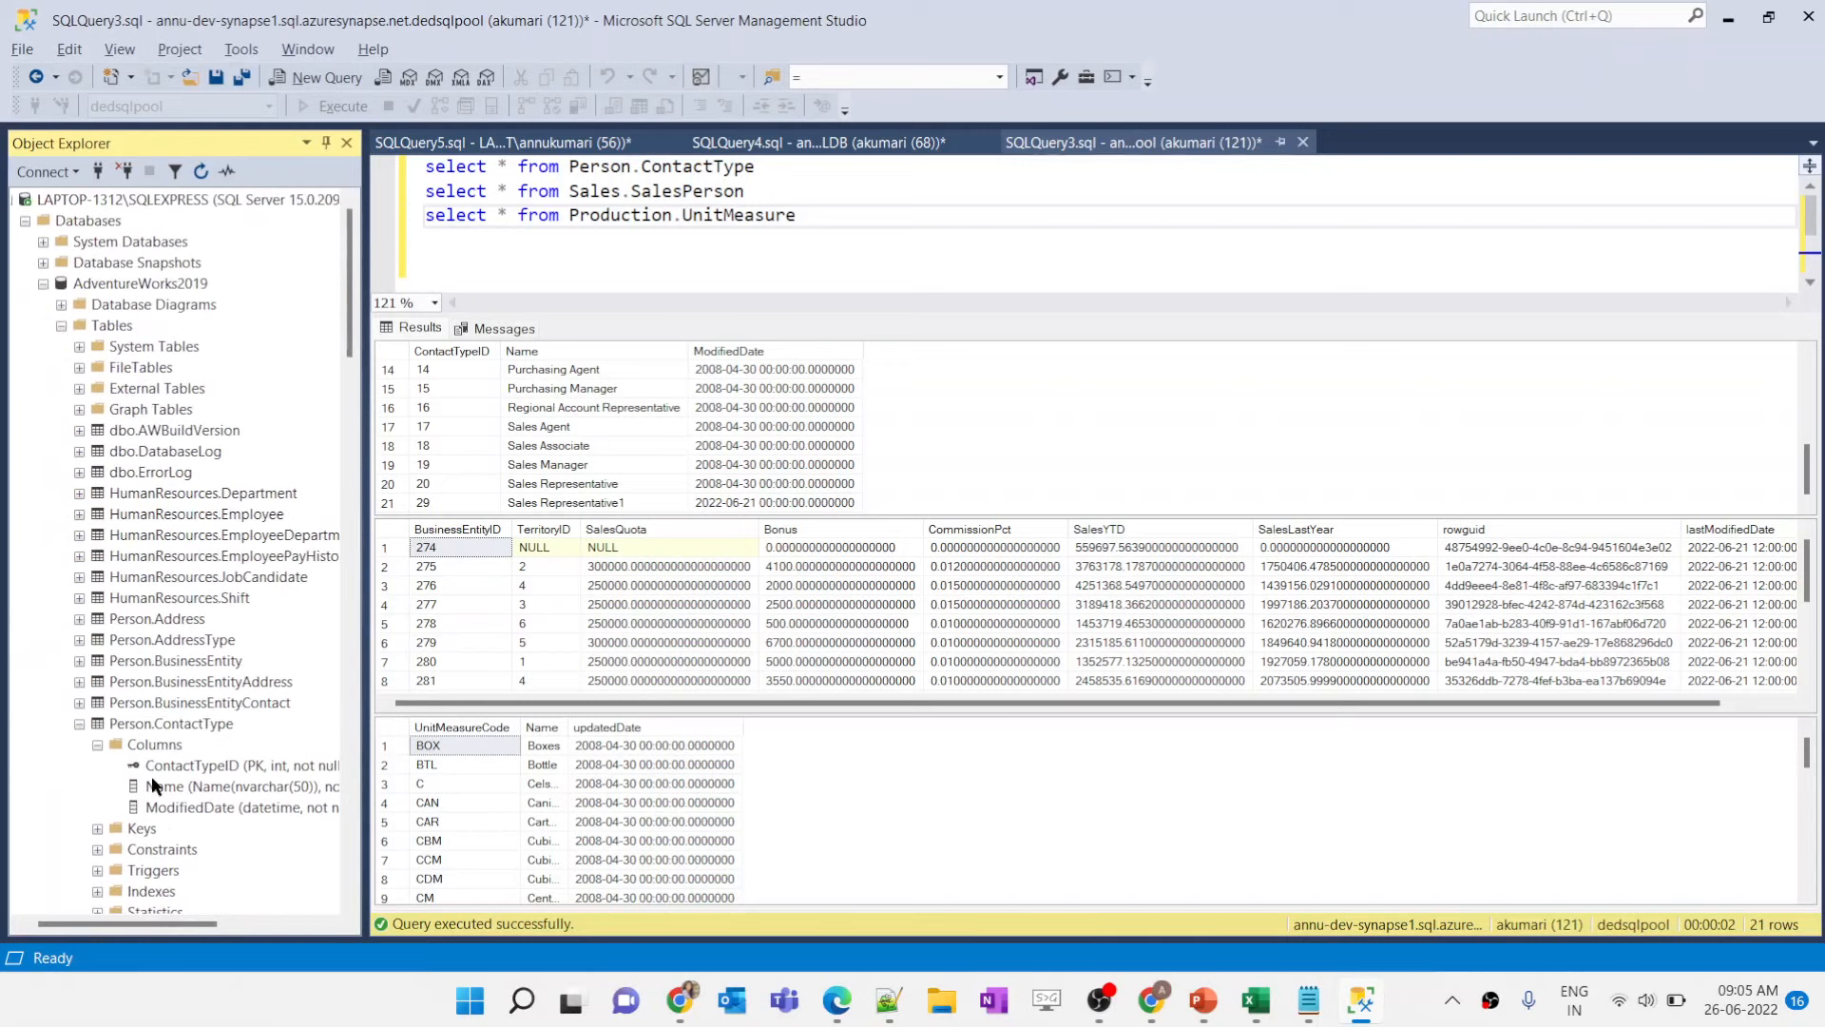
{"action": "scroll", "coordinate": [213, 791], "scroll_direction": "right", "scroll_amount": 1}
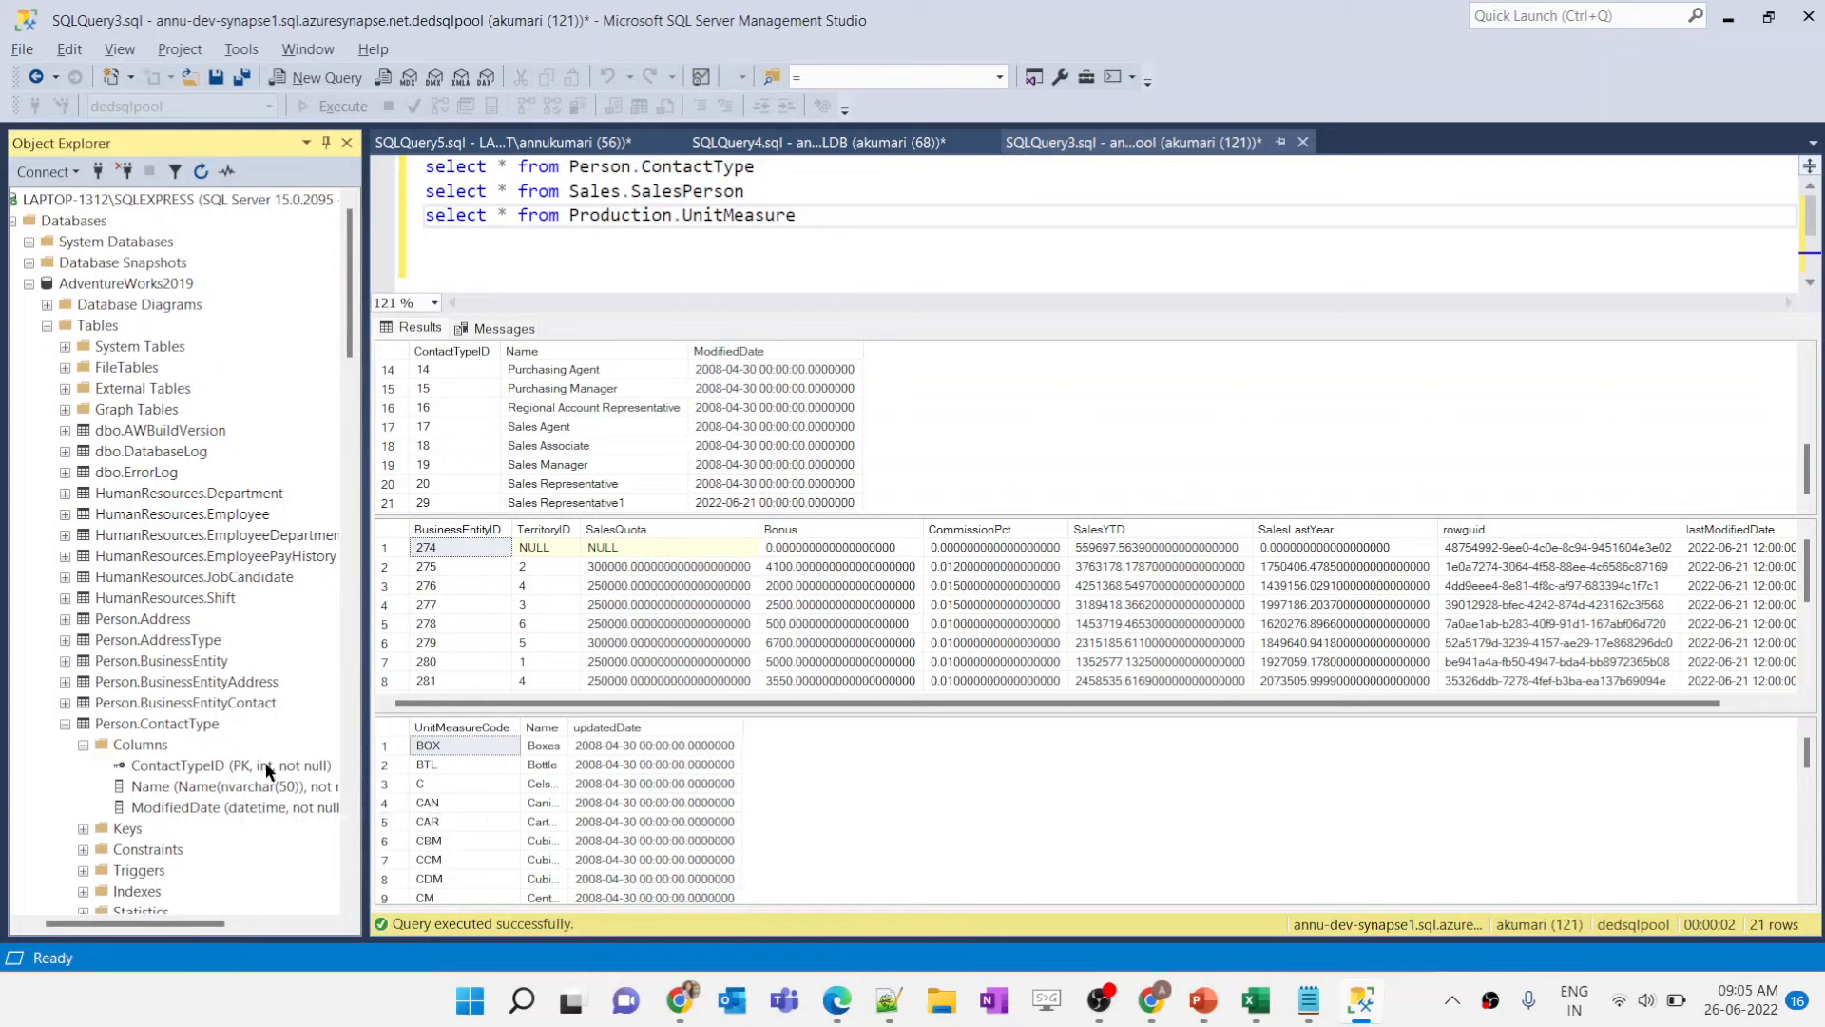
{"action": "scroll", "coordinate": [226, 787], "scroll_direction": "down", "scroll_amount": 20}
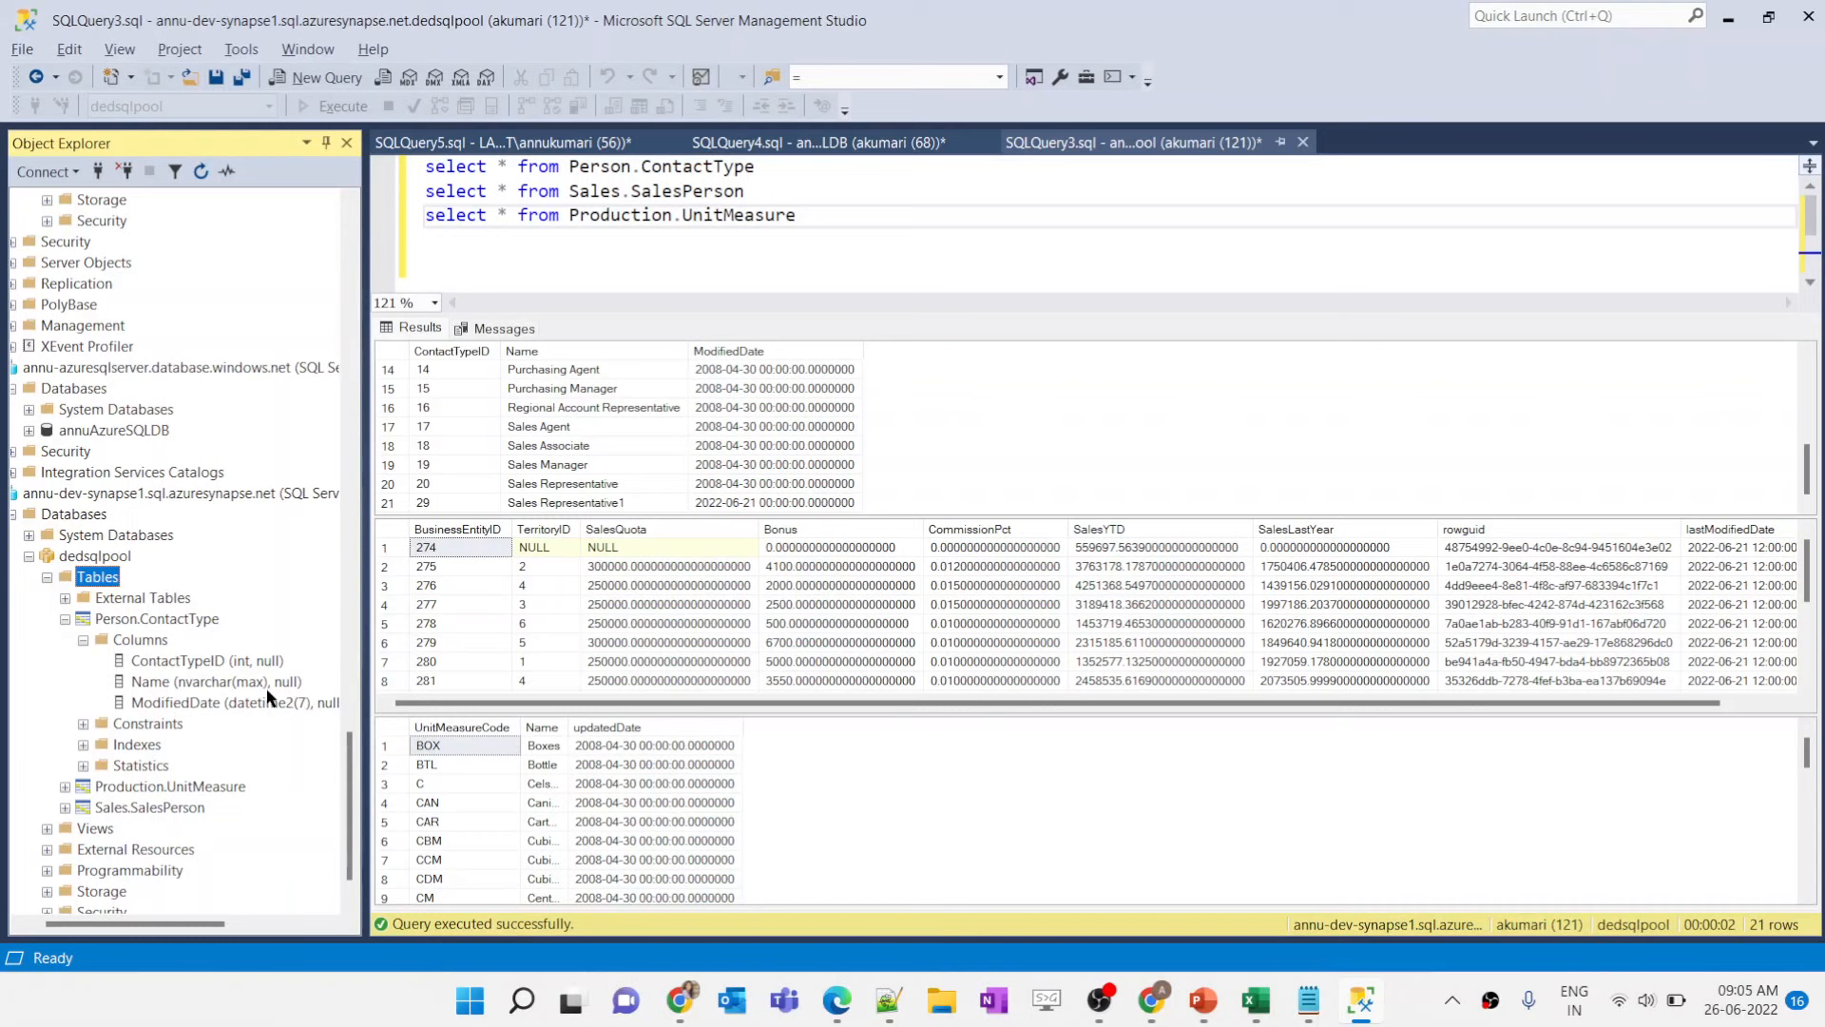
Step: Recheck Copy data2's sink table option in Azure Synapse, and enlarge the dedsqlpool query editor in SQL Server Management Studio, placing the cursor below the select queries
{"action": "left_click", "coordinate": [1152, 1000]}
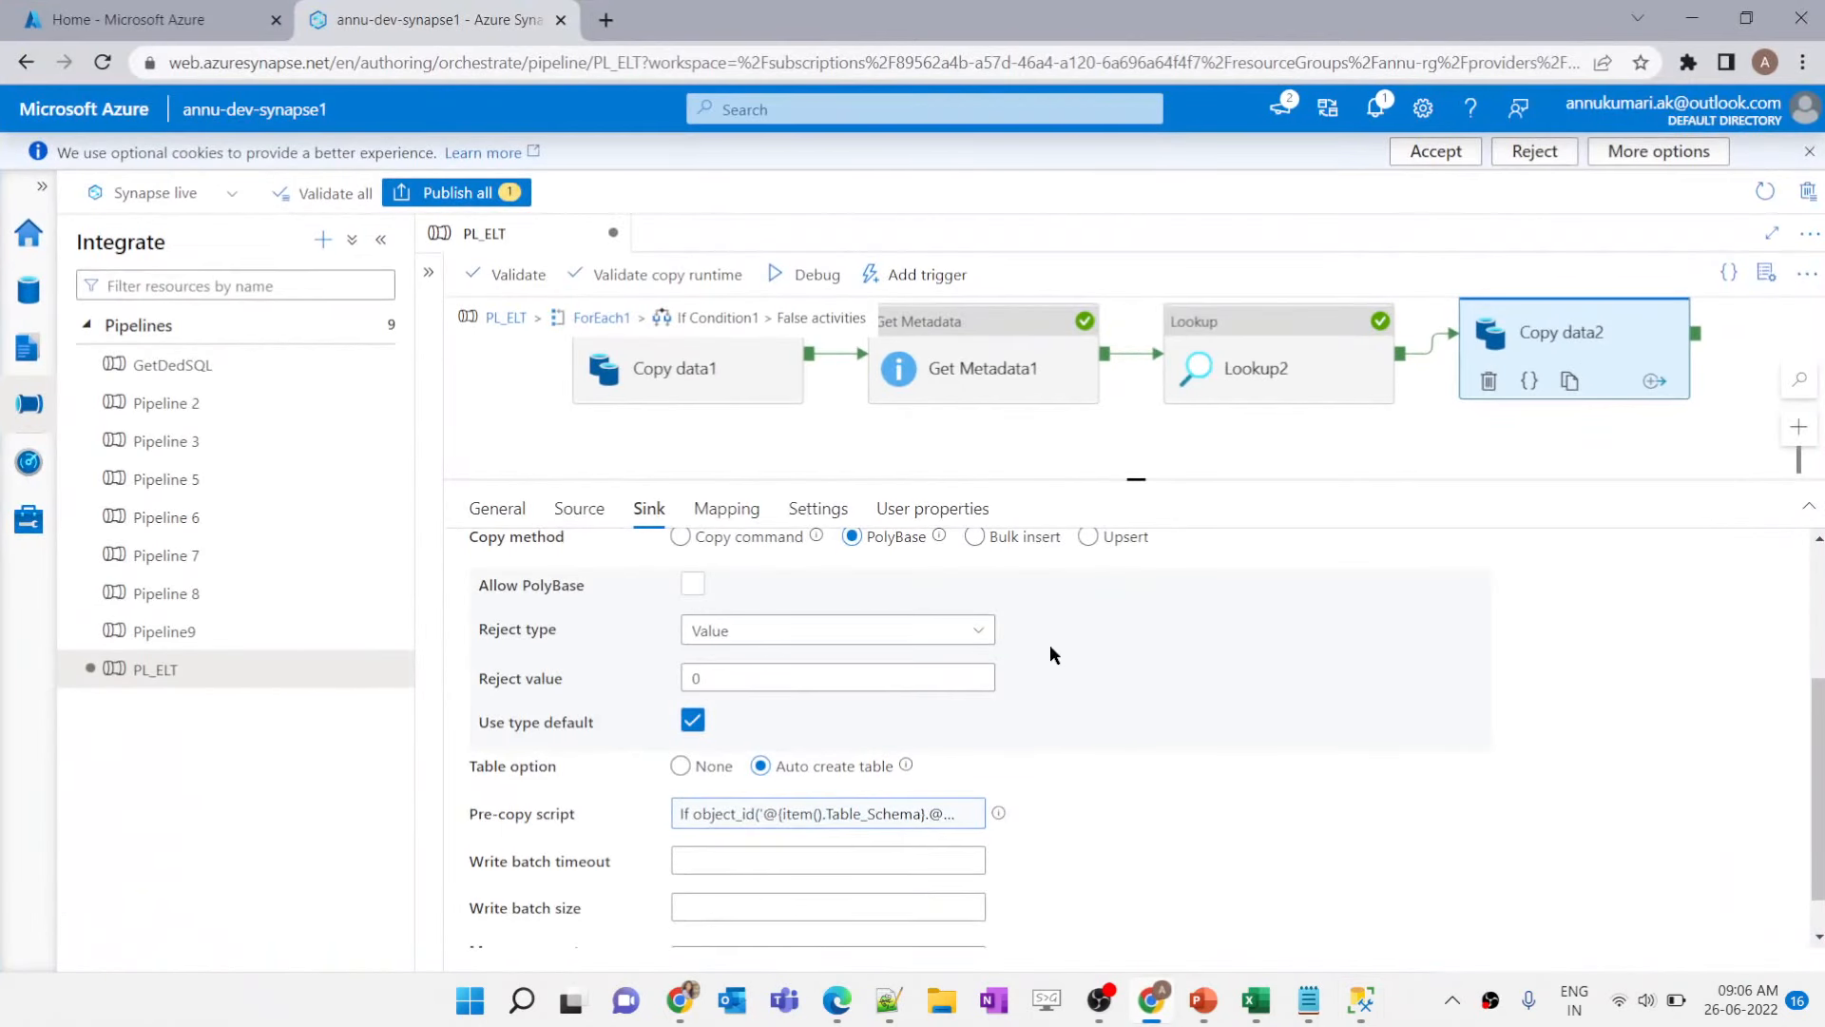
{"action": "scroll", "coordinate": [1029, 647], "scroll_direction": "down", "scroll_amount": 1}
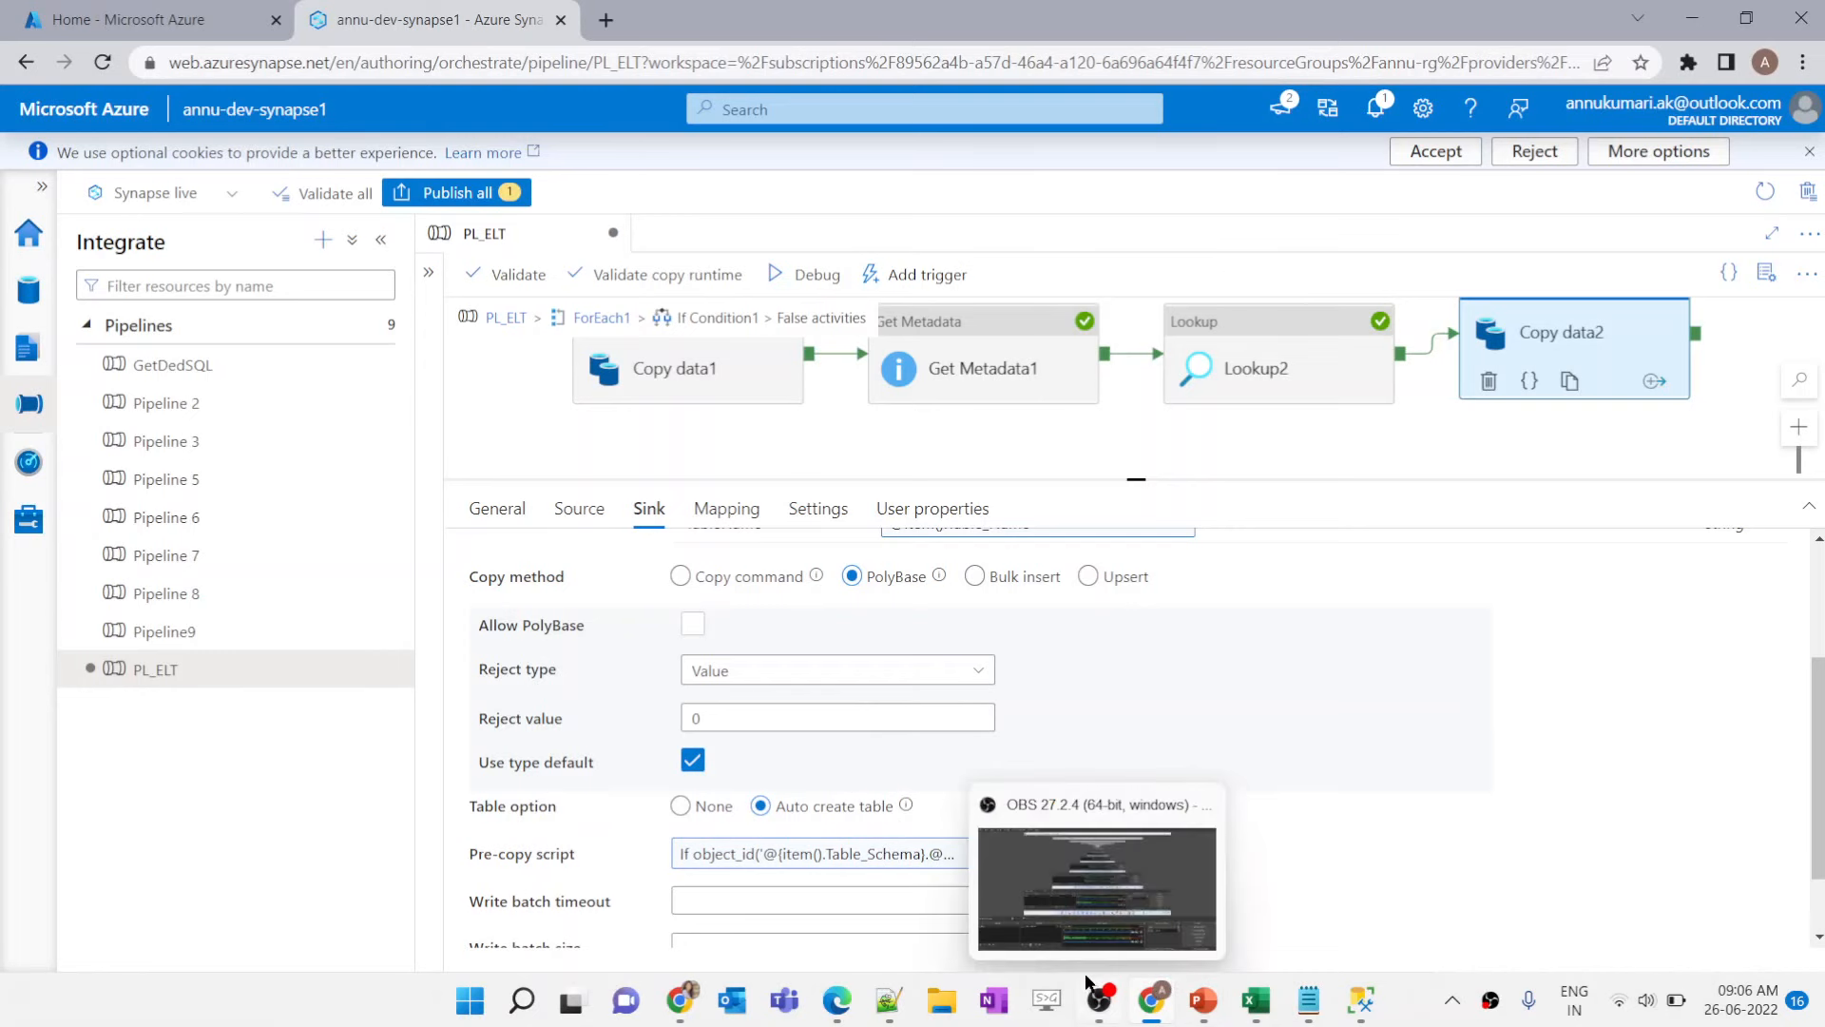
{"action": "left_click", "coordinate": [1362, 999]}
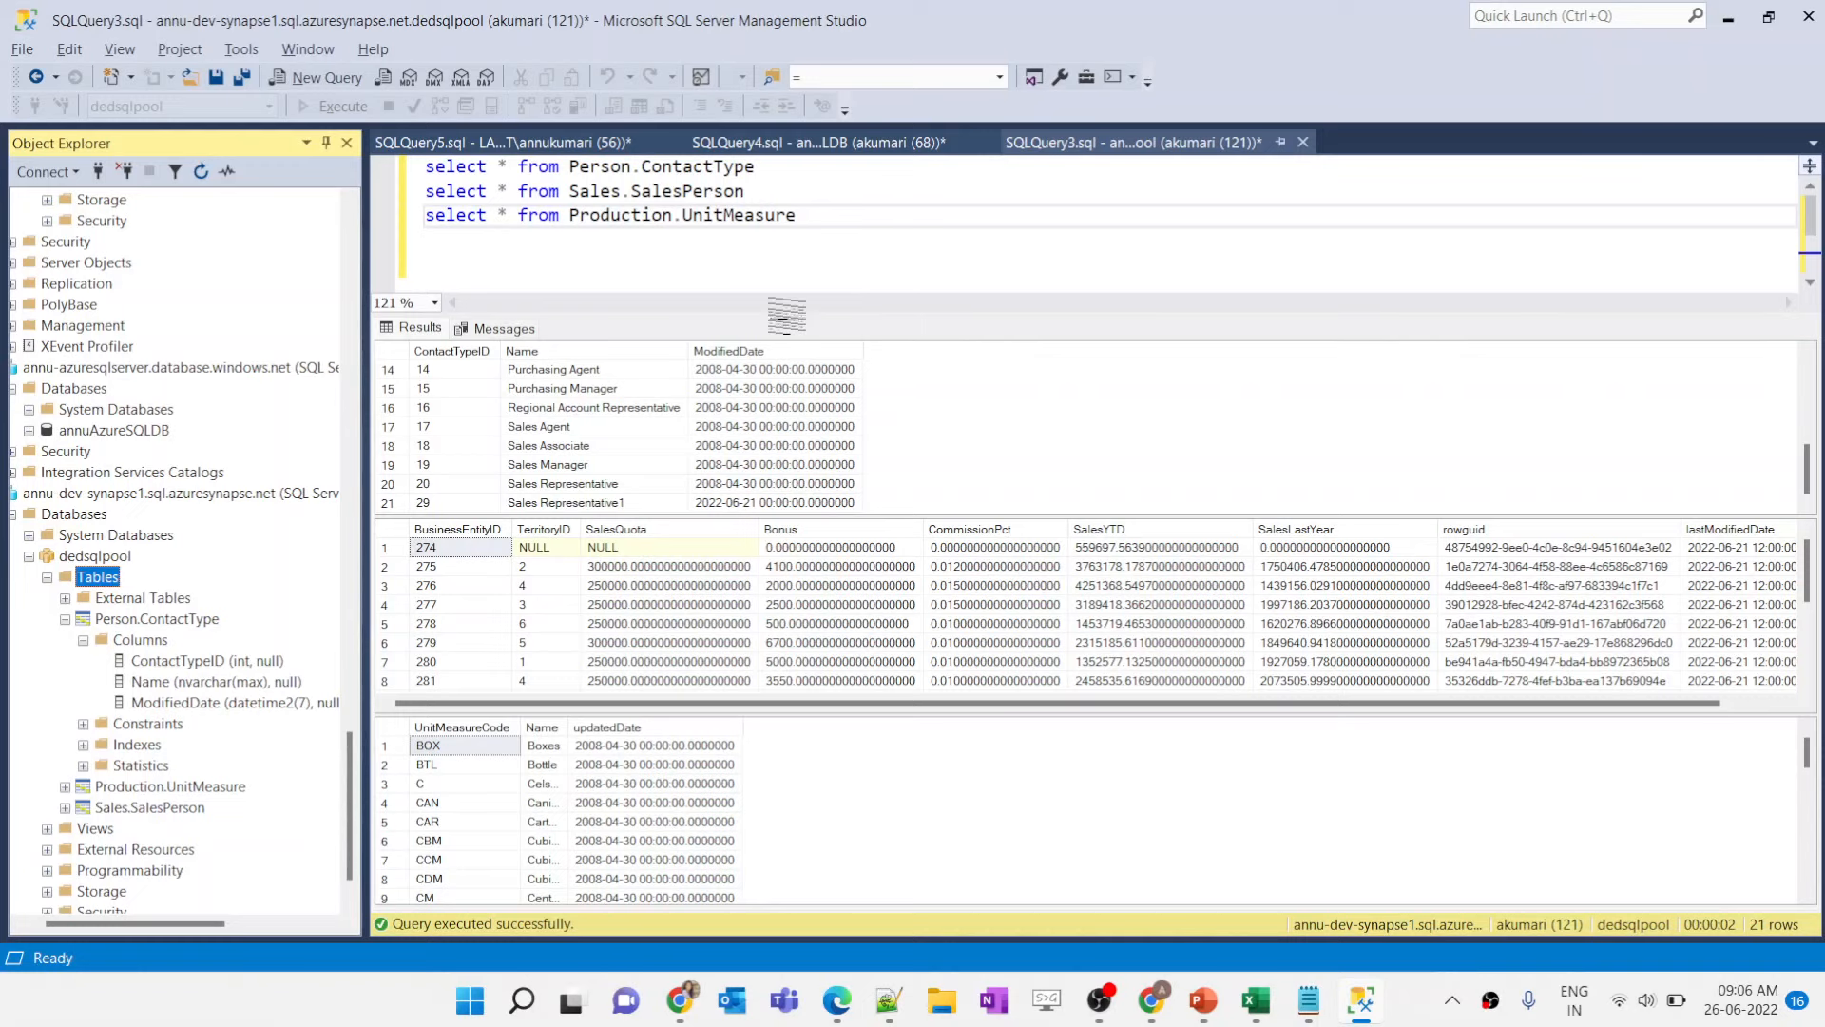
{"action": "left_click_drag", "start_coordinate": [787, 315], "coordinate": [787, 426]}
{"action": "left_click", "coordinate": [751, 266]}
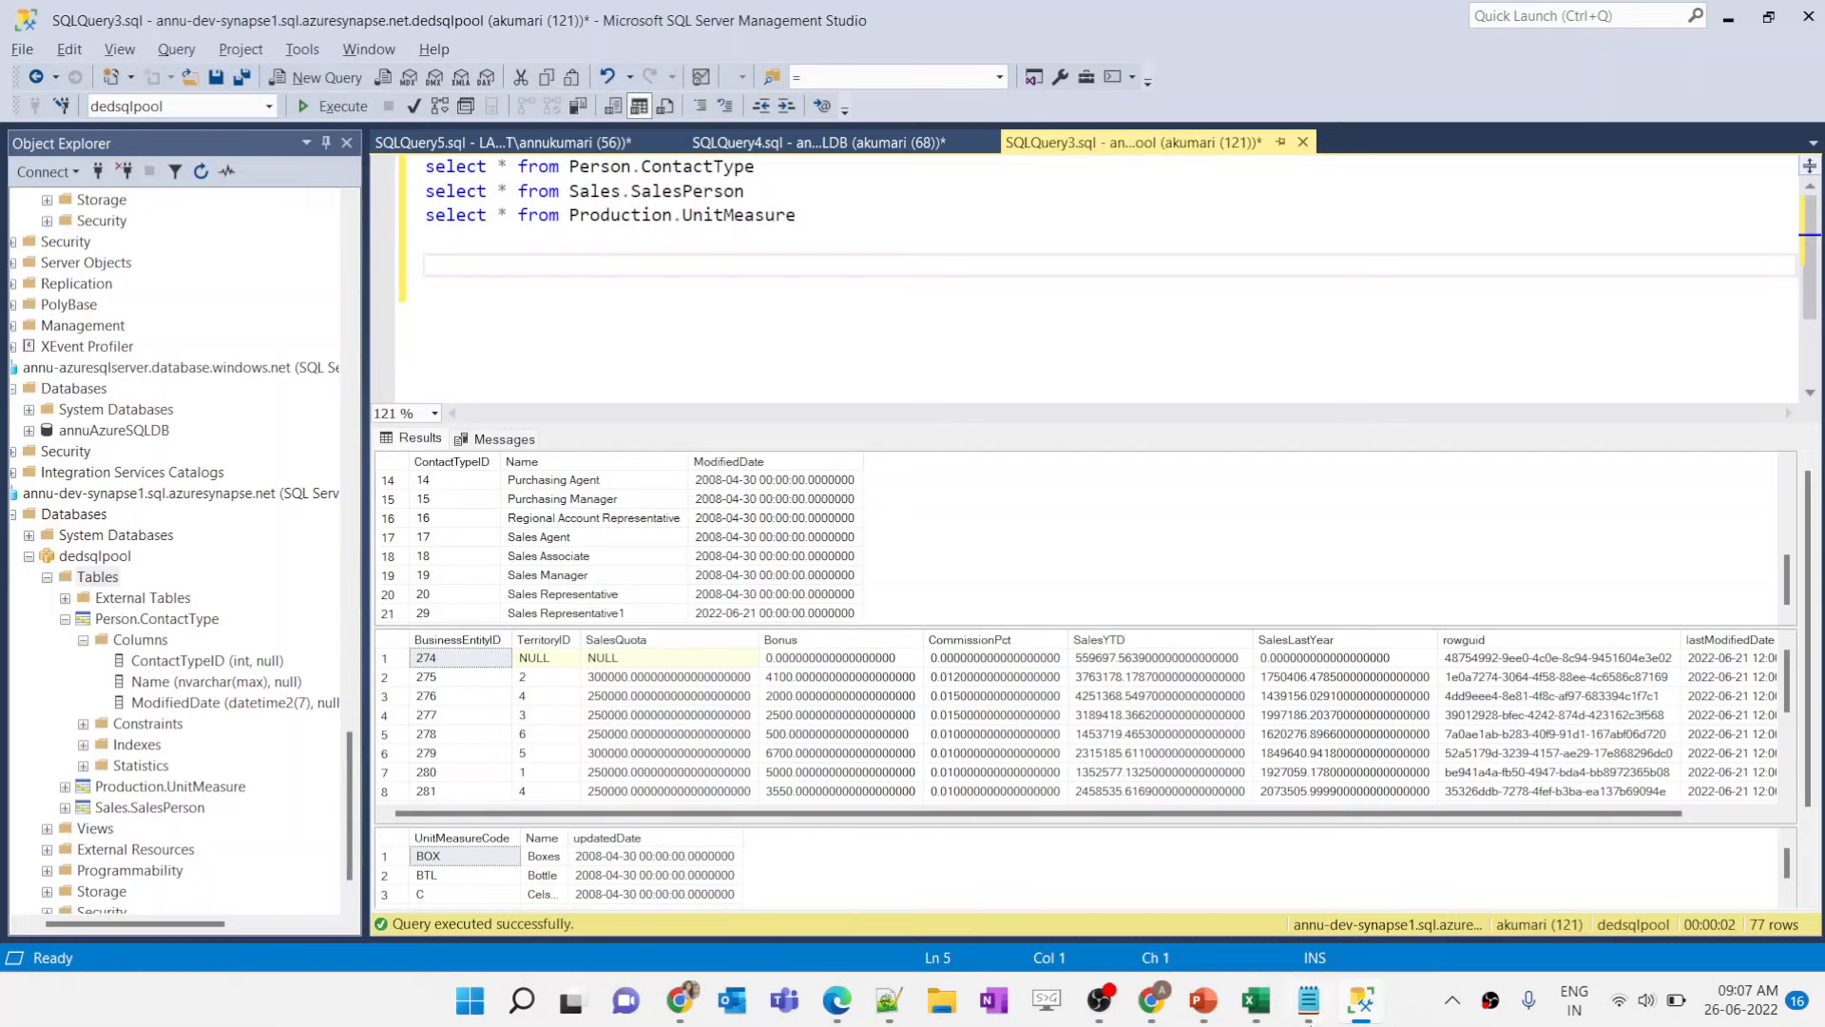
{"action": "left_click", "coordinate": [1151, 1000]}
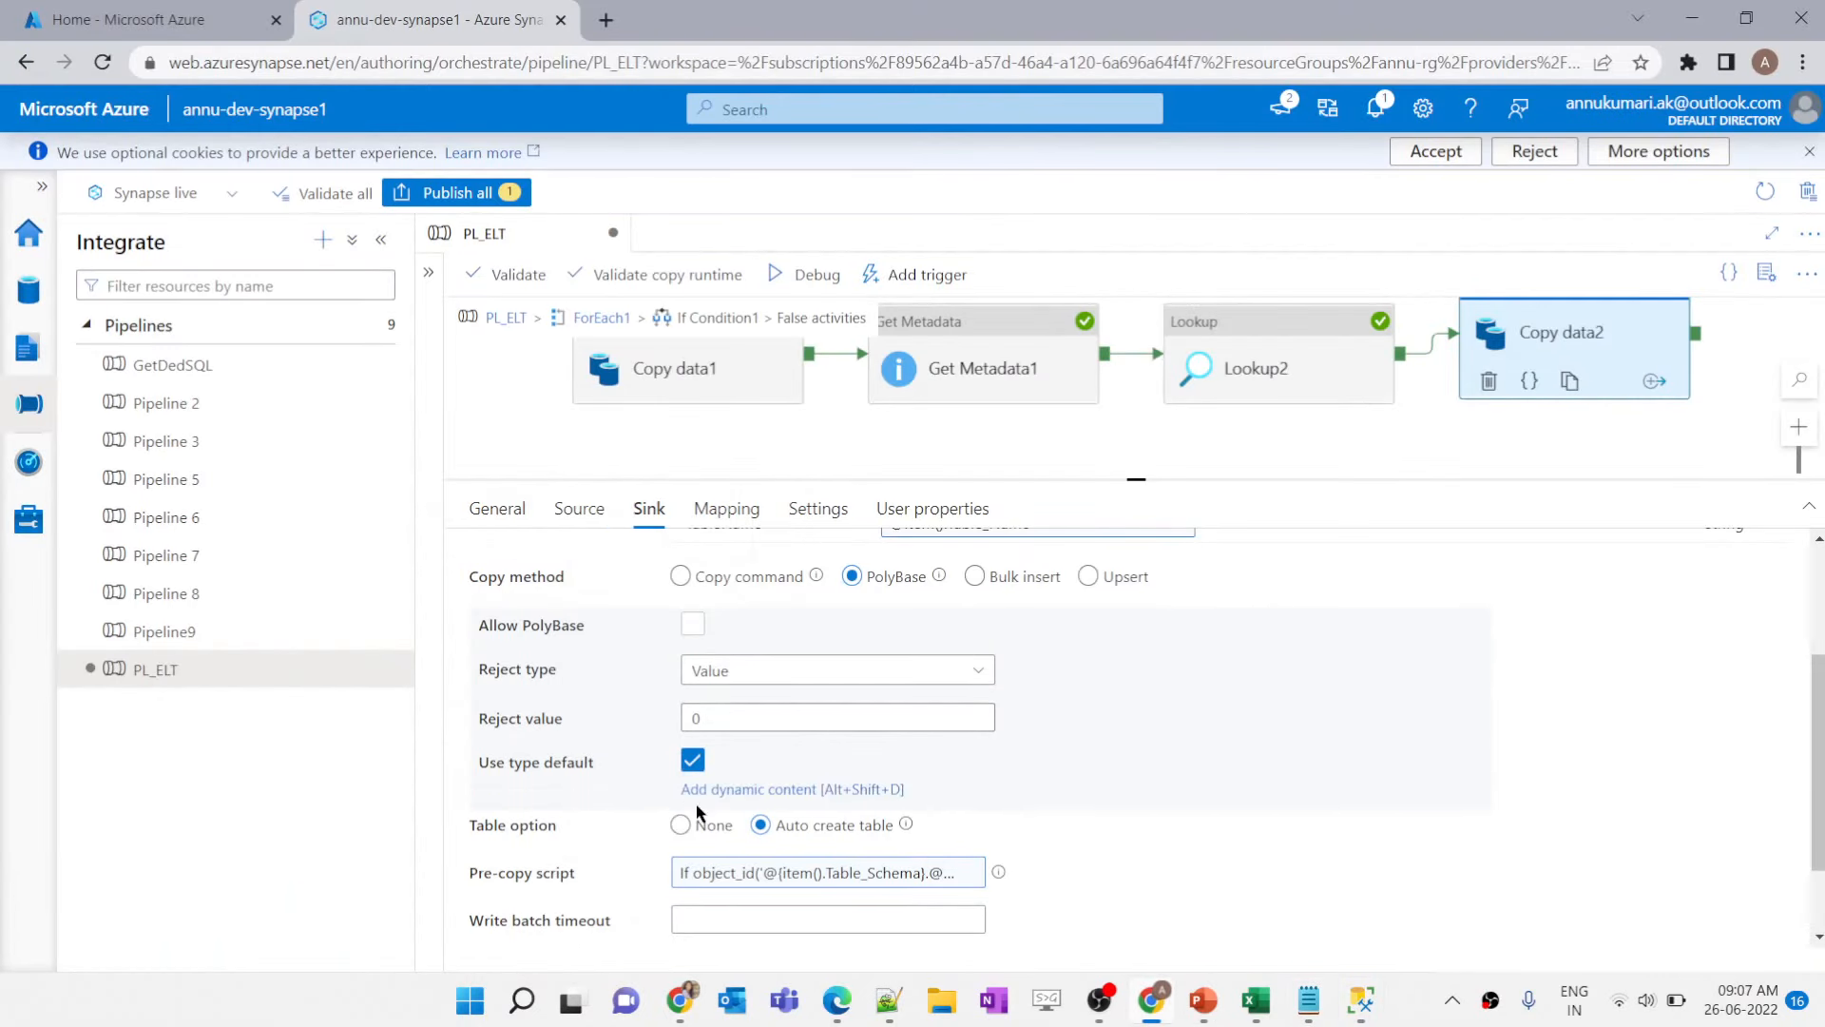
{"action": "key", "text": "alt+Tab"}
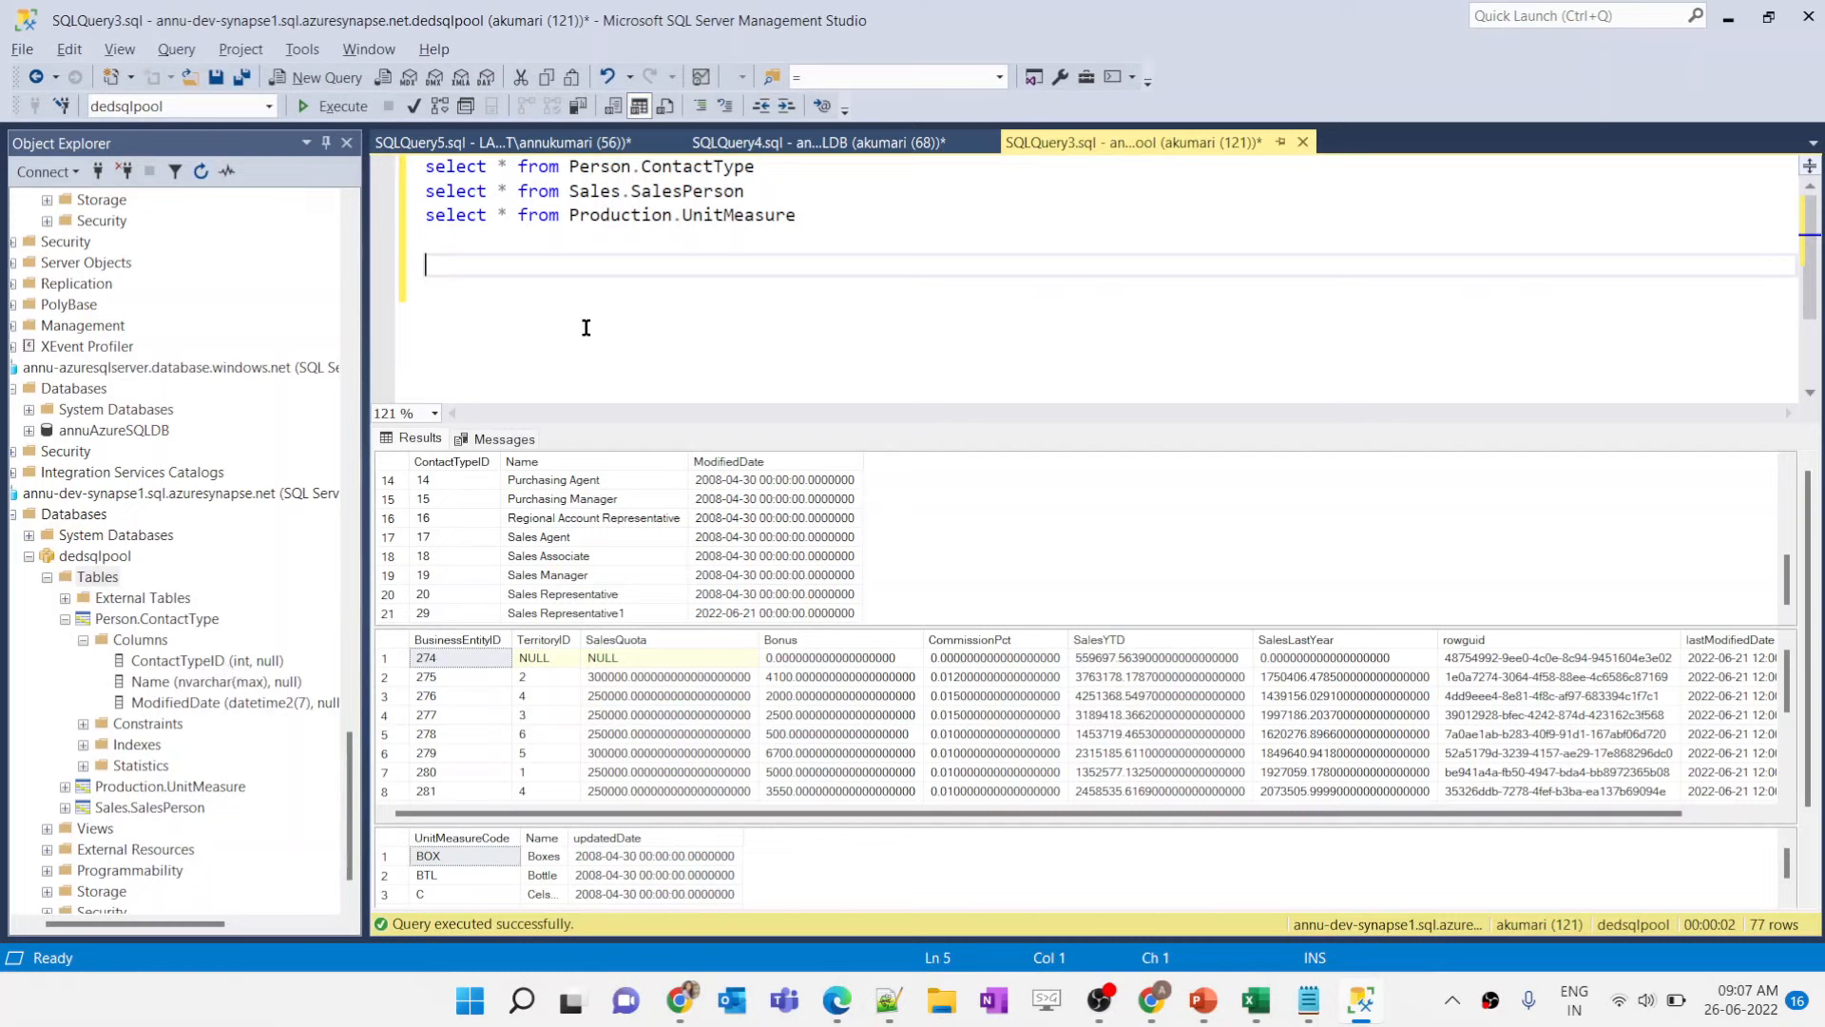
Step: Write and run an Alter table statement on Person.ContactType that alters the Name column to nvarchar(100)
{"action": "type", "text": "ter table"}
{"action": "left_click_drag", "start_coordinate": [571, 167], "coordinate": [805, 174]}
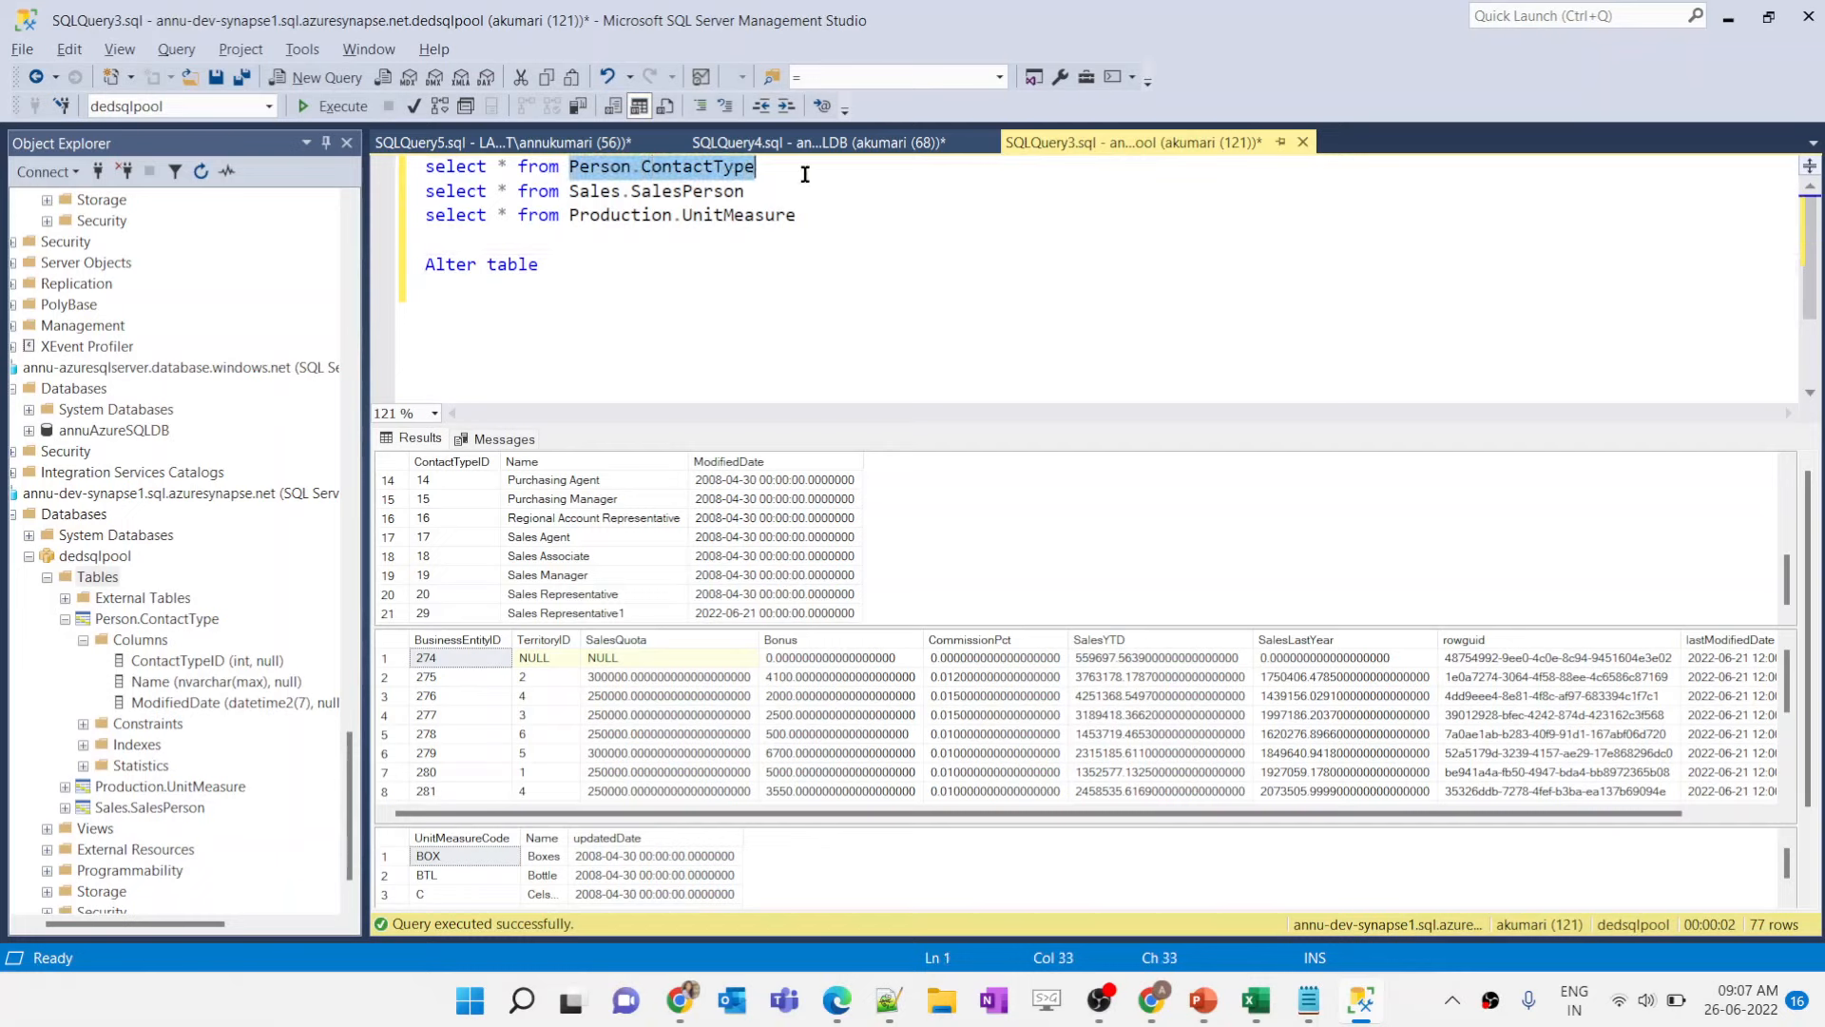
{"action": "key", "text": "ctrl+c"}
{"action": "left_click", "coordinate": [647, 262]}
{"action": "key", "text": "ctrl+v"}
{"action": "key", "text": "Return"}
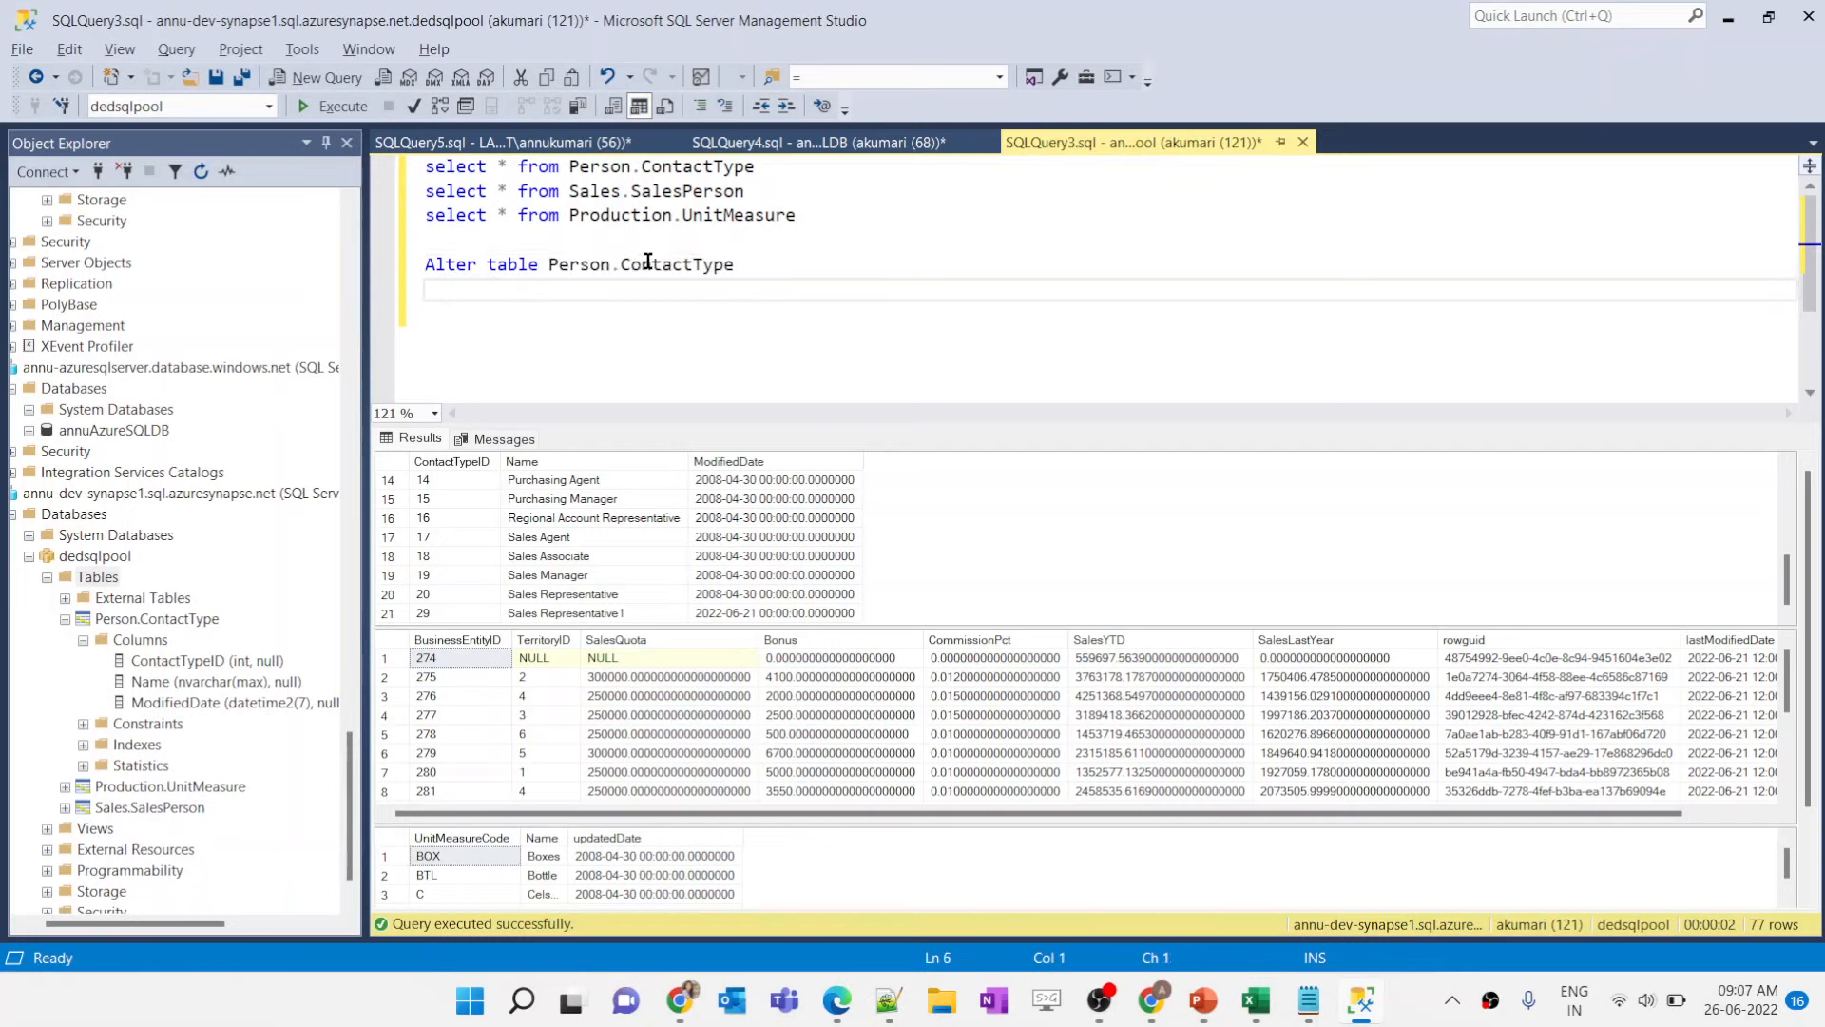
{"action": "type", "text": "alter tolumn Name n"}
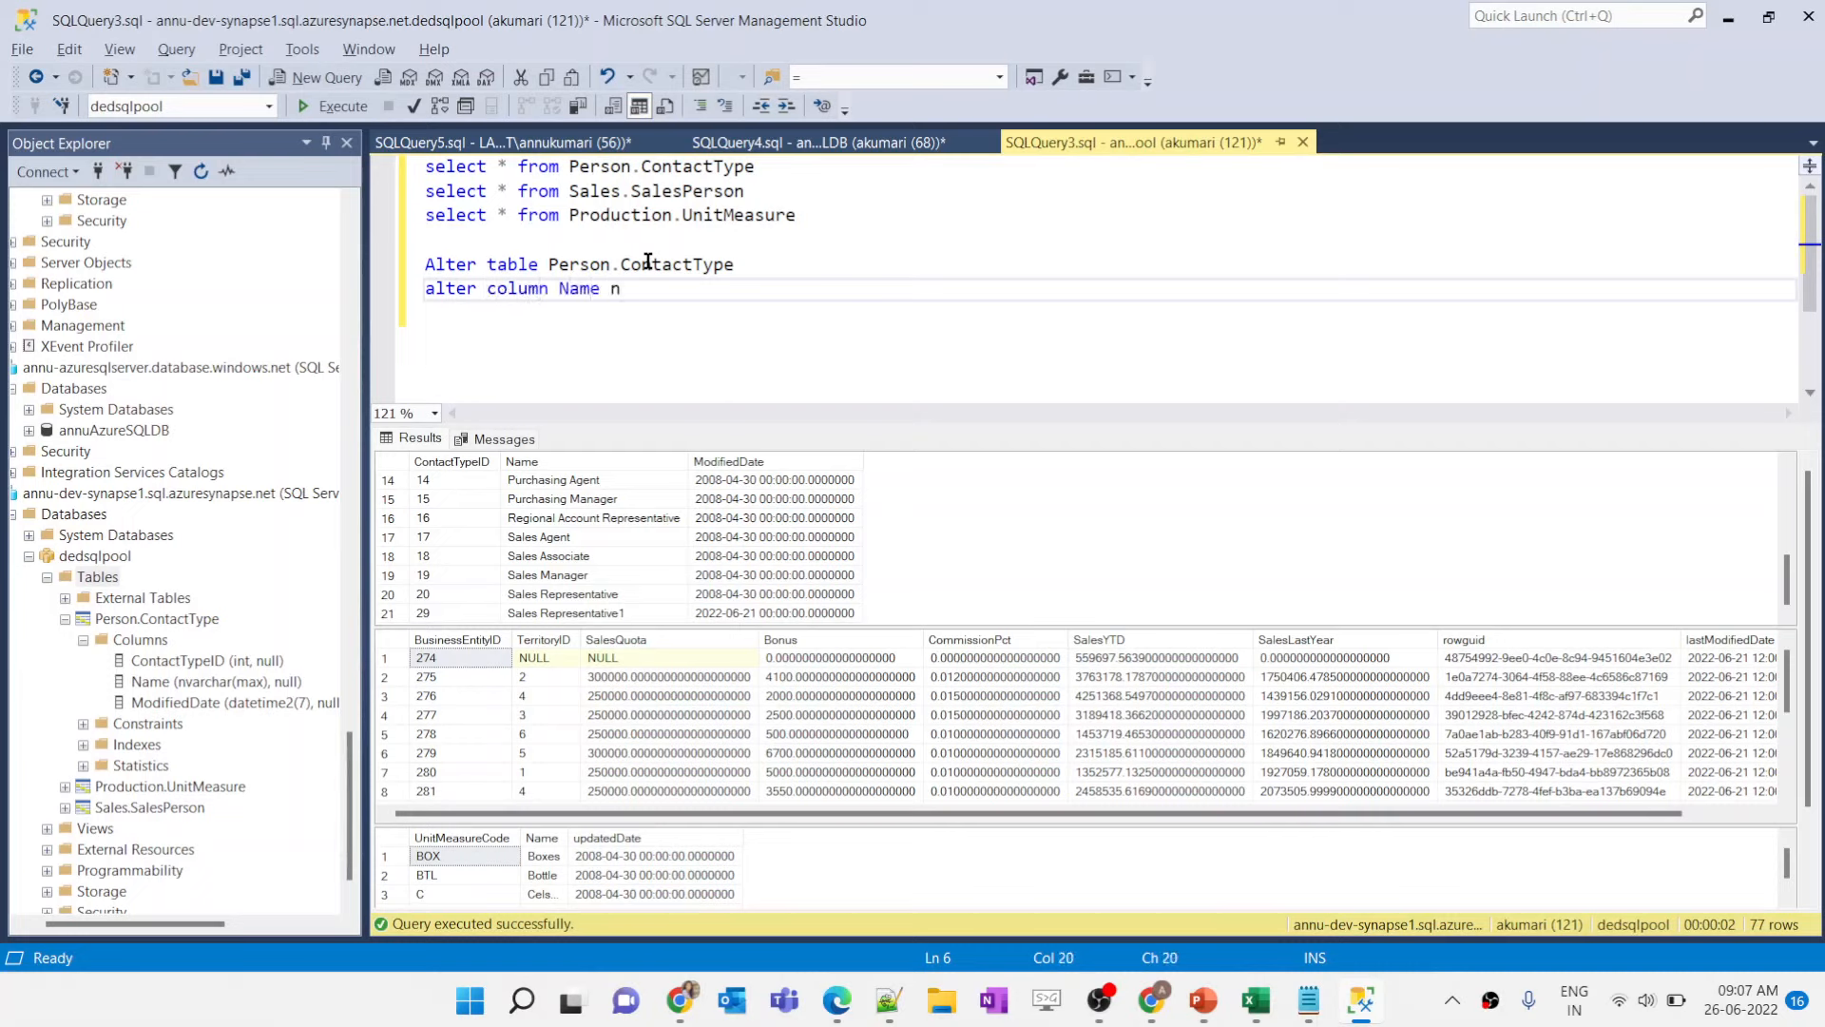
{"action": "type", "text": "varchar(100)"}
{"action": "left_click_drag", "start_coordinate": [799, 297], "coordinate": [375, 249]}
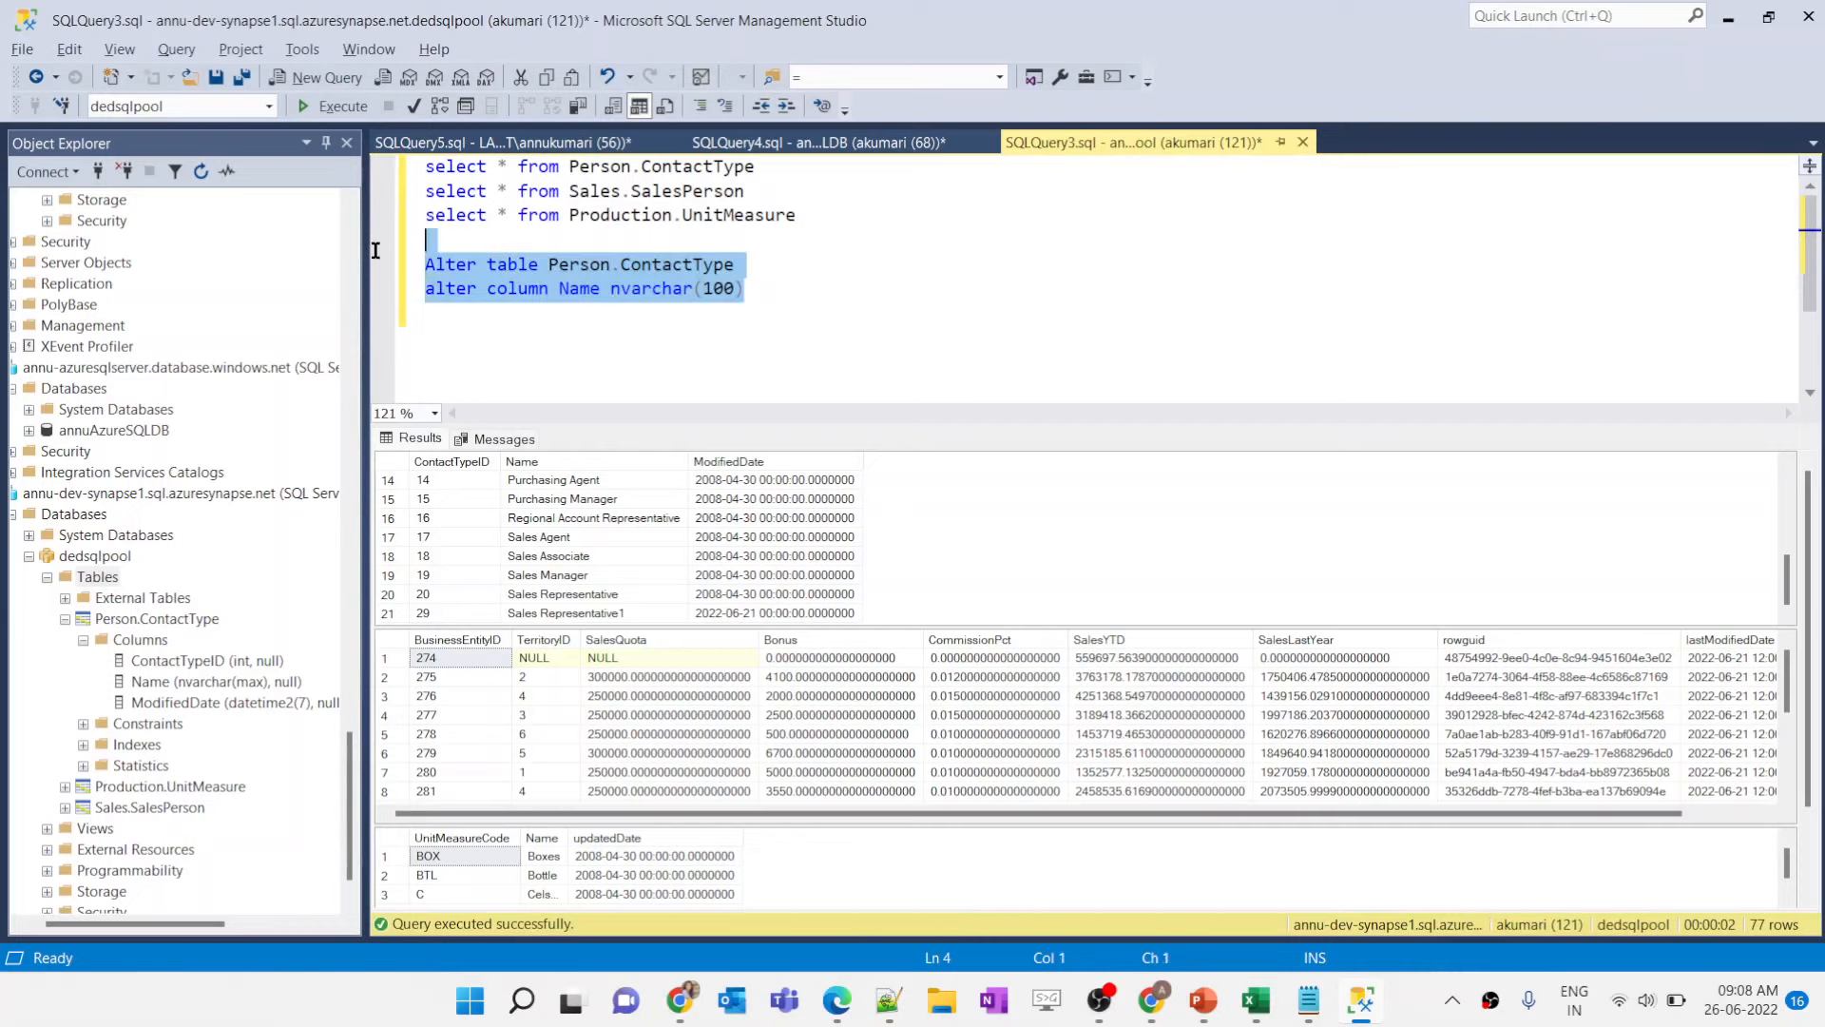
{"action": "key", "text": "F5"}
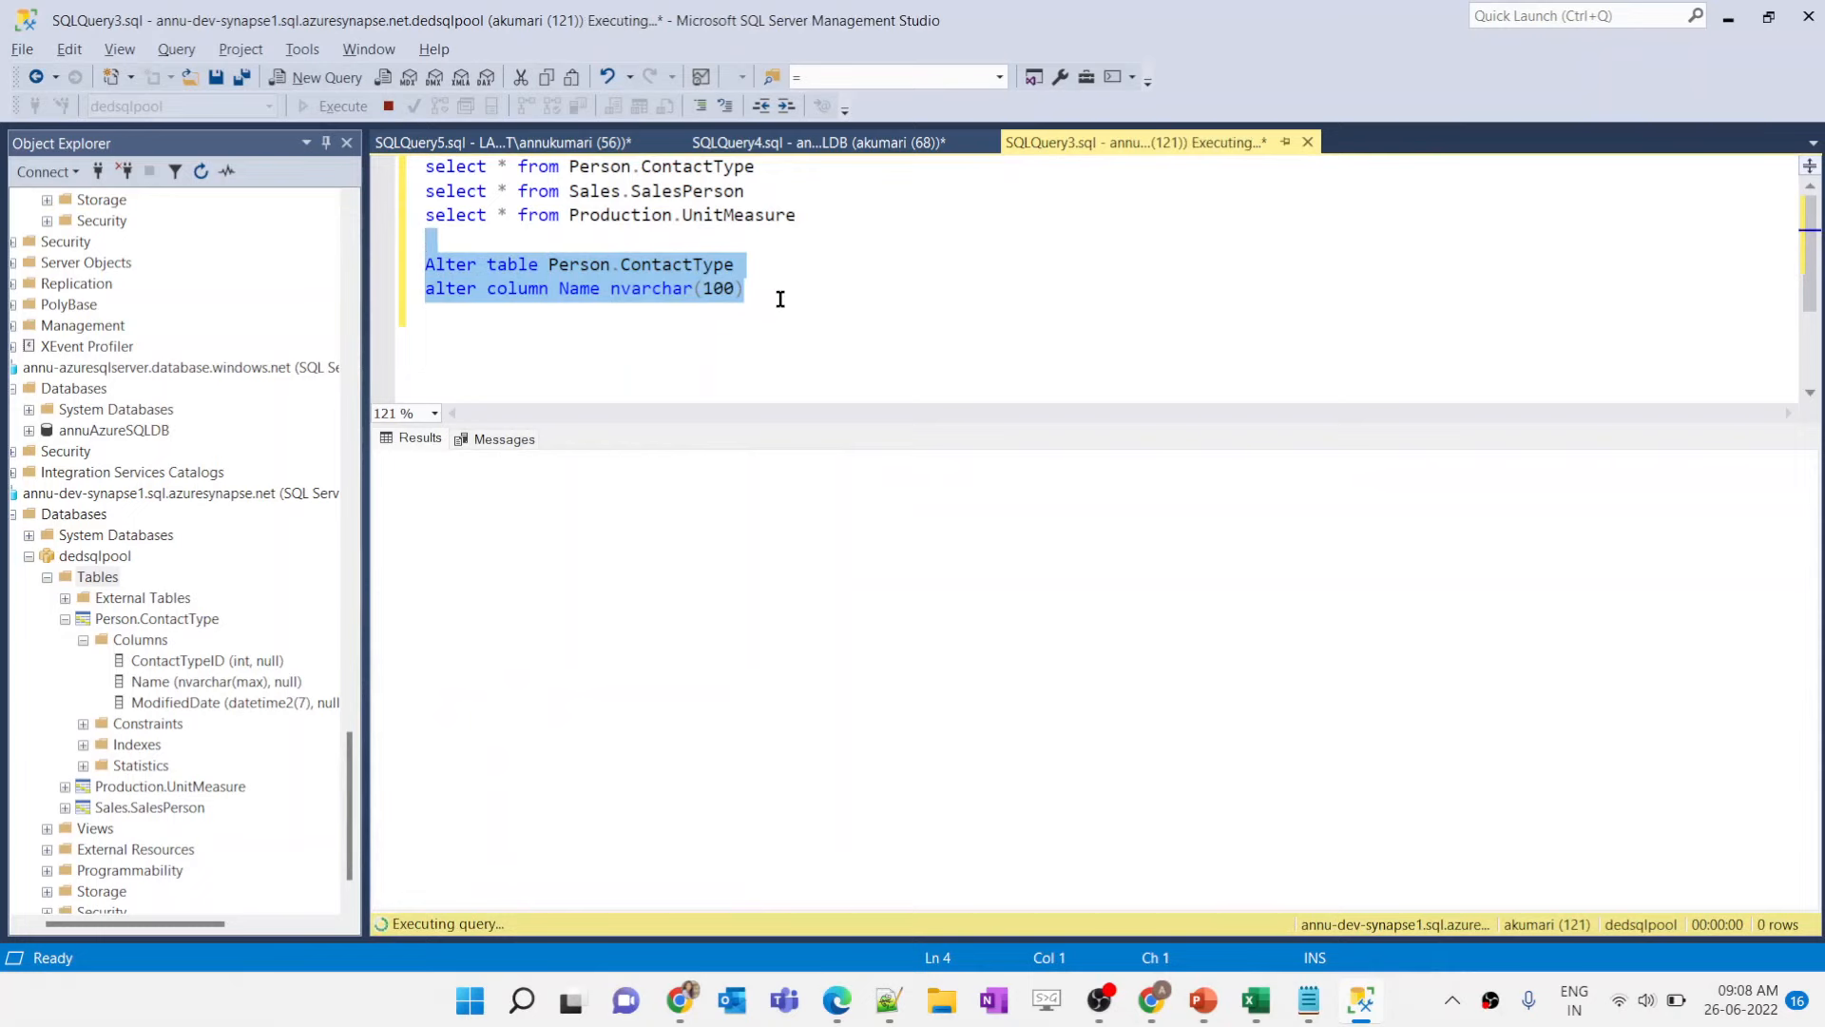
Step: Collapse Person.ContactType in dedsqlpool and expand the columns of Production.UnitMeasure
{"action": "left_click", "coordinate": [72, 616]}
{"action": "left_click", "coordinate": [68, 723]}
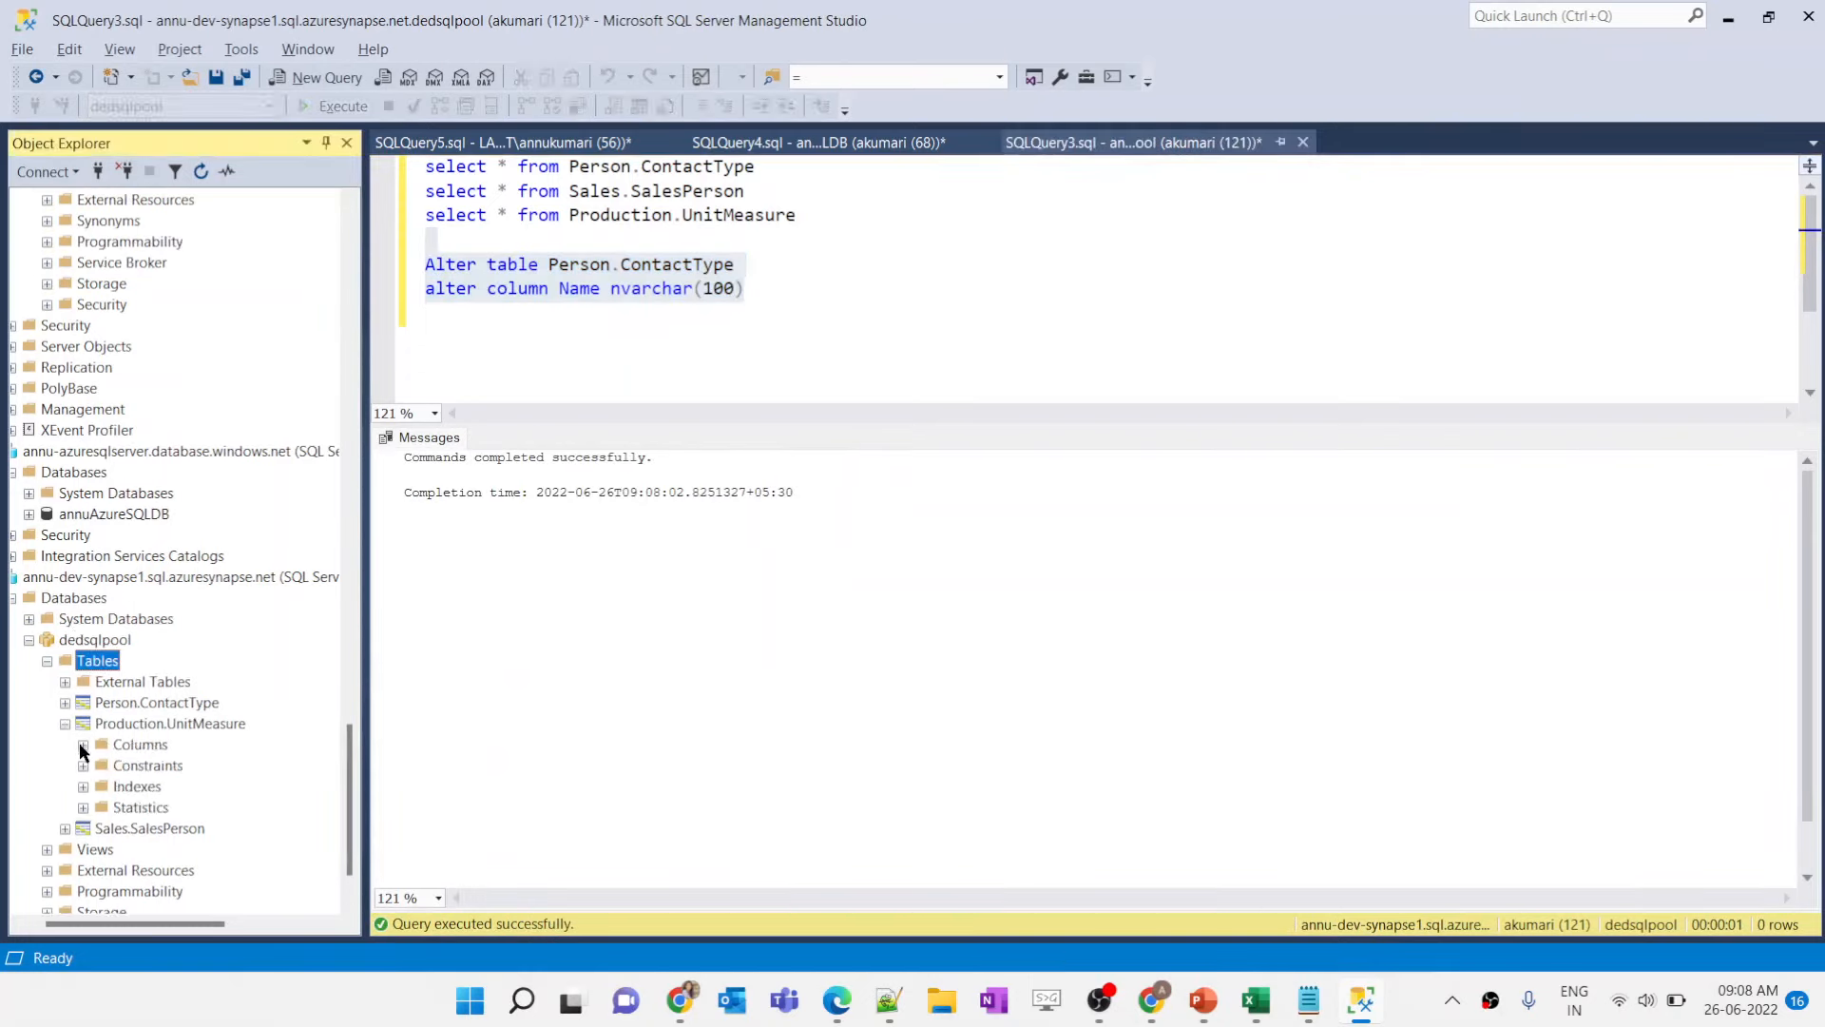
{"action": "left_click", "coordinate": [82, 746]}
{"action": "scroll", "coordinate": [170, 793], "scroll_direction": "down", "scroll_amount": 1}
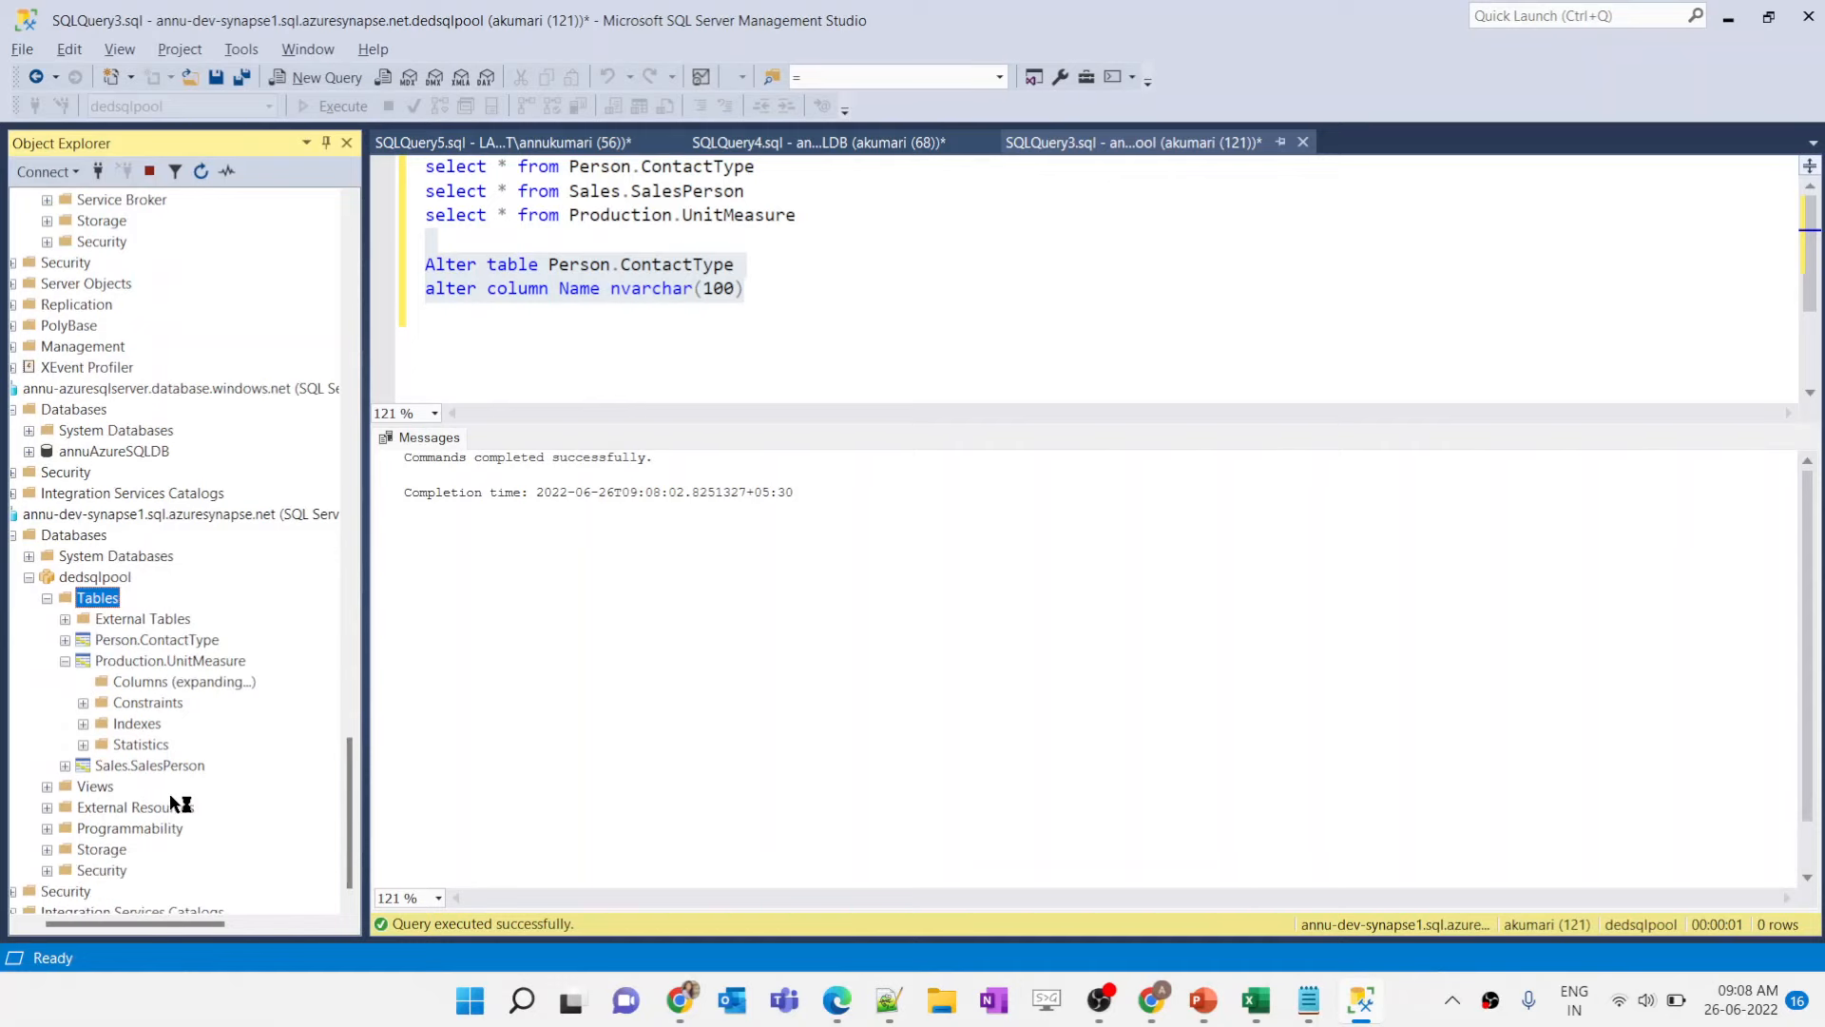
Step: Start a second statement below the first one, reading Alter table Production.UnitMeasure
{"action": "left_click", "coordinate": [808, 291]}
{"action": "key", "text": "Return"}
{"action": "key", "text": "Return"}
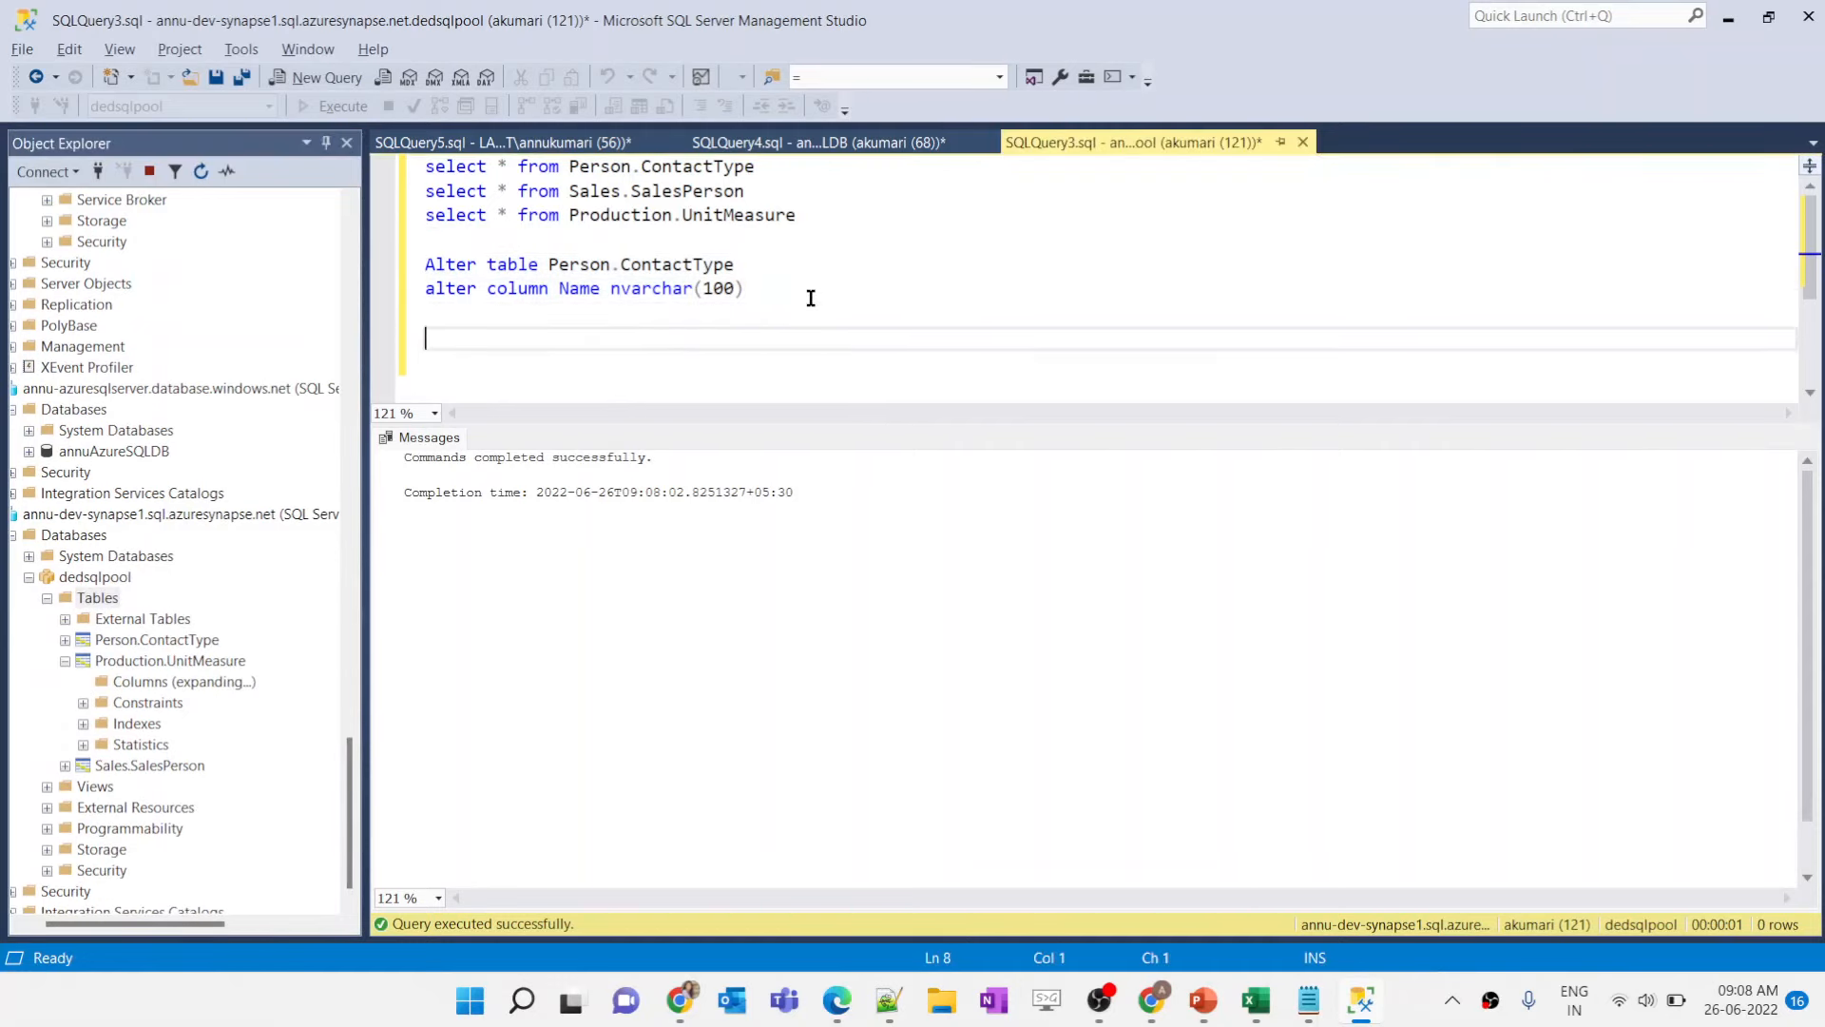
{"action": "type", "text": "Alter table"}
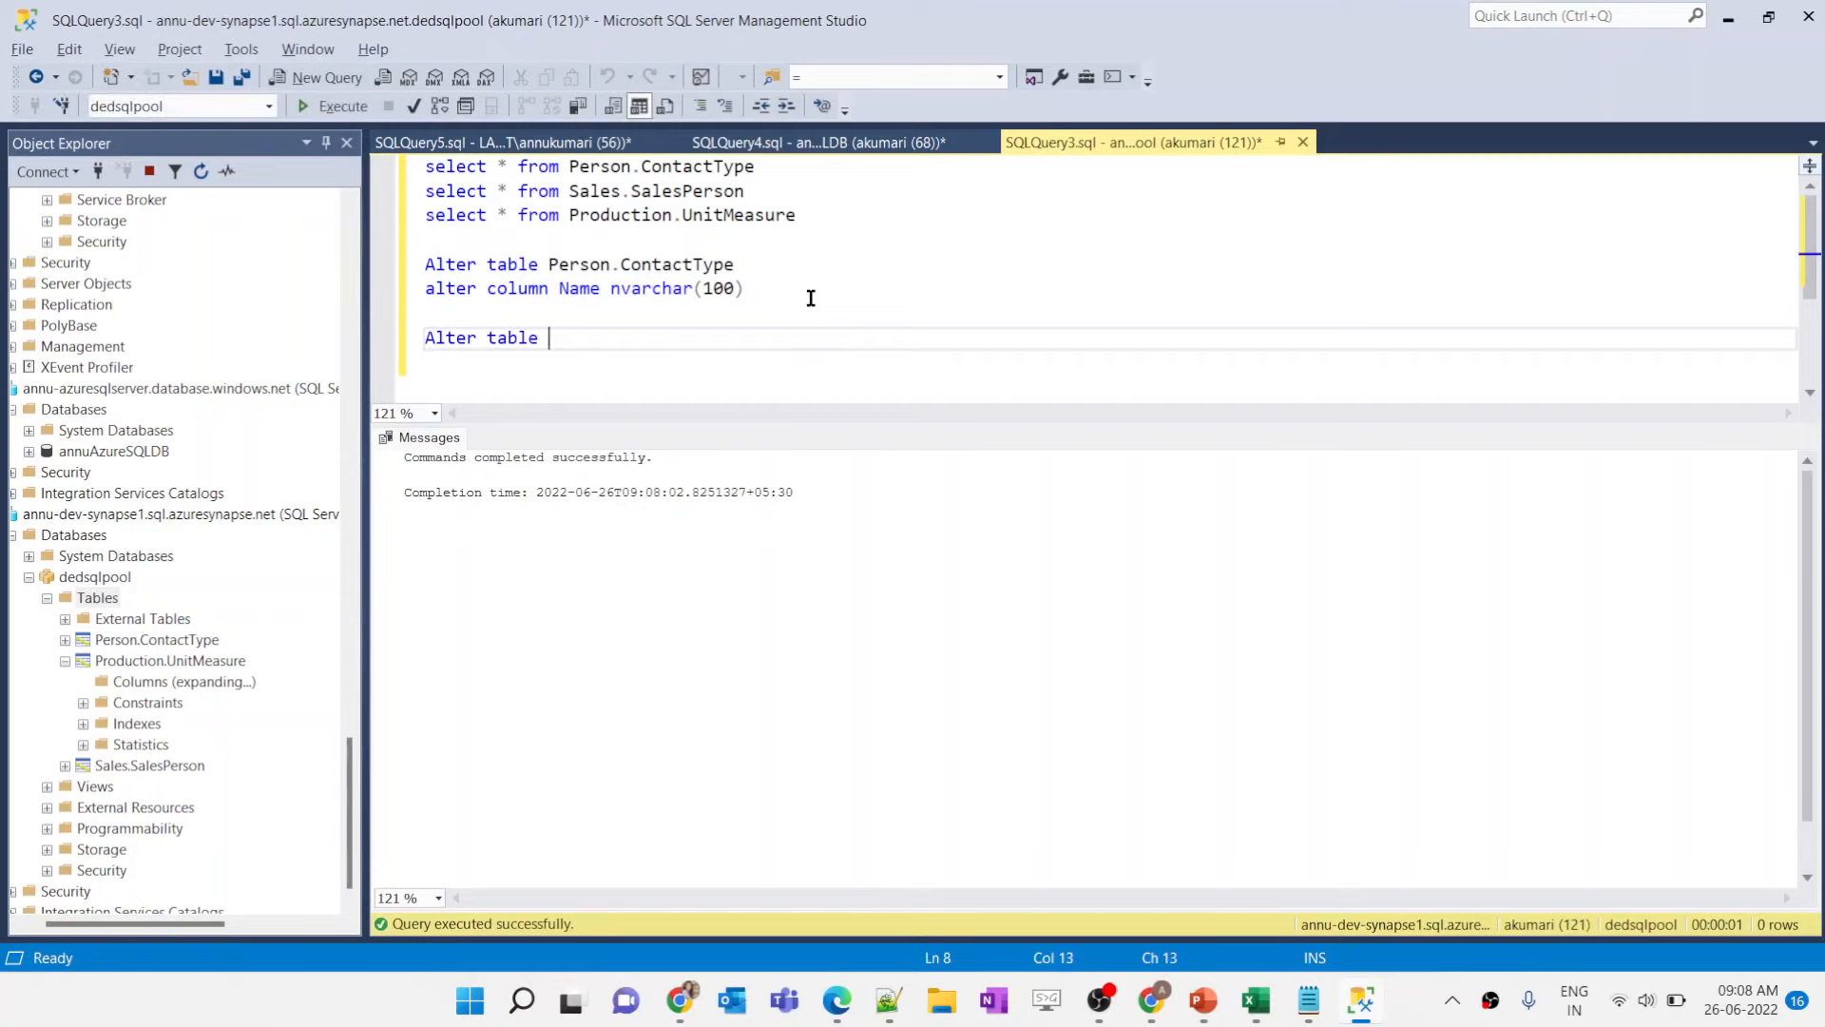
{"action": "left_click_drag", "start_coordinate": [570, 215], "coordinate": [811, 211]}
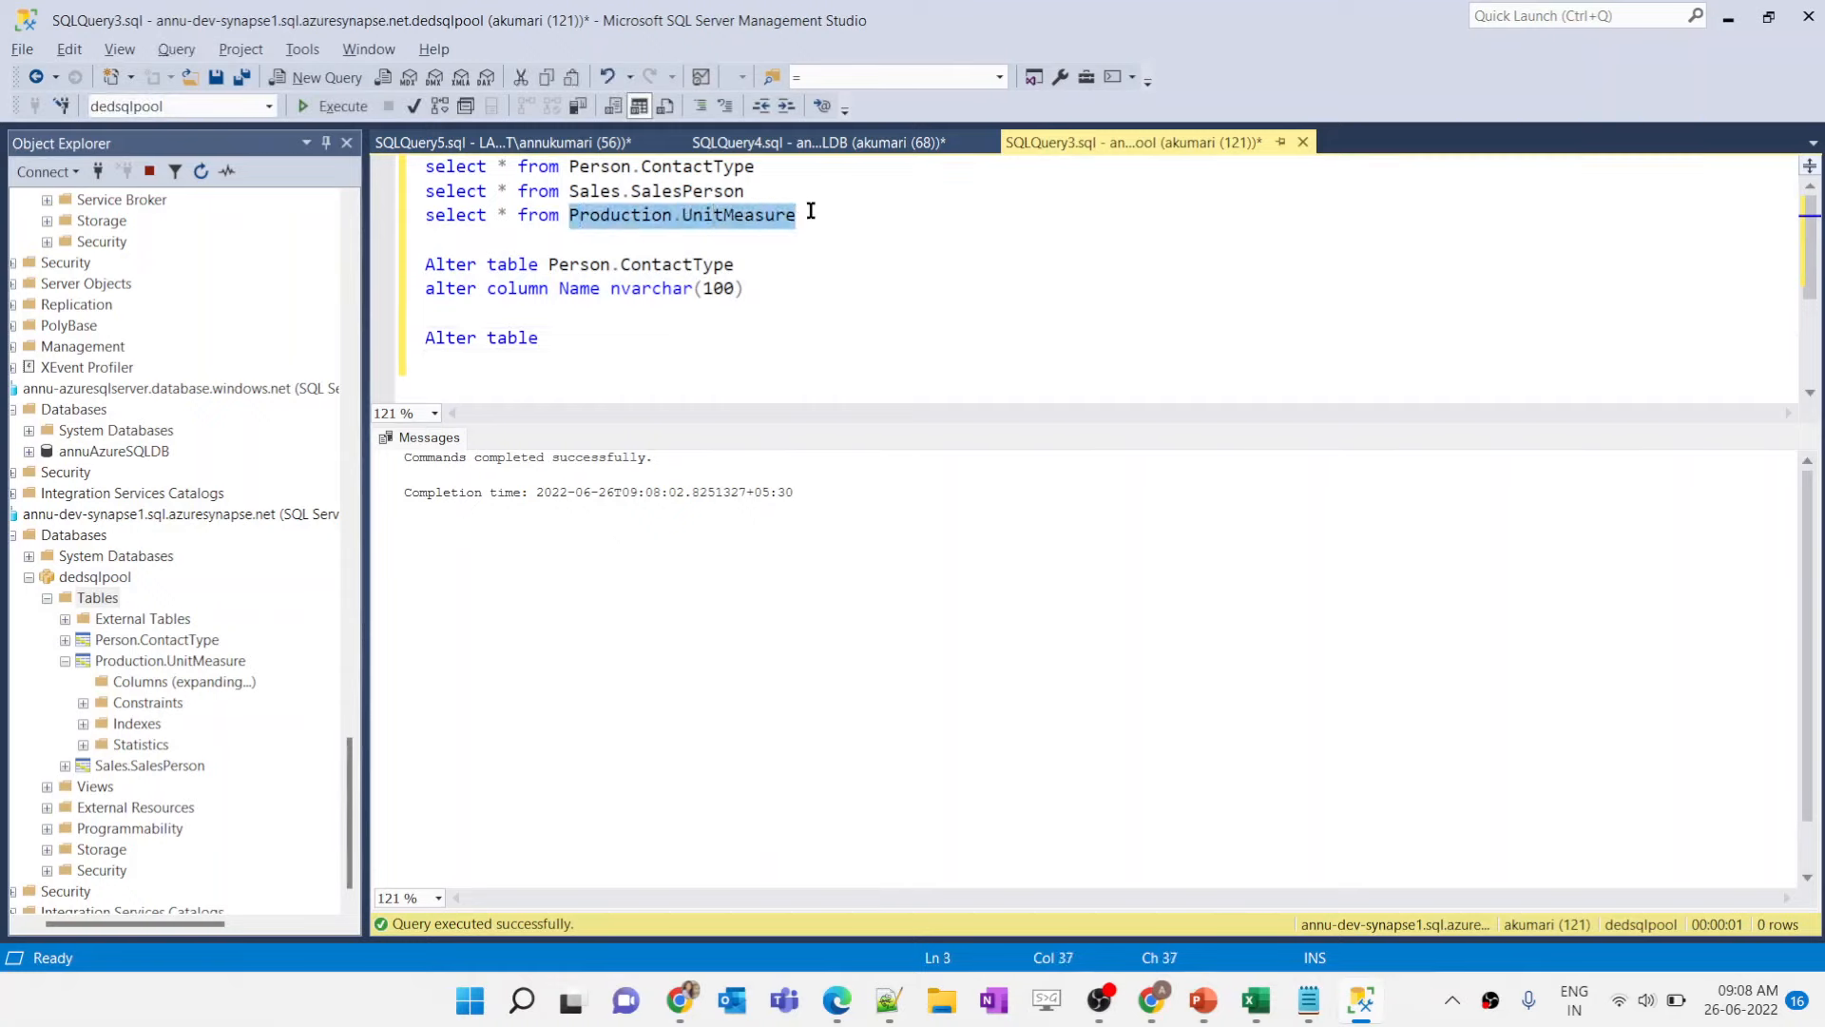
{"action": "key", "text": "ctrl+c"}
{"action": "left_click", "coordinate": [681, 333]}
{"action": "key", "text": "ctrl+v"}
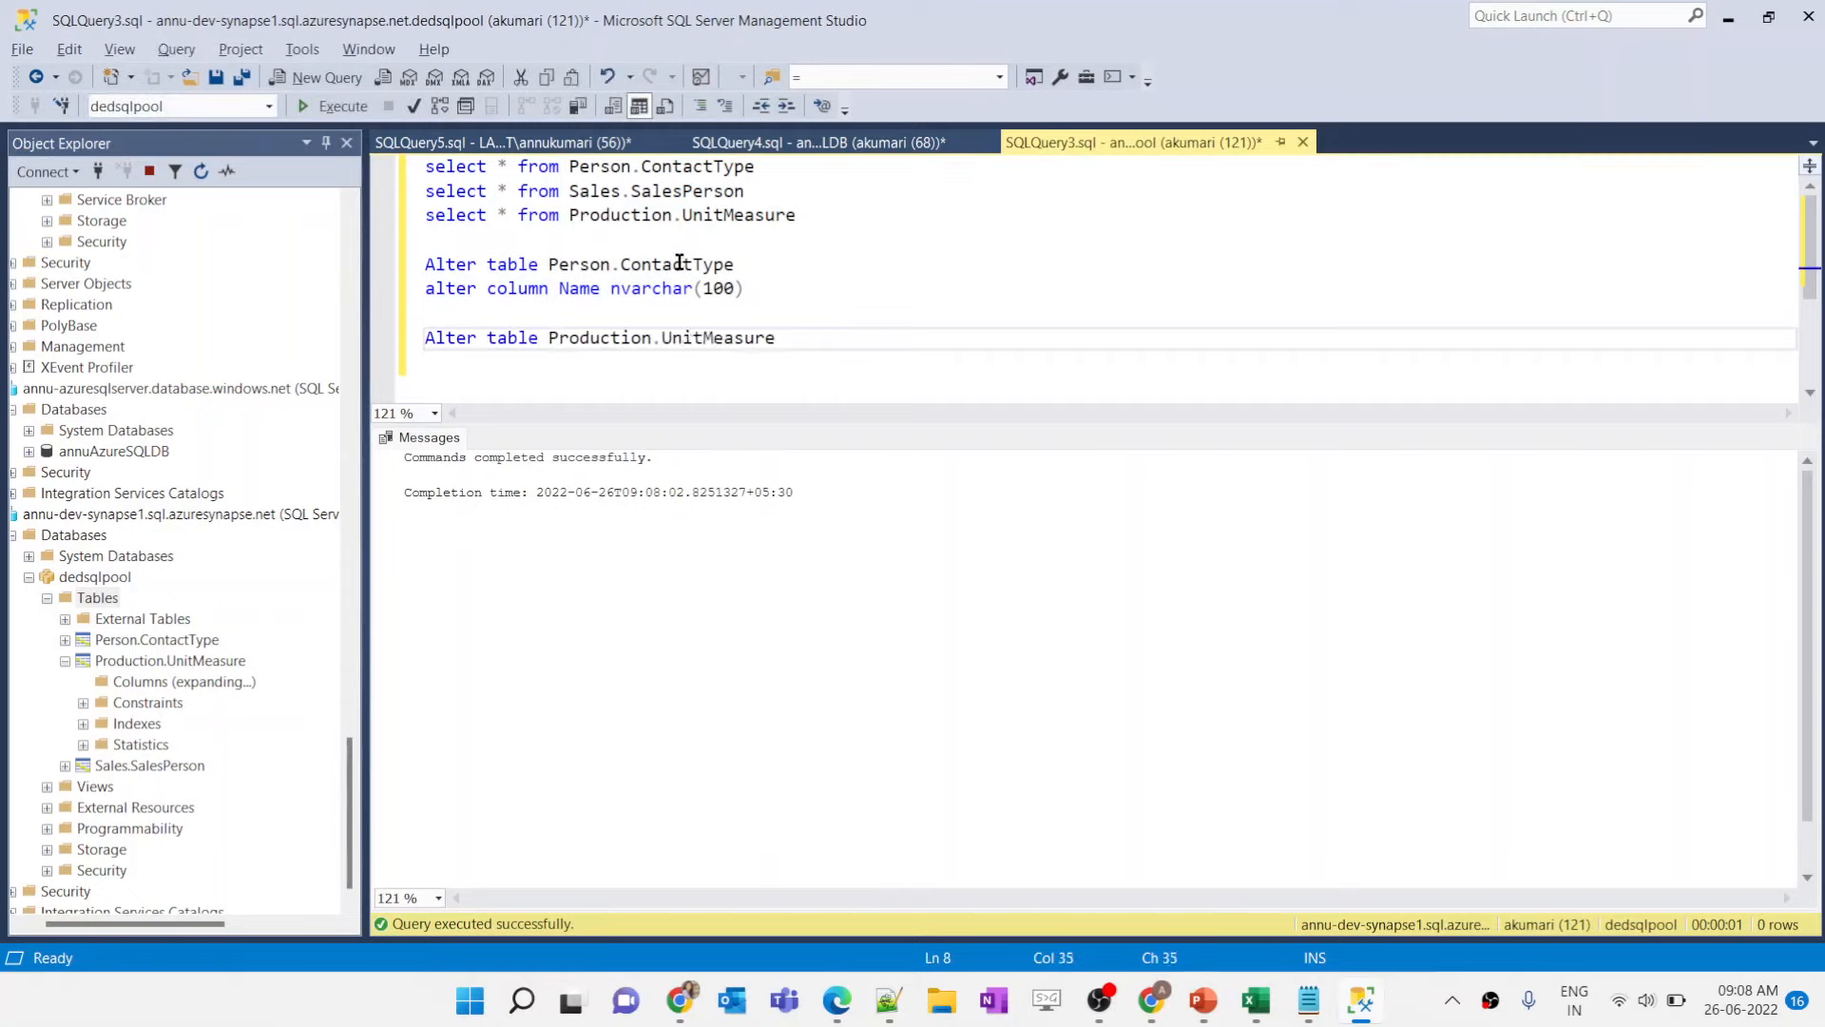
Step: Insert an Alter table Sales.SalesPerson line between the ContactType and UnitMeasure statements
{"action": "left_click", "coordinate": [759, 306]}
{"action": "key", "text": "Return"}
{"action": "key", "text": "Return"}
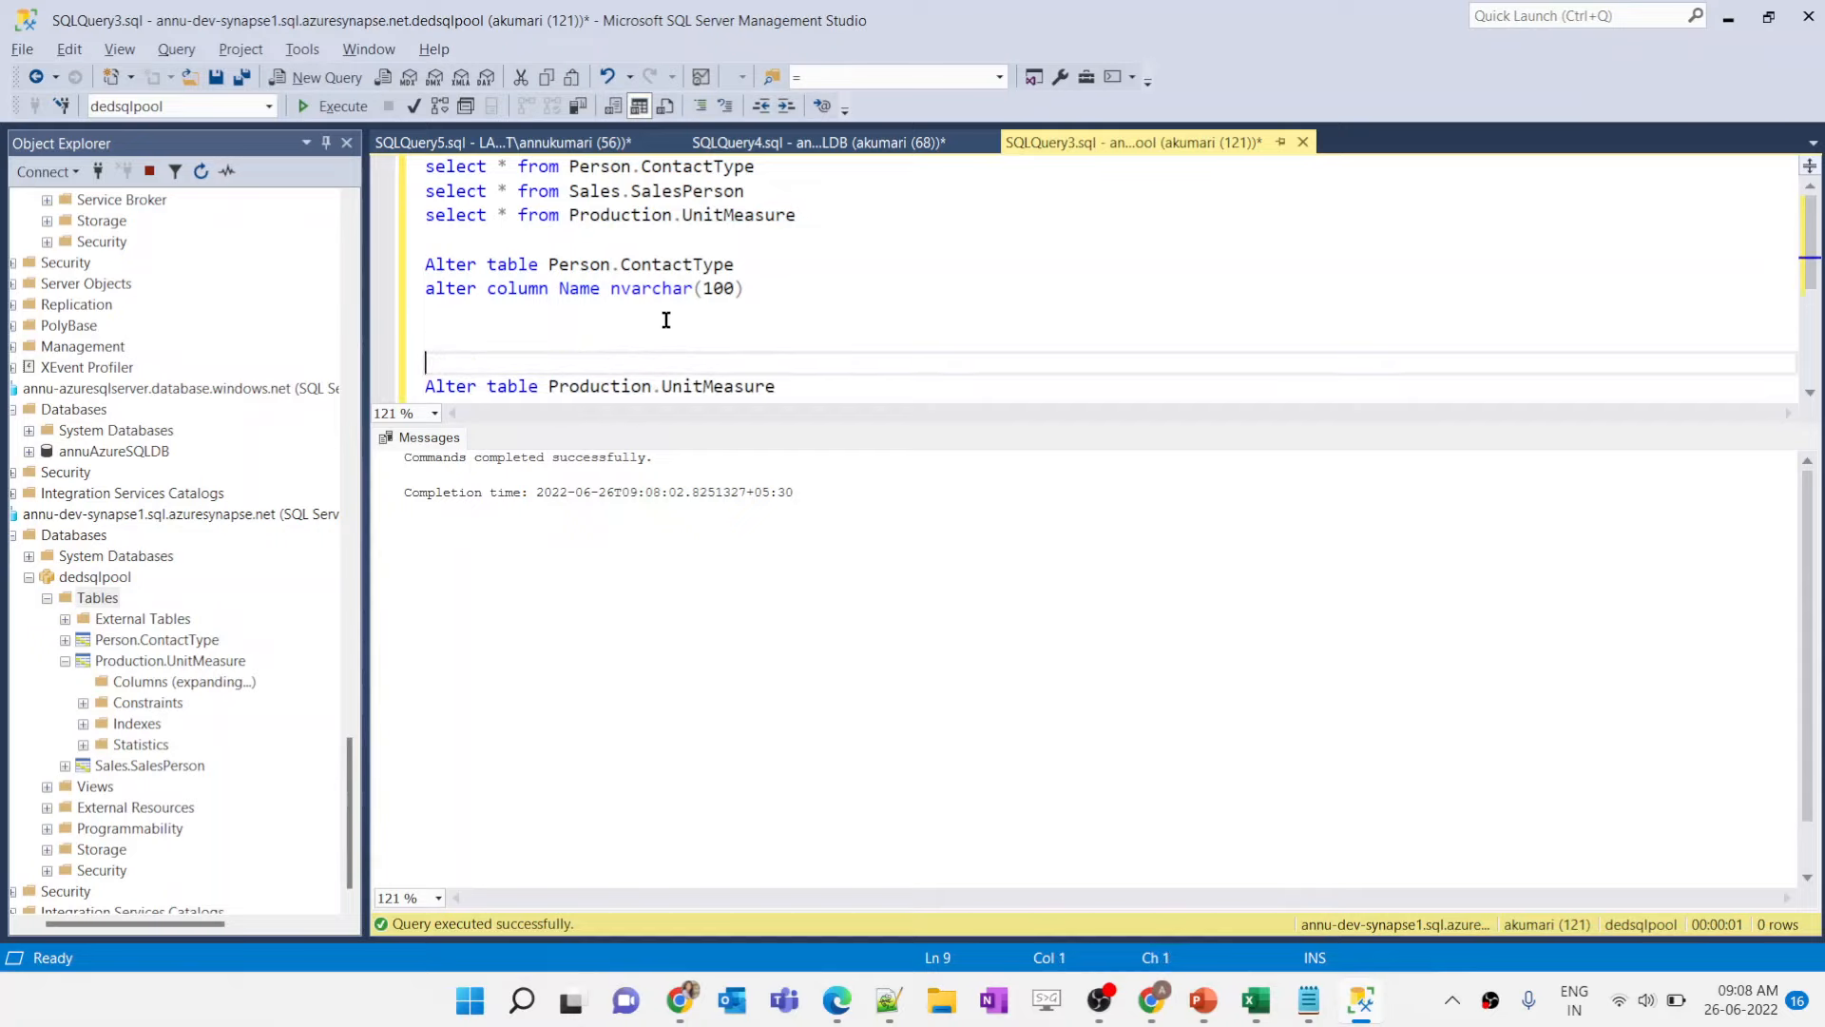
{"action": "key", "text": "Up"}
{"action": "type", "text": "Alter table"}
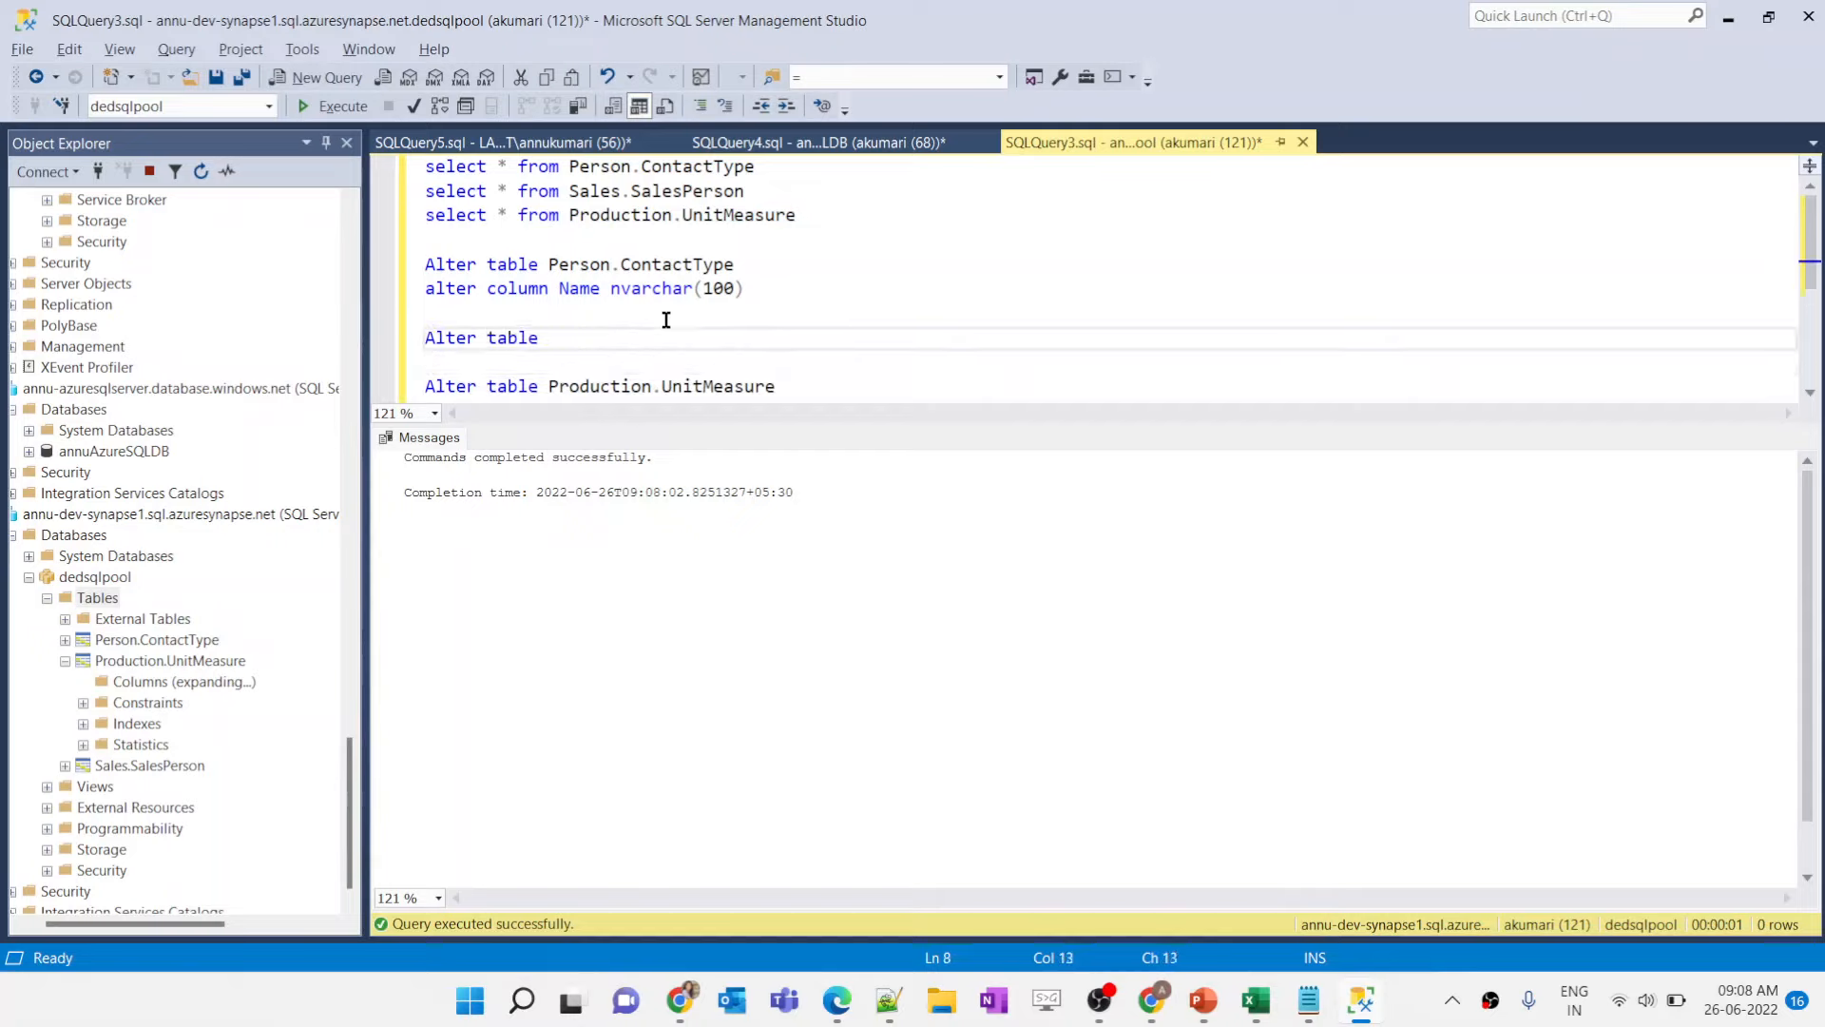
{"action": "left_click_drag", "start_coordinate": [569, 191], "coordinate": [783, 211]}
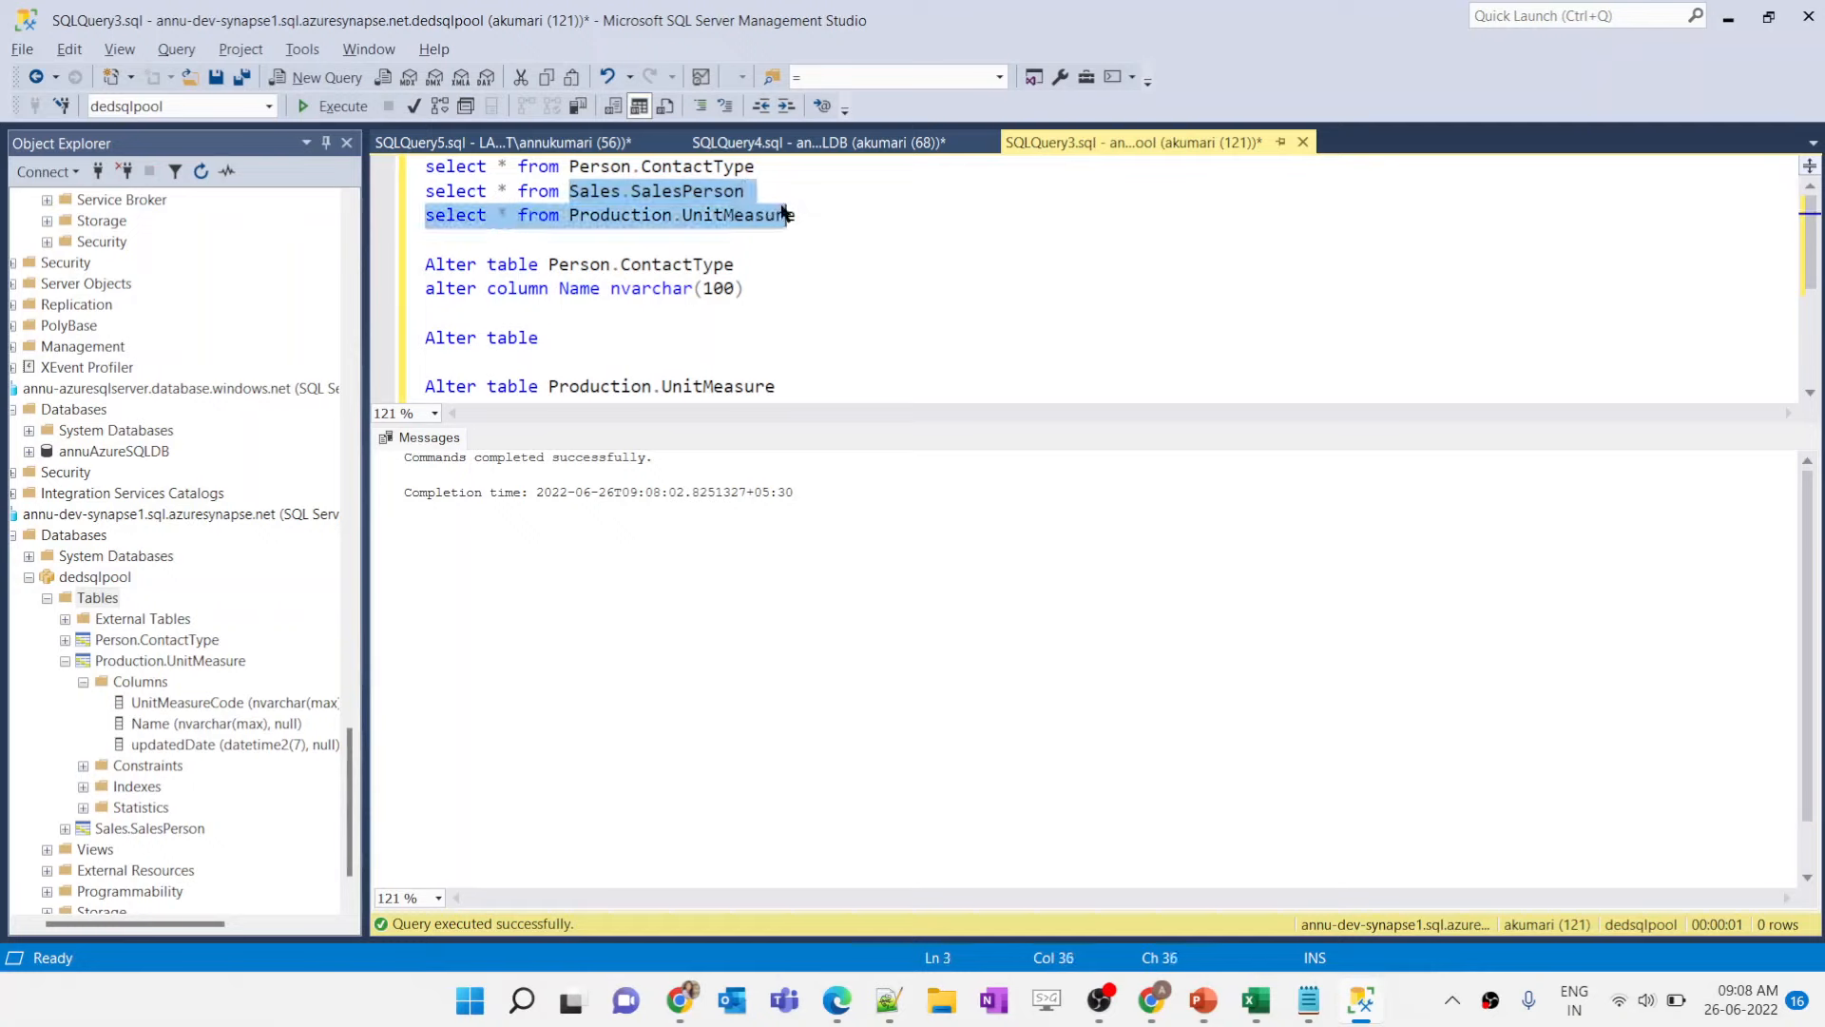
{"action": "key", "text": "ctrl+c"}
{"action": "left_click", "coordinate": [605, 338]}
{"action": "key", "text": "ctrl+v"}
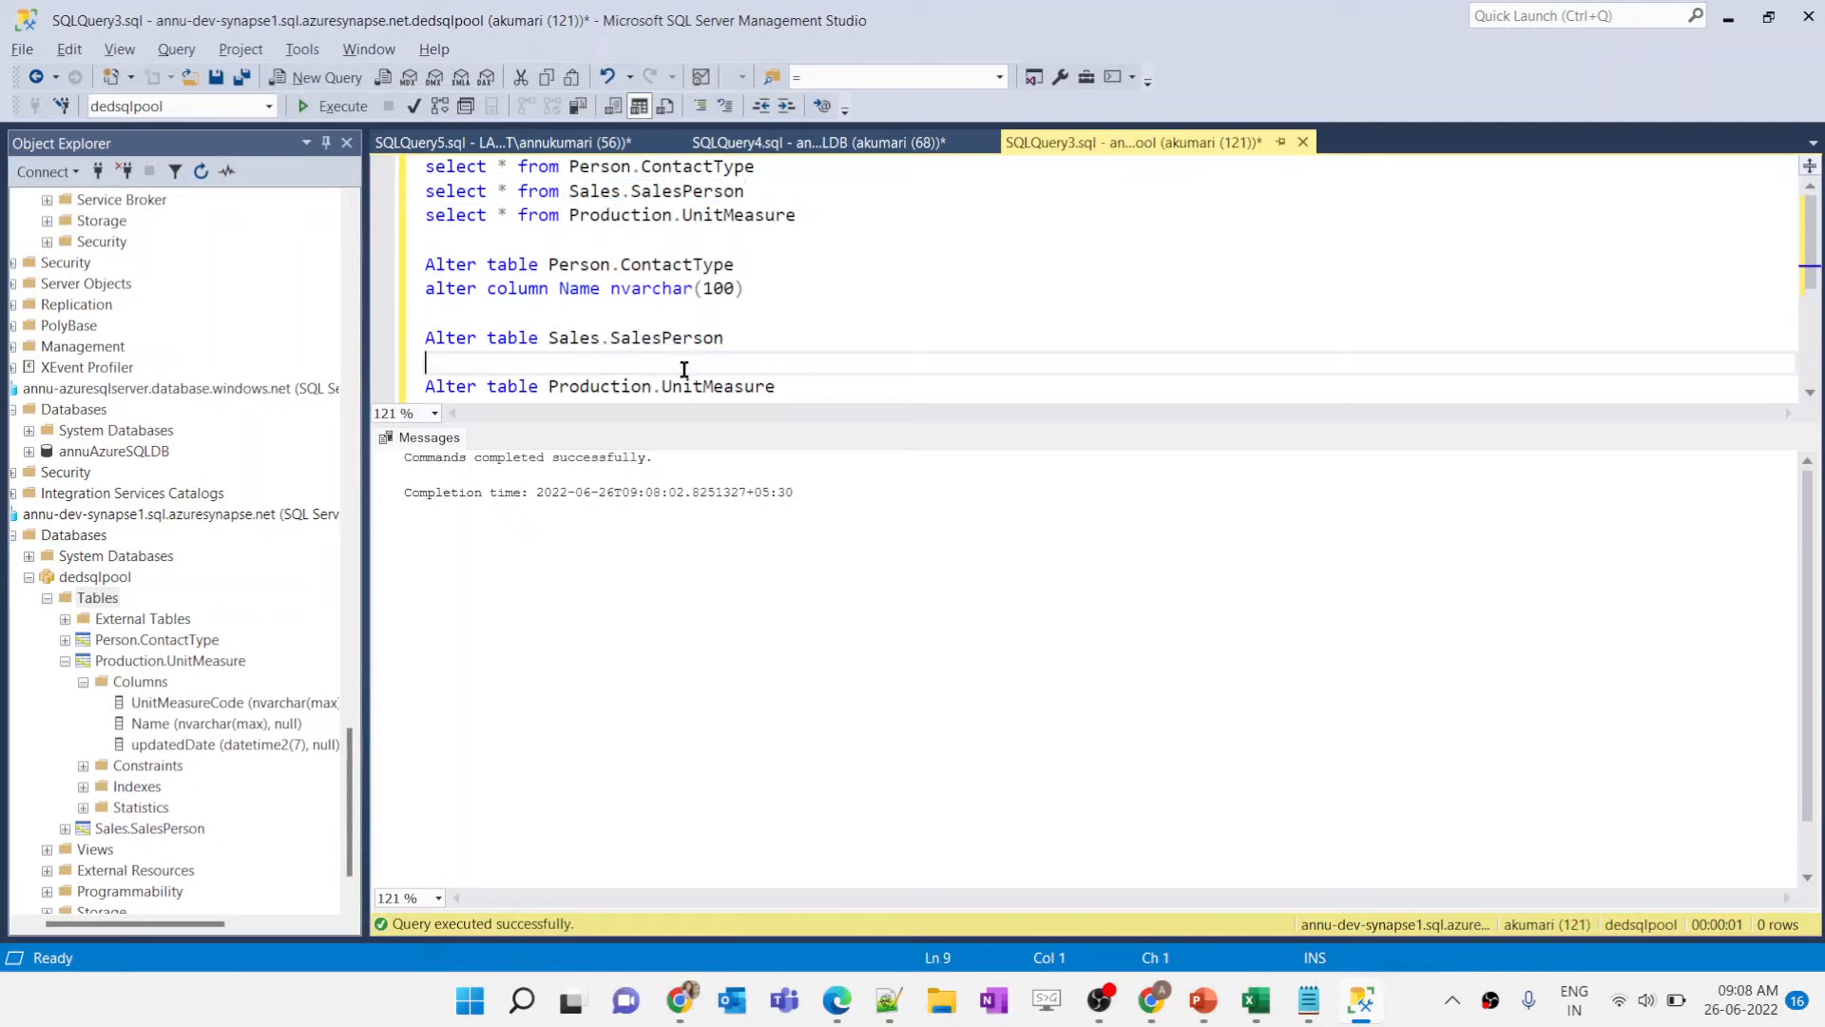
Step: Expand the columns of Sales.SalesPerson in dedsqlpool and check the data types of the Production.UnitMeasure columns
{"action": "scroll", "coordinate": [685, 369], "scroll_direction": "down", "scroll_amount": 1}
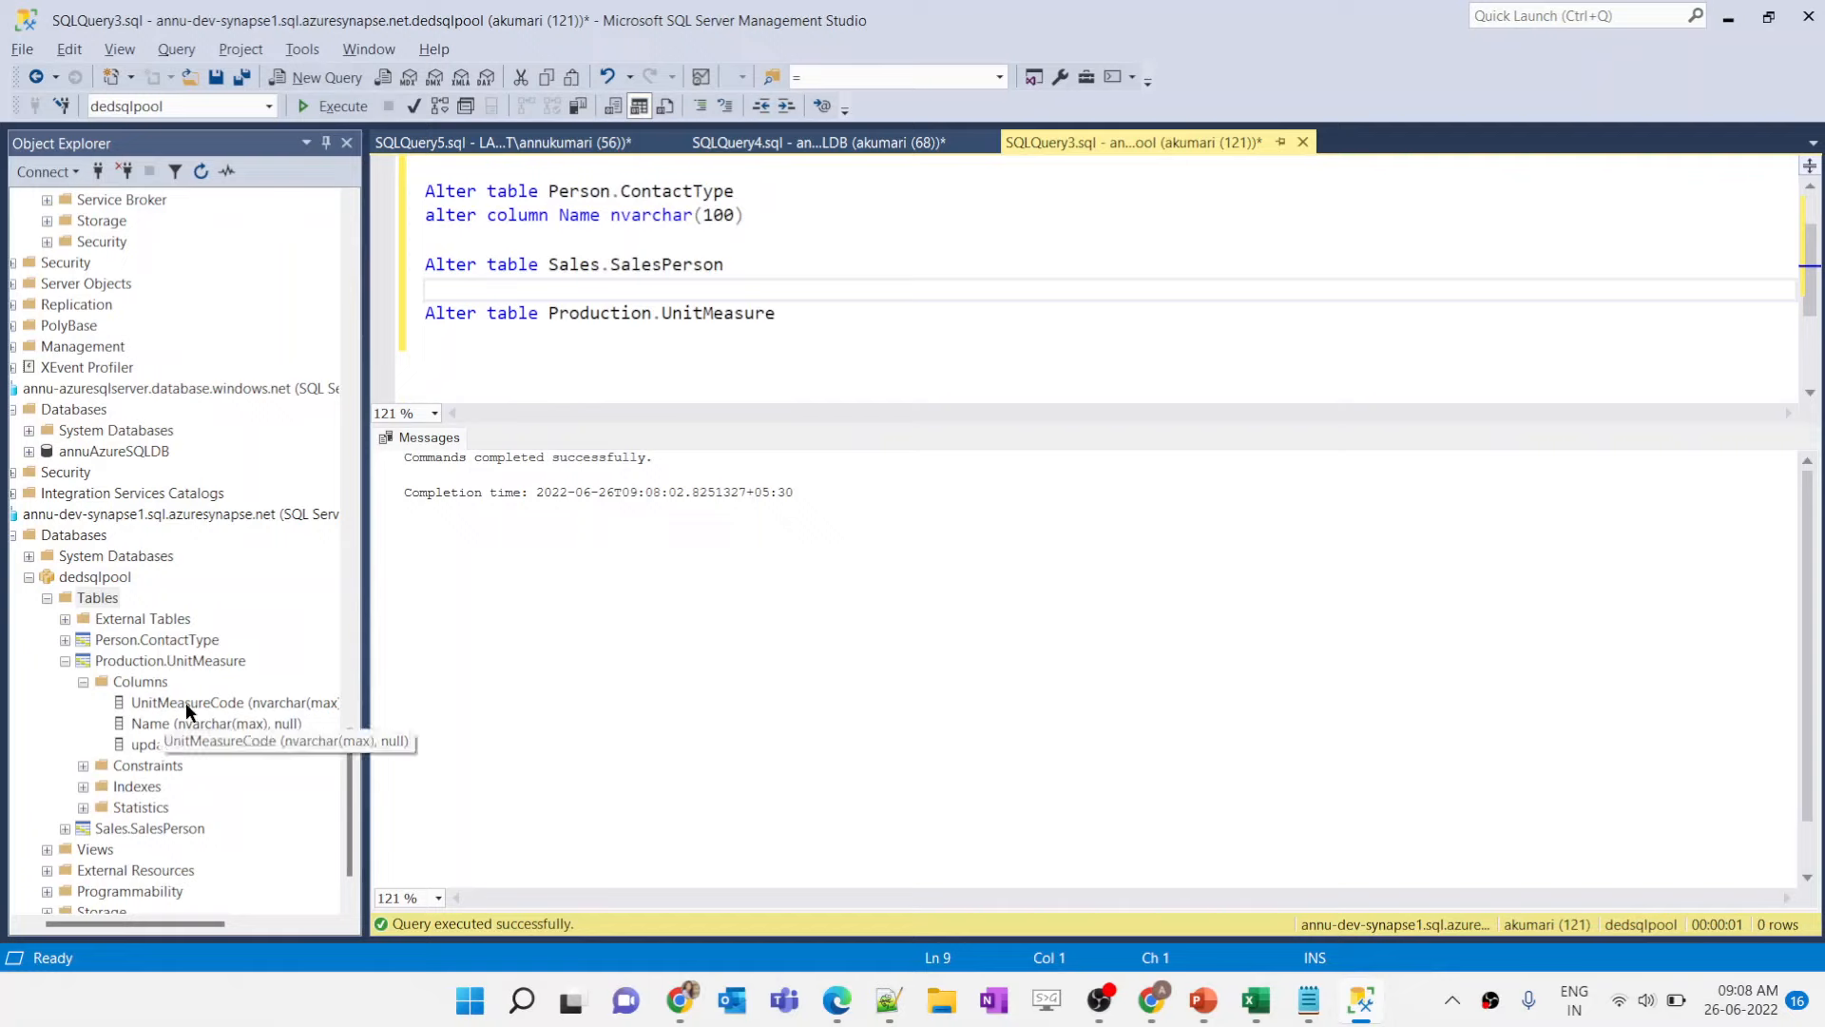
{"action": "left_click", "coordinate": [63, 828]}
{"action": "left_click", "coordinate": [83, 828]}
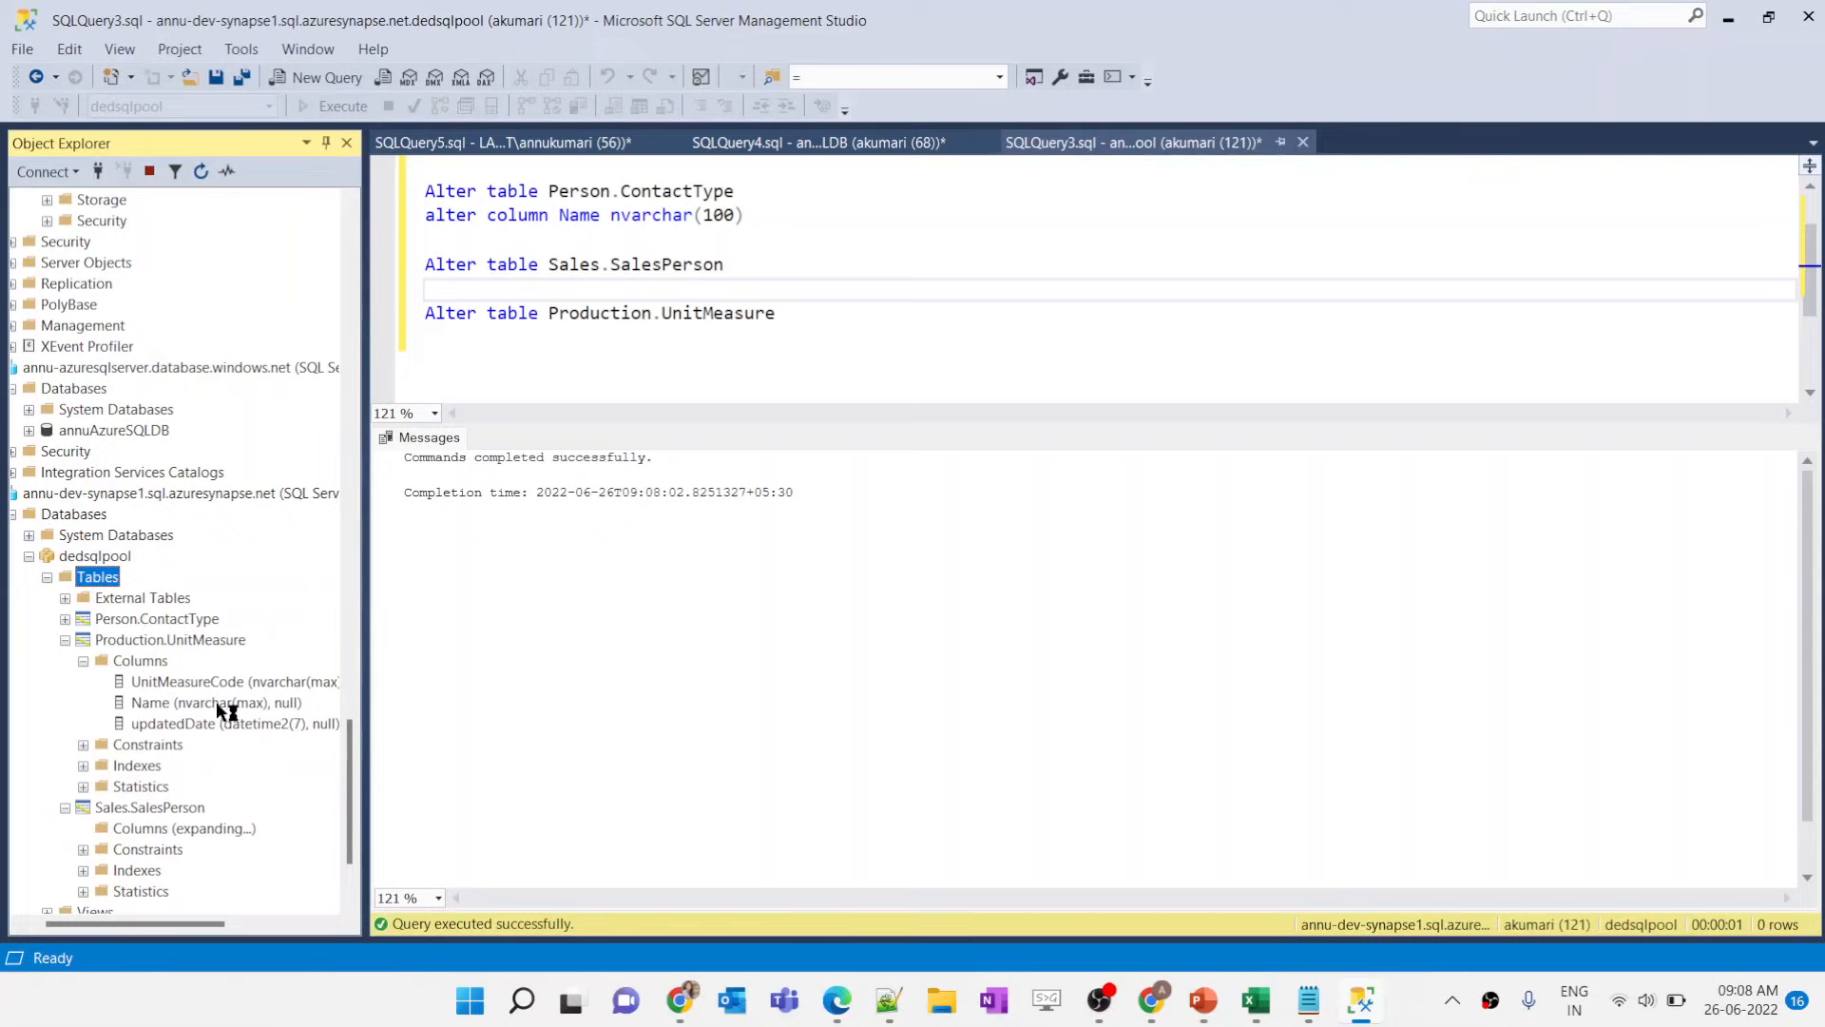
{"action": "scroll", "coordinate": [217, 702], "scroll_direction": "right", "scroll_amount": 1}
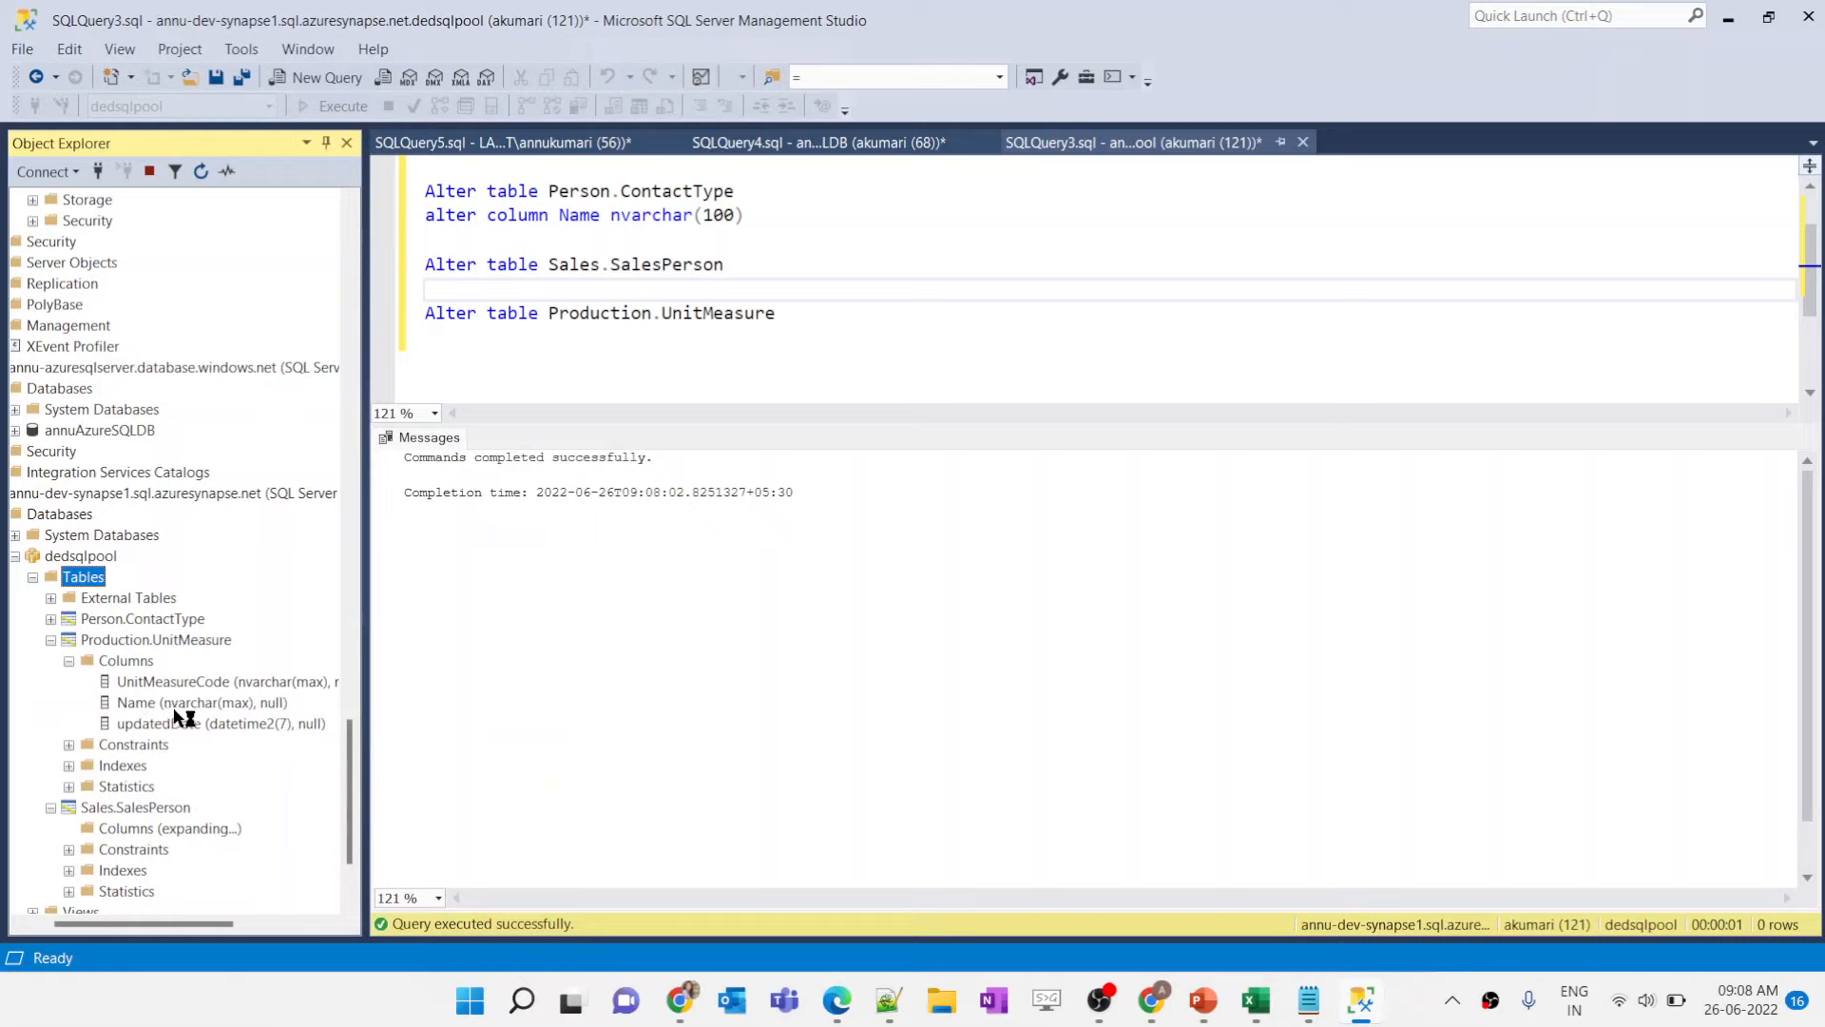
Step: Complete the Production.UnitMeasure statement with Alter column [UnitMeasureCode] nvarchar(10) and run only that statement
{"action": "left_click", "coordinate": [859, 317]}
{"action": "key", "text": "Return"}
{"action": "type", "text": "Alter t"}
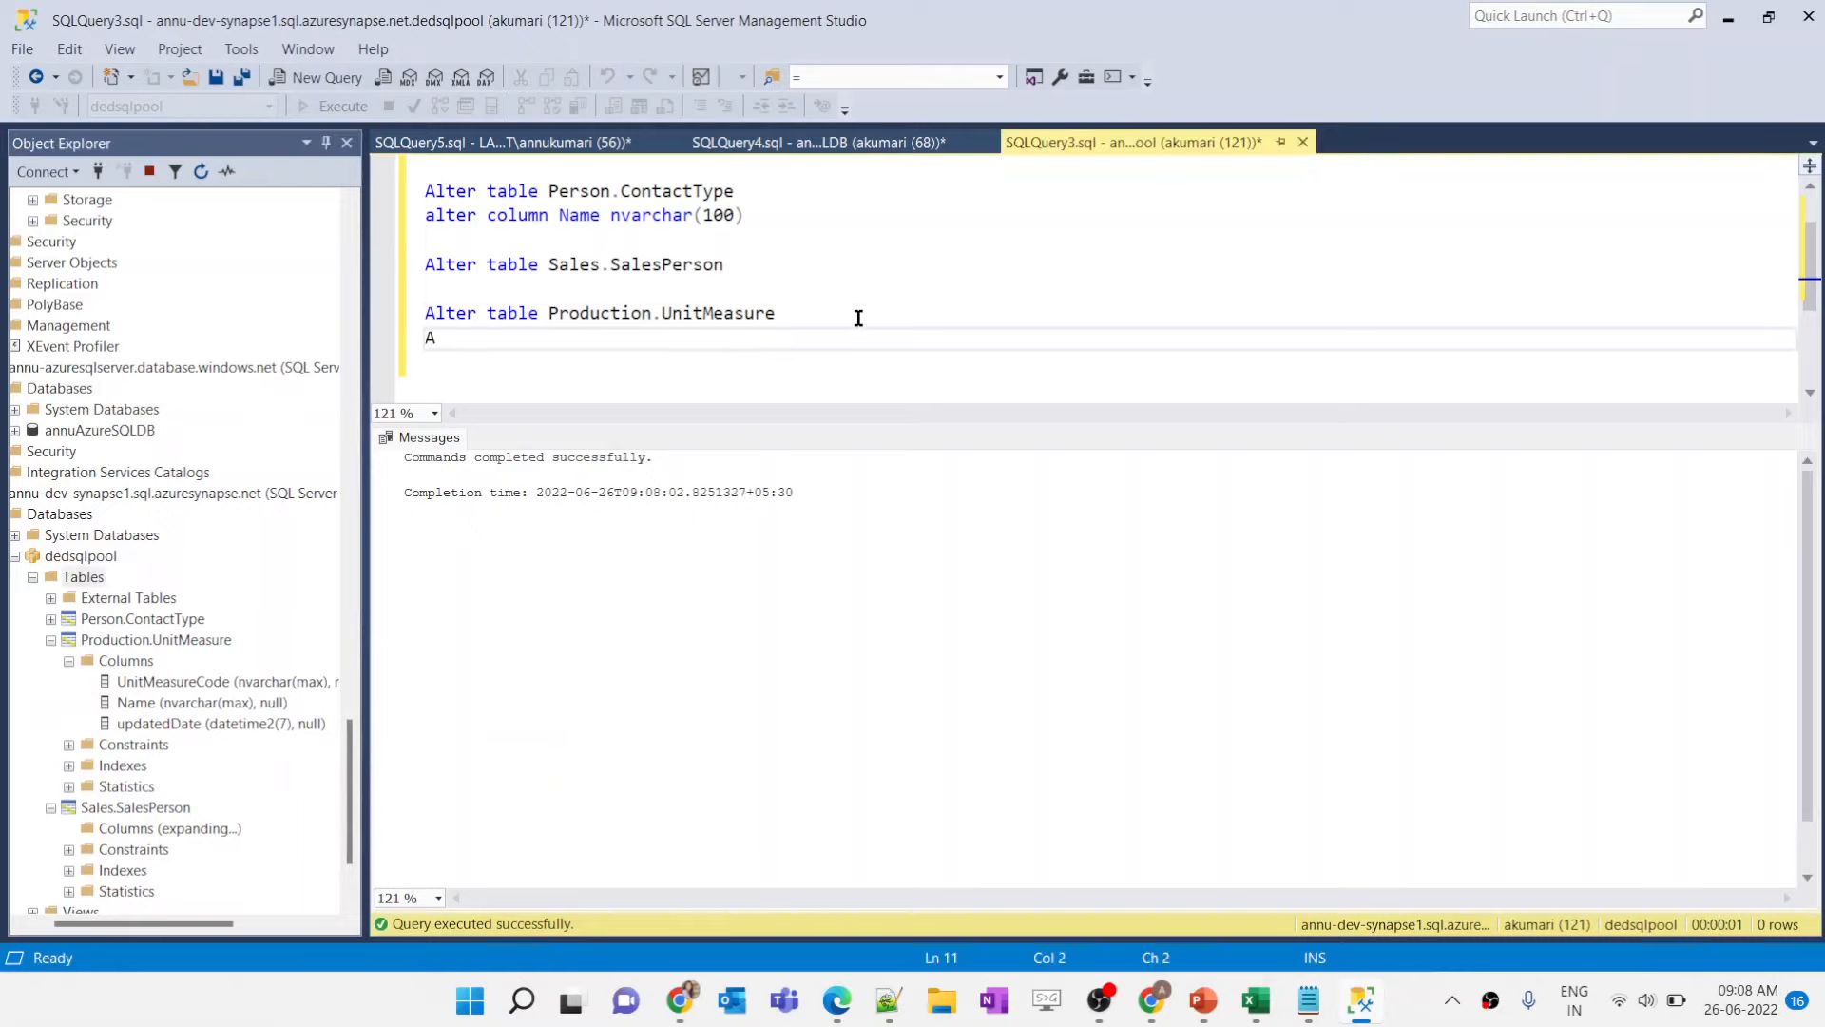
{"action": "type", "text": "column"}
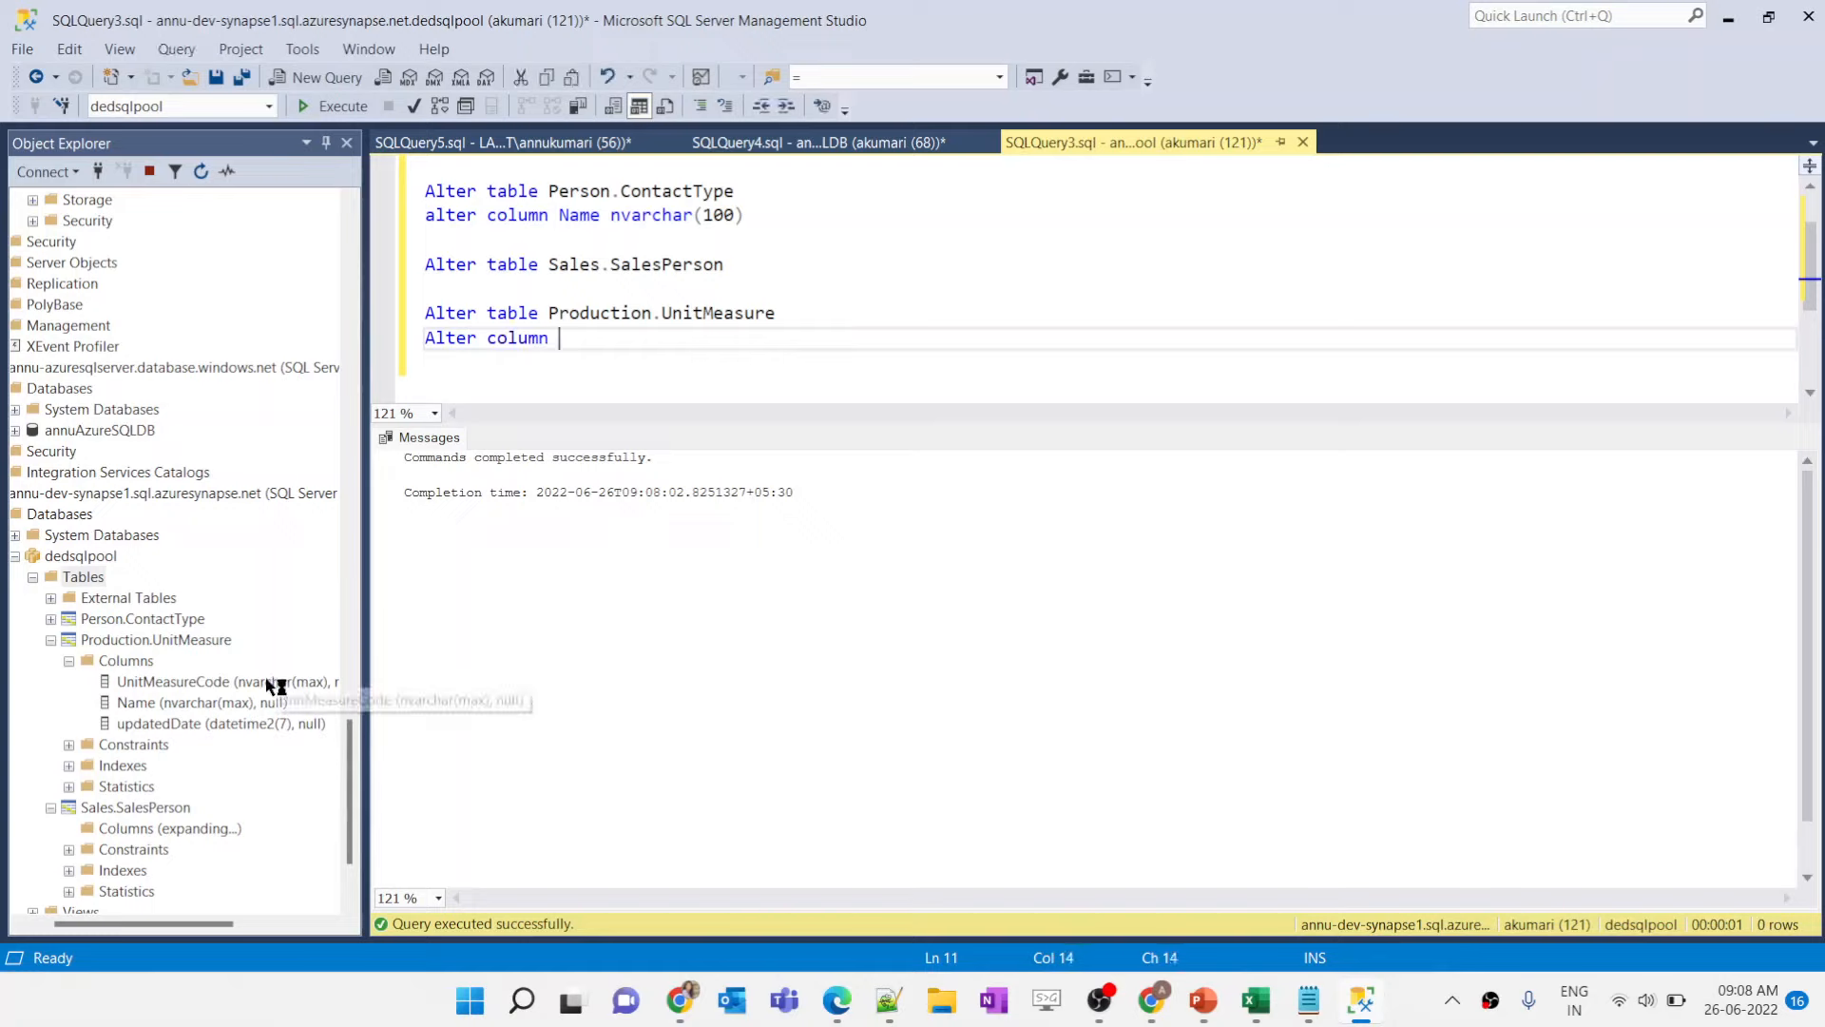
{"action": "left_click_drag", "start_coordinate": [266, 683], "coordinate": [751, 340]}
{"action": "left_click", "coordinate": [894, 348]}
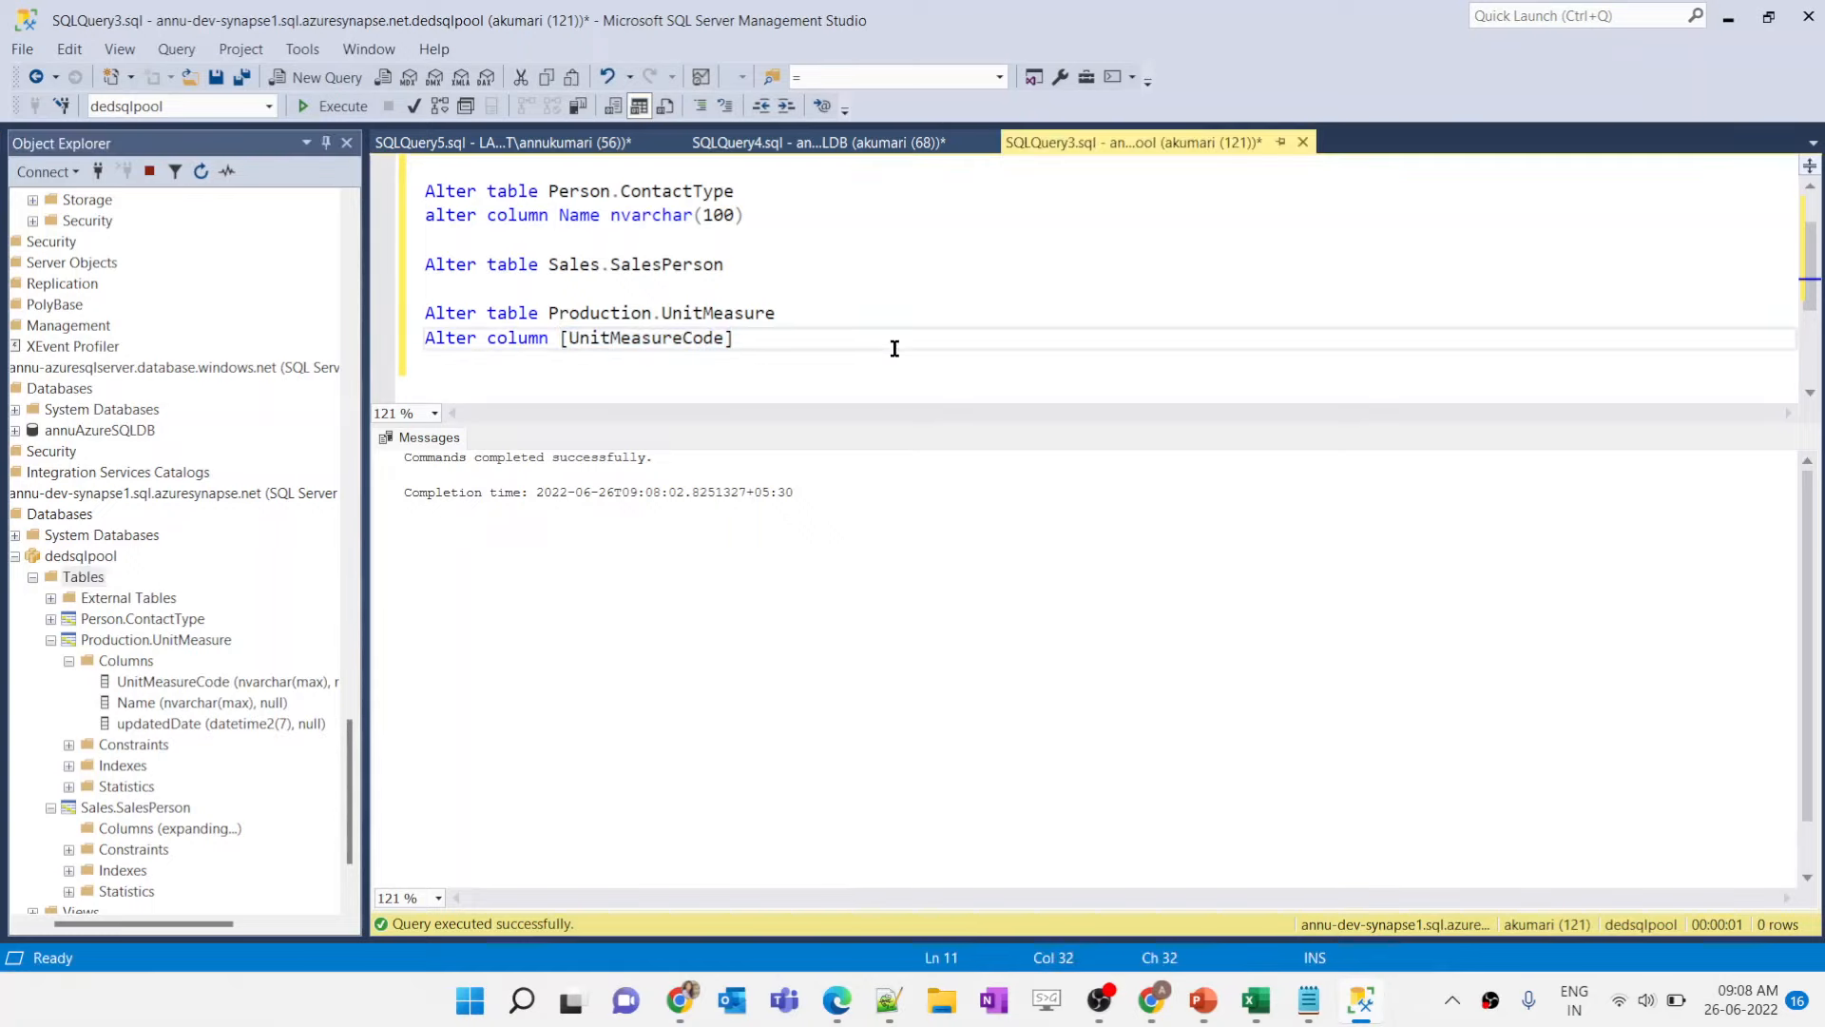
{"action": "type", "text": "nvarchar(10)"}
{"action": "left_click_drag", "start_coordinate": [901, 344], "coordinate": [379, 318]}
{"action": "key", "text": "F5"}
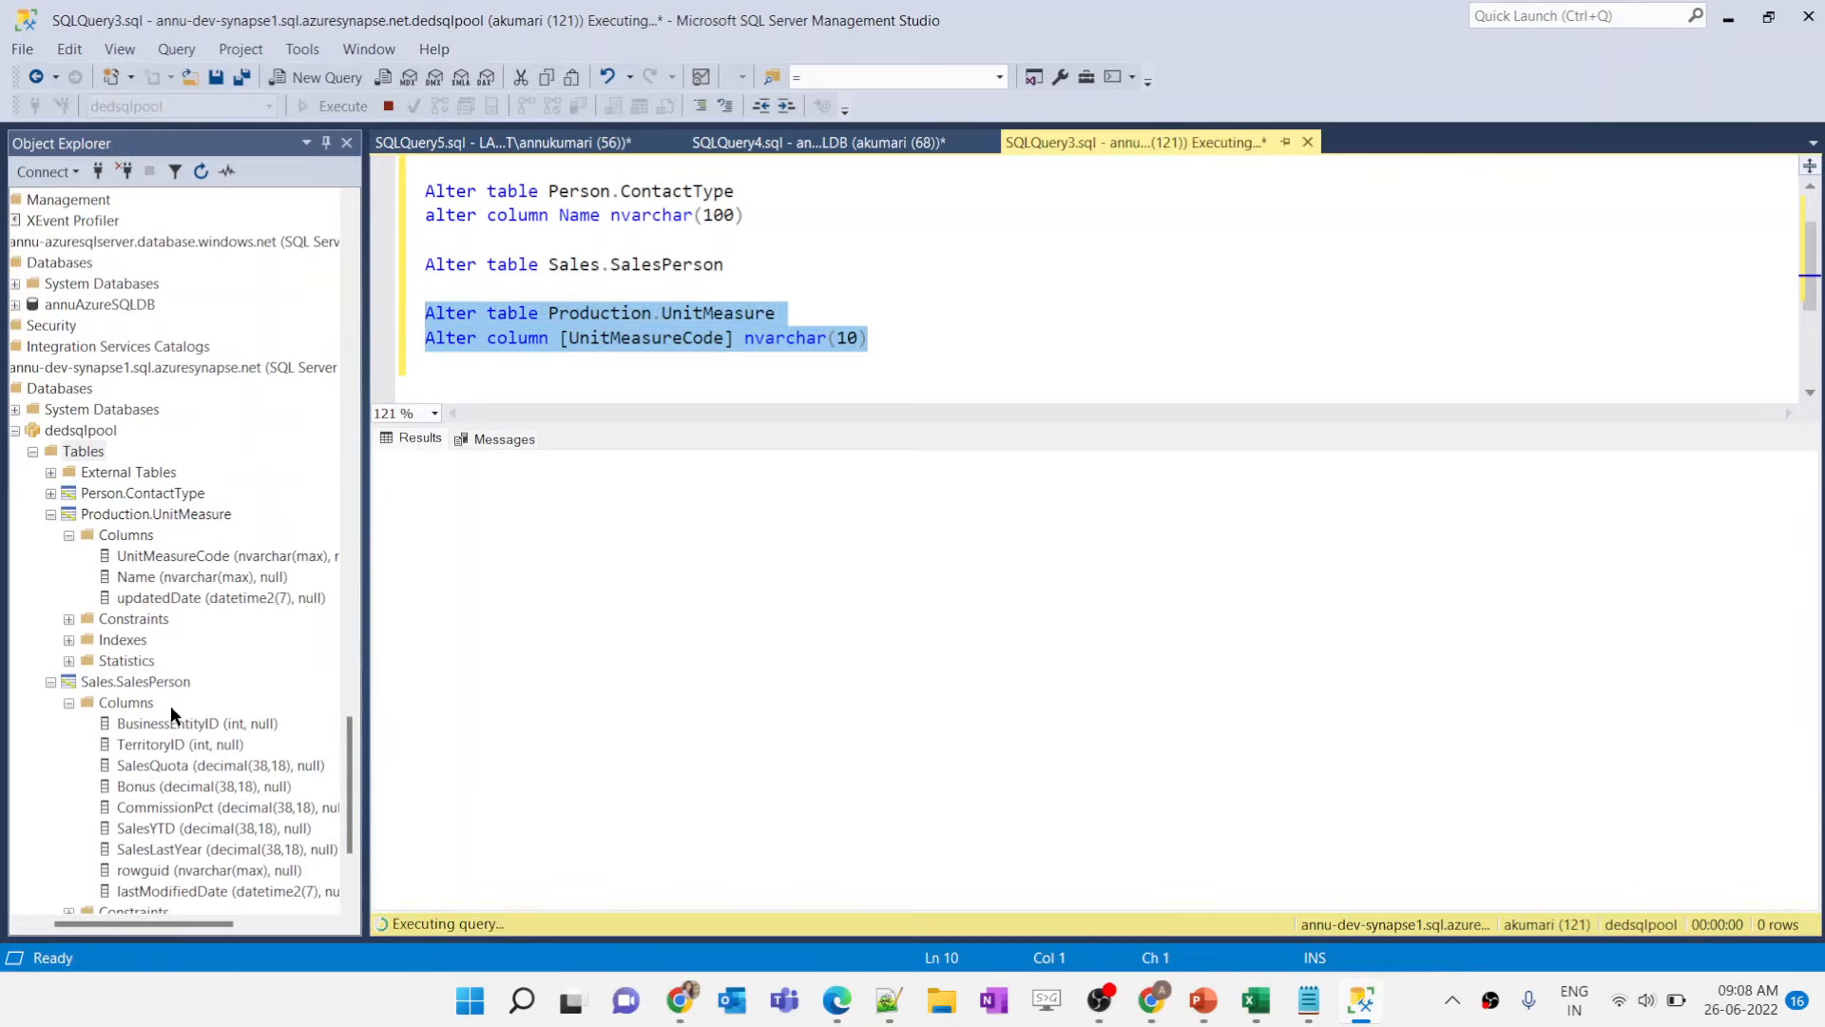
Step: Change the Production.UnitMeasure statement's column clause to Alter column [Name] nvarchar(100) and run only that statement
{"action": "left_click", "coordinate": [551, 342]}
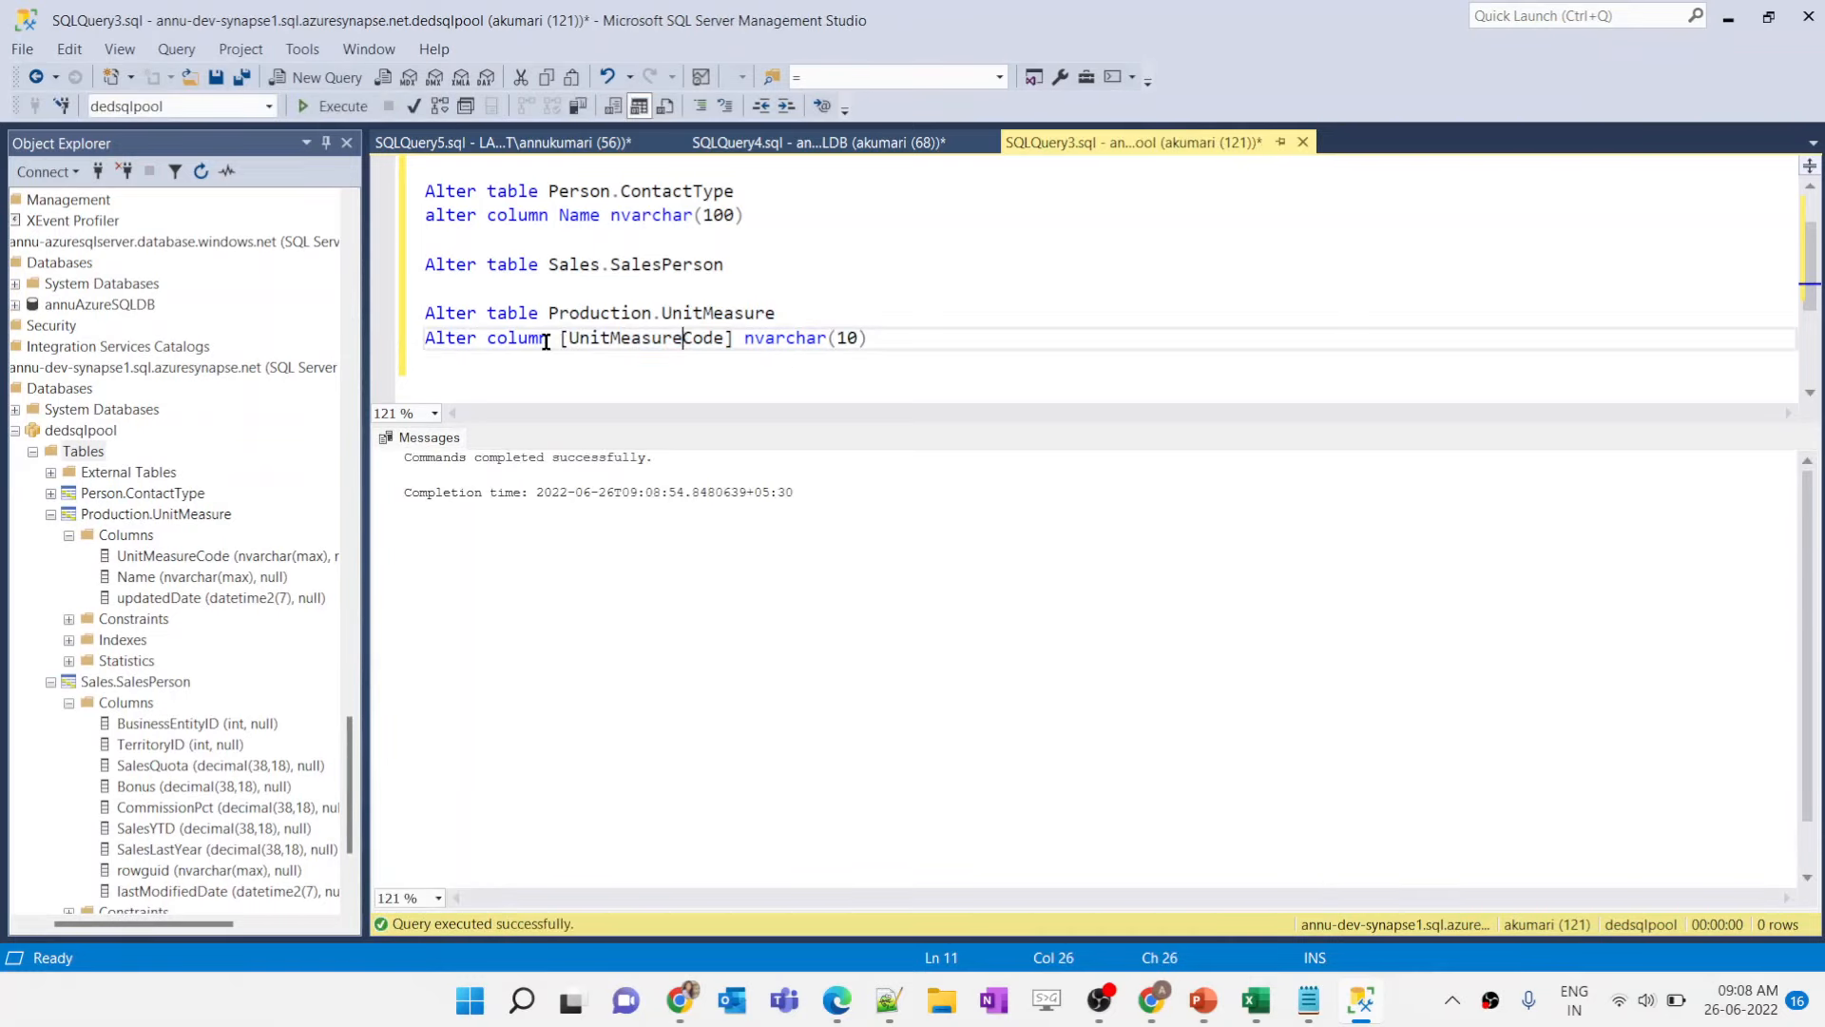
{"action": "left_click_drag", "start_coordinate": [560, 340], "coordinate": [896, 342]}
{"action": "key", "text": "Delete"}
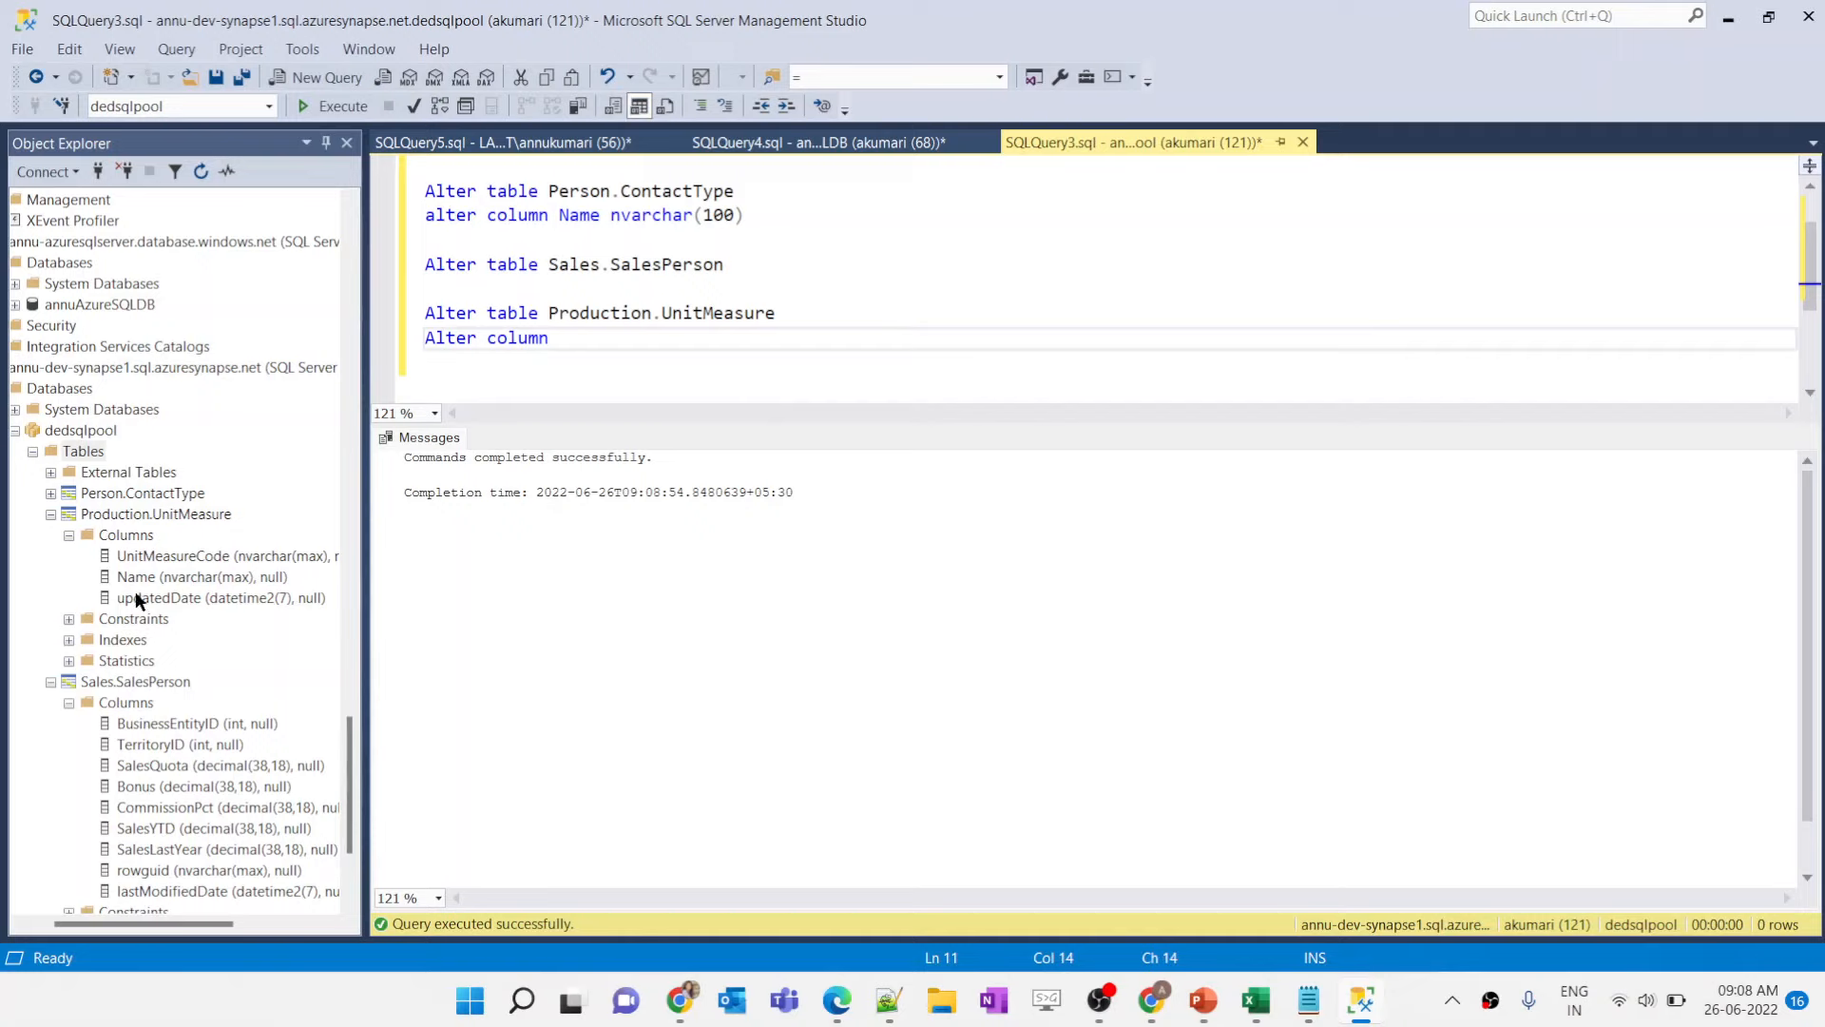
{"action": "left_click_drag", "start_coordinate": [146, 575], "coordinate": [704, 350]}
{"action": "left_click", "coordinate": [840, 353]}
{"action": "key", "text": "BackSpace"}
{"action": "type", "text": "nvarchar(100"}
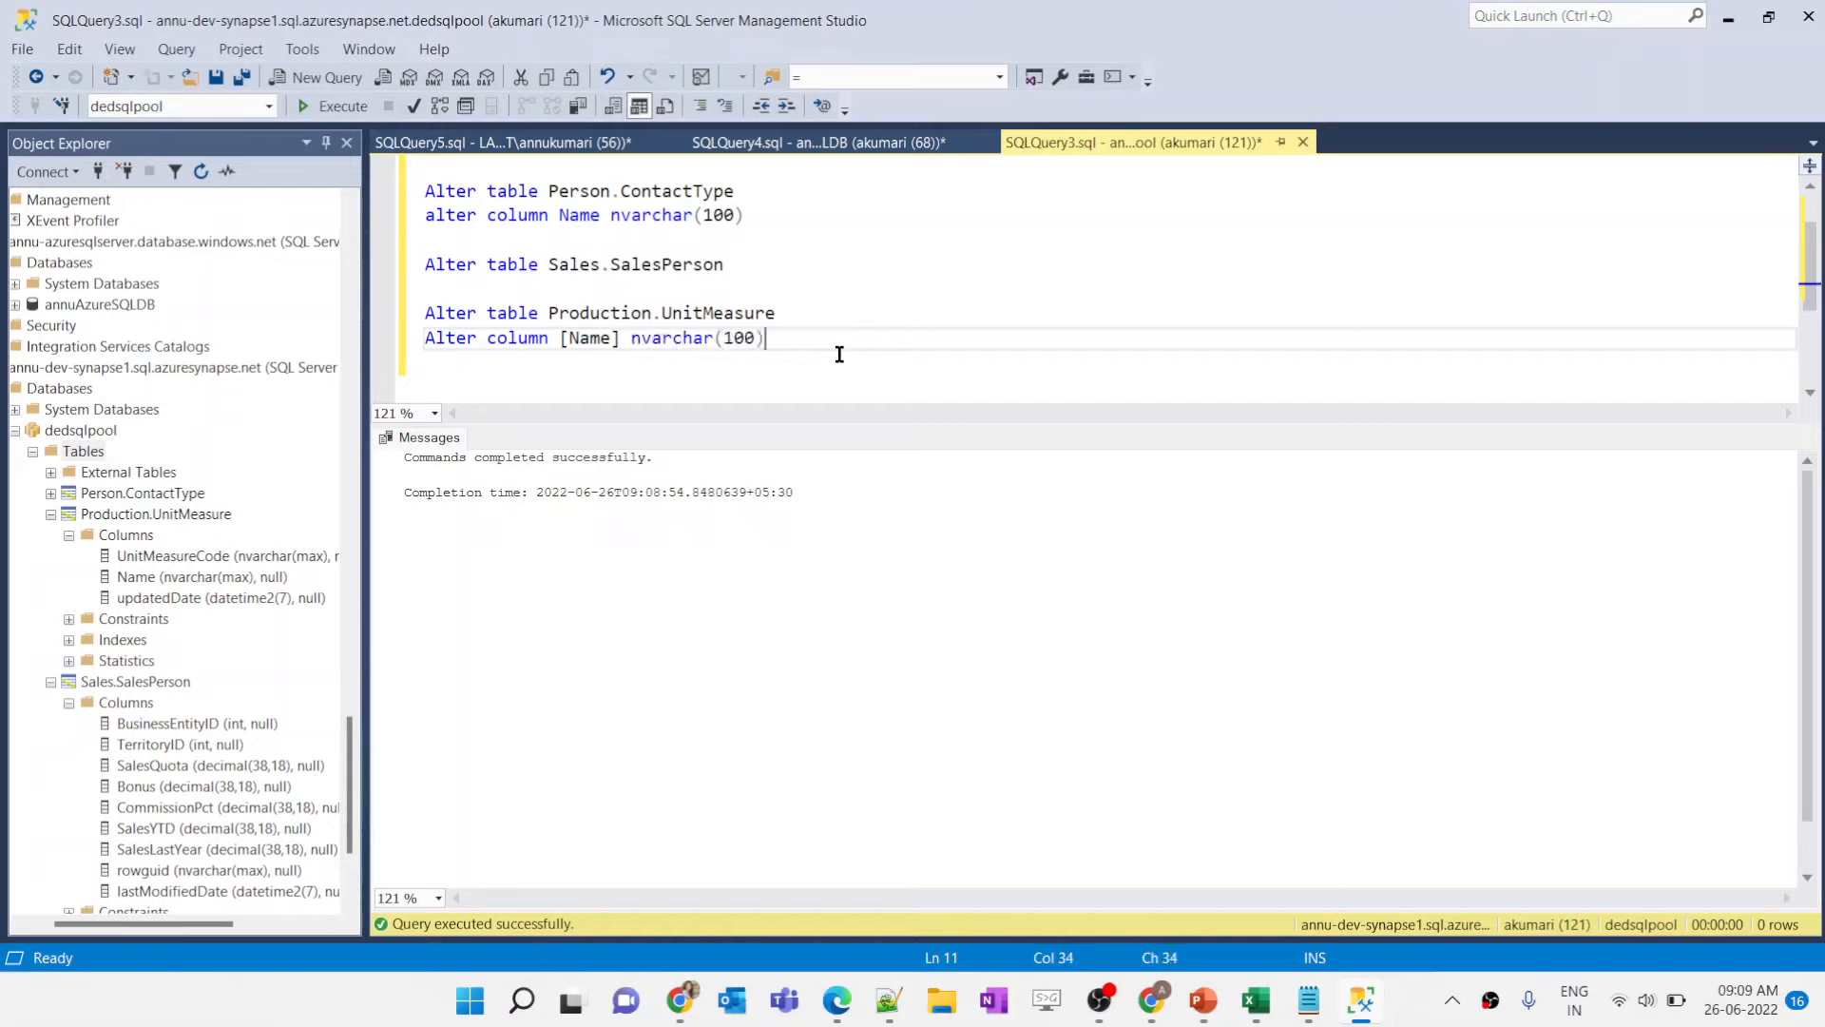
{"action": "left_click_drag", "start_coordinate": [839, 354], "coordinate": [313, 306]}
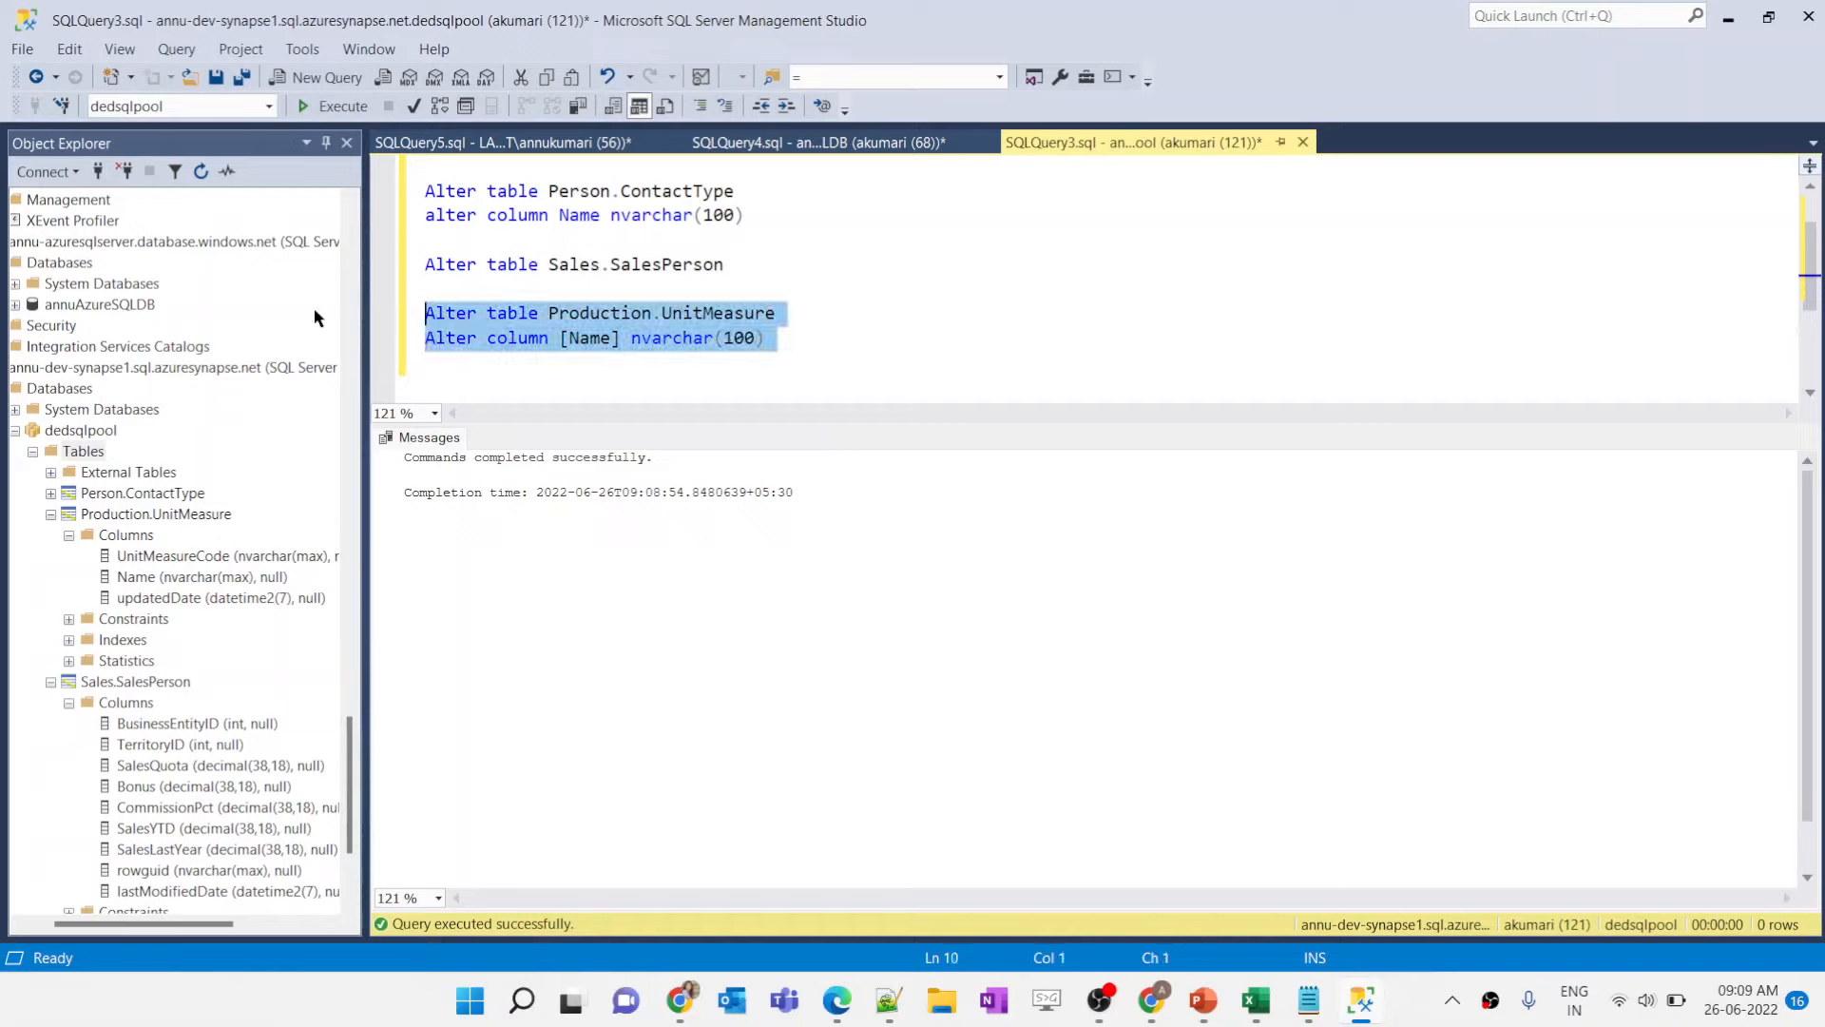
{"action": "key", "text": "F5"}
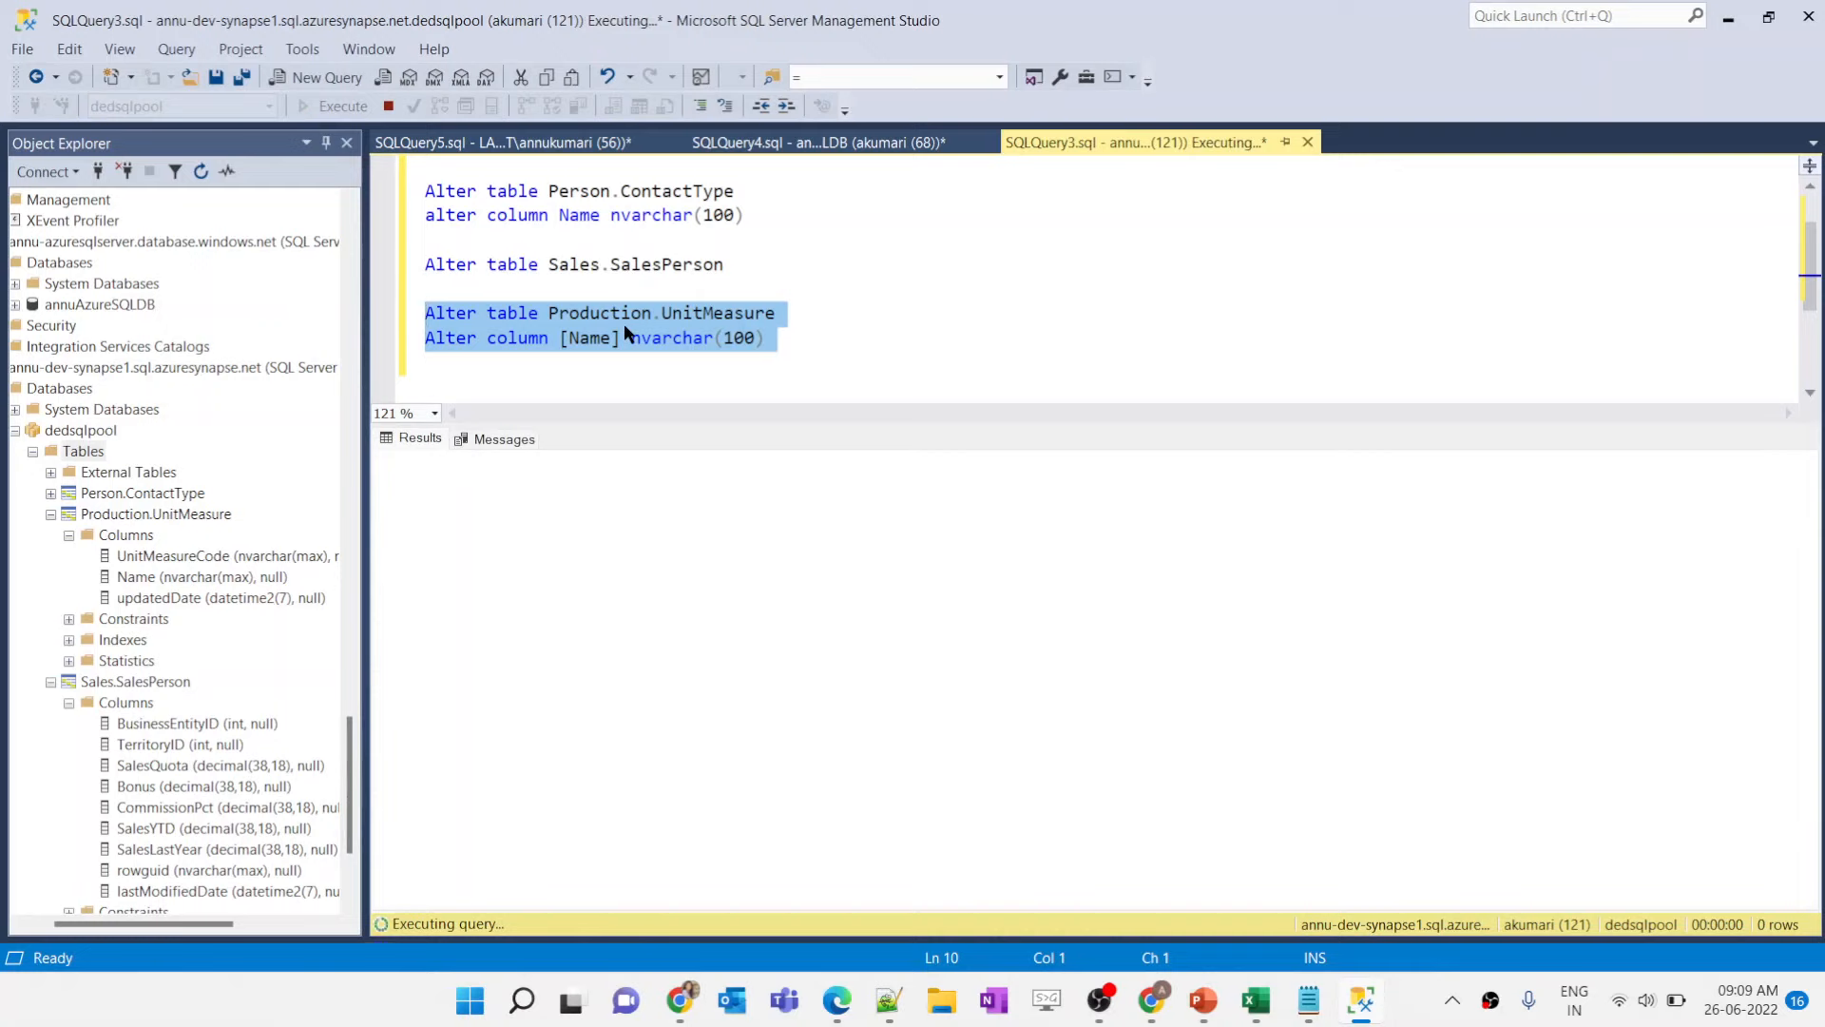
Step: Complete the Sales.SalesPerson statement with alter column [rowguid] nvarchar(100) and run only that statement
{"action": "left_click", "coordinate": [772, 277]}
{"action": "key", "text": "Return"}
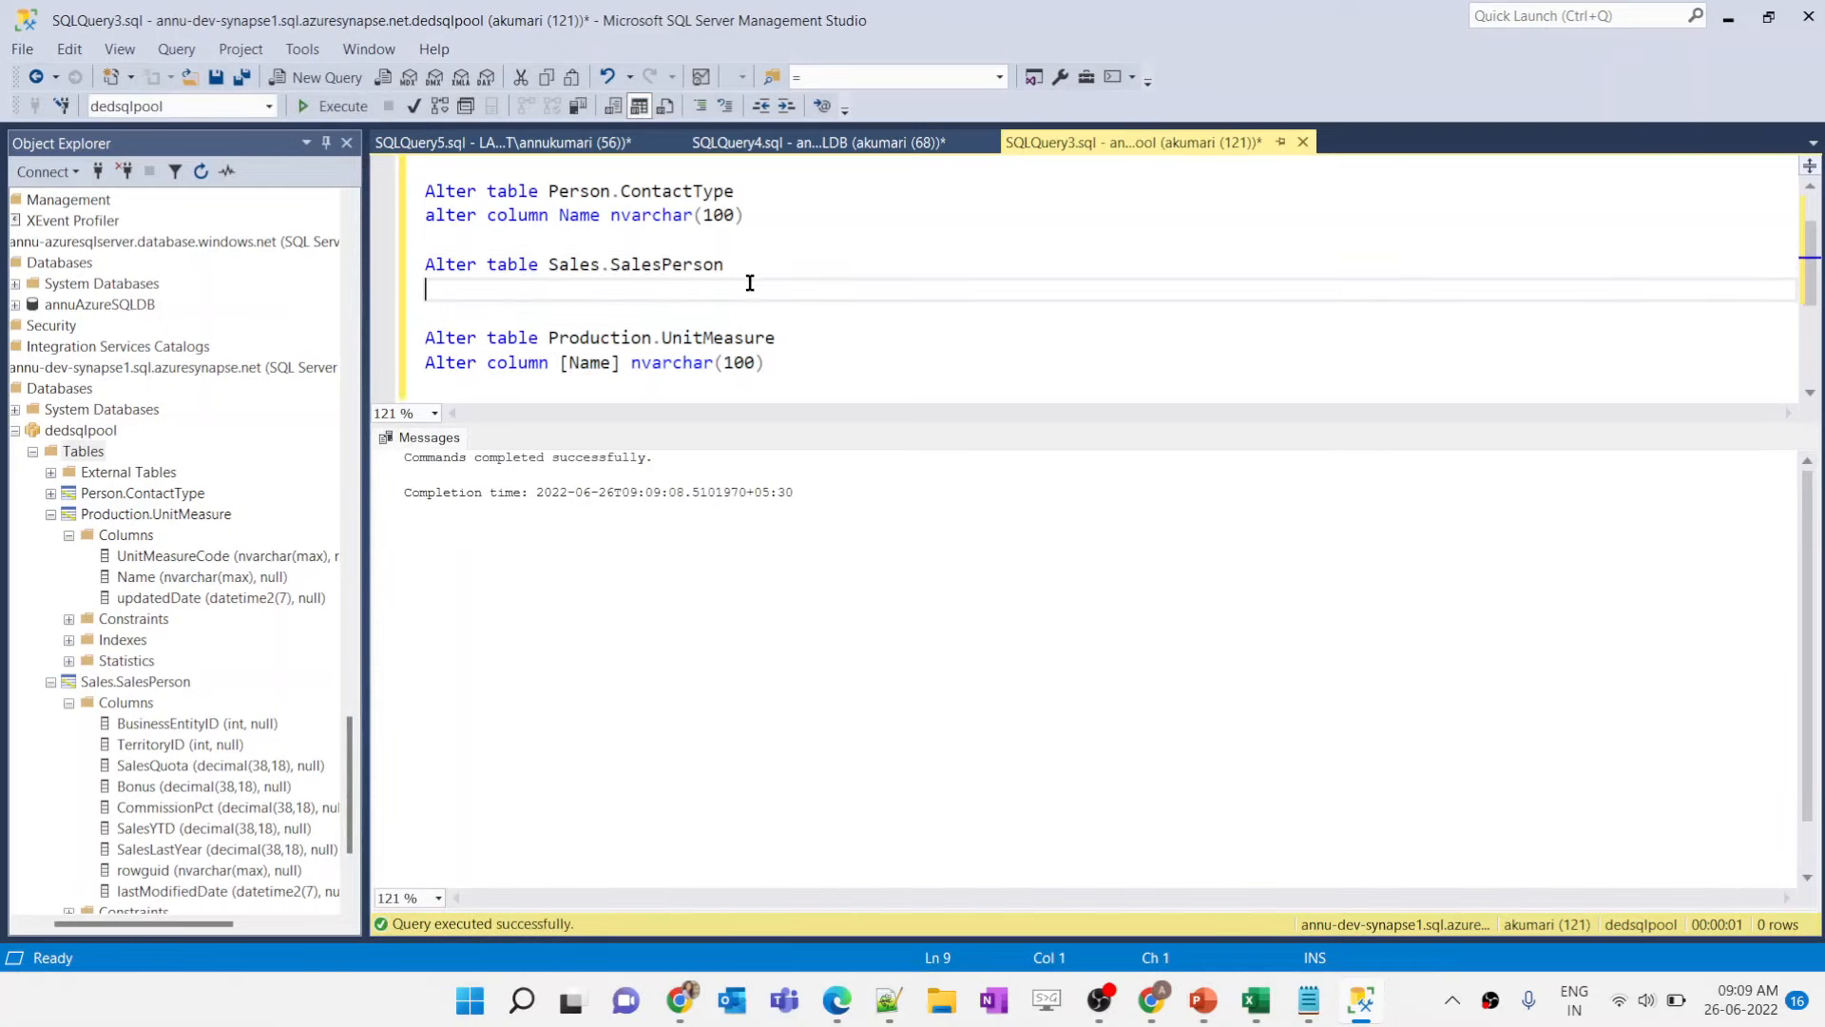
{"action": "type", "text": "alter column"}
{"action": "scroll", "coordinate": [164, 686], "scroll_direction": "down", "scroll_amount": 1}
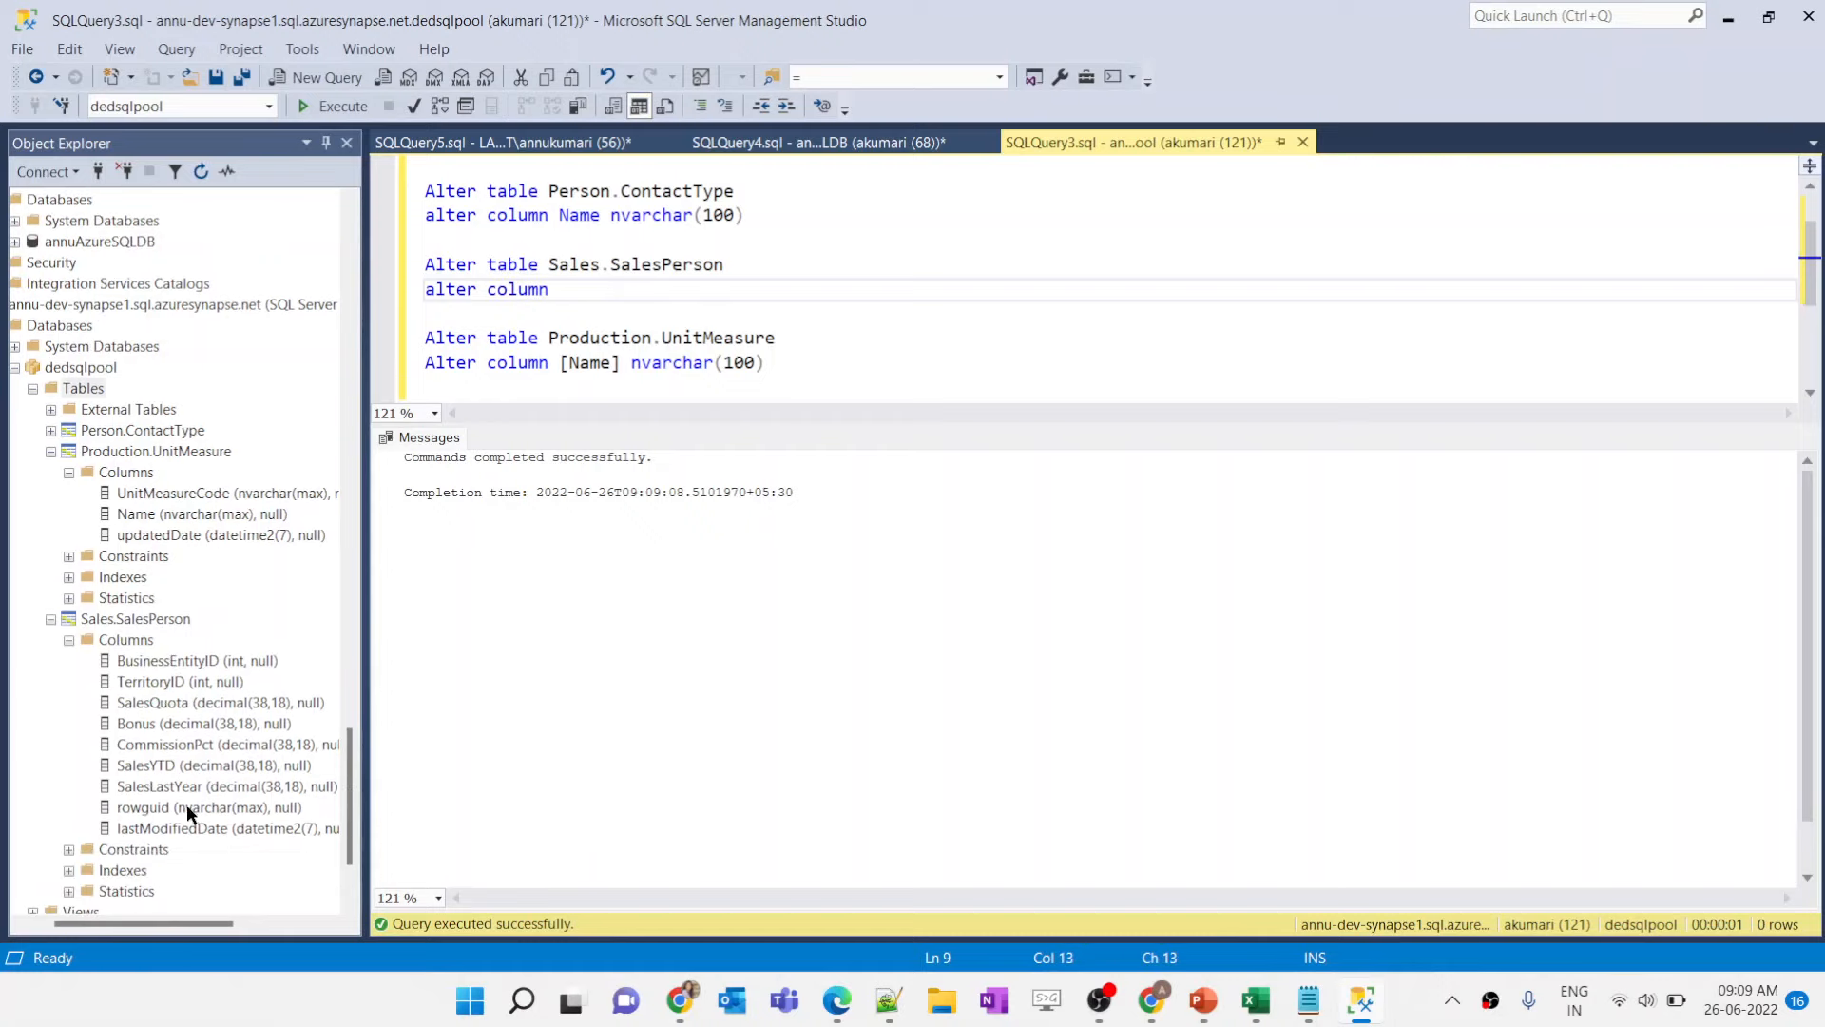
{"action": "left_click_drag", "start_coordinate": [168, 808], "coordinate": [600, 273]}
{"action": "type", "text": "n"}
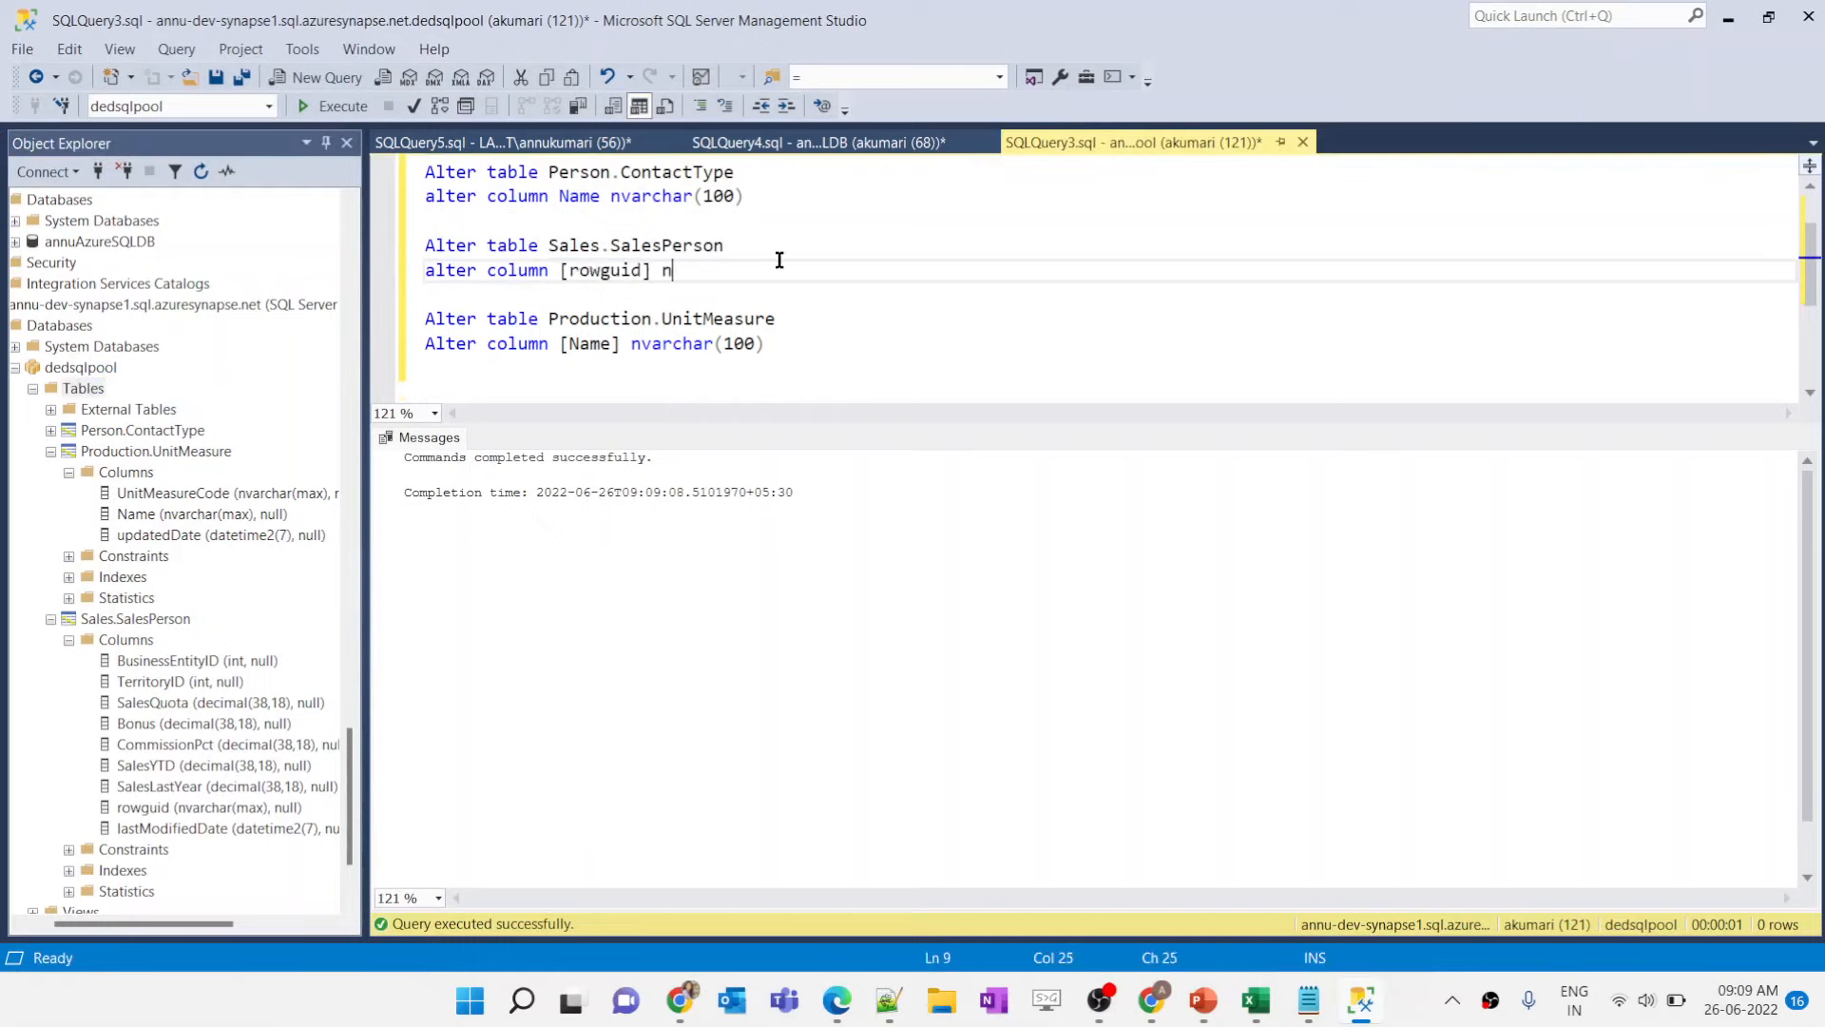
{"action": "type", "text": "varchar(100"}
{"action": "left_click_drag", "start_coordinate": [819, 269], "coordinate": [403, 252]}
{"action": "key", "text": "F5"}
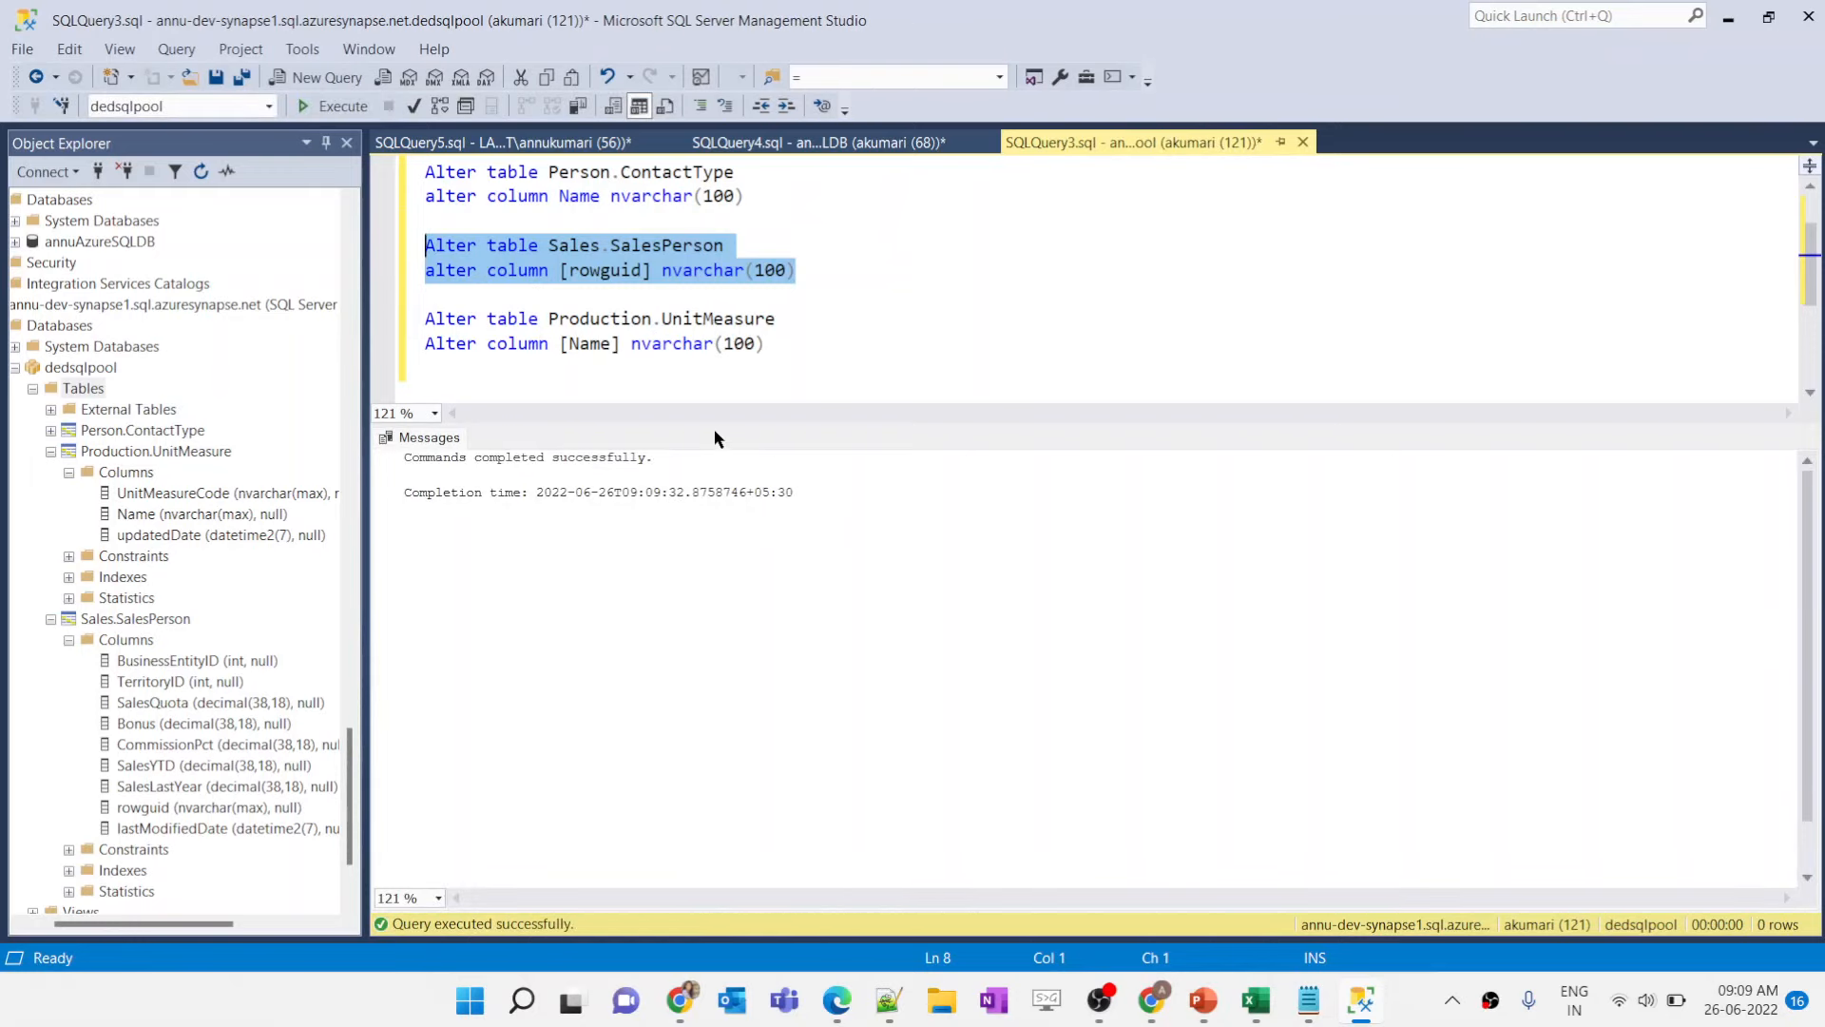
{"action": "left_click_drag", "start_coordinate": [715, 427], "coordinate": [716, 534]}
{"action": "left_click", "coordinate": [746, 412]}
{"action": "scroll", "coordinate": [745, 412], "scroll_direction": "up", "scroll_amount": 2}
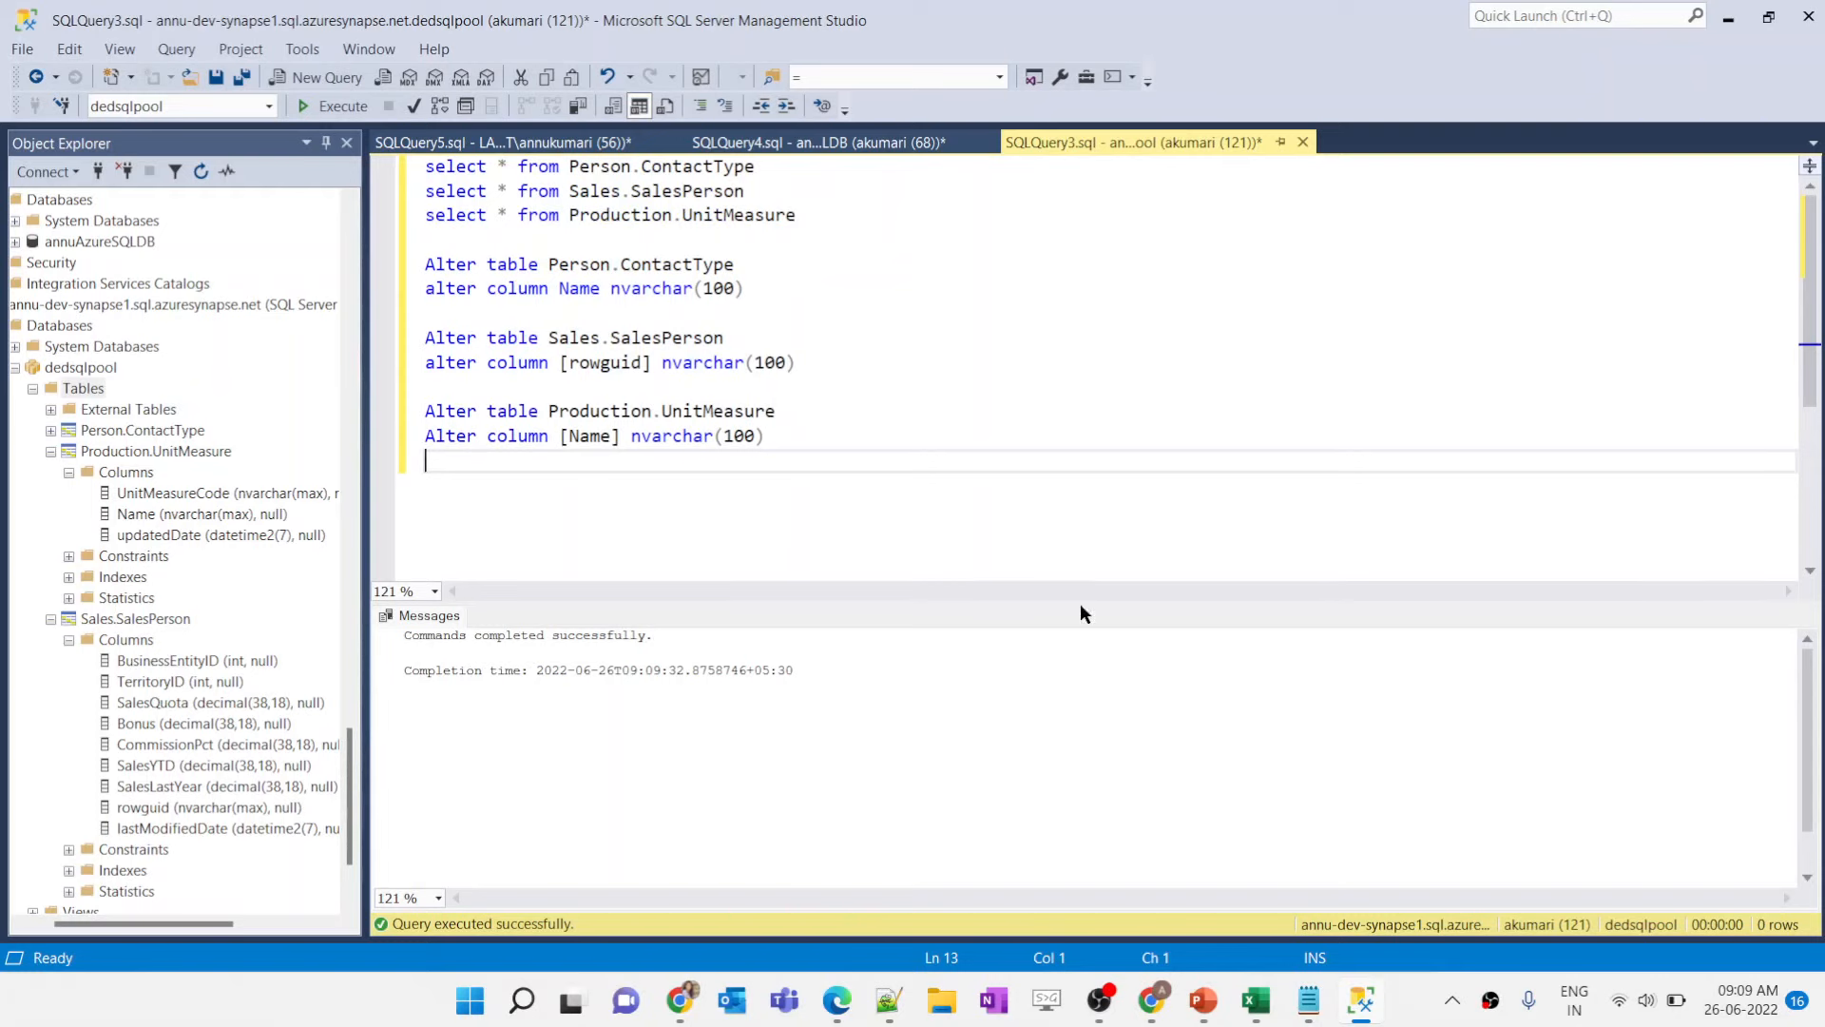
Step: Switch to Azure Synapse Studio and open the True activities of If Condition1 inside ForEach1 of PL_ELT
{"action": "left_click", "coordinate": [1150, 1008]}
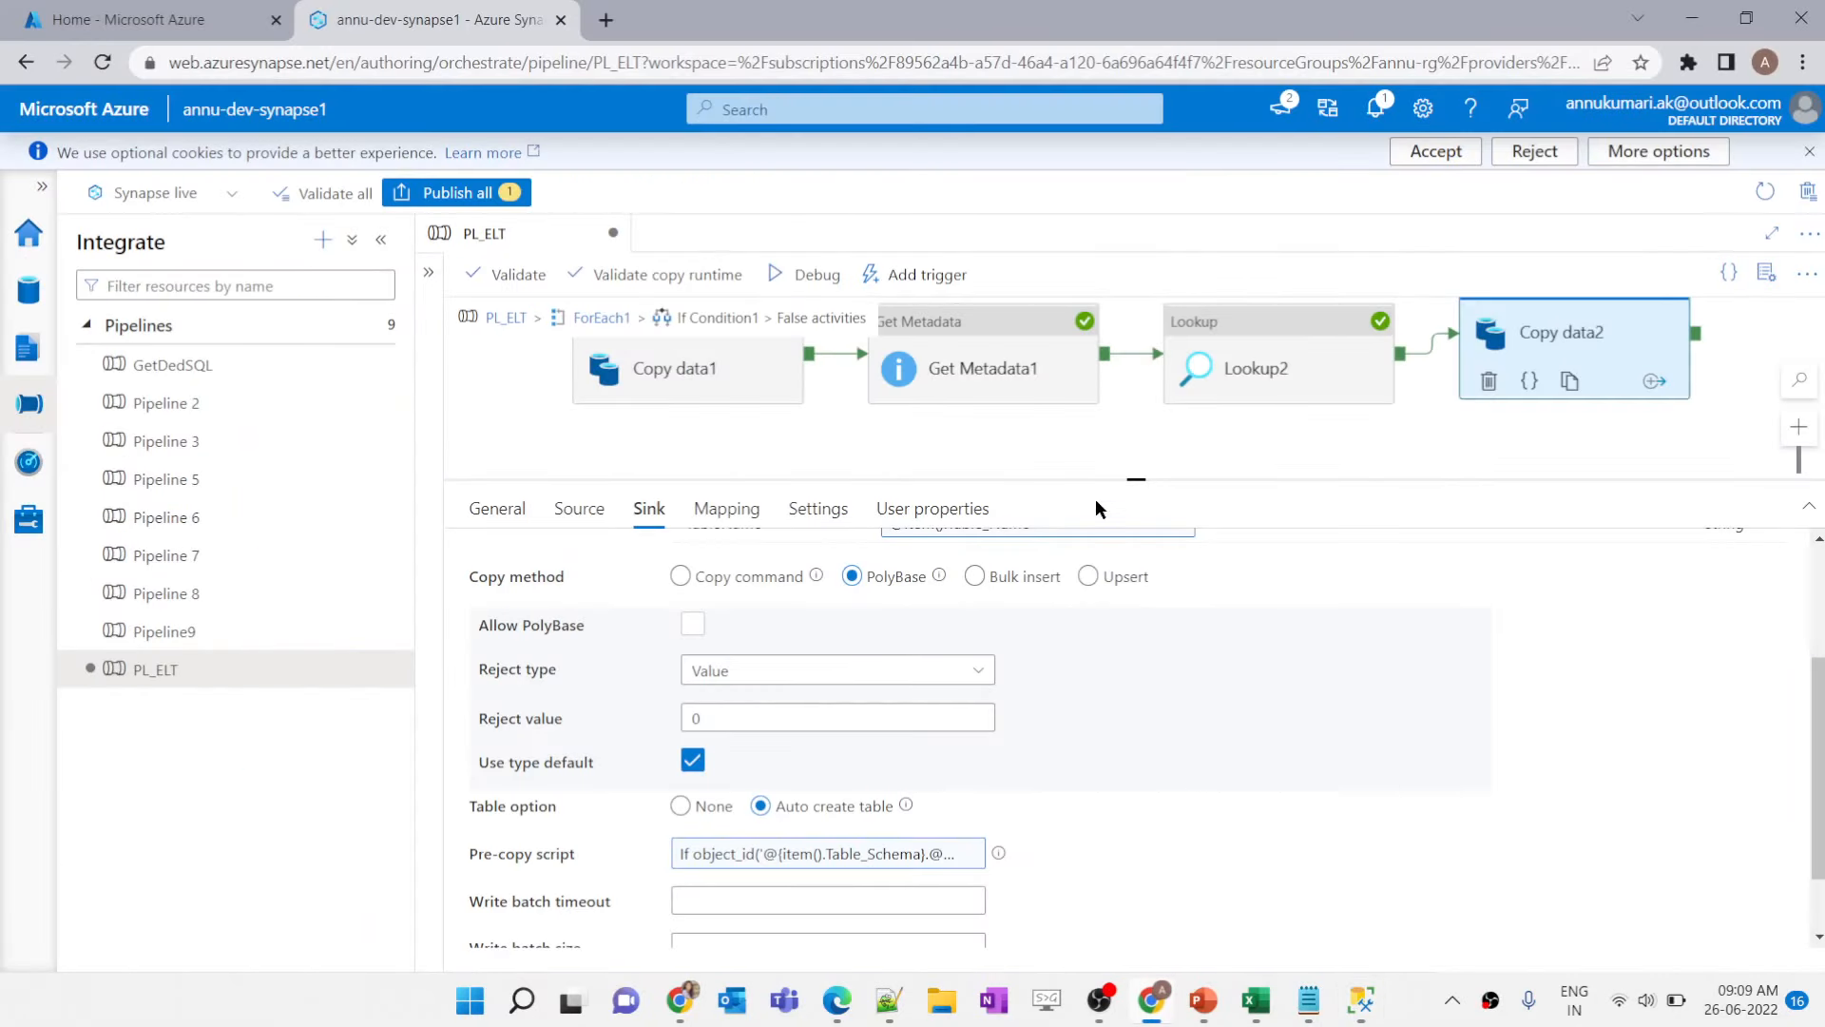
{"action": "left_click", "coordinate": [623, 320]}
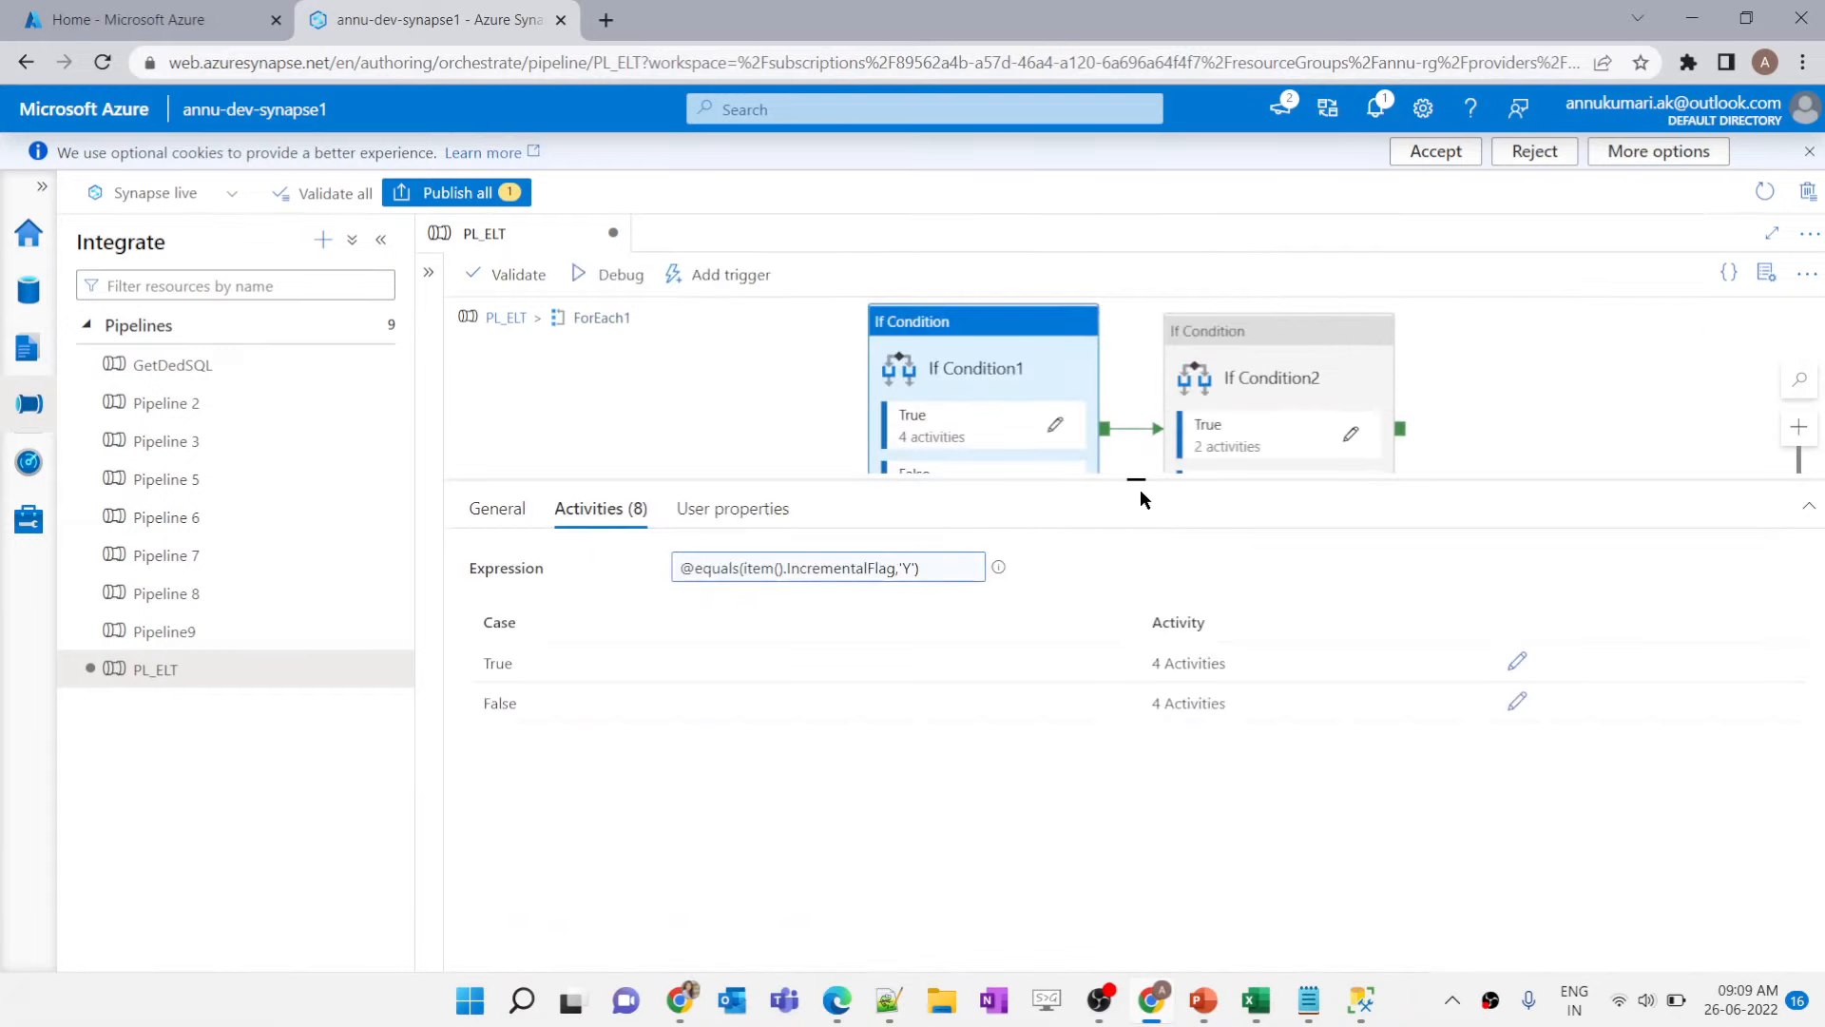
{"action": "left_click_drag", "start_coordinate": [1137, 479], "coordinate": [1137, 612]}
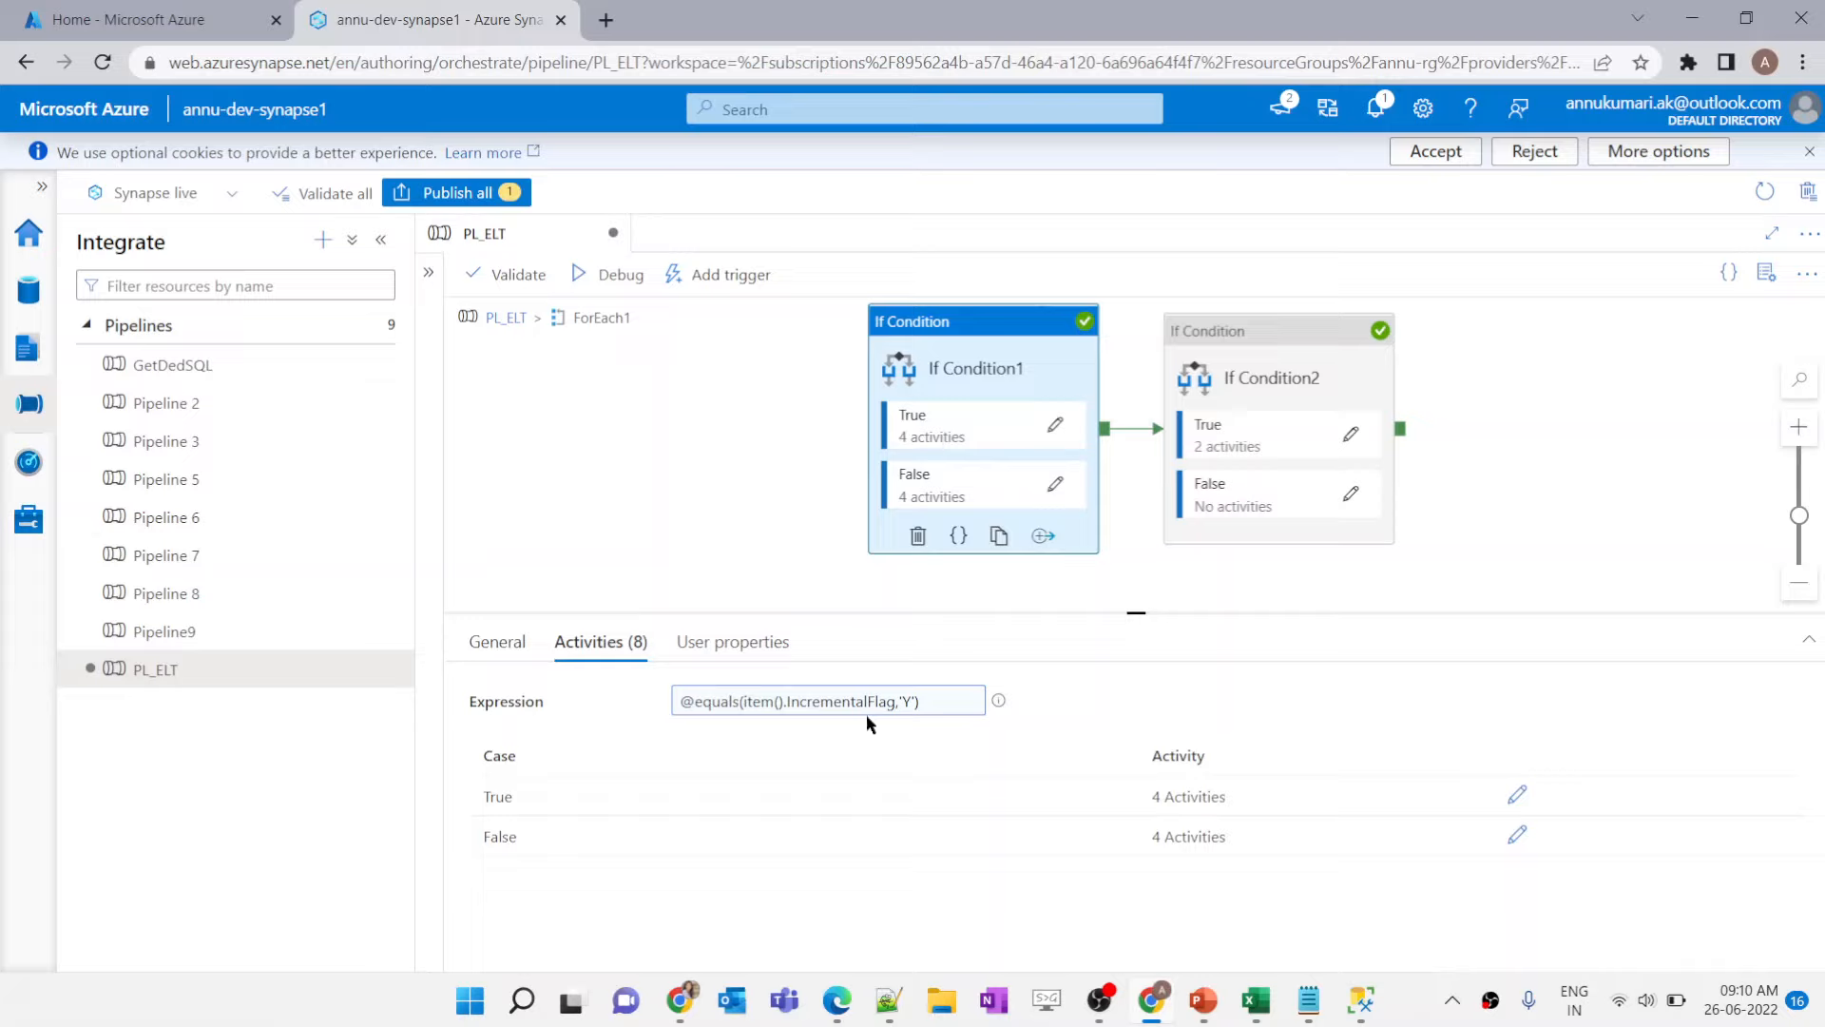
{"action": "left_click", "coordinate": [967, 425]}
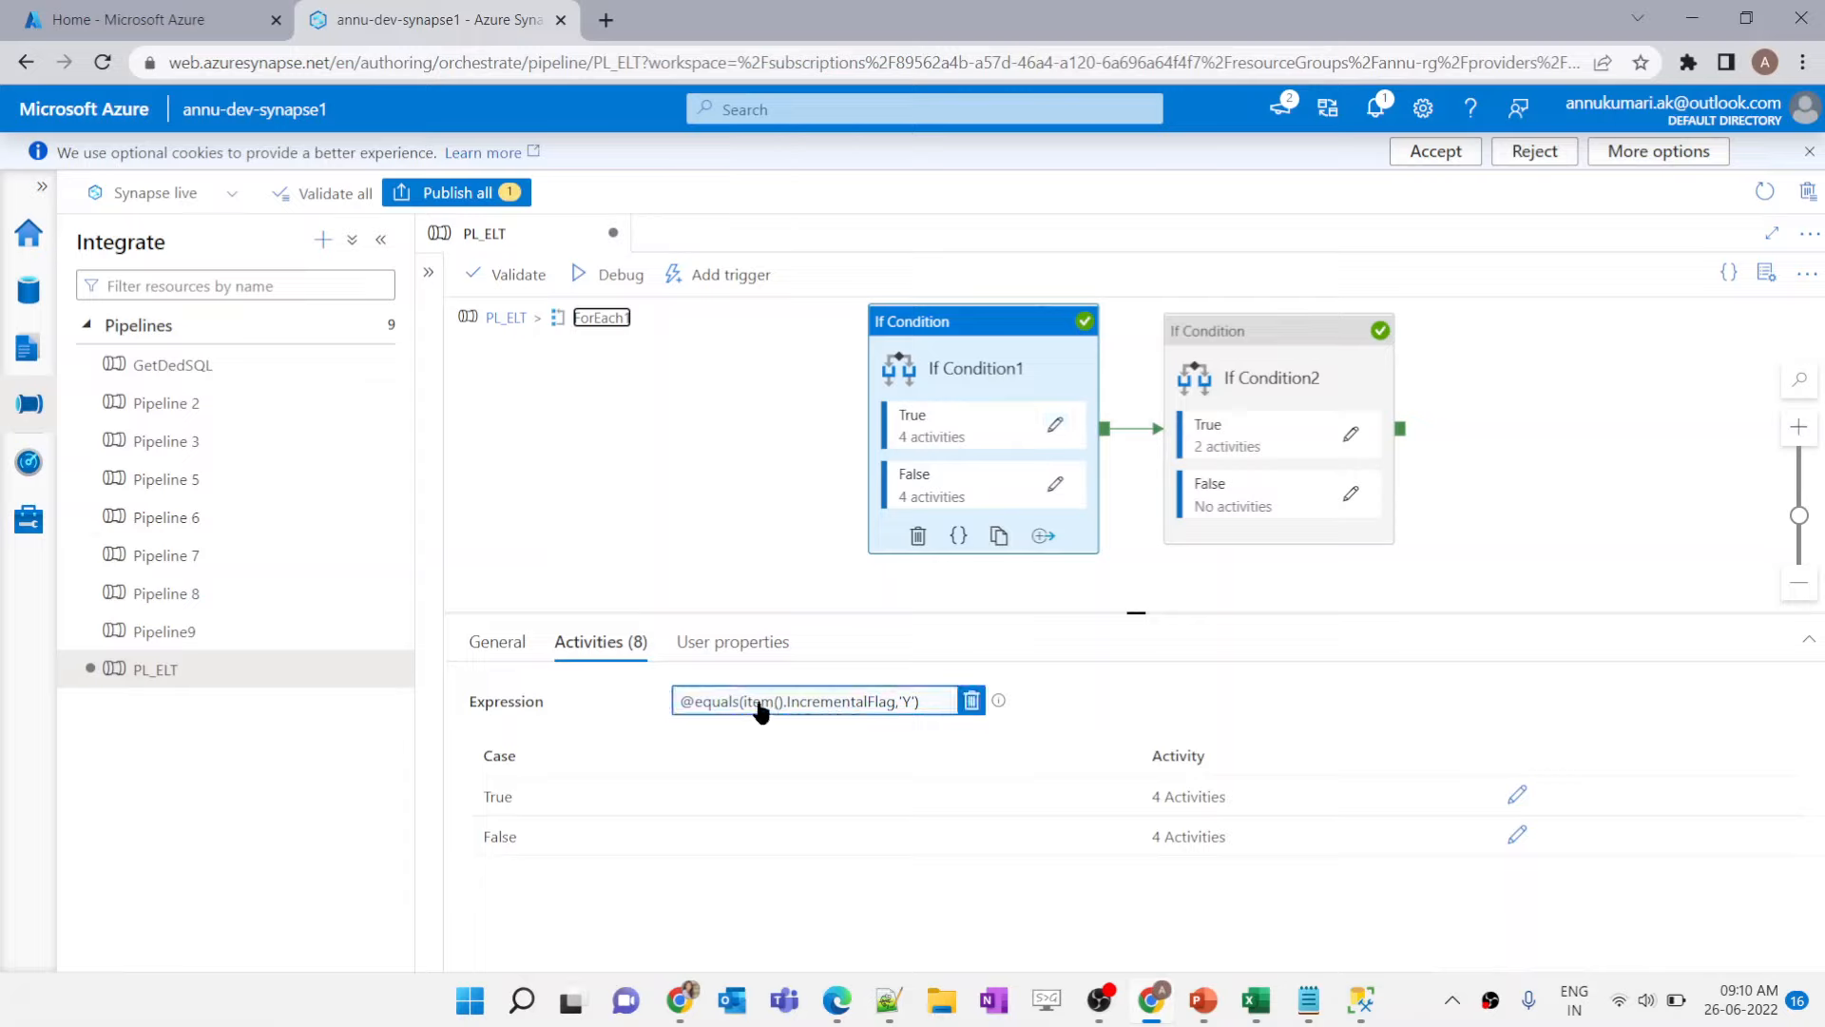
{"action": "left_click", "coordinate": [1054, 425]}
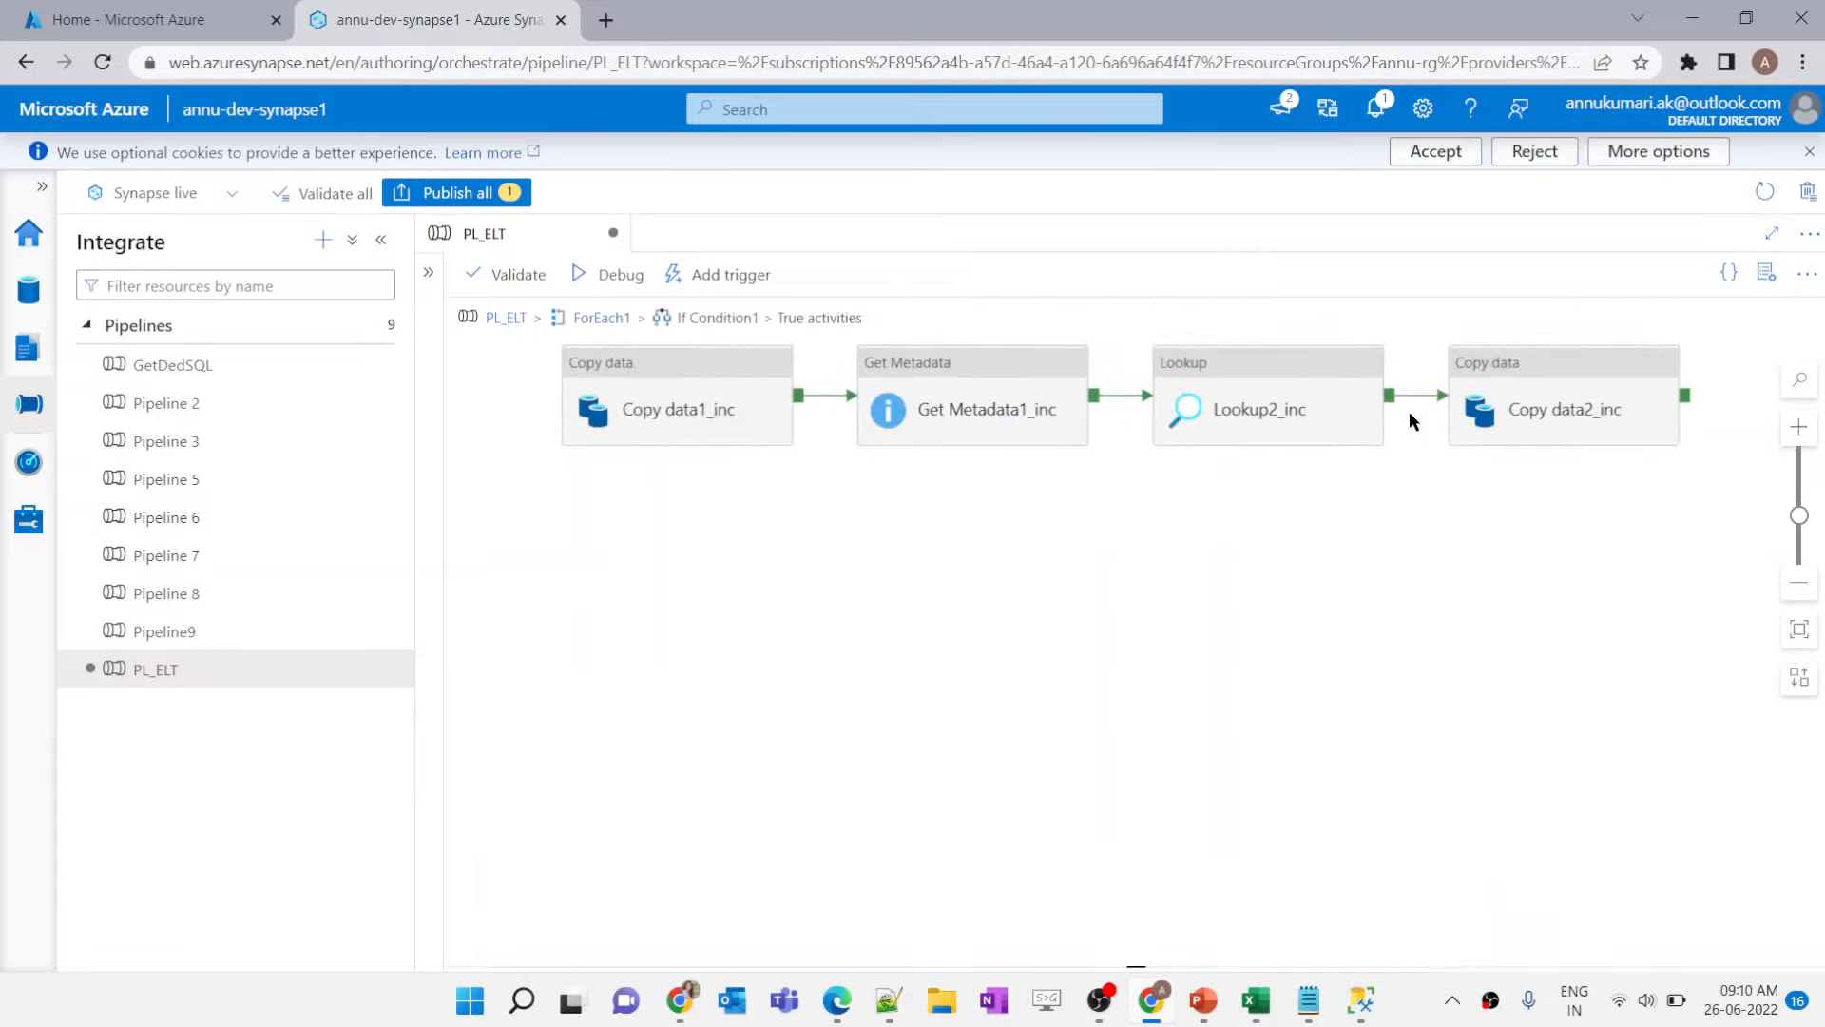
Step: Set the copy method in the sink of Copy data2_inc to Upsert
{"action": "left_click", "coordinate": [1515, 408]}
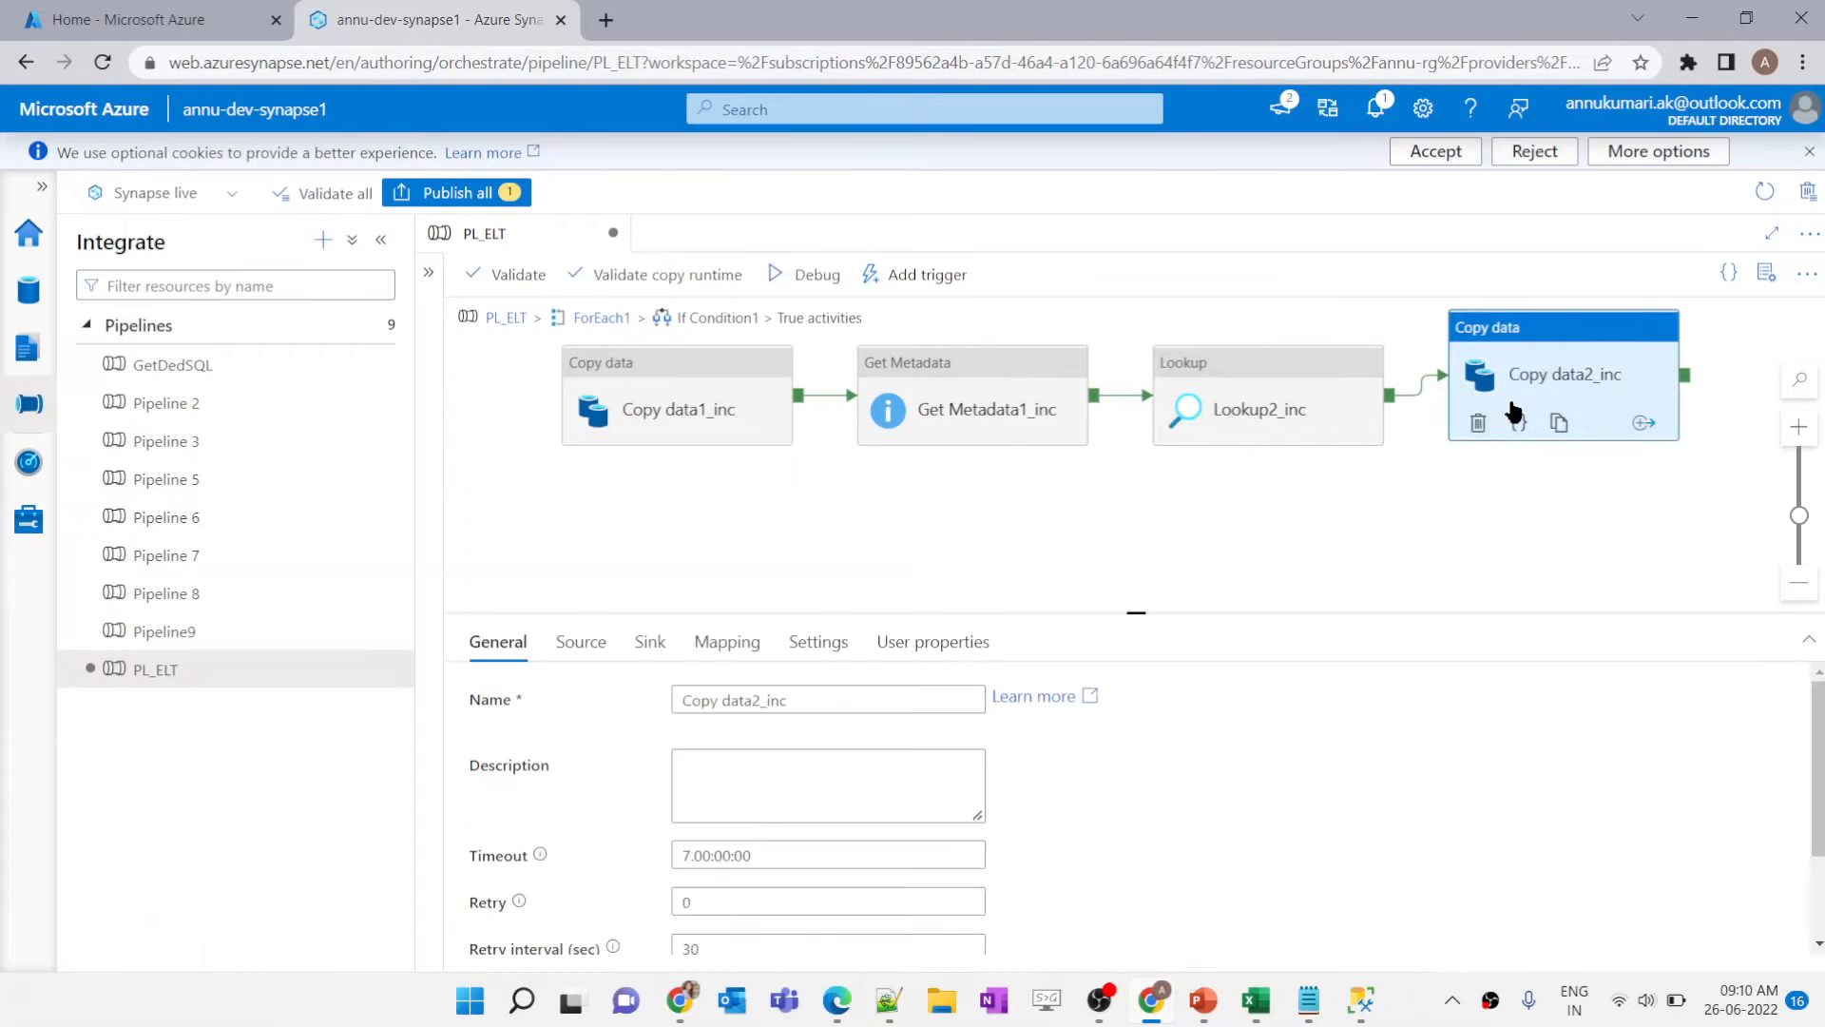
{"action": "left_click", "coordinate": [650, 641]}
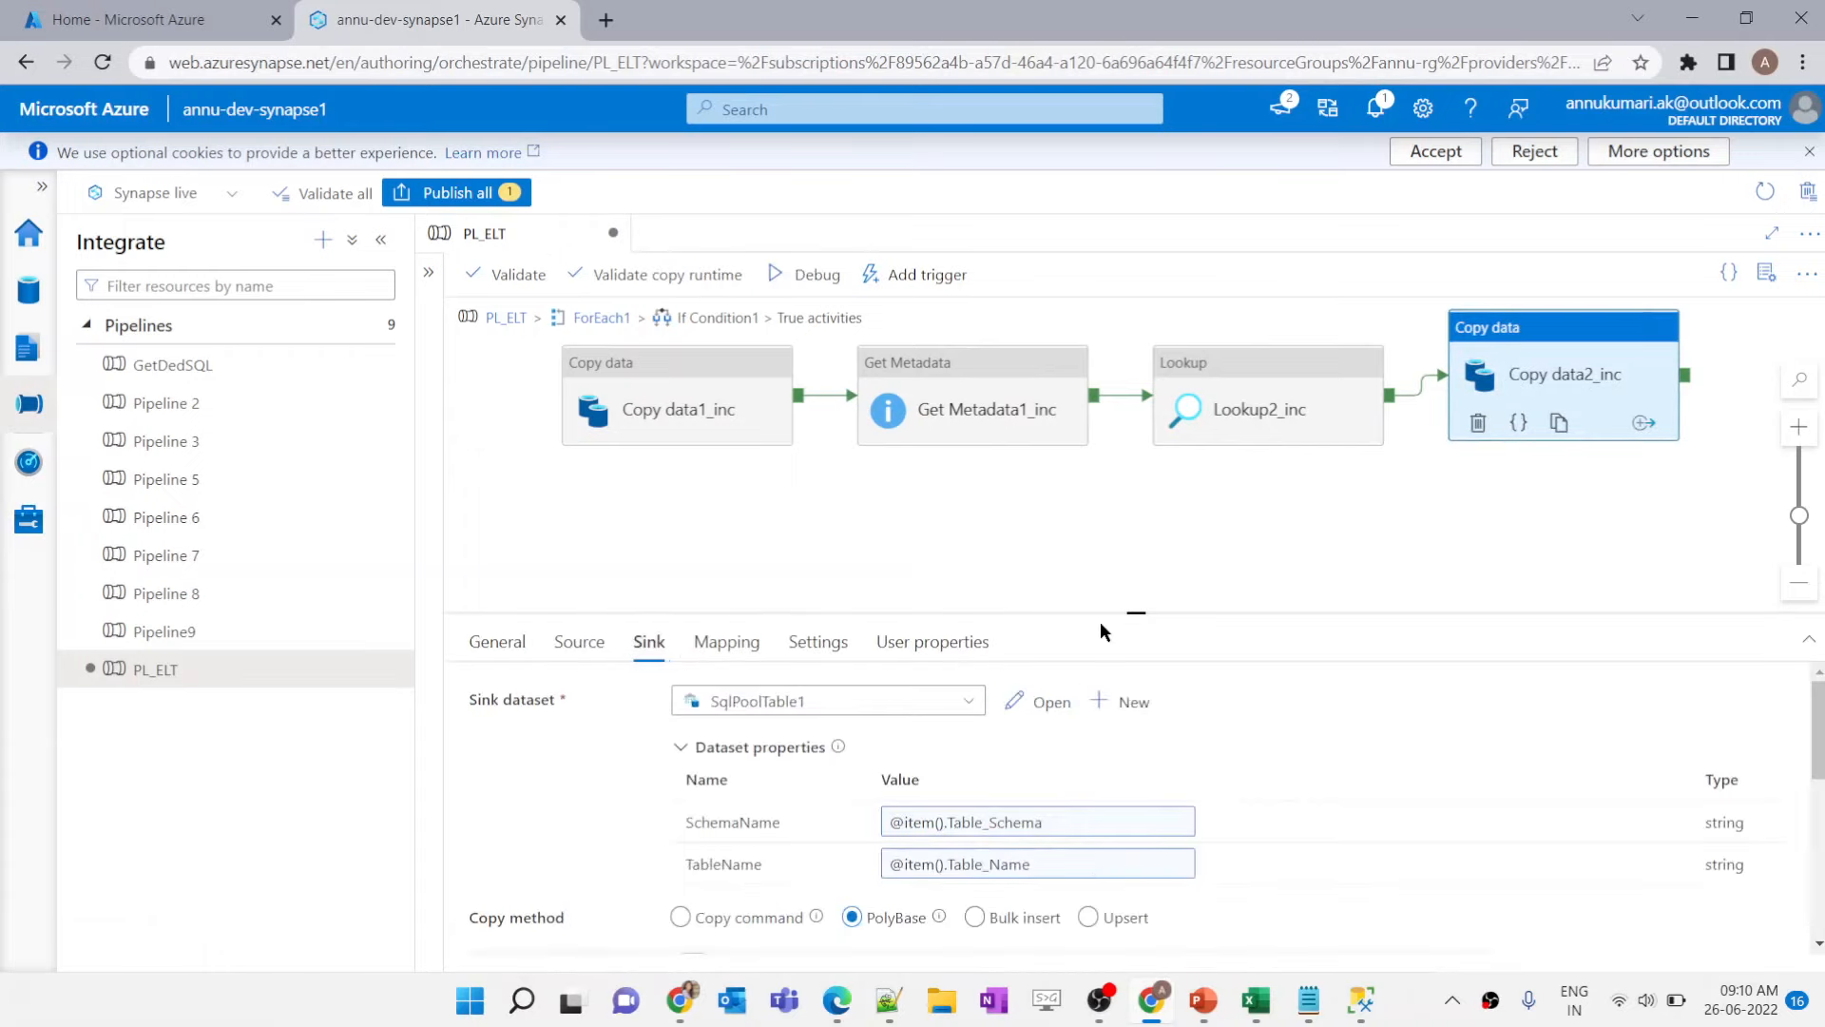
{"action": "left_click_drag", "start_coordinate": [1100, 622], "coordinate": [1102, 506]}
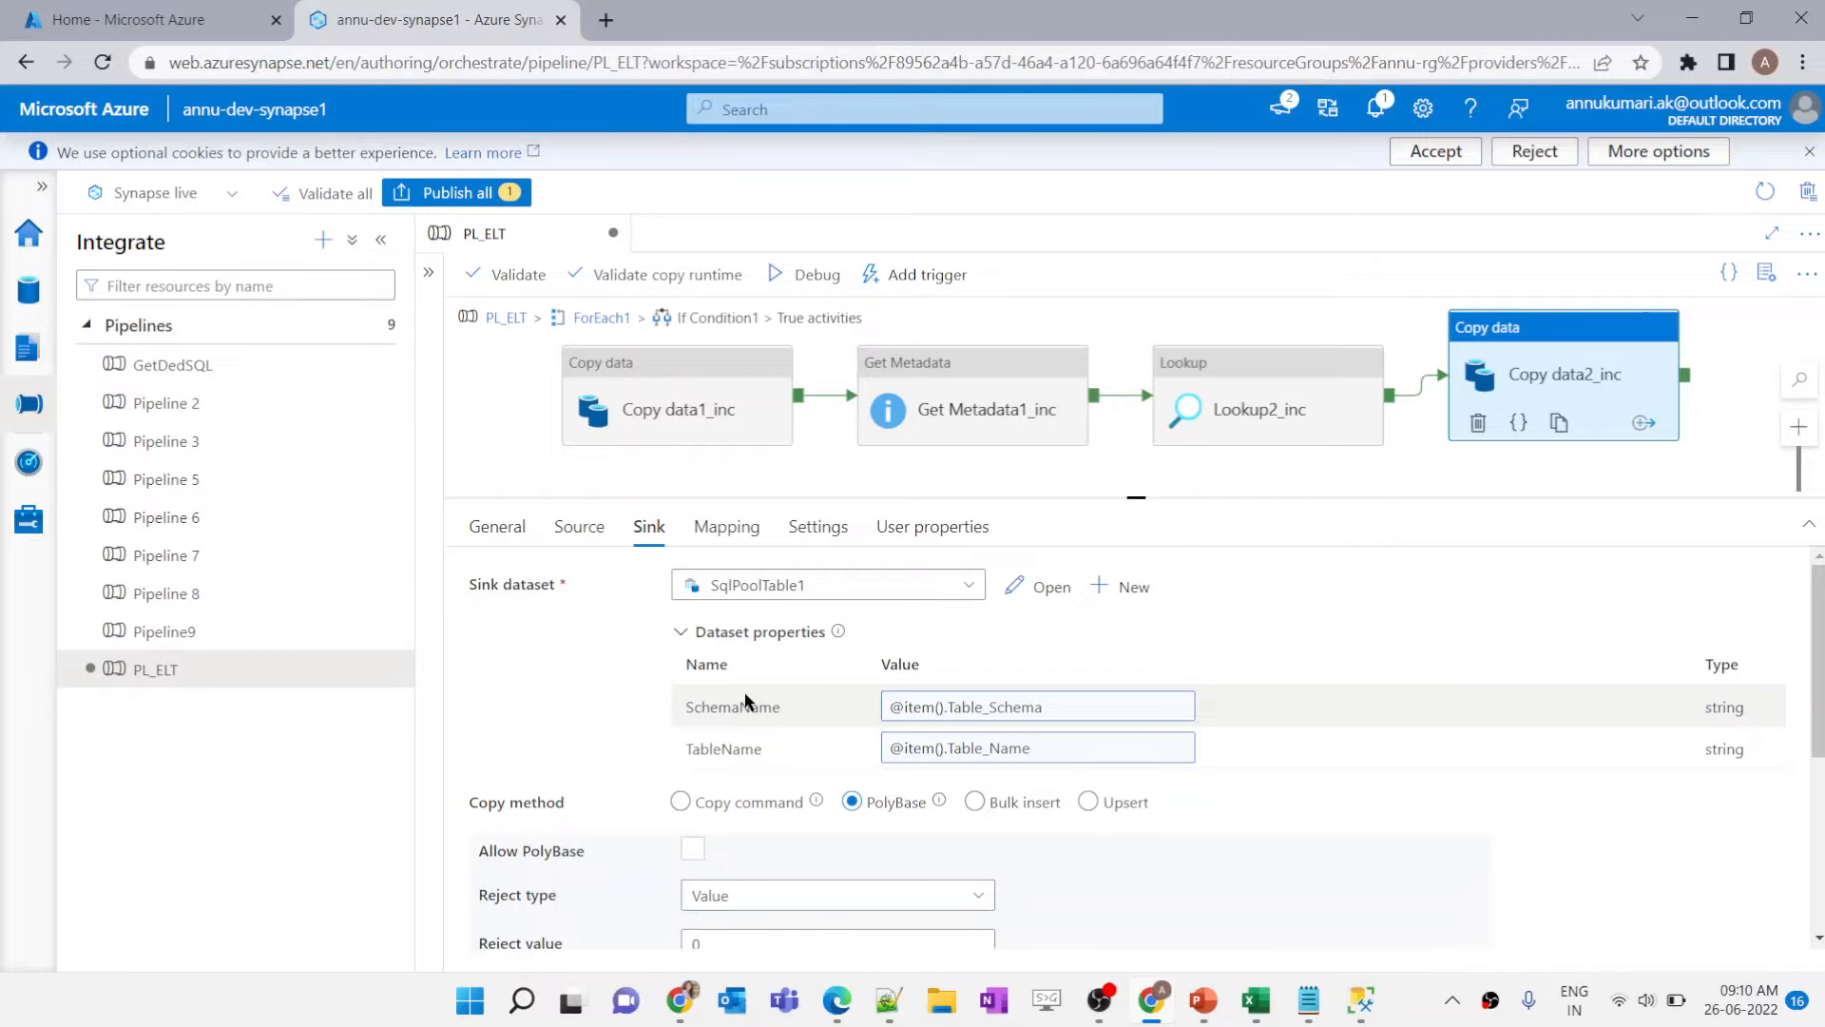
{"action": "scroll", "coordinate": [745, 702], "scroll_direction": "down", "scroll_amount": 1}
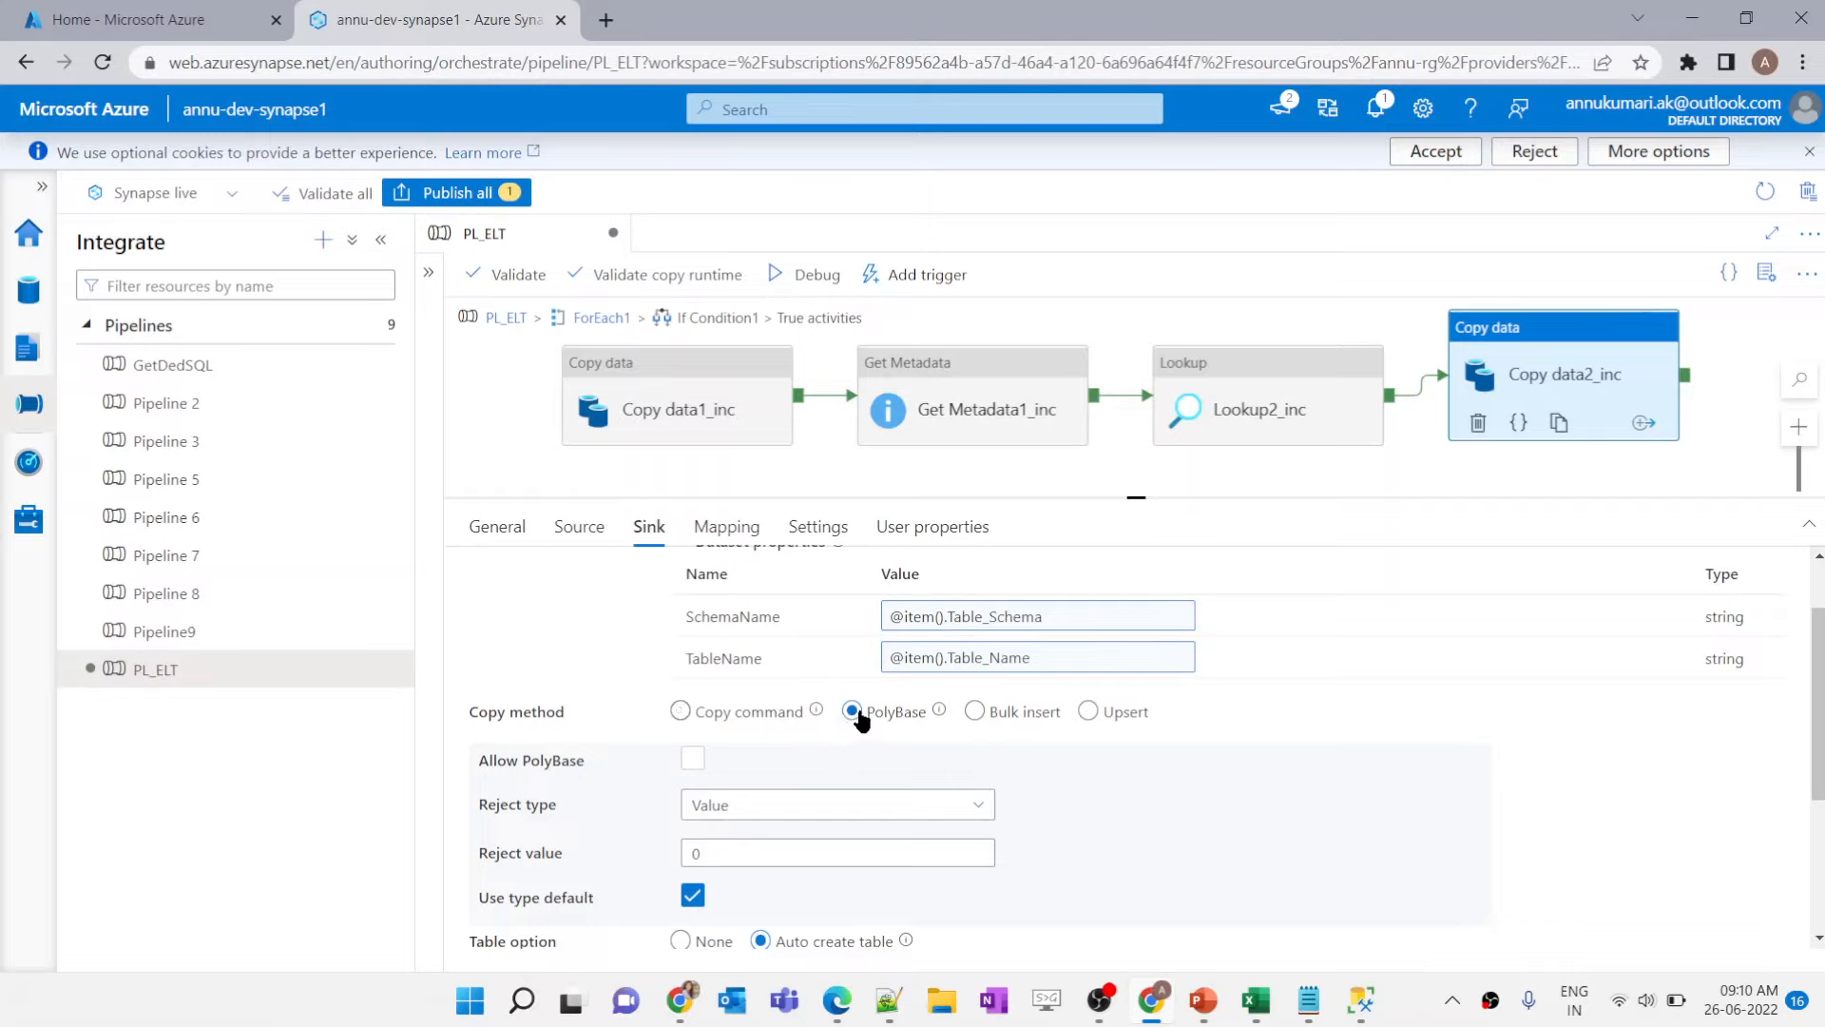
{"action": "left_click", "coordinate": [1090, 712]}
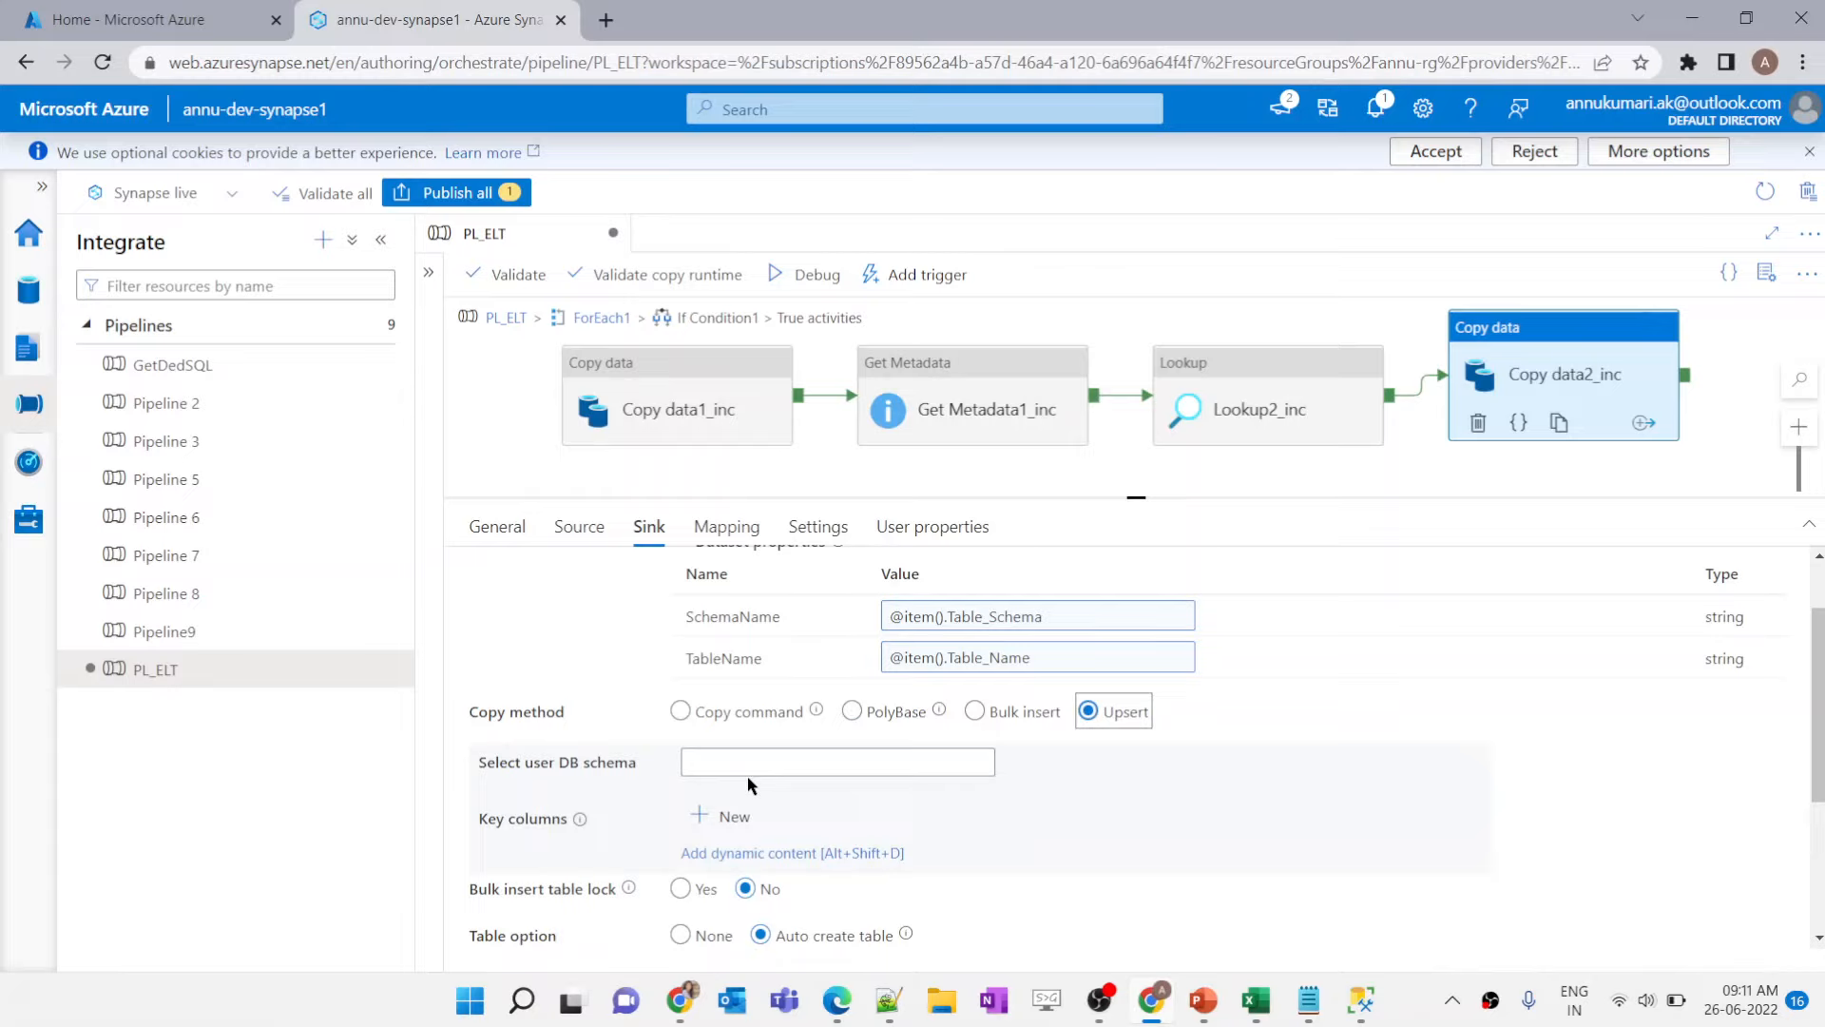
{"action": "left_click", "coordinate": [855, 712]}
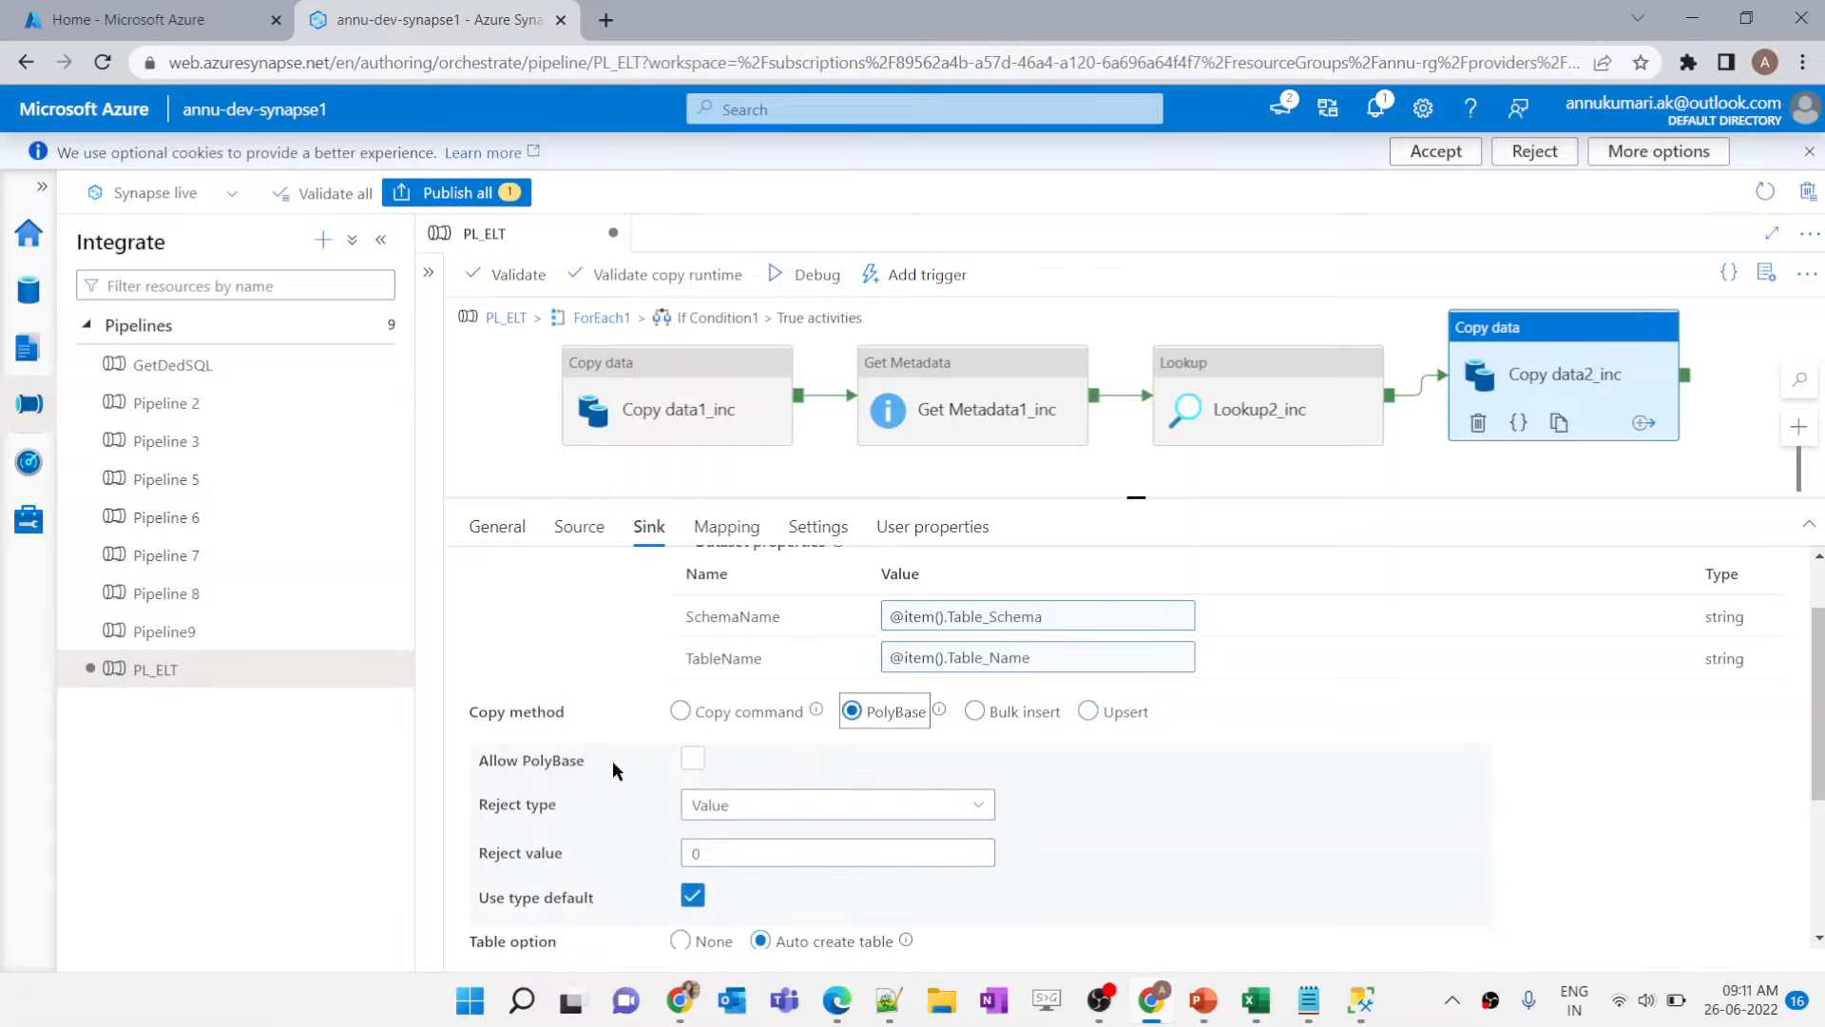
{"action": "left_click", "coordinate": [1089, 712]}
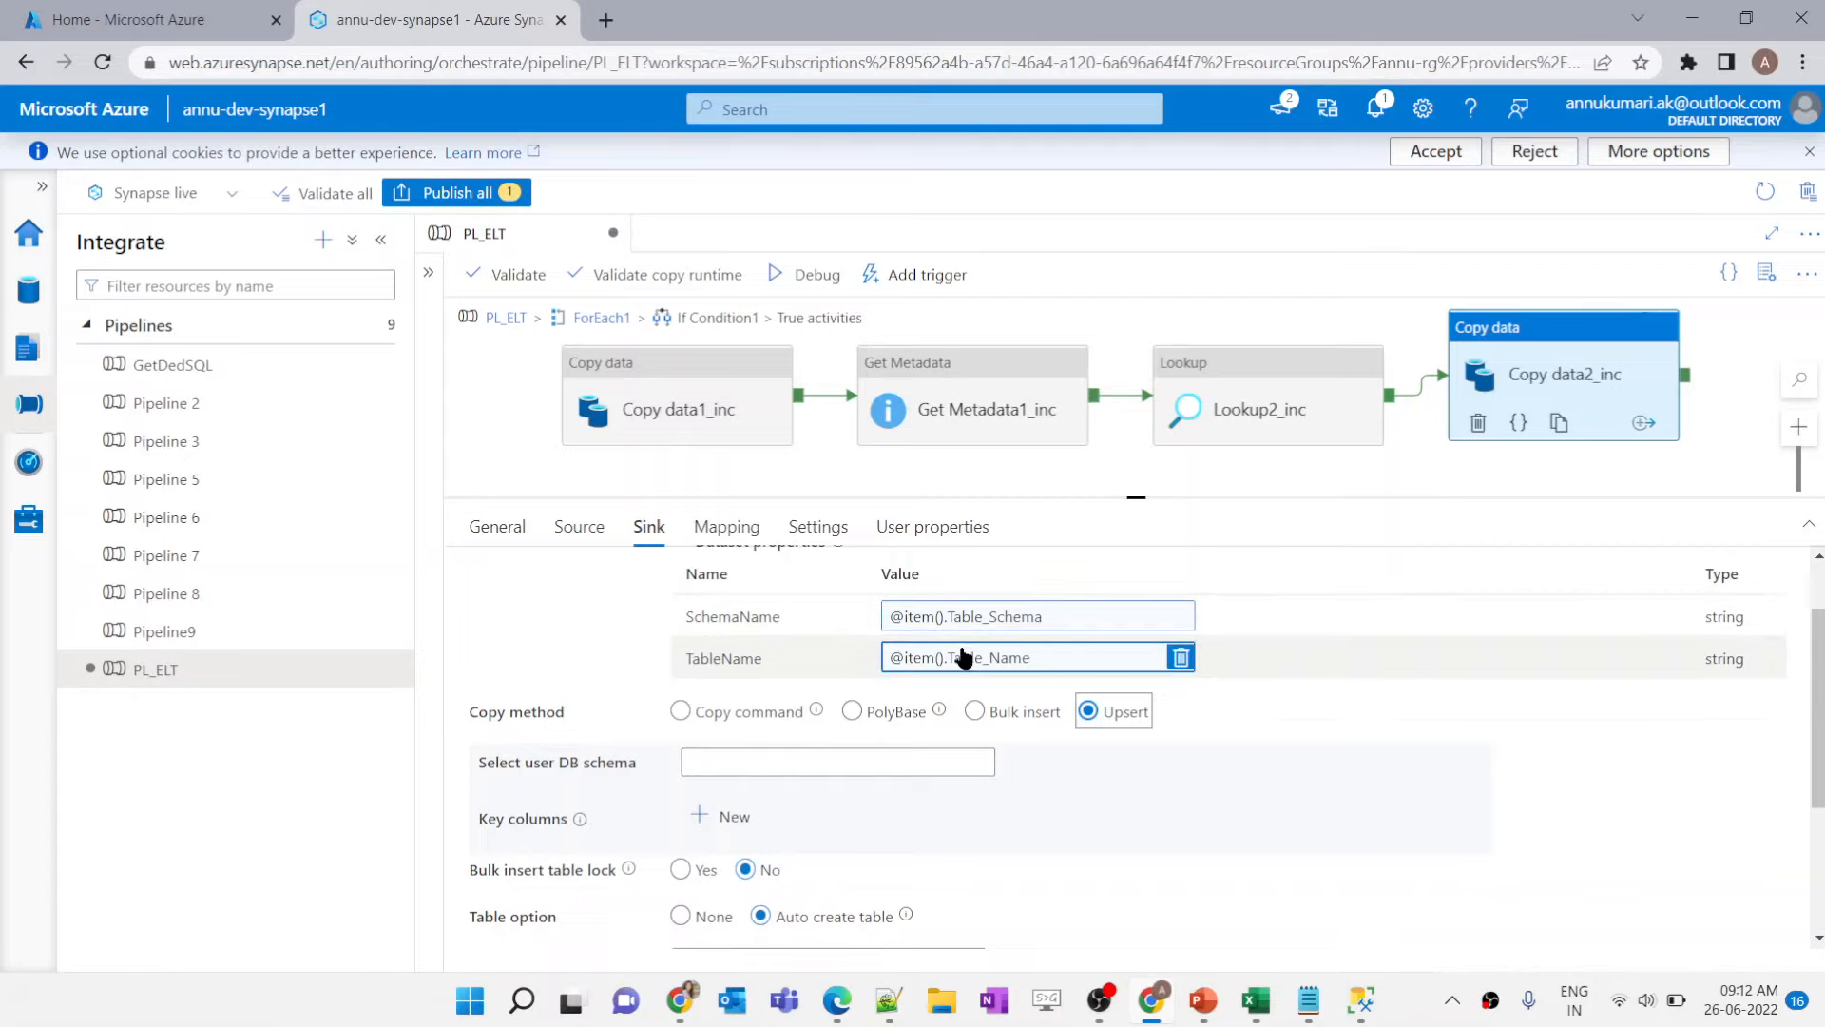
{"action": "left_click", "coordinate": [917, 697]}
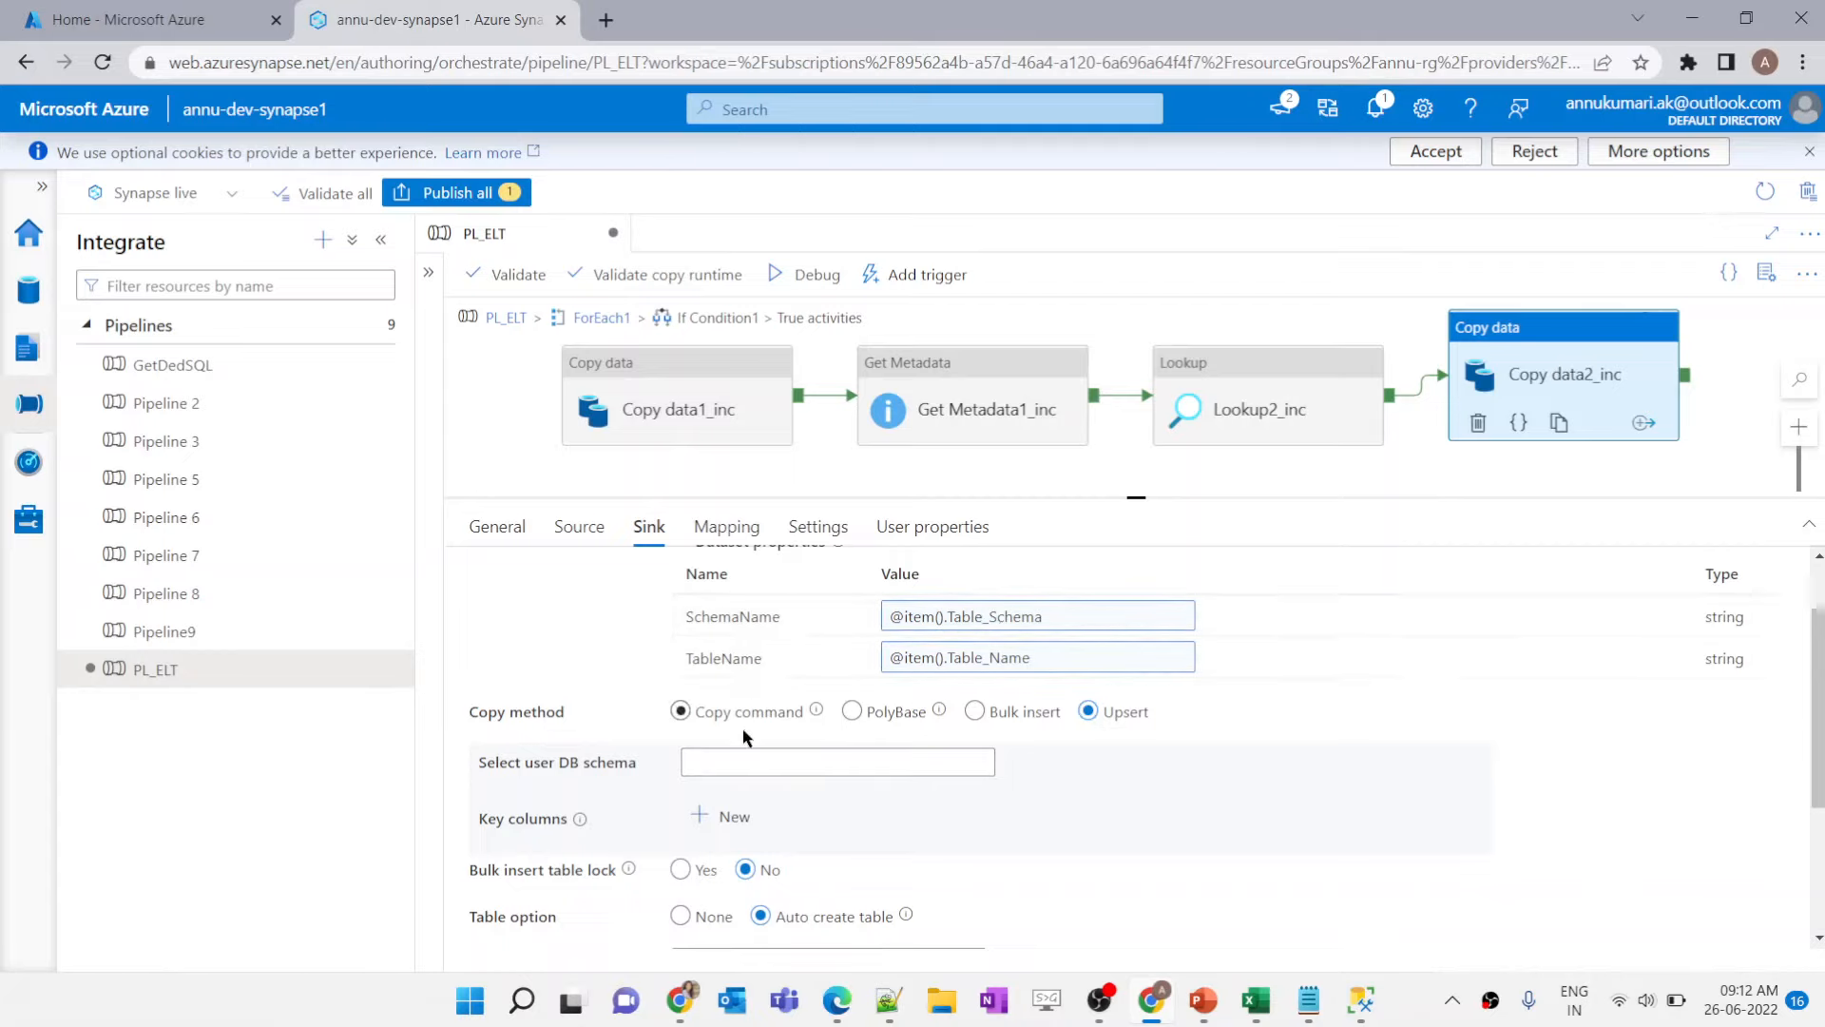
{"action": "left_click", "coordinate": [722, 762]}
{"action": "left_click", "coordinate": [718, 792]}
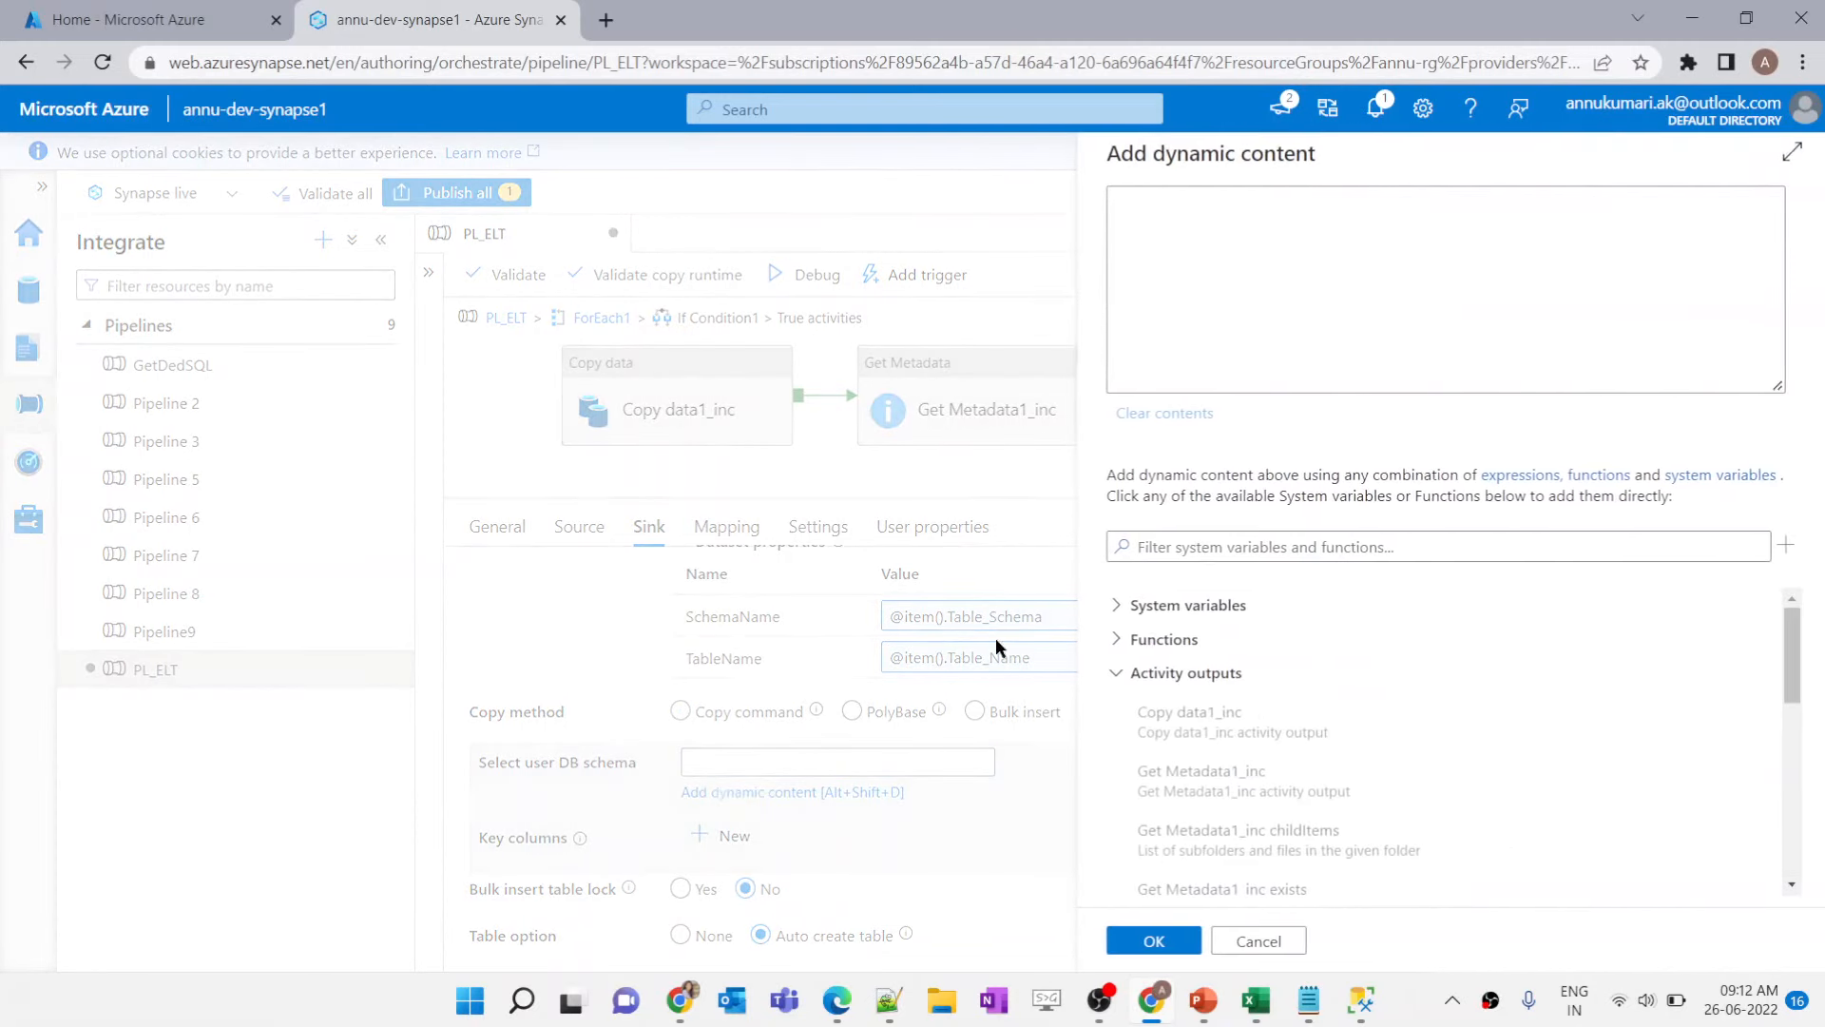
{"action": "left_click", "coordinate": [1244, 296]}
{"action": "type", "text": "@it"}
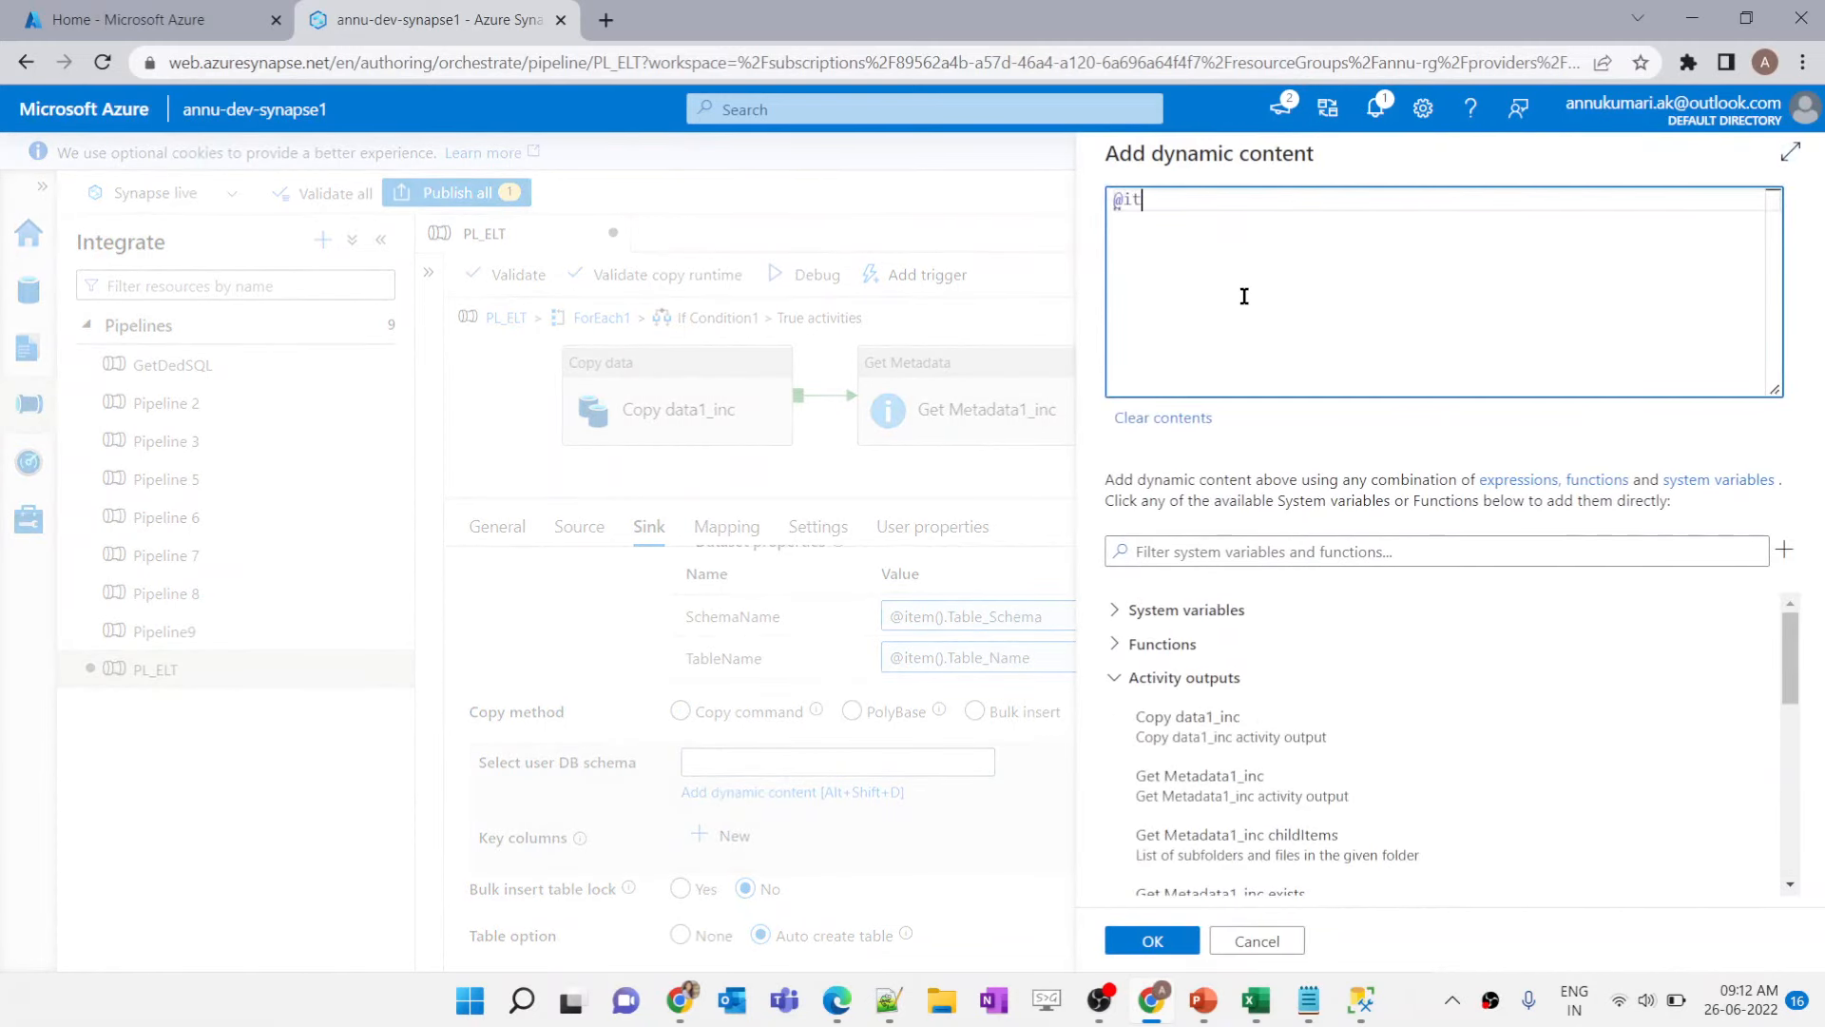
{"action": "type", "text": "em().Tabl"}
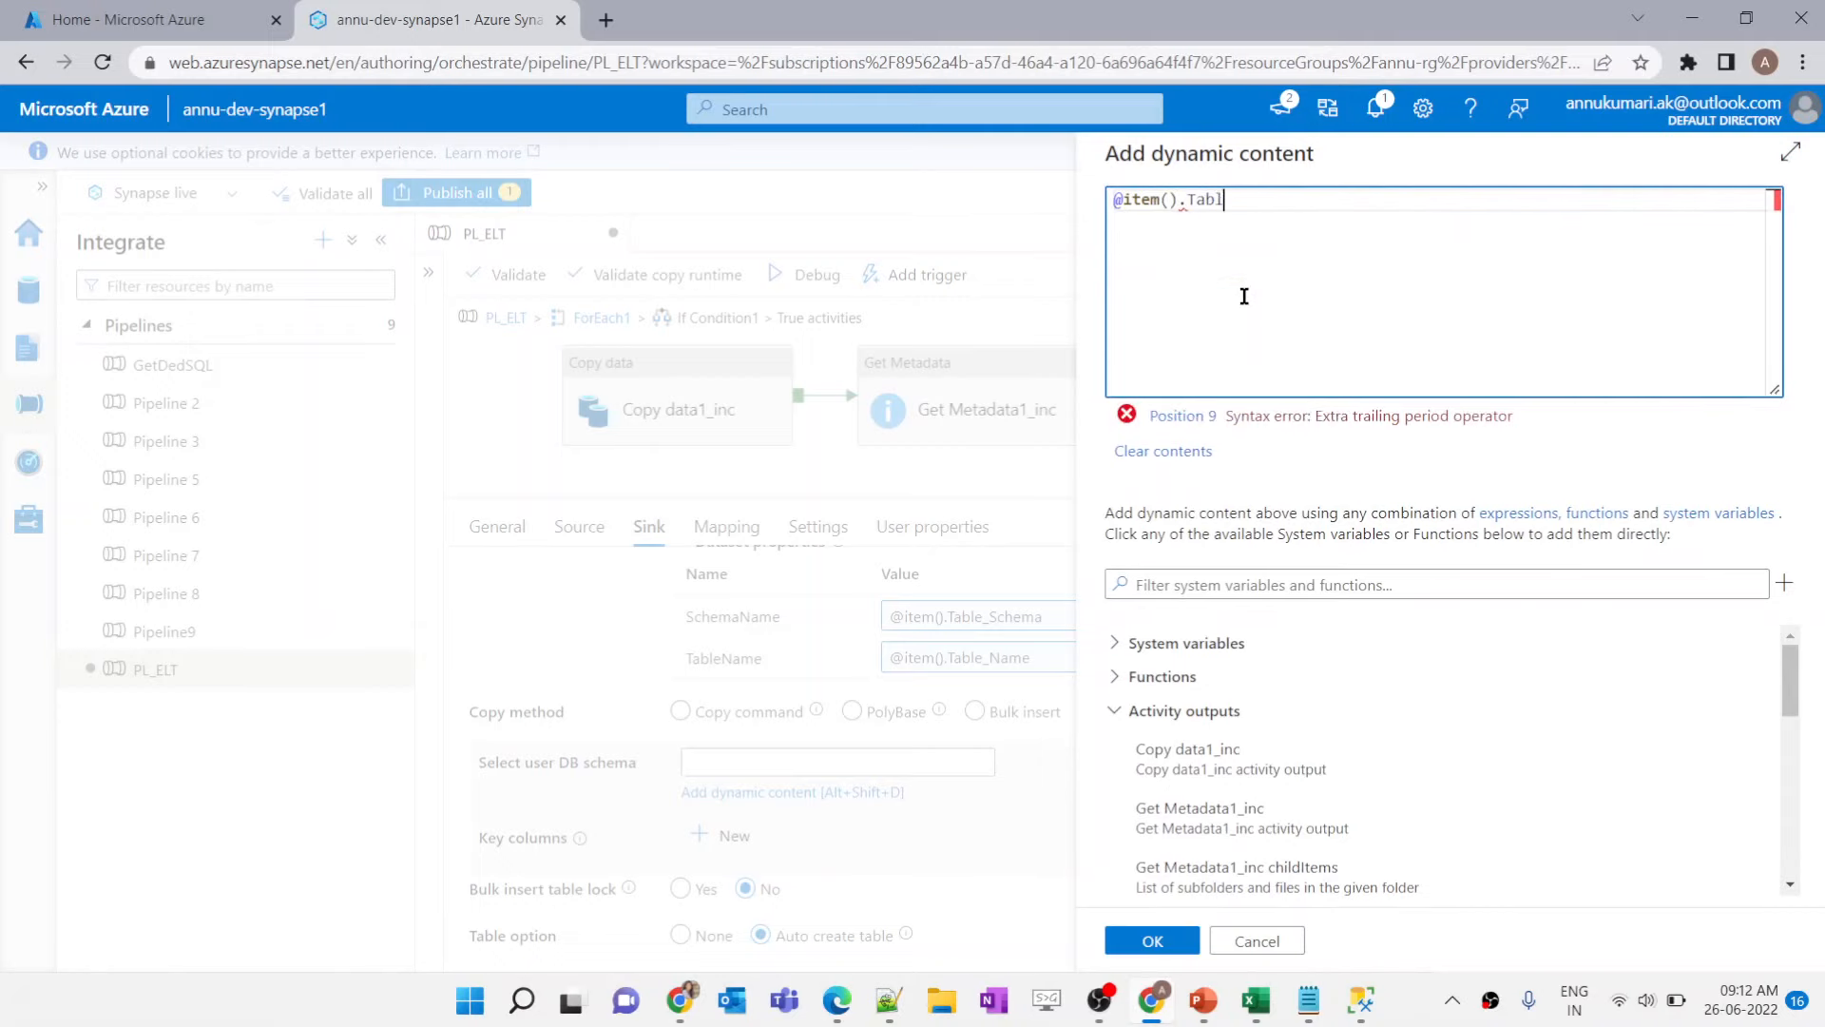
{"action": "type", "text": "e_Schema"}
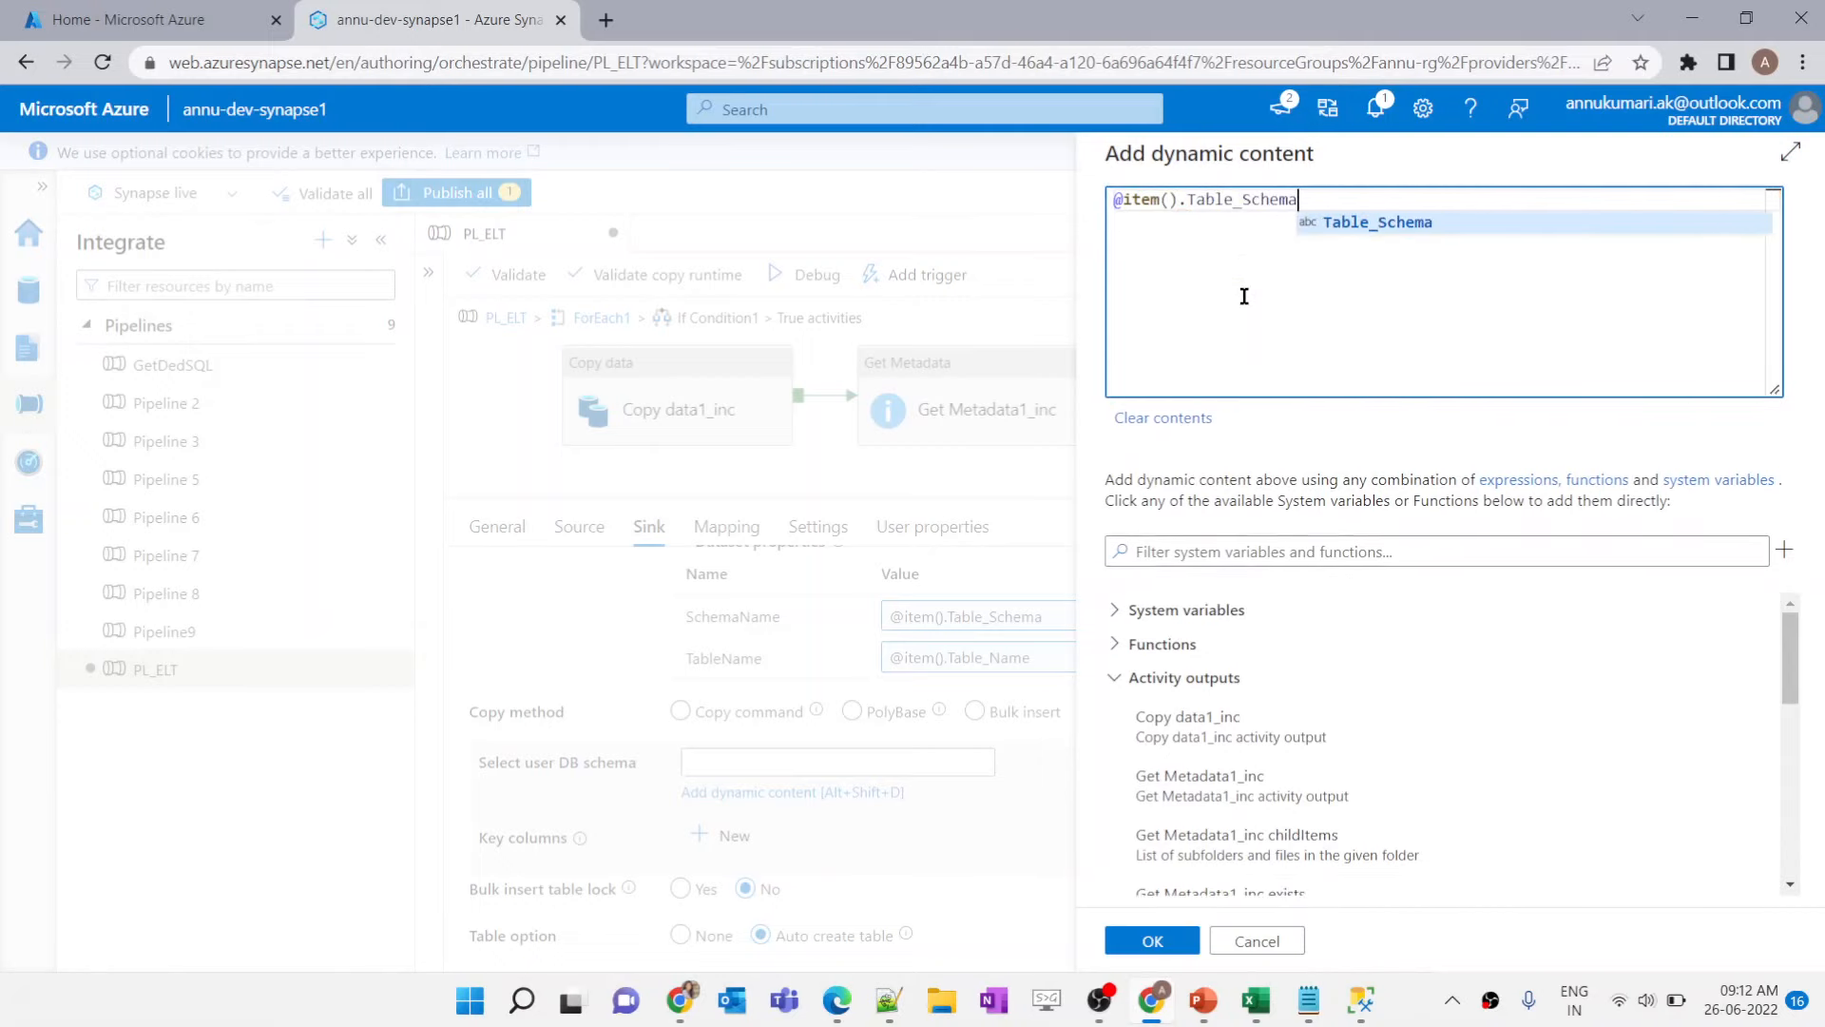
{"action": "left_click", "coordinate": [1152, 942]}
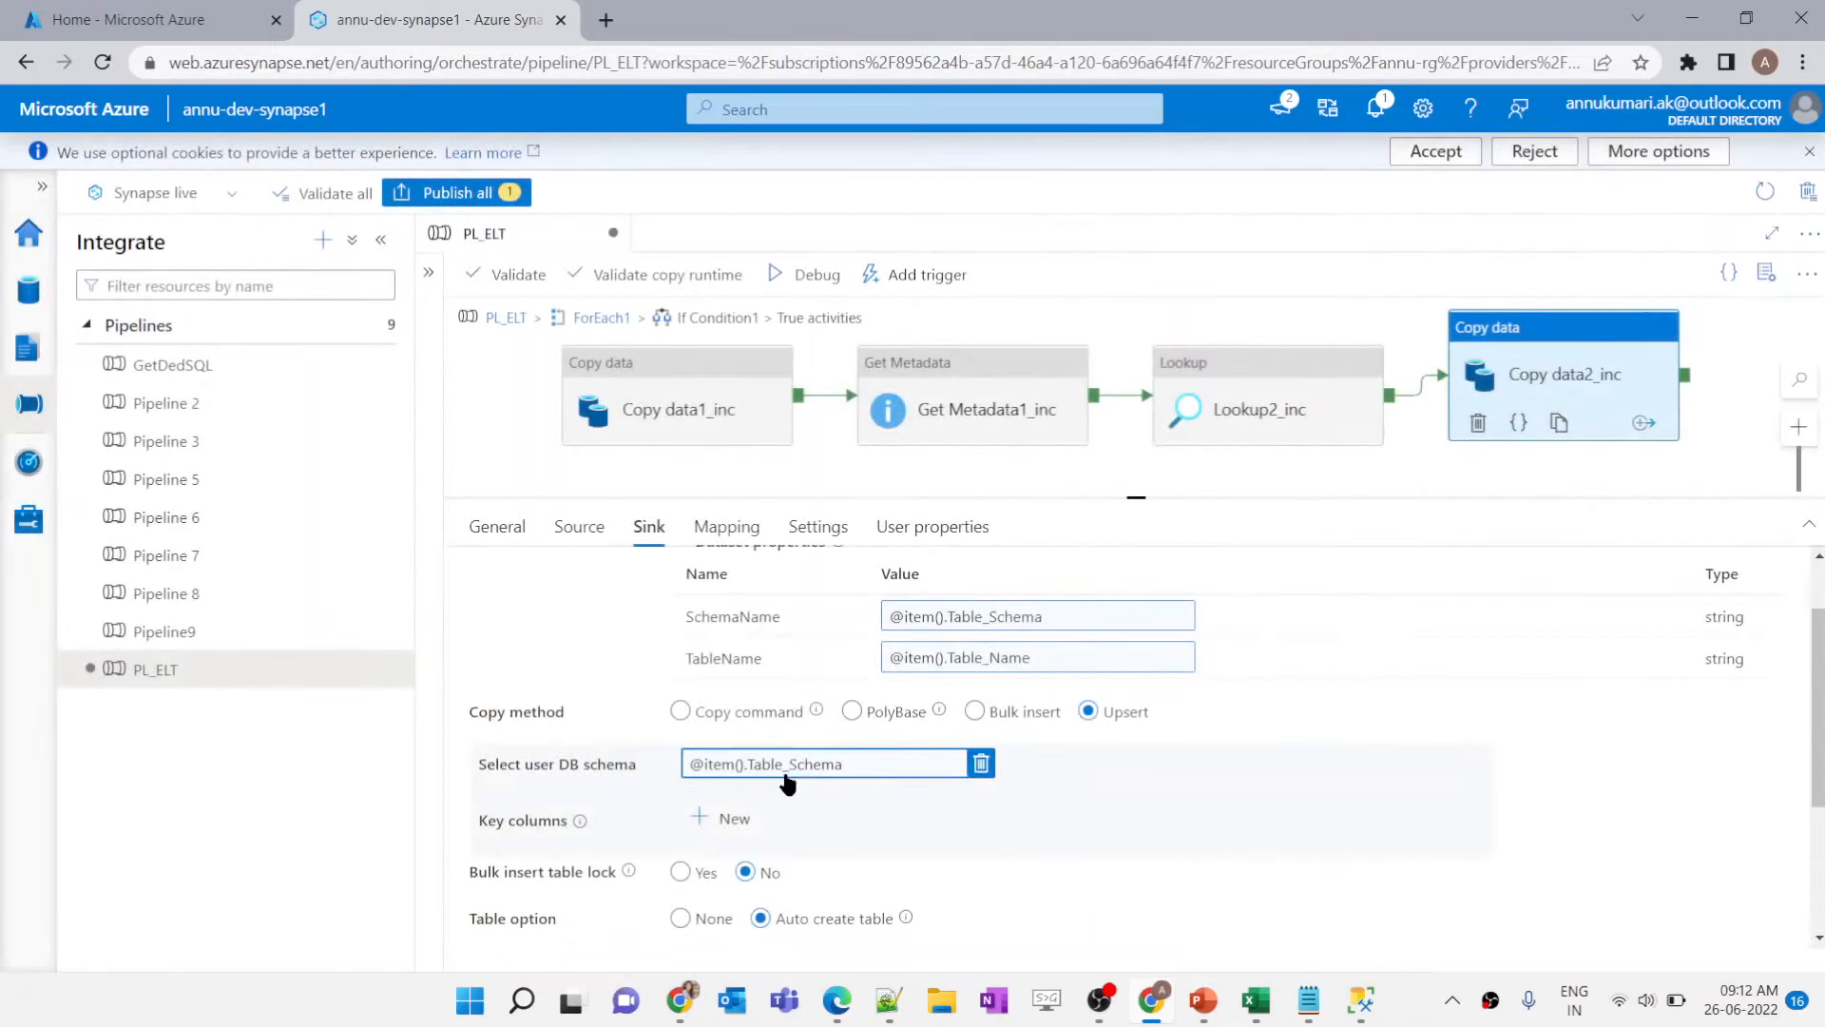
{"action": "left_click", "coordinate": [864, 770]}
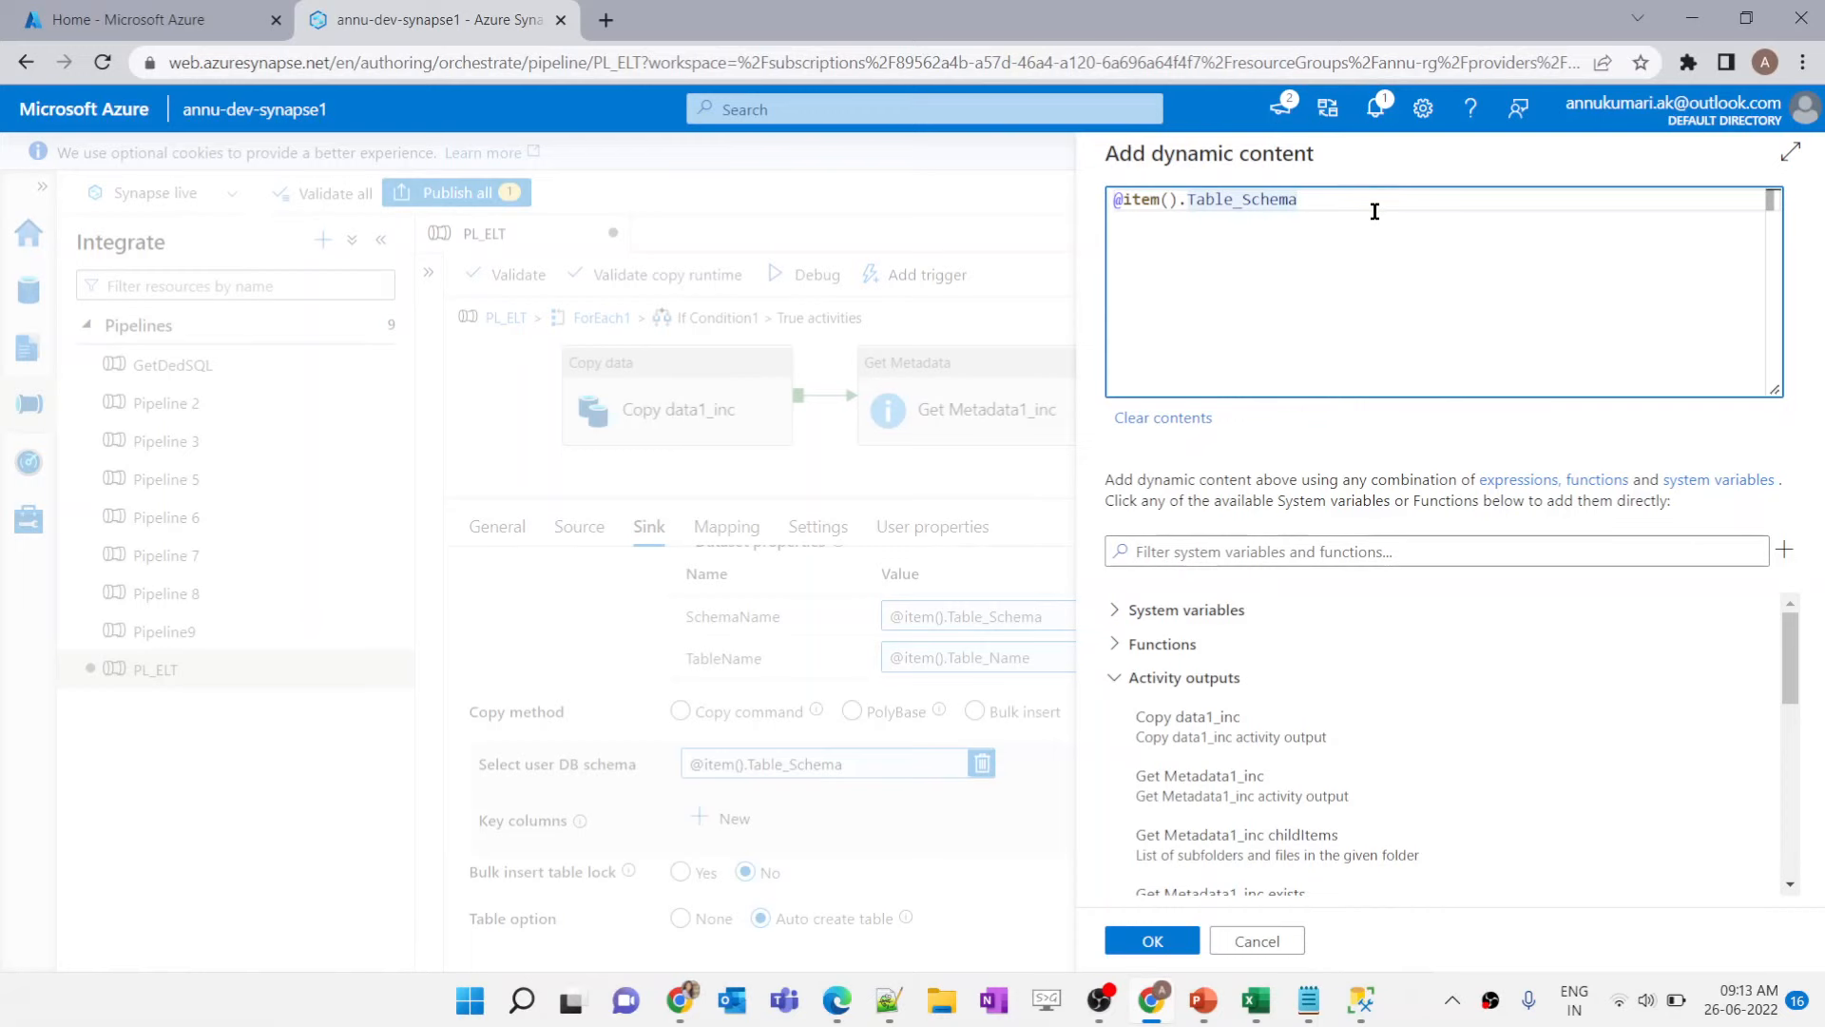
{"action": "left_click", "coordinate": [1131, 943]}
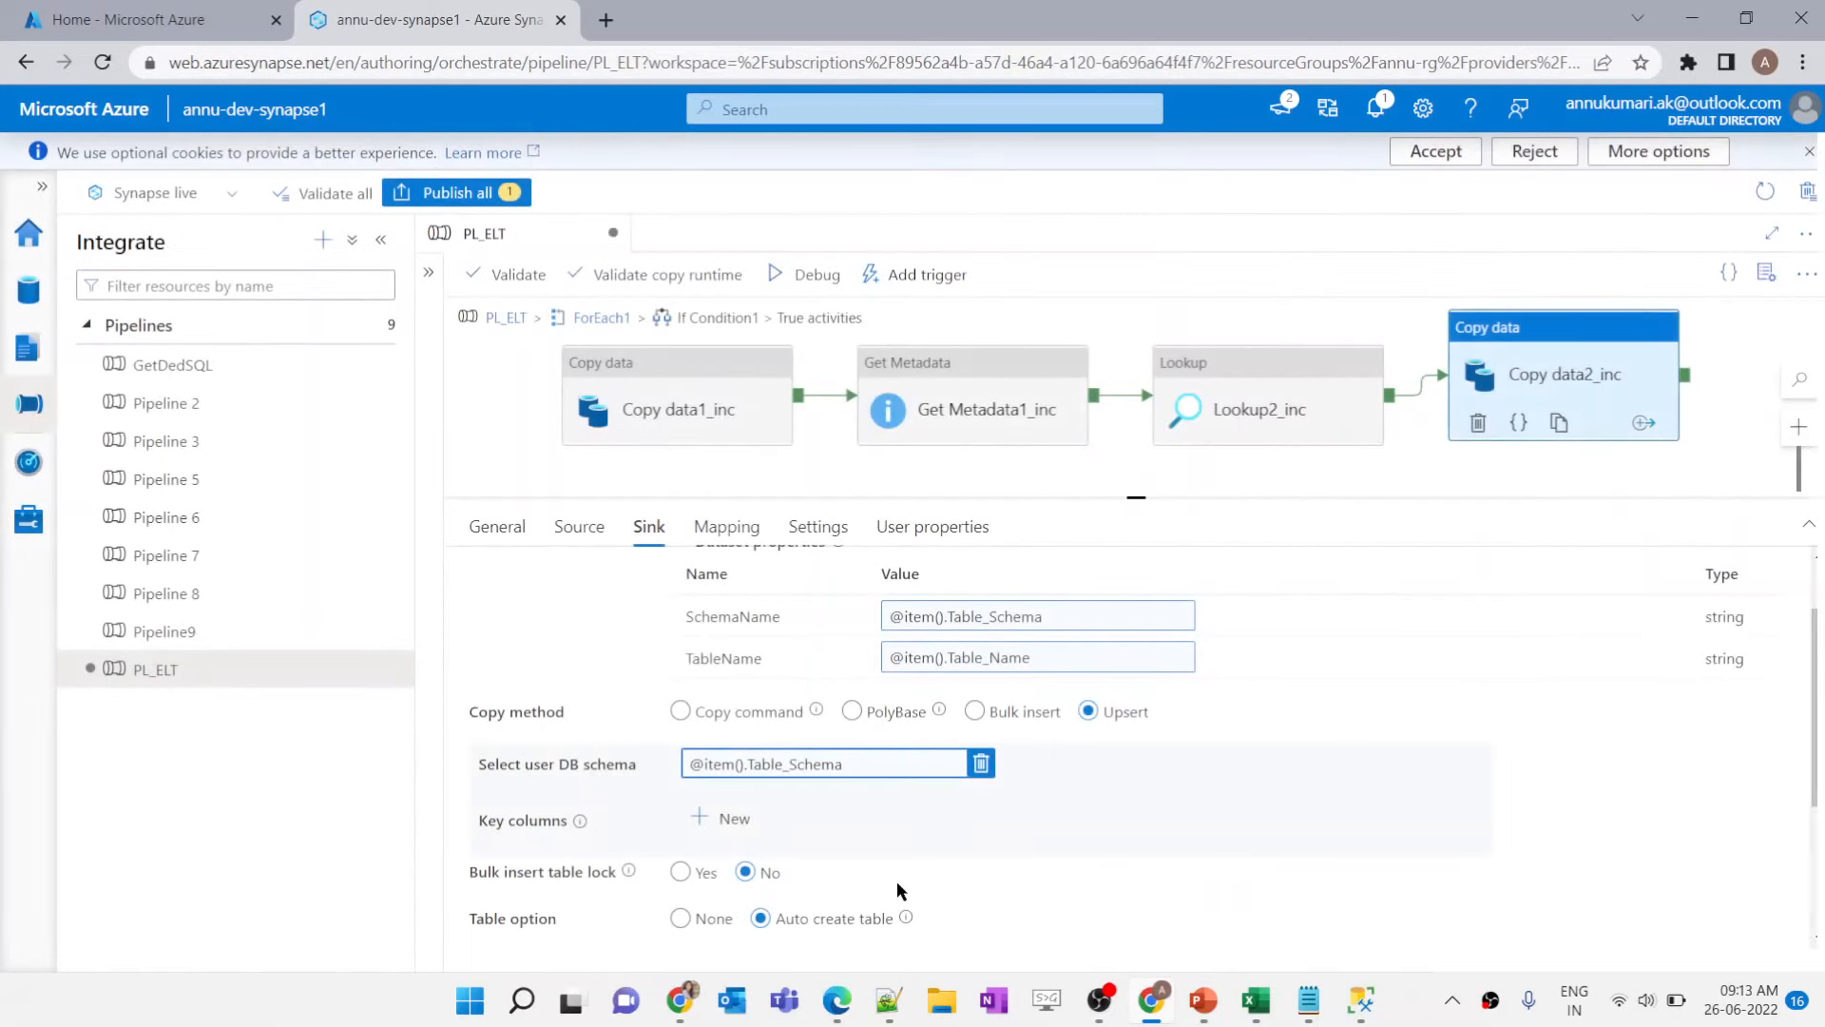
Step: Check the KeyColumn field of control.metadata in SQL Server Management Studio and return to the sink's Key columns setting in Synapse Studio
{"action": "scroll", "coordinate": [801, 746], "scroll_direction": "down", "scroll_amount": 1}
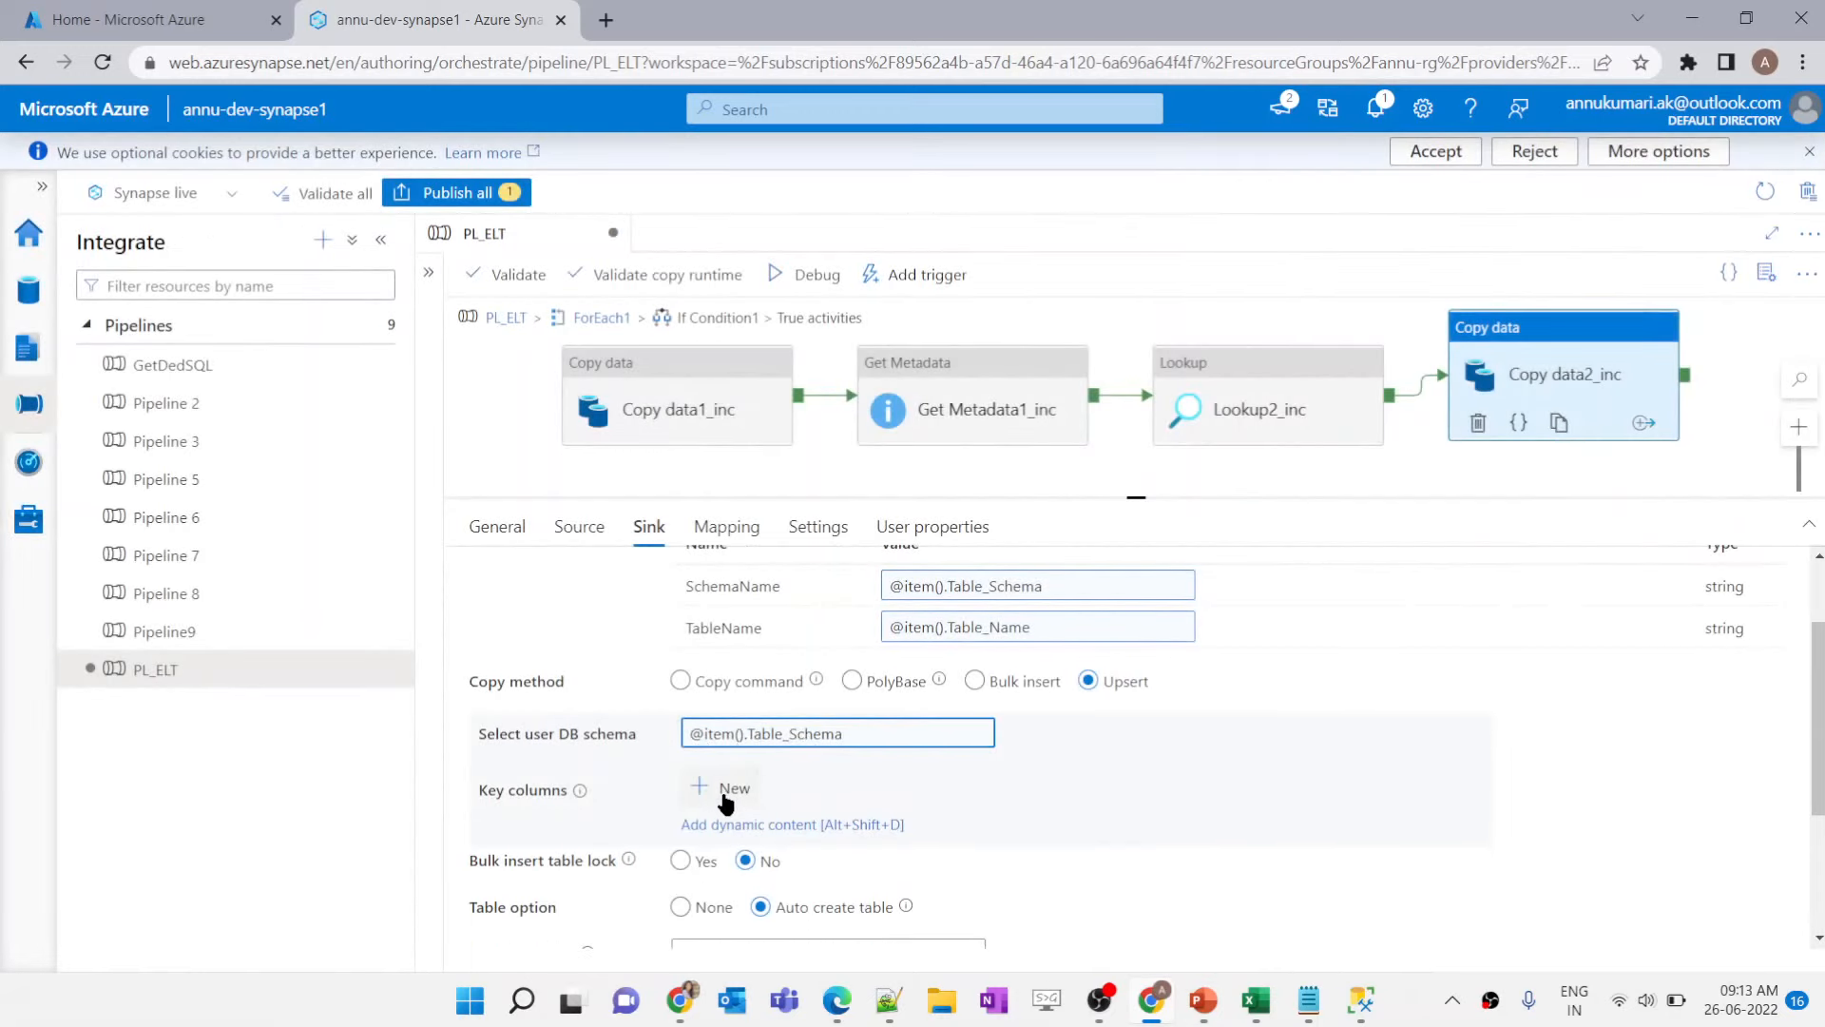
{"action": "left_click", "coordinate": [500, 789]}
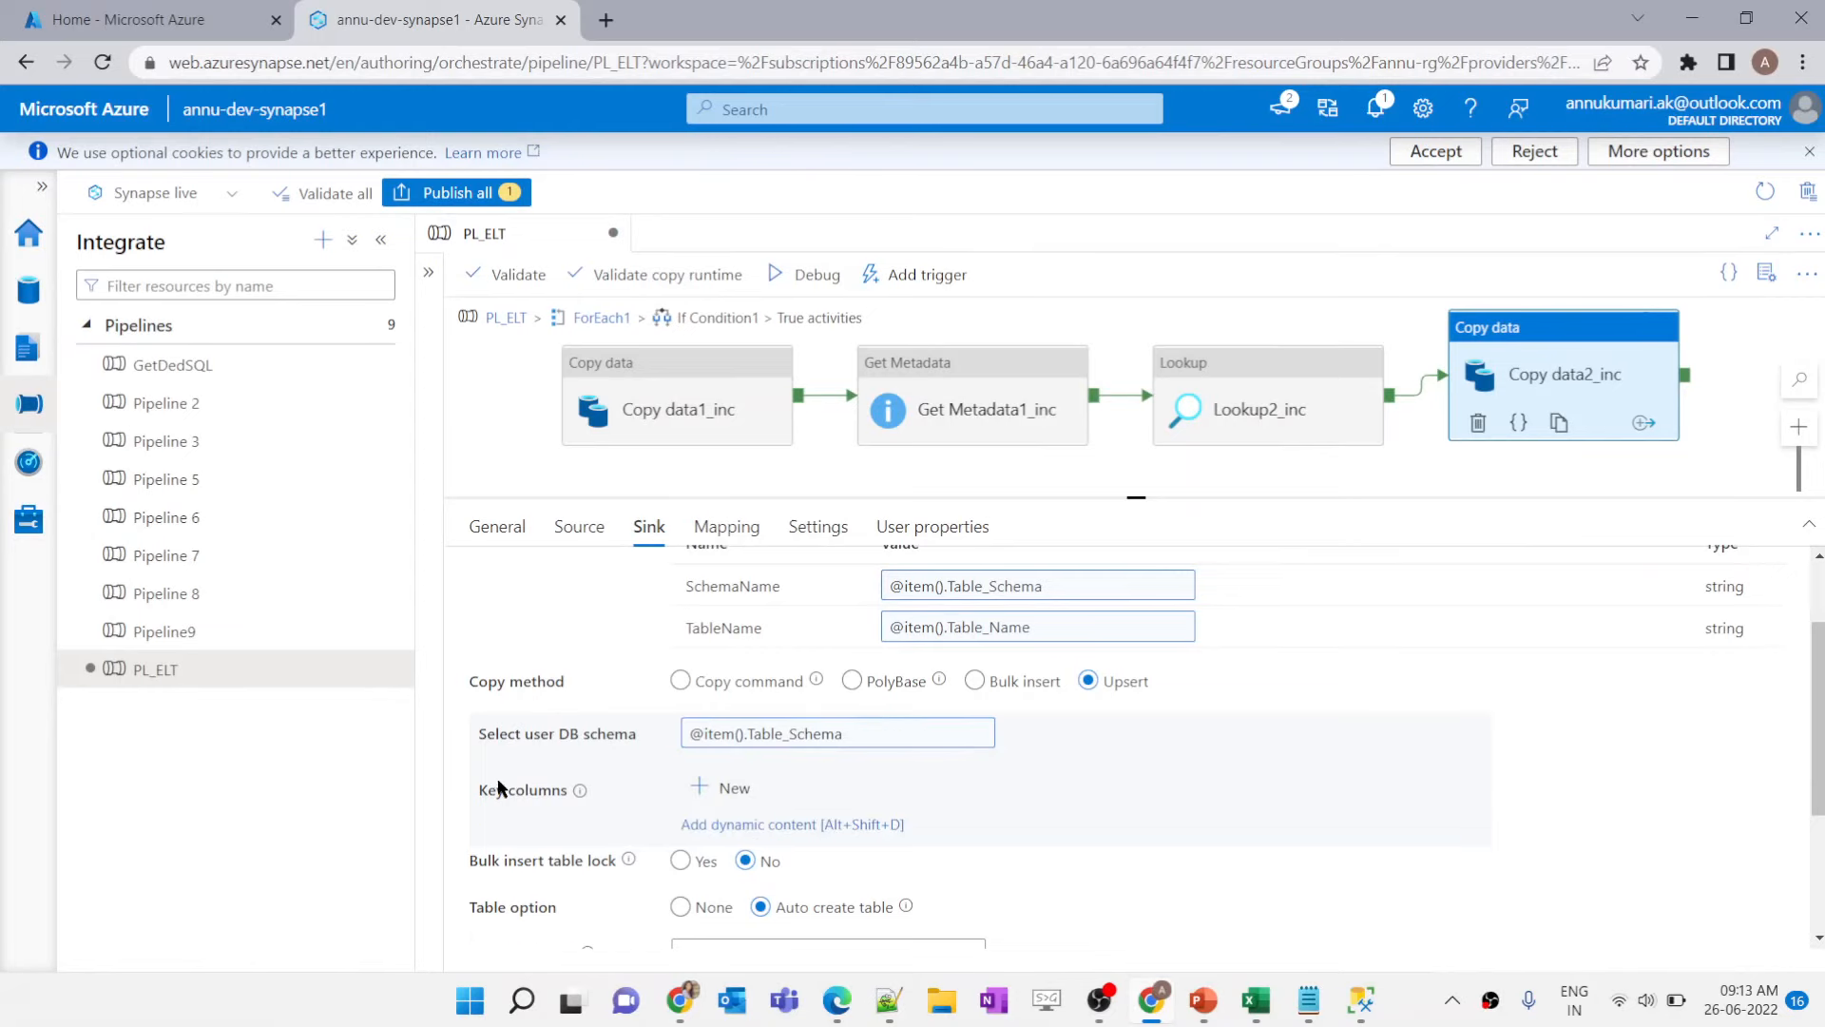
{"action": "left_click", "coordinate": [1361, 1000]}
{"action": "left_click", "coordinate": [871, 145]}
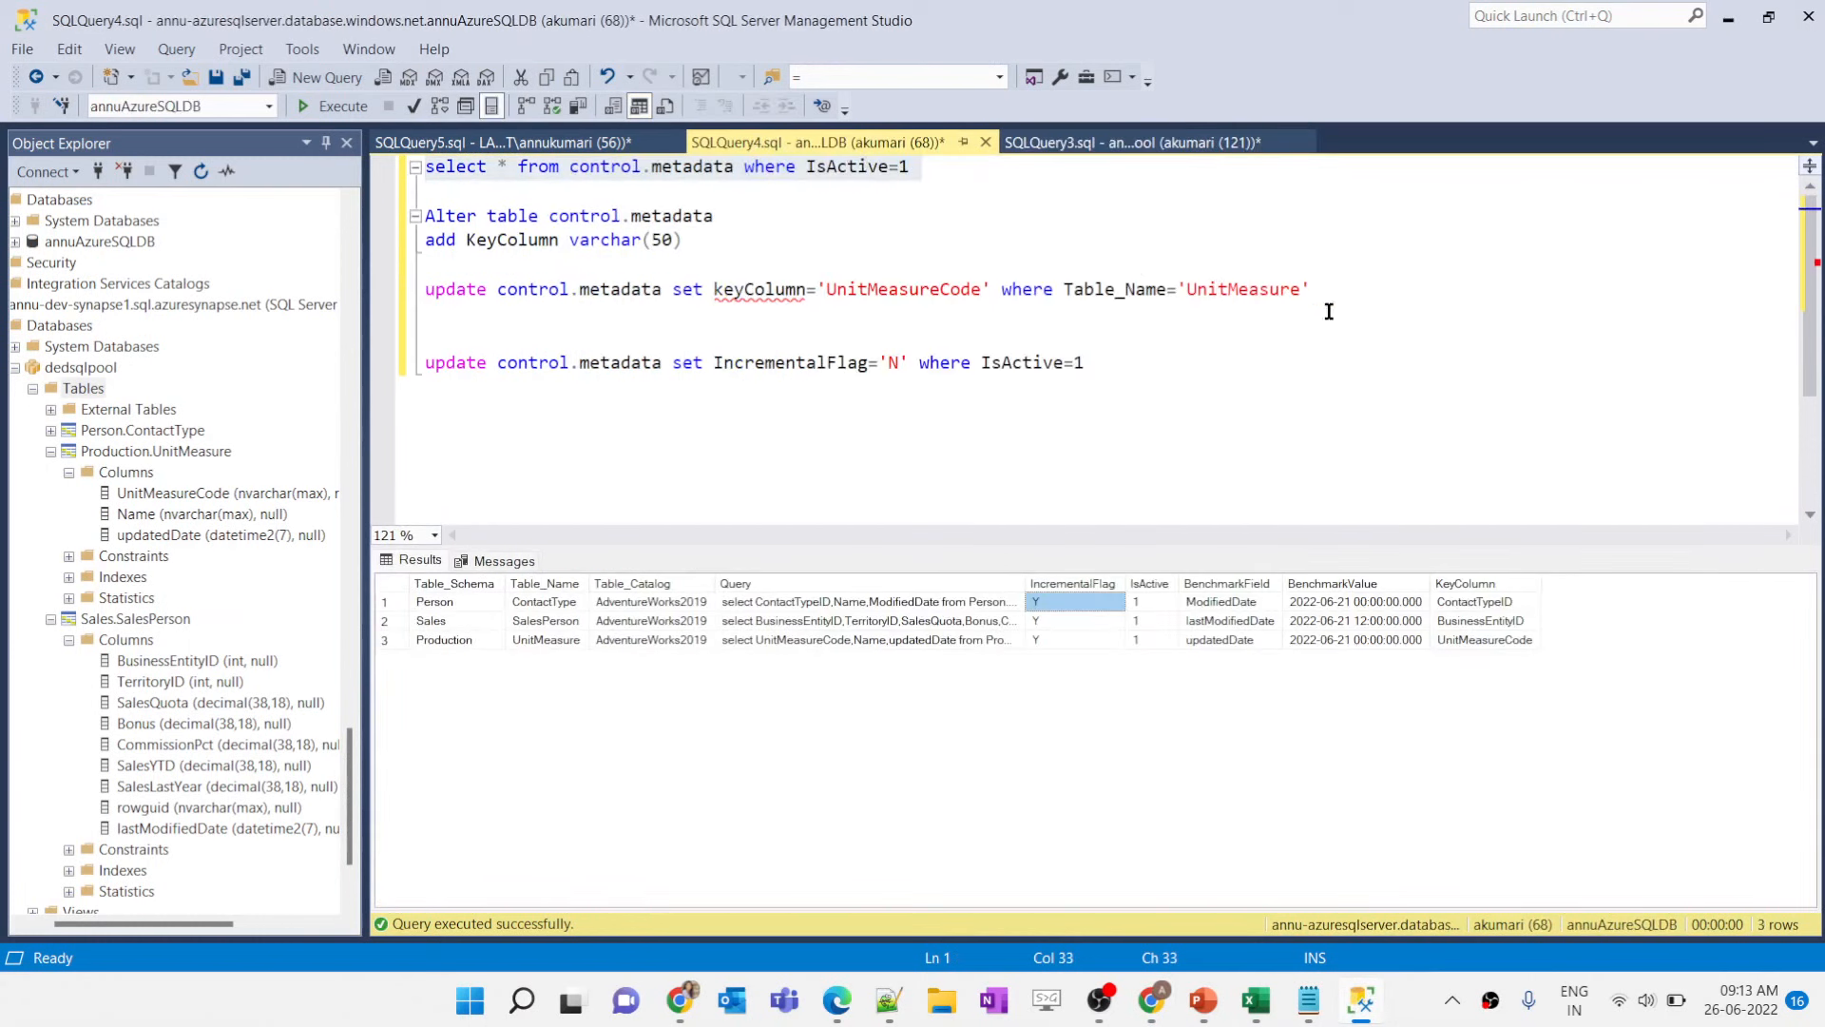
{"action": "left_click", "coordinate": [1470, 585]}
{"action": "key", "text": "alt+Tab"}
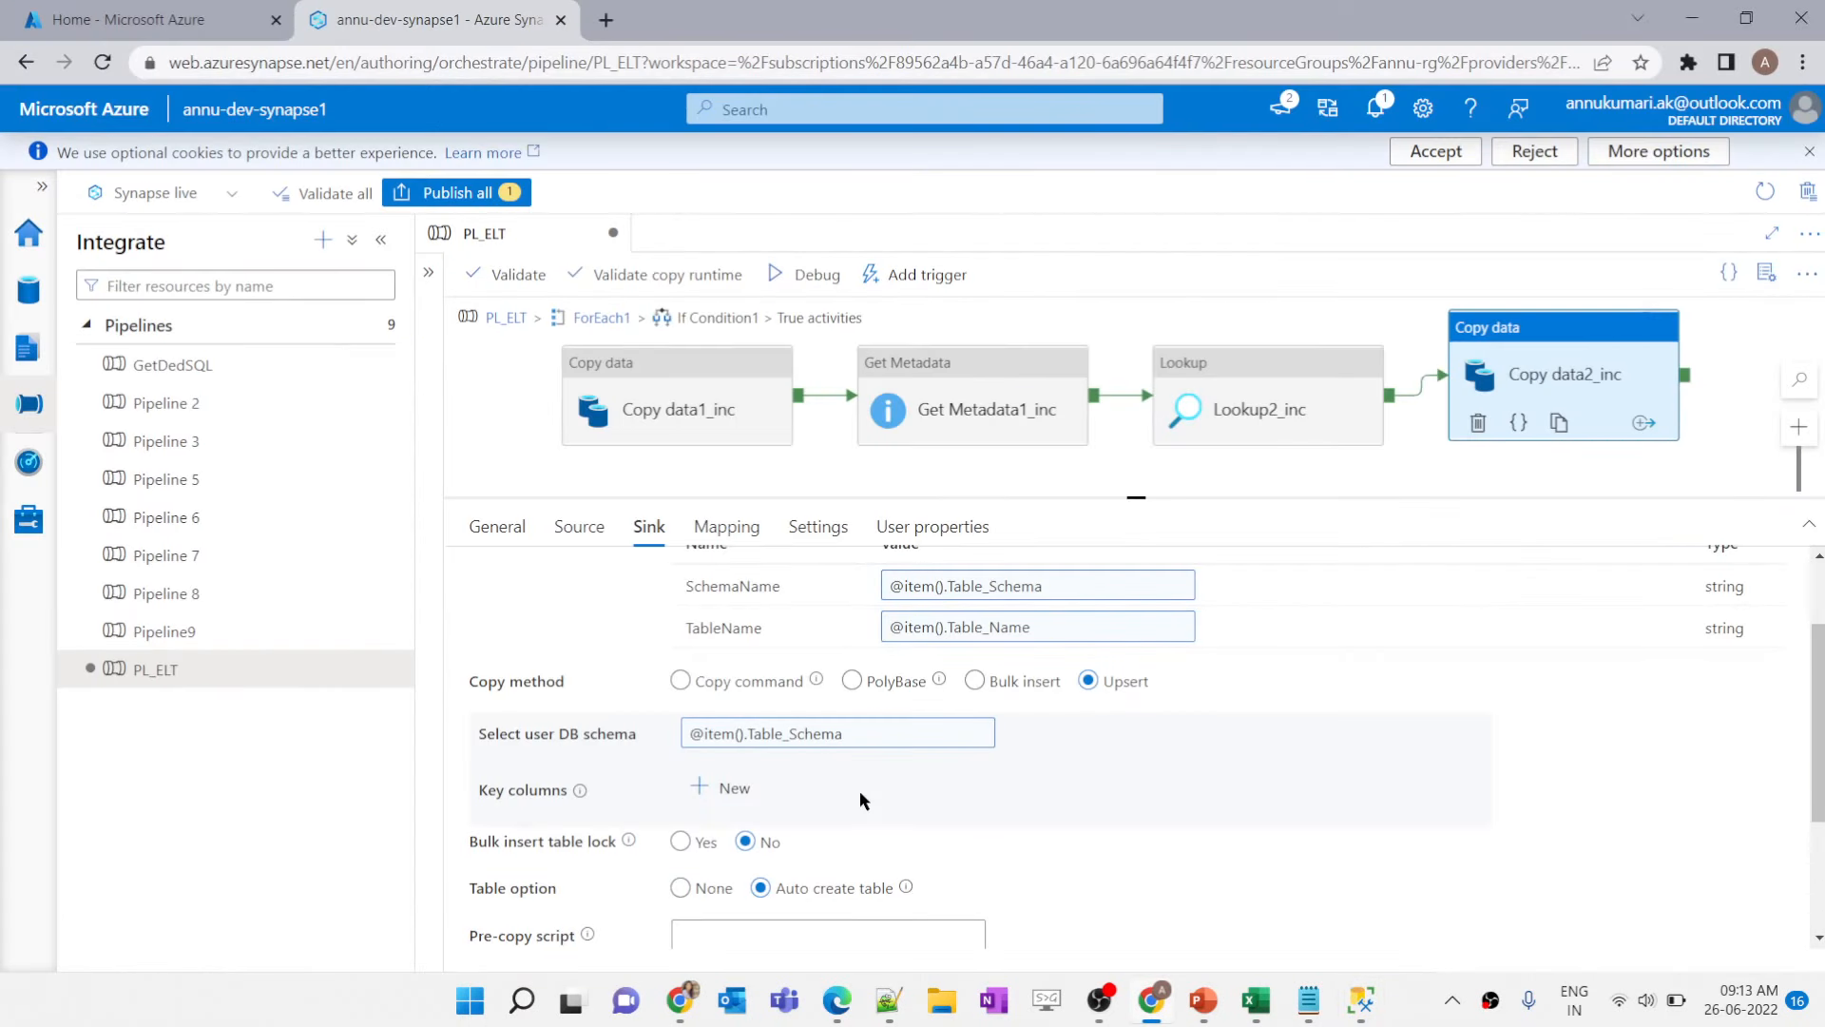
{"action": "scroll", "coordinate": [860, 790], "scroll_direction": "down", "scroll_amount": 1}
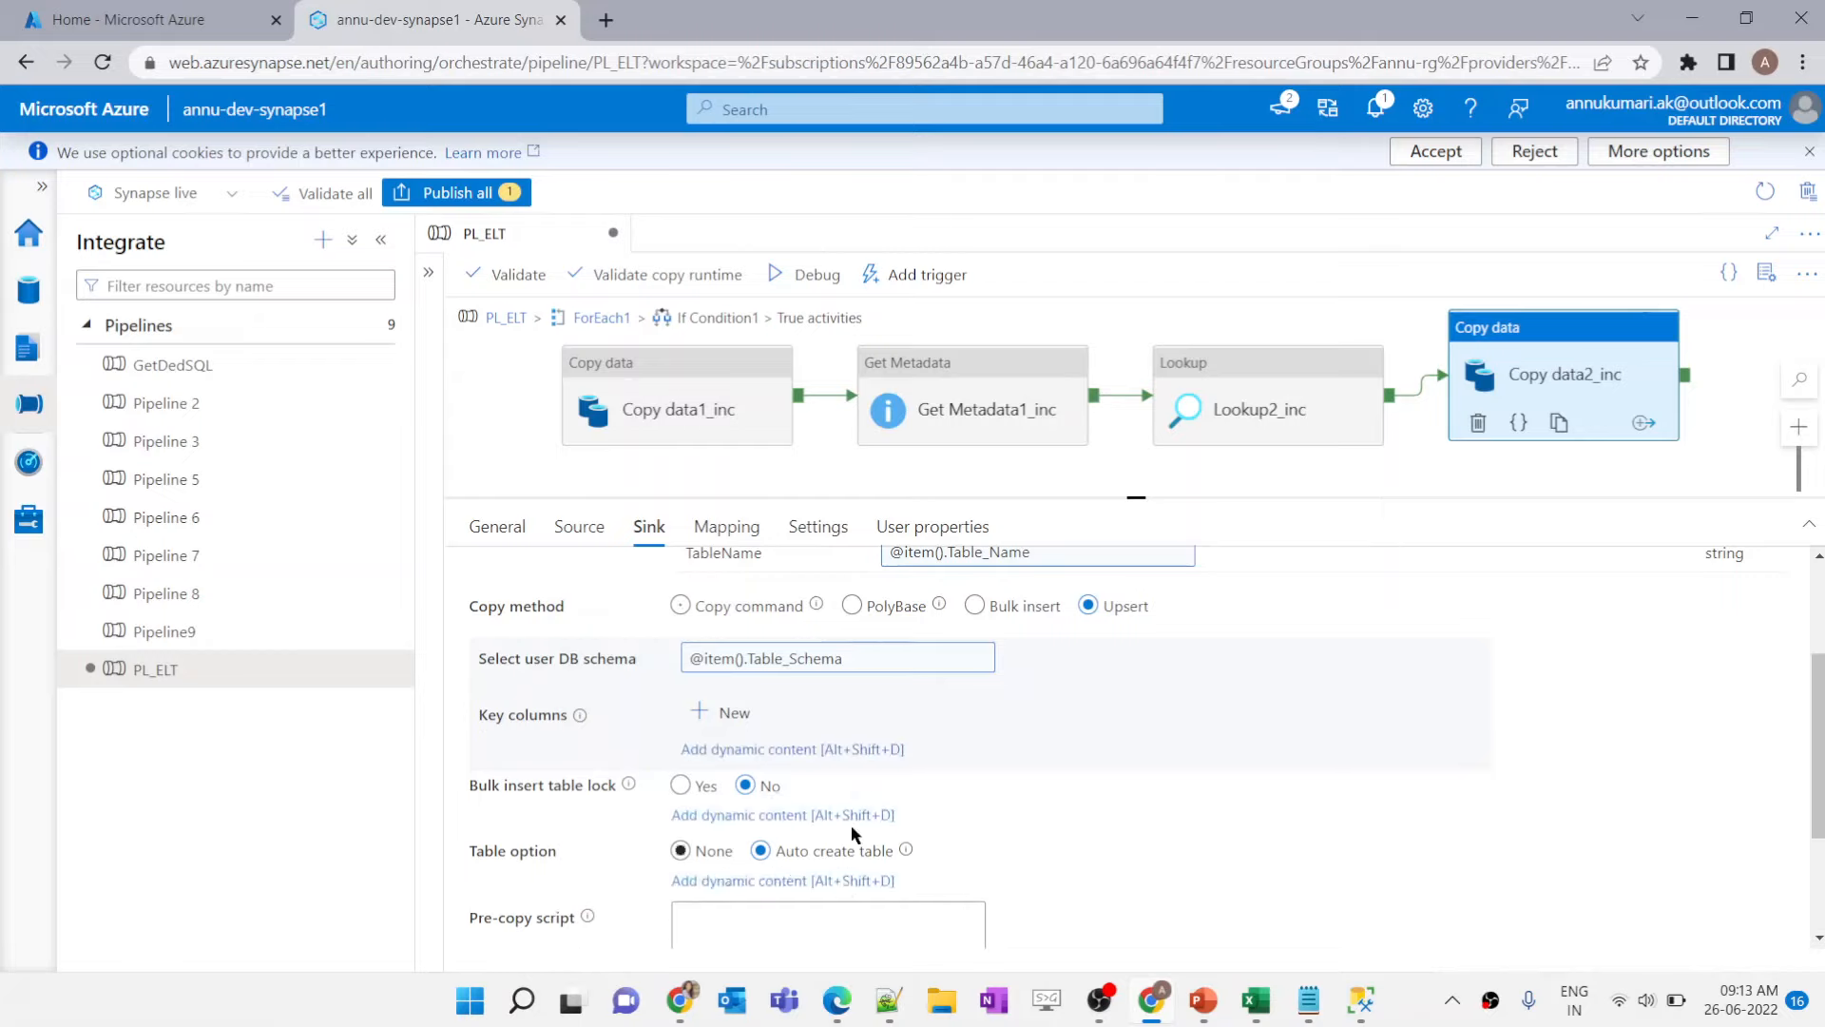
{"action": "left_click", "coordinate": [725, 715]}
{"action": "left_click", "coordinate": [1024, 820]}
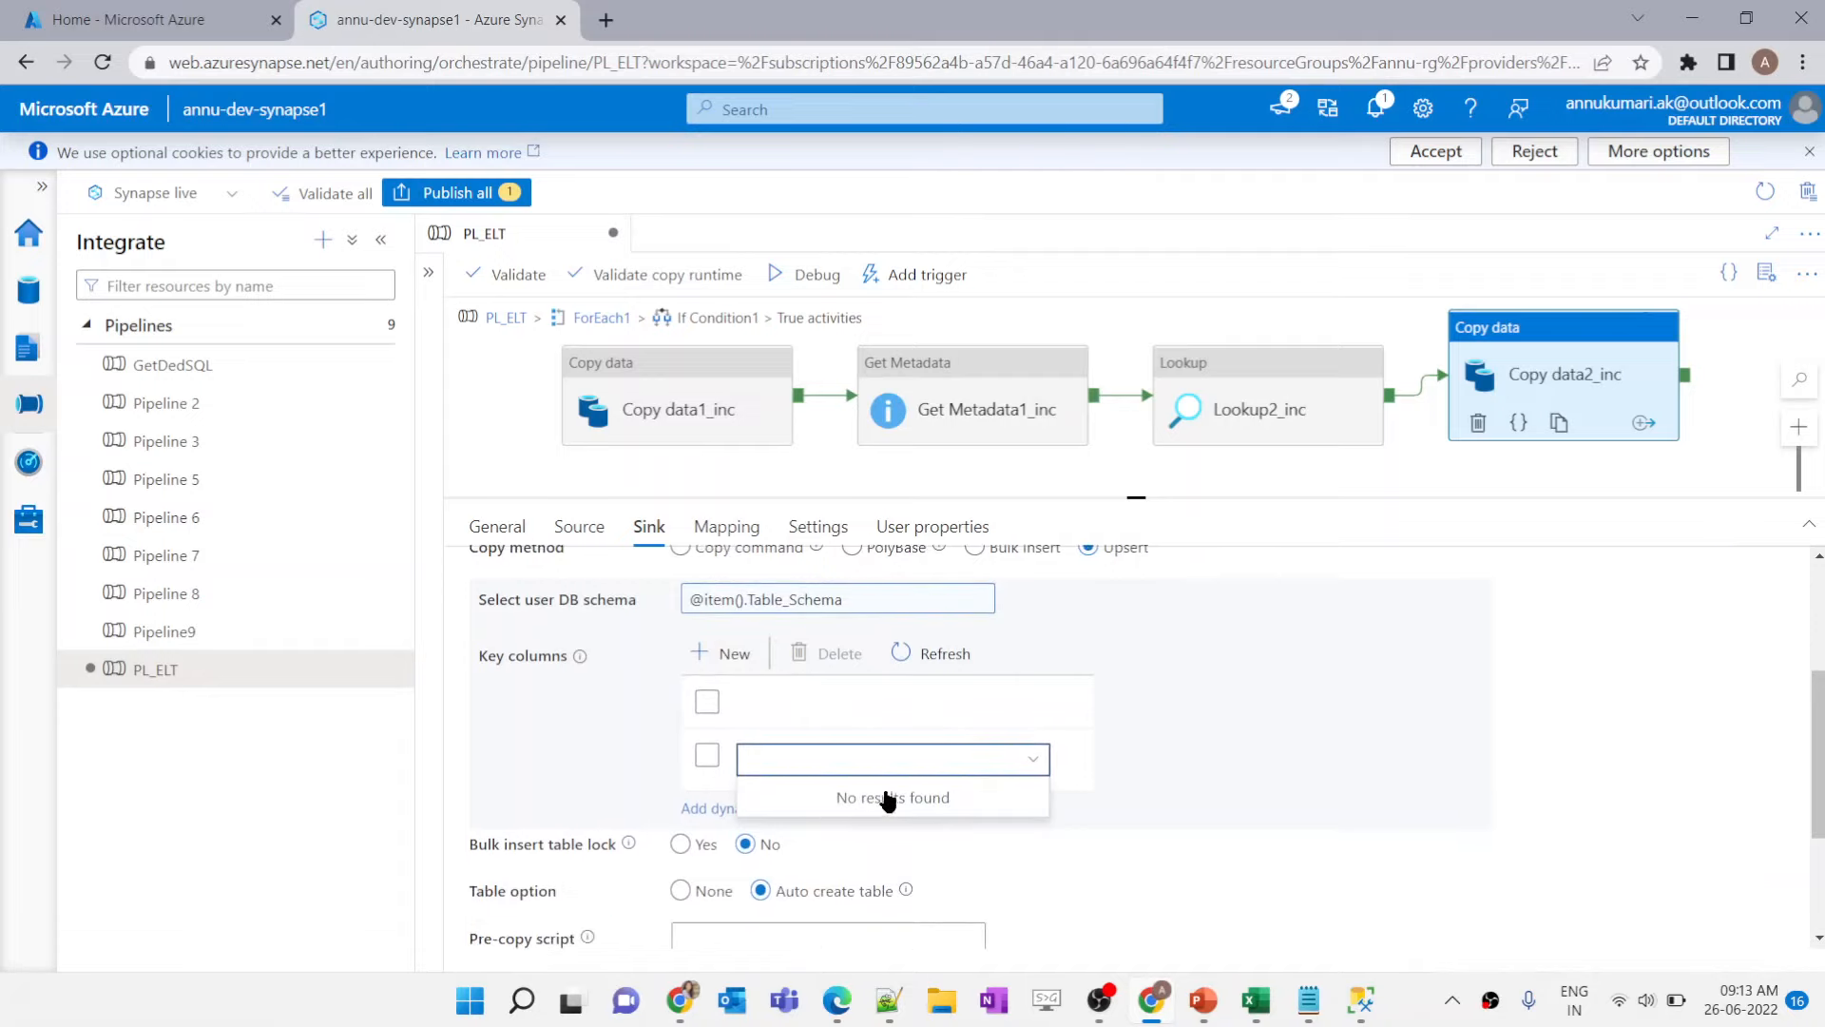
{"action": "left_click", "coordinate": [707, 701]}
{"action": "left_click", "coordinate": [837, 653]}
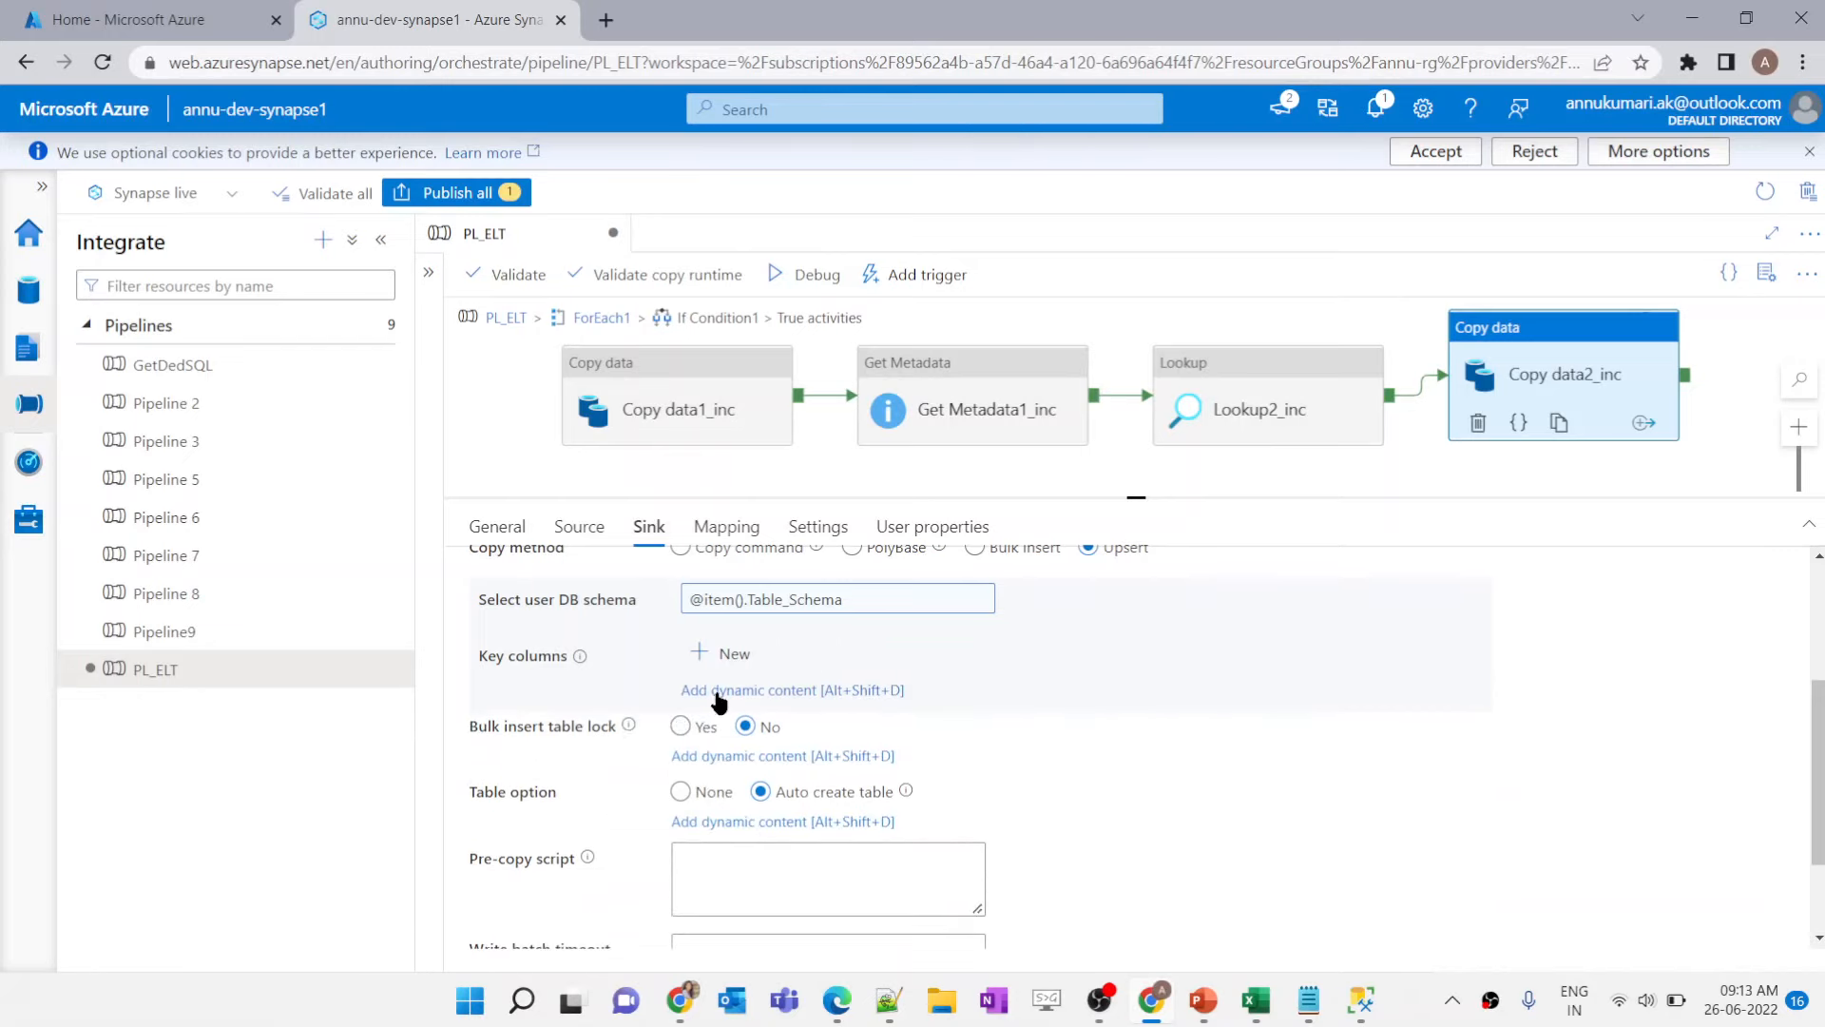
{"action": "scroll", "coordinate": [704, 732], "scroll_direction": "up", "scroll_amount": 2}
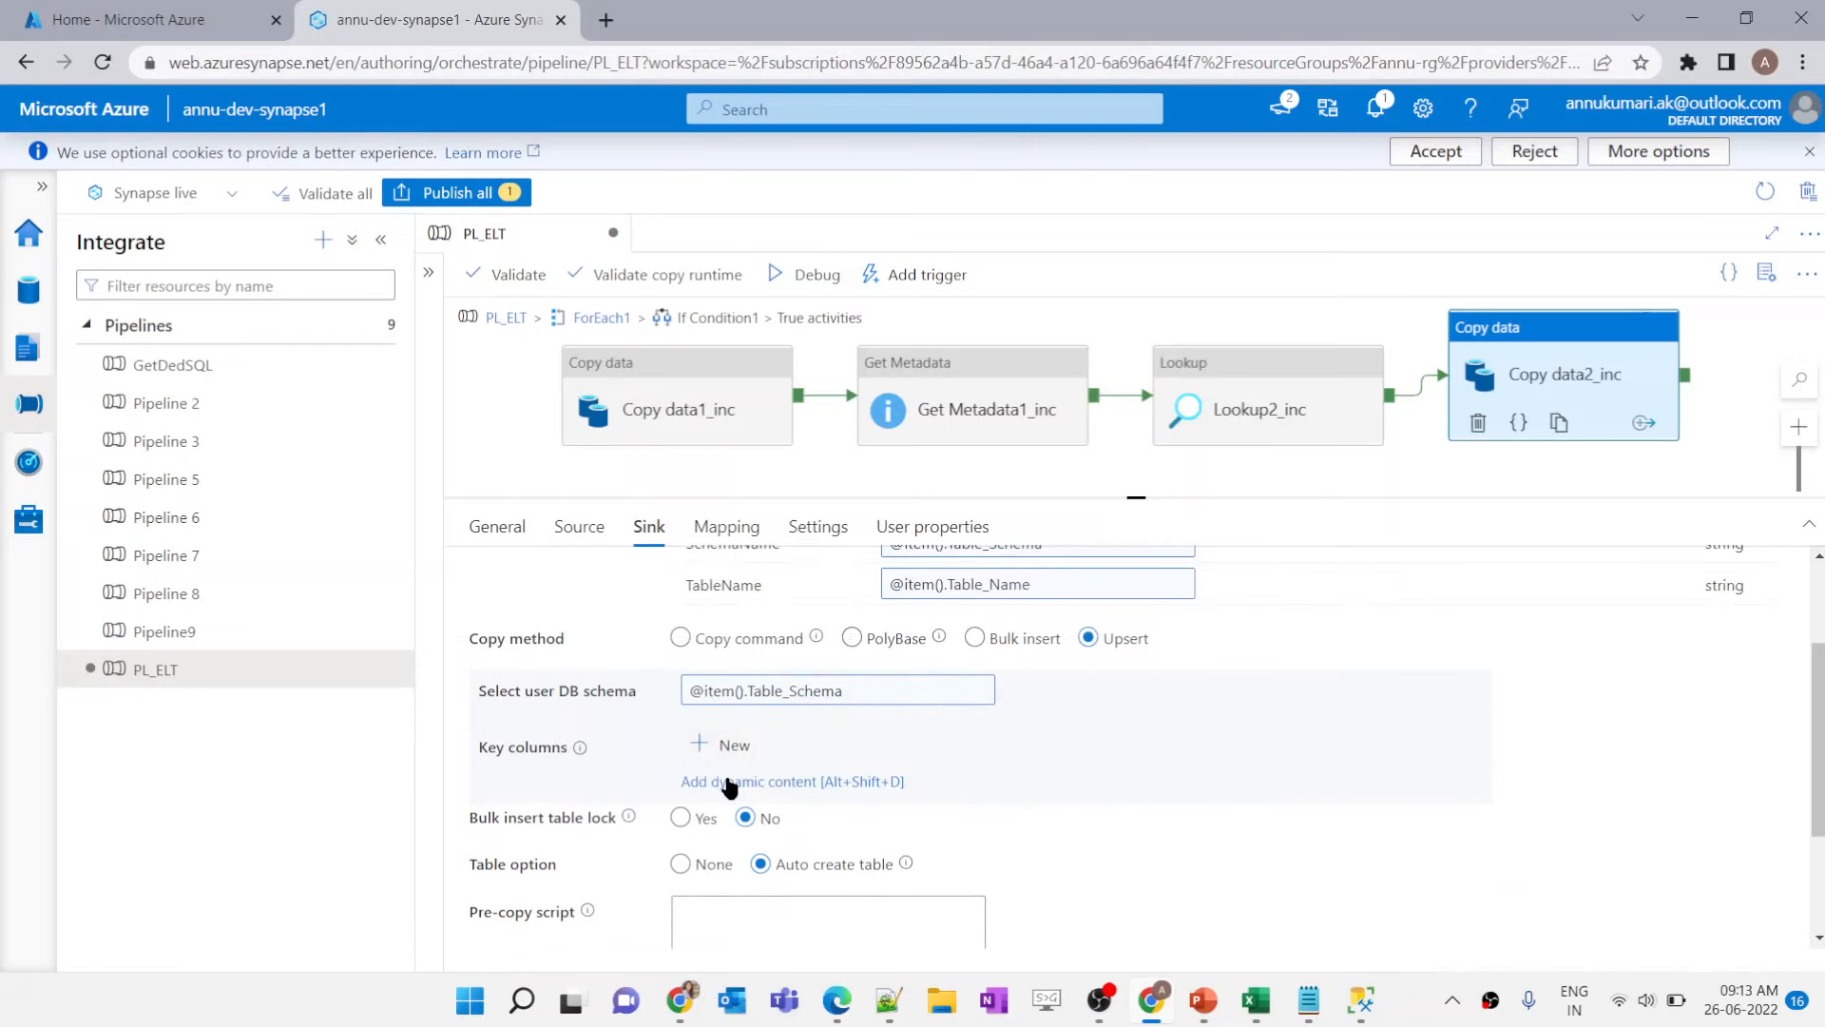
{"action": "left_click", "coordinate": [730, 781]}
{"action": "type", "text": "@"}
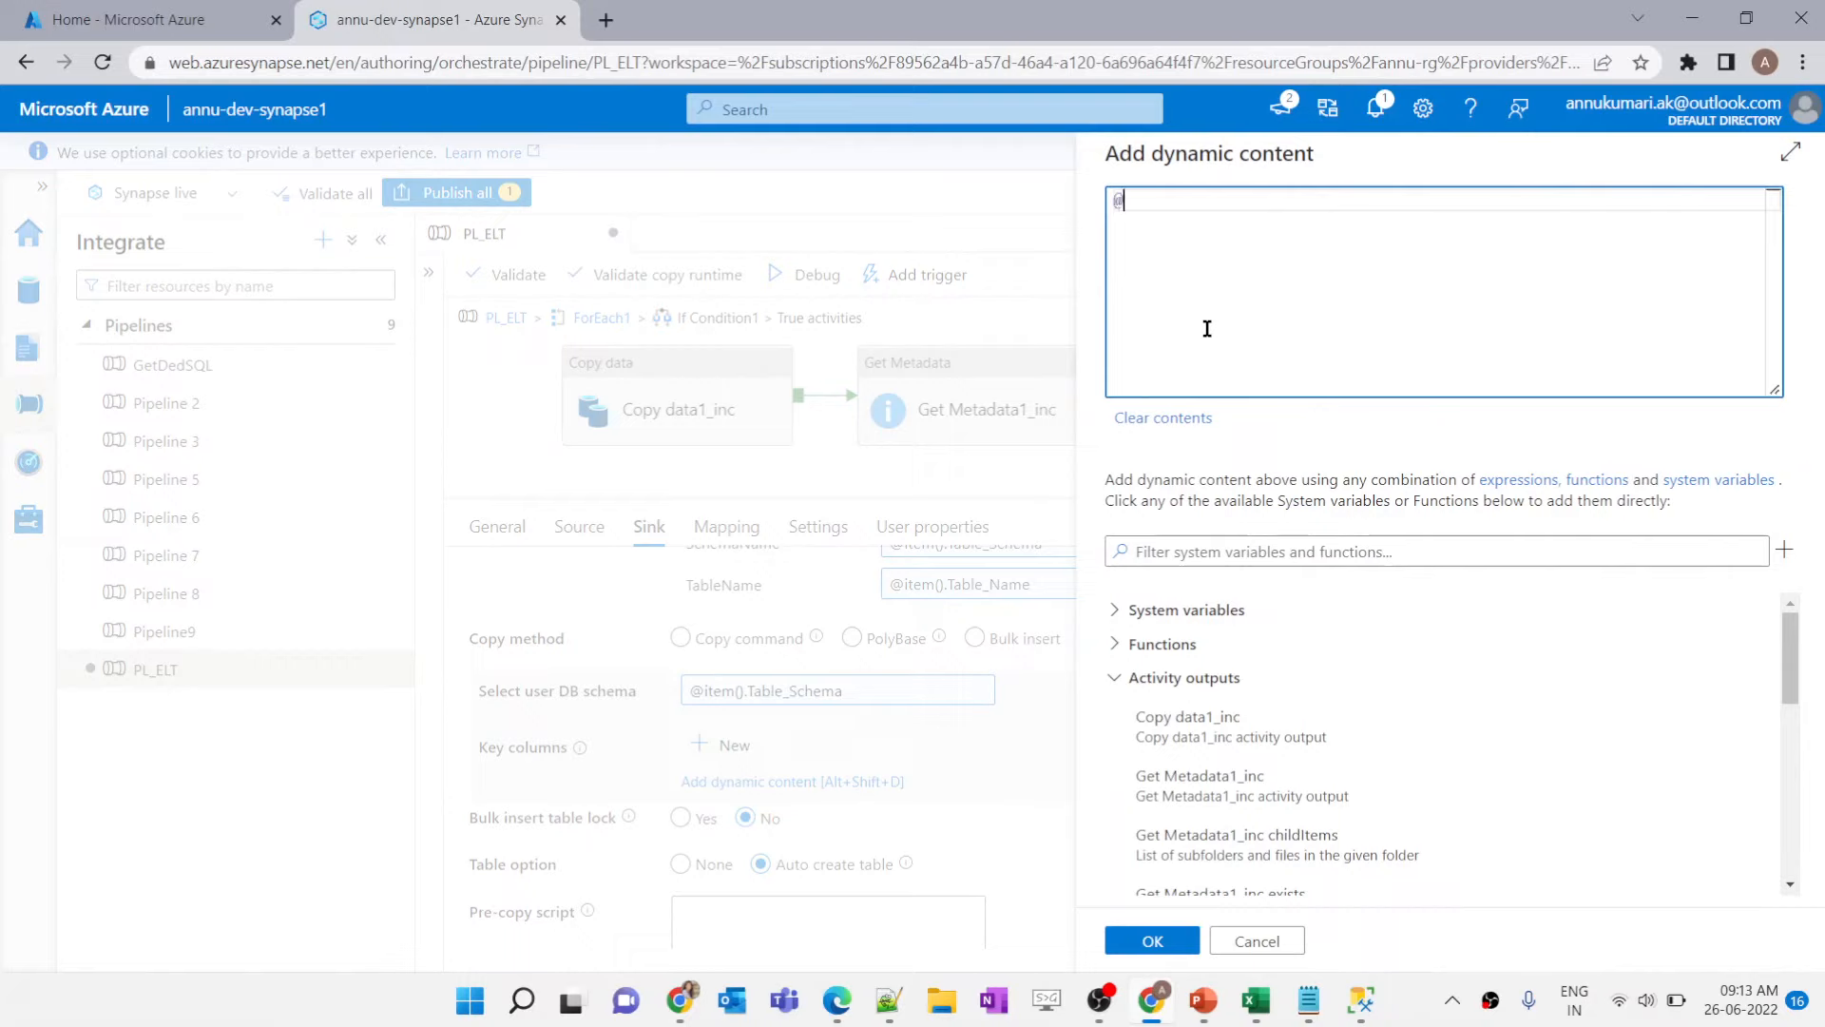
{"action": "type", "text": "item()."}
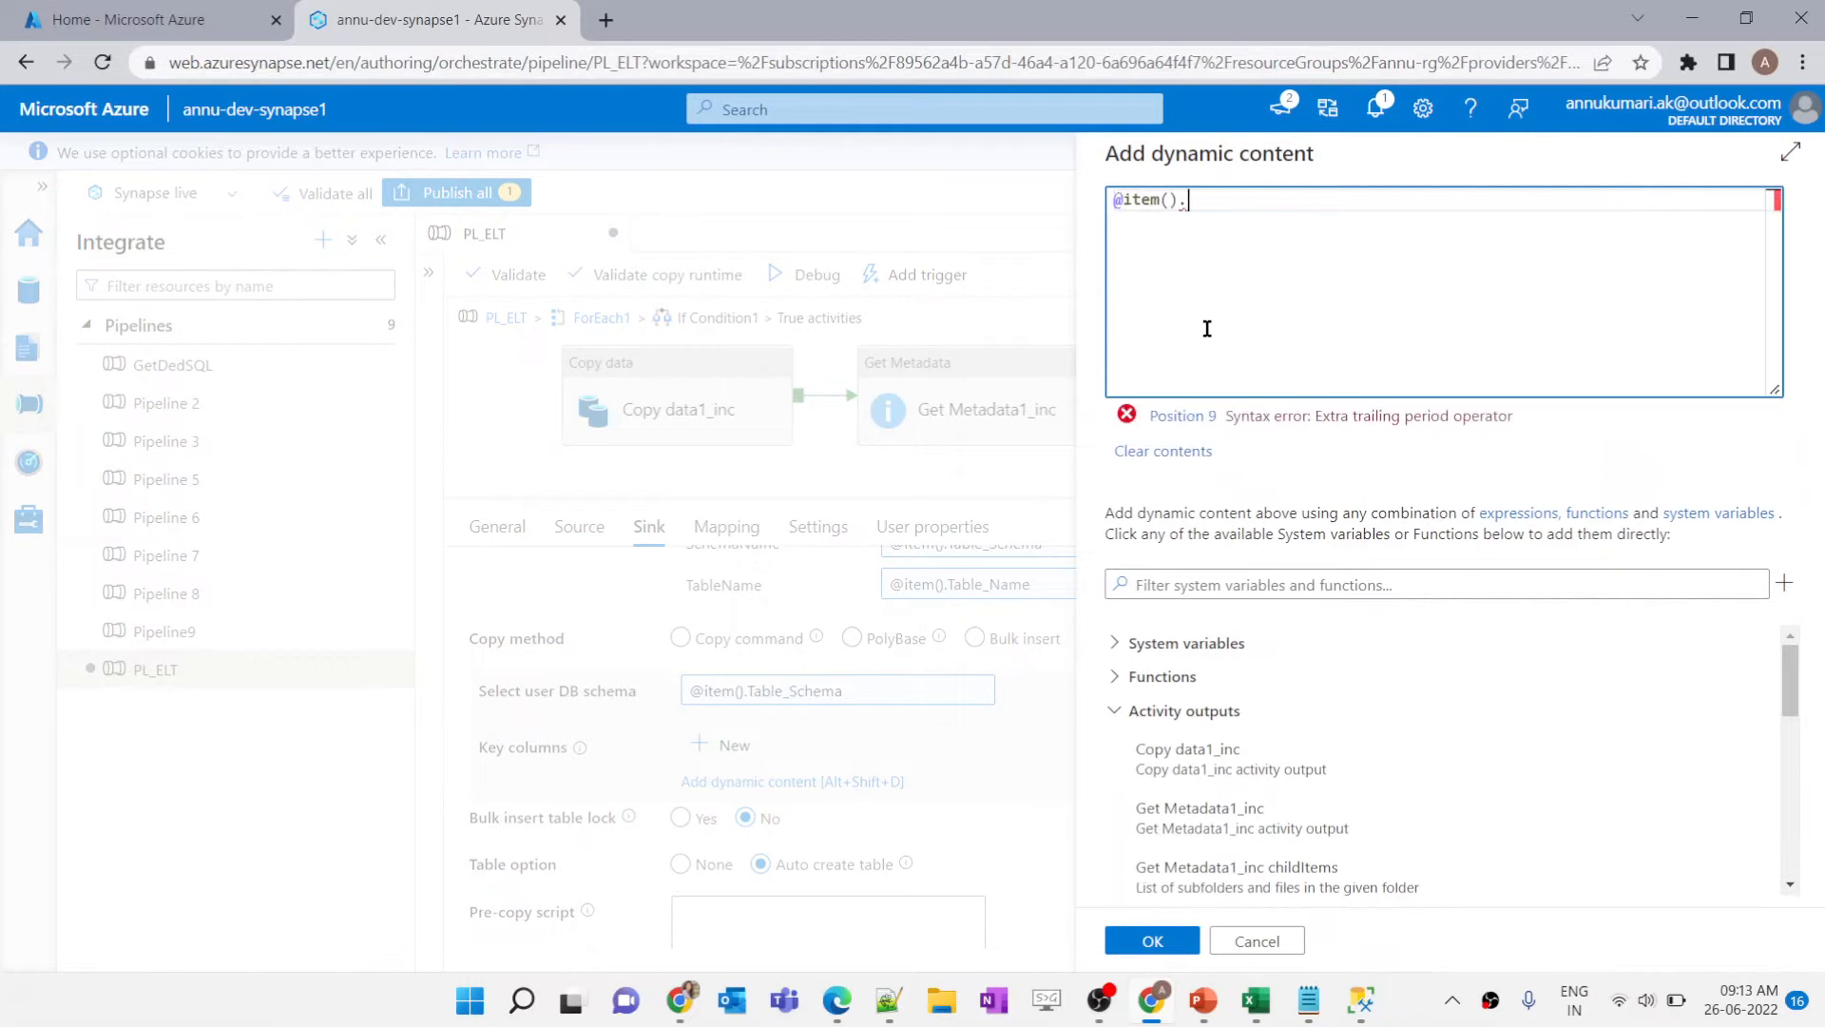
{"action": "type", "text": "KeyColumn"}
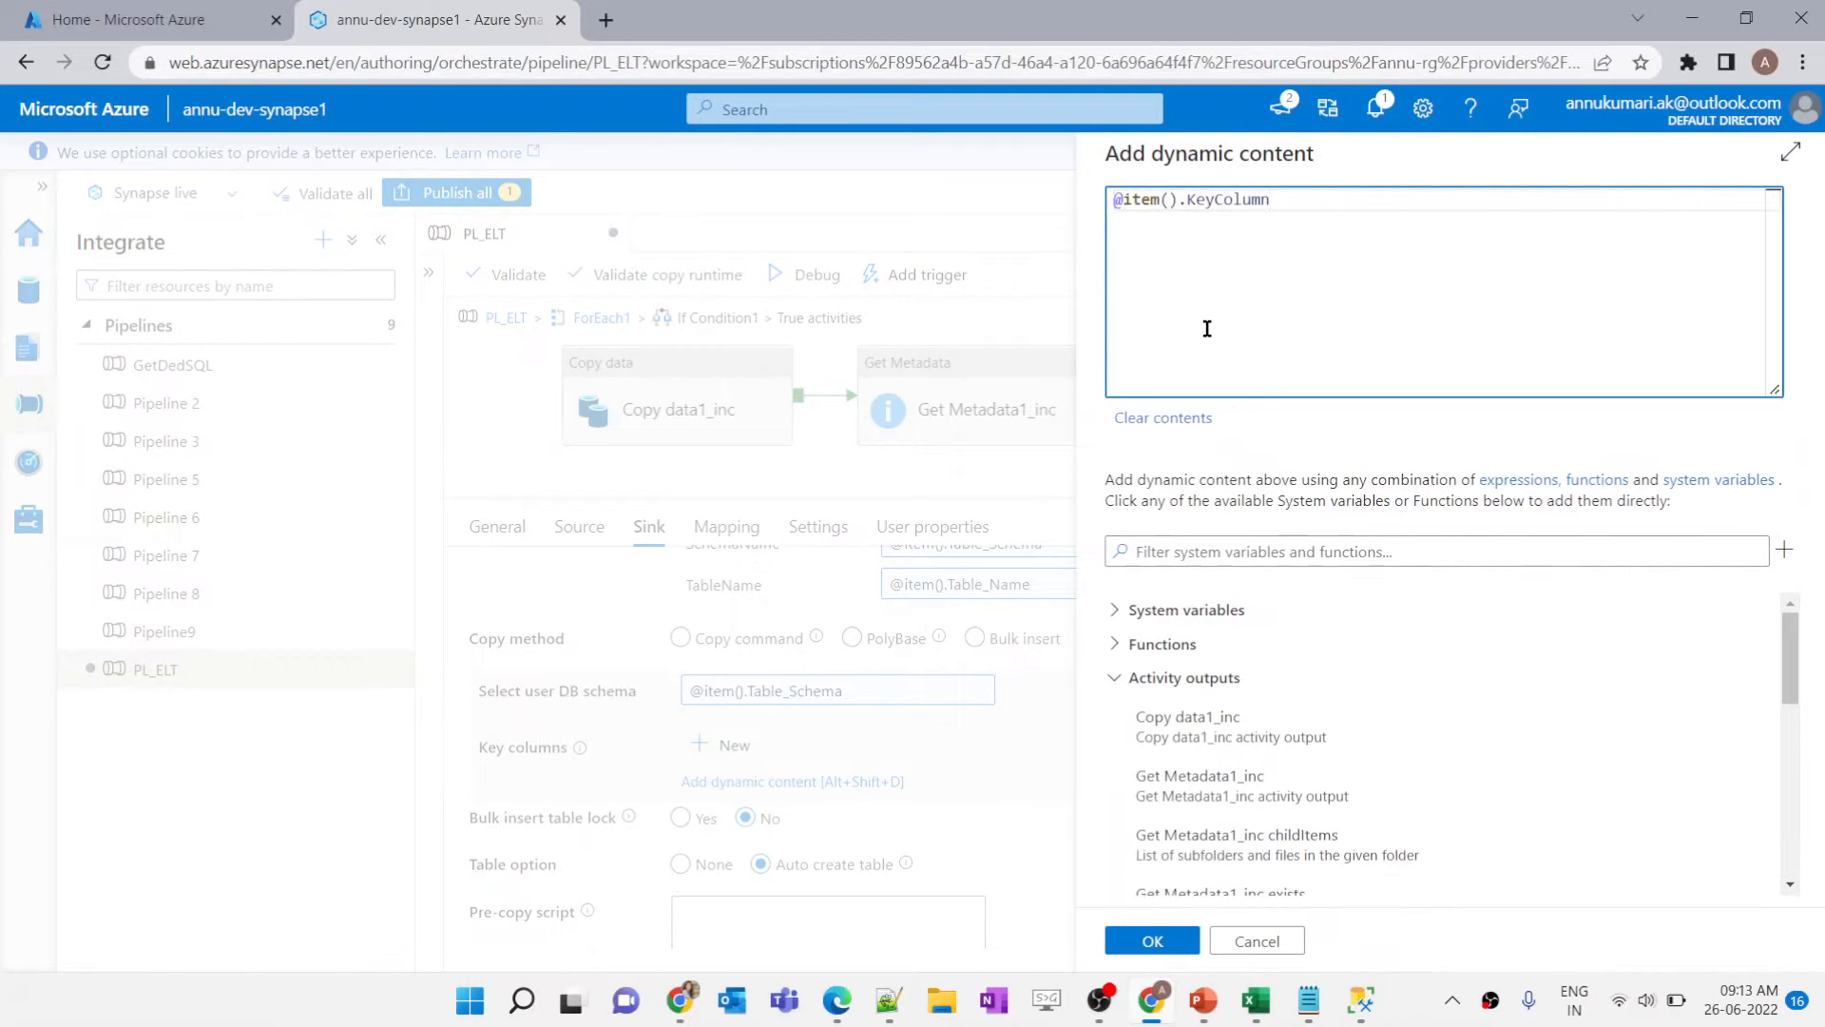
{"action": "left_click", "coordinate": [1152, 941]}
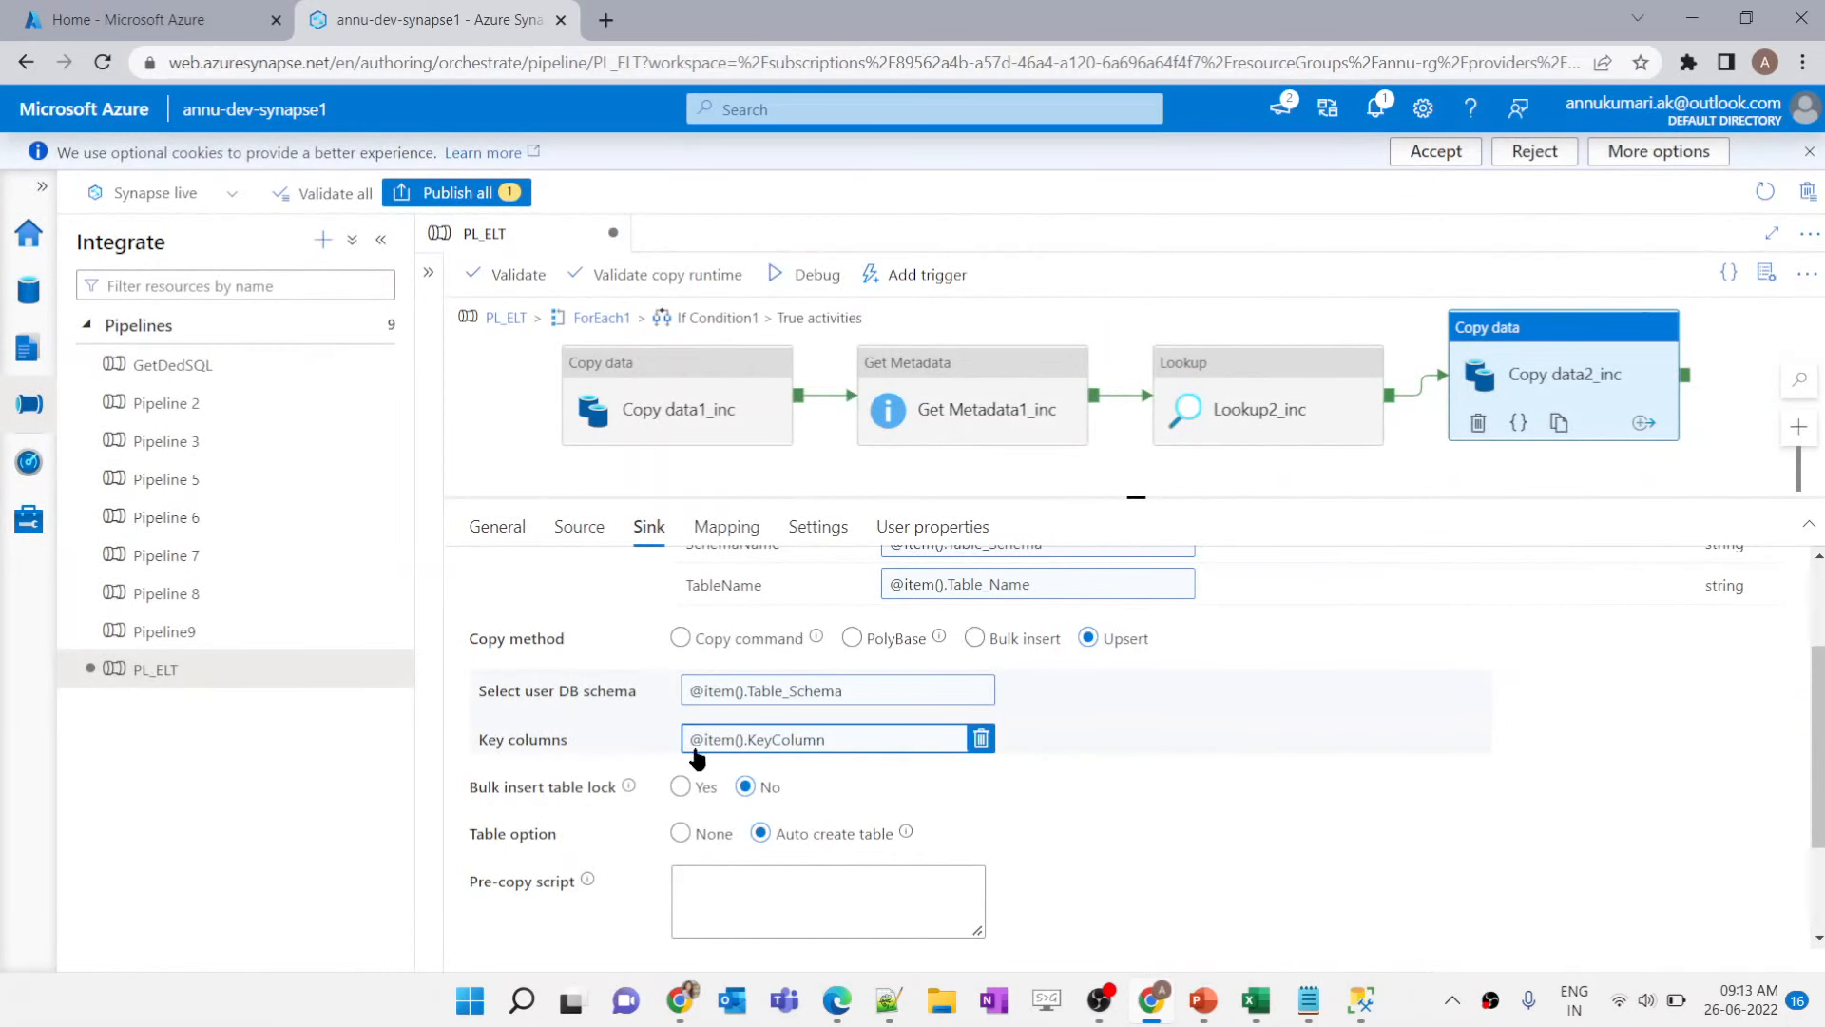
Step: Review the KeyColumn values of control.metadata in SQL Server Management Studio, and return to the Copy data2_inc sink in Synapse Studio
{"action": "left_click", "coordinate": [1359, 1000]}
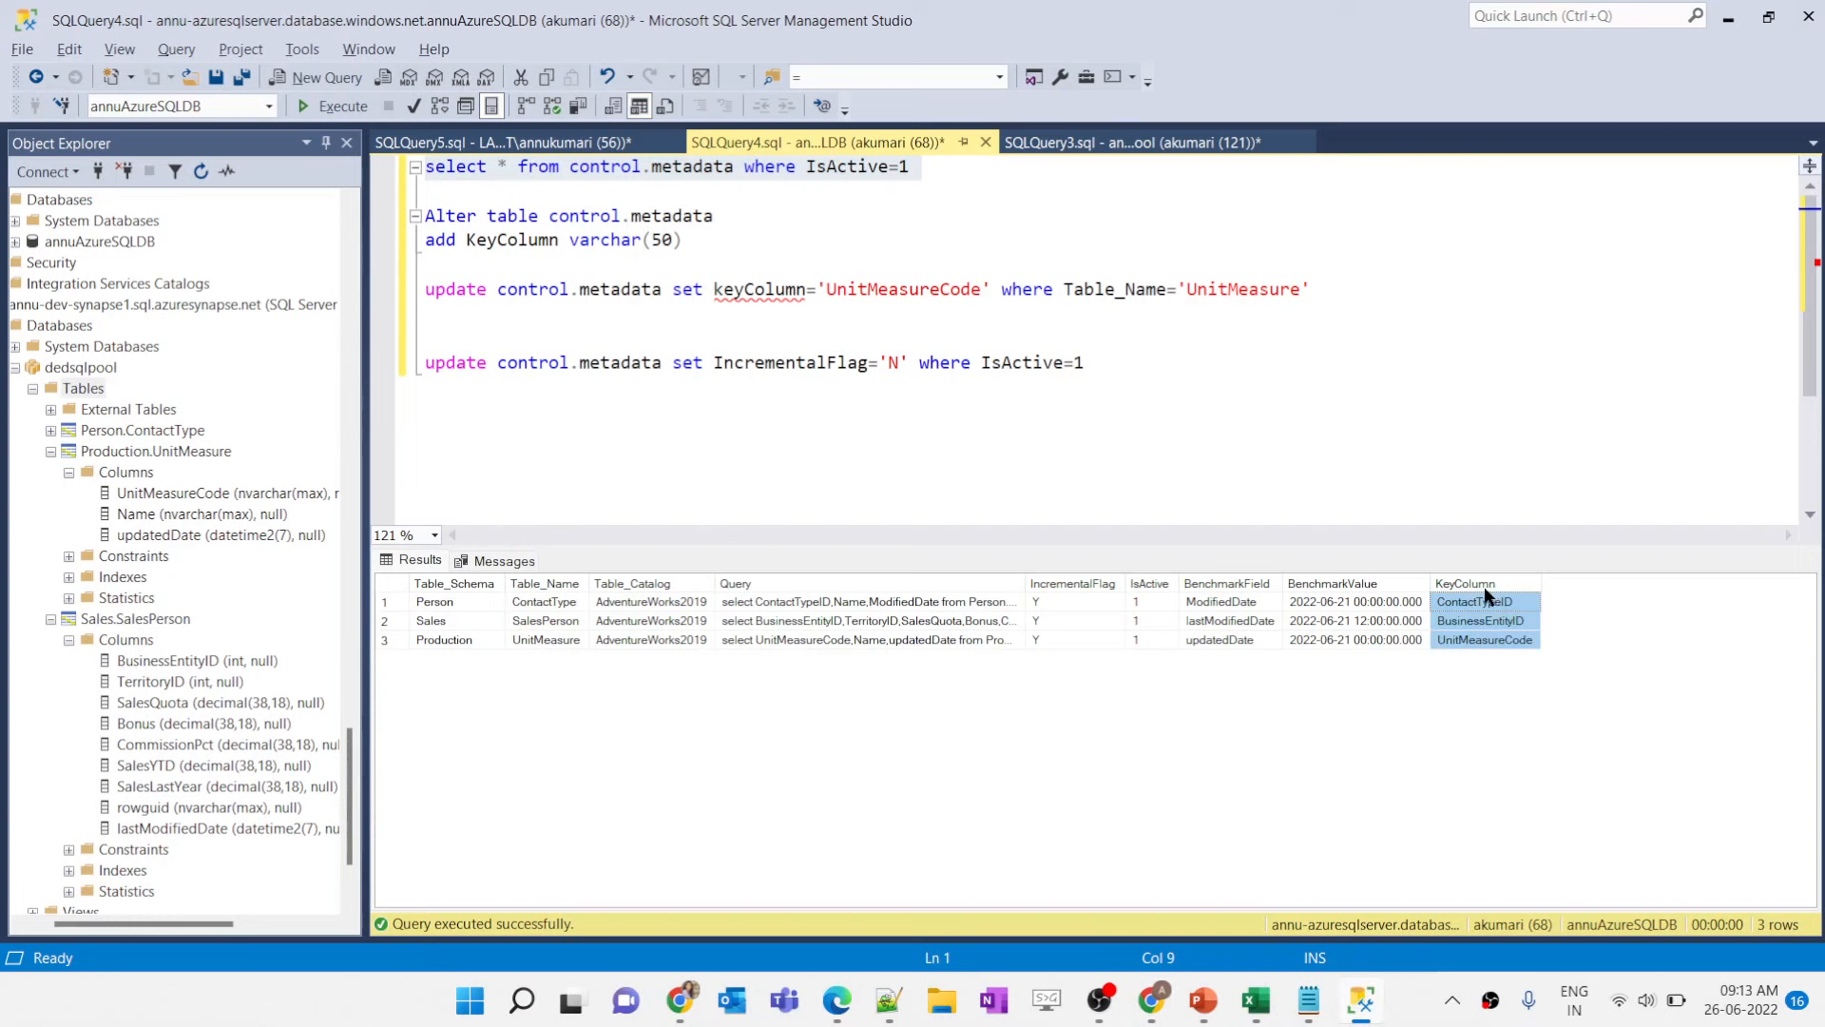
{"action": "key", "text": "alt+Tab"}
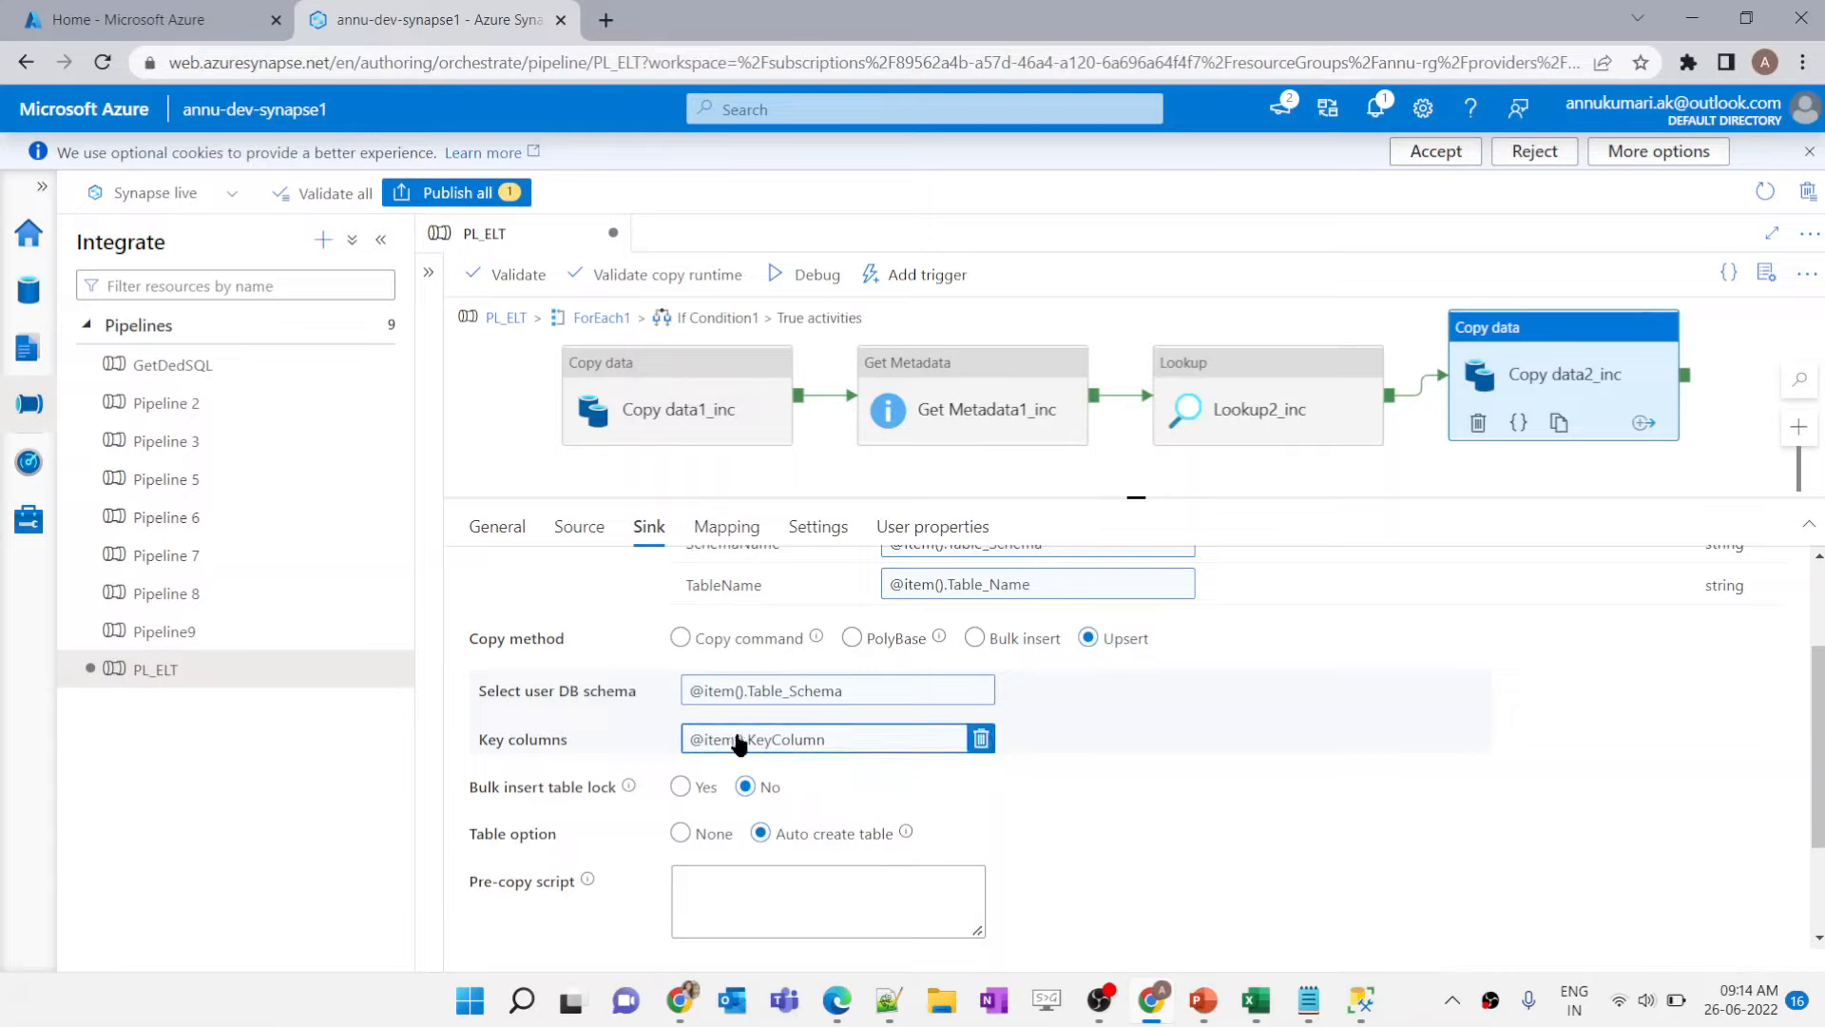
{"action": "left_click", "coordinate": [1064, 808]}
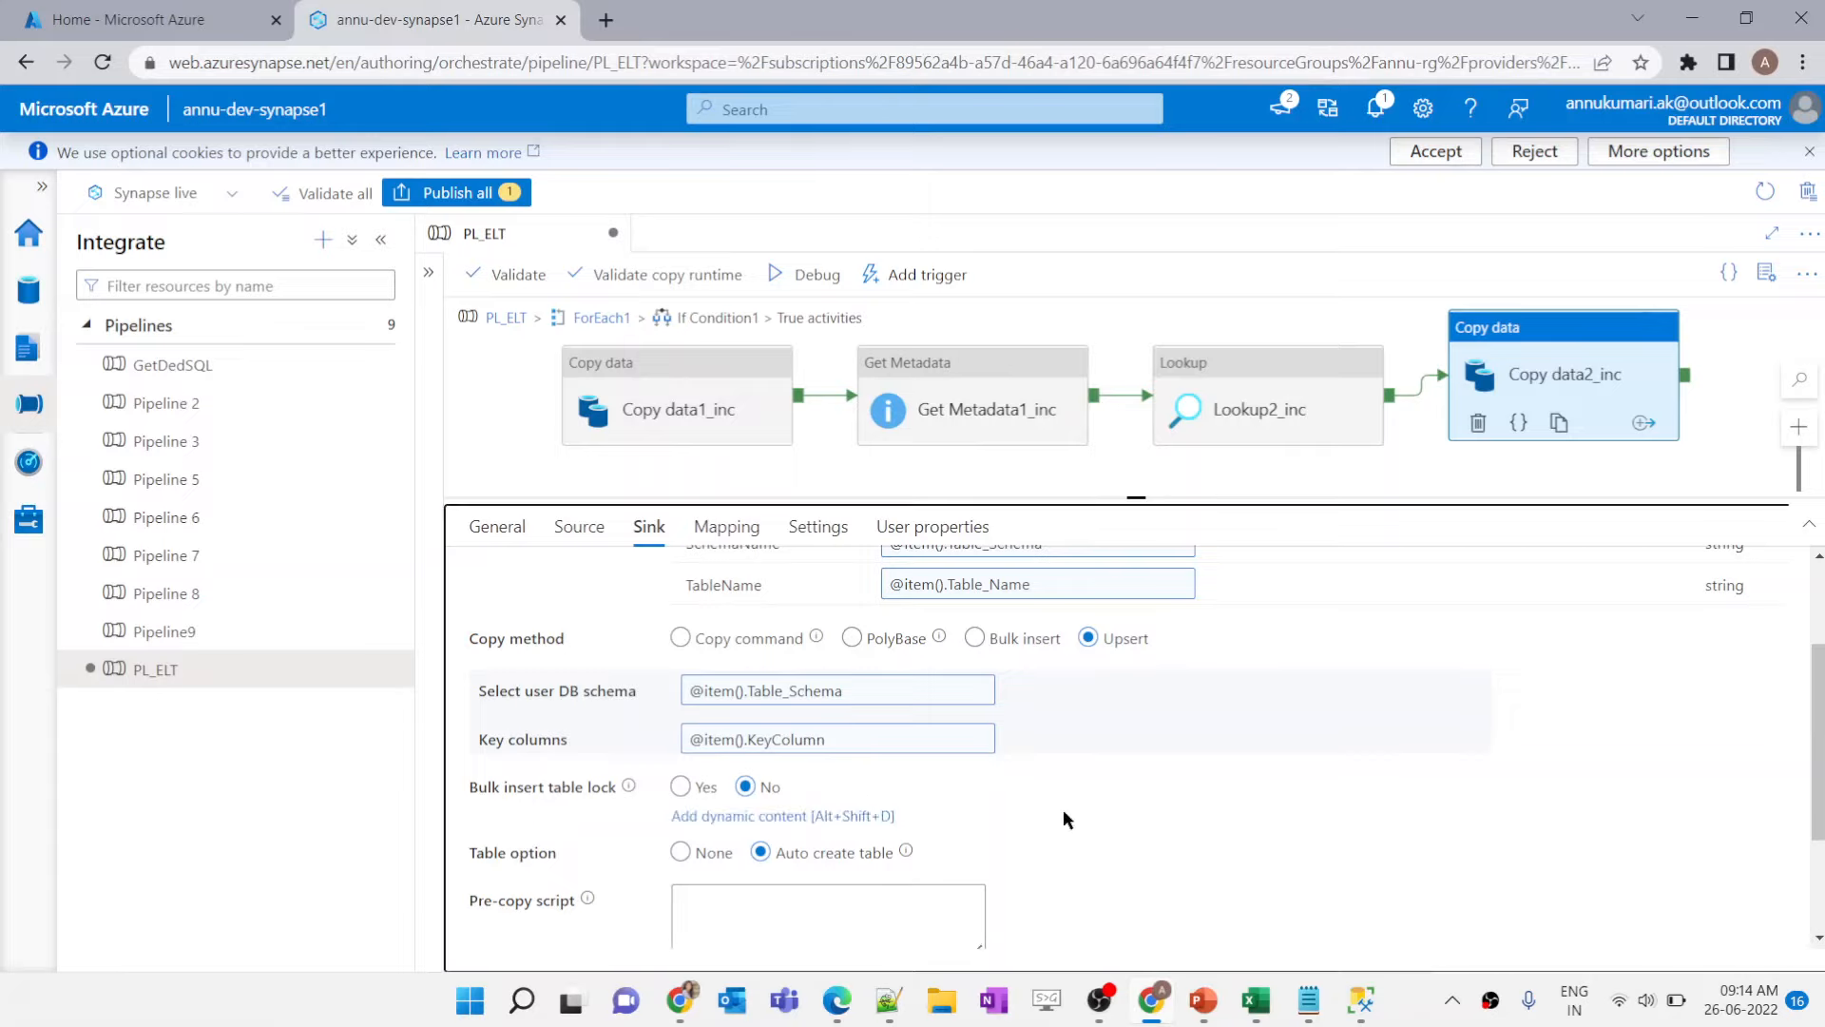
Step: Switch to SQLQuery5.sql in SQL Server Management Studio and make room for new statements below the Production.UnitMeasure query
{"action": "left_click", "coordinate": [1373, 1000]}
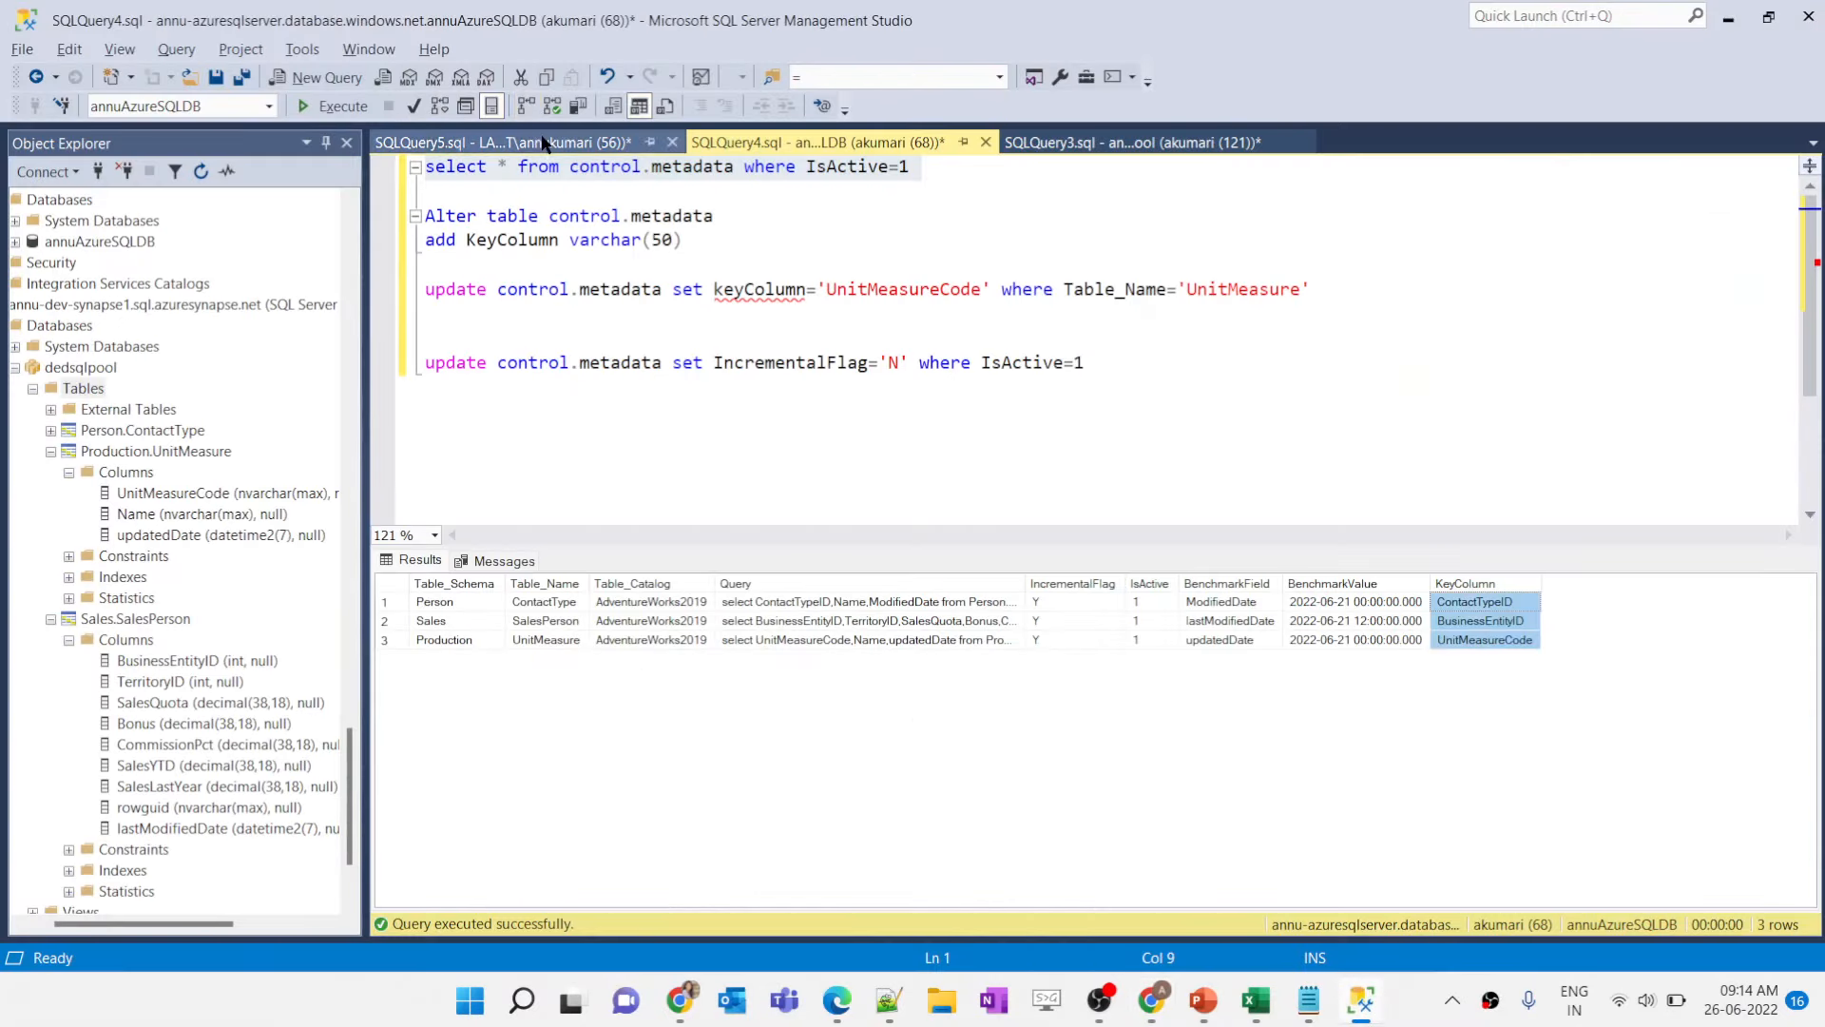
{"action": "left_click", "coordinate": [495, 141]}
{"action": "left_click", "coordinate": [848, 218]}
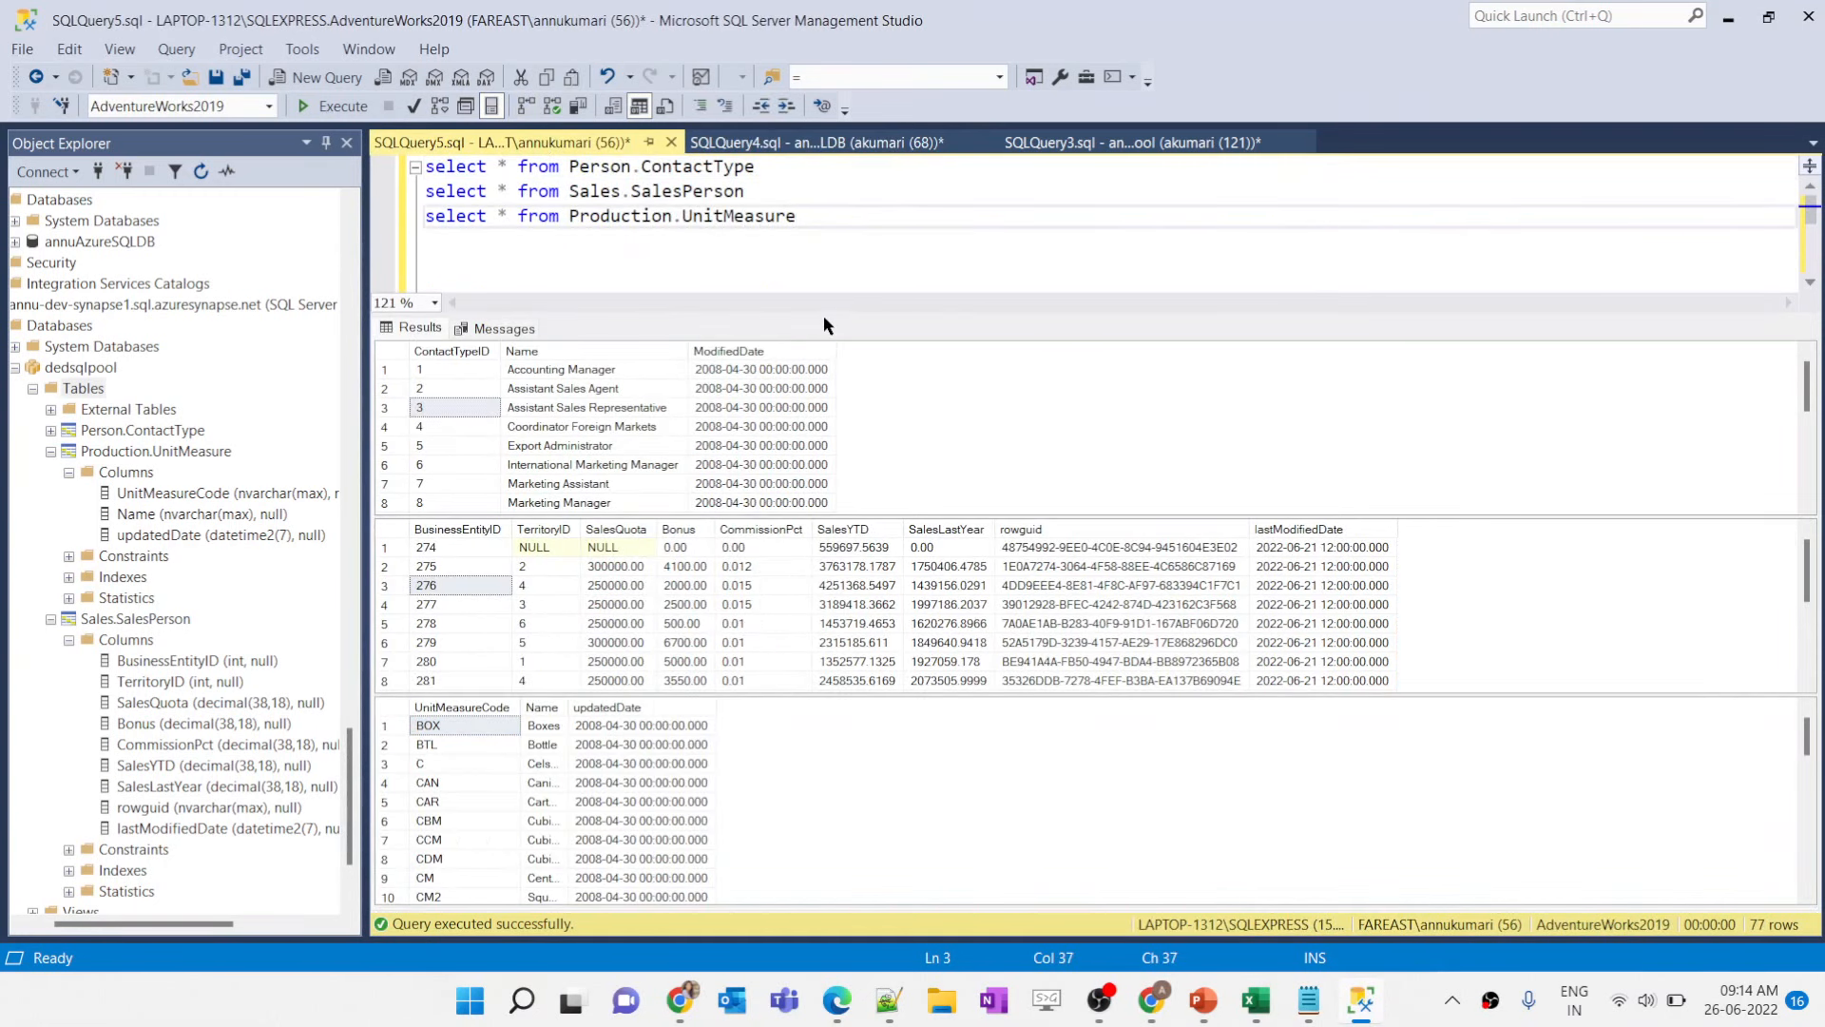
{"action": "left_click_drag", "start_coordinate": [823, 315], "coordinate": [827, 301]}
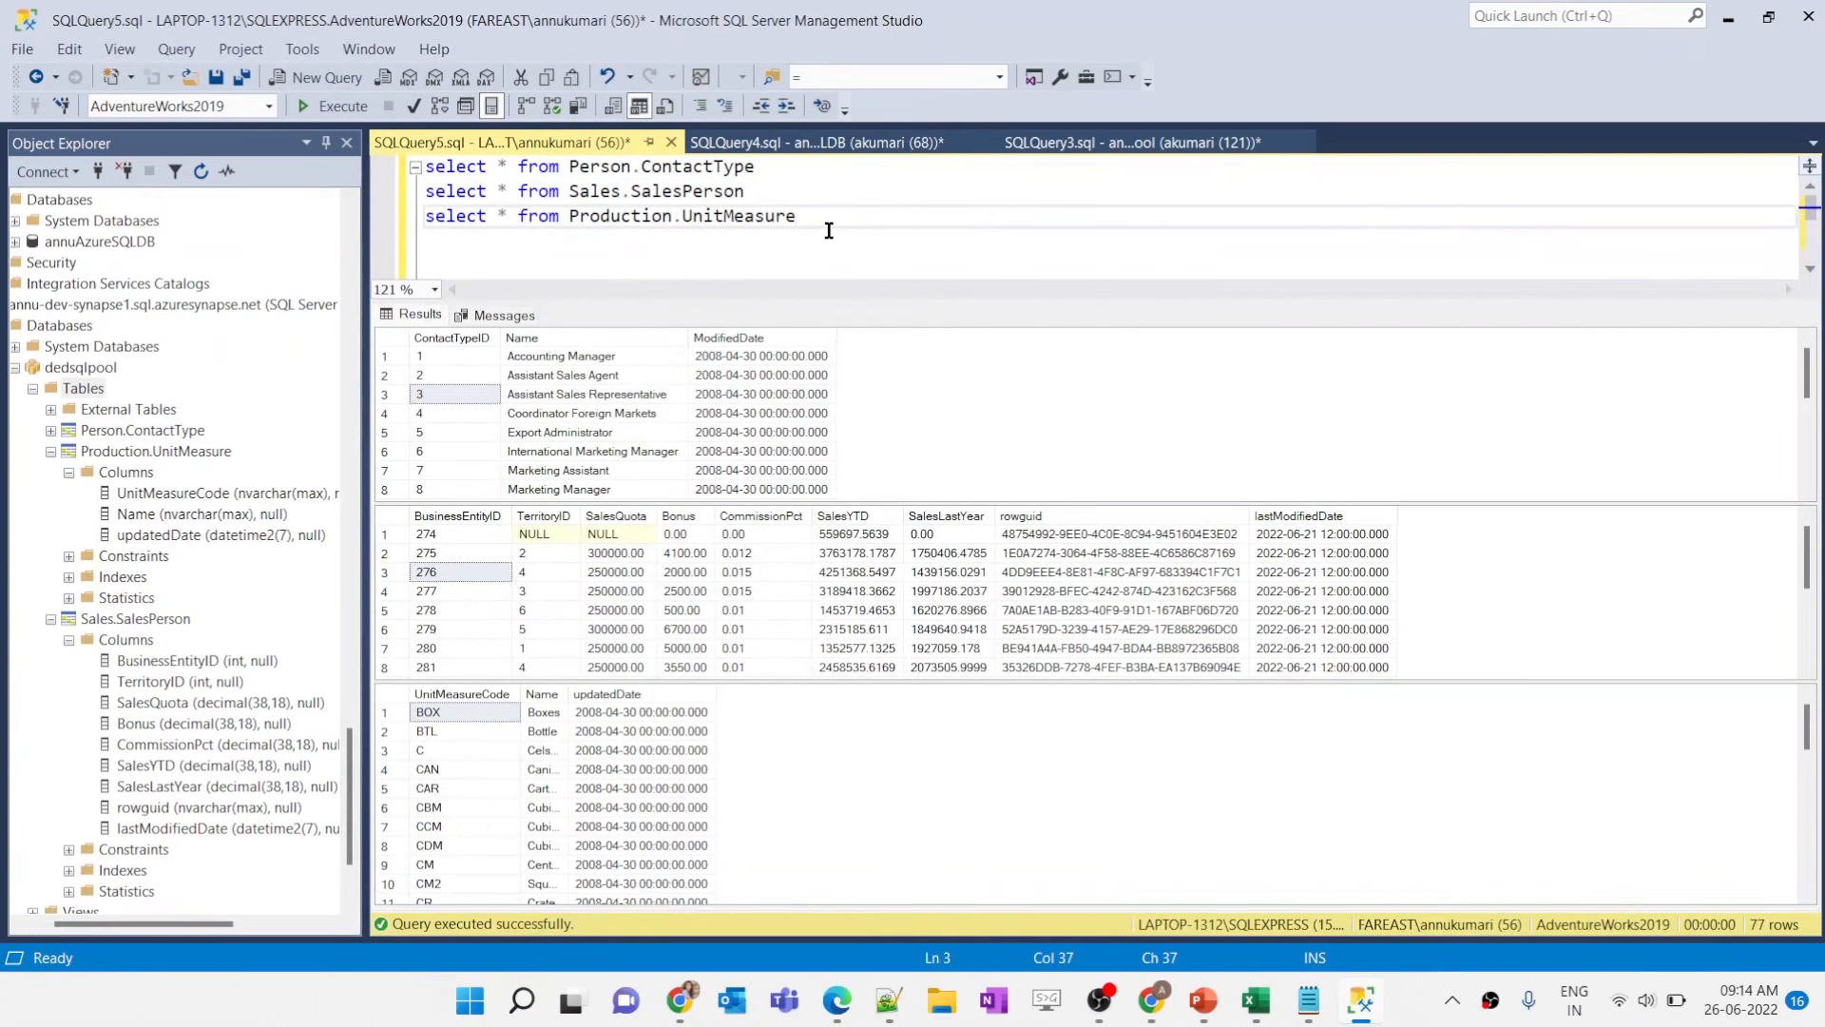
{"action": "key", "text": "Return"}
{"action": "key", "text": "Return"}
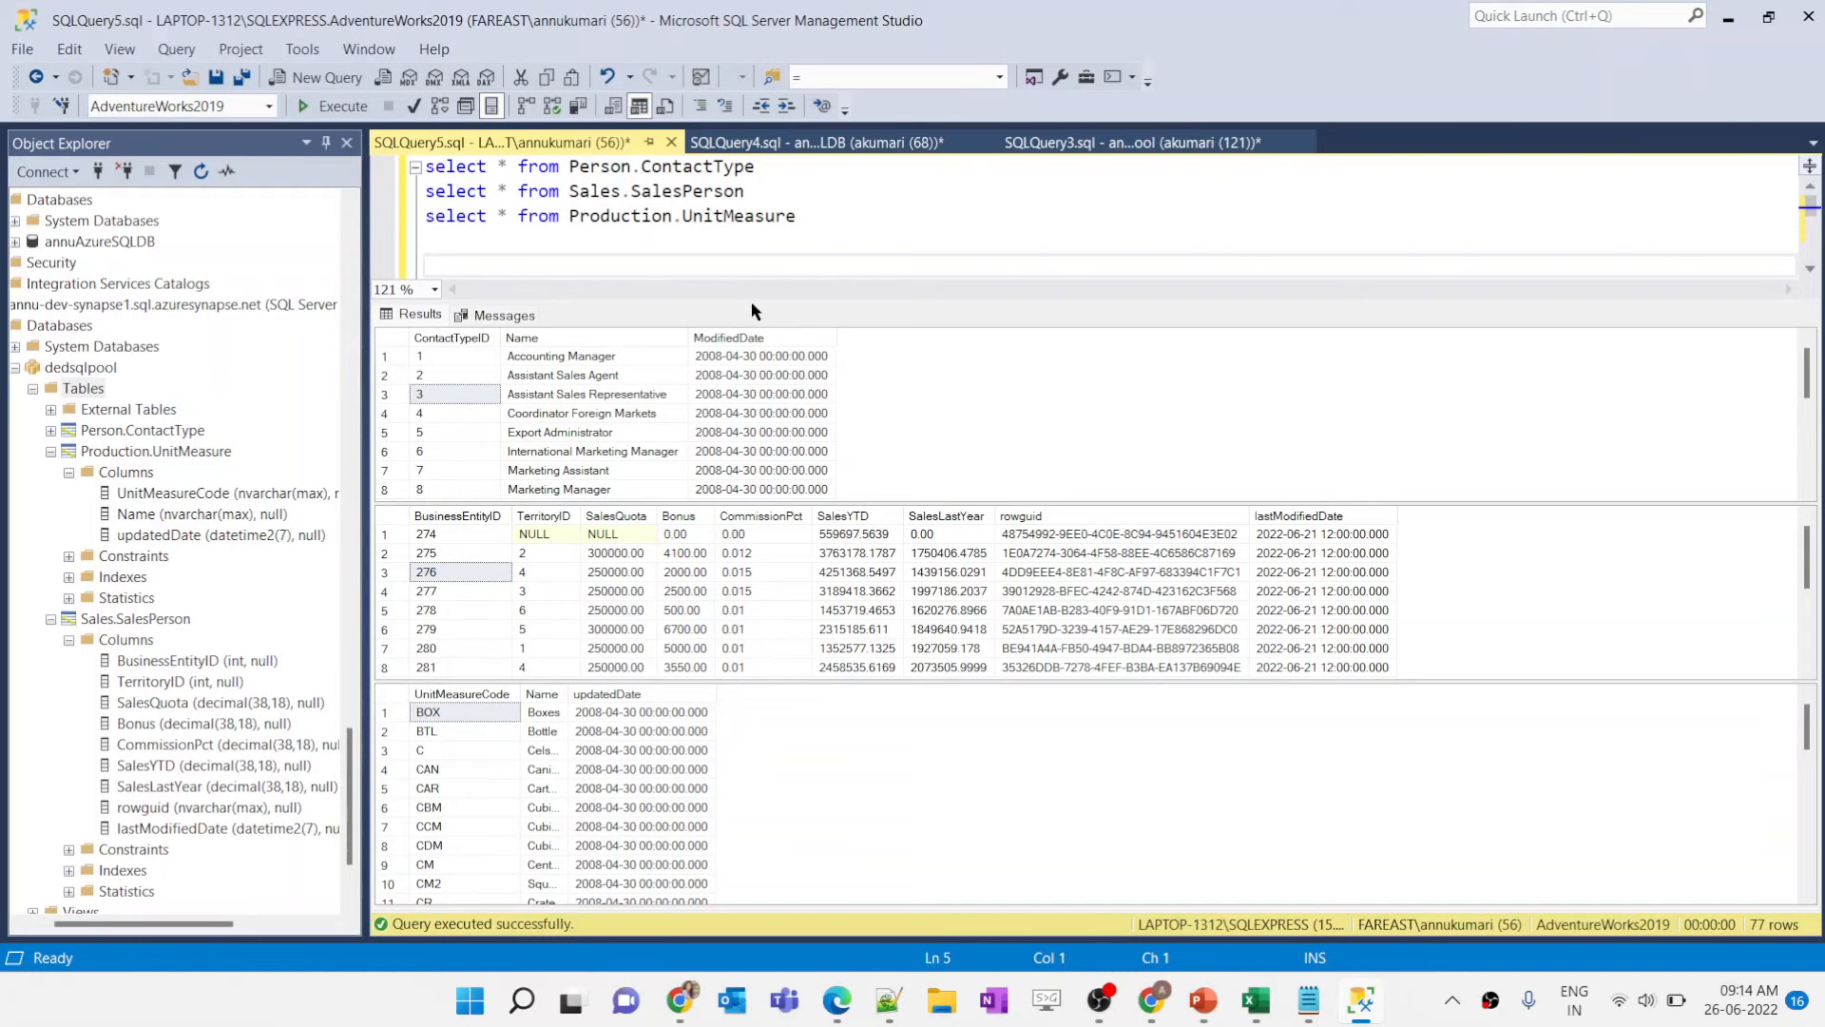
{"action": "left_click_drag", "start_coordinate": [751, 300], "coordinate": [751, 377]}
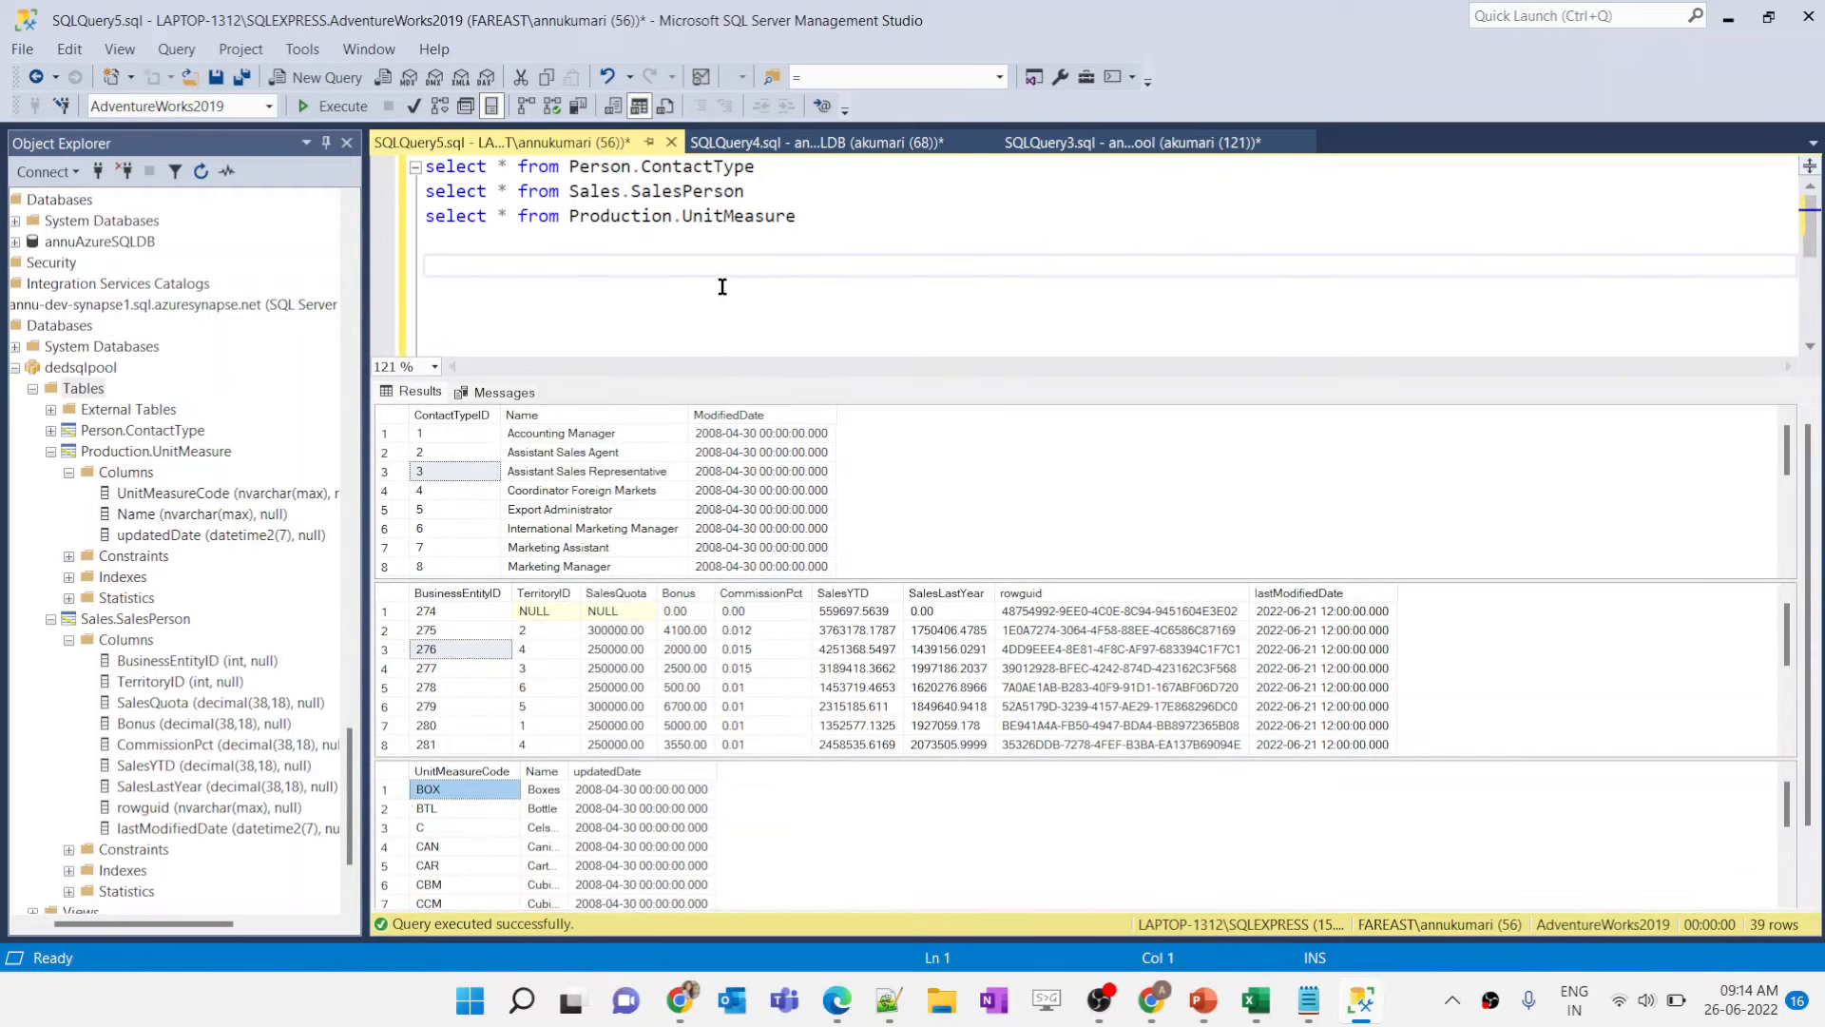
Step: Copy the ContactType insert, SalesPerson update and UnitMeasure insert statements from Notepad and paste them below the select queries in SQLQuery5.sql
{"action": "left_click", "coordinate": [1312, 1020]}
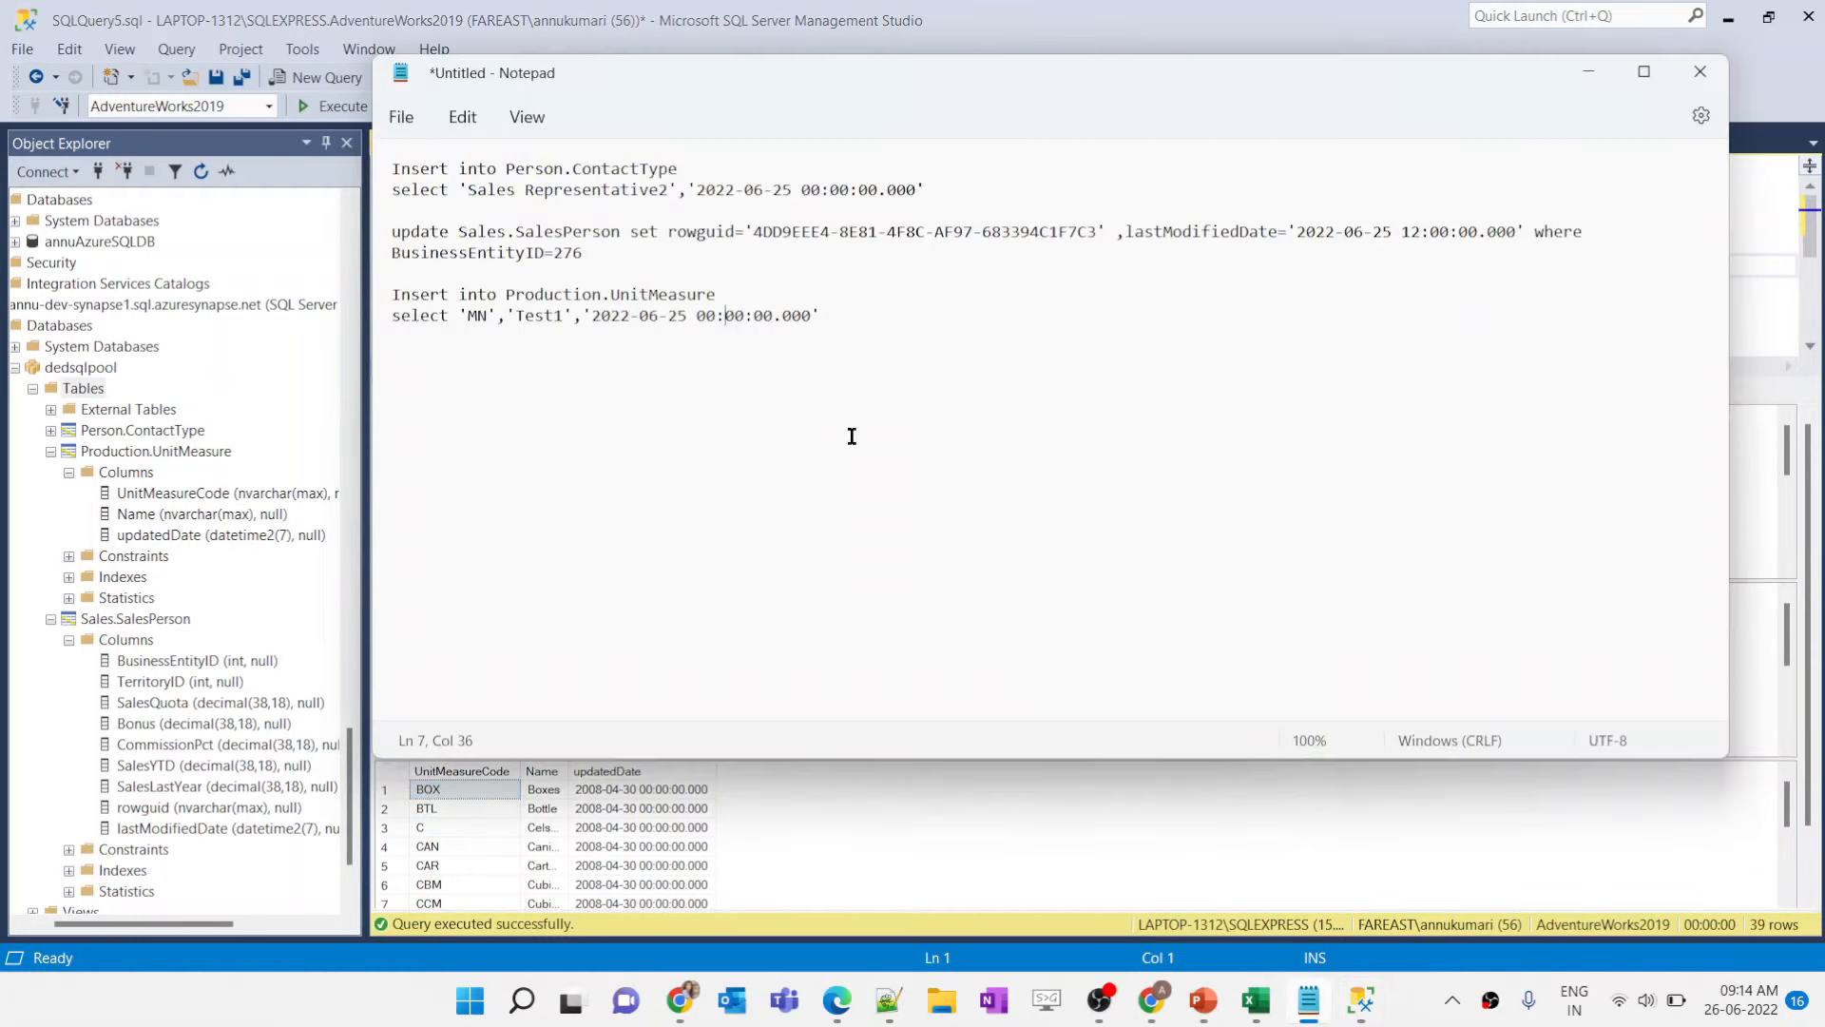
{"action": "left_click_drag", "start_coordinate": [919, 423], "coordinate": [374, 159]}
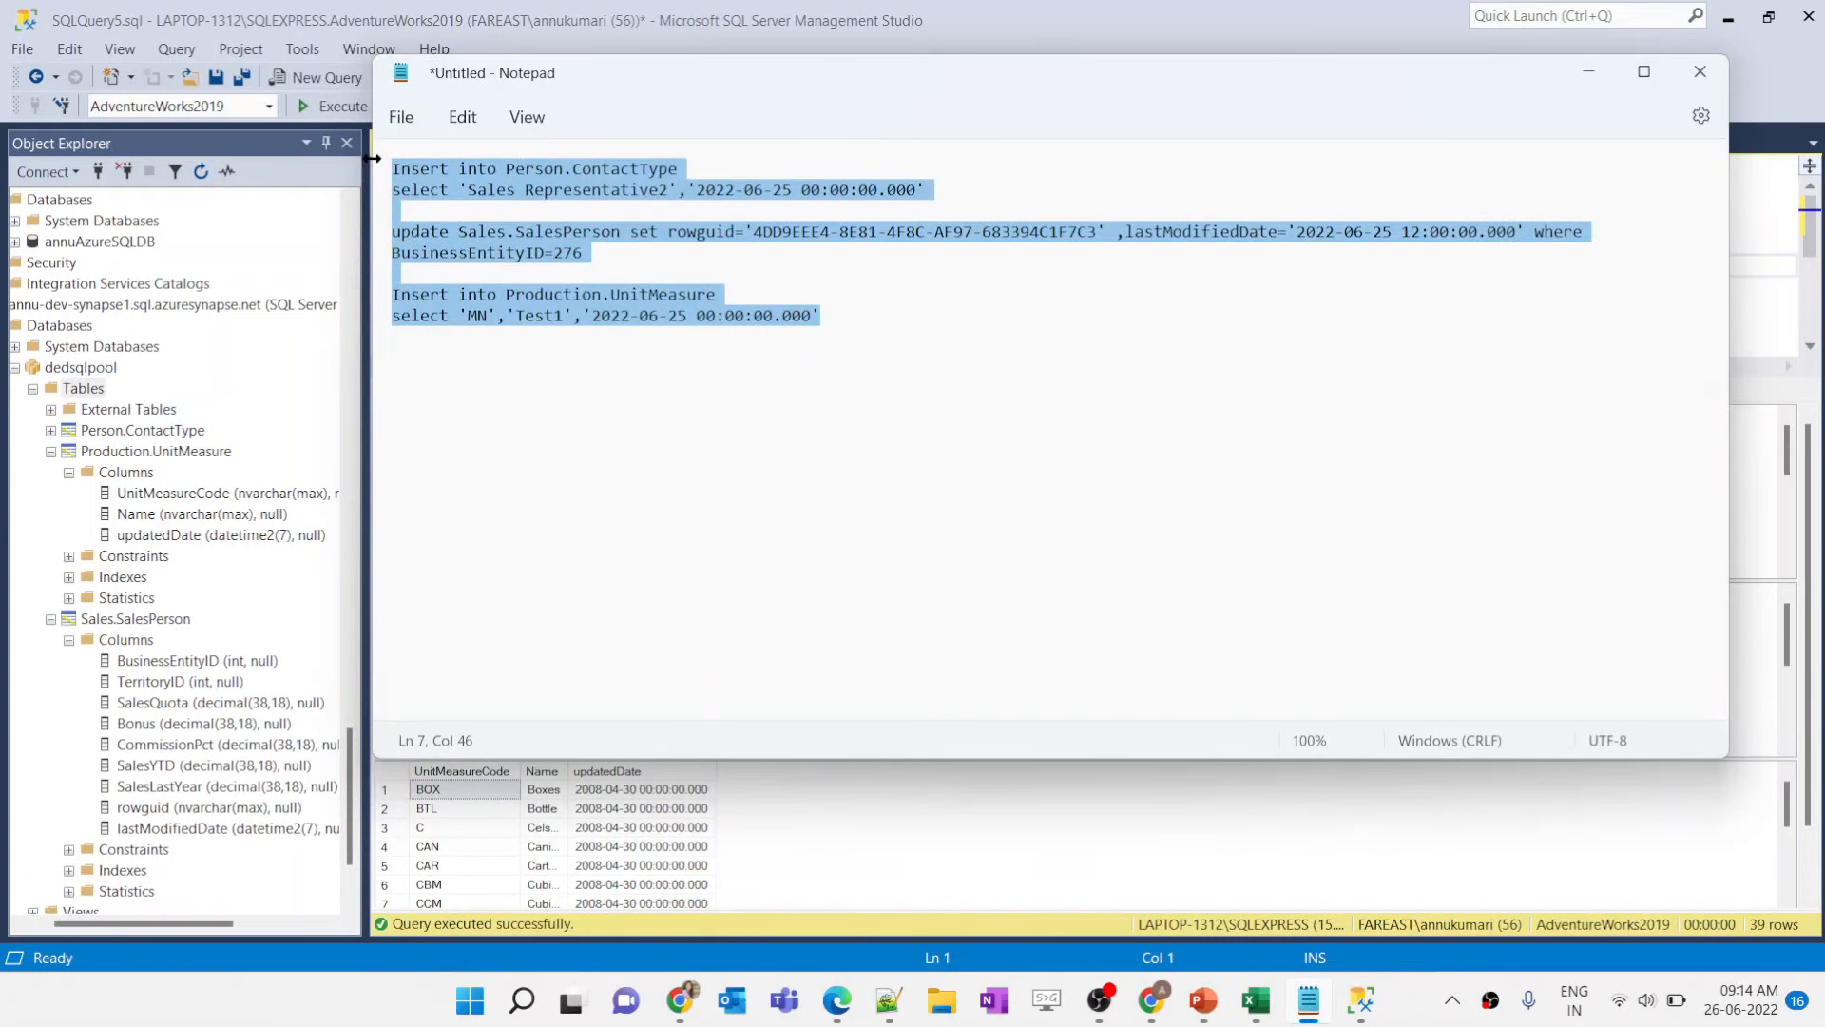
{"action": "left_click", "coordinate": [718, 252]}
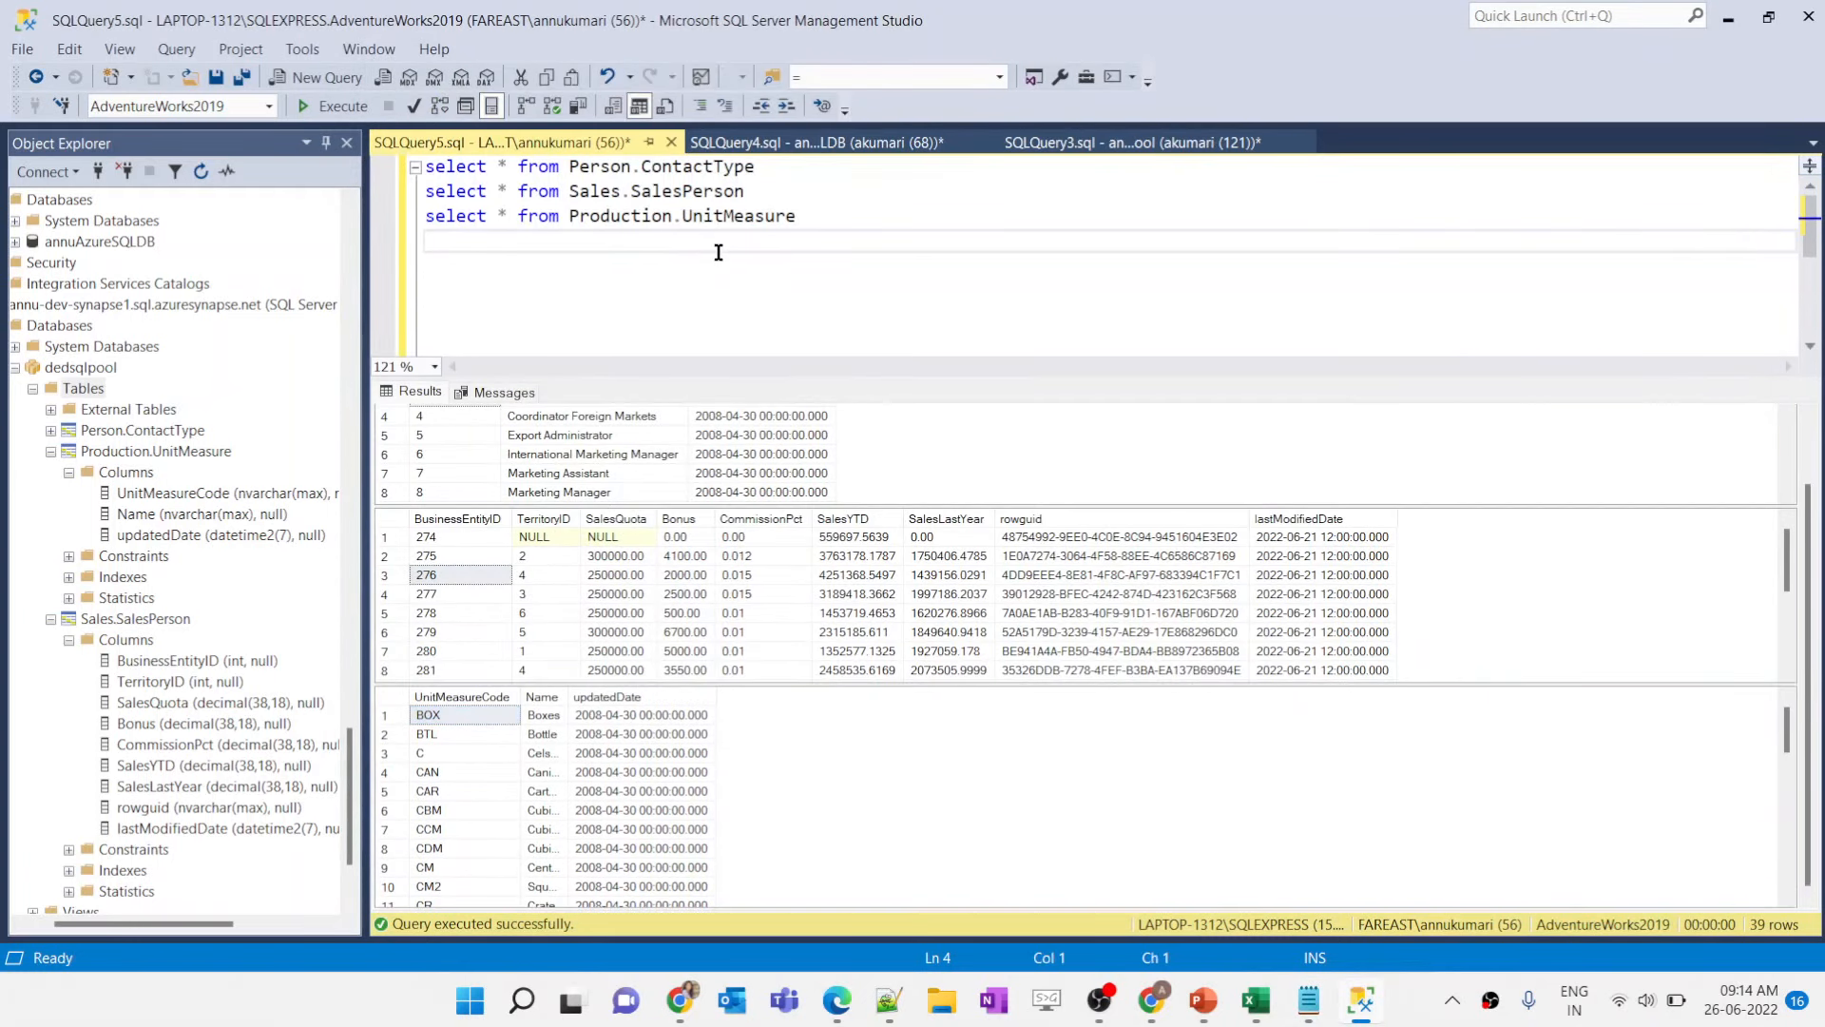
{"action": "key", "text": "ctrl+v"}
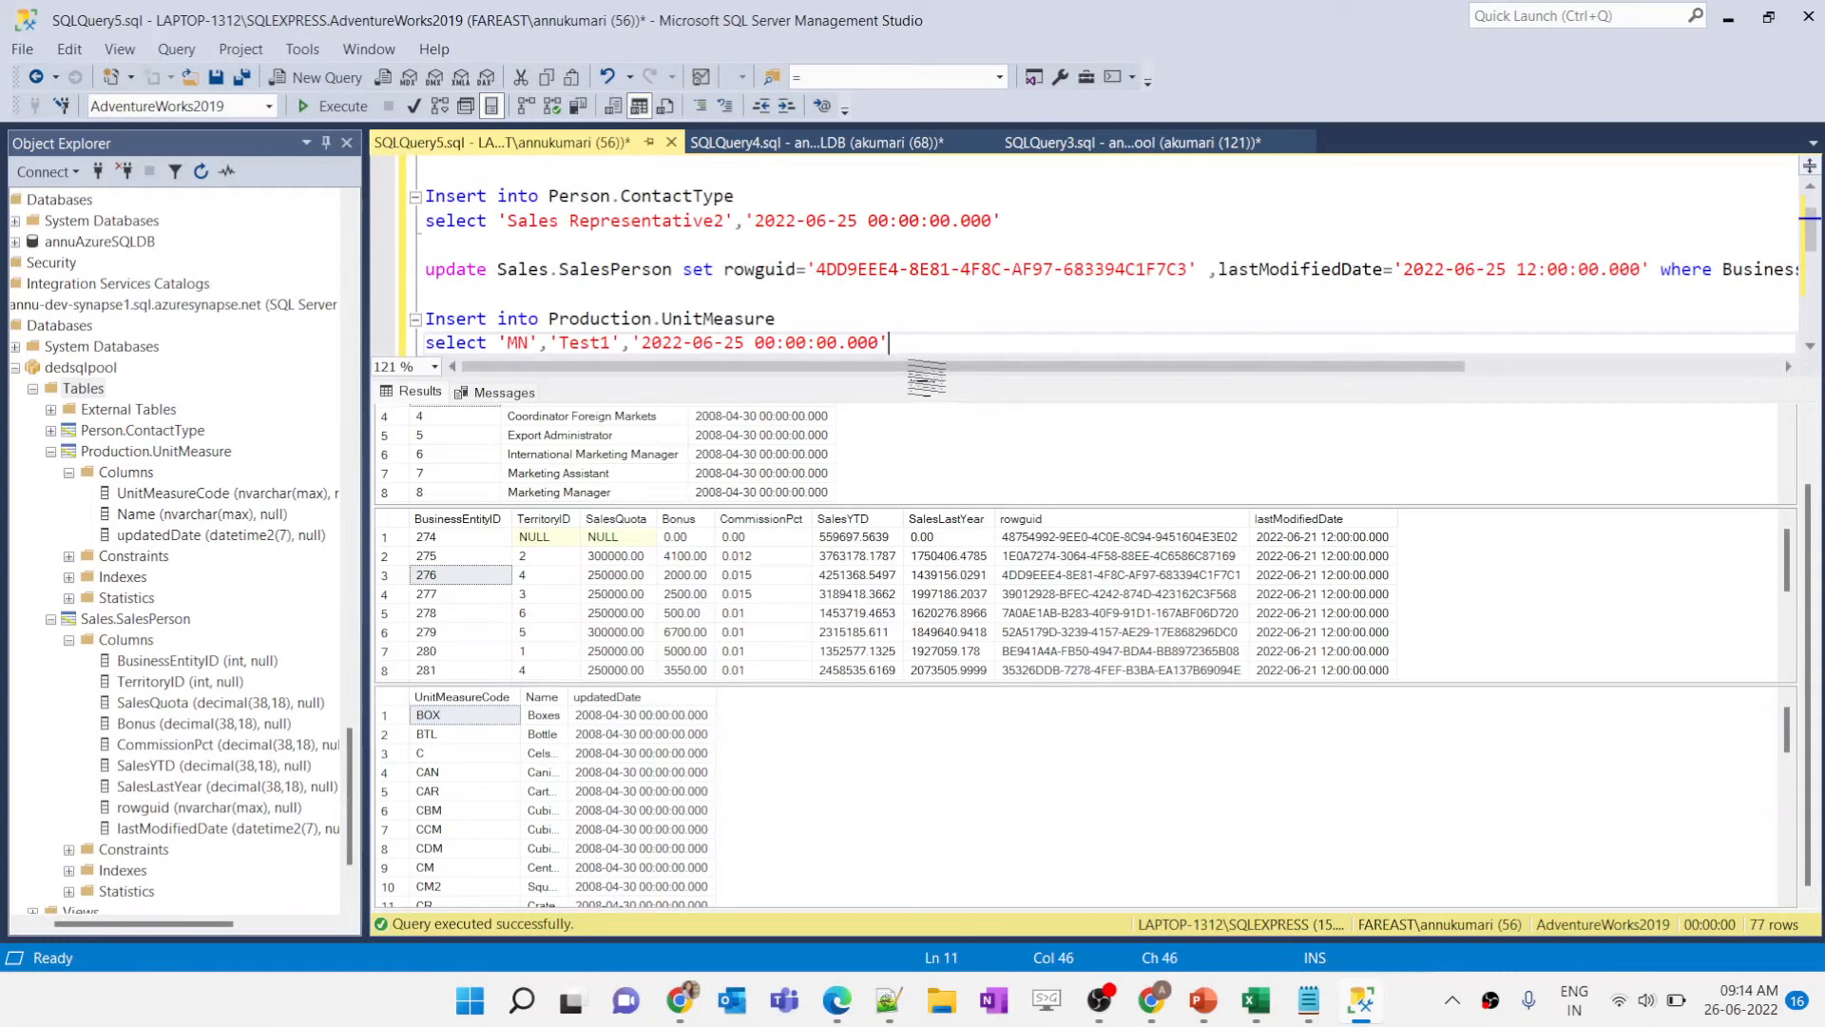
{"action": "left_click", "coordinate": [782, 474]}
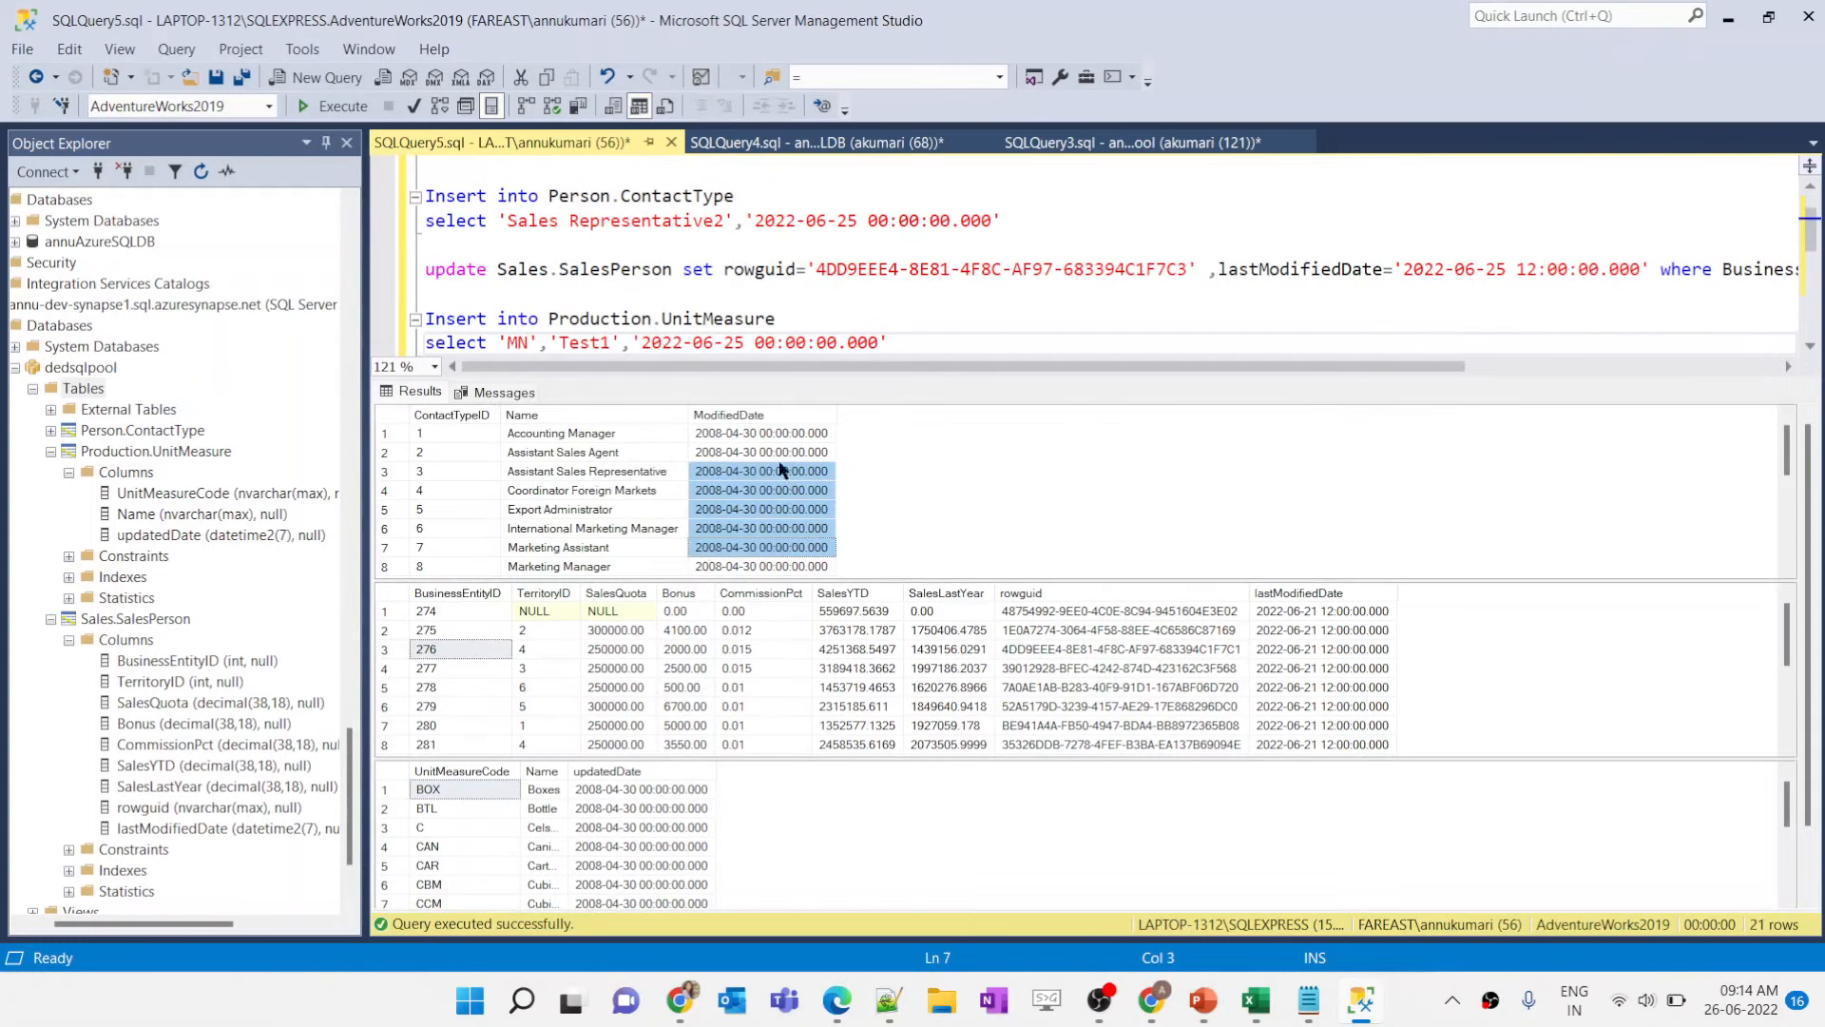
{"action": "scroll", "coordinate": [660, 454], "scroll_direction": "down", "scroll_amount": 5}
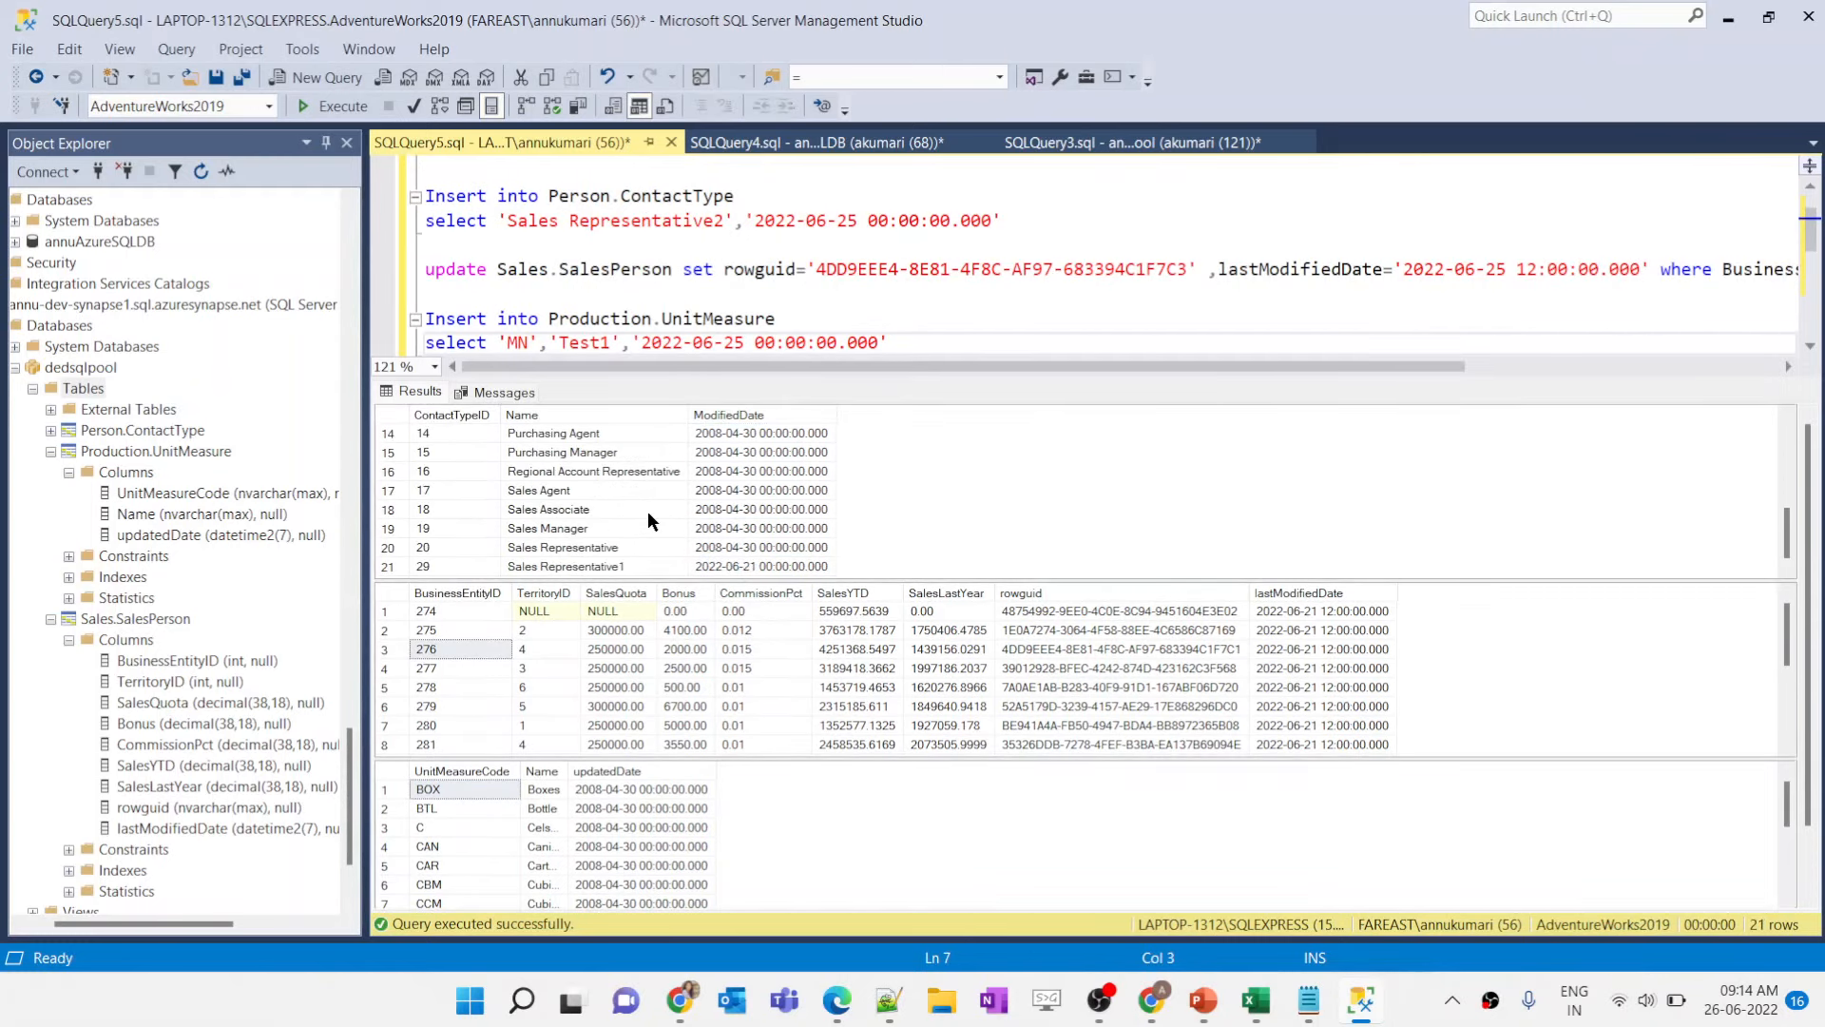
{"action": "left_click", "coordinate": [580, 567]}
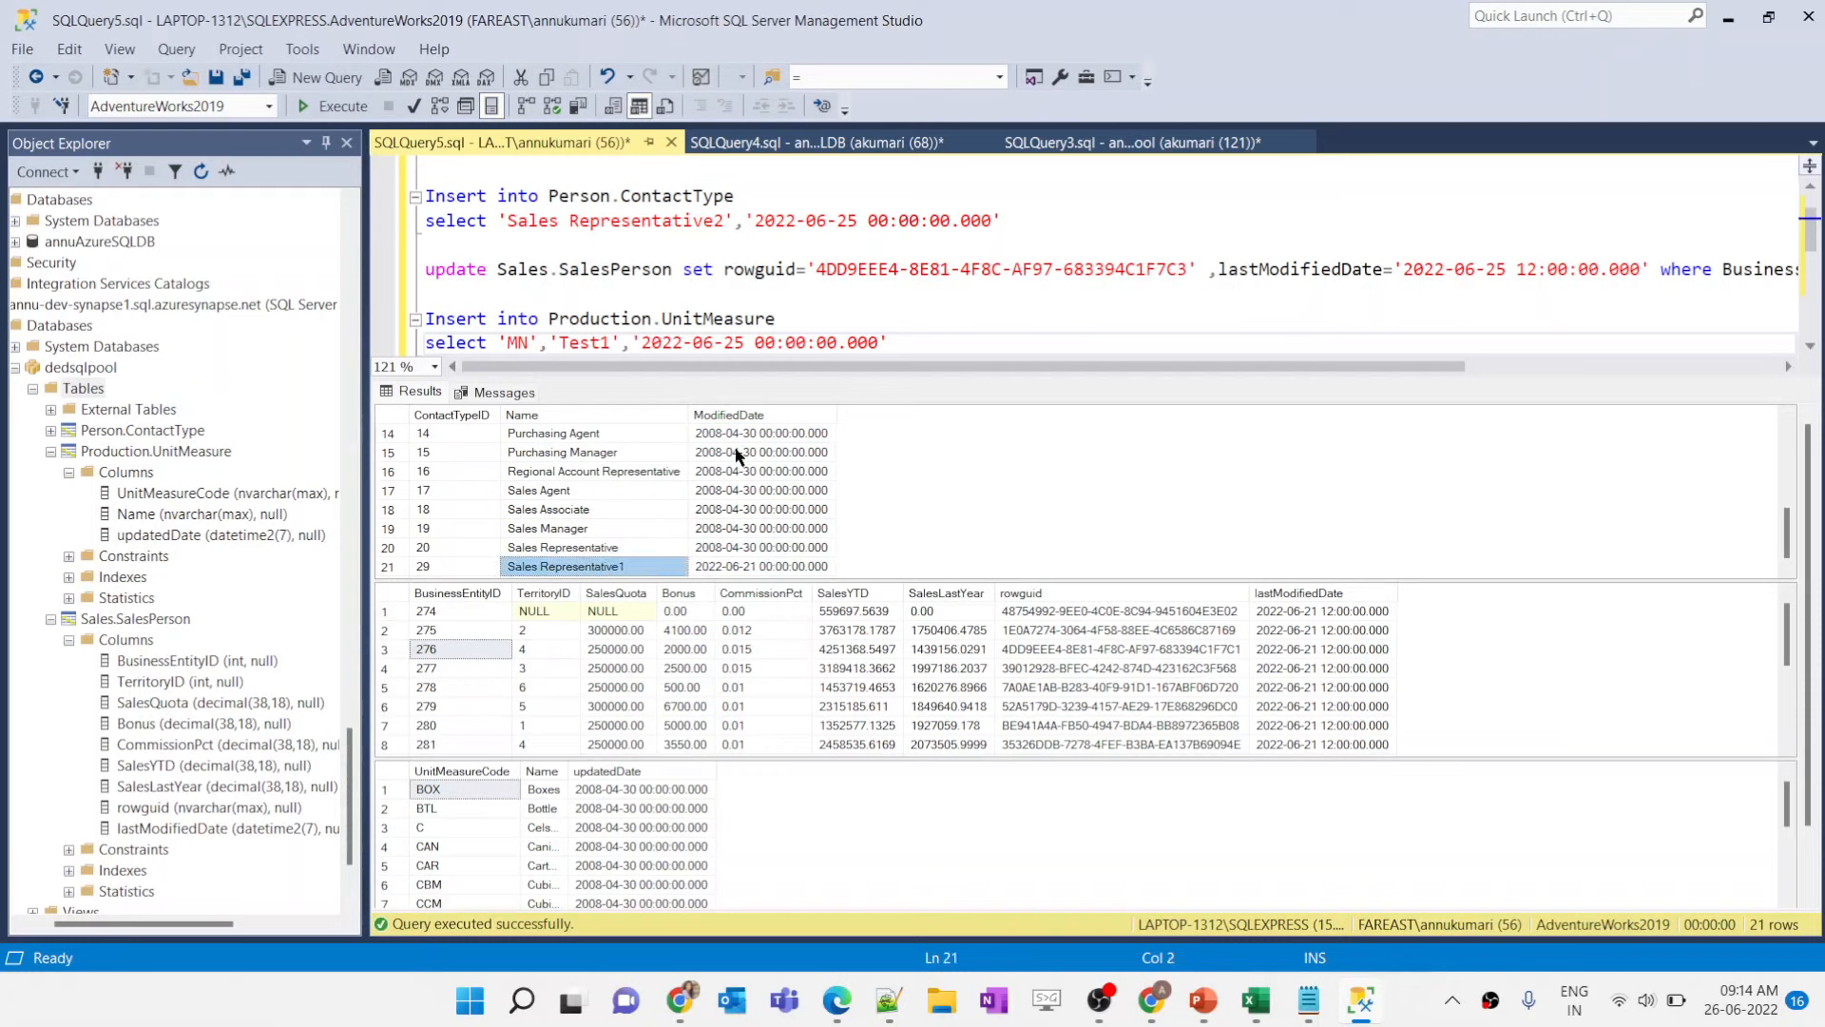
{"action": "left_click_drag", "start_coordinate": [1064, 216], "coordinate": [409, 201]}
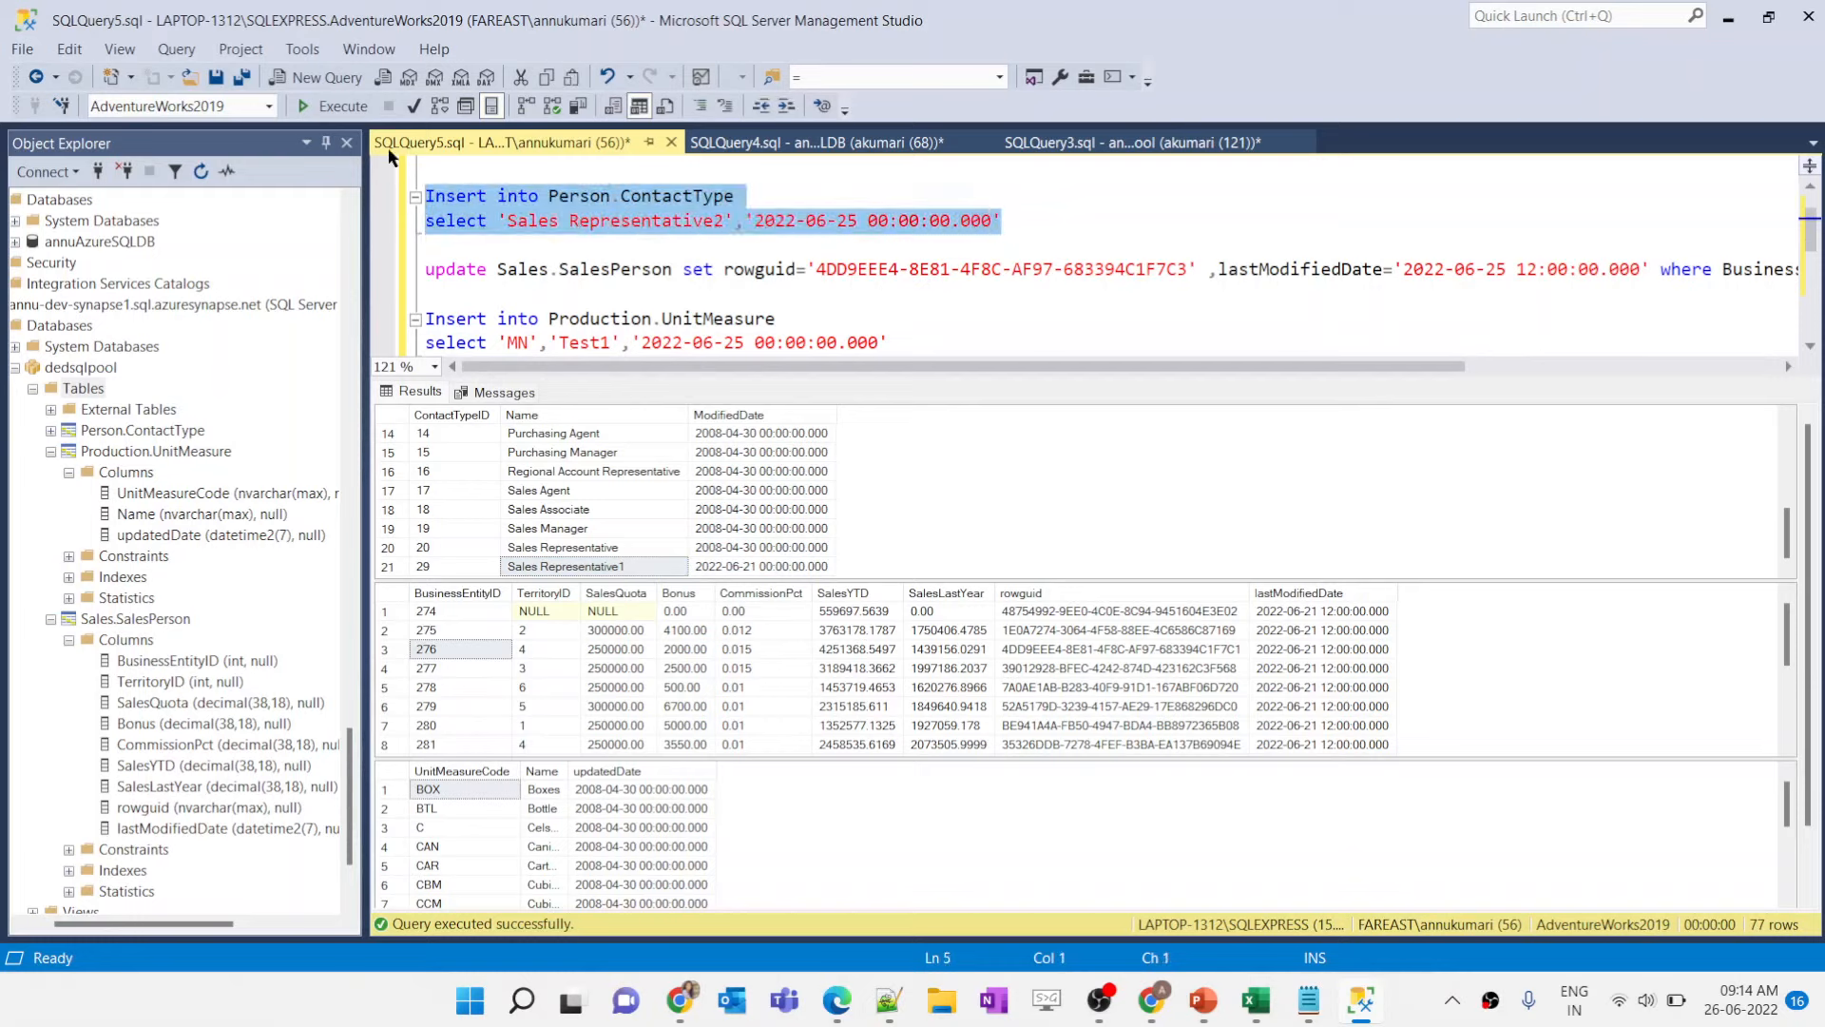
{"action": "key", "text": "F5"}
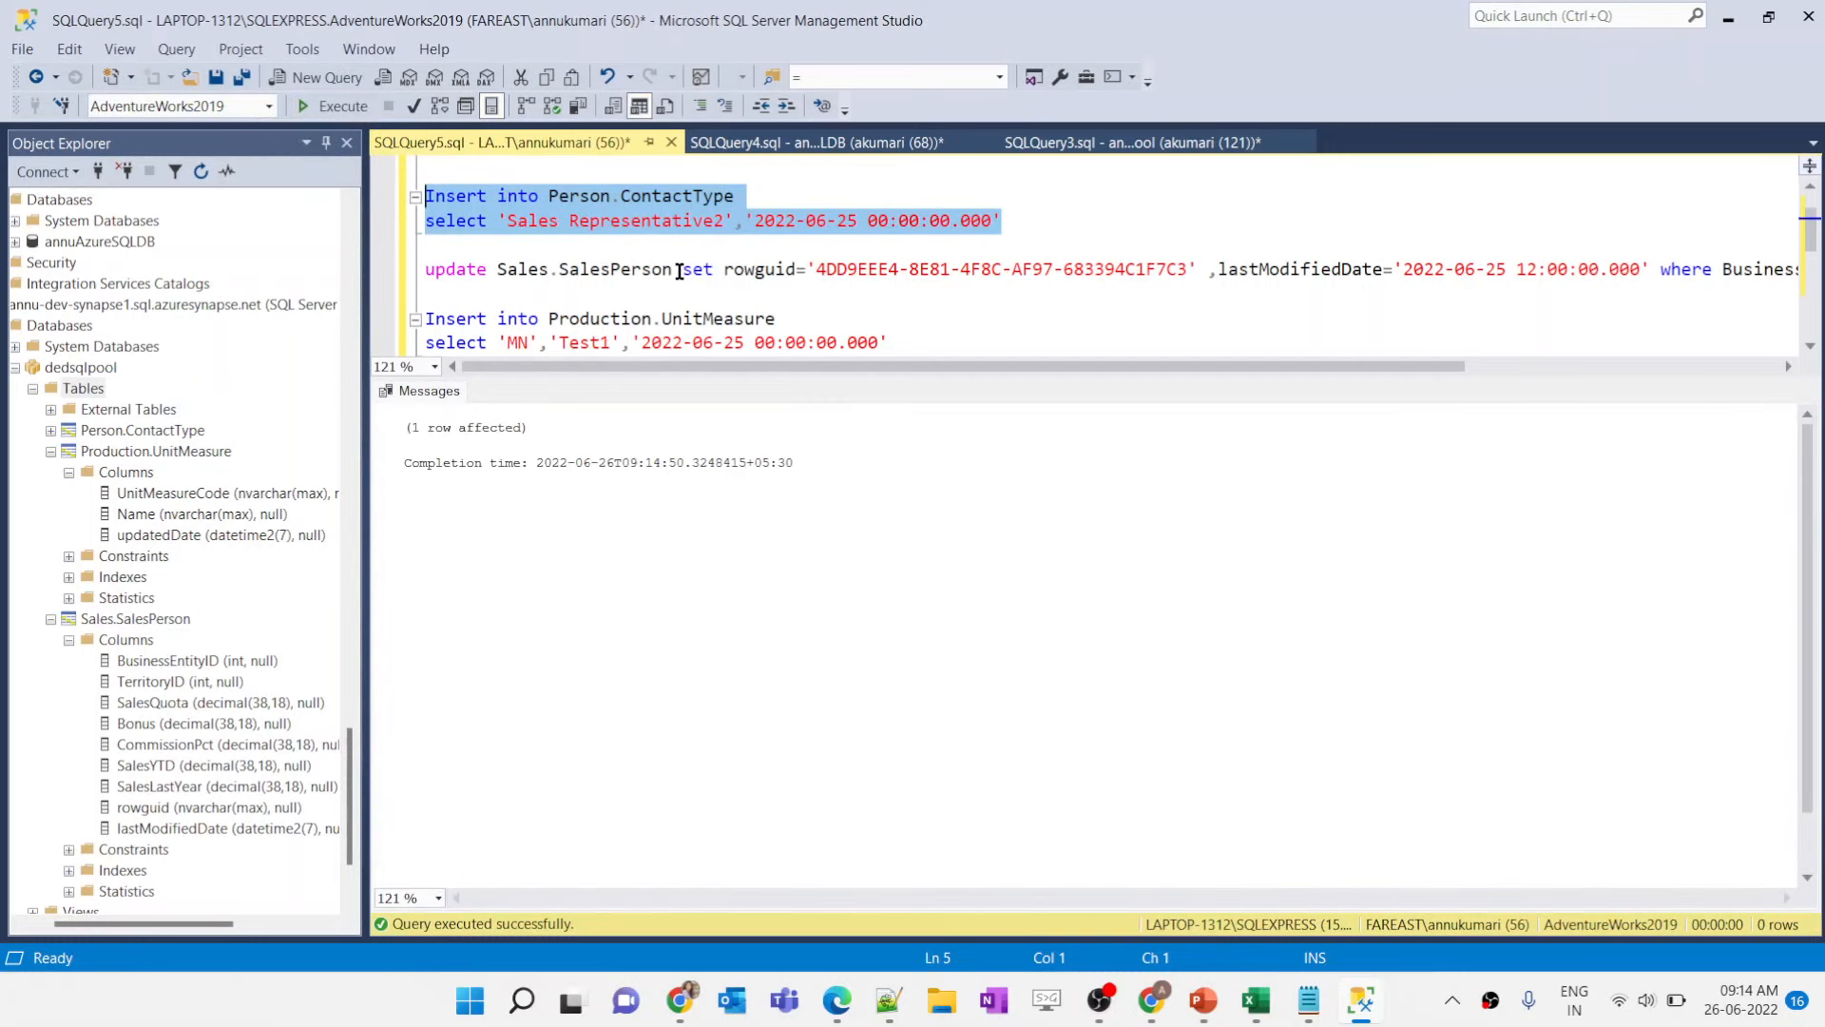
Step: Query Sales.SalesPerson and compare the row of BusinessEntityID 276 with the rowguid and lastModifiedDate in the update statement
{"action": "triple_click", "coordinate": [697, 271]}
{"action": "scroll", "coordinate": [635, 266], "scroll_direction": "up", "scroll_amount": 1}
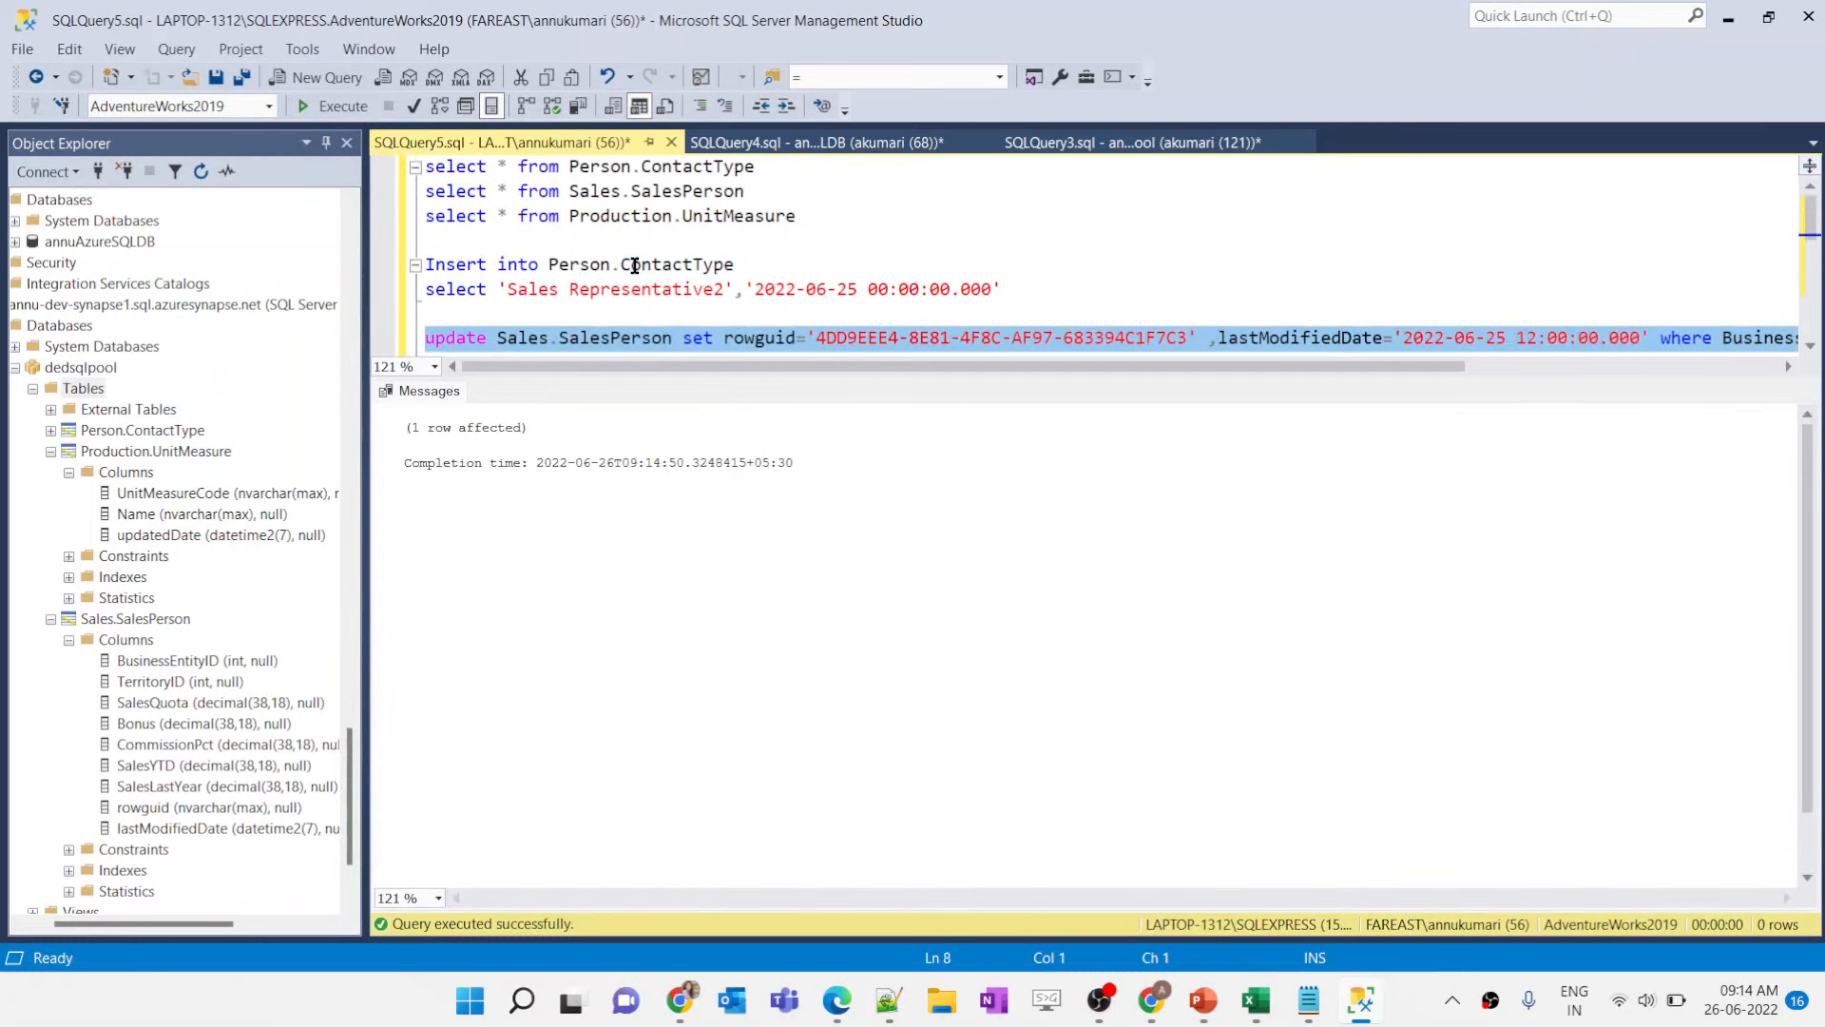
{"action": "triple_click", "coordinate": [576, 199]}
{"action": "key", "text": "F5"}
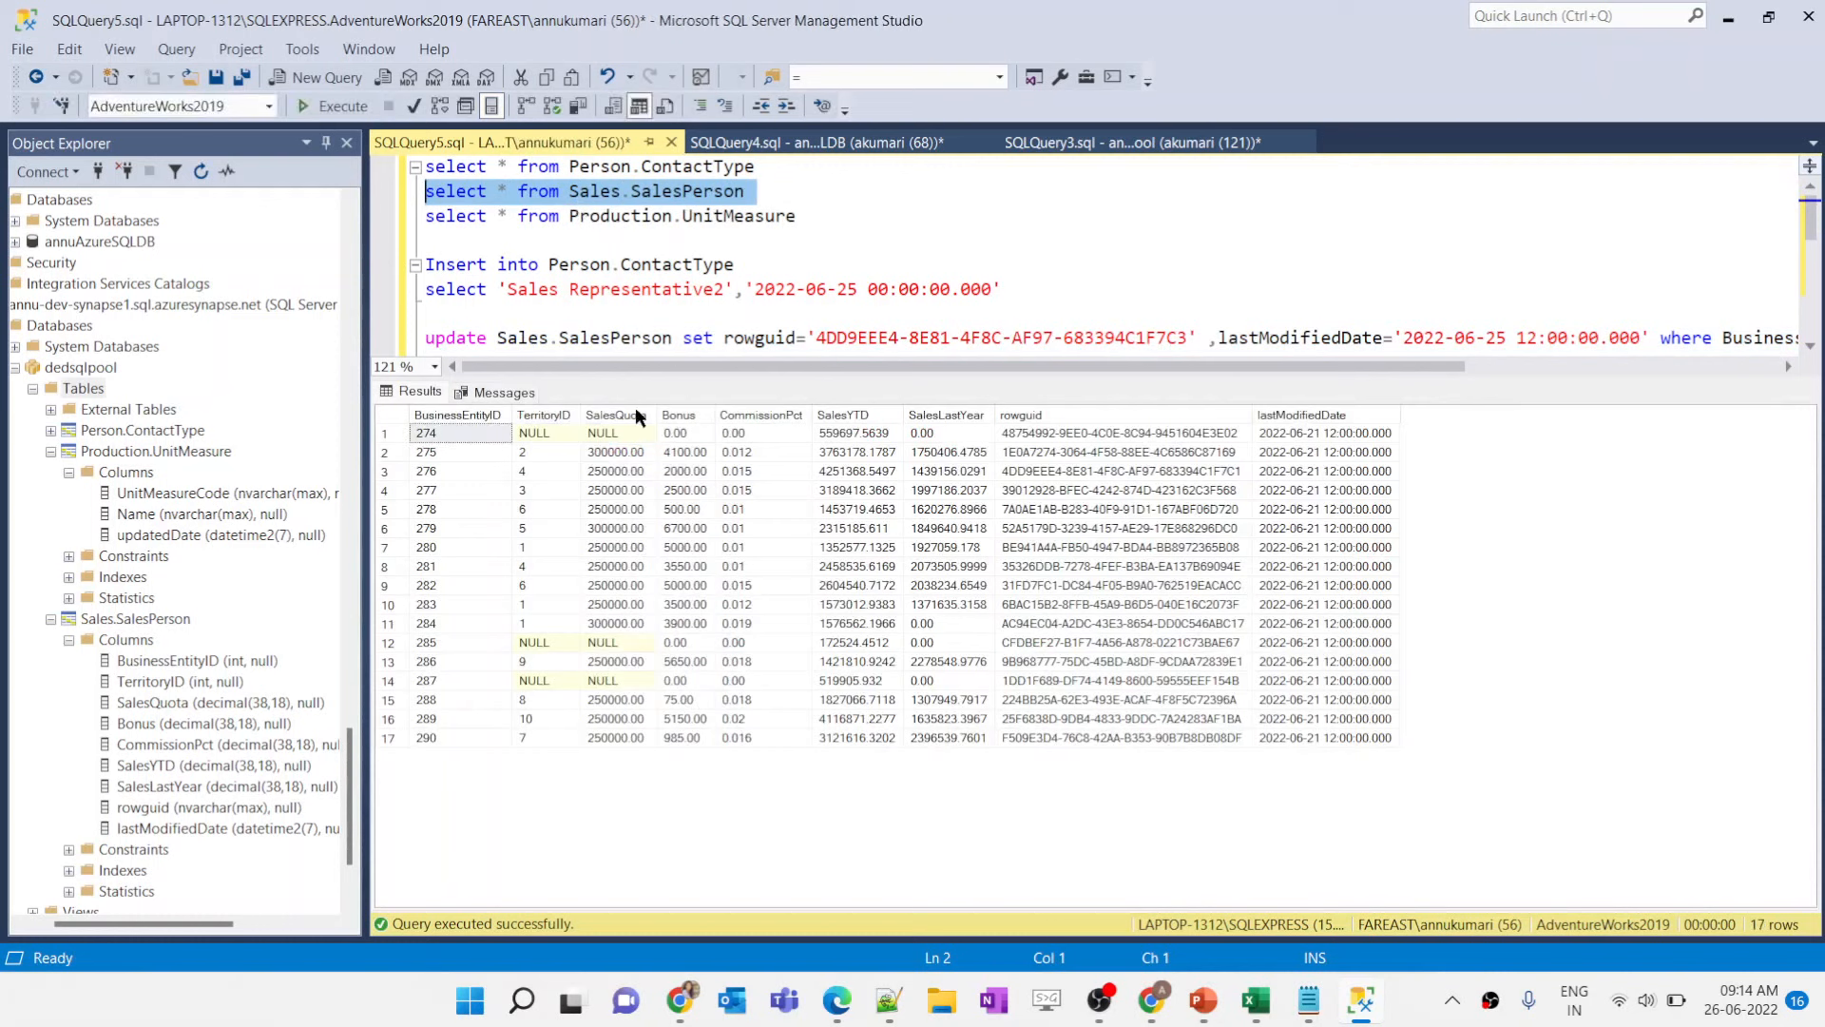
{"action": "scroll", "coordinate": [1211, 334], "scroll_direction": "right", "scroll_amount": 5}
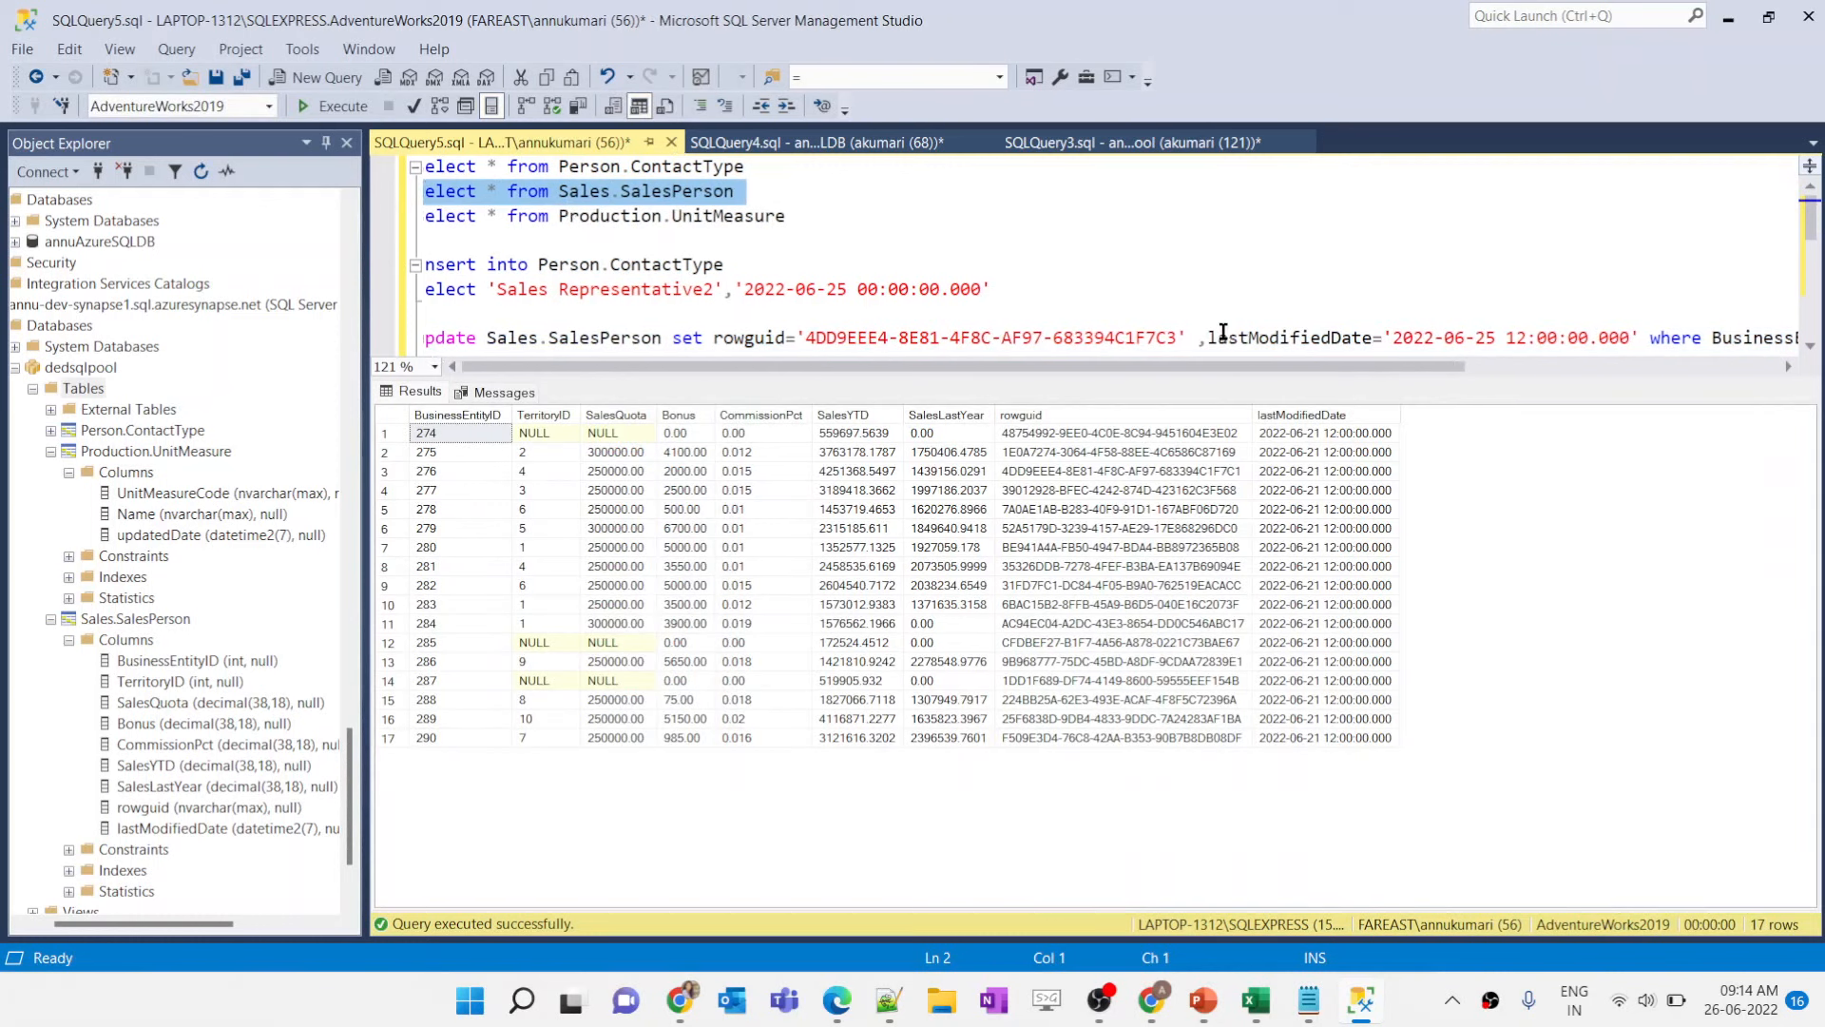
{"action": "left_click", "coordinate": [398, 470]}
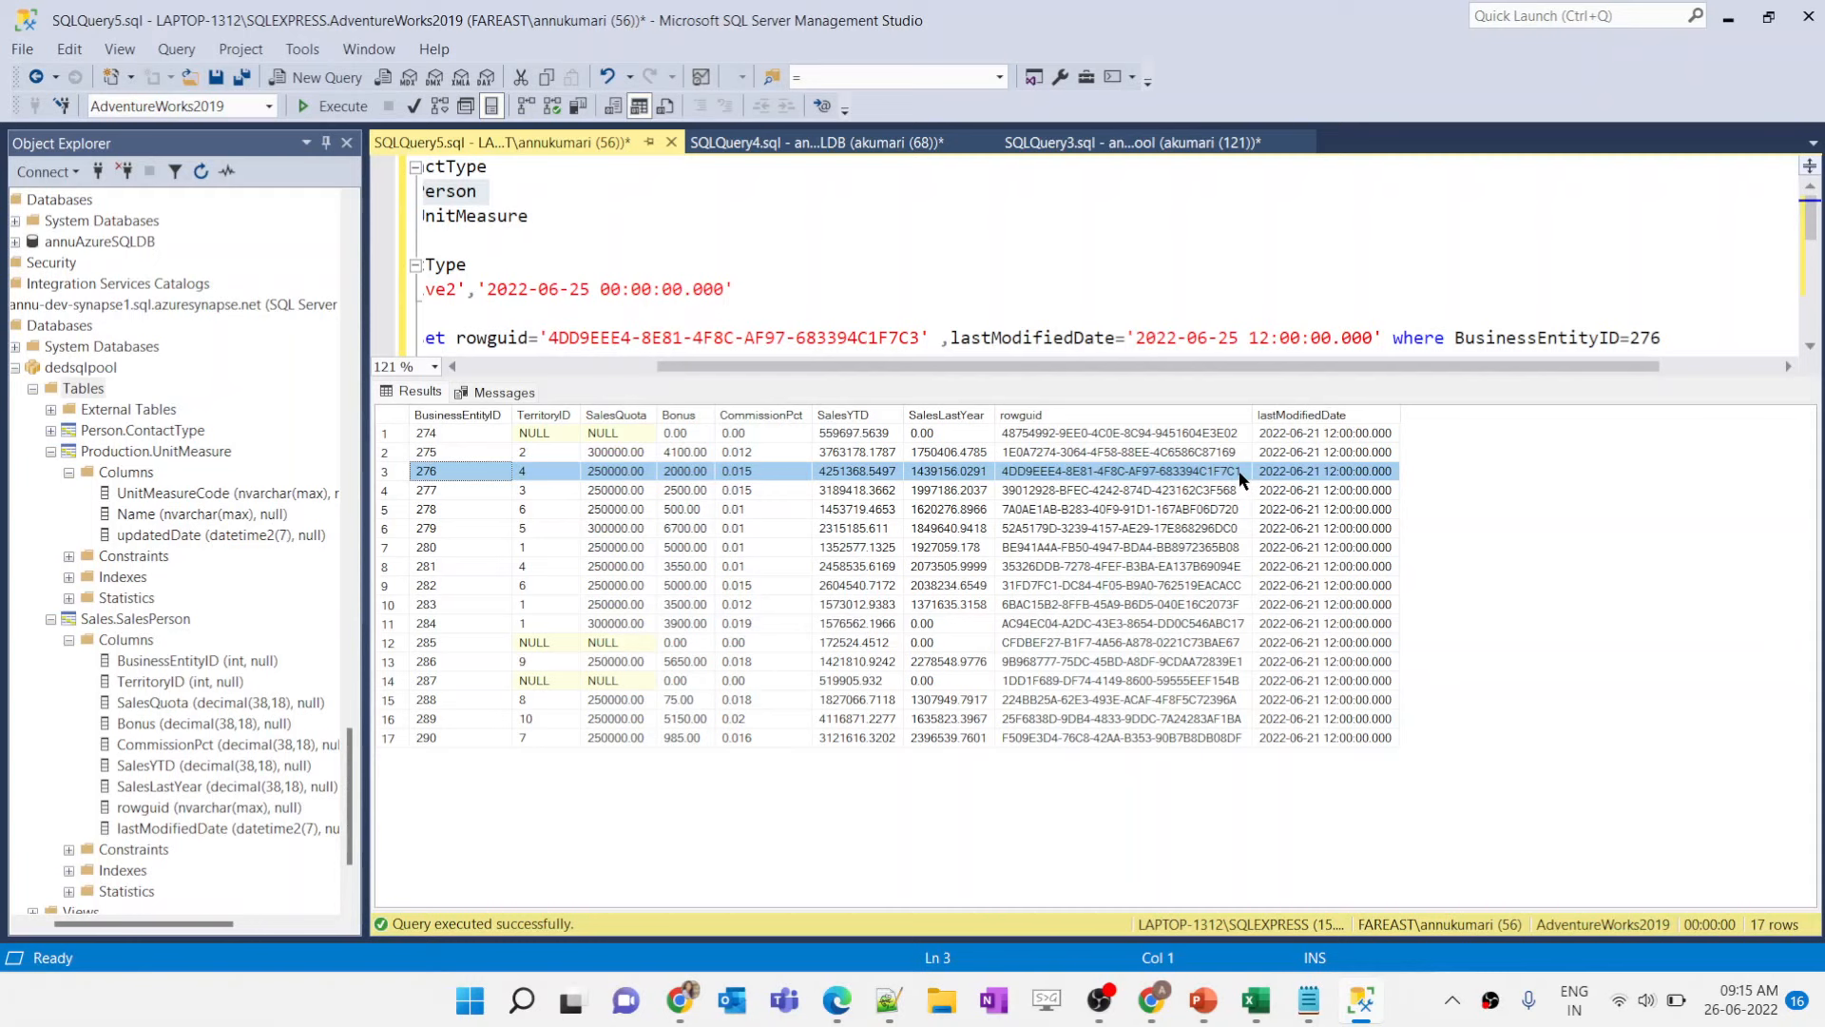
{"action": "triple_click", "coordinate": [820, 331]}
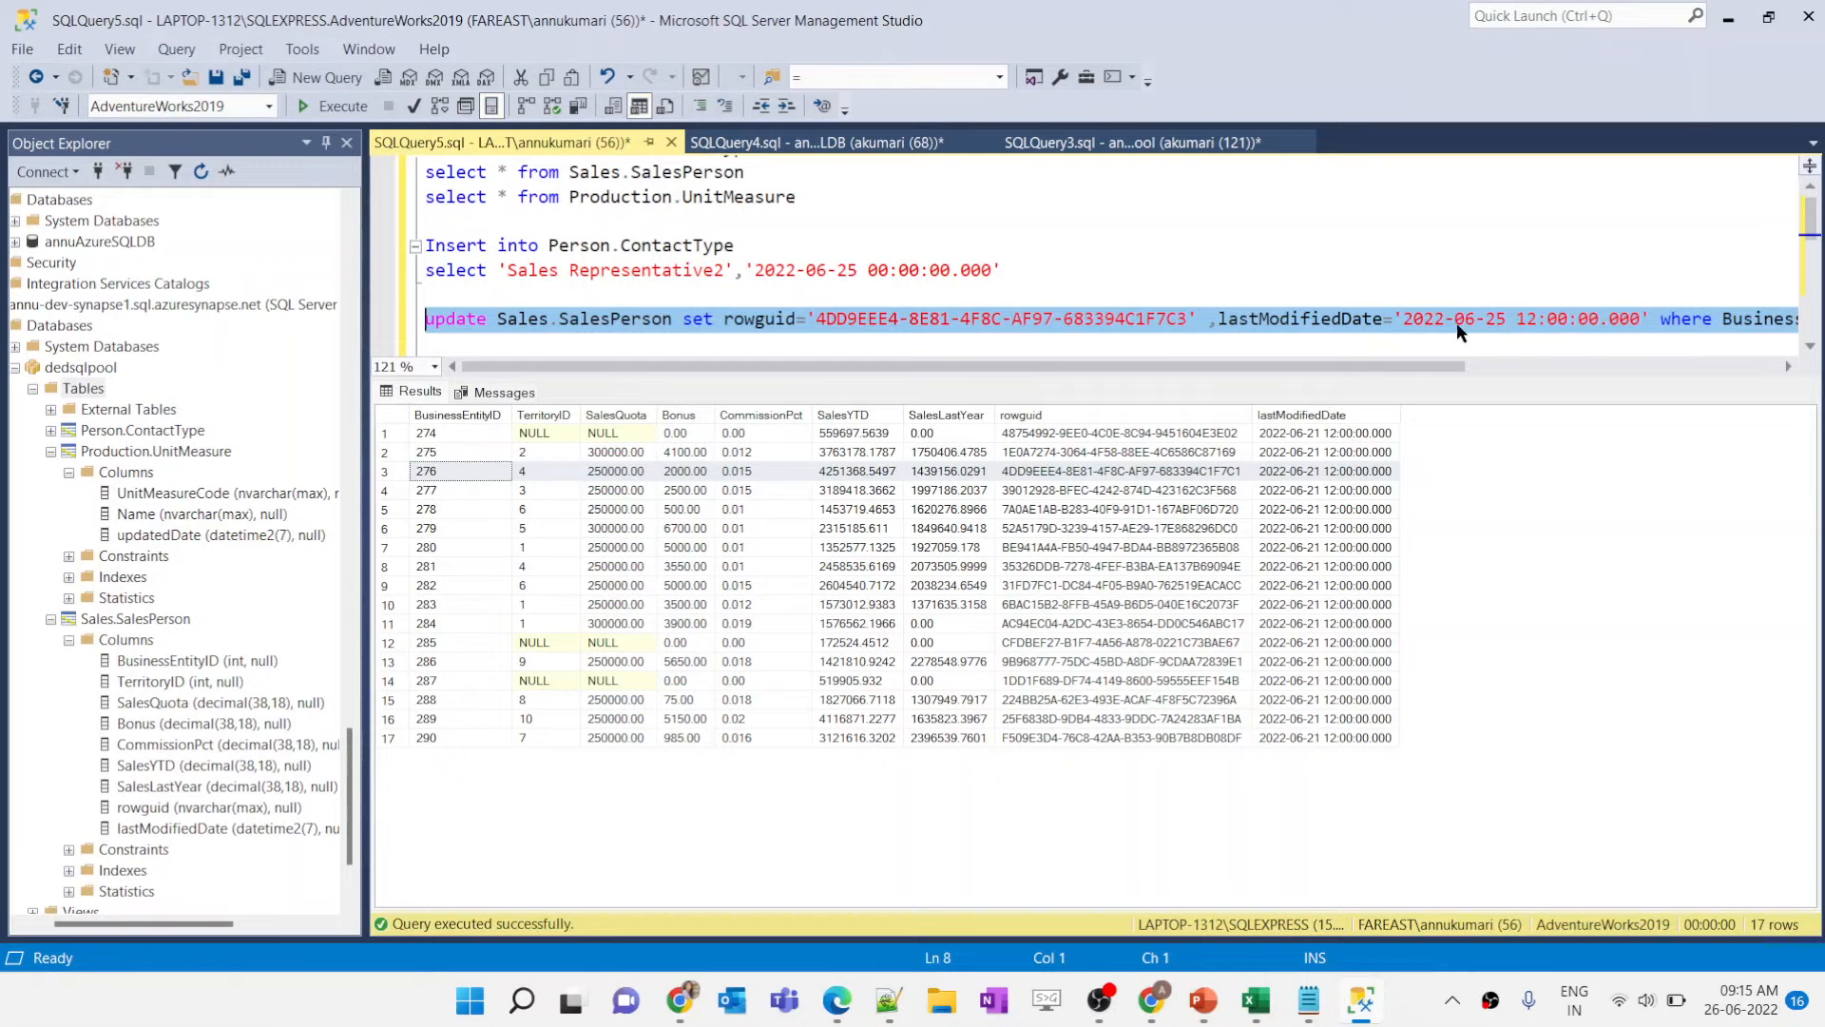
{"action": "key", "text": "F5"}
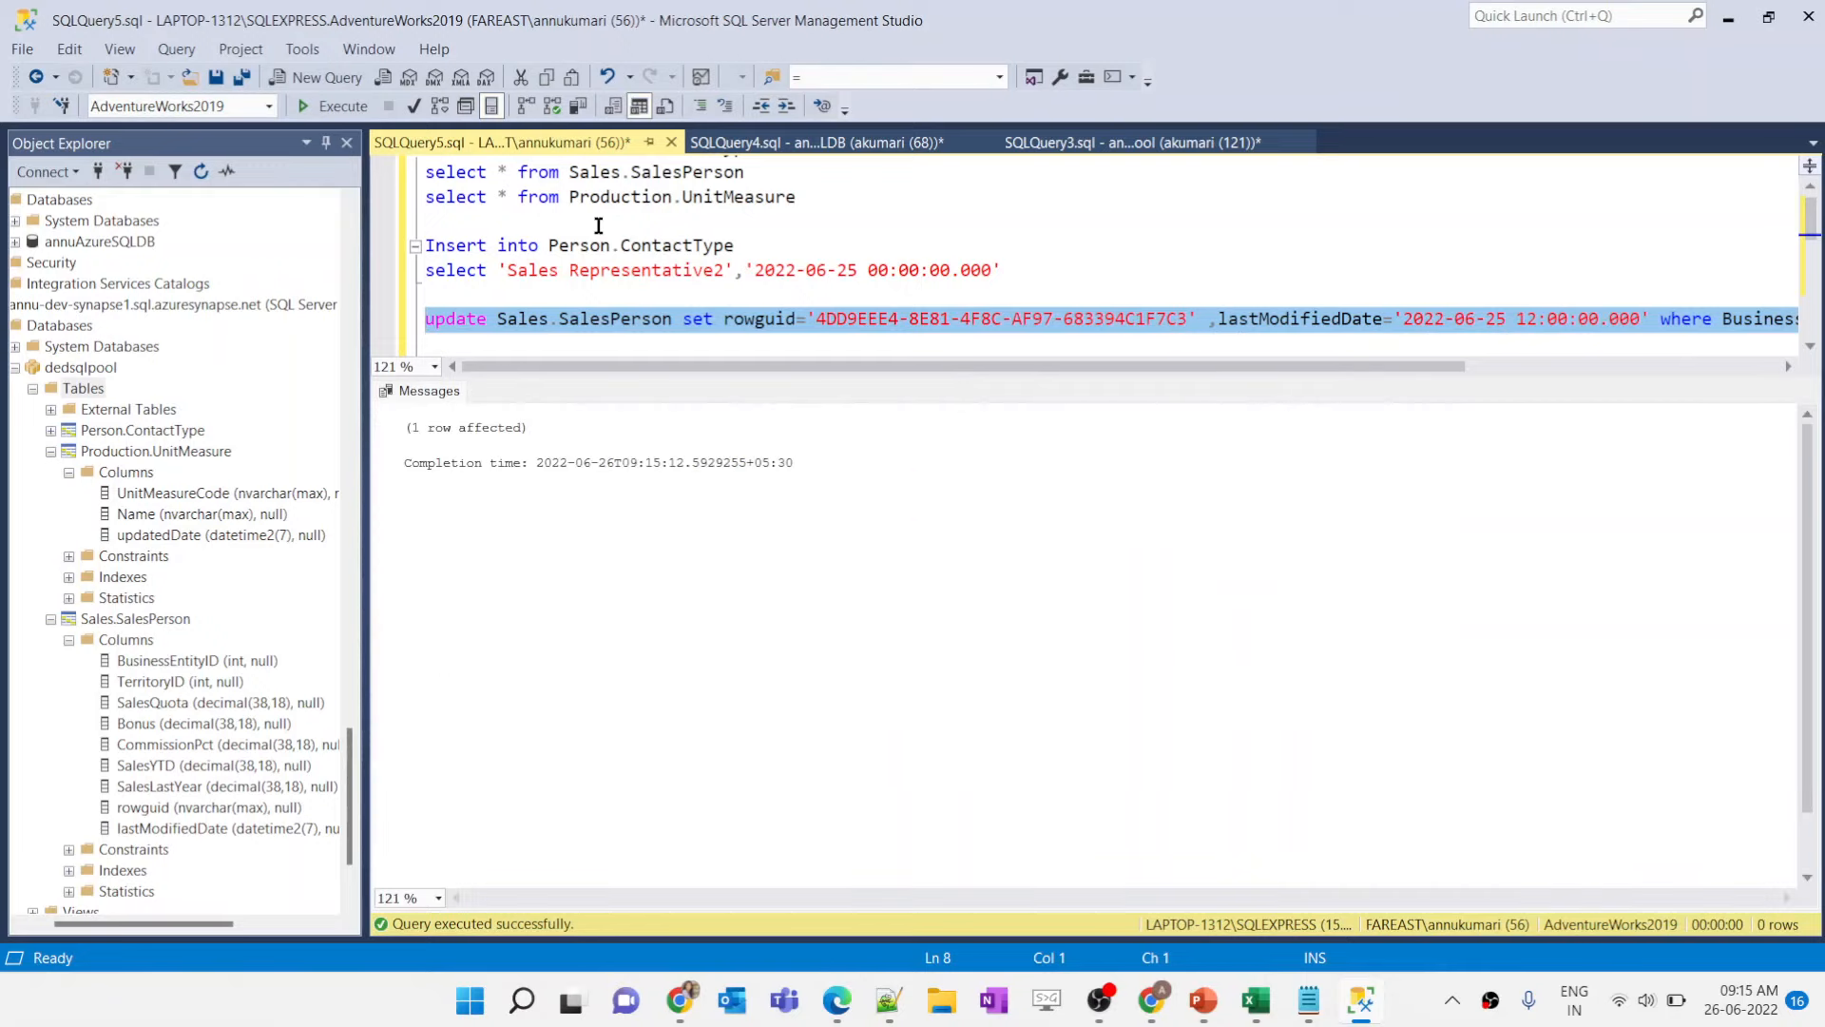
{"action": "triple_click", "coordinate": [563, 197]}
{"action": "key", "text": "F5"}
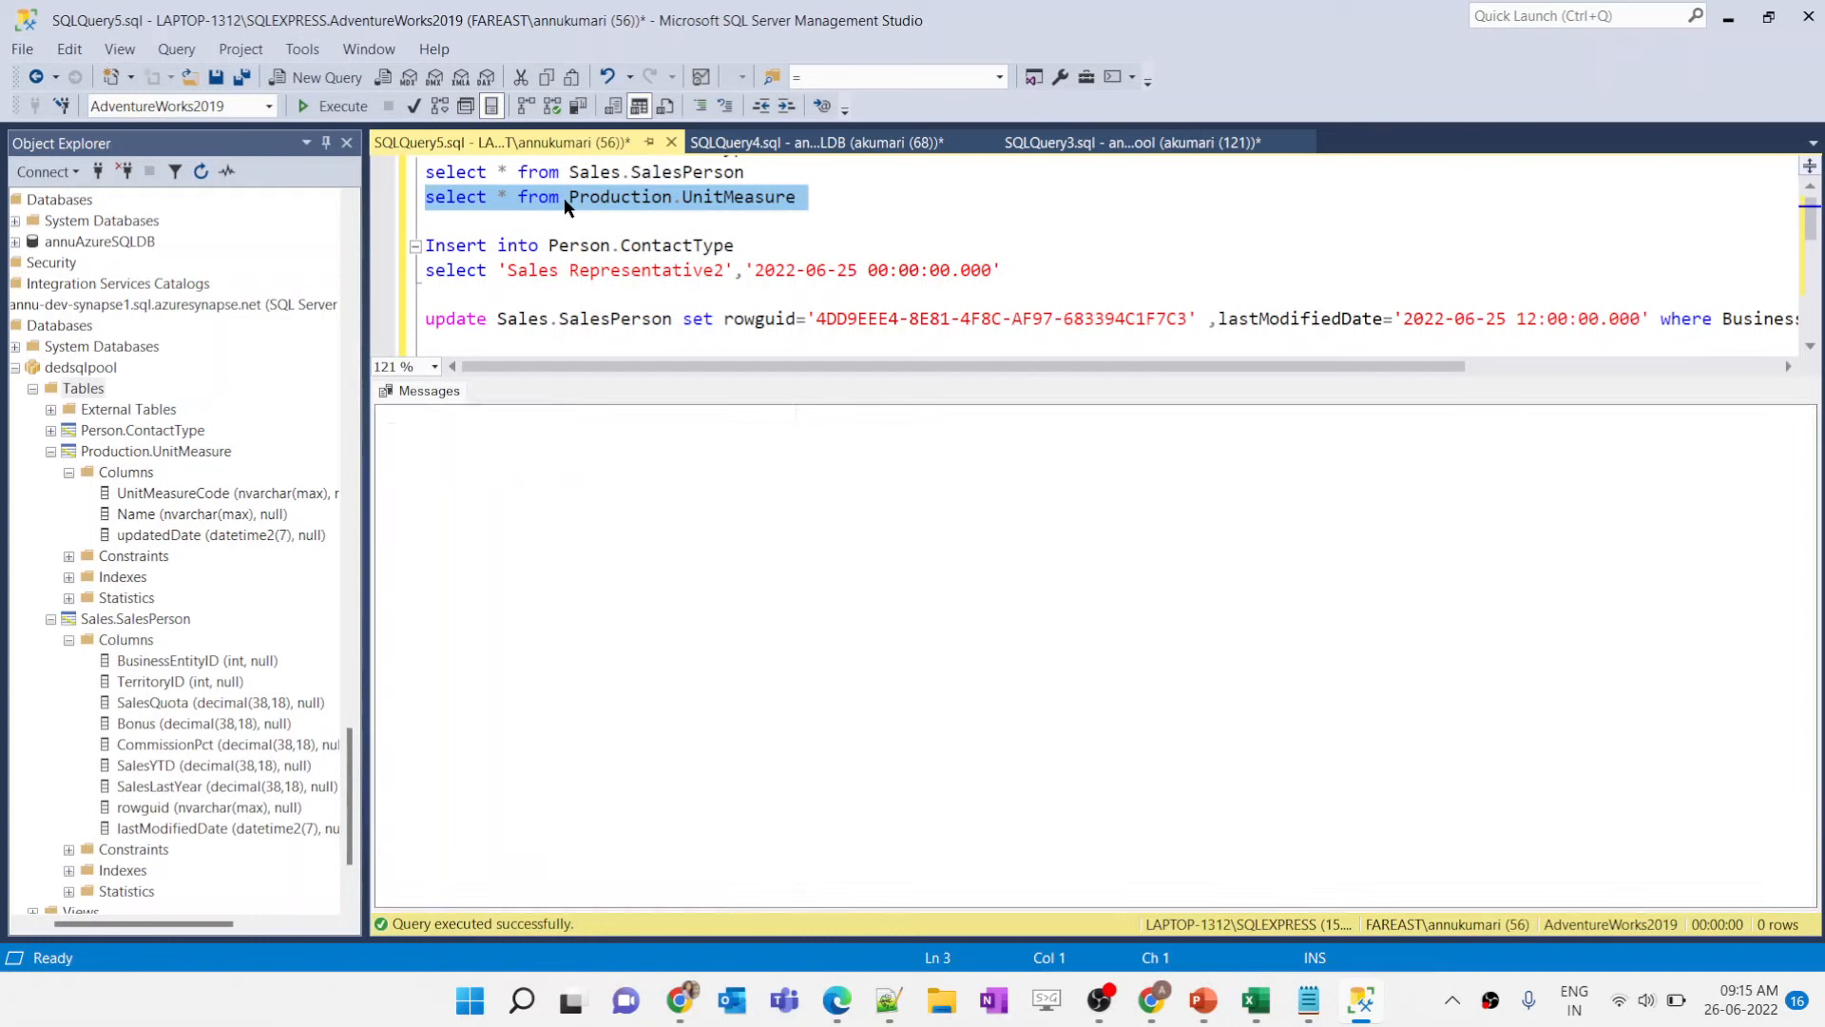
{"action": "scroll", "coordinate": [641, 270], "scroll_direction": "down", "scroll_amount": 1}
{"action": "left_click", "coordinate": [631, 677]}
{"action": "scroll", "coordinate": [631, 677], "scroll_direction": "down", "scroll_amount": 5}
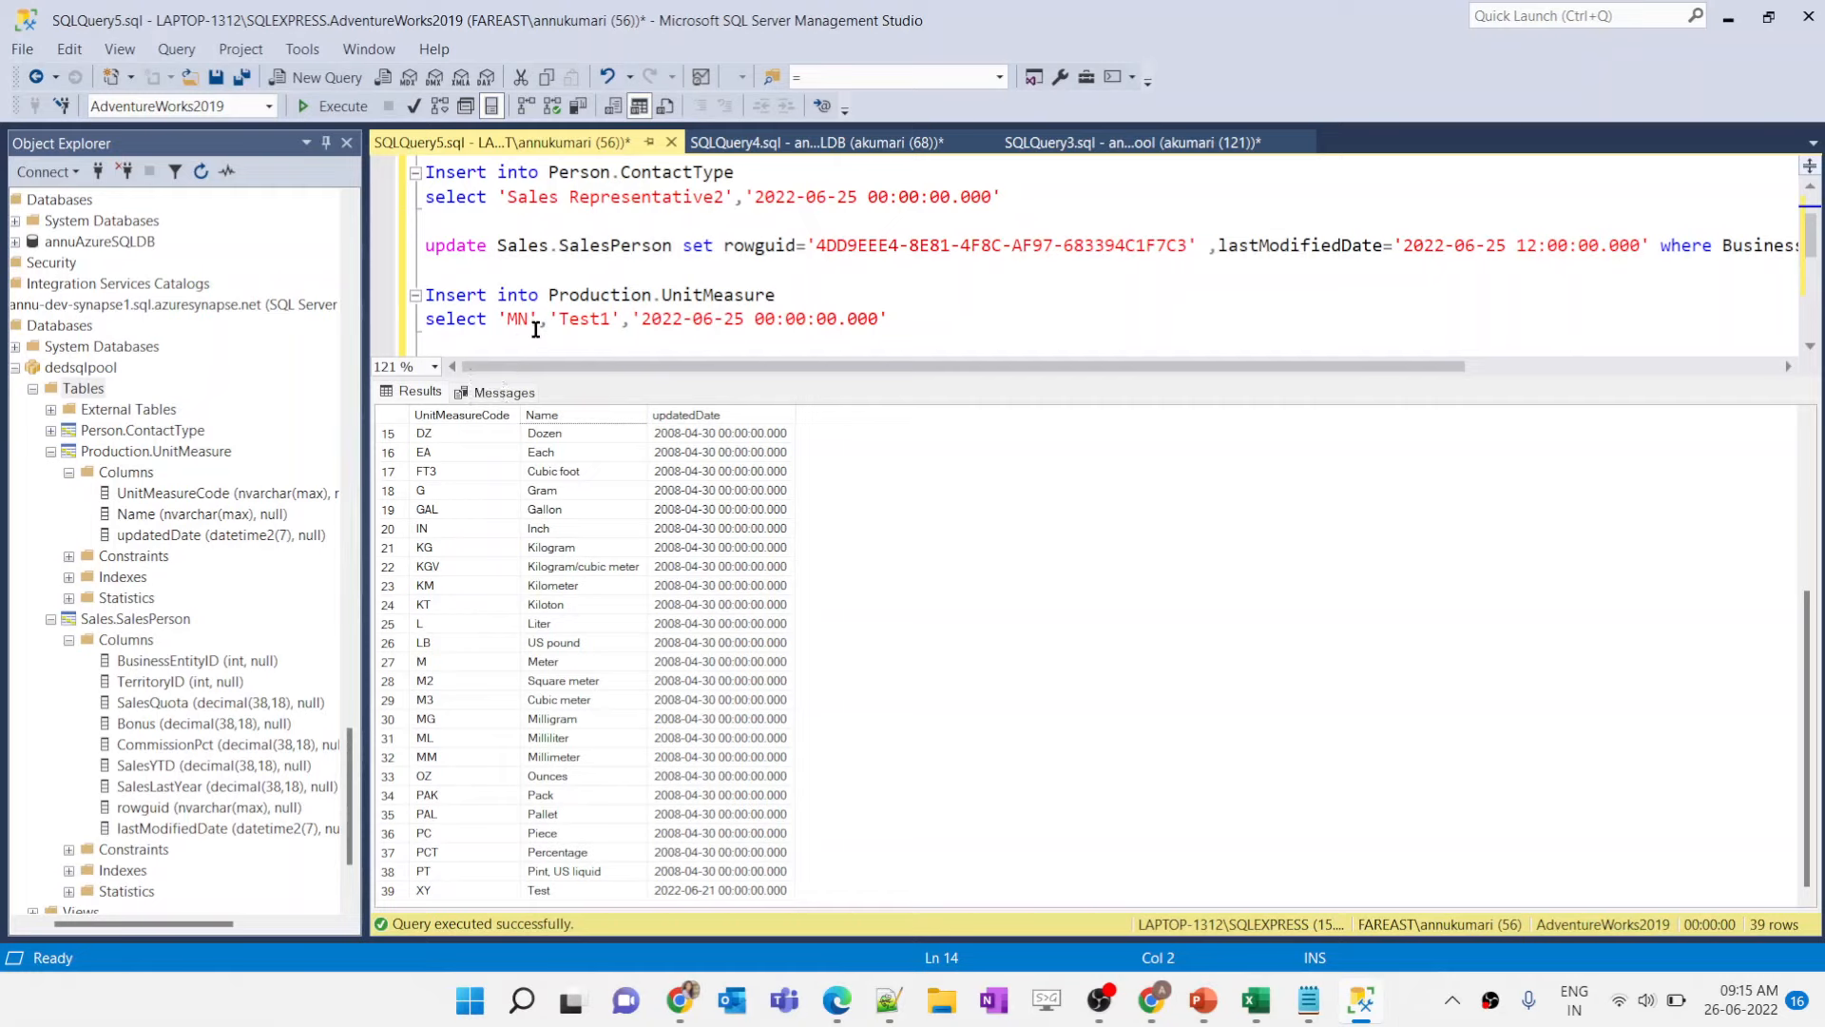
{"action": "left_click_drag", "start_coordinate": [985, 332], "coordinate": [414, 302]}
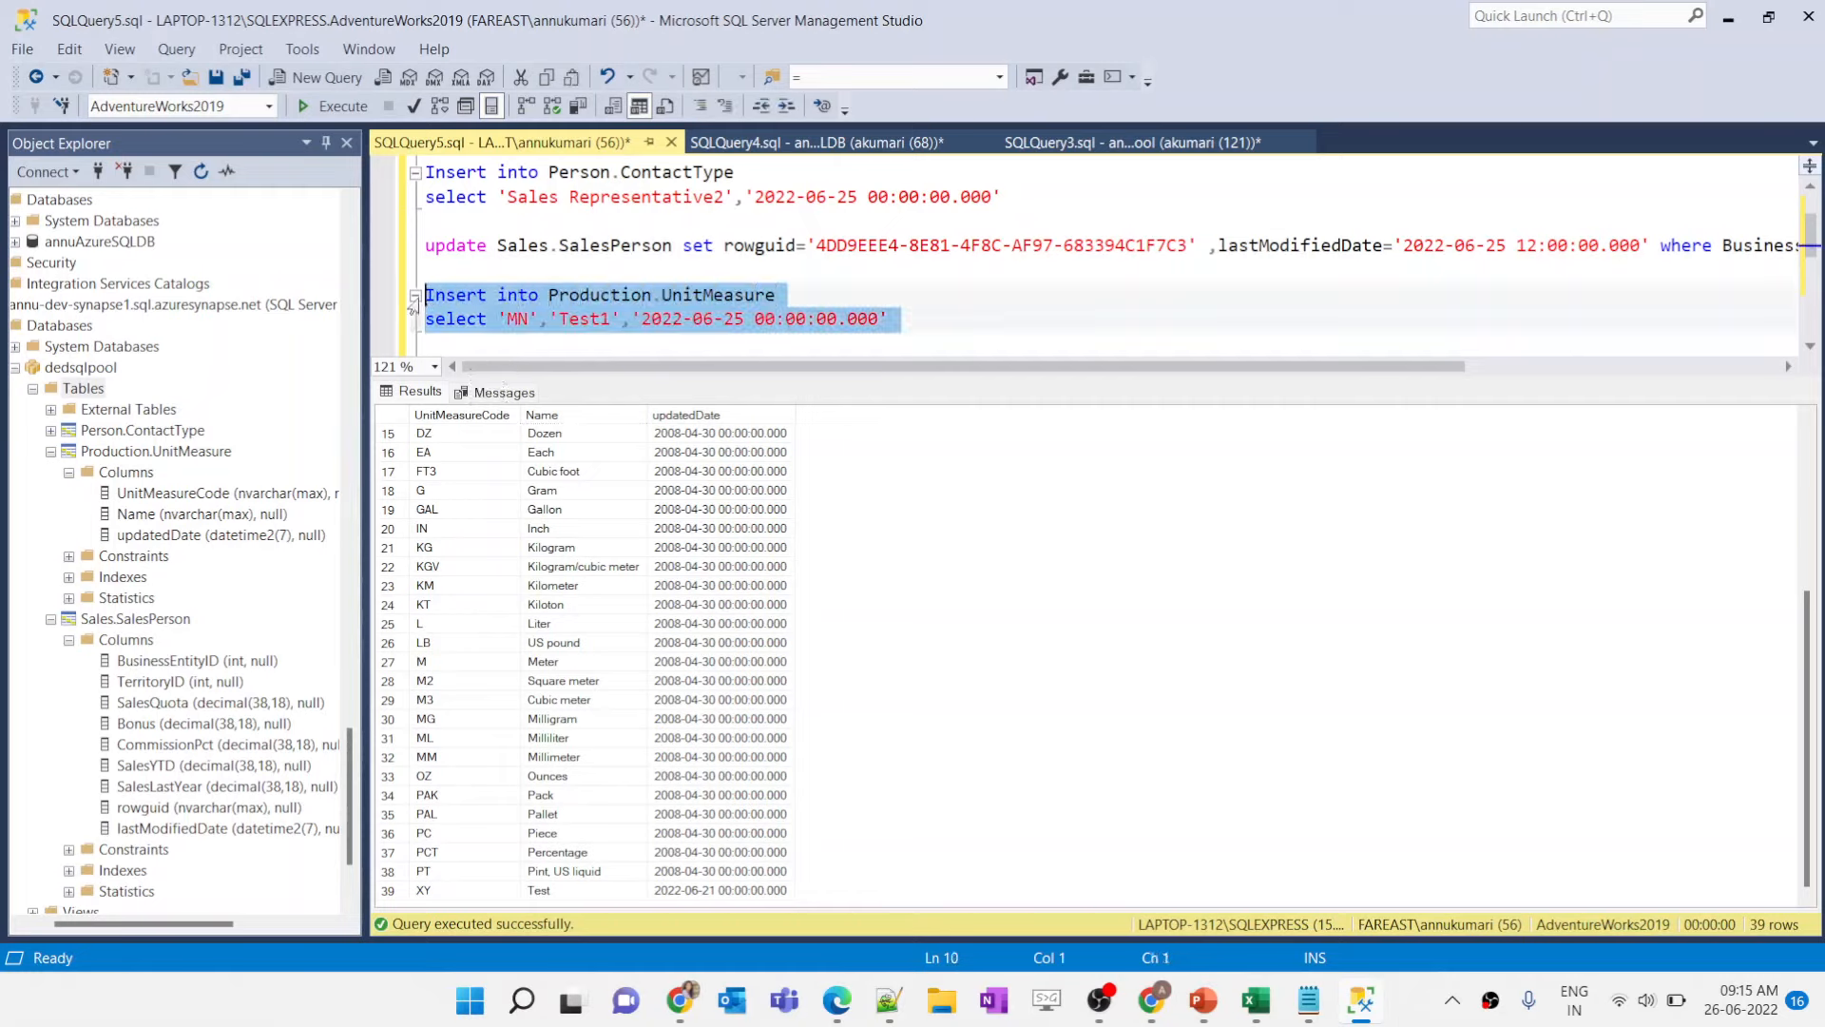
{"action": "key", "text": "F5"}
Step: Run the three select queries on Person.ContactType, Sales.SalesPerson and Production.UnitMeasure together
{"action": "scroll", "coordinate": [719, 301], "scroll_direction": "up", "scroll_amount": 1}
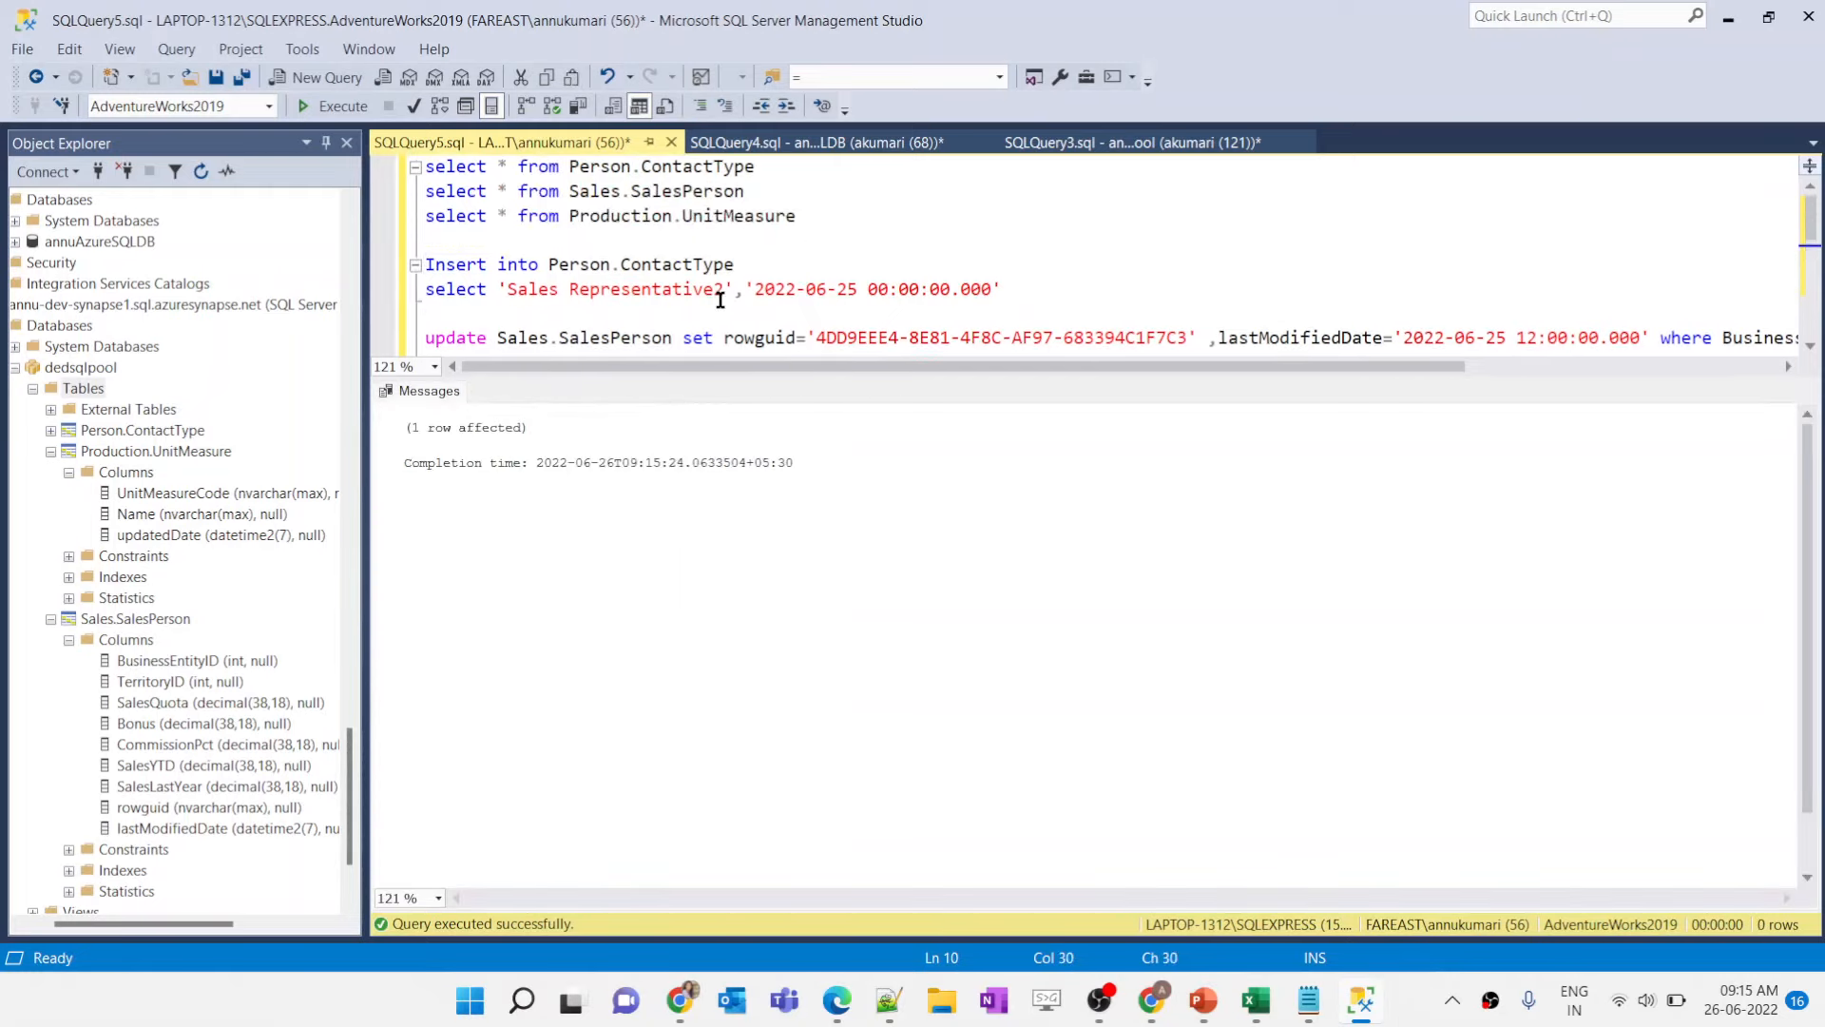
{"action": "left_click_drag", "start_coordinate": [797, 217], "coordinate": [422, 167]}
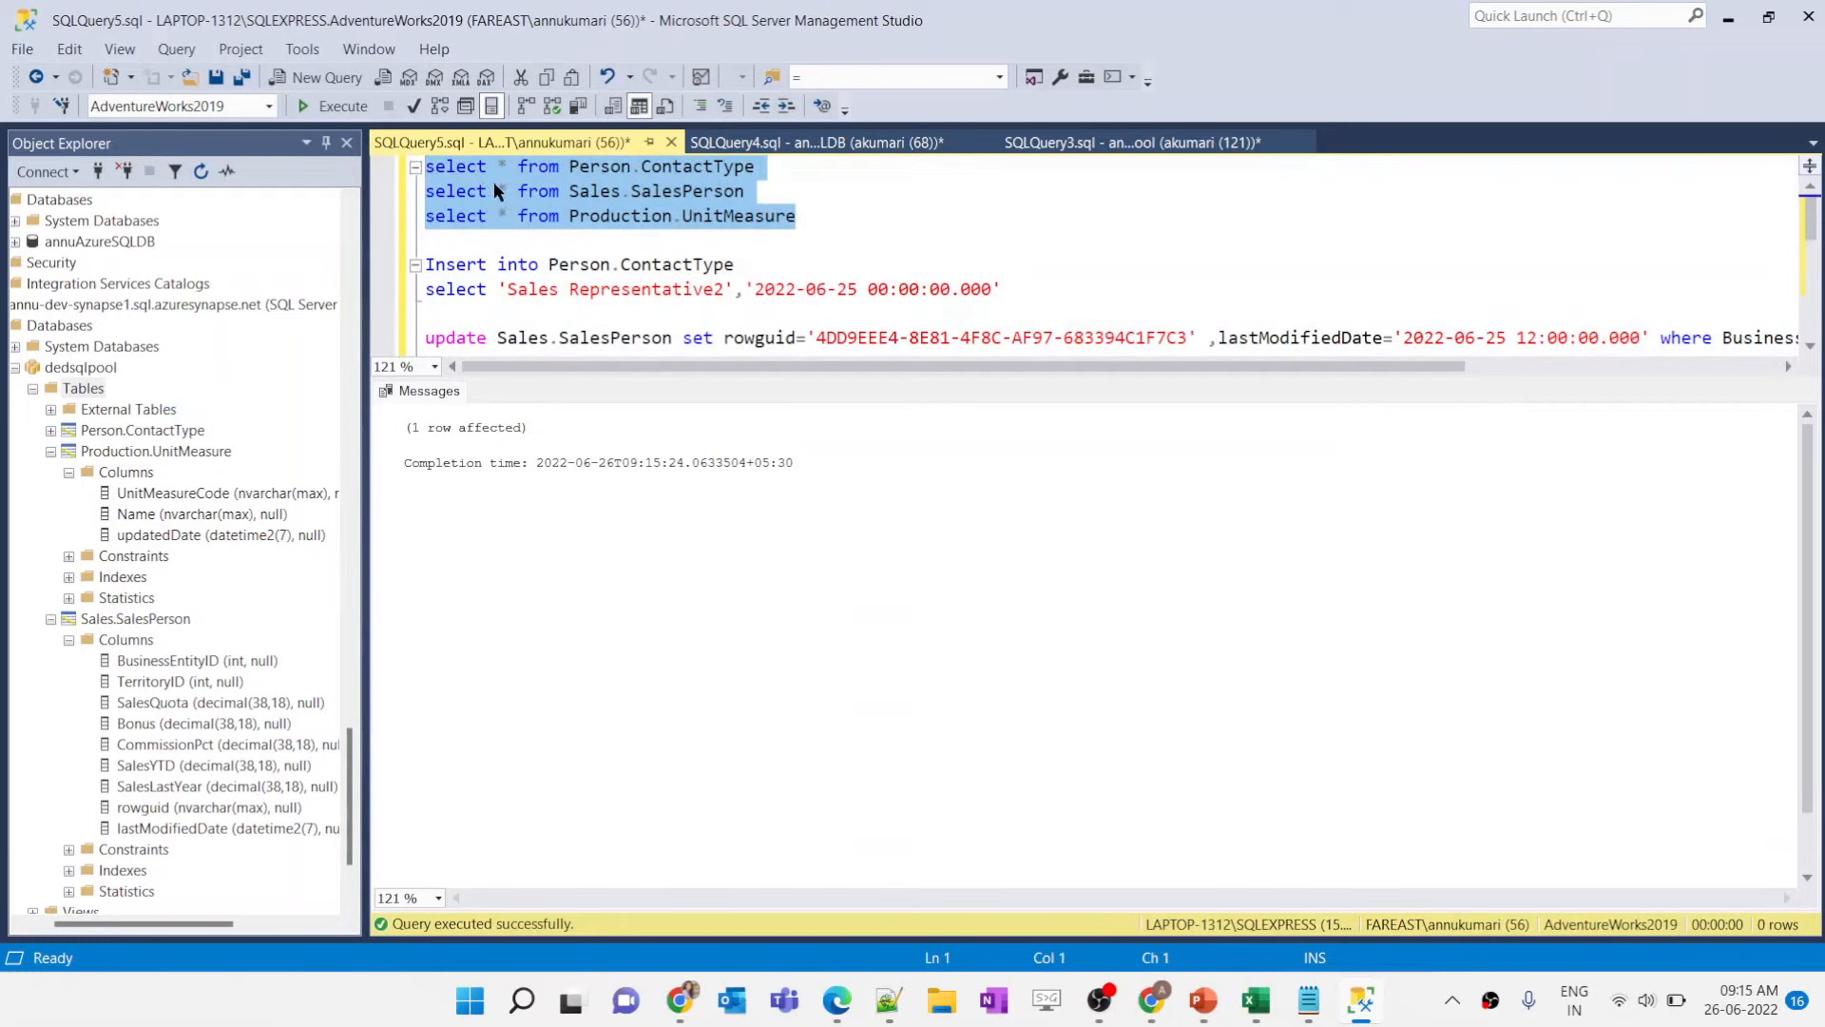
{"action": "left_click", "coordinate": [333, 107]}
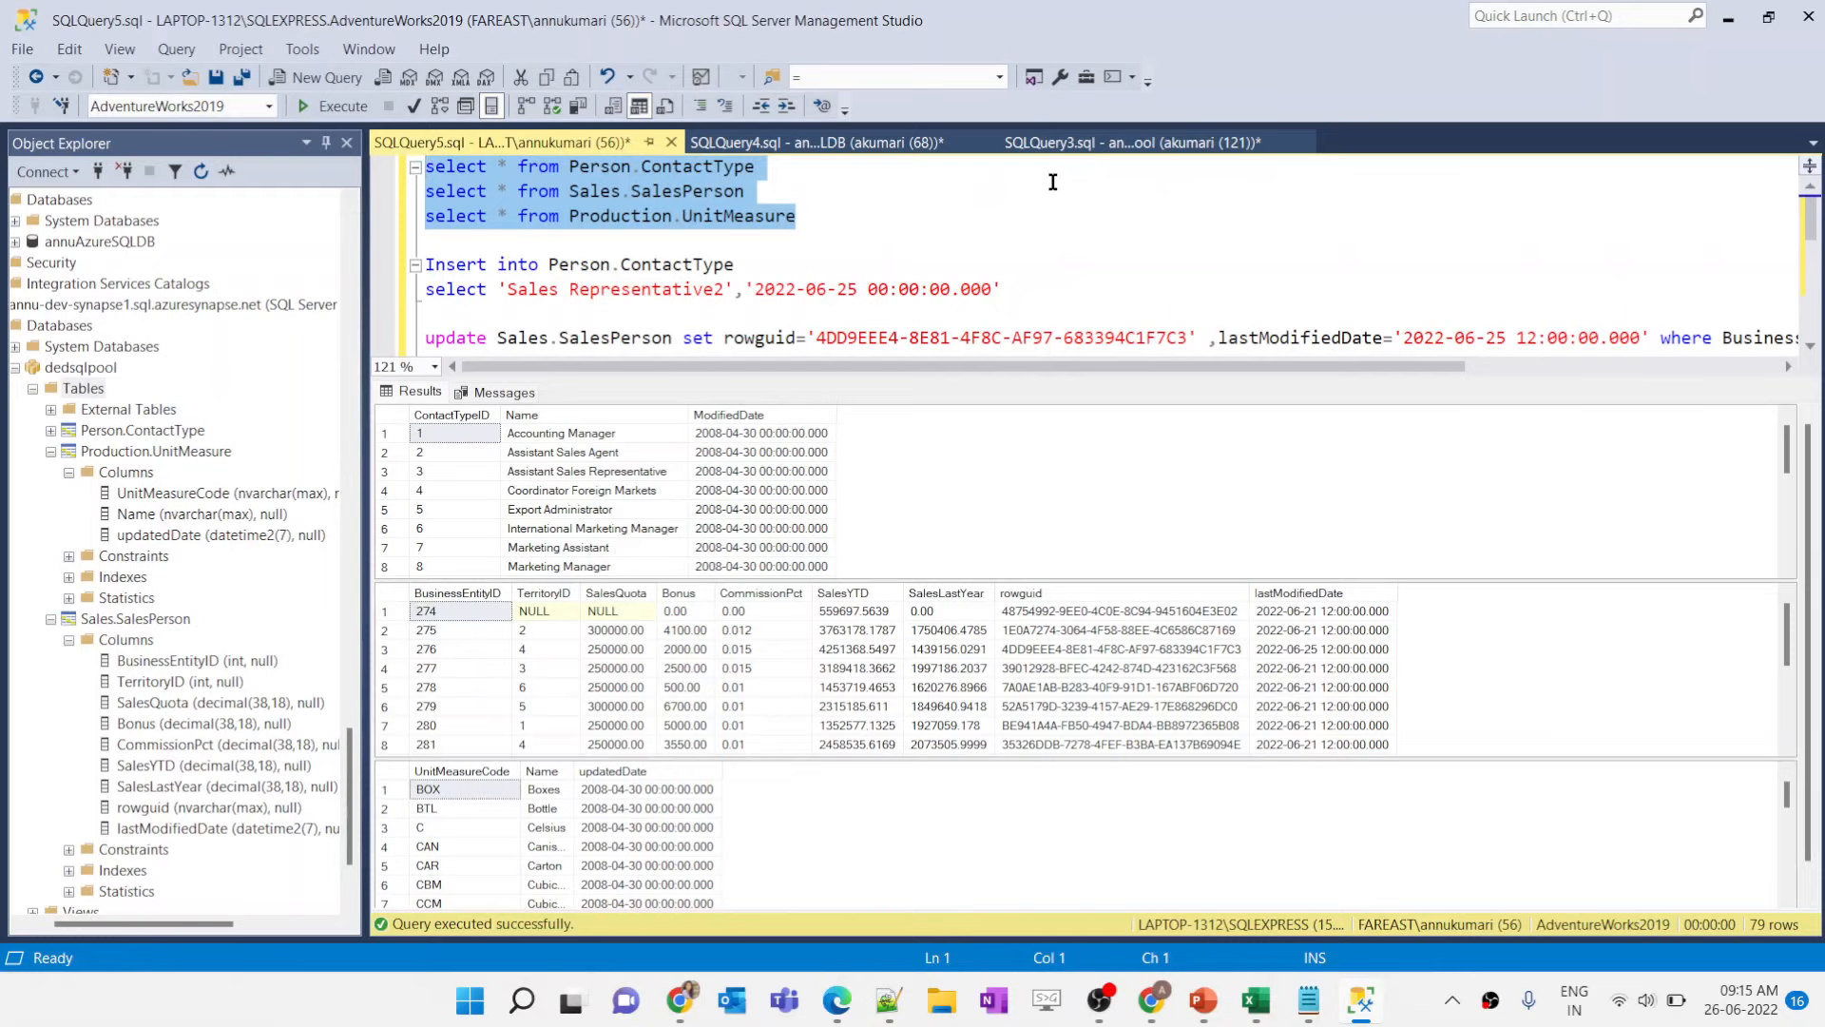
Step: Switch to Azure Synapse in the browser, start a debug run of the PL_ELT pipeline and refresh its activity status
{"action": "left_click", "coordinate": [1155, 993]}
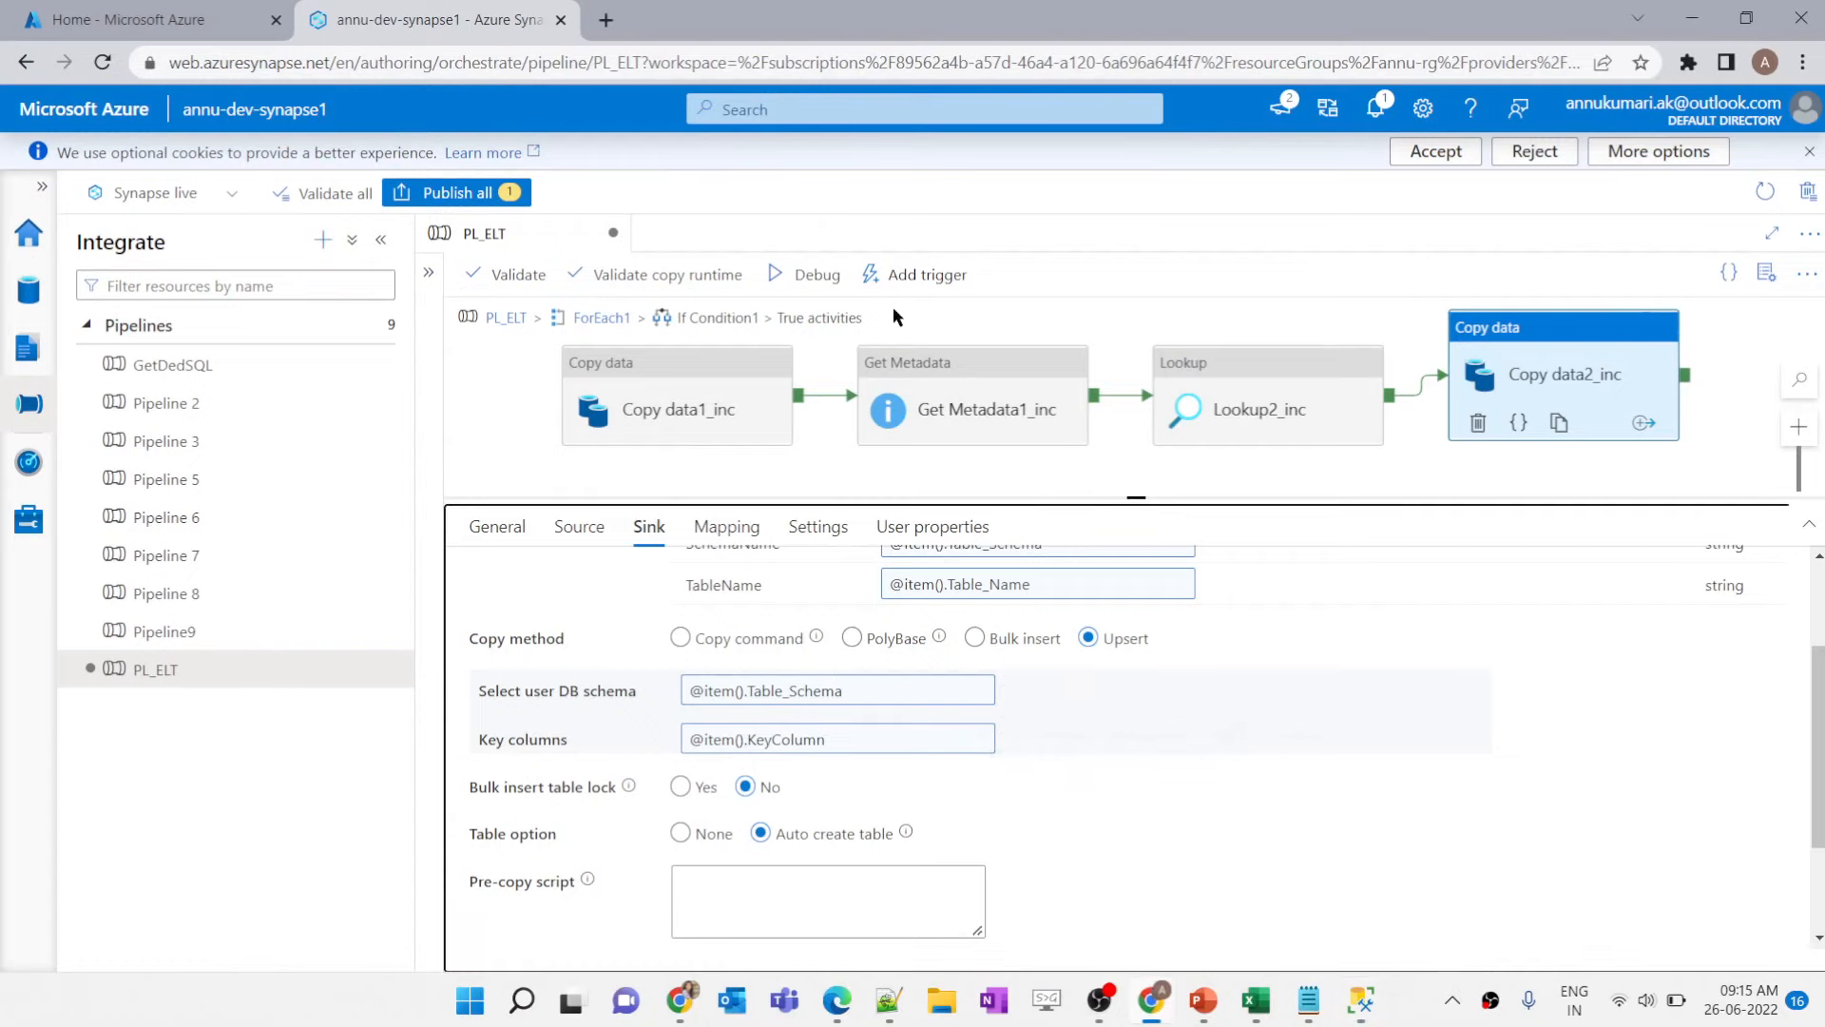
{"action": "left_click", "coordinate": [799, 281]}
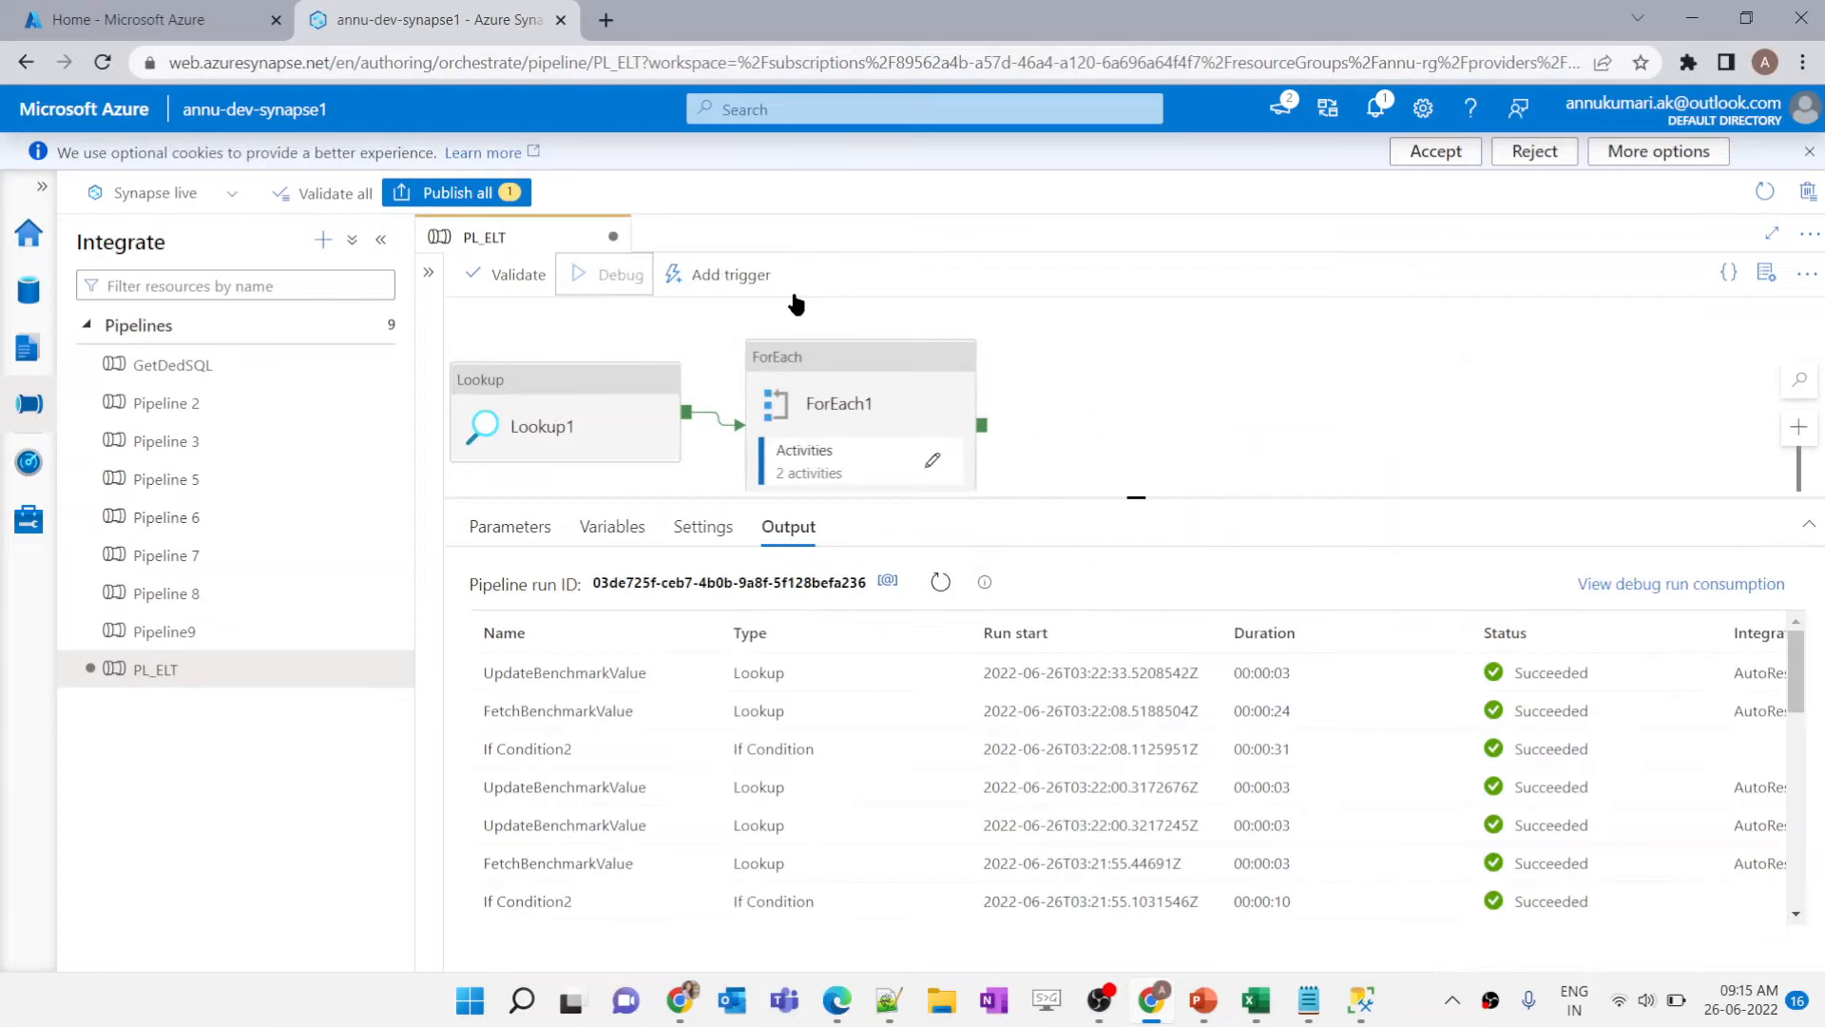
{"action": "left_click", "coordinate": [940, 583]}
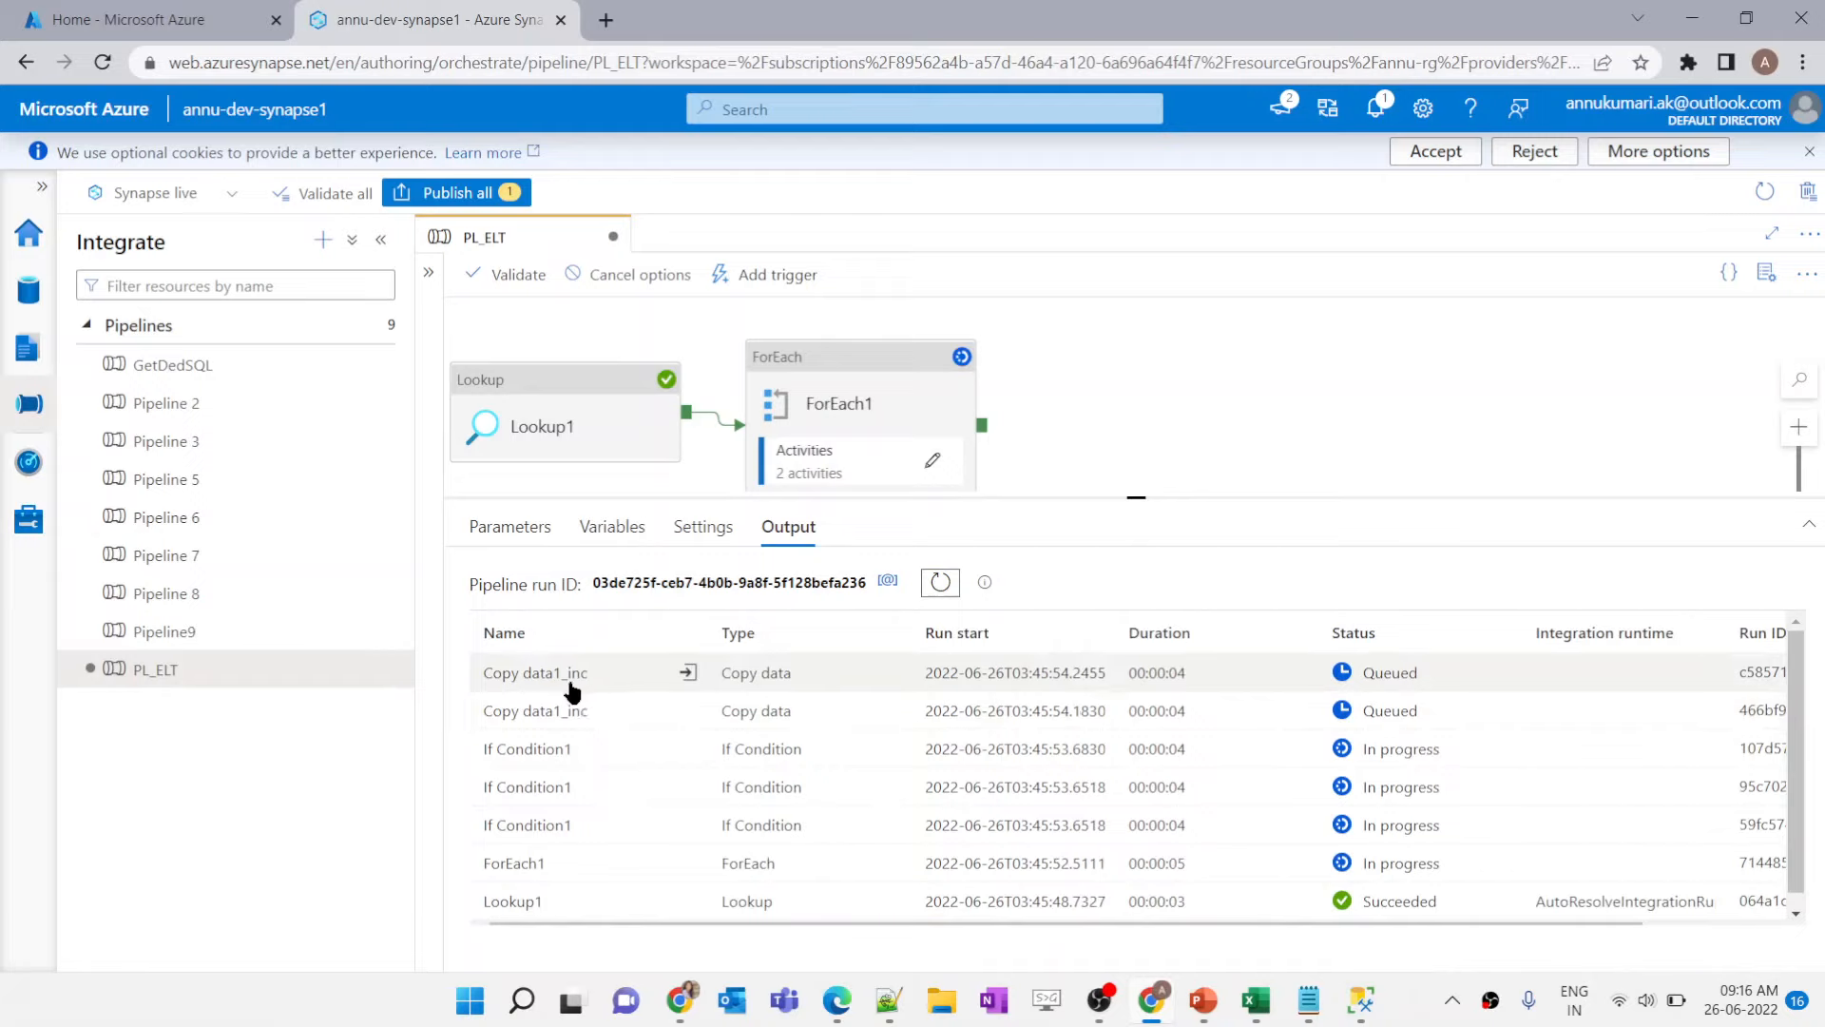
{"action": "left_click", "coordinate": [940, 583]}
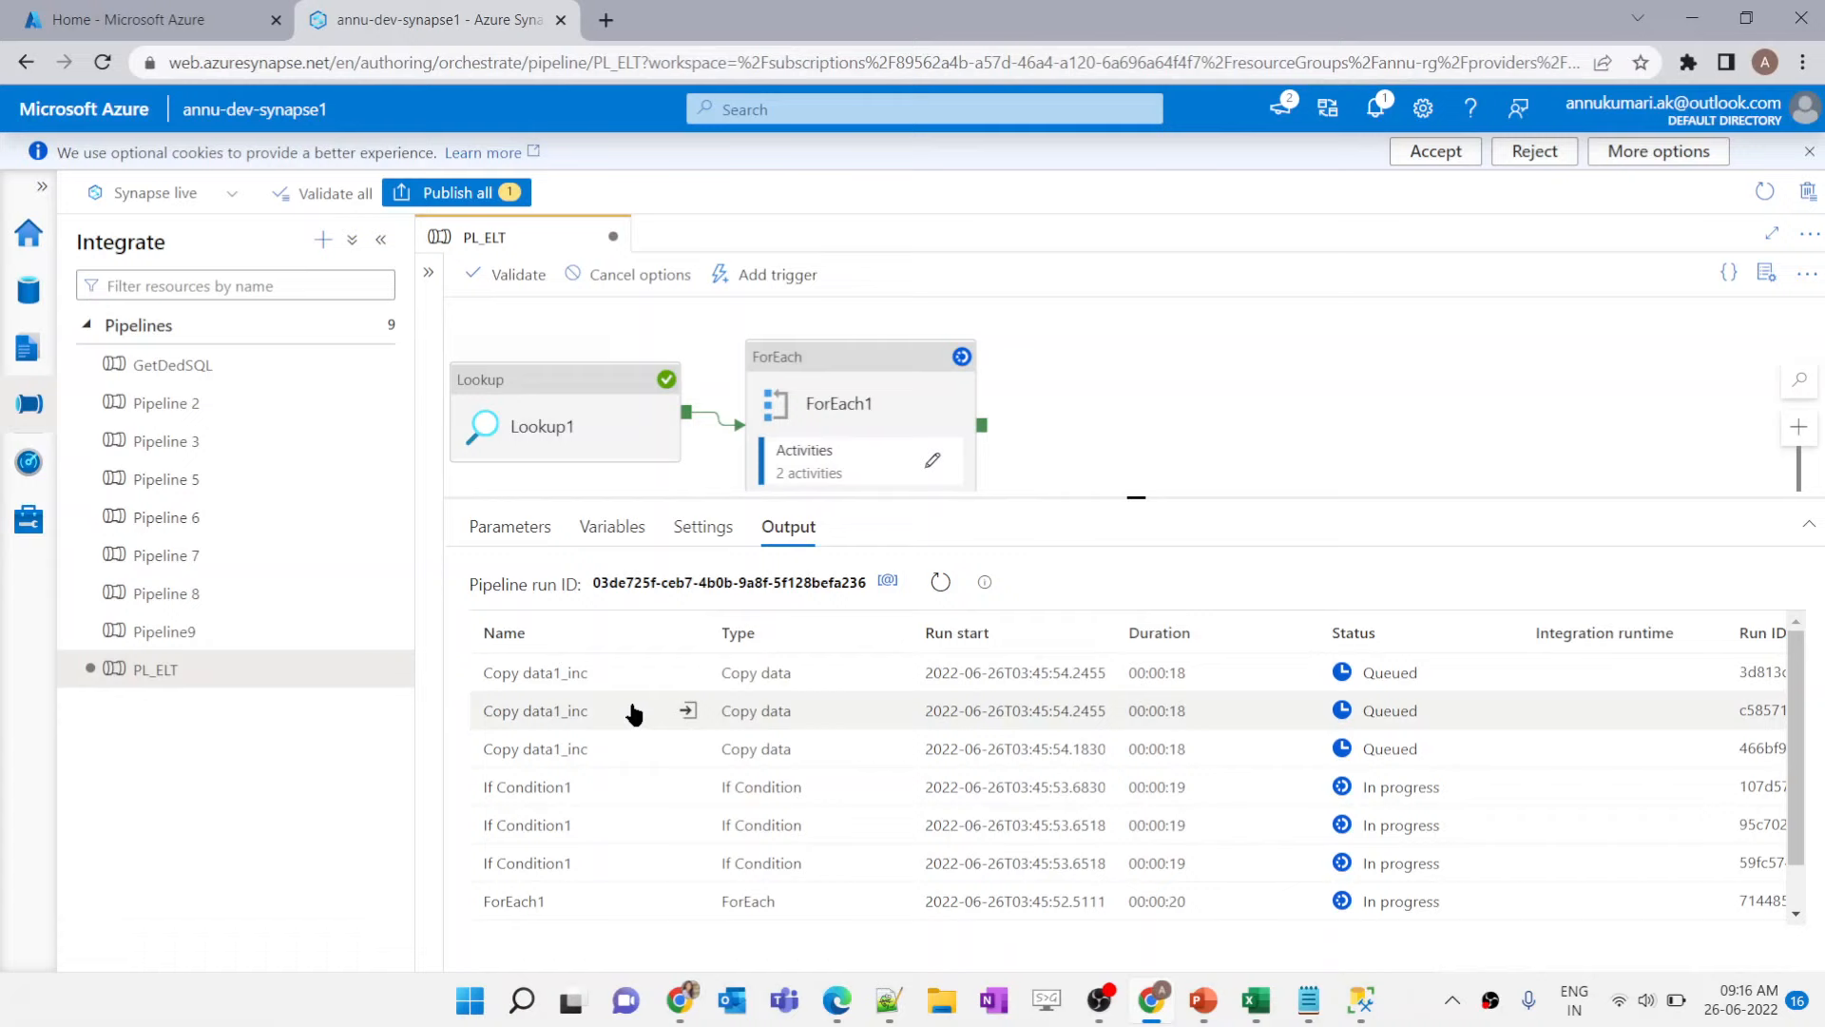
Step: Inspect the input of the Copy data1_inc run for Production.UnitMeasure, checking the updatedDate filter in its reader query
{"action": "left_click", "coordinate": [682, 711]}
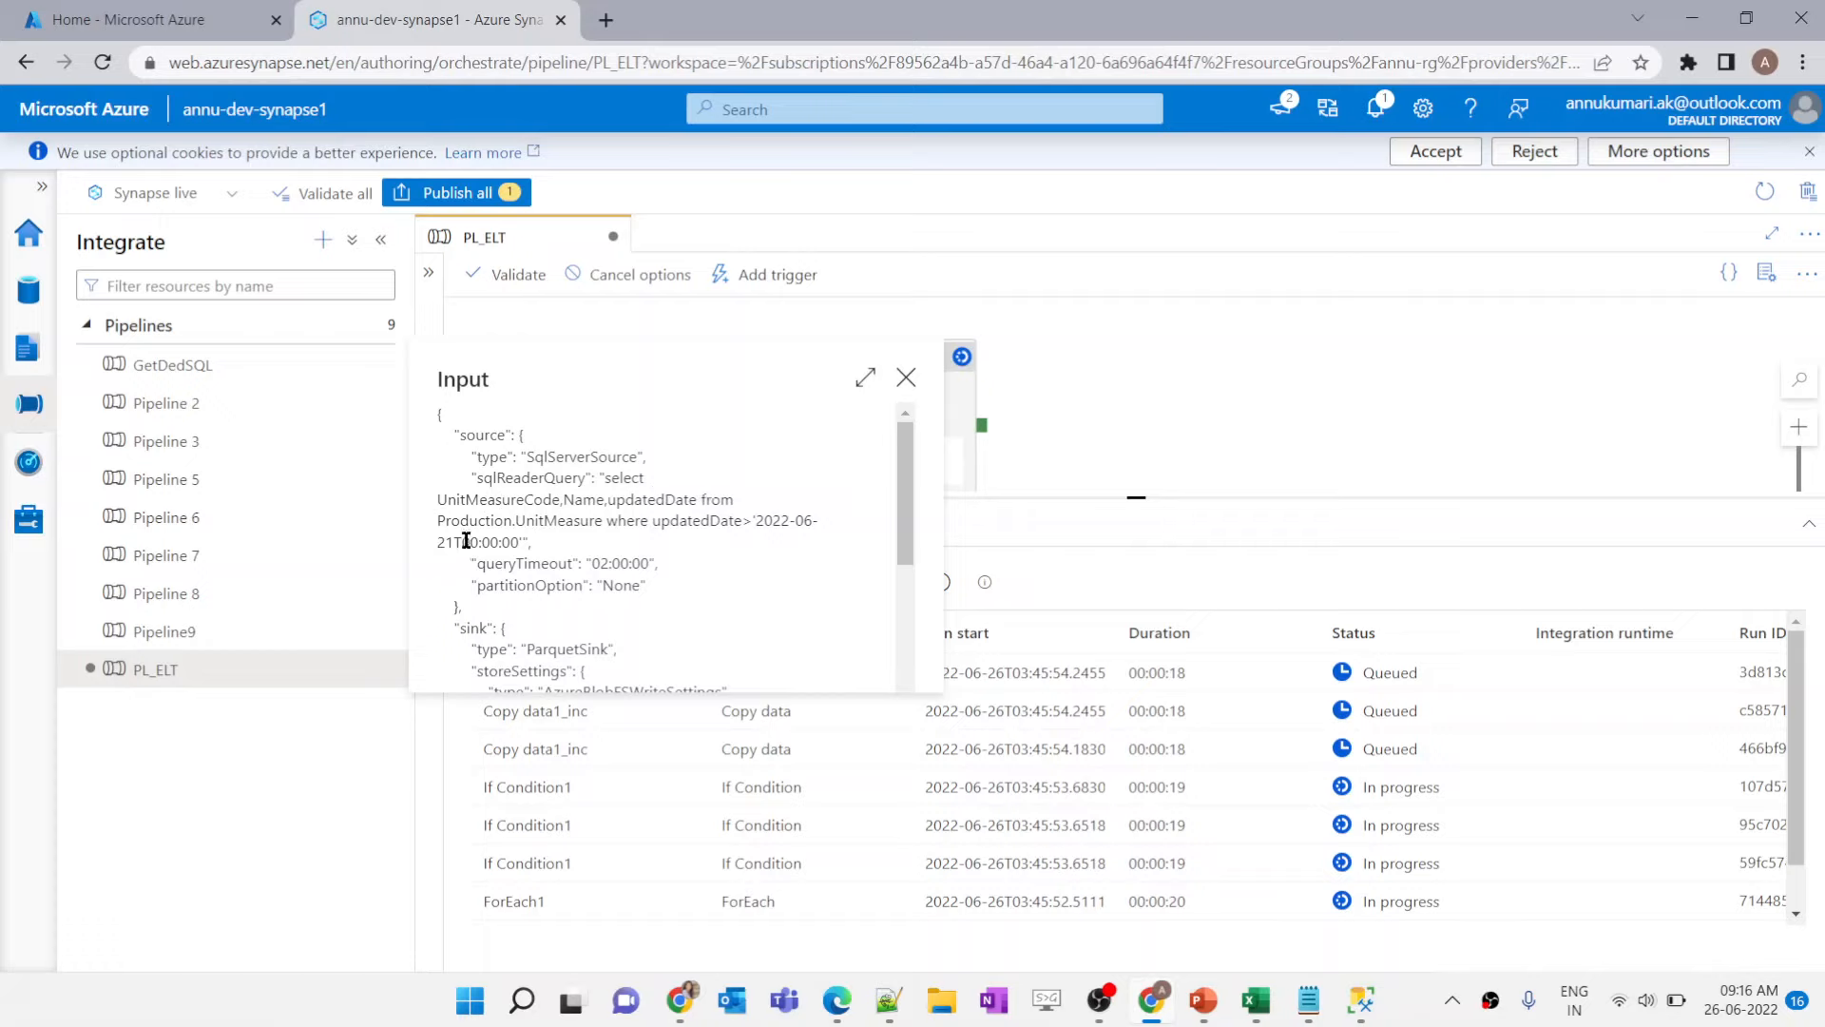
{"action": "left_click_drag", "start_coordinate": [750, 522], "coordinate": [709, 543]}
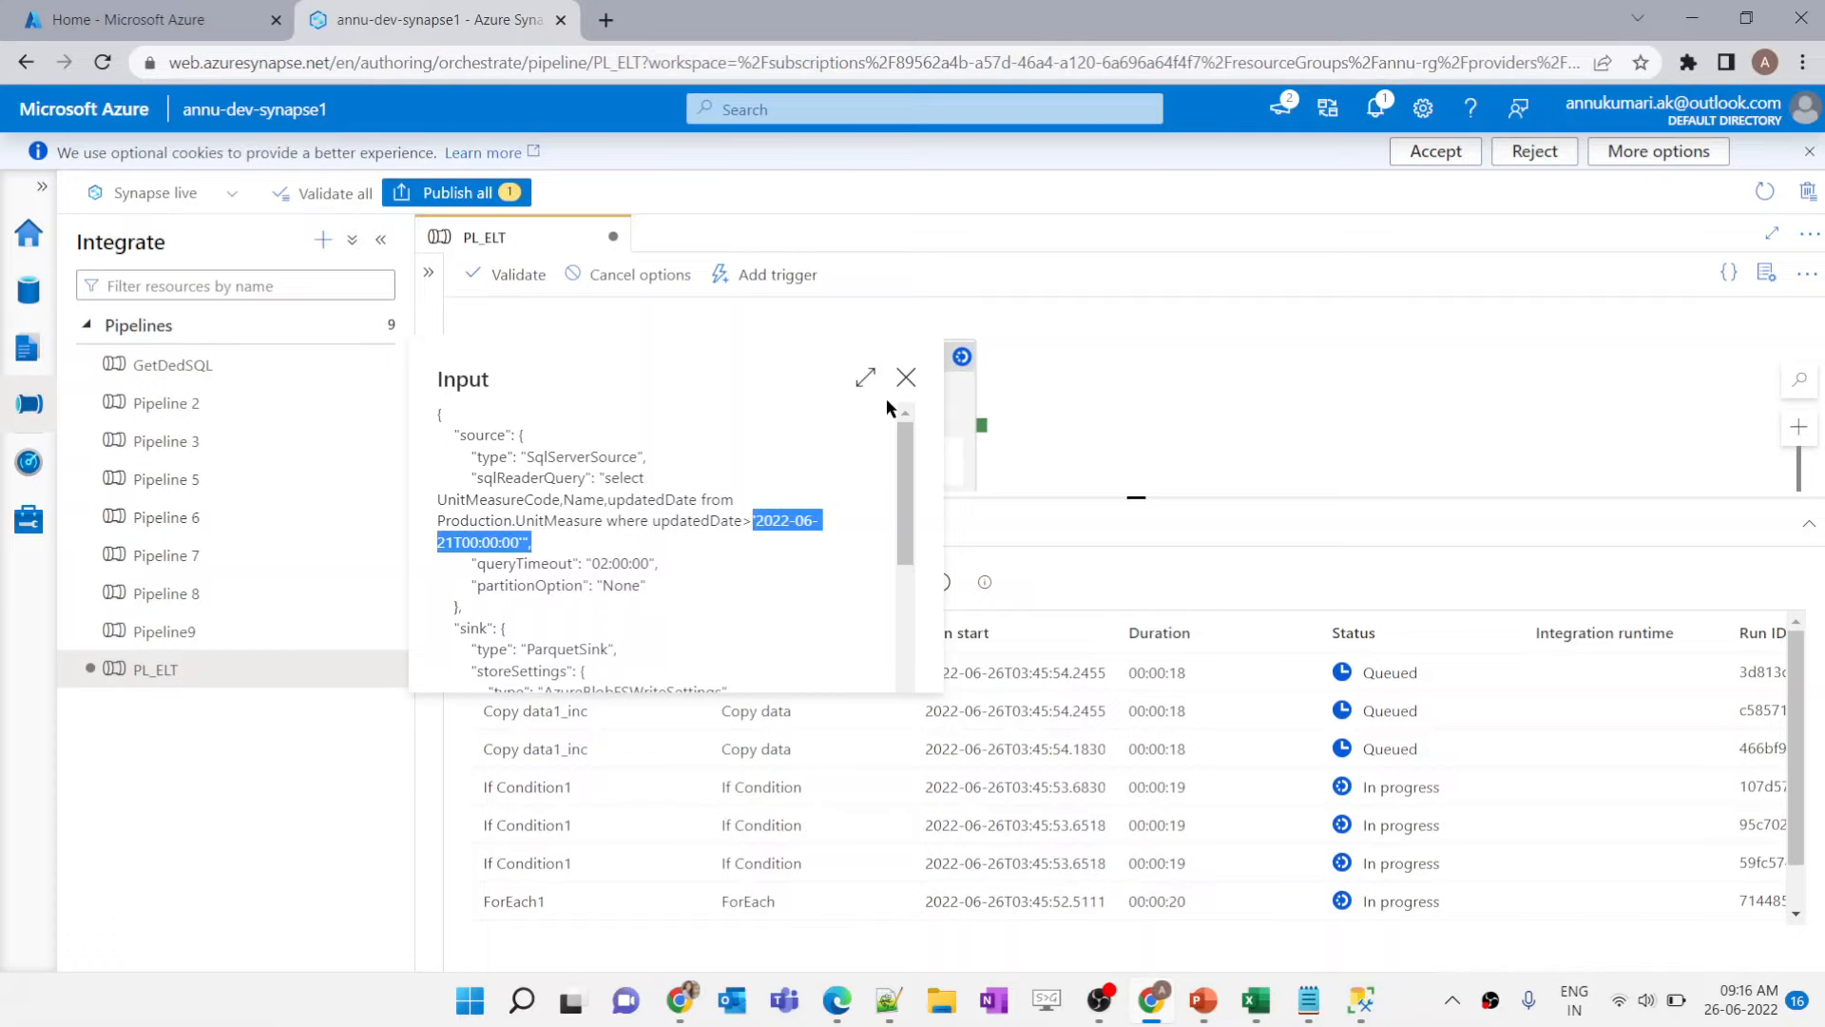
{"action": "left_click", "coordinate": [744, 526]}
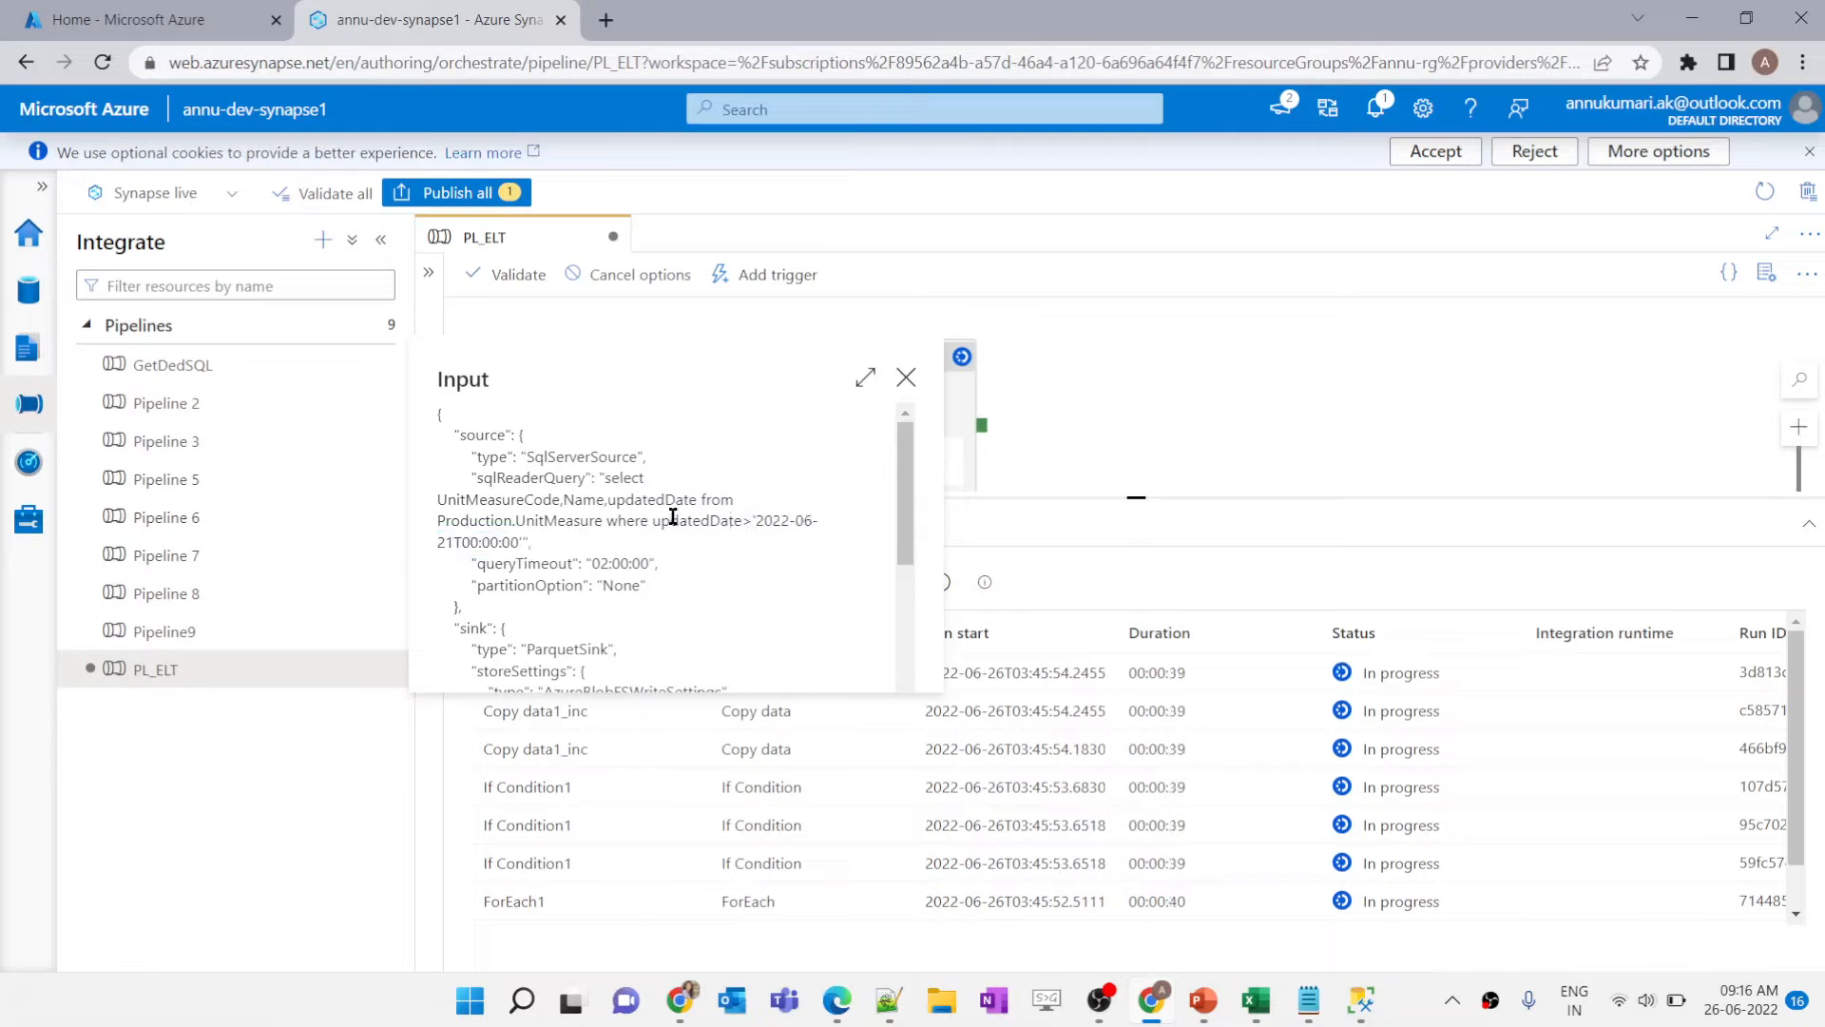
{"action": "left_click_drag", "start_coordinate": [606, 522], "coordinate": [529, 541]}
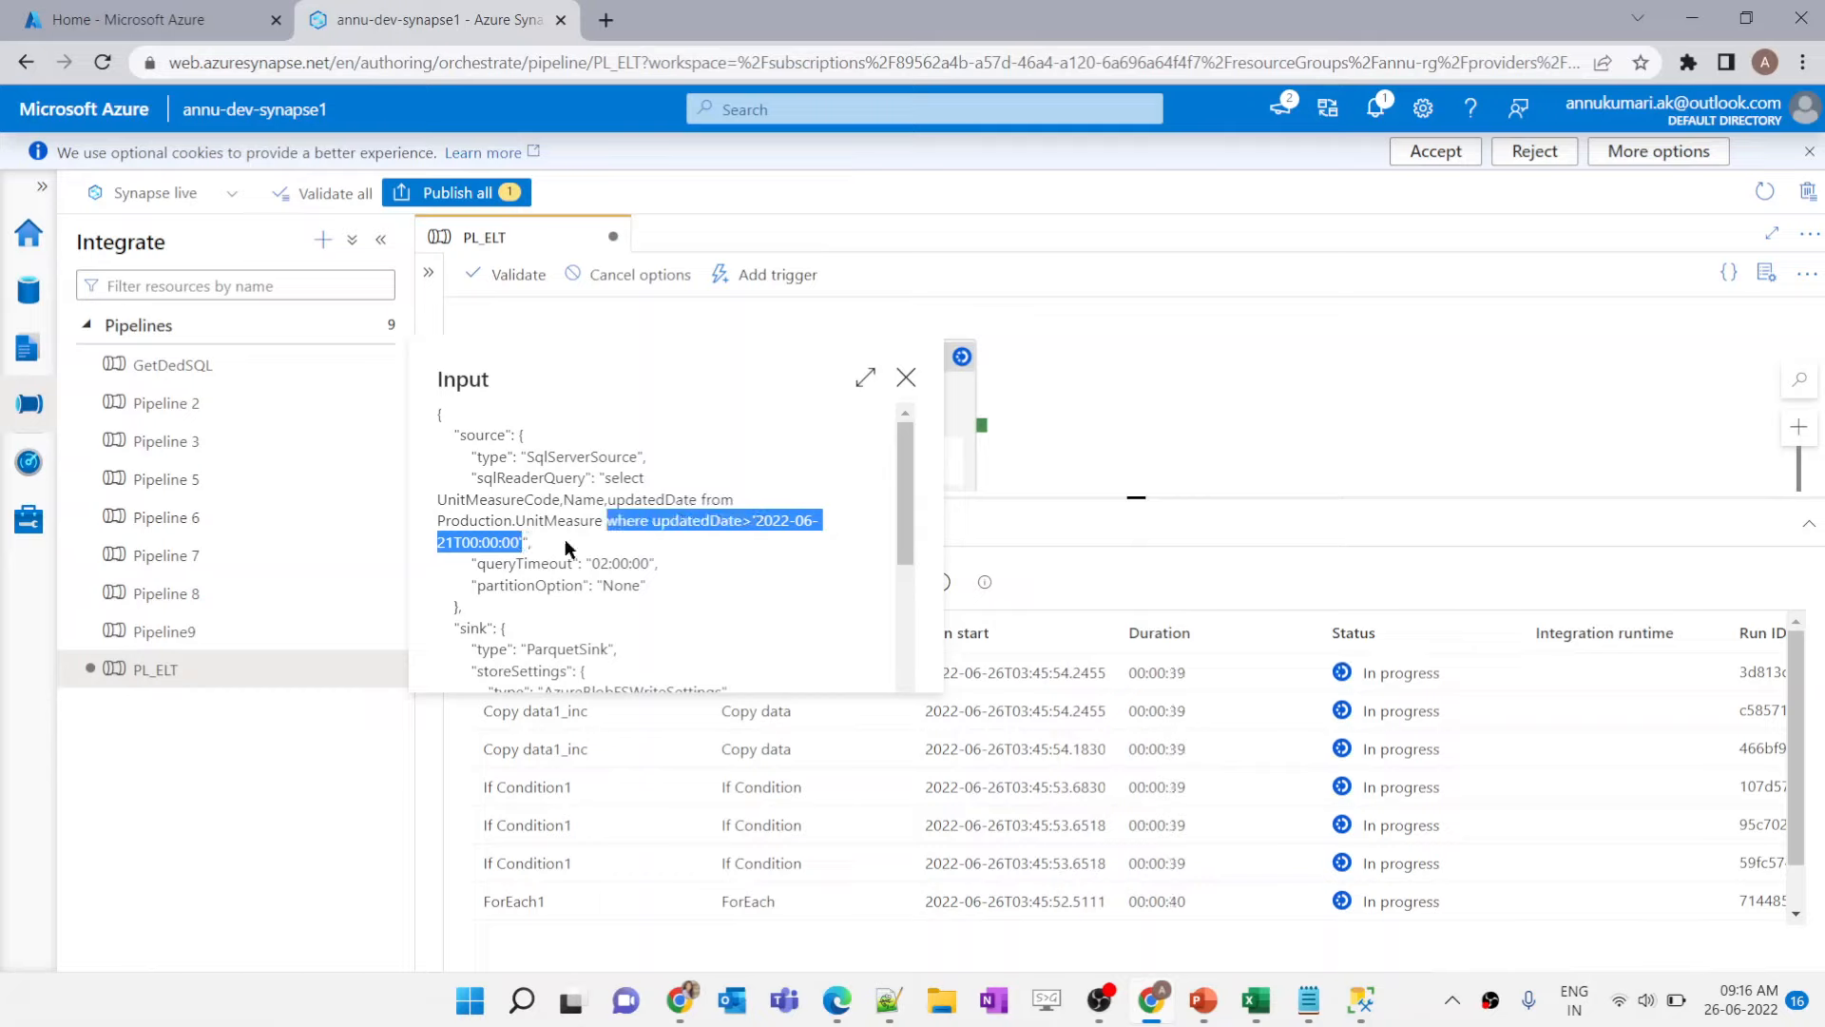
{"action": "left_click", "coordinate": [906, 378]}
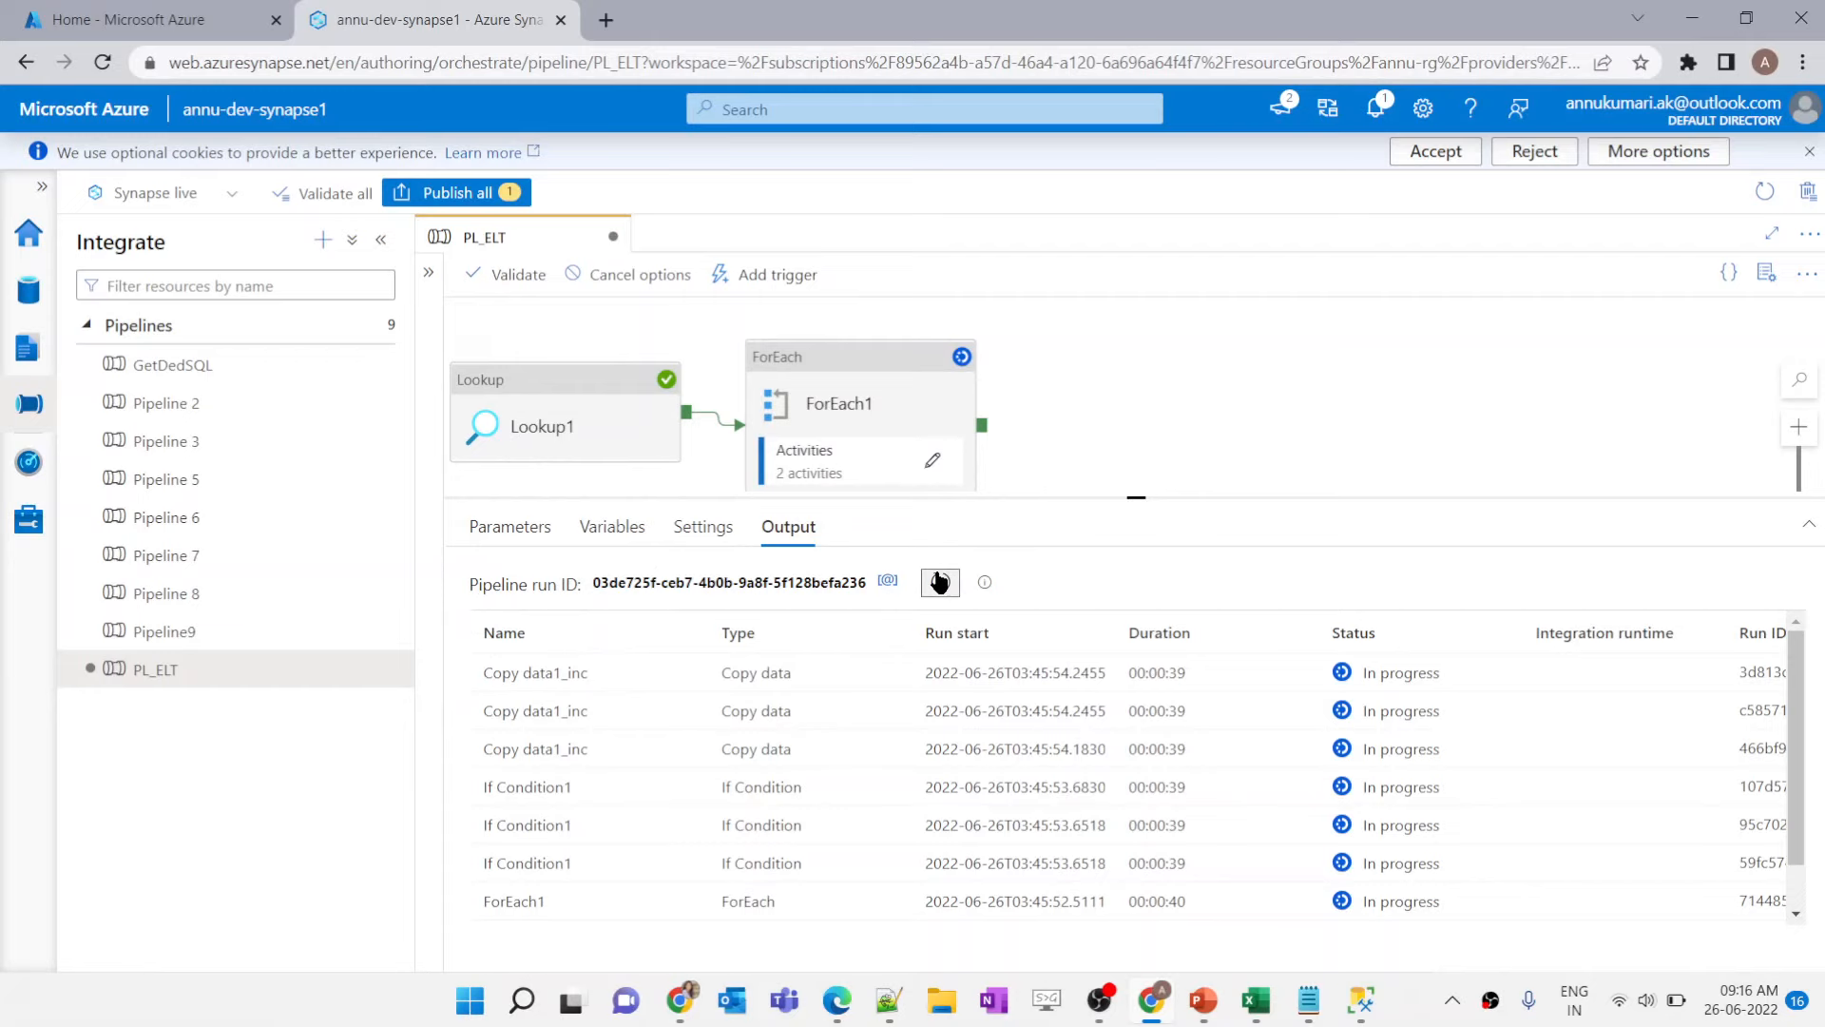
Step: Refresh the run output and check the rows written in the copy details of two Copy data1_inc runs
{"action": "left_click", "coordinate": [940, 582]}
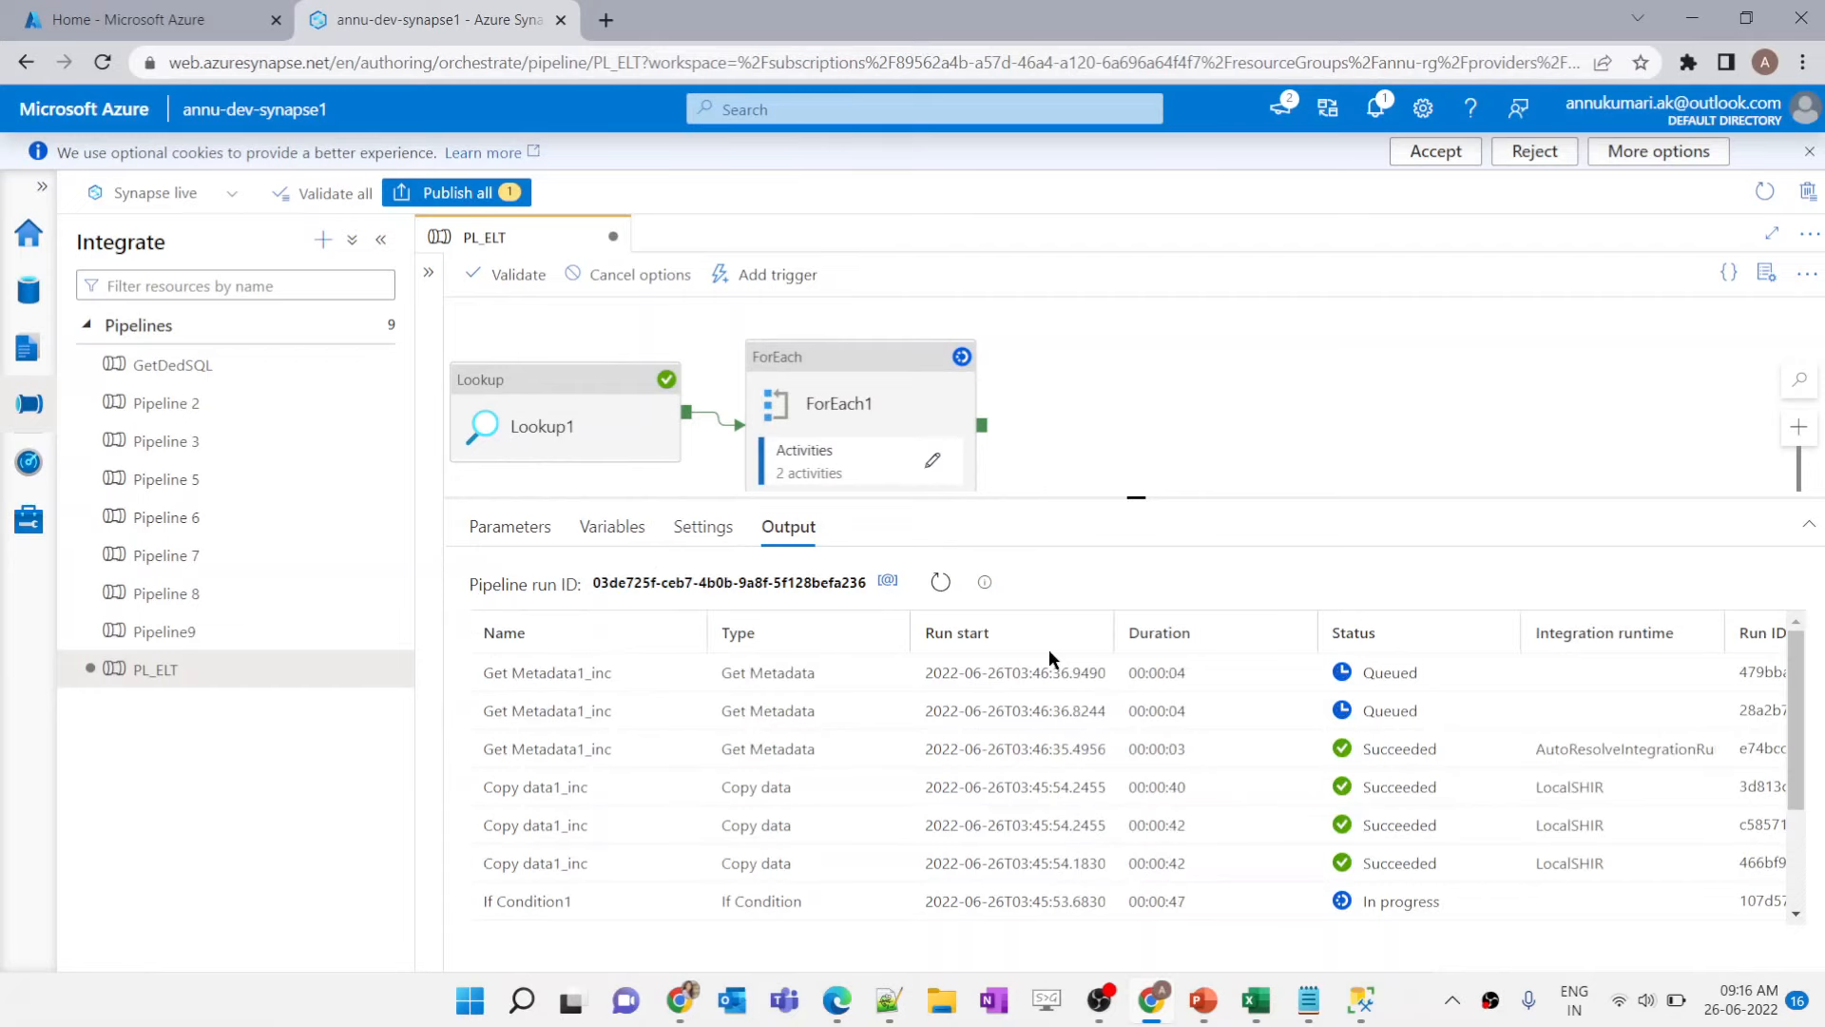
{"action": "left_click", "coordinate": [686, 787]}
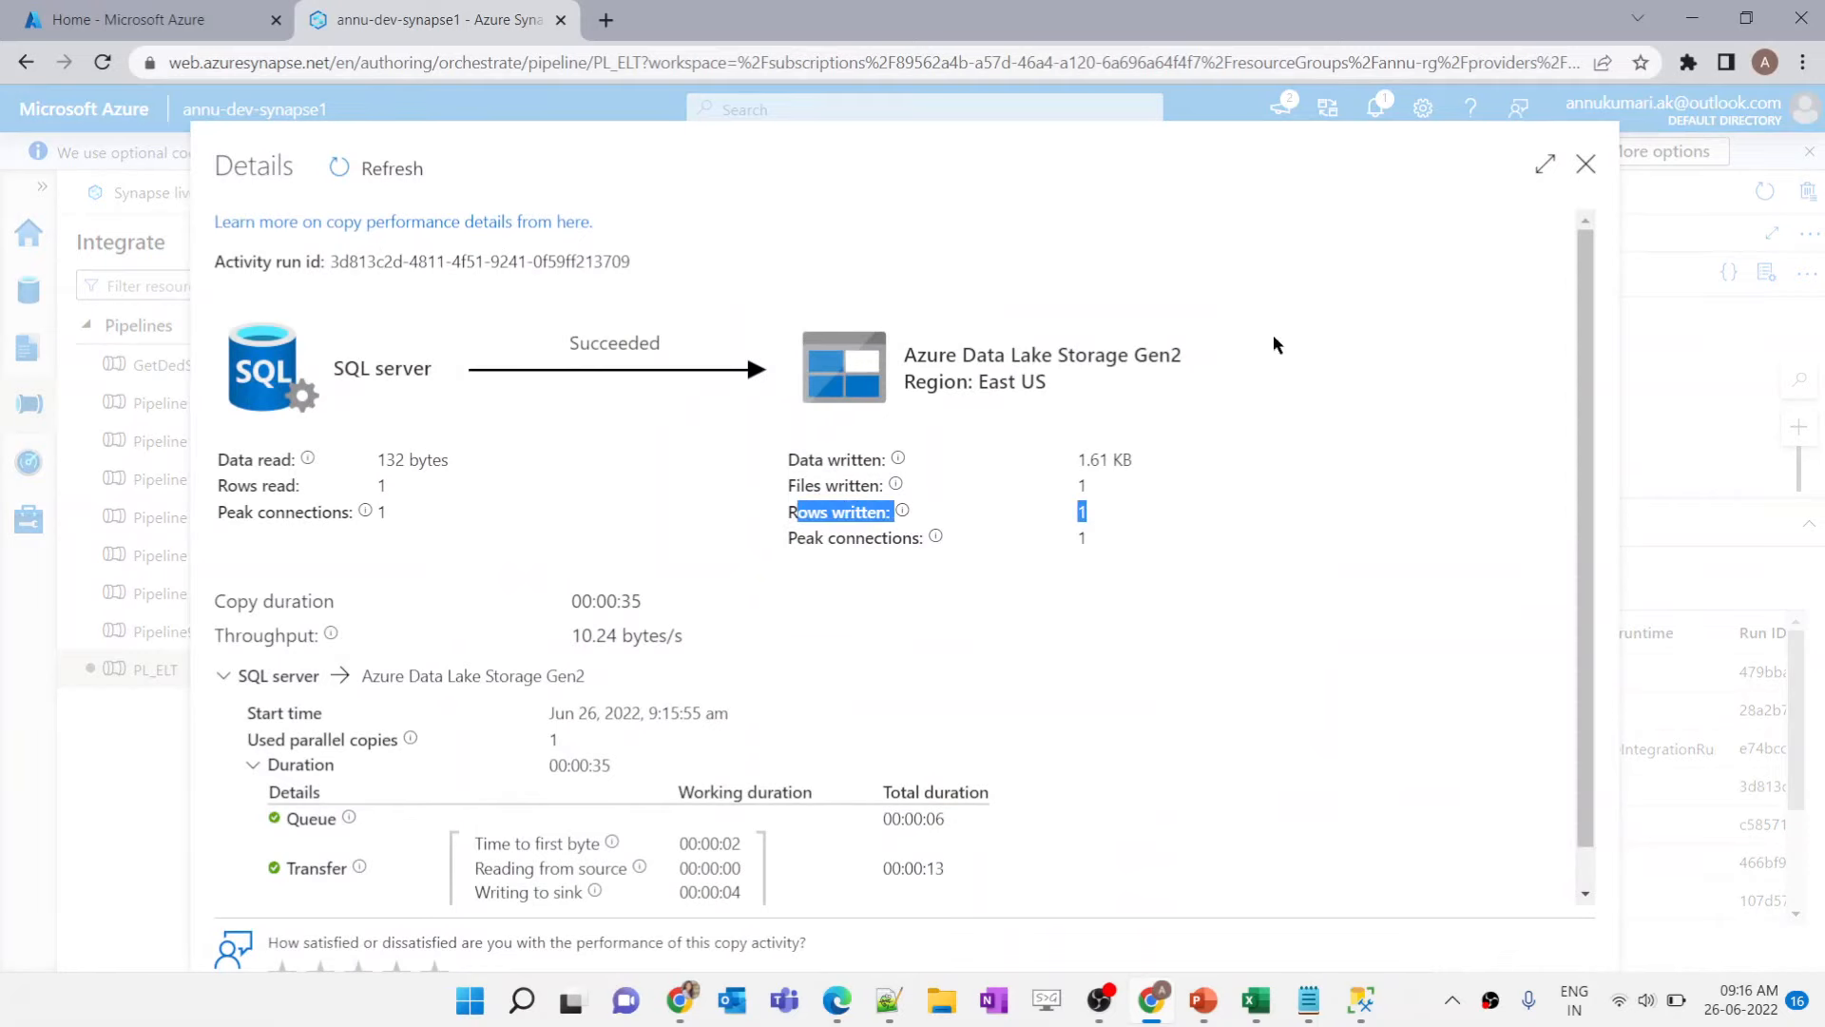
{"action": "left_click", "coordinate": [1585, 164]}
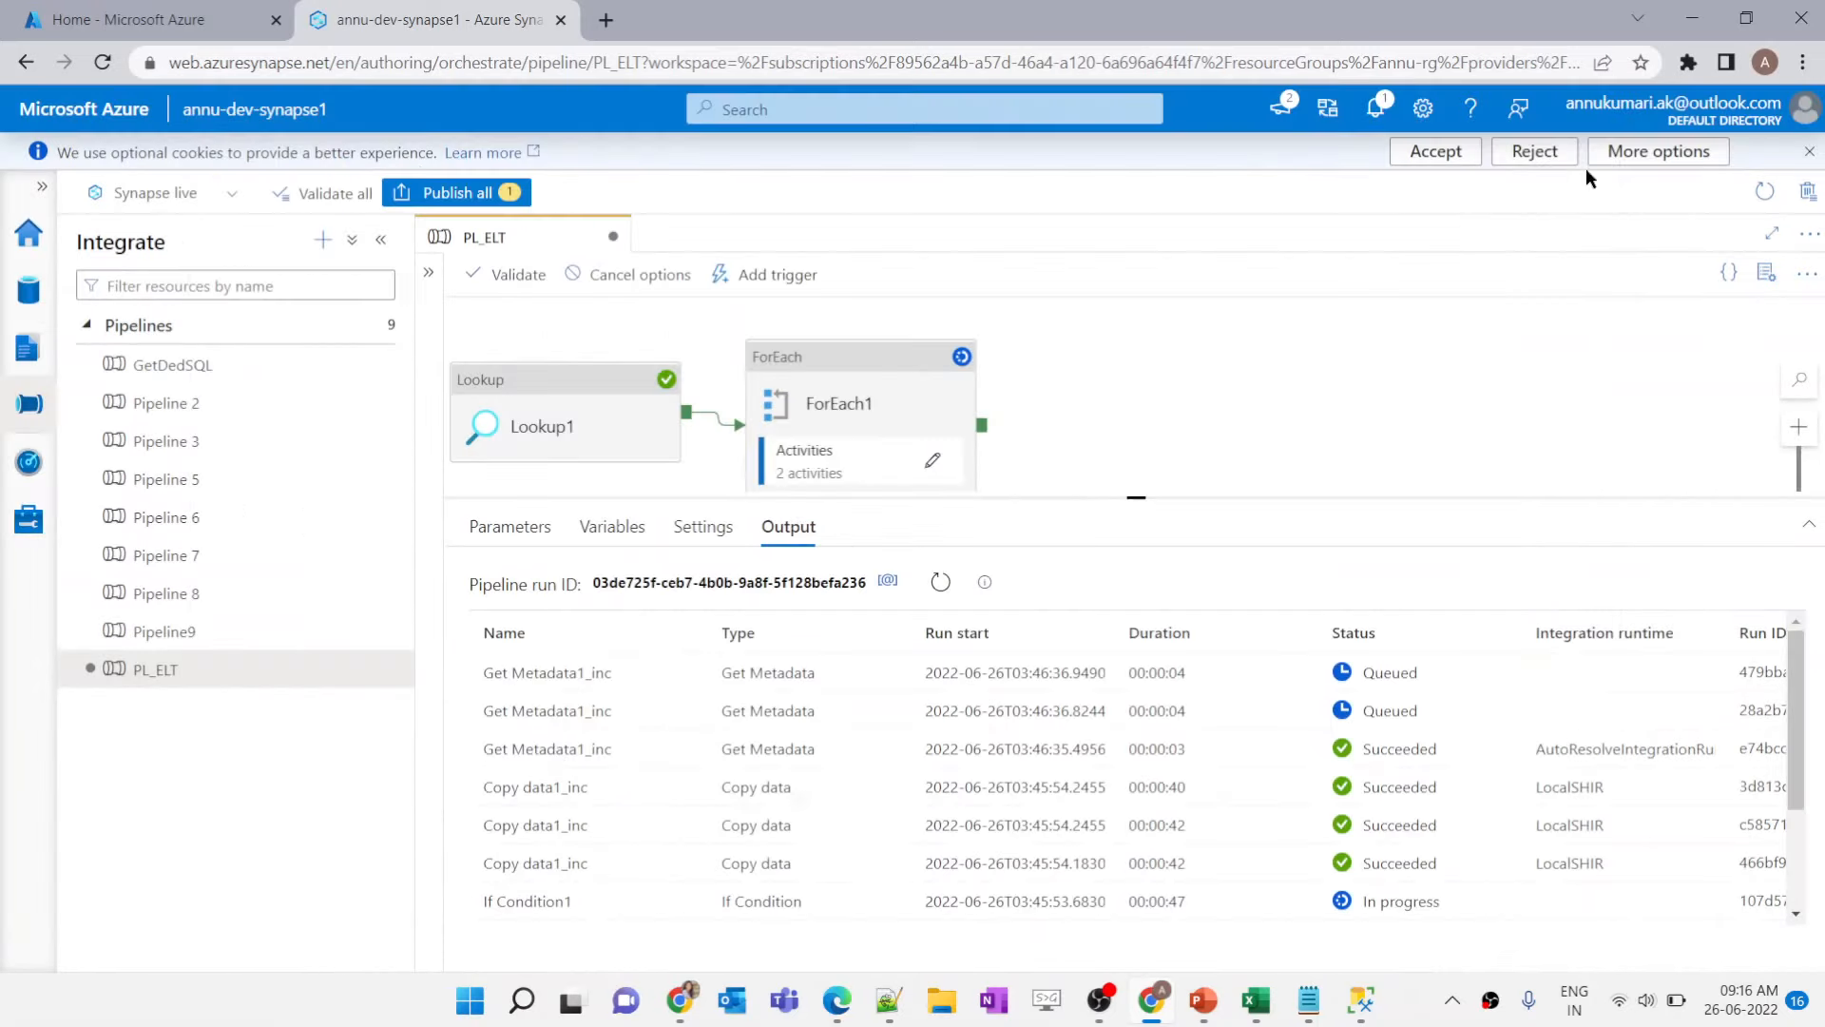
{"action": "left_click", "coordinate": [690, 863]}
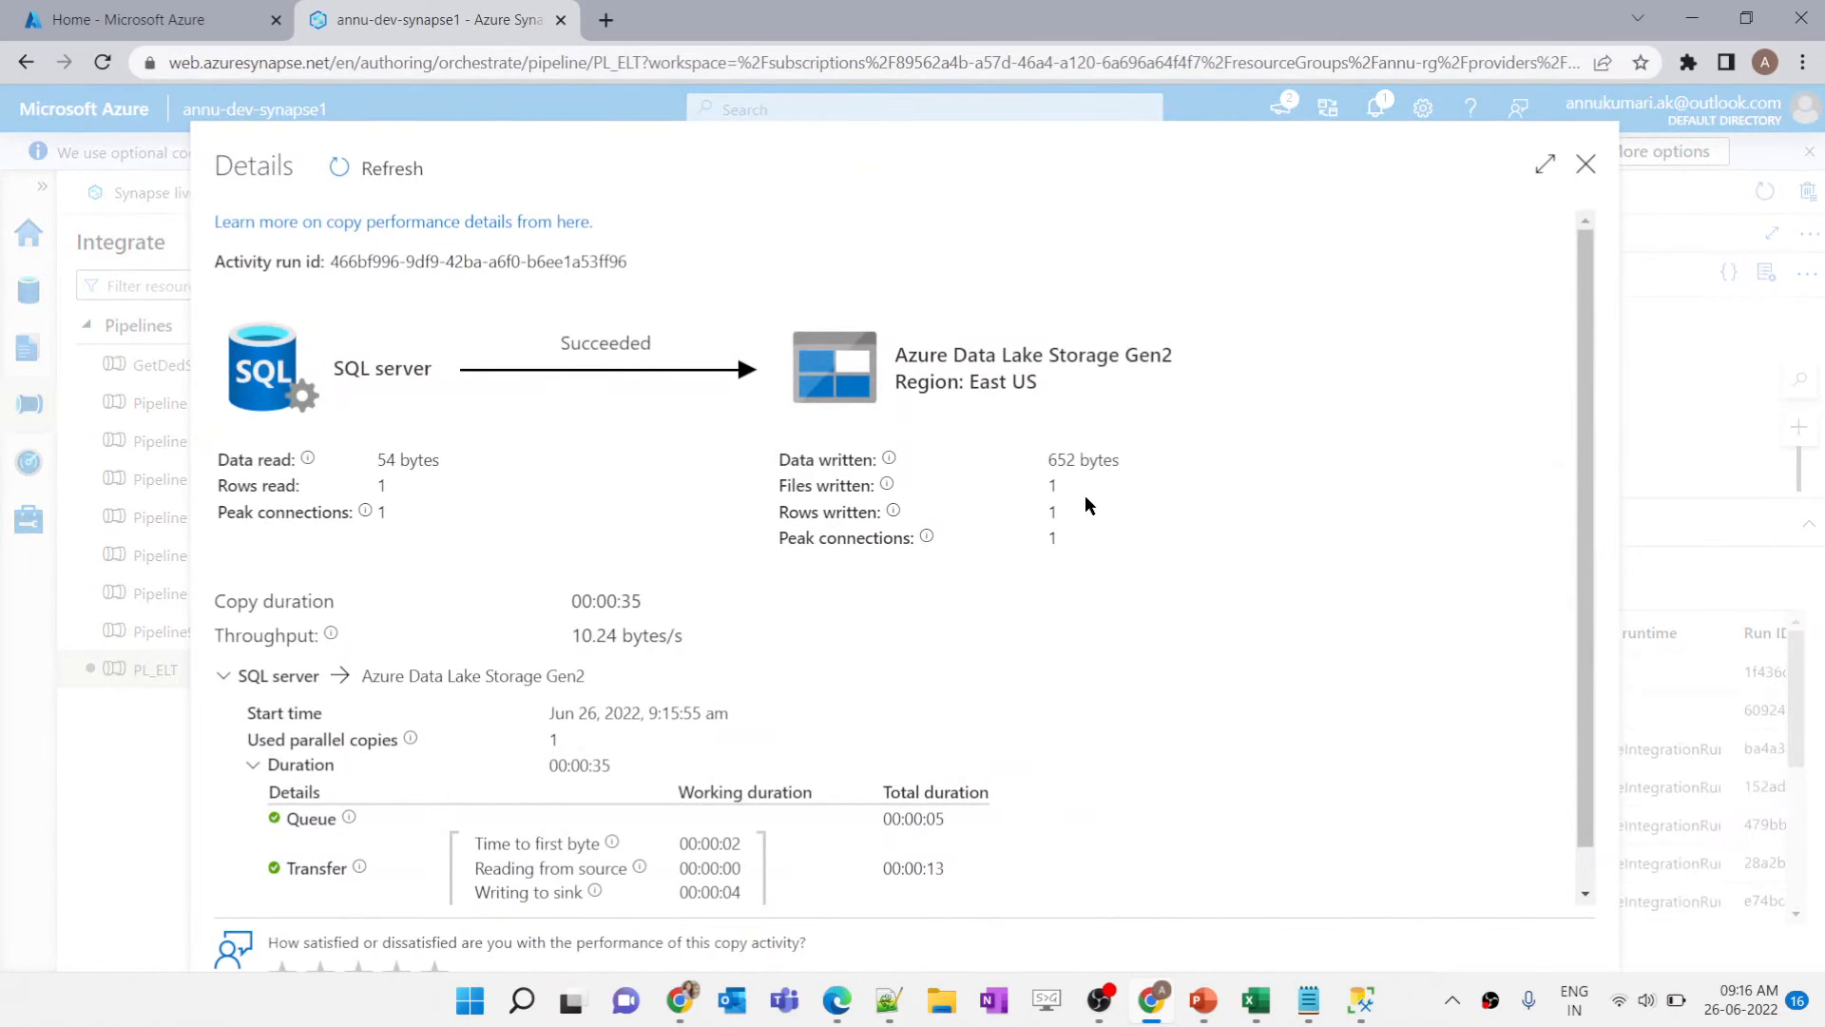
{"action": "left_click_drag", "start_coordinate": [1084, 518], "coordinate": [764, 538]}
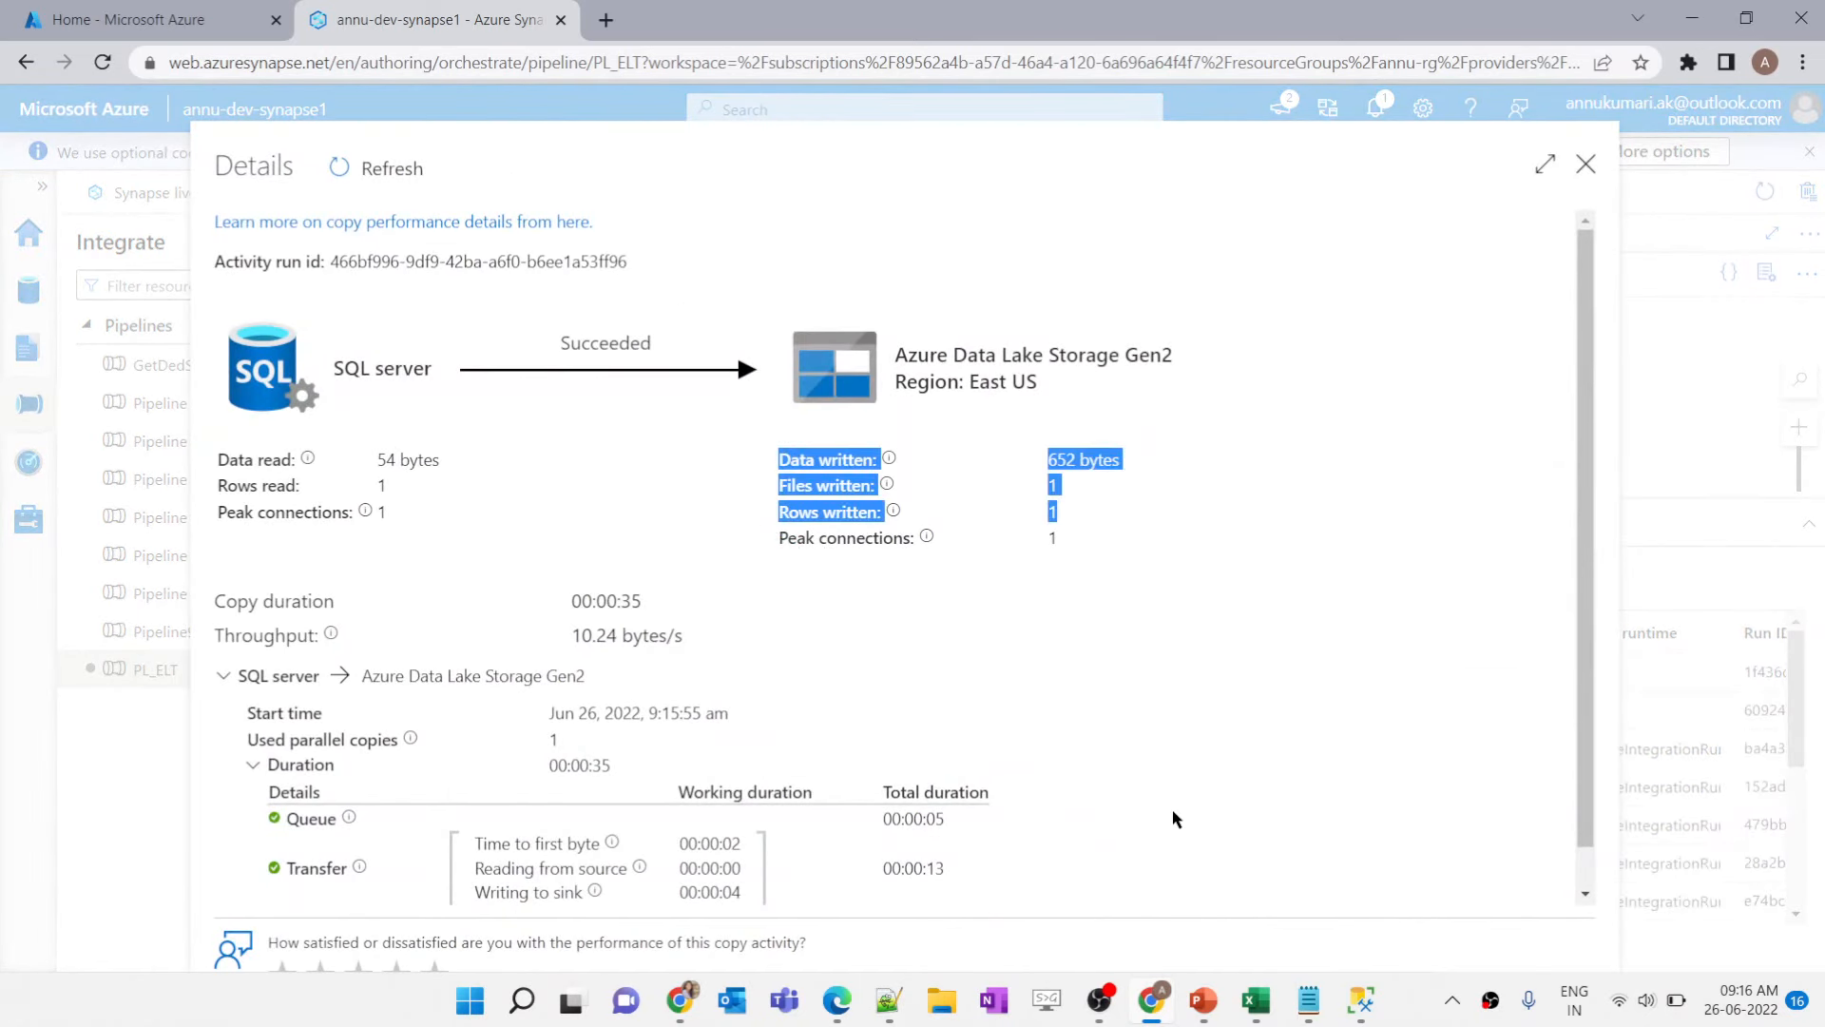
{"action": "left_click", "coordinate": [1586, 164]}
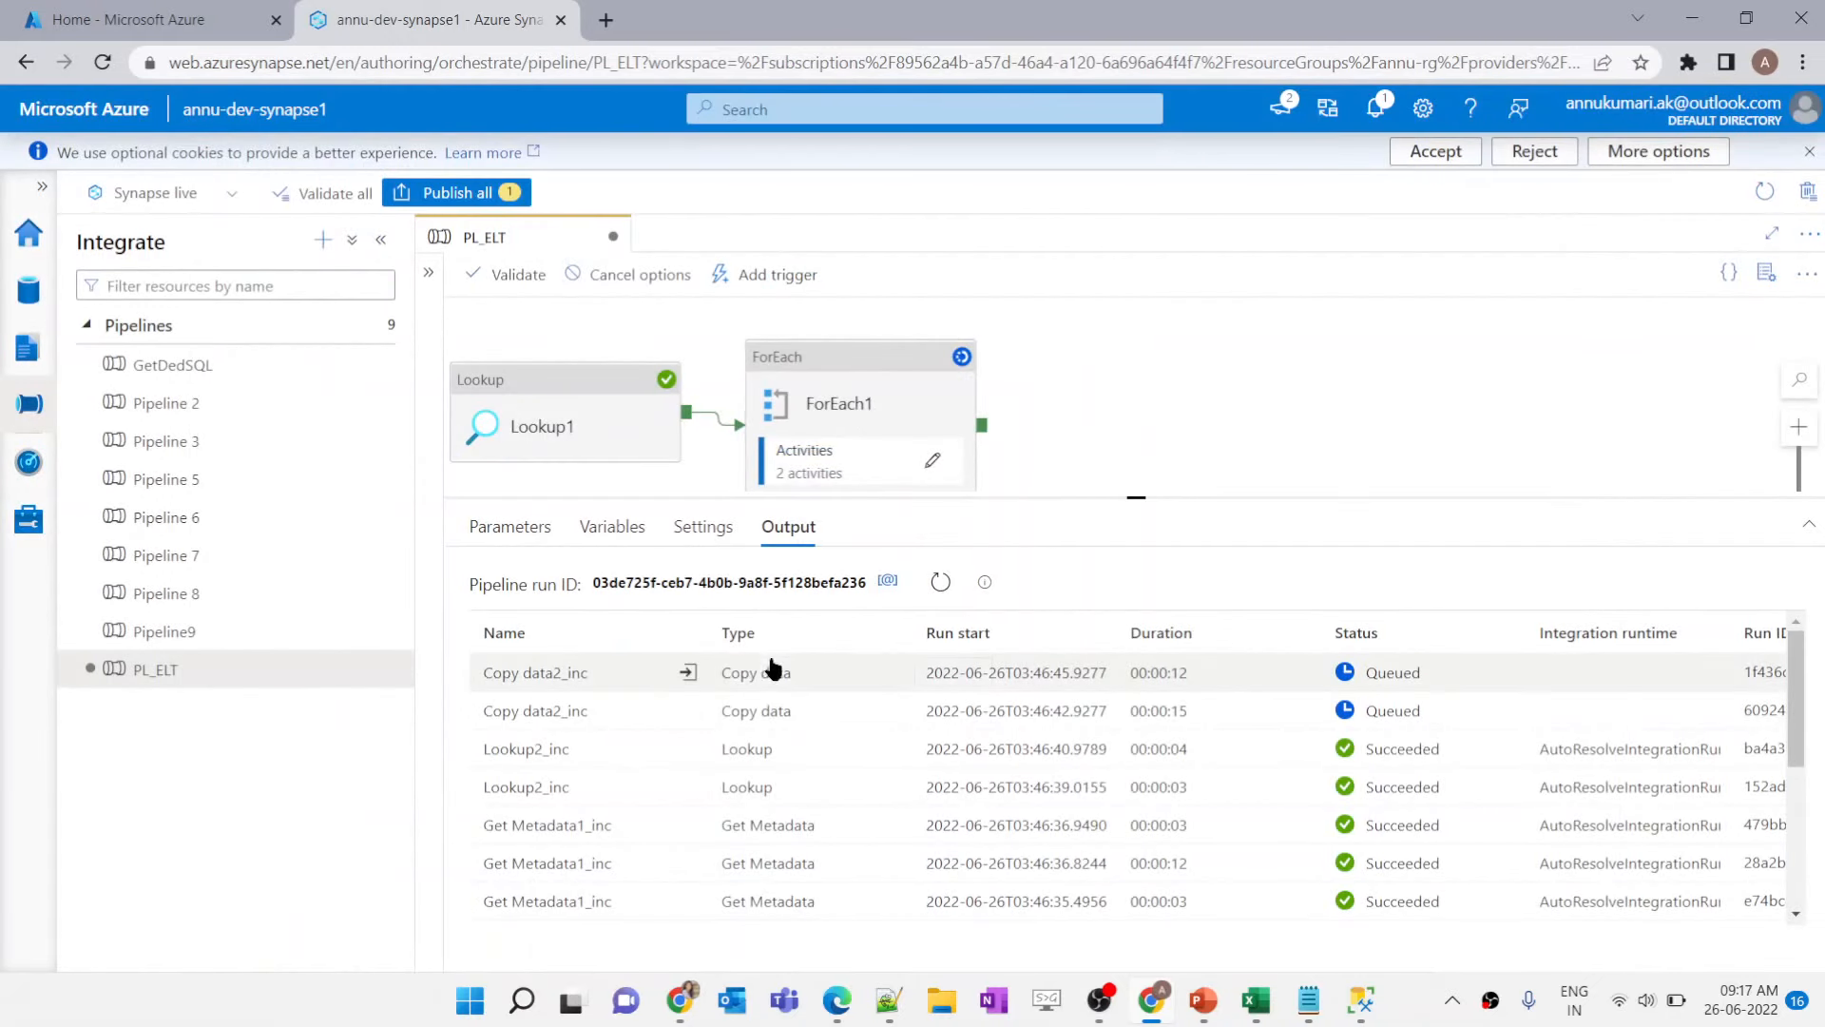
Step: Switch to SQL Server Management Studio to review the insert and update statements, and return to the Synapse pipeline run
{"action": "left_click", "coordinate": [1361, 999]}
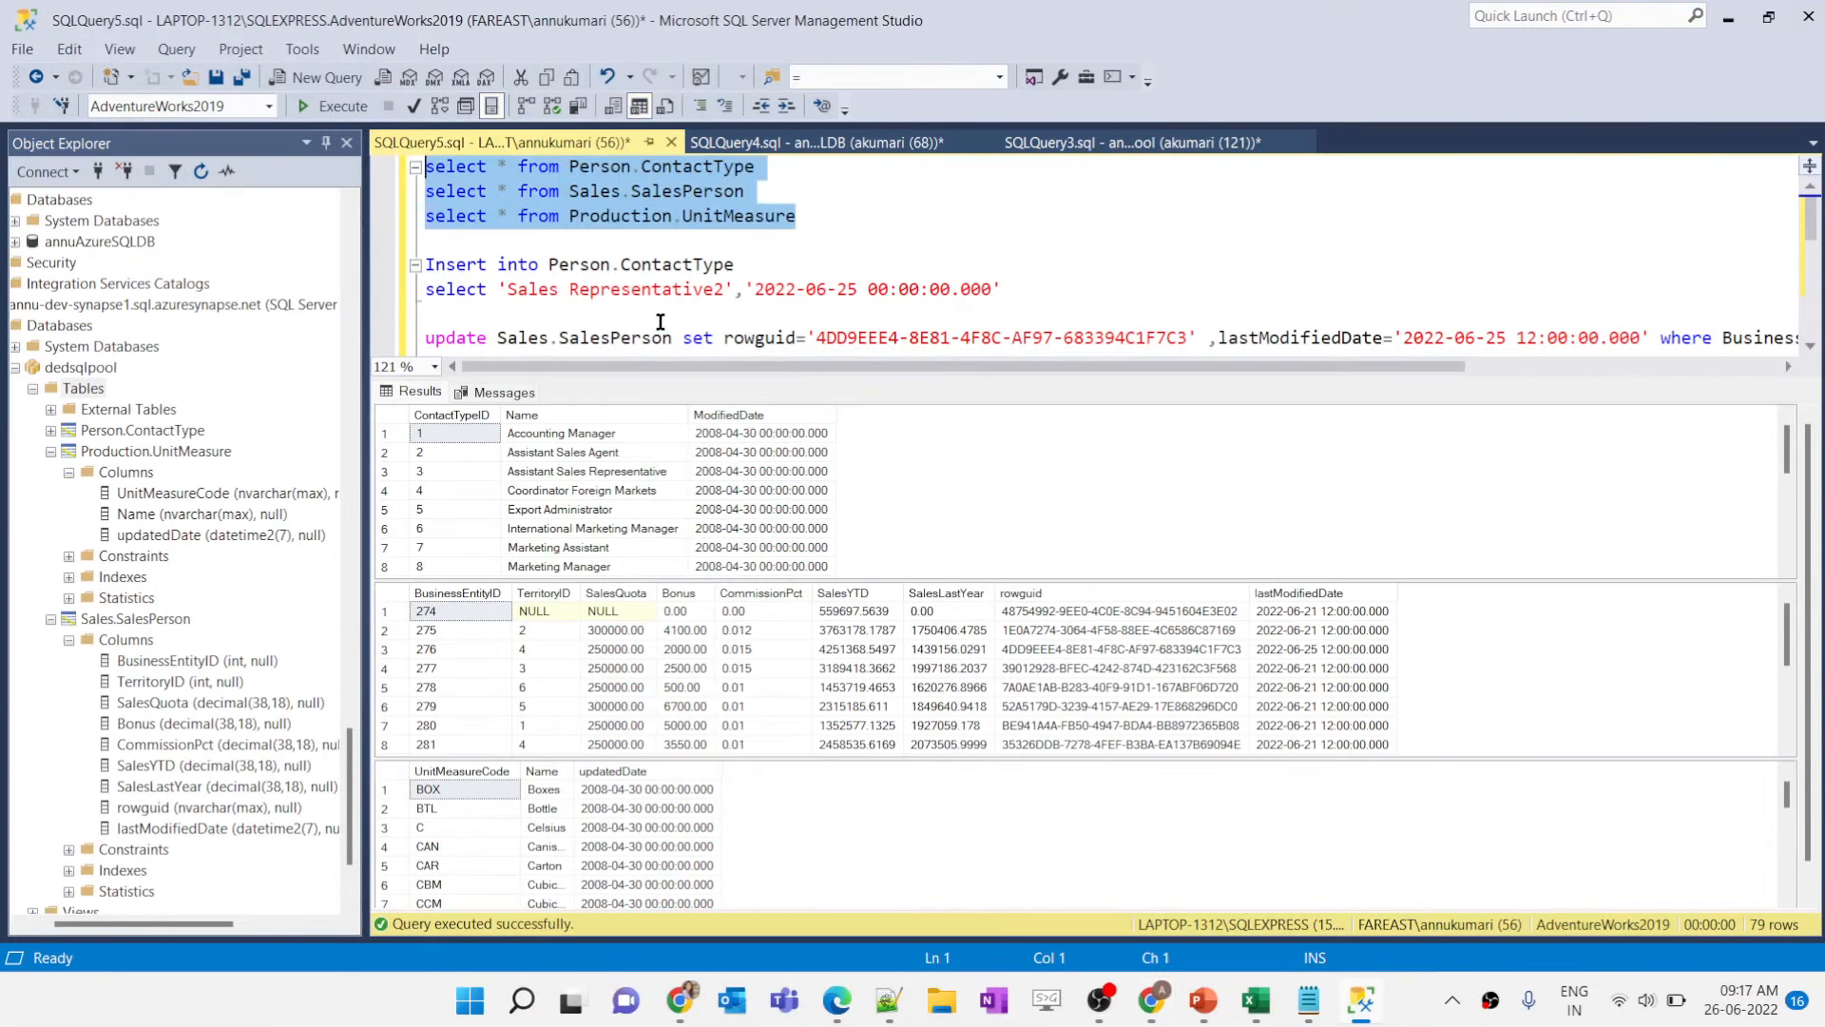
{"action": "left_click", "coordinate": [605, 265]}
{"action": "scroll", "coordinate": [605, 264], "scroll_direction": "down", "scroll_amount": 2}
{"action": "key", "text": "alt+Tab"}
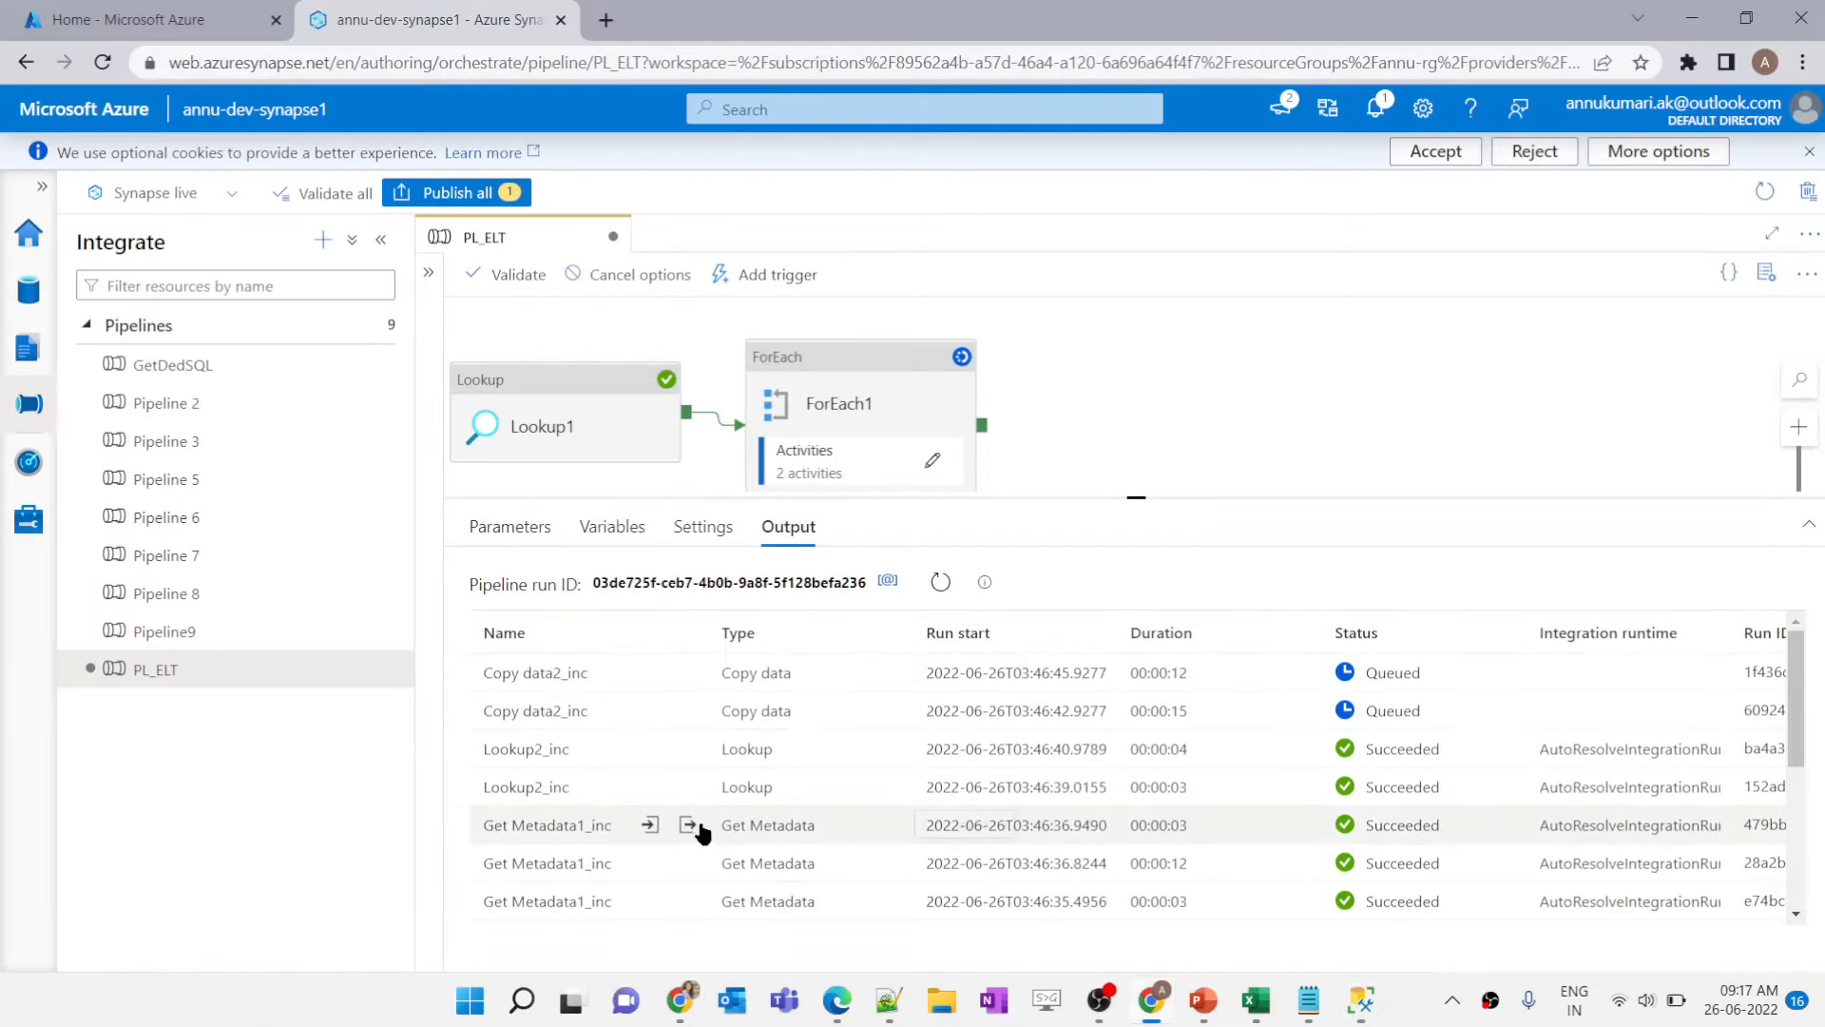
Step: Look through the activity runs of the PL_ELT debug run and refresh their status
{"action": "scroll", "coordinate": [665, 840], "scroll_direction": "down", "scroll_amount": 1}
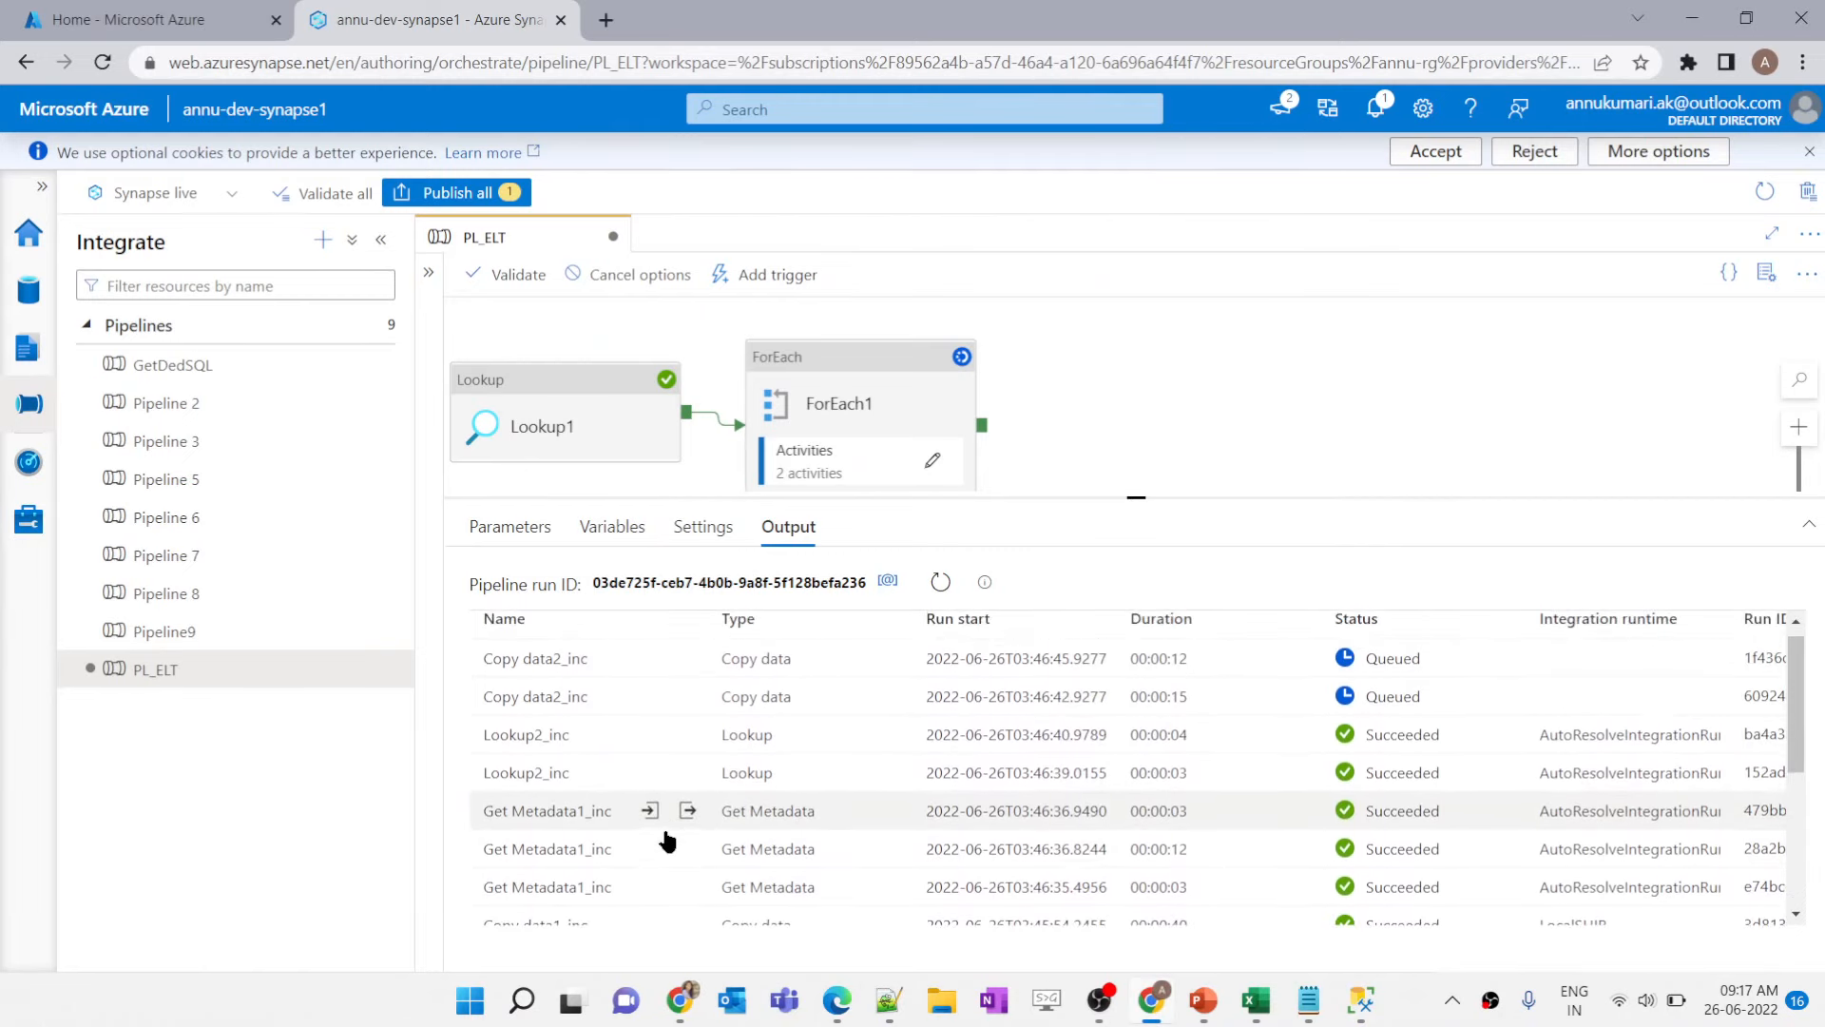
{"action": "scroll", "coordinate": [666, 836], "scroll_direction": "down", "scroll_amount": 2}
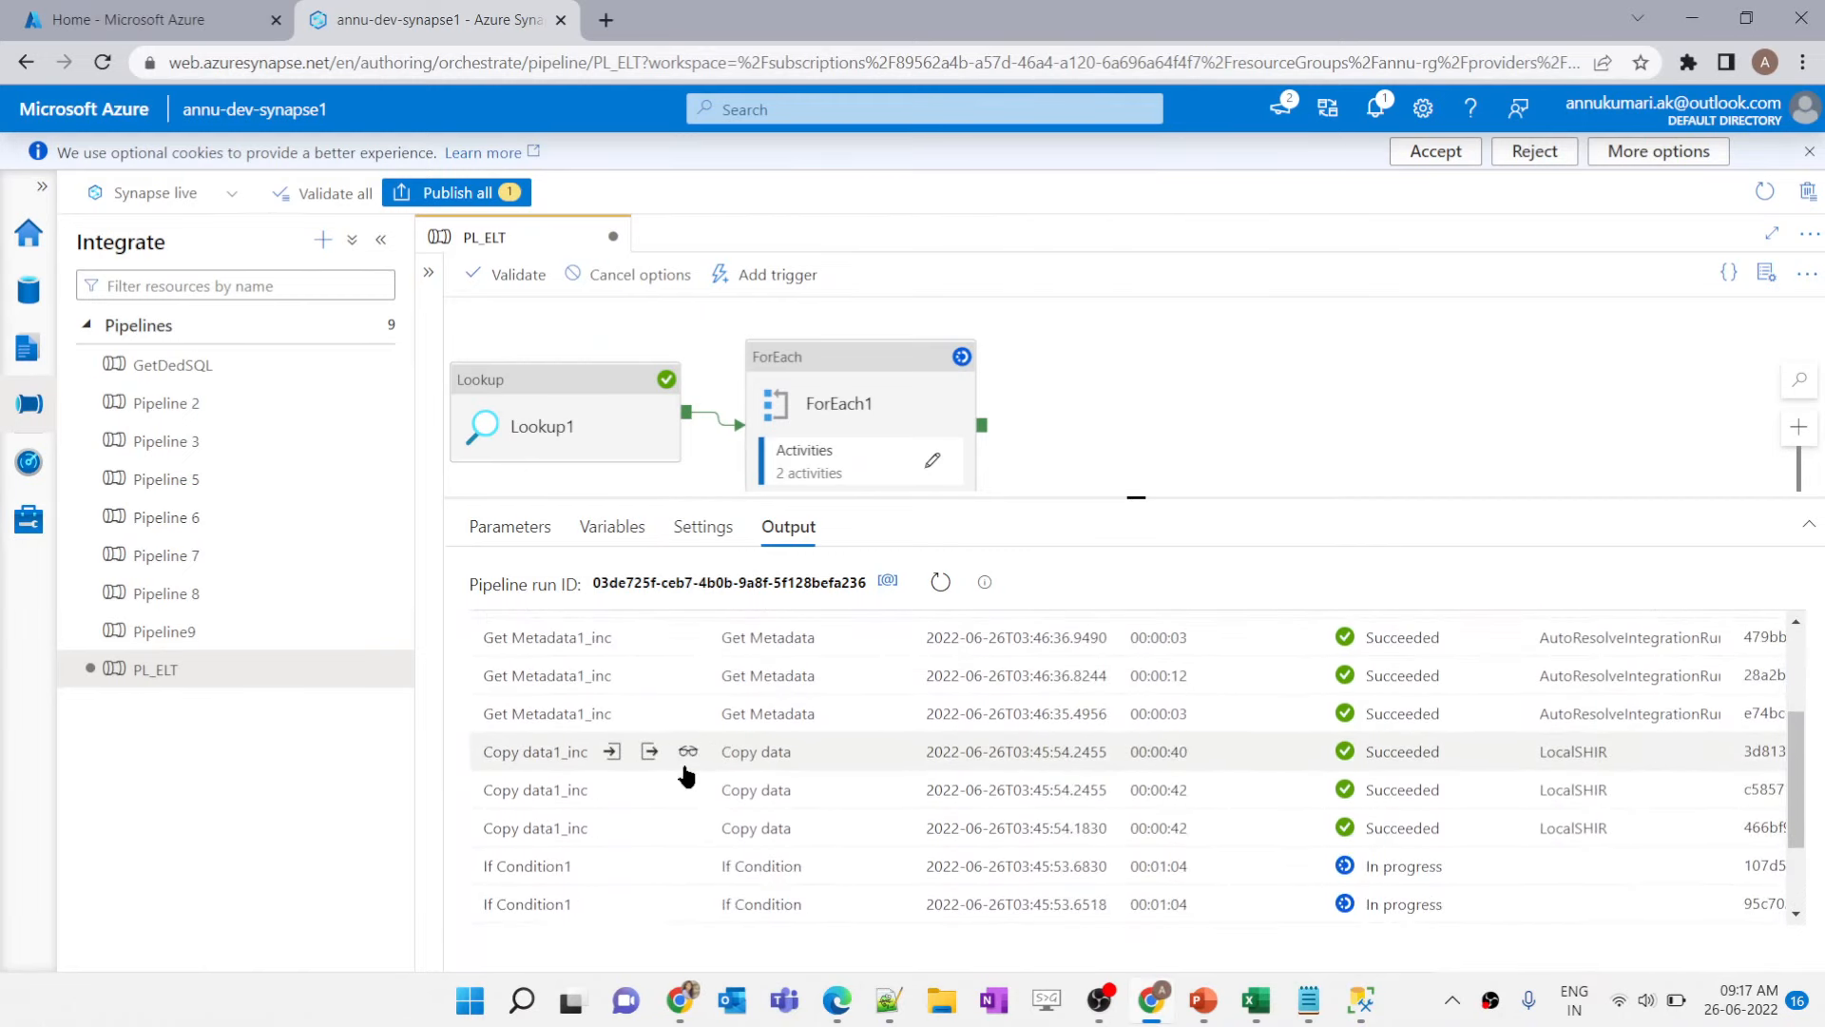
{"action": "scroll", "coordinate": [685, 761], "scroll_direction": "up", "scroll_amount": 2}
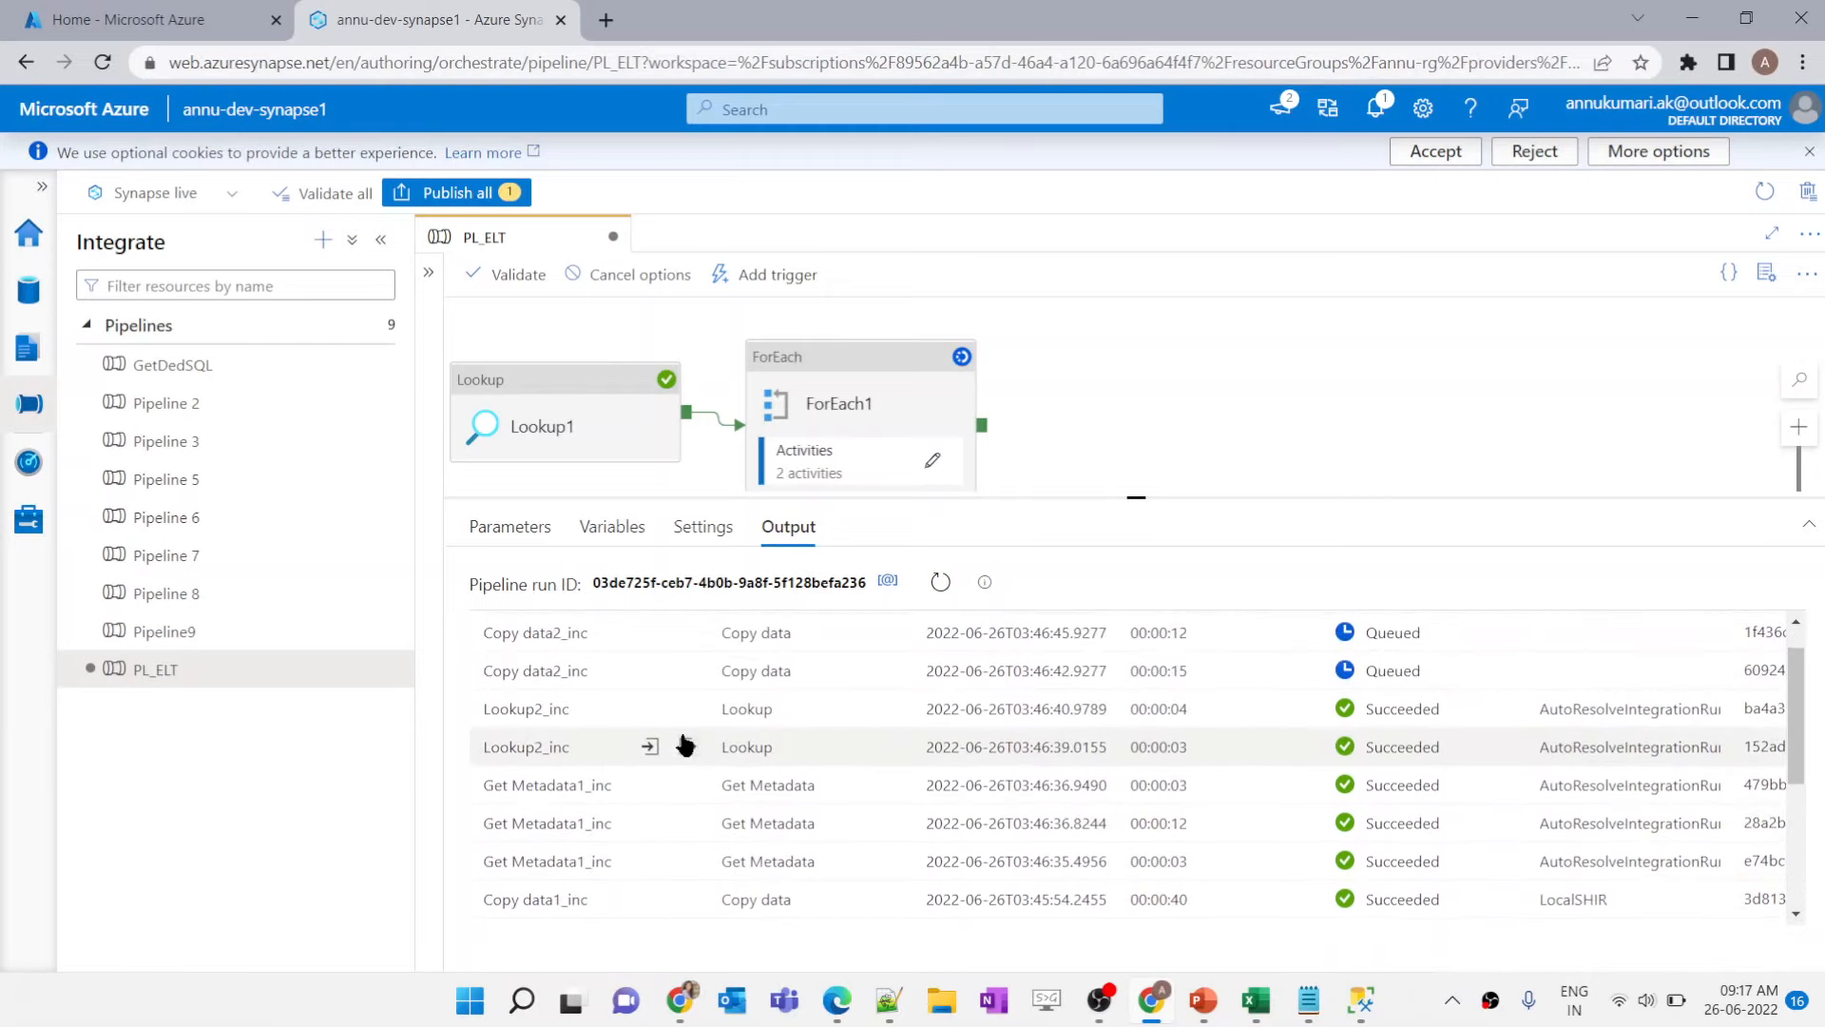
{"action": "scroll", "coordinate": [684, 742], "scroll_direction": "up", "scroll_amount": 1}
{"action": "left_click", "coordinate": [942, 583]}
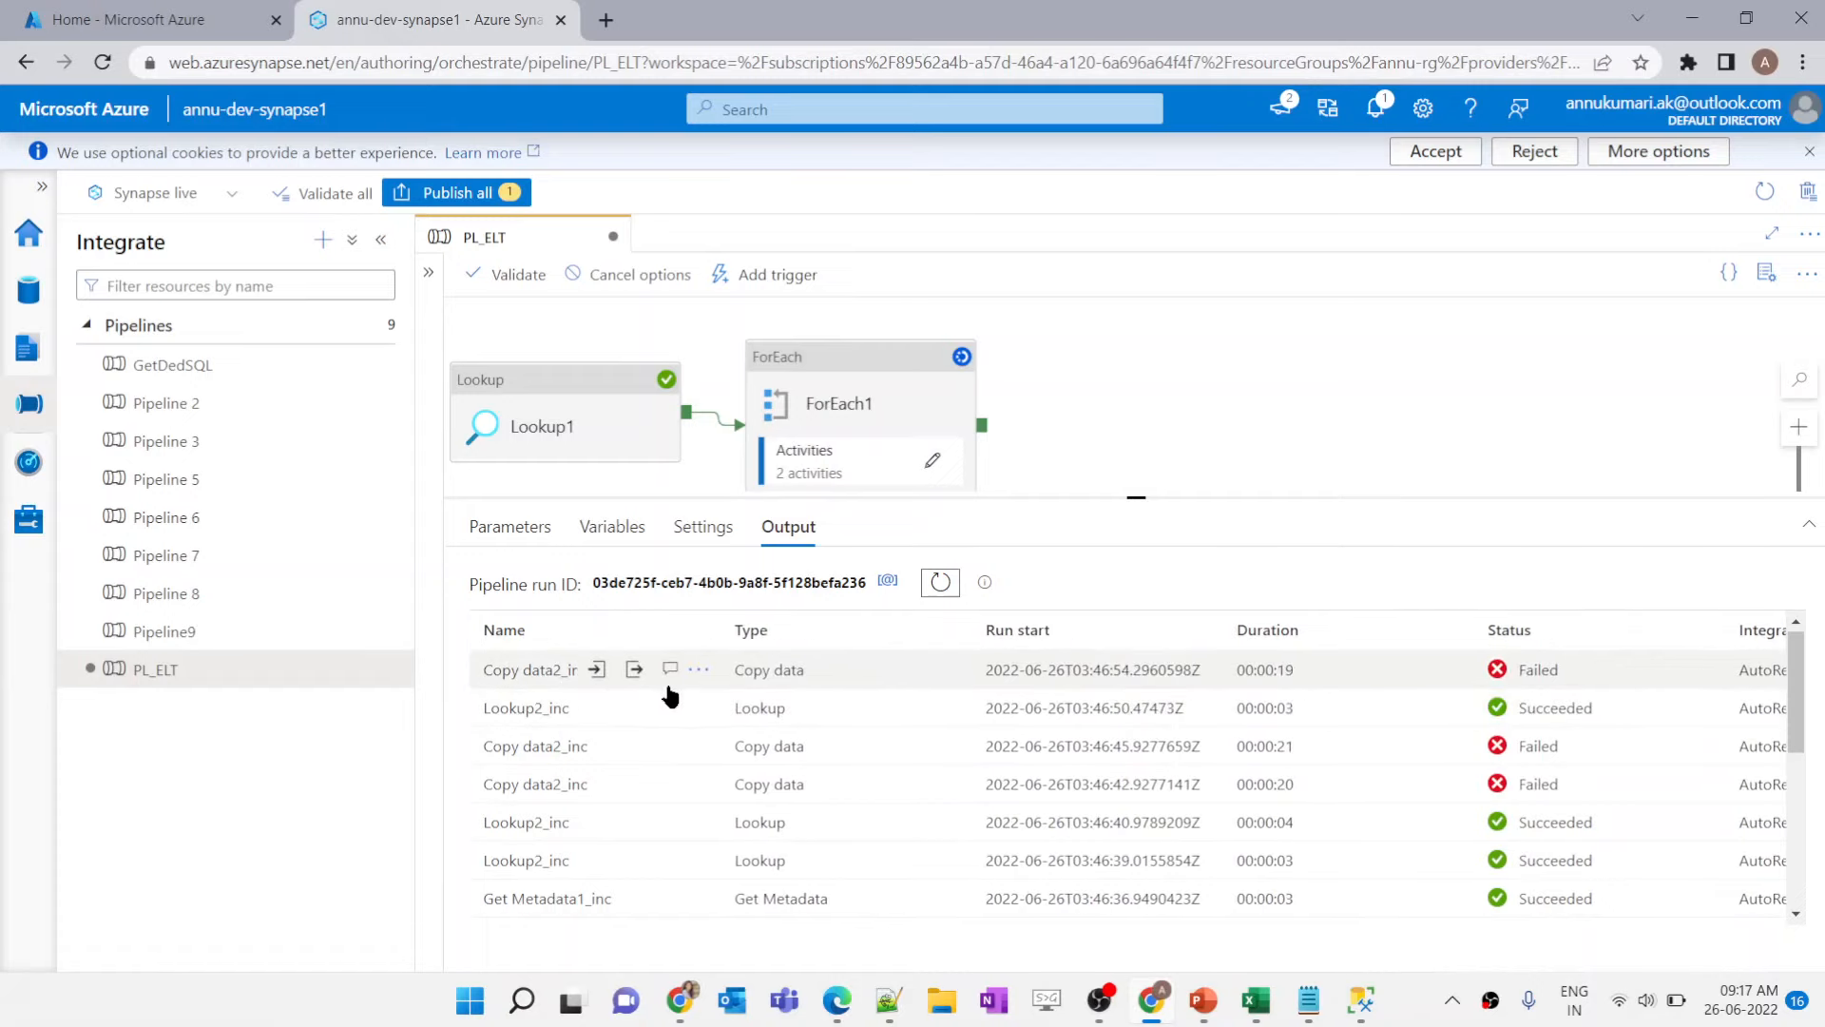
Step: Read the full error message of the most recent Copy data2_inc run in the expanded error view
{"action": "left_click", "coordinate": [671, 671]}
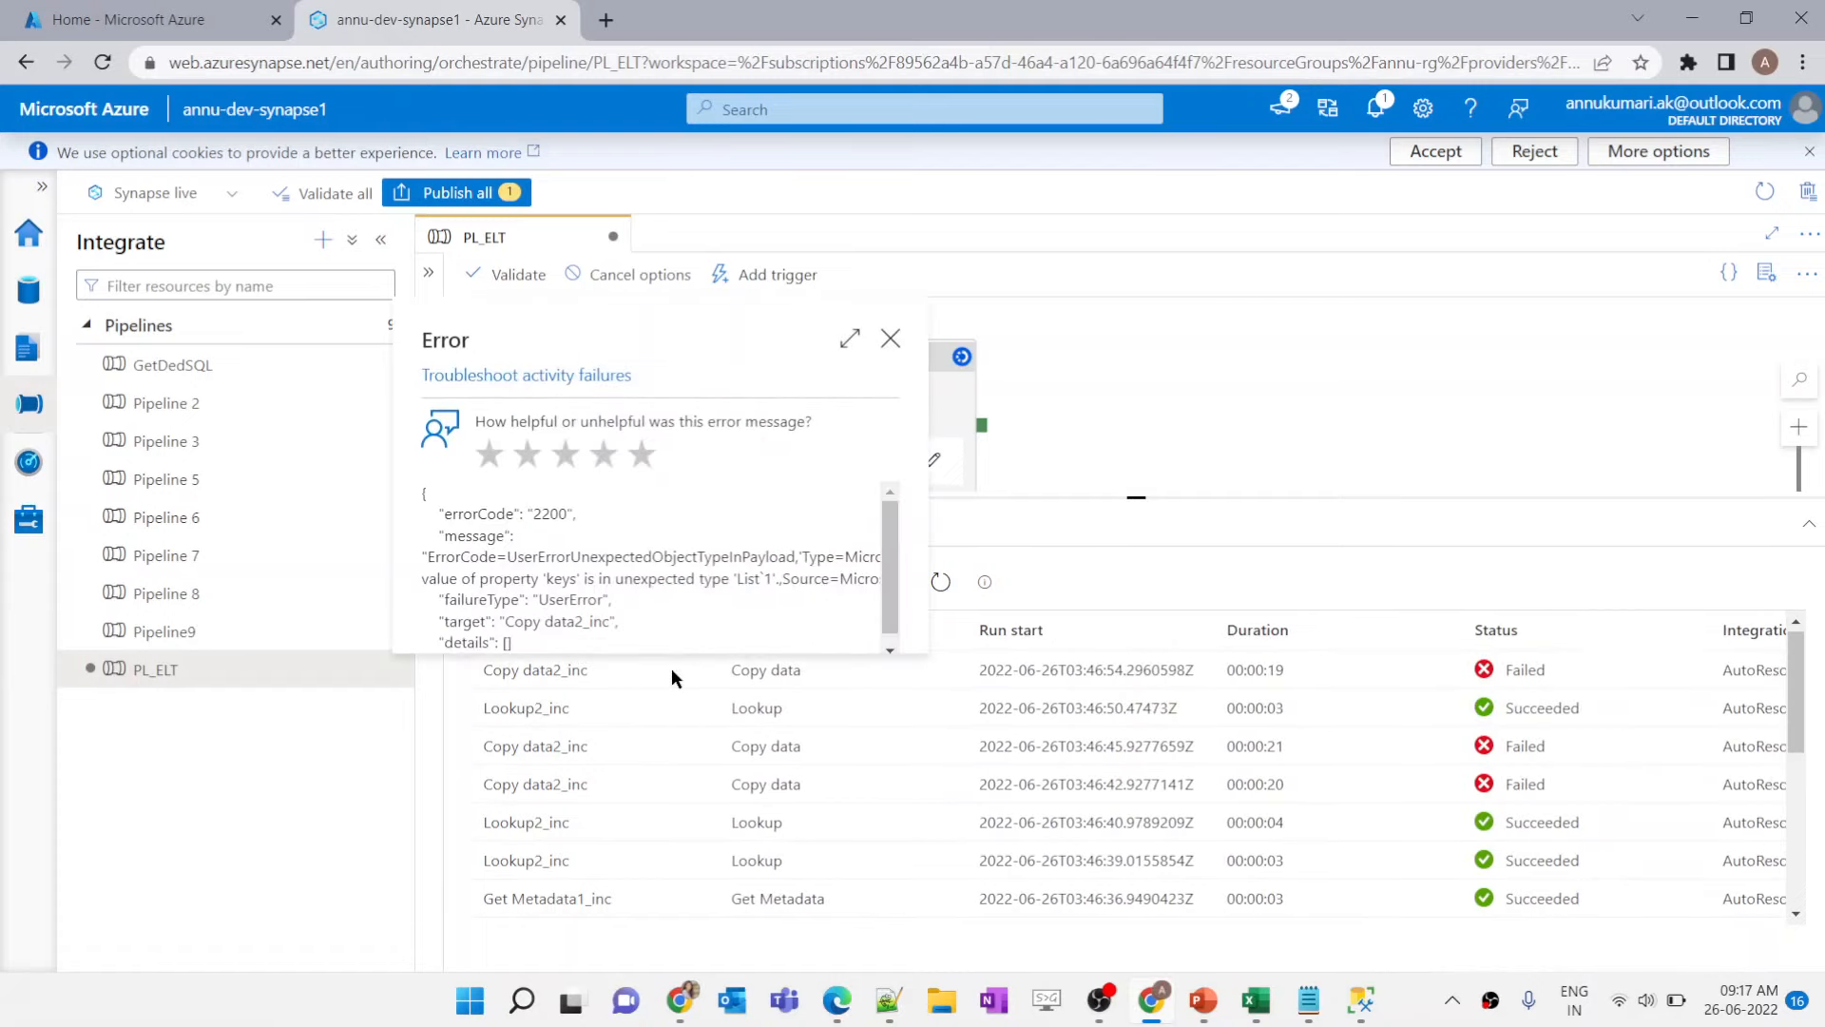
{"action": "left_click", "coordinate": [845, 339]}
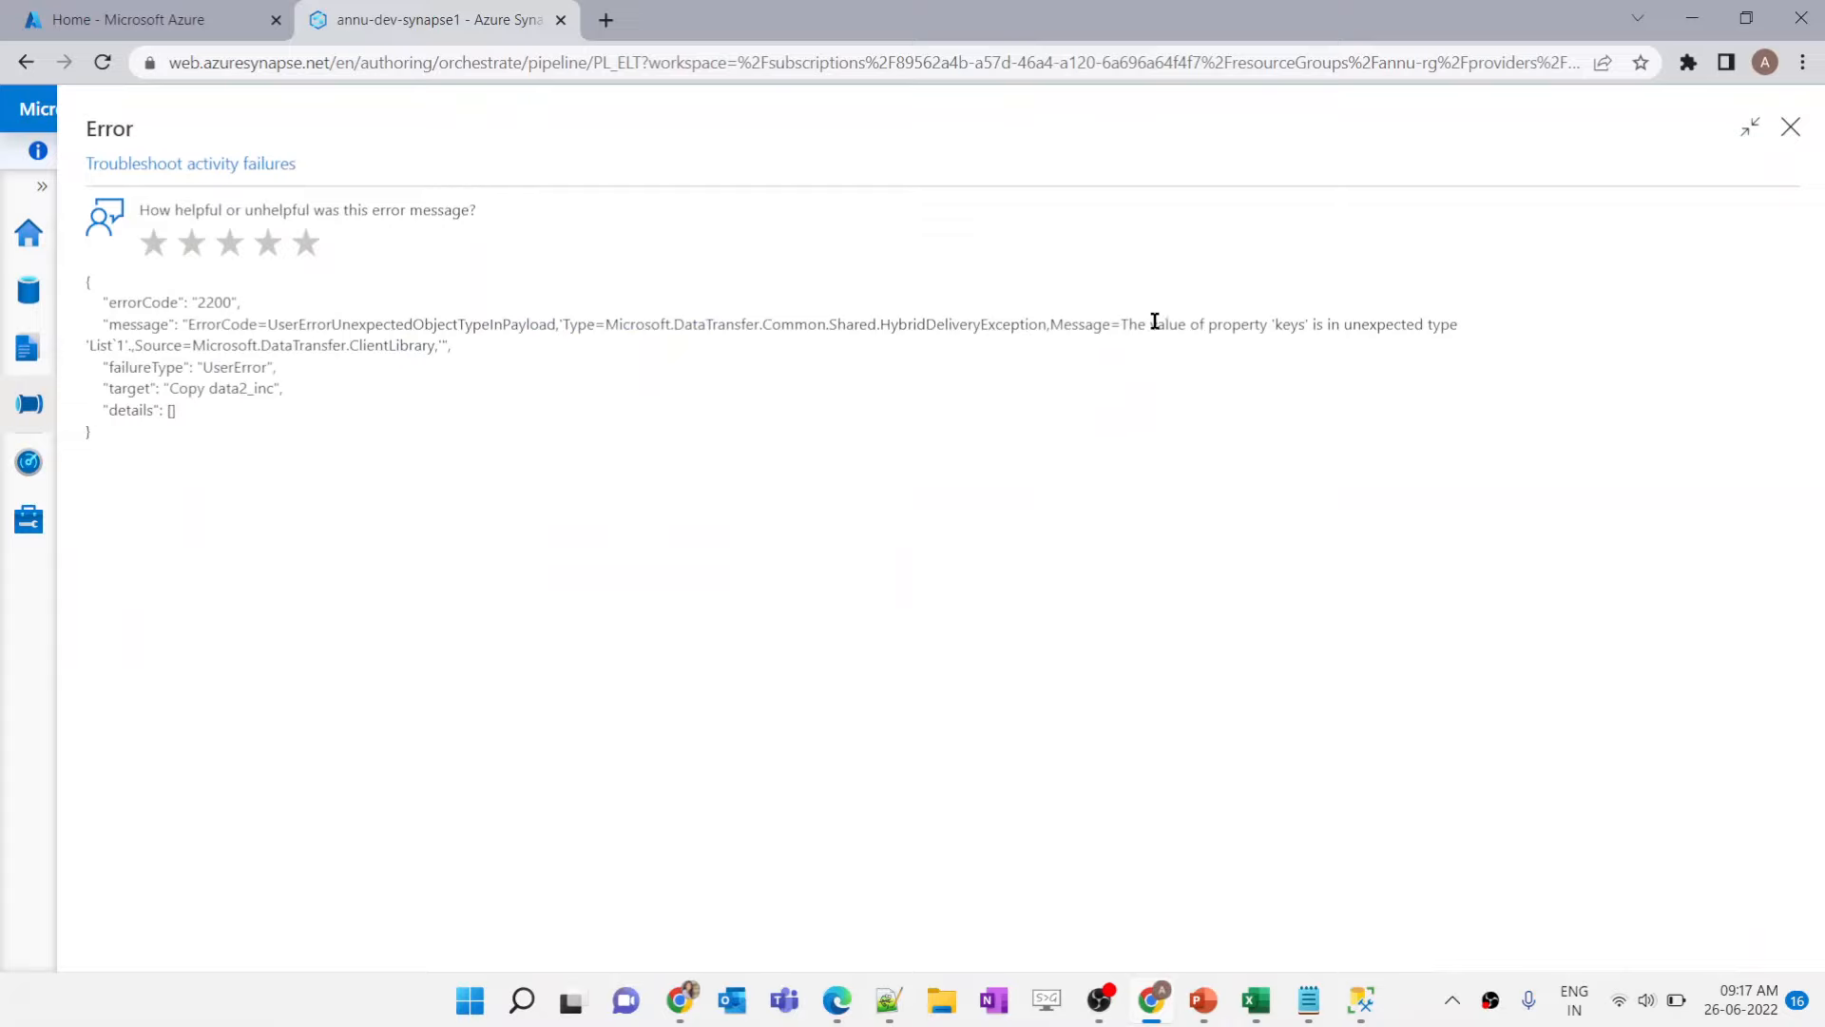
{"action": "left_click_drag", "start_coordinate": [1121, 324], "coordinate": [1284, 324]}
{"action": "left_click", "coordinate": [1332, 329]}
{"action": "left_click", "coordinate": [1793, 127]}
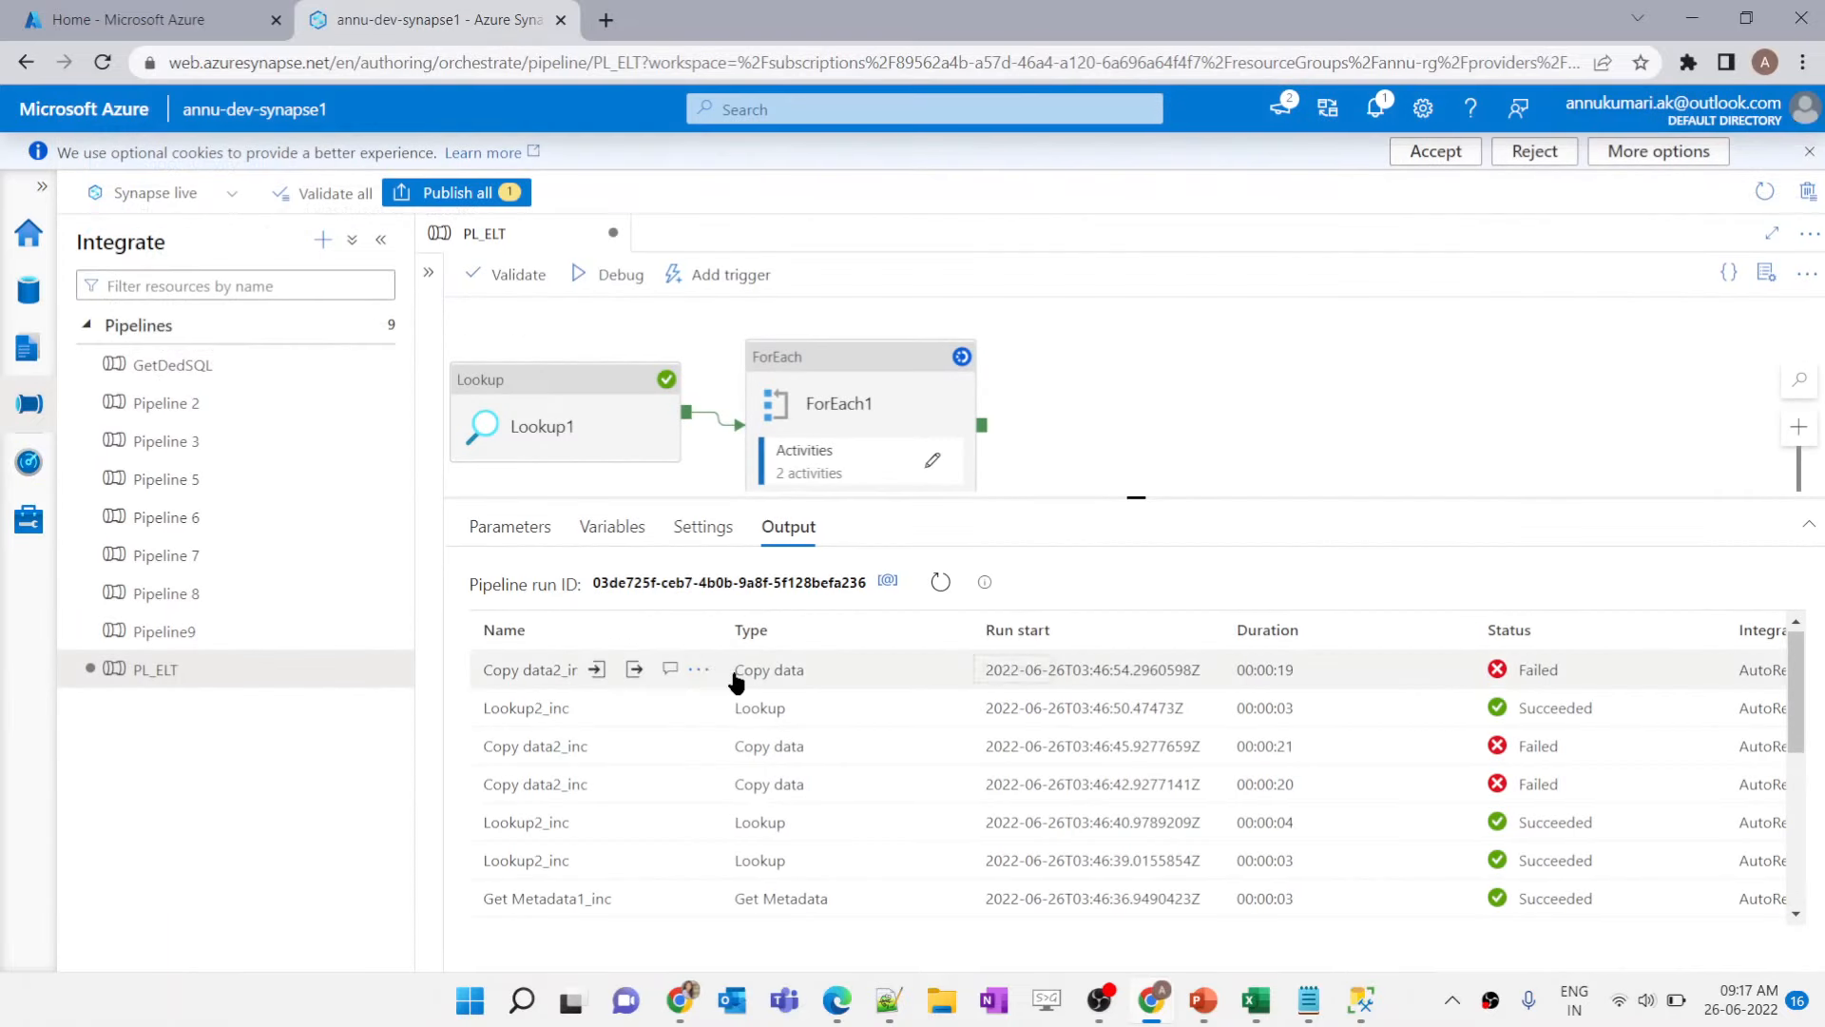
Step: Inspect the sink's write behavior and upsert keys in the input of the most recent failed Copy data2_inc run
{"action": "left_click", "coordinate": [598, 669]}
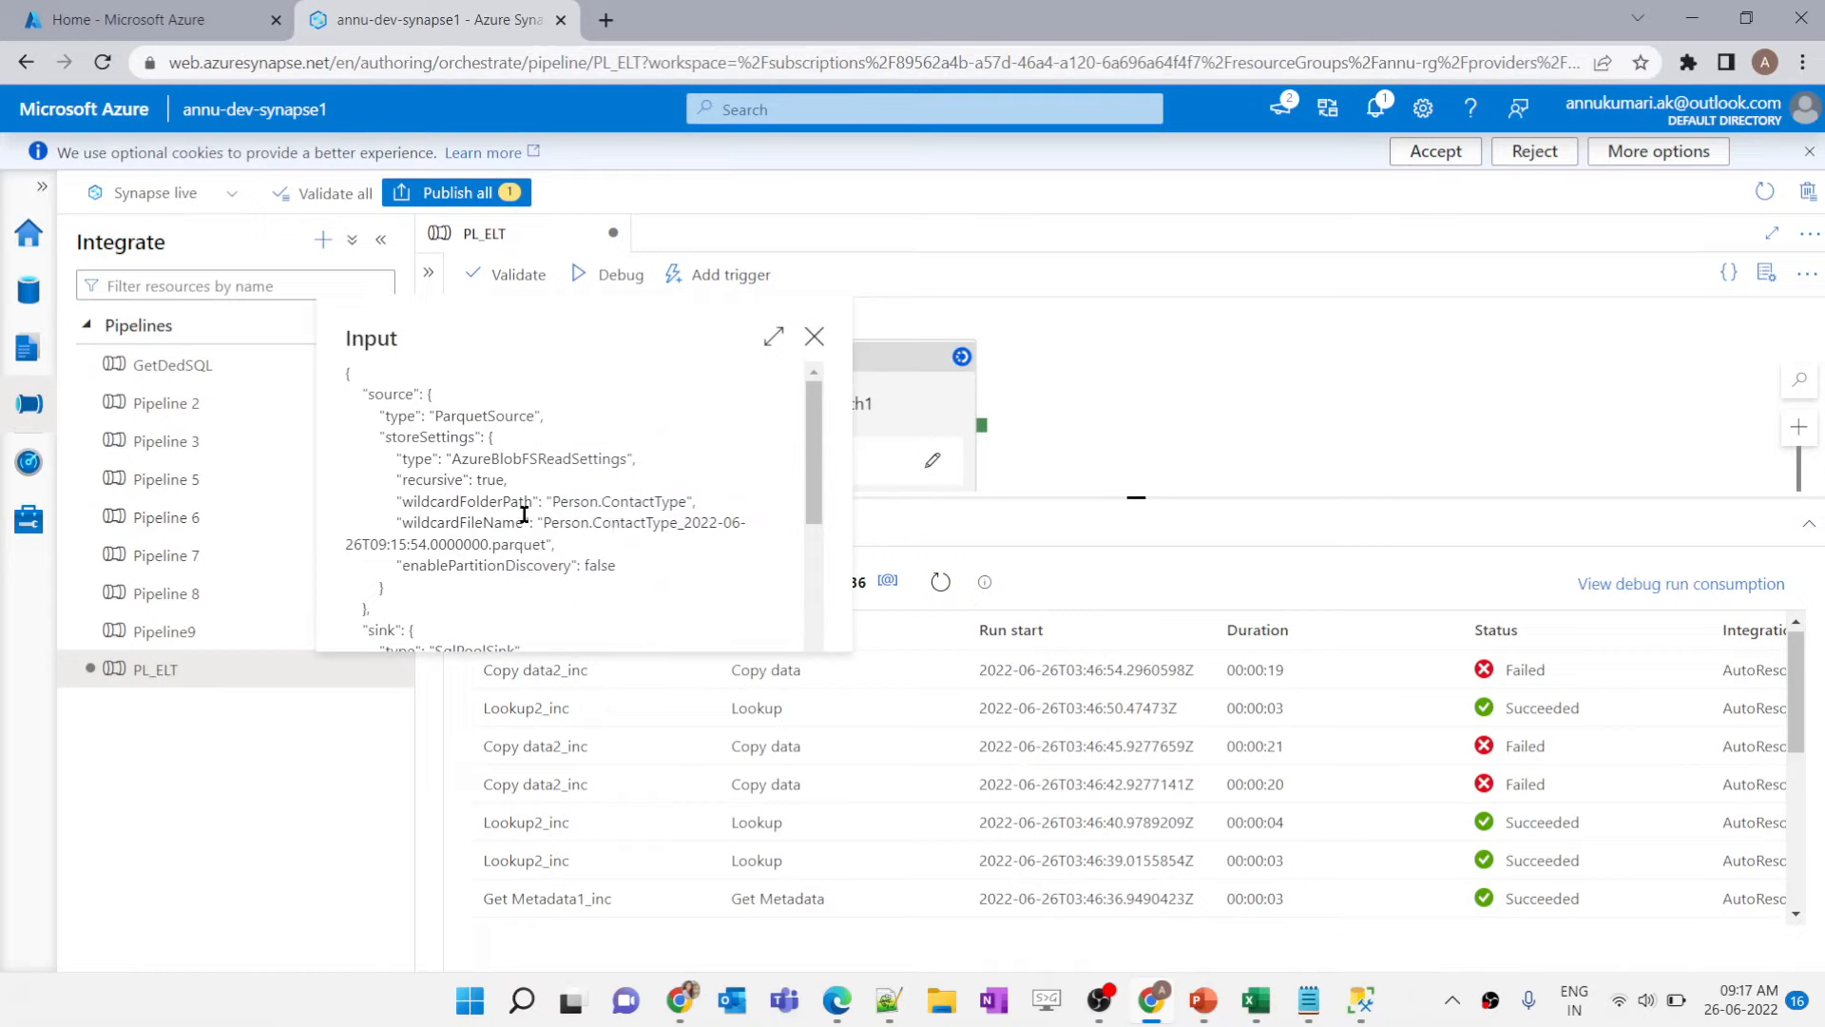
{"action": "scroll", "coordinate": [524, 518], "scroll_direction": "down", "scroll_amount": 3}
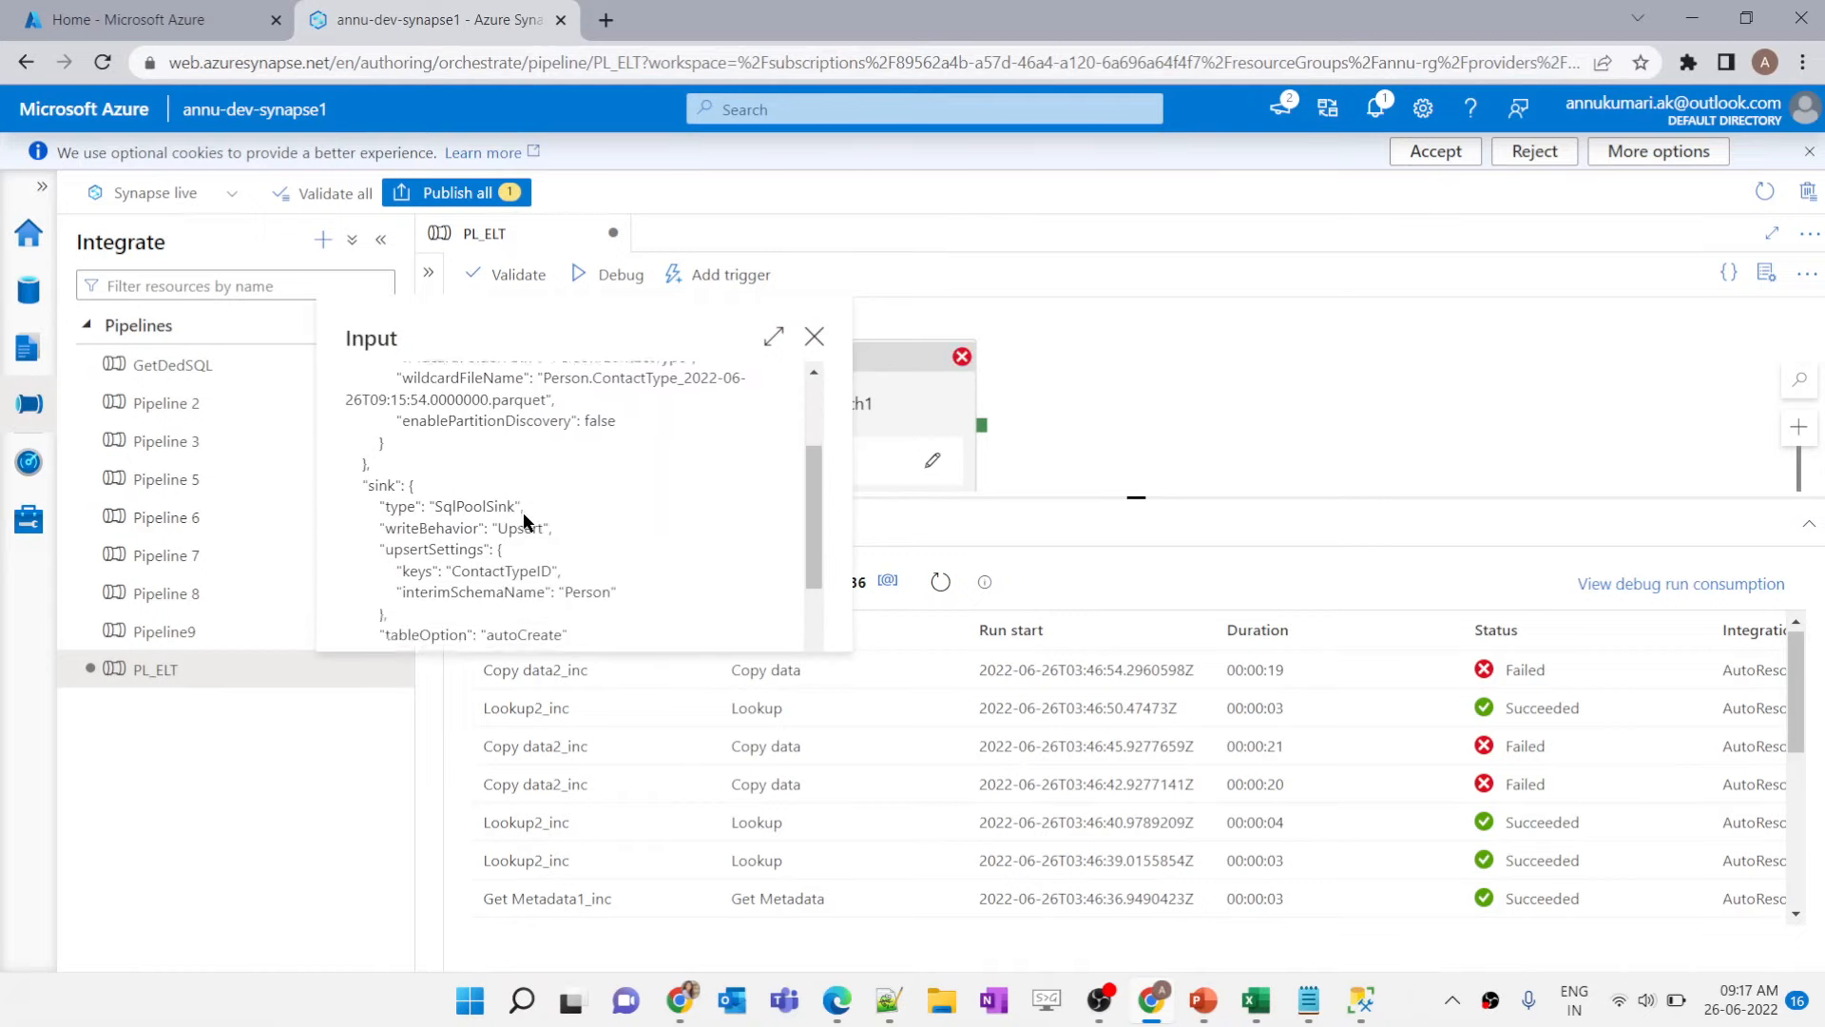
{"action": "left_click_drag", "start_coordinate": [395, 530], "coordinate": [547, 522]}
{"action": "scroll", "coordinate": [537, 519], "scroll_direction": "down", "scroll_amount": 1}
{"action": "left_click", "coordinate": [403, 509]}
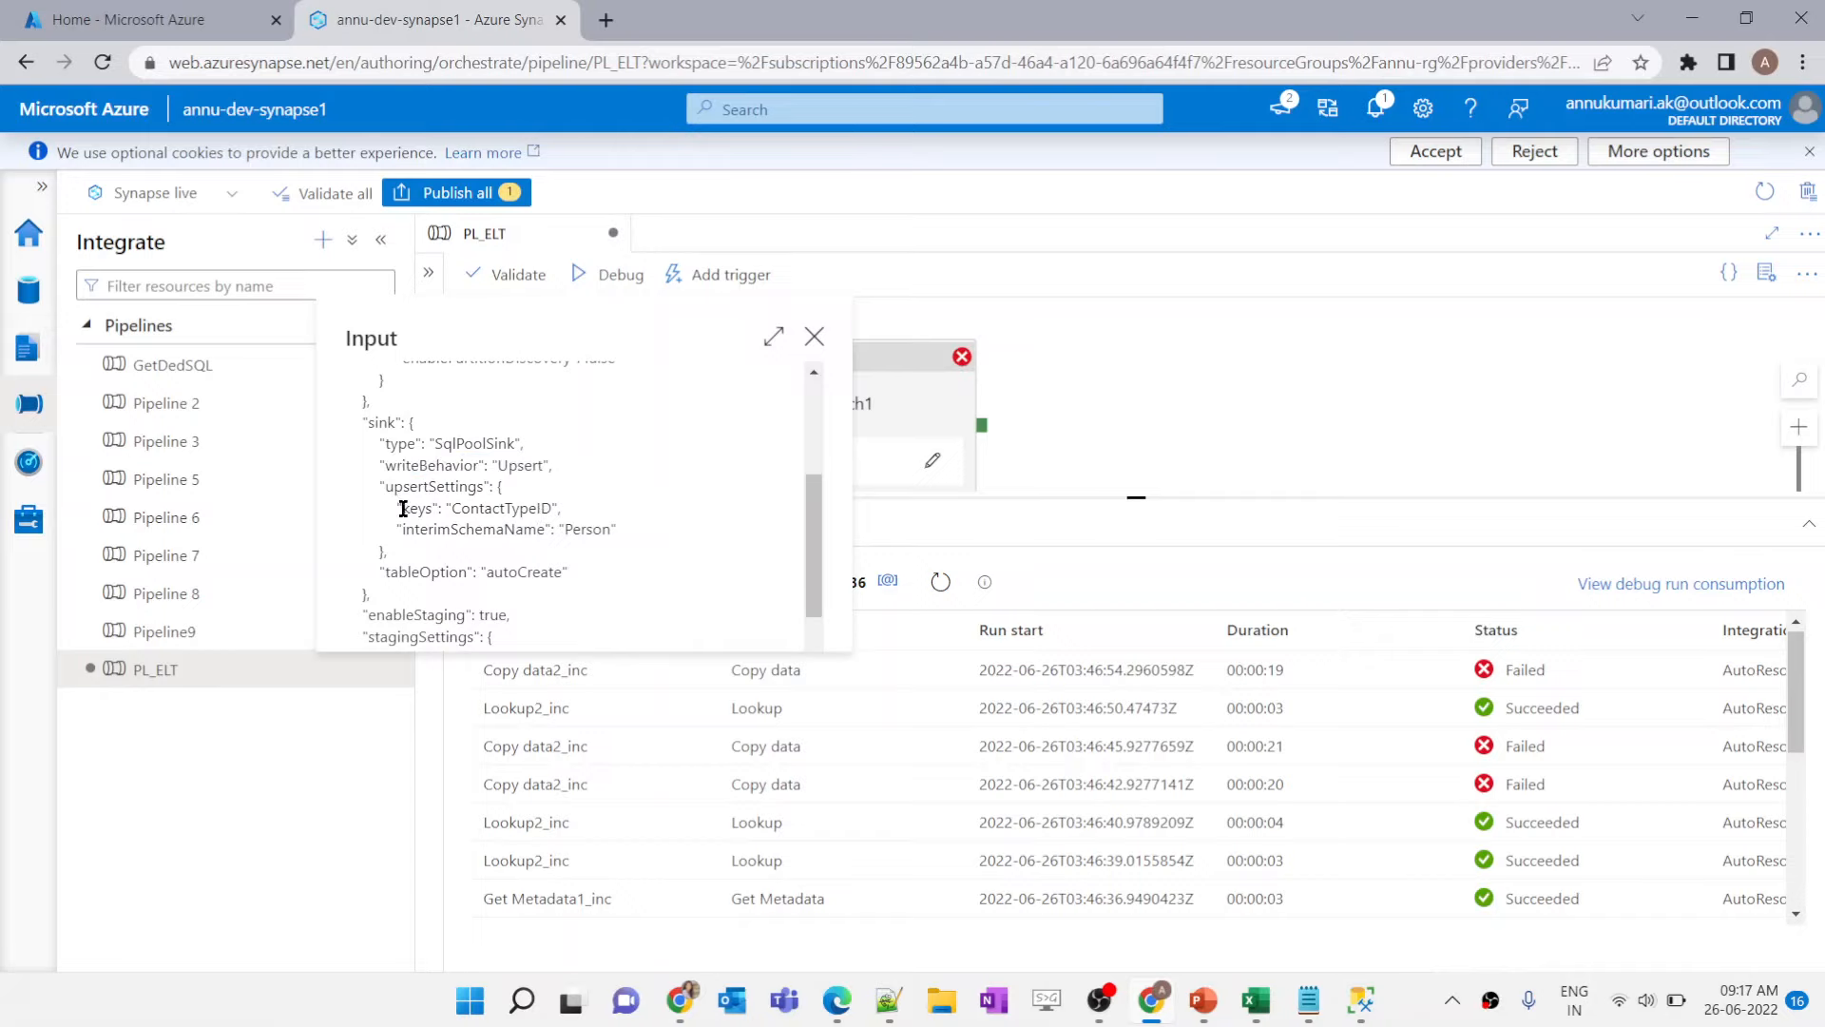
{"action": "left_click_drag", "start_coordinate": [556, 510], "coordinate": [447, 509]}
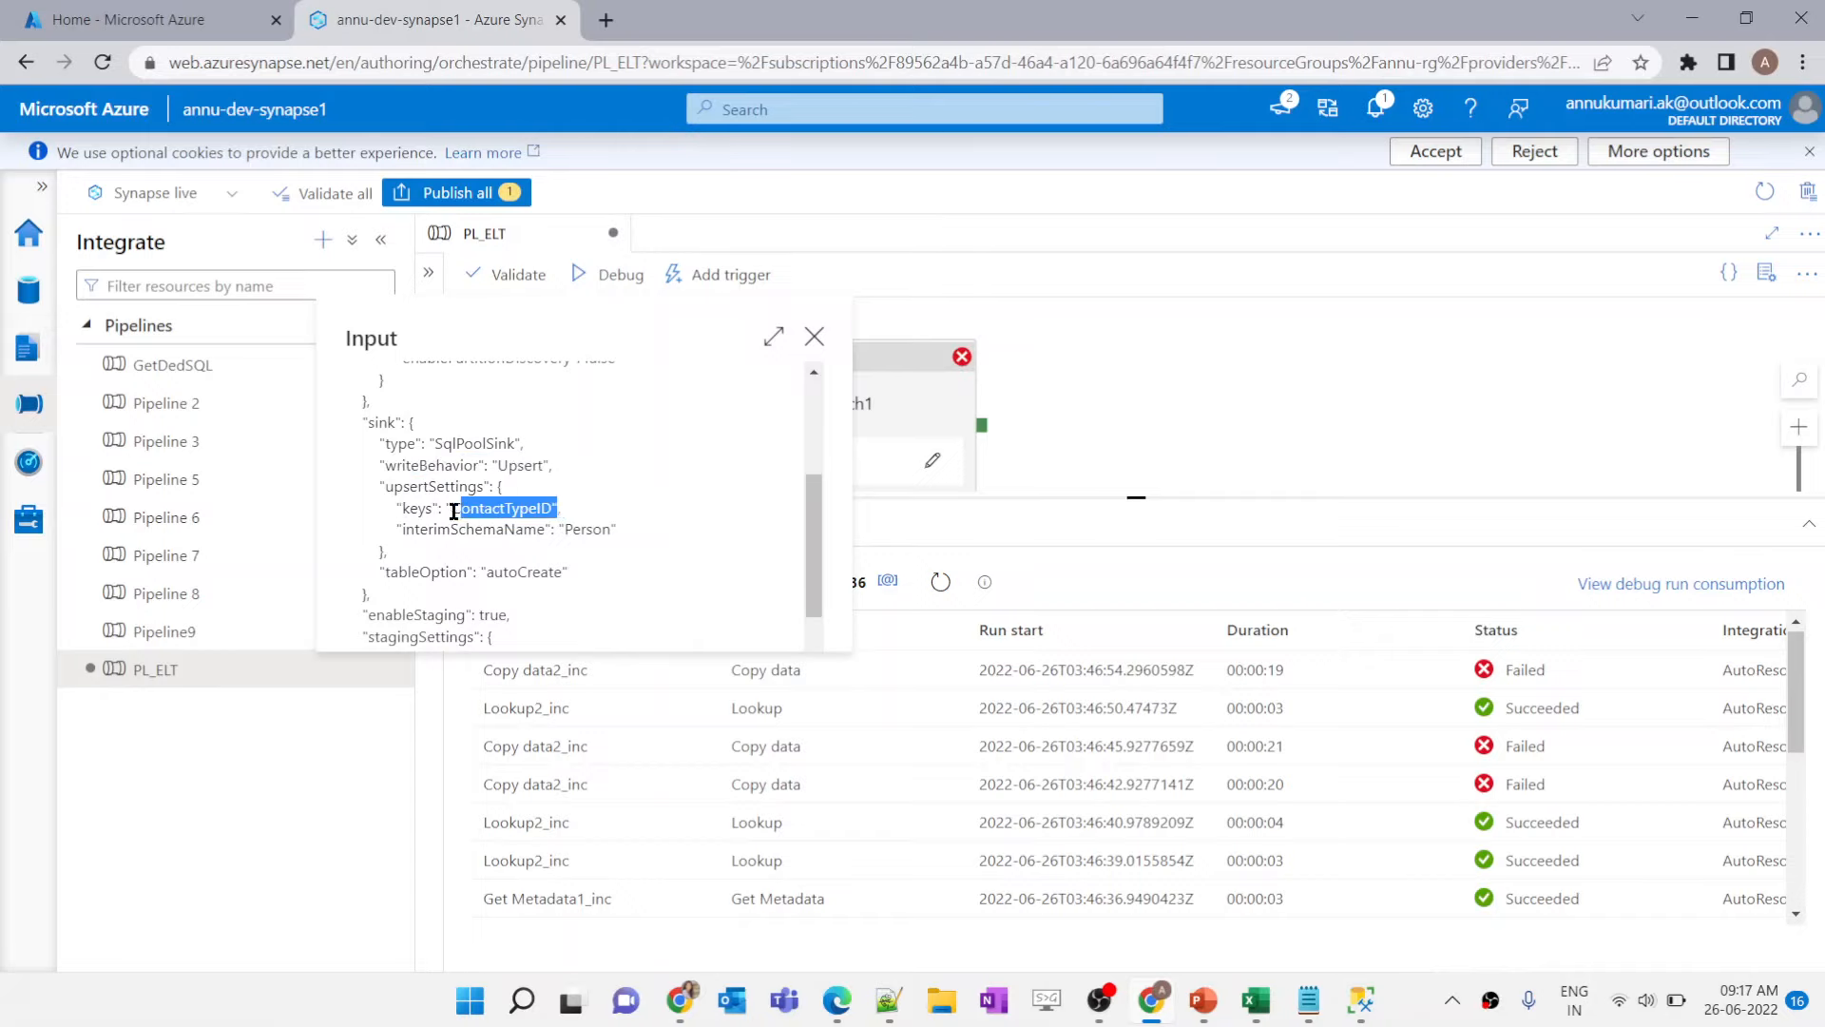
Step: Switch to SQL Server Management Studio to check the KeyColumn values in the control.metadata query results, and return to Synapse
{"action": "left_click", "coordinate": [1357, 1011]}
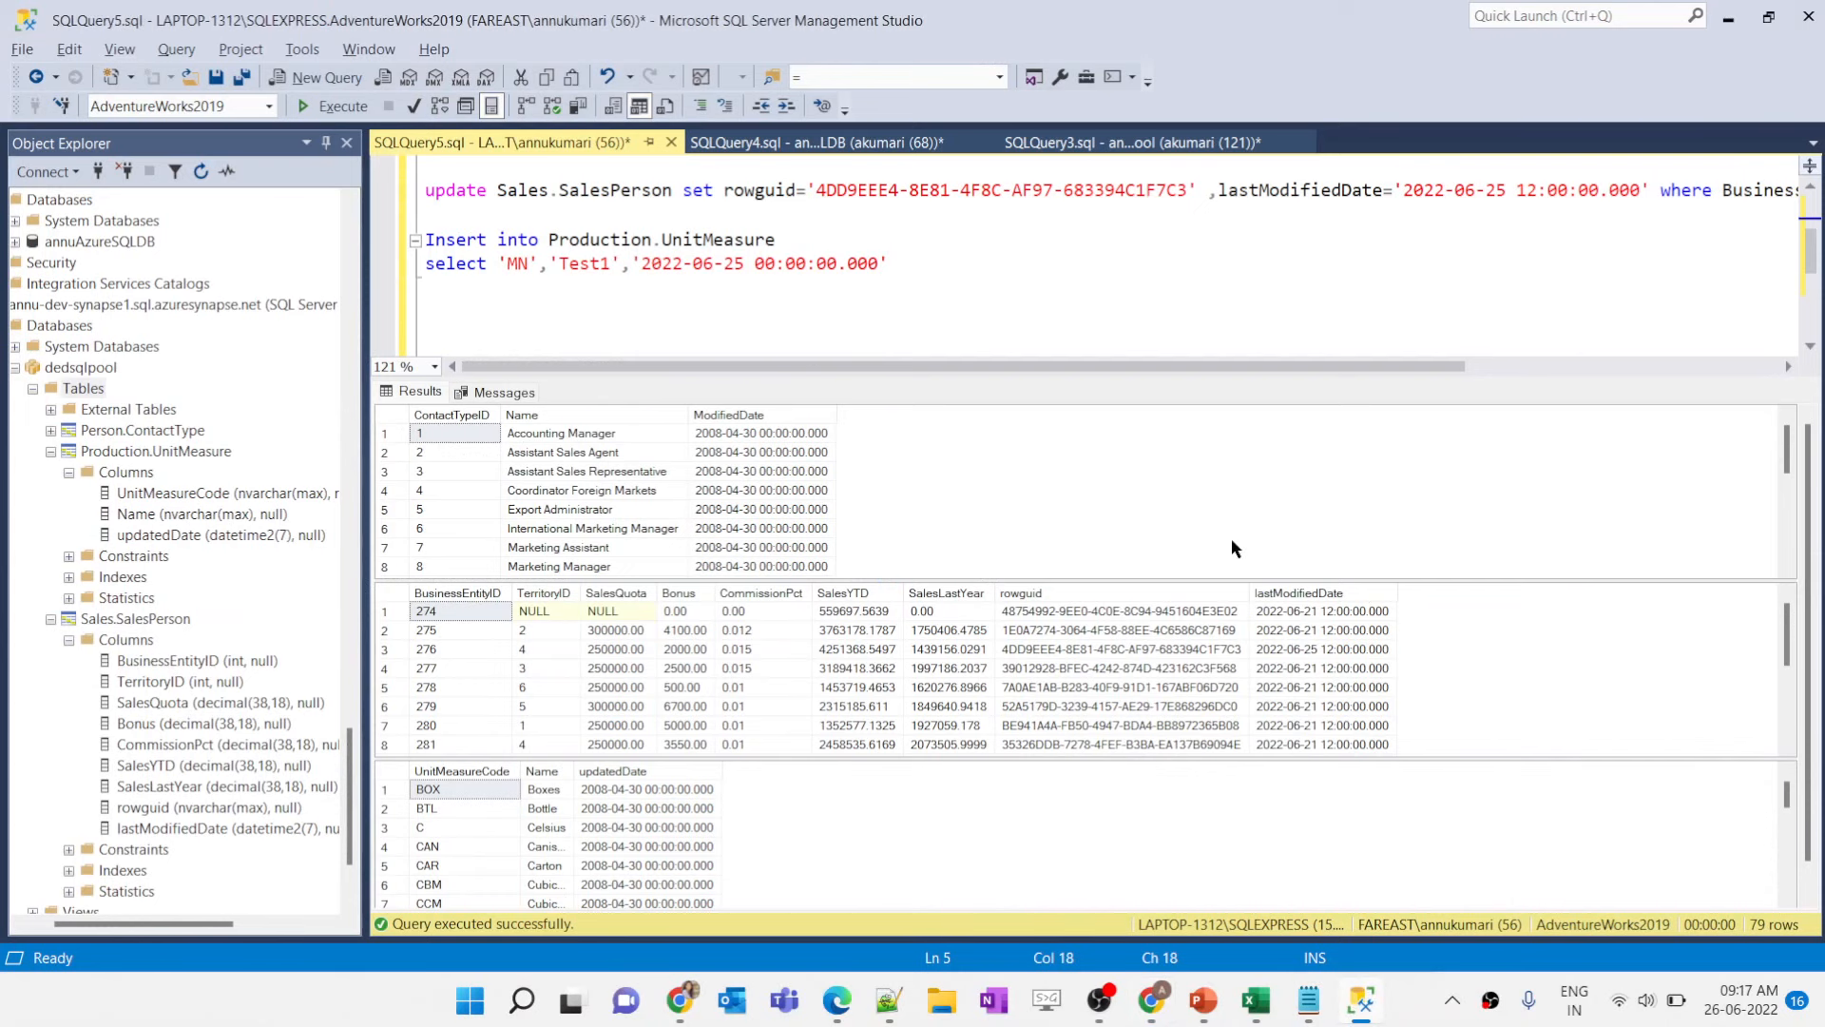
{"action": "left_click", "coordinate": [737, 142]}
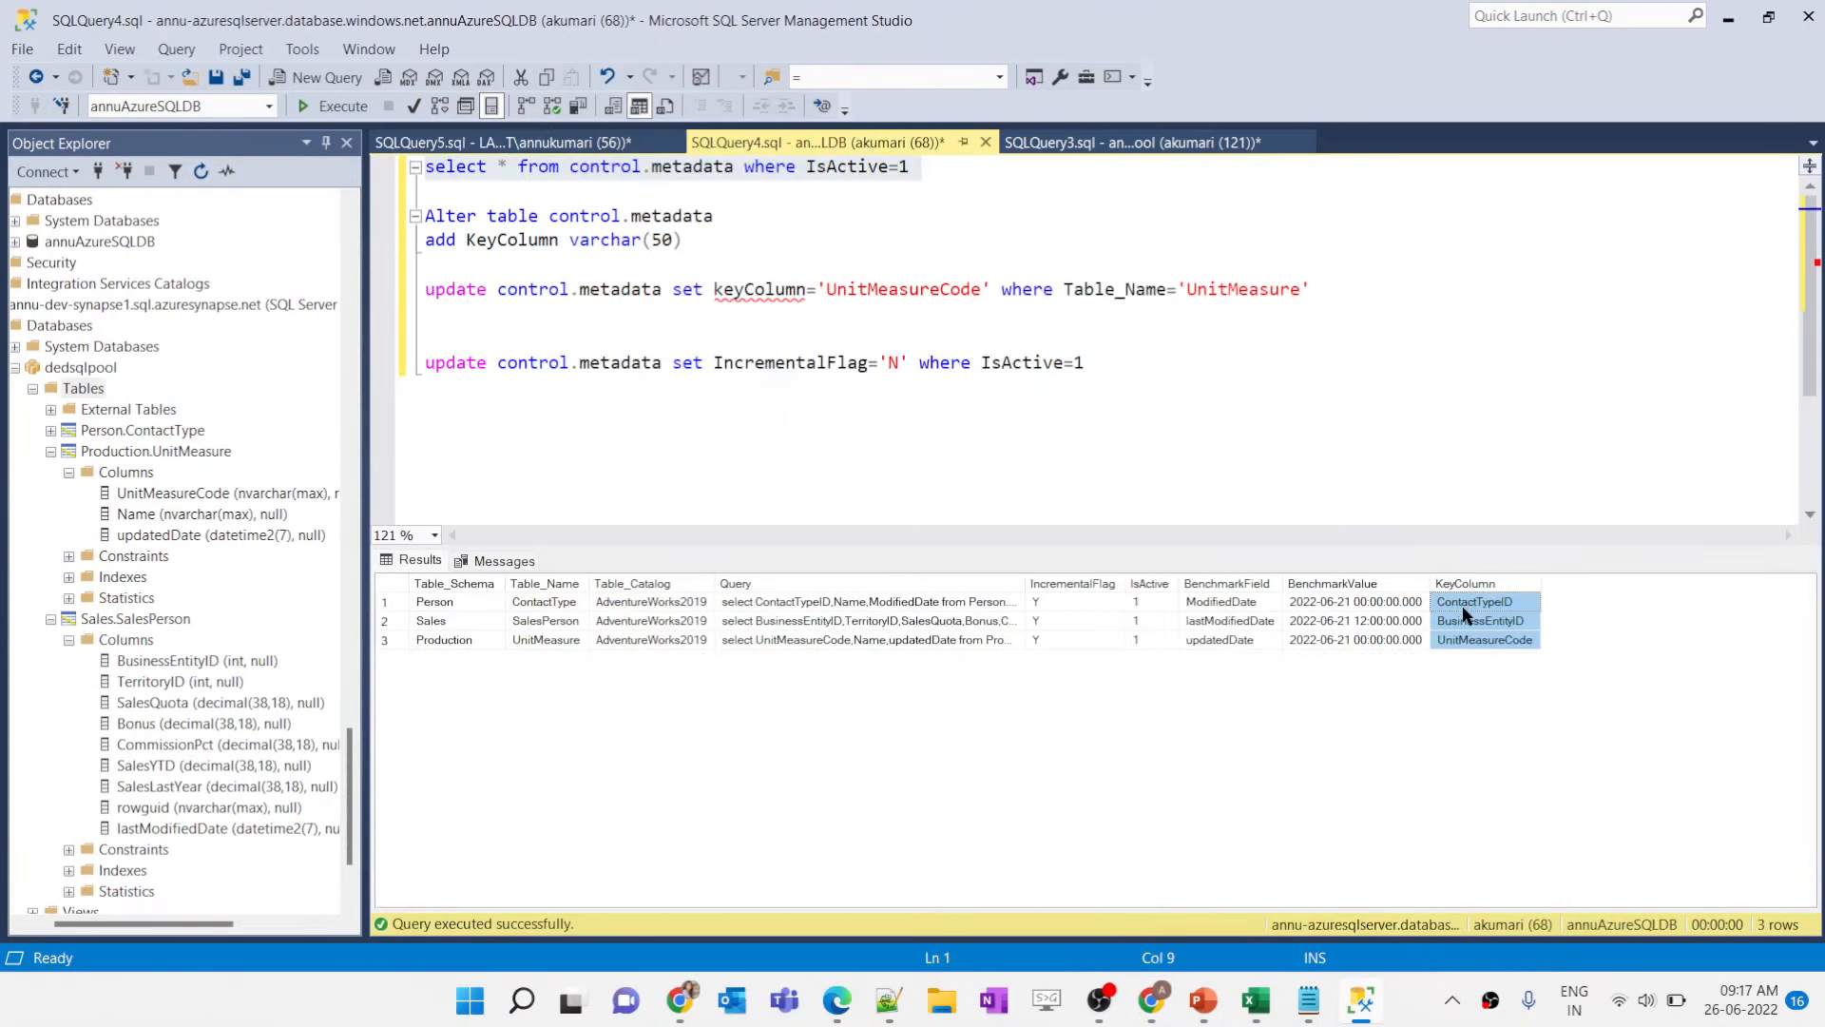
{"action": "key", "text": "alt+Tab"}
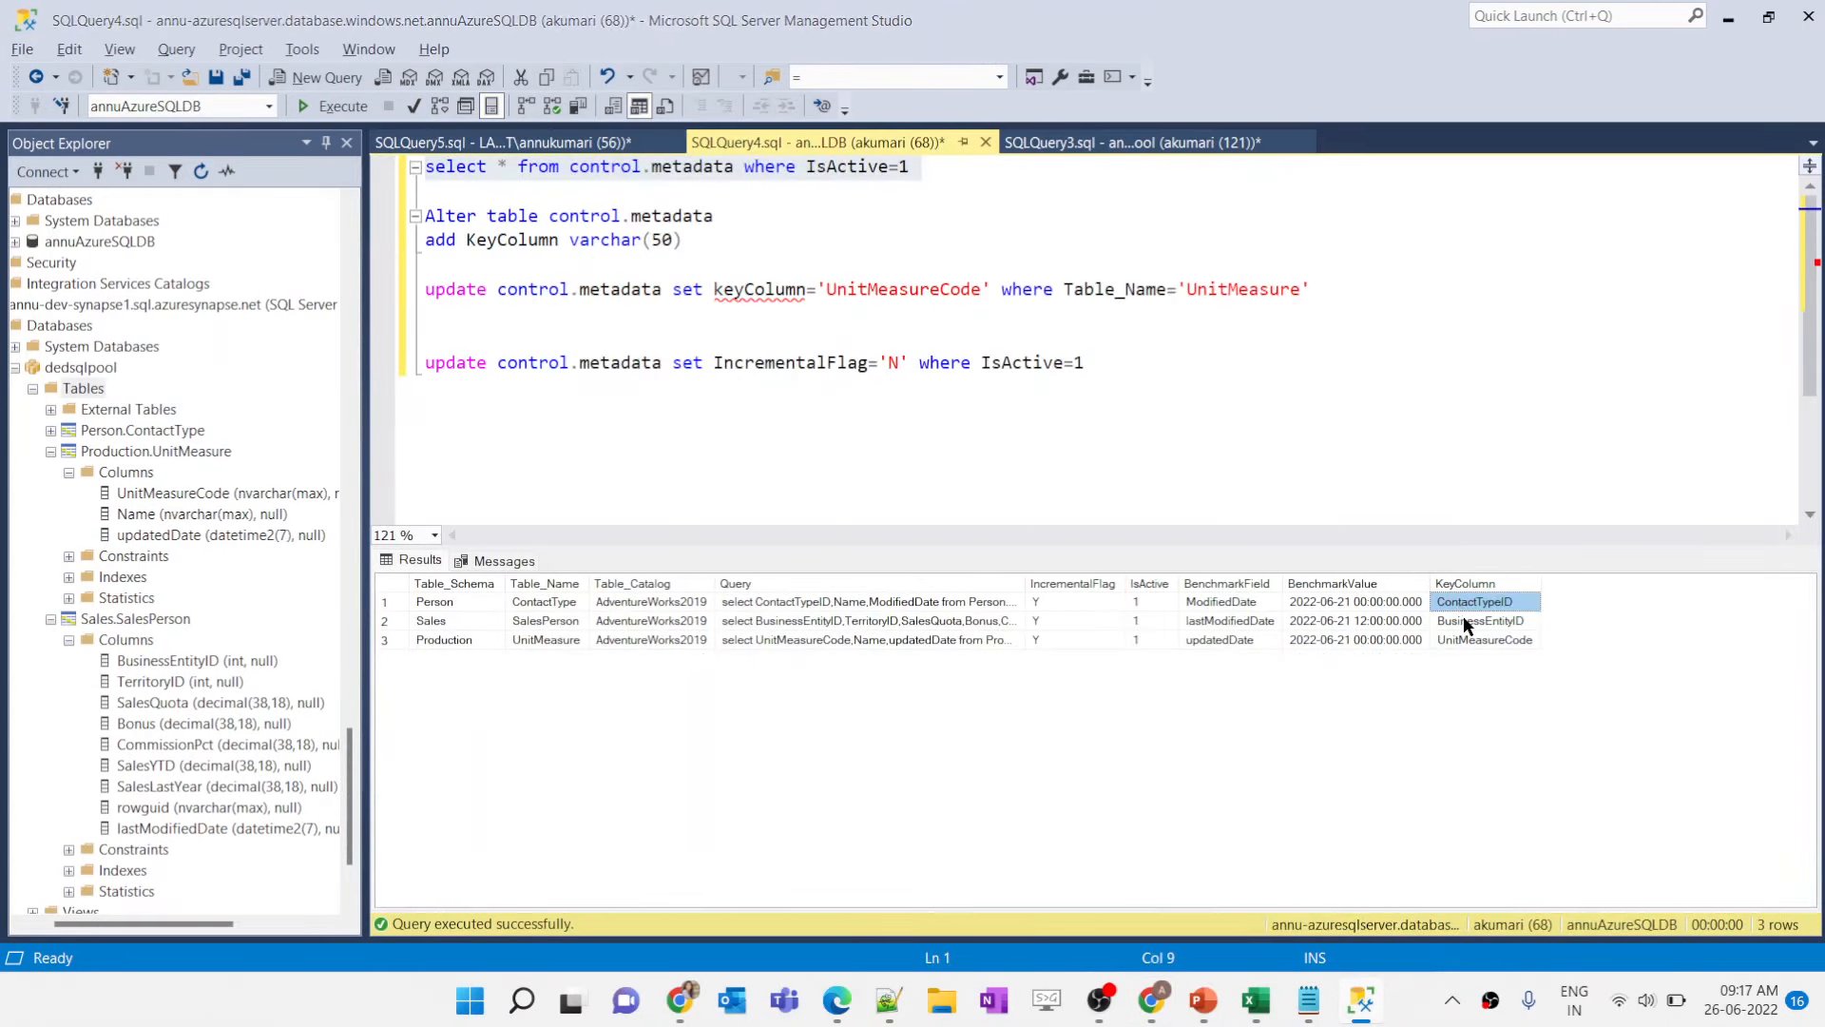
Step: Examine the keys and interimSchemaName entries of the upsert settings in the failed run's input and close it
{"action": "left_click", "coordinate": [463, 513]}
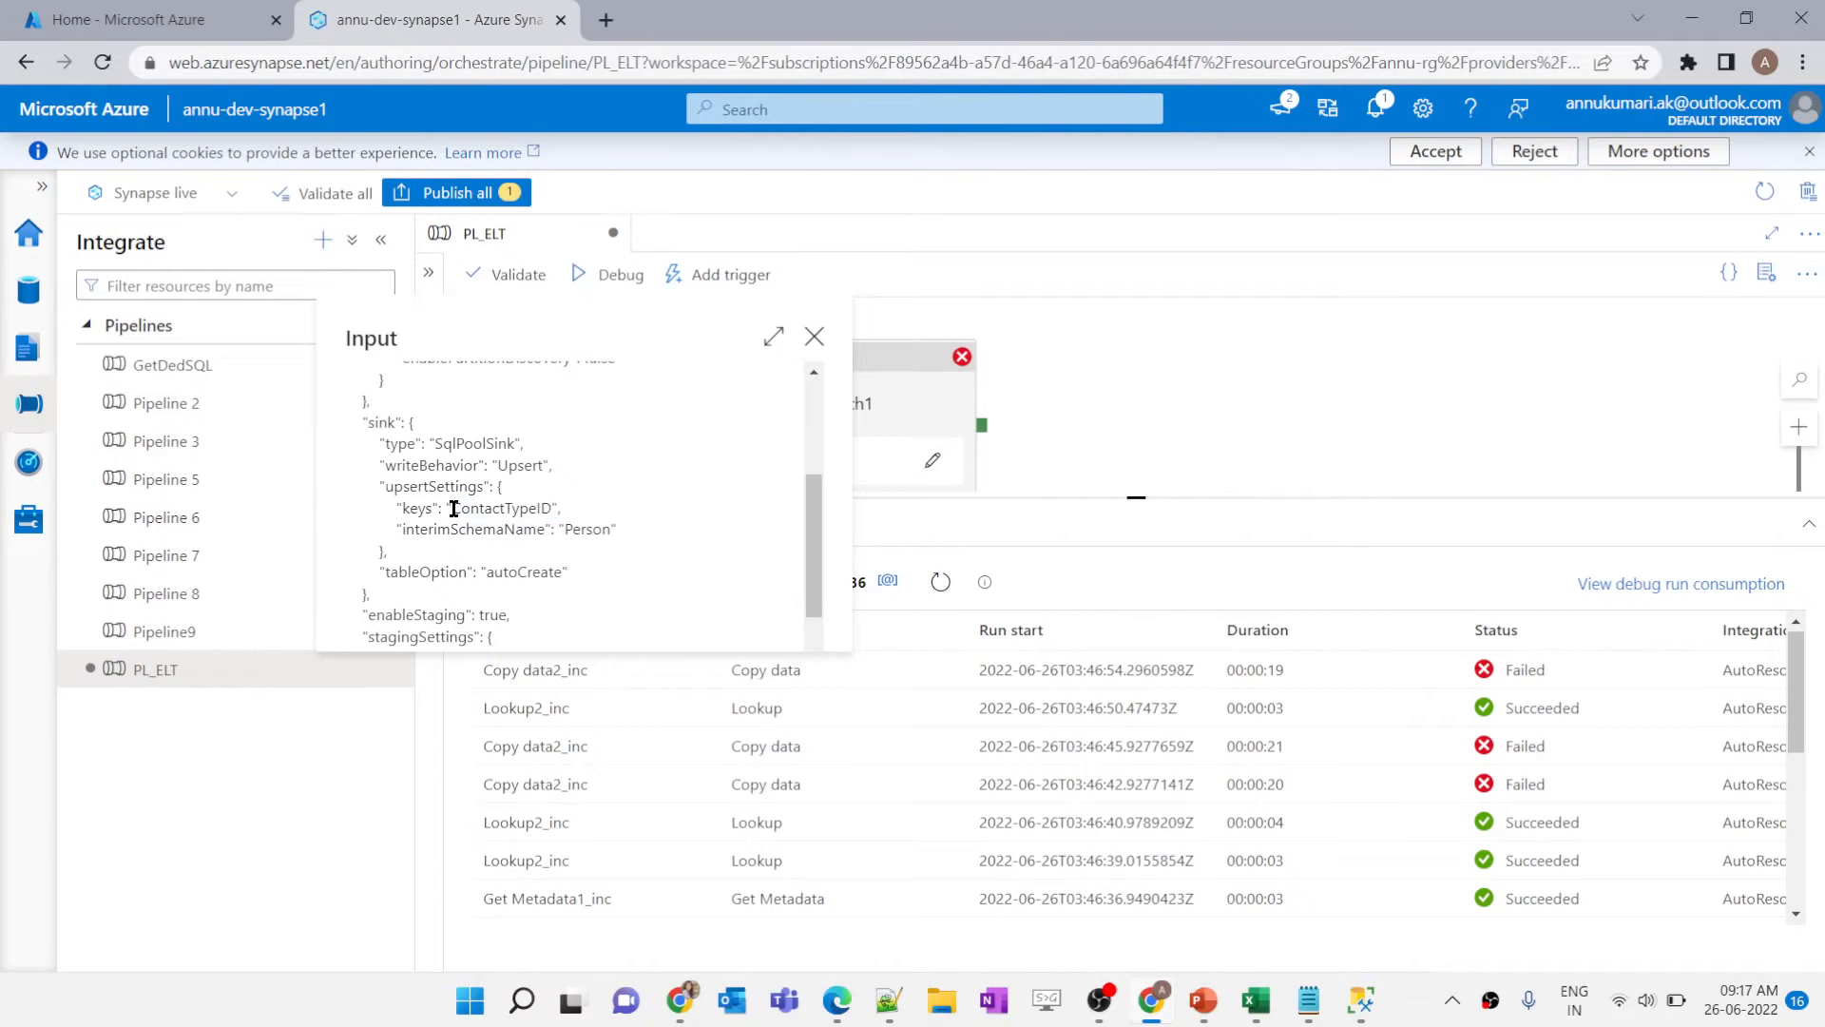
{"action": "left_click_drag", "start_coordinate": [454, 509], "coordinate": [550, 508]}
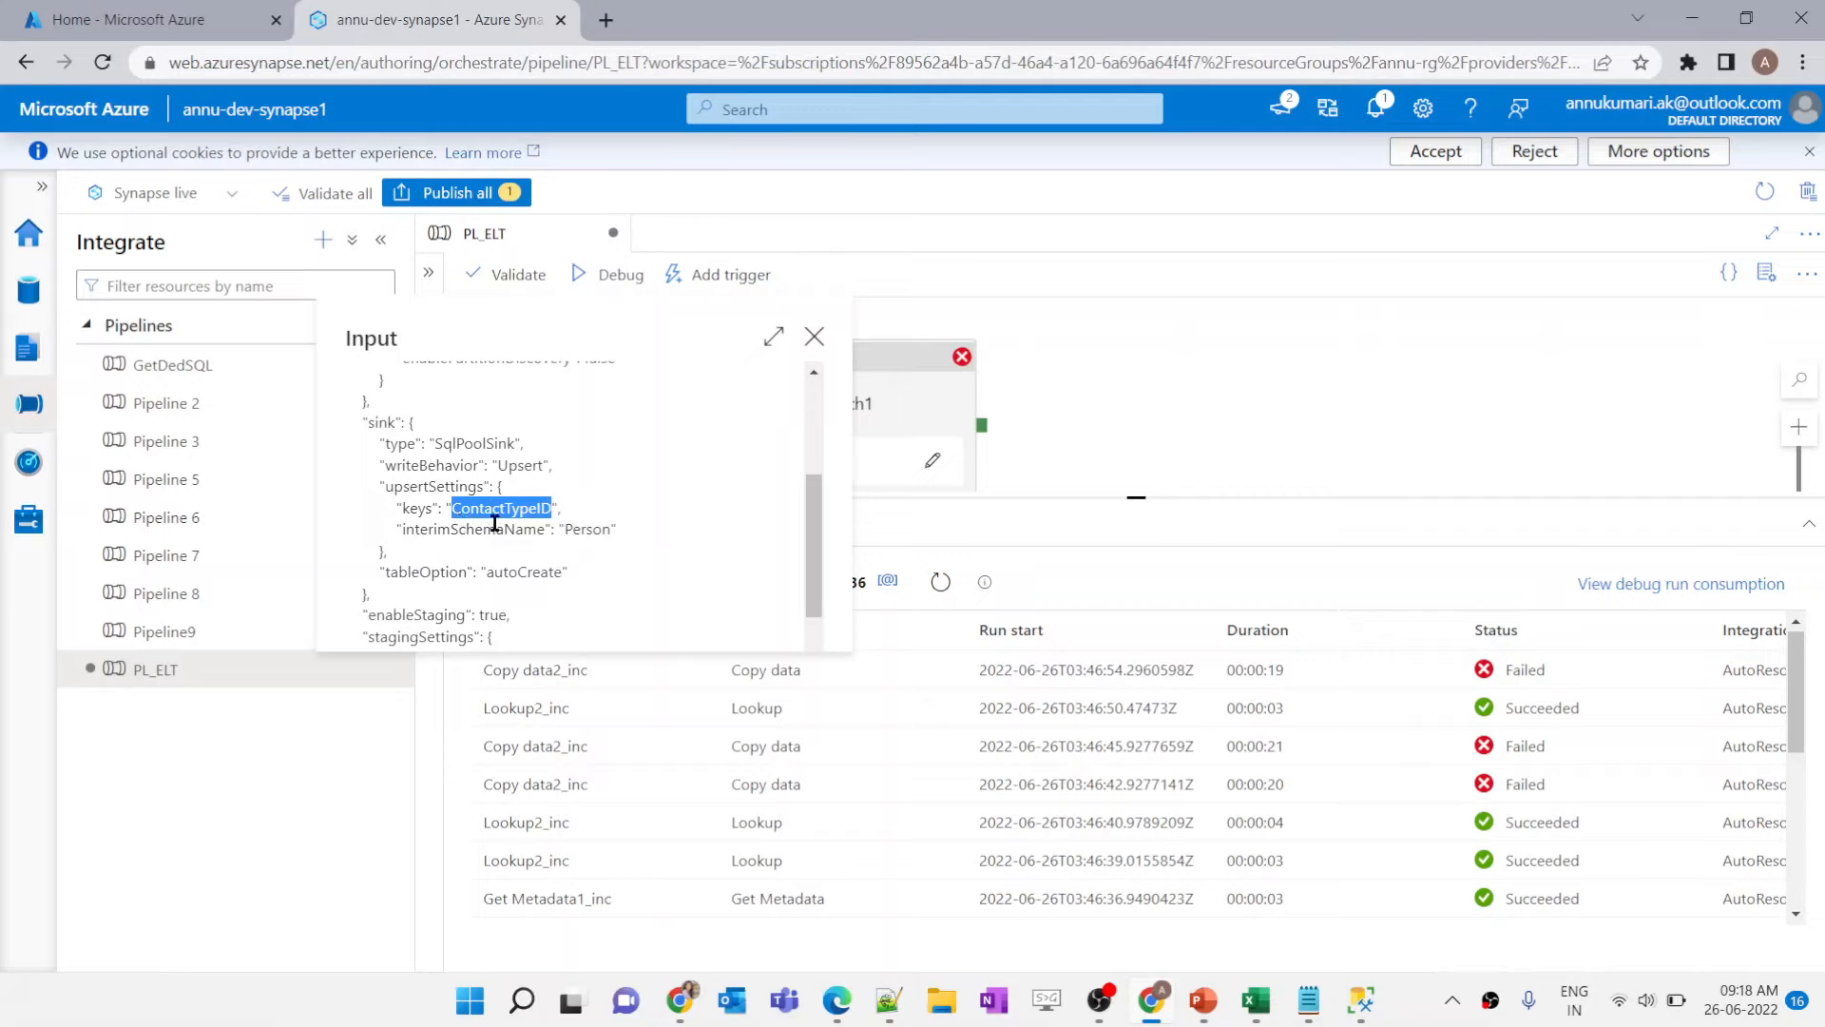
{"action": "left_click_drag", "start_coordinate": [398, 529], "coordinate": [548, 528]}
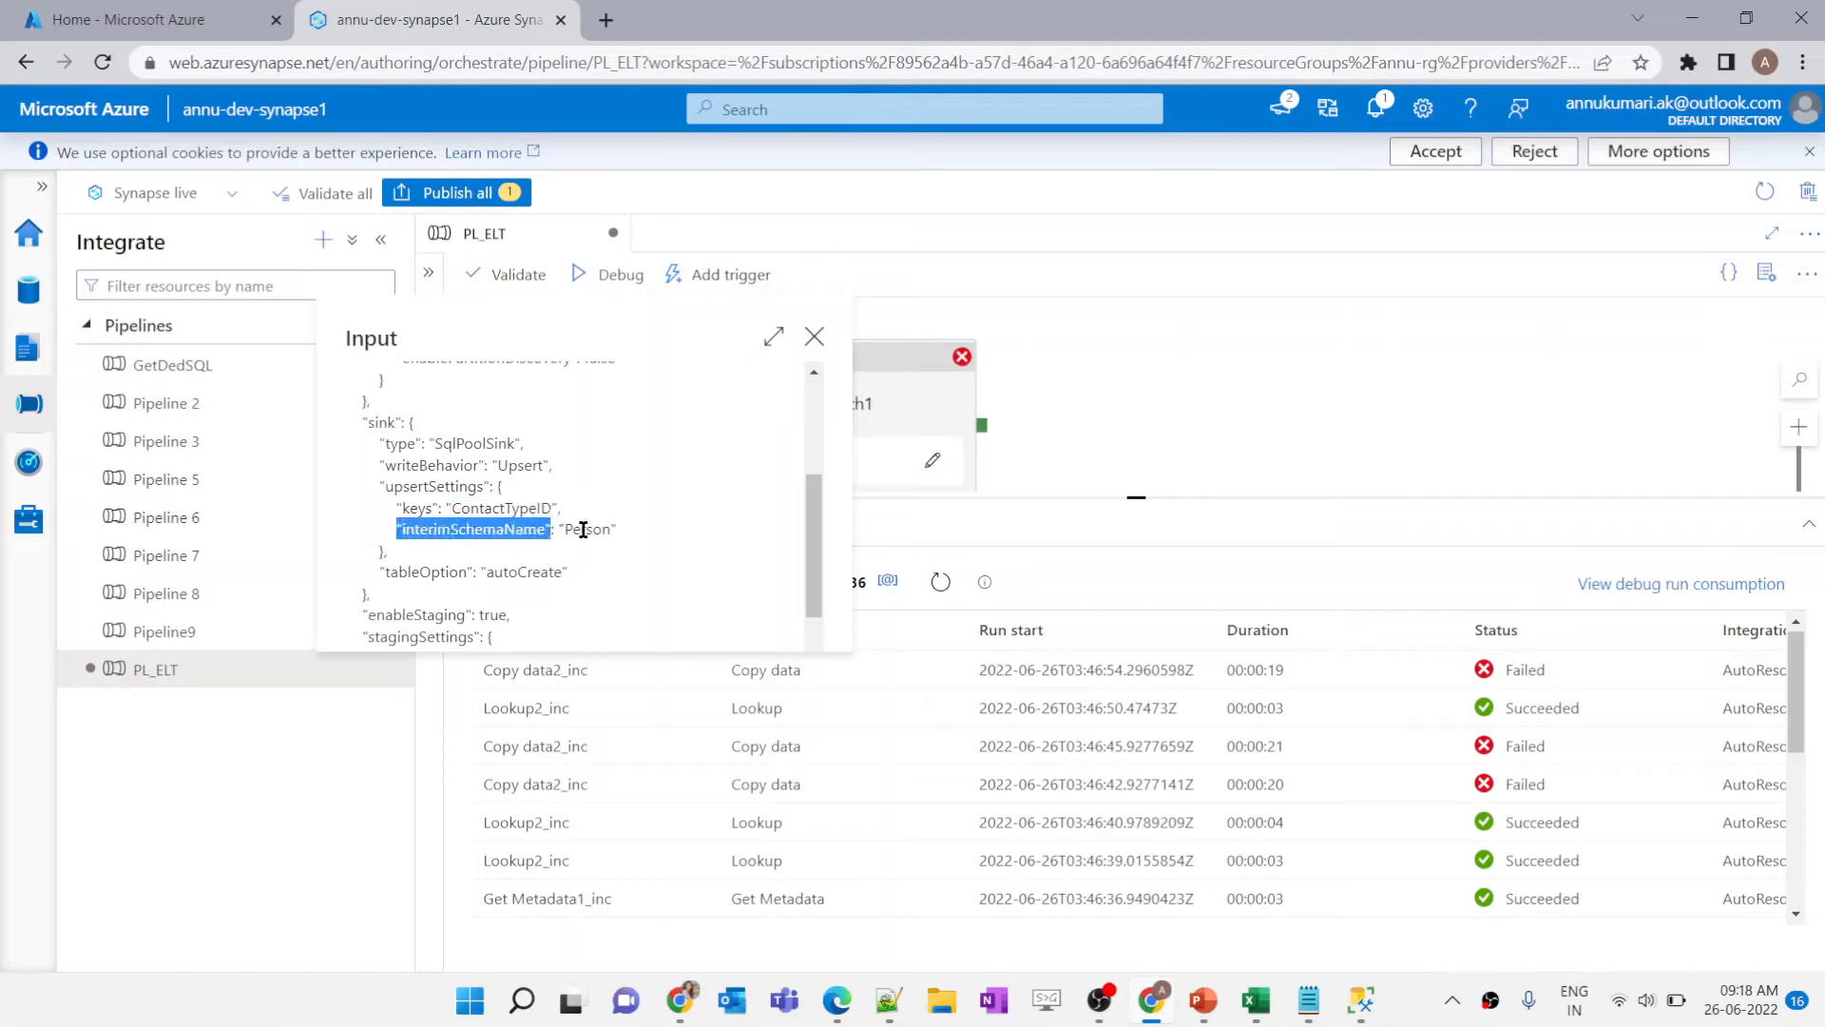
{"action": "double_click", "coordinate": [582, 529]}
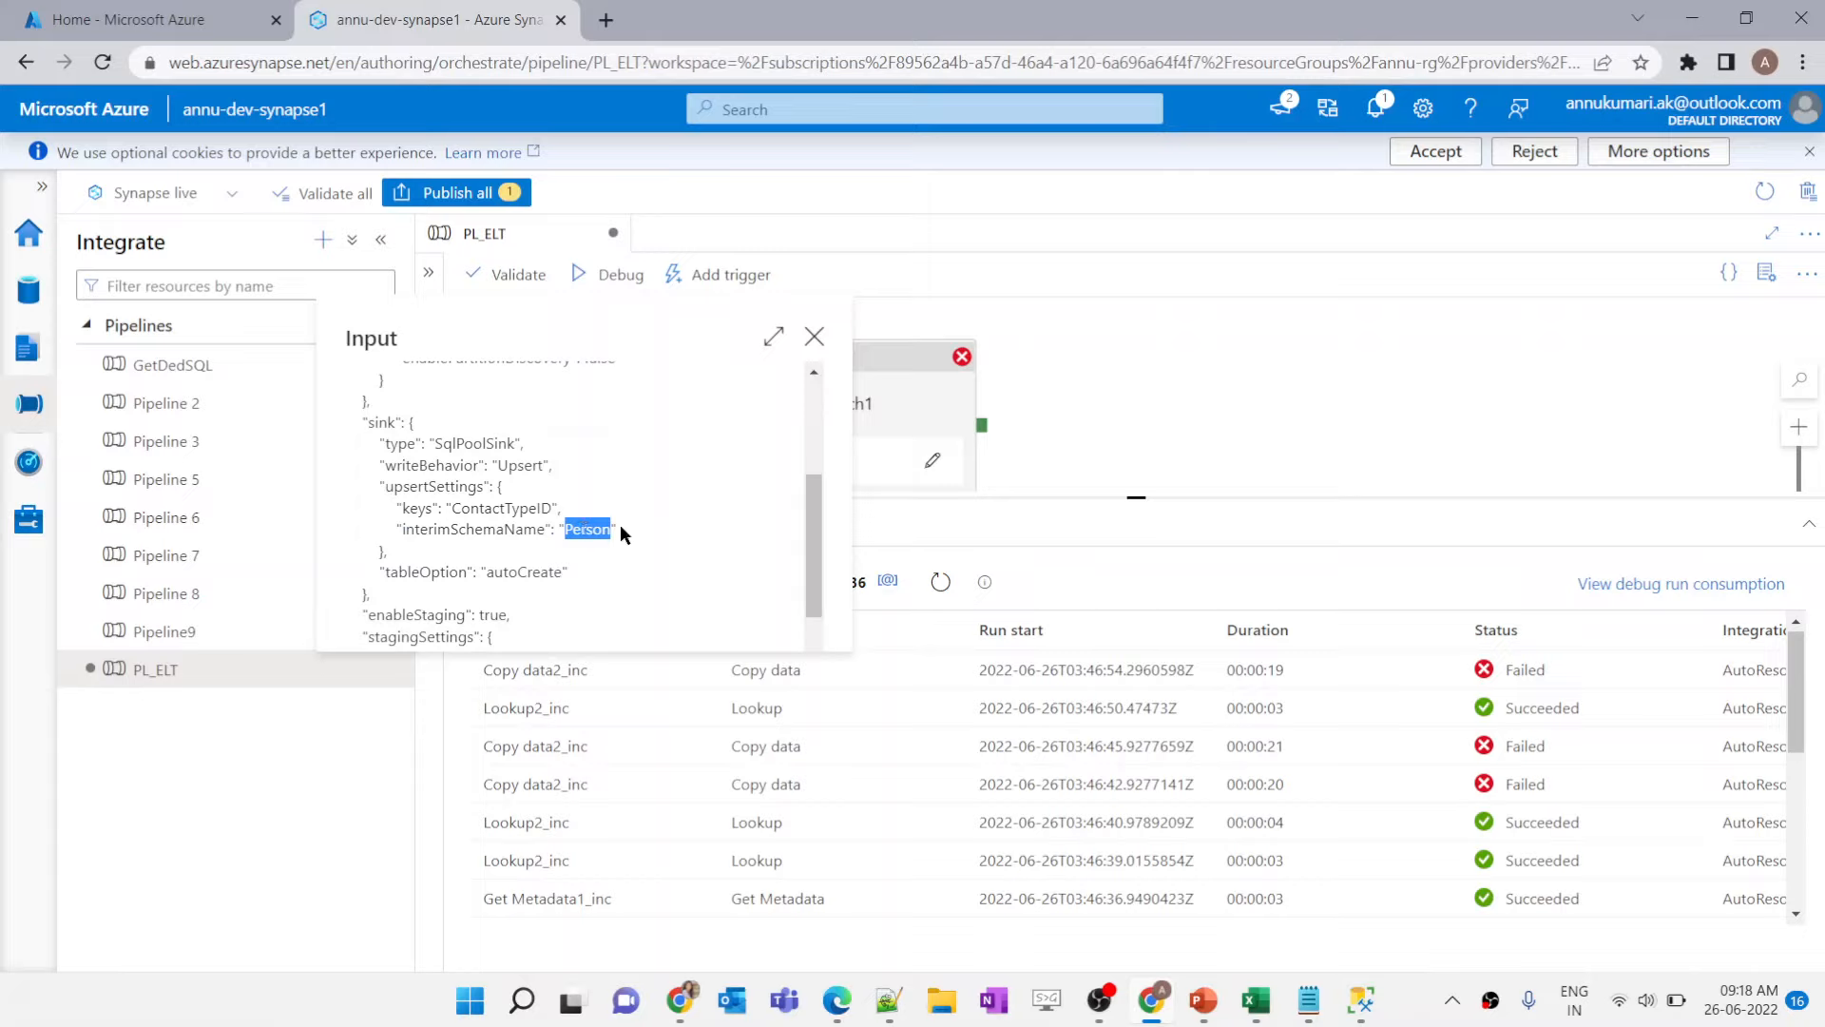
{"action": "left_click", "coordinate": [472, 533]}
{"action": "double_click", "coordinate": [581, 529]}
{"action": "double_click", "coordinate": [470, 515]}
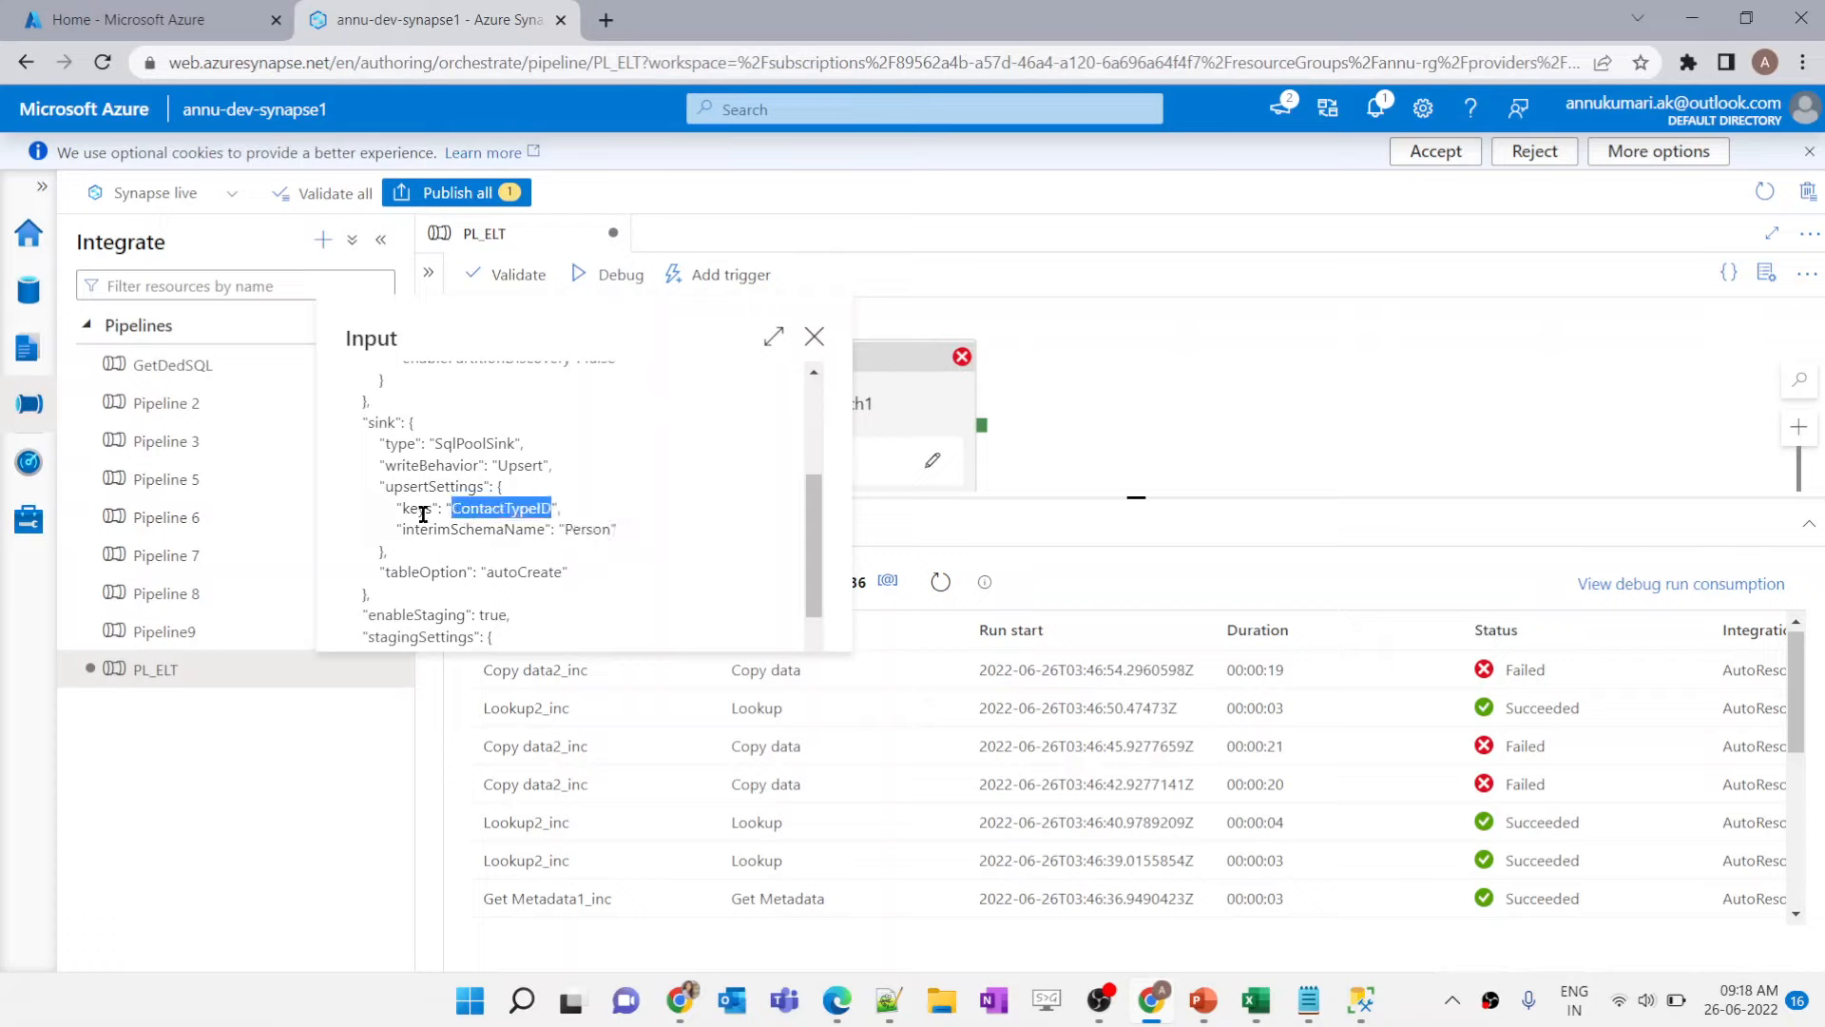
{"action": "left_click", "coordinate": [814, 338]}
{"action": "left_click", "coordinate": [933, 459]}
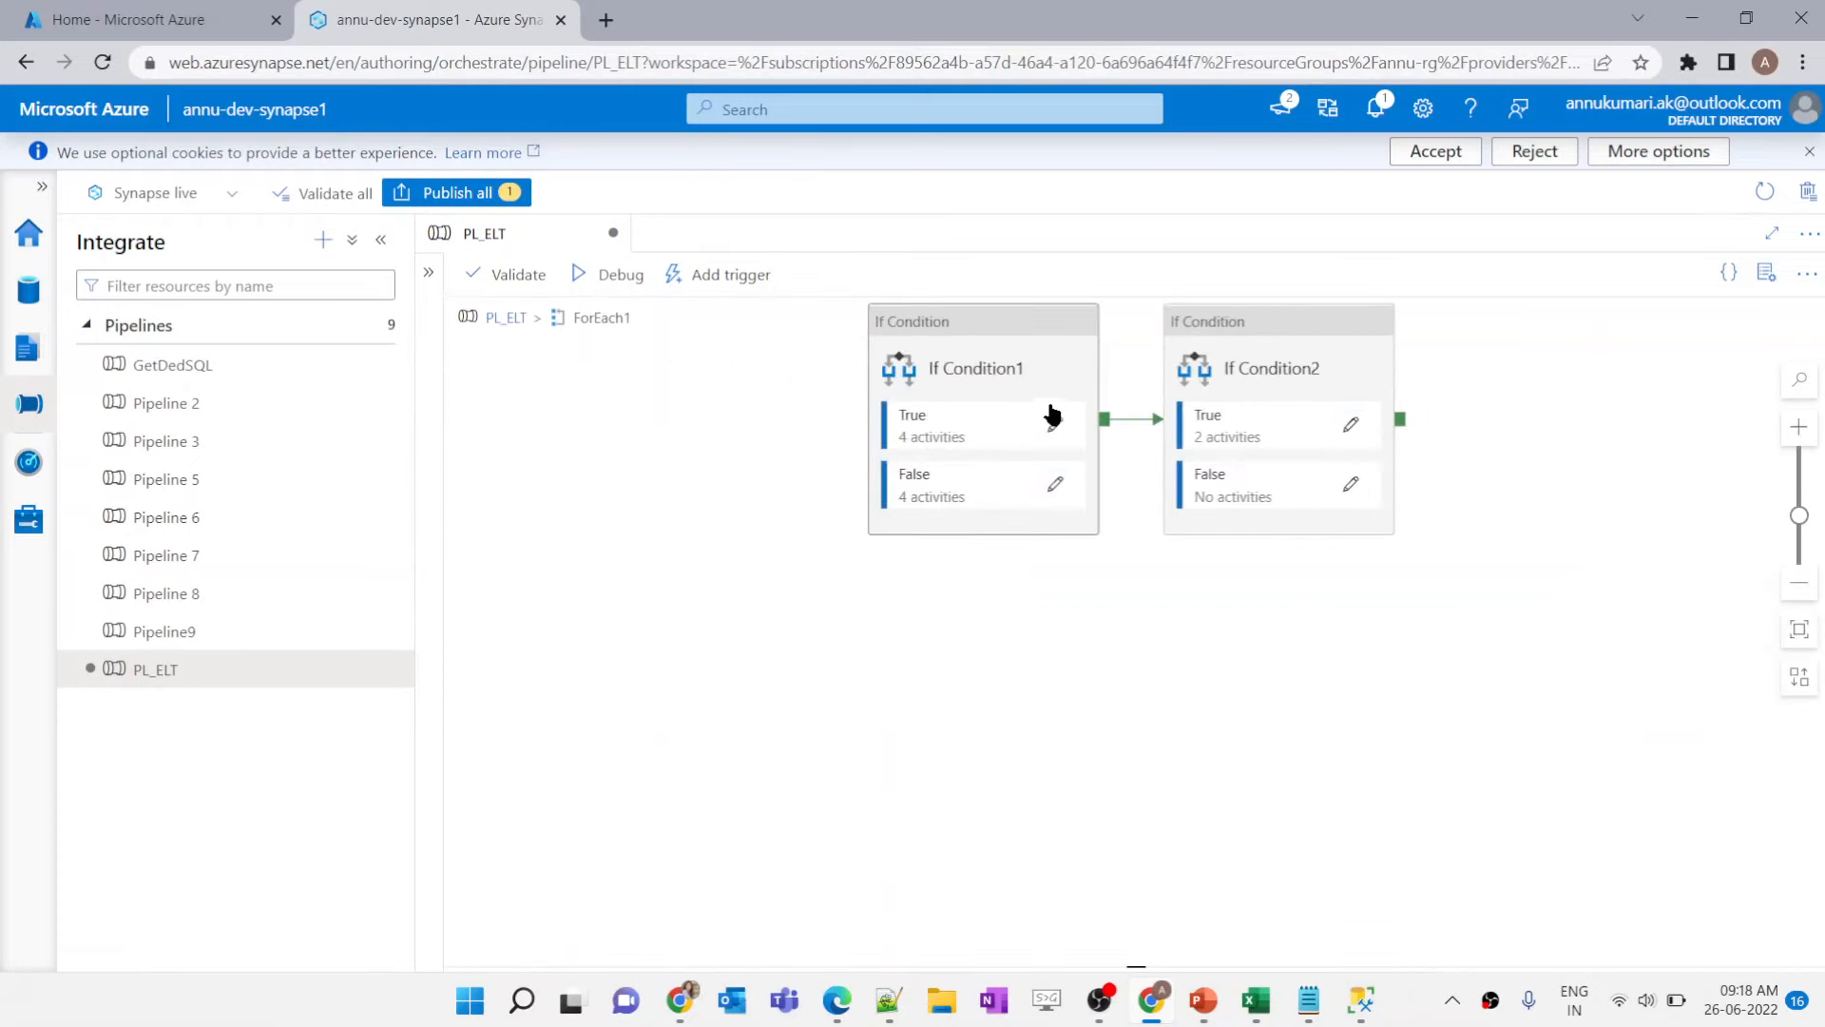
{"action": "left_click", "coordinate": [1054, 421]}
{"action": "left_click", "coordinate": [1523, 360]}
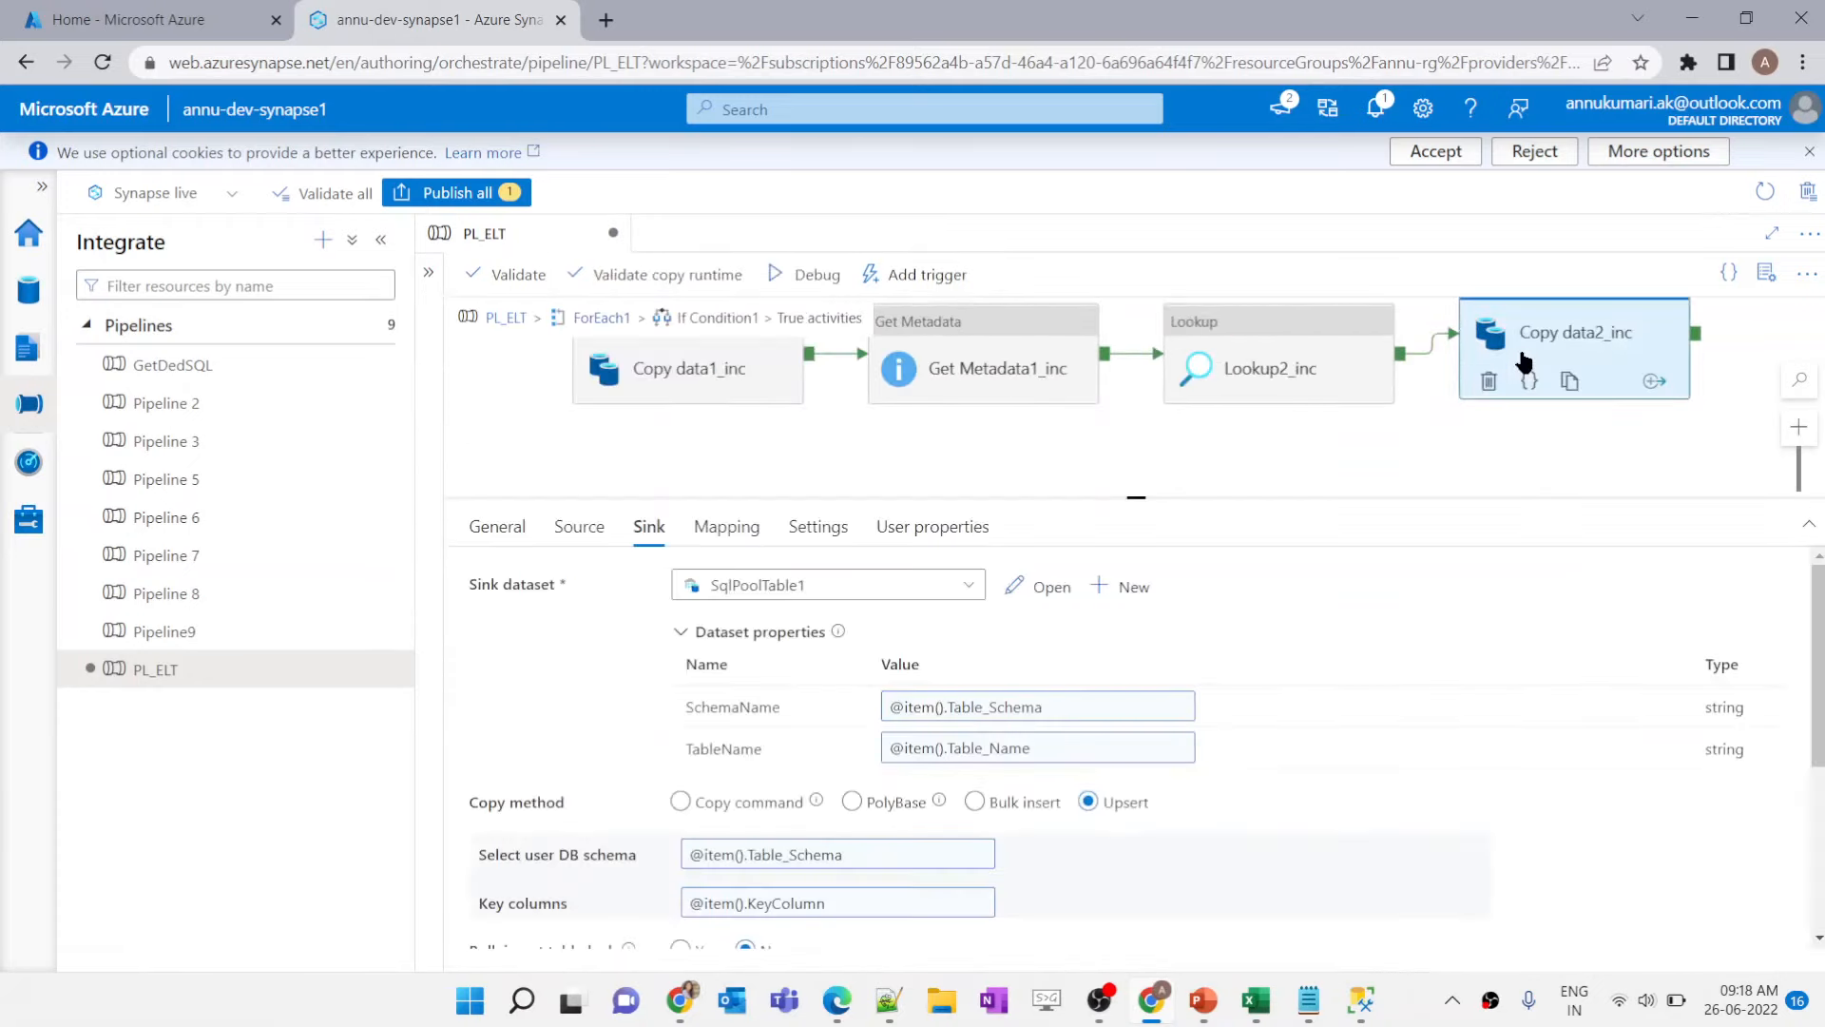
{"action": "scroll", "coordinate": [780, 855], "scroll_direction": "down", "scroll_amount": 1}
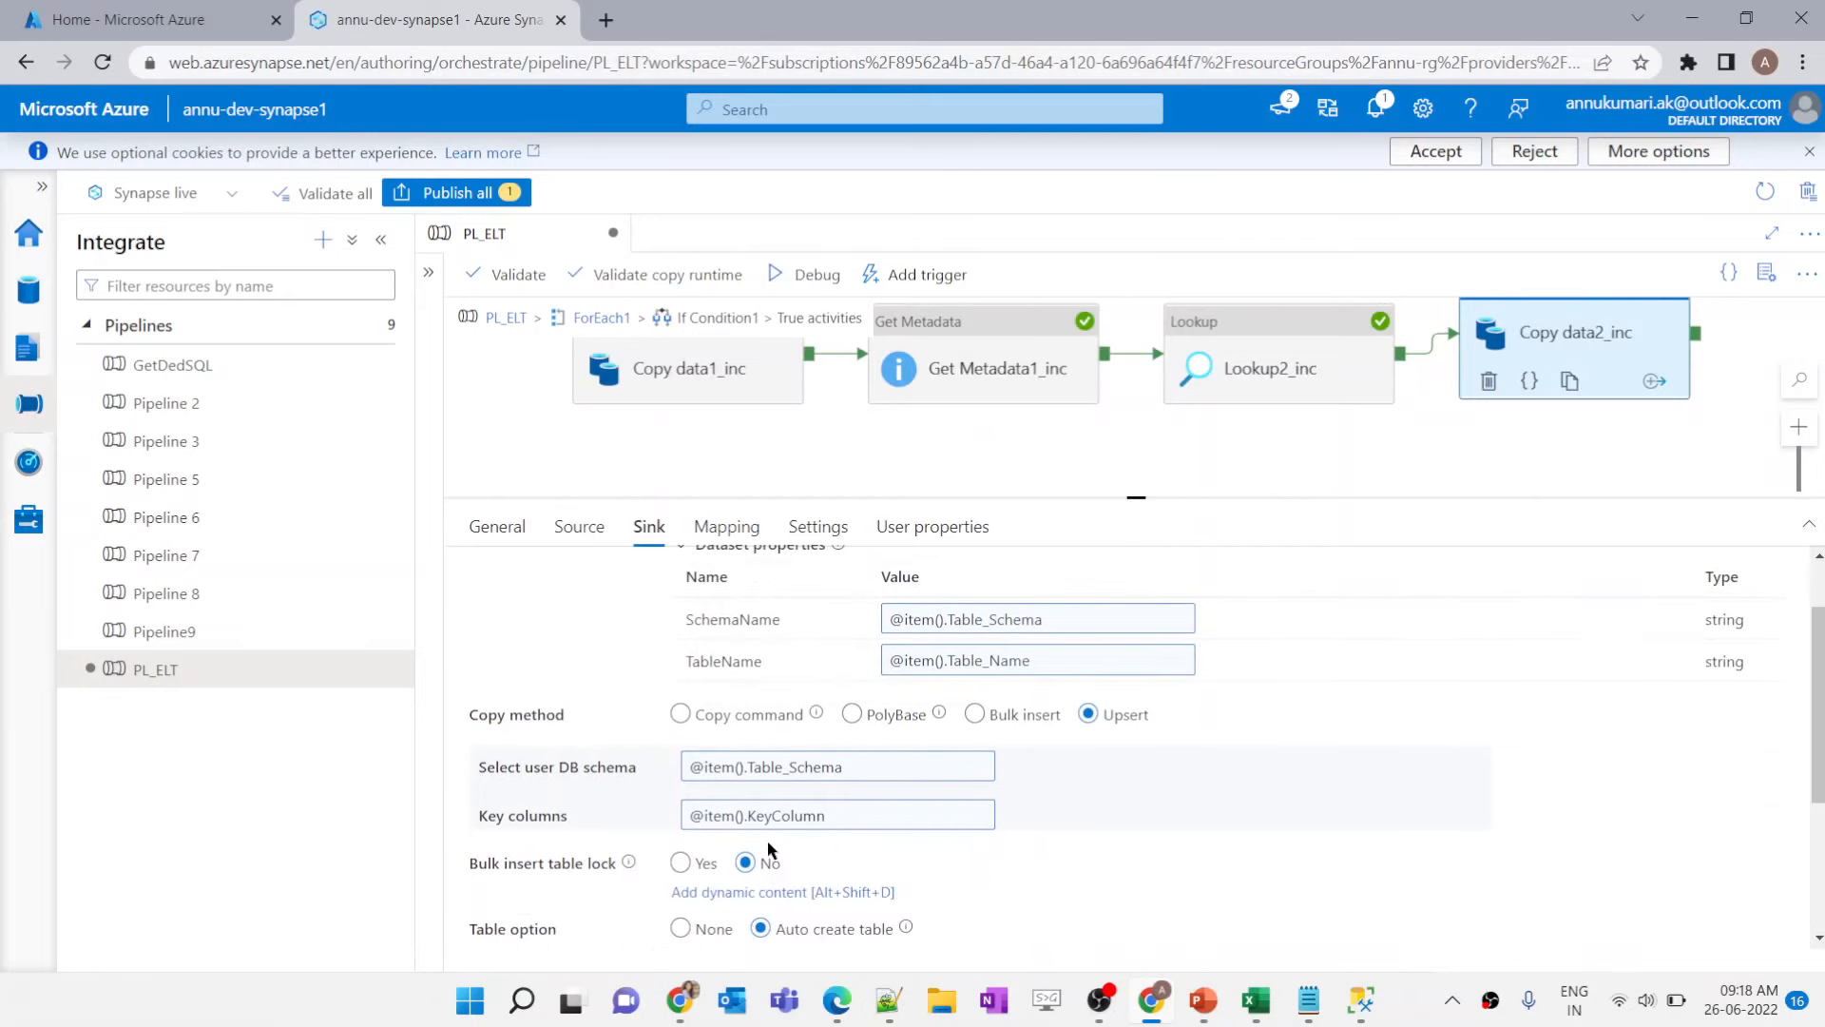
{"action": "left_click", "coordinate": [746, 823]}
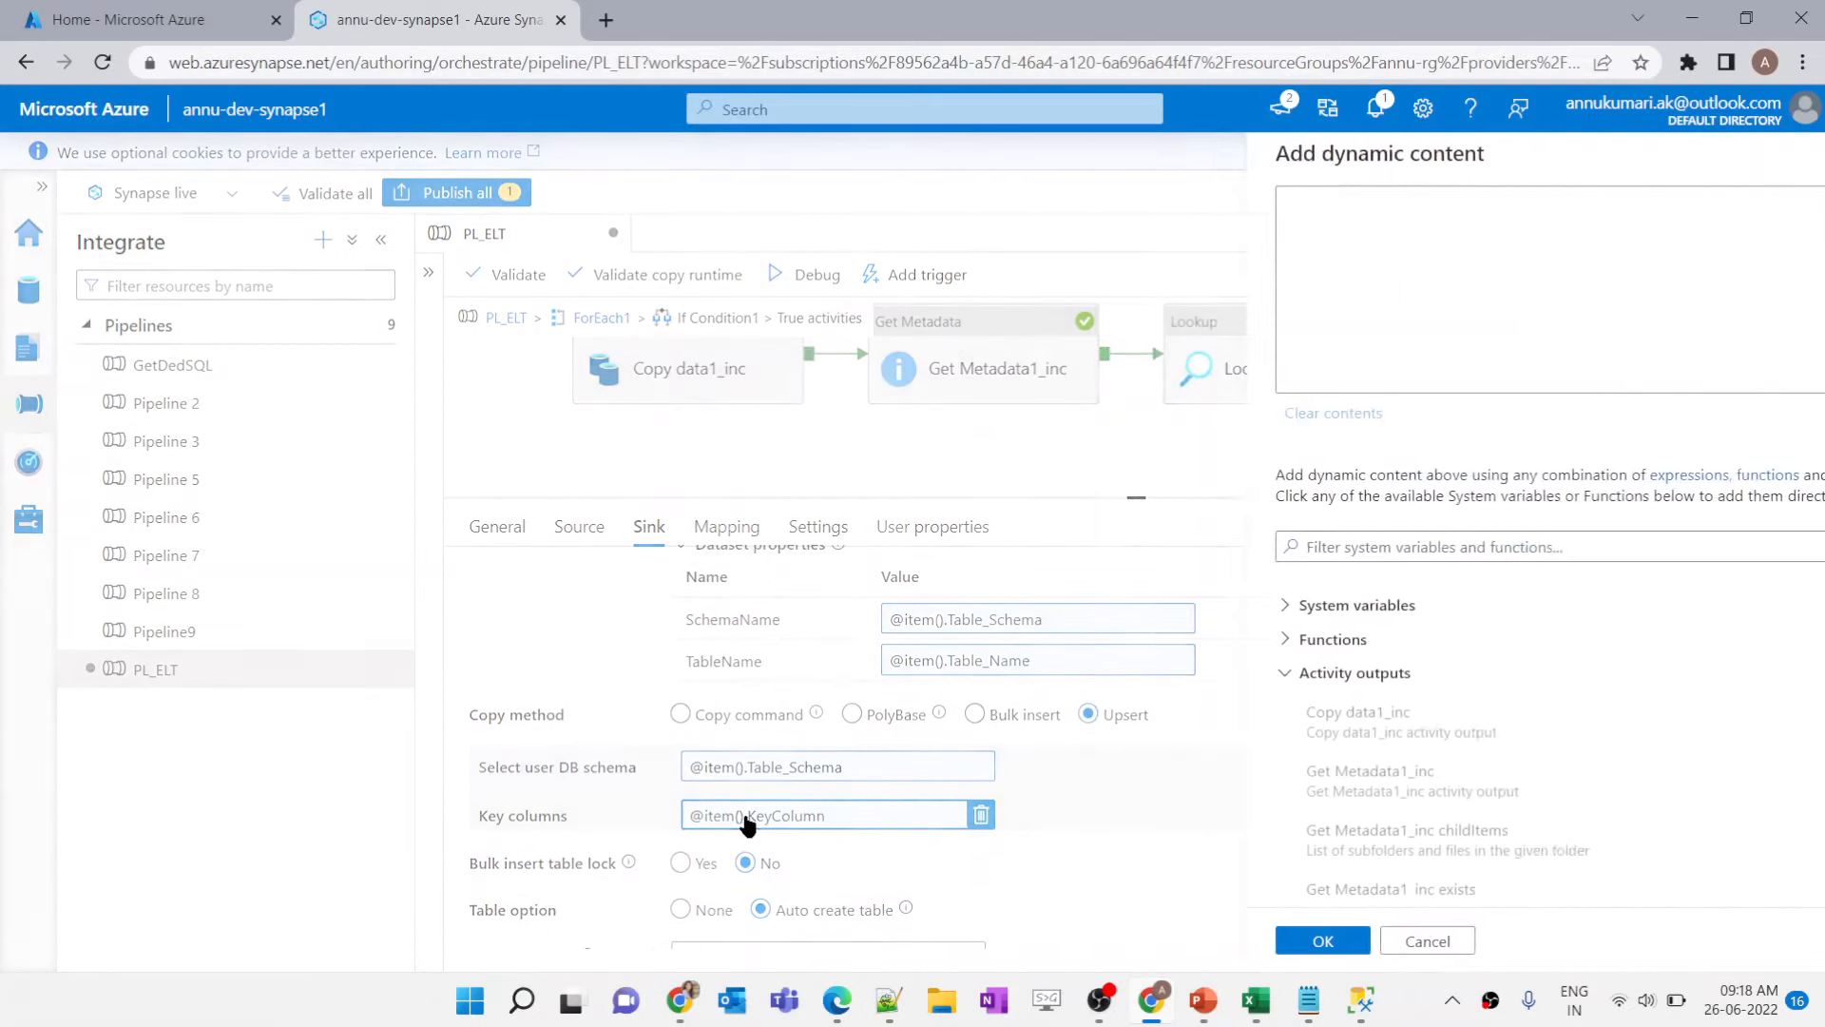
{"action": "left_click", "coordinate": [1123, 209]}
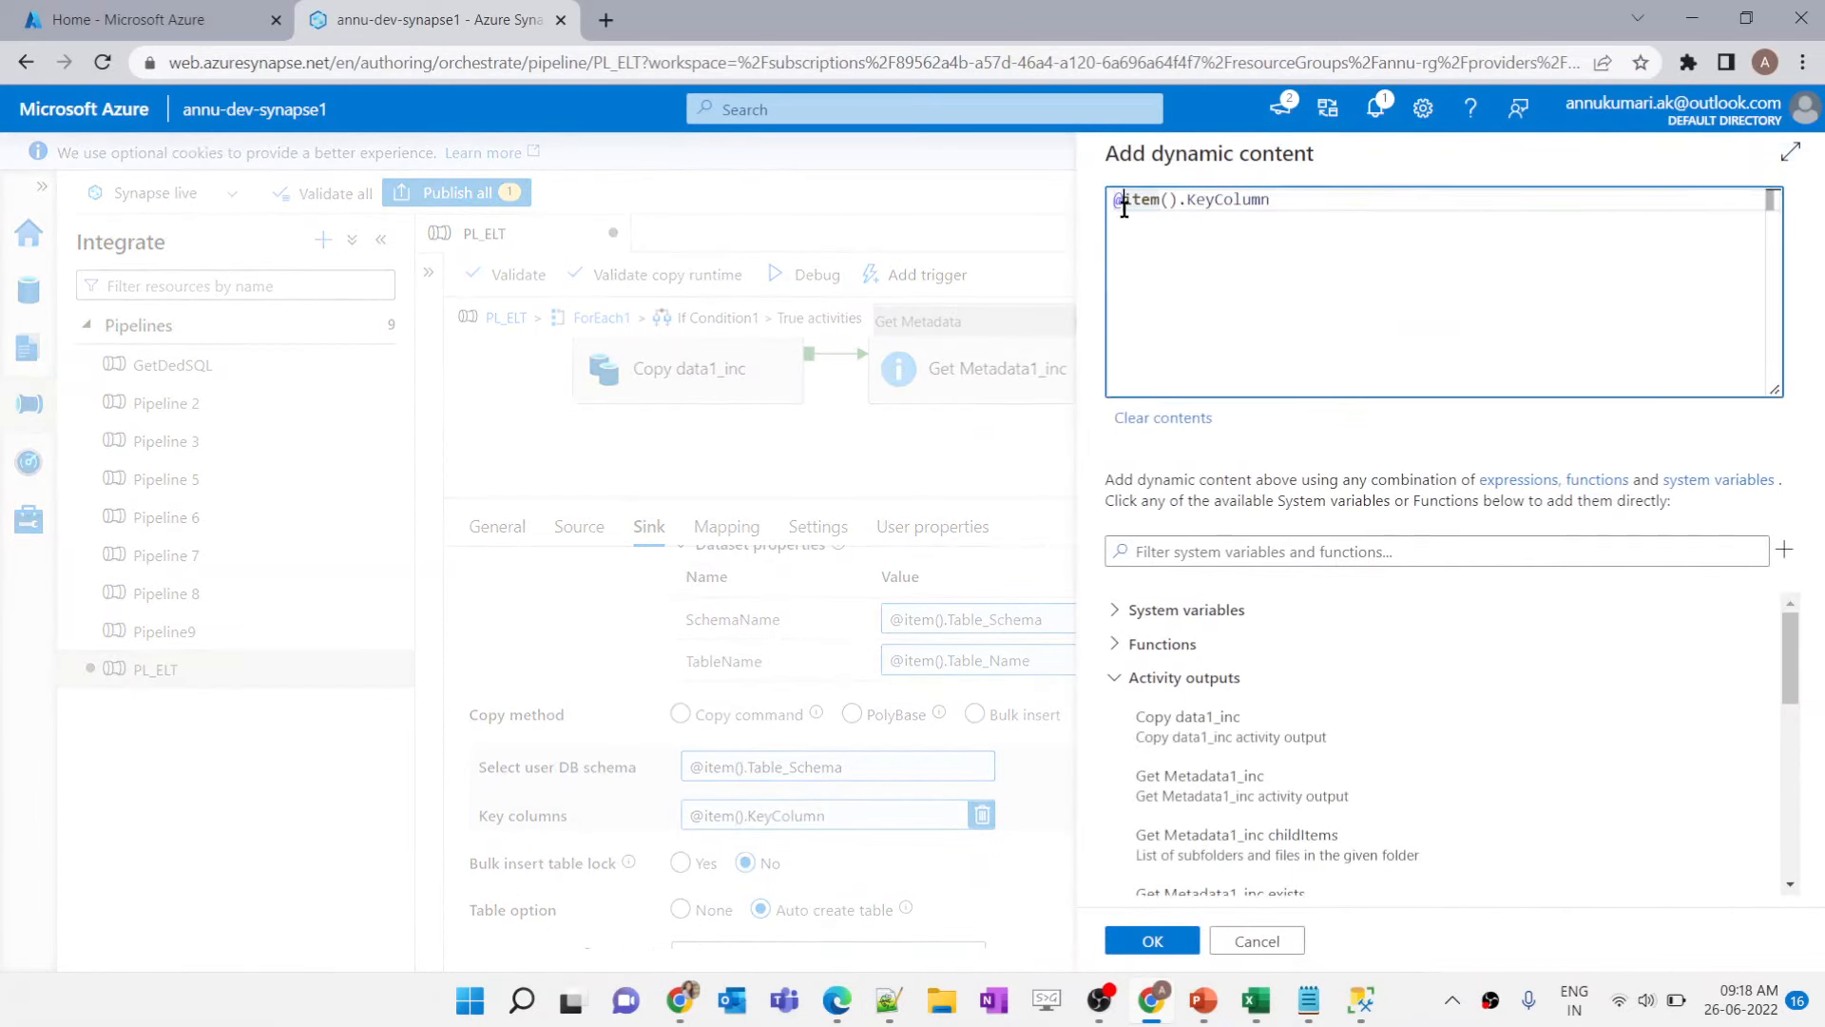
{"action": "type", "text": "array"}
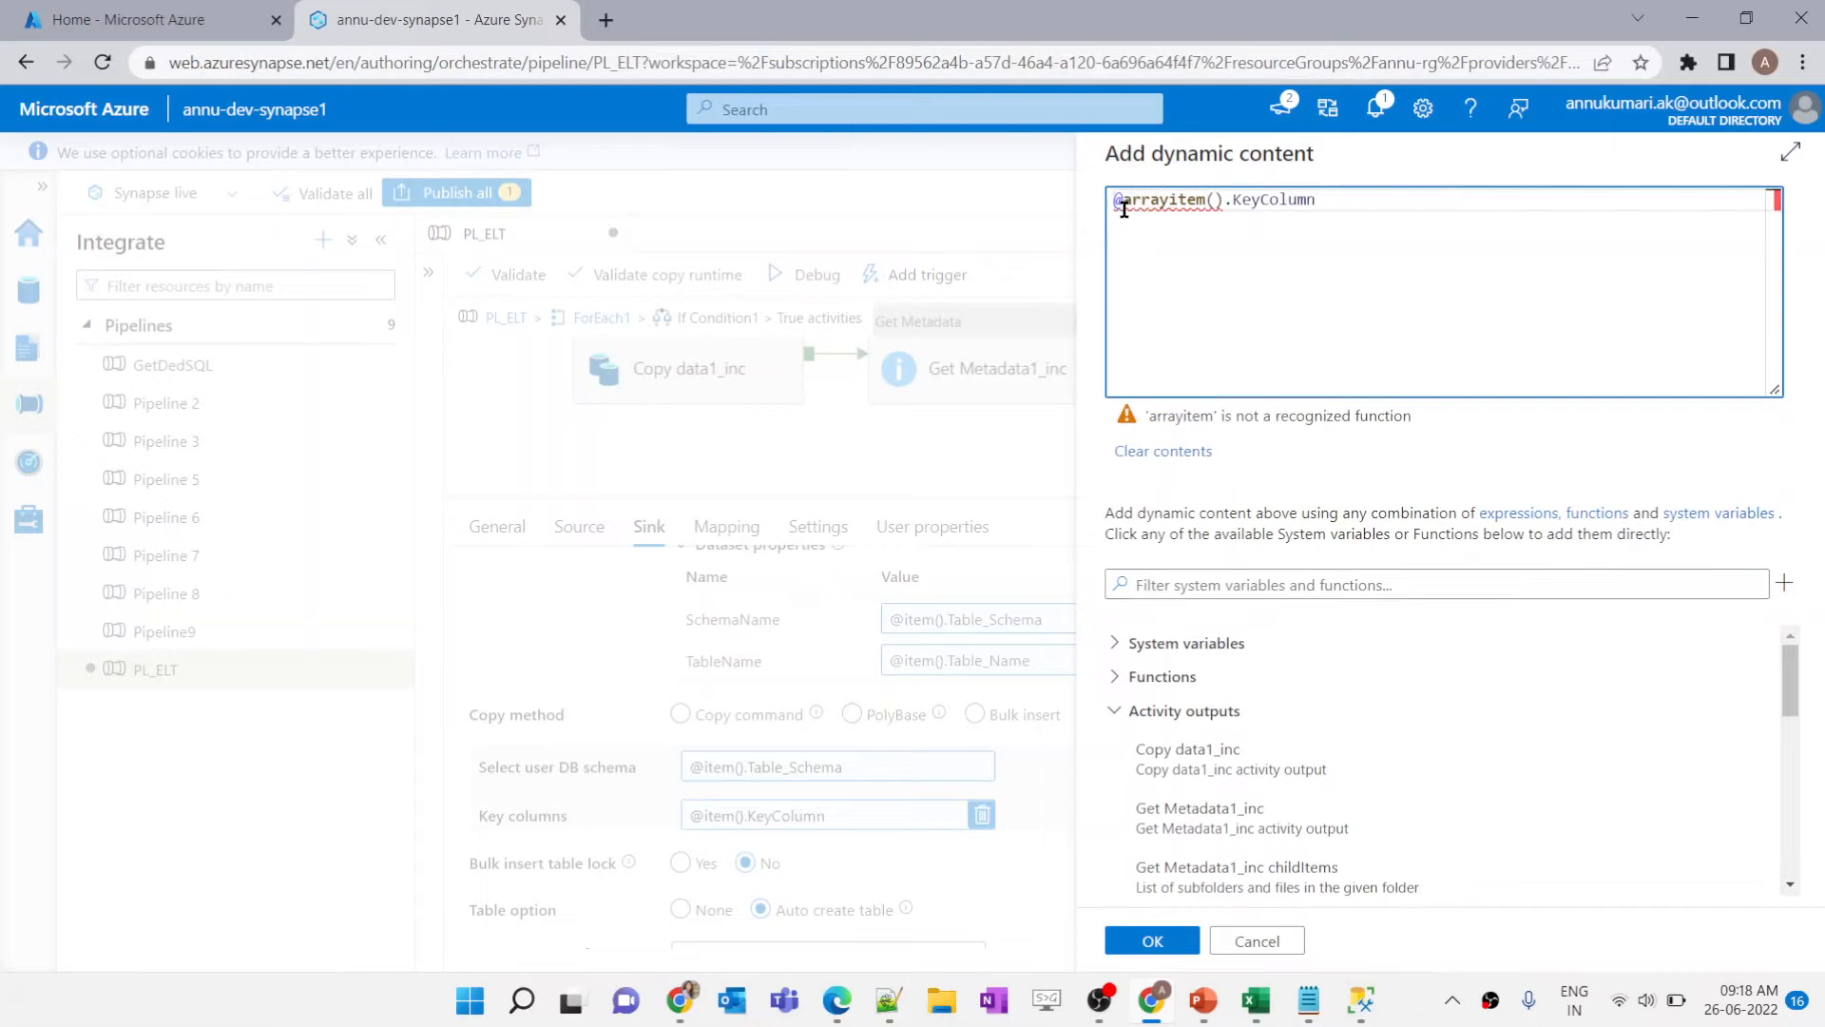
{"action": "type", "text": "("}
{"action": "left_click", "coordinate": [1365, 206]}
{"action": "type", "text": ")"}
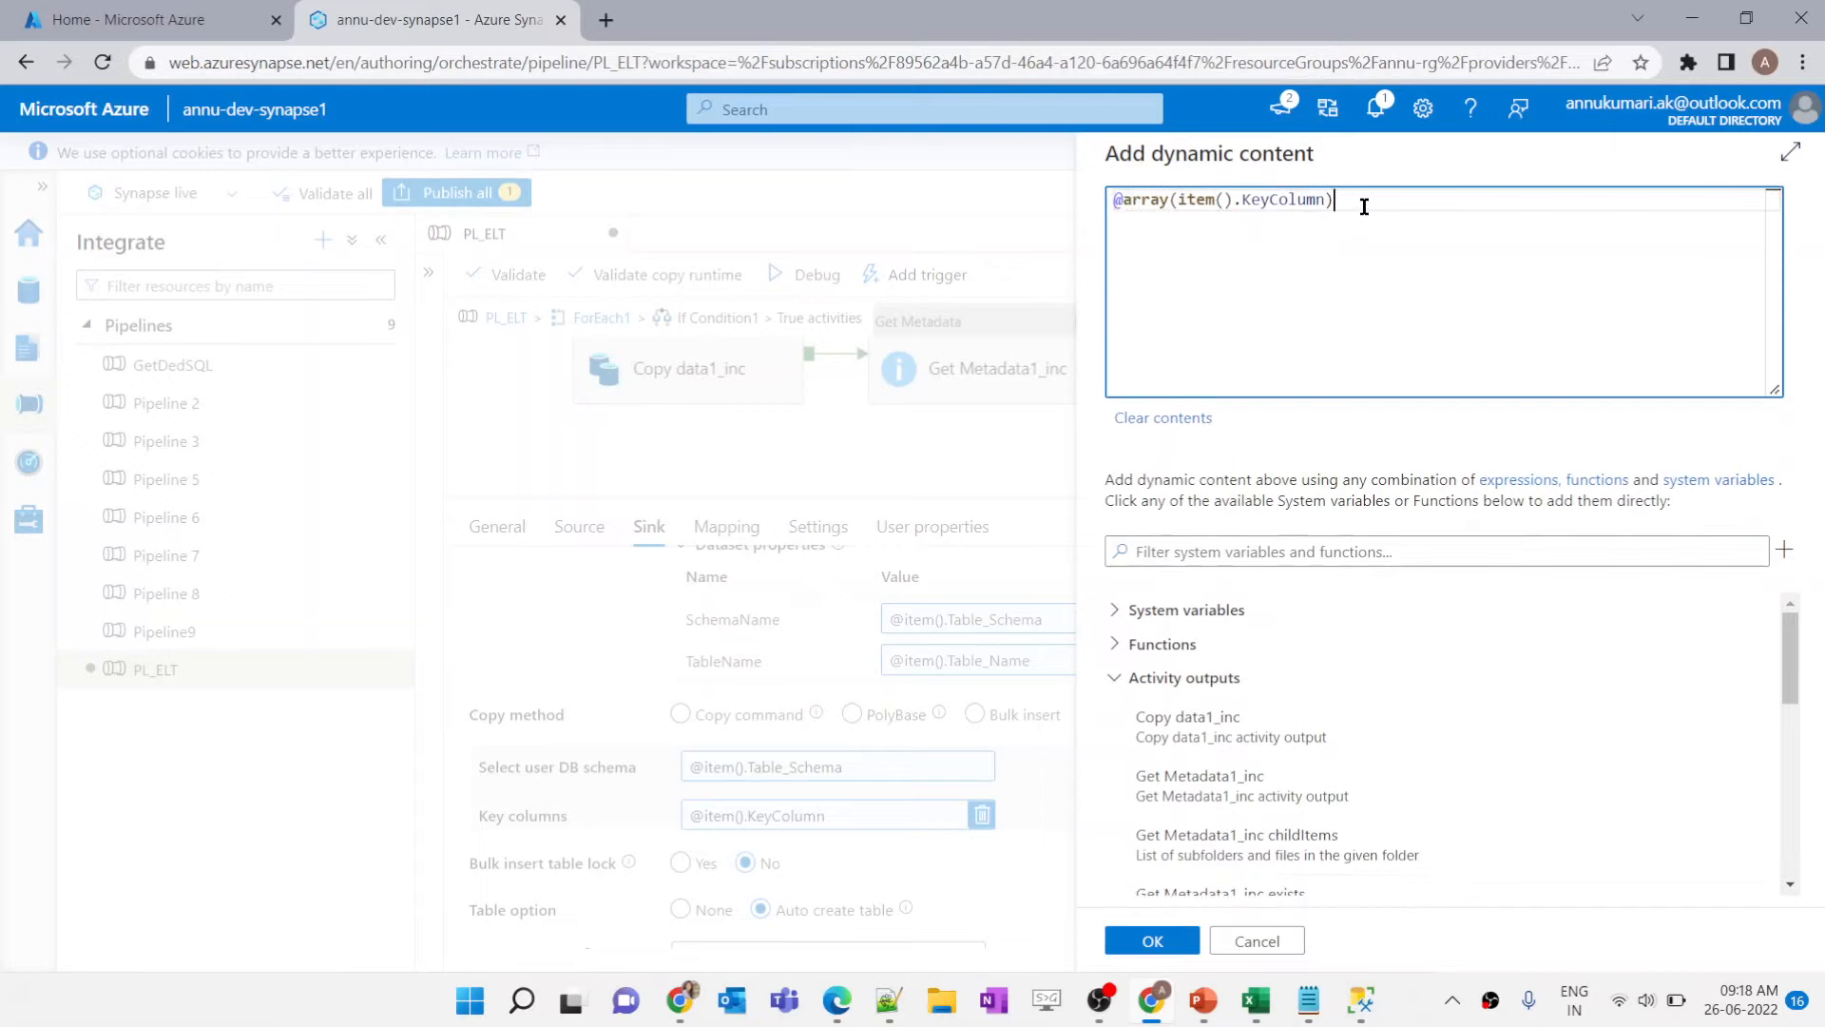
{"action": "left_click", "coordinate": [1152, 941]}
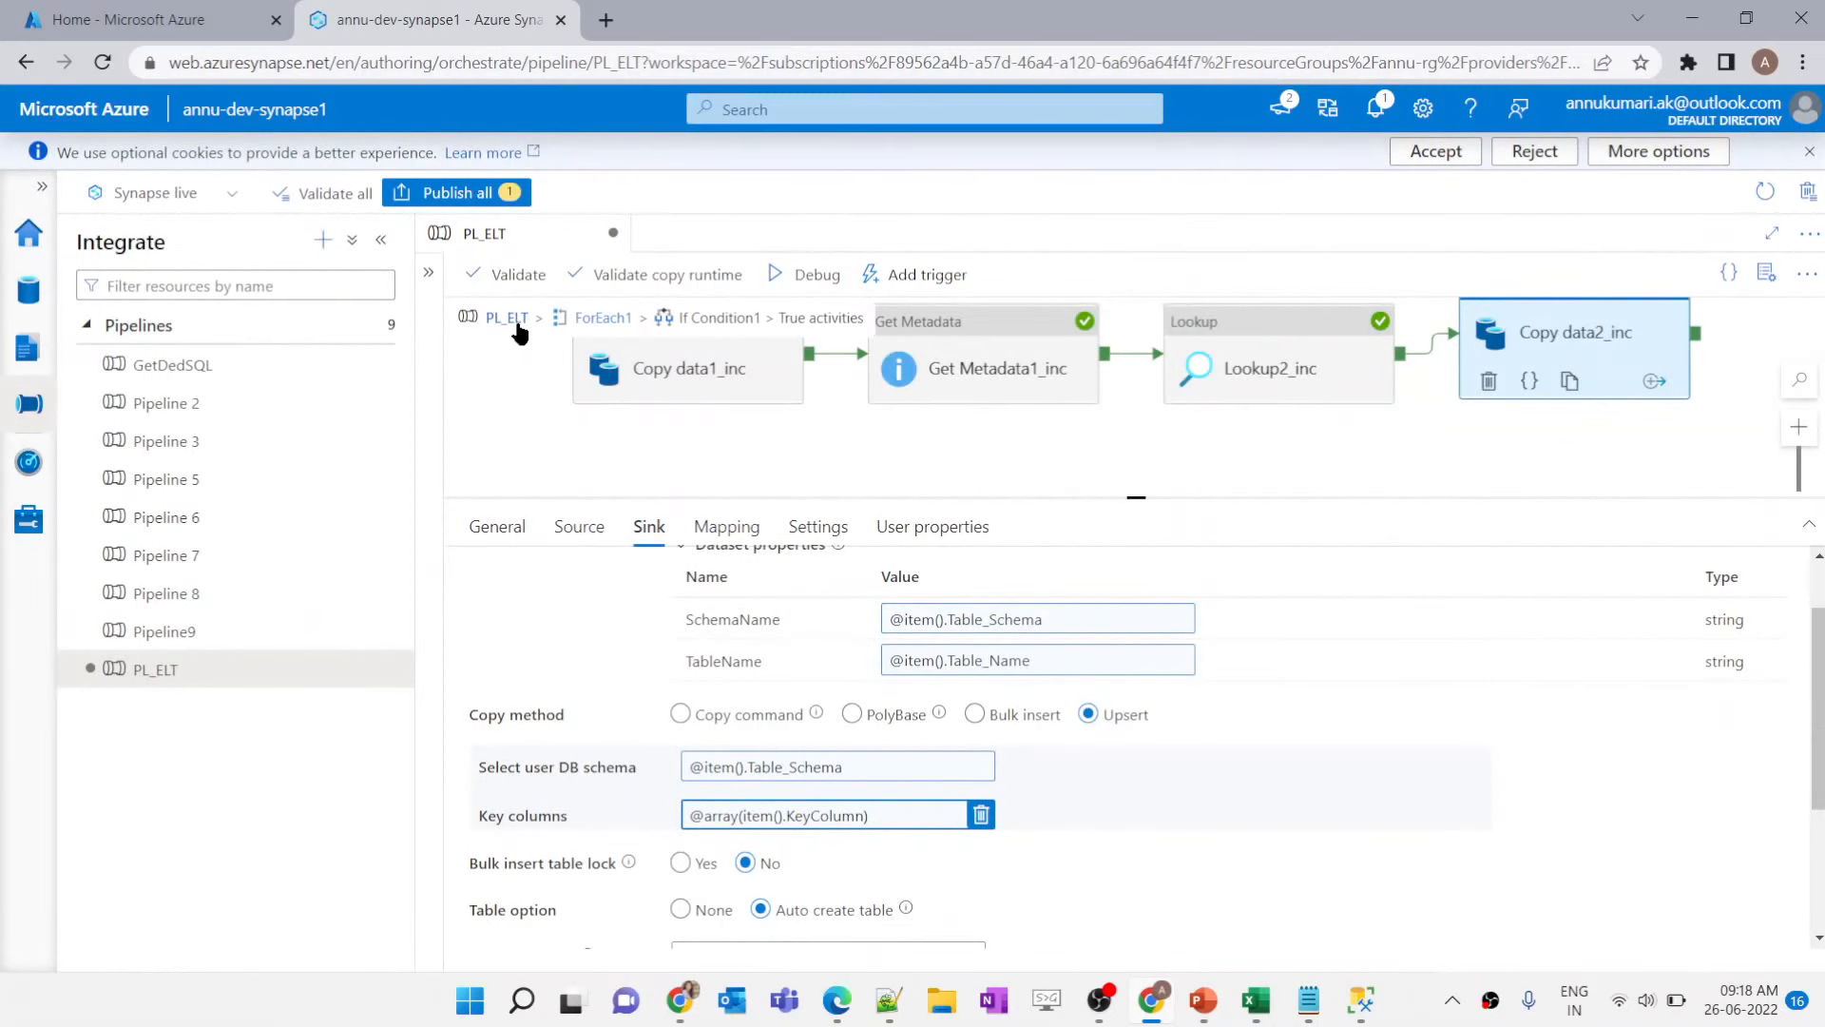
Step: Return to the top level of PL_ELT, start a new debug run and refresh its output
{"action": "left_click", "coordinate": [596, 318]}
{"action": "left_click", "coordinate": [614, 275]}
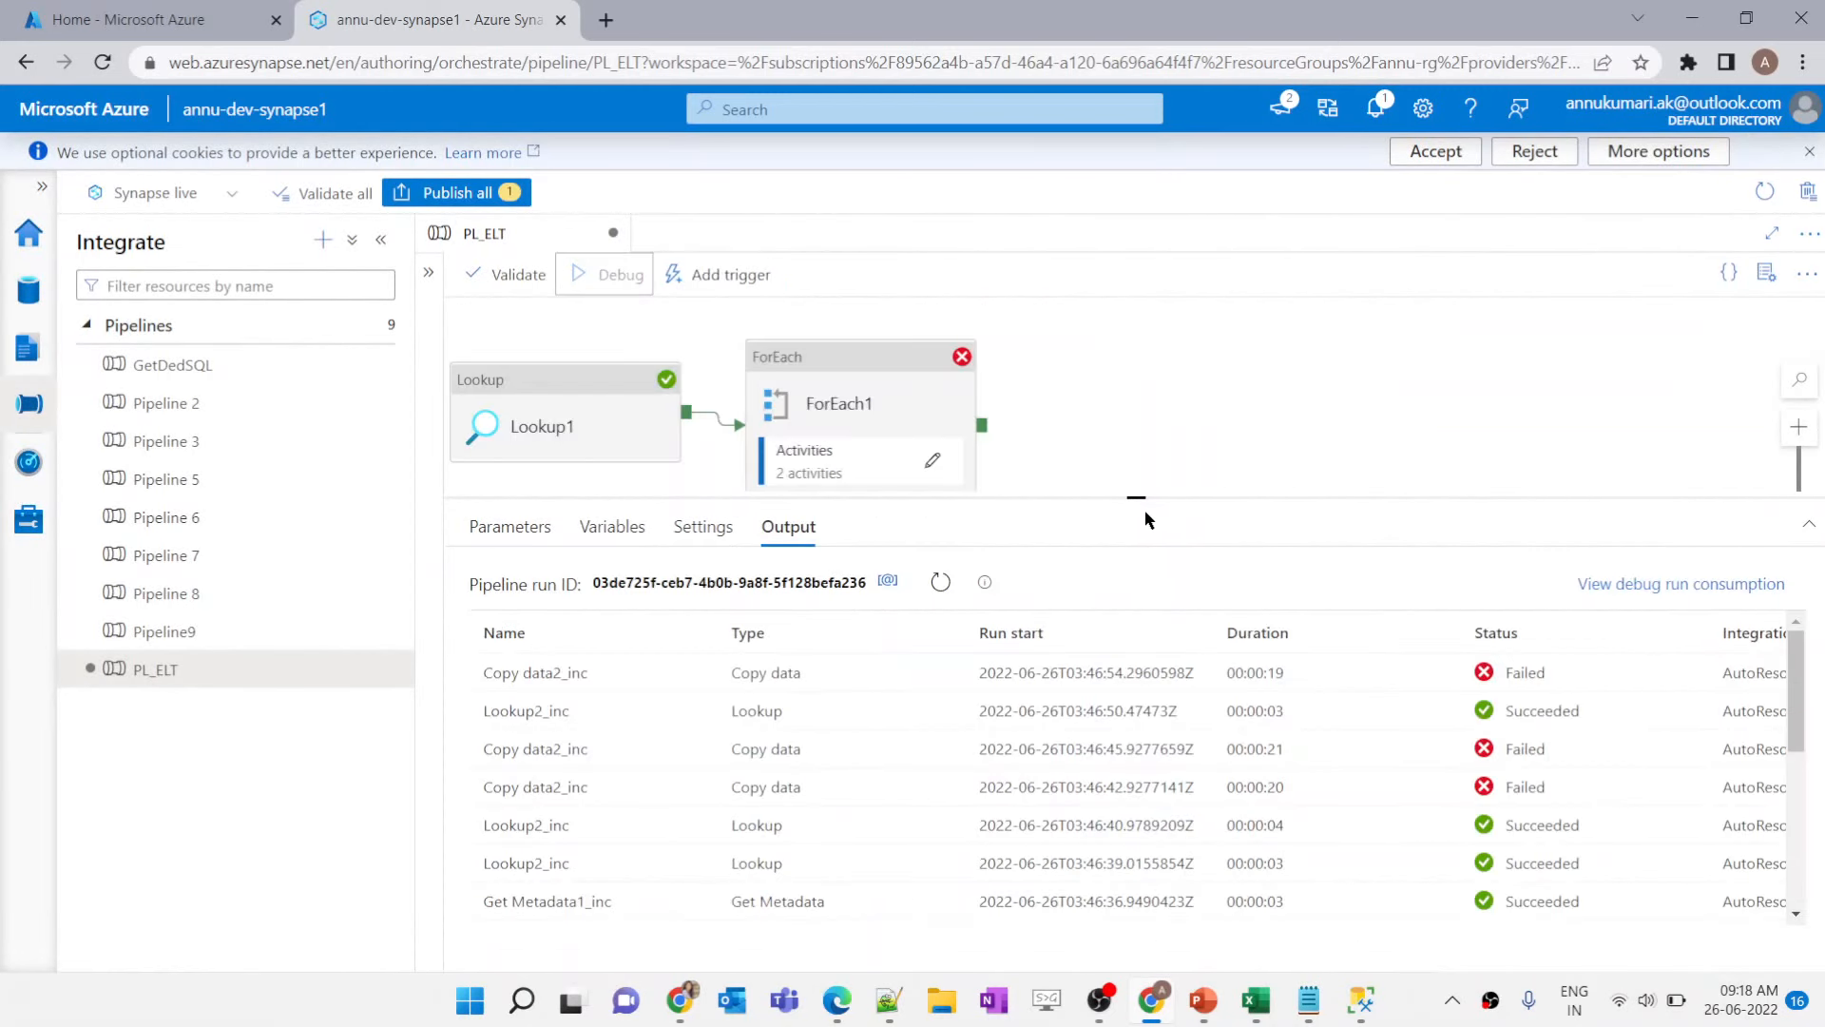
{"action": "left_click_drag", "start_coordinate": [1135, 498], "coordinate": [1135, 514]}
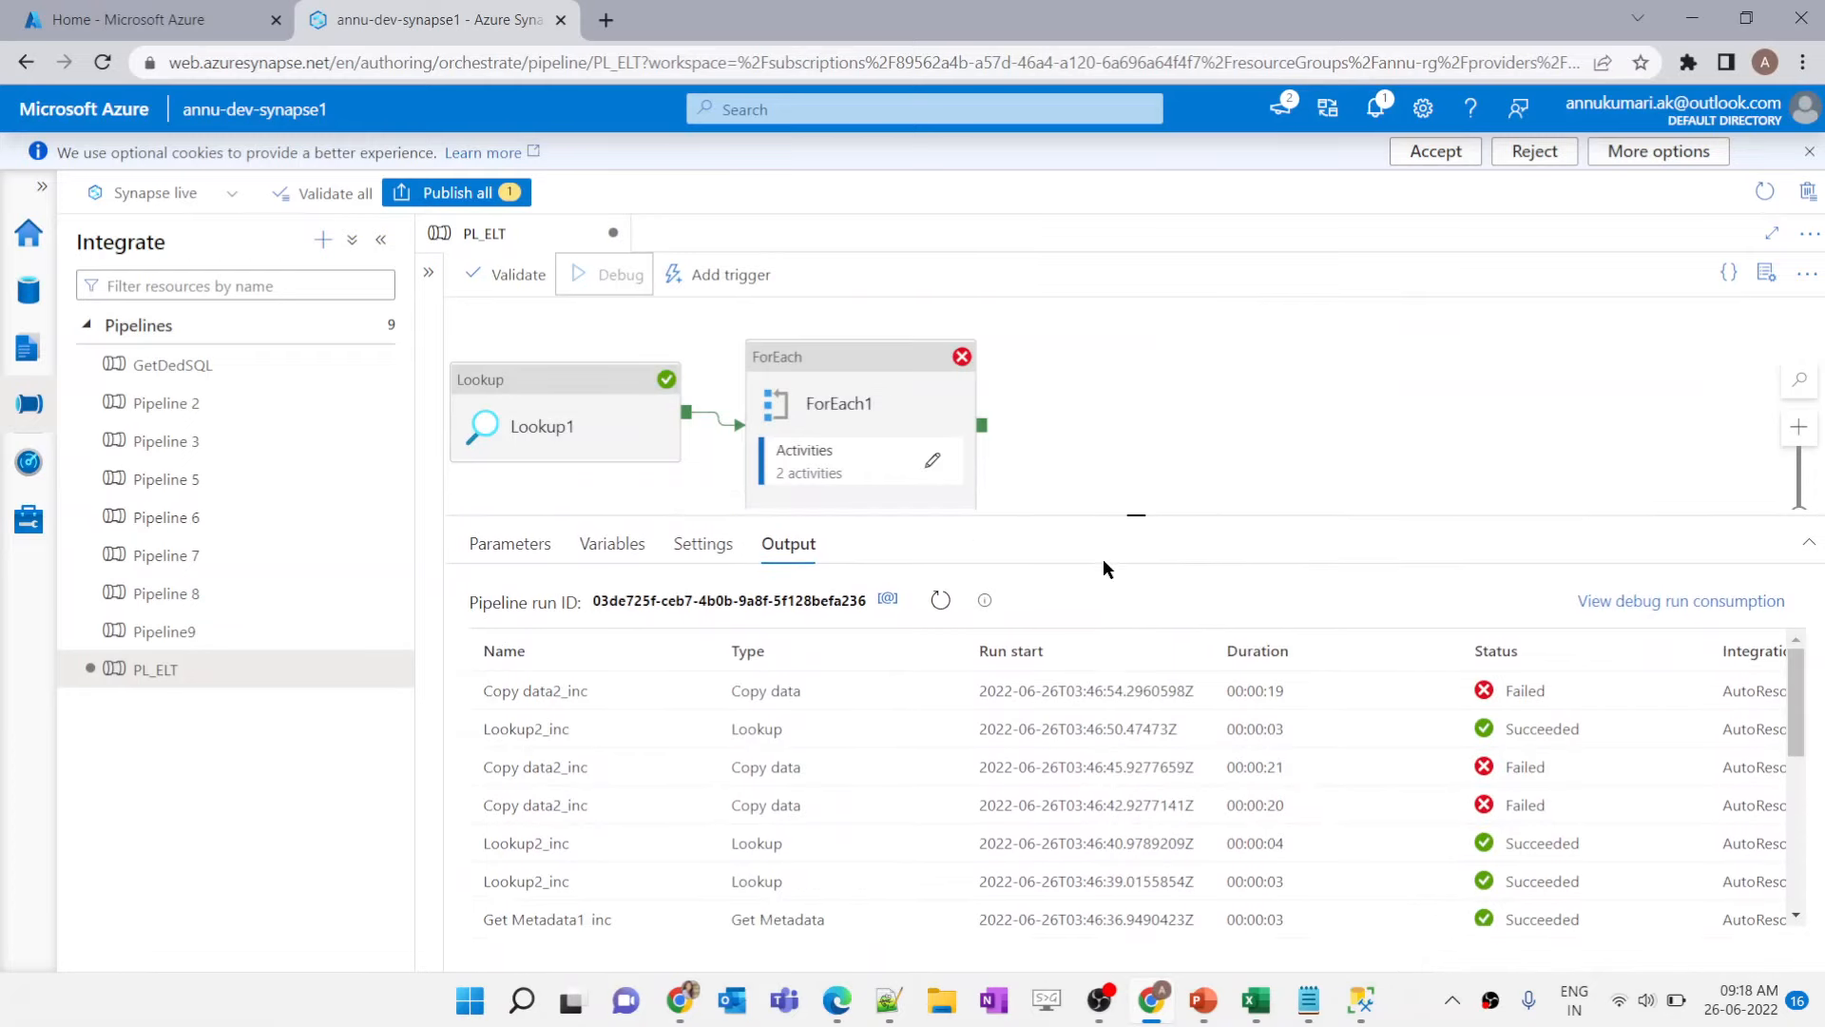
{"action": "left_click", "coordinate": [942, 600]}
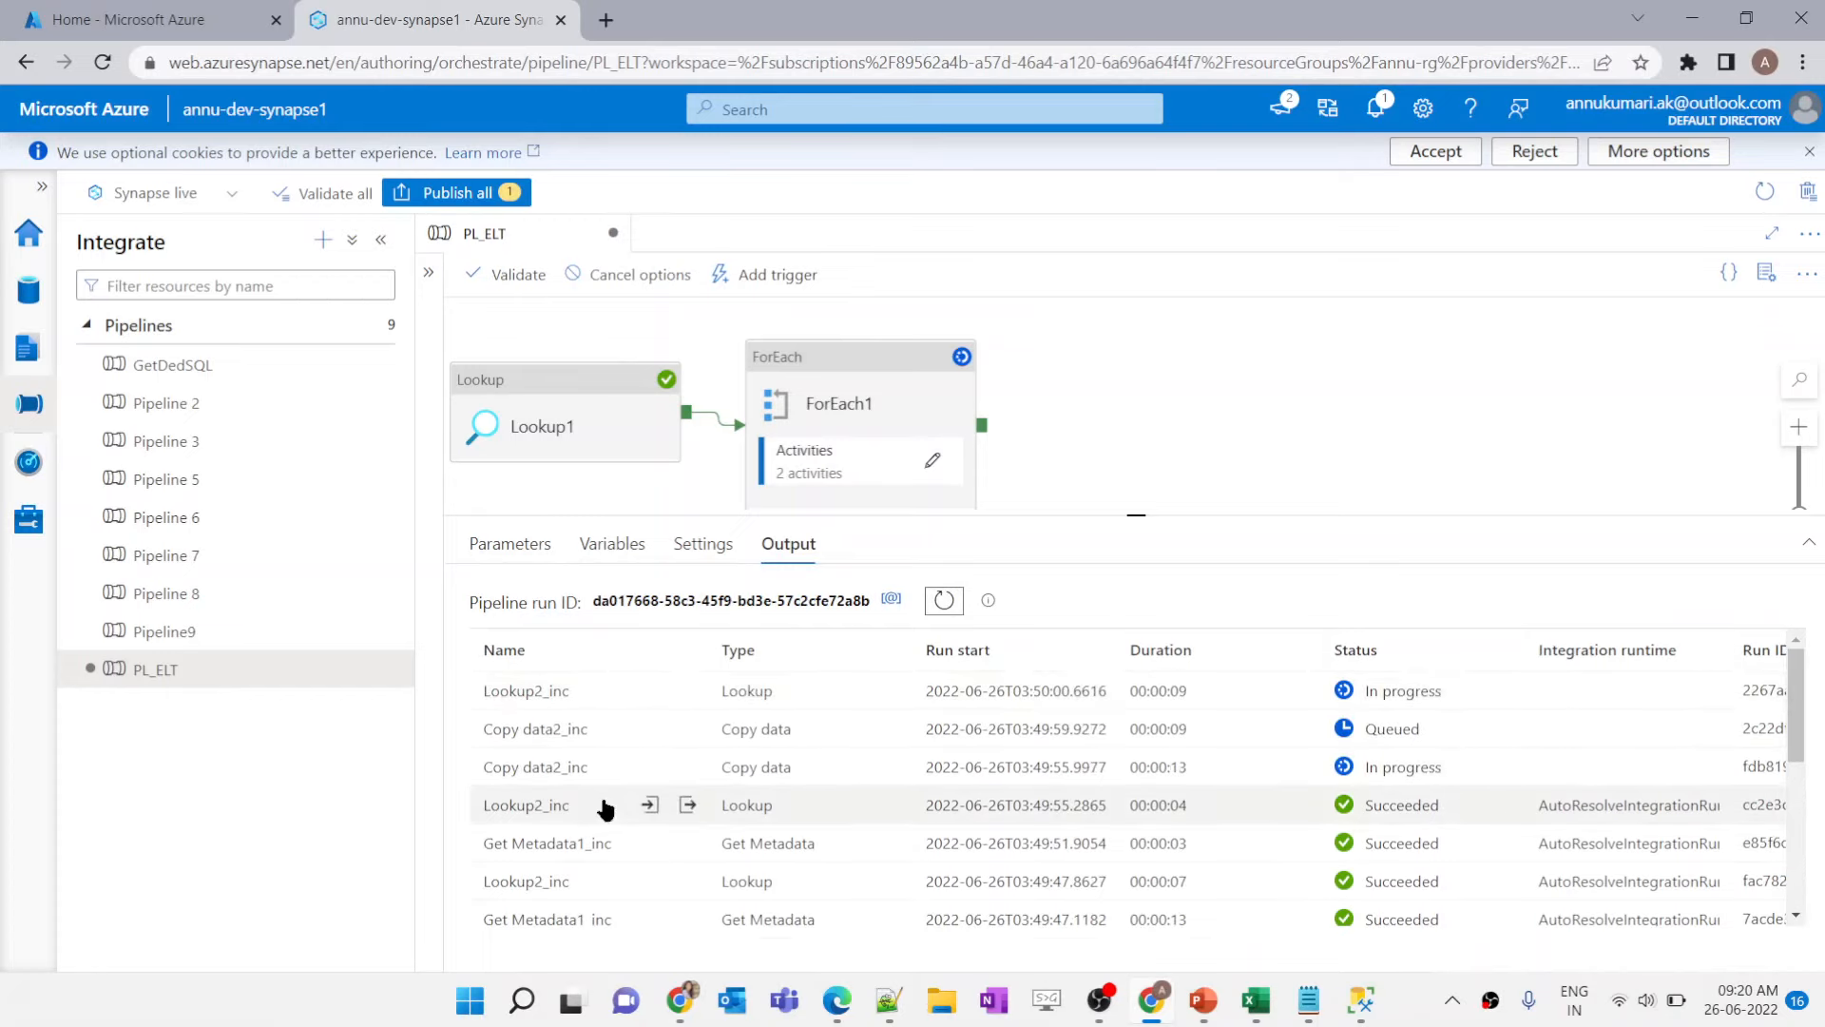
Step: Inspect the upsert keys array in the input of the in-progress Person.ContactType Copy data2_inc run and close it
{"action": "left_click", "coordinate": [660, 766]}
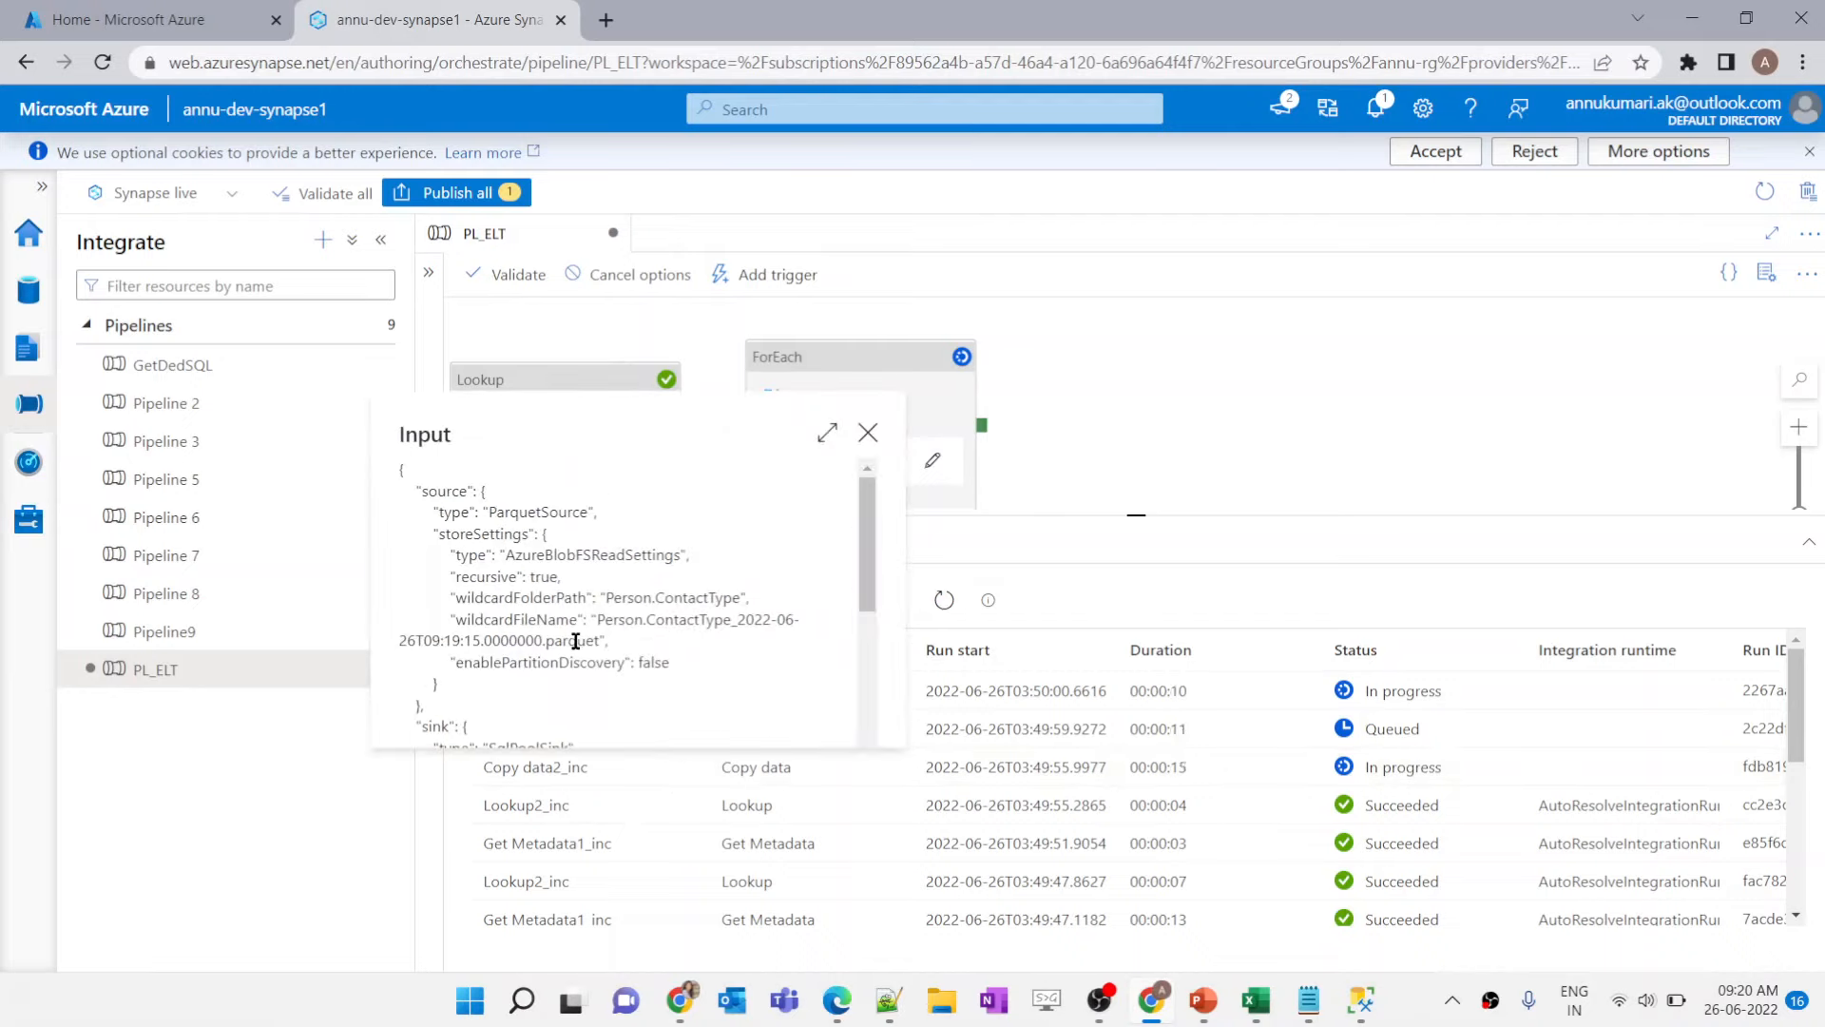
{"action": "scroll", "coordinate": [574, 637], "scroll_direction": "down", "scroll_amount": 2}
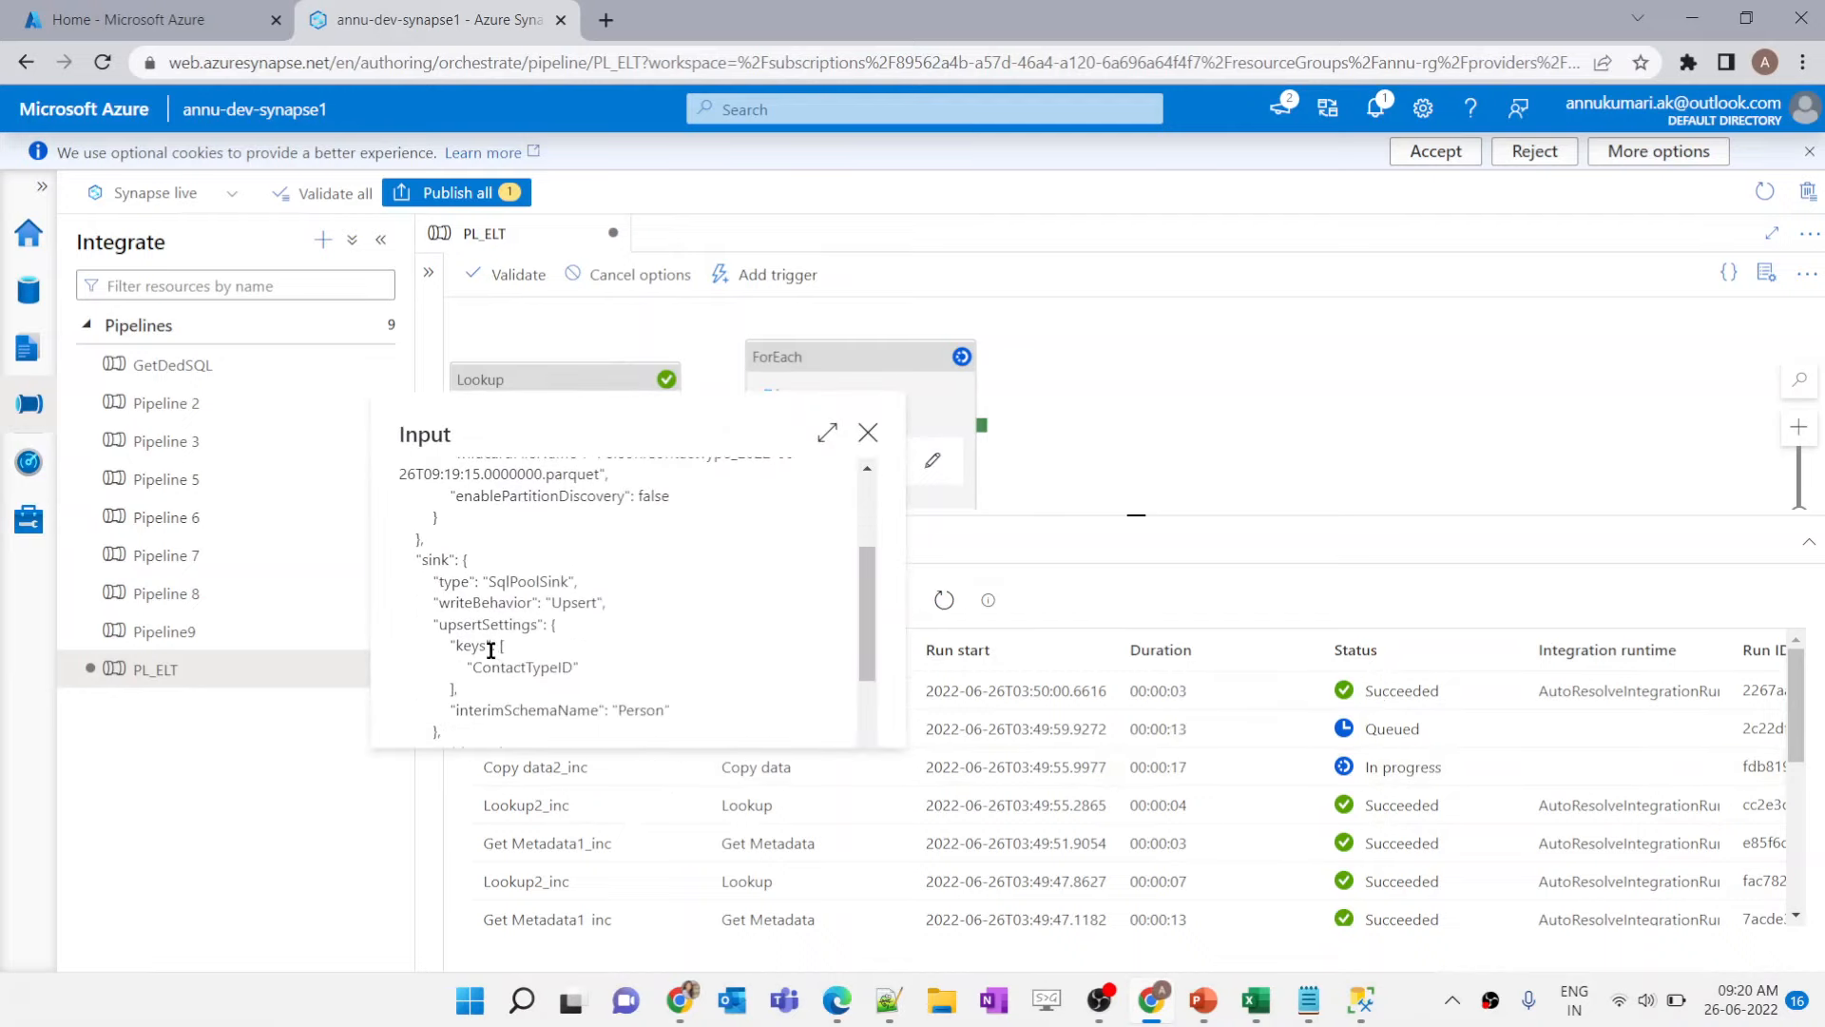
{"action": "left_click_drag", "start_coordinate": [504, 646], "coordinate": [456, 688]}
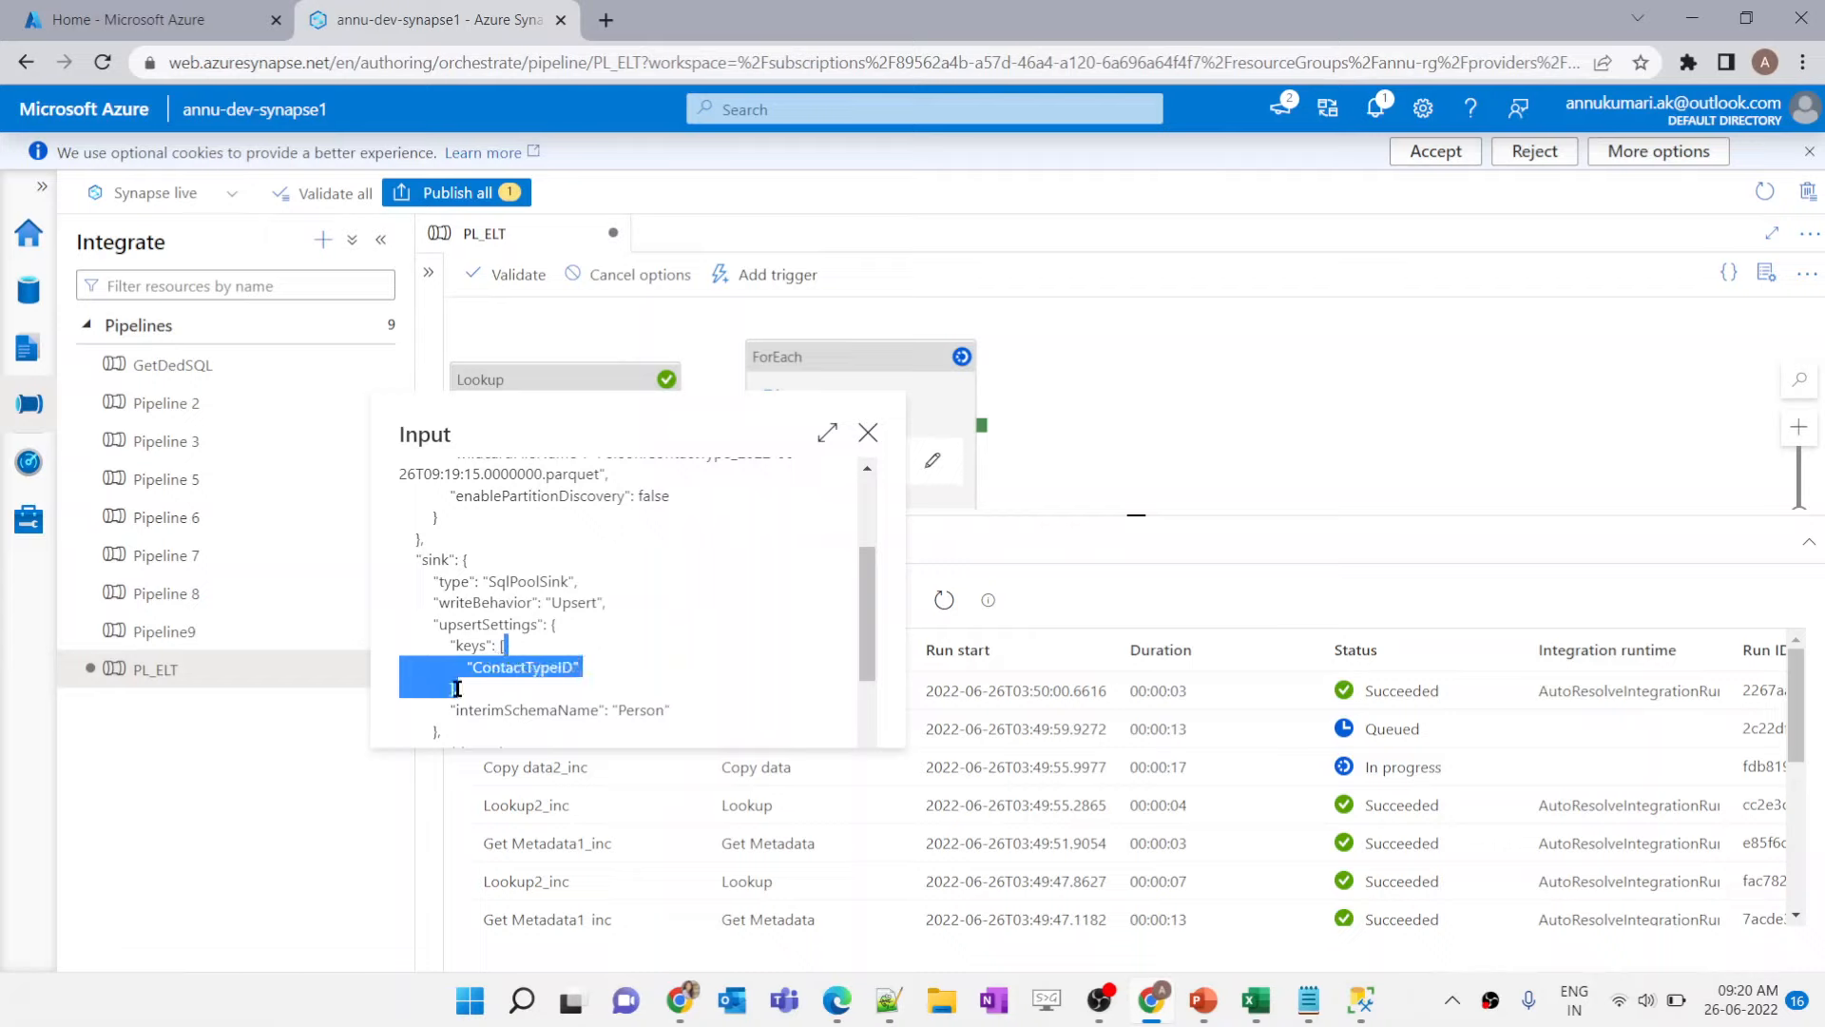
{"action": "scroll", "coordinate": [586, 679], "scroll_direction": "down", "scroll_amount": 1}
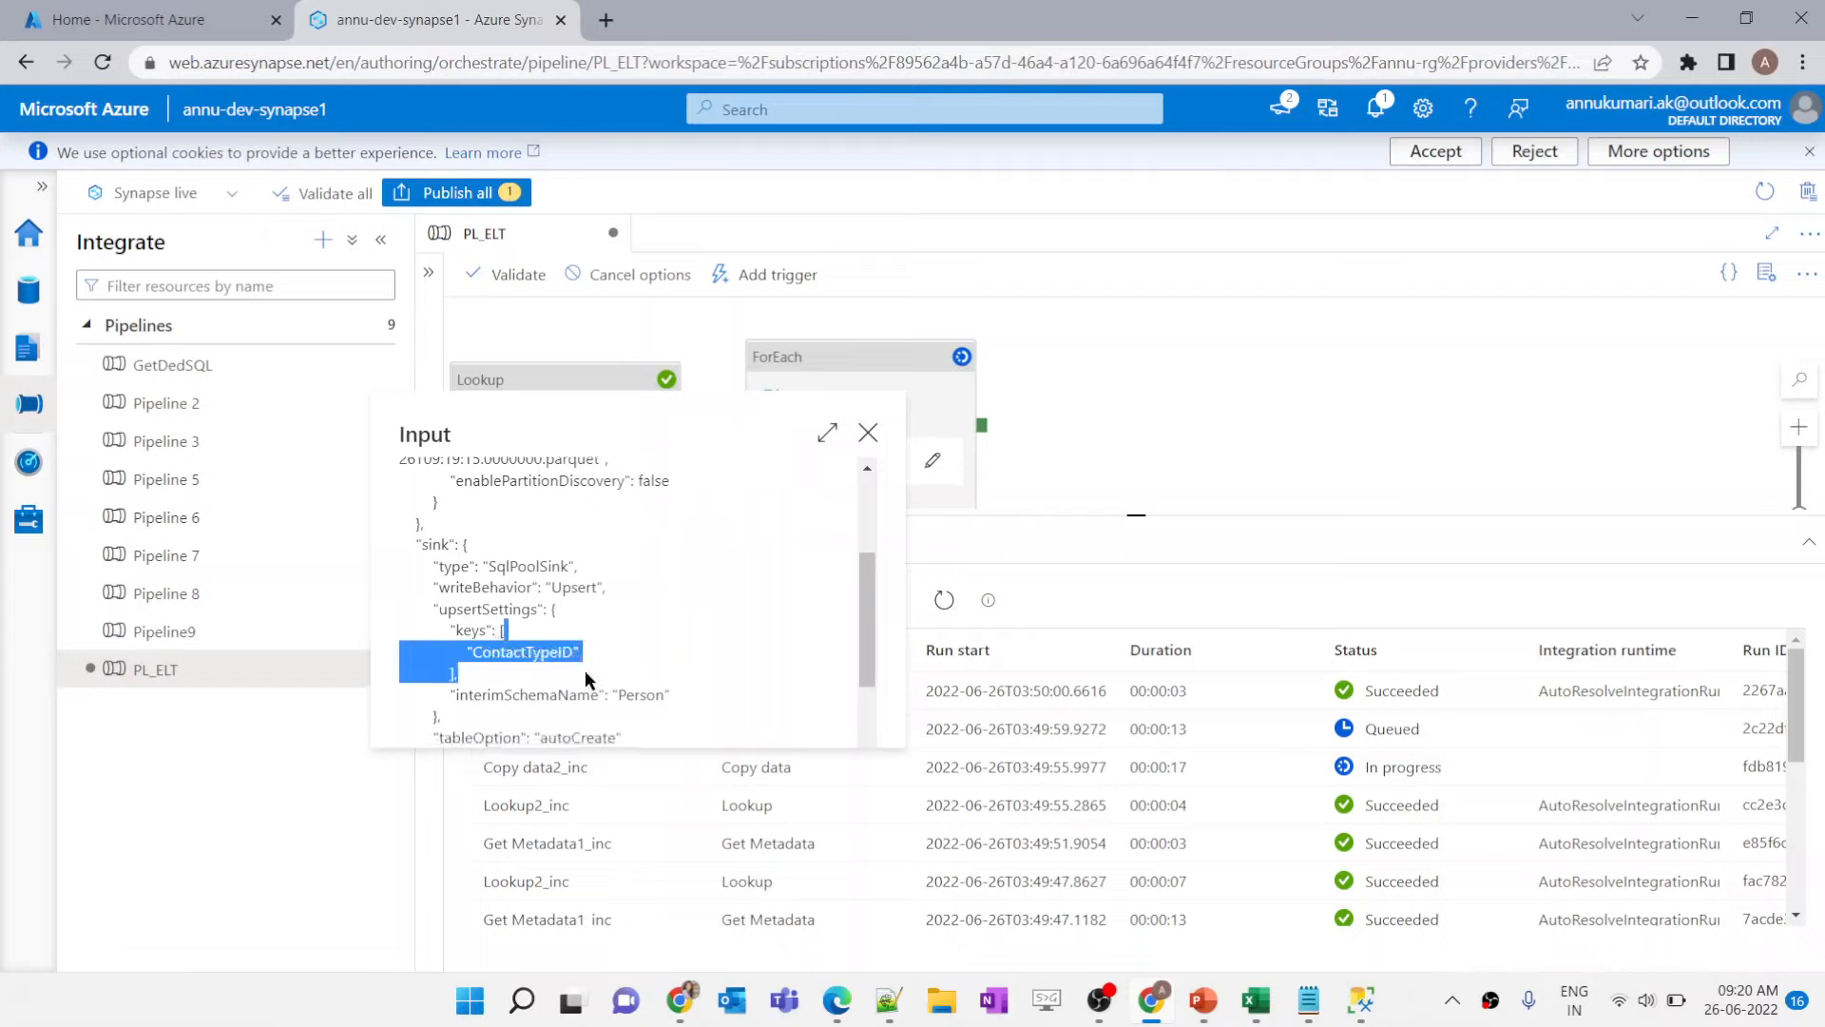
{"action": "left_click", "coordinate": [506, 639]}
{"action": "left_click_drag", "start_coordinate": [499, 634], "coordinate": [457, 676]}
{"action": "left_click", "coordinate": [868, 435]}
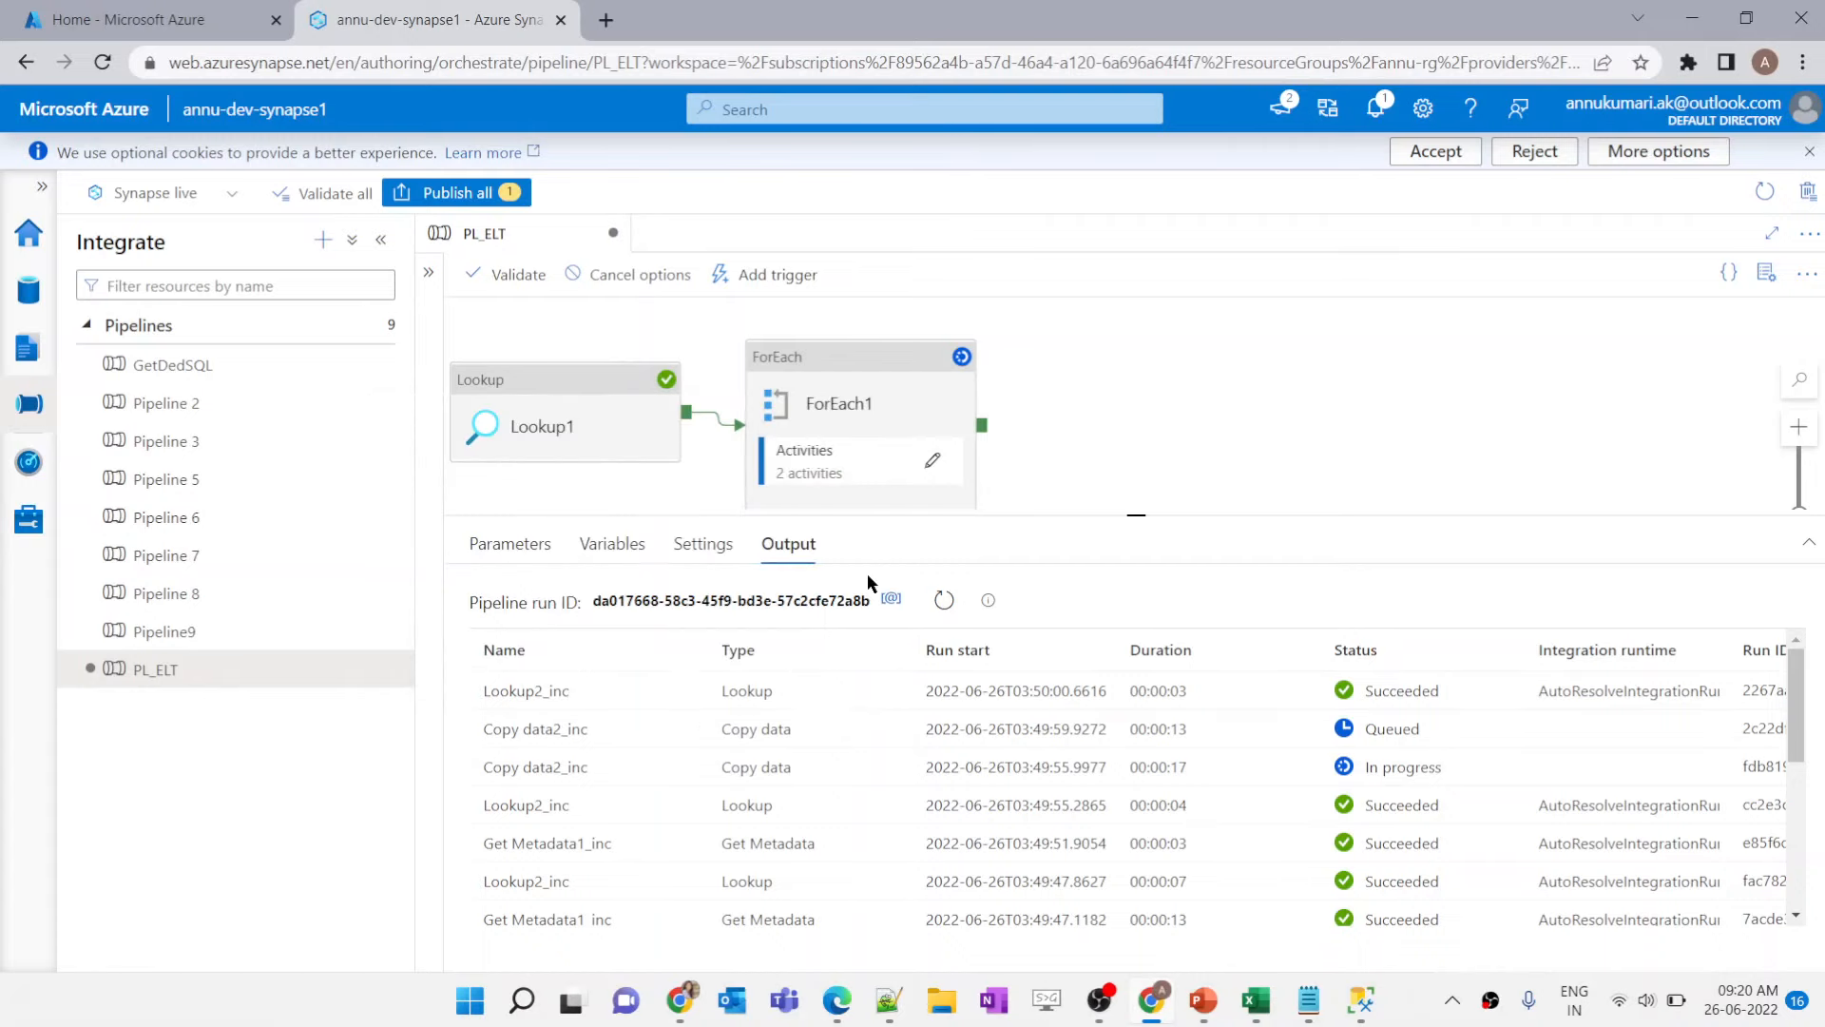
Step: Refresh the debug run output and check the status of the Copy data2_inc runs
{"action": "left_click", "coordinate": [944, 600]}
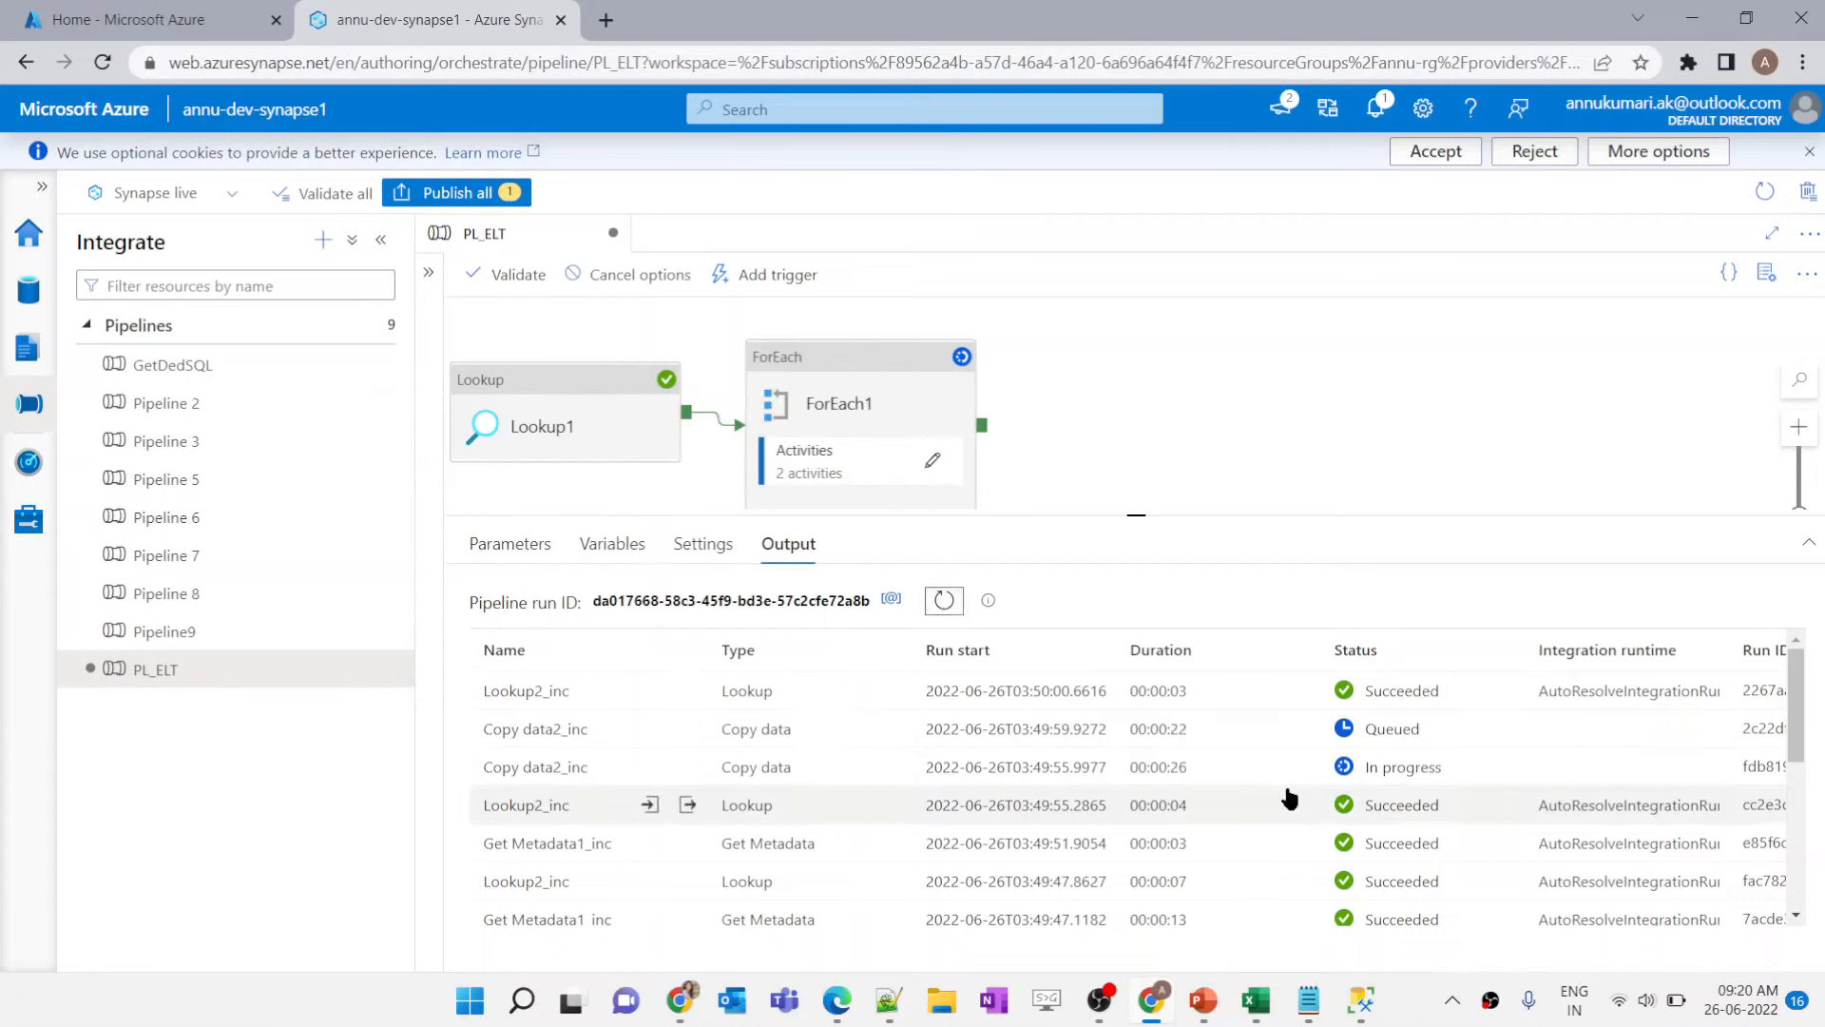
{"action": "left_click", "coordinate": [944, 601]}
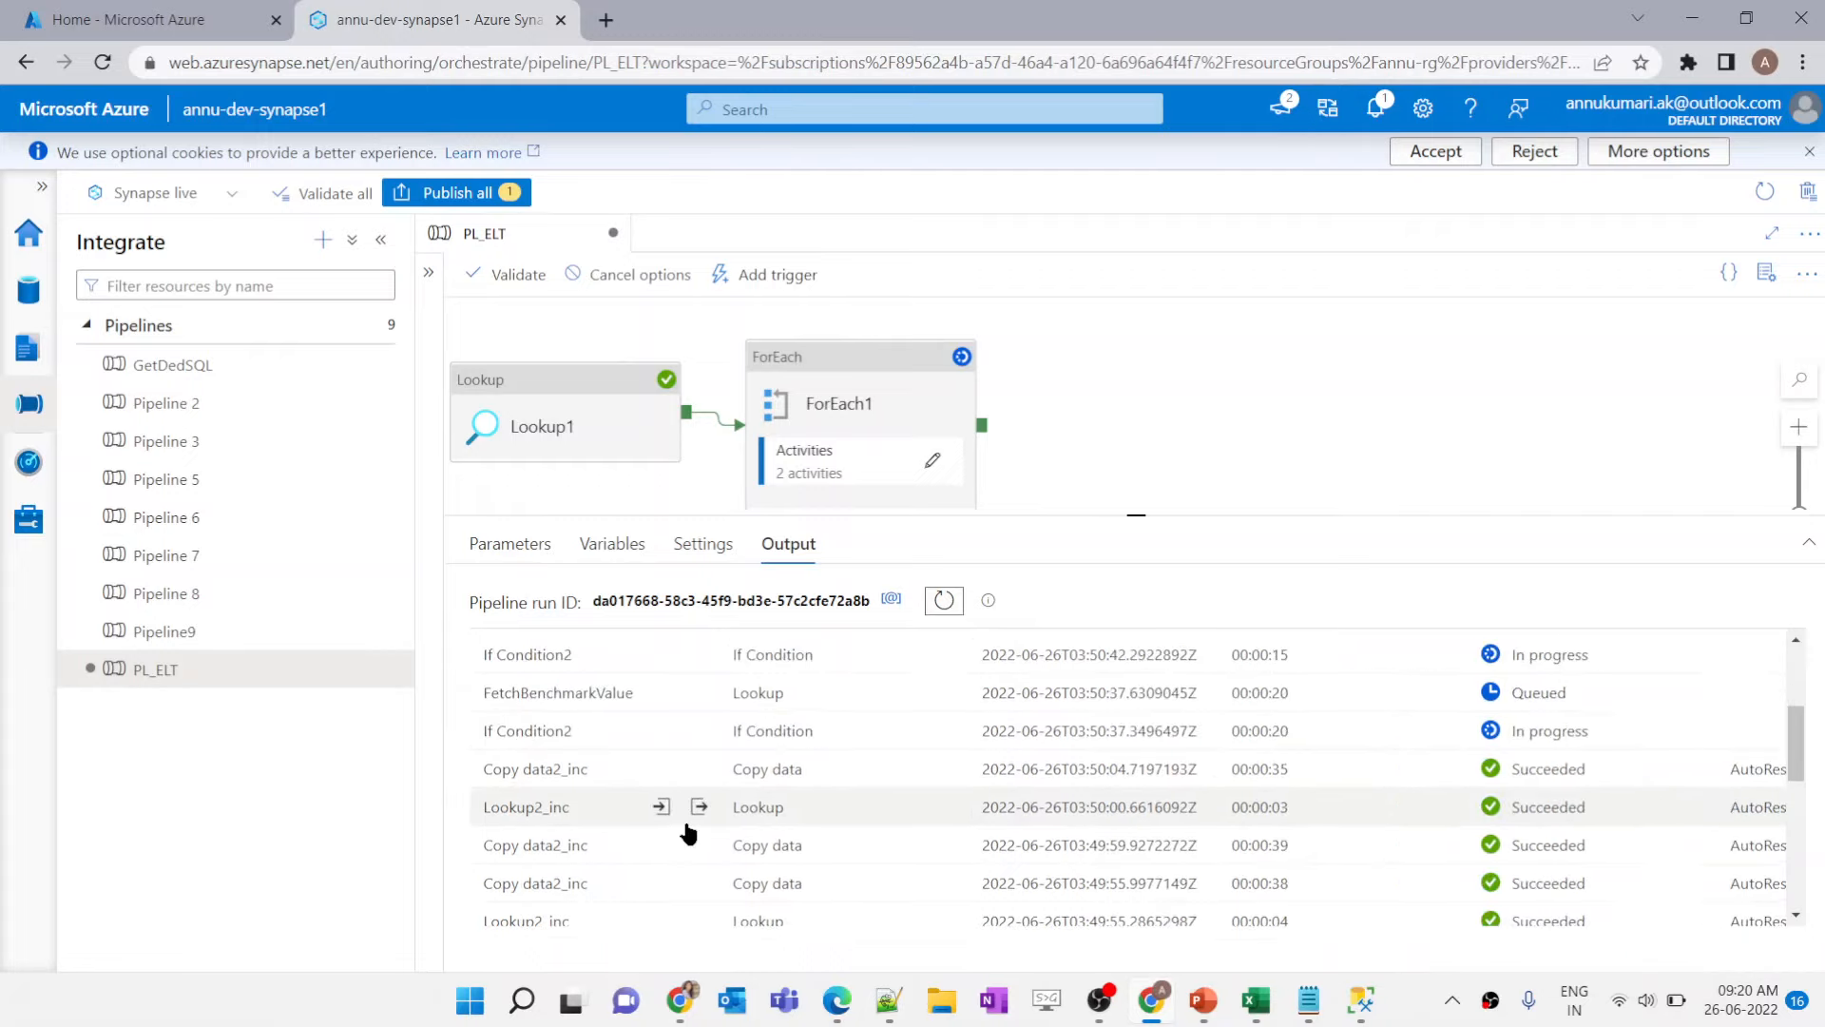
{"action": "scroll", "coordinate": [577, 889], "scroll_direction": "down", "scroll_amount": 2}
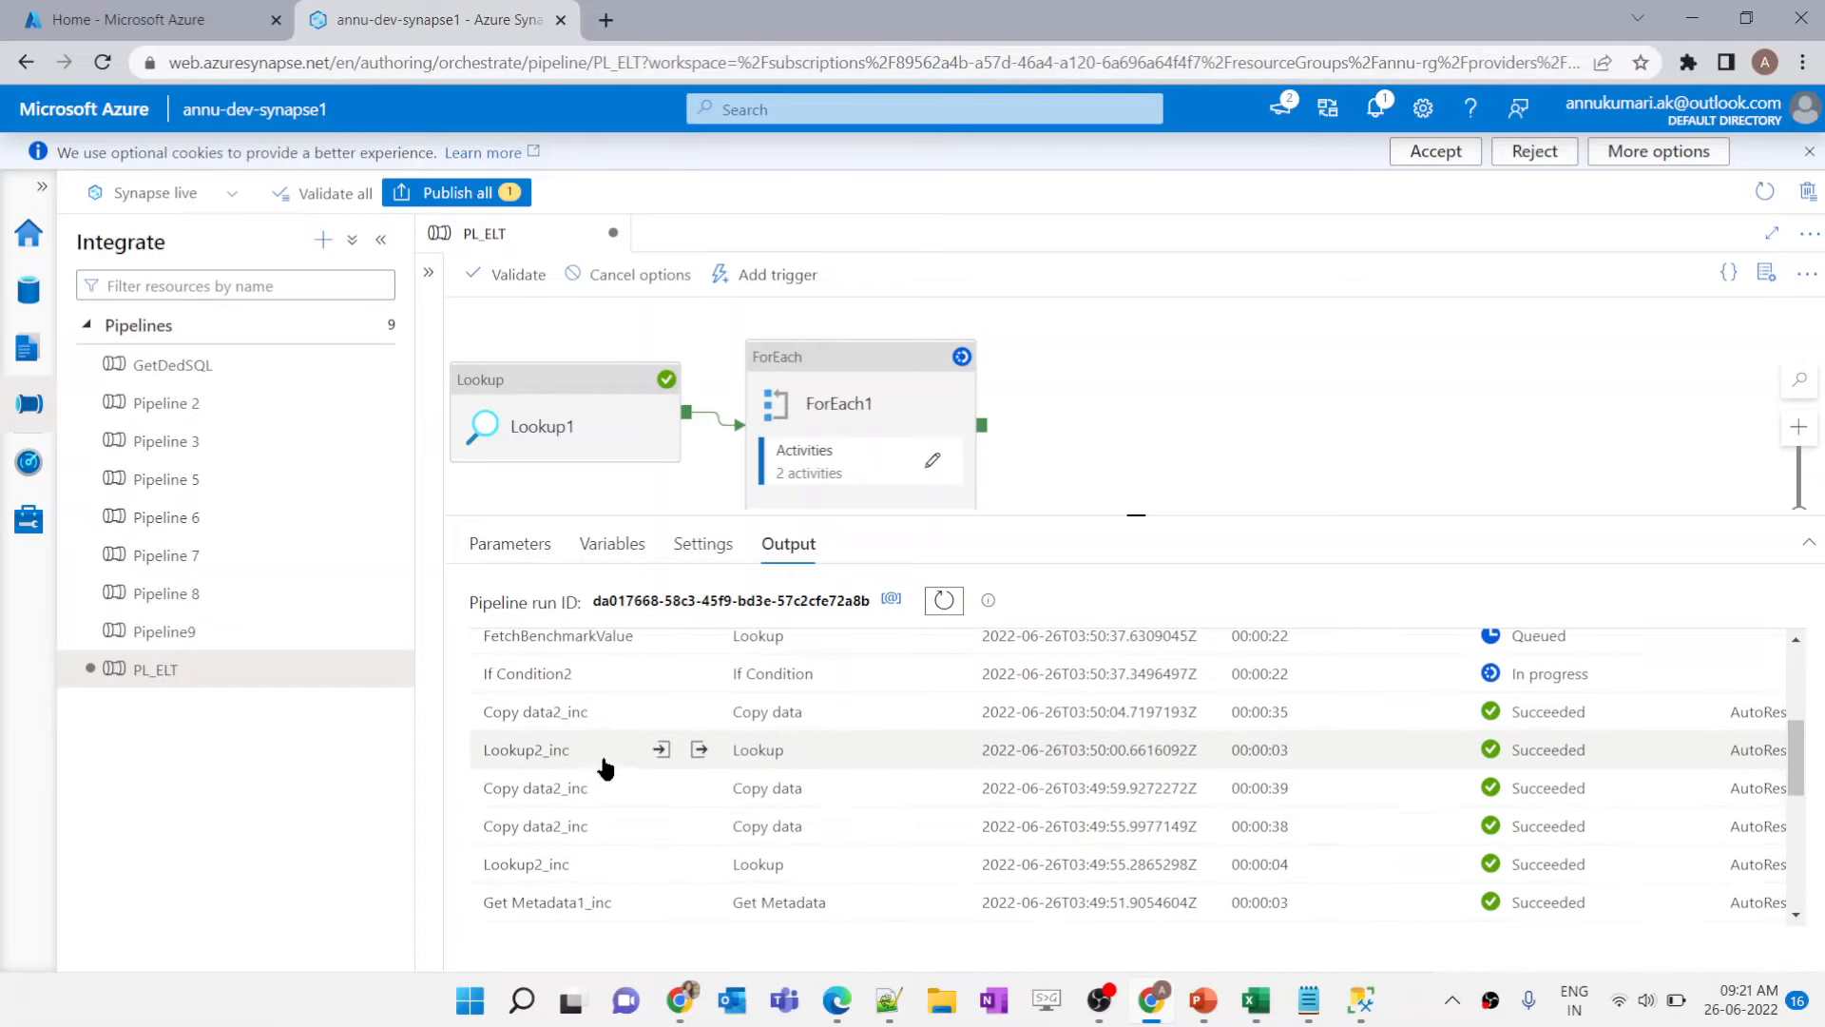
Step: Recheck the upsert keys in the input of the completed Person.ContactType Copy data2_inc run and open its copy details
{"action": "left_click", "coordinate": [623, 826]}
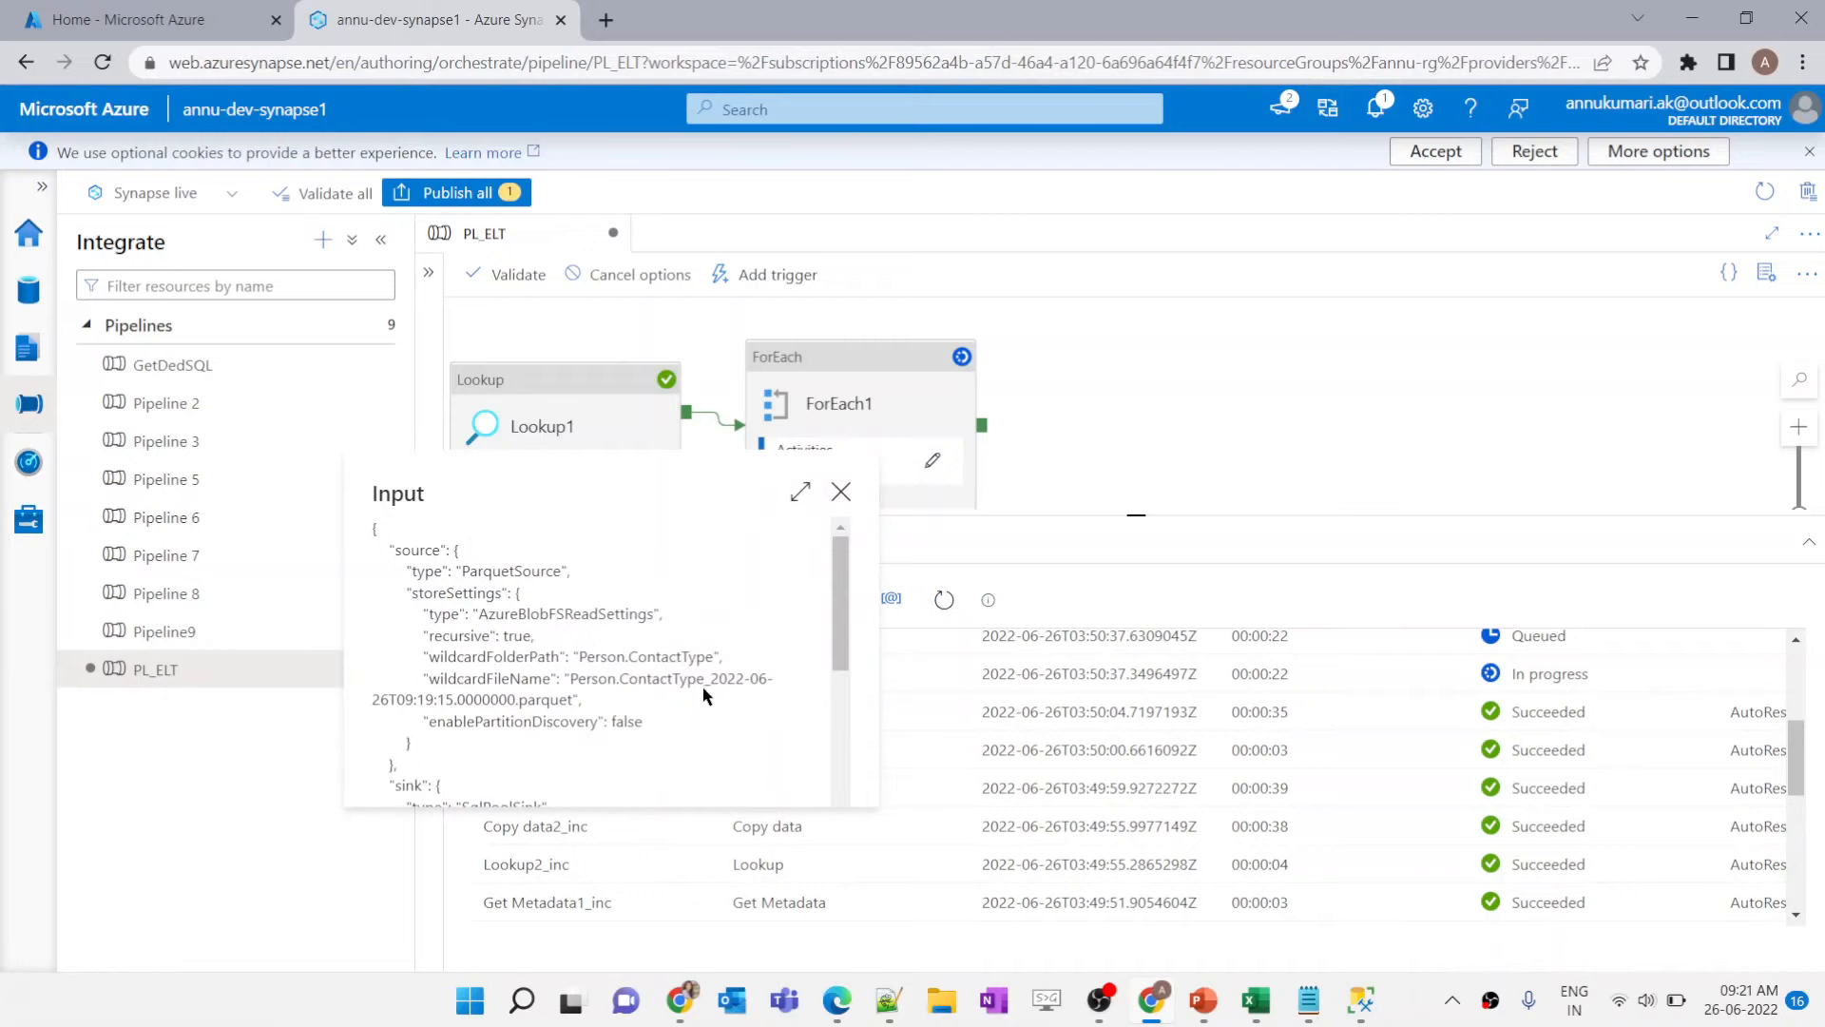
{"action": "scroll", "coordinate": [704, 689], "scroll_direction": "down", "scroll_amount": 3}
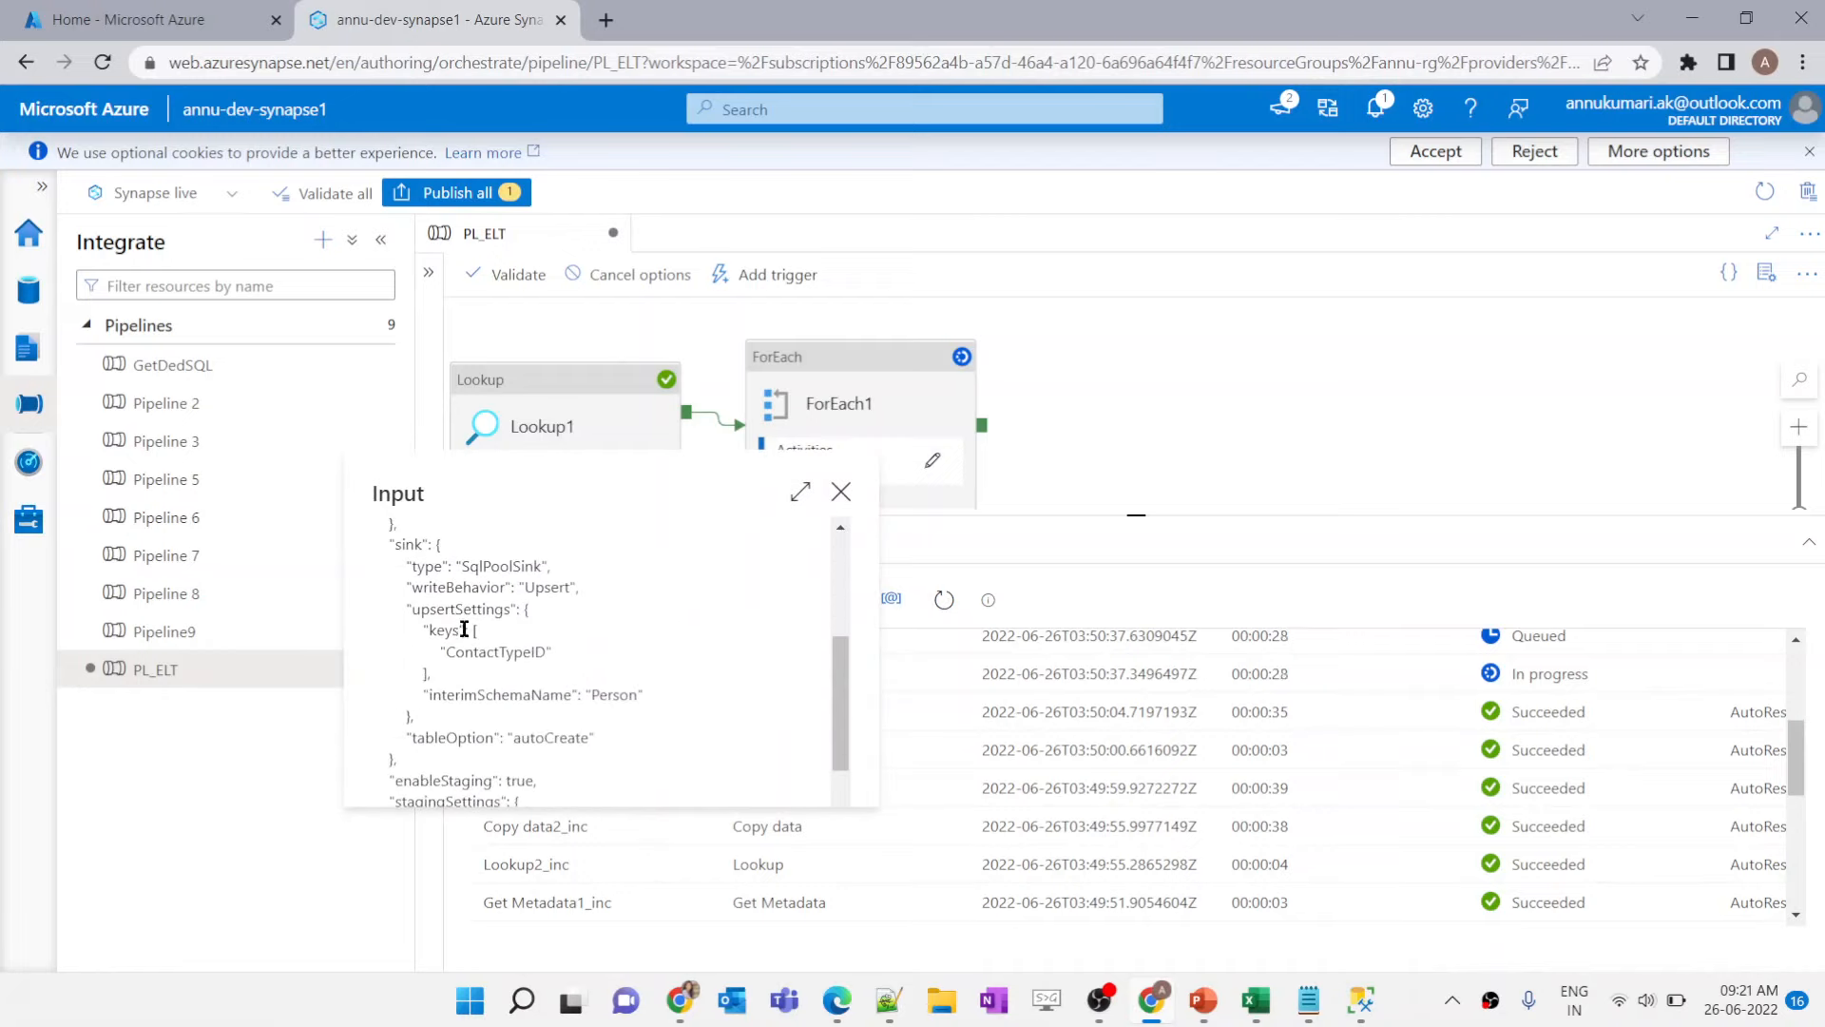
{"action": "left_click_drag", "start_coordinate": [464, 630], "coordinate": [430, 673]}
{"action": "left_click", "coordinate": [839, 495]}
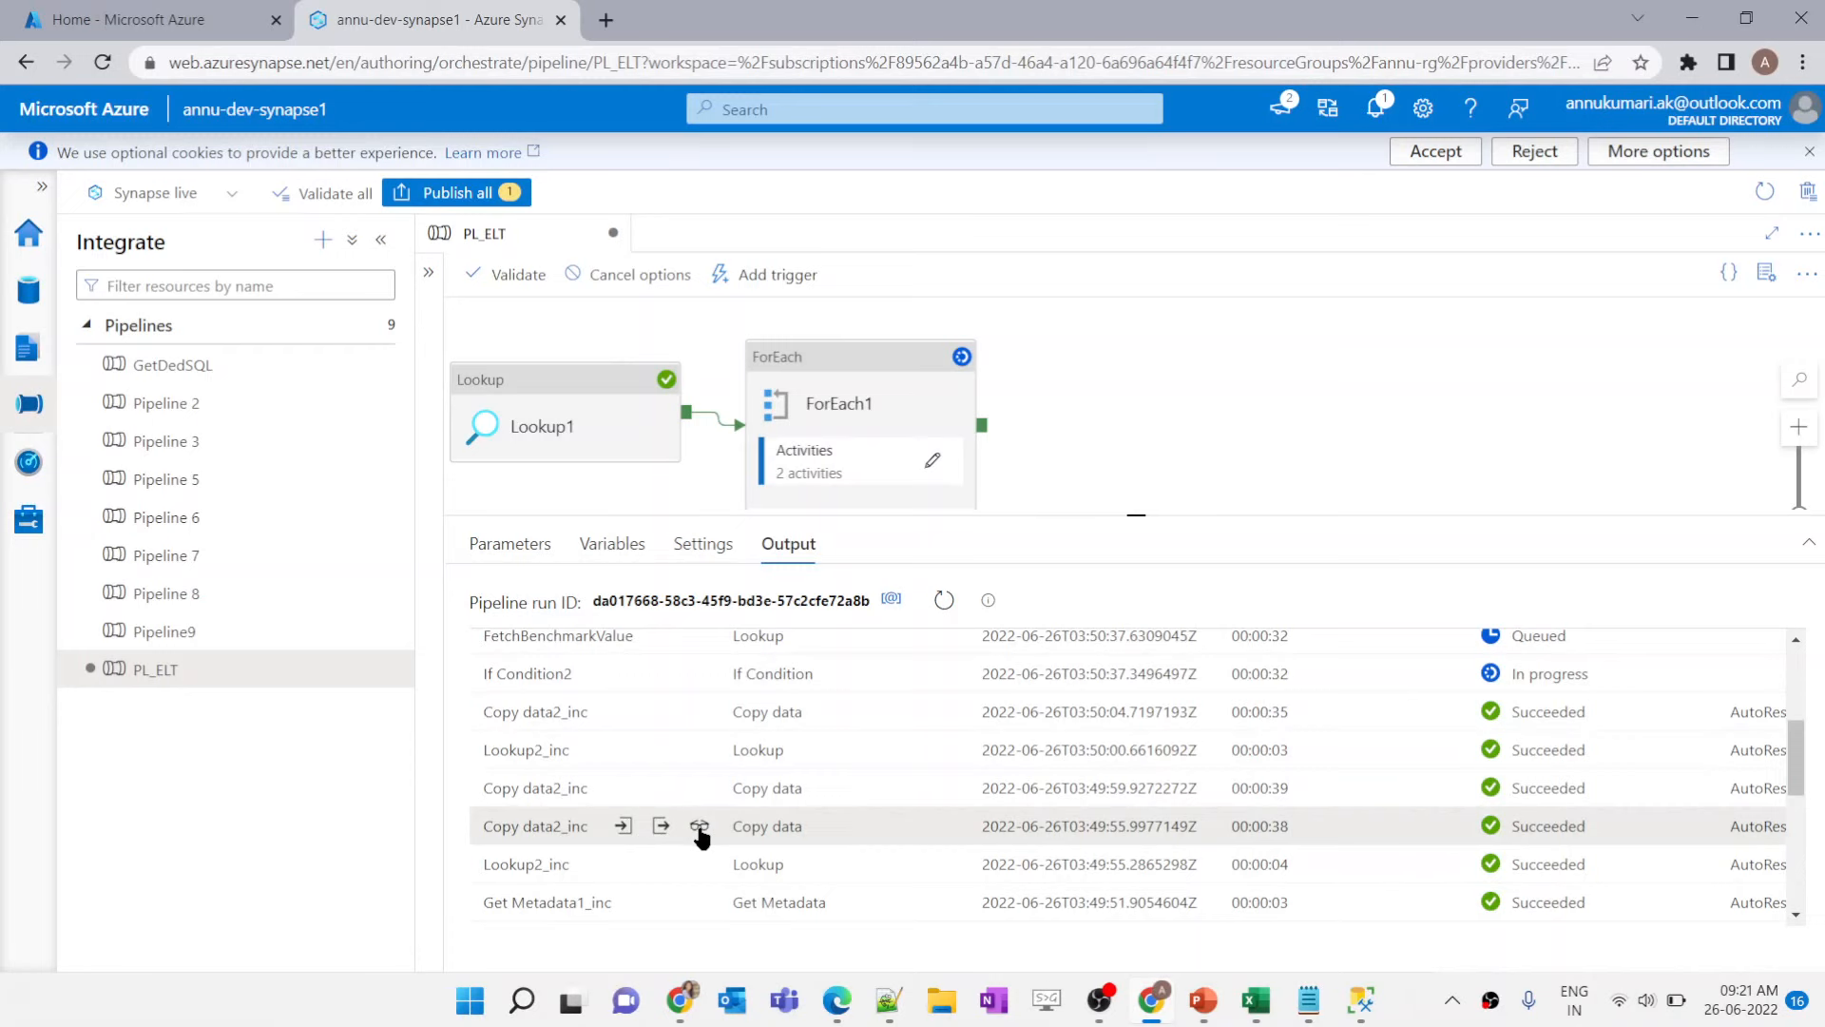
{"action": "left_click", "coordinate": [699, 826]}
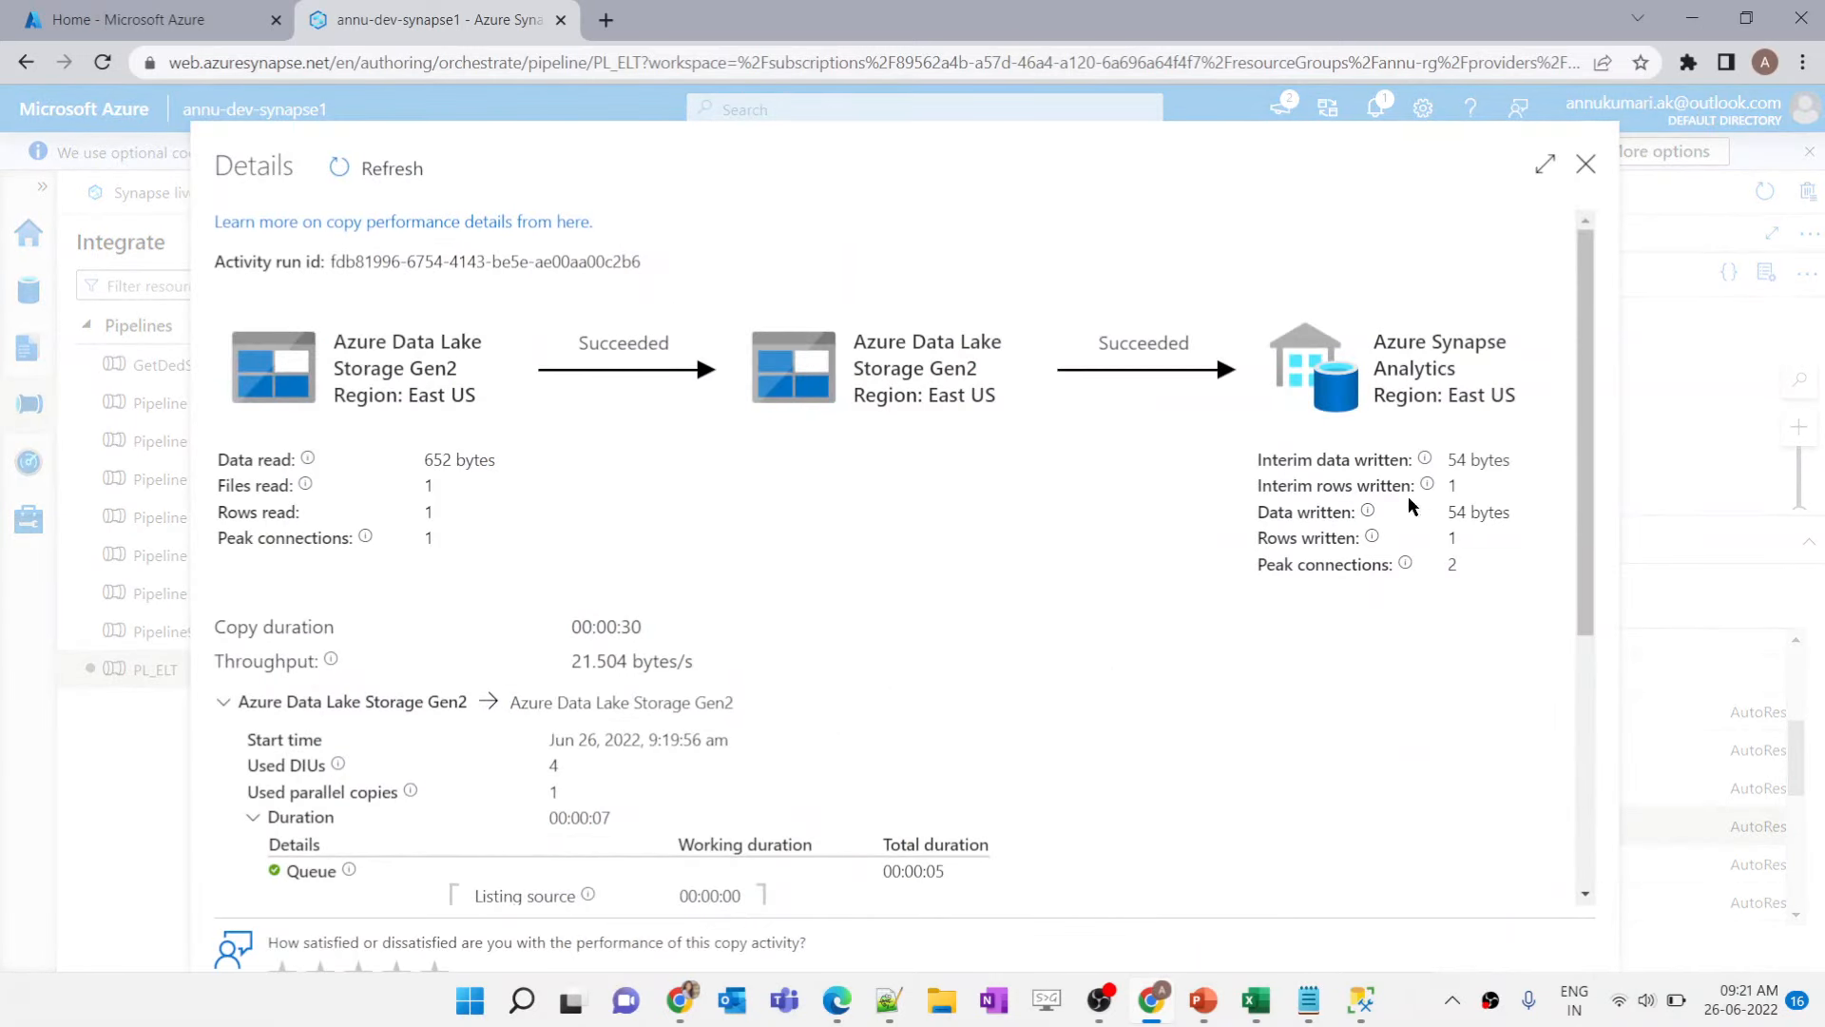
Step: Check the interim rows written and rows written figures for the Azure Synapse Analytics sink in the copy details
{"action": "left_click_drag", "start_coordinate": [1262, 489], "coordinate": [1397, 487]}
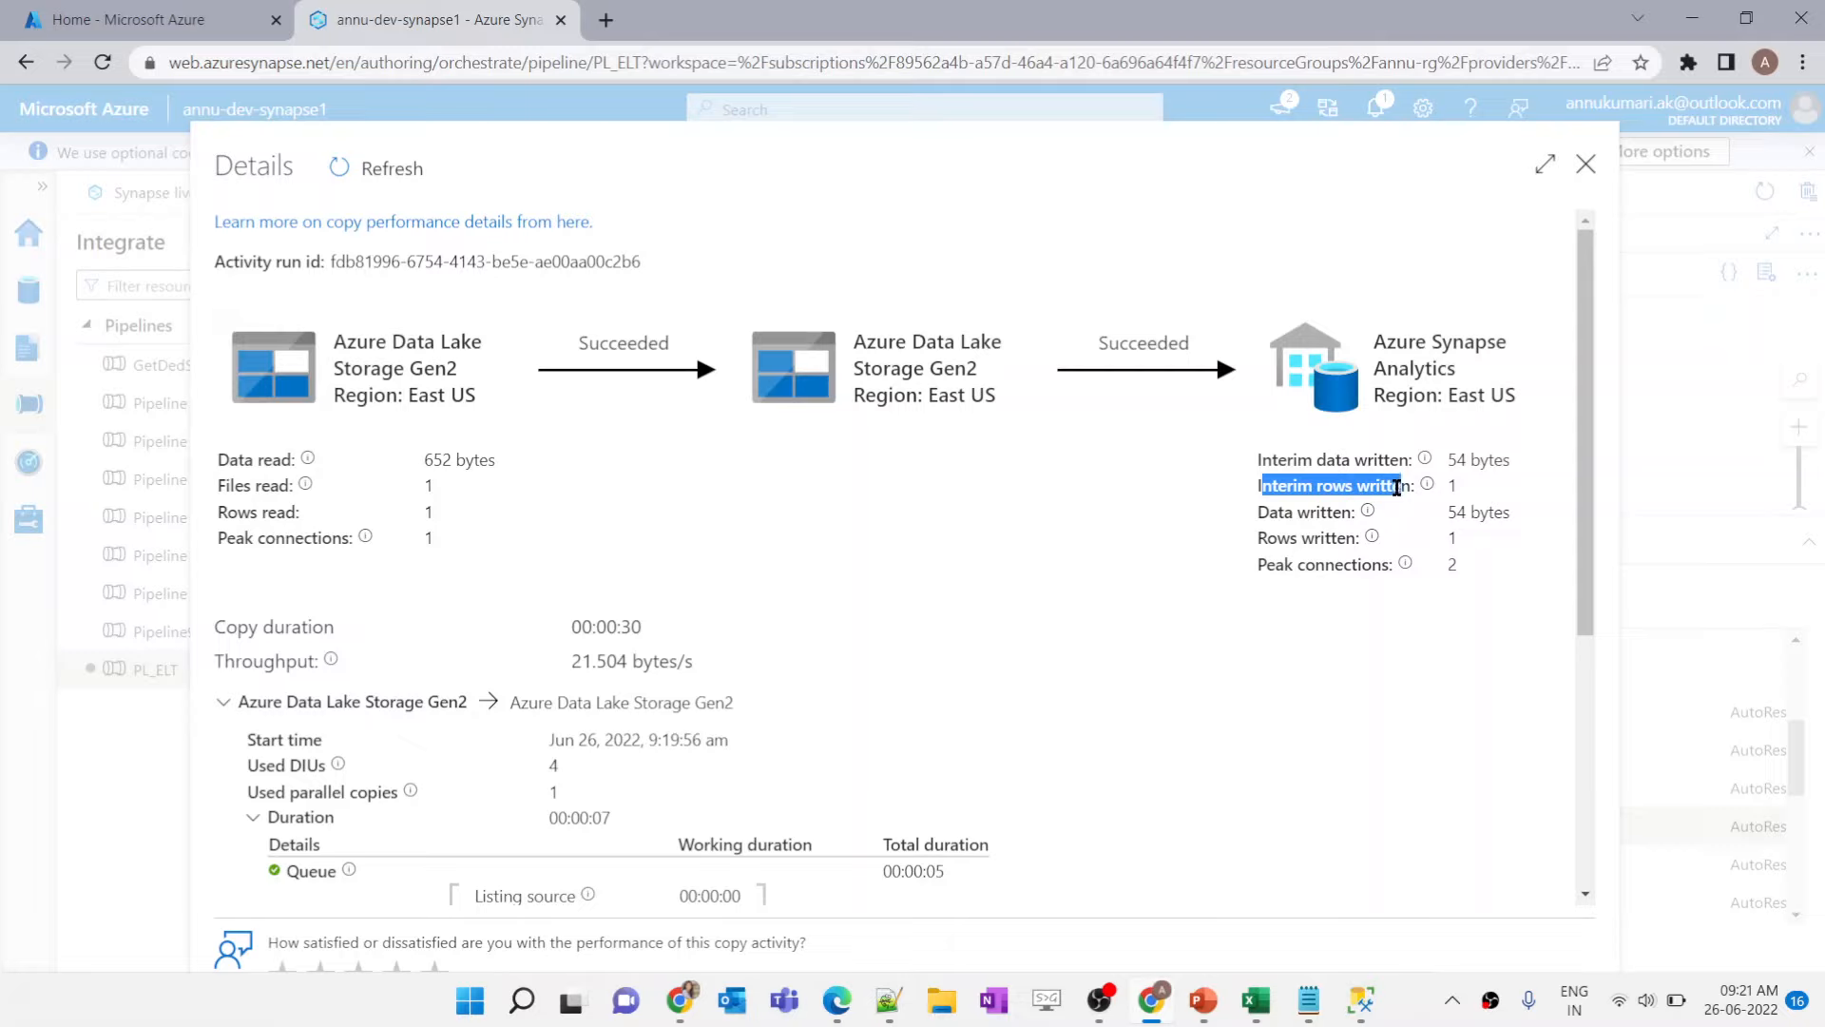
{"action": "left_click", "coordinate": [1462, 492]}
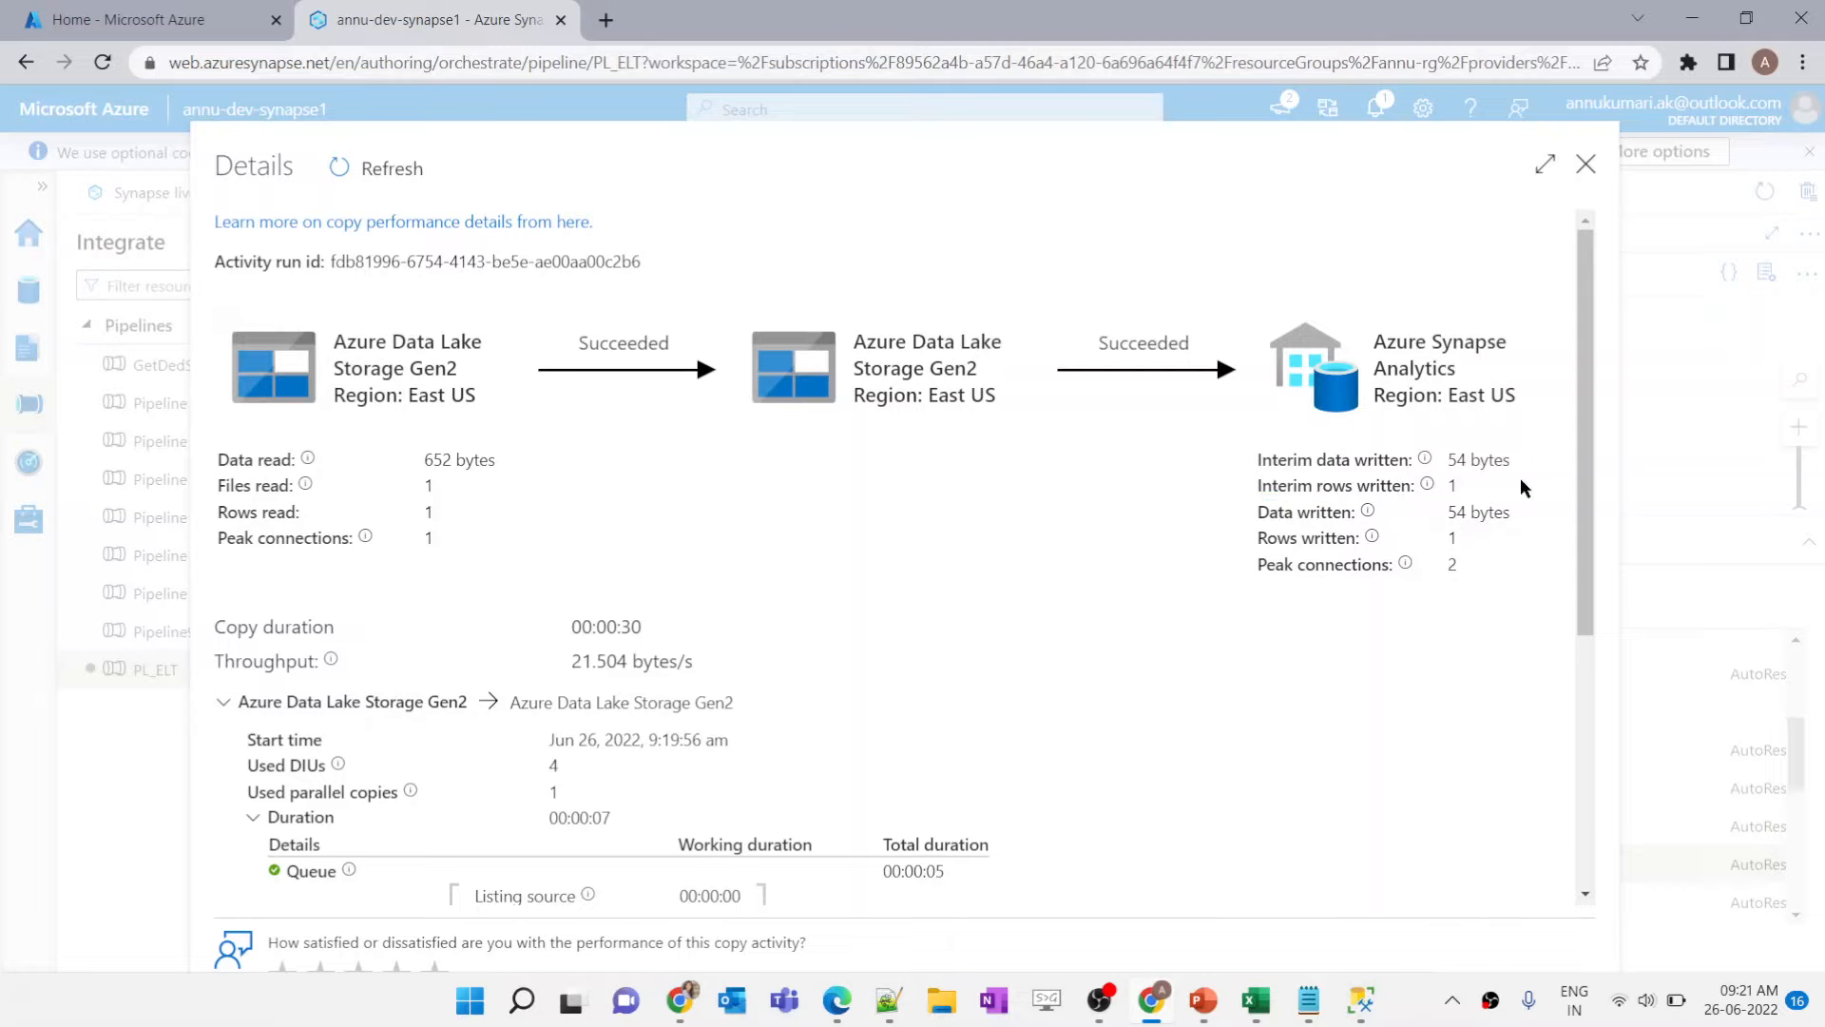
{"action": "left_click_drag", "start_coordinate": [1496, 487], "coordinate": [1251, 501]}
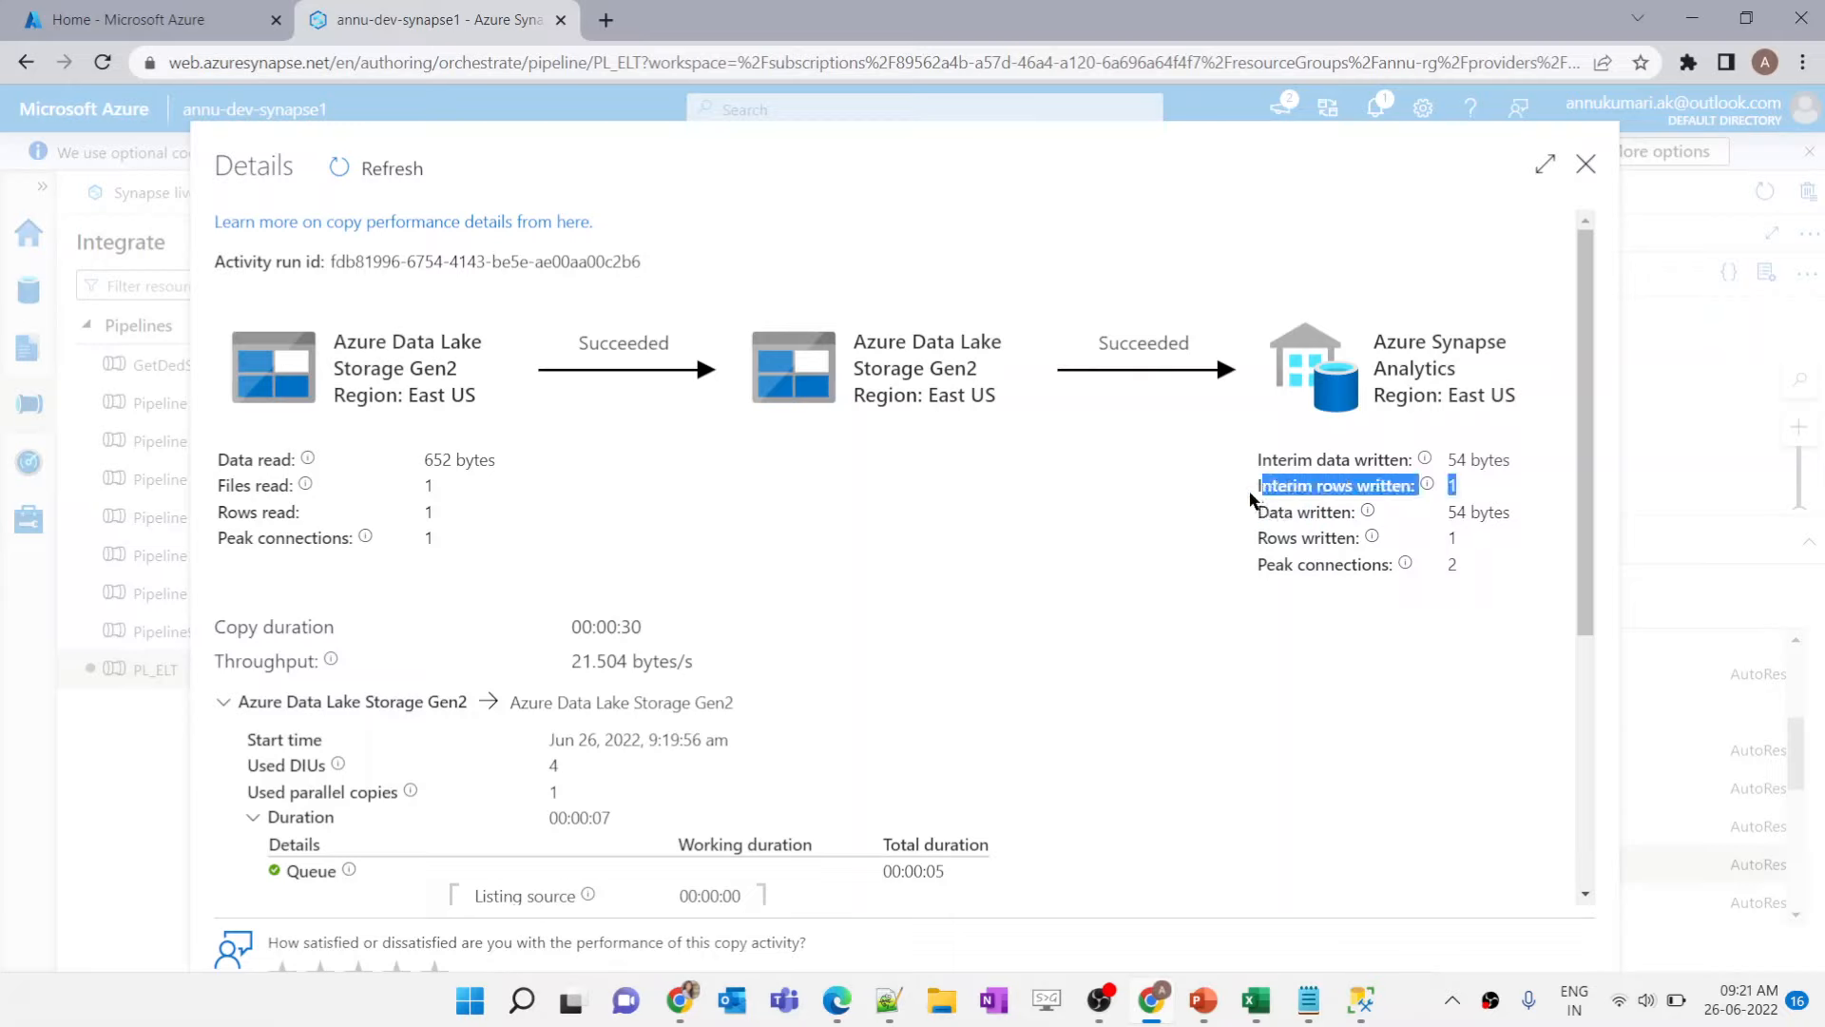
{"action": "left_click", "coordinate": [1250, 499]}
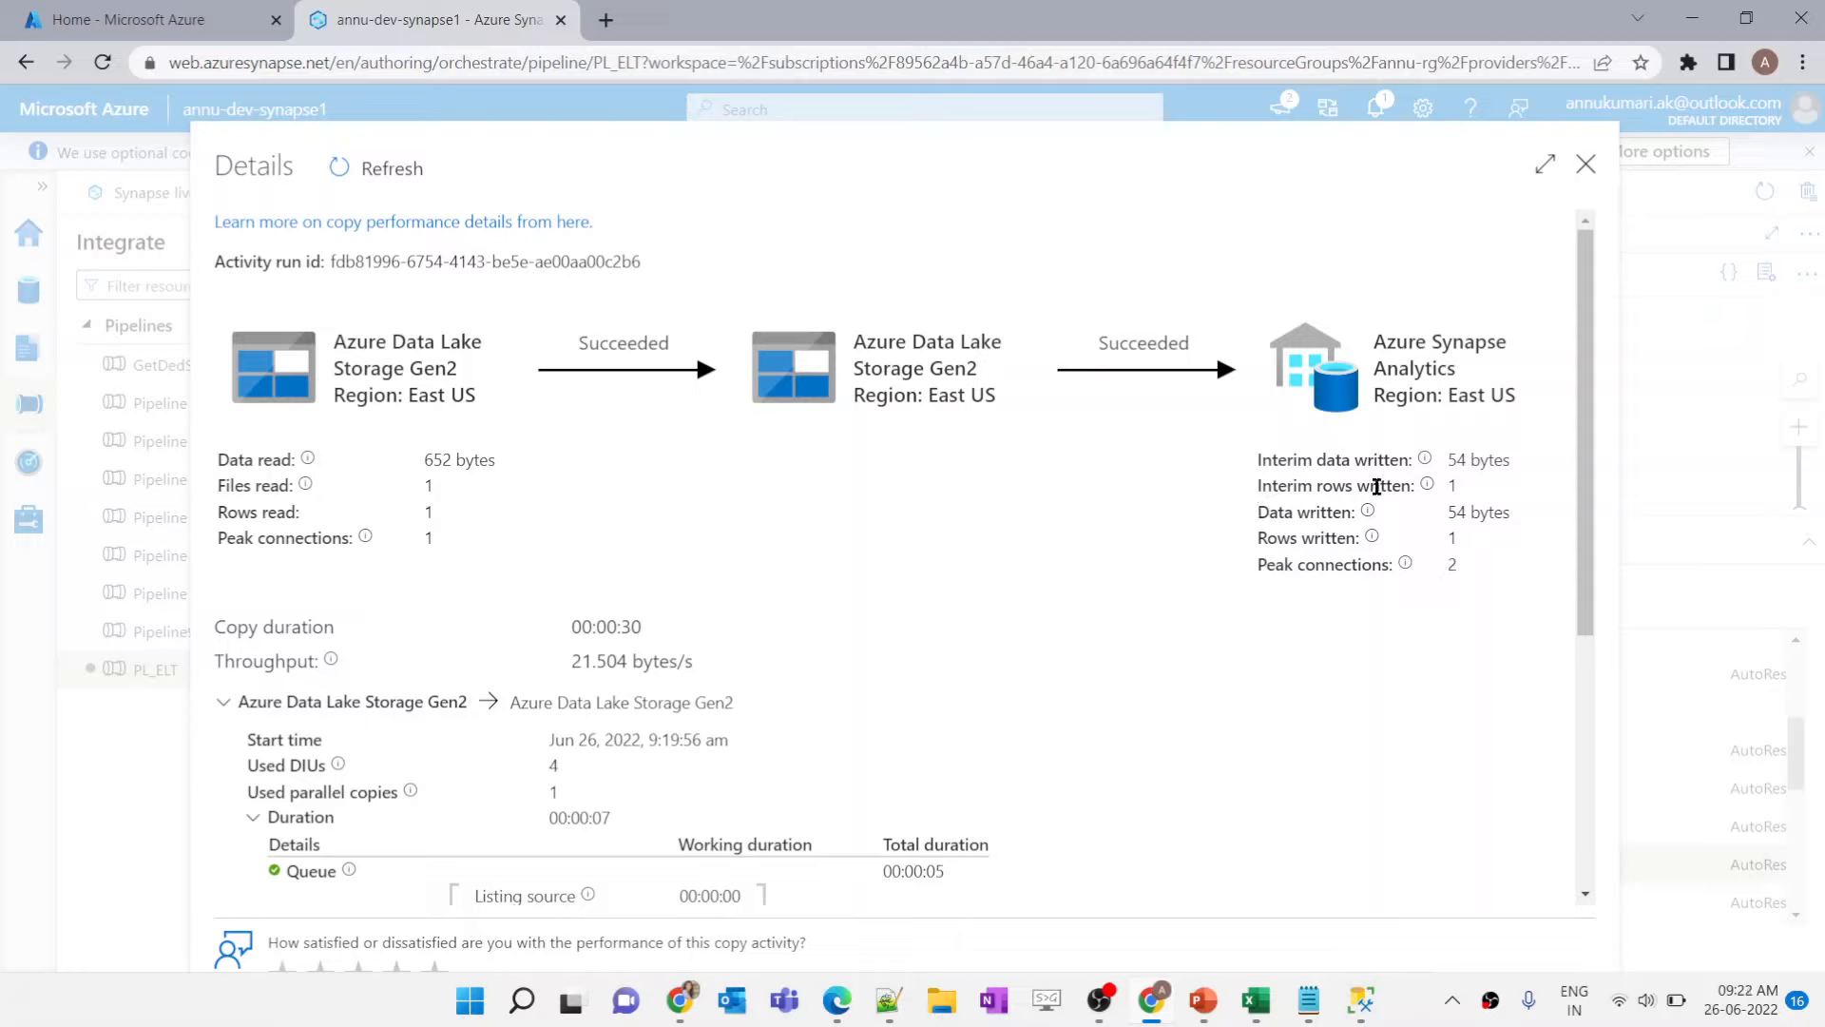
{"action": "left_click_drag", "start_coordinate": [1256, 489], "coordinate": [1466, 491]}
{"action": "left_click_drag", "start_coordinate": [1249, 548], "coordinate": [1442, 542]}
{"action": "left_click", "coordinate": [1460, 548]}
Step: Close the copy details and refresh the PL_ELT debug run output to check the activity statuses
{"action": "left_click", "coordinate": [1585, 165]}
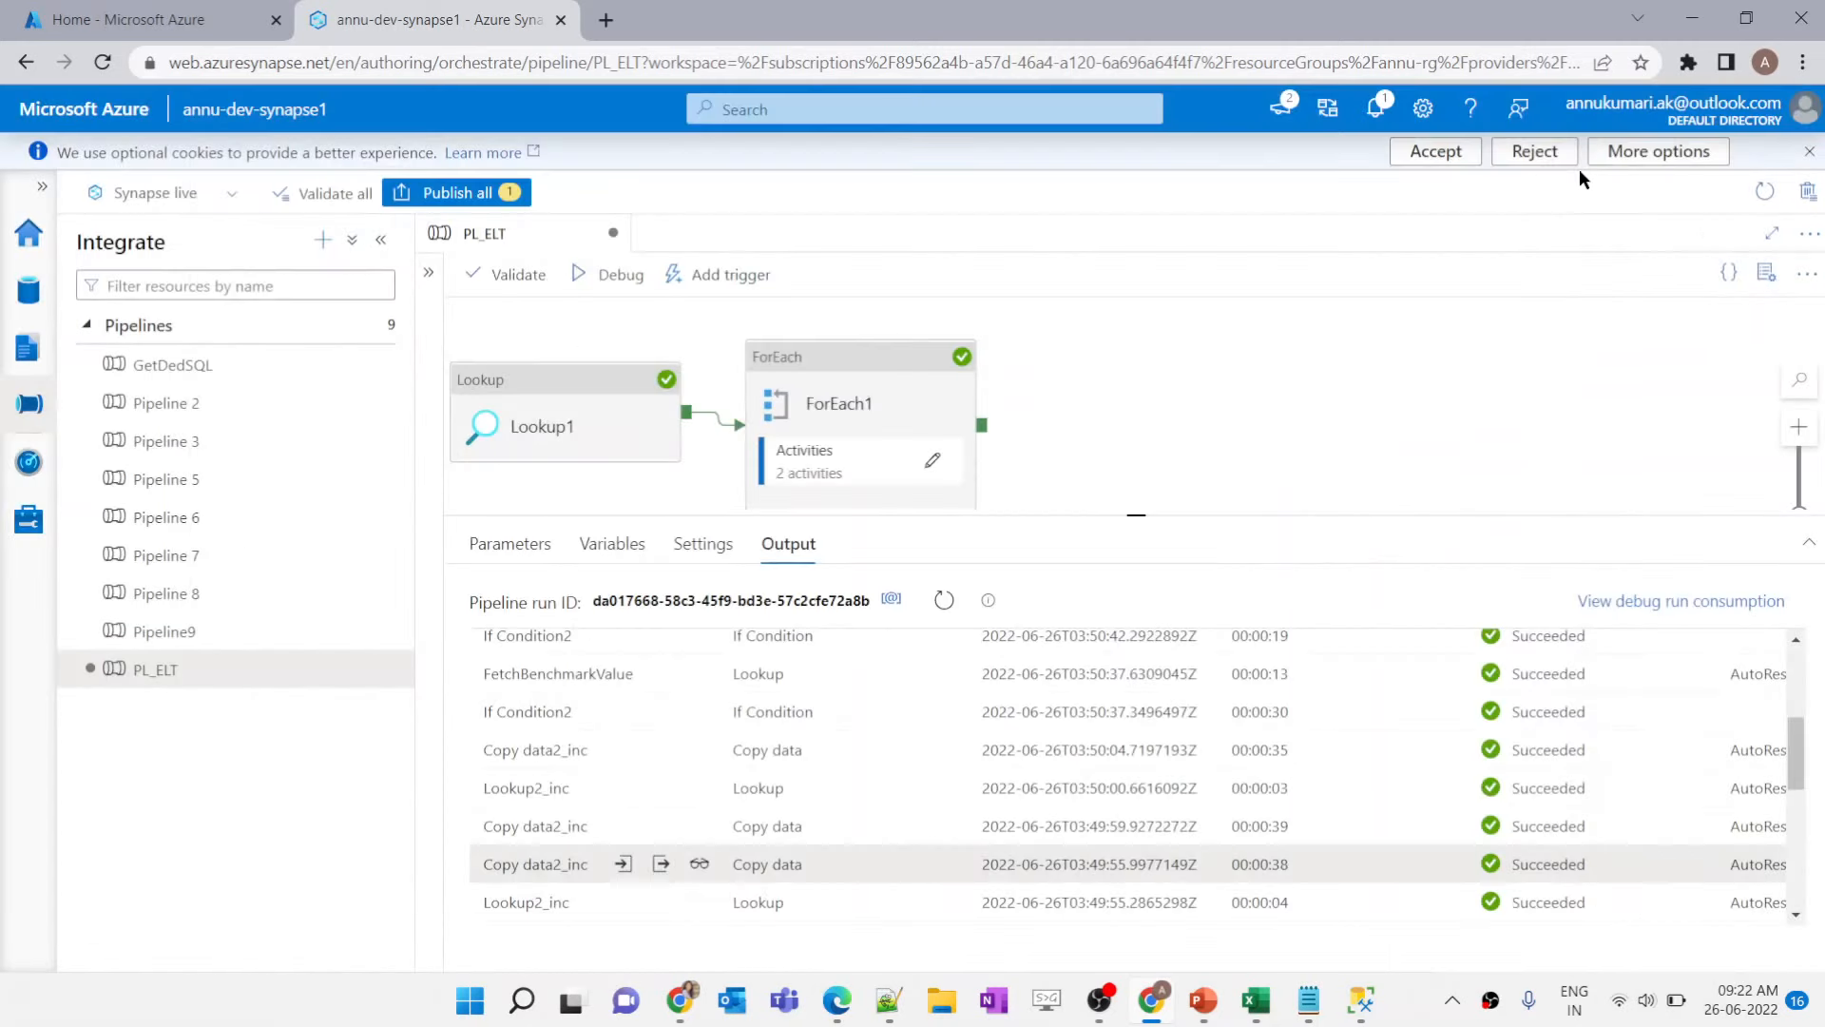
{"action": "left_click", "coordinate": [944, 602]}
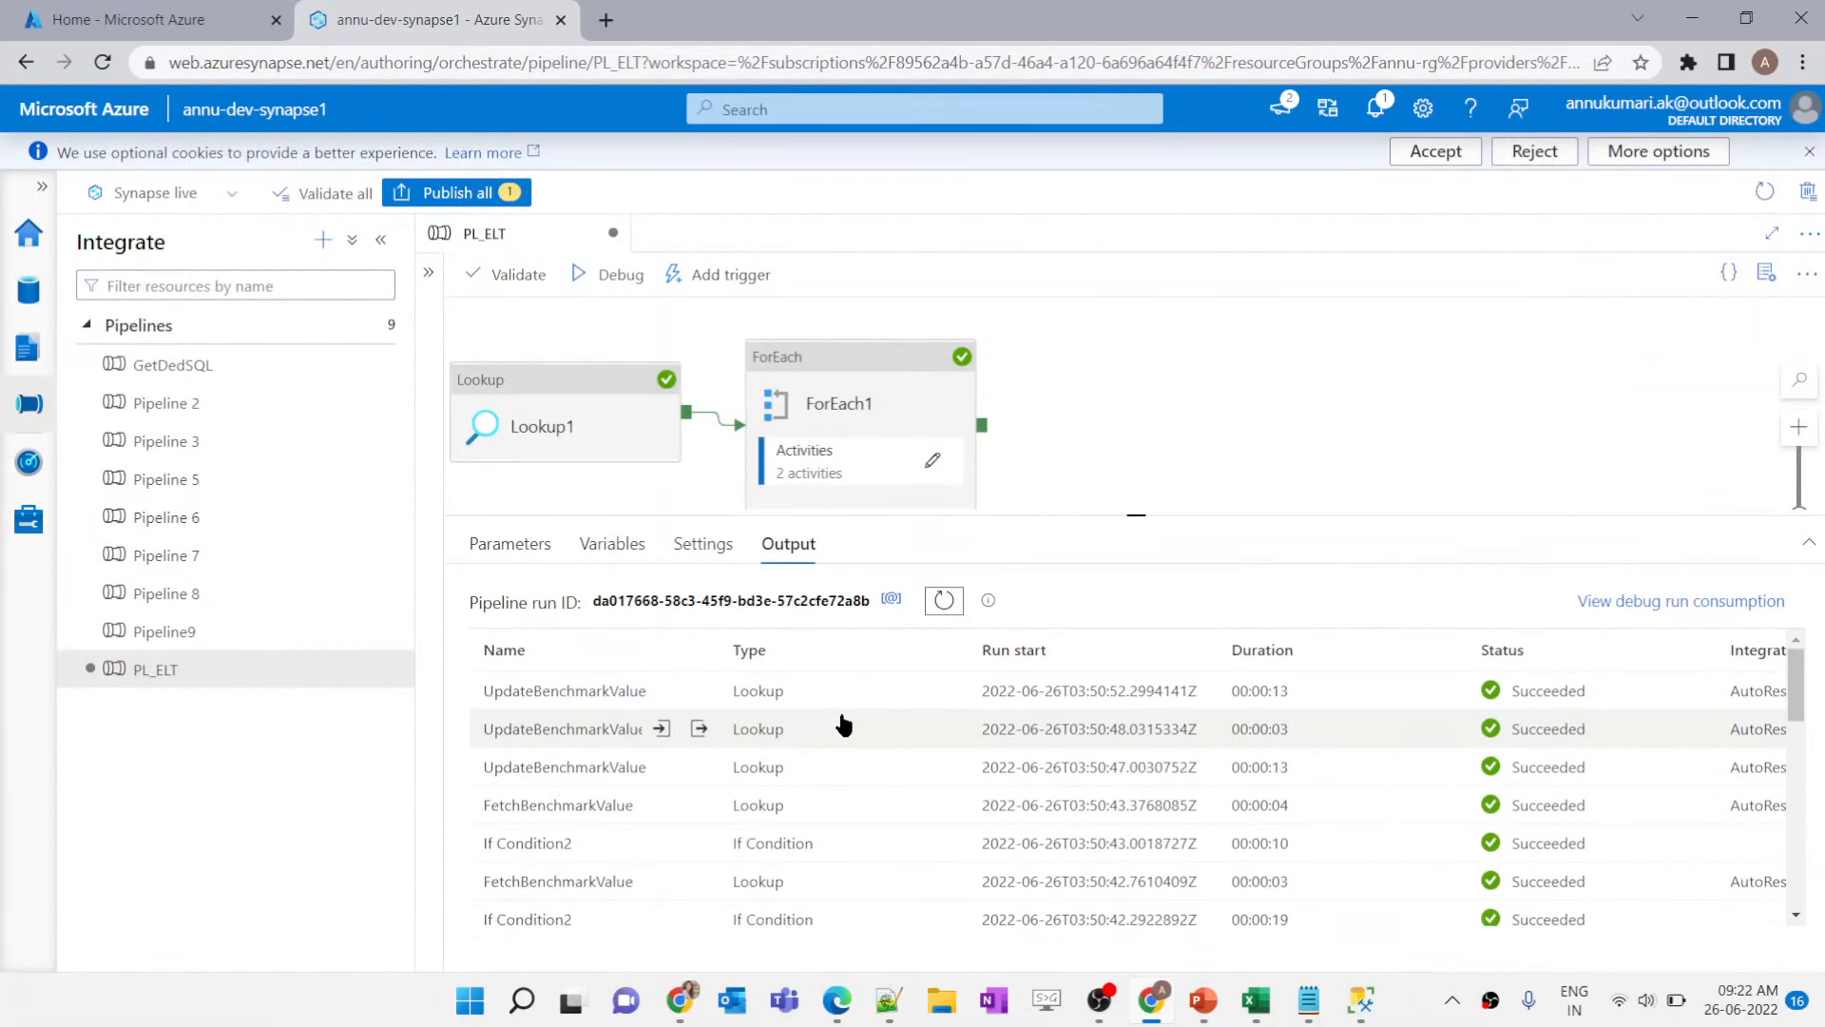
{"action": "left_click", "coordinate": [942, 603]}
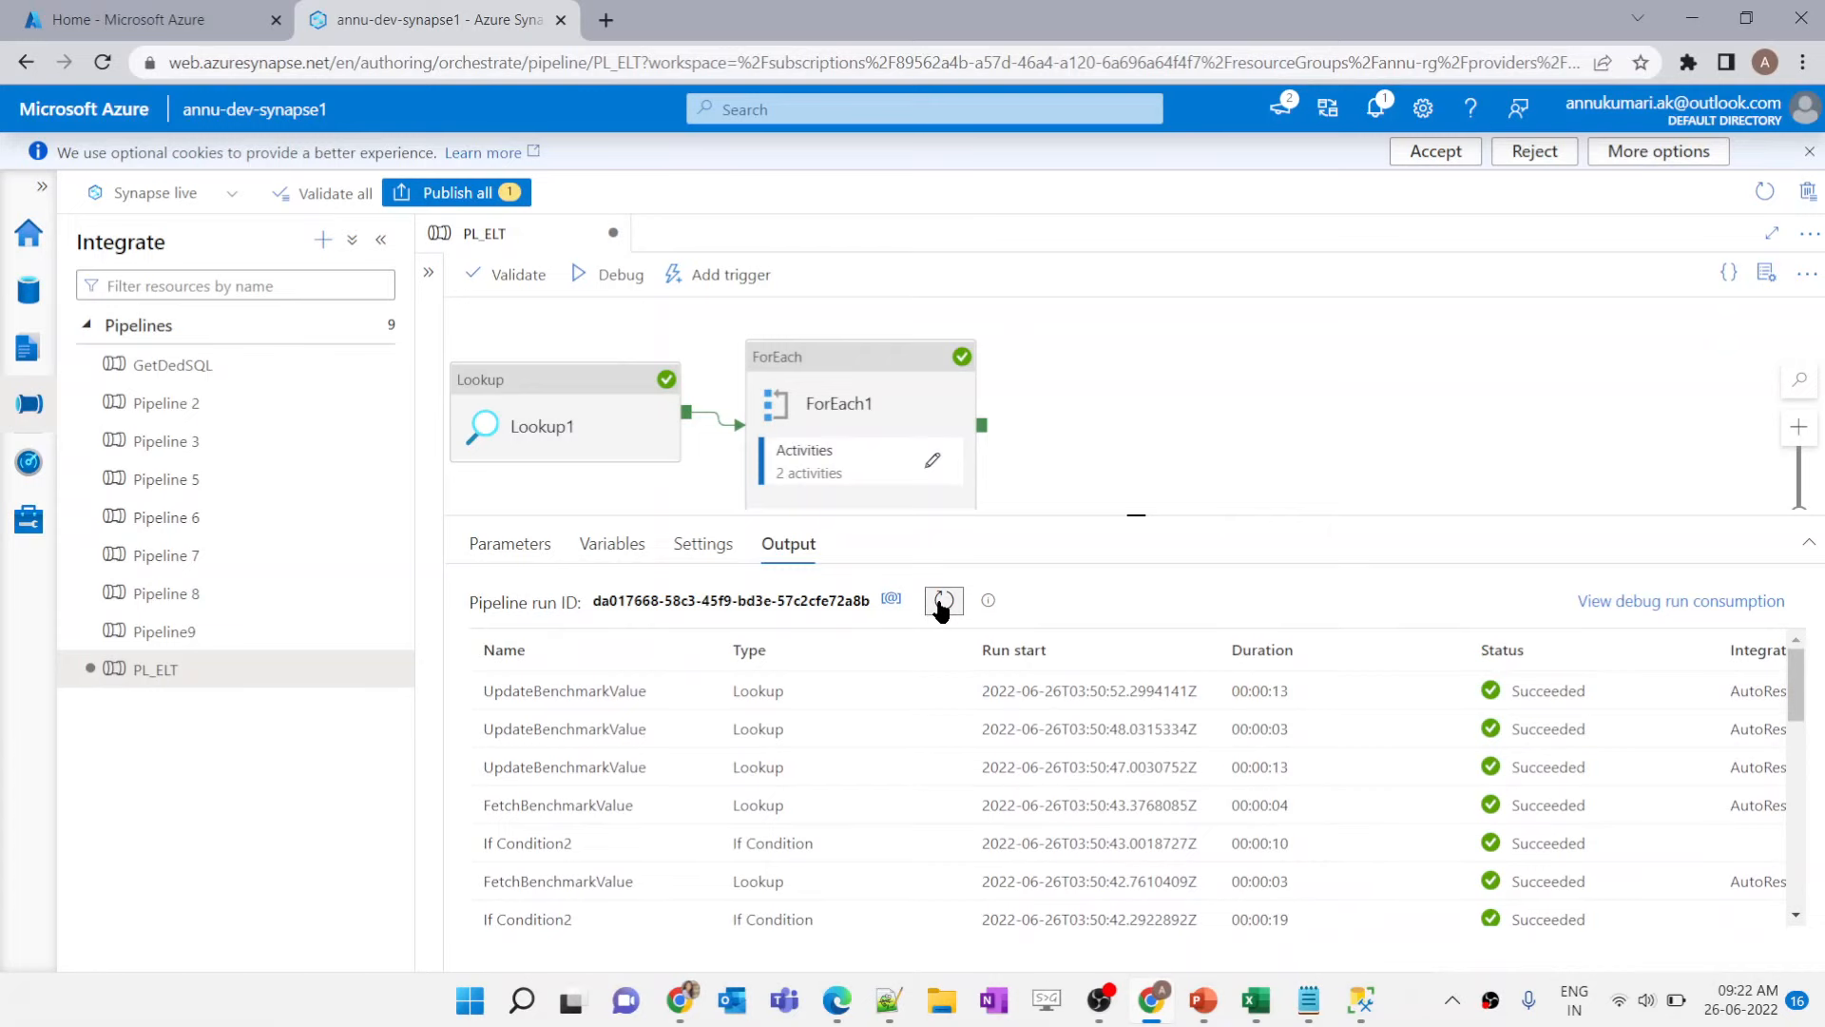
Step: Switch to SQL Server Management Studio and show the source AdventureWorks2019 script SQLQuery5.sql, enlarging its editor area to review the insert and update statements
{"action": "left_click", "coordinate": [1358, 1004]}
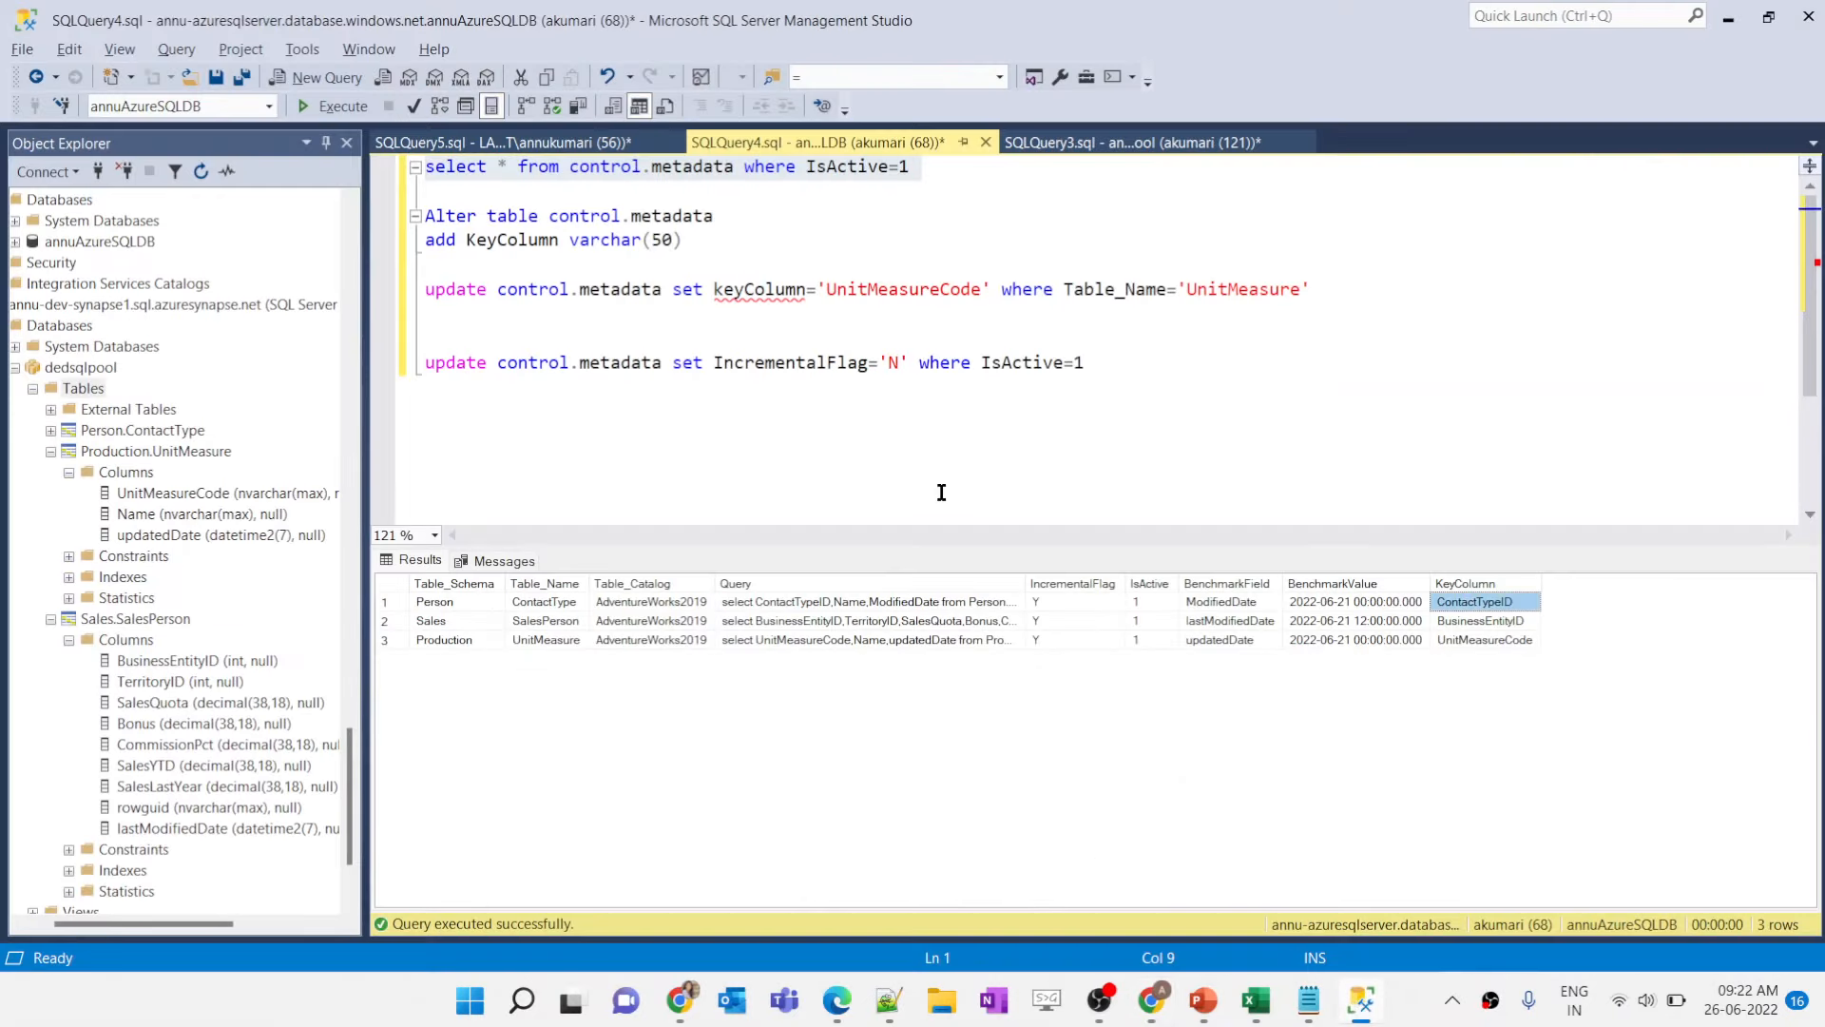
{"action": "left_click", "coordinate": [538, 145]}
{"action": "scroll", "coordinate": [618, 266], "scroll_direction": "up", "scroll_amount": 3}
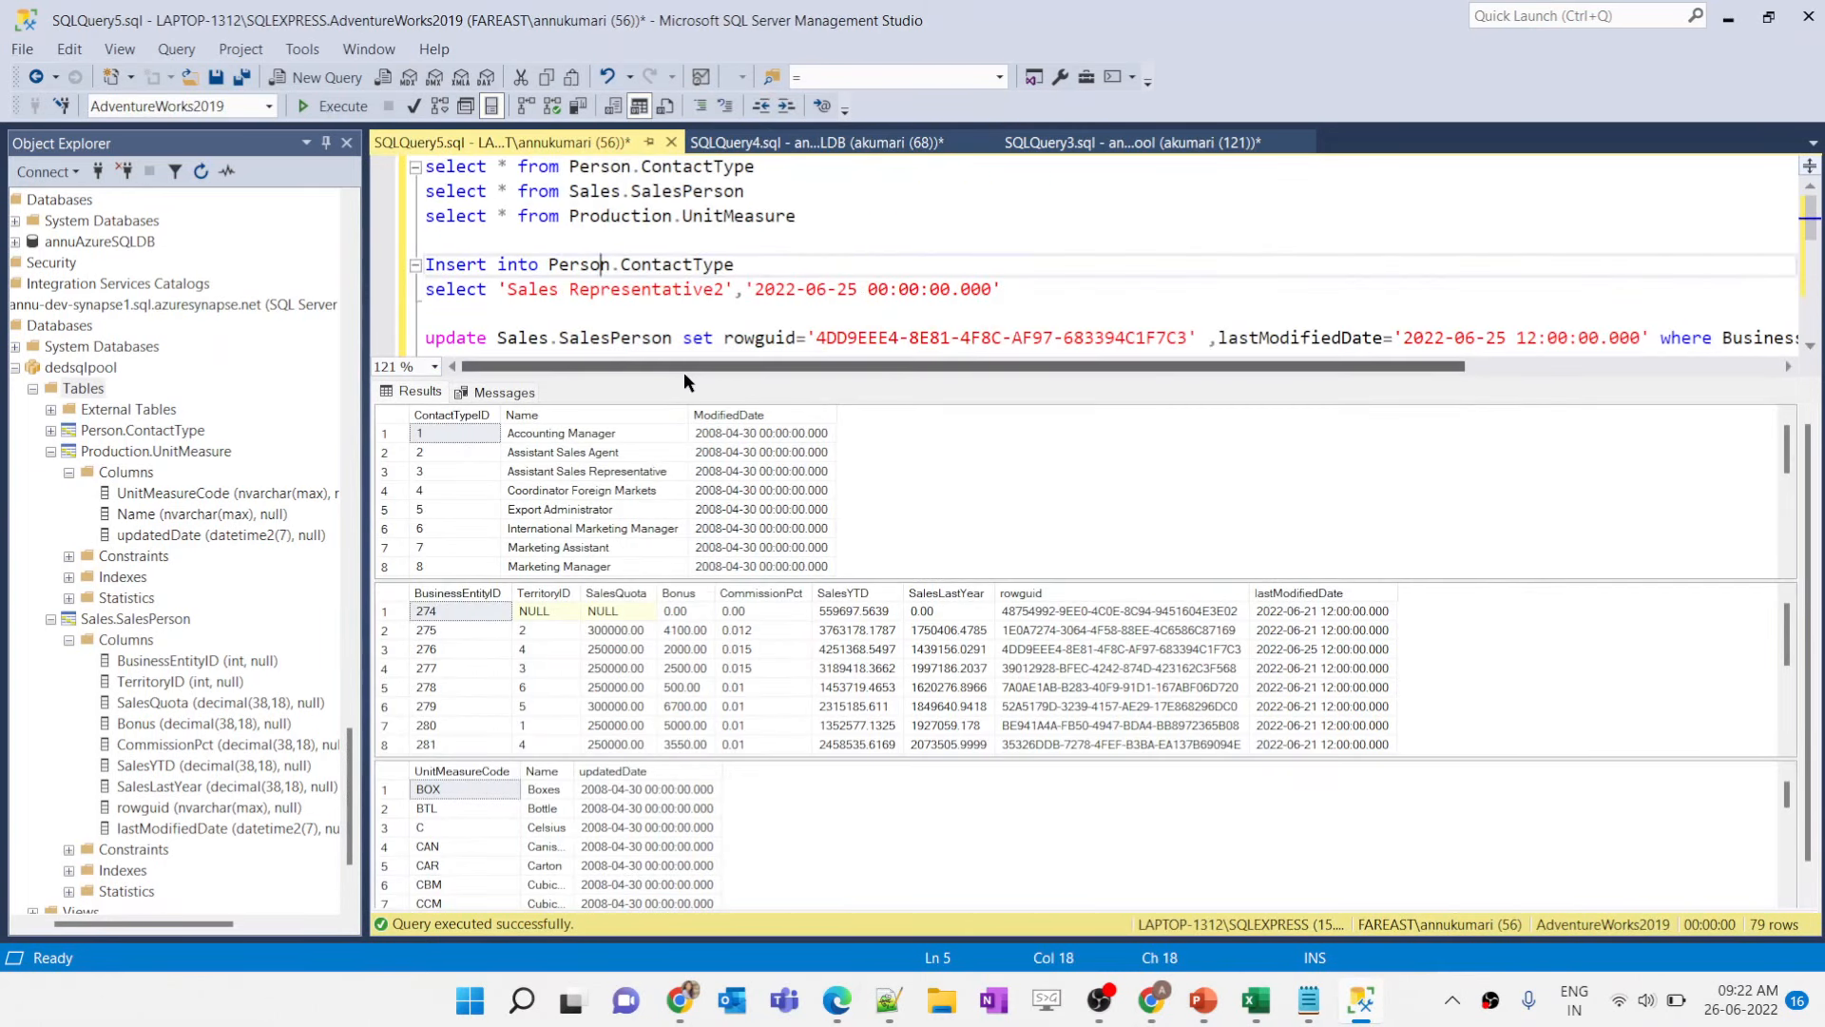
{"action": "left_click_drag", "start_coordinate": [664, 373], "coordinate": [664, 533]}
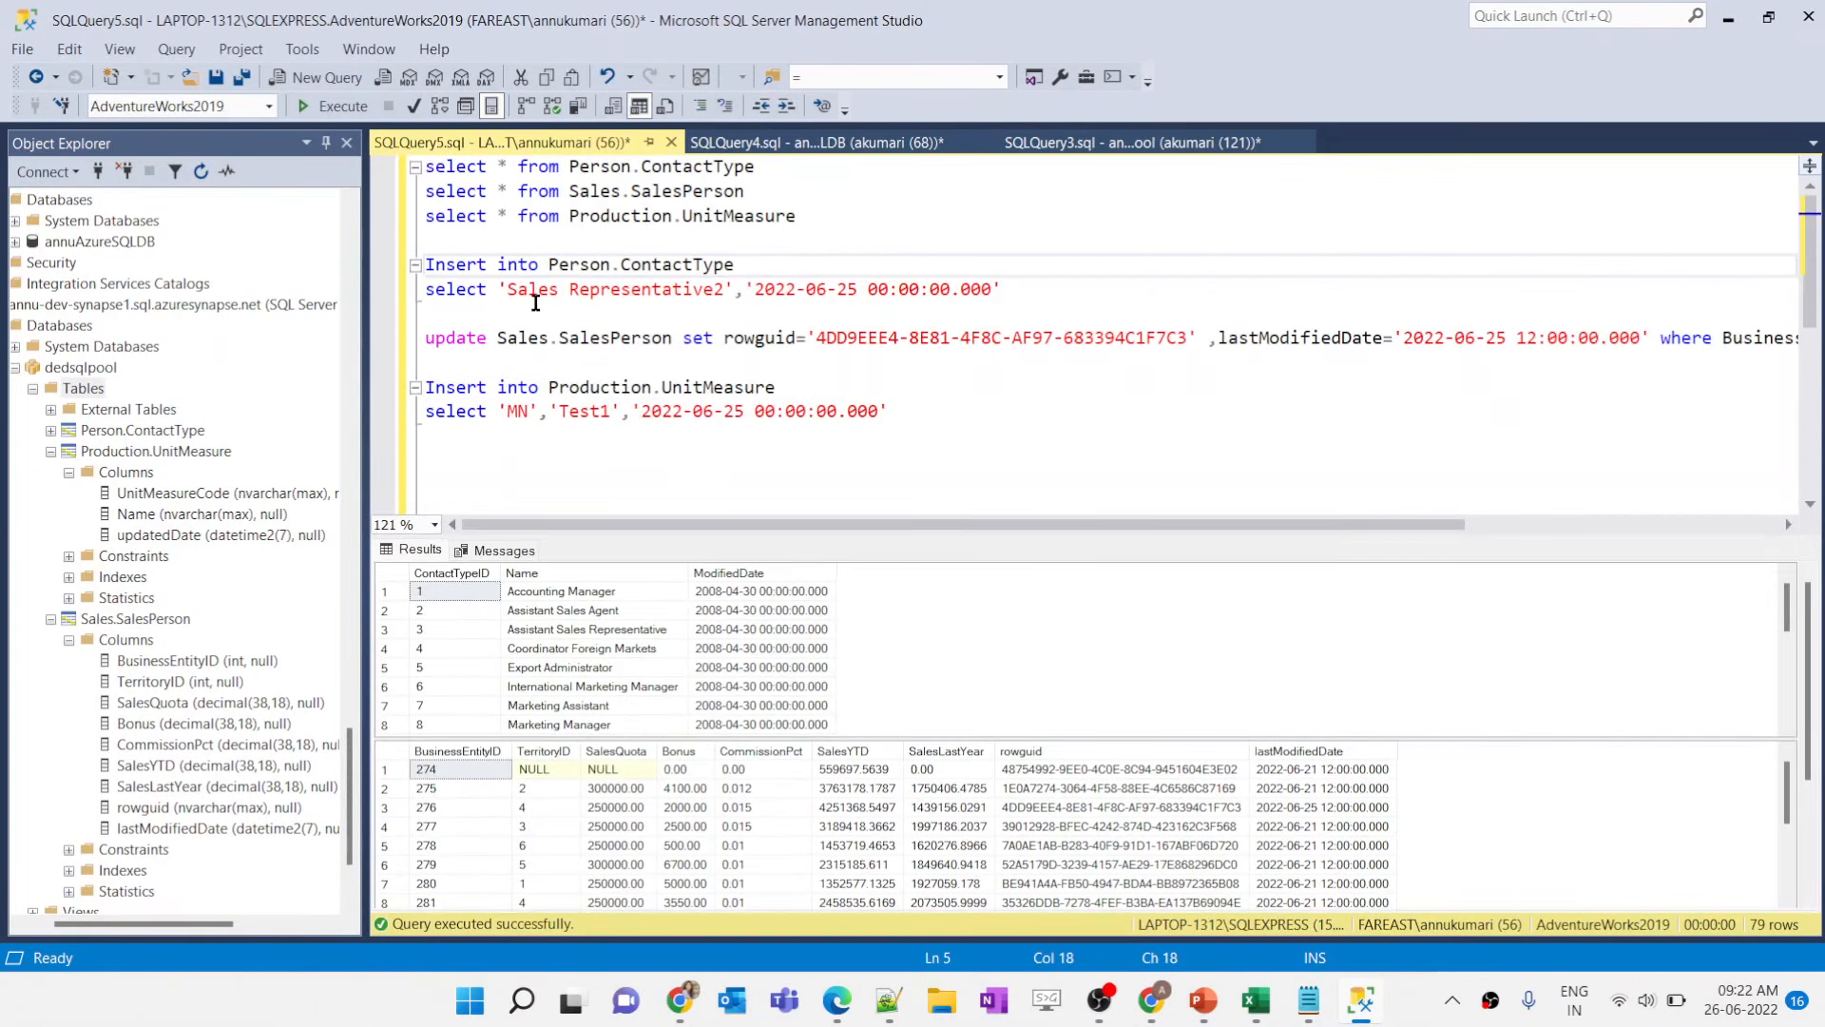
Step: Query all rows of Person.ContactType in dedsqlpool from SQLQuery3.sql and enlarge the results area
{"action": "left_click", "coordinate": [1093, 142]}
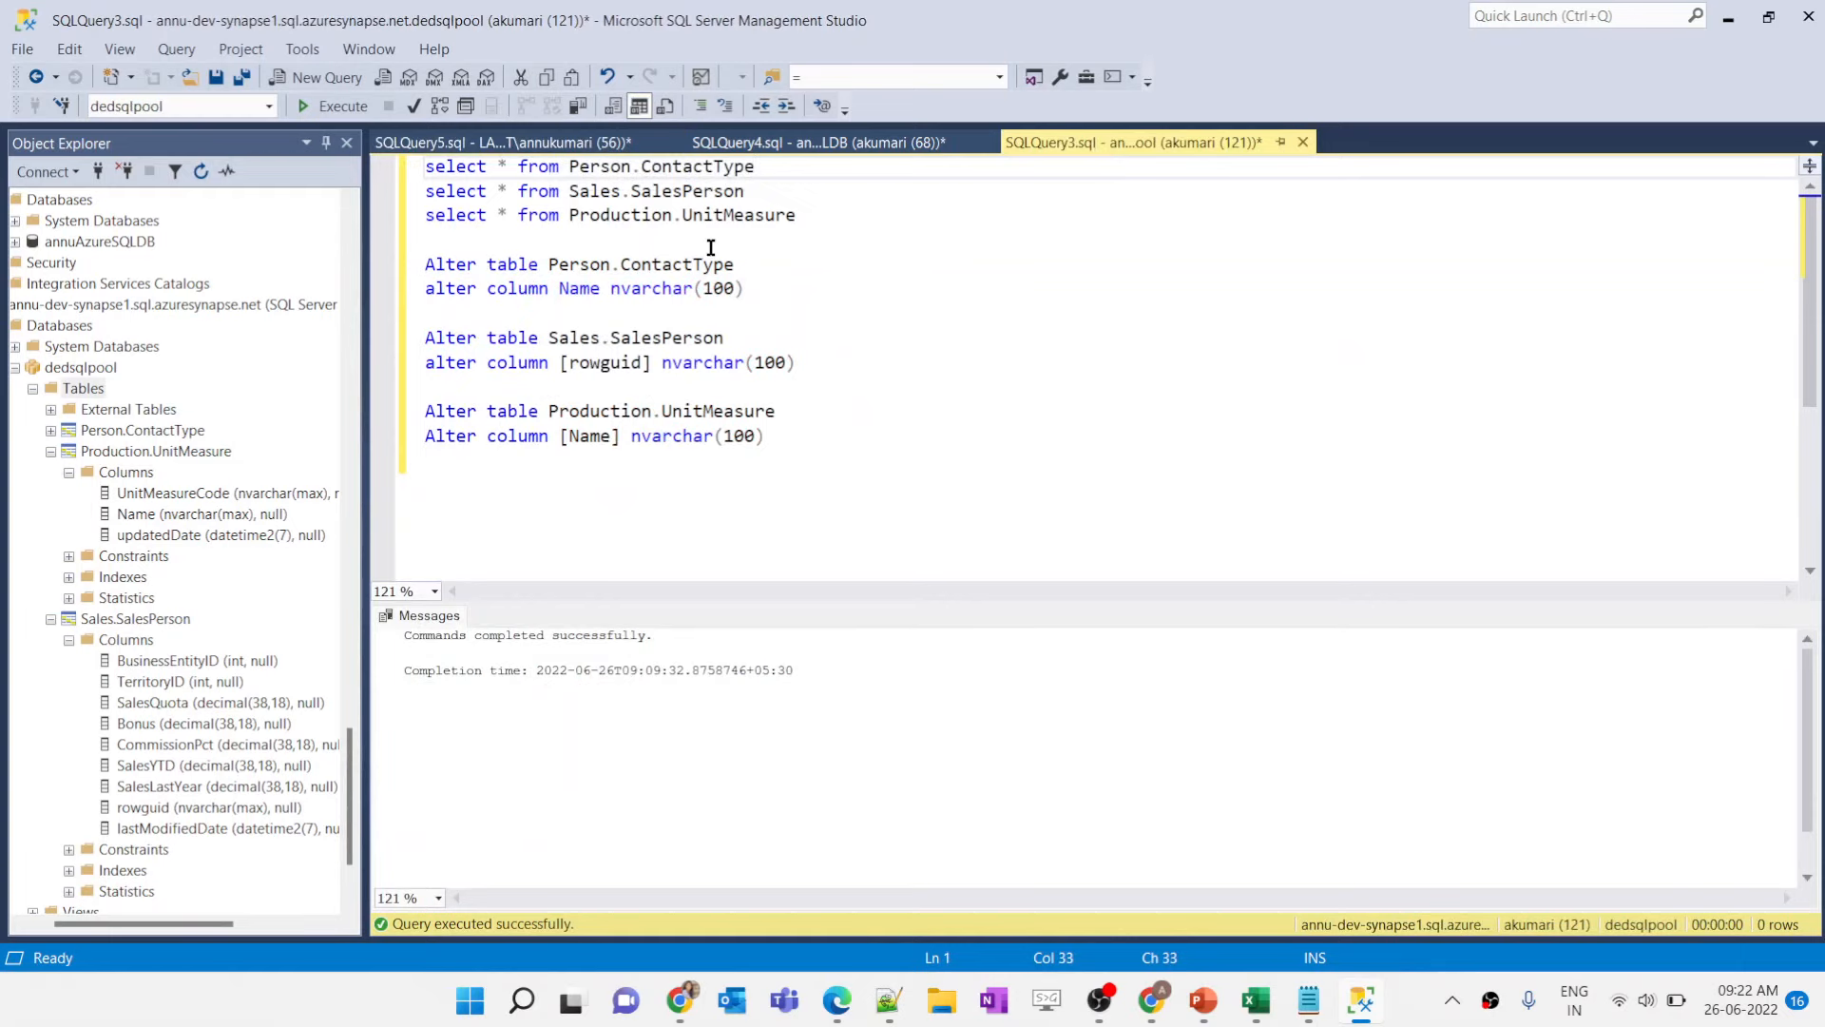
{"action": "key", "text": "End"}
{"action": "key", "text": "shift+Home"}
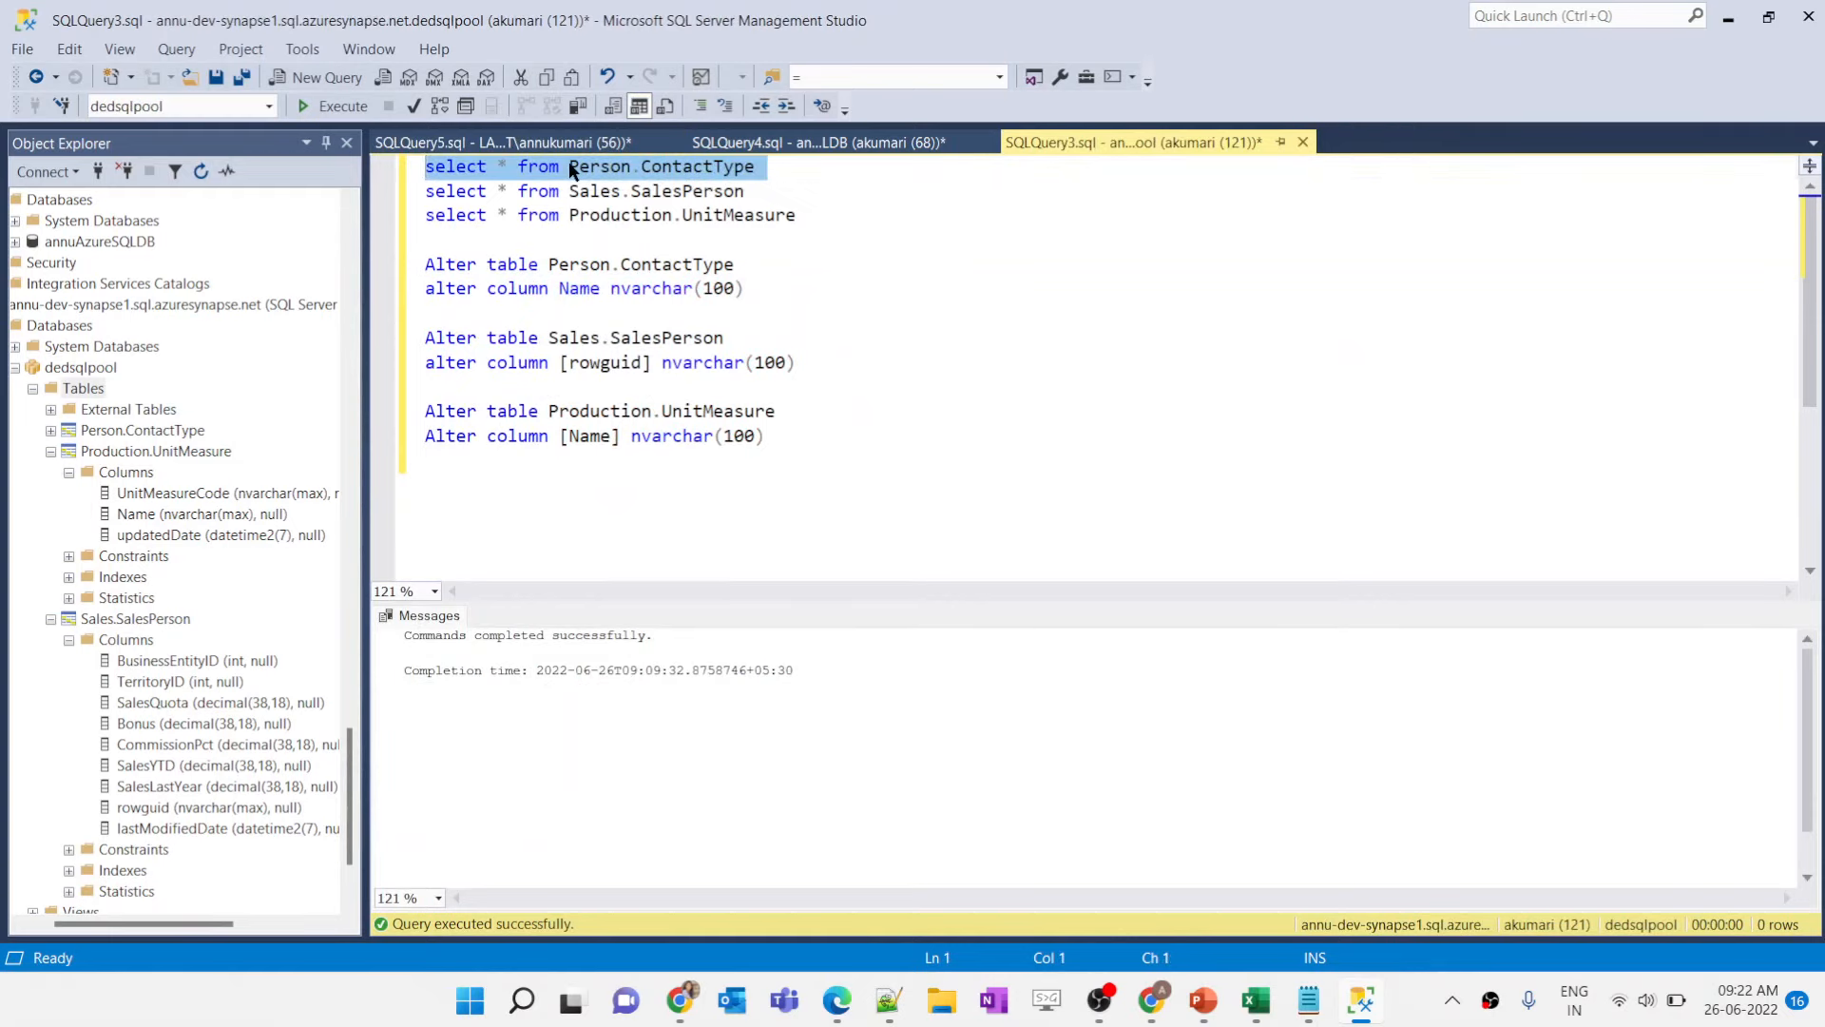
{"action": "key", "text": "F5"}
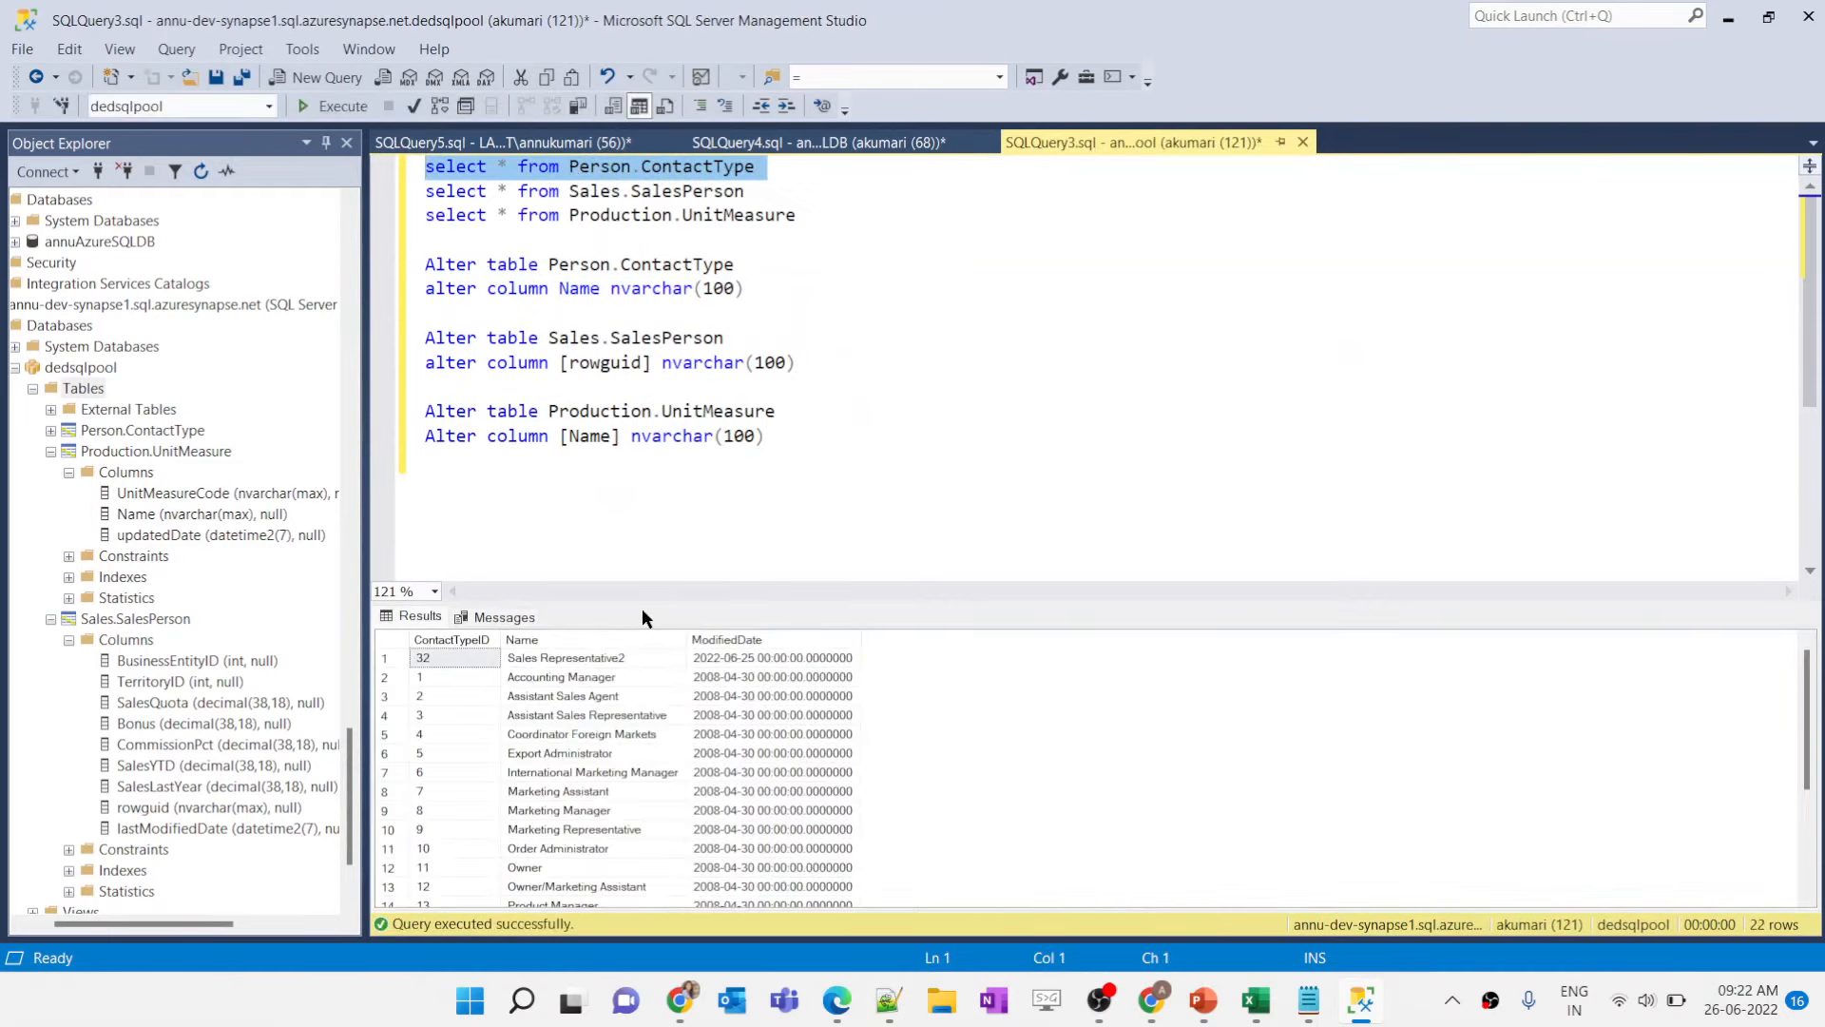
{"action": "left_click_drag", "start_coordinate": [628, 597], "coordinate": [653, 379]}
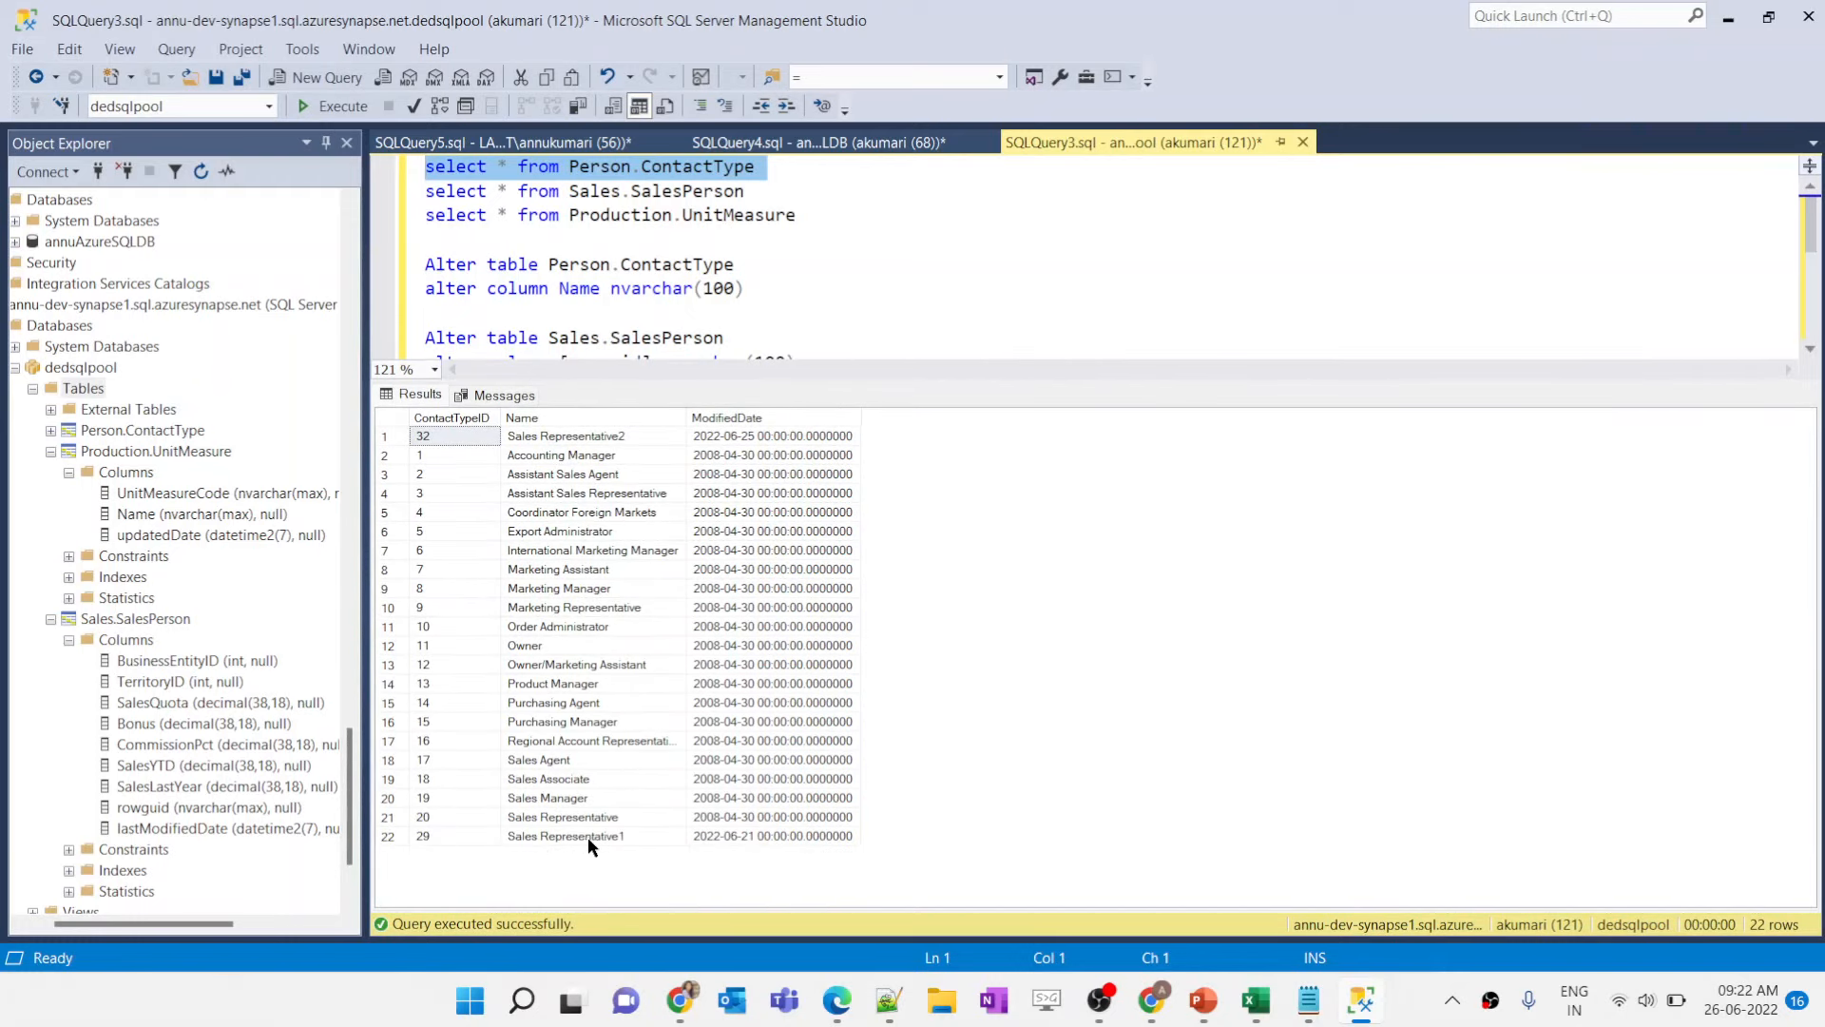
Step: Check the ContactTypeID, Name and ModifiedDate of the Sales Representative2 row in the results
{"action": "left_click", "coordinate": [544, 433]}
{"action": "left_click", "coordinate": [459, 435]}
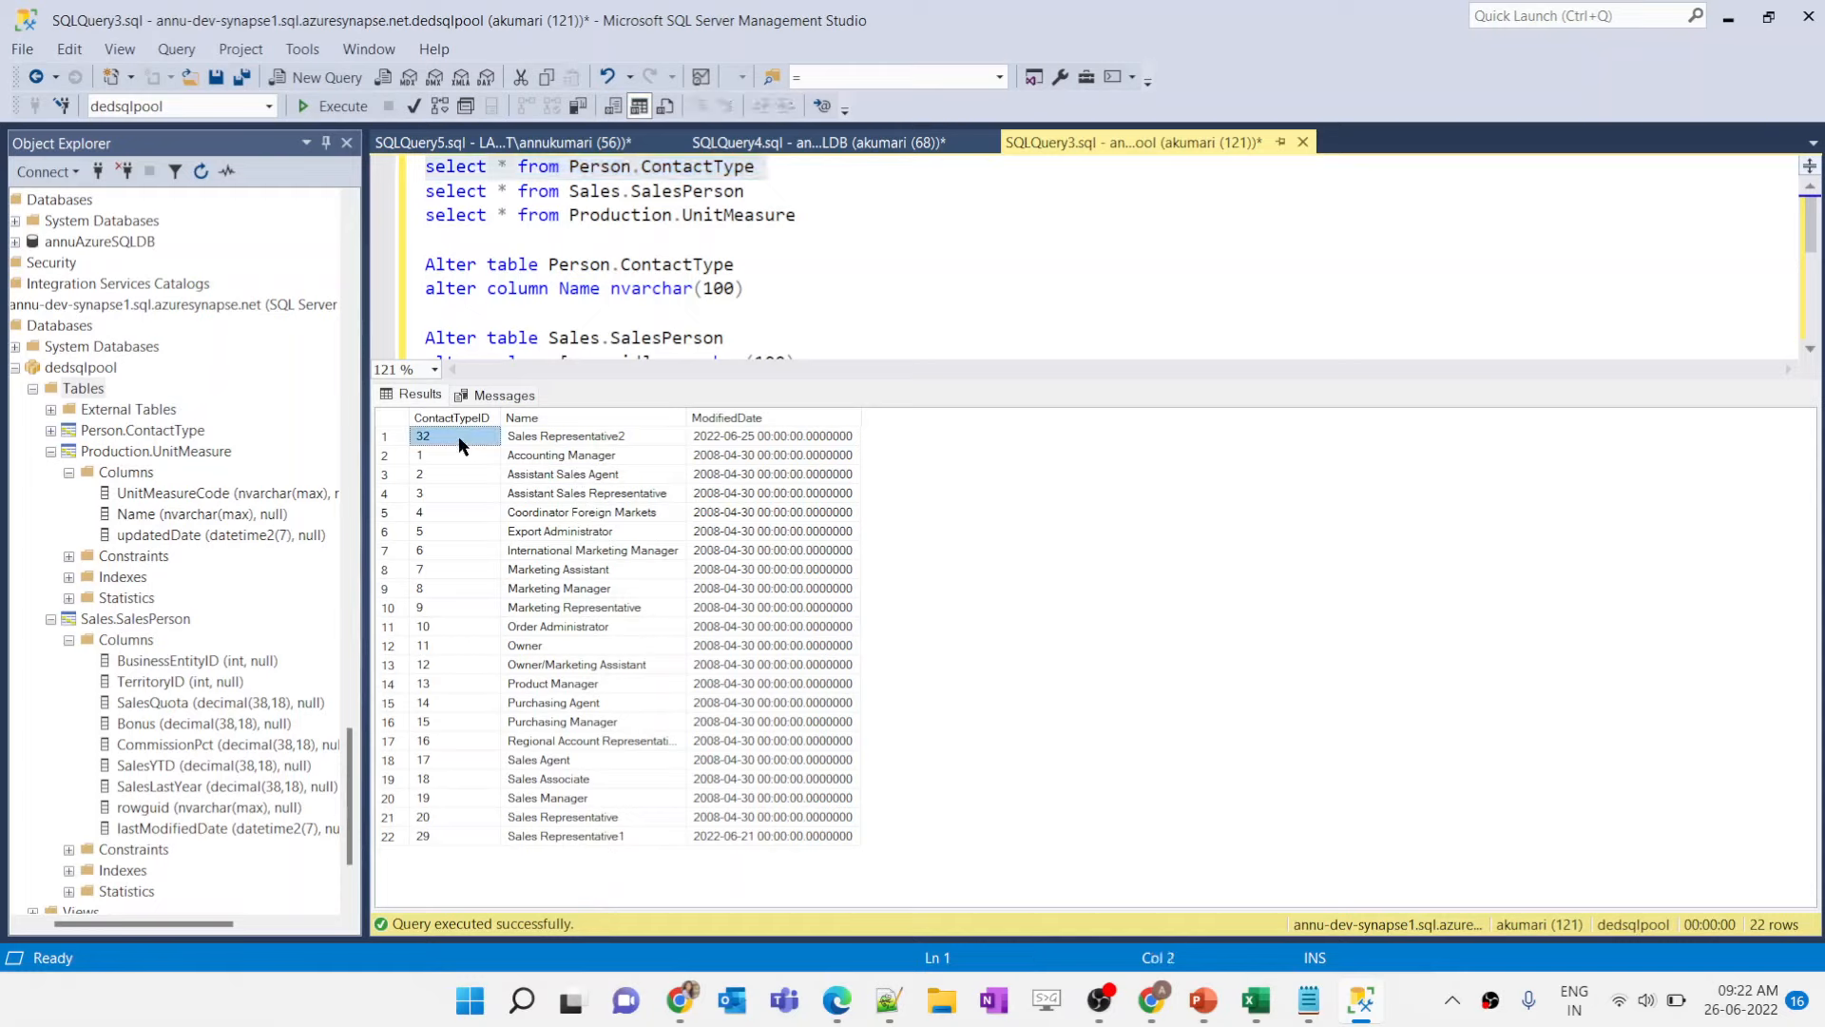
{"action": "left_click", "coordinate": [548, 433]}
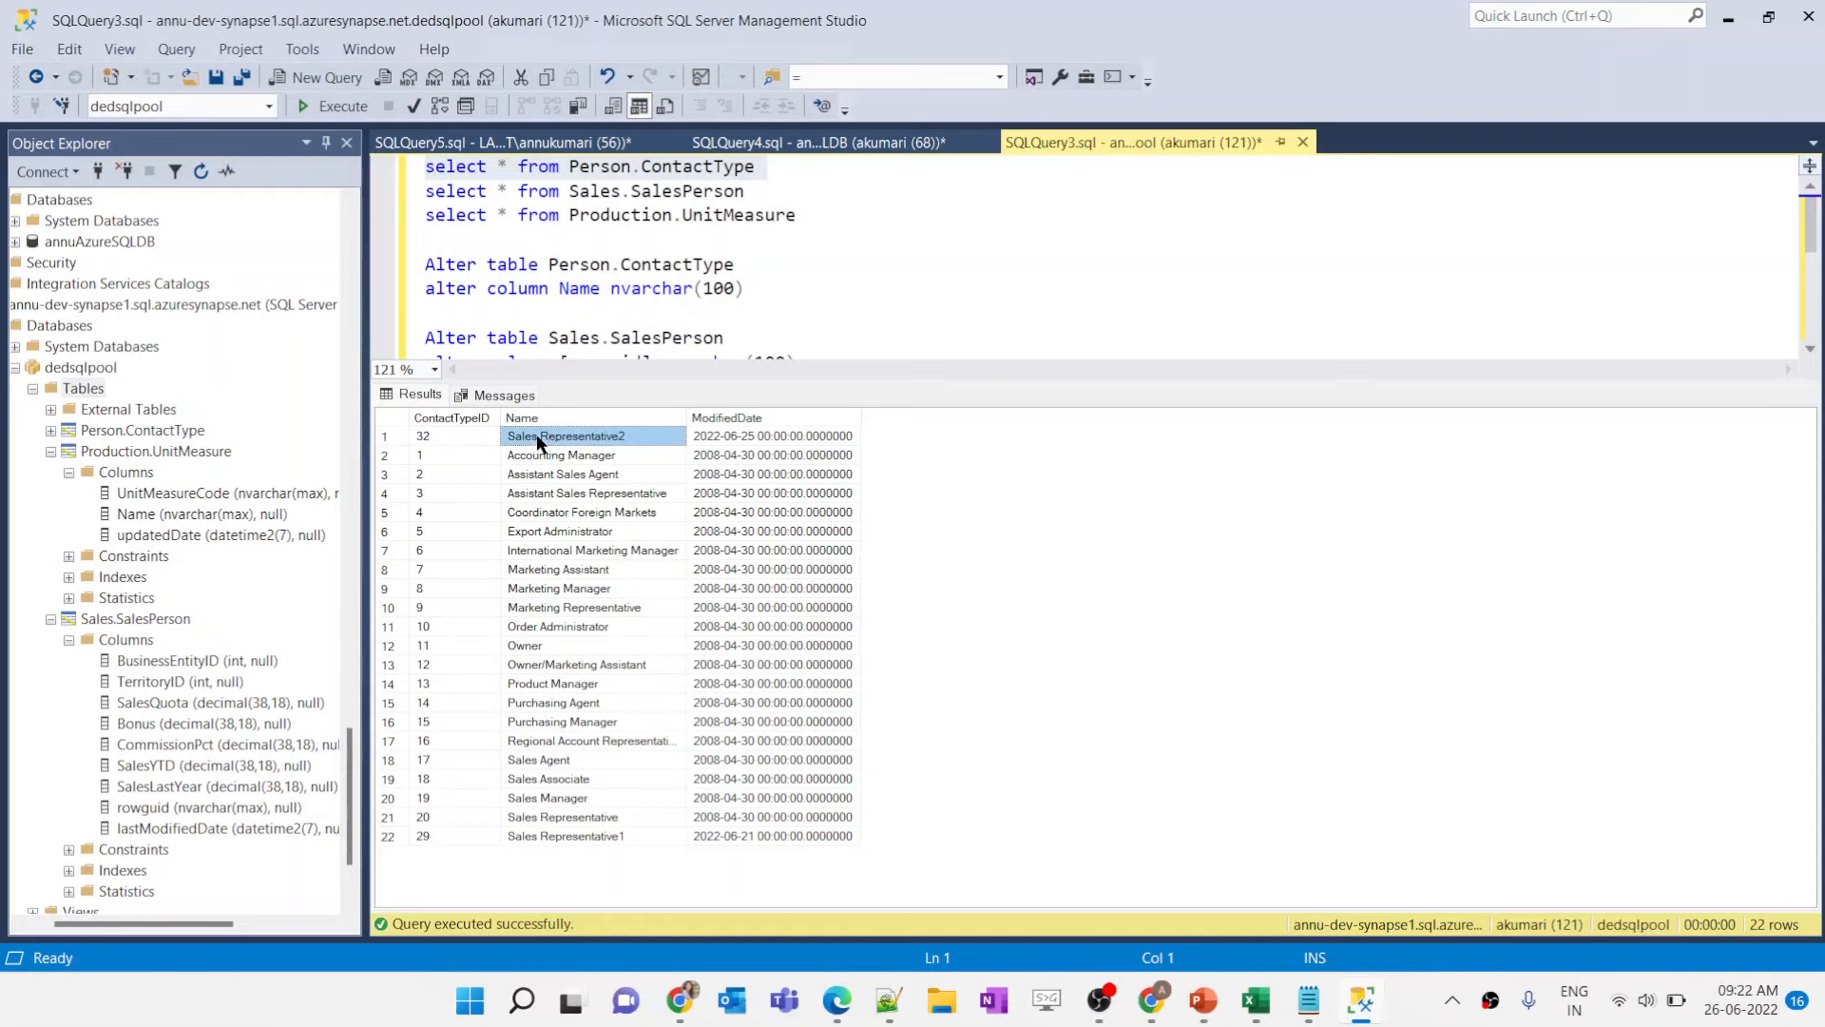
{"action": "left_click", "coordinate": [726, 439]}
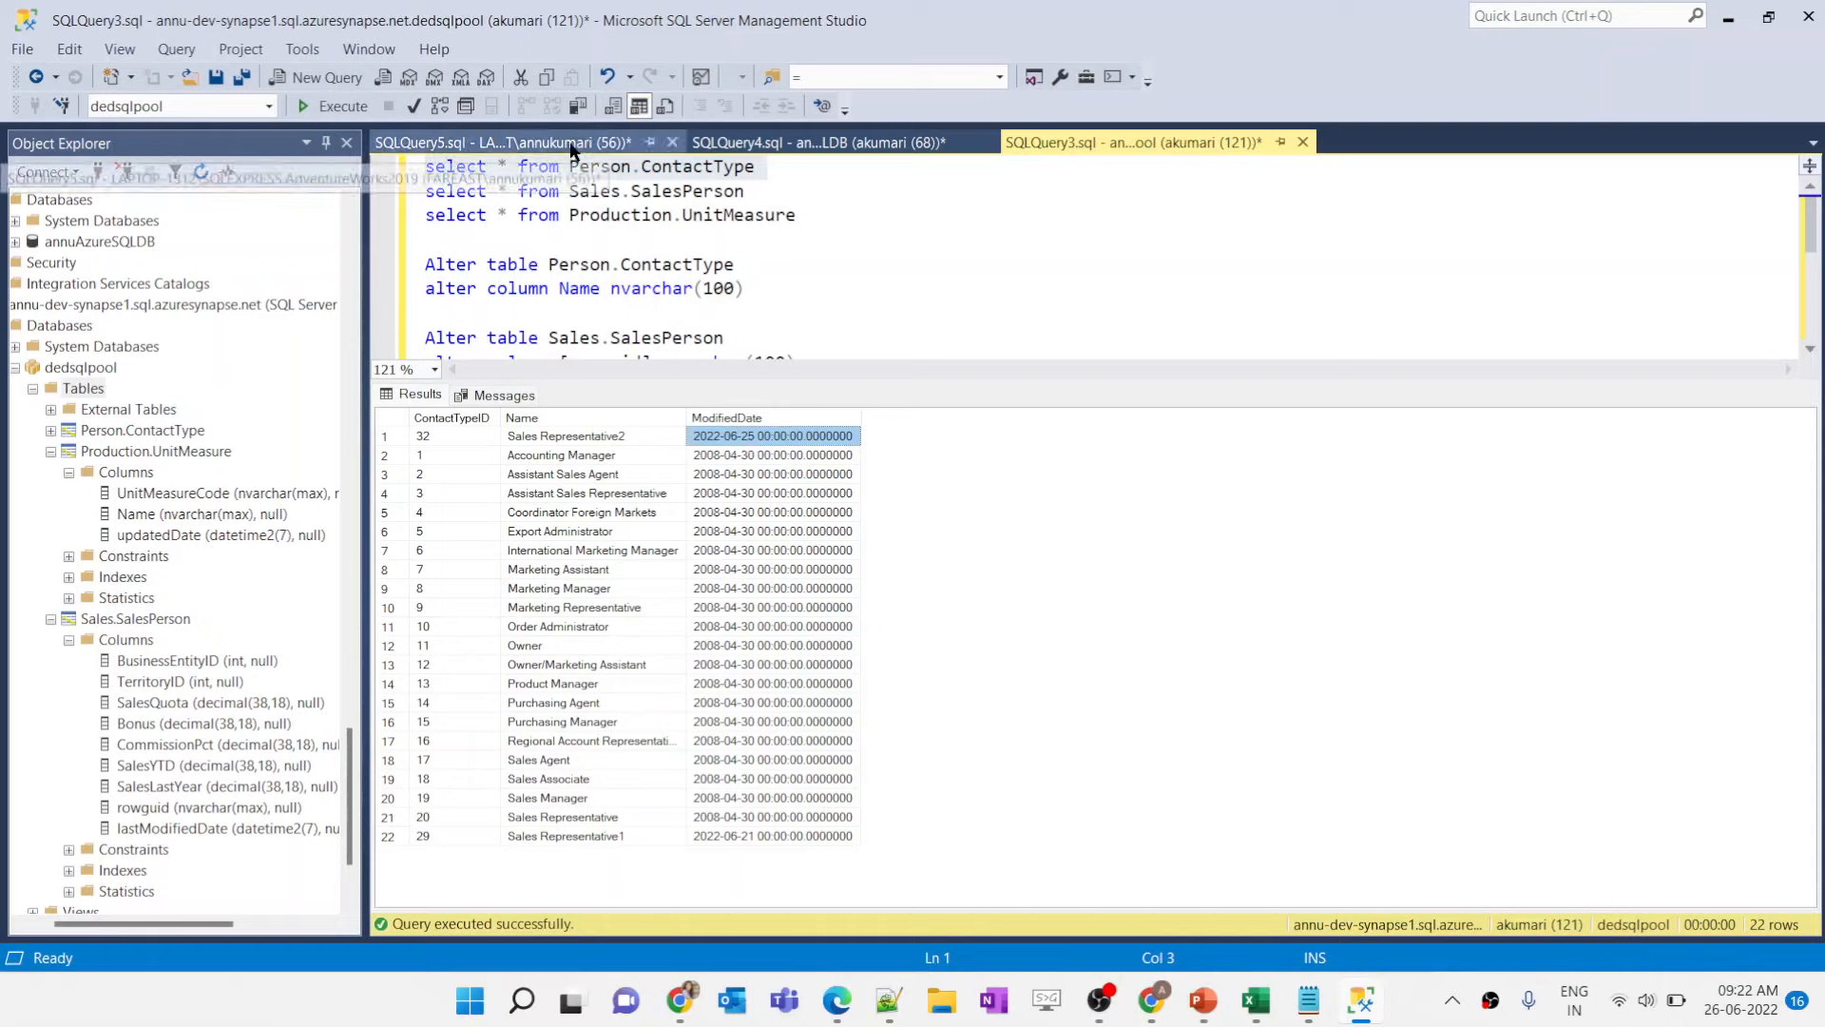
Step: Review the source script's Person.ContactType insert date and the rowguid and lastModifiedDate values in its Sales.SalesPerson update
{"action": "left_click", "coordinate": [521, 141]}
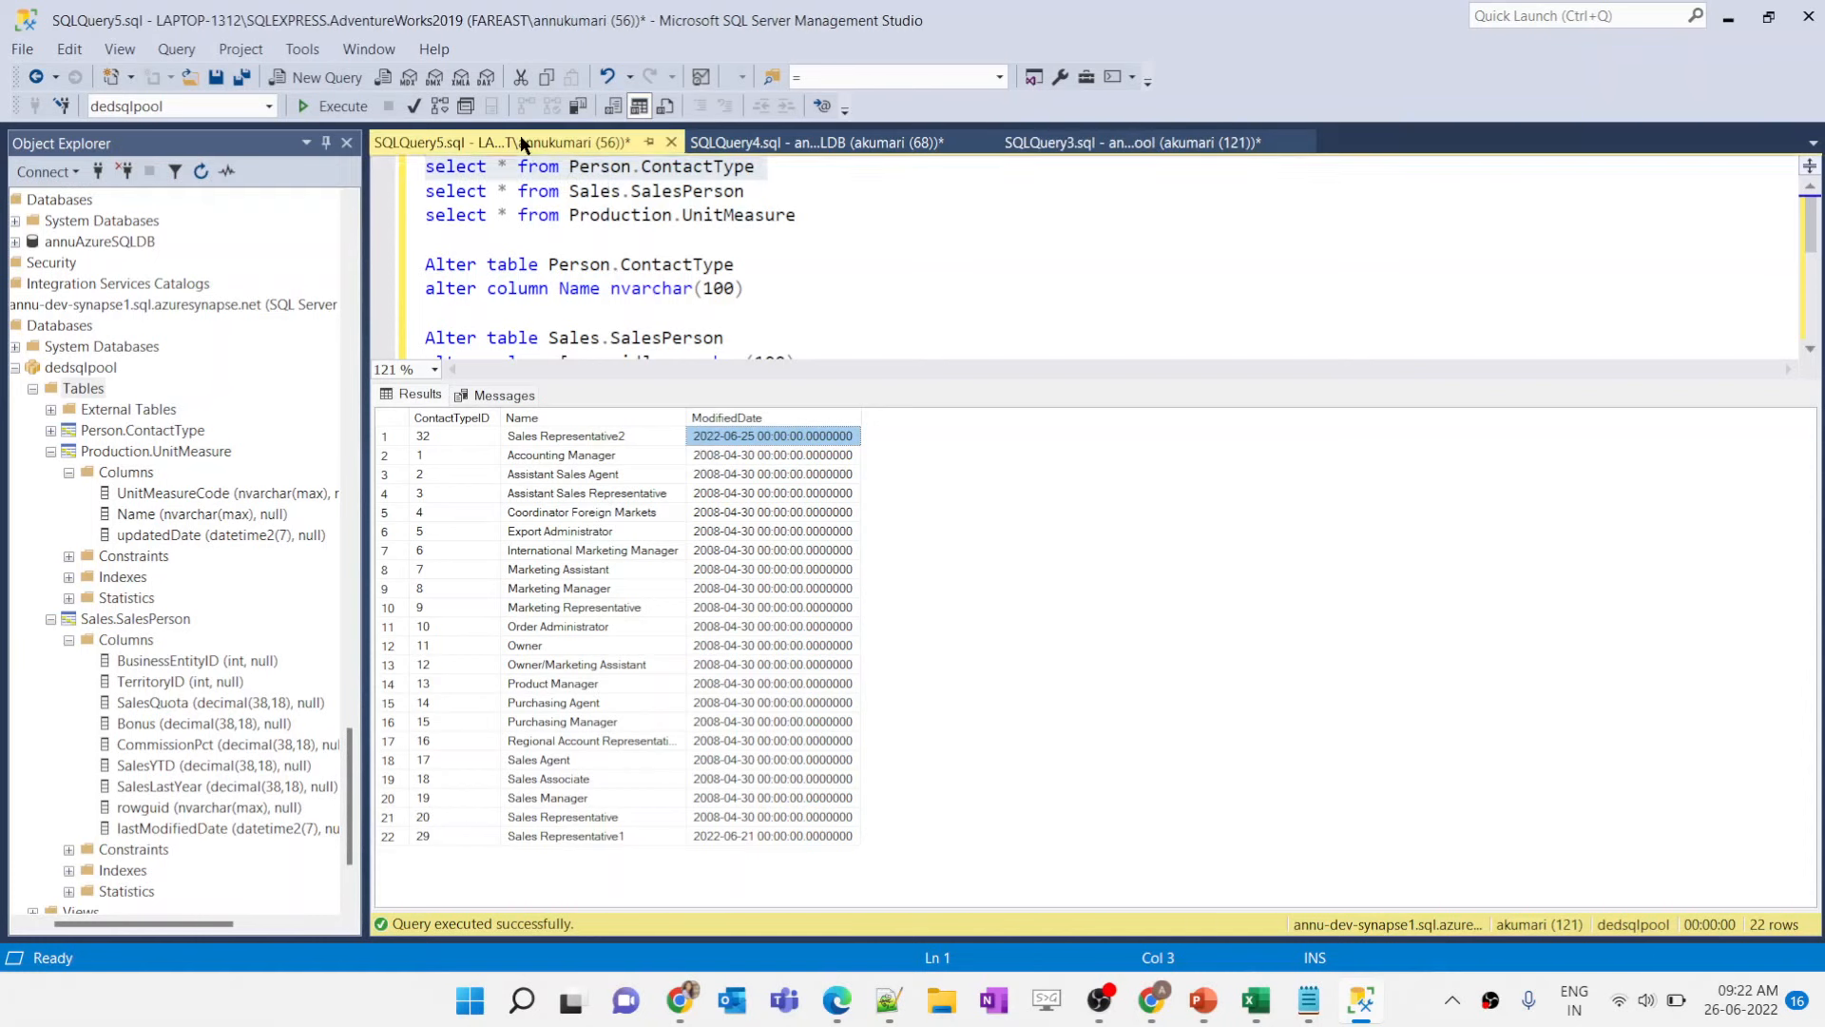
{"action": "left_click_drag", "start_coordinate": [796, 288], "coordinate": [955, 286]}
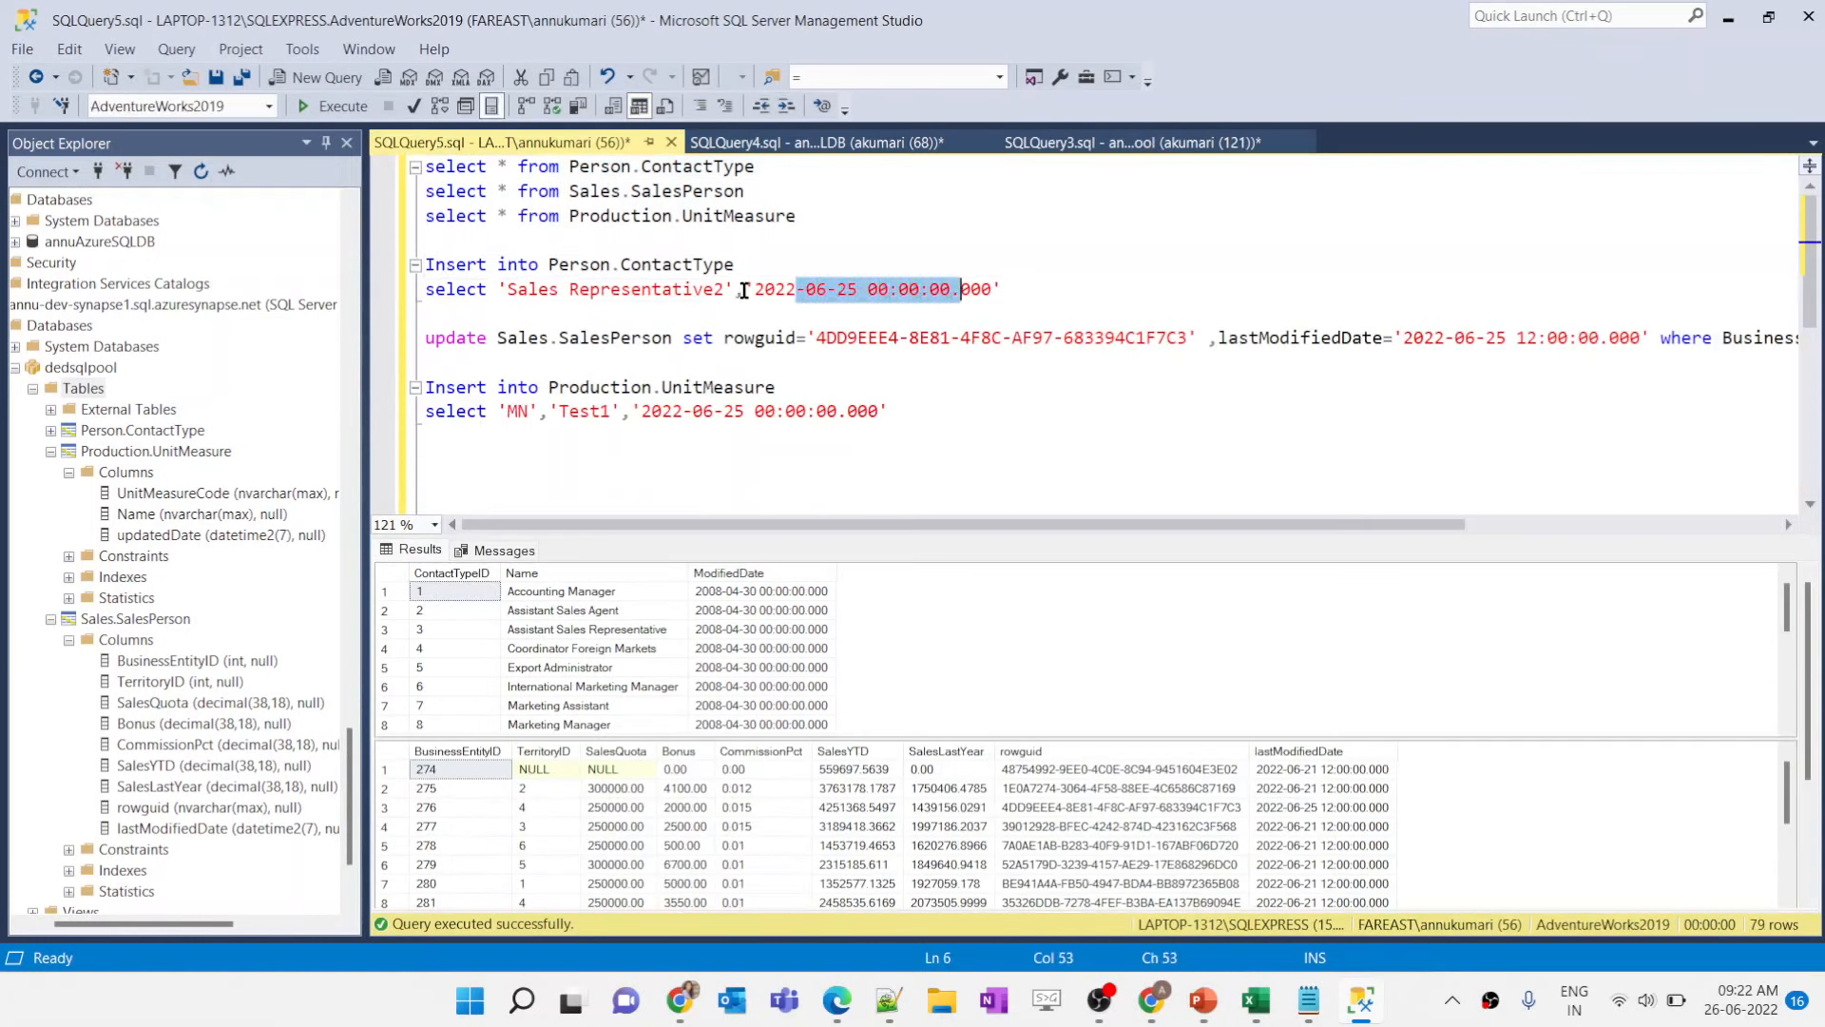
{"action": "left_click", "coordinate": [769, 337]}
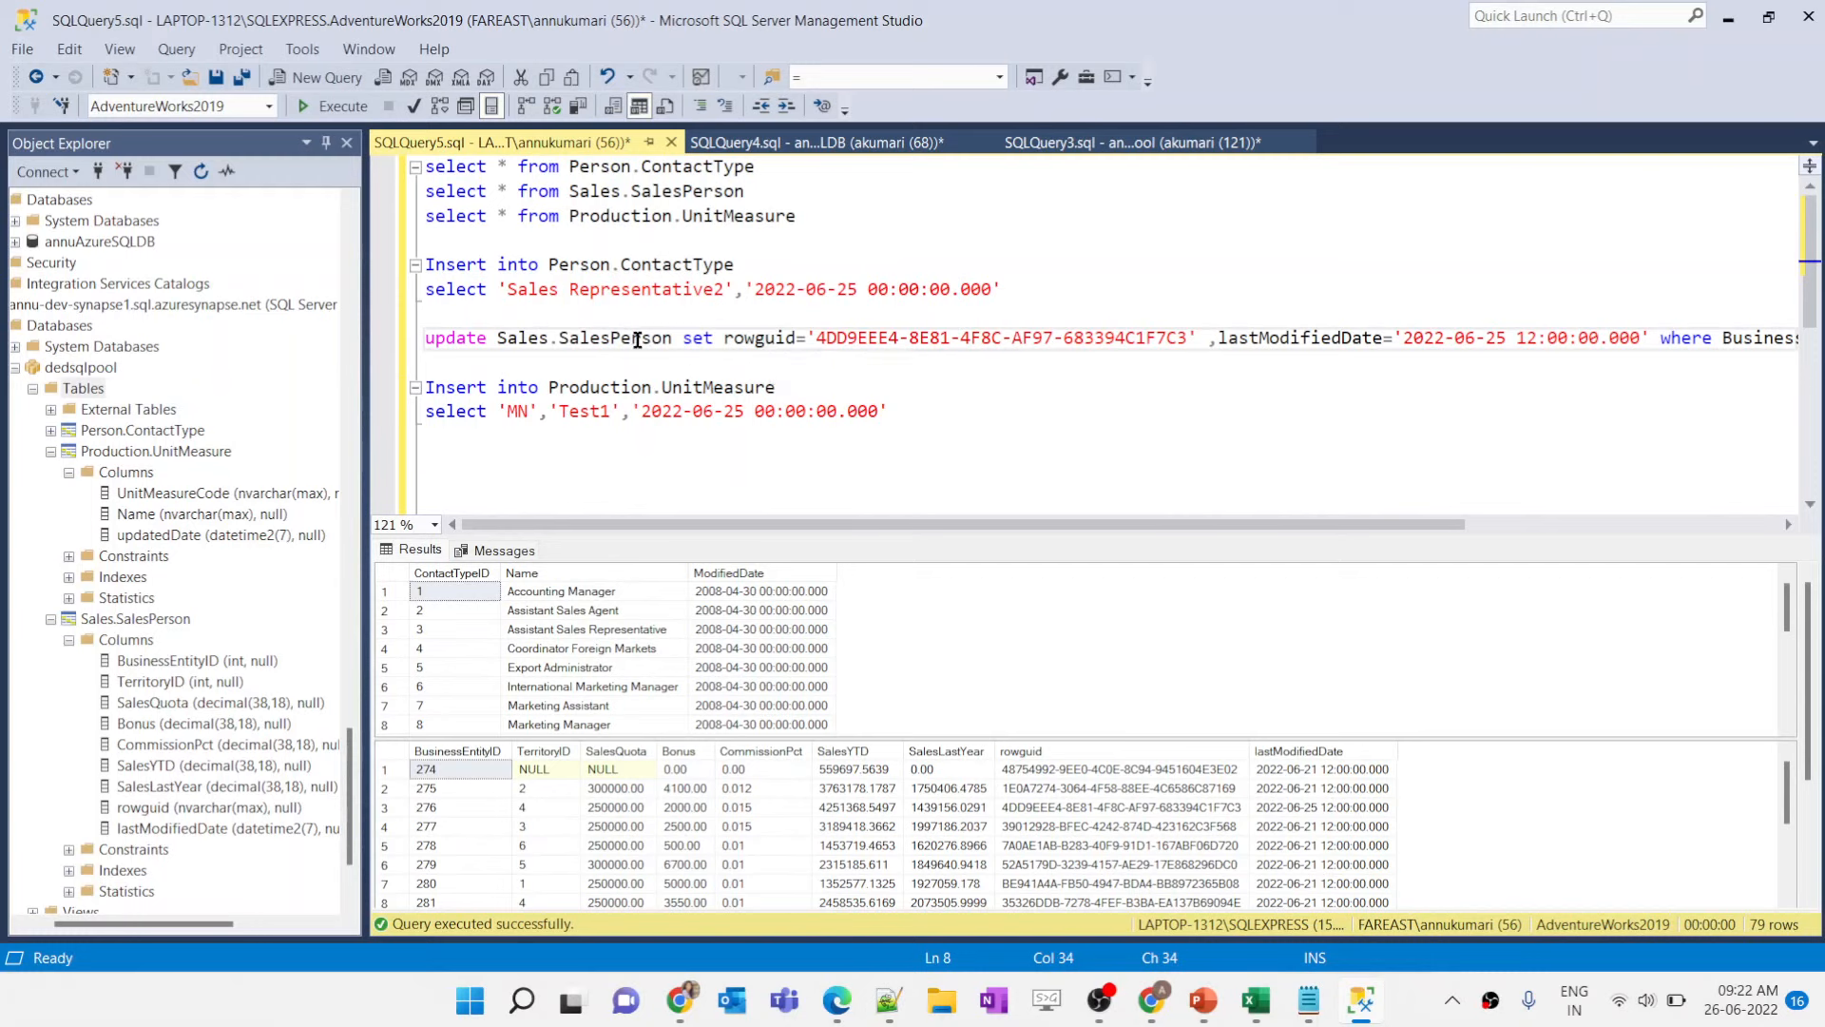
{"action": "left_click_drag", "start_coordinate": [1187, 340], "coordinate": [1116, 340]}
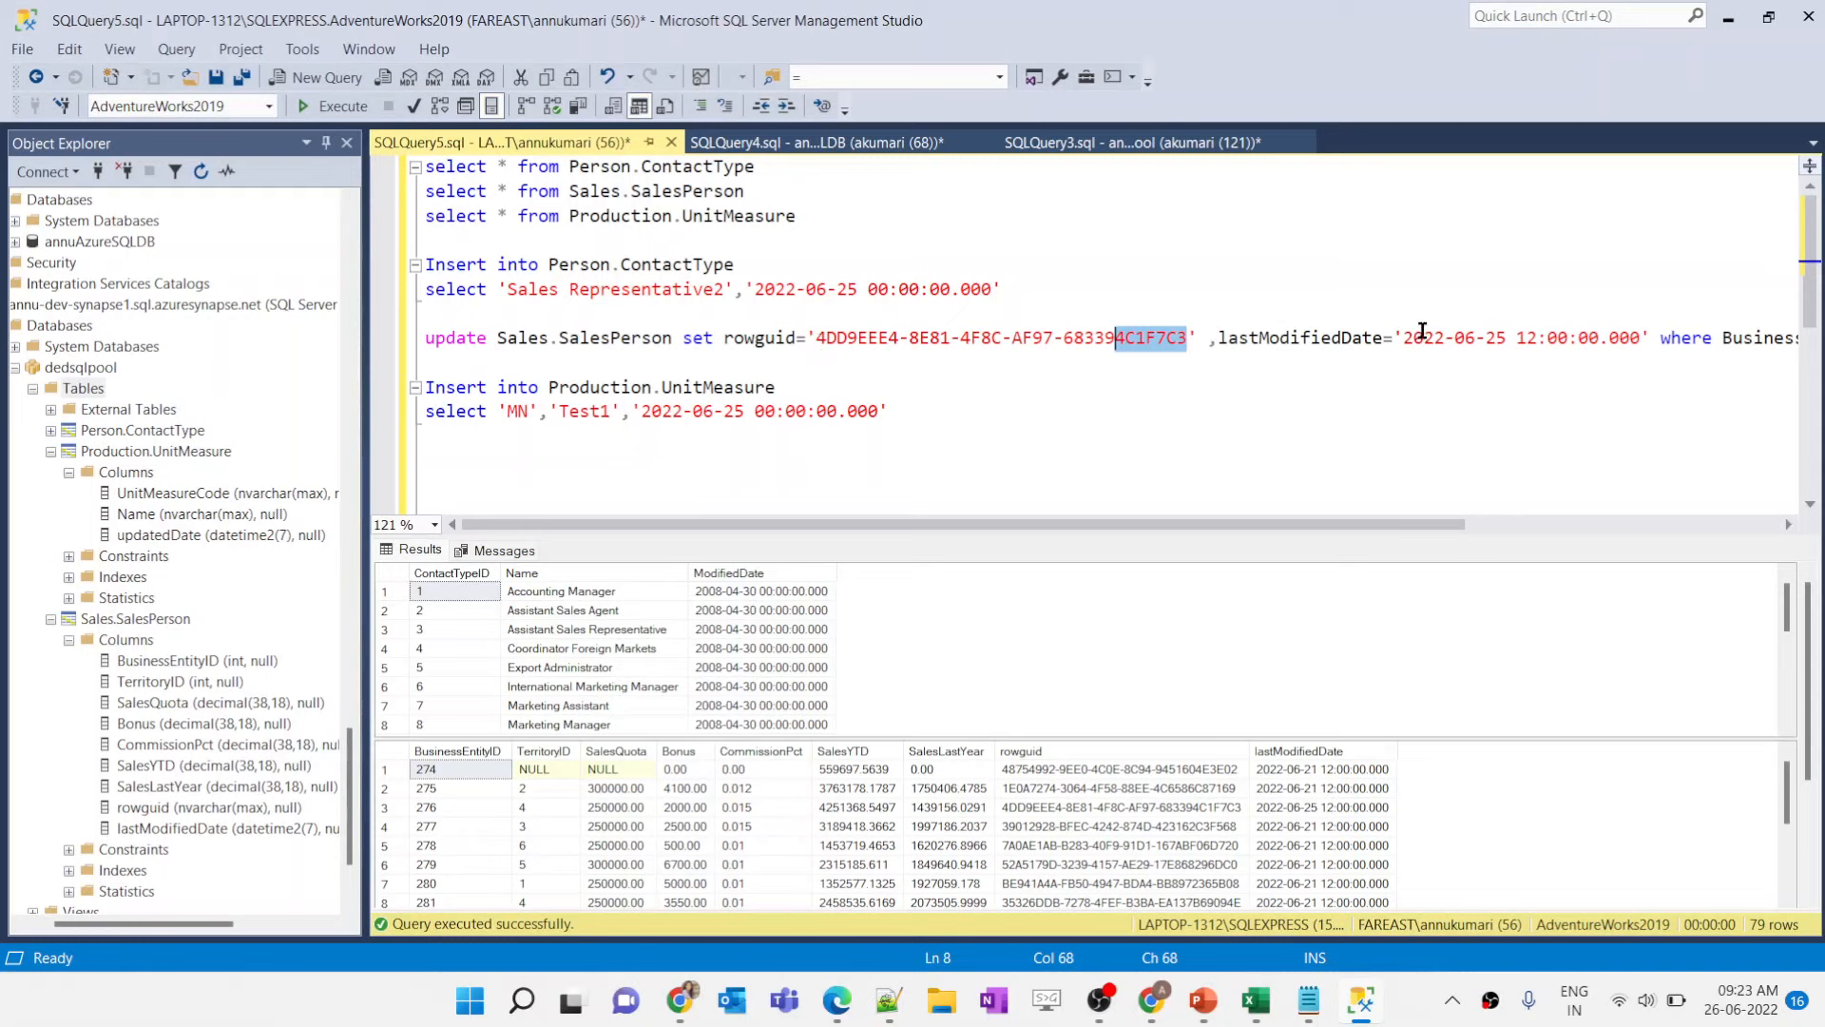
{"action": "left_click_drag", "start_coordinate": [1405, 337], "coordinate": [1619, 337]}
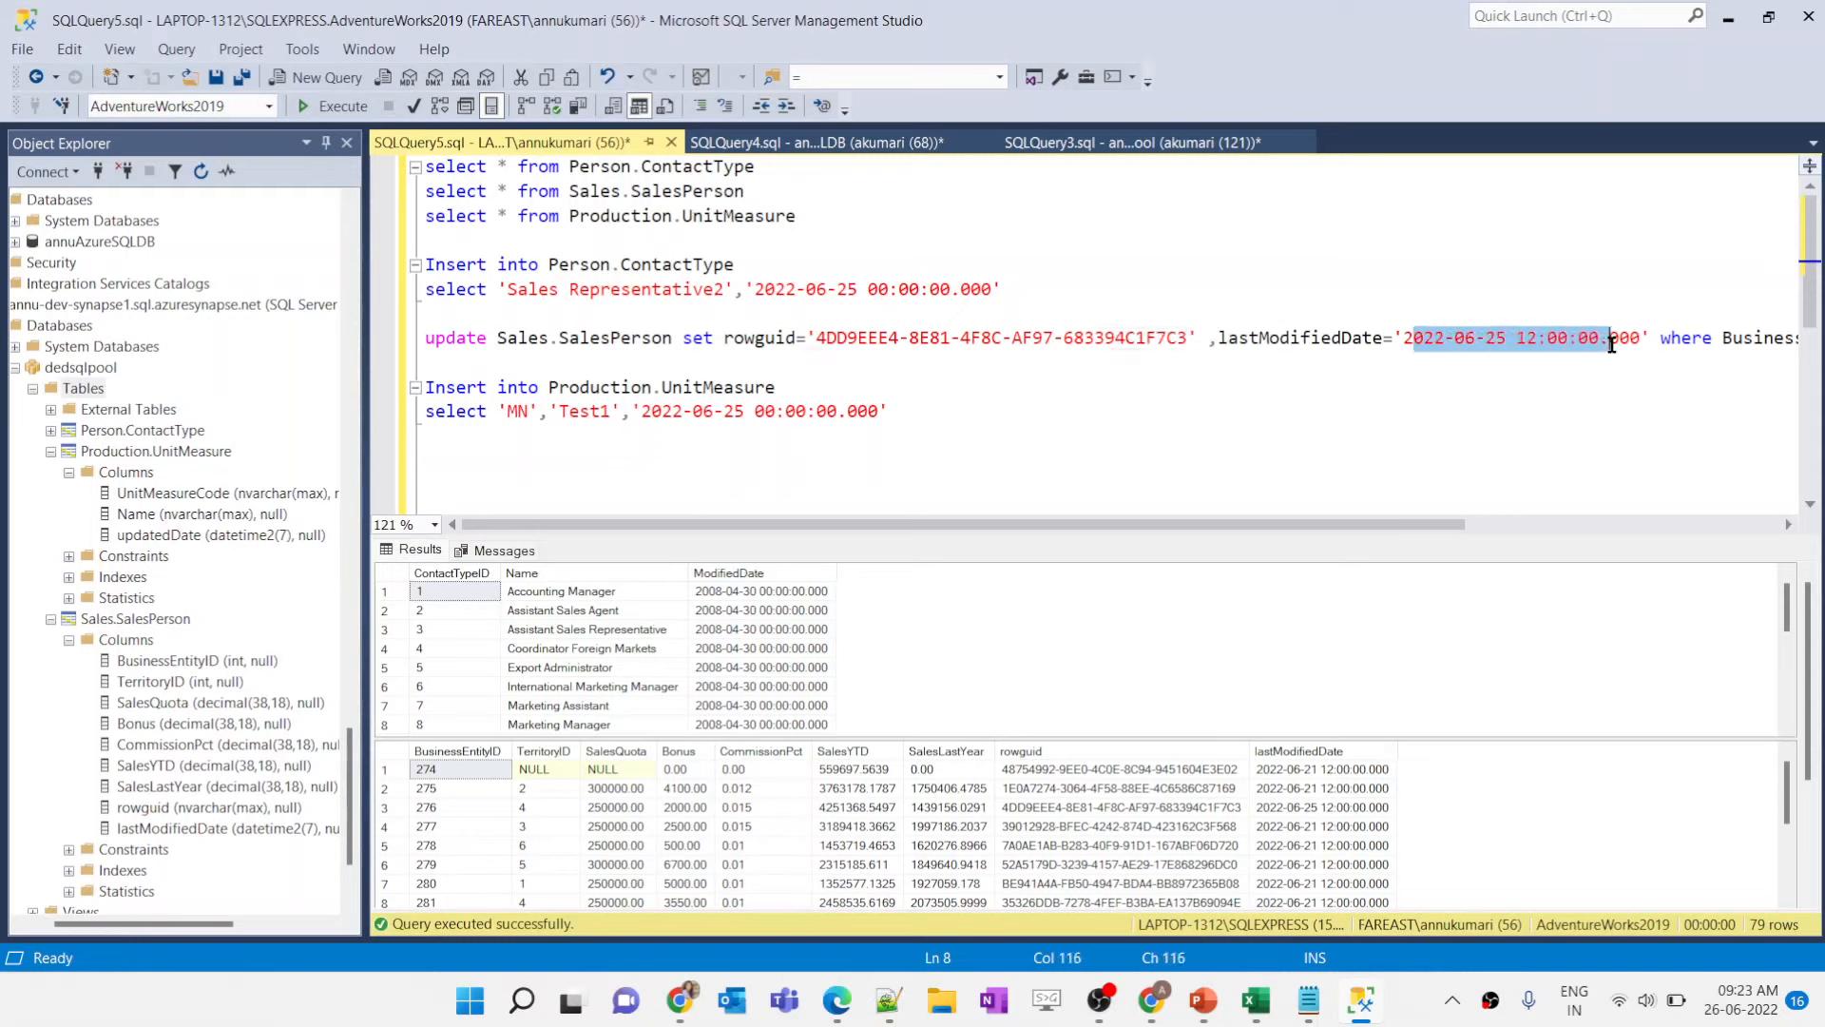
Step: Query all rows of Sales.SalesPerson in dedsqlpool from SQLQuery3.sql
{"action": "left_click", "coordinate": [1101, 141]}
{"action": "key", "text": "shift+Home"}
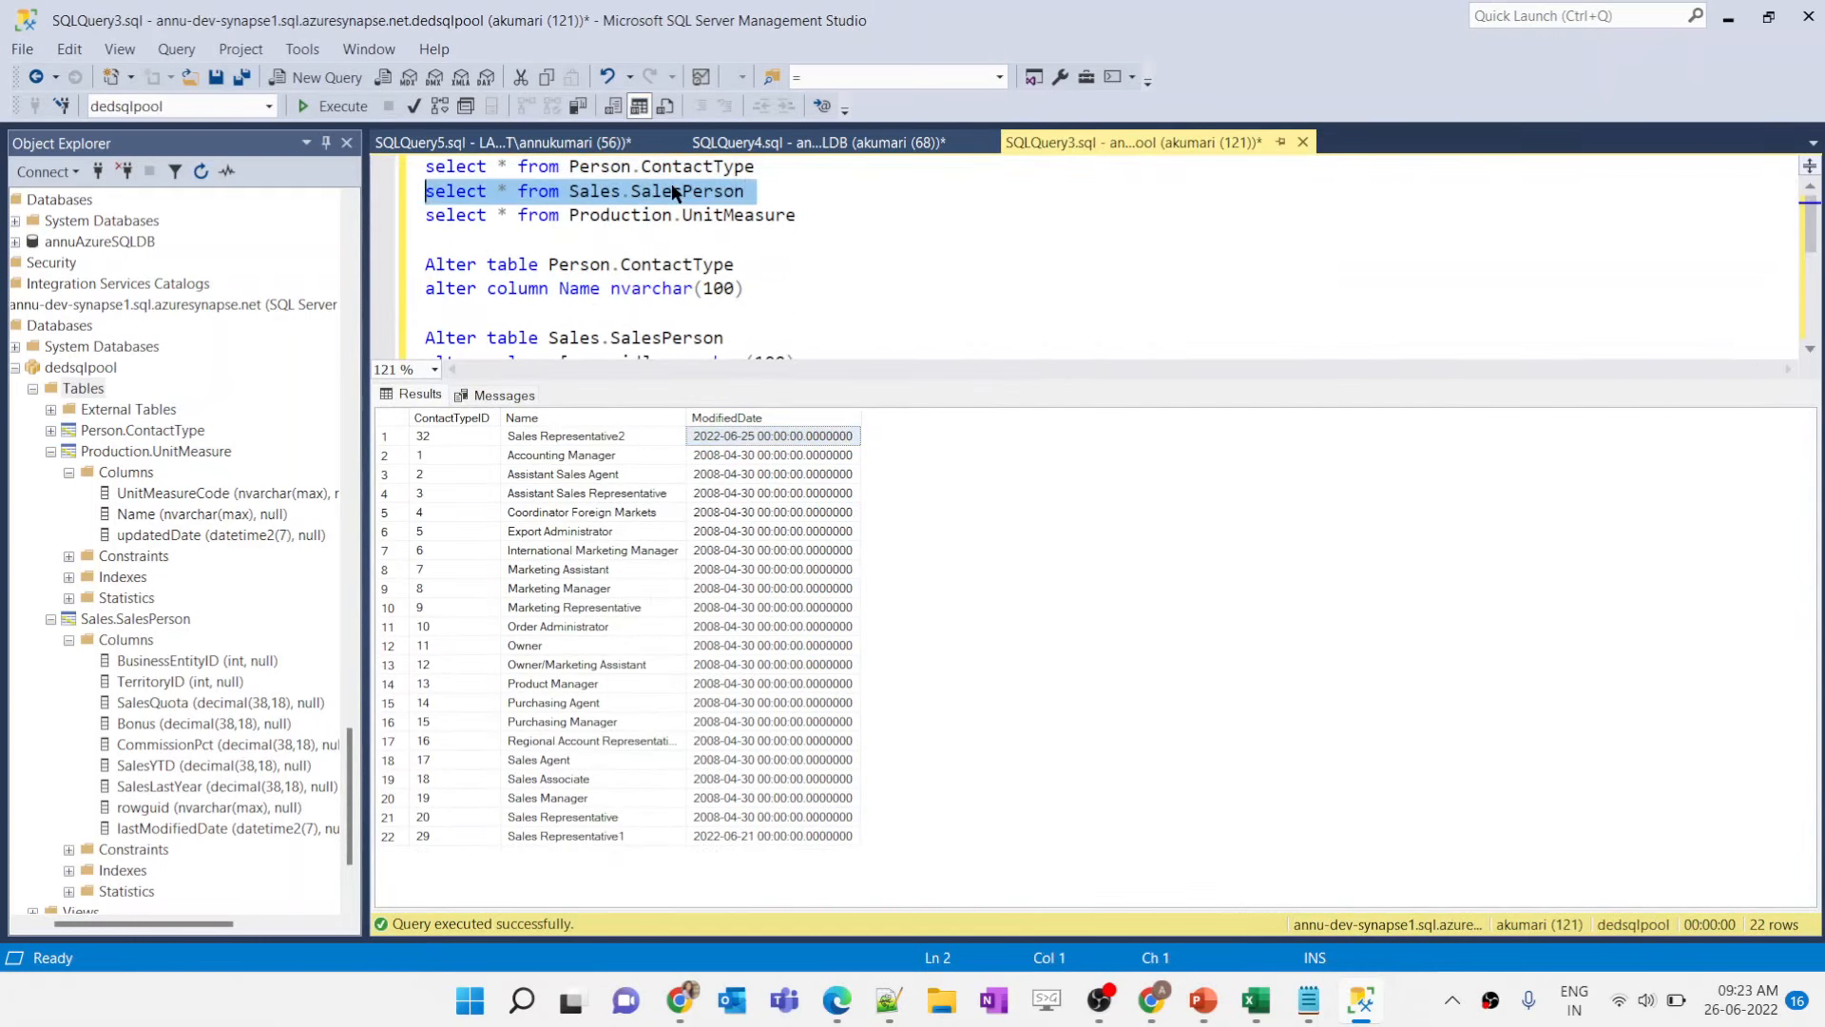
{"action": "key", "text": "F5"}
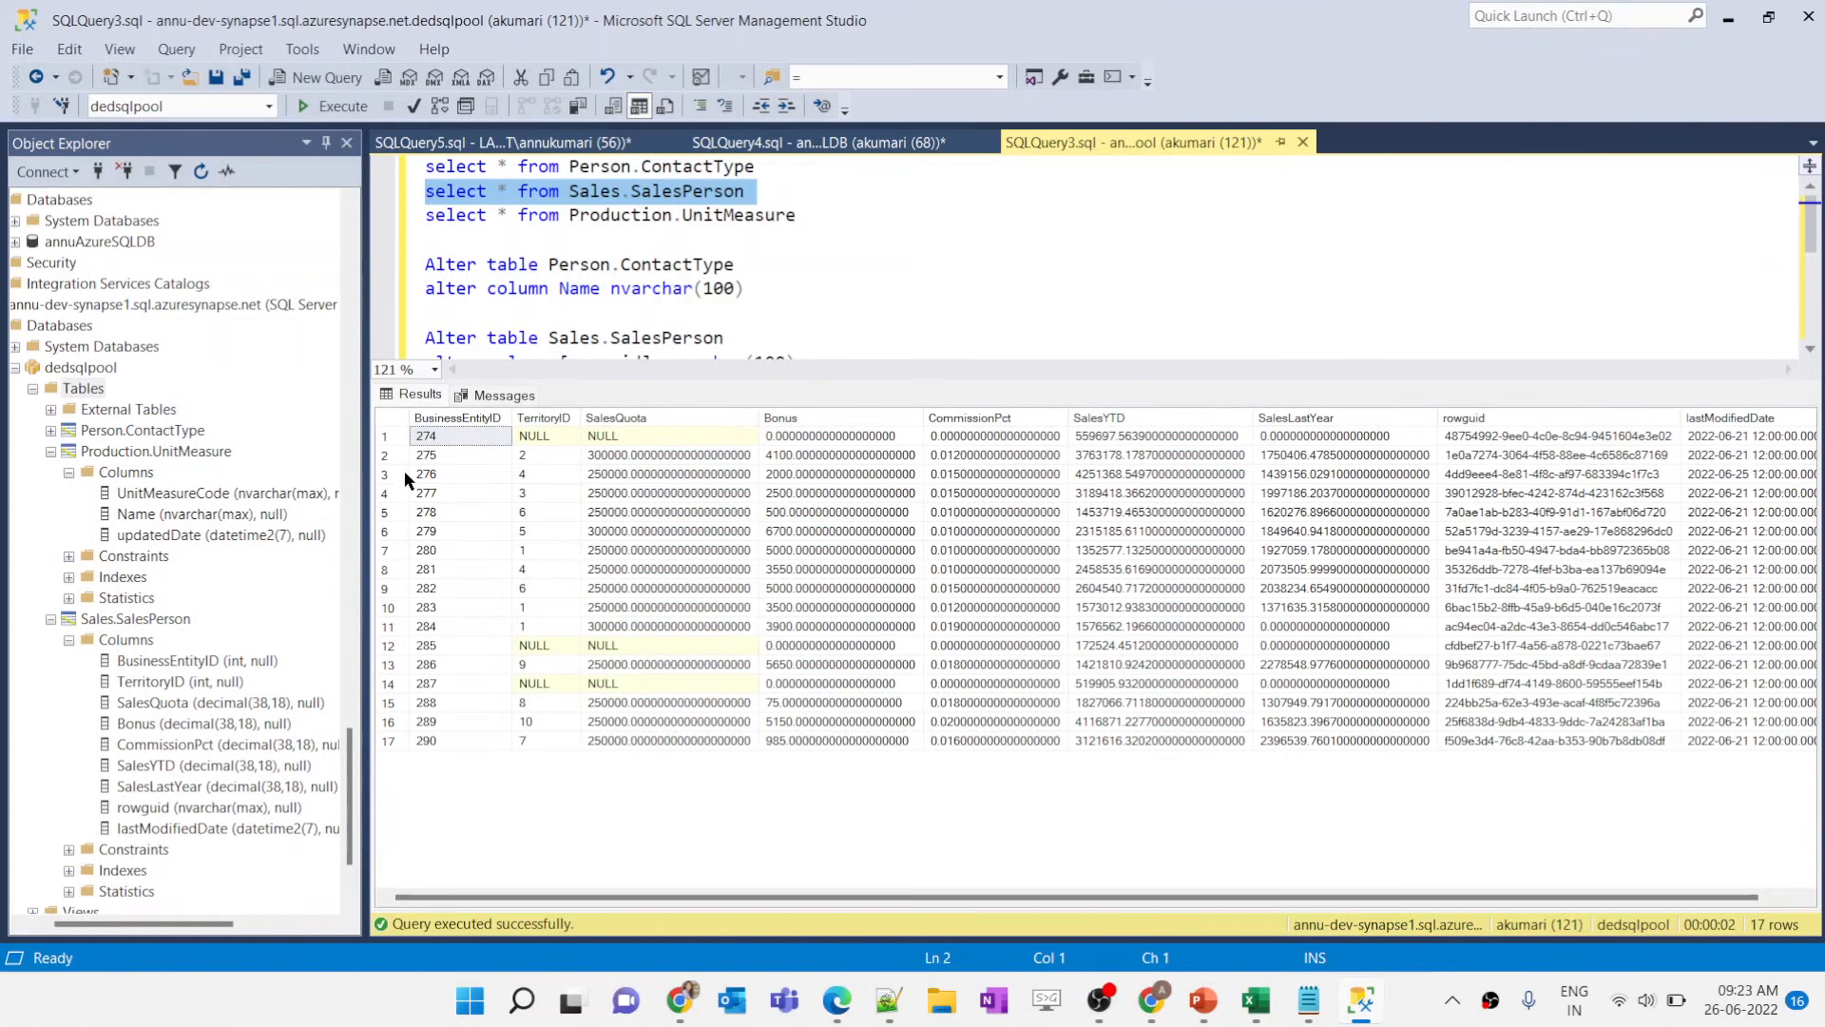
Step: Check the rowguid and lastModifiedDate of the Sales.SalesPerson row with BusinessEntityID 276
{"action": "left_click", "coordinate": [402, 471]}
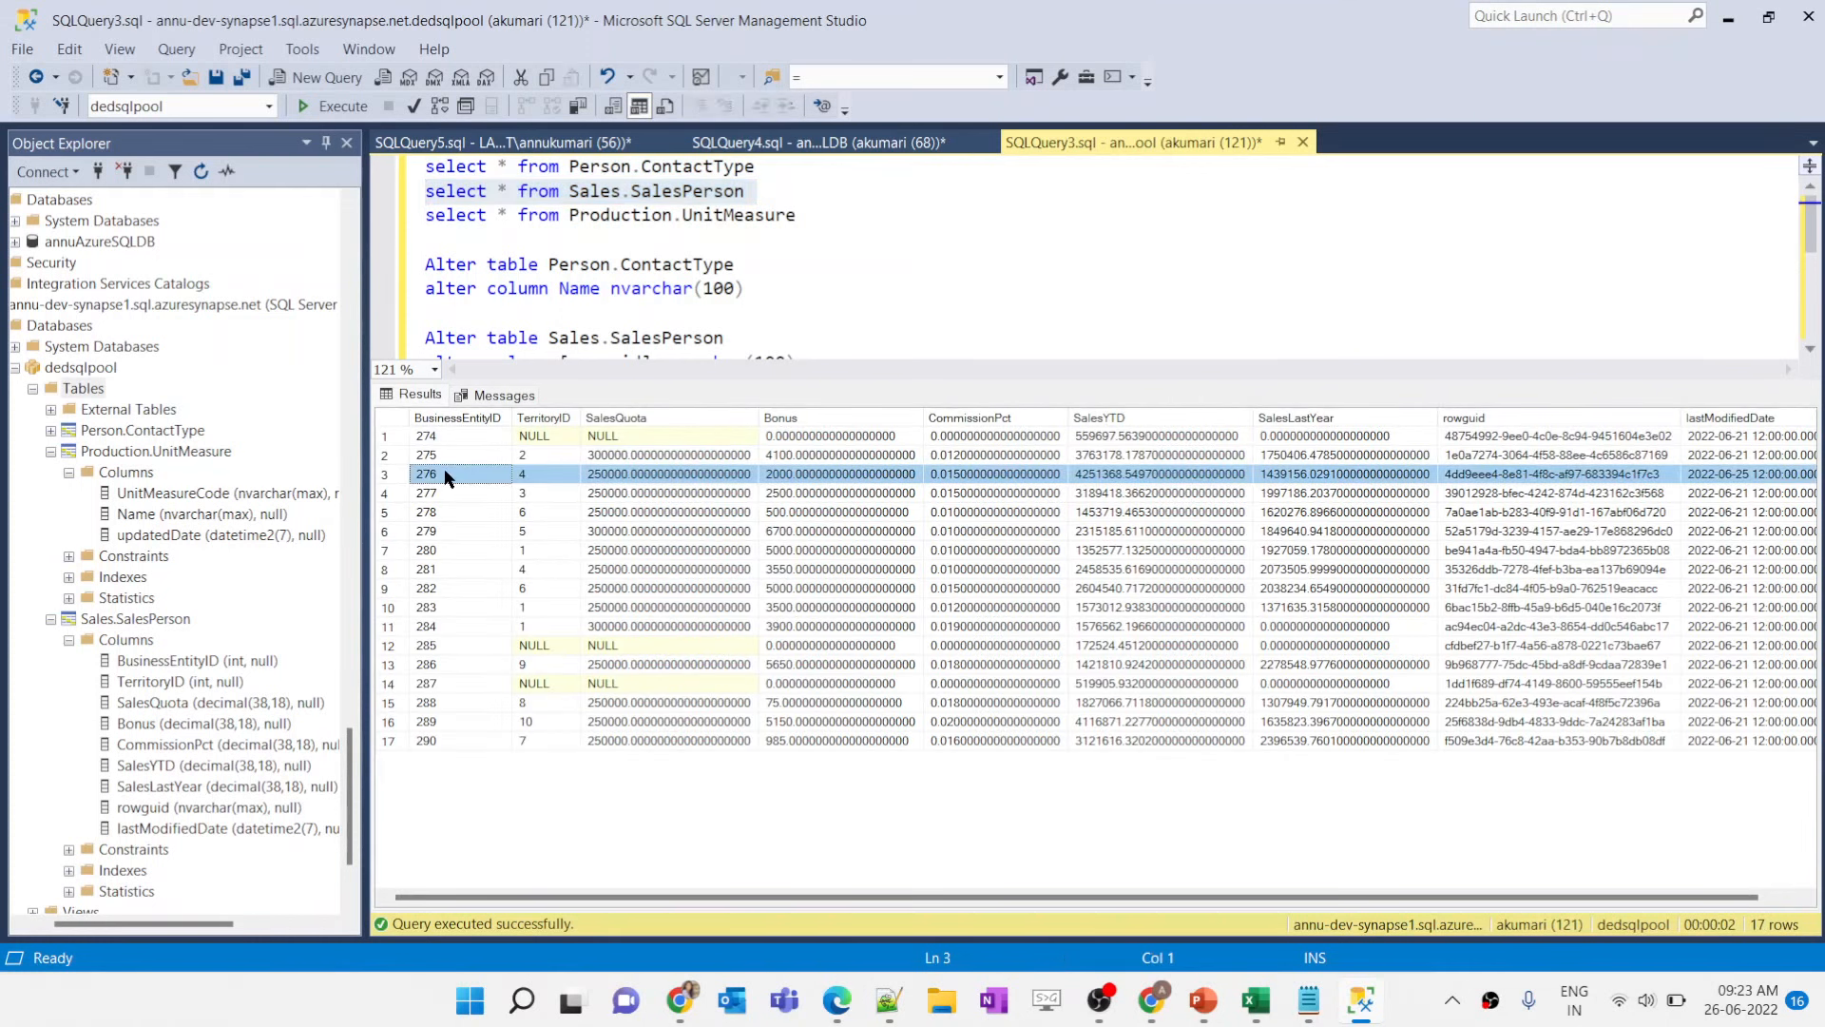
{"action": "left_click", "coordinate": [1649, 478]}
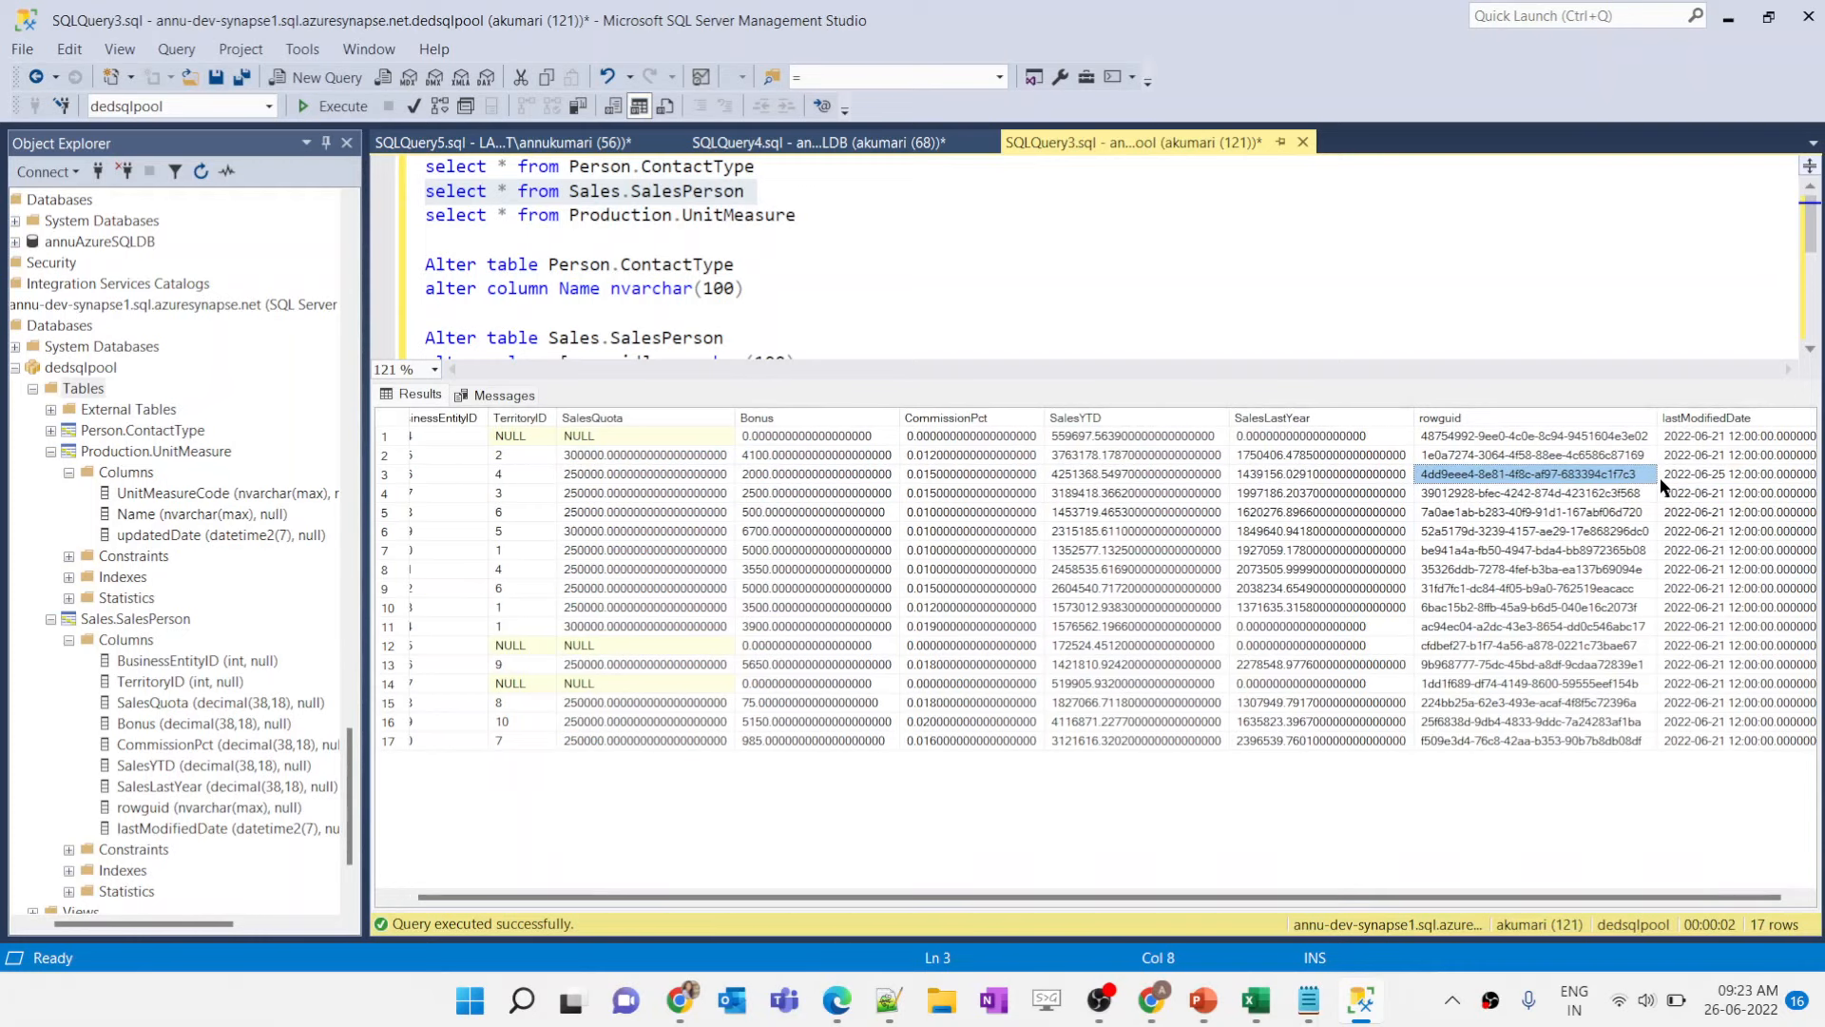
{"action": "left_click", "coordinate": [1694, 481]}
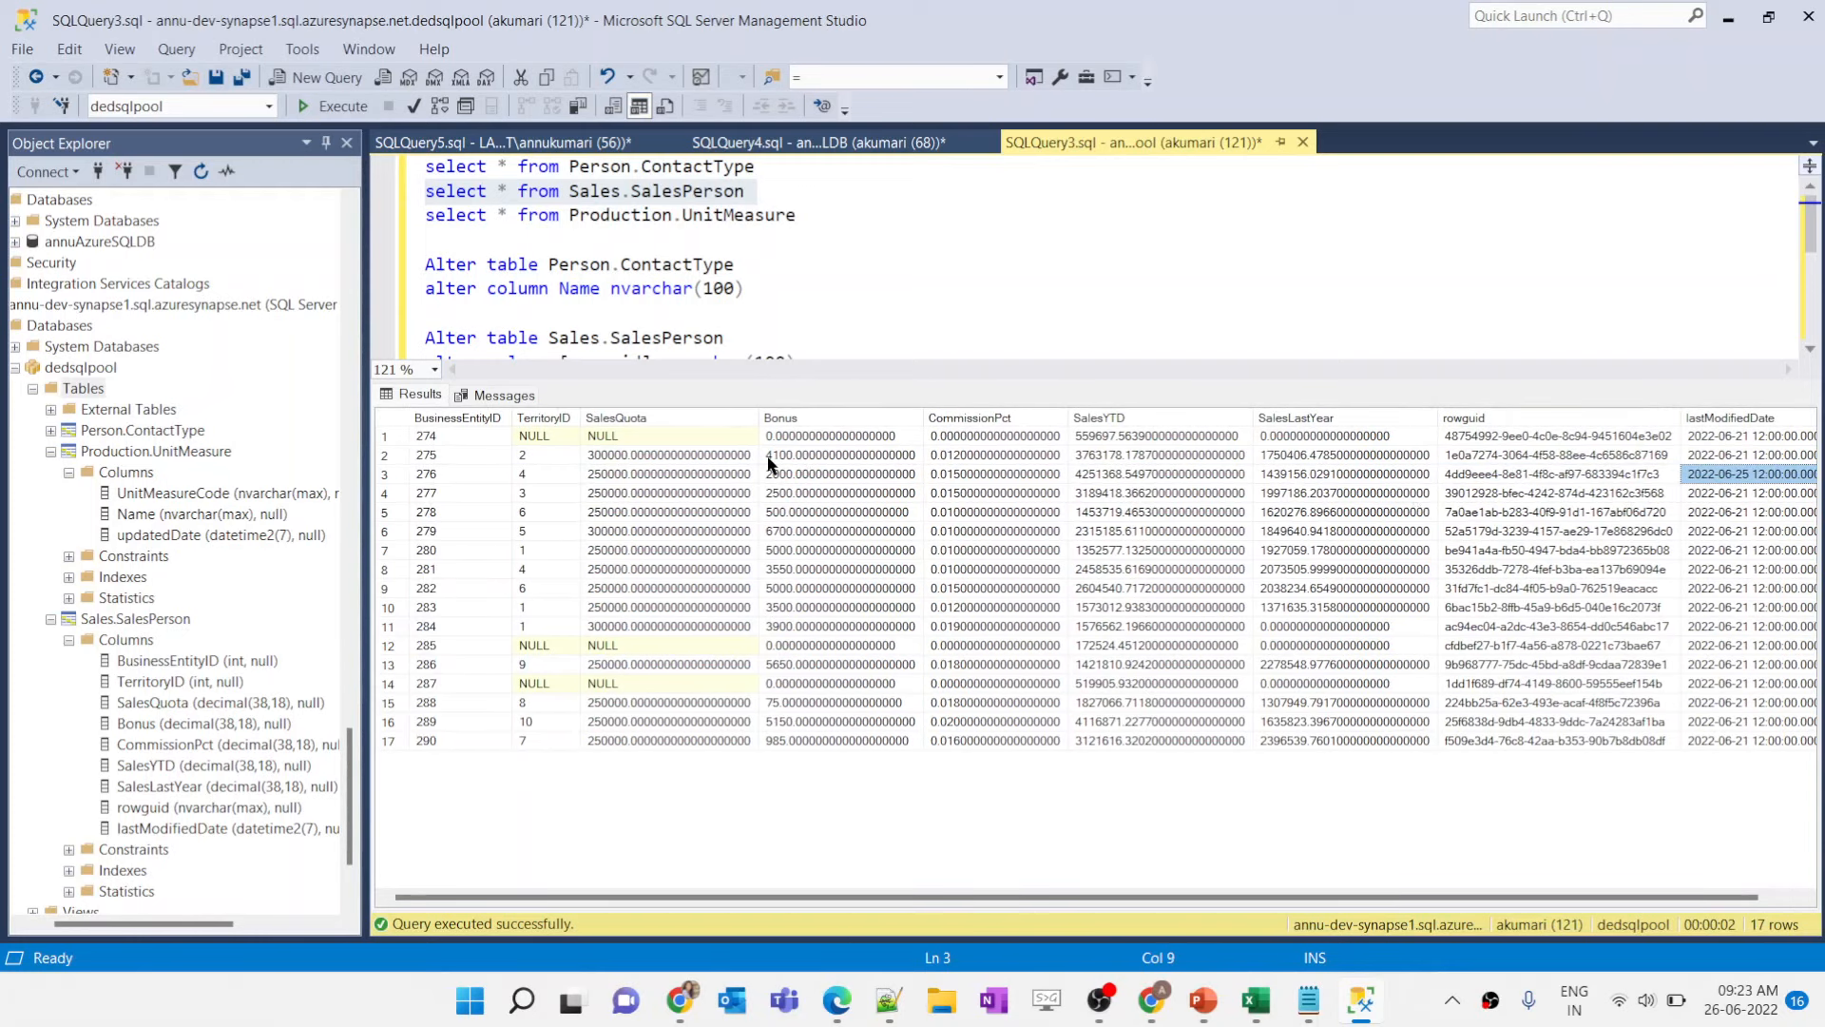
{"action": "left_click", "coordinate": [397, 473]}
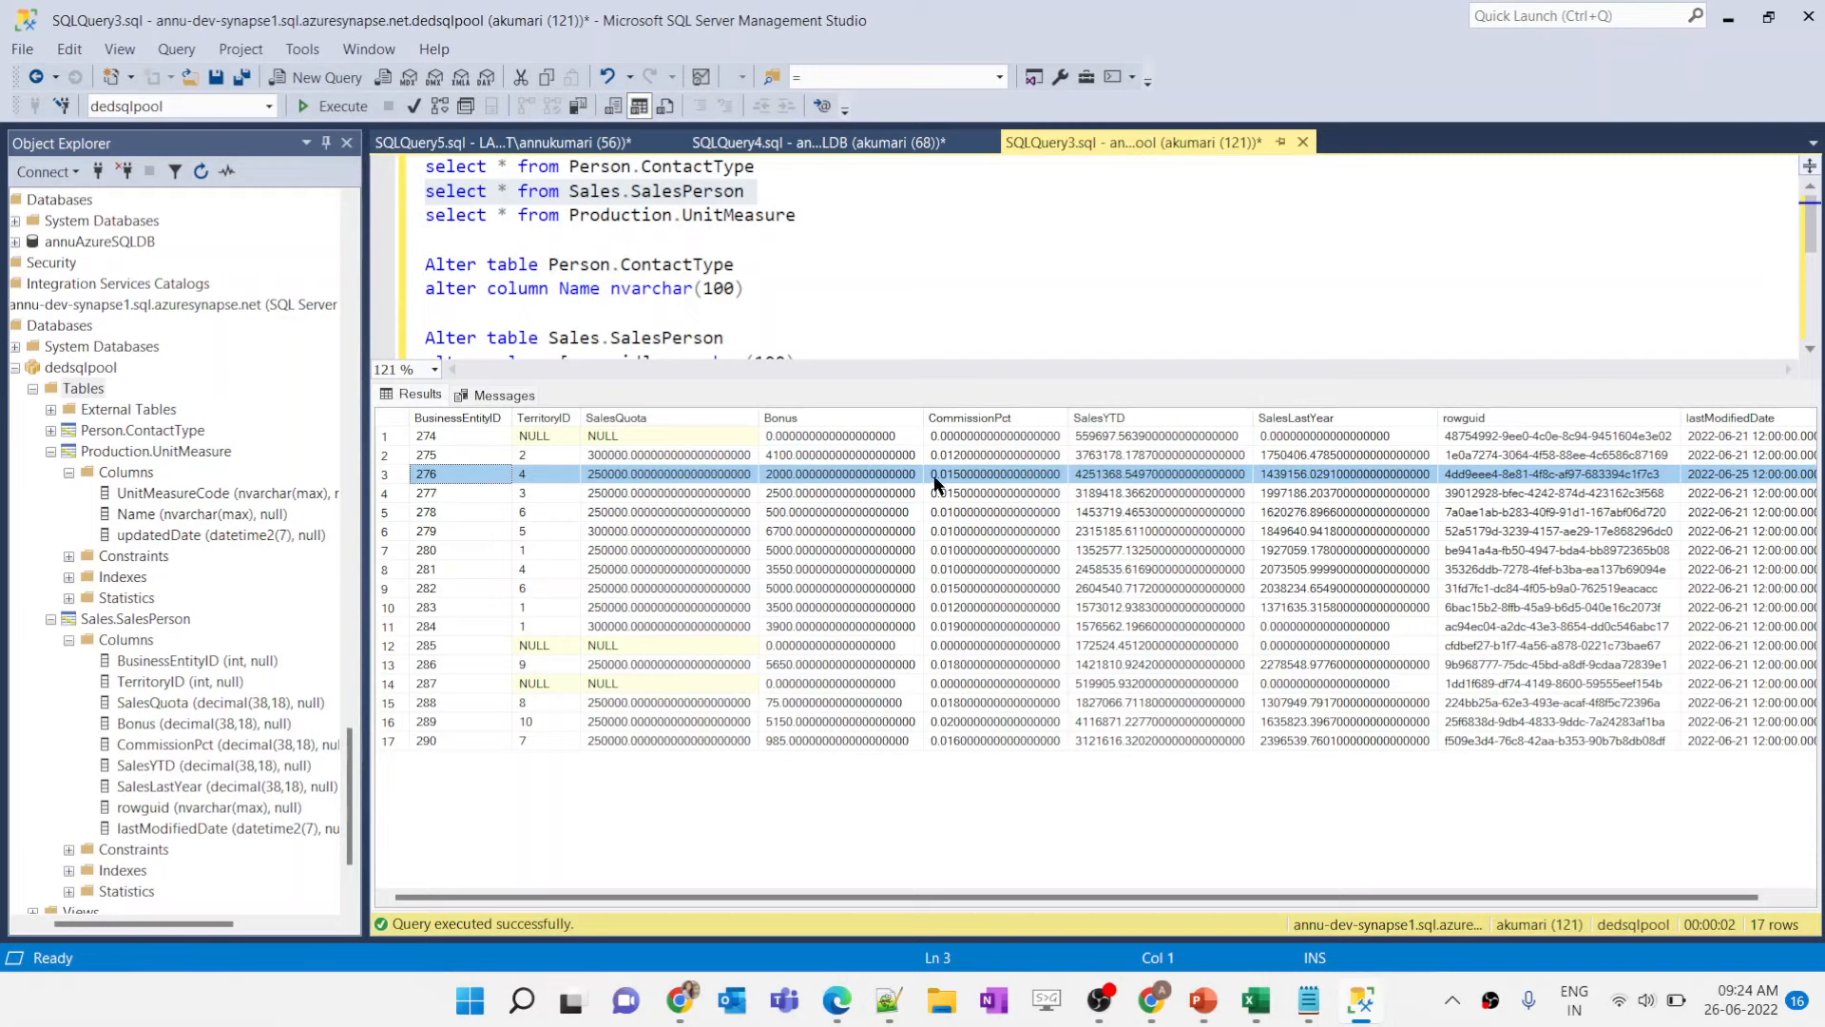
{"action": "left_click", "coordinate": [1588, 471]}
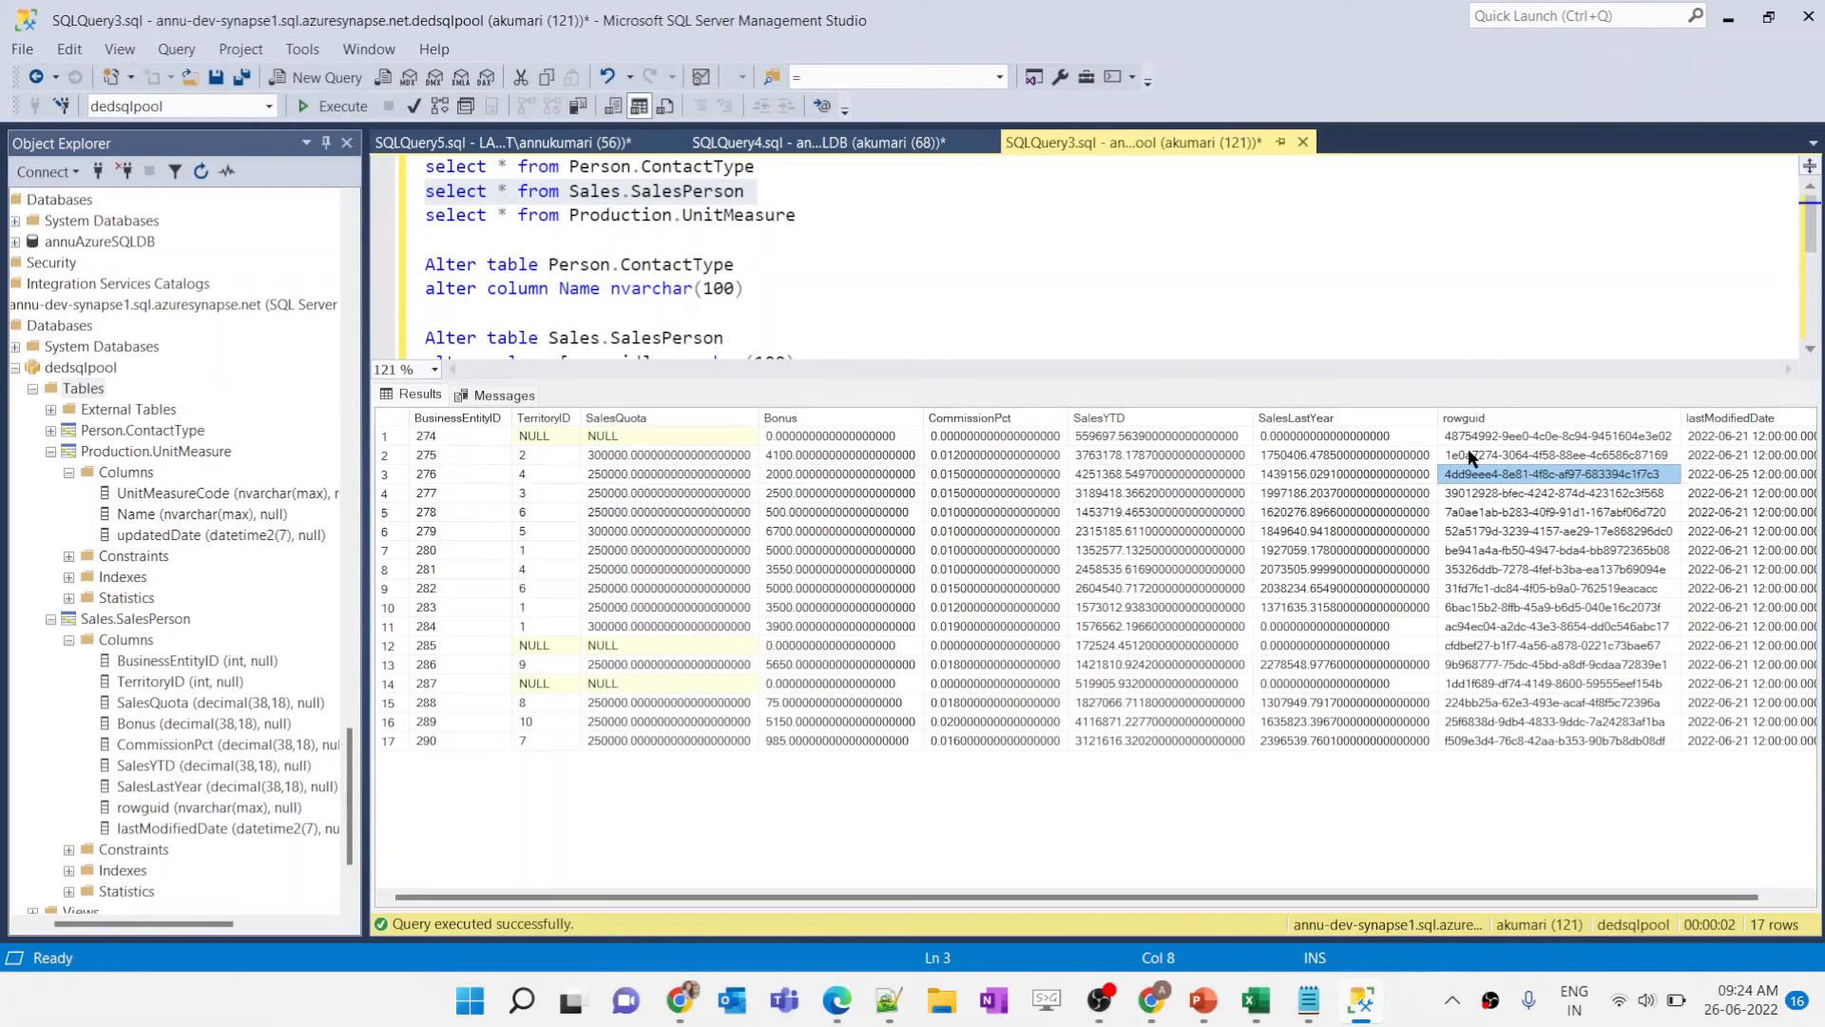
Step: Review the code and name values in the Production.UnitMeasure insert of the source script SQLQuery5.sql
{"action": "left_click", "coordinate": [542, 142]}
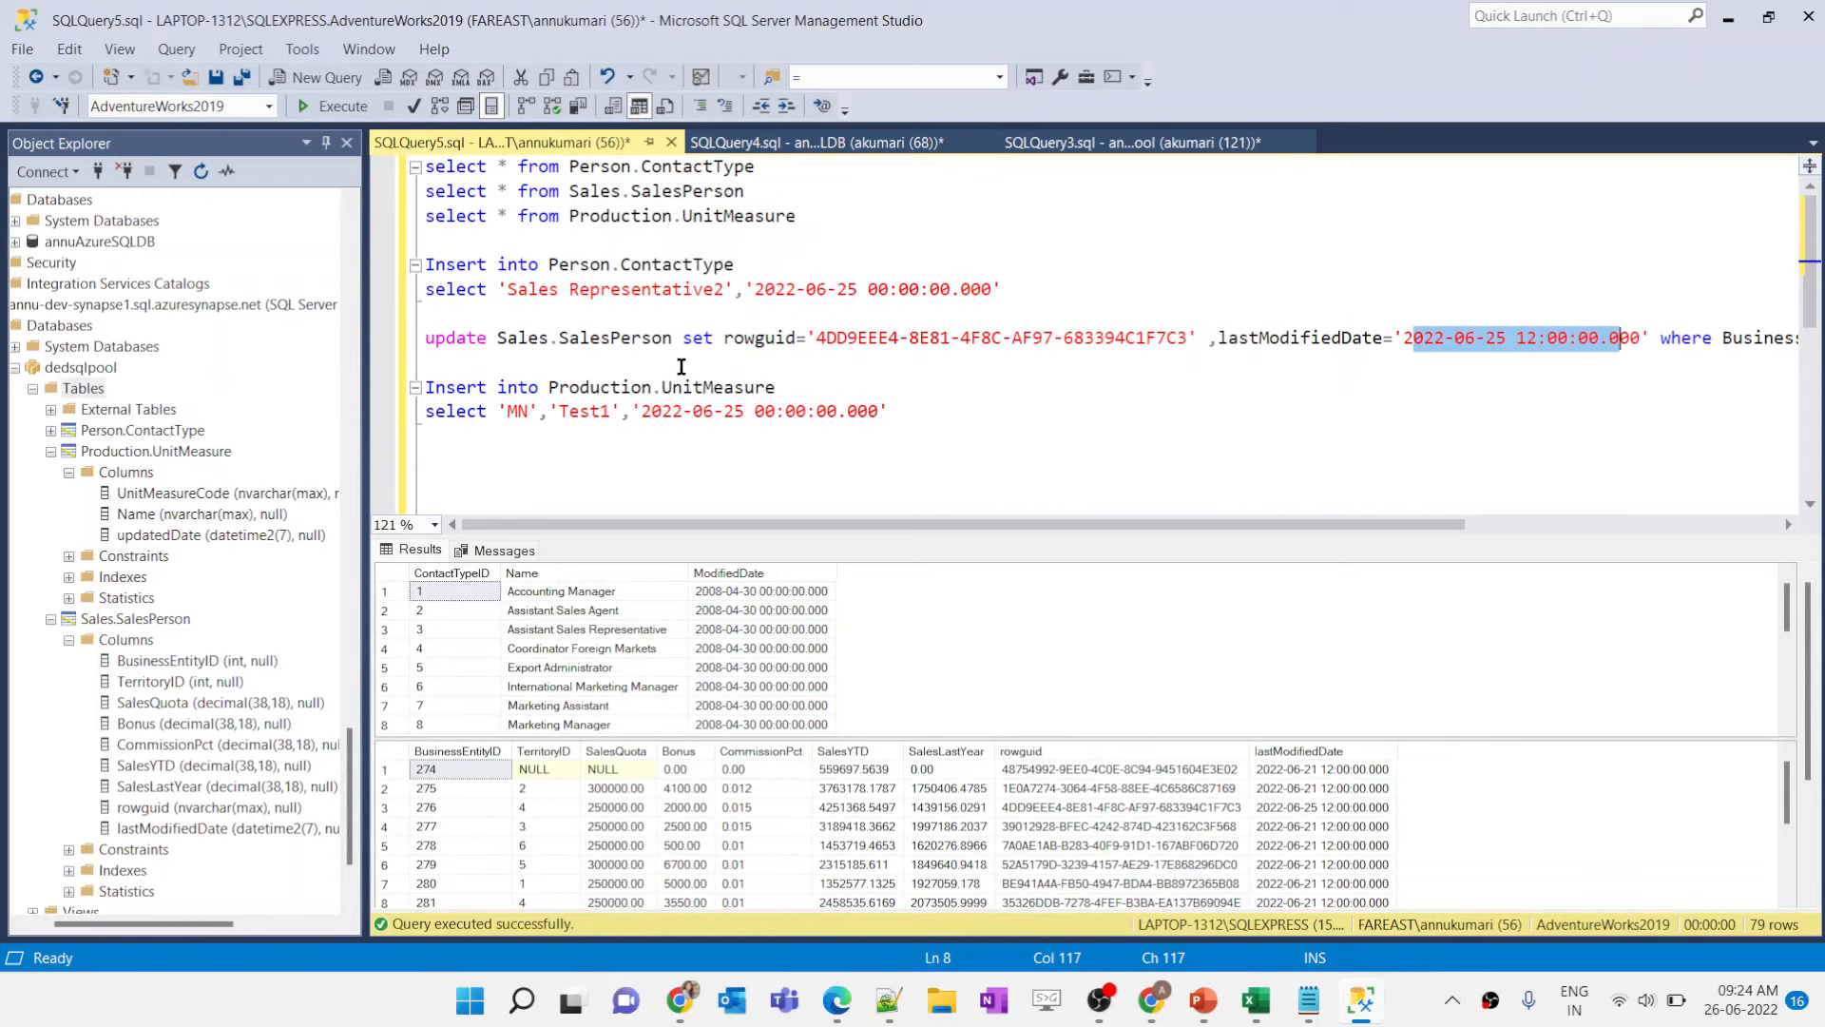
{"action": "left_click_drag", "start_coordinate": [518, 417], "coordinate": [600, 416]}
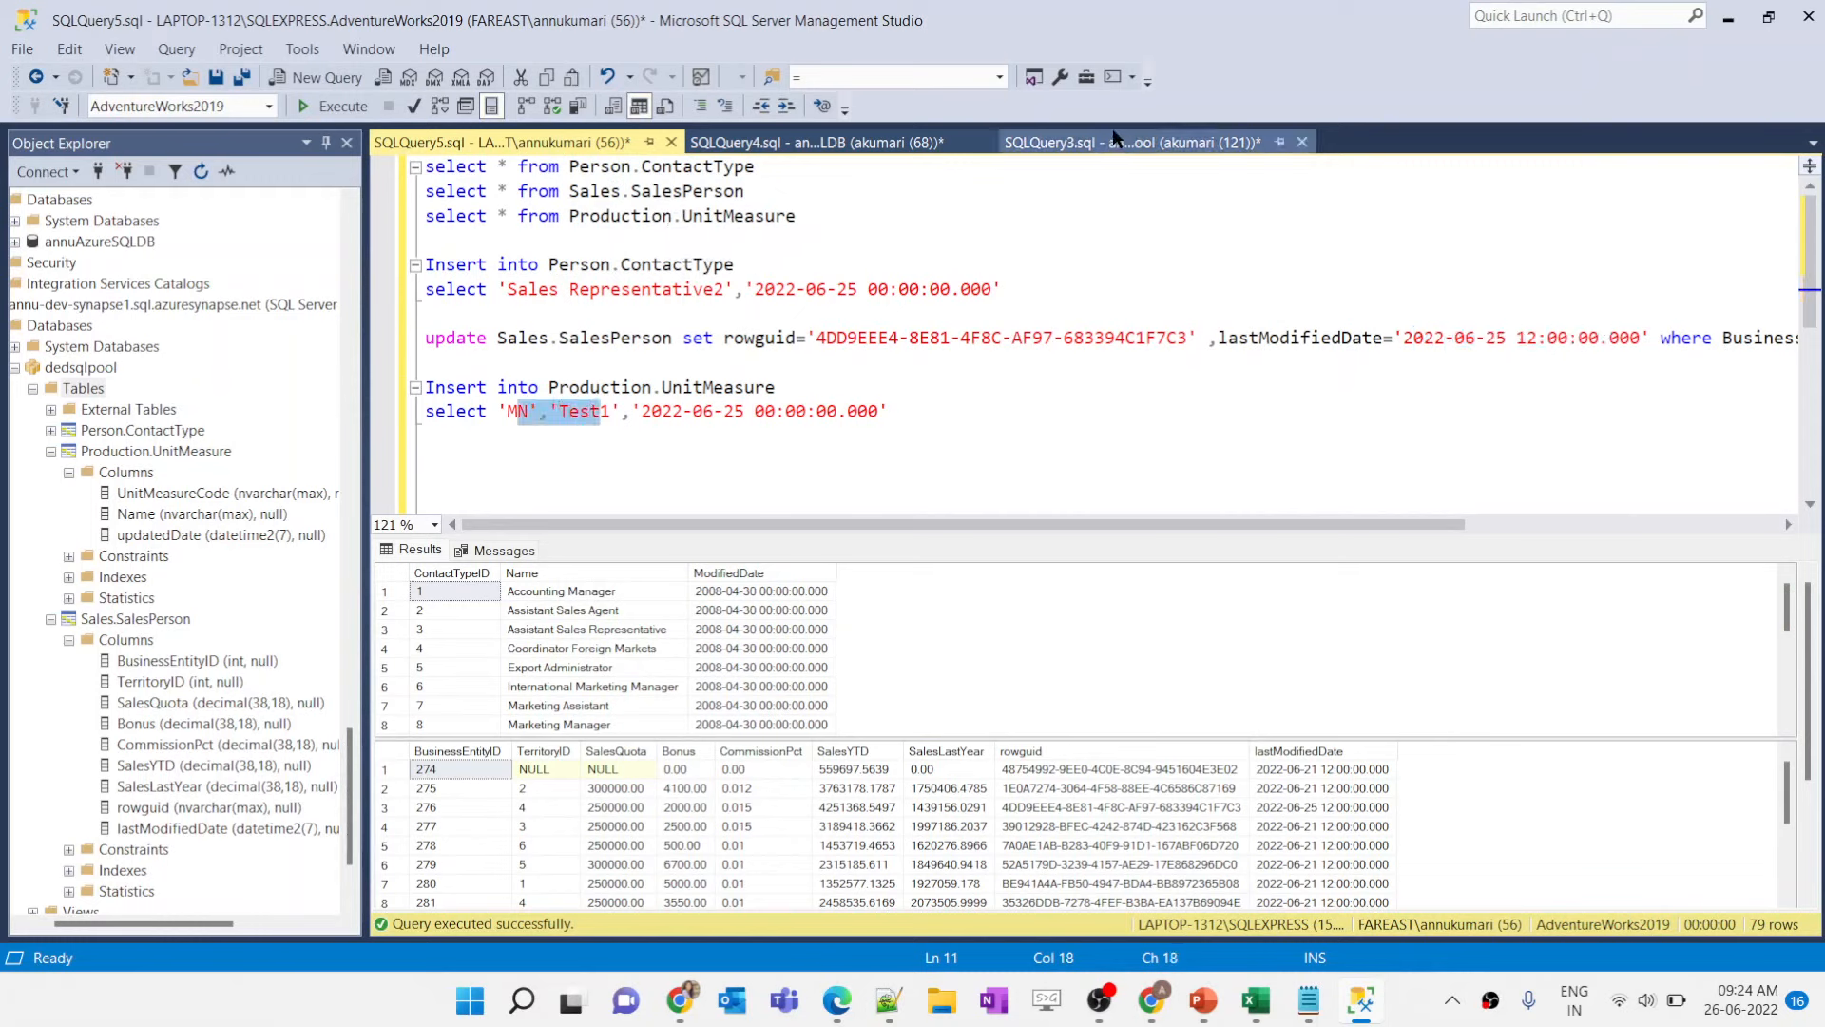
{"action": "left_click", "coordinate": [505, 412]}
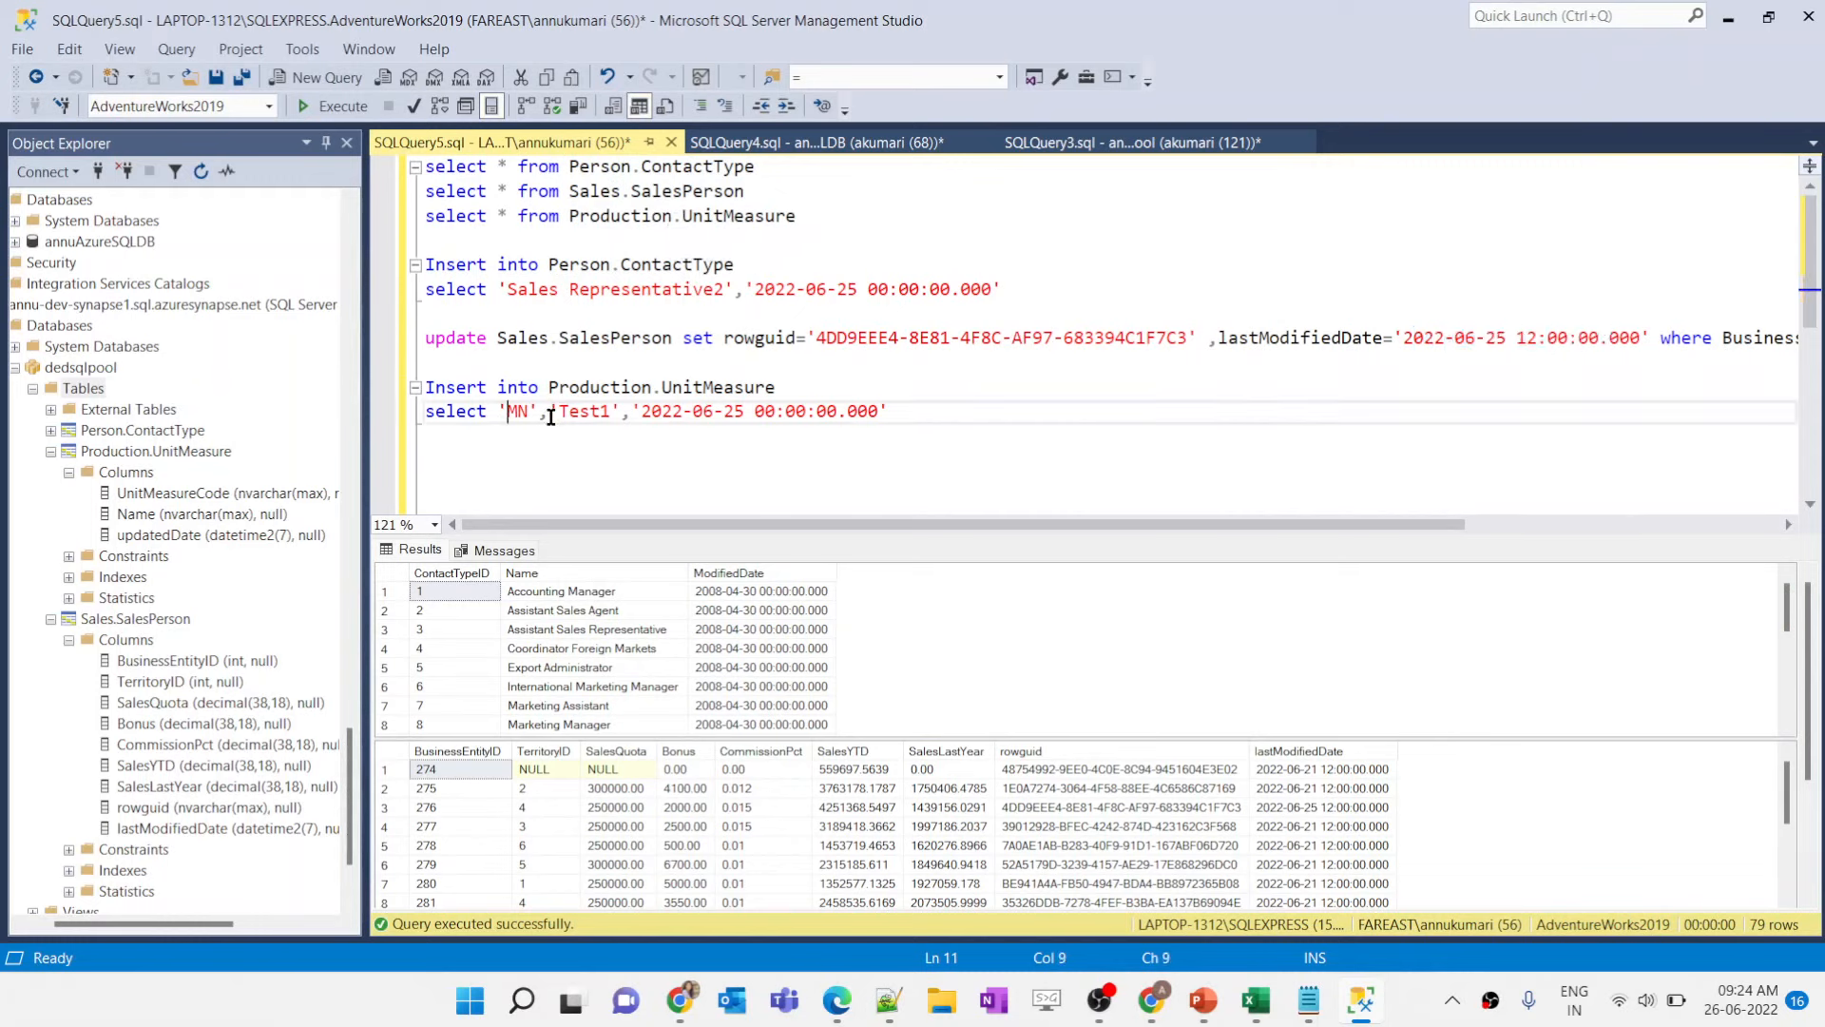
{"action": "double_click", "coordinate": [598, 412]}
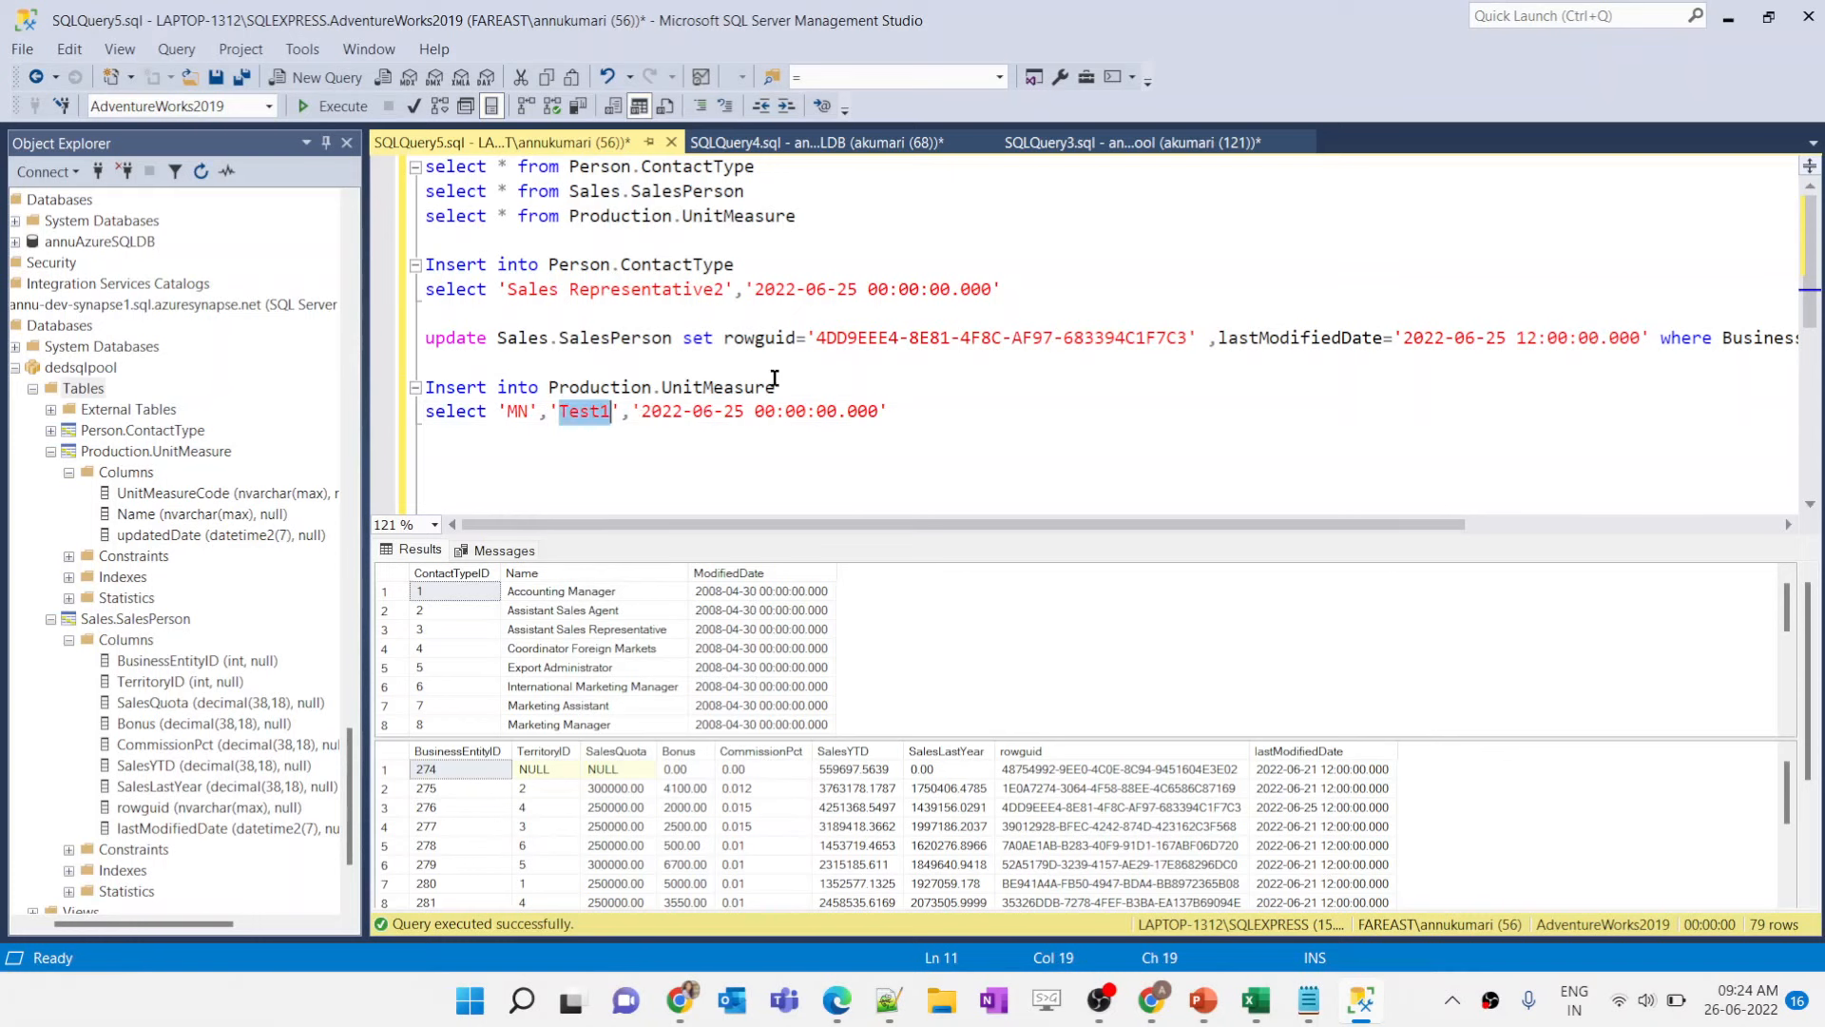
Step: Query all rows of Production.UnitMeasure in dedsqlpool from SQLQuery3.sql
{"action": "left_click", "coordinate": [1107, 143]}
{"action": "triple_click", "coordinate": [560, 219]}
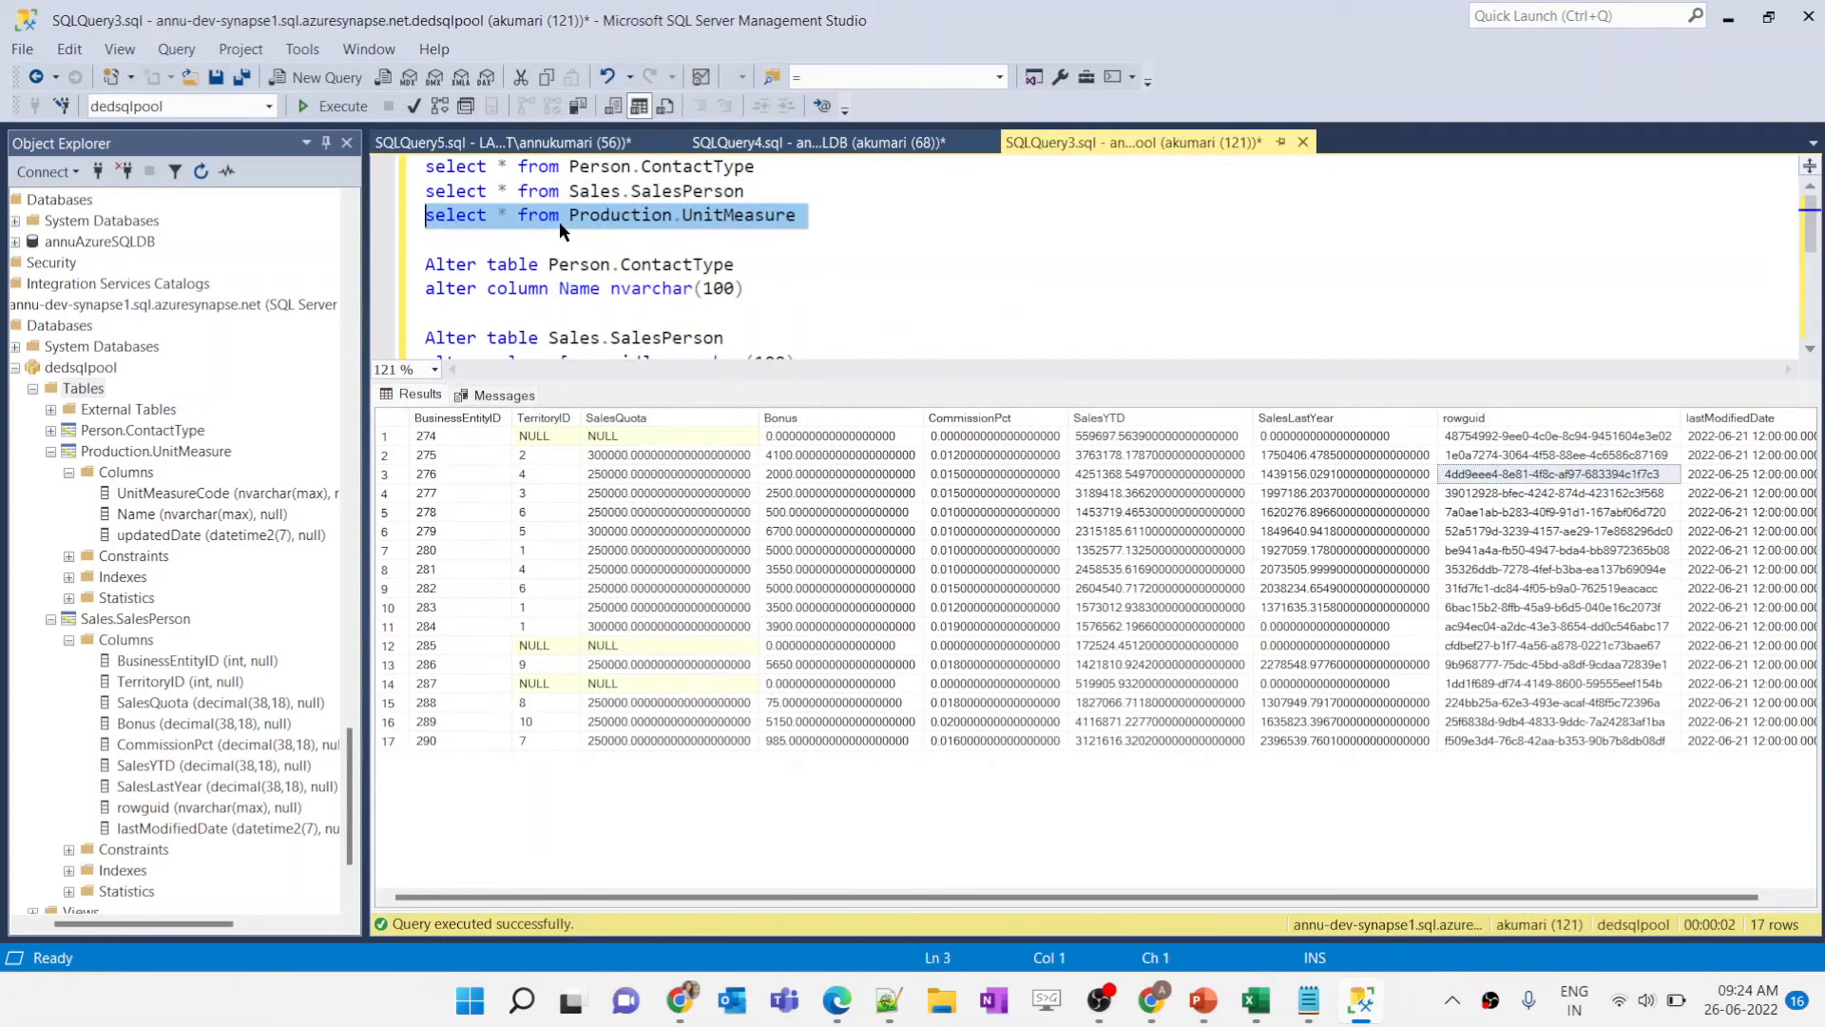
{"action": "key", "text": "F5"}
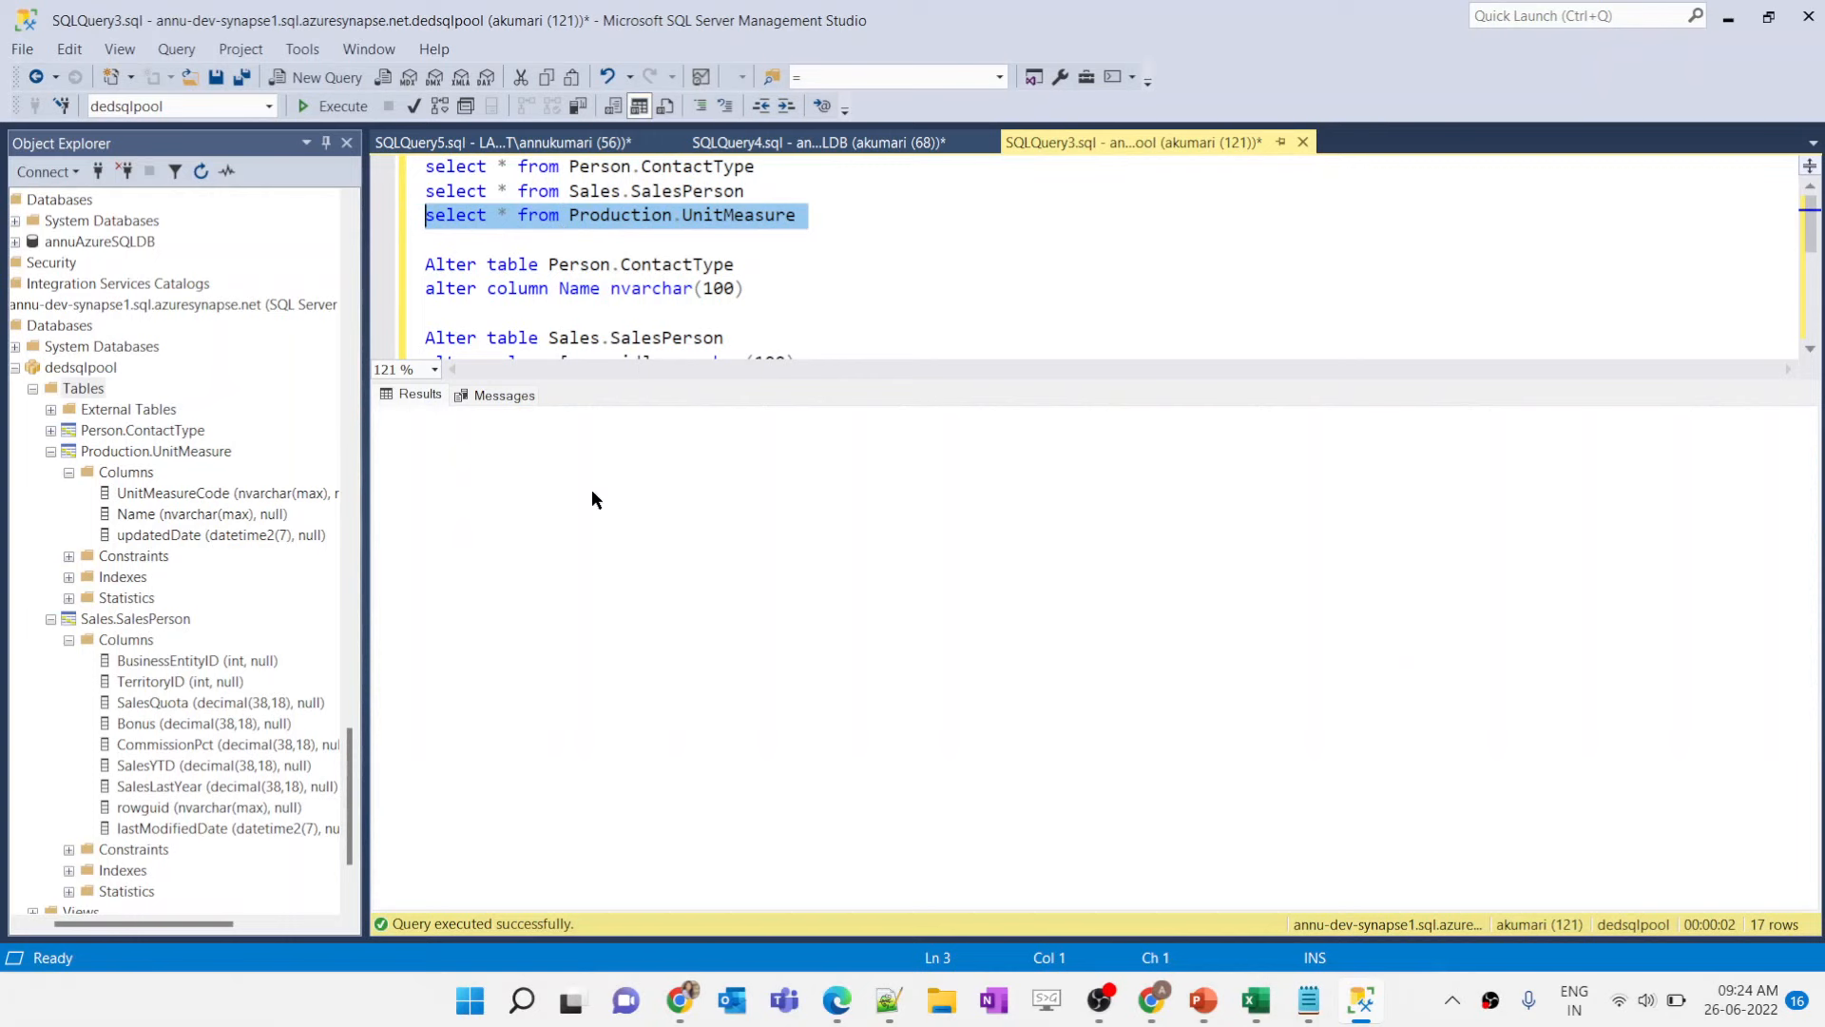
Step: Check the code, name and updatedDate of the MN row in the Production.UnitMeasure results
{"action": "scroll", "coordinate": [538, 731], "scroll_direction": "down", "scroll_amount": 5}
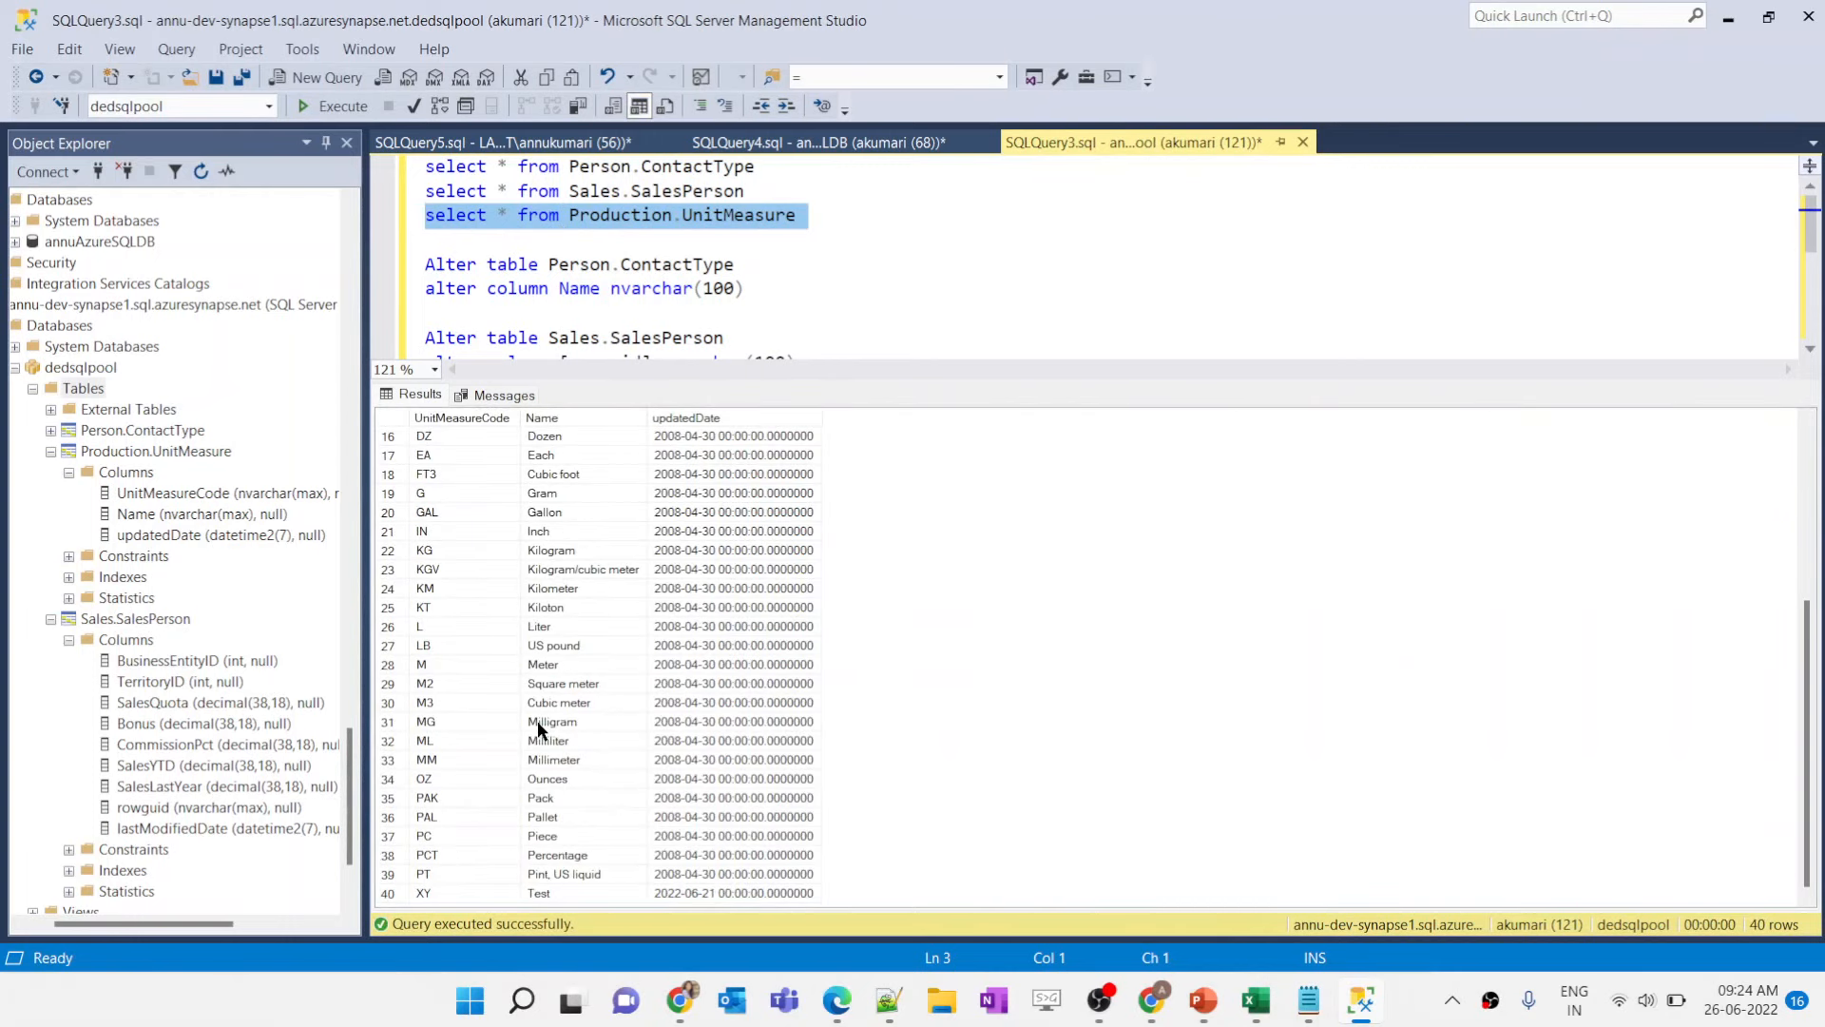
{"action": "scroll", "coordinate": [456, 685], "scroll_direction": "up", "scroll_amount": 5}
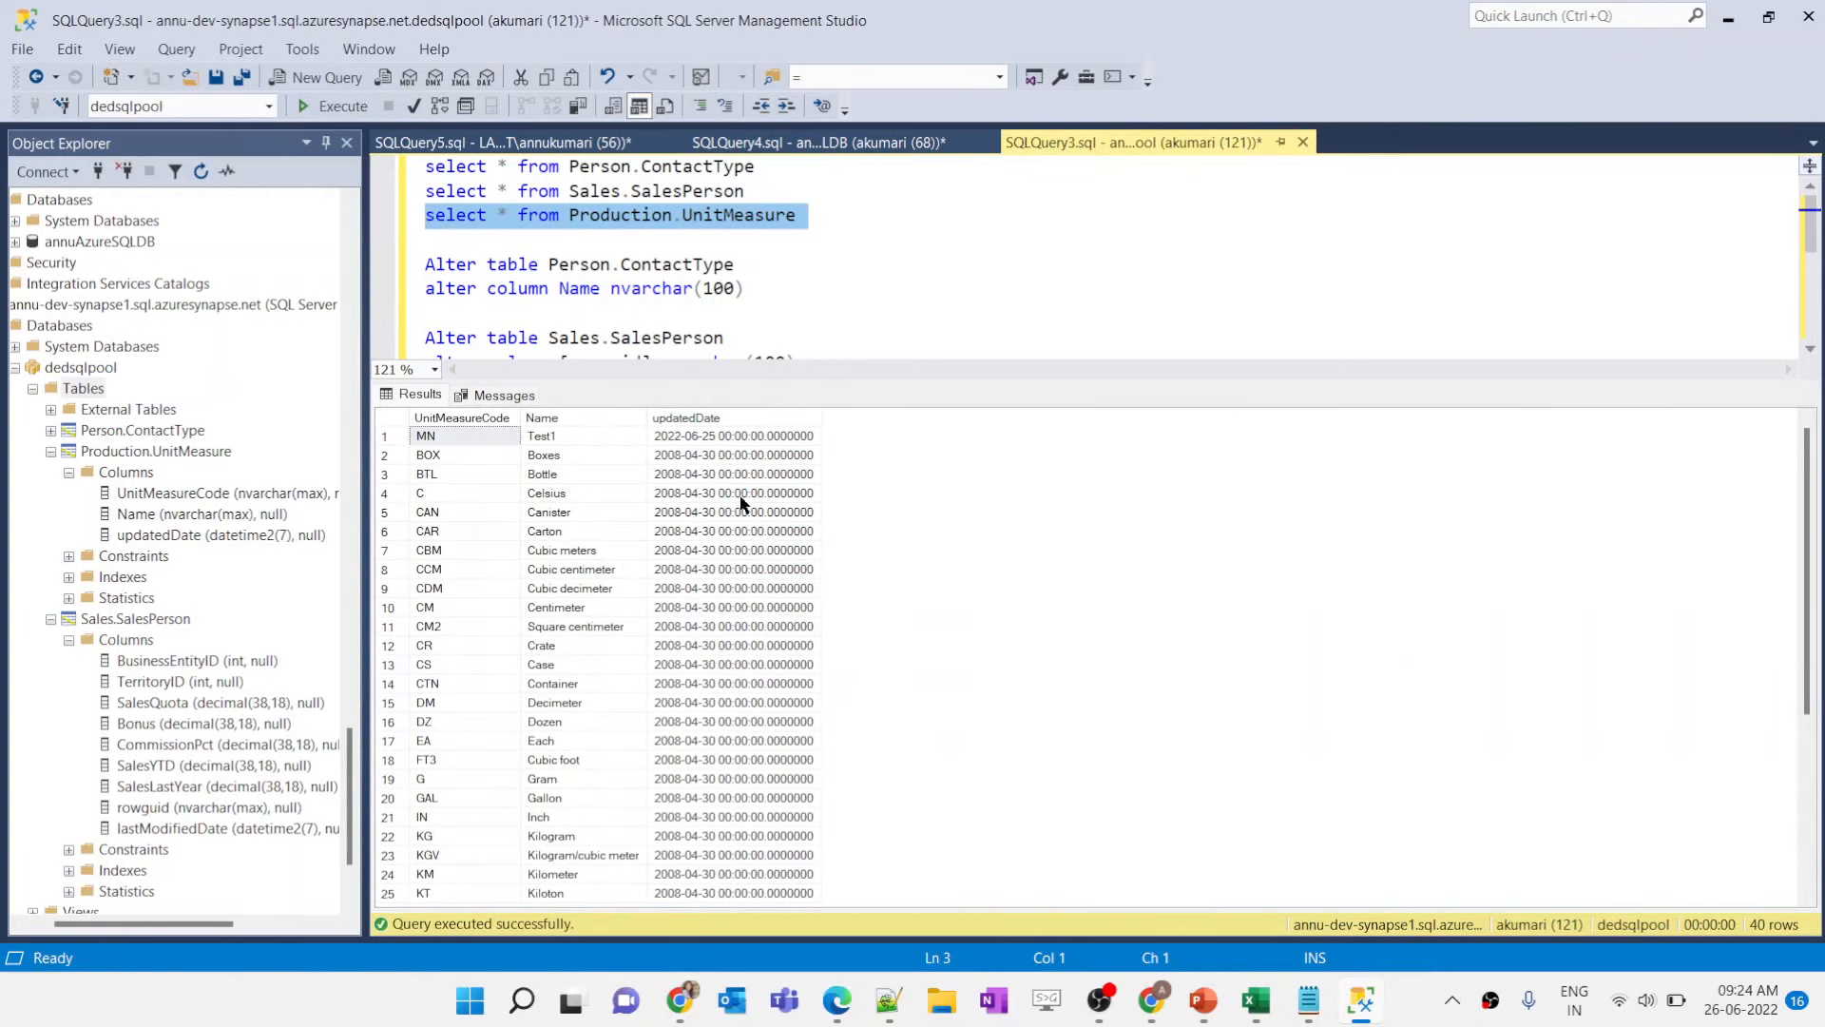
{"action": "left_click", "coordinate": [454, 439]}
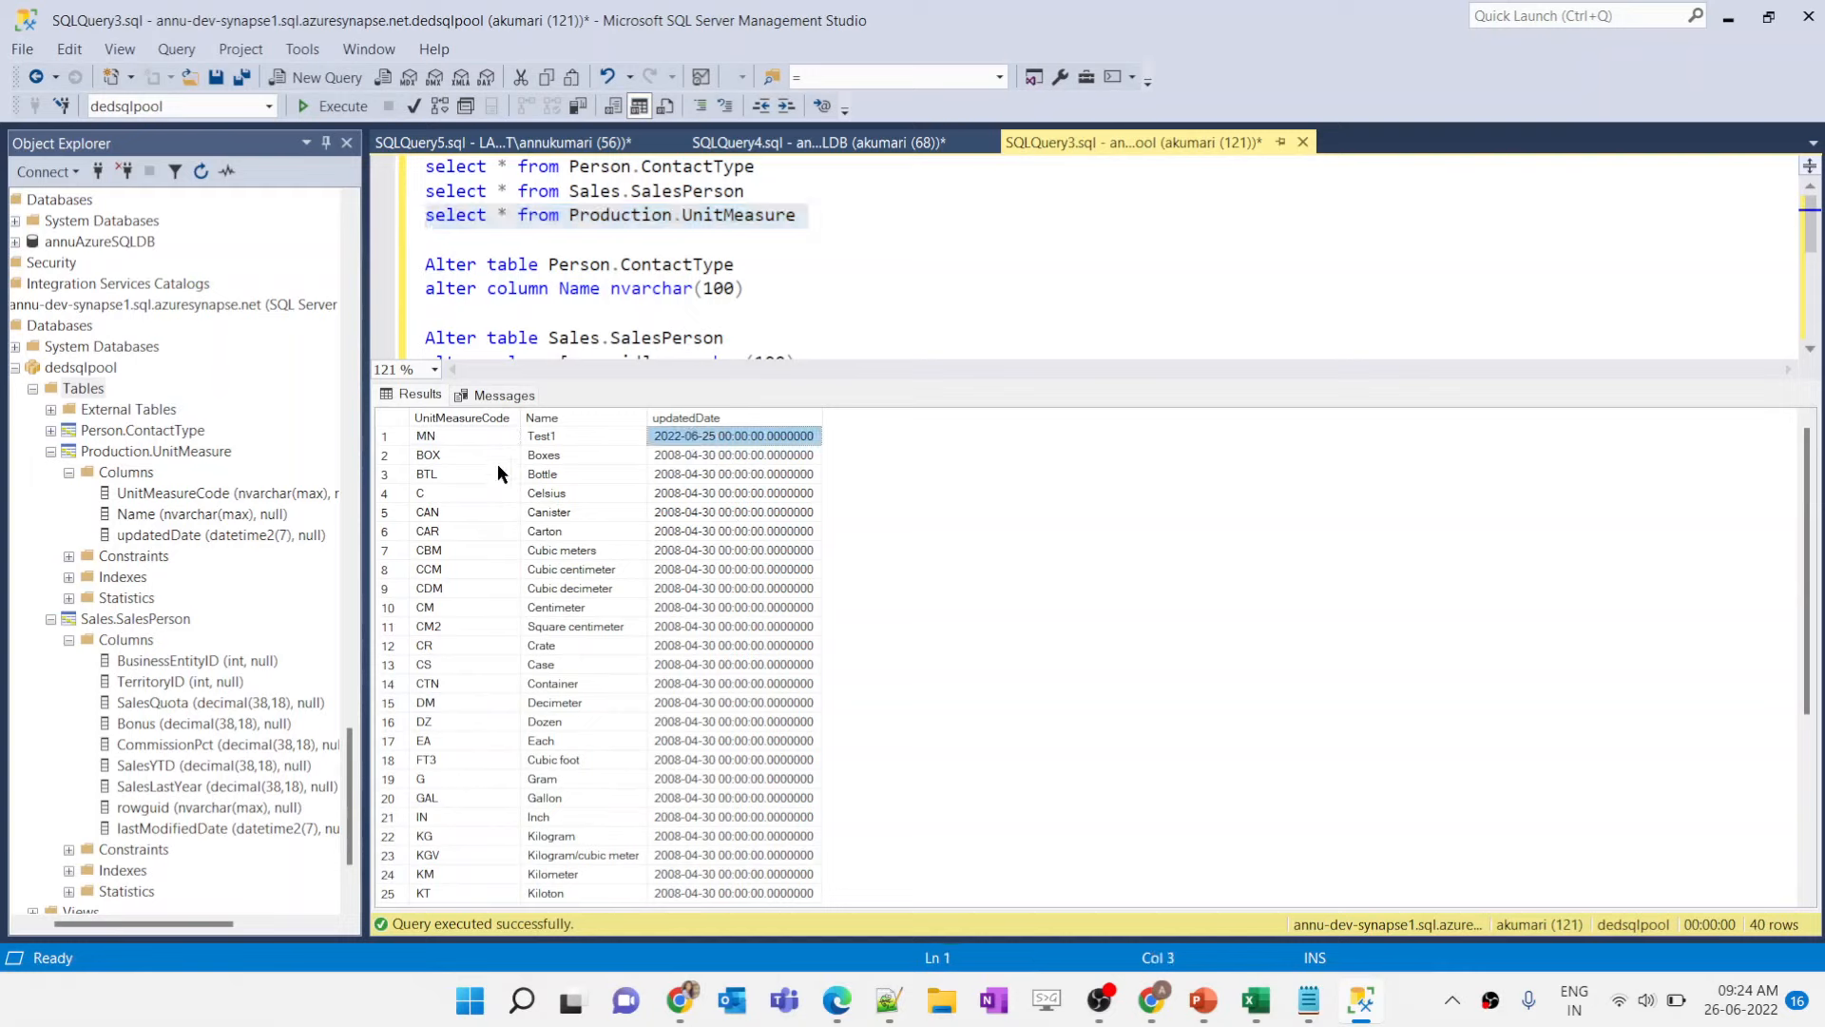
{"action": "left_click", "coordinate": [699, 439]}
{"action": "left_click", "coordinate": [570, 437]}
{"action": "left_click", "coordinate": [445, 436]}
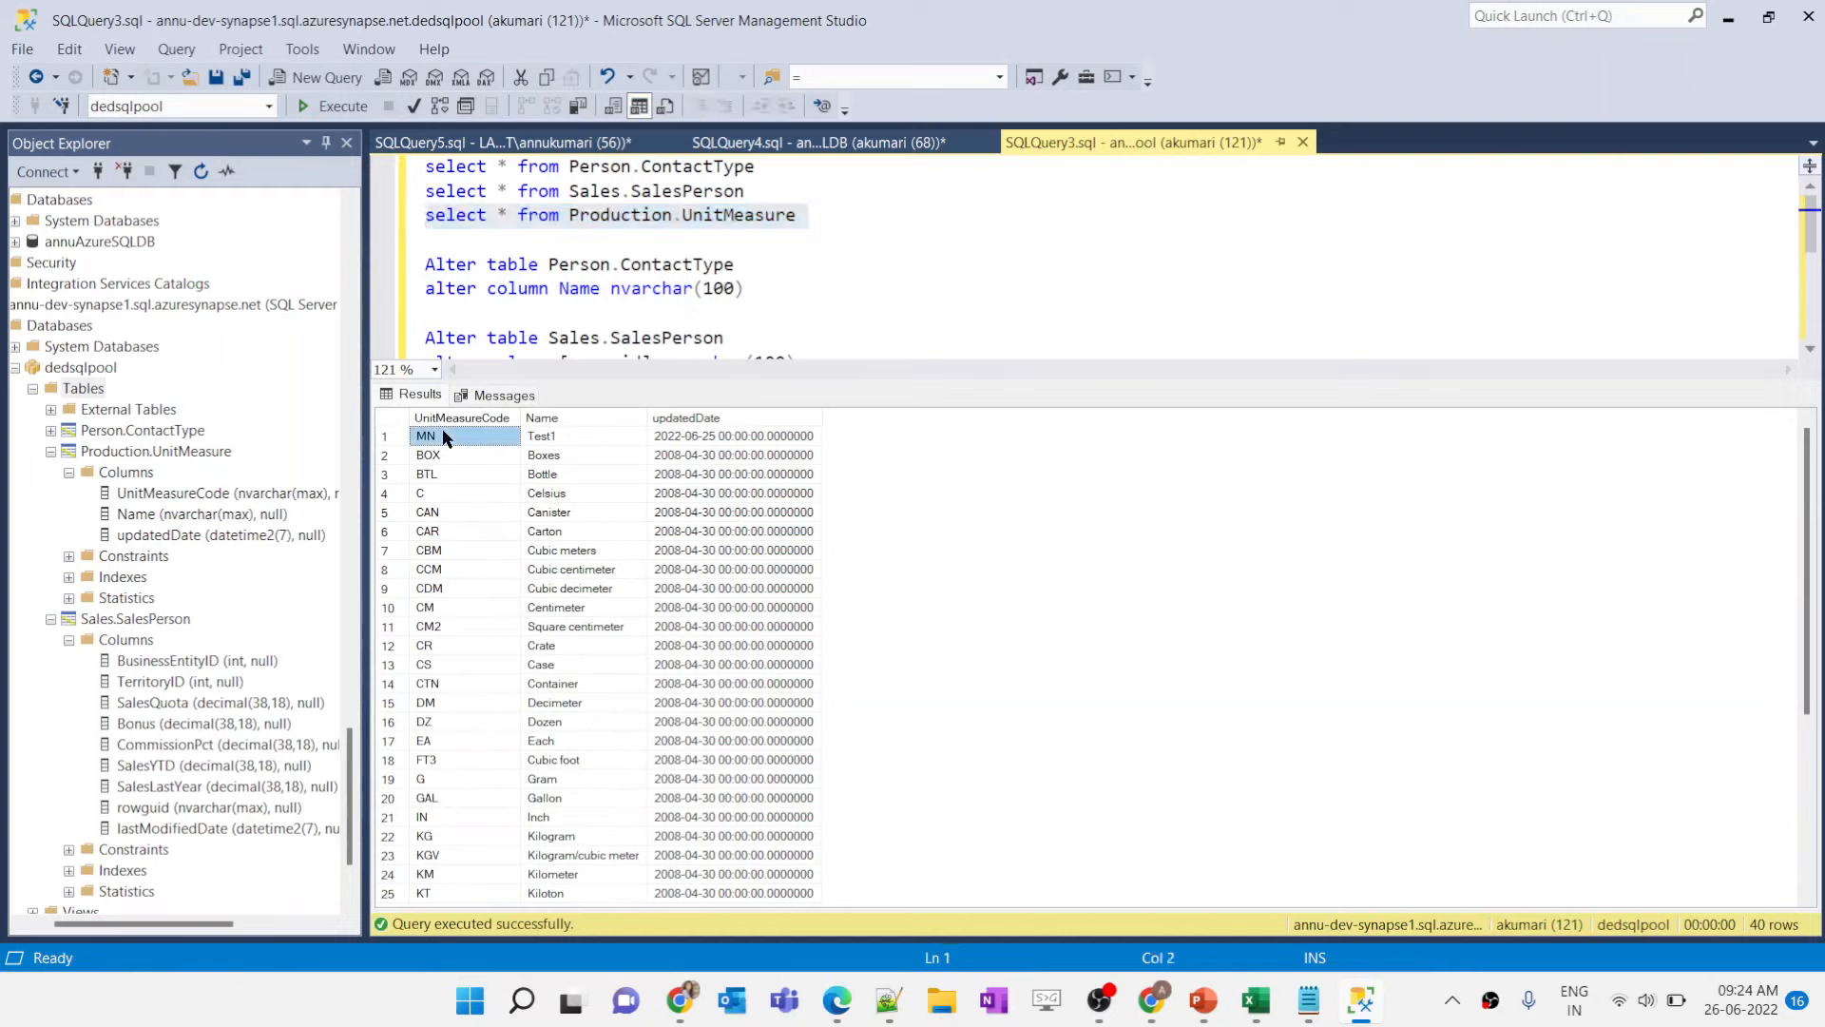
{"action": "left_click", "coordinate": [938, 238]}
Step: Query the rows of control.metadata where IsActive=1 from SQLQuery4.sql and check the BenchmarkValue column
{"action": "left_click", "coordinate": [785, 145]}
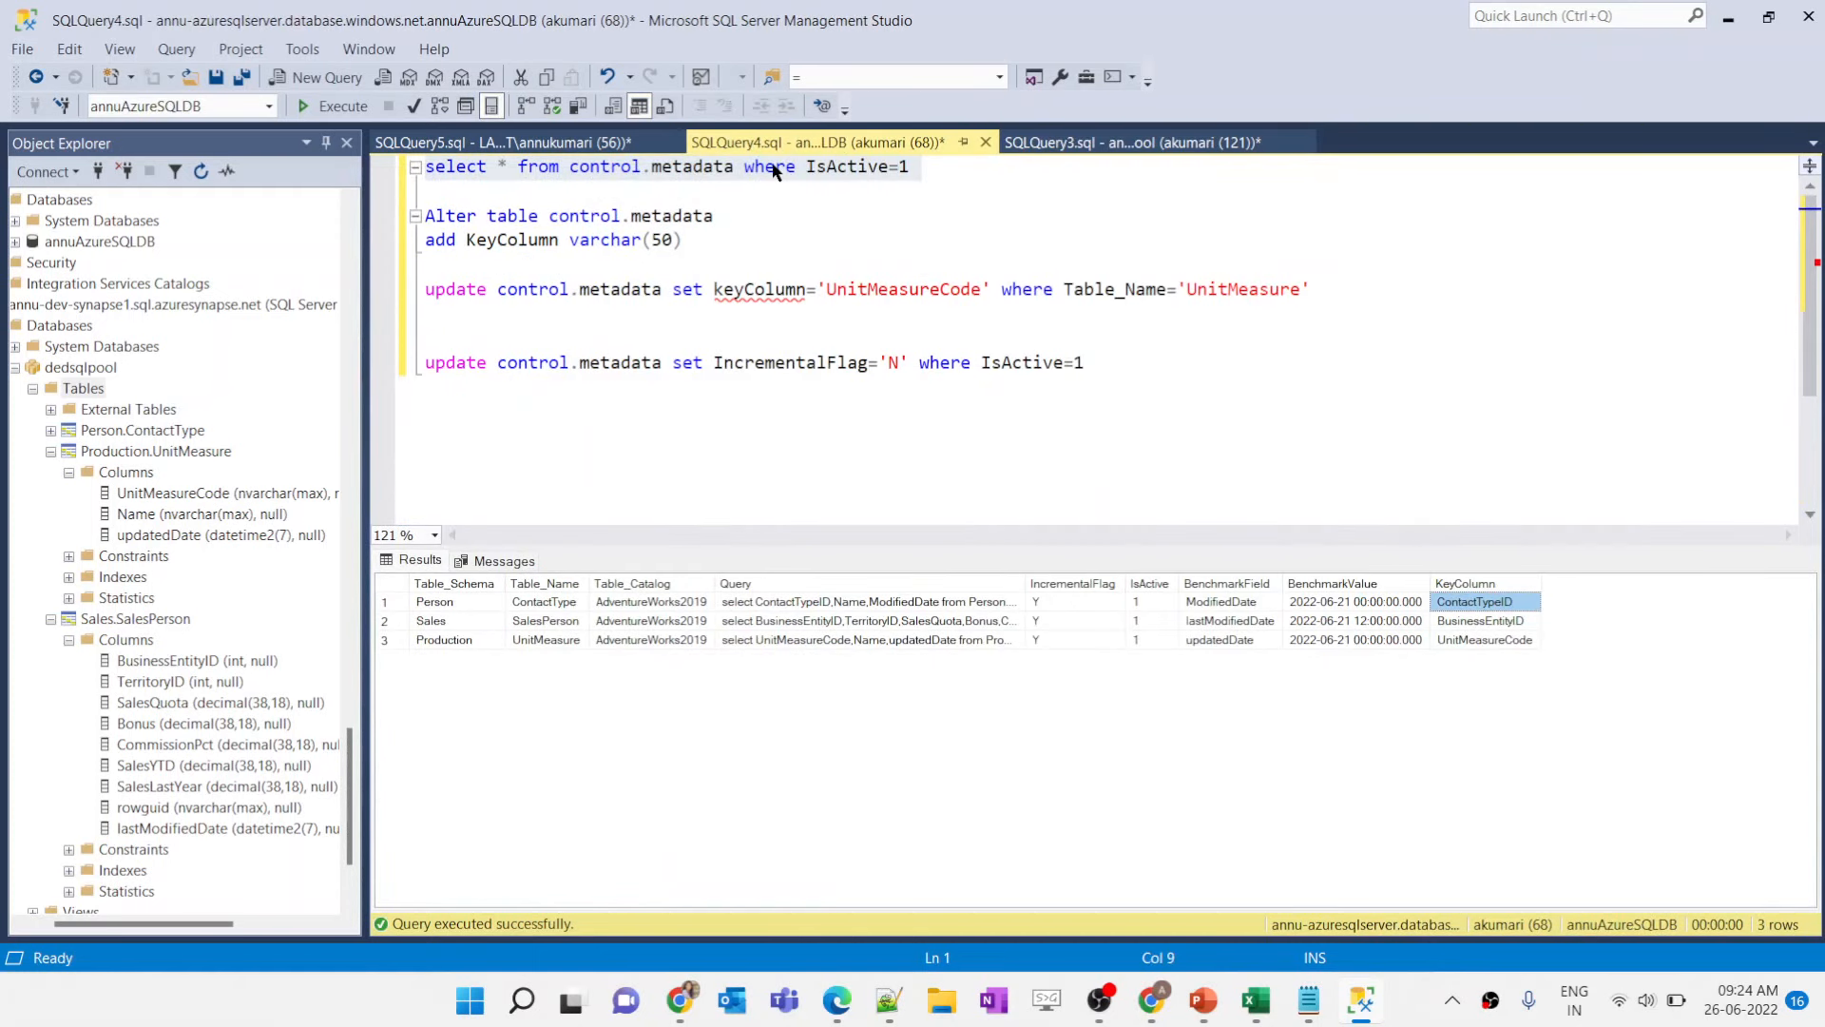
{"action": "left_click", "coordinate": [1331, 584]}
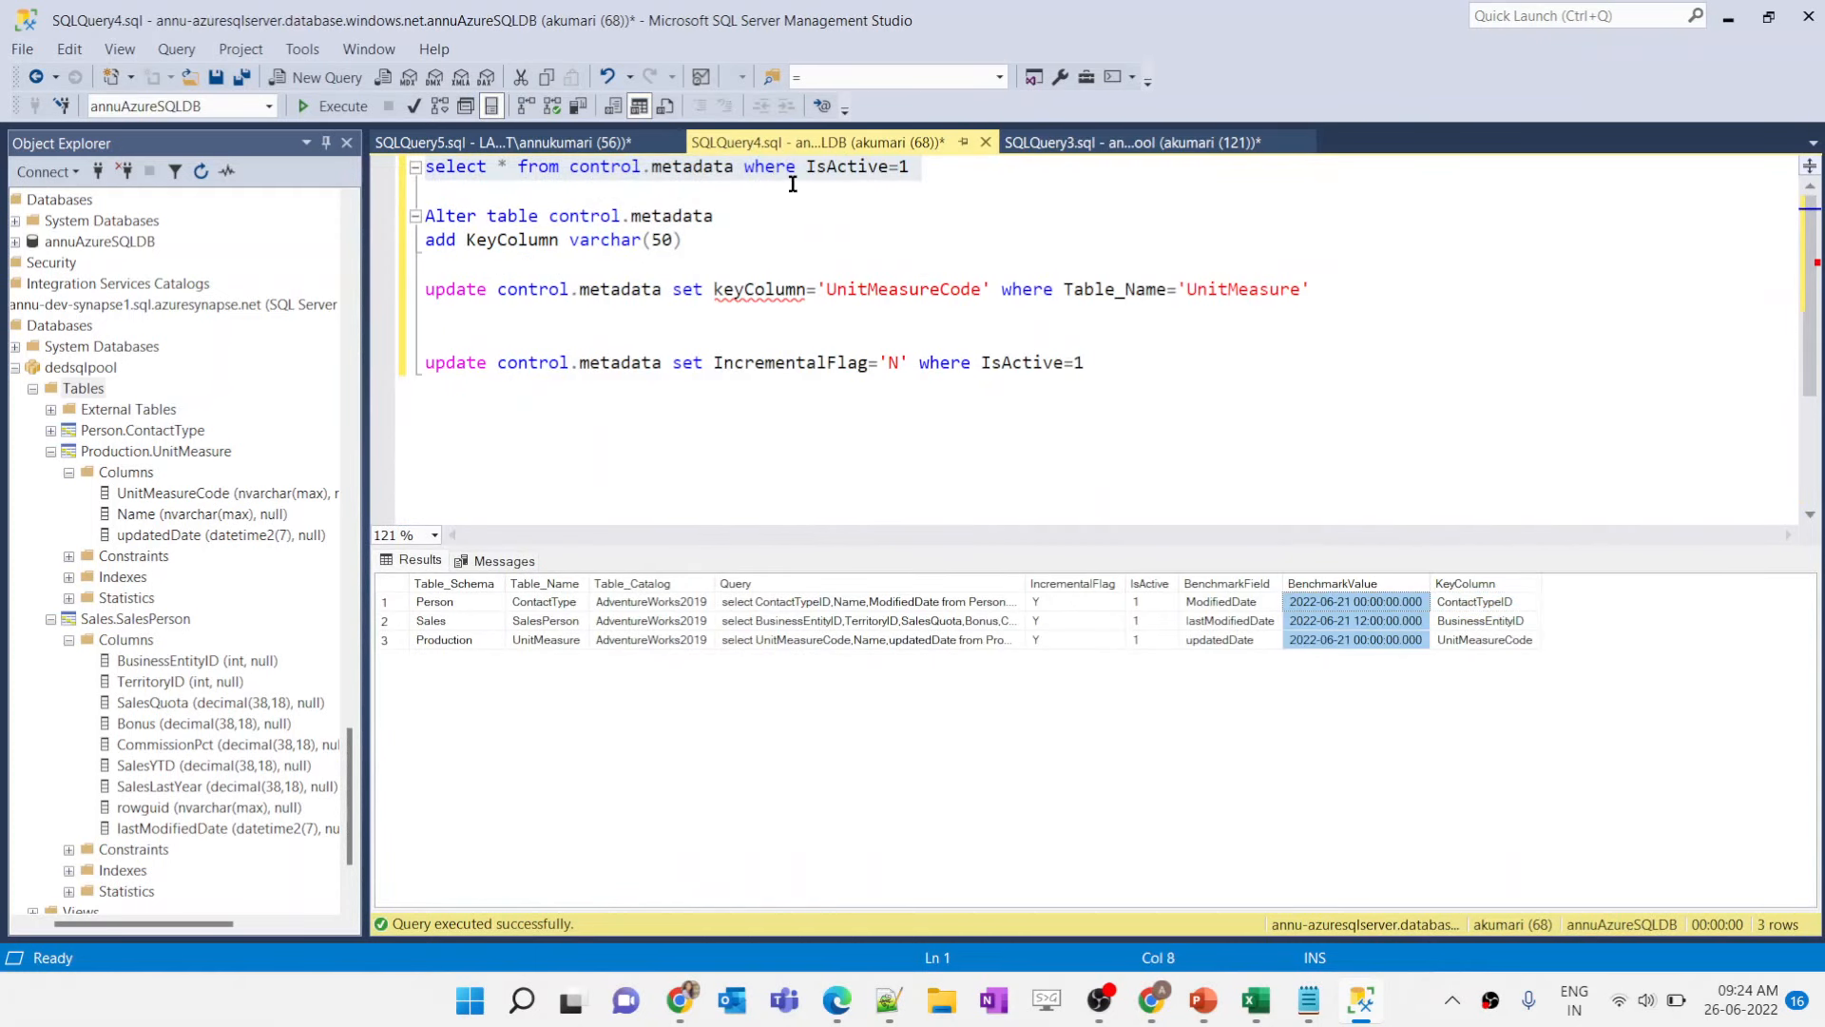
{"action": "triple_click", "coordinate": [760, 169]}
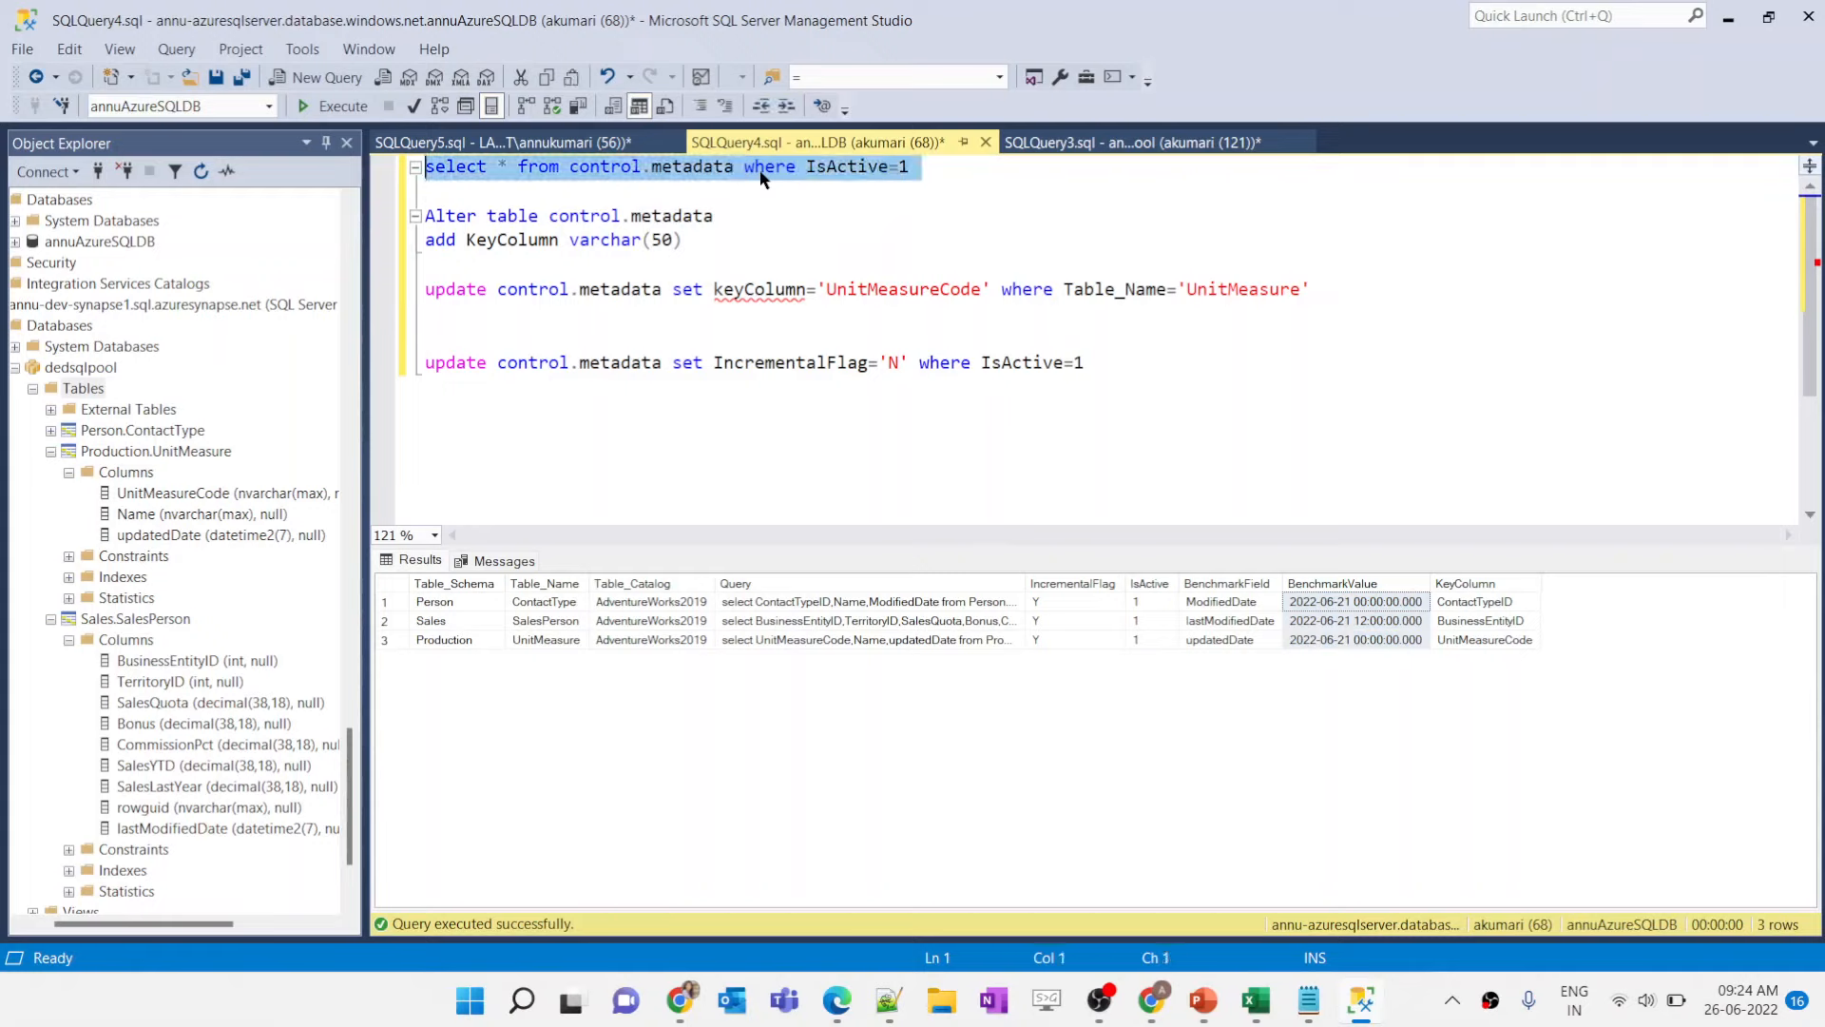
{"action": "key", "text": "F5"}
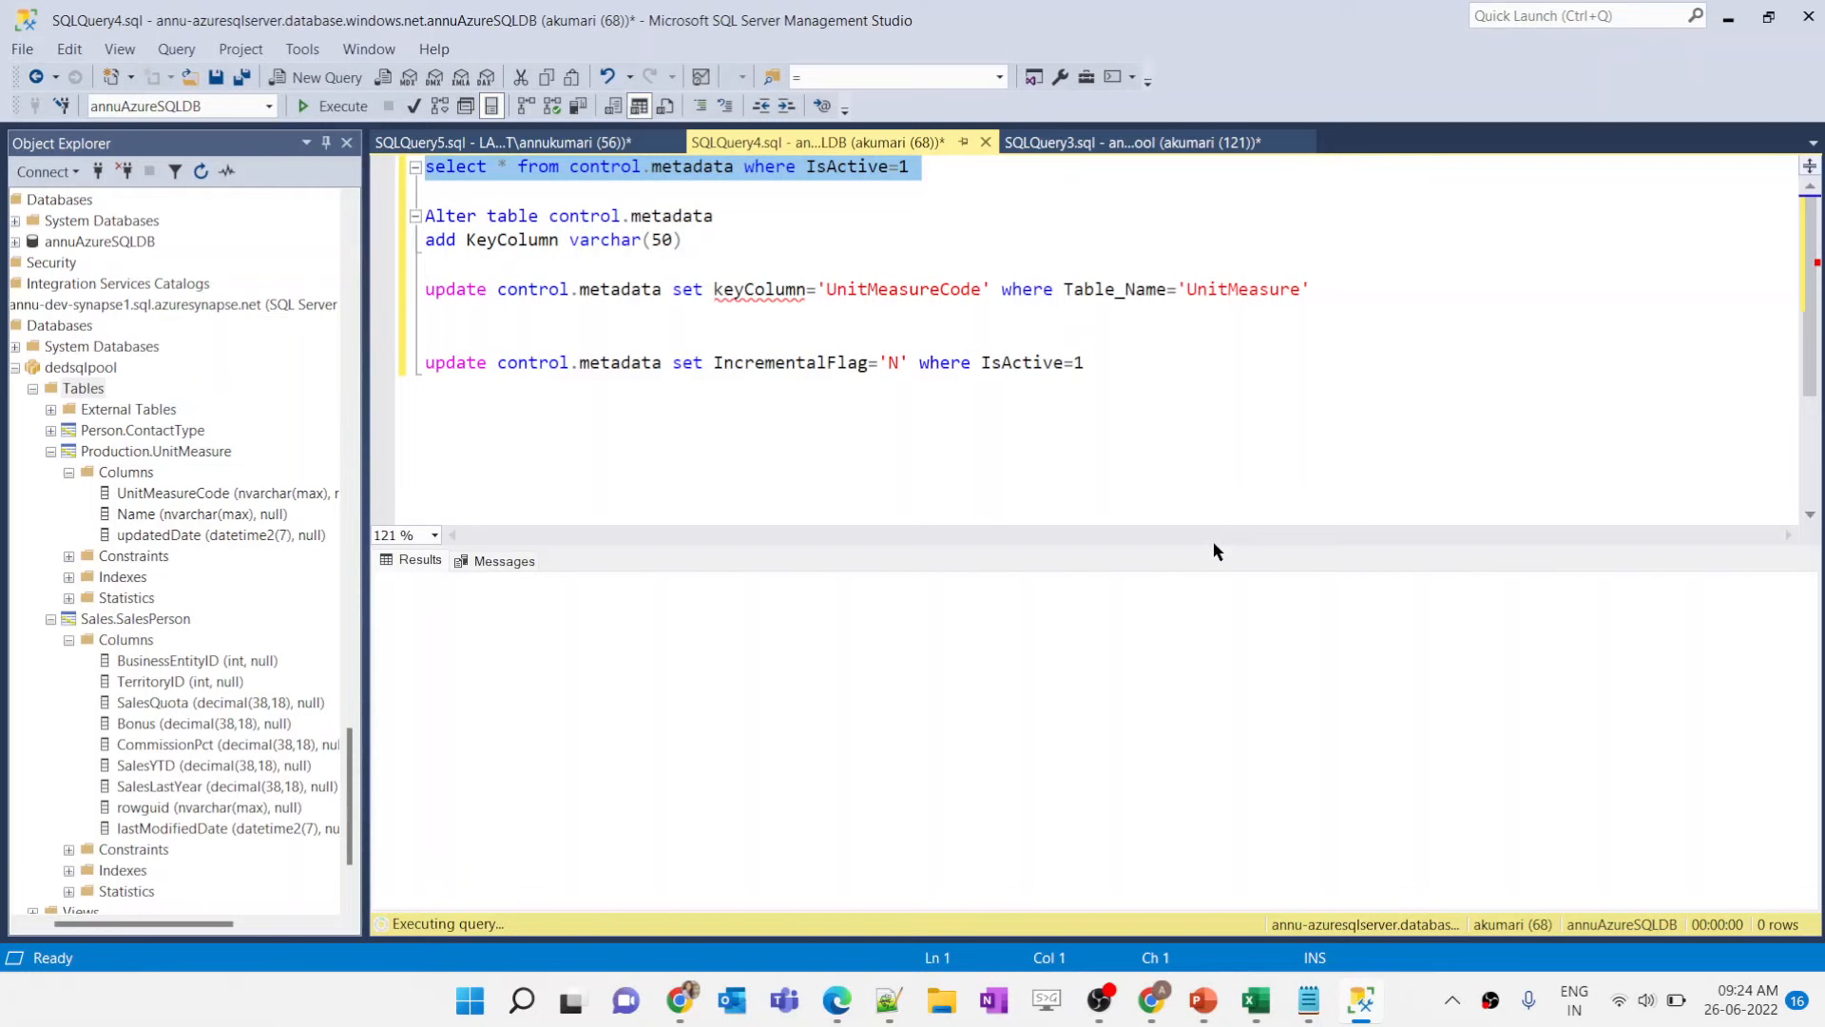
{"action": "left_click", "coordinate": [1359, 585]}
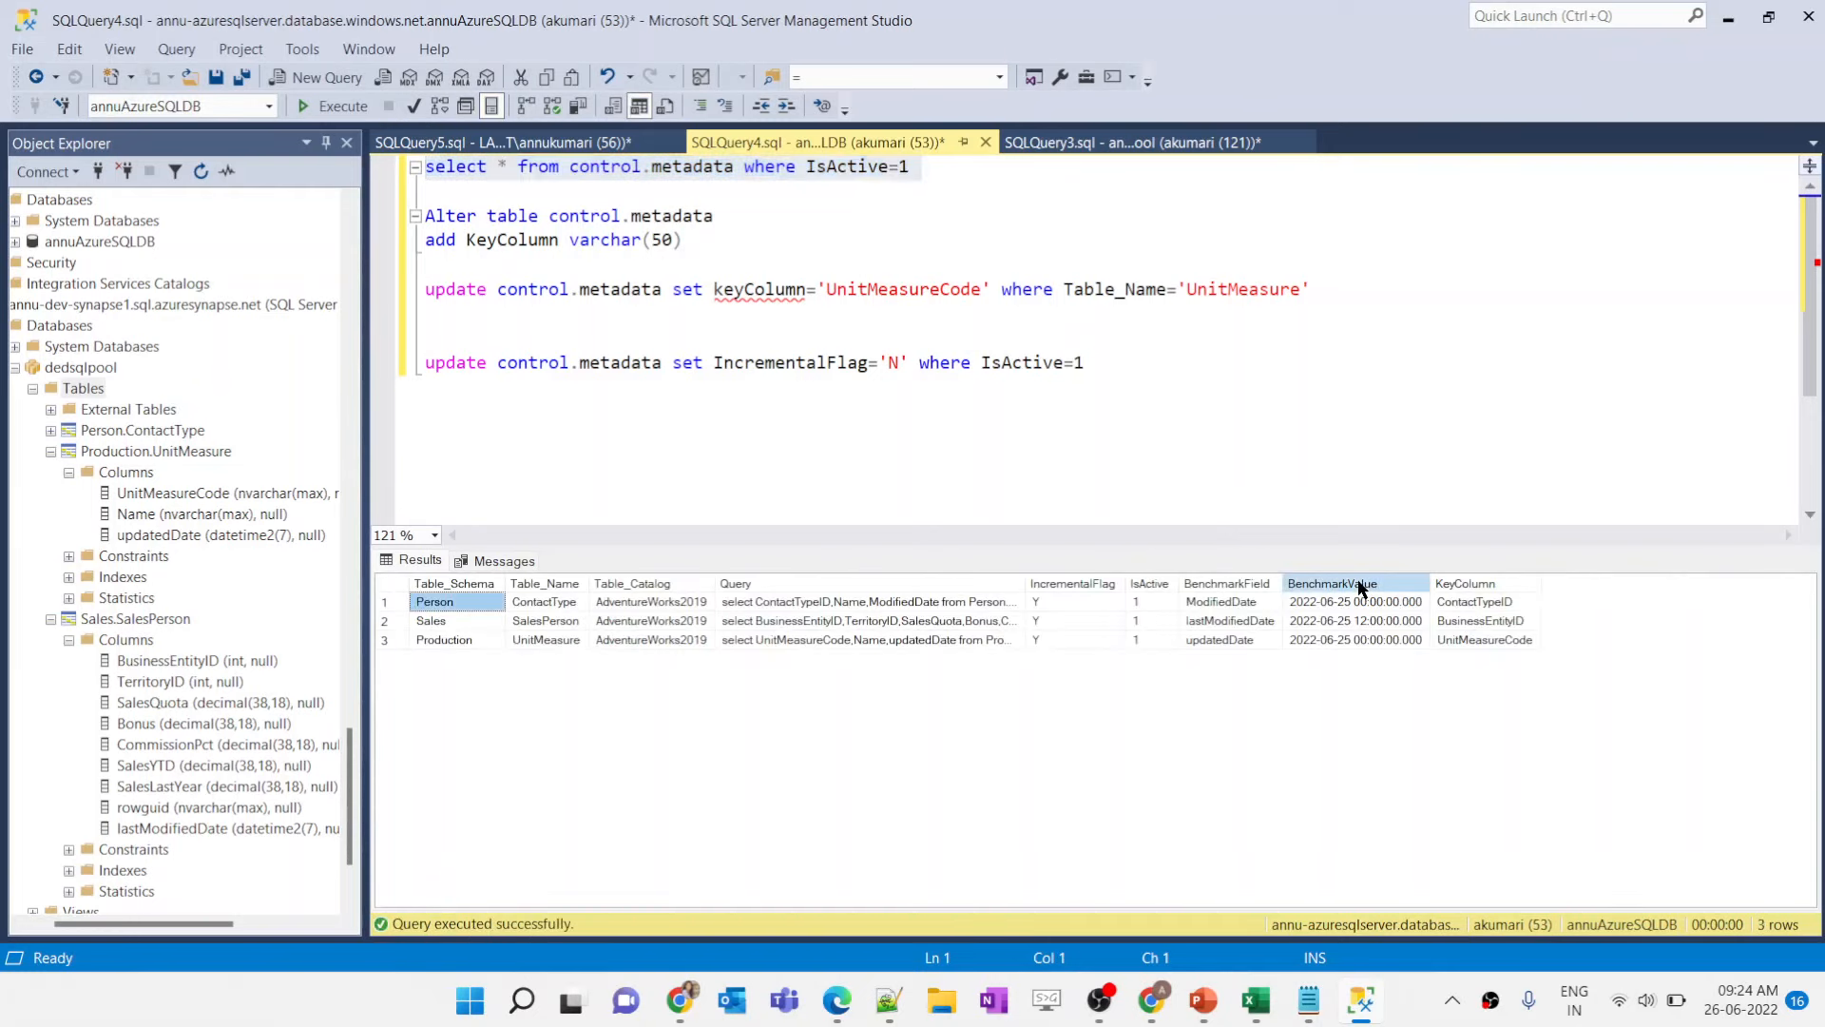
{"action": "left_click", "coordinate": [1360, 585]}
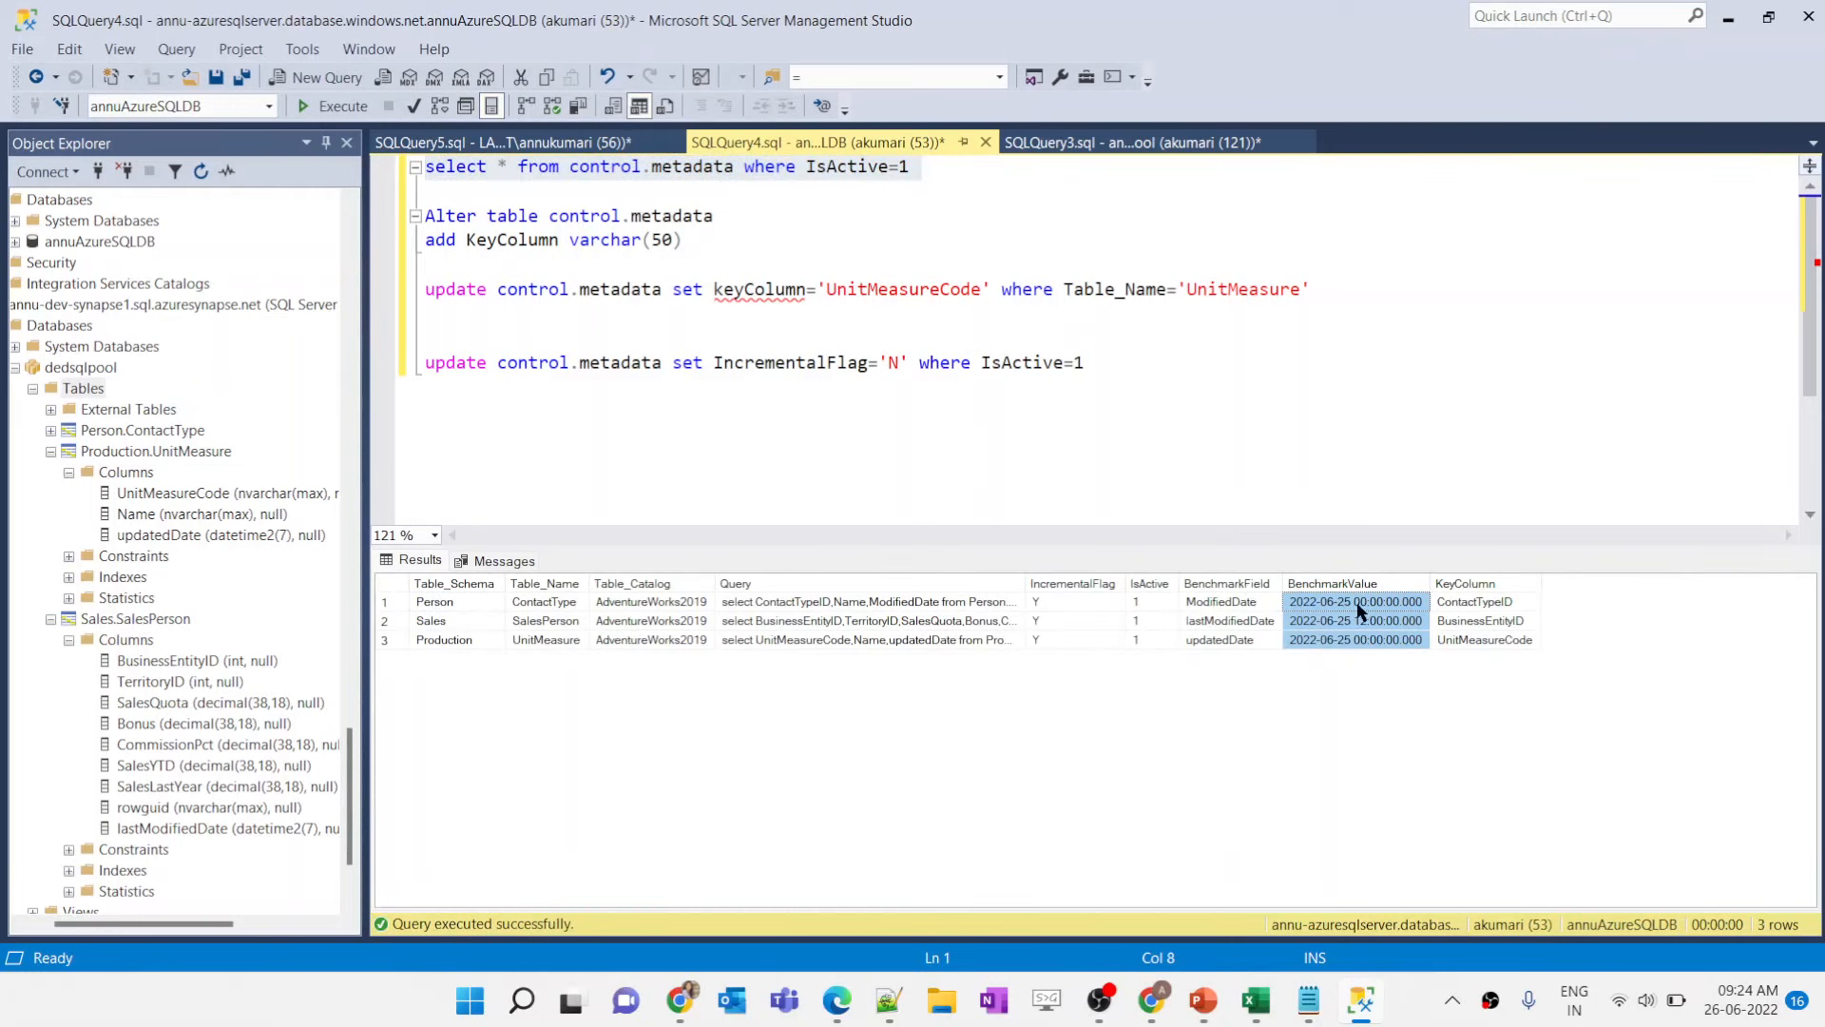
Step: Compare the date in the Person.ContactType insert of SQLQuery5.sql with the benchmark values in the SQLQuery4.sql results
{"action": "left_click", "coordinate": [542, 144]}
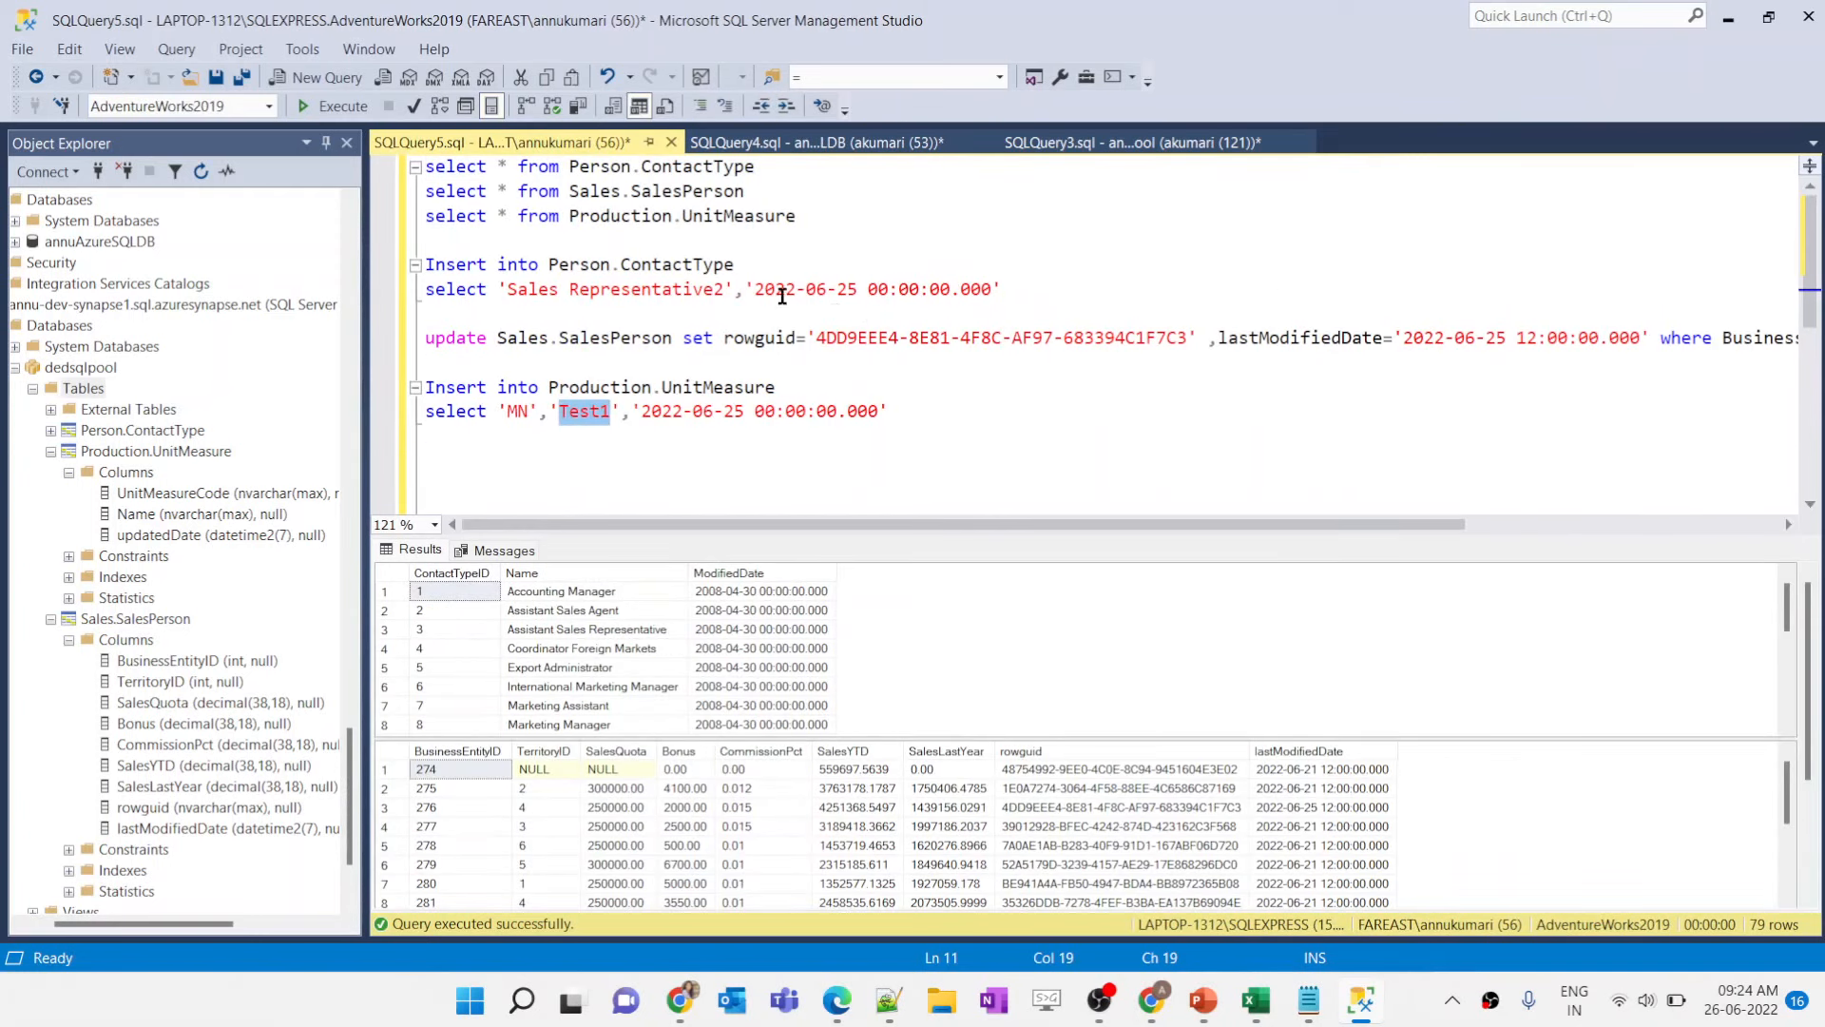
{"action": "left_click_drag", "start_coordinate": [747, 289], "coordinate": [1001, 289]}
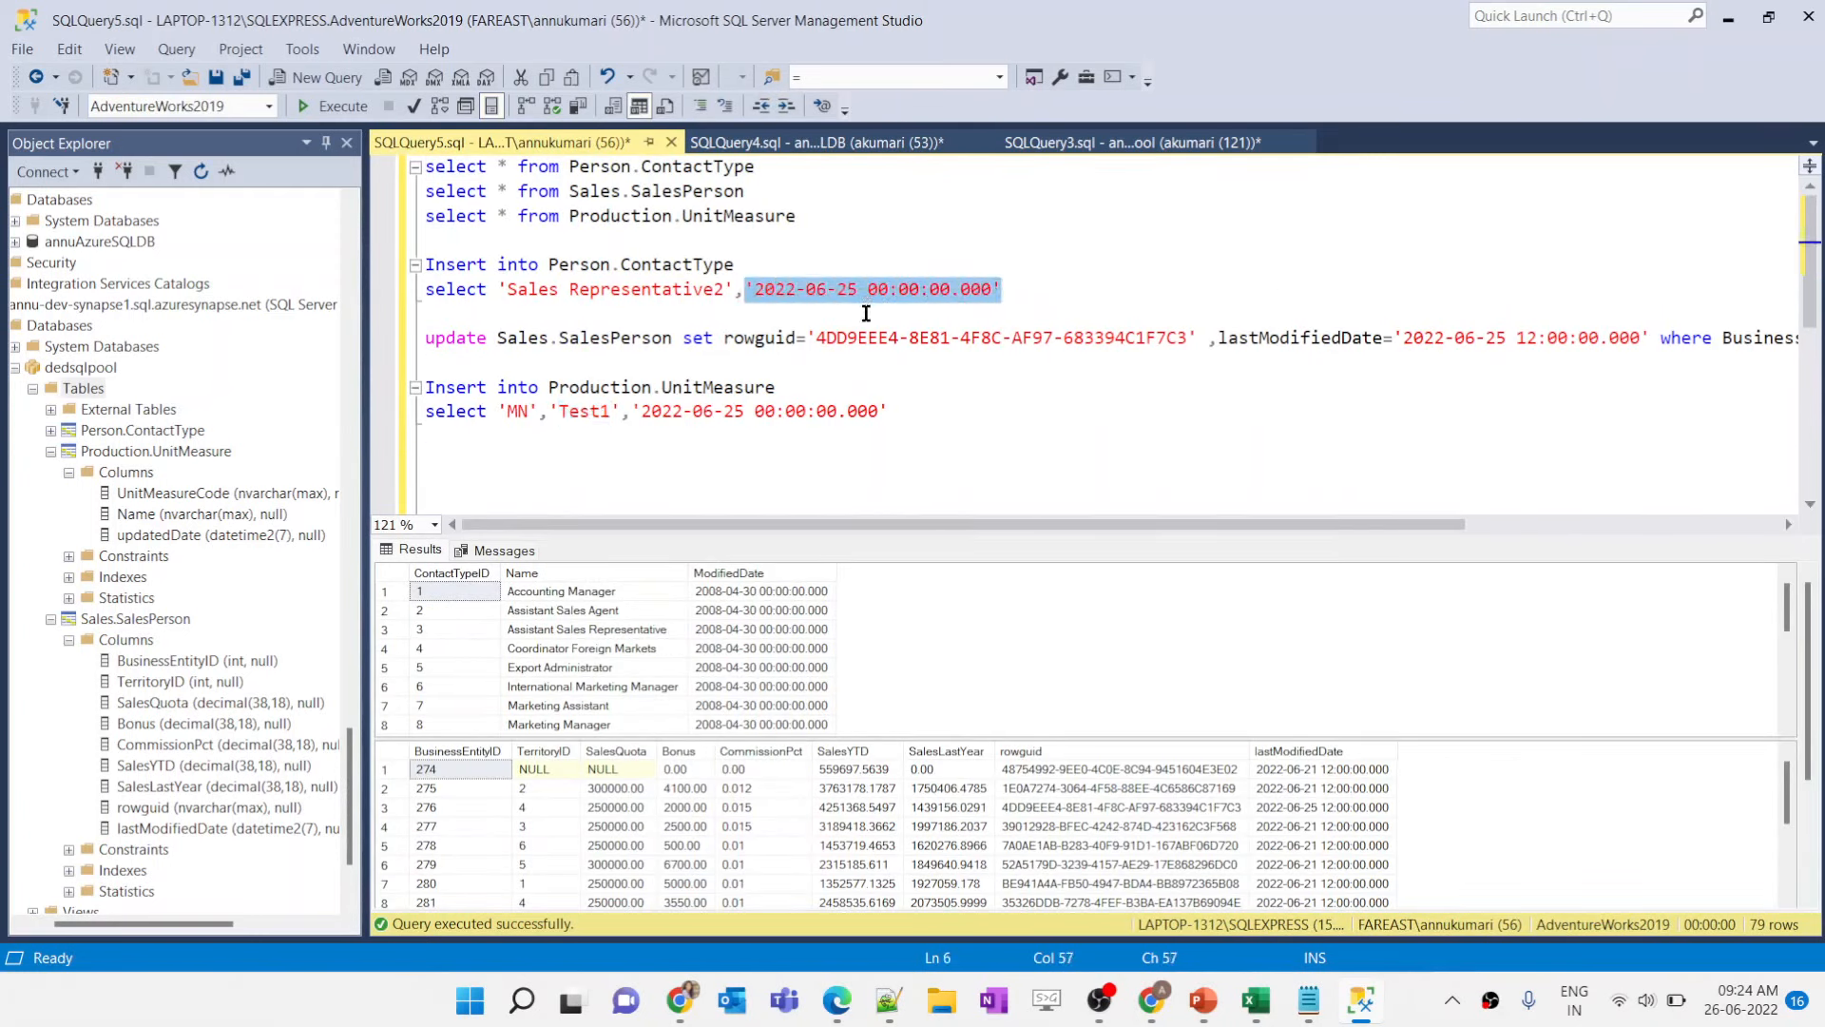
{"action": "left_click", "coordinate": [814, 143]}
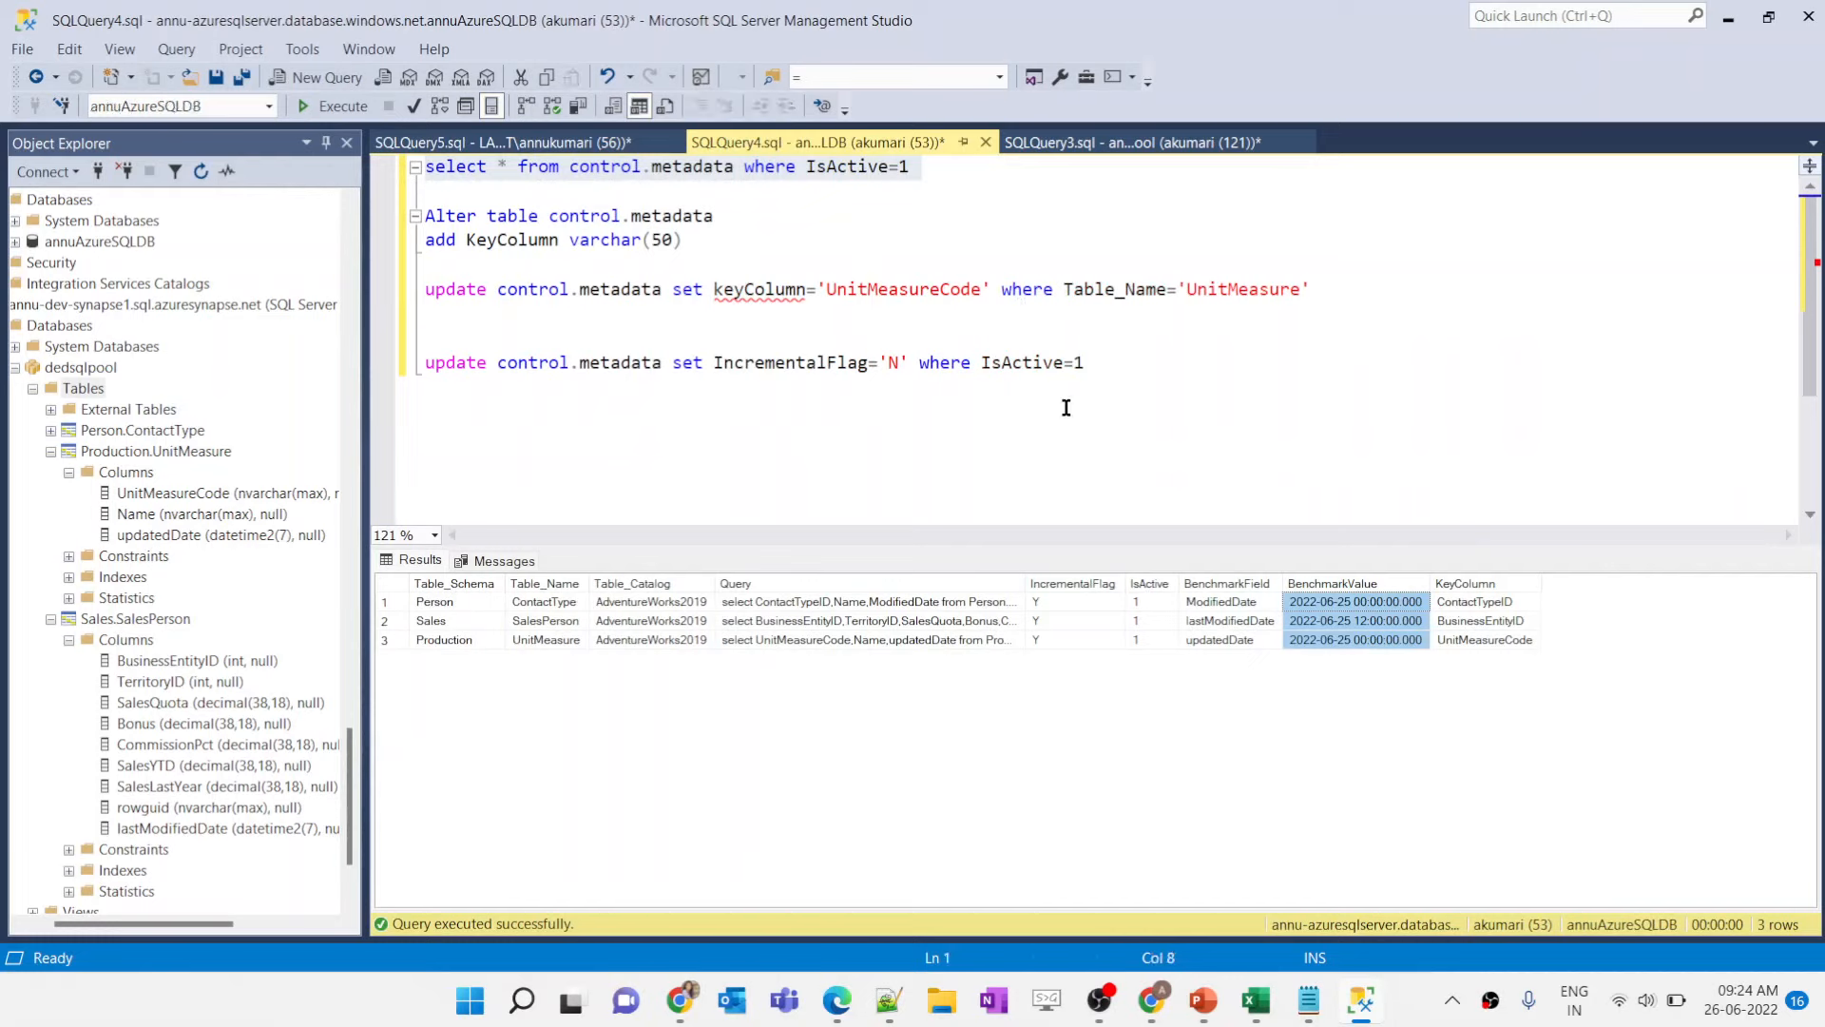
{"action": "mouse_move", "coordinate": [1155, 1003]}
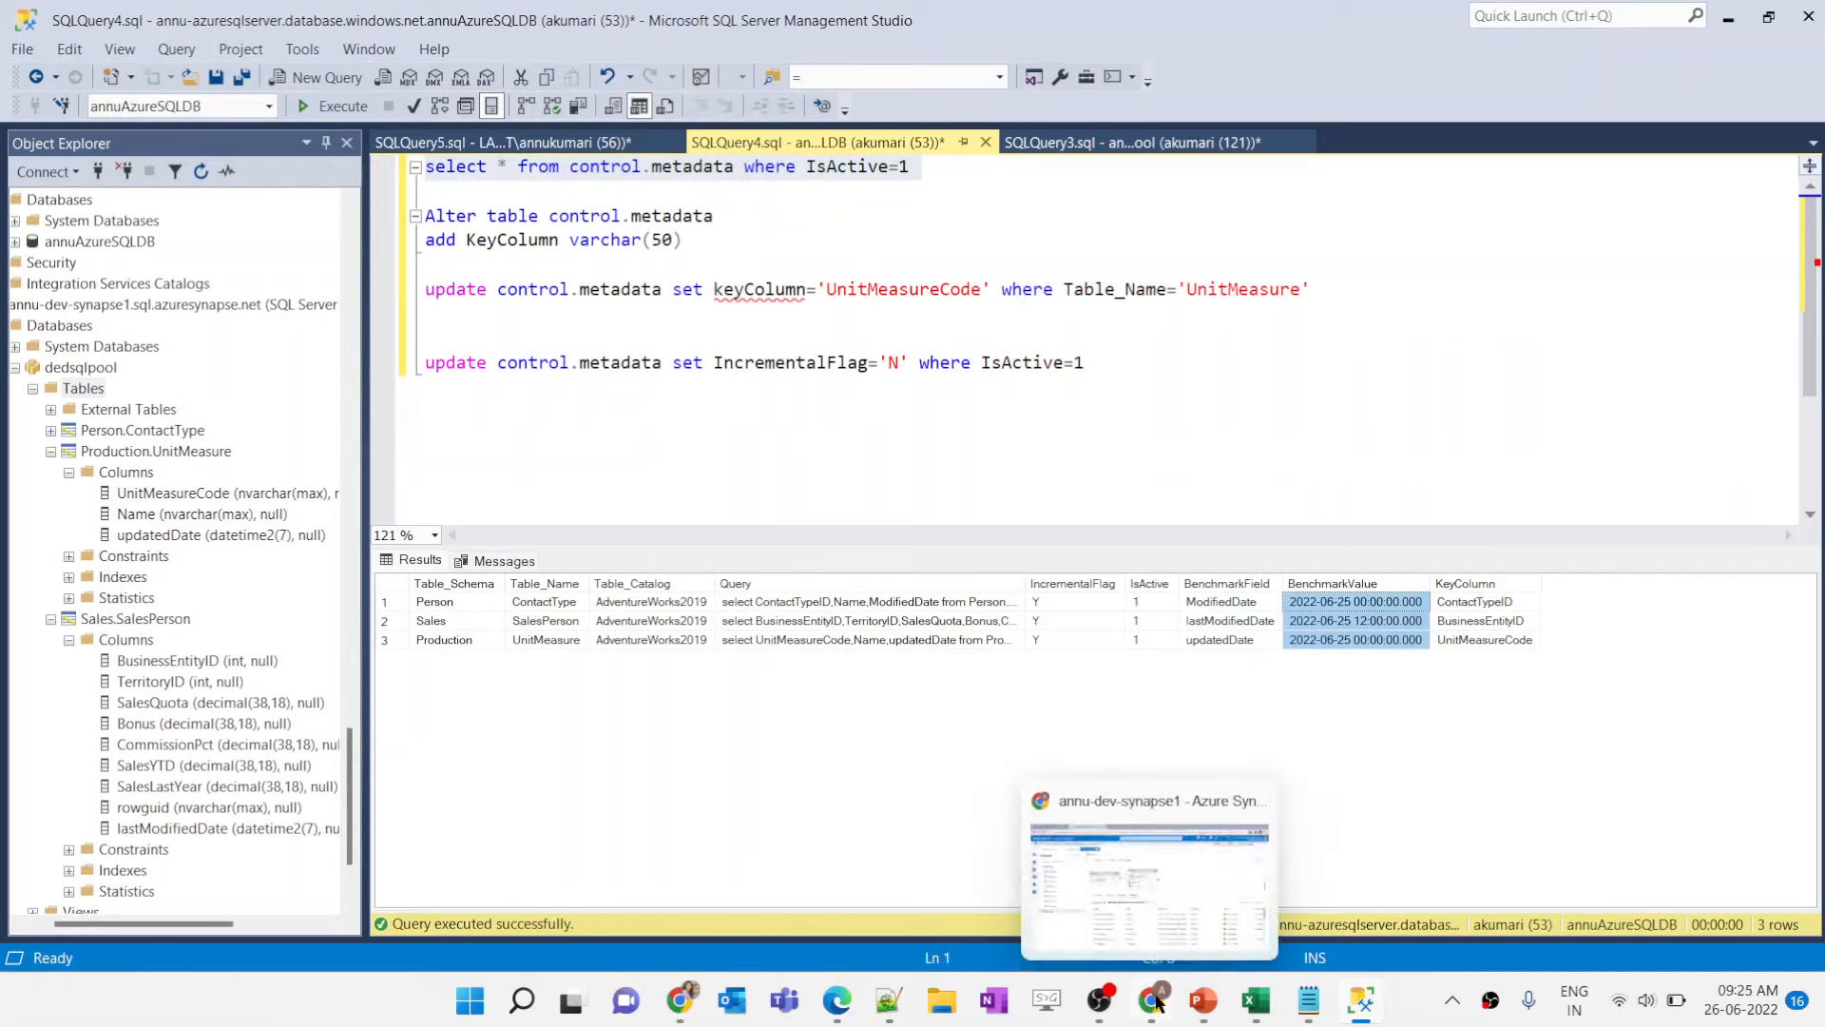
Step: Delete the update statement that sets IncrementalFlag='N' and the blank lines above it from SQLQuery4.sql
{"action": "left_click", "coordinate": [1474, 601]}
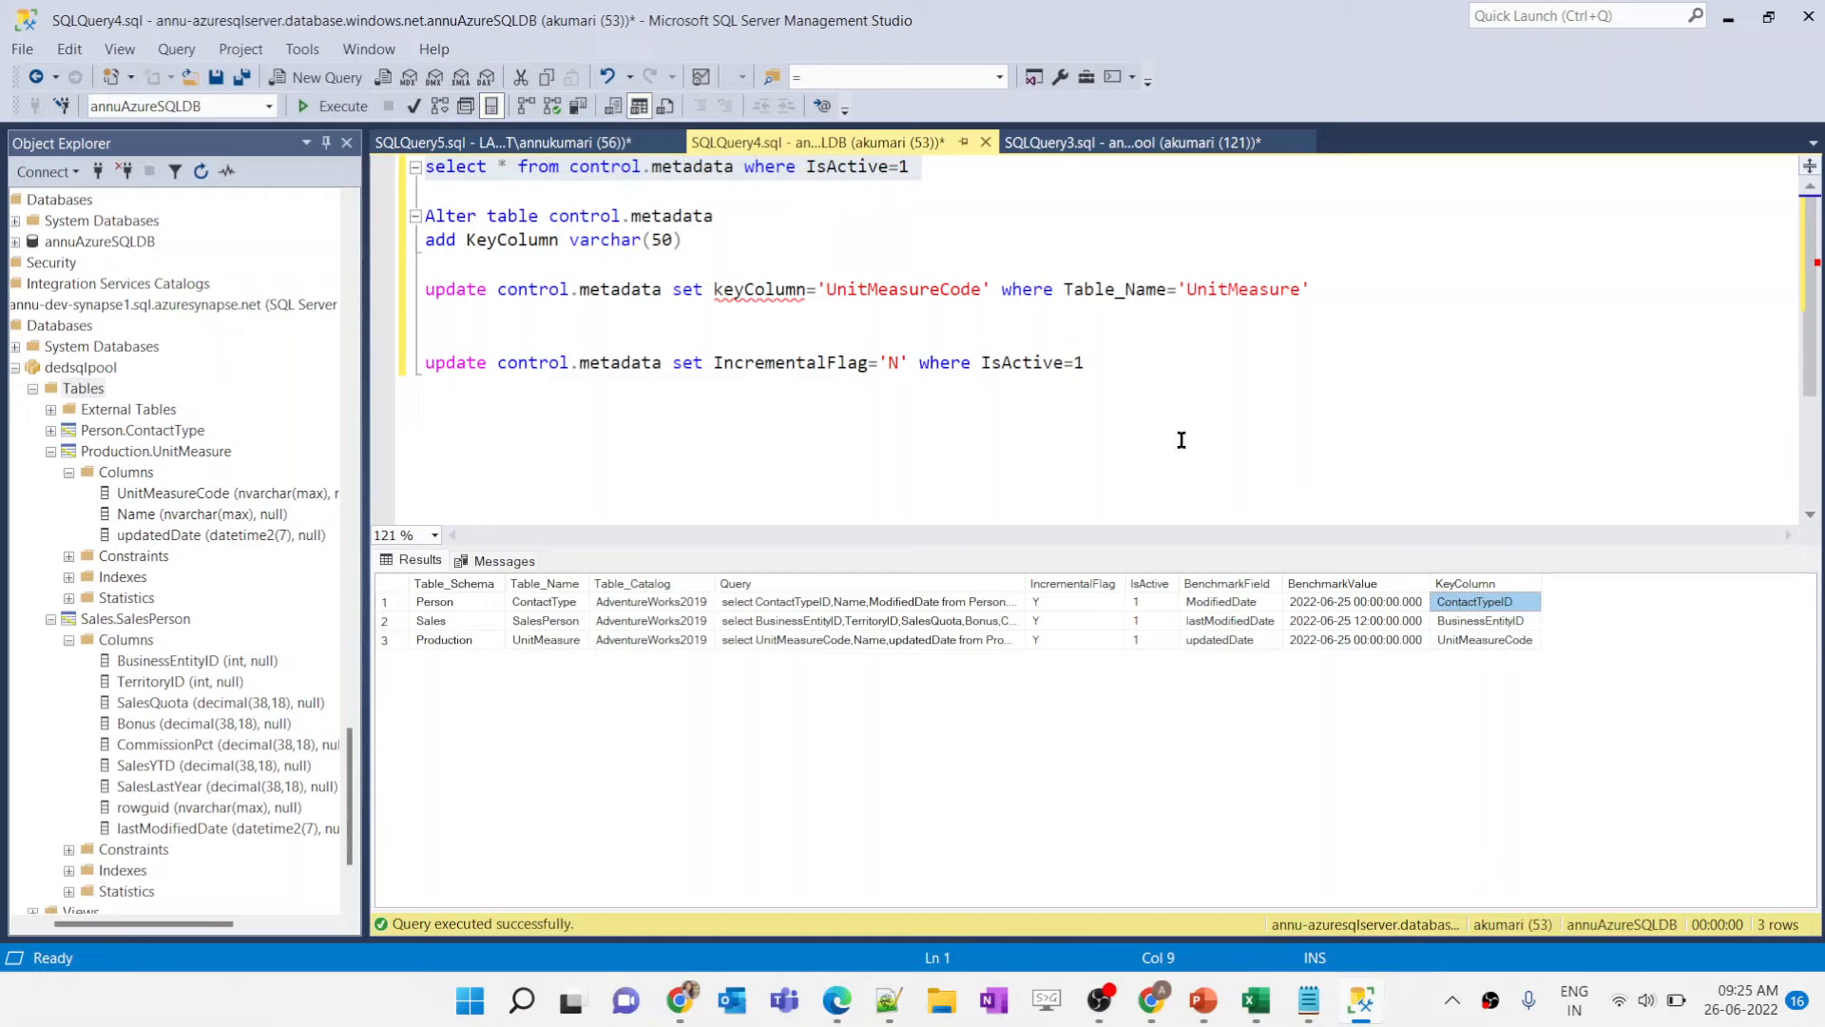
{"action": "left_click", "coordinate": [1092, 367]}
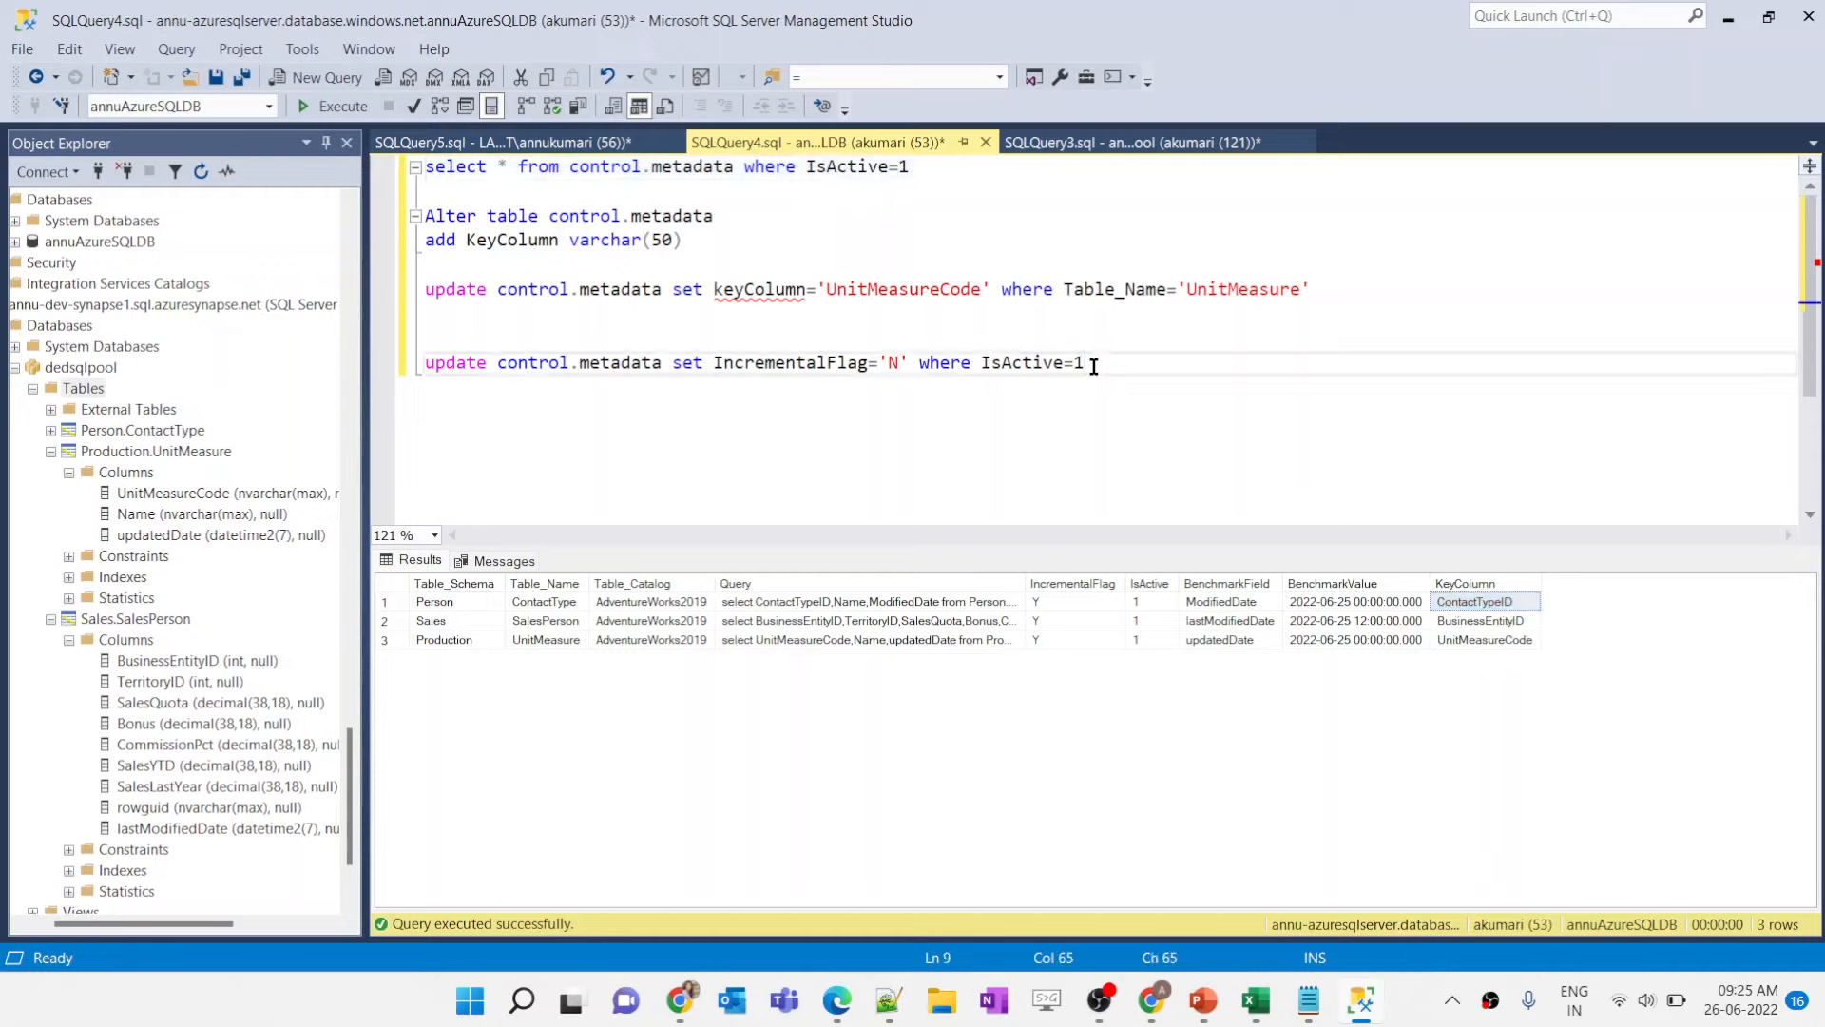
{"action": "left_click", "coordinate": [739, 321], "text": "shift"}
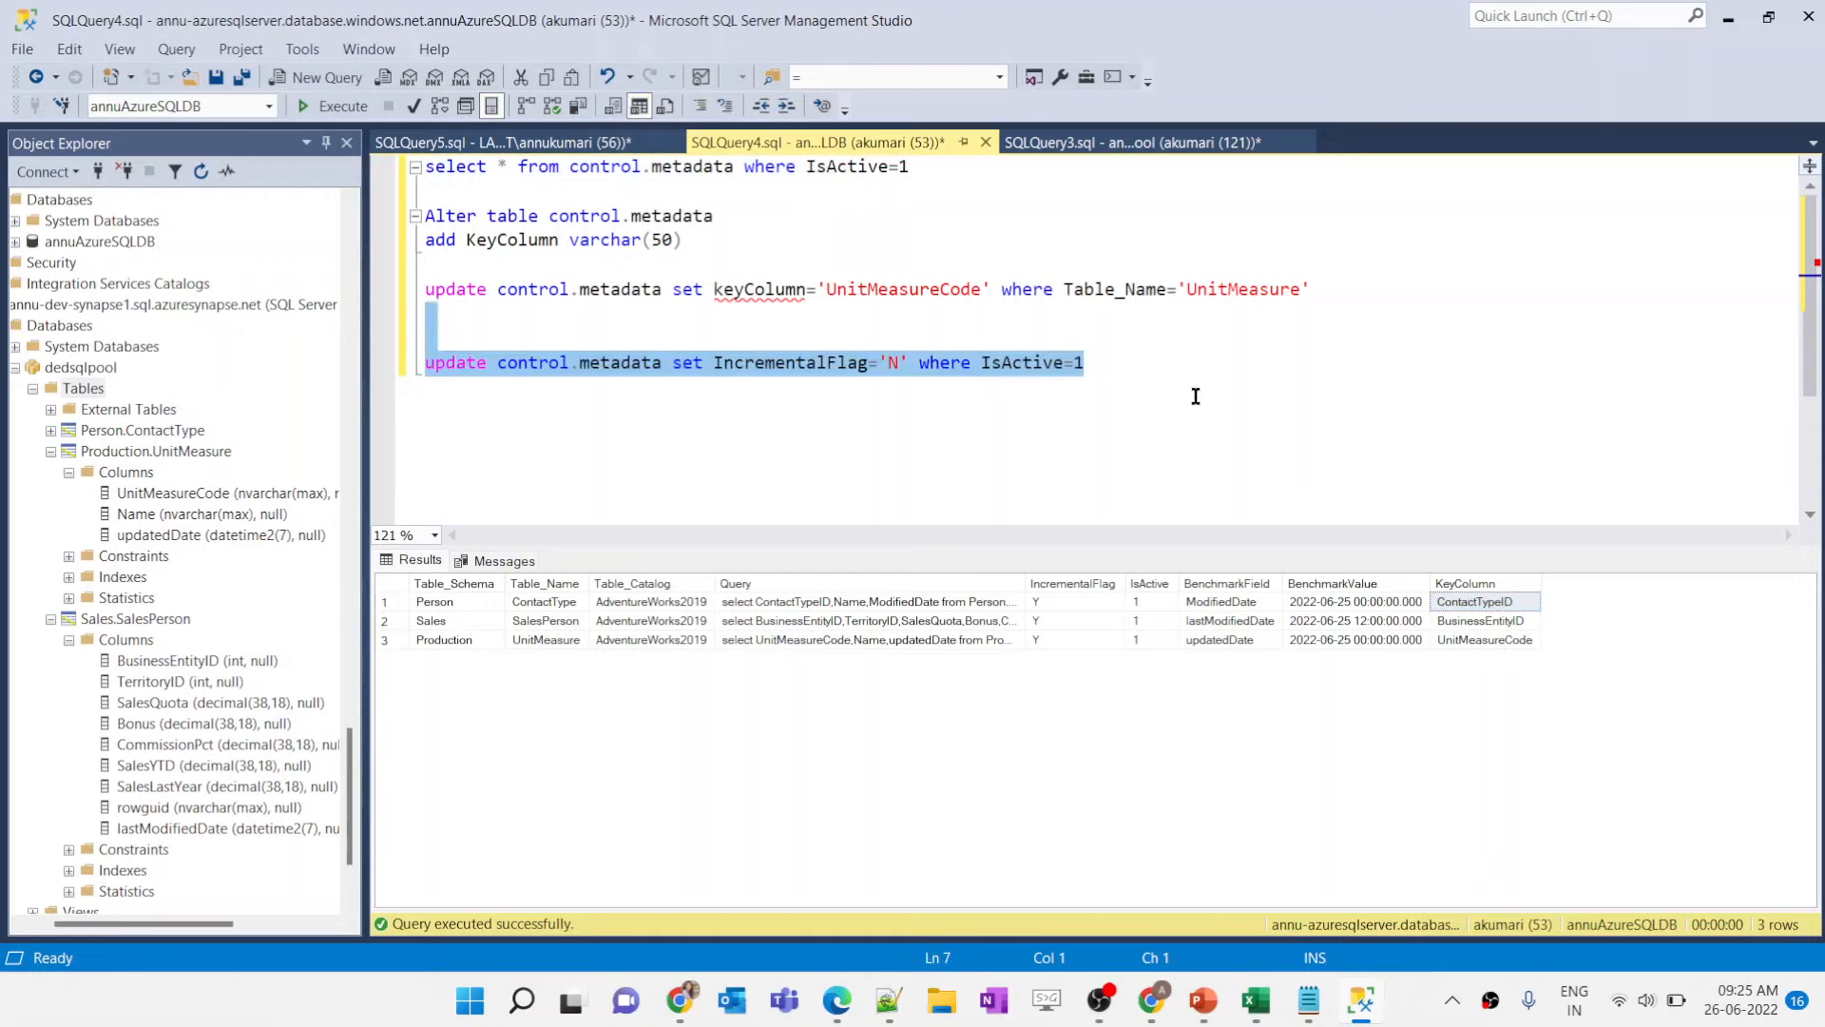
{"action": "key", "text": "Delete"}
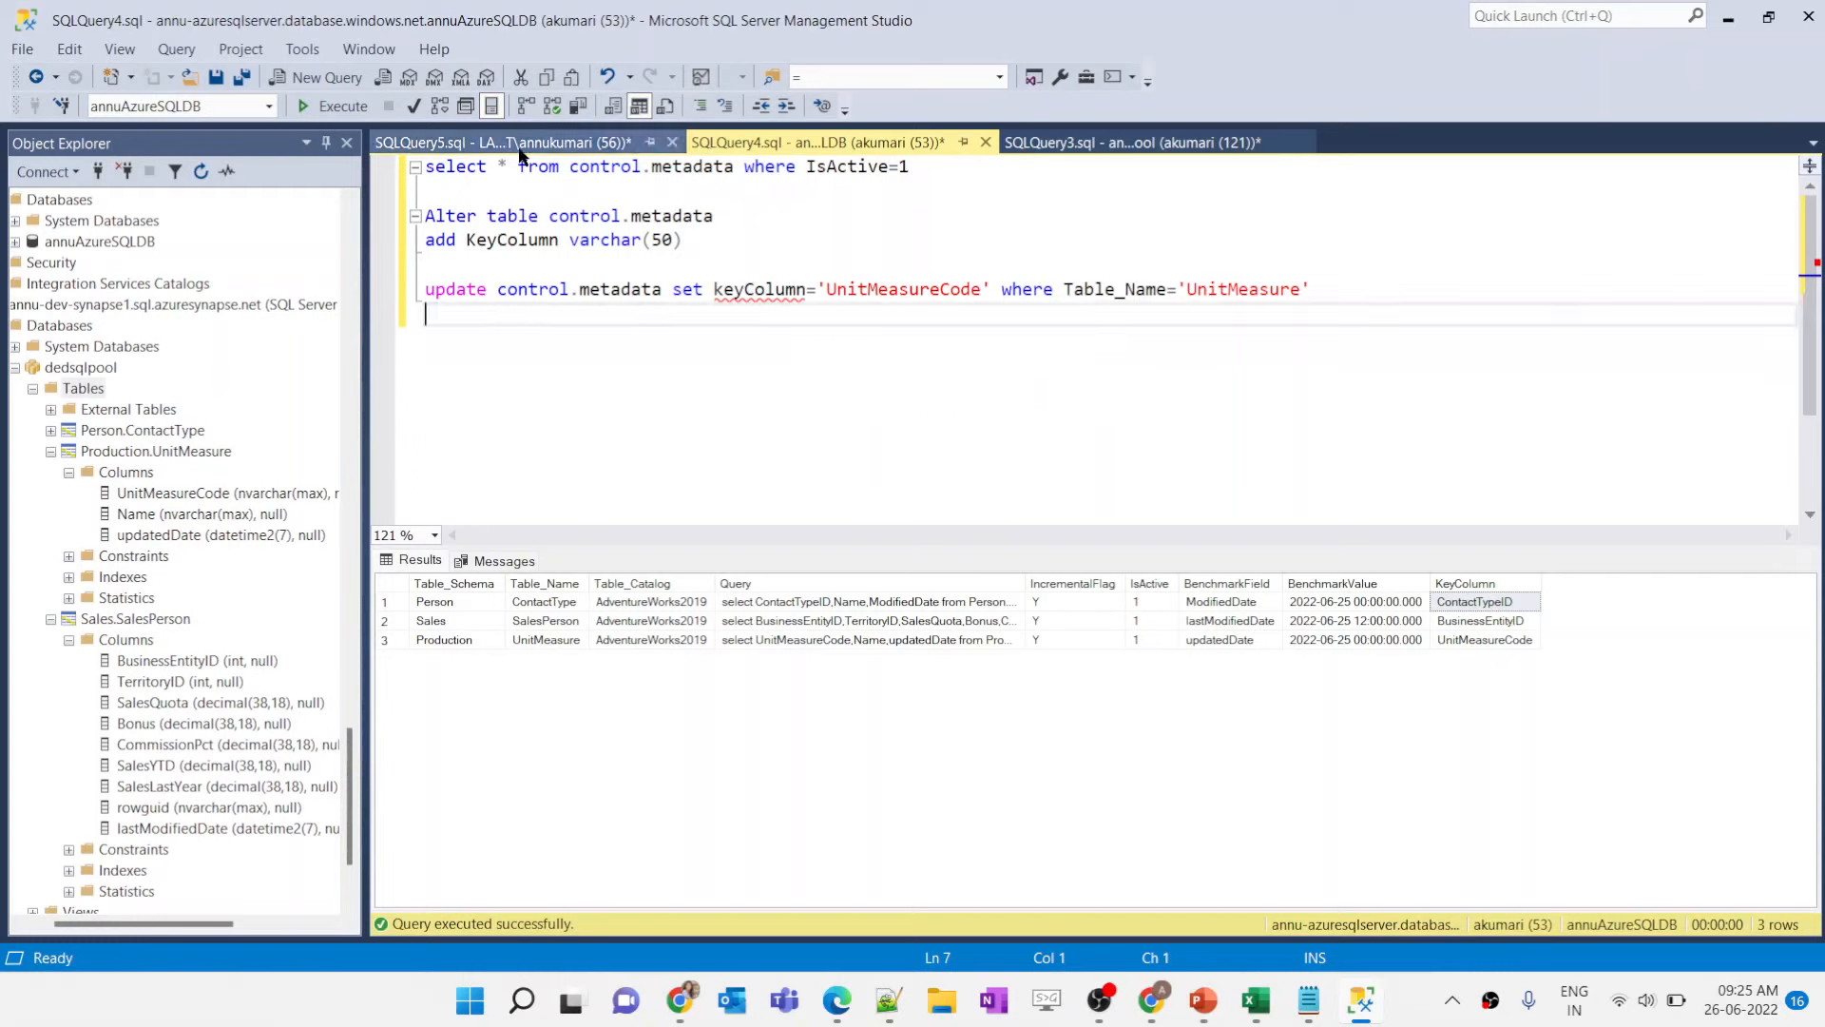
Step: Enlarge the results area of SQLQuery5.sql and examine the ContactTypeID and Name columns of Person.ContactType
{"action": "left_click", "coordinate": [552, 142]}
{"action": "triple_click", "coordinate": [574, 168]}
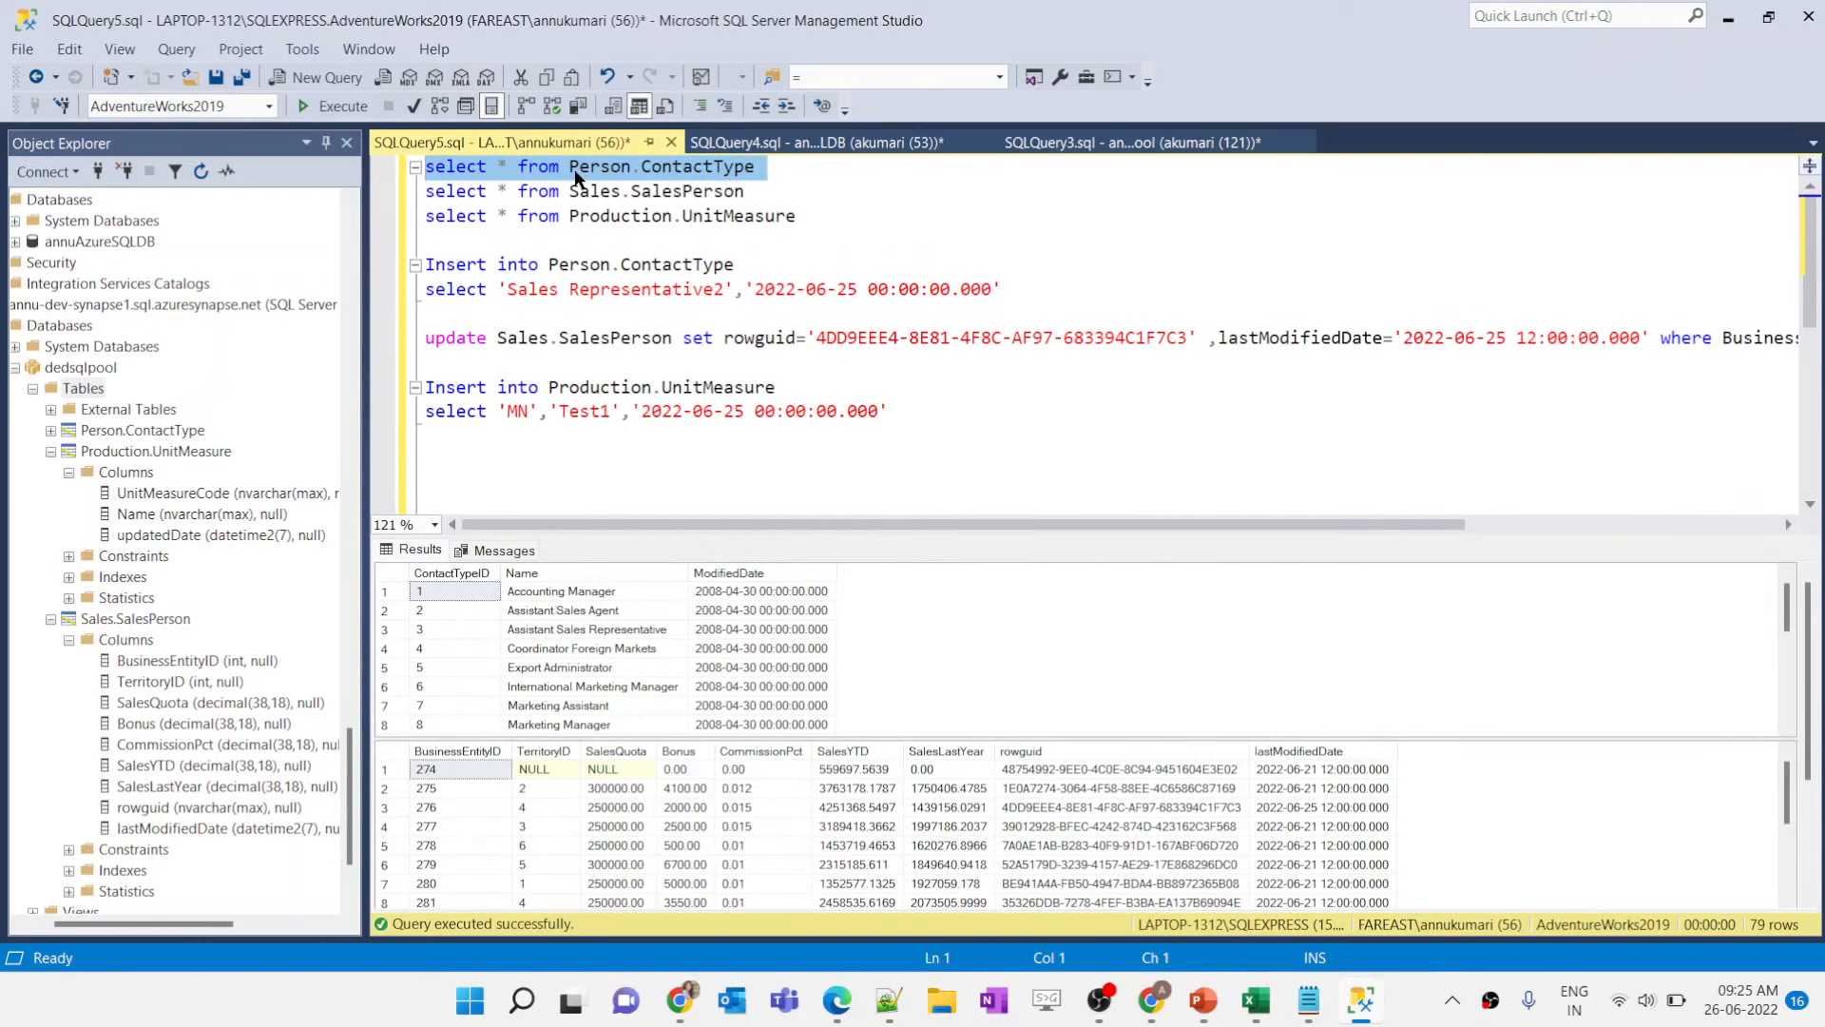
{"action": "left_click_drag", "start_coordinate": [787, 534], "coordinate": [759, 267]}
{"action": "left_click", "coordinate": [453, 380]}
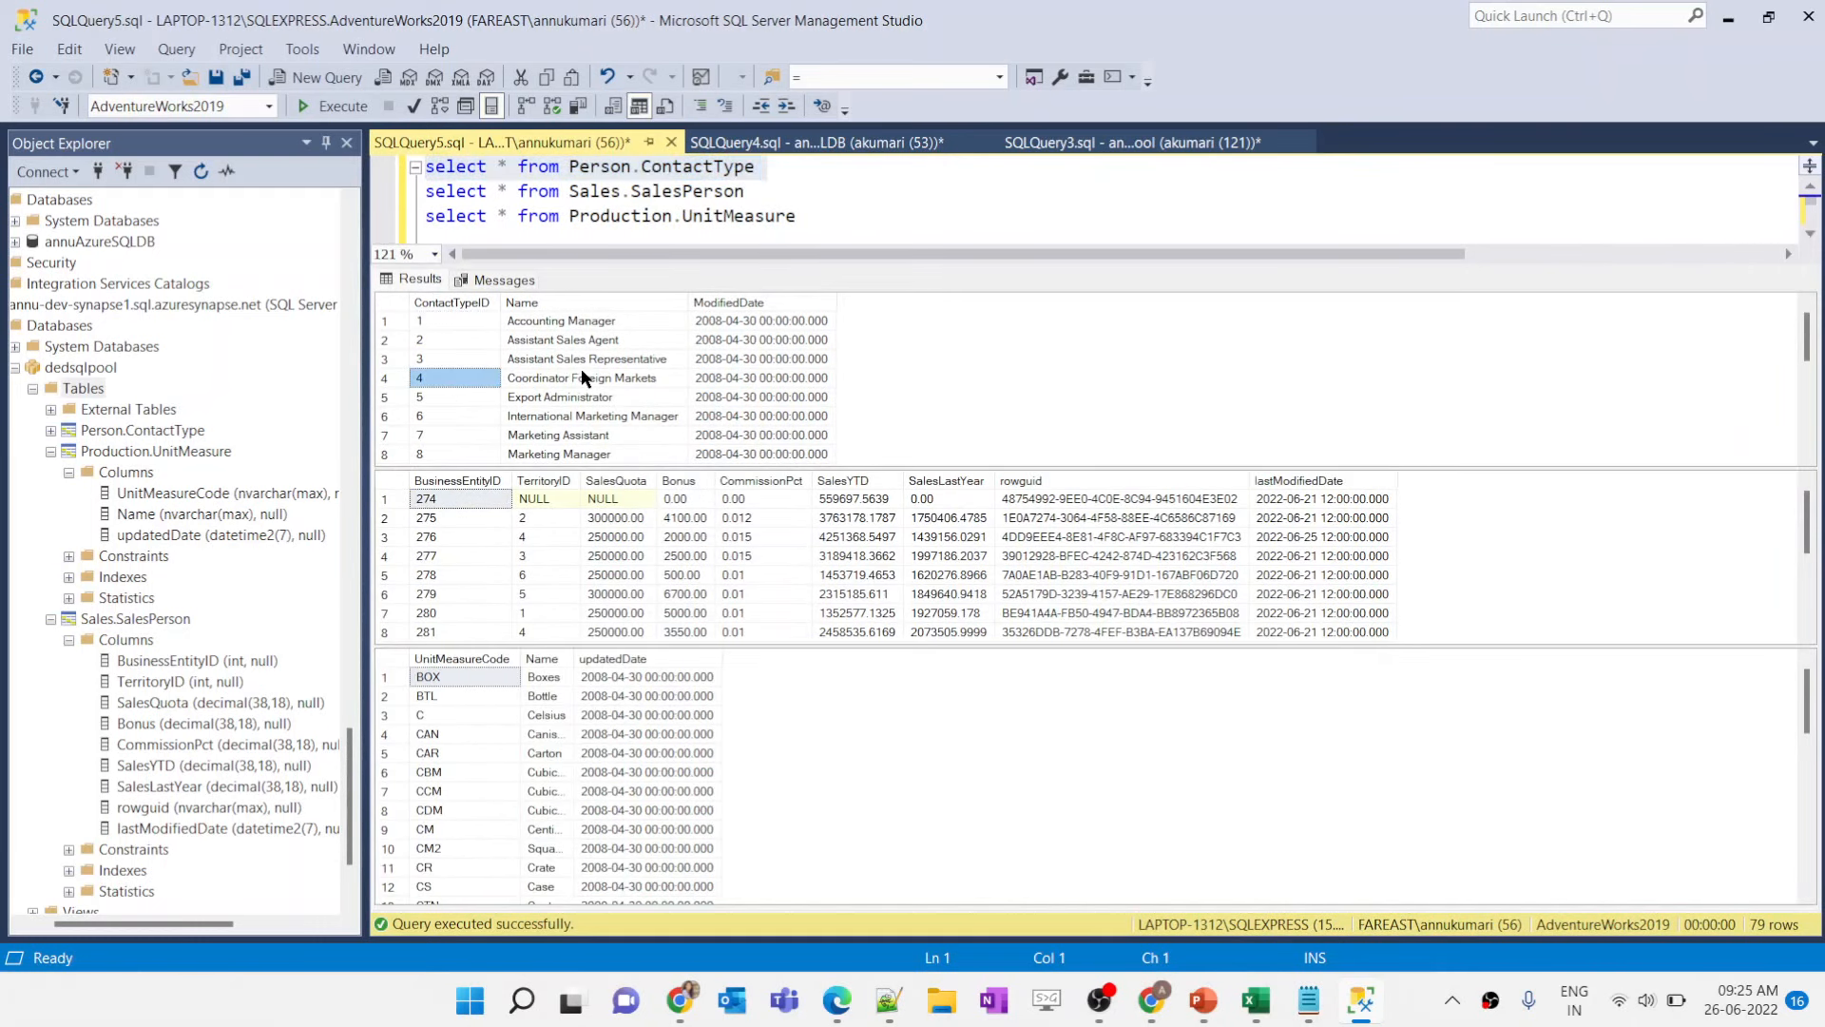
{"action": "left_click", "coordinate": [533, 381]}
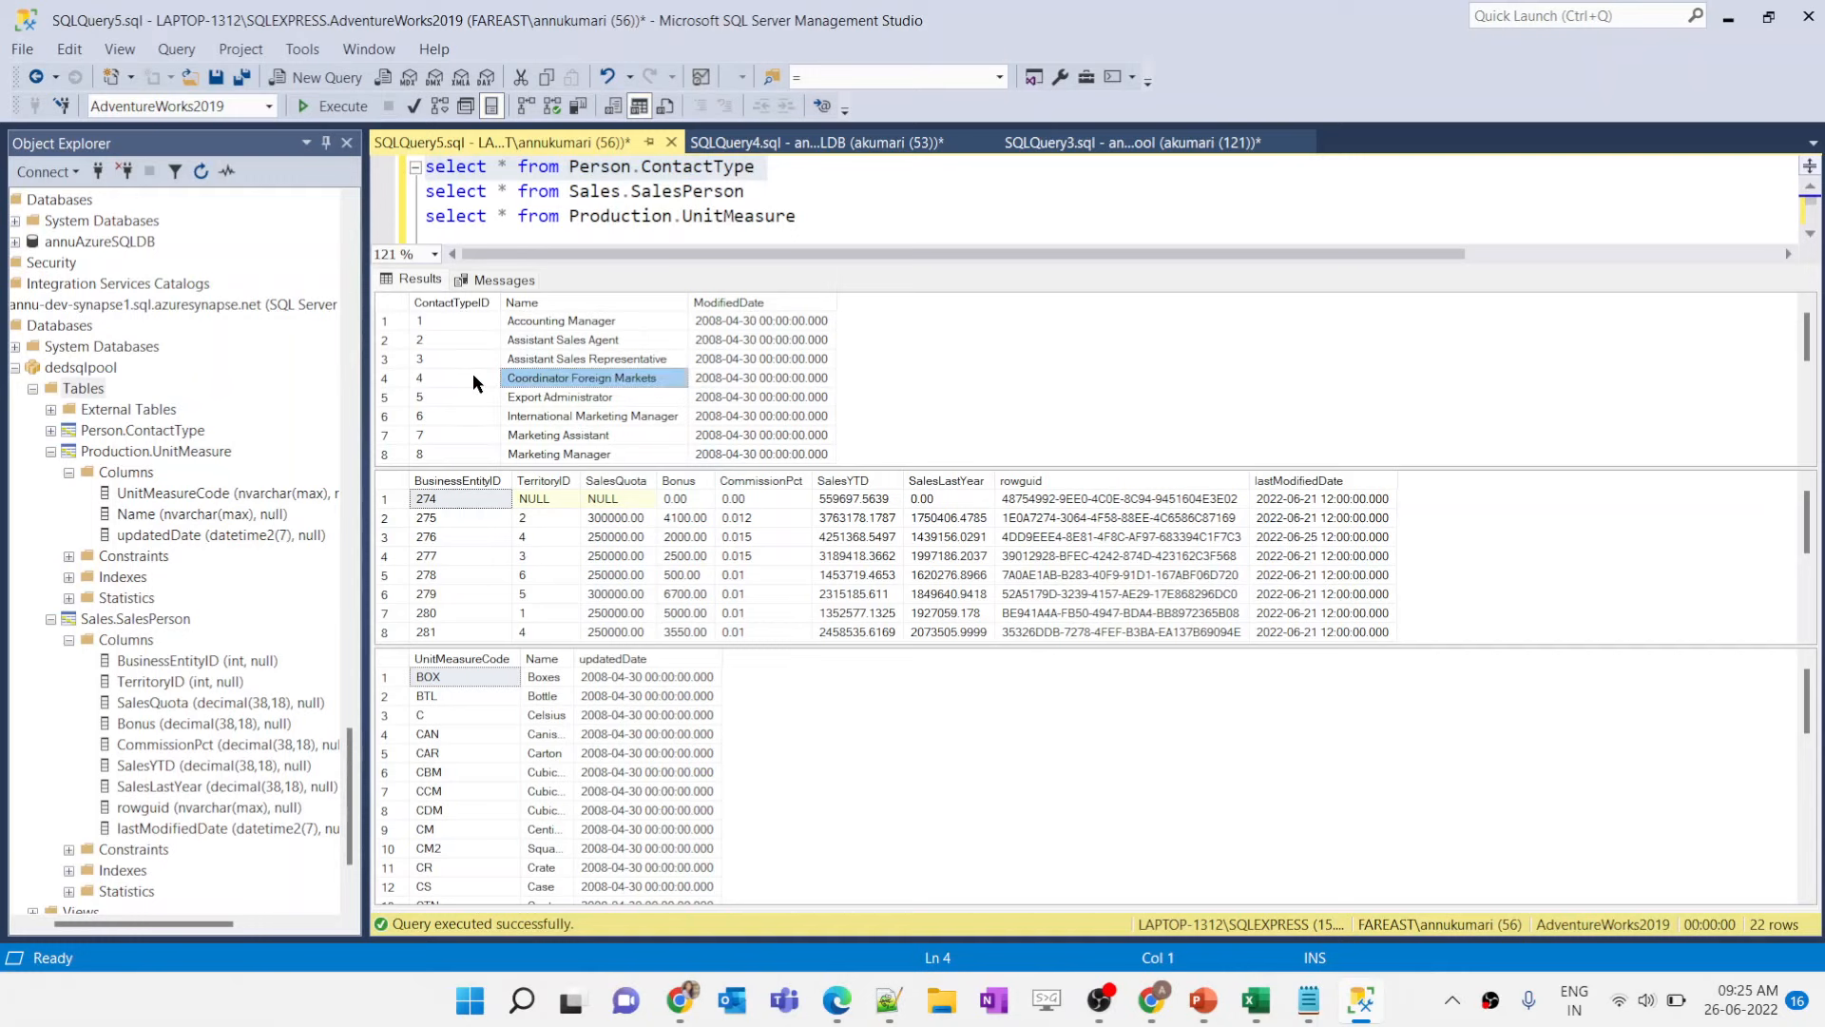
{"action": "left_click", "coordinate": [563, 371]}
Step: Set the keyColumn value in the control.metadata update statement of SQLQuery4.sql to 'ContactTypeID,Name'
{"action": "left_click", "coordinate": [810, 145]}
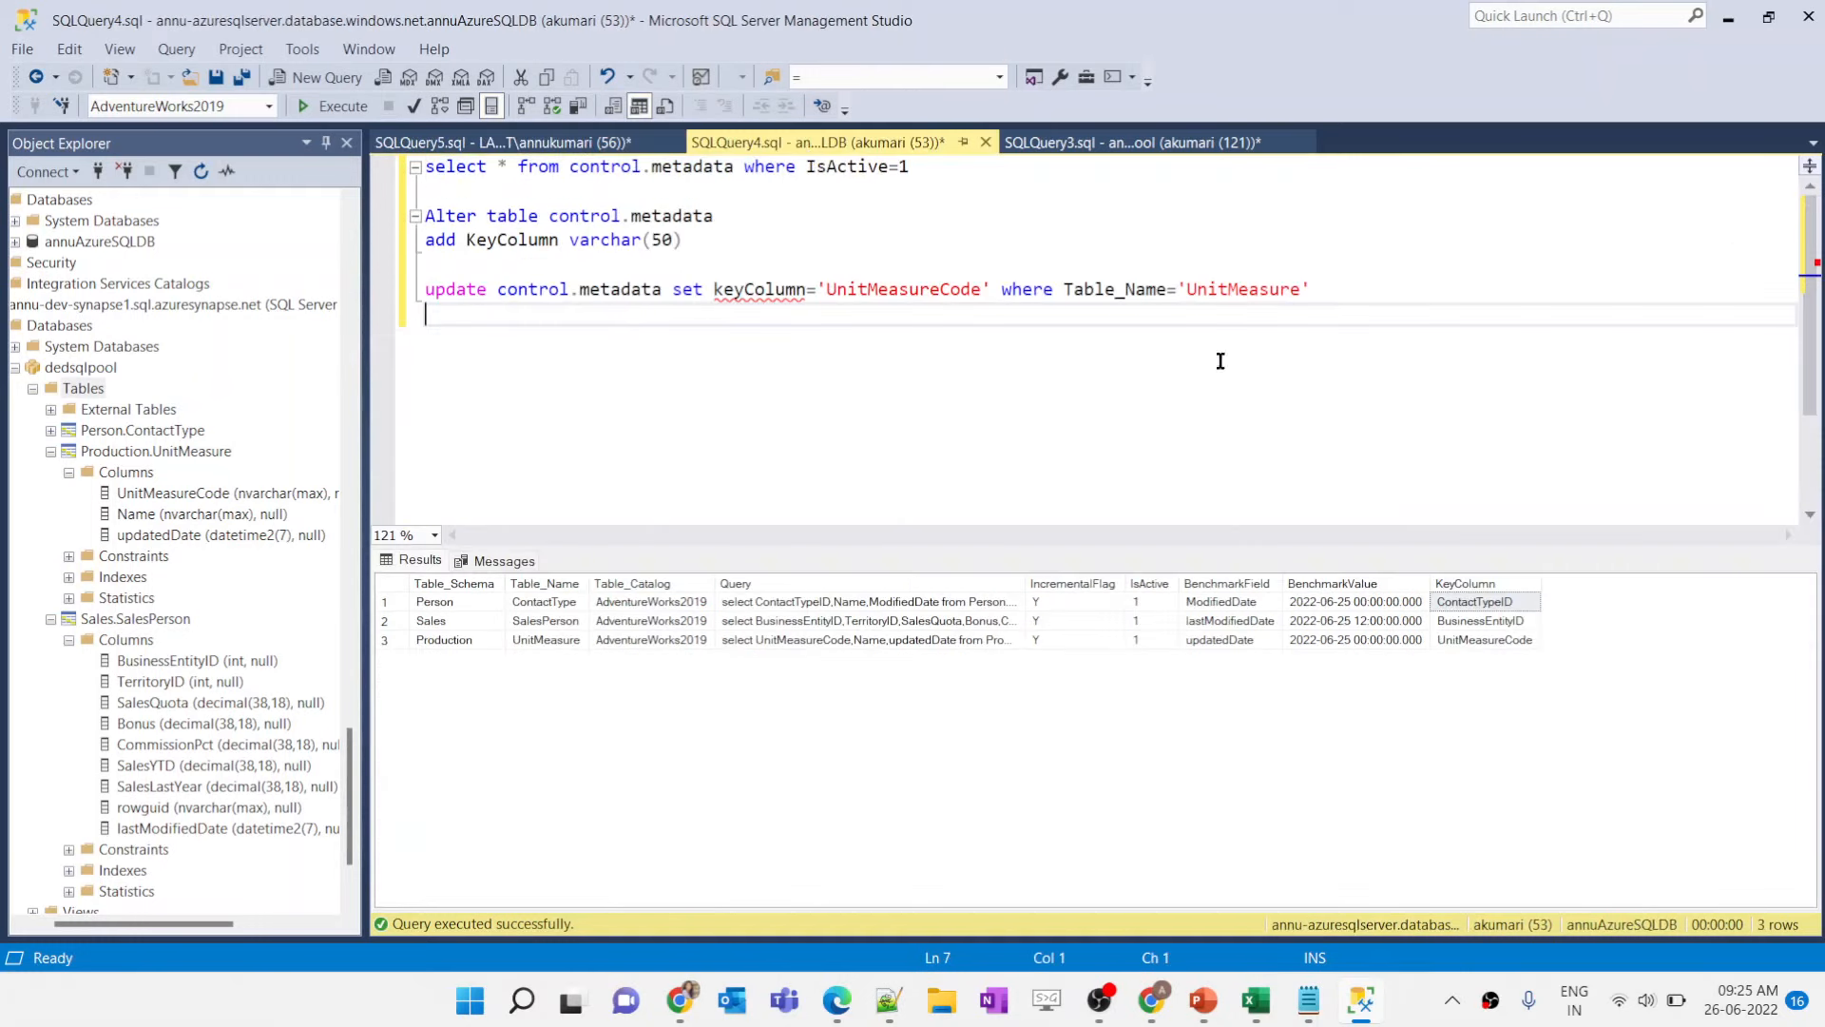
{"action": "left_click", "coordinate": [1469, 602]}
{"action": "double_click", "coordinate": [838, 288]}
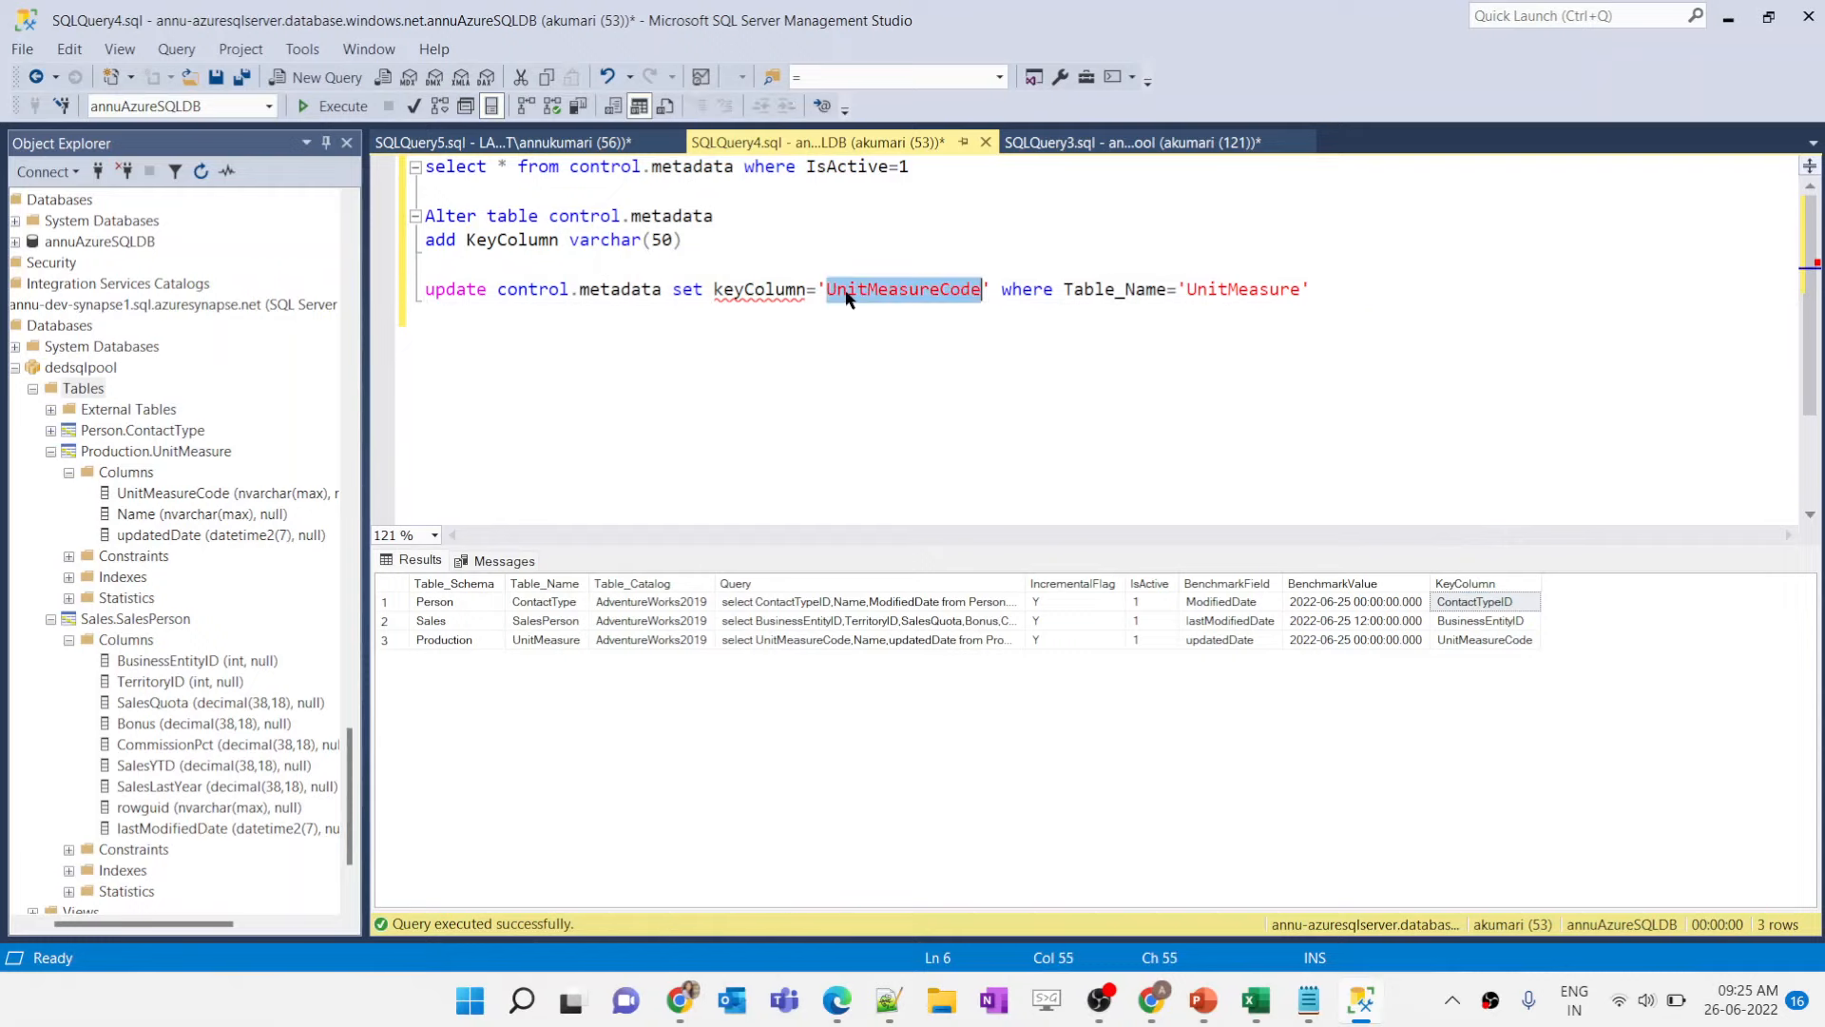
{"action": "type", "text": "Con"}
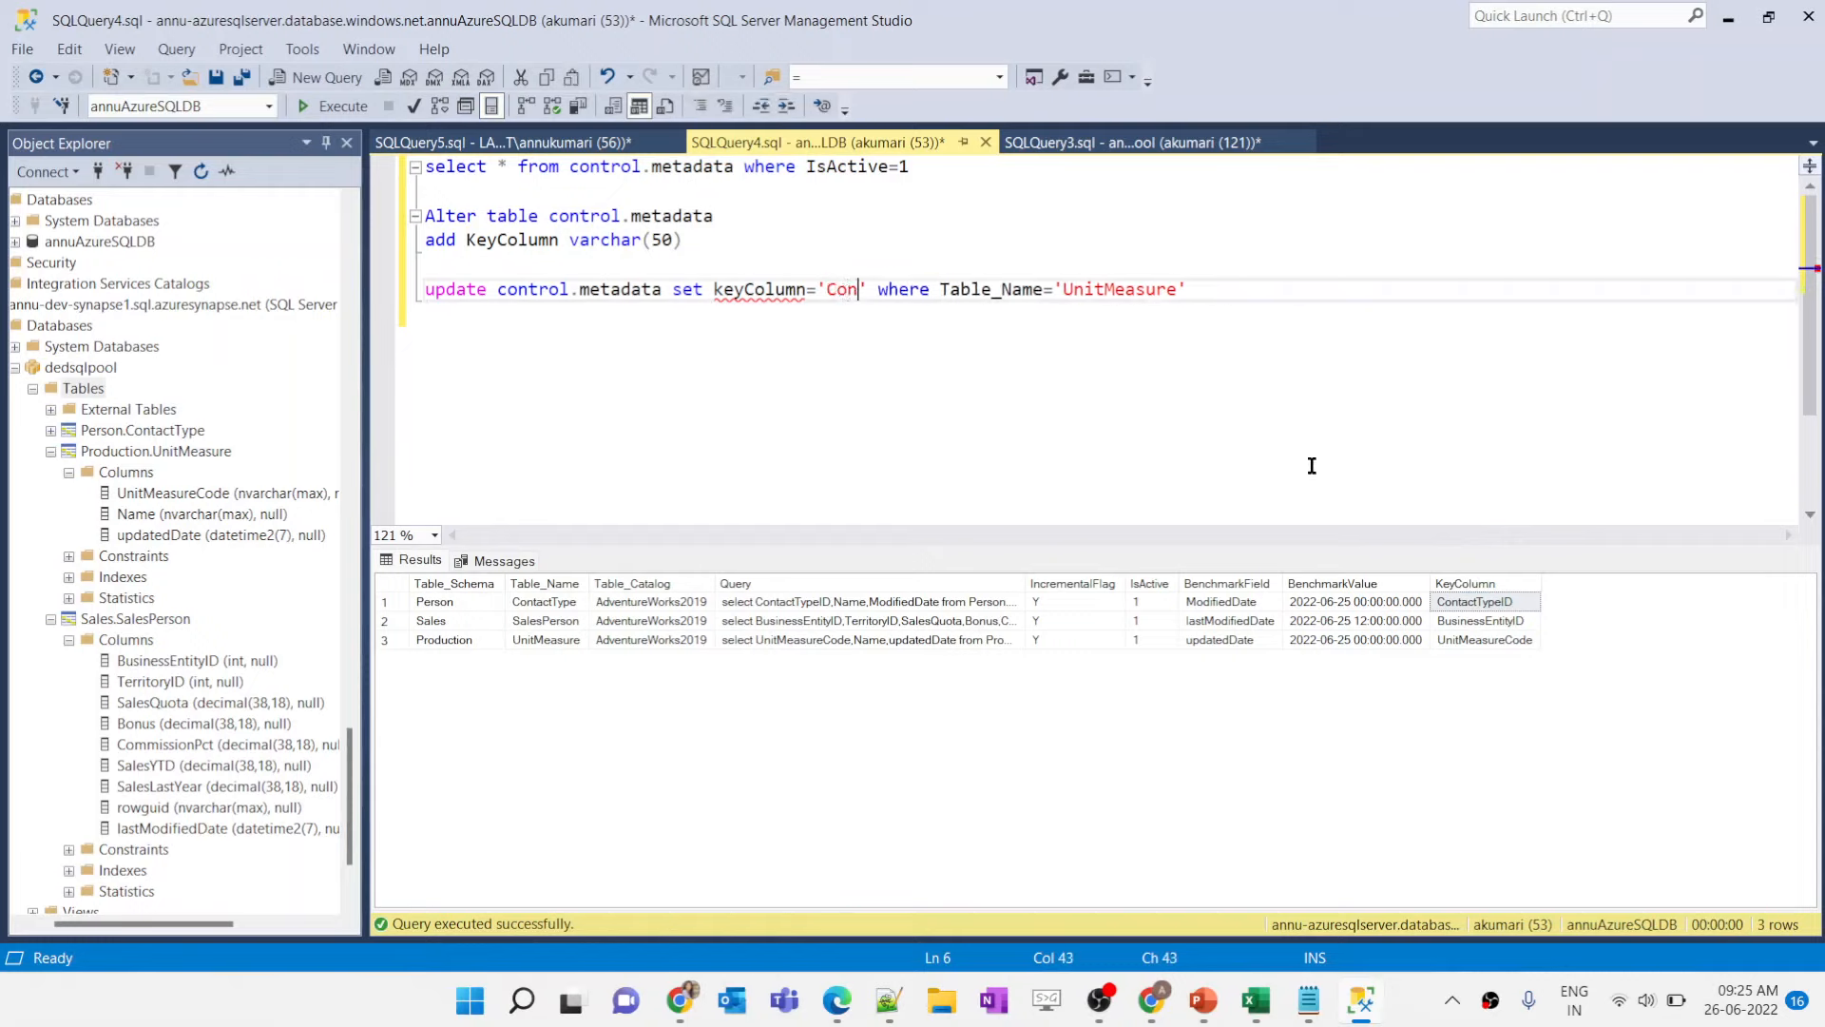
{"action": "left_click", "coordinate": [1448, 604]}
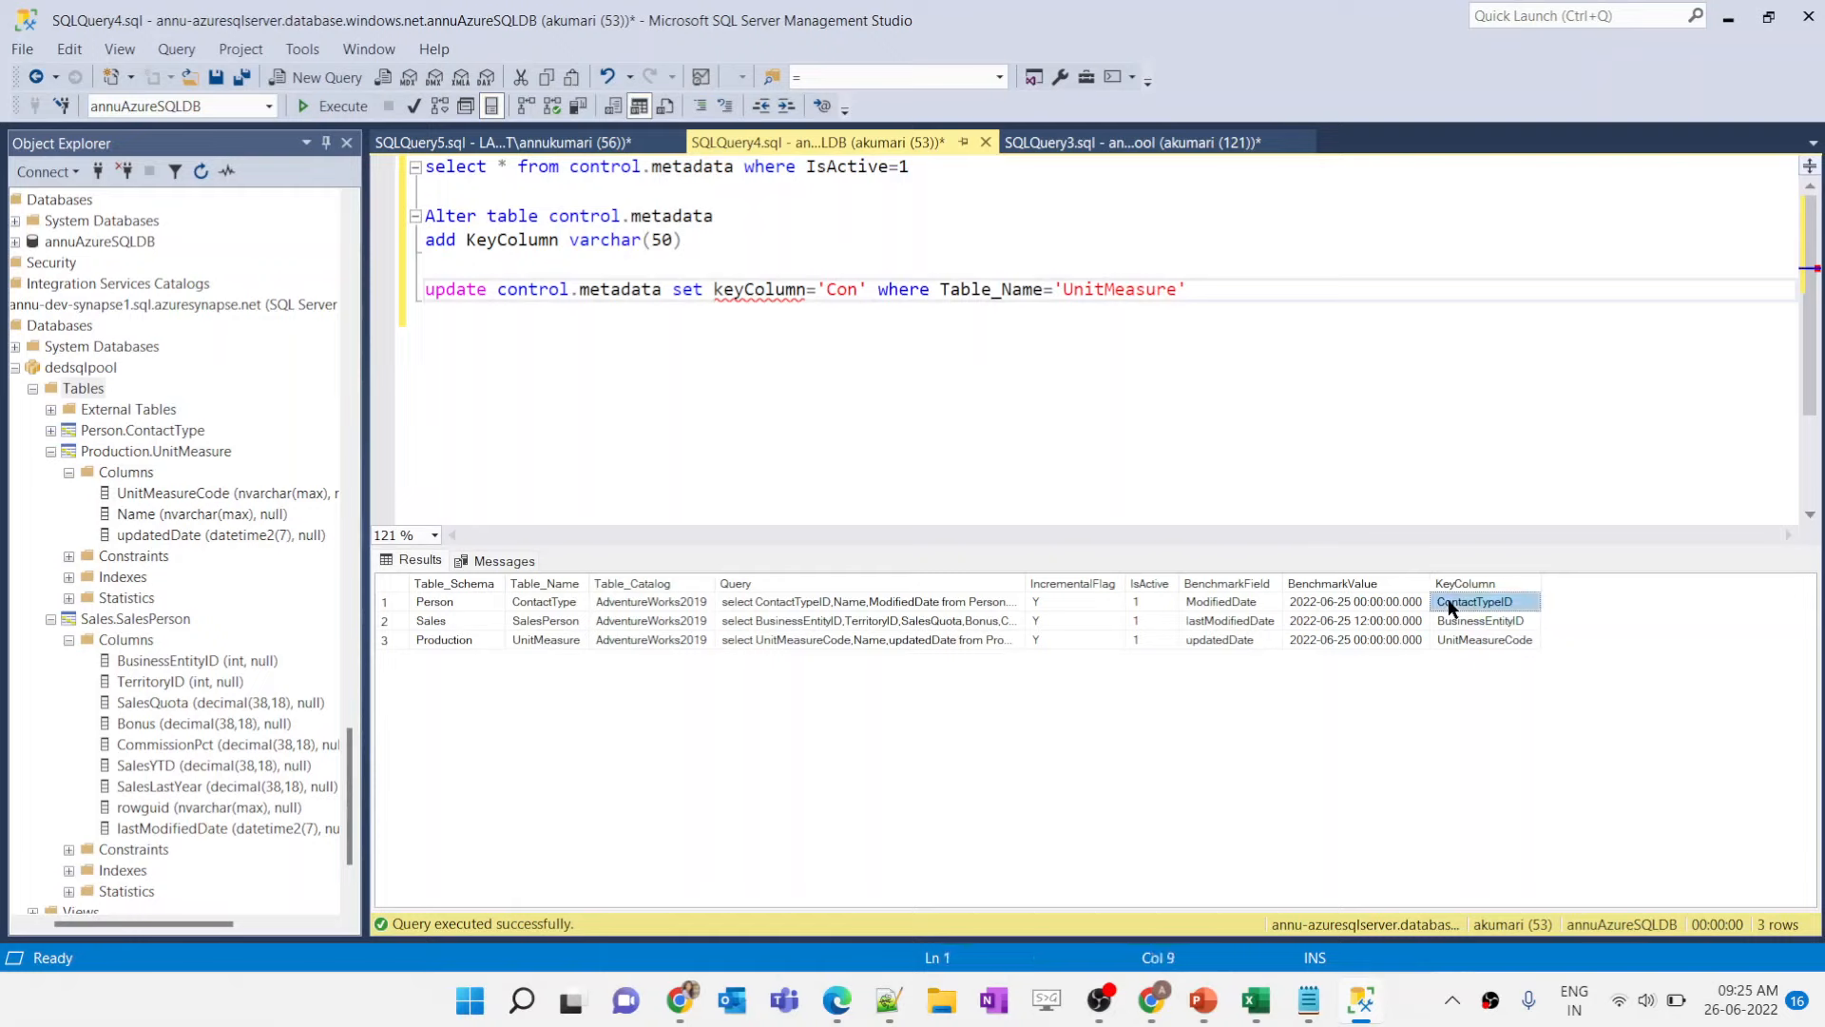
{"action": "double_click", "coordinate": [847, 288]}
{"action": "type", "text": "ContactTypeID"}
{"action": "type", "text": ",Name"}
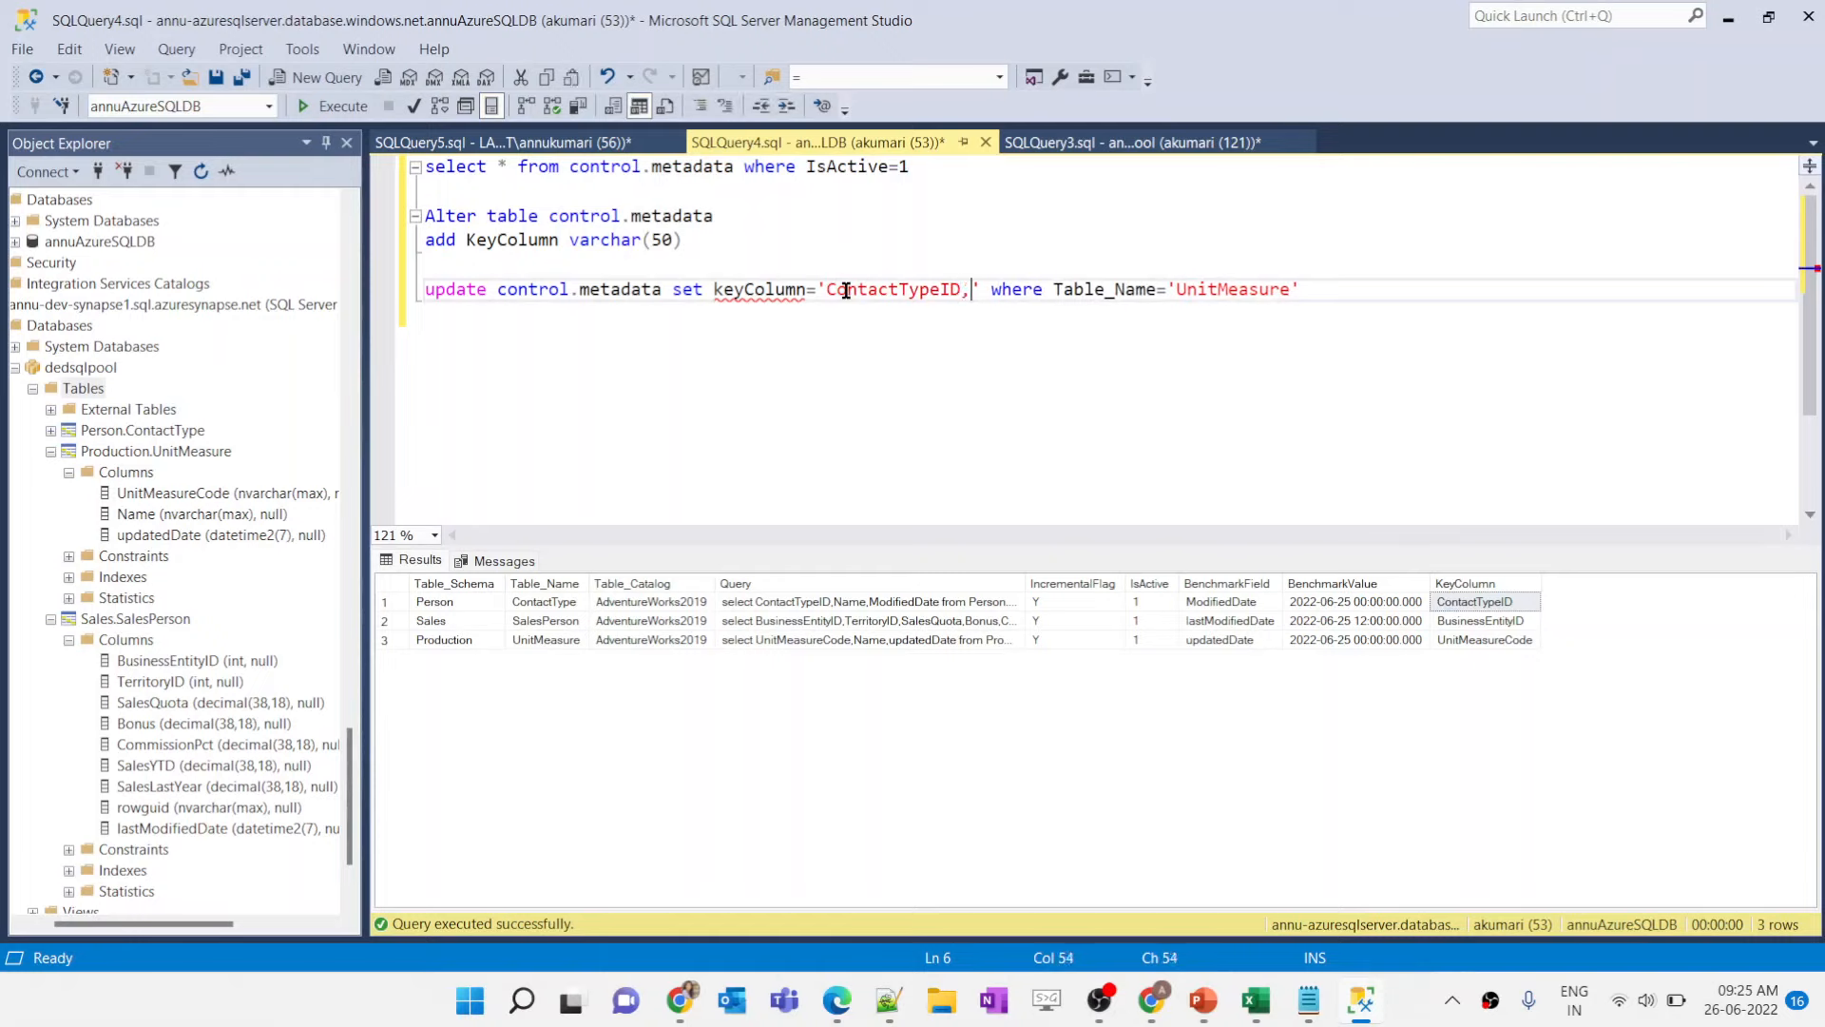
{"action": "left_click", "coordinate": [555, 143]}
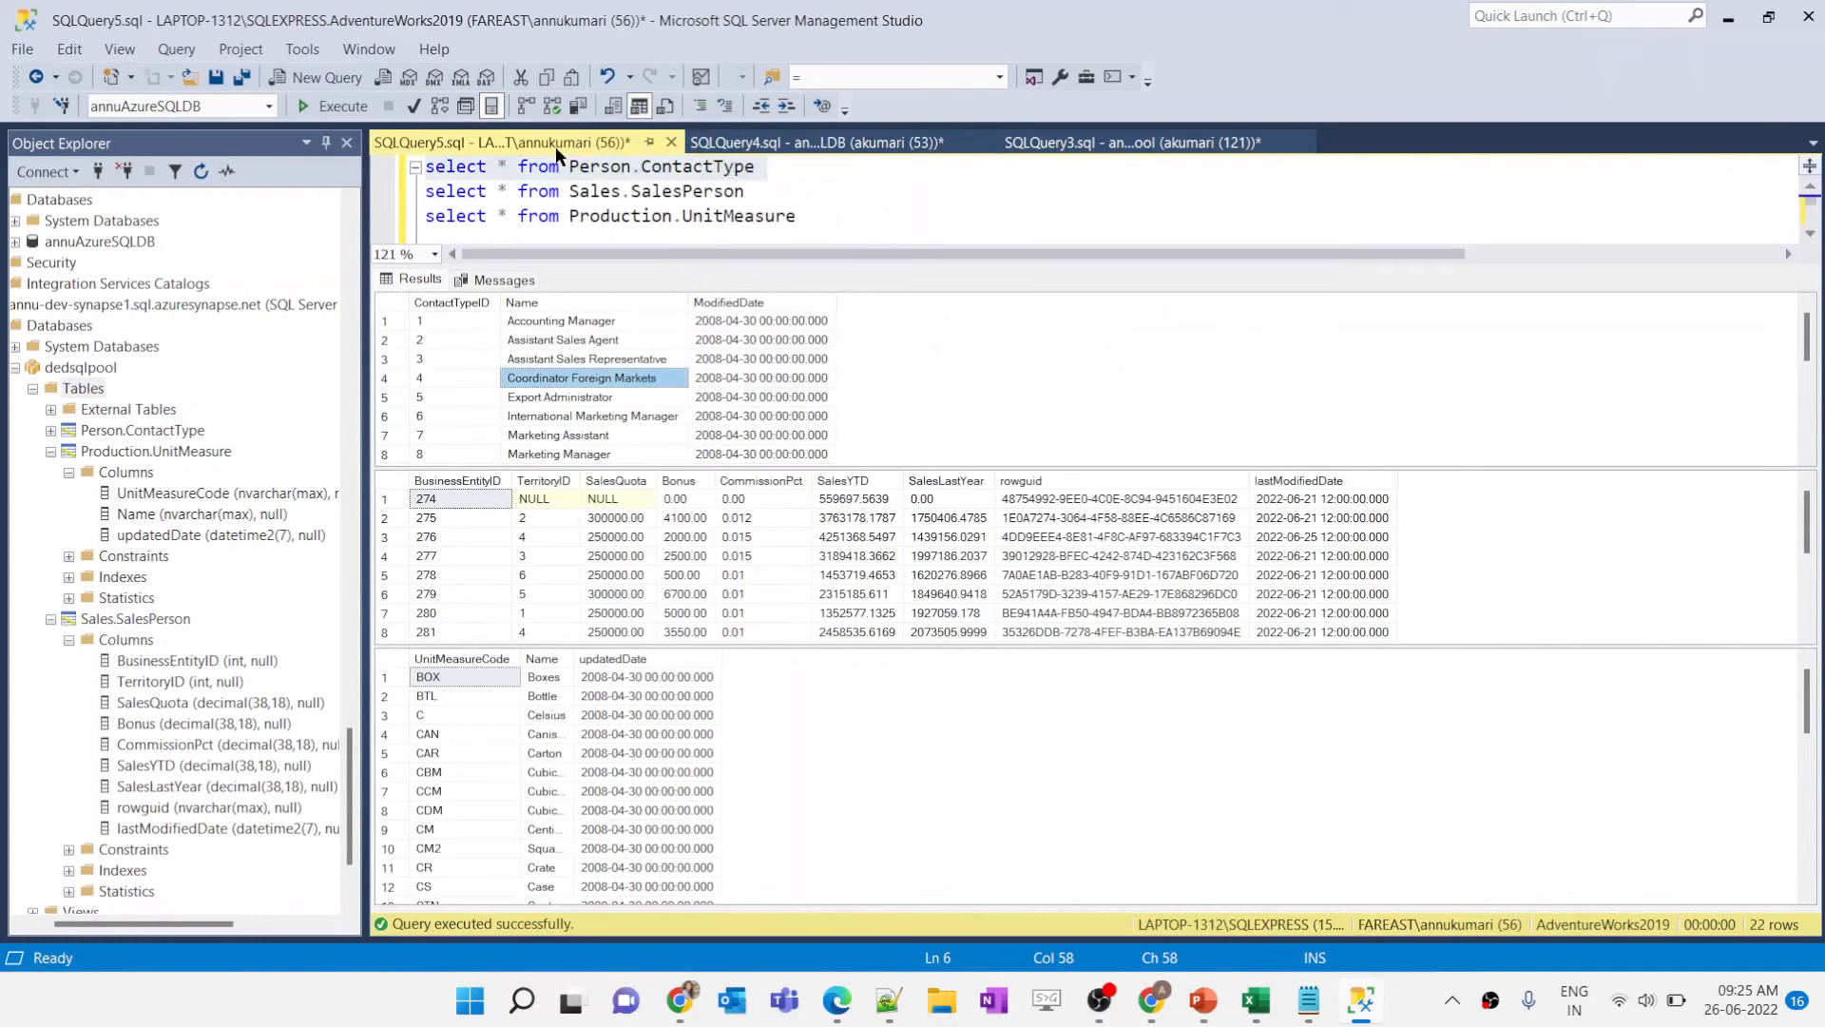
{"action": "left_click", "coordinate": [818, 141]}
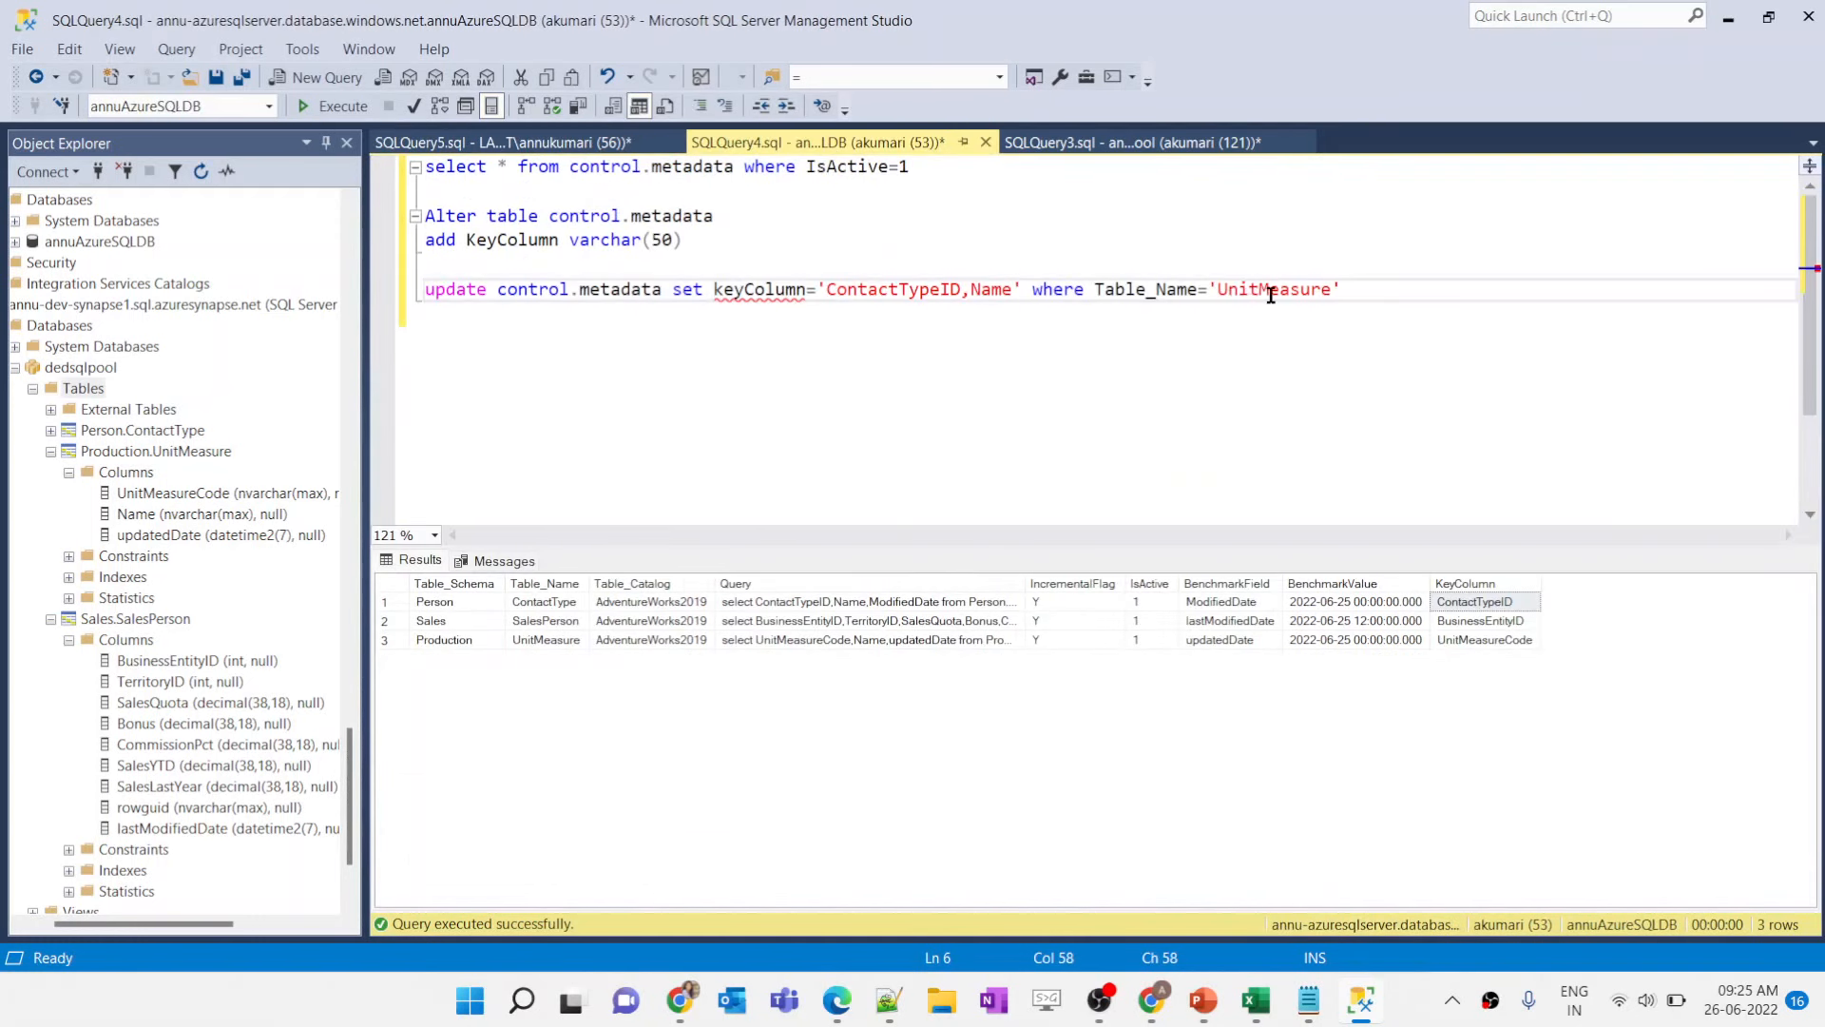
Step: Change the Table_Name condition of the keyColumn update to 'ContactType' and run only that statement
{"action": "left_click", "coordinate": [526, 601]}
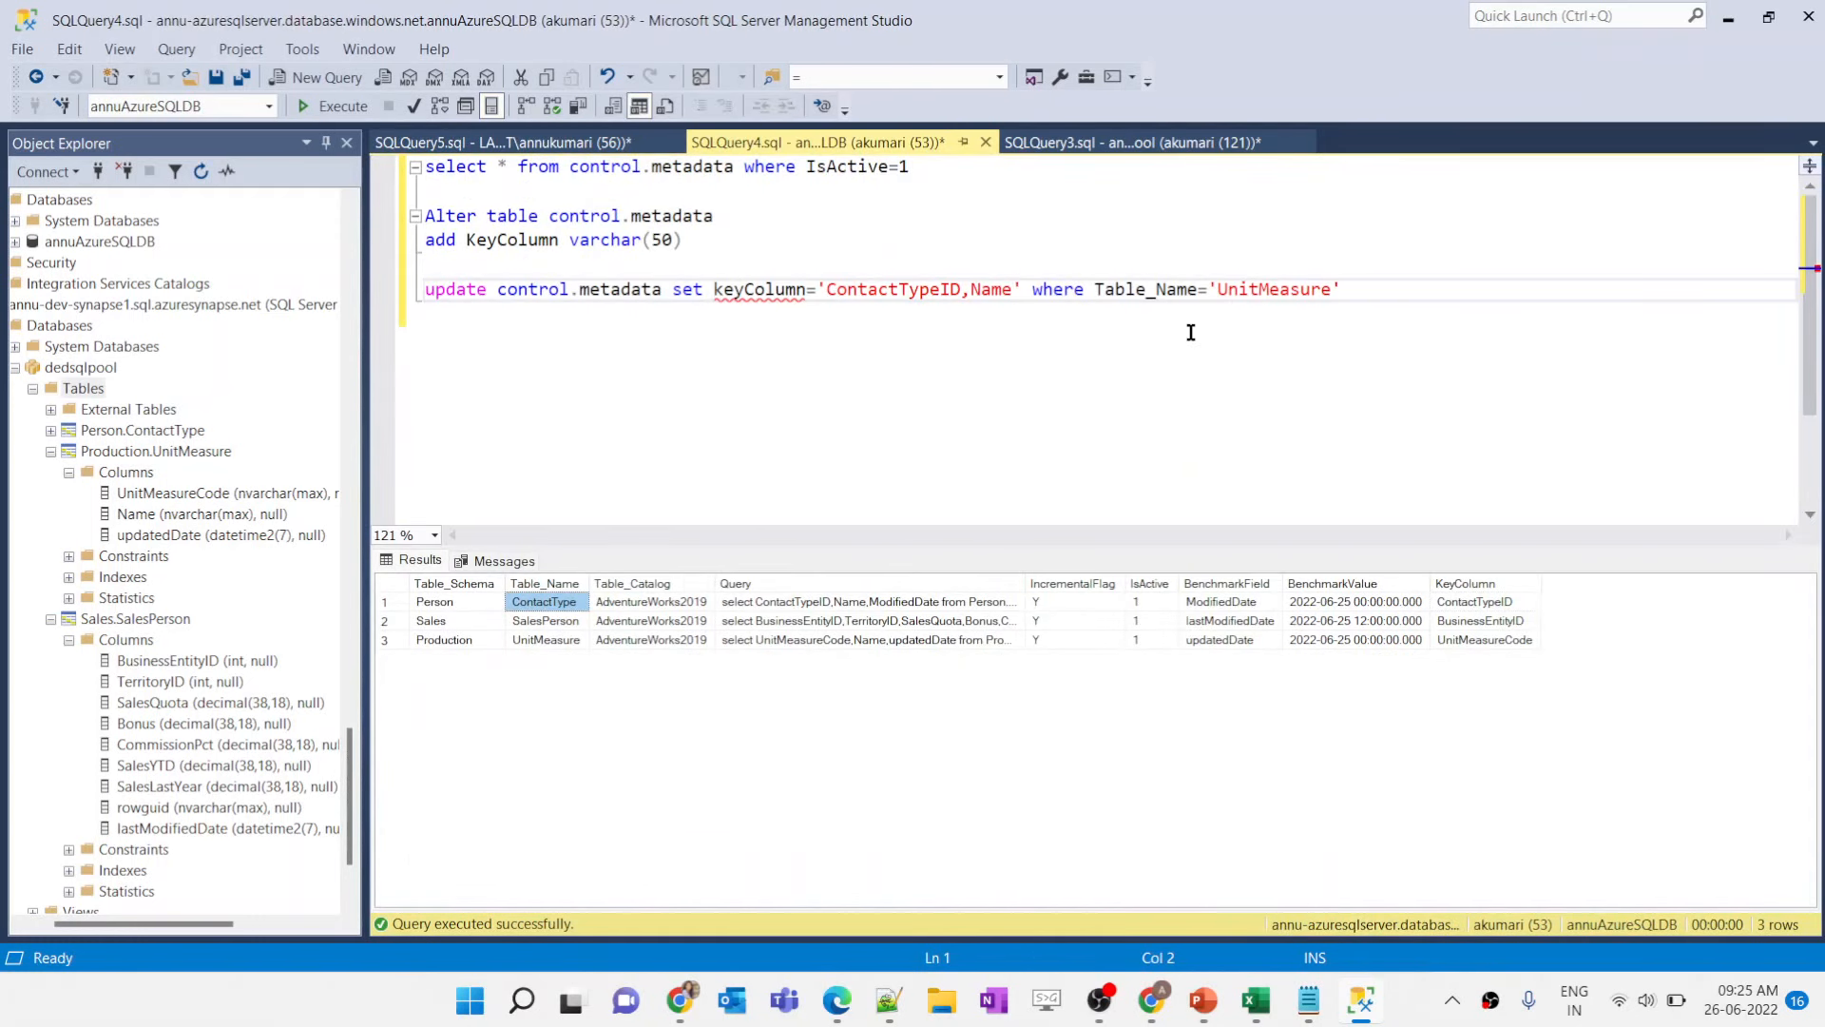
{"action": "double_click", "coordinate": [1232, 291]}
{"action": "type", "text": "ContactType"}
{"action": "key", "text": "End"}
{"action": "key", "text": "shift+Home"}
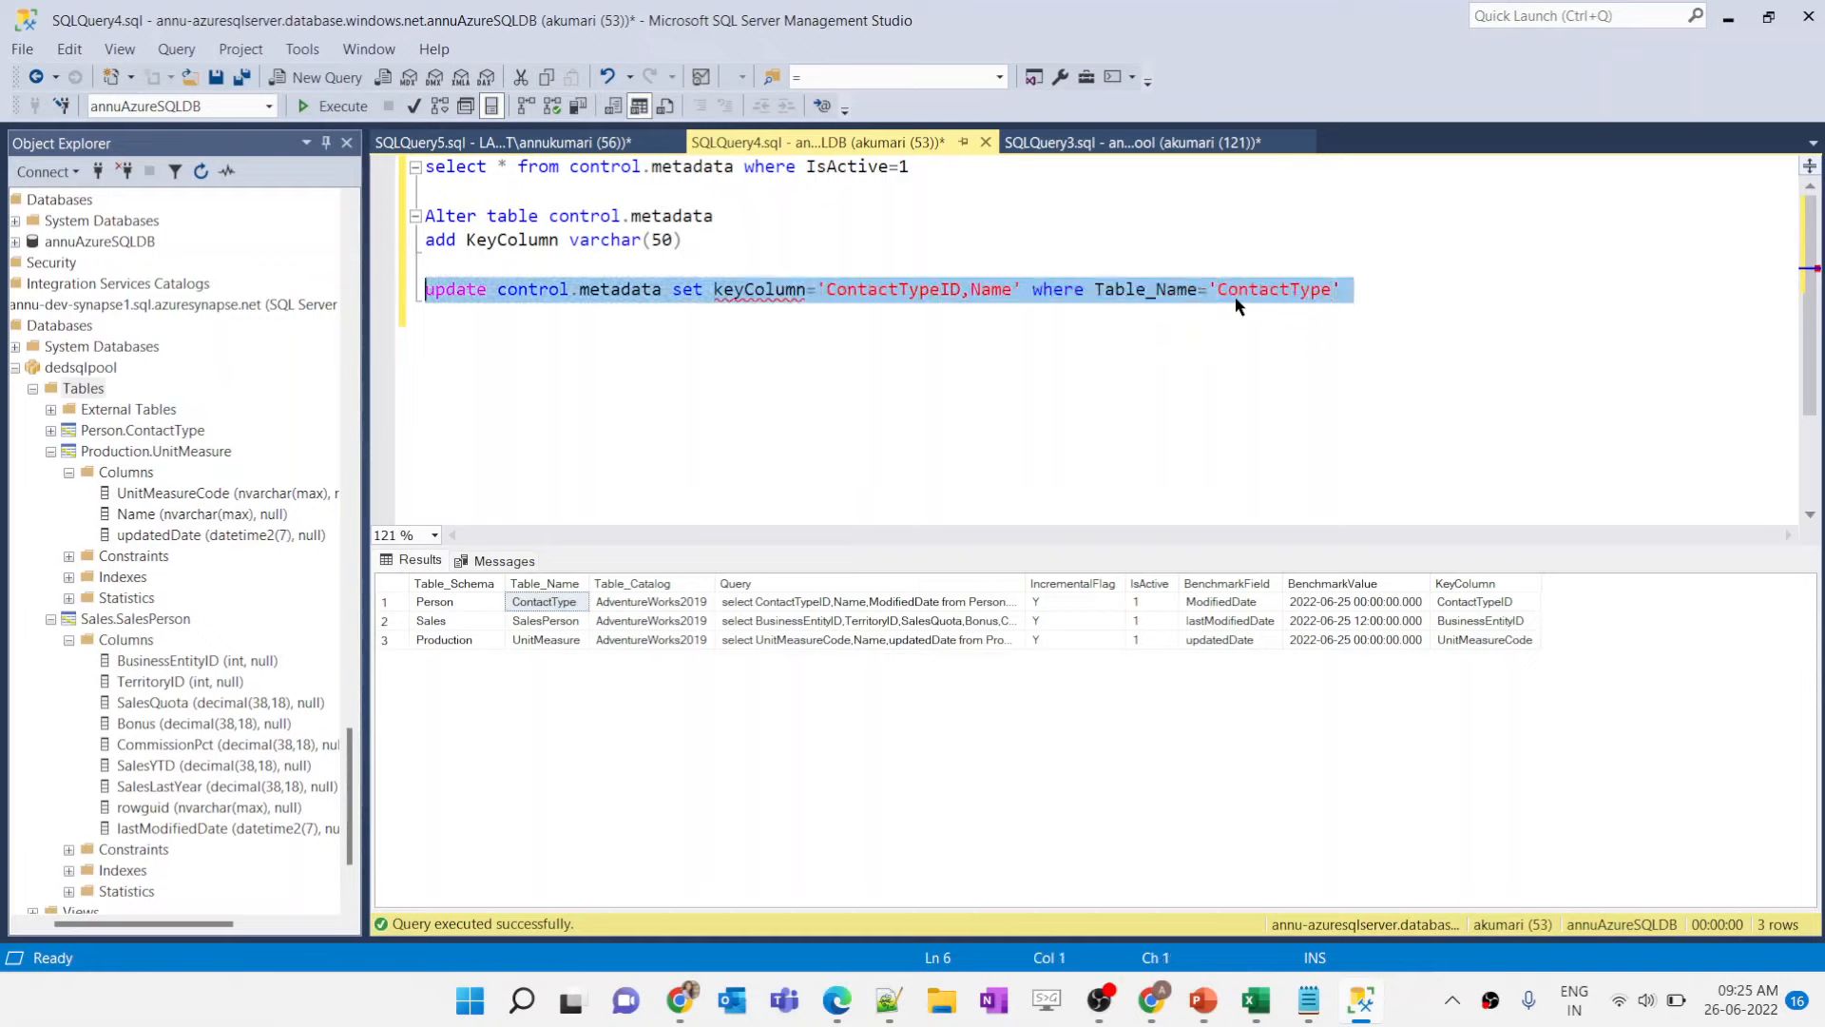
{"action": "key", "text": "F5"}
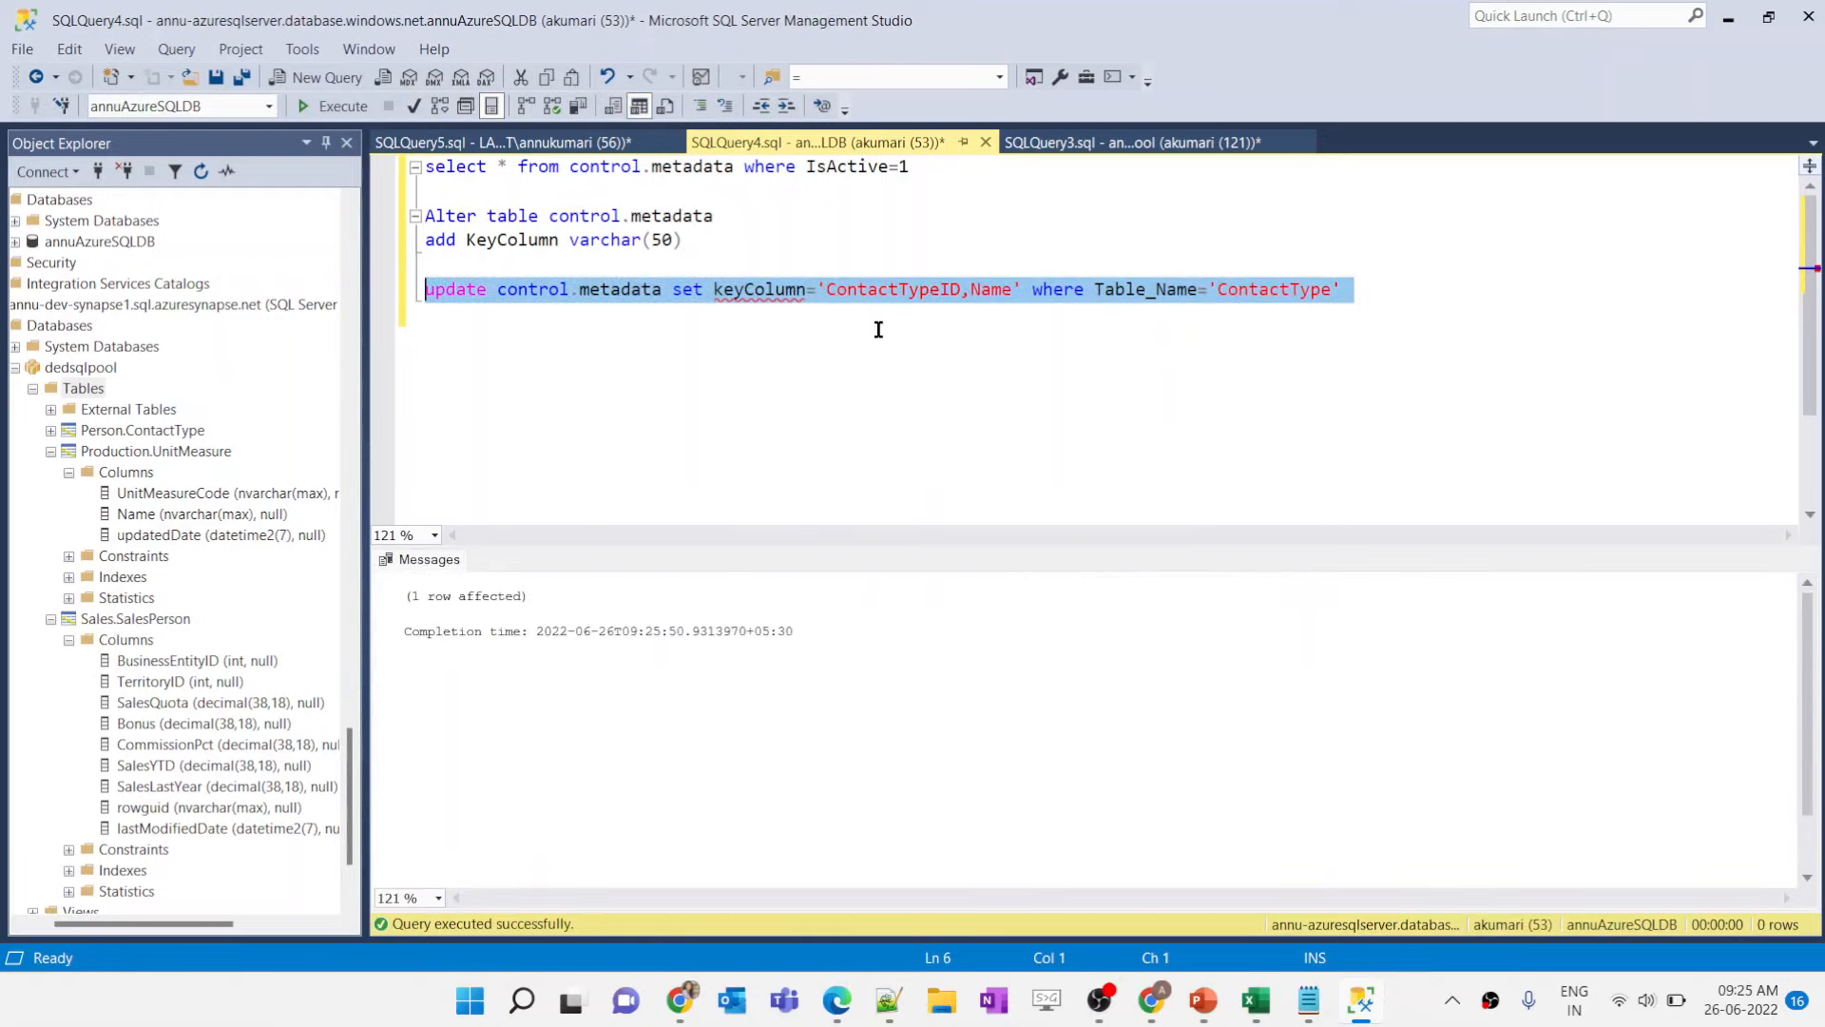
Step: Examine the BusinessEntityID and TerritoryID columns of the Sales.SalesPerson results in SQLQuery5.sql
{"action": "left_click", "coordinate": [561, 145]}
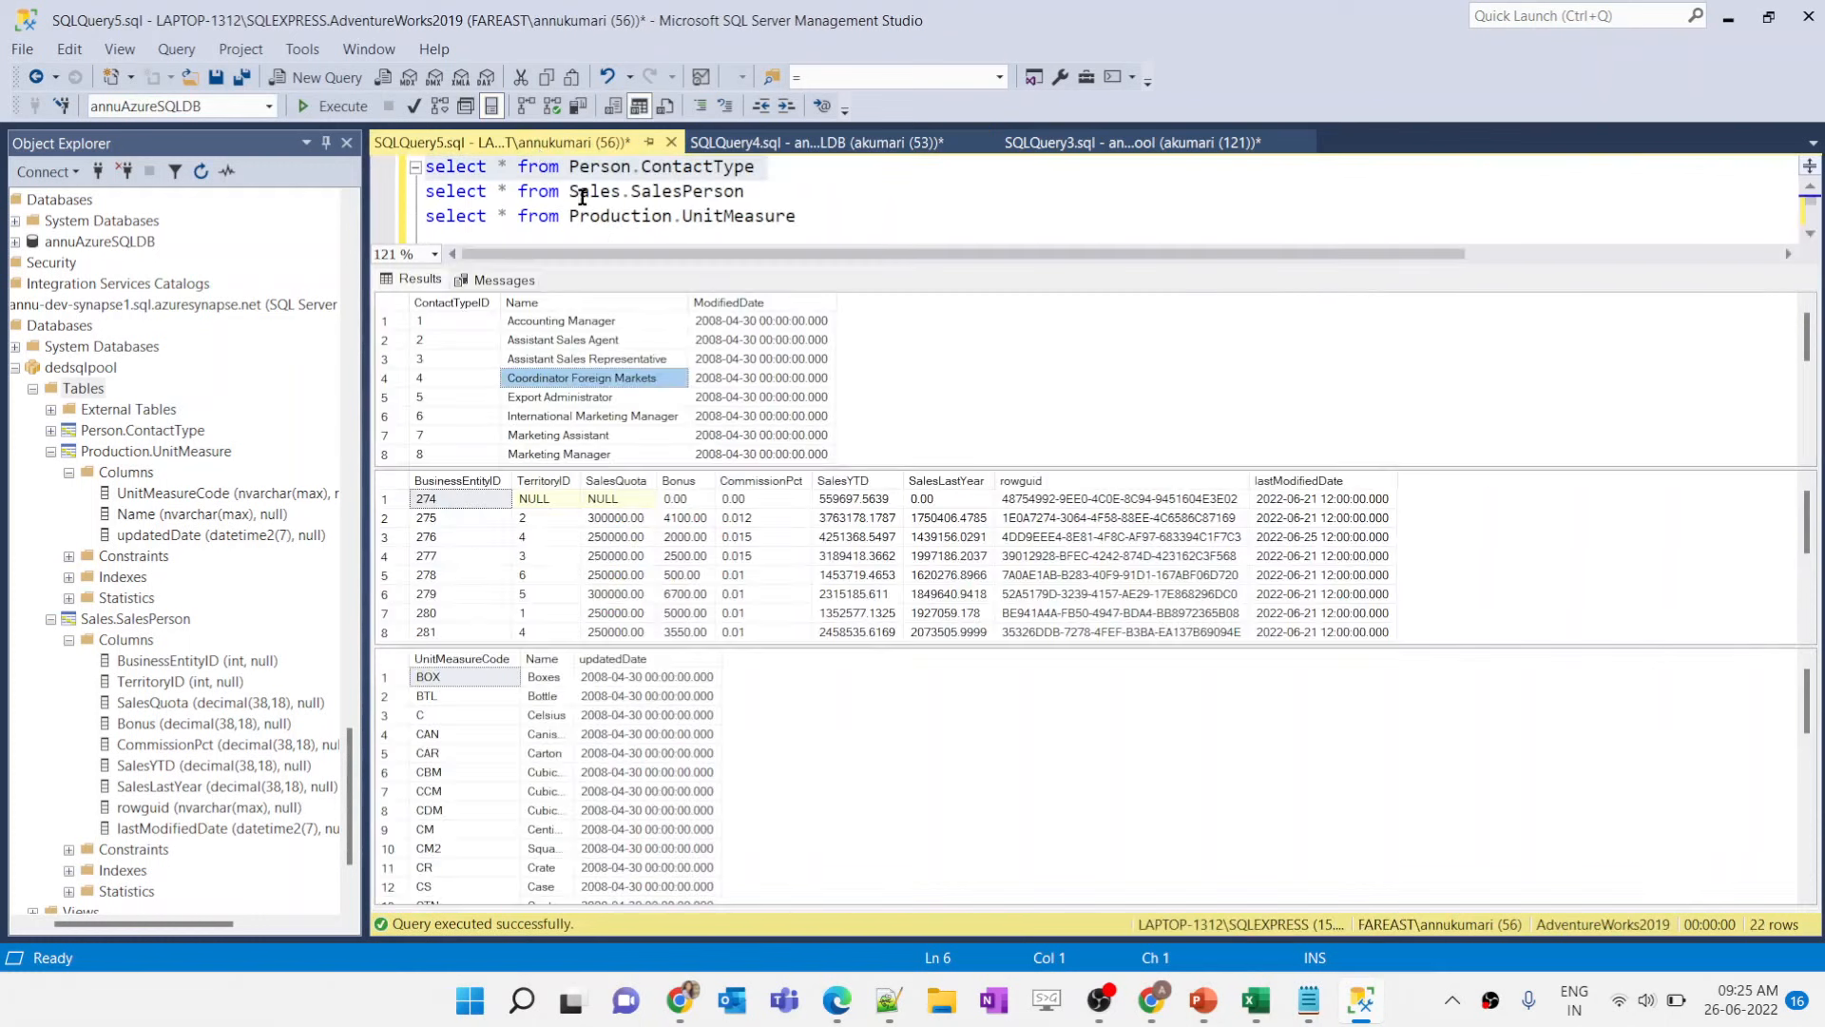
{"action": "left_click", "coordinate": [468, 516]}
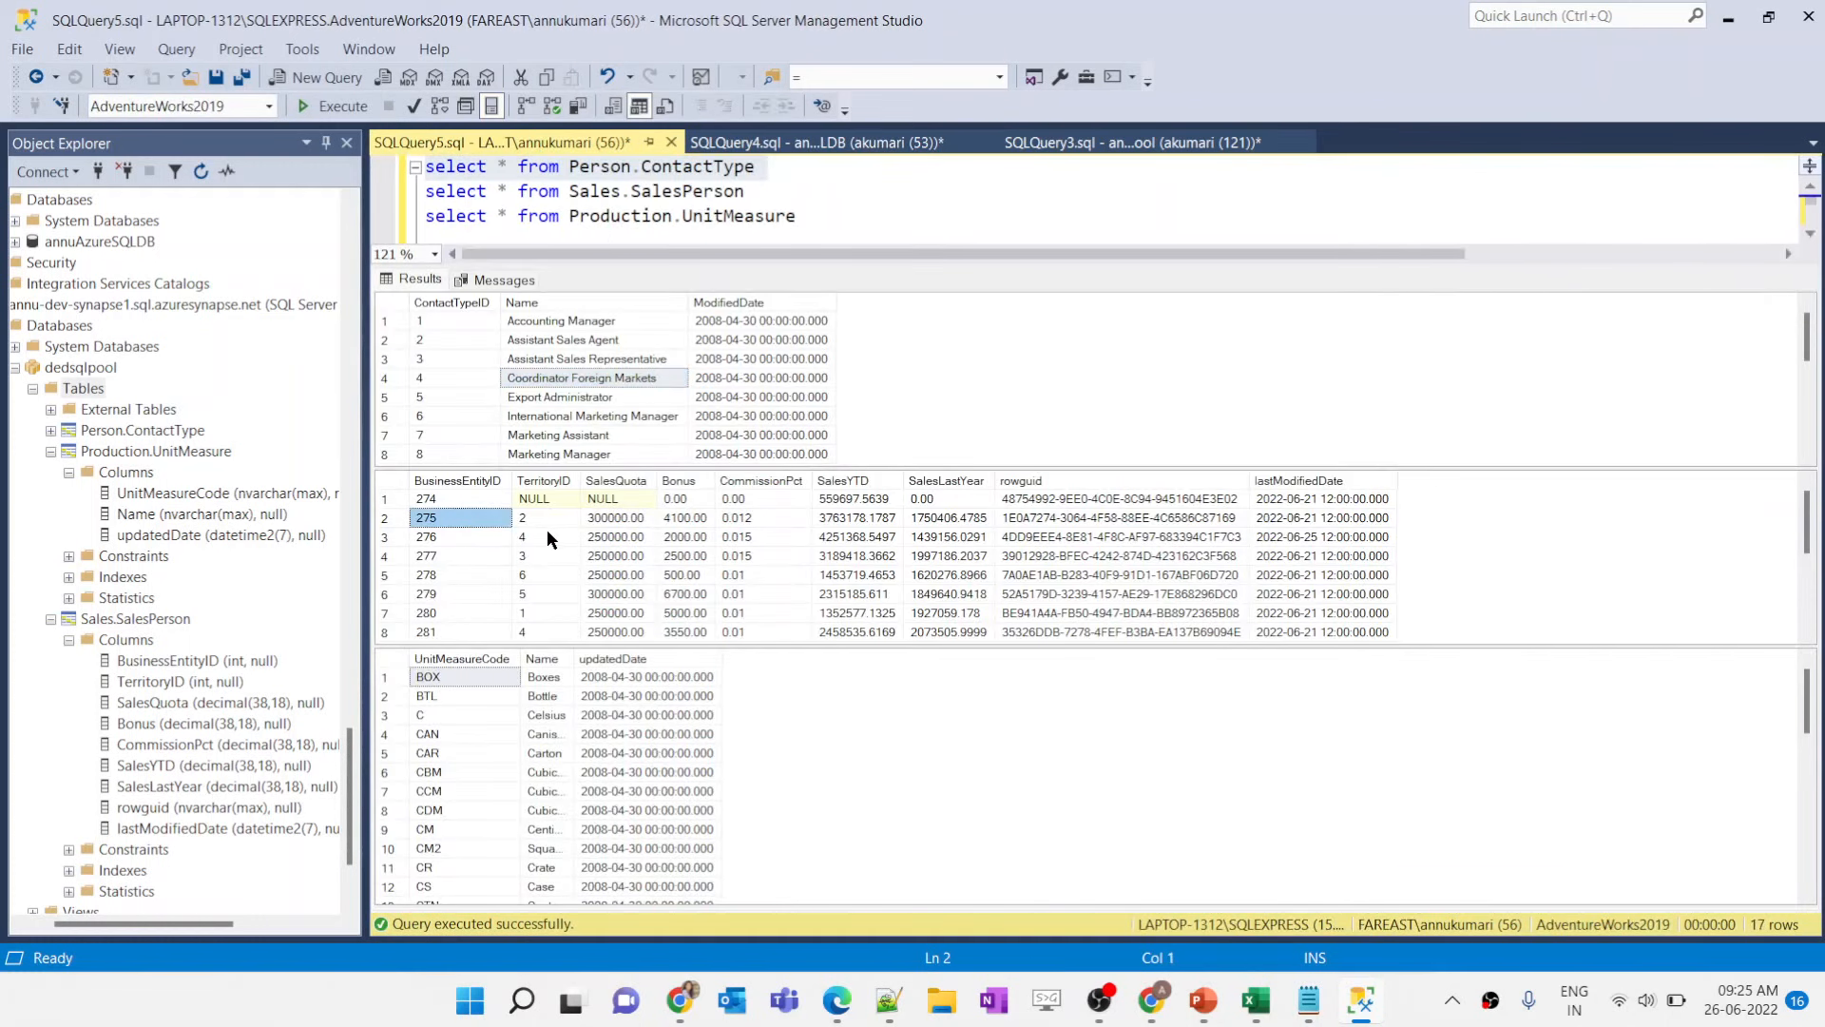
{"action": "left_click", "coordinate": [533, 532]}
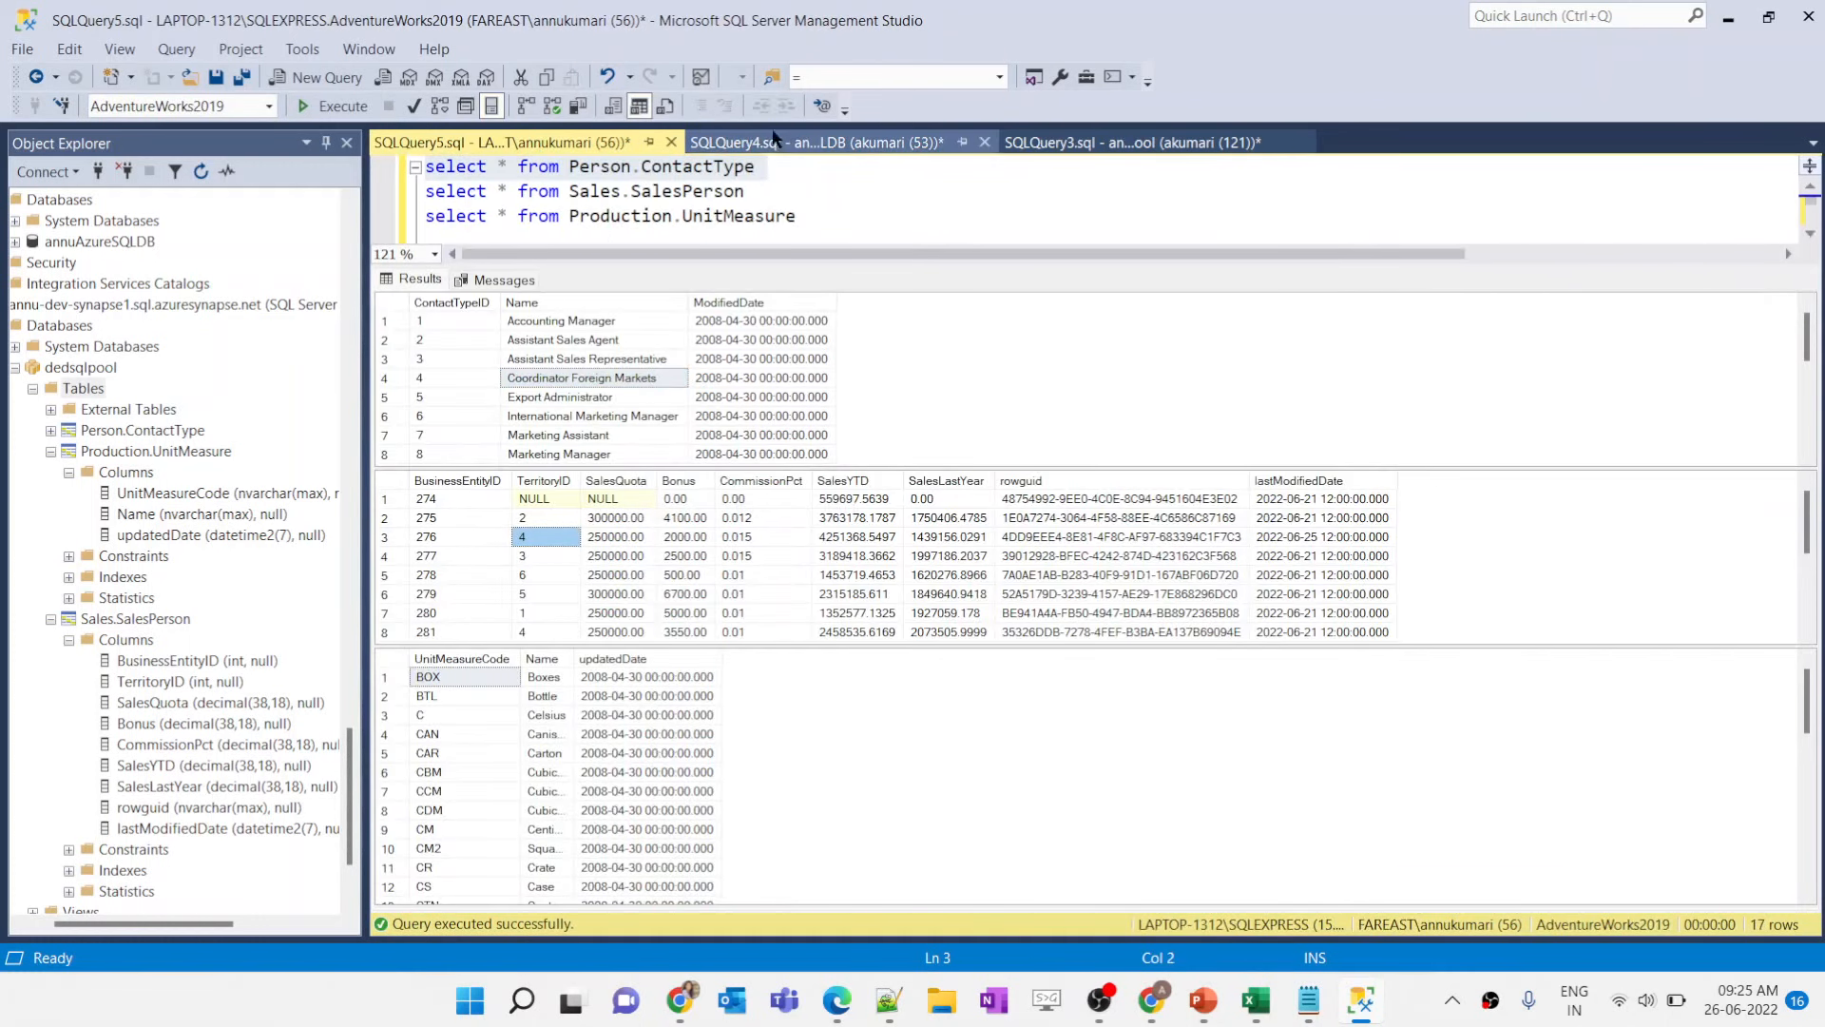
Step: Run only the control.metadata select statement in SQLQuery4.sql to check the active rows, closing the Properties window
{"action": "left_click", "coordinate": [777, 142]}
{"action": "triple_click", "coordinate": [654, 176]}
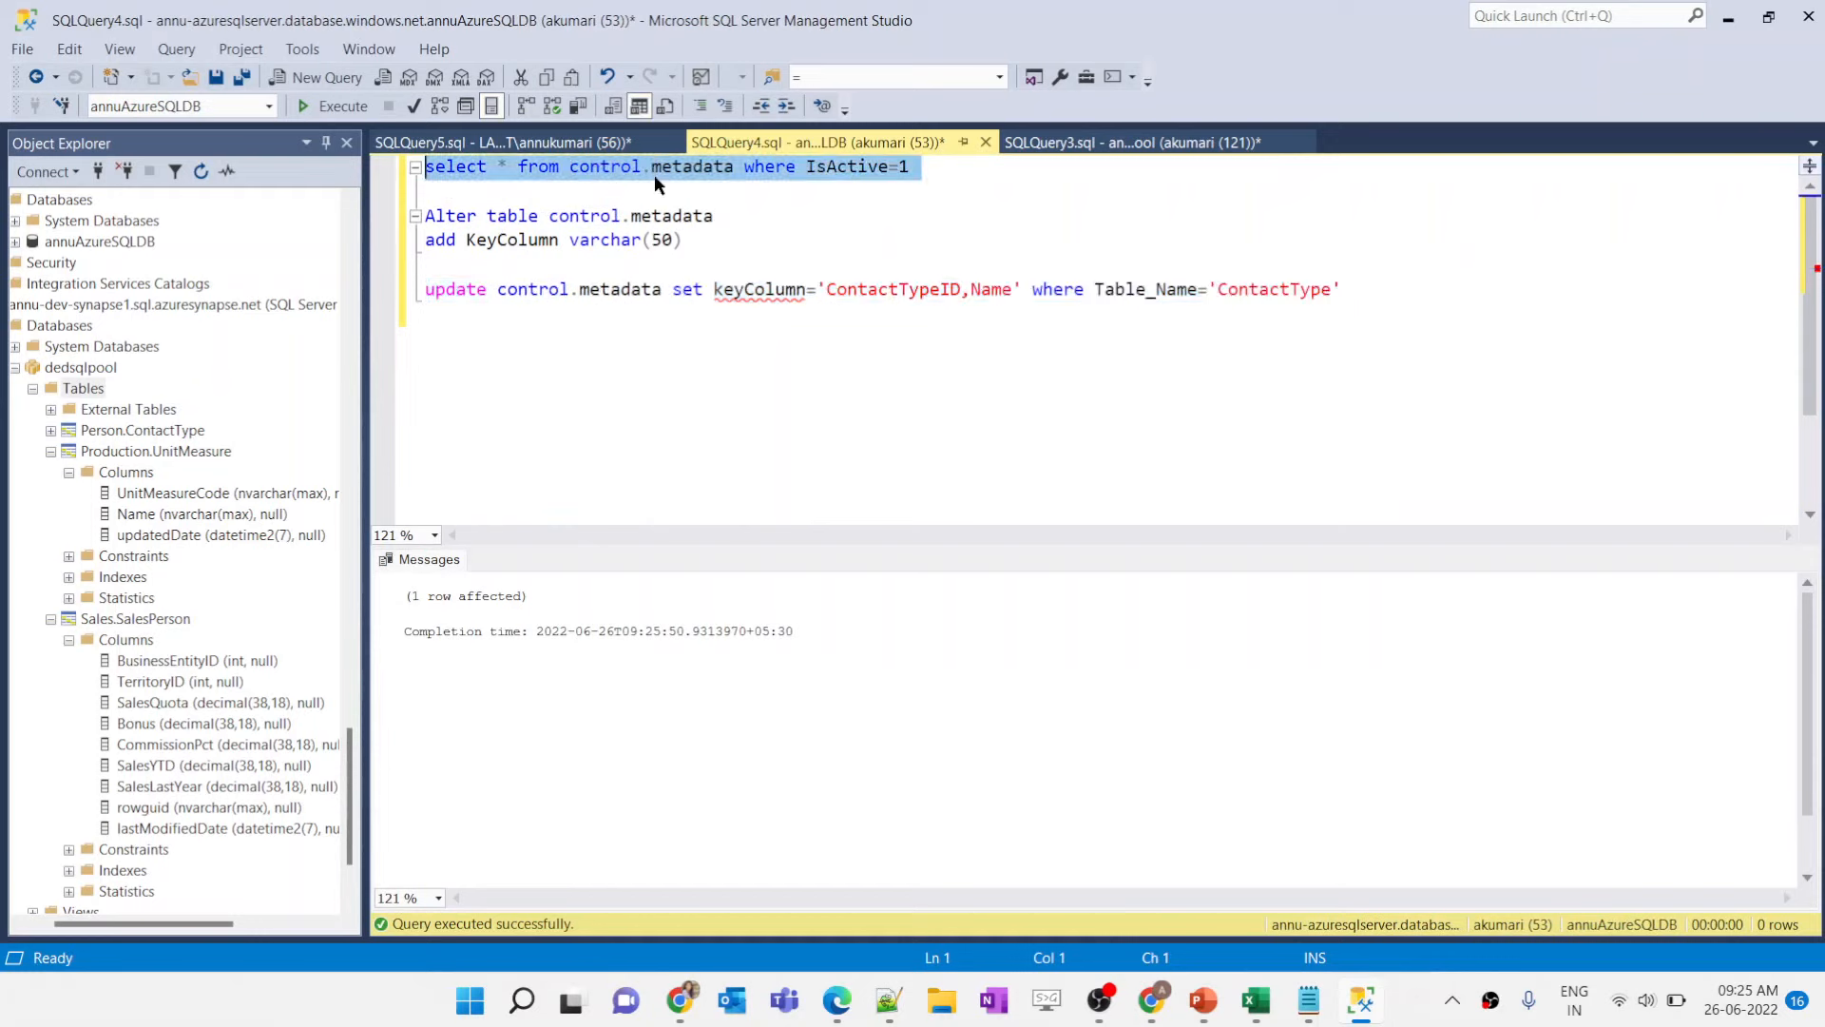
{"action": "key", "text": "F4"}
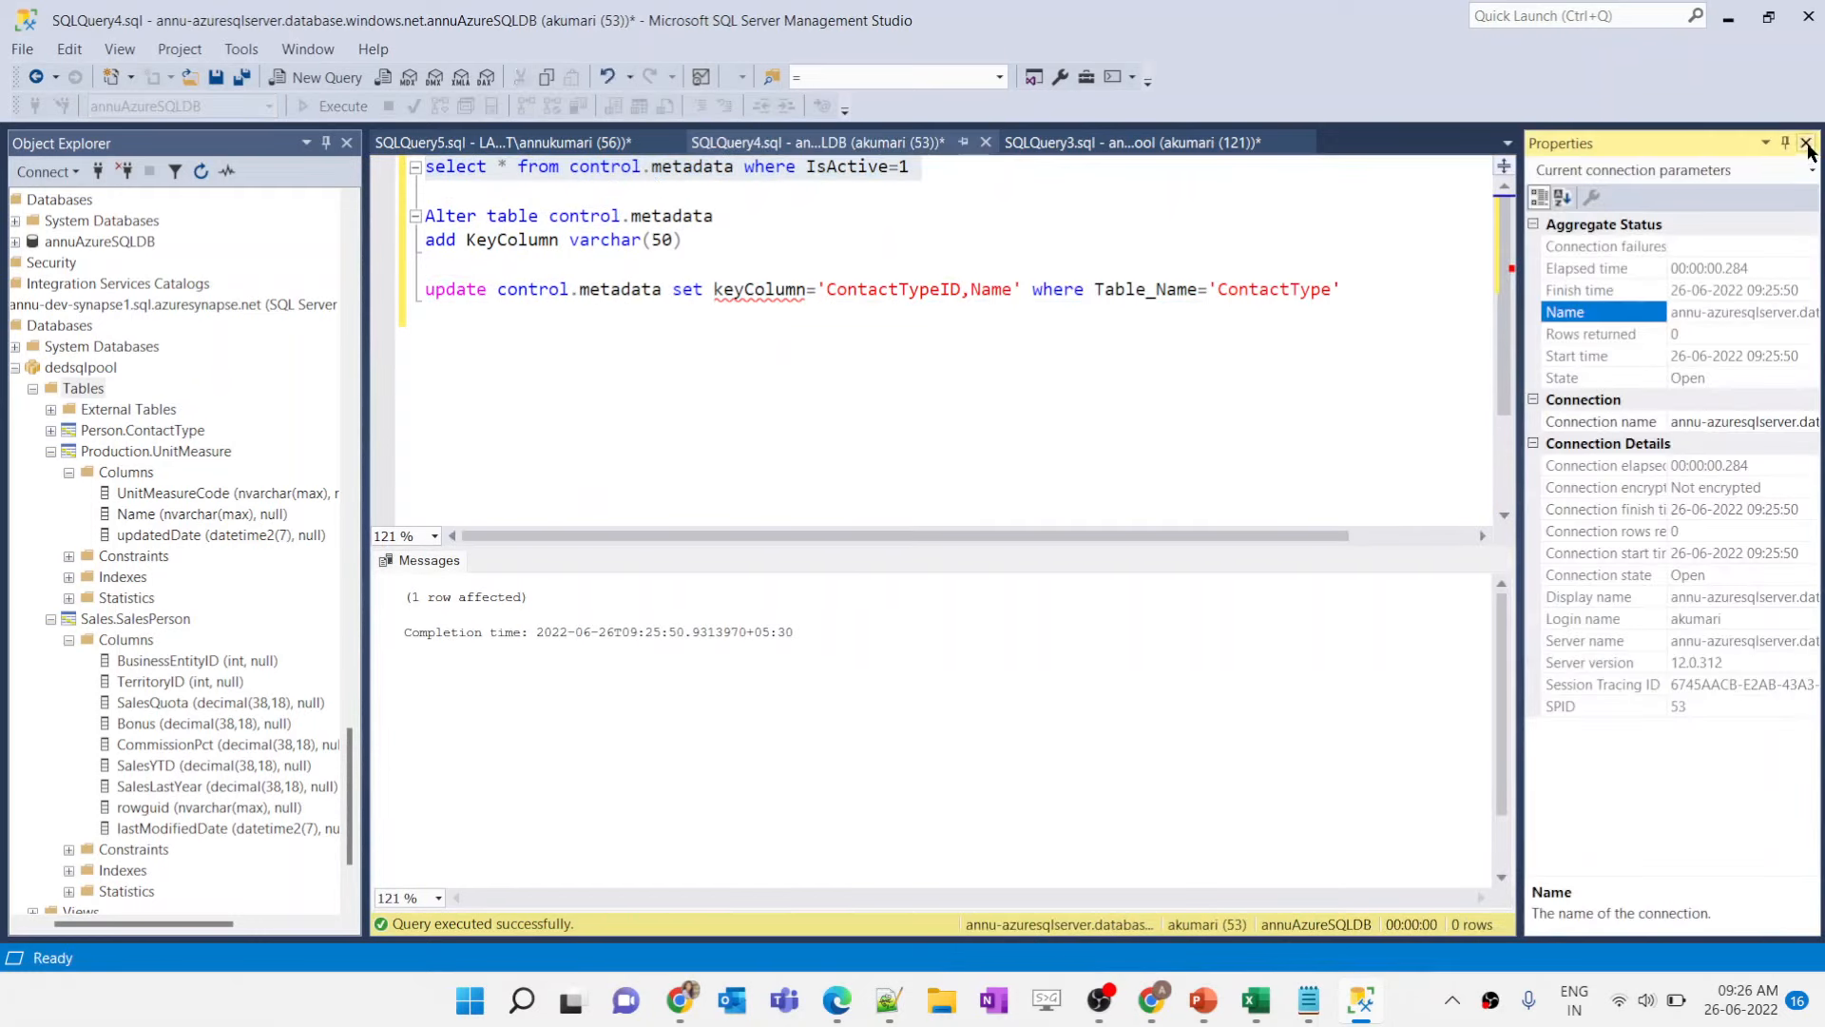
{"action": "left_click", "coordinate": [1809, 145]}
{"action": "key", "text": "F5"}
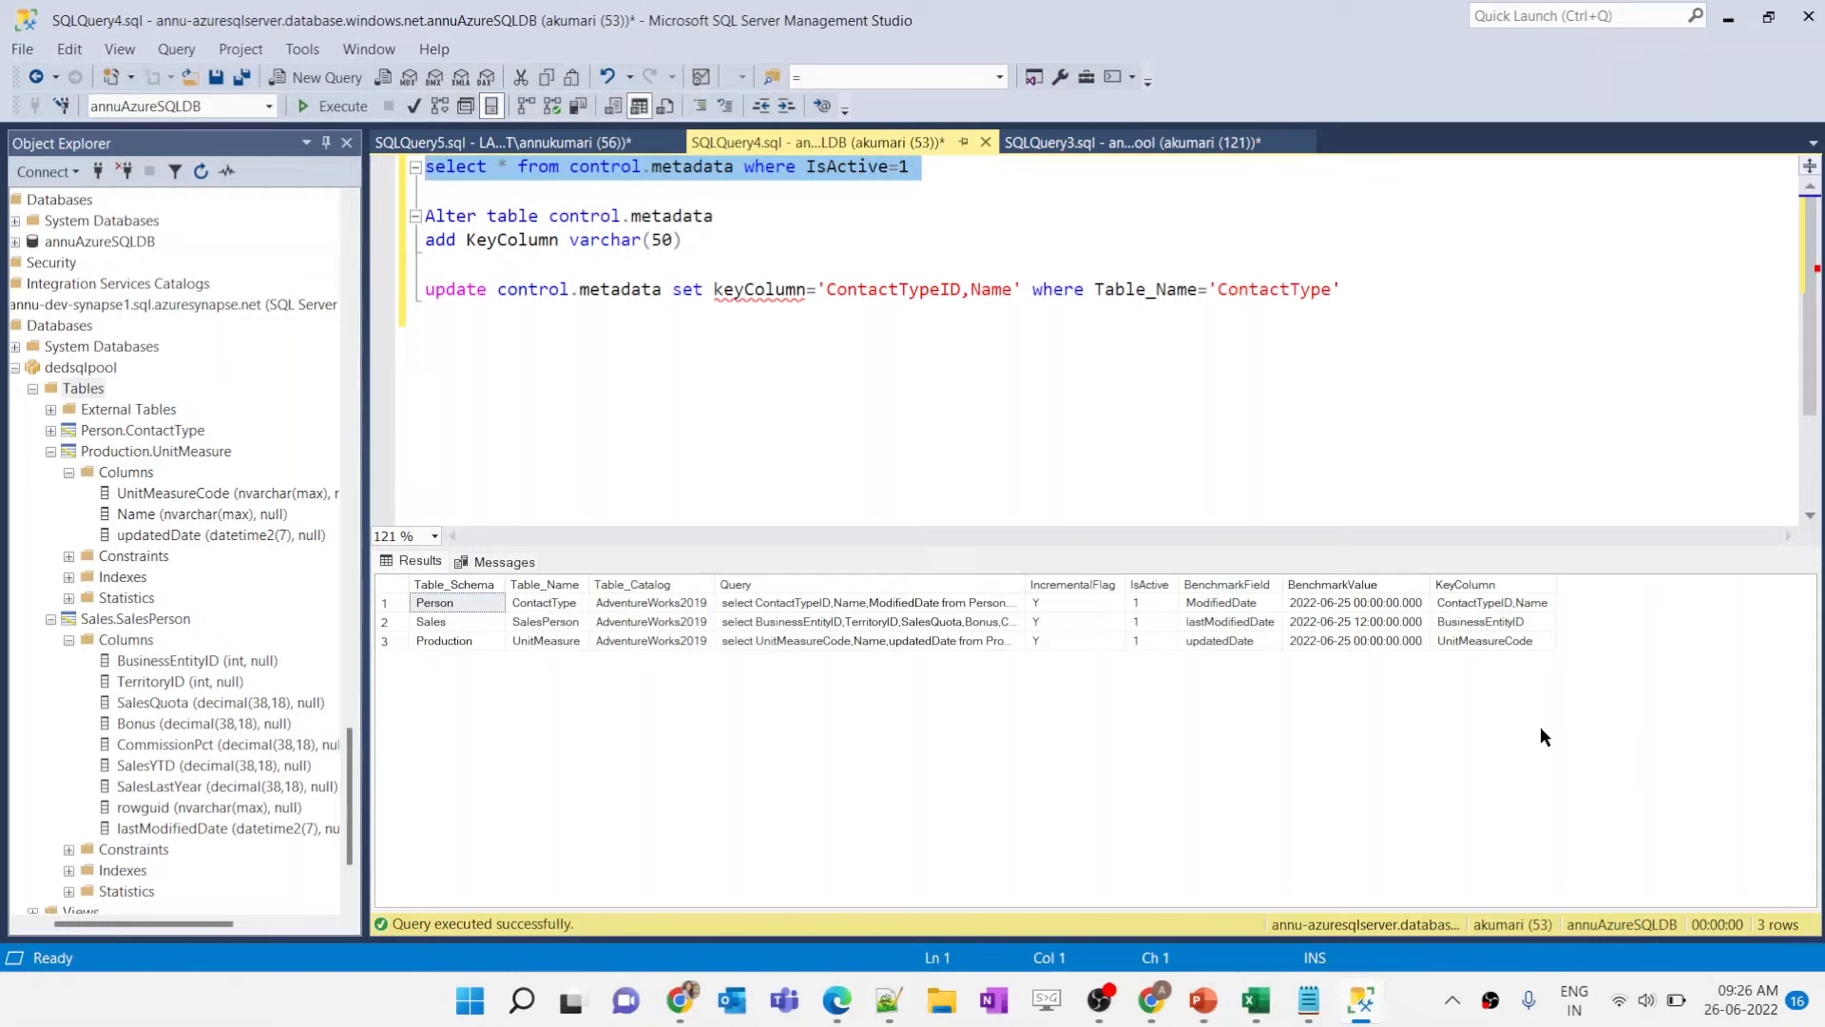
Step: Set the keyColumn value in the control.metadata update statement to 'BusinessEntityID,TerritoryID'
{"action": "left_click", "coordinate": [1460, 627]}
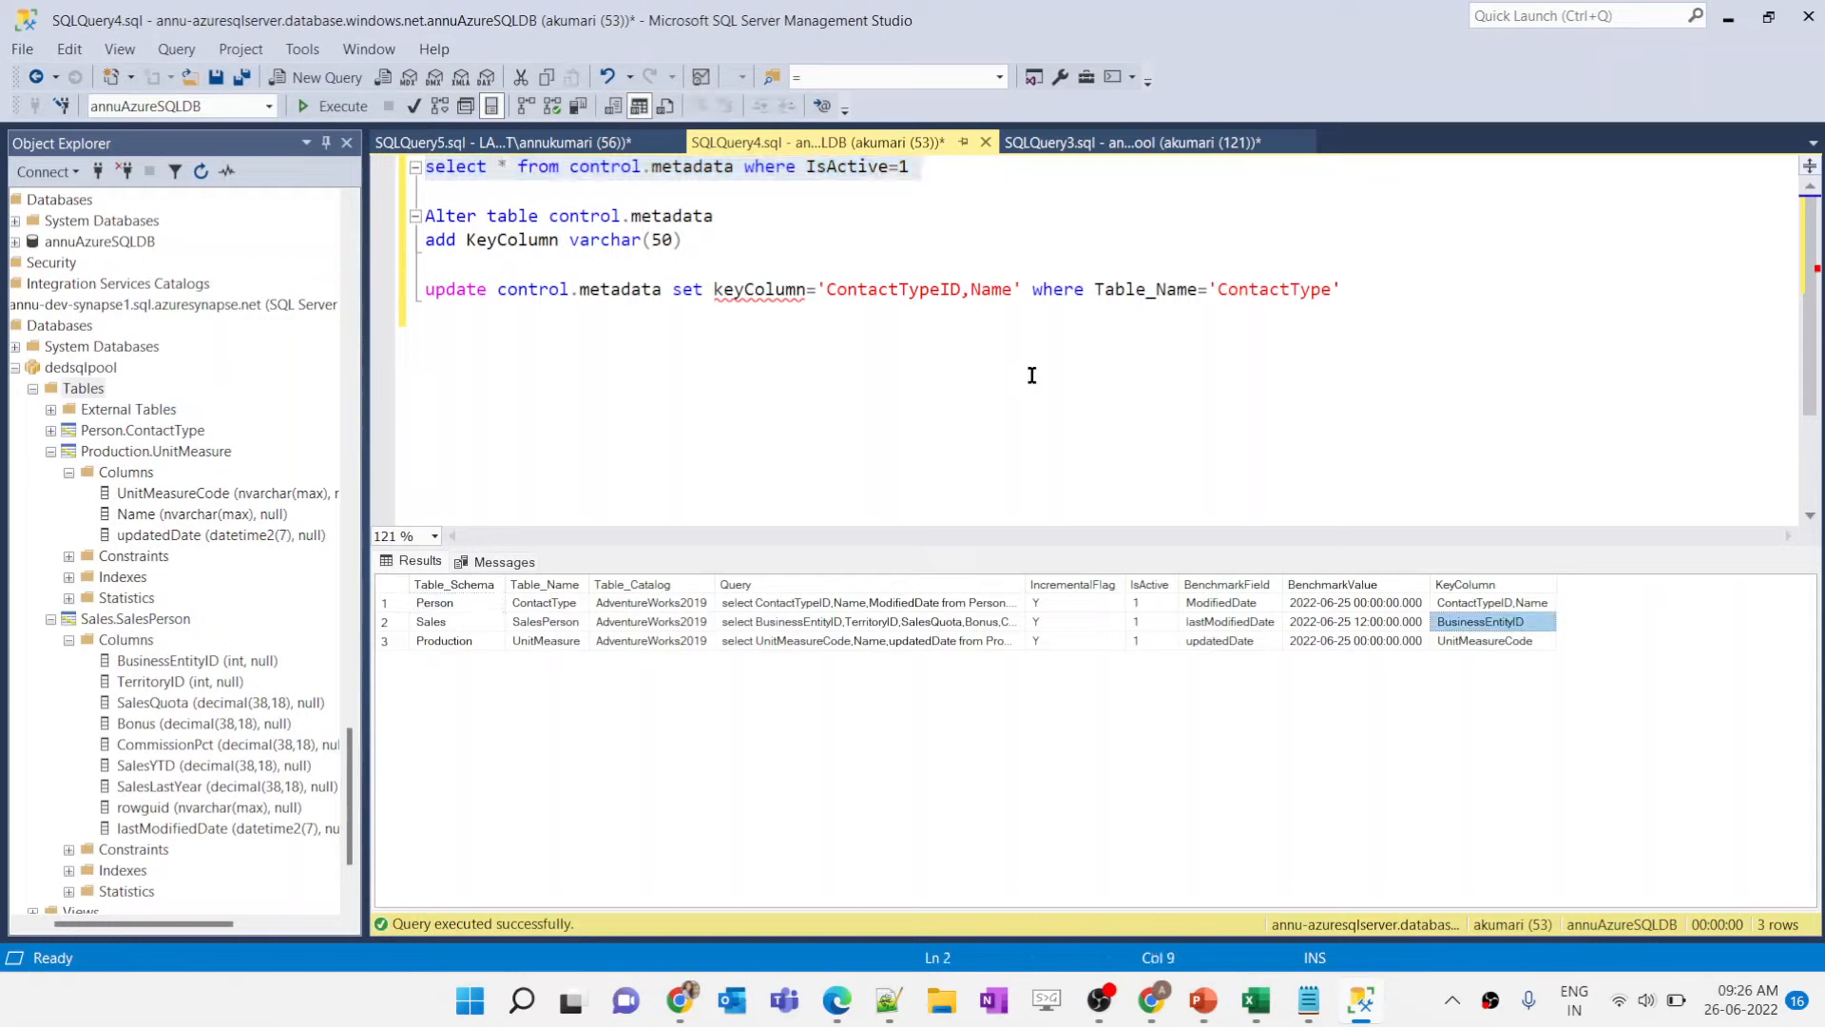
{"action": "double_click", "coordinate": [885, 289]}
{"action": "type", "text": "BusinessEntityID"}
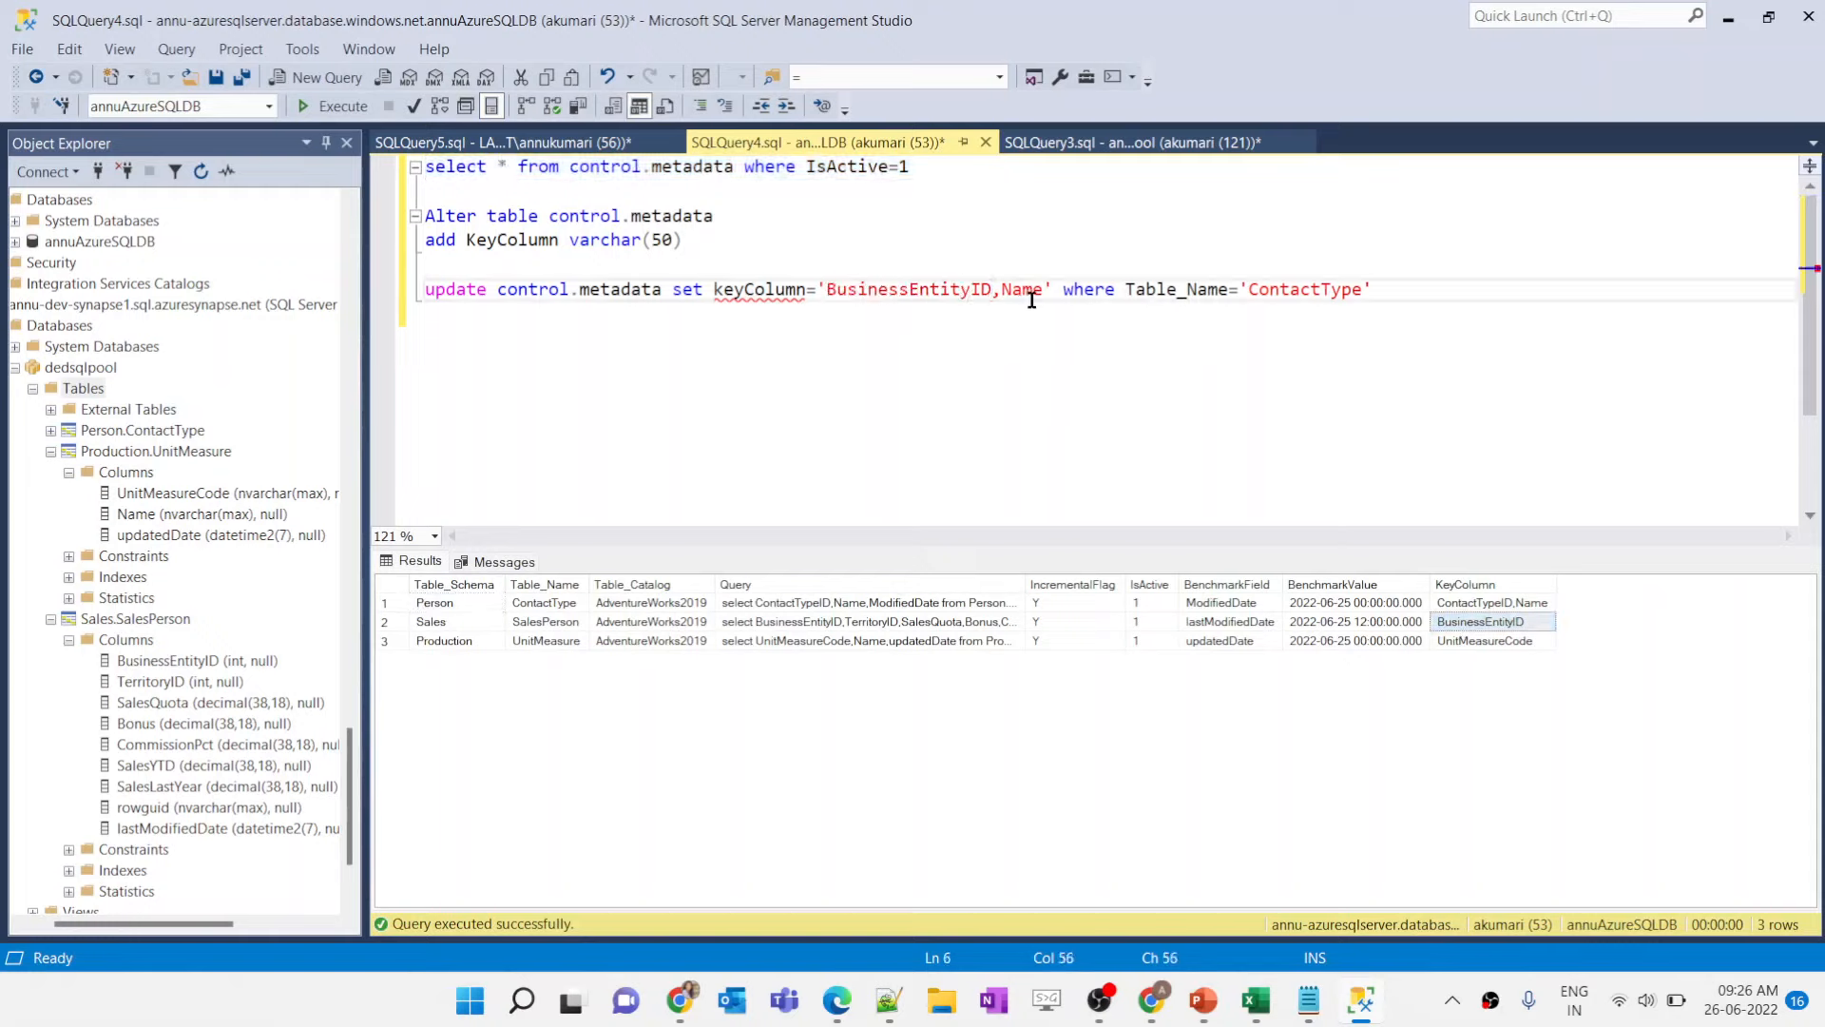
{"action": "double_click", "coordinate": [1021, 289]}
{"action": "key", "text": "BackSpace"}
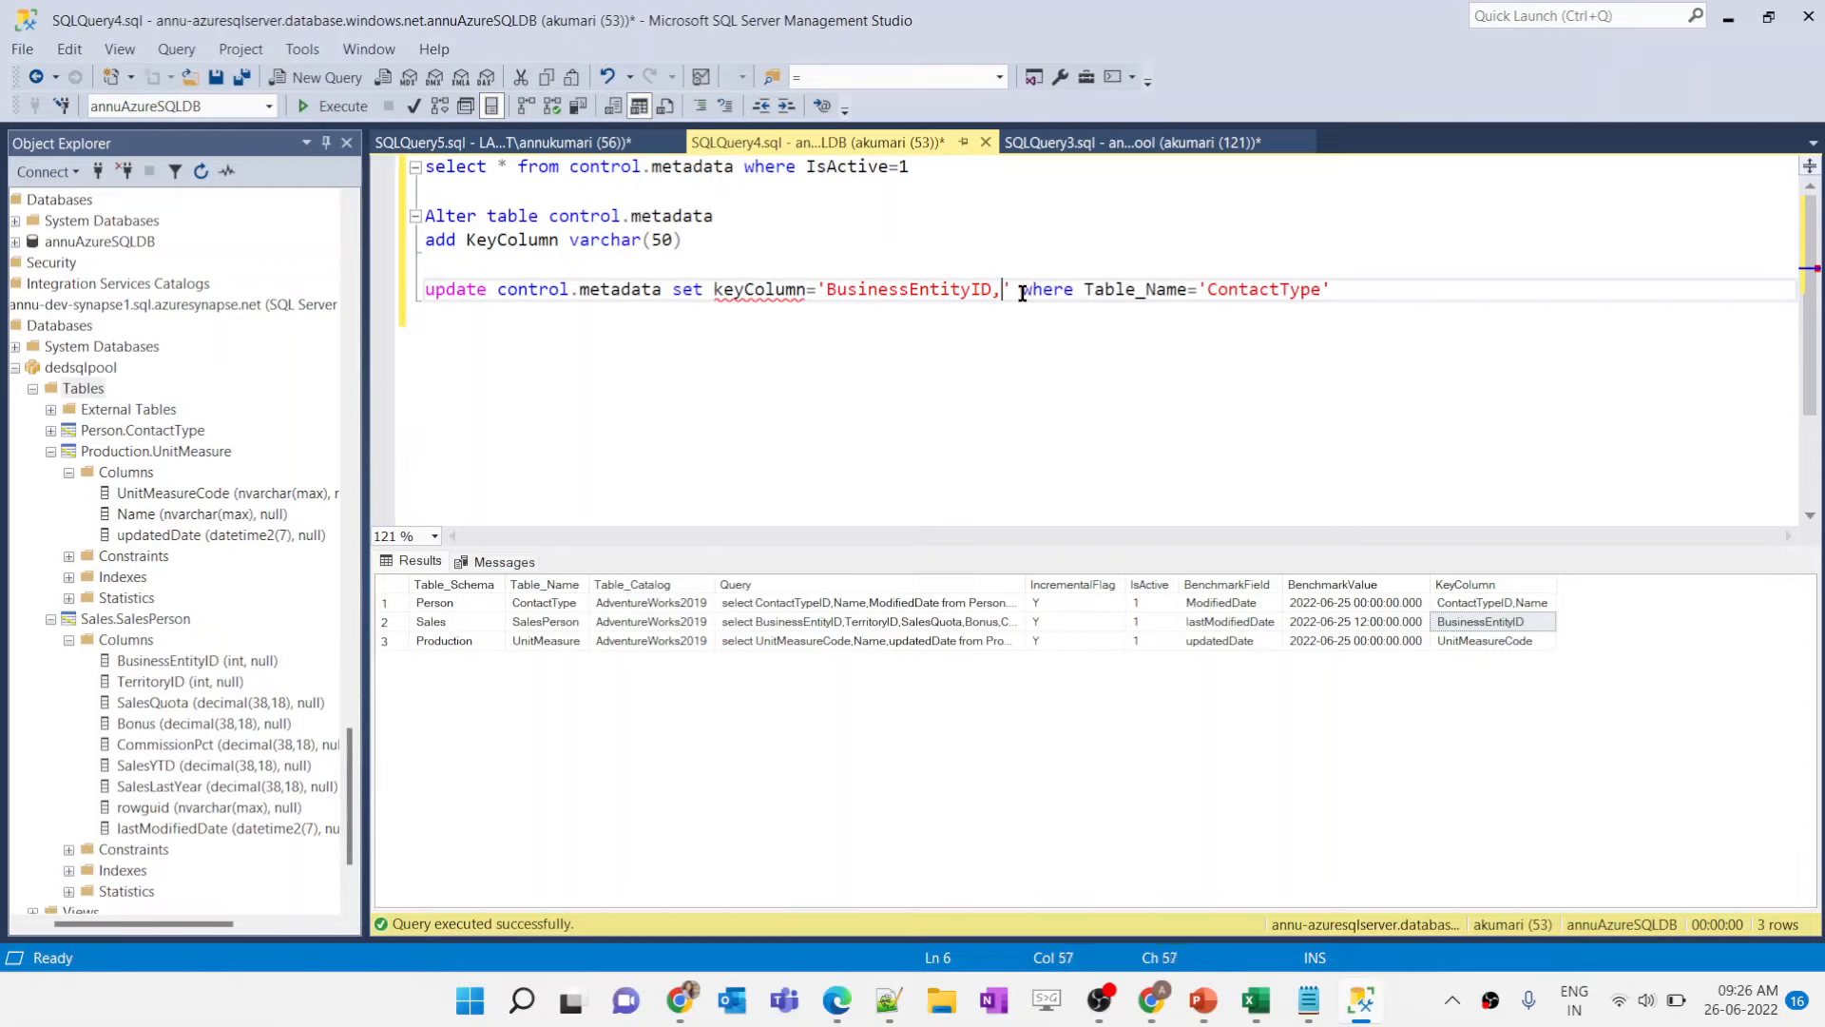
{"action": "type", "text": "Terri"}
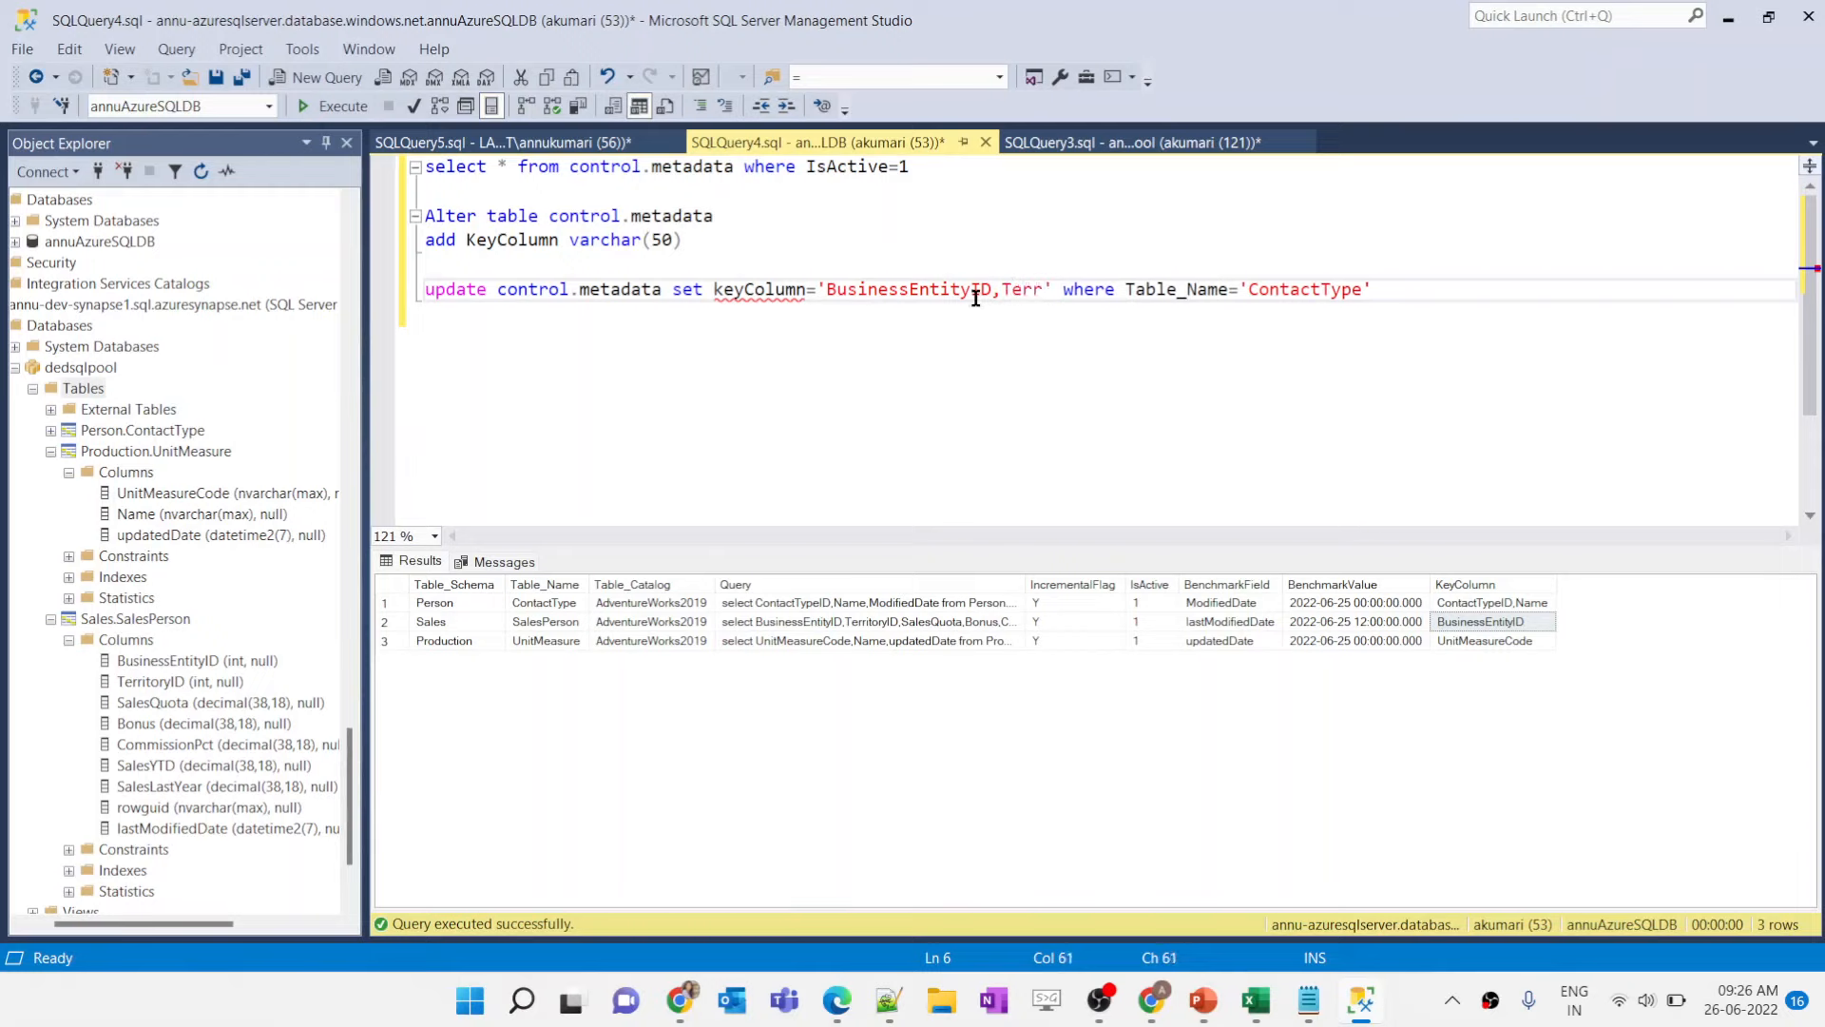
{"action": "type", "text": "toryID"}
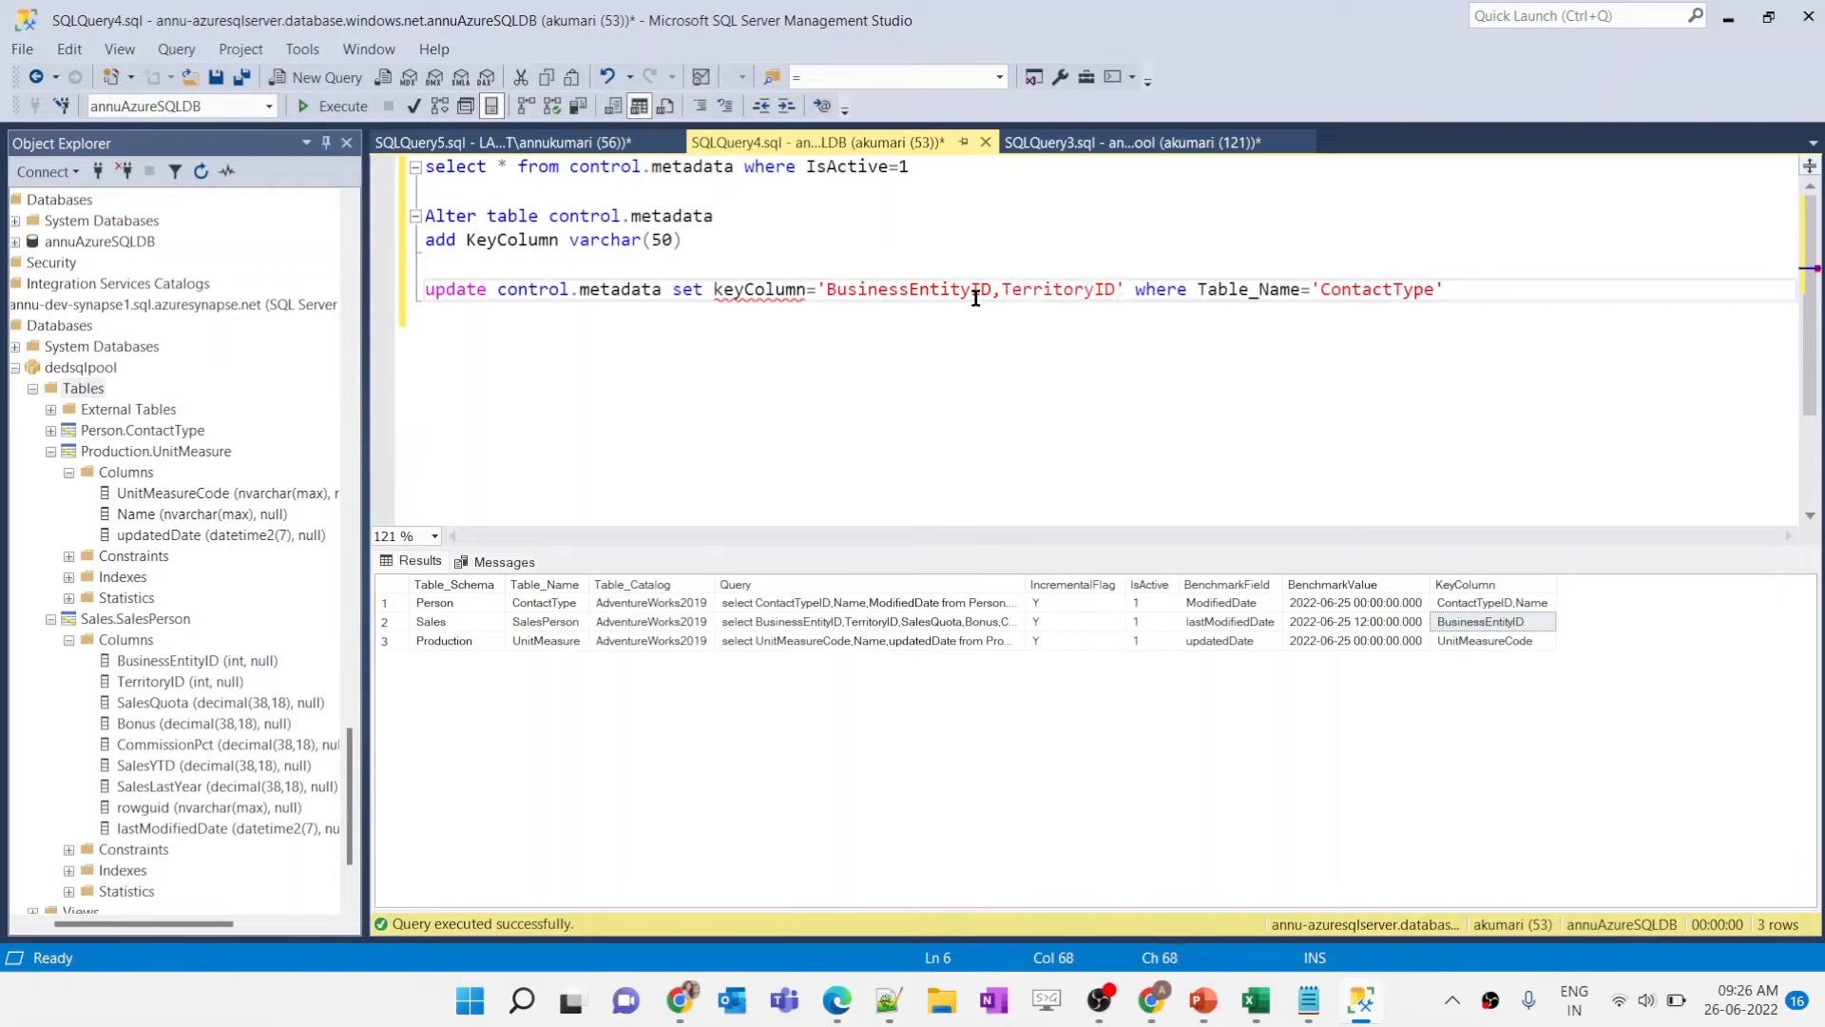
Step: Change the Table_Name condition of the keyColumn update to 'SalesPerson' and run only that statement
{"action": "left_click", "coordinate": [538, 623]}
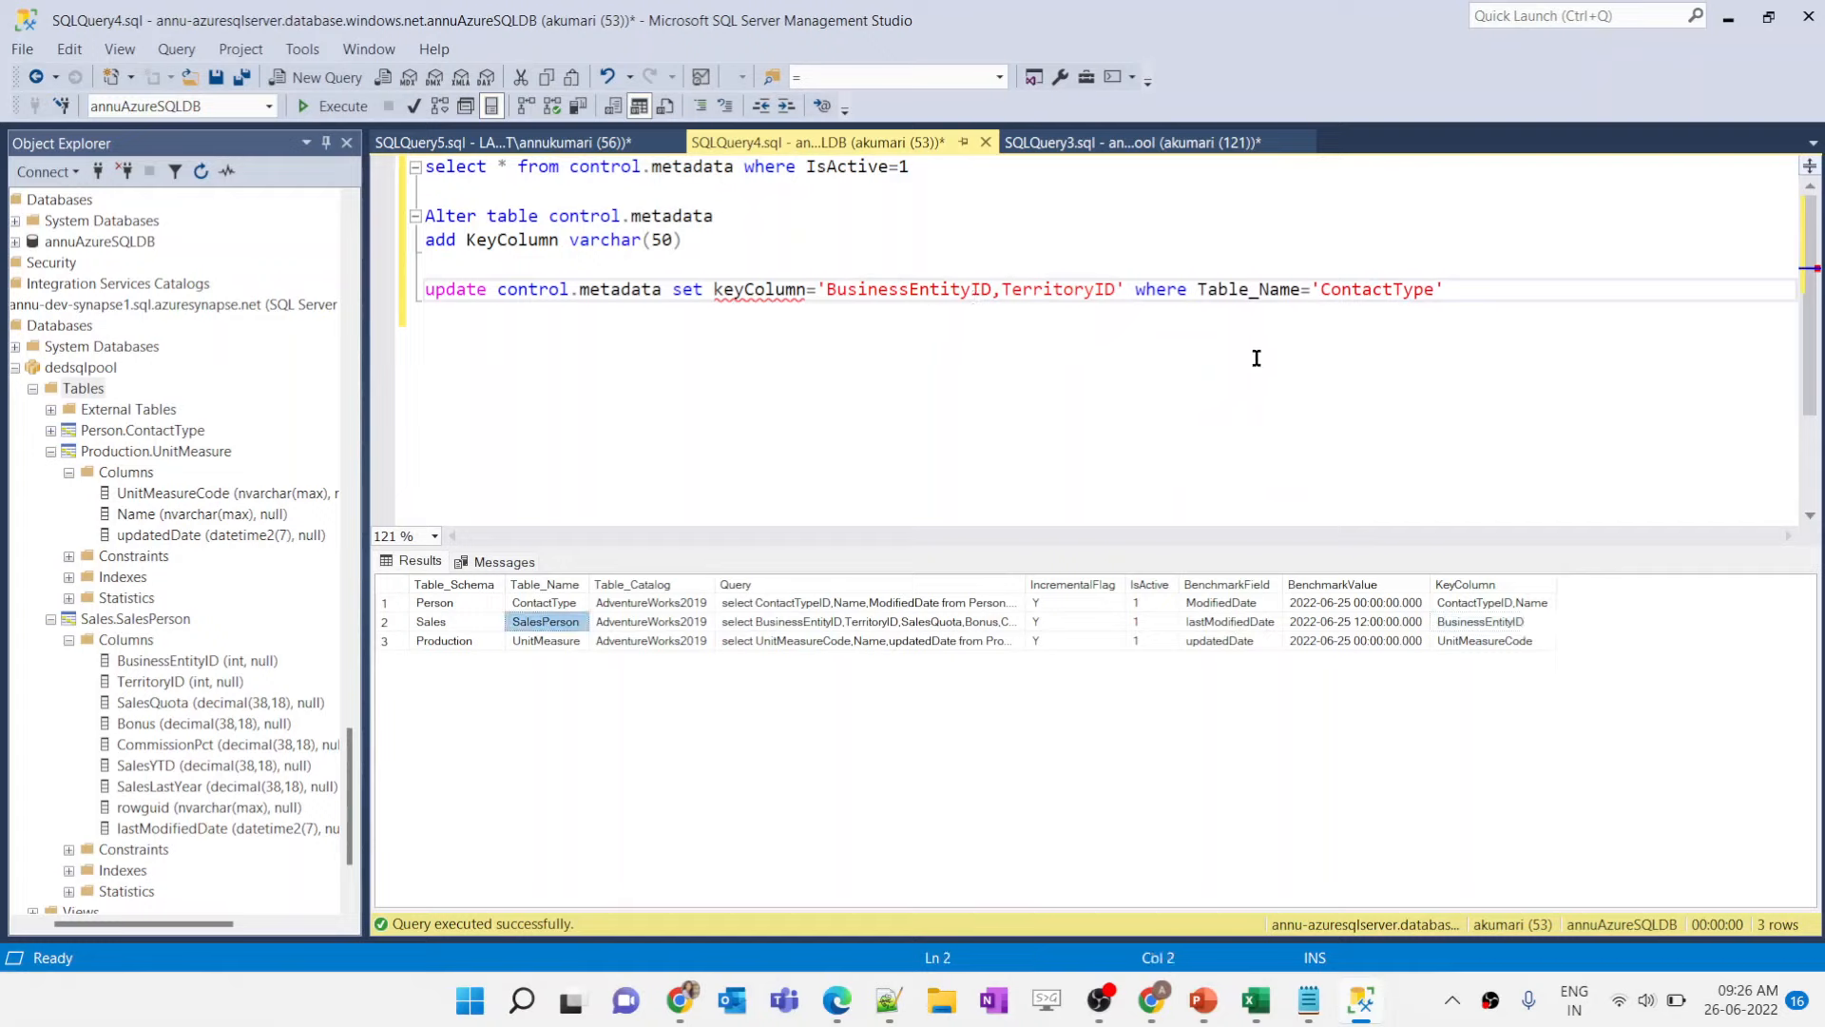
{"action": "left_click", "coordinate": [1376, 288]}
{"action": "double_click", "coordinate": [1376, 288]}
{"action": "type", "text": "SalesPerson"}
{"action": "triple_click", "coordinate": [1331, 290]}
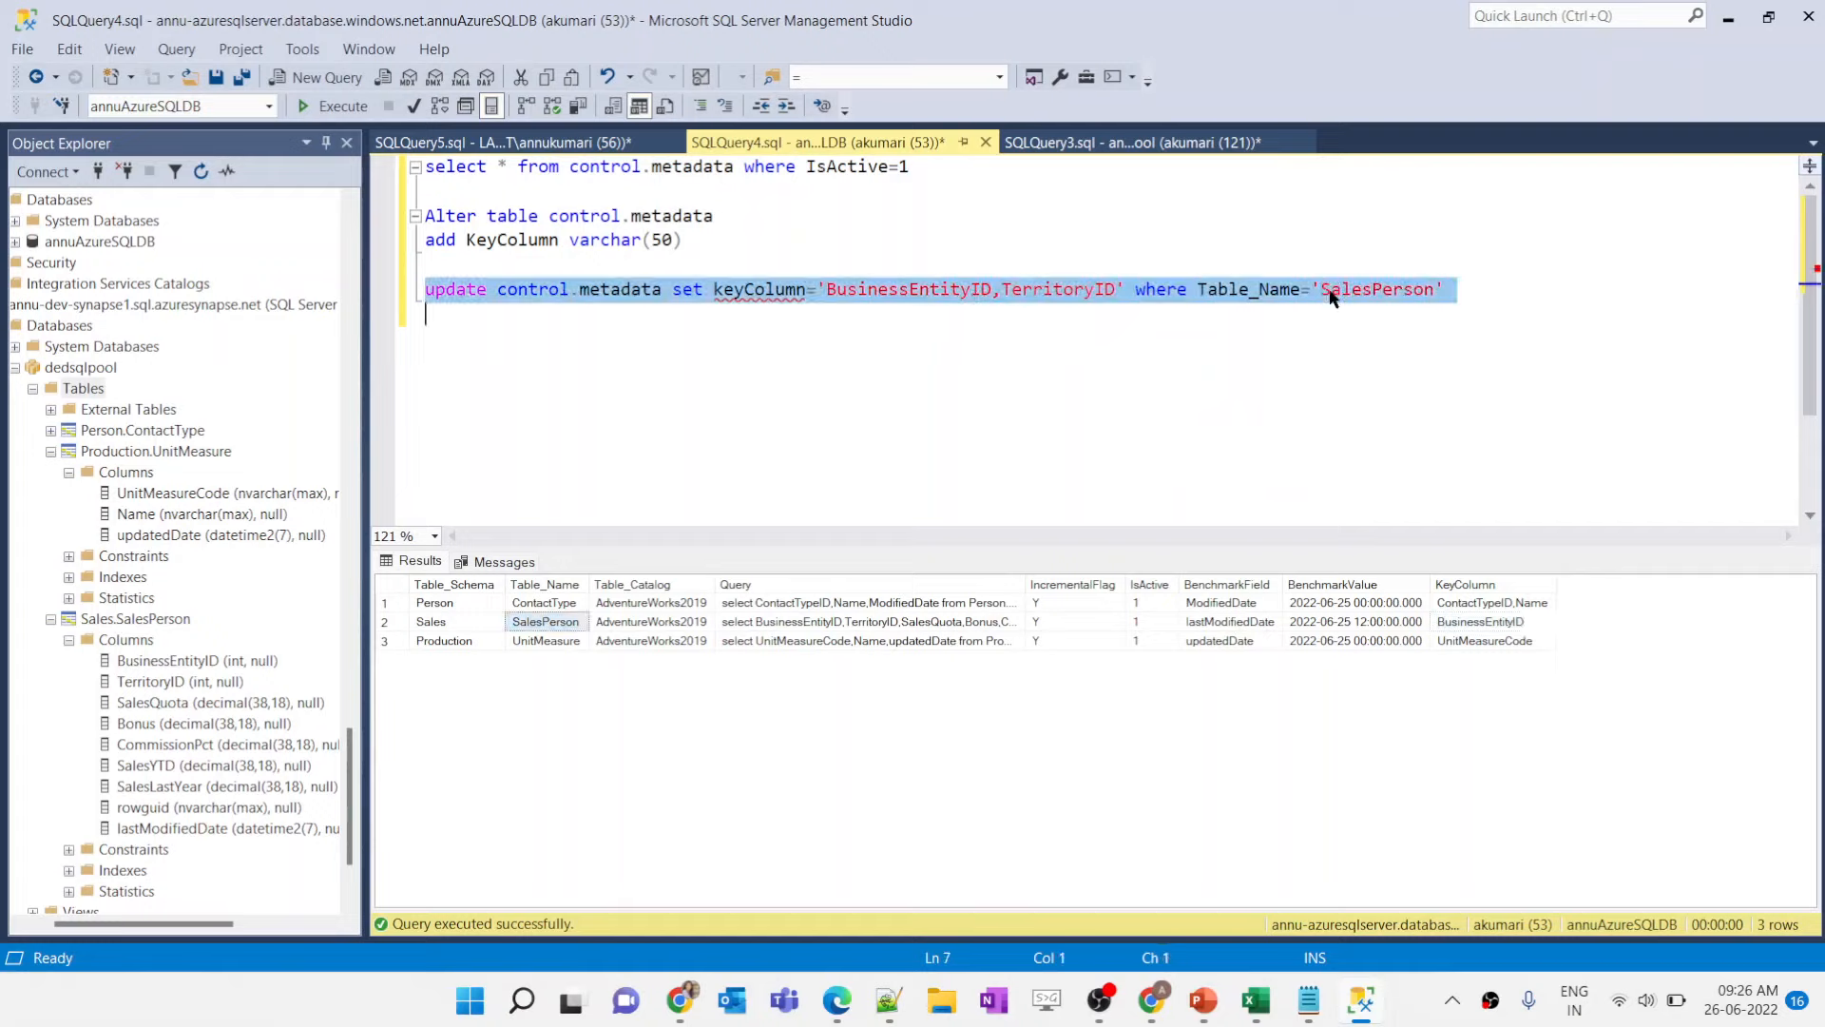
{"action": "key", "text": "F5"}
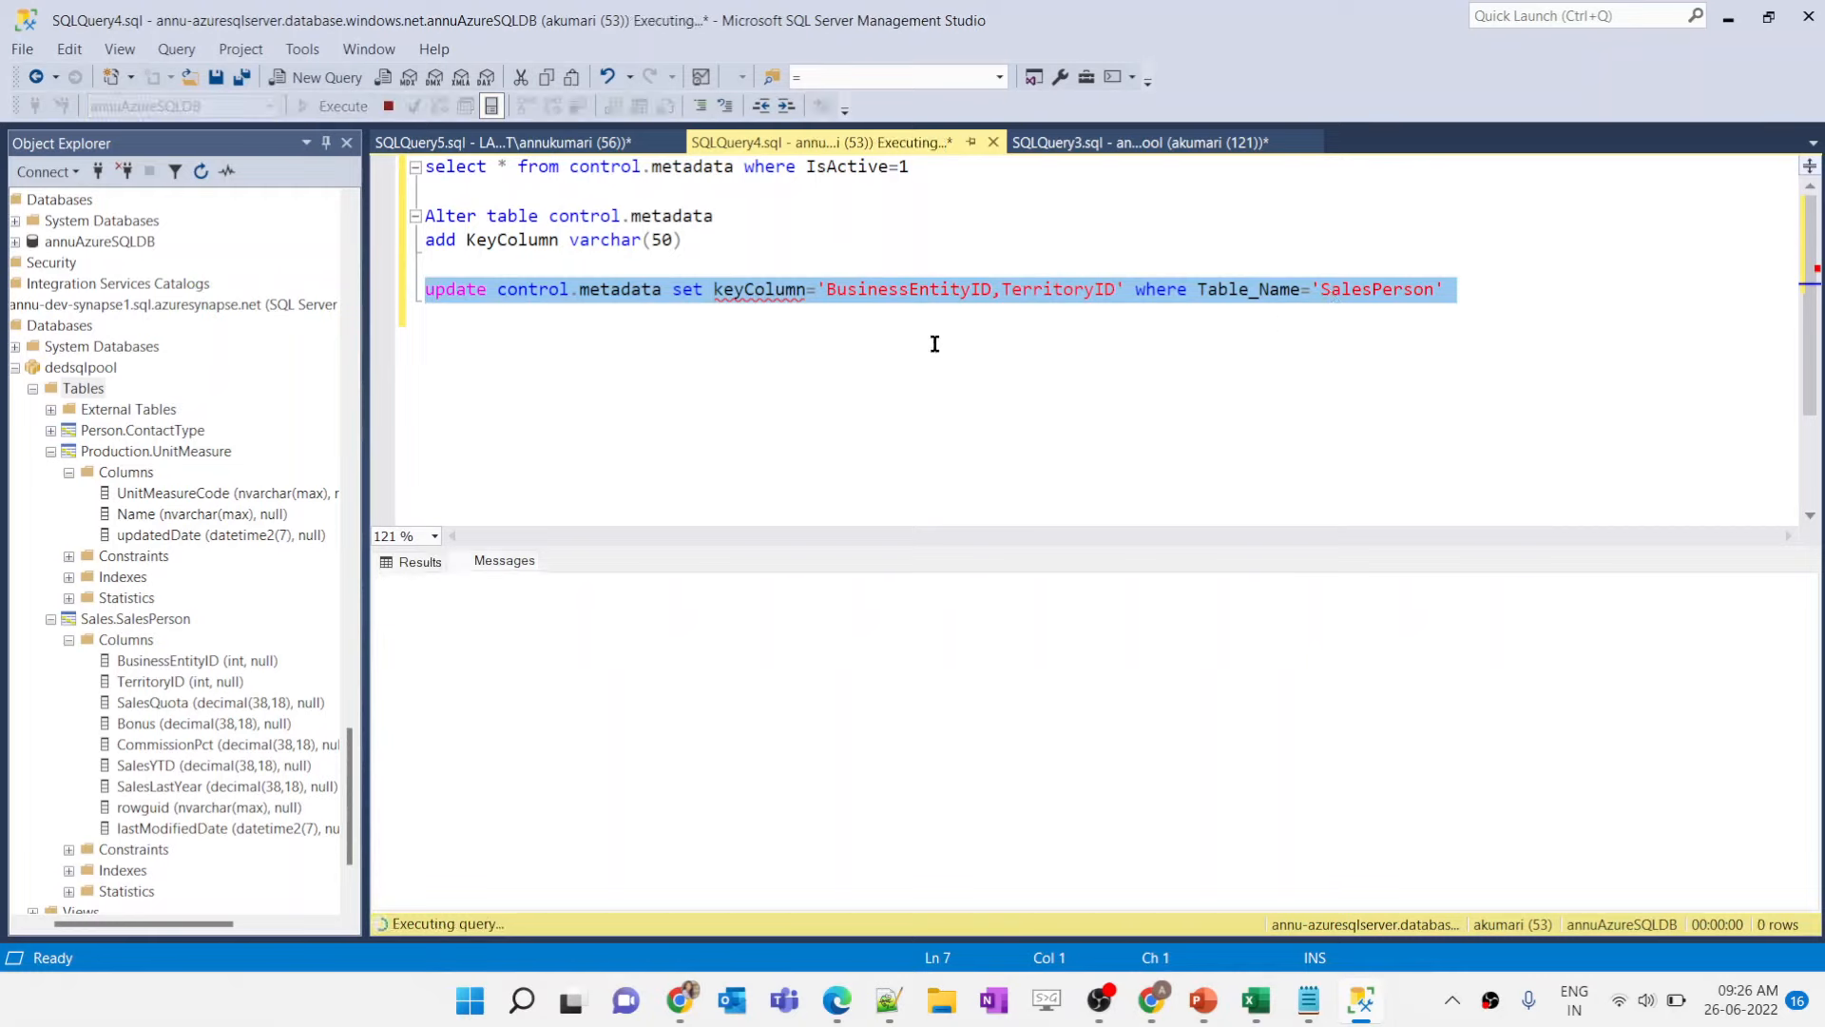
Step: Rerun the control.metadata select and change the update statement's Table_Name condition to 'UnitMeasure'
{"action": "triple_click", "coordinate": [539, 169]}
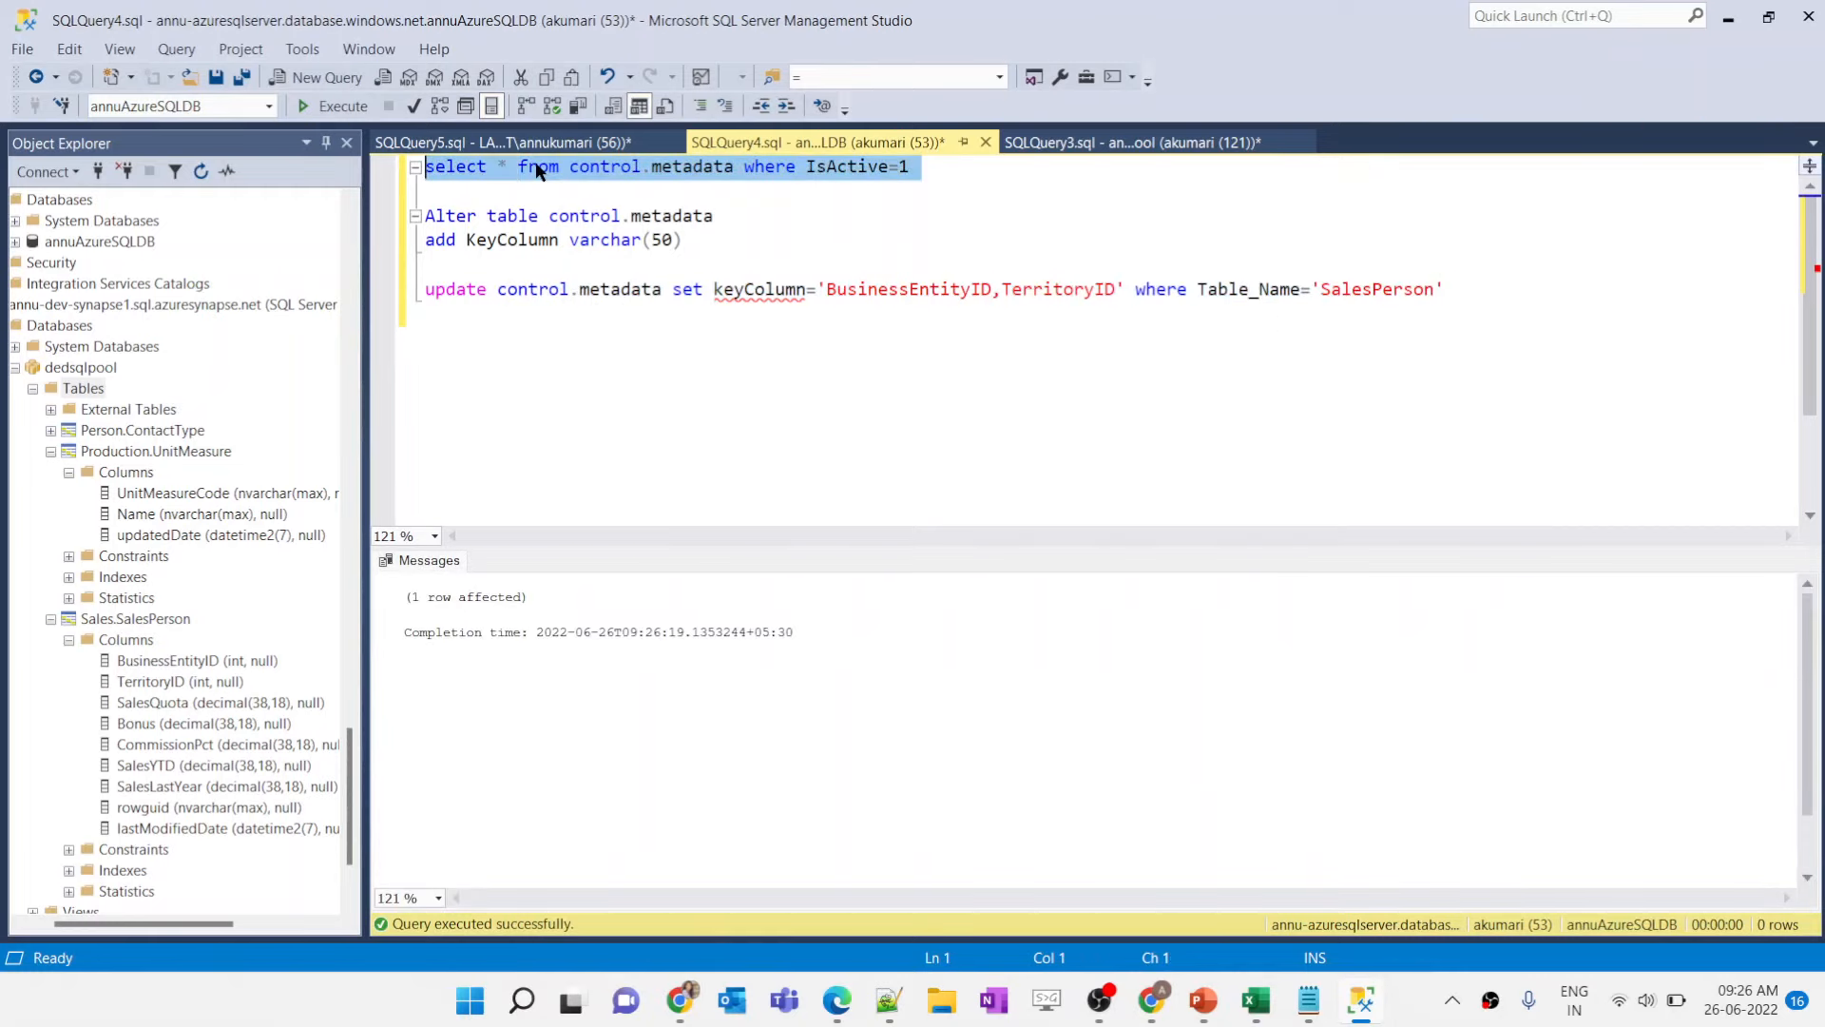
{"action": "key", "text": "F5"}
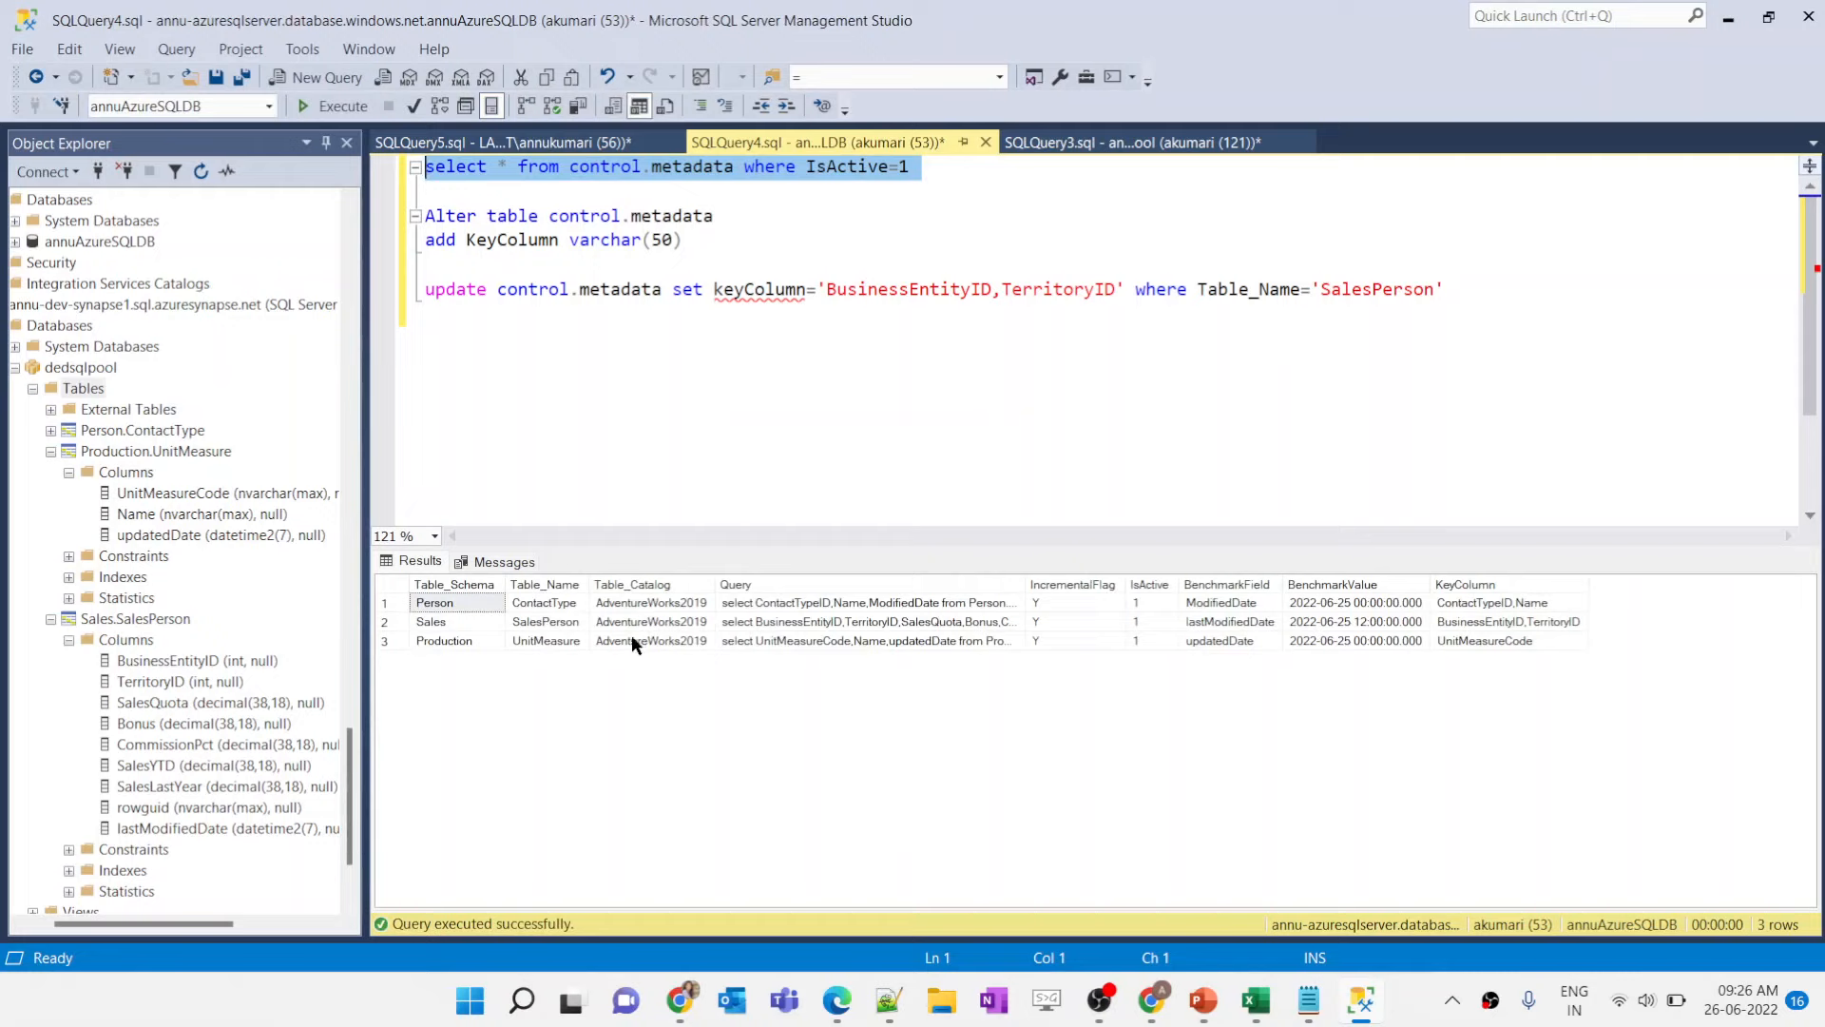
{"action": "left_click", "coordinate": [558, 639]}
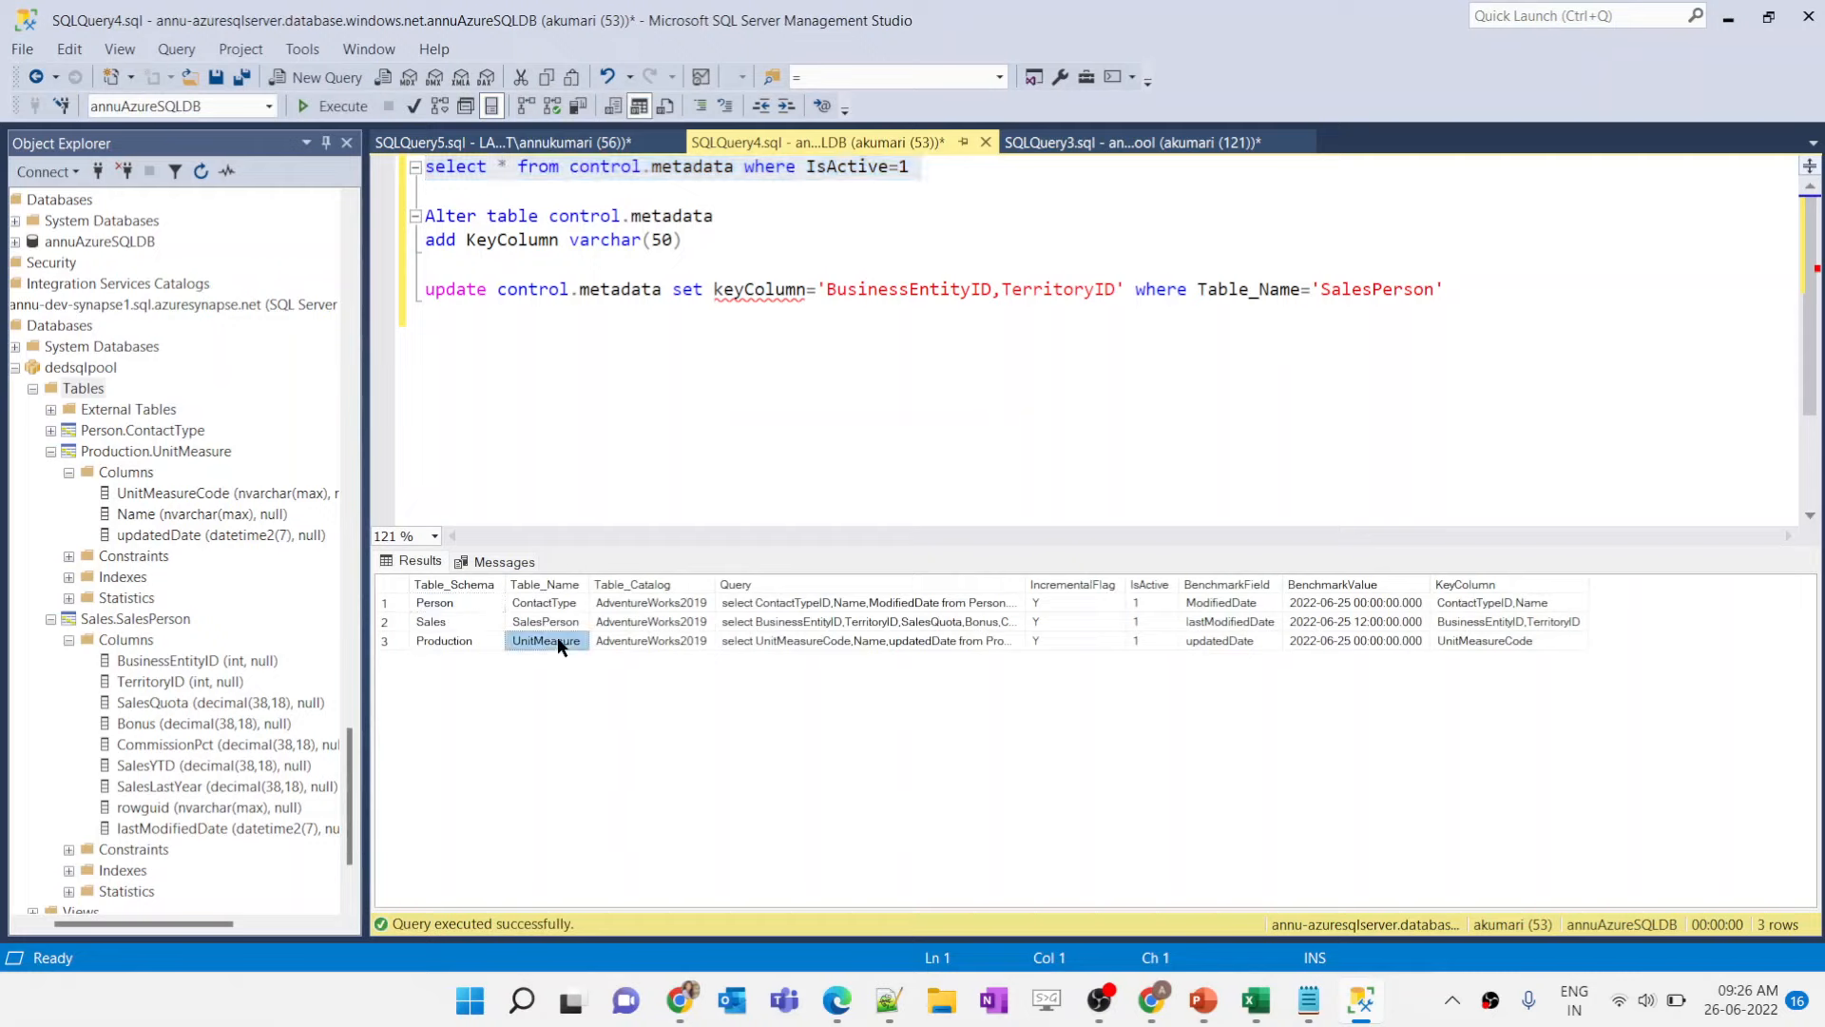
{"action": "double_click", "coordinate": [1370, 290]}
{"action": "type", "text": "UnitMeasure"}
Step: Set the keyColumn value of the update to 'UnitMeasureCode,Name' and run only that statement
{"action": "double_click", "coordinate": [945, 293]}
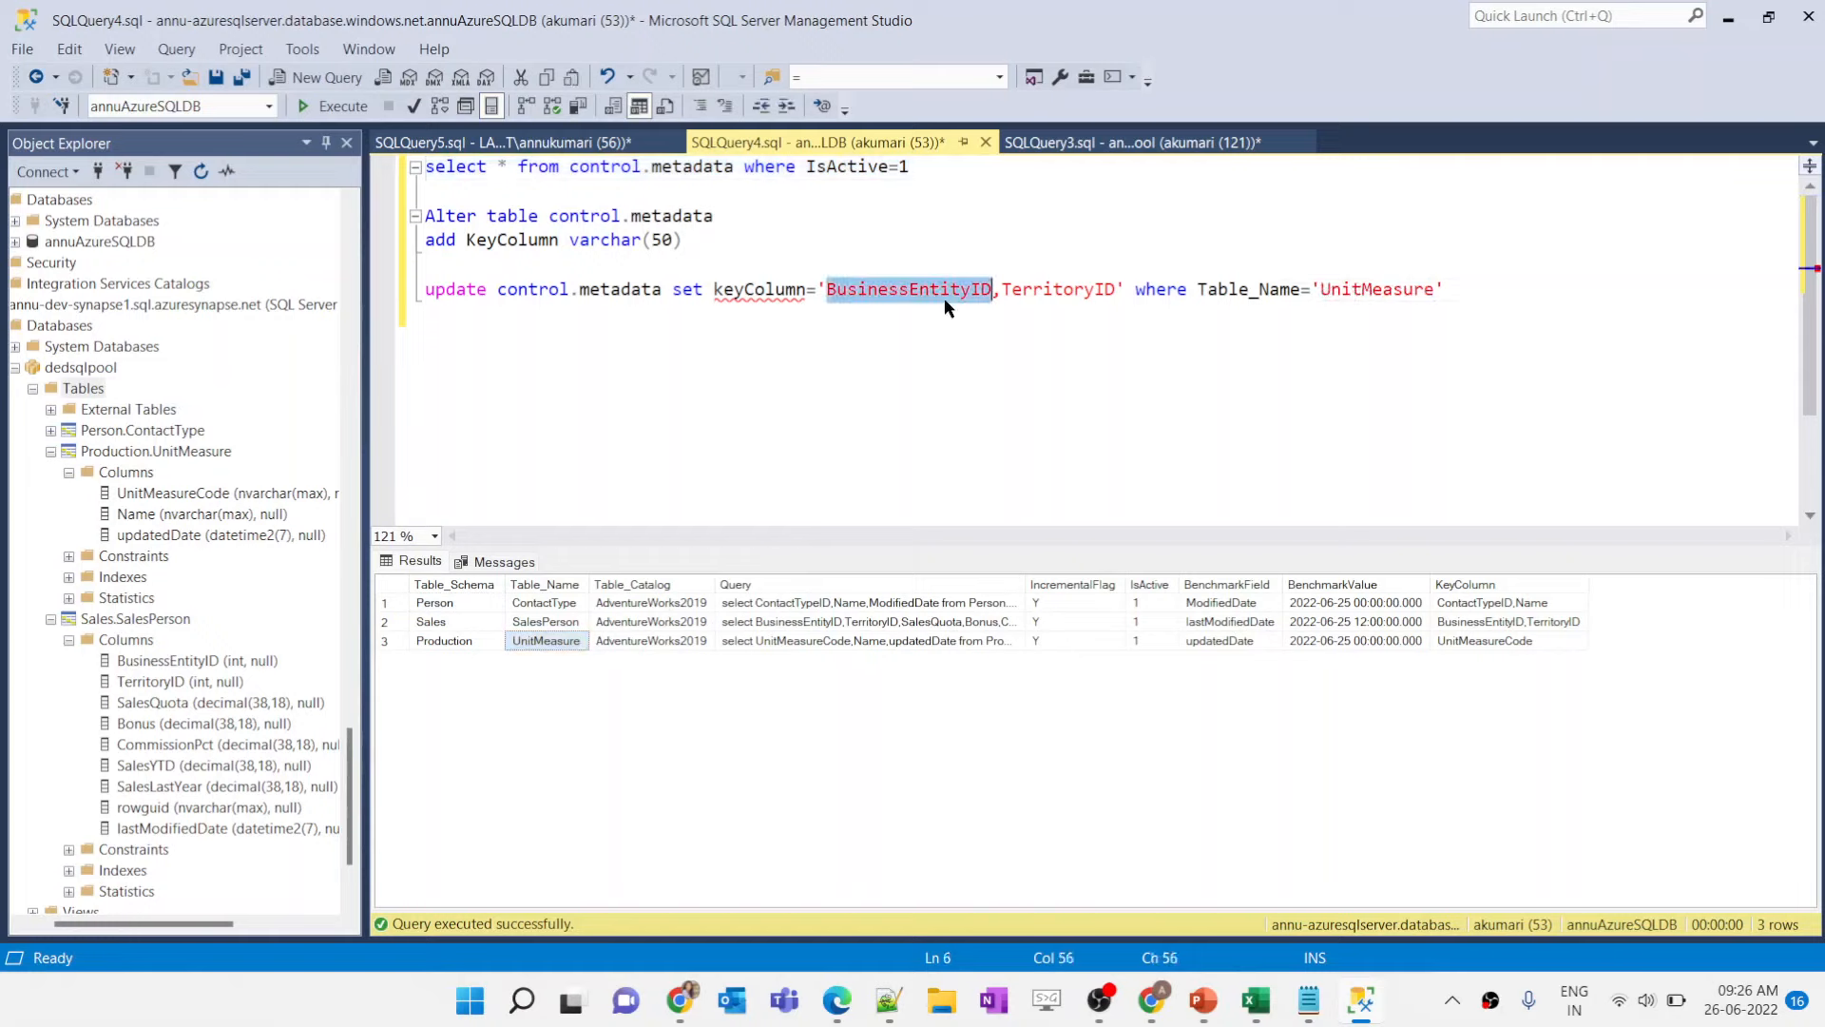
{"action": "type", "text": "UnitMeasure"}
{"action": "type", "text": "Code"}
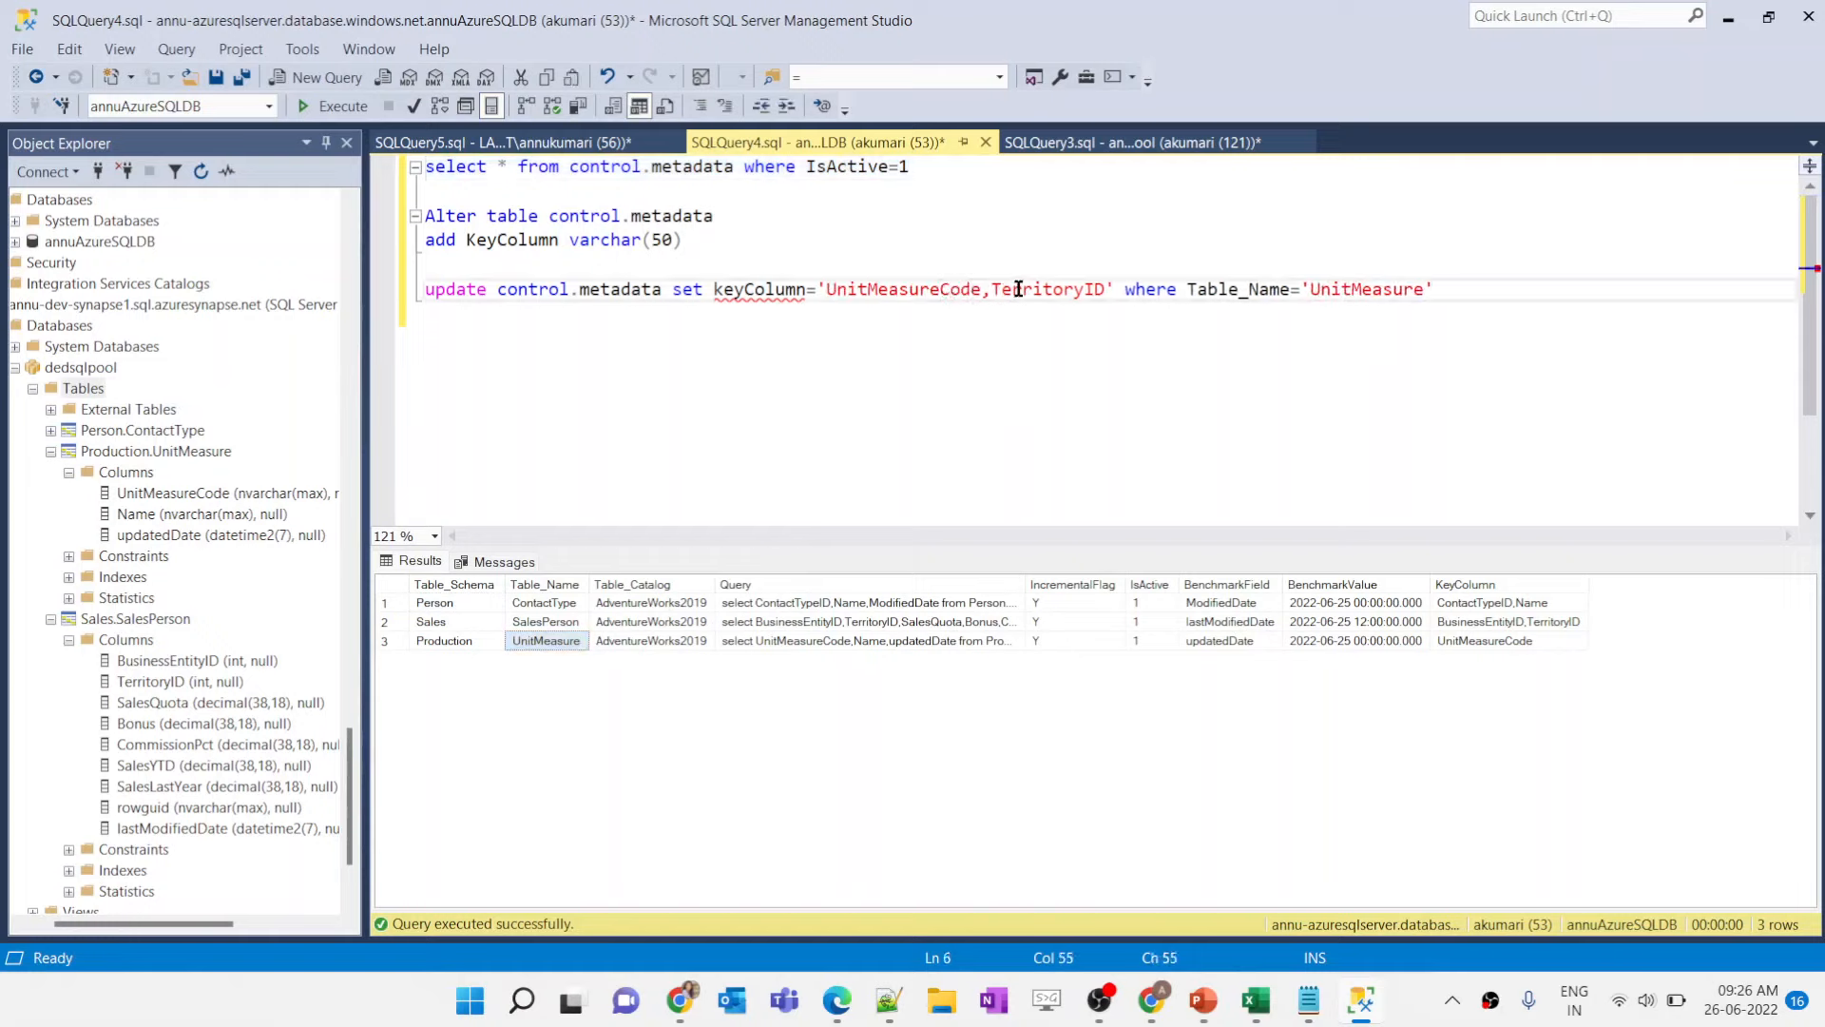
{"action": "double_click", "coordinate": [1027, 295]}
{"action": "type", "text": "Name"}
{"action": "triple_click", "coordinate": [1027, 290]}
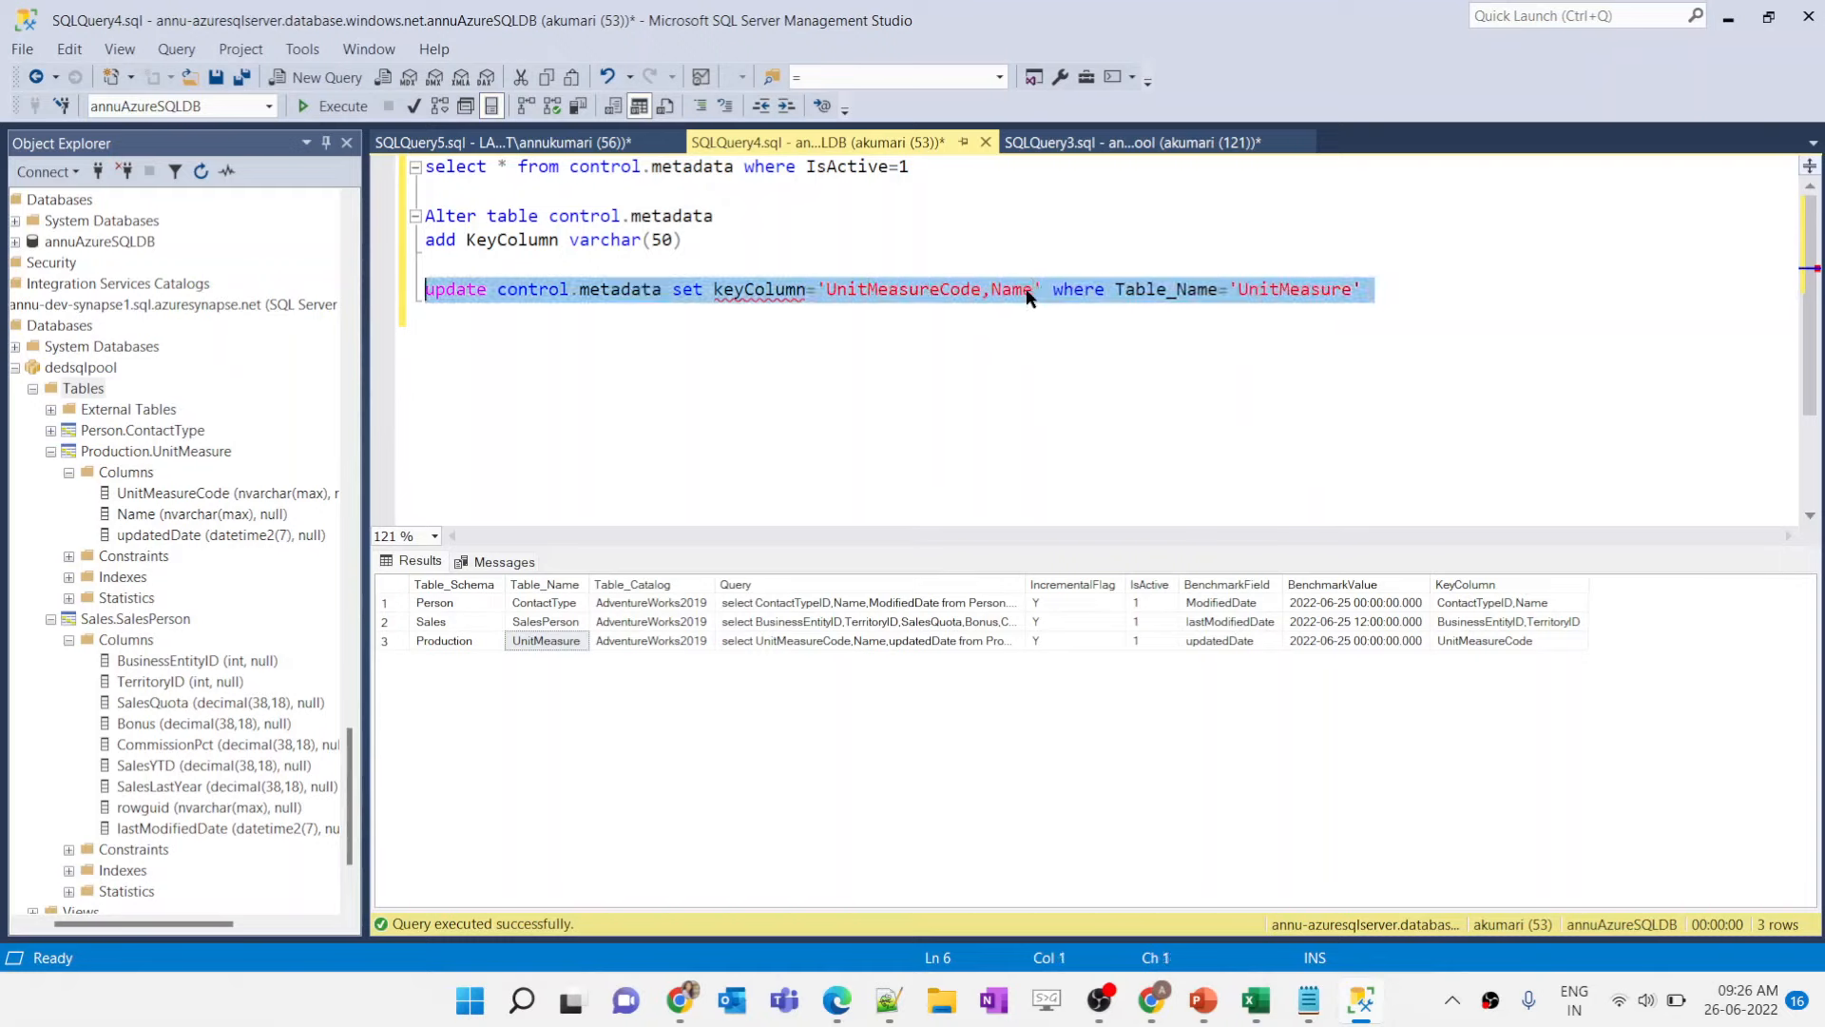
{"action": "key", "text": "F5"}
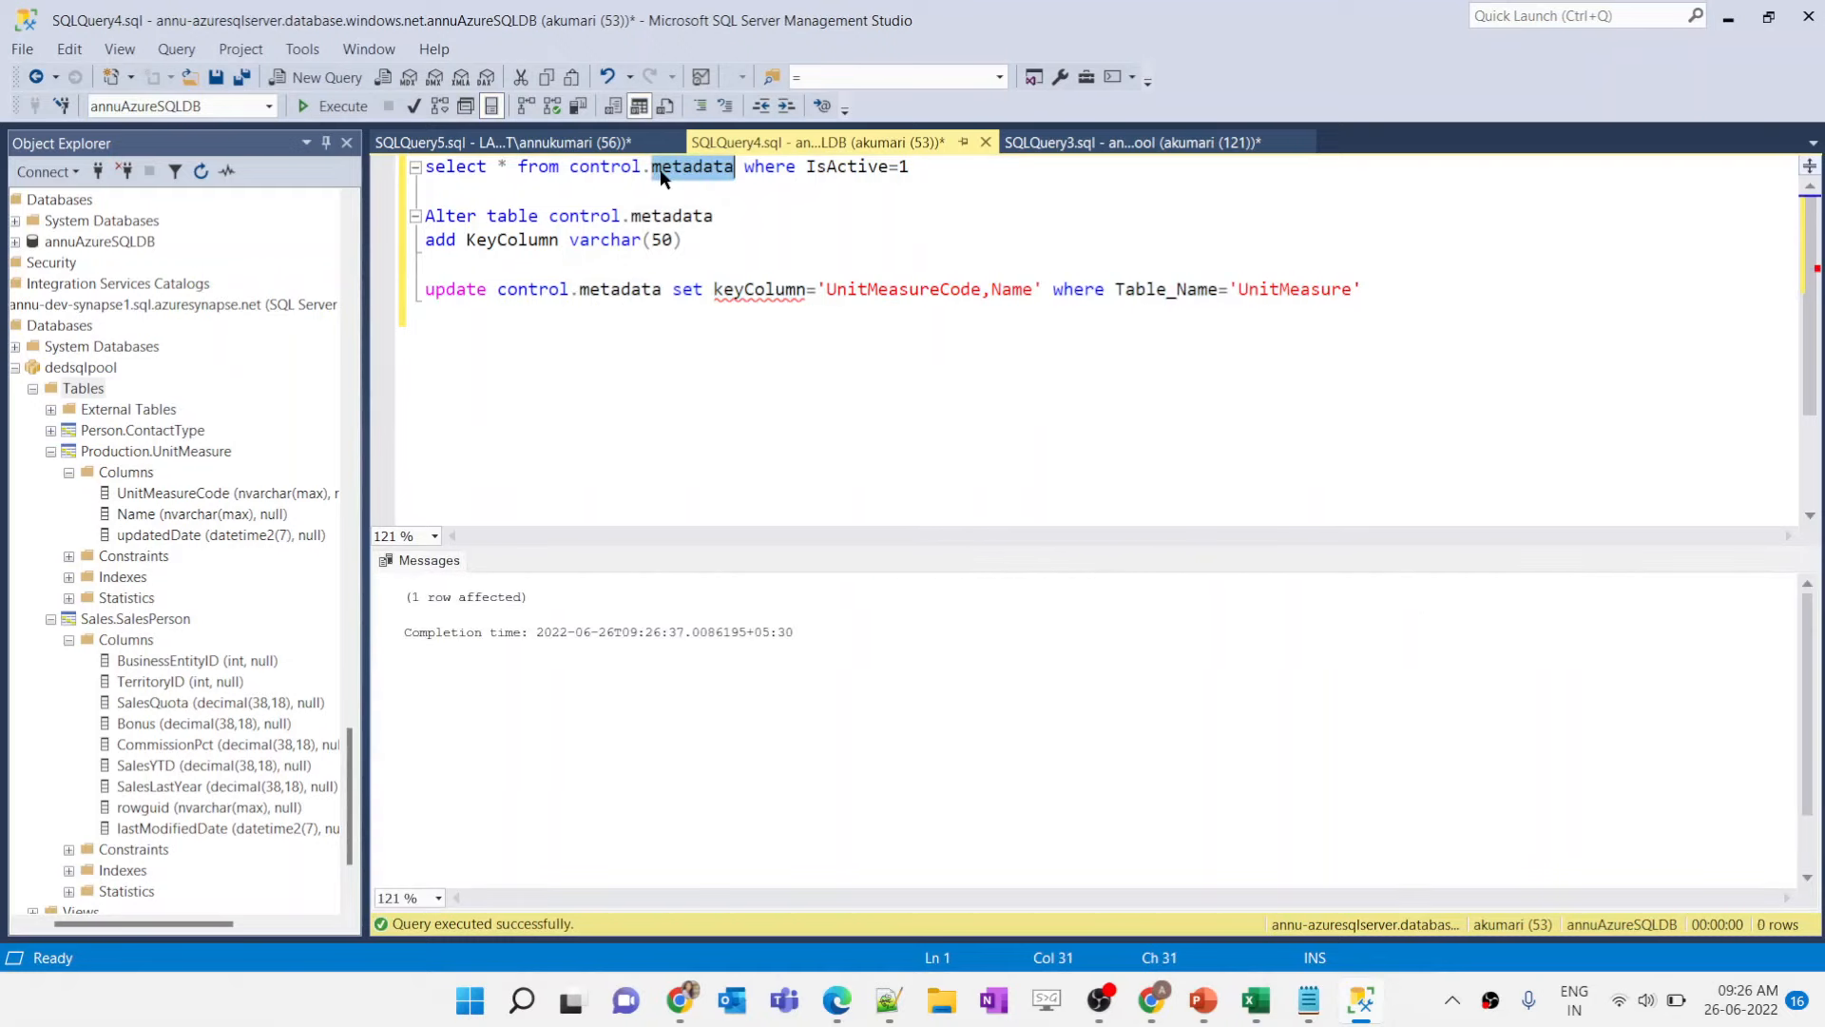
Step: Rerun the control.metadata select and examine the KeyColumn values of the active tables
{"action": "triple_click", "coordinate": [660, 169]}
{"action": "key", "text": "F5"}
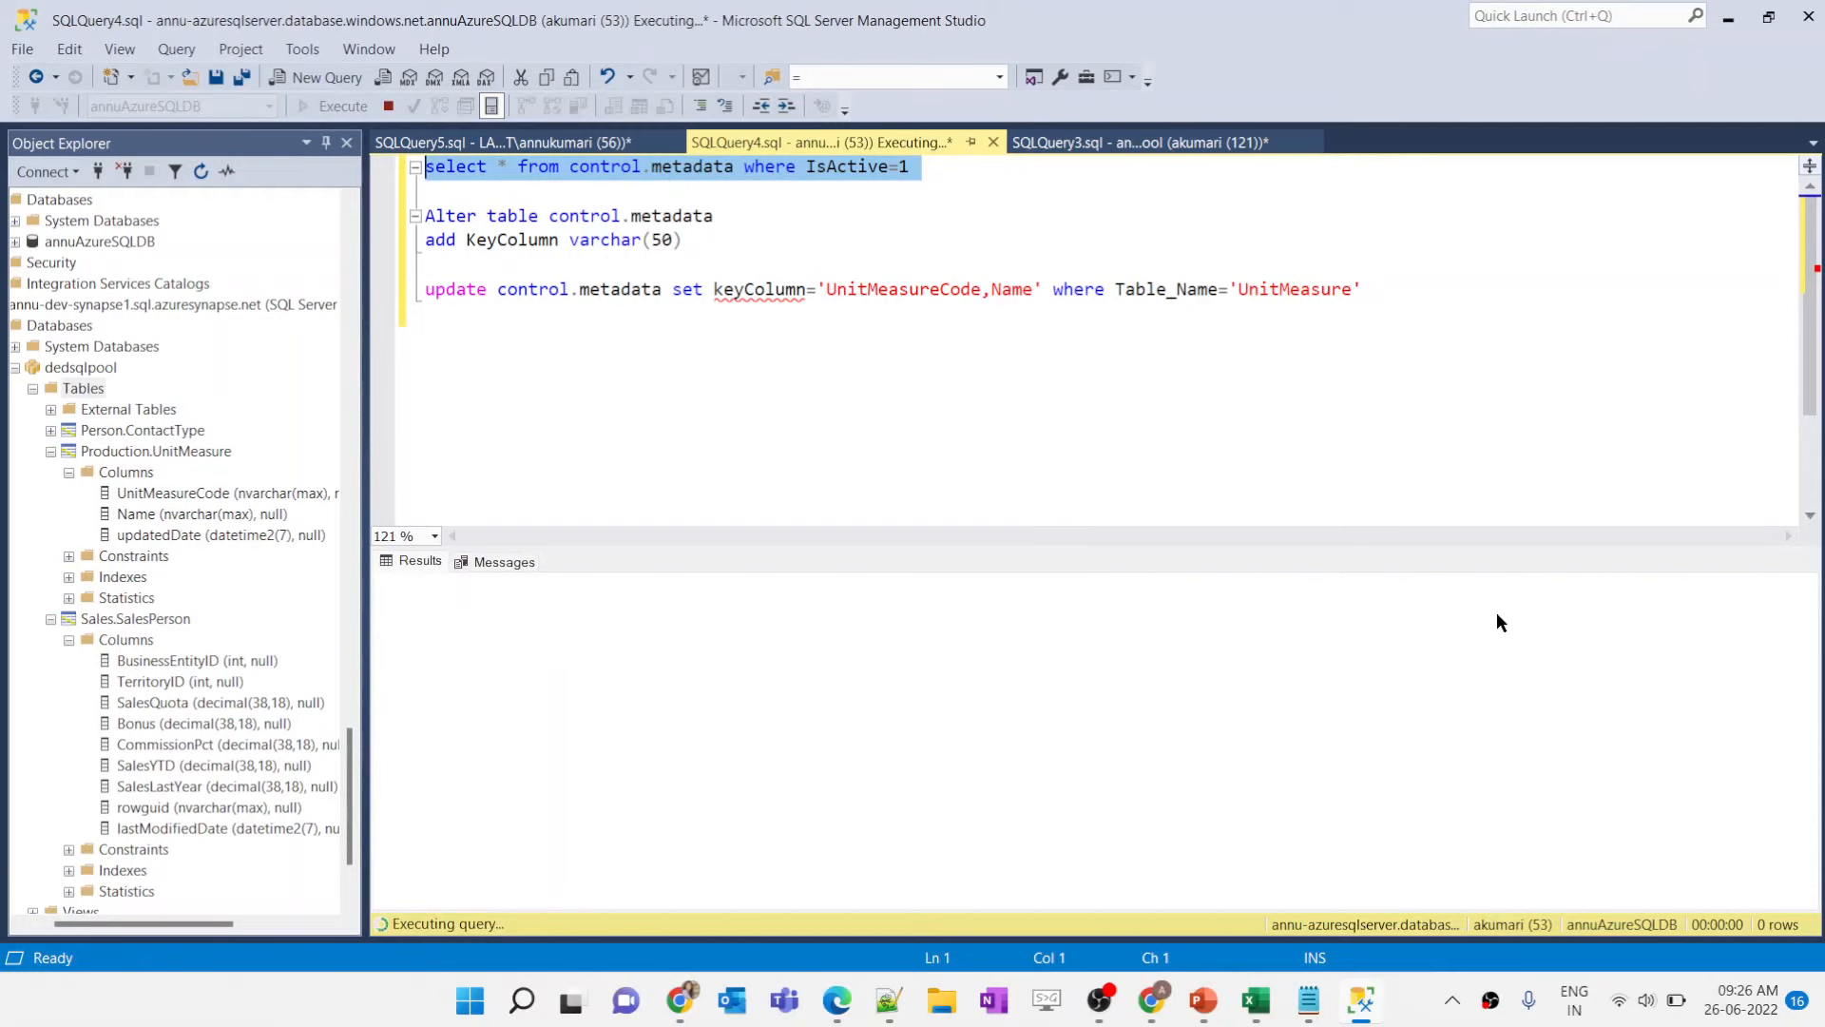
{"action": "left_click", "coordinate": [1491, 593]}
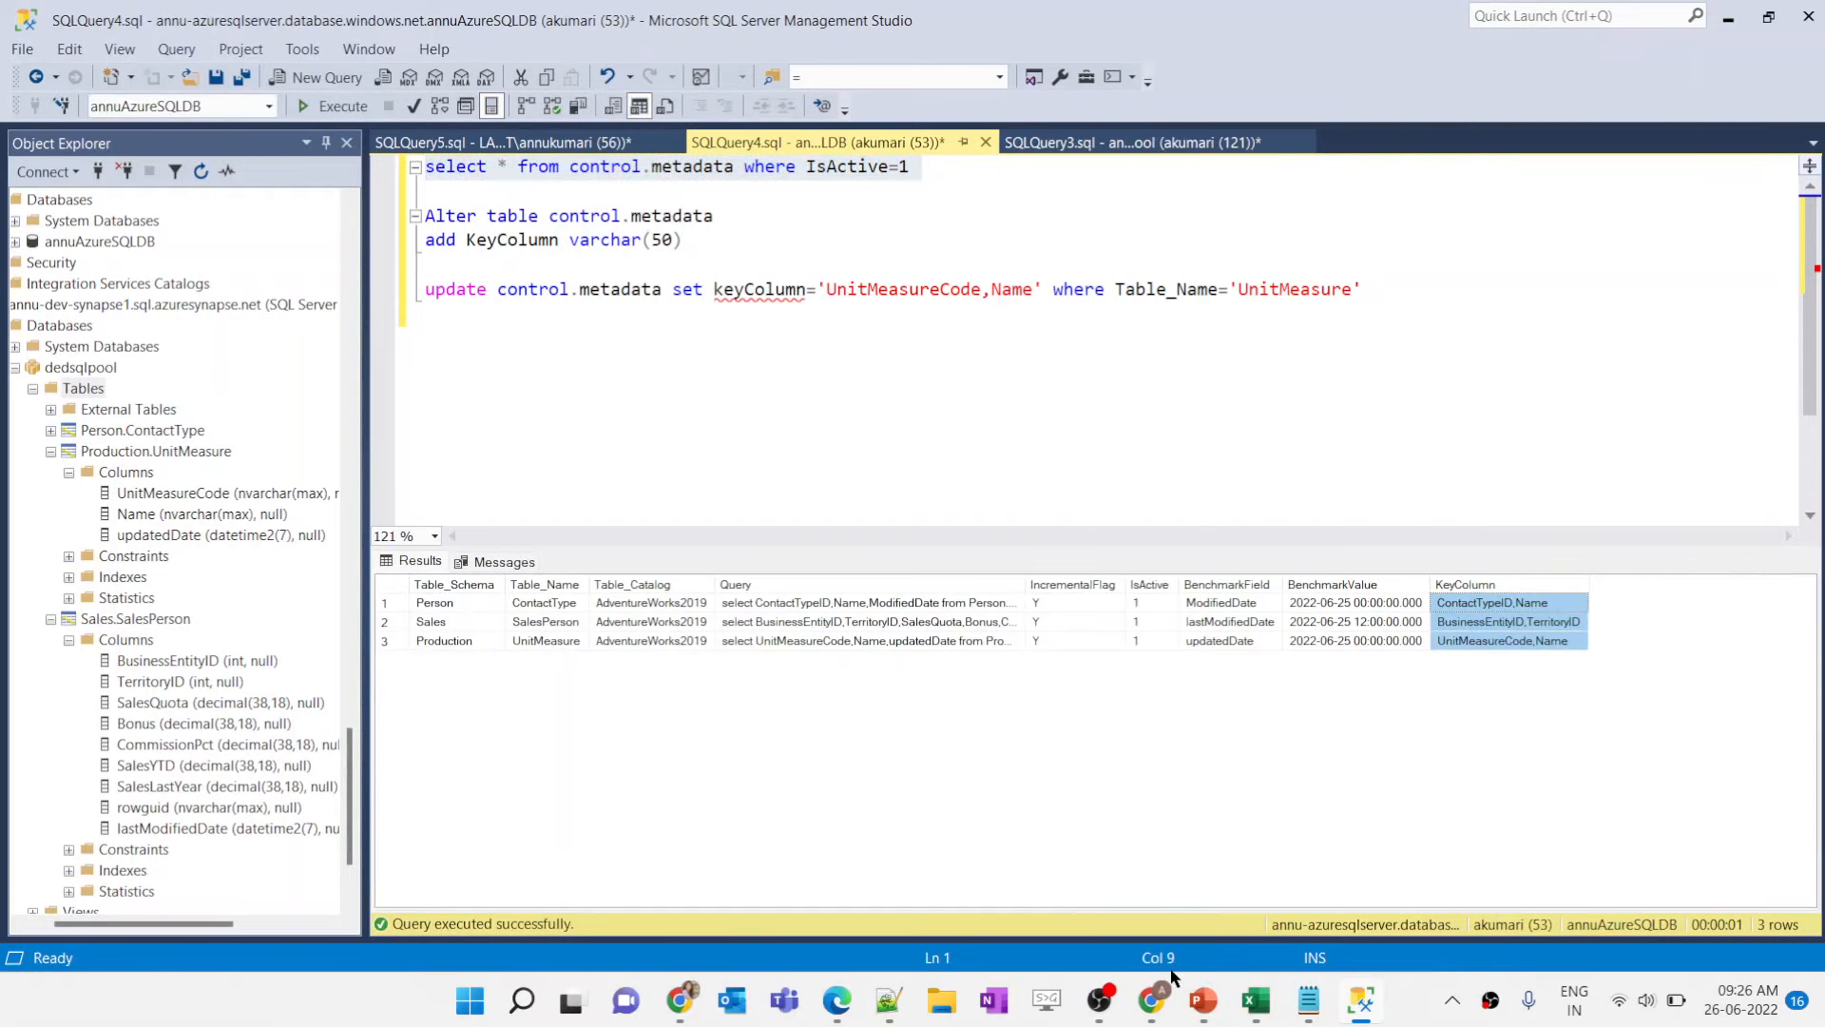
Step: Switch to Chrome to view the PL_ELT debug run output in Synapse, and return to SQL Server Management Studio
{"action": "left_click", "coordinate": [1156, 1004]}
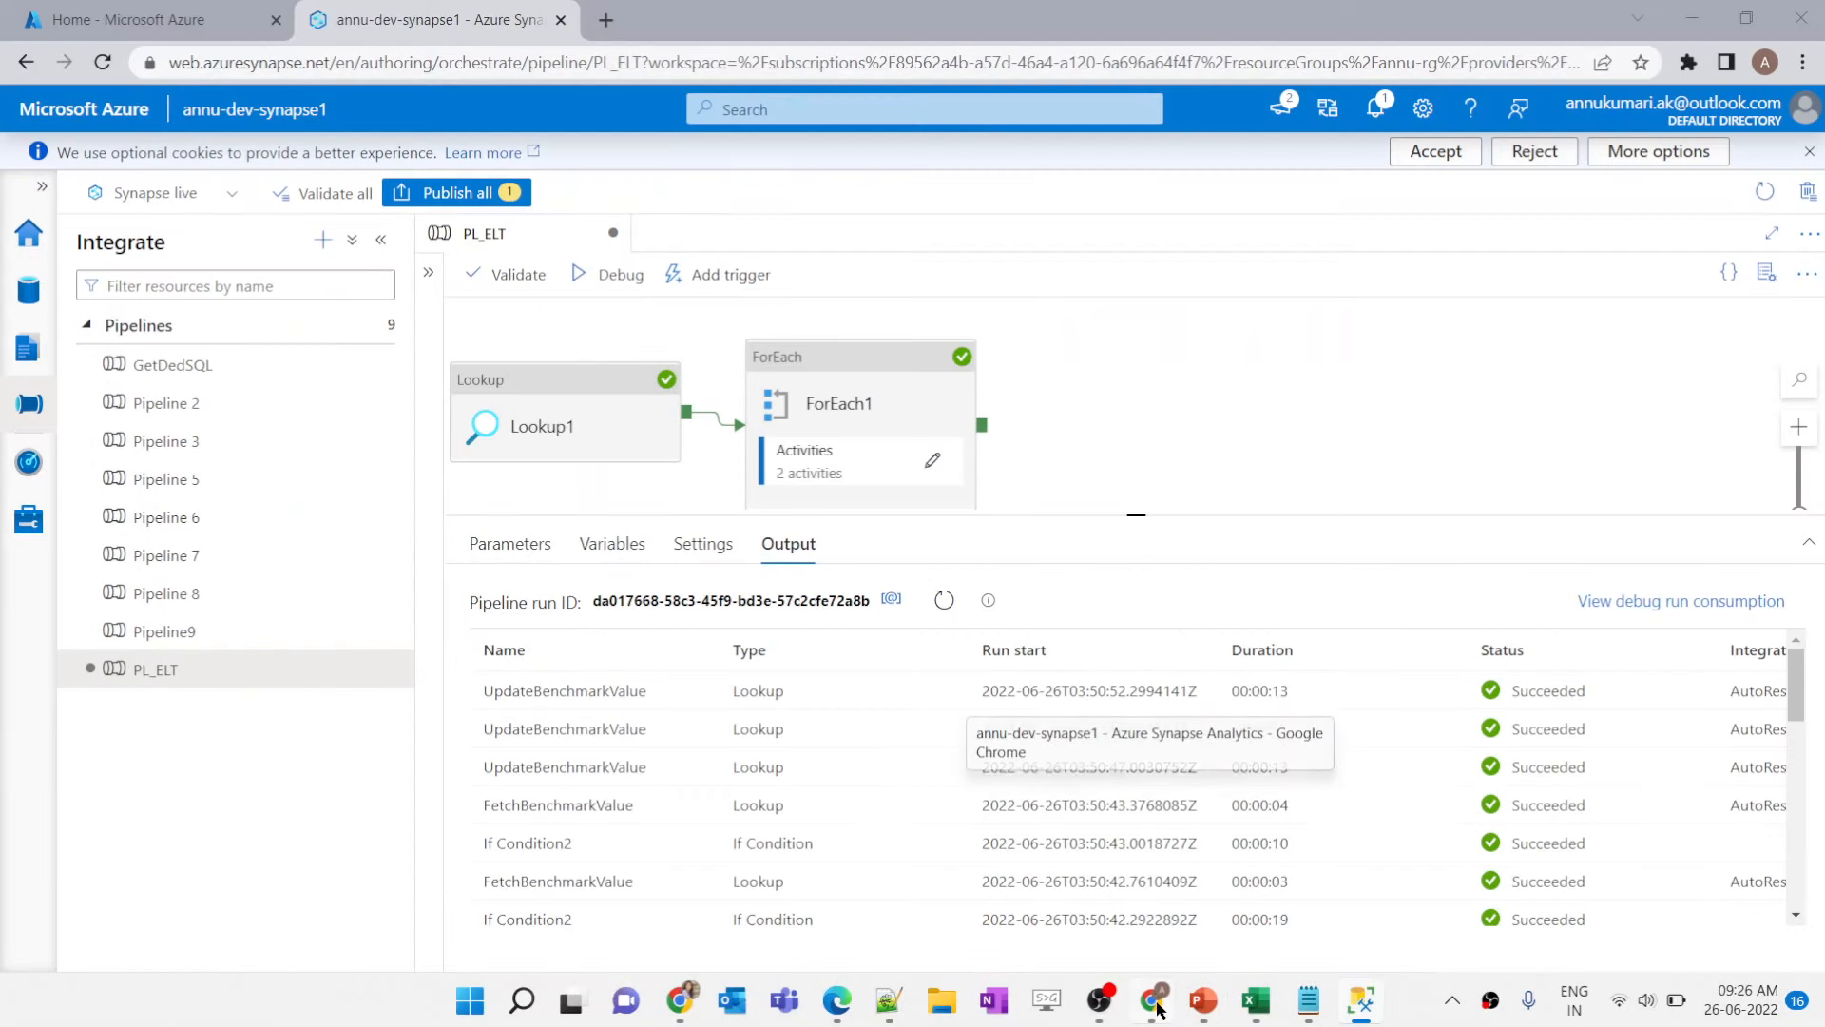
{"action": "left_click_drag", "start_coordinate": [1134, 516], "coordinate": [1134, 530]}
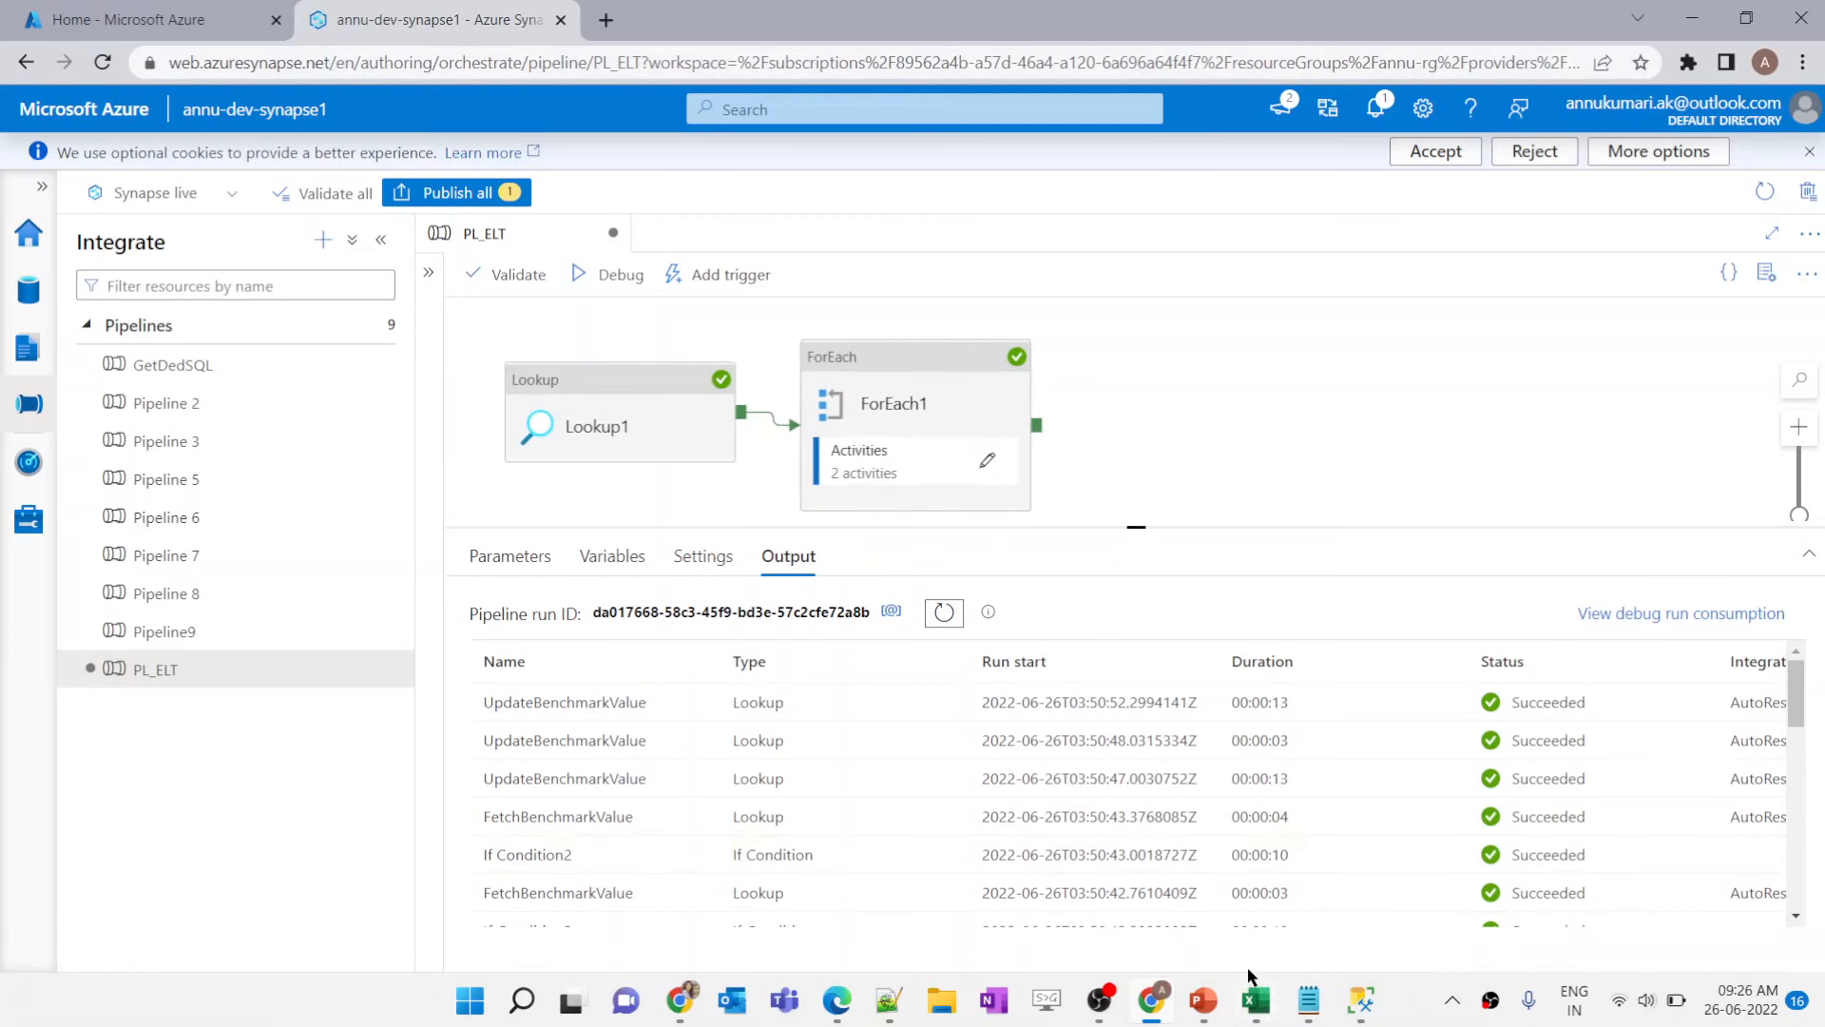
{"action": "left_click", "coordinate": [1354, 998]}
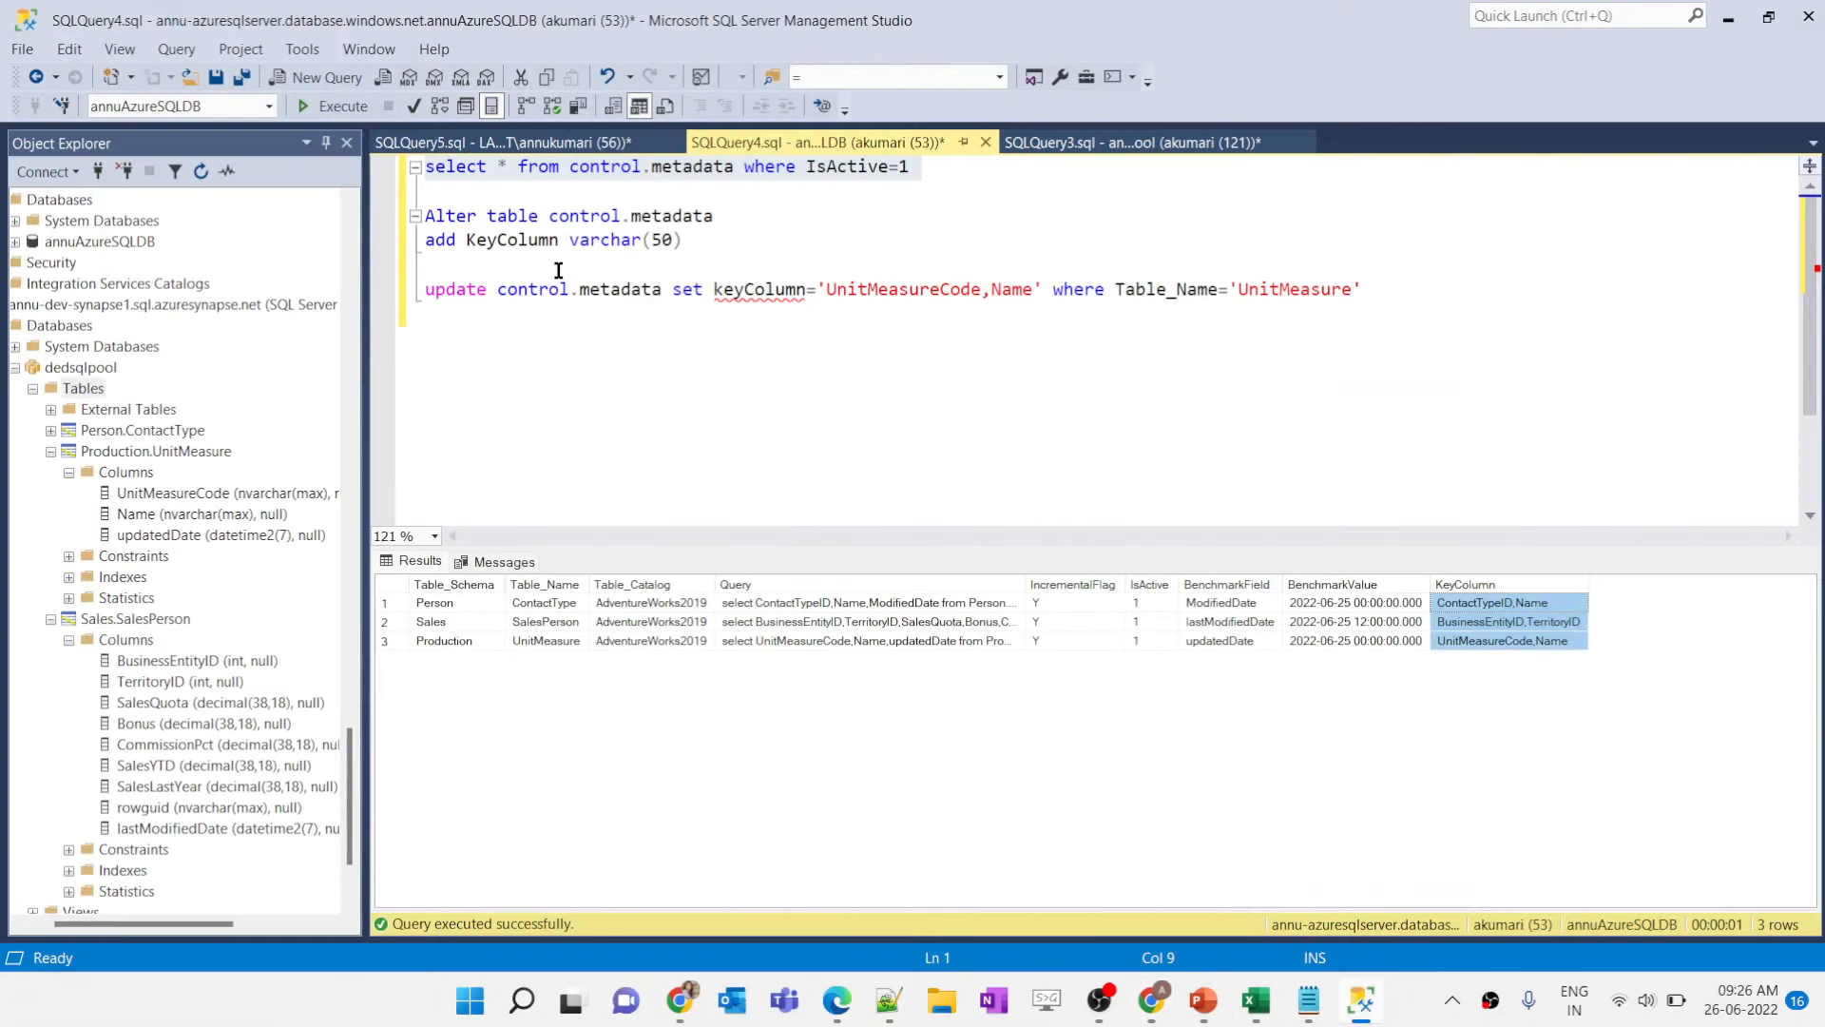
Step: In SQLQuery5.sql, change the Person.ContactType insert to 'Sales Representative3' with the date 2022-06-26
{"action": "left_click", "coordinate": [531, 143]}
{"action": "left_click_drag", "start_coordinate": [806, 269], "coordinate": [808, 601]}
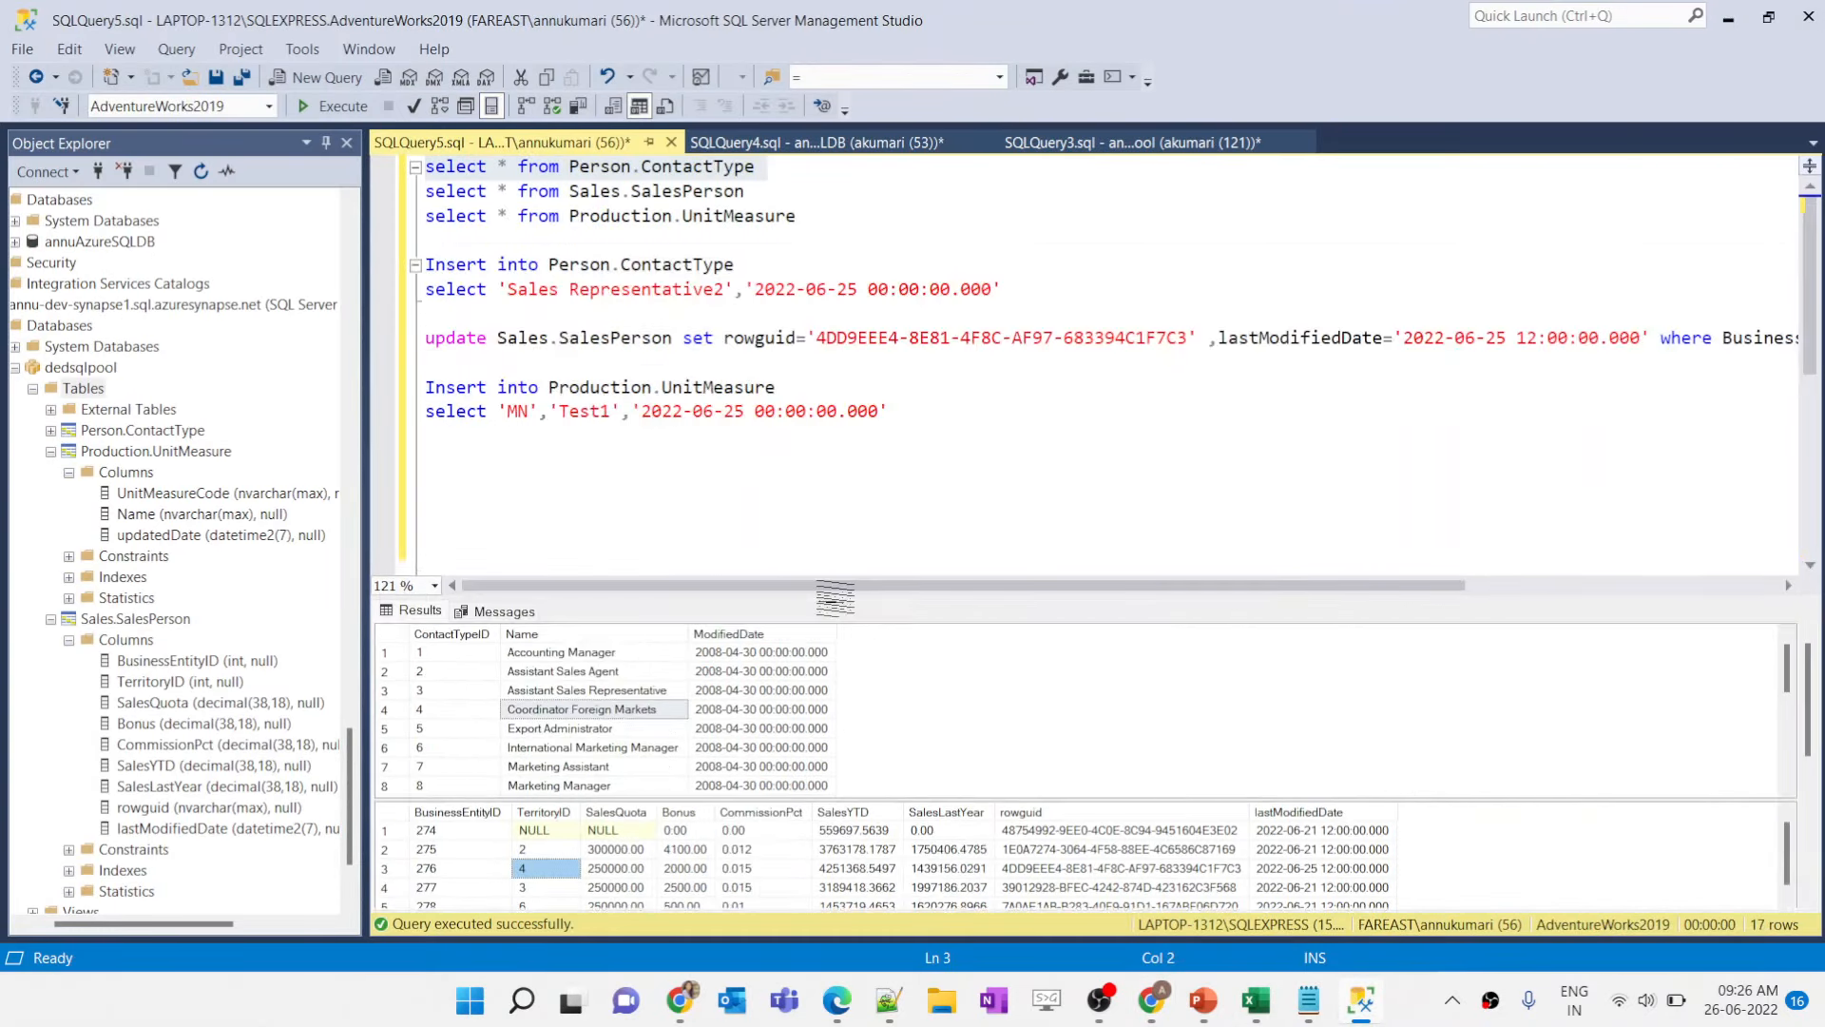
{"action": "left_click", "coordinate": [722, 289]}
{"action": "key", "text": "BackSpace"}
{"action": "type", "text": "3"}
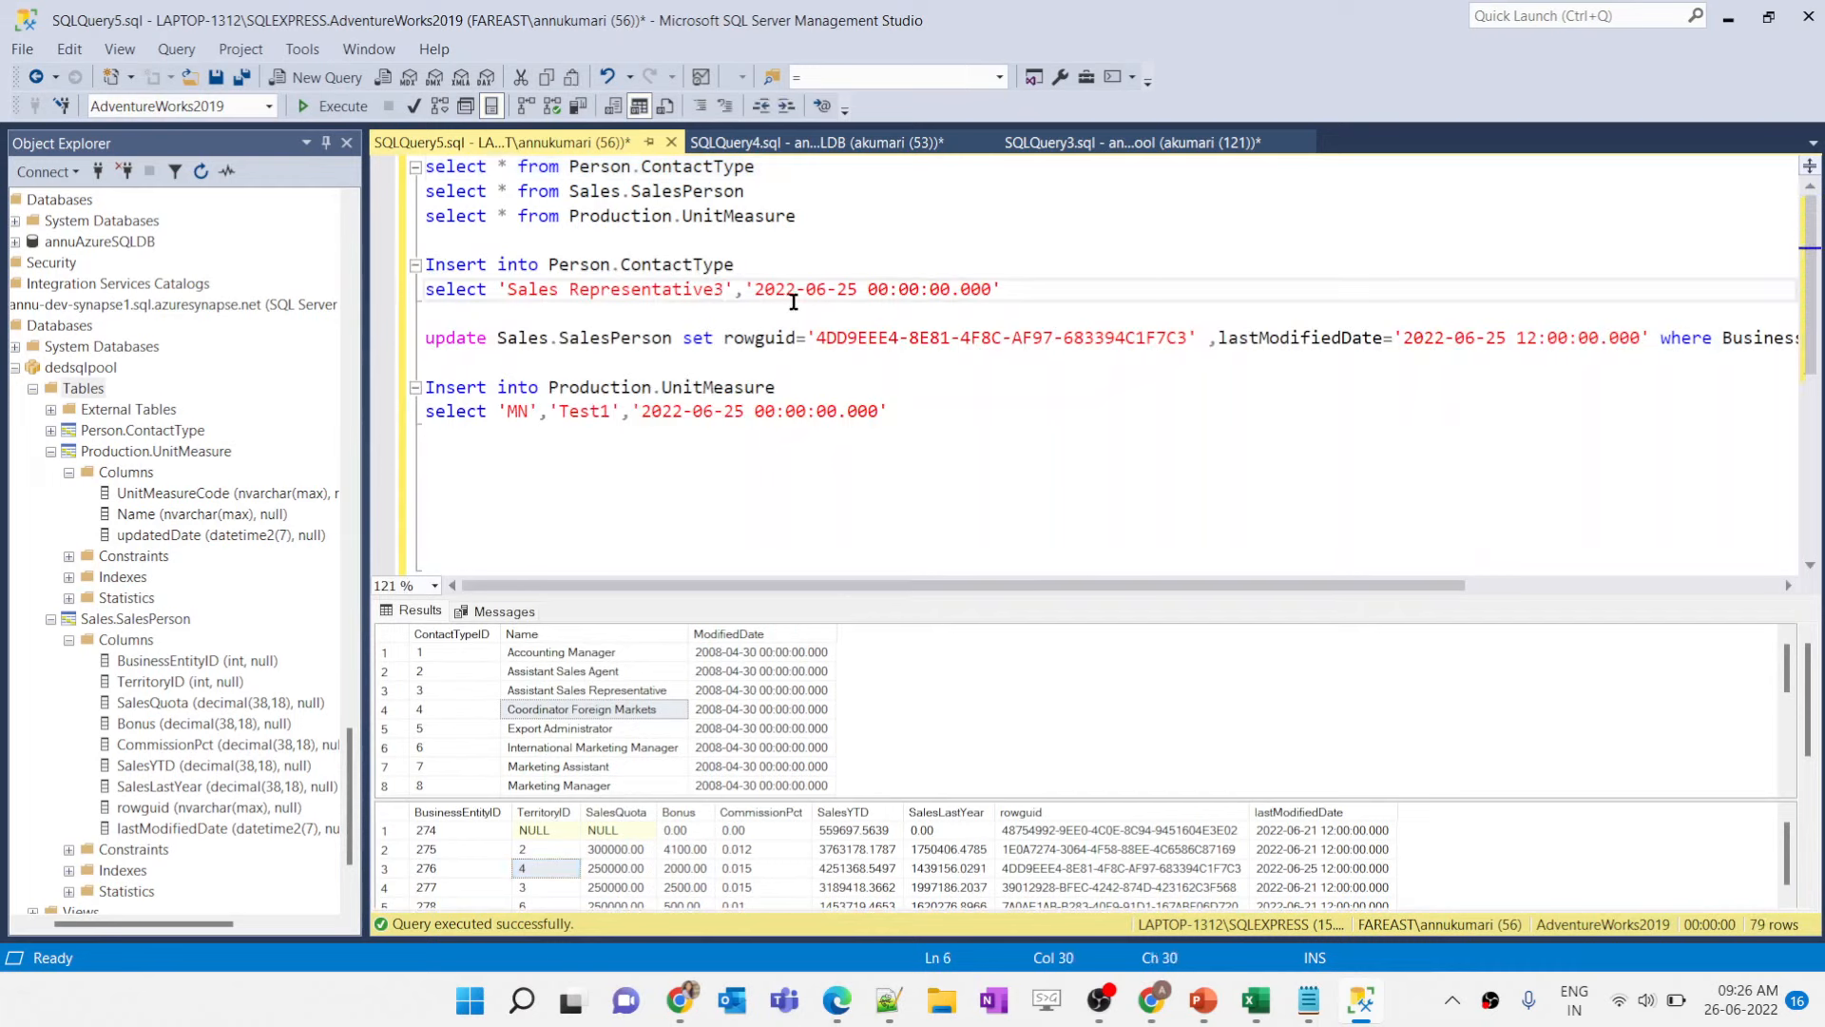
{"action": "left_click", "coordinate": [859, 292]}
{"action": "key", "text": "BackSpace"}
{"action": "type", "text": "6"}
{"action": "left_click", "coordinate": [1186, 345]}
{"action": "key", "text": "BackSpace"}
{"action": "type", "text": "4"}
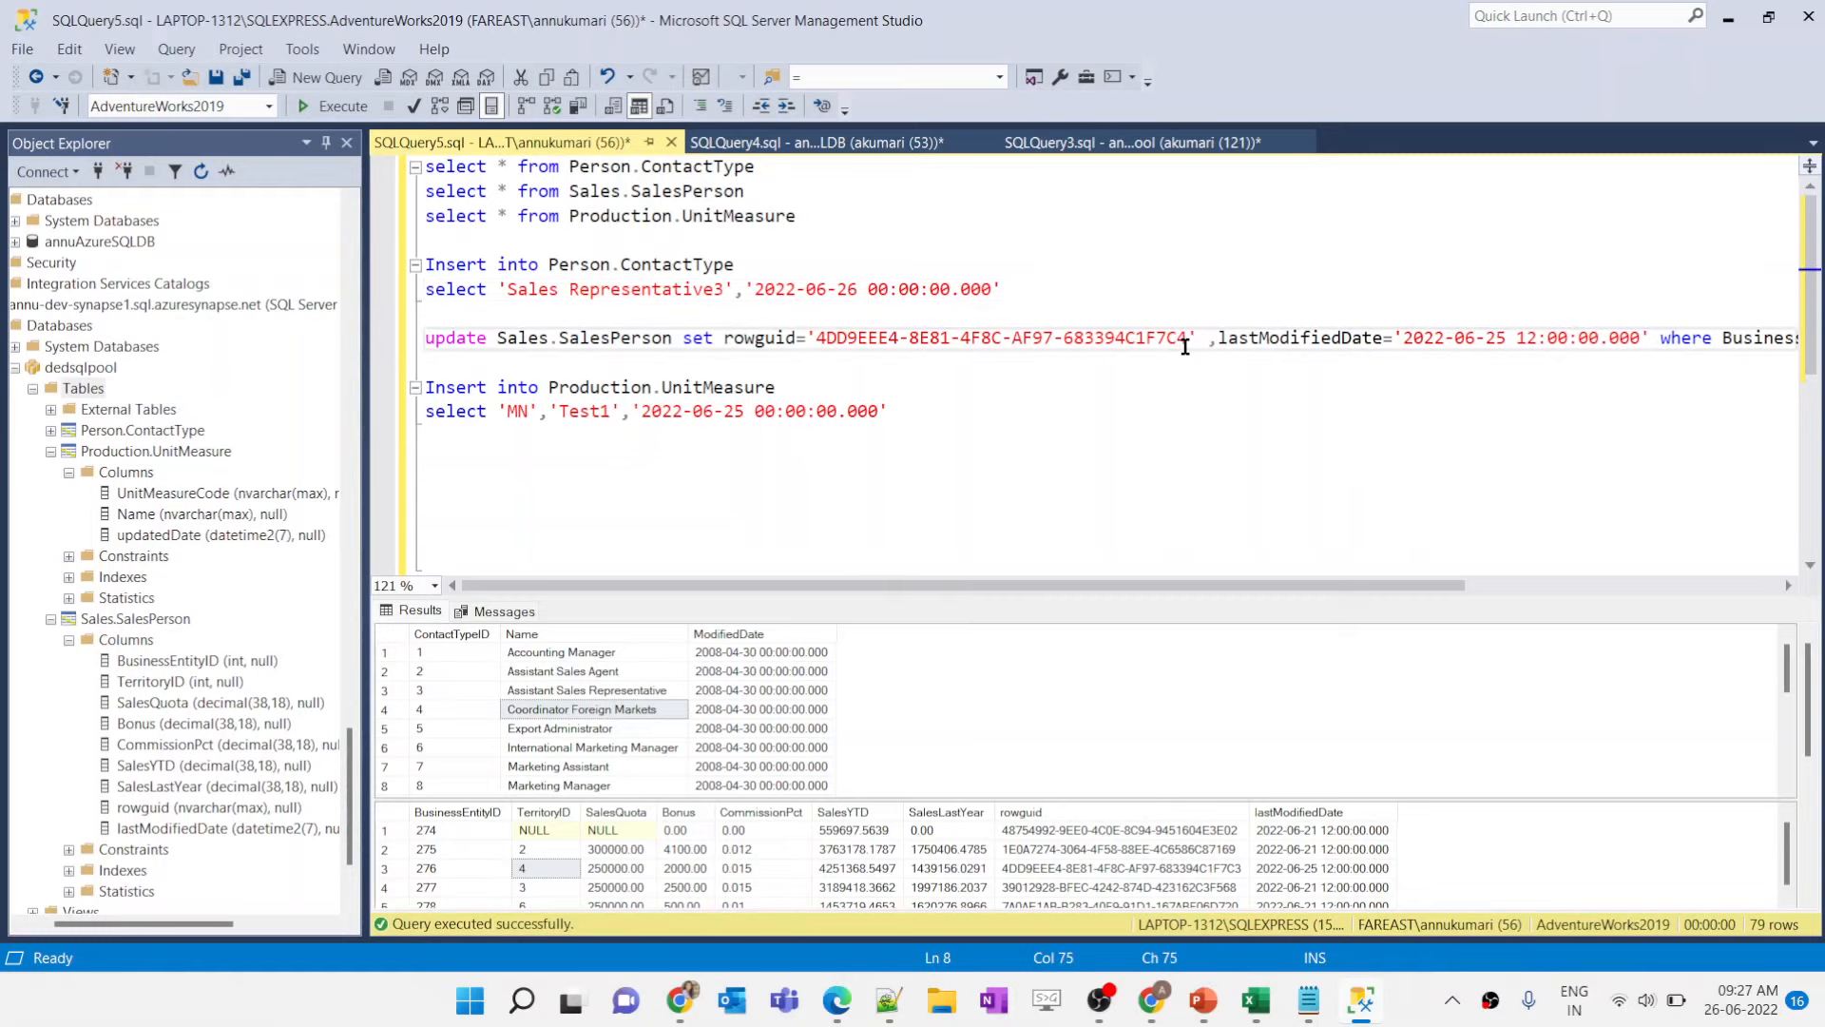
{"action": "left_click", "coordinate": [1503, 342]}
{"action": "key", "text": "BackSpace"}
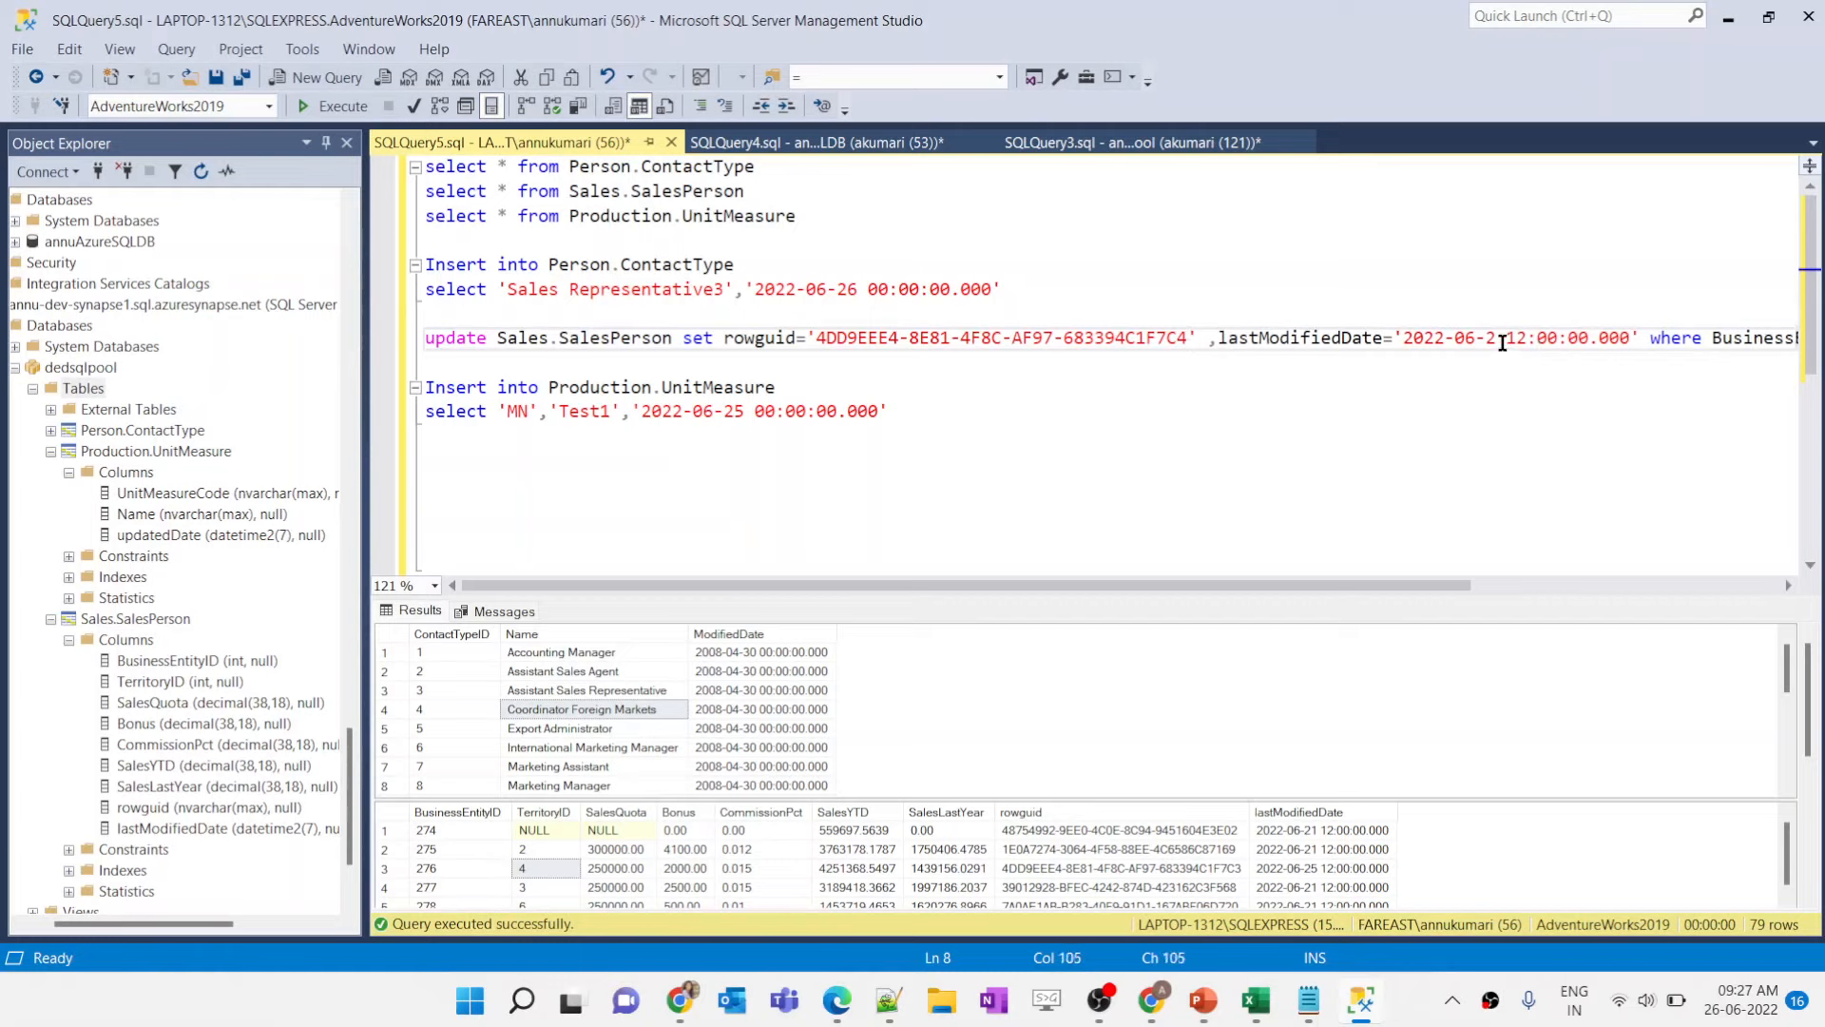
{"action": "type", "text": "6"}
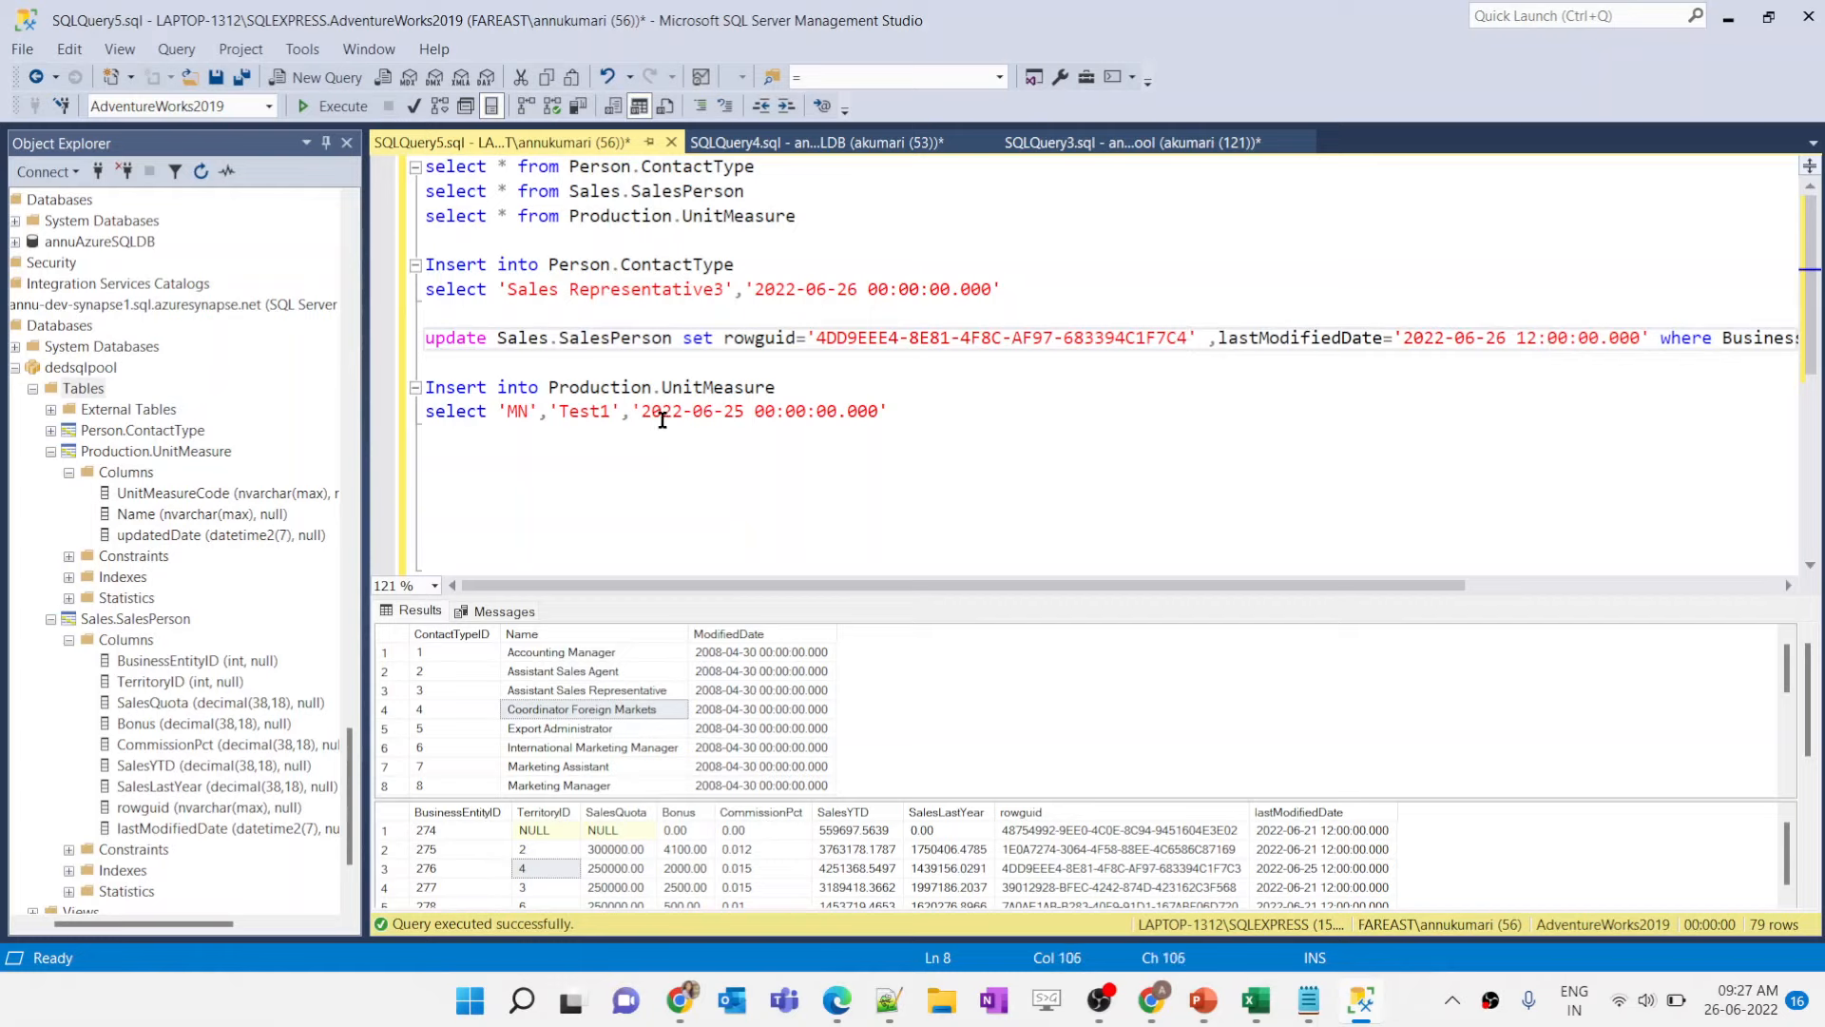
{"action": "left_click", "coordinate": [526, 413]}
{"action": "key", "text": "BackSpace"}
{"action": "key", "text": "BackSpace"}
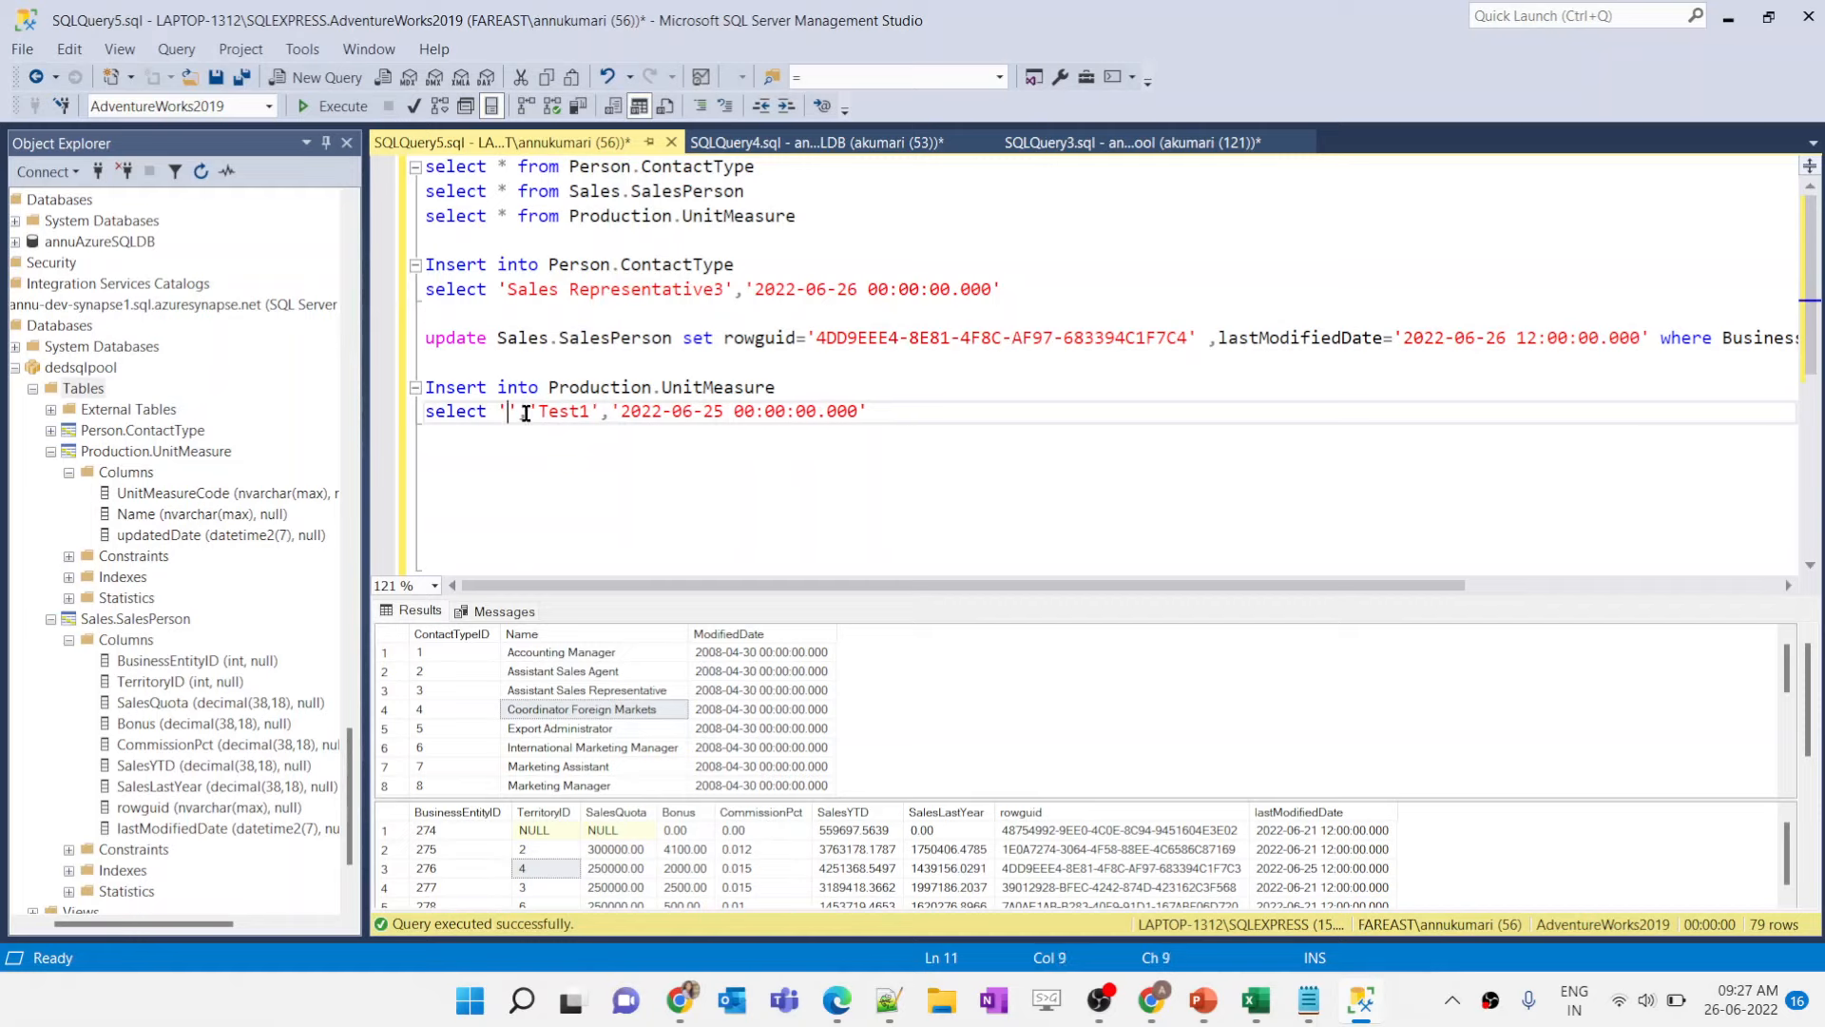
{"action": "type", "text": "QW"}
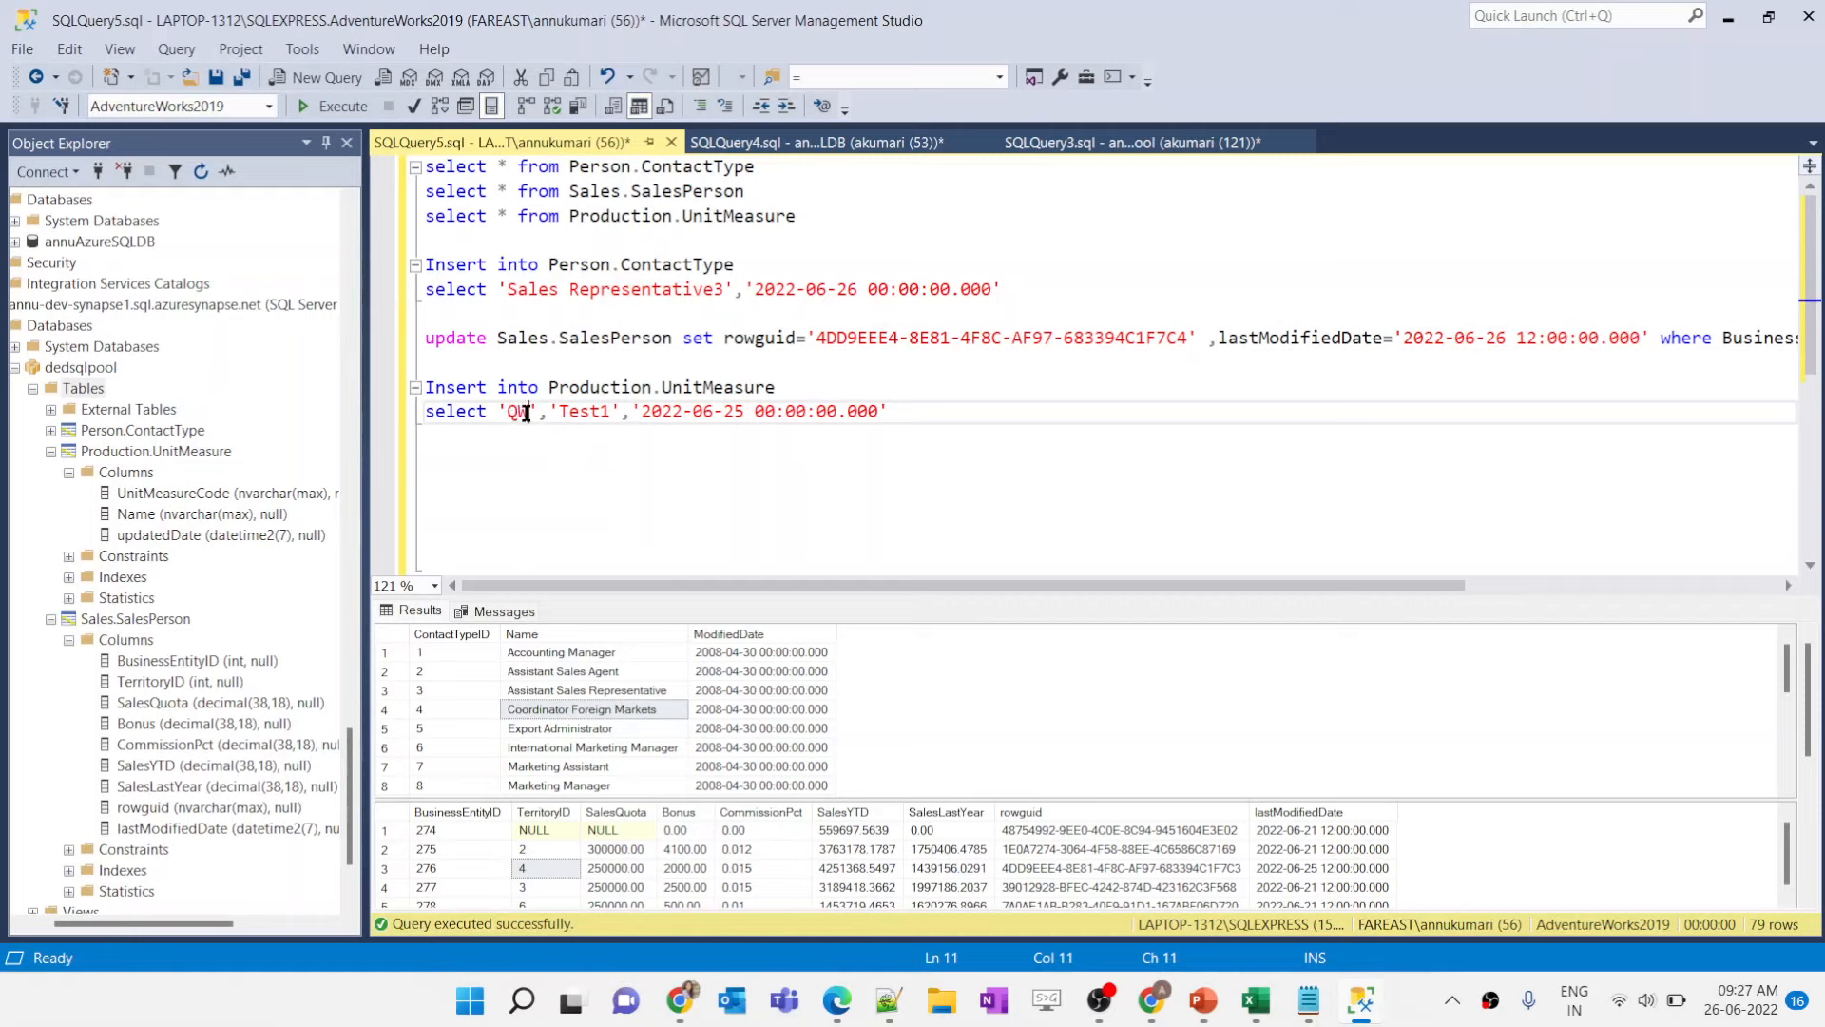
{"action": "left_click", "coordinate": [604, 411]}
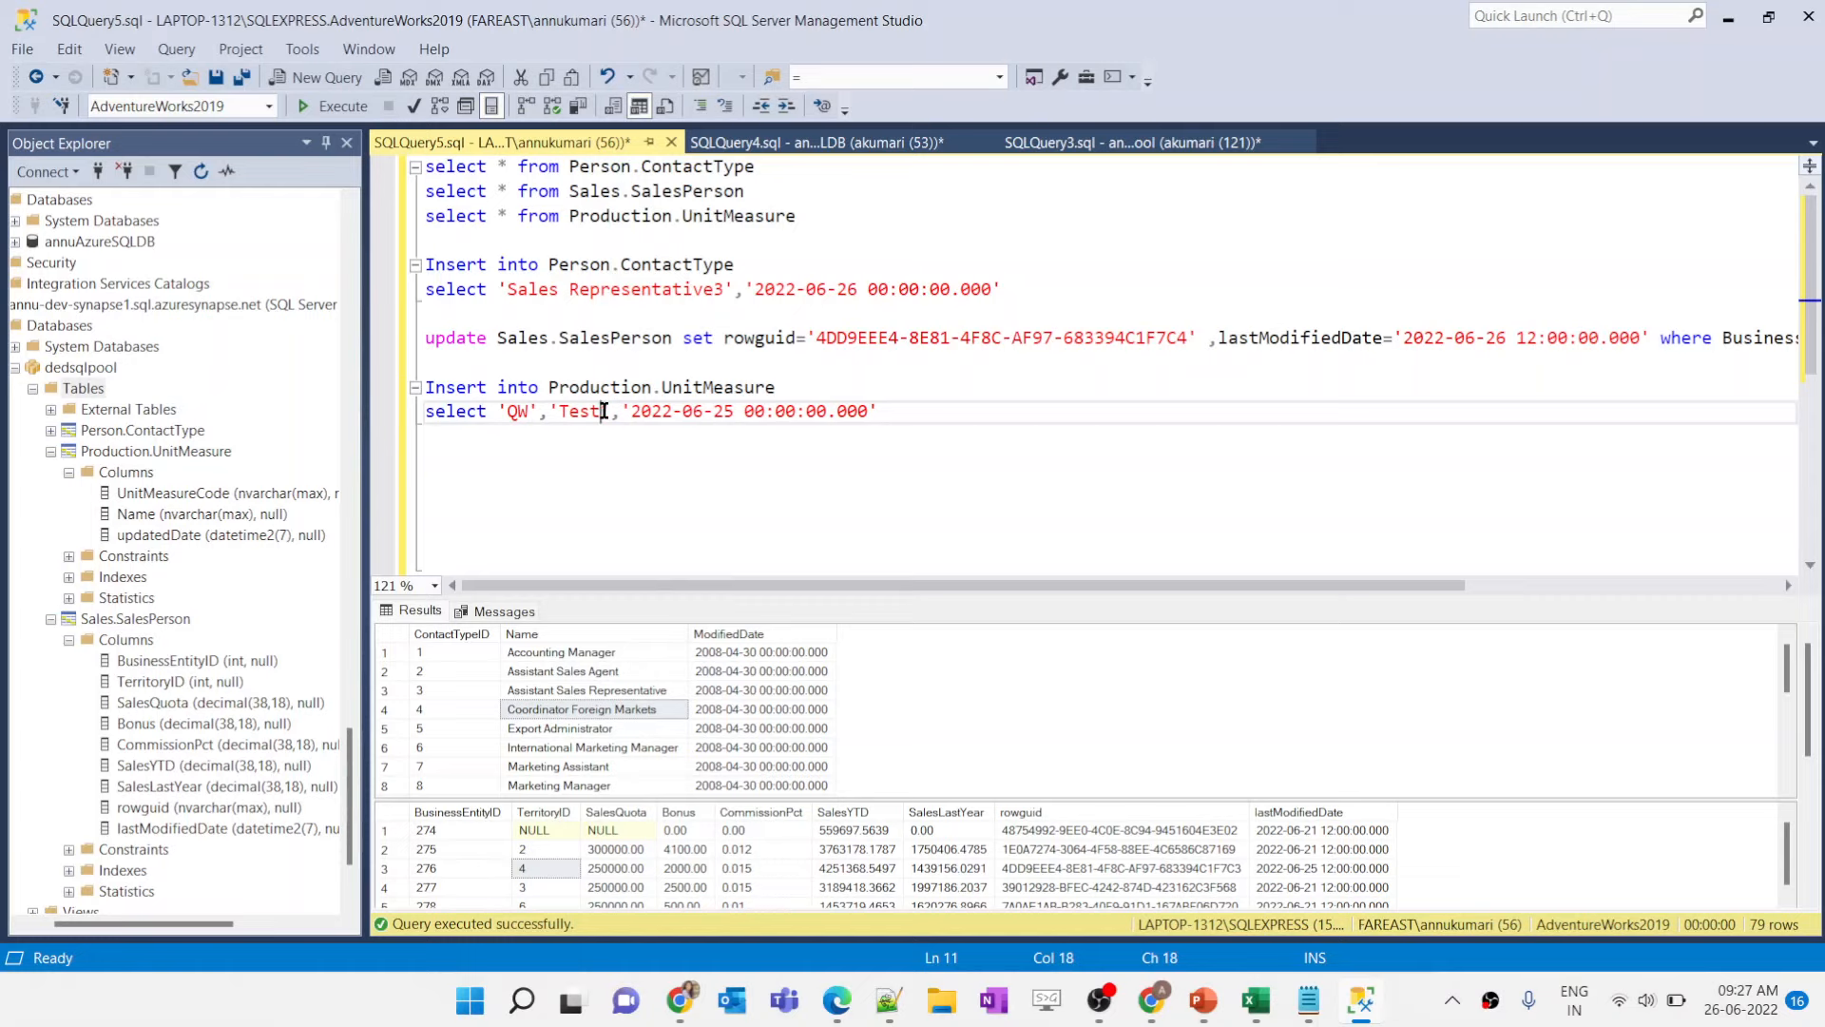
{"action": "key", "text": "Delete"}
{"action": "type", "text": "2"}
{"action": "left_click", "coordinate": [744, 412]}
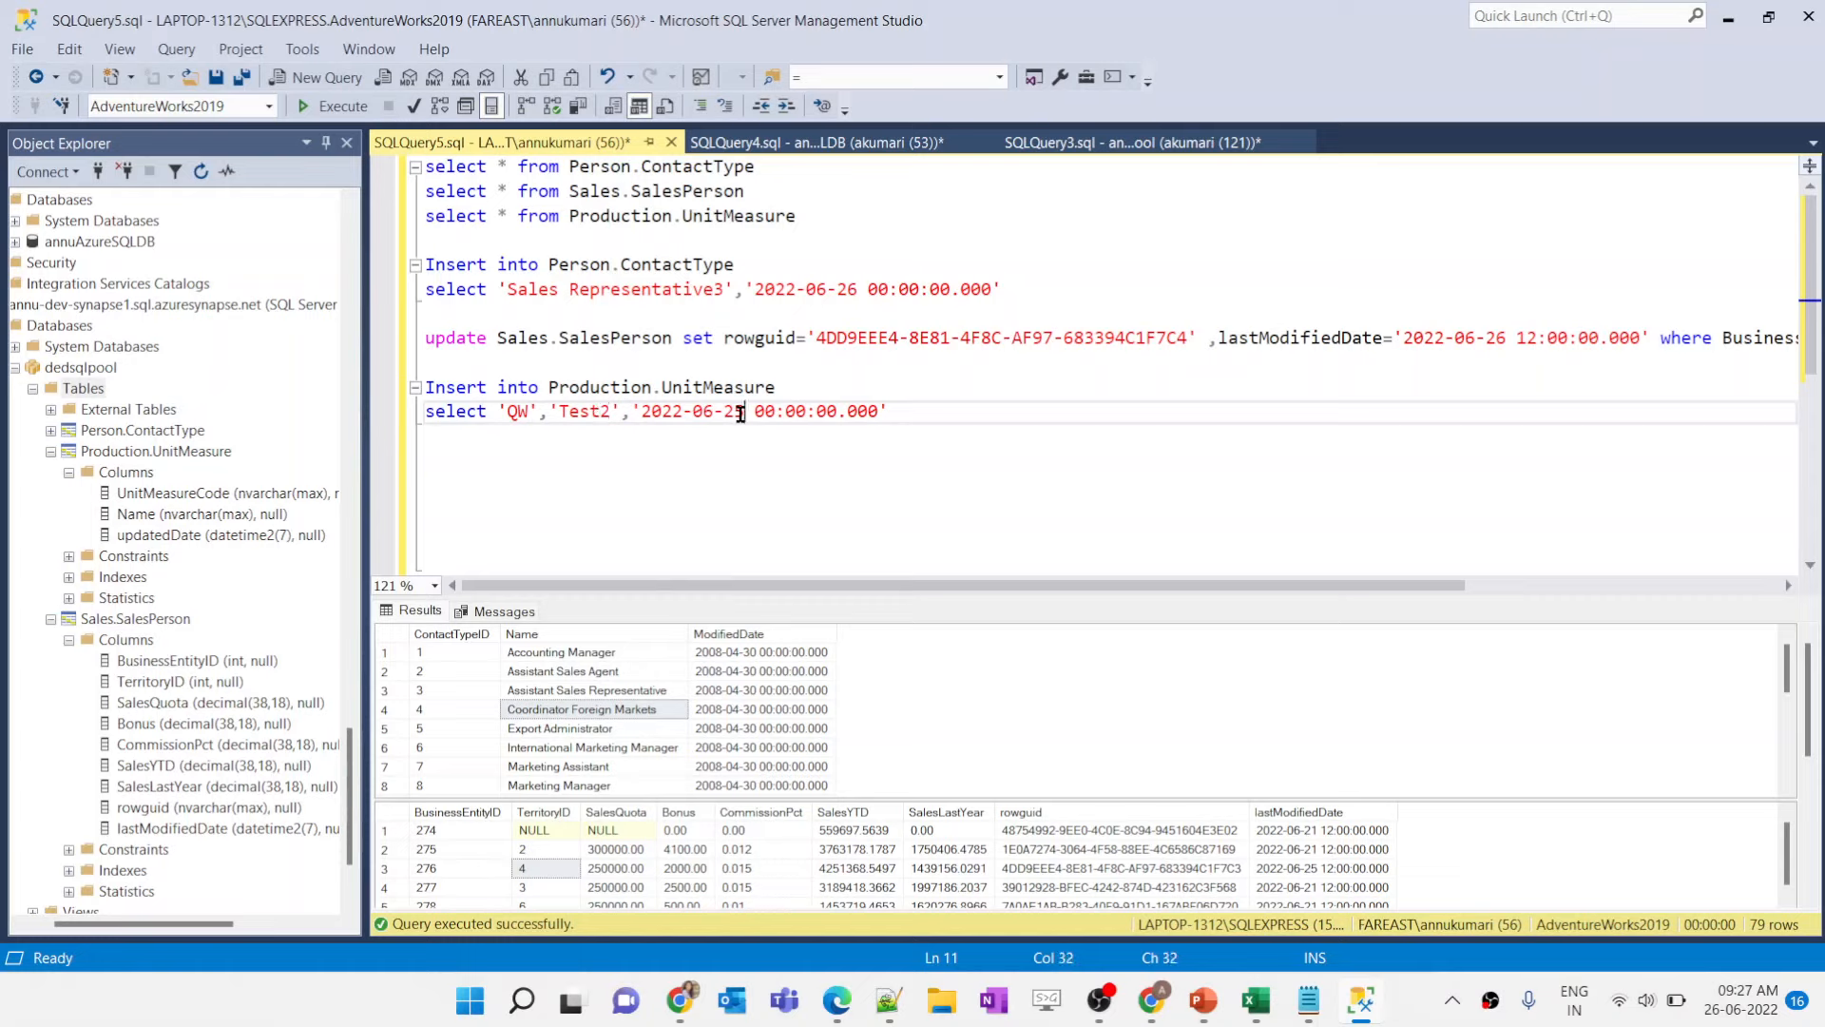
{"action": "key", "text": "BackSpace"}
{"action": "type", "text": "6"}
Step: Run only the two insert statements and the Sales.SalesPerson update, and return to SQLQuery4.sql
{"action": "left_click_drag", "start_coordinate": [936, 415], "coordinate": [381, 260]}
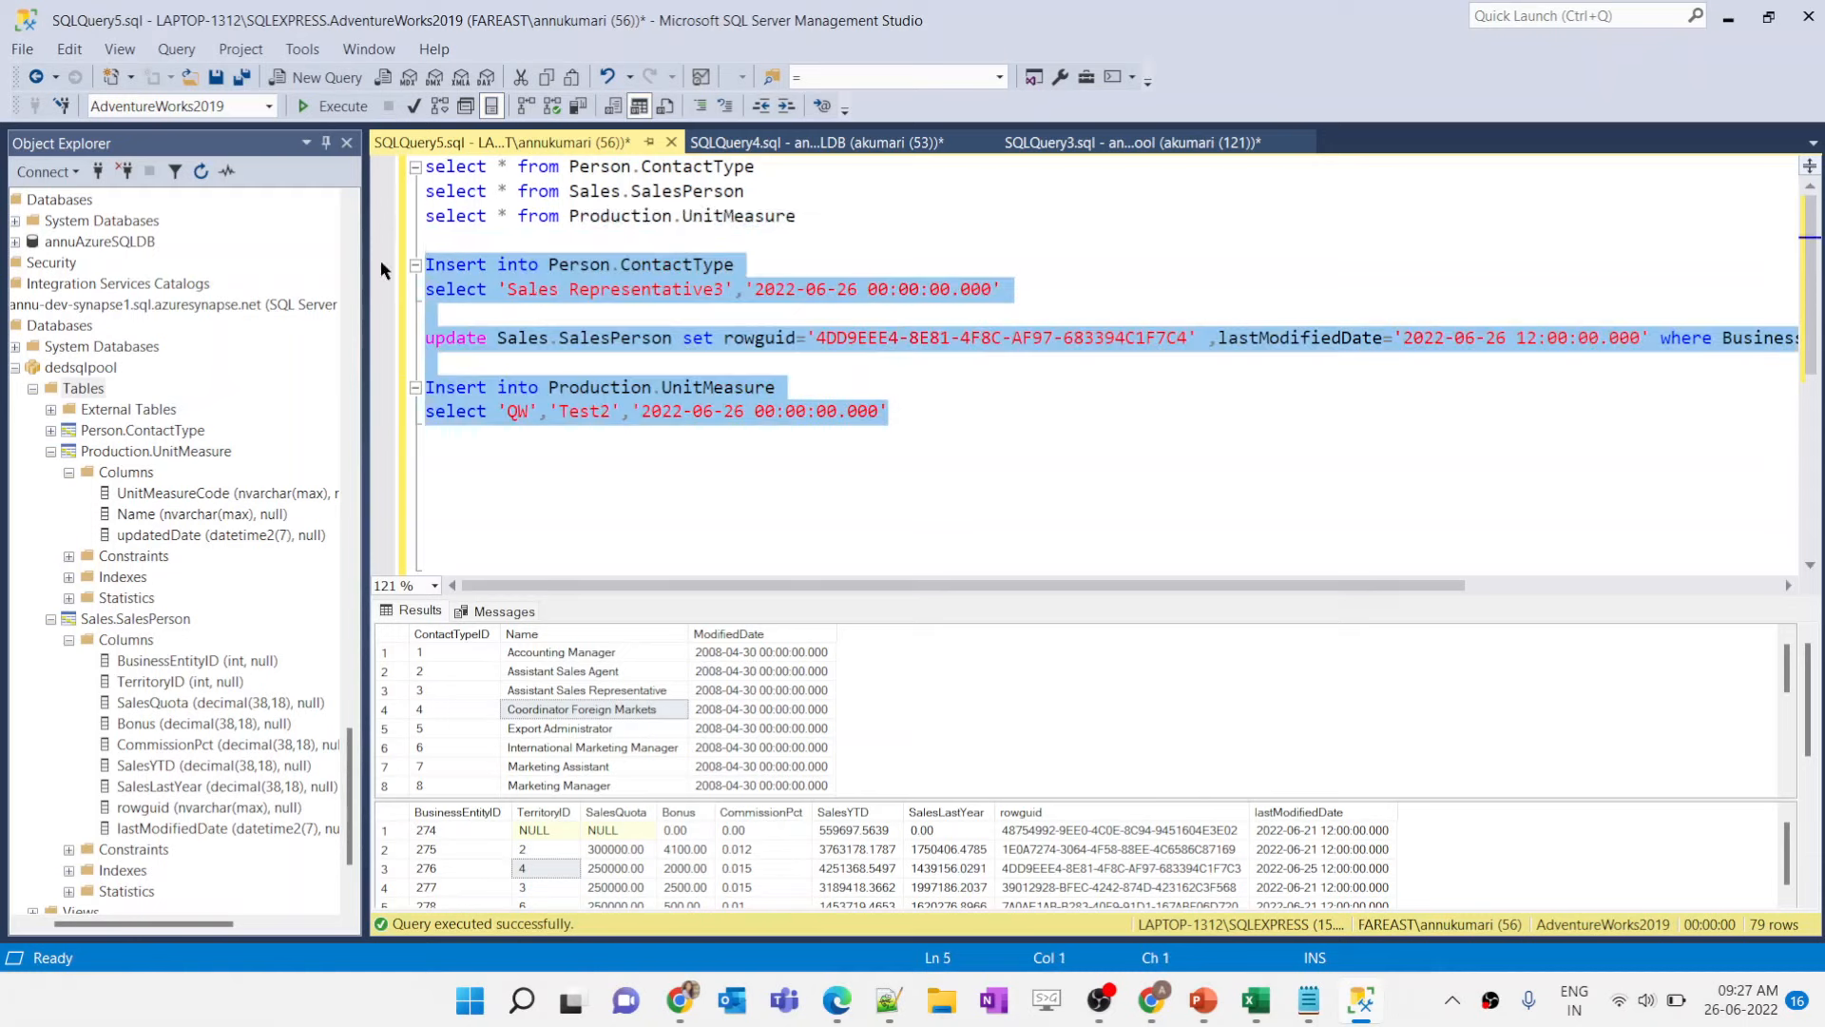
{"action": "key", "text": "F5"}
{"action": "left_click", "coordinate": [767, 465]}
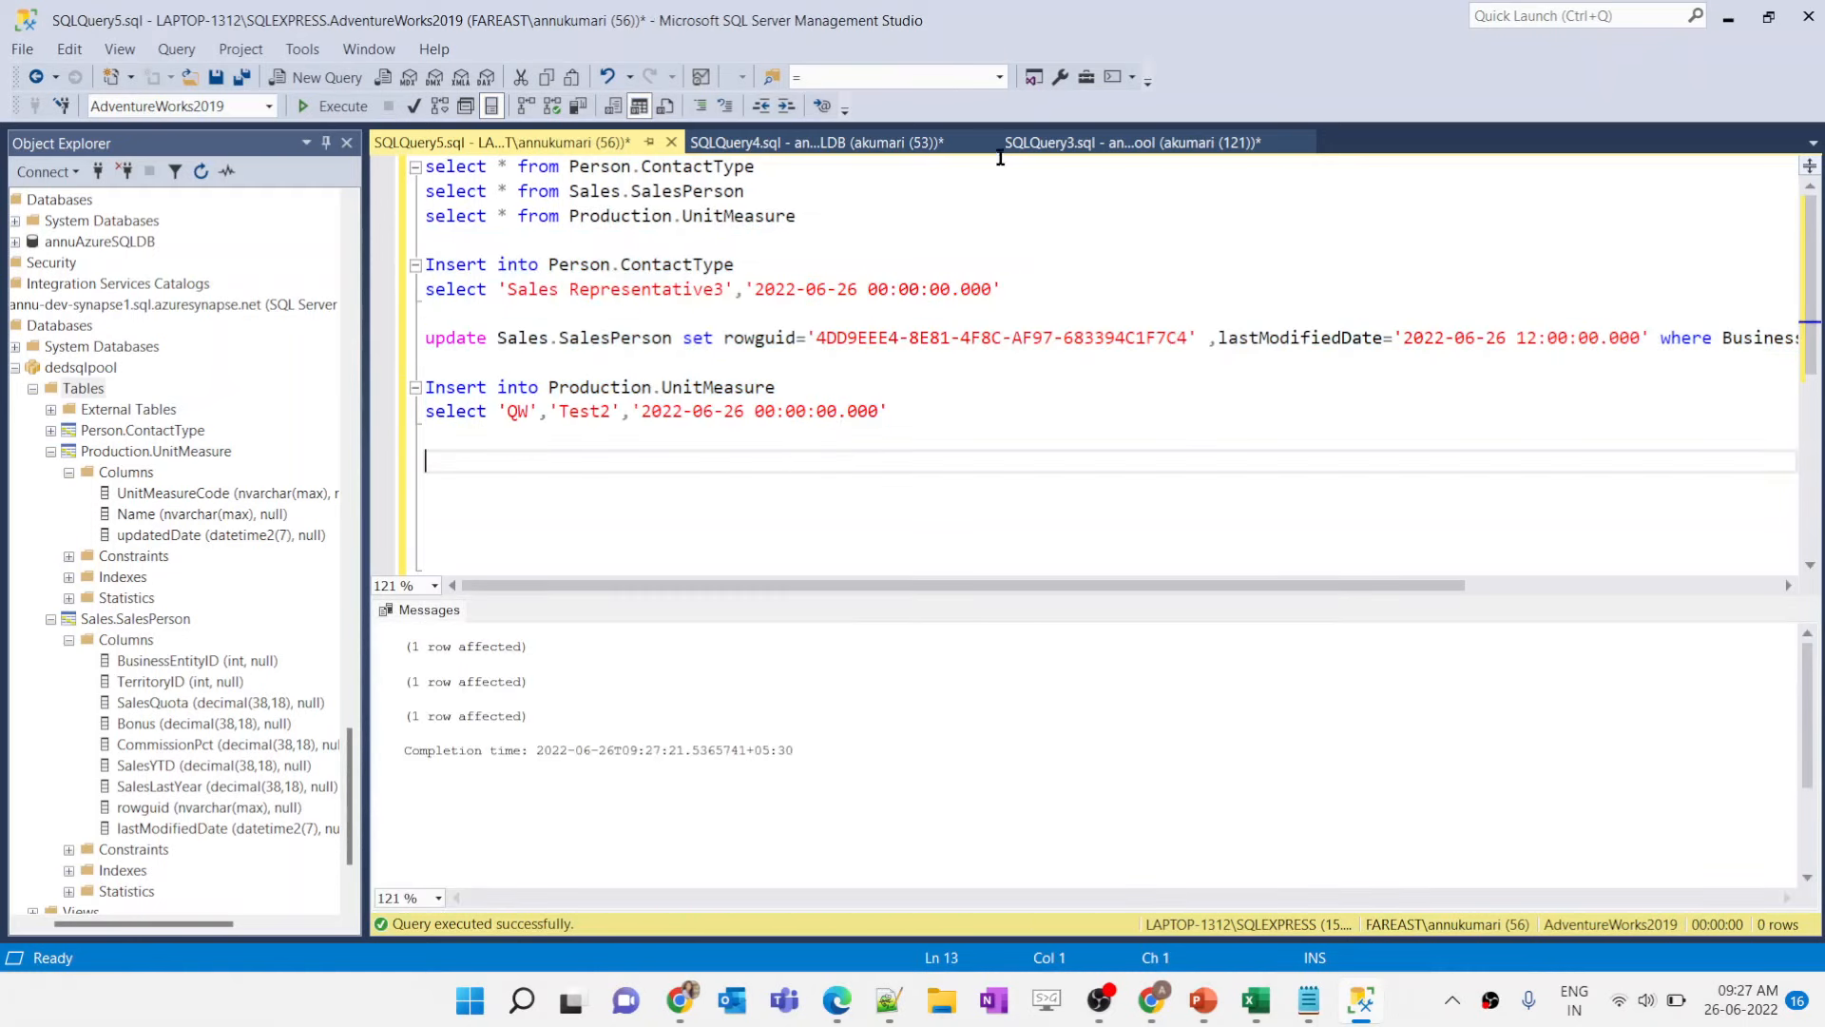
{"action": "left_click", "coordinate": [880, 144]}
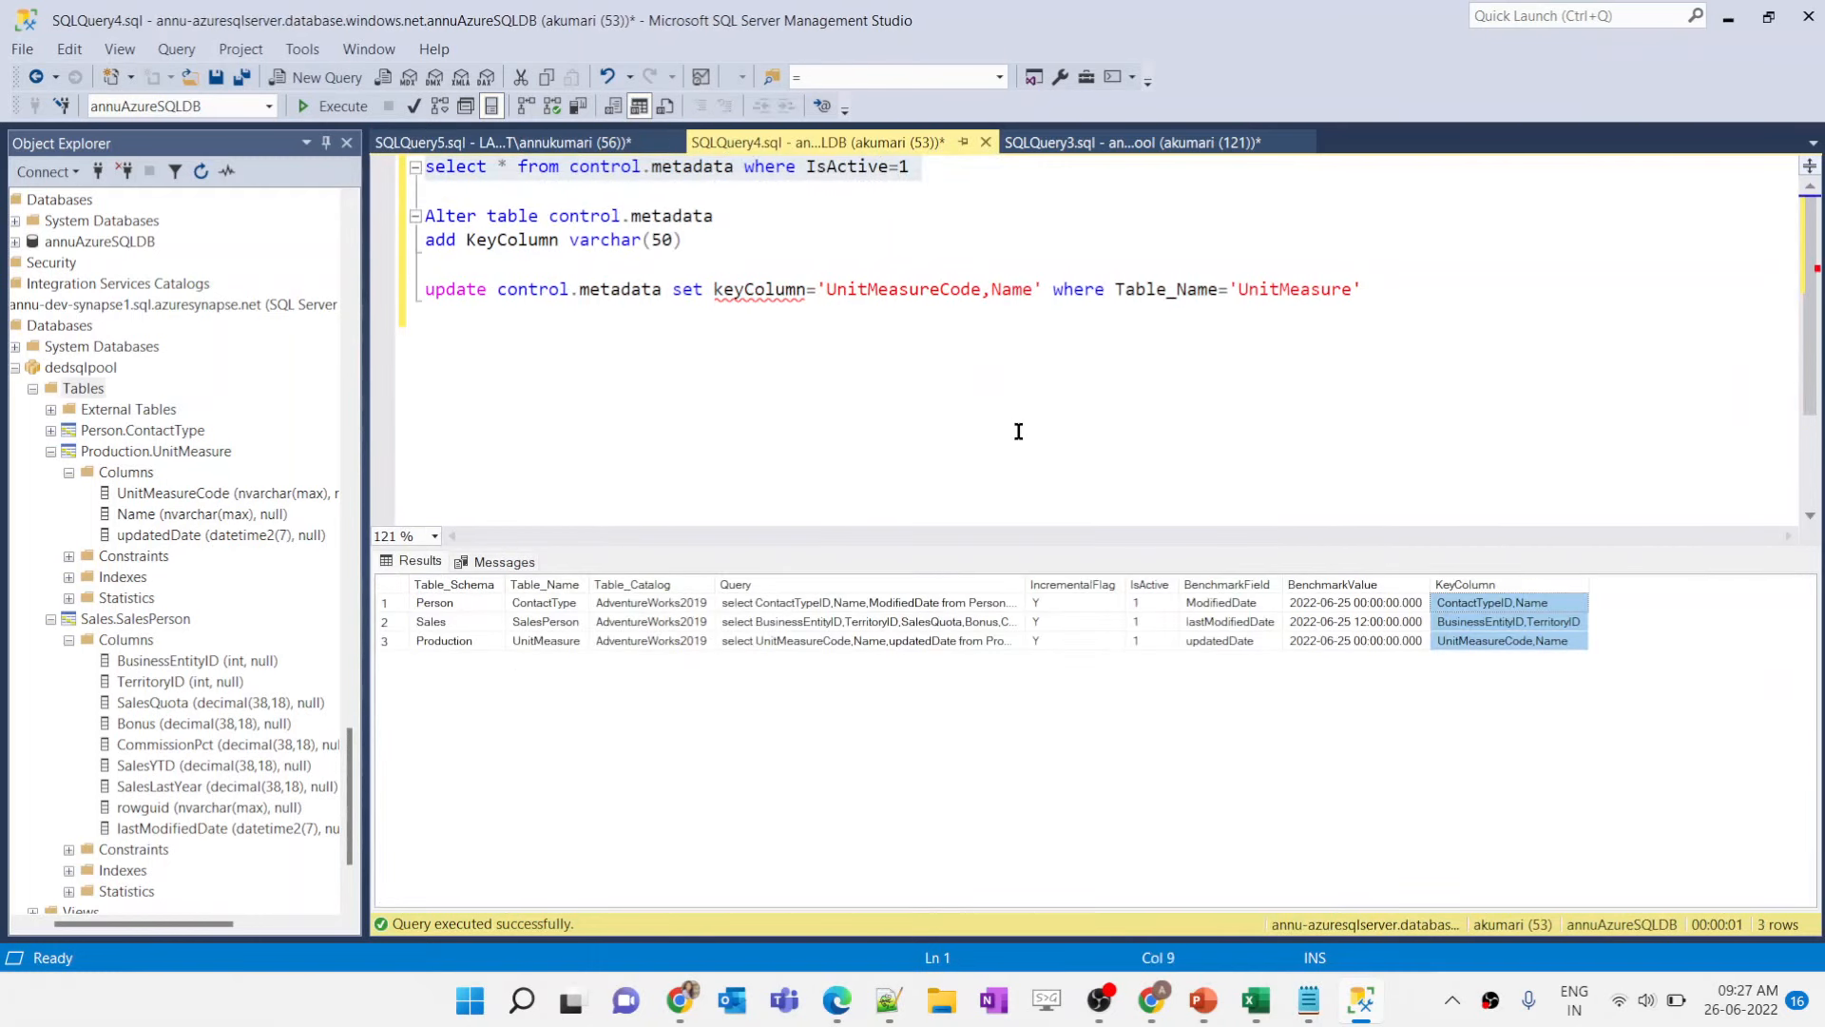
Step: Switch to Azure Synapse, start a debug run of the PL_ELT pipeline and refresh the run's activity output
{"action": "key", "text": "alt+Tab"}
{"action": "left_click", "coordinate": [623, 279]}
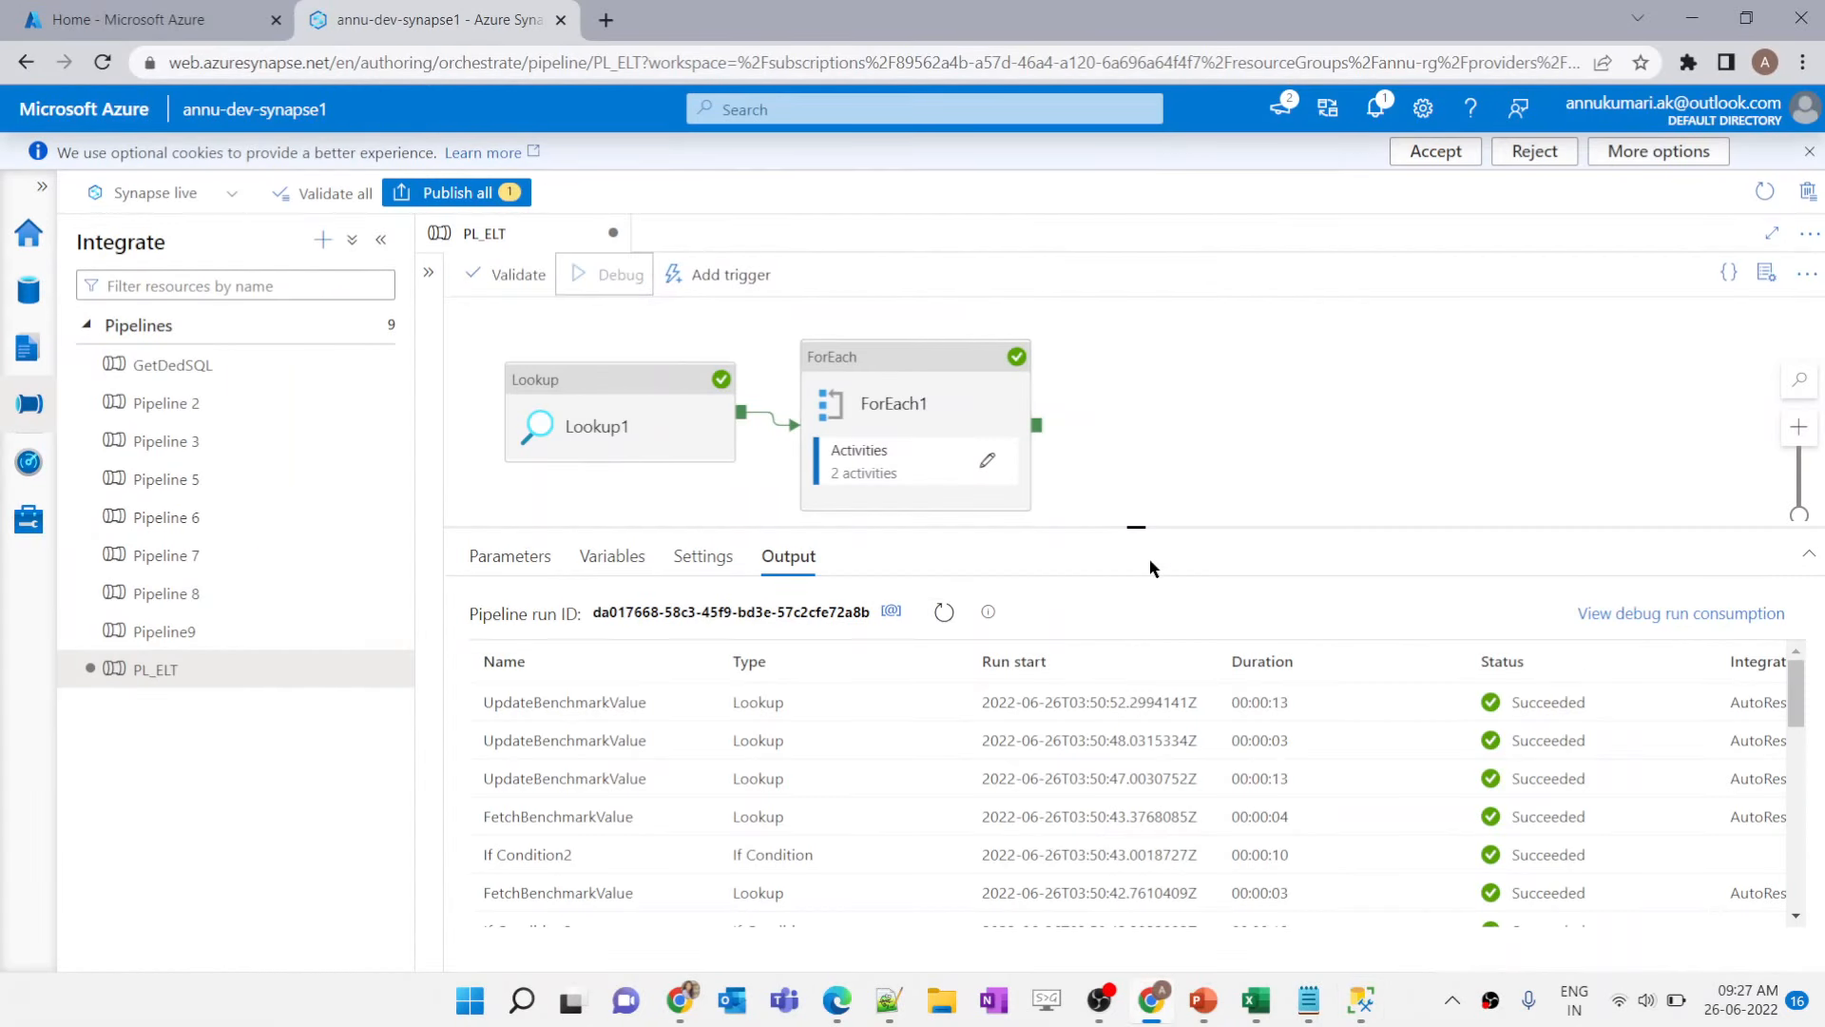
{"action": "left_click", "coordinate": [946, 611]}
{"action": "left_click", "coordinate": [1361, 1000]}
{"action": "left_click", "coordinate": [1502, 590]}
{"action": "key", "text": "alt+Tab"}
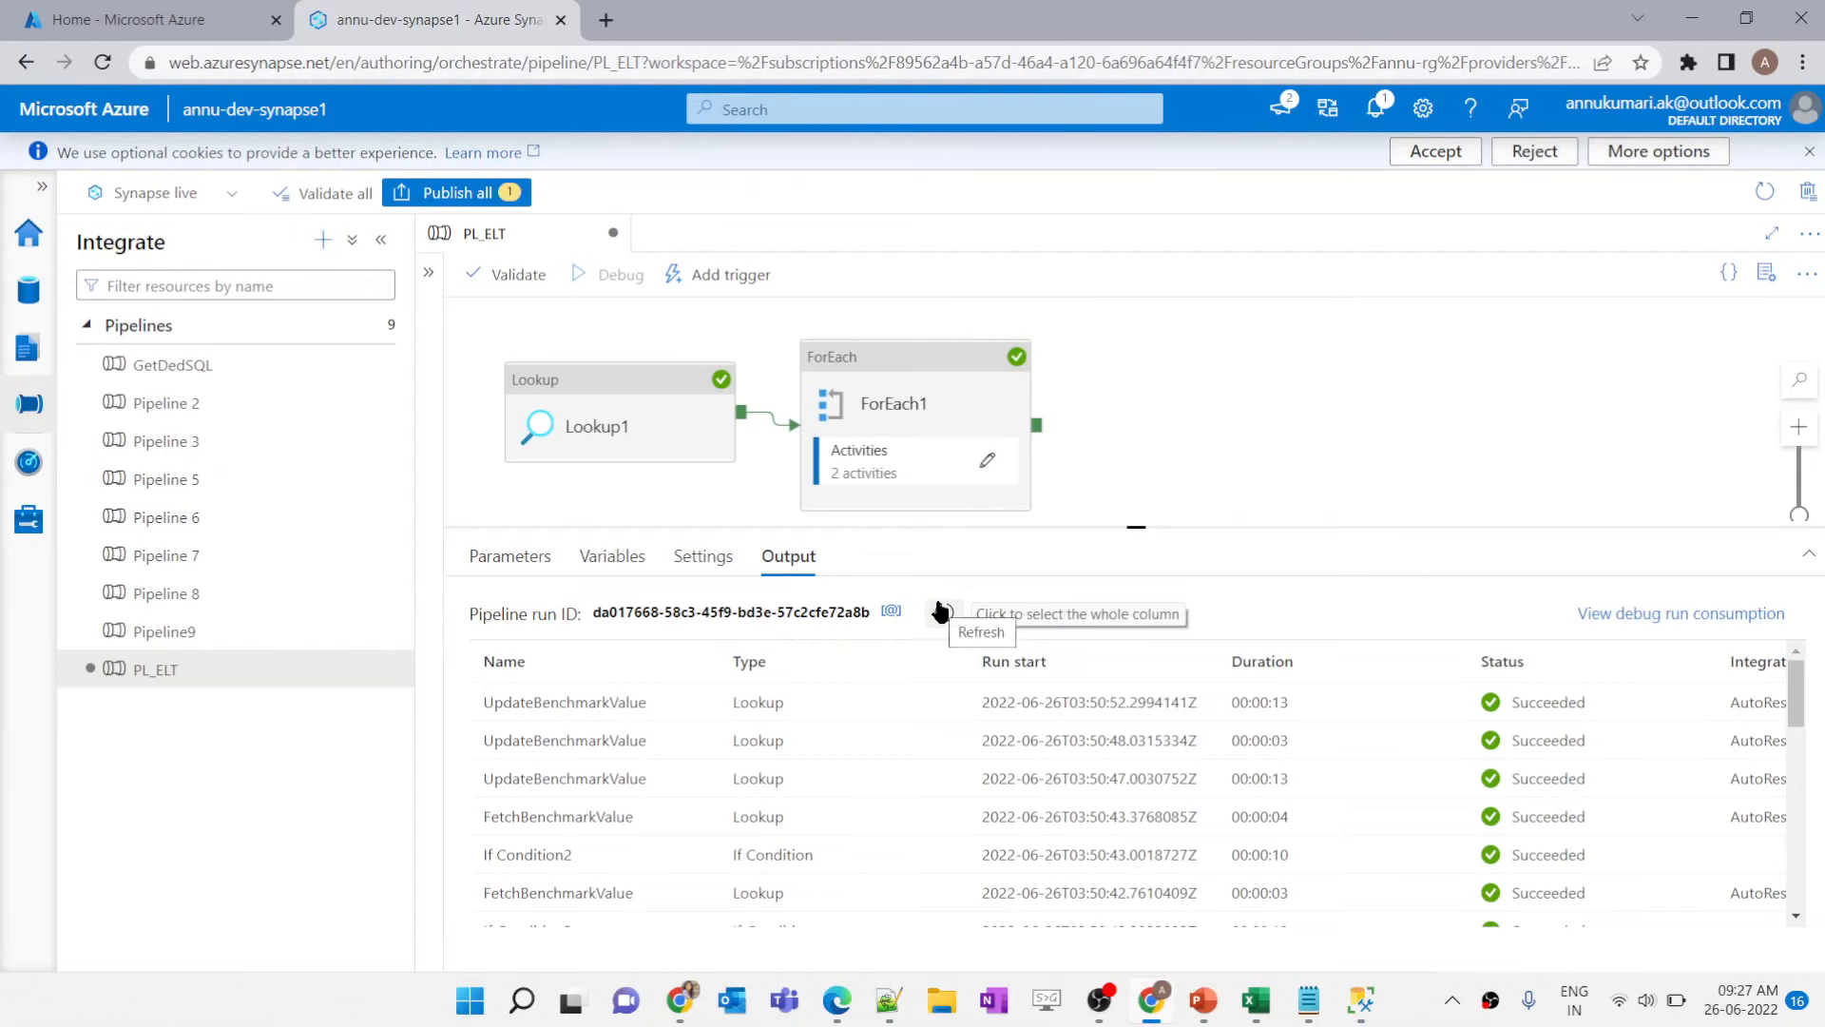
{"action": "left_click", "coordinate": [942, 612]}
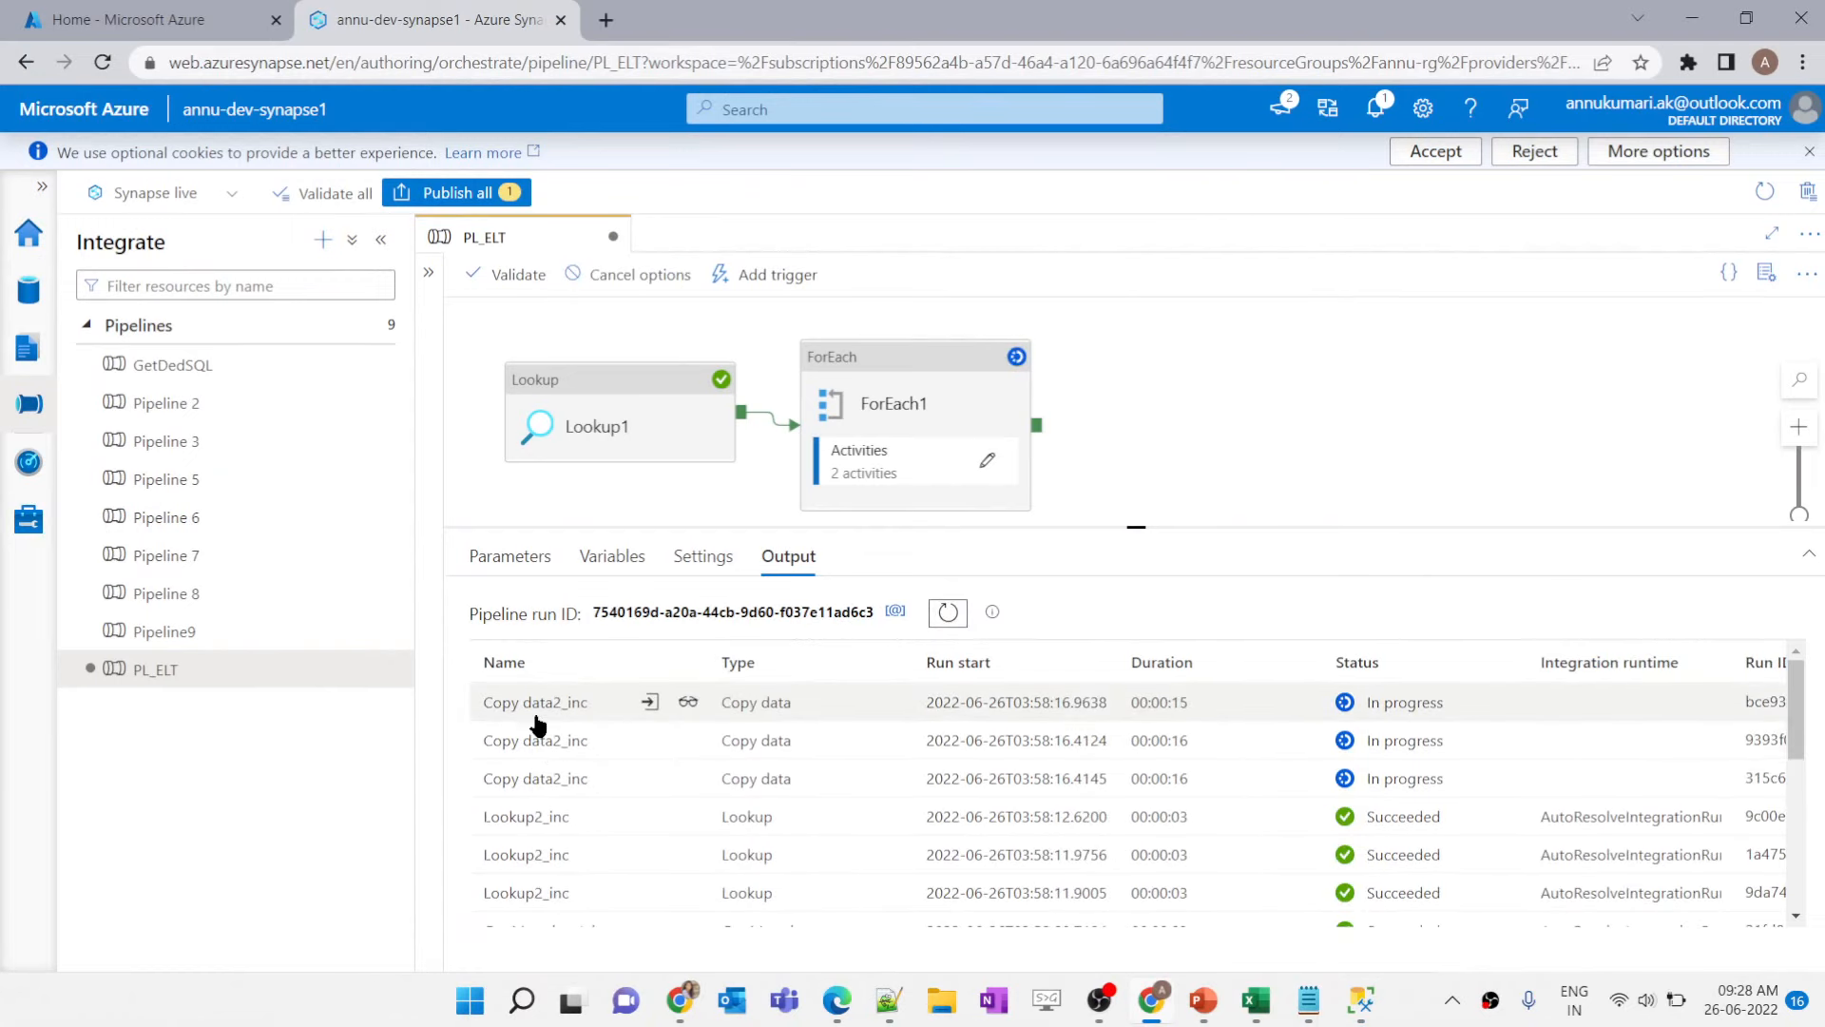
Step: Inspect the input of the first Copy data2_inc activity, focusing on the upsert key columns in its sink settings
{"action": "left_click", "coordinate": [652, 703]}
{"action": "scroll", "coordinate": [667, 572], "scroll_direction": "down", "scroll_amount": 2}
{"action": "scroll", "coordinate": [667, 572], "scroll_direction": "down", "scroll_amount": 2}
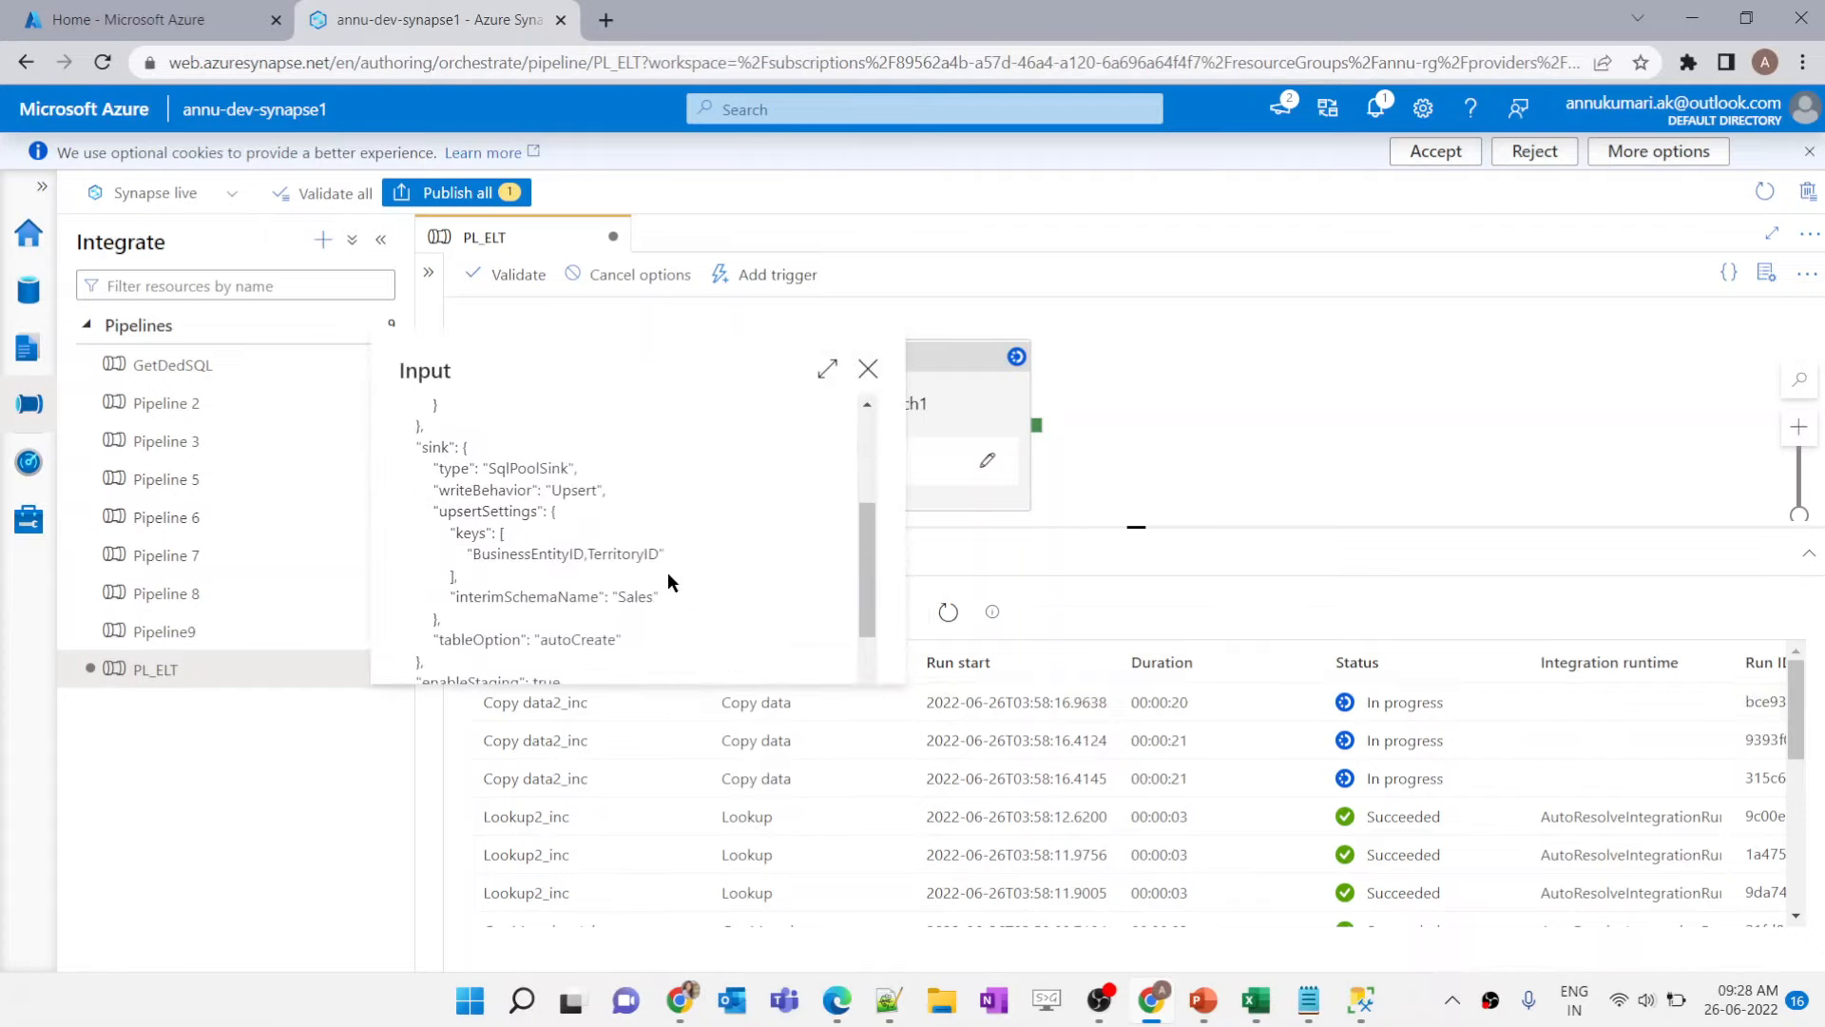
{"action": "left_click_drag", "start_coordinate": [501, 536], "coordinate": [468, 567]}
{"action": "left_click", "coordinate": [508, 567]}
{"action": "left_click_drag", "start_coordinate": [471, 559], "coordinate": [658, 555]}
{"action": "left_click", "coordinate": [489, 561]}
{"action": "left_click_drag", "start_coordinate": [659, 557], "coordinate": [474, 557]}
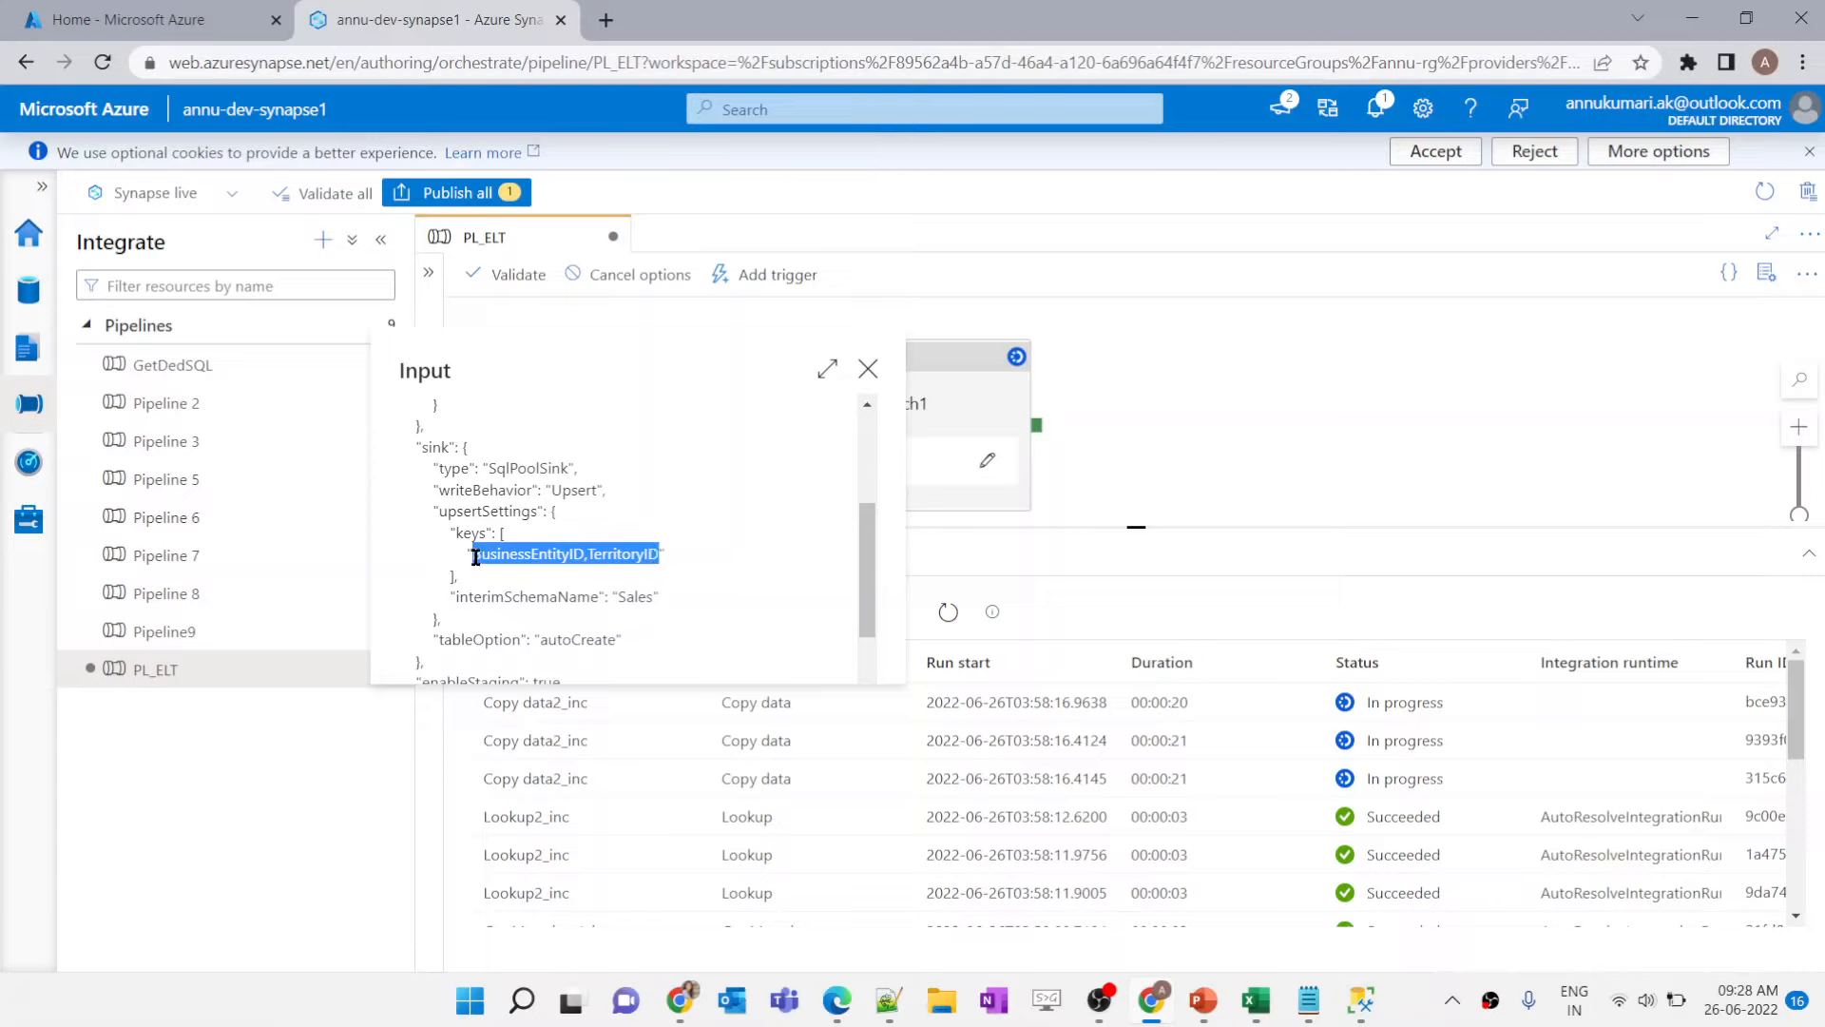
{"action": "left_click", "coordinate": [535, 539]}
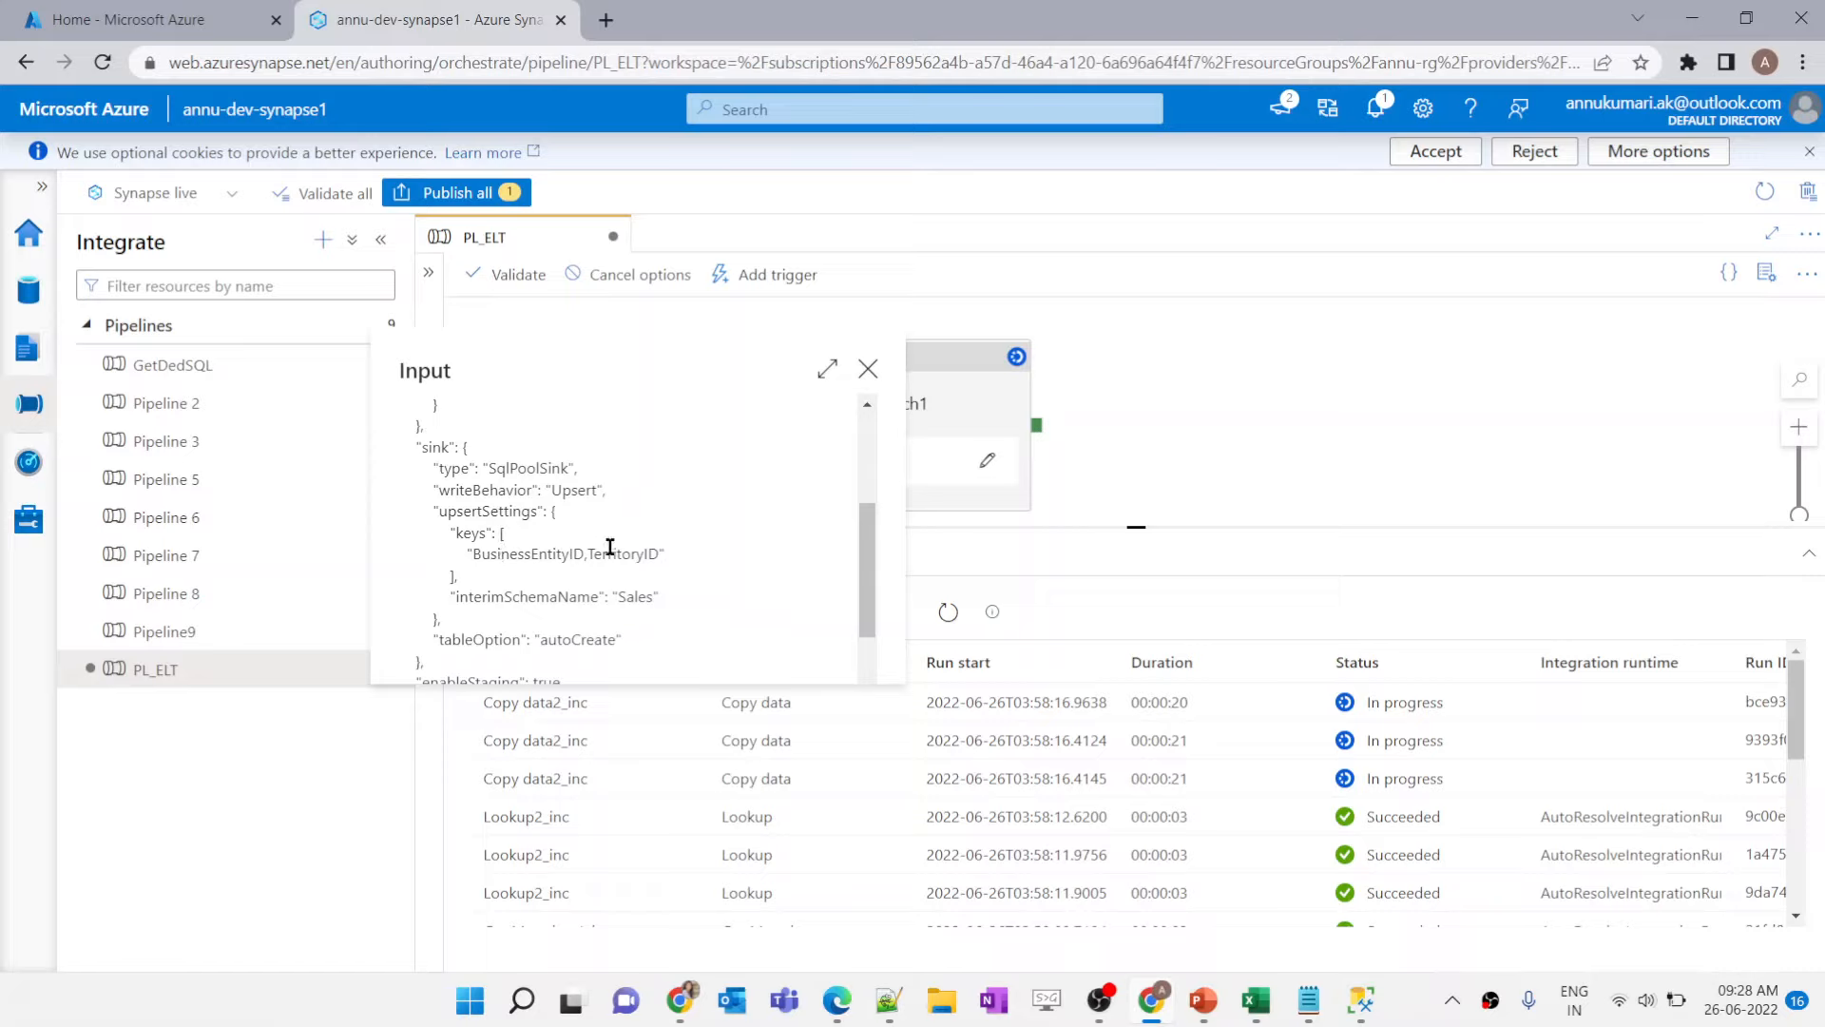
{"action": "left_click", "coordinate": [868, 368]}
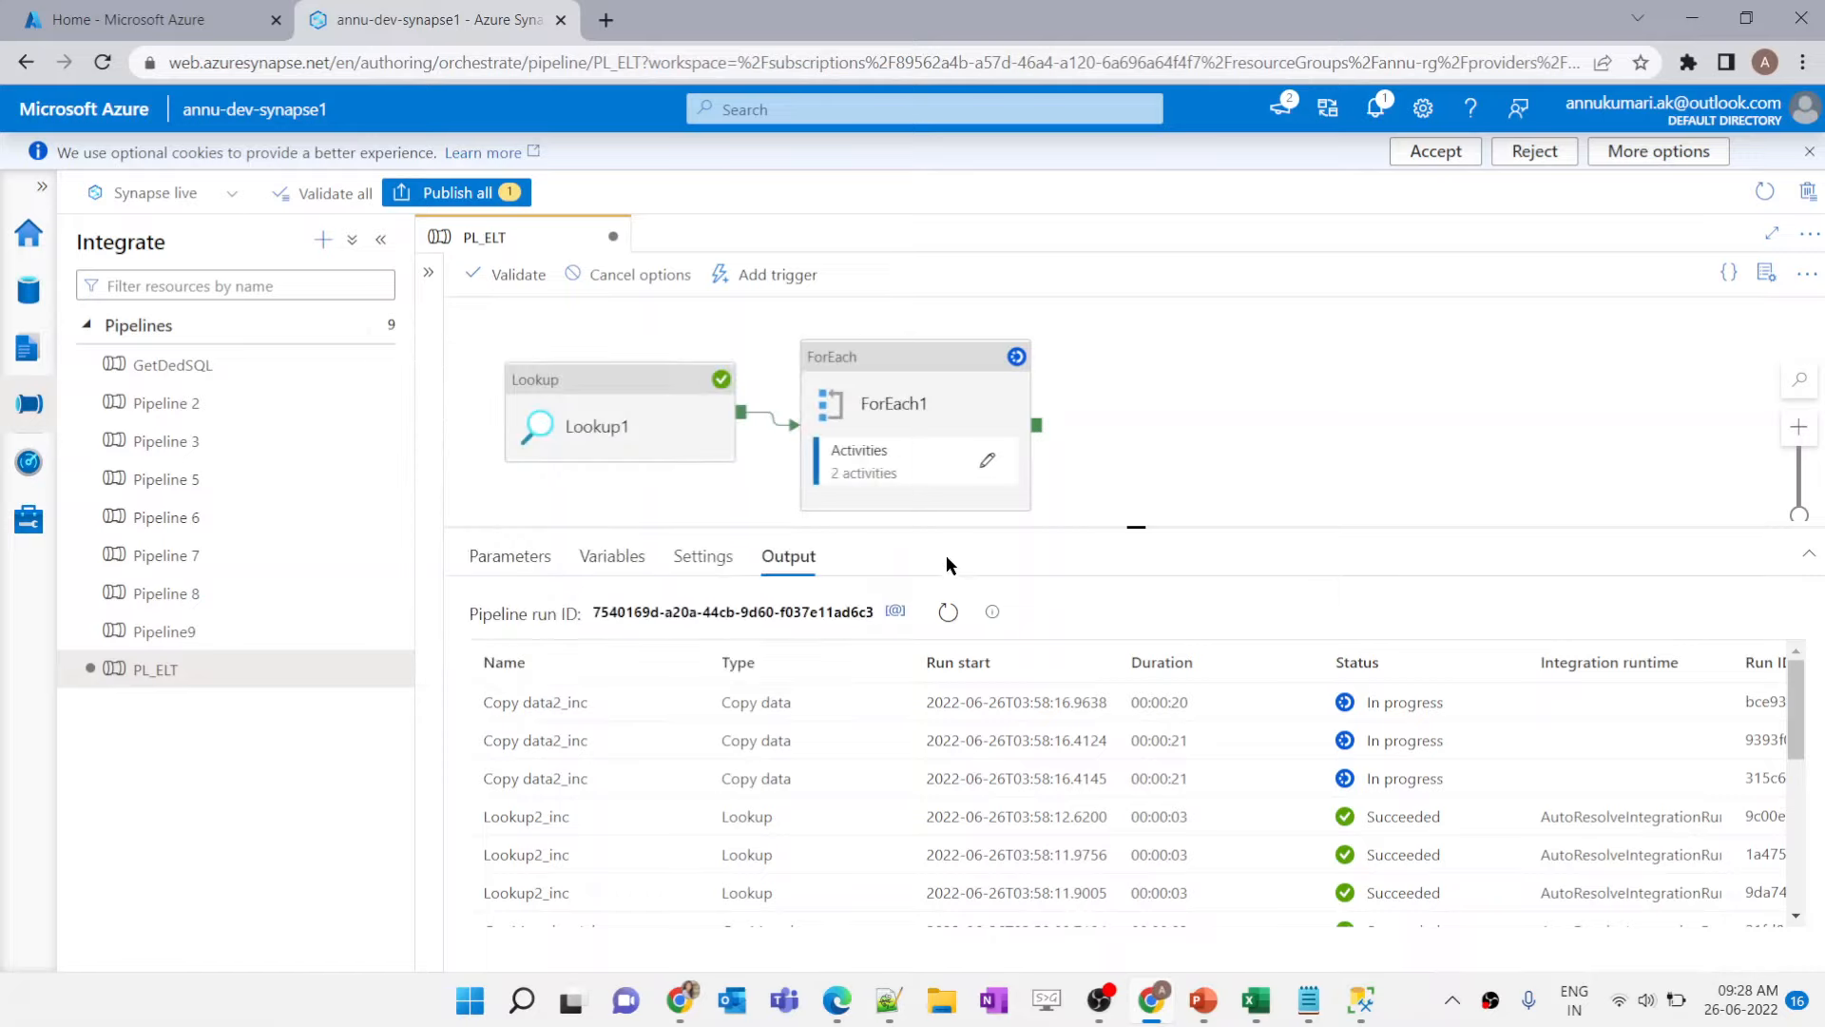
Step: Refresh the run output, examine the first Copy data2_inc error in full view and check it against the KeyColumn values in control.metadata
{"action": "left_click", "coordinate": [958, 613]}
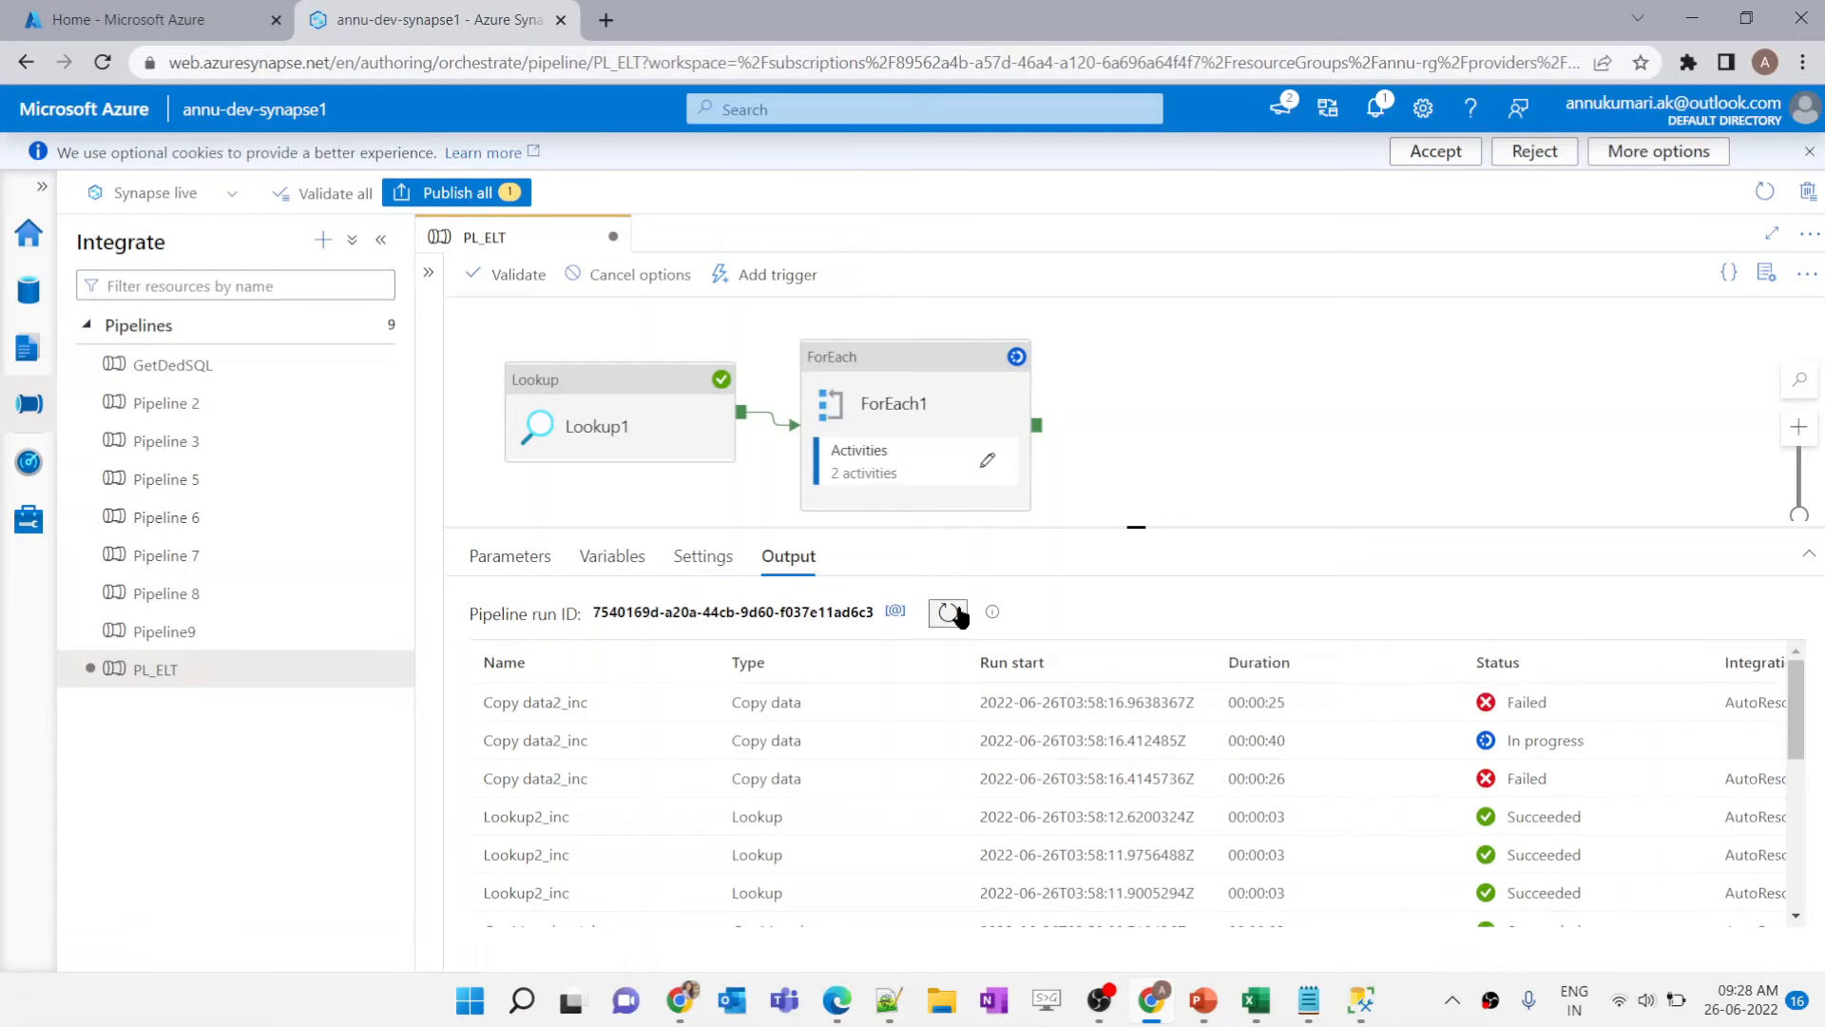
{"action": "left_click", "coordinate": [669, 703]}
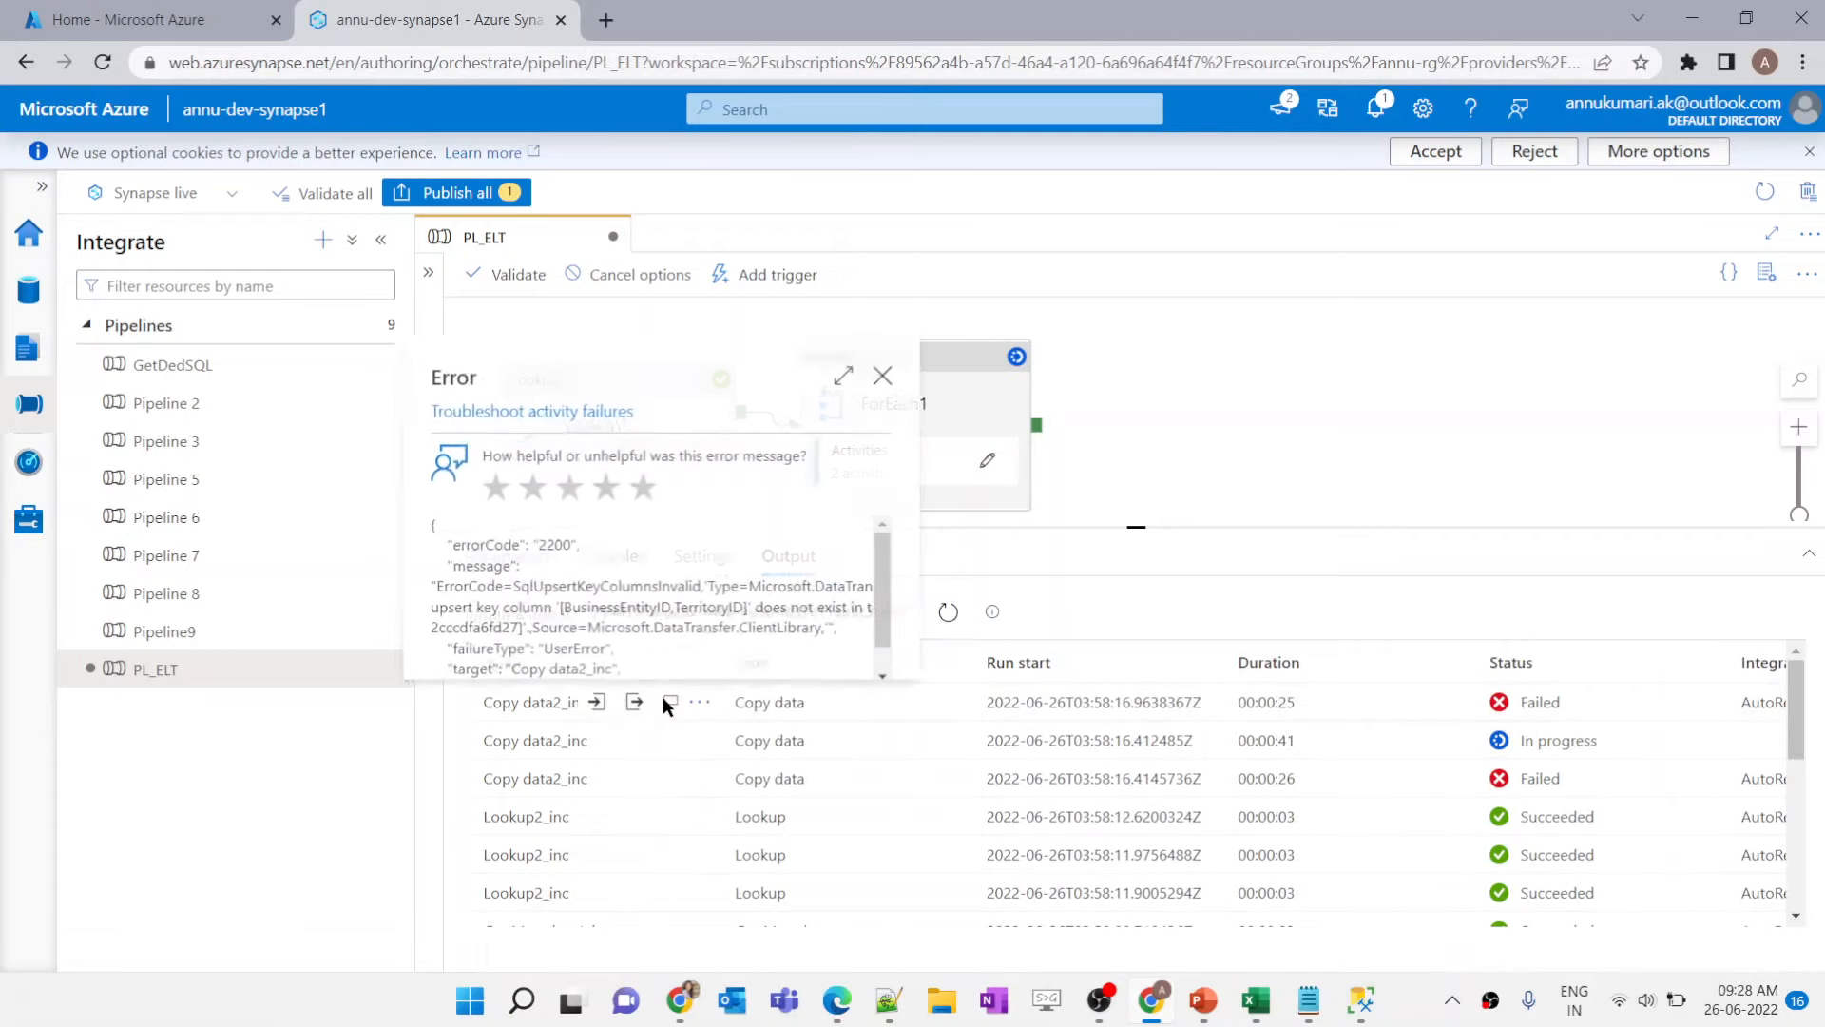
{"action": "left_click", "coordinate": [847, 371]}
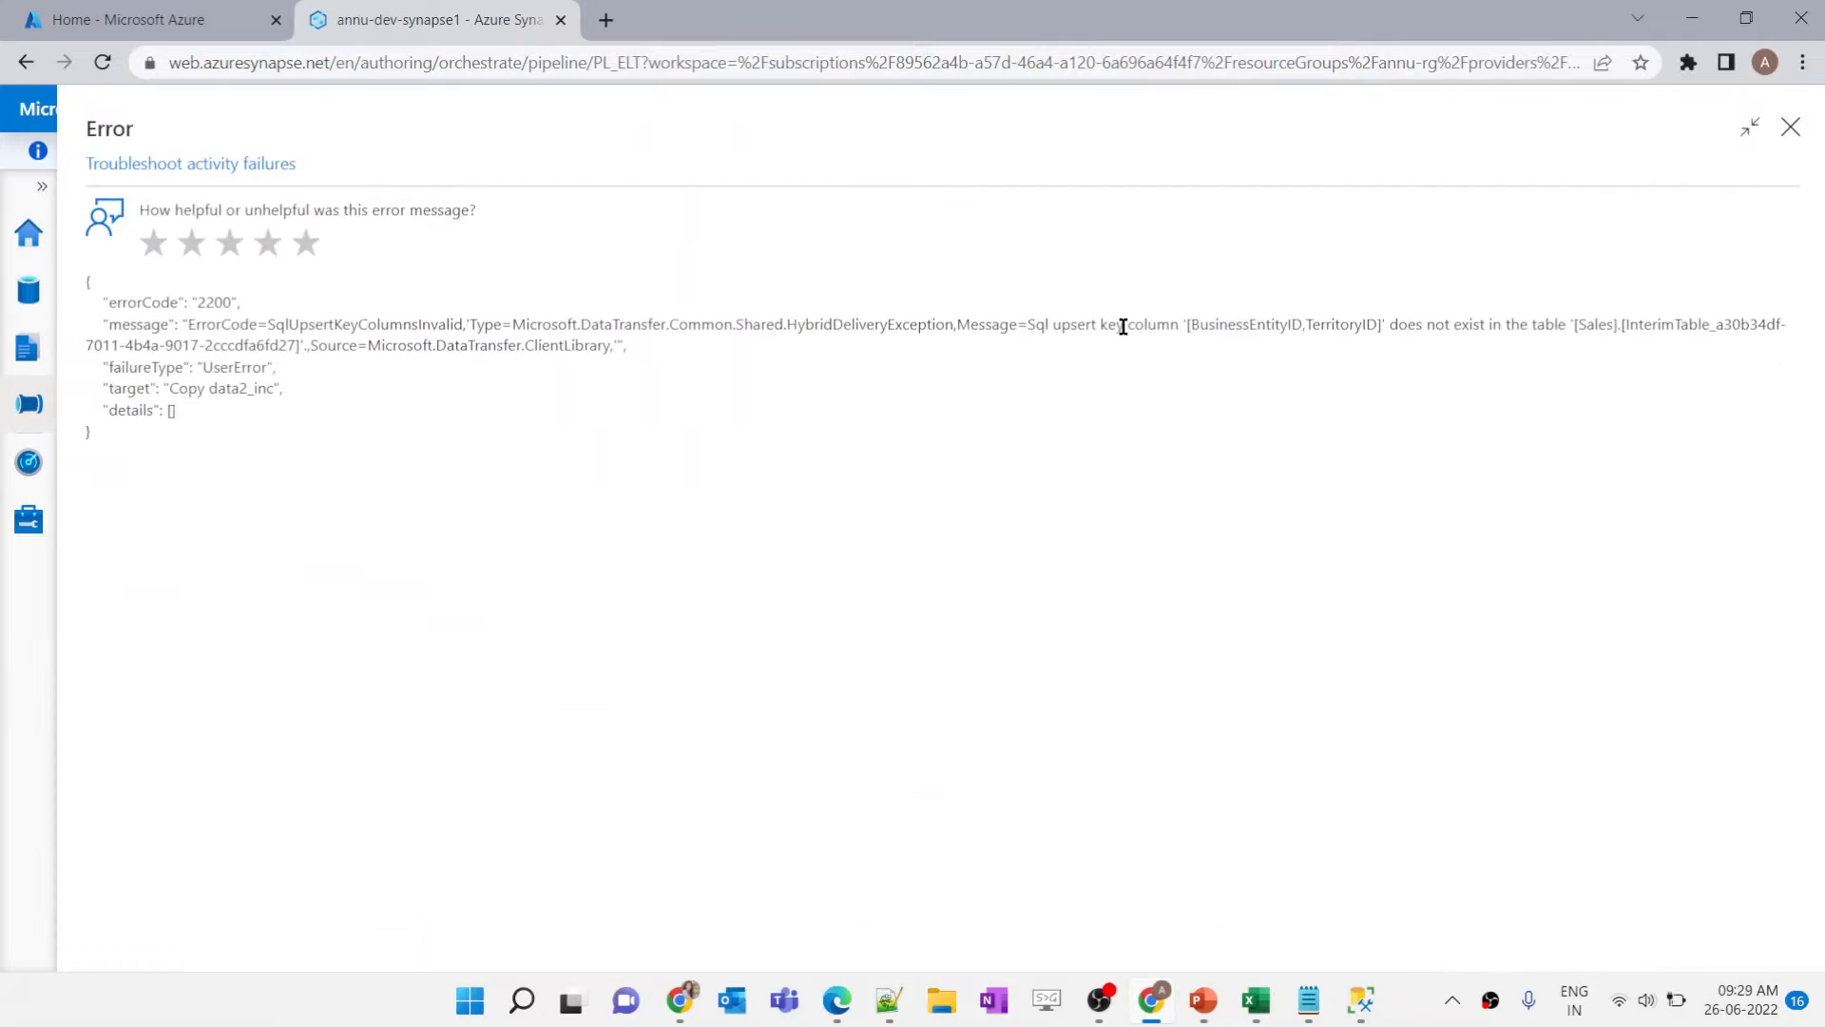
{"action": "left_click_drag", "start_coordinate": [1188, 330], "coordinate": [1378, 325]}
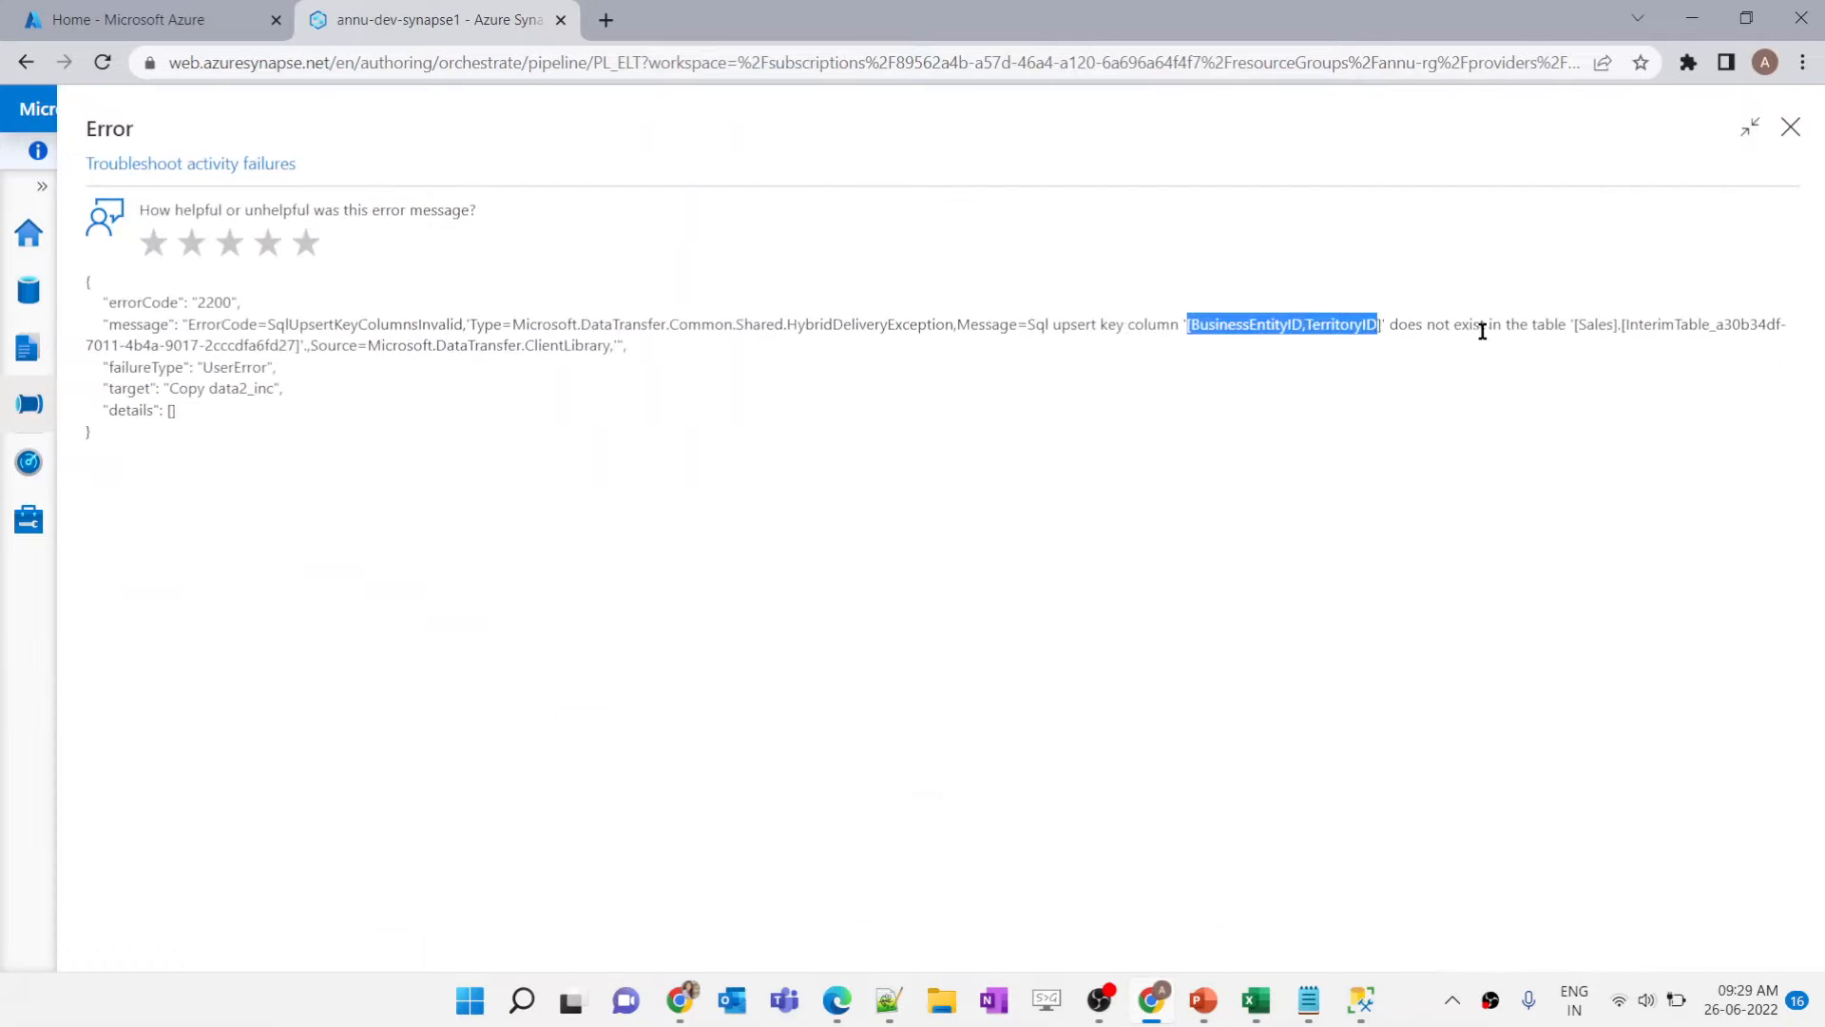
{"action": "left_click", "coordinate": [1792, 131]}
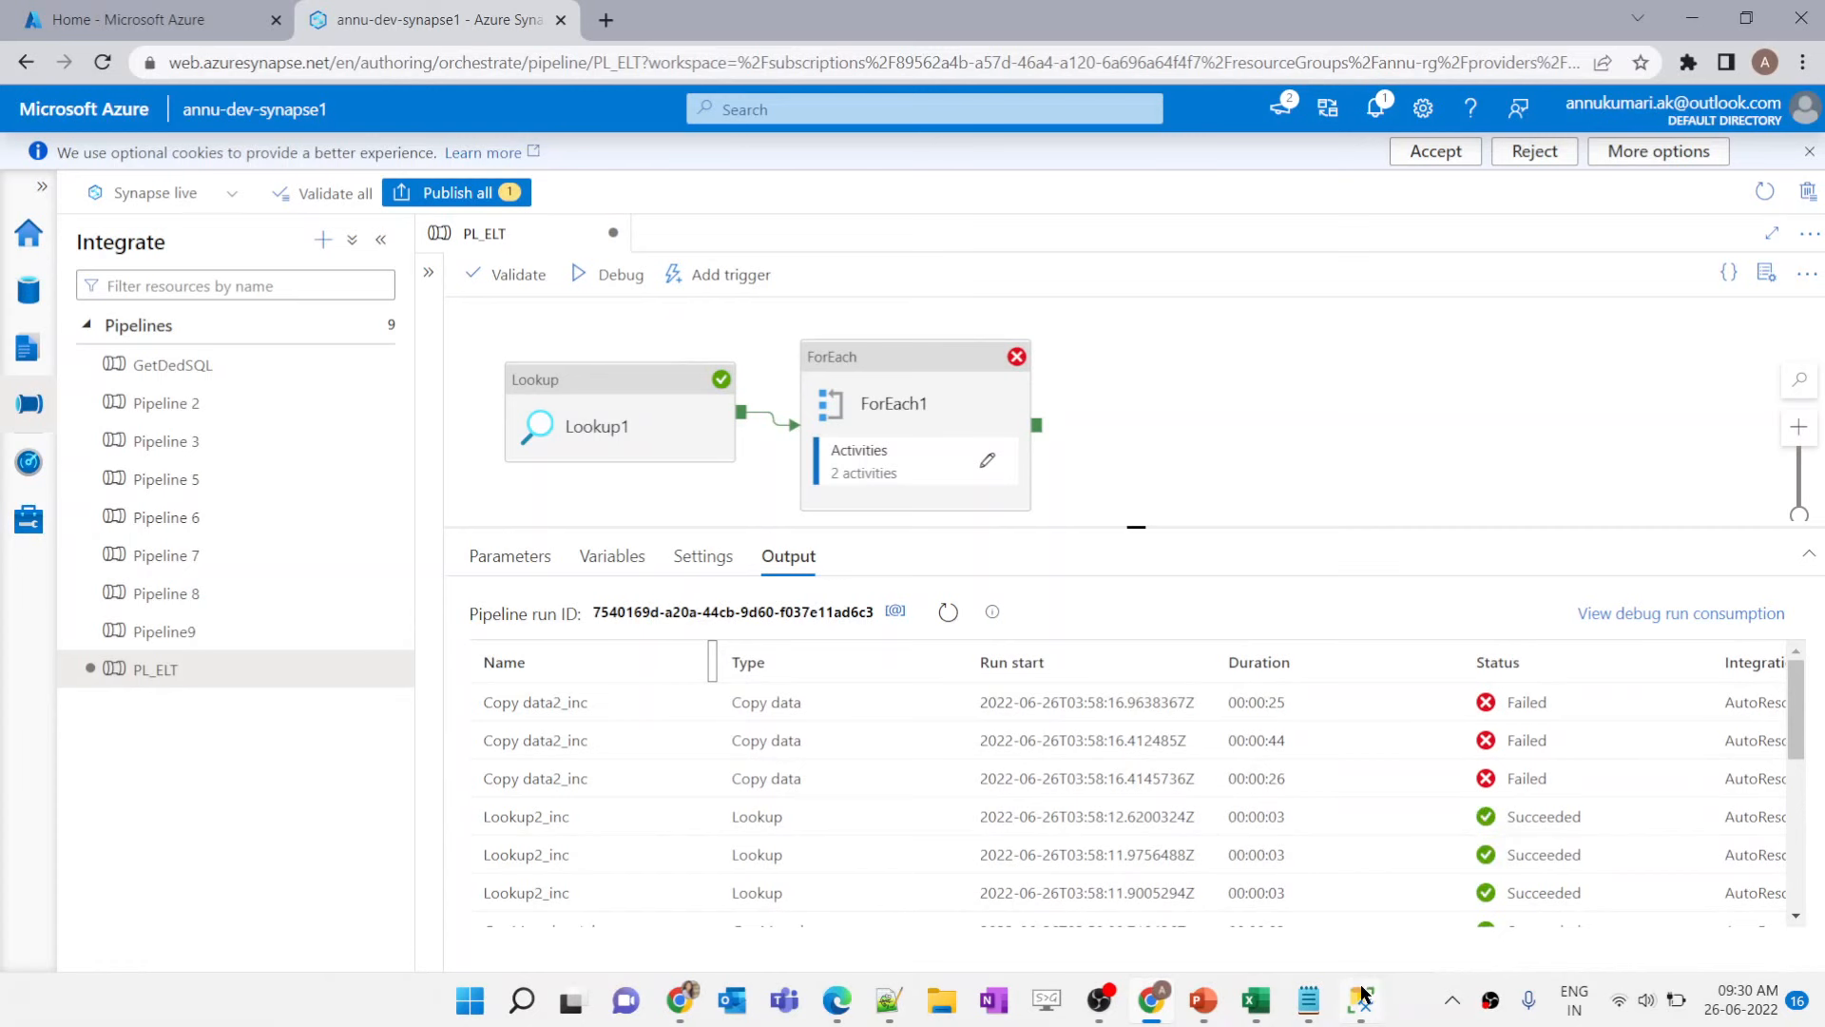
{"action": "key", "text": "alt+Tab"}
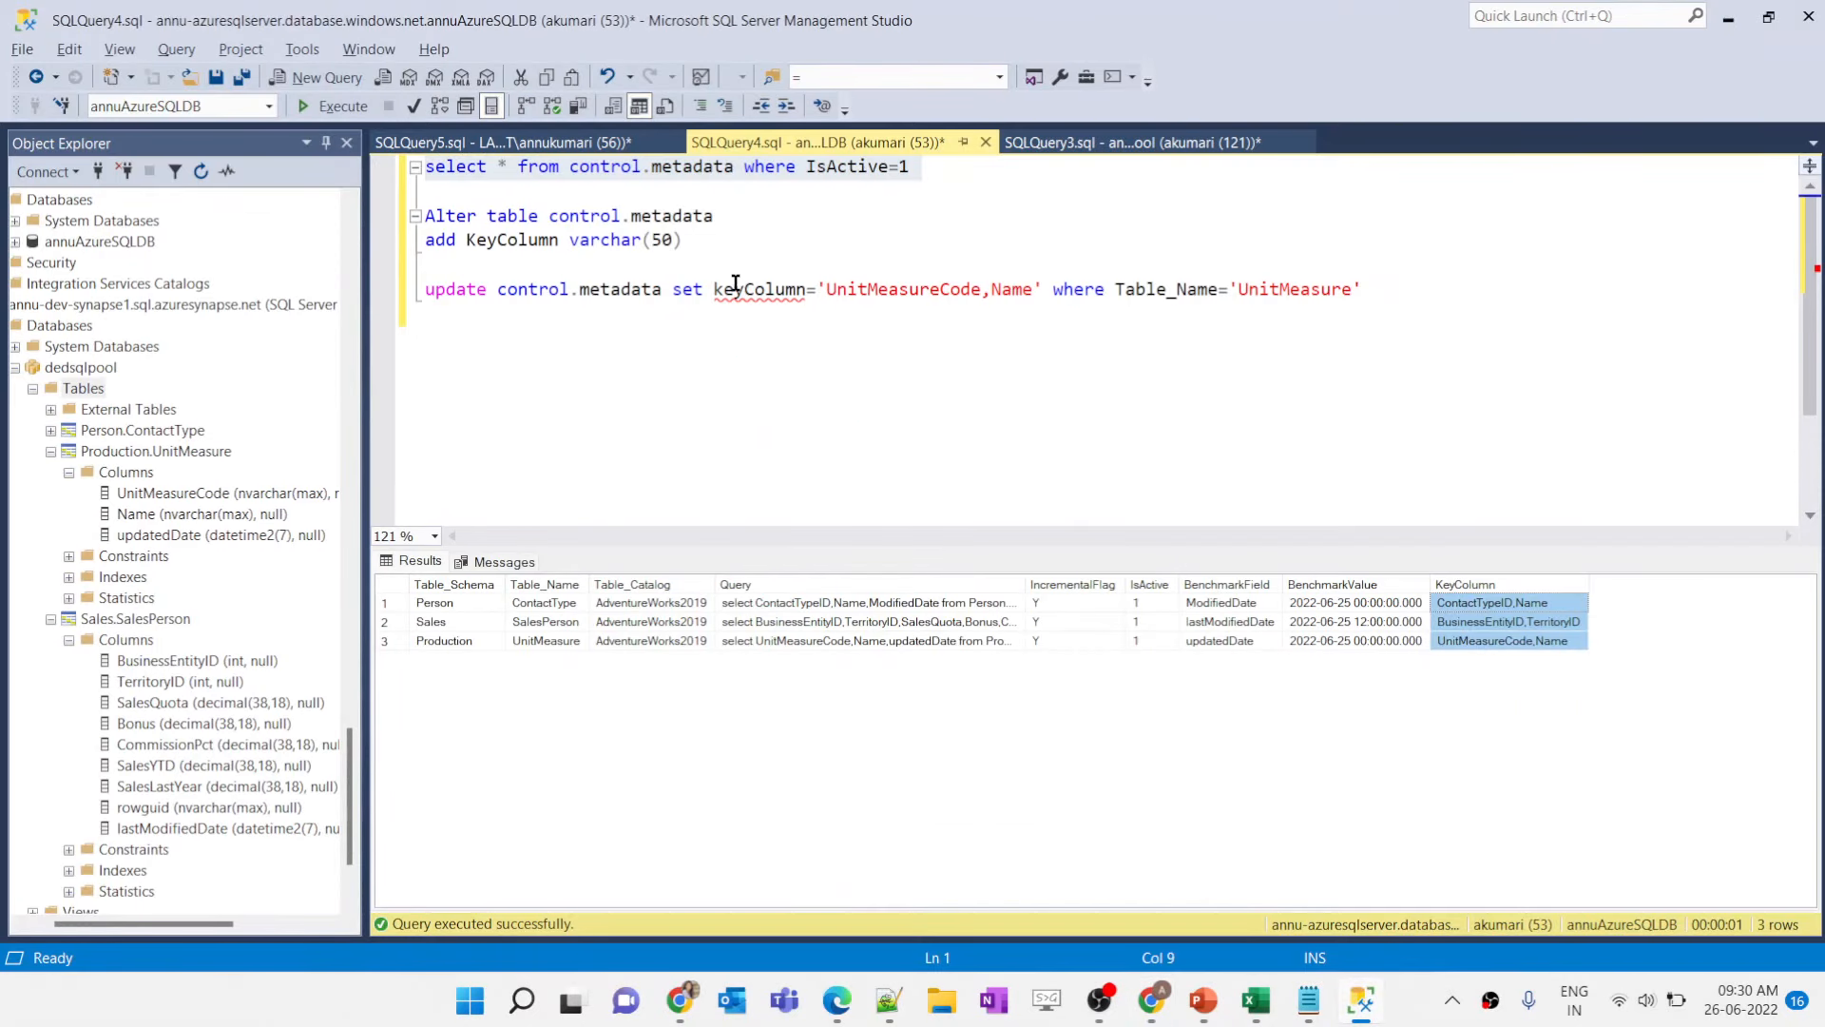
{"action": "left_click", "coordinate": [579, 143]}
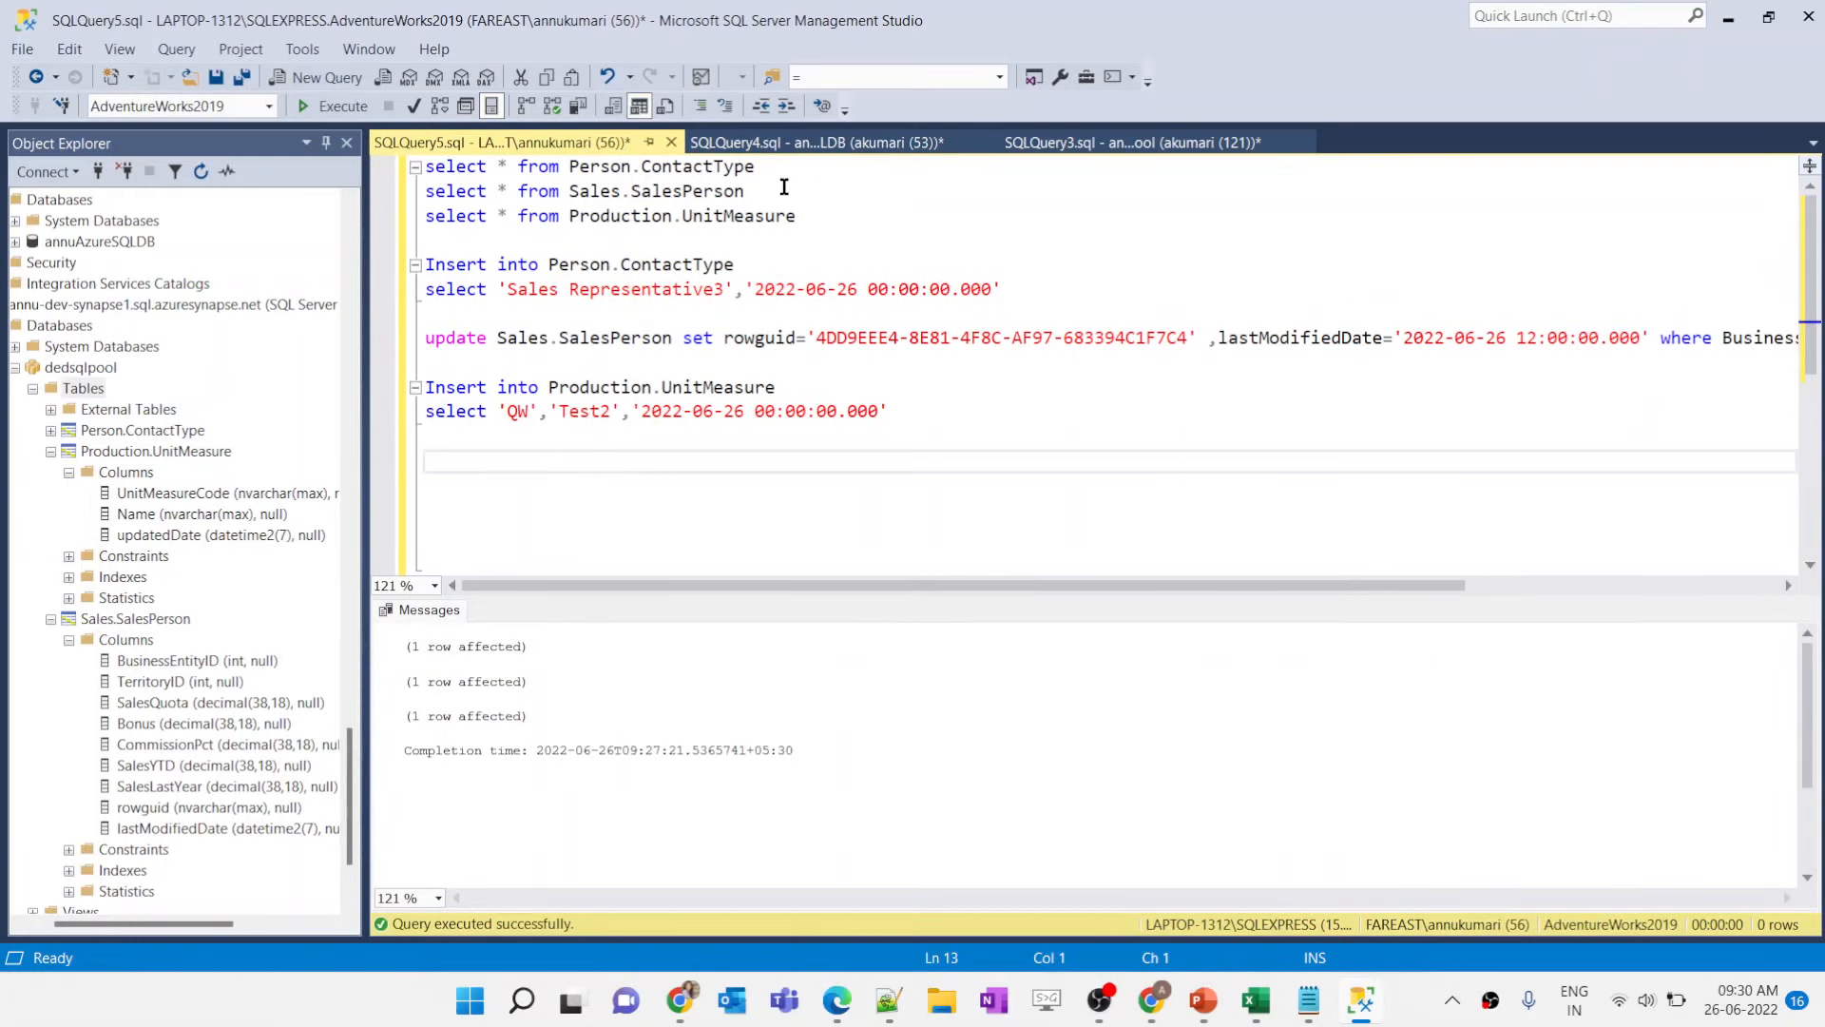
{"action": "left_click", "coordinate": [750, 144]}
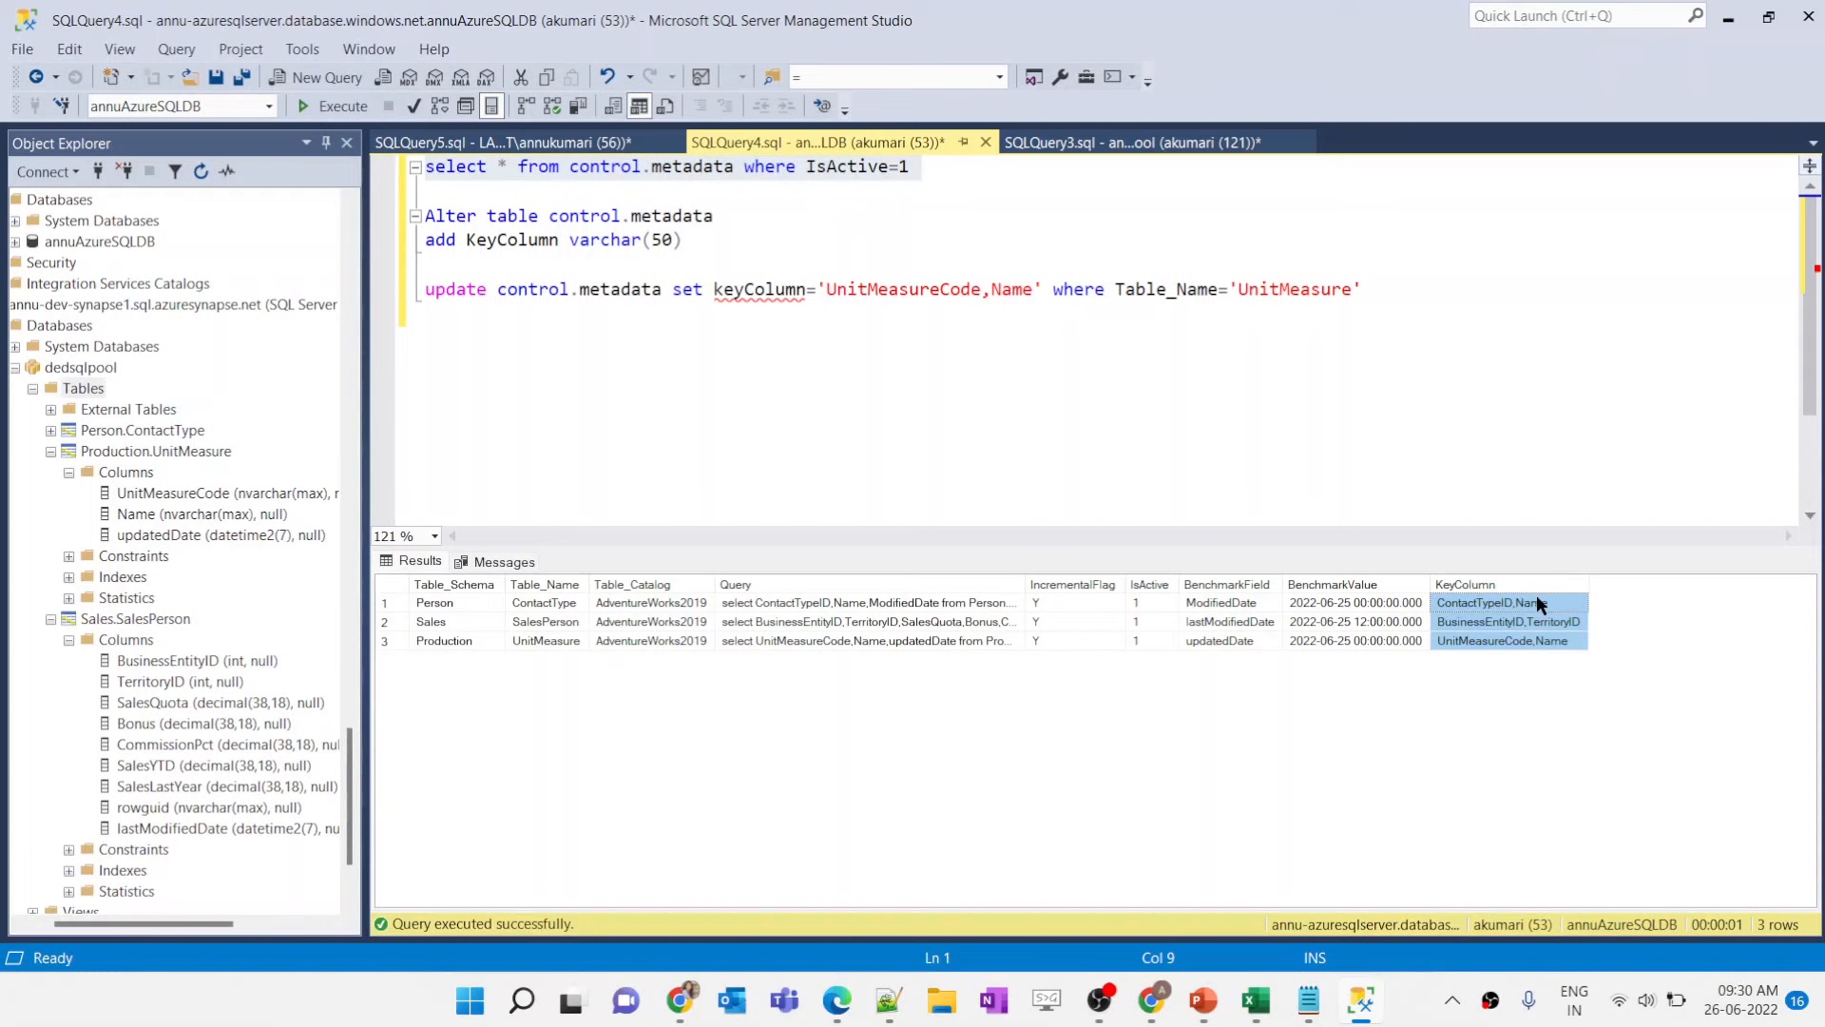
{"action": "key", "text": "alt+Tab"}
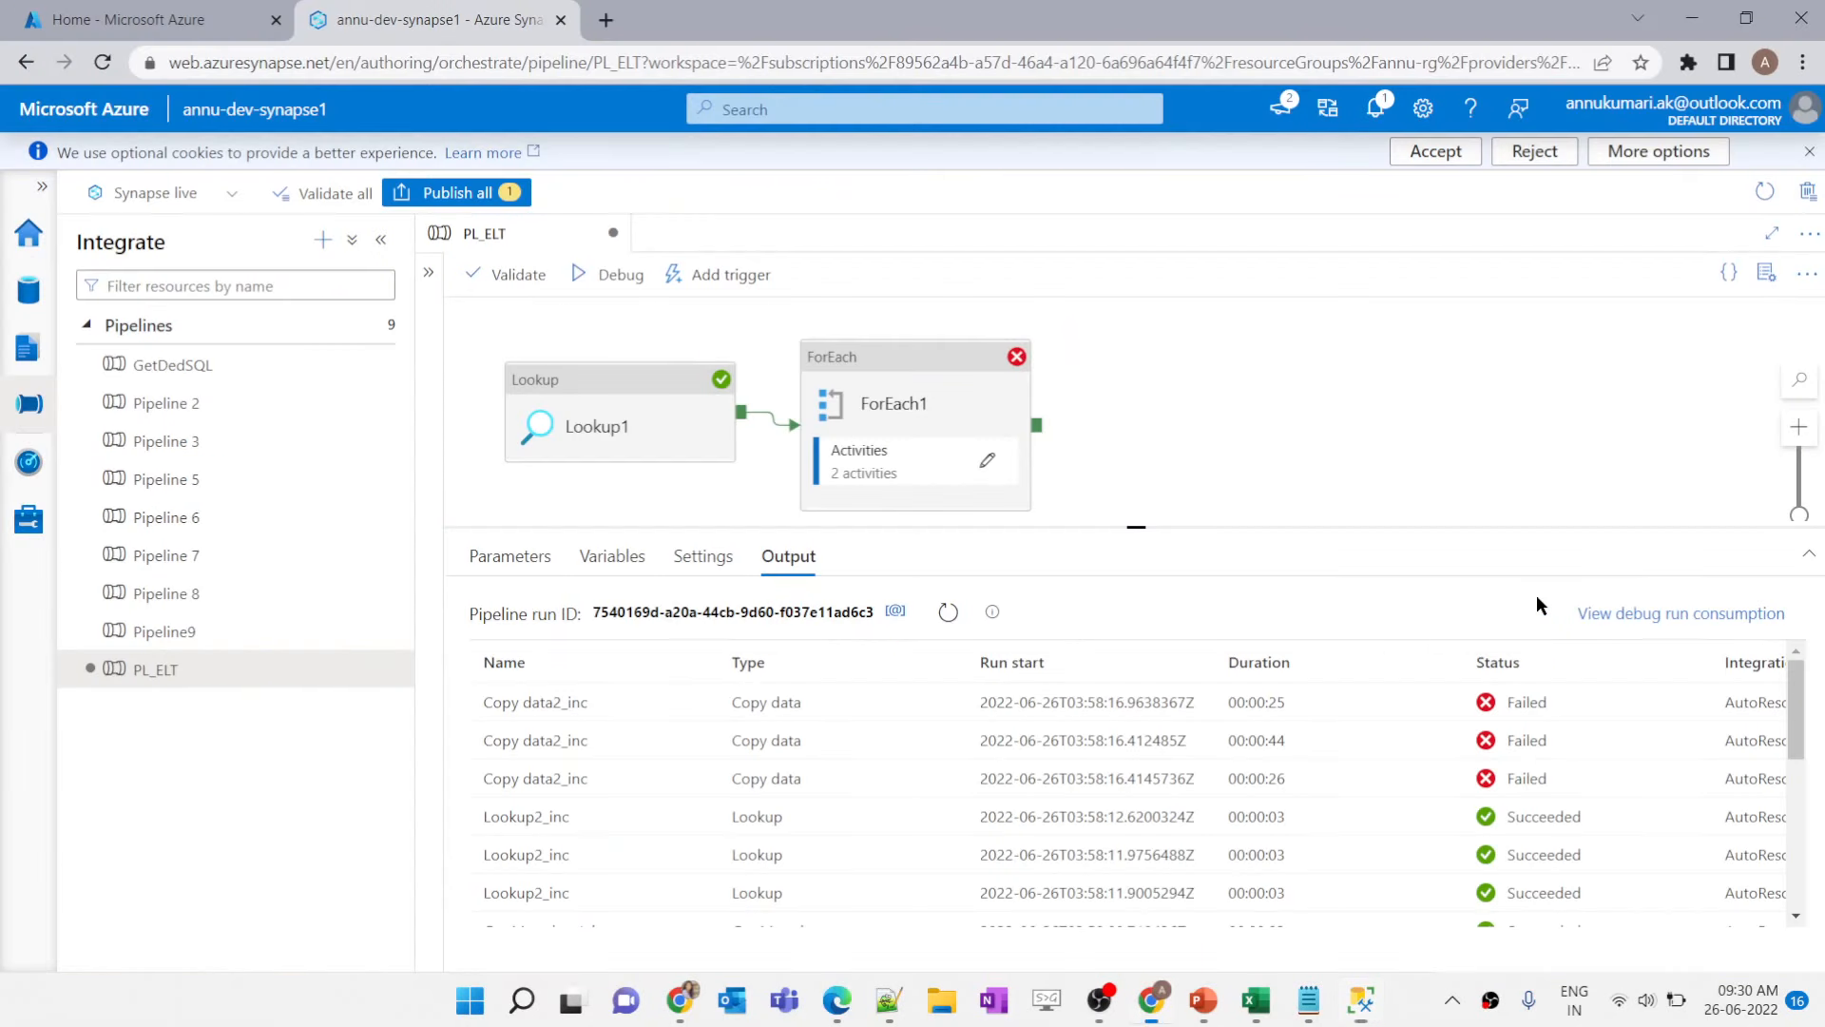
Step: Open the Copy data2_inc sink settings within ForEach1's If Condition1 true activities and review the key columns expression
{"action": "left_click", "coordinate": [979, 466]}
{"action": "left_click", "coordinate": [984, 455]}
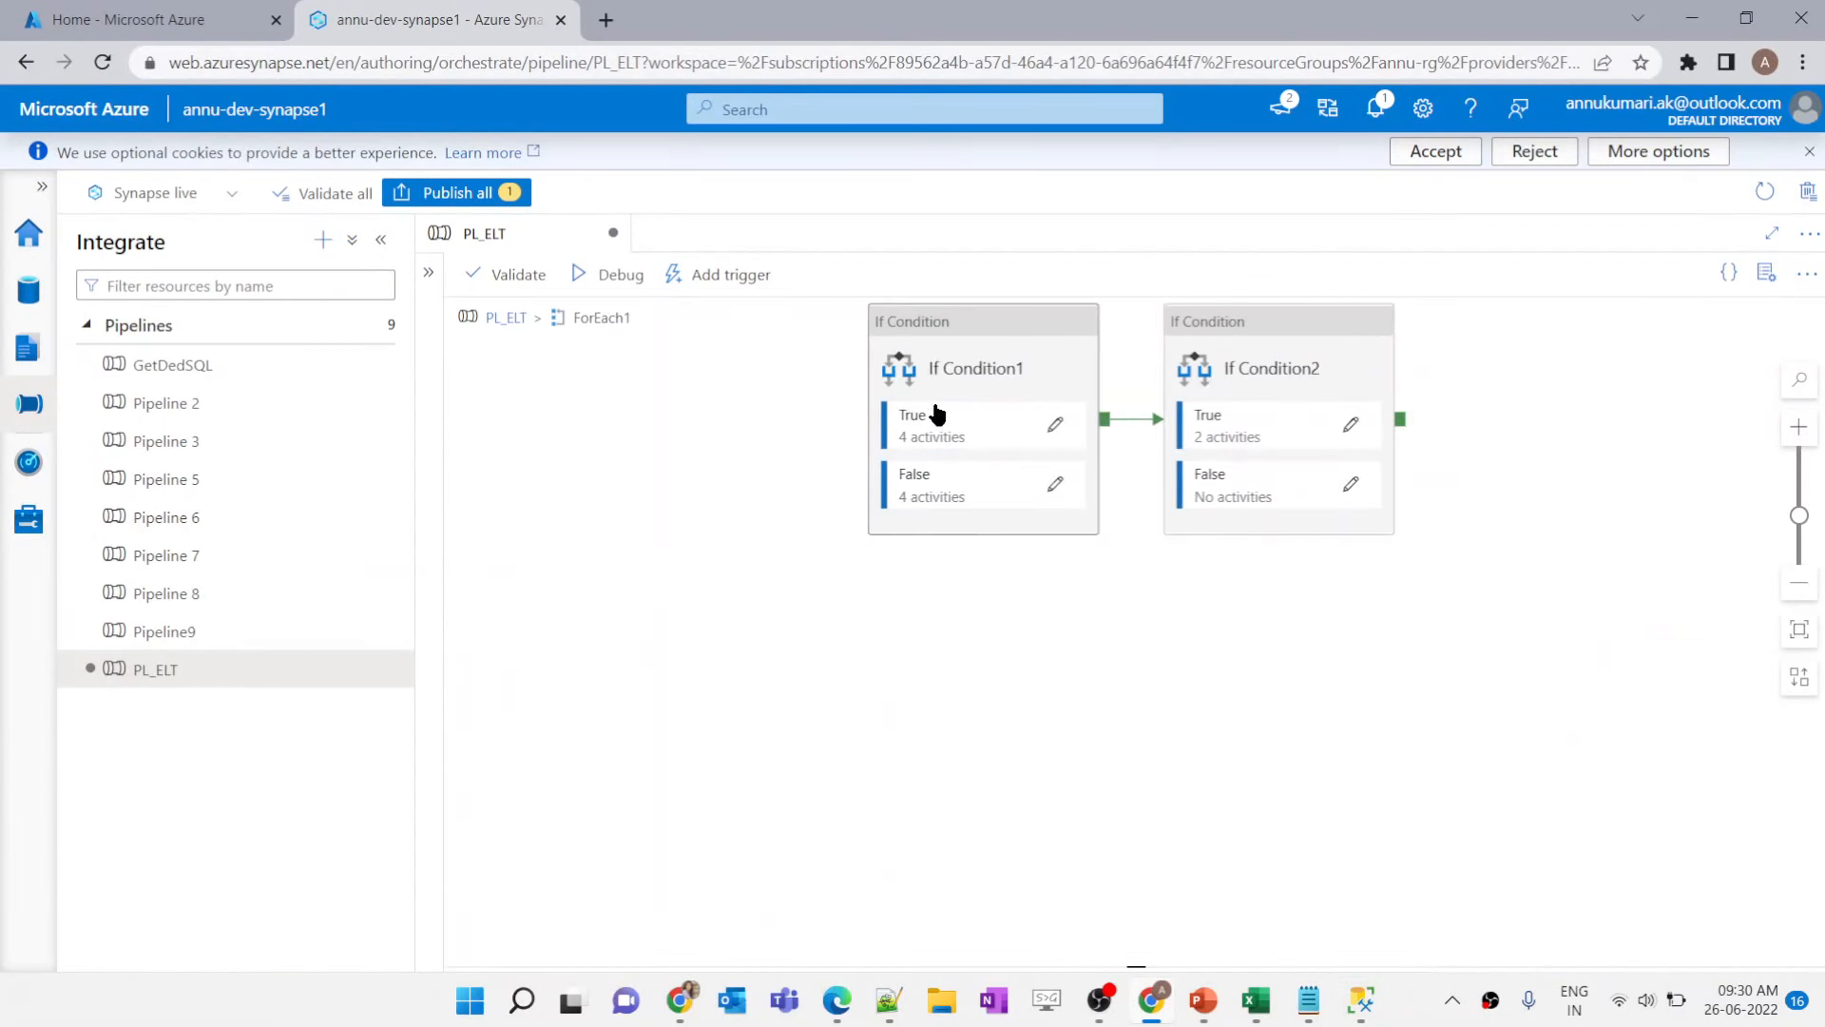
{"action": "left_click", "coordinate": [1055, 424]}
{"action": "left_click", "coordinate": [1568, 369]}
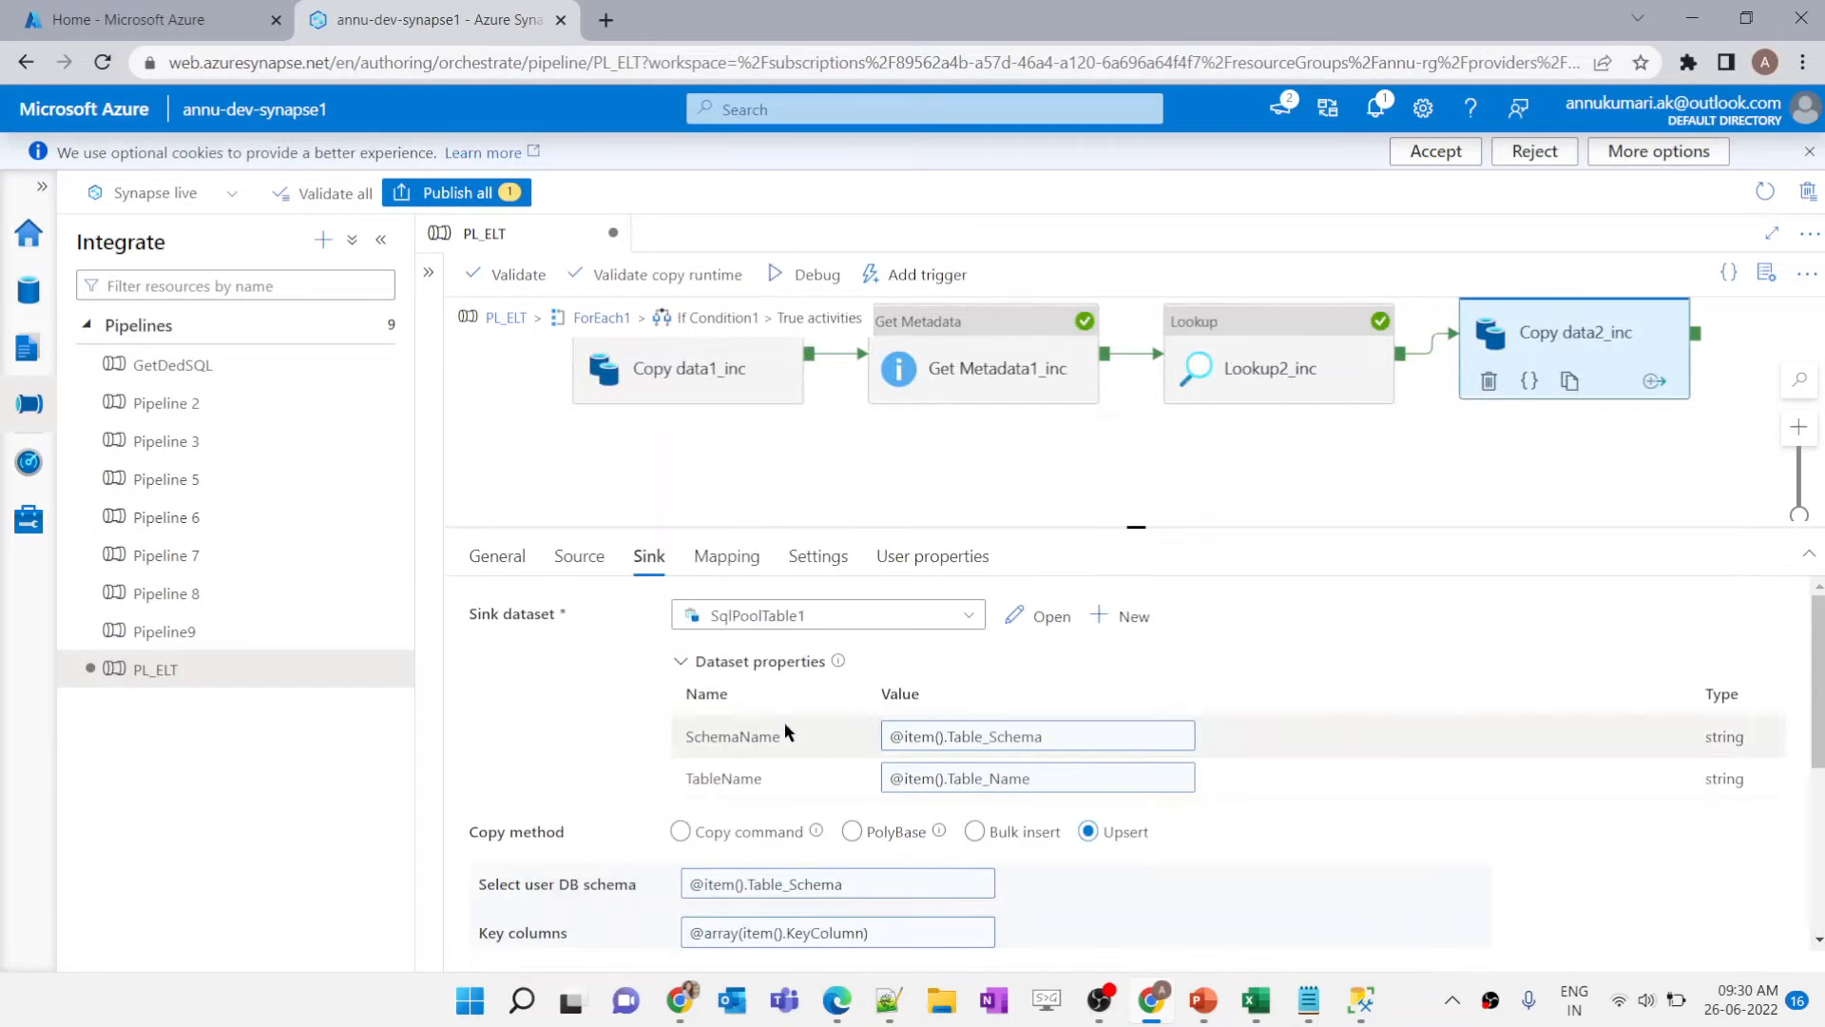
{"action": "scroll", "coordinate": [904, 852], "scroll_direction": "down", "scroll_amount": 3}
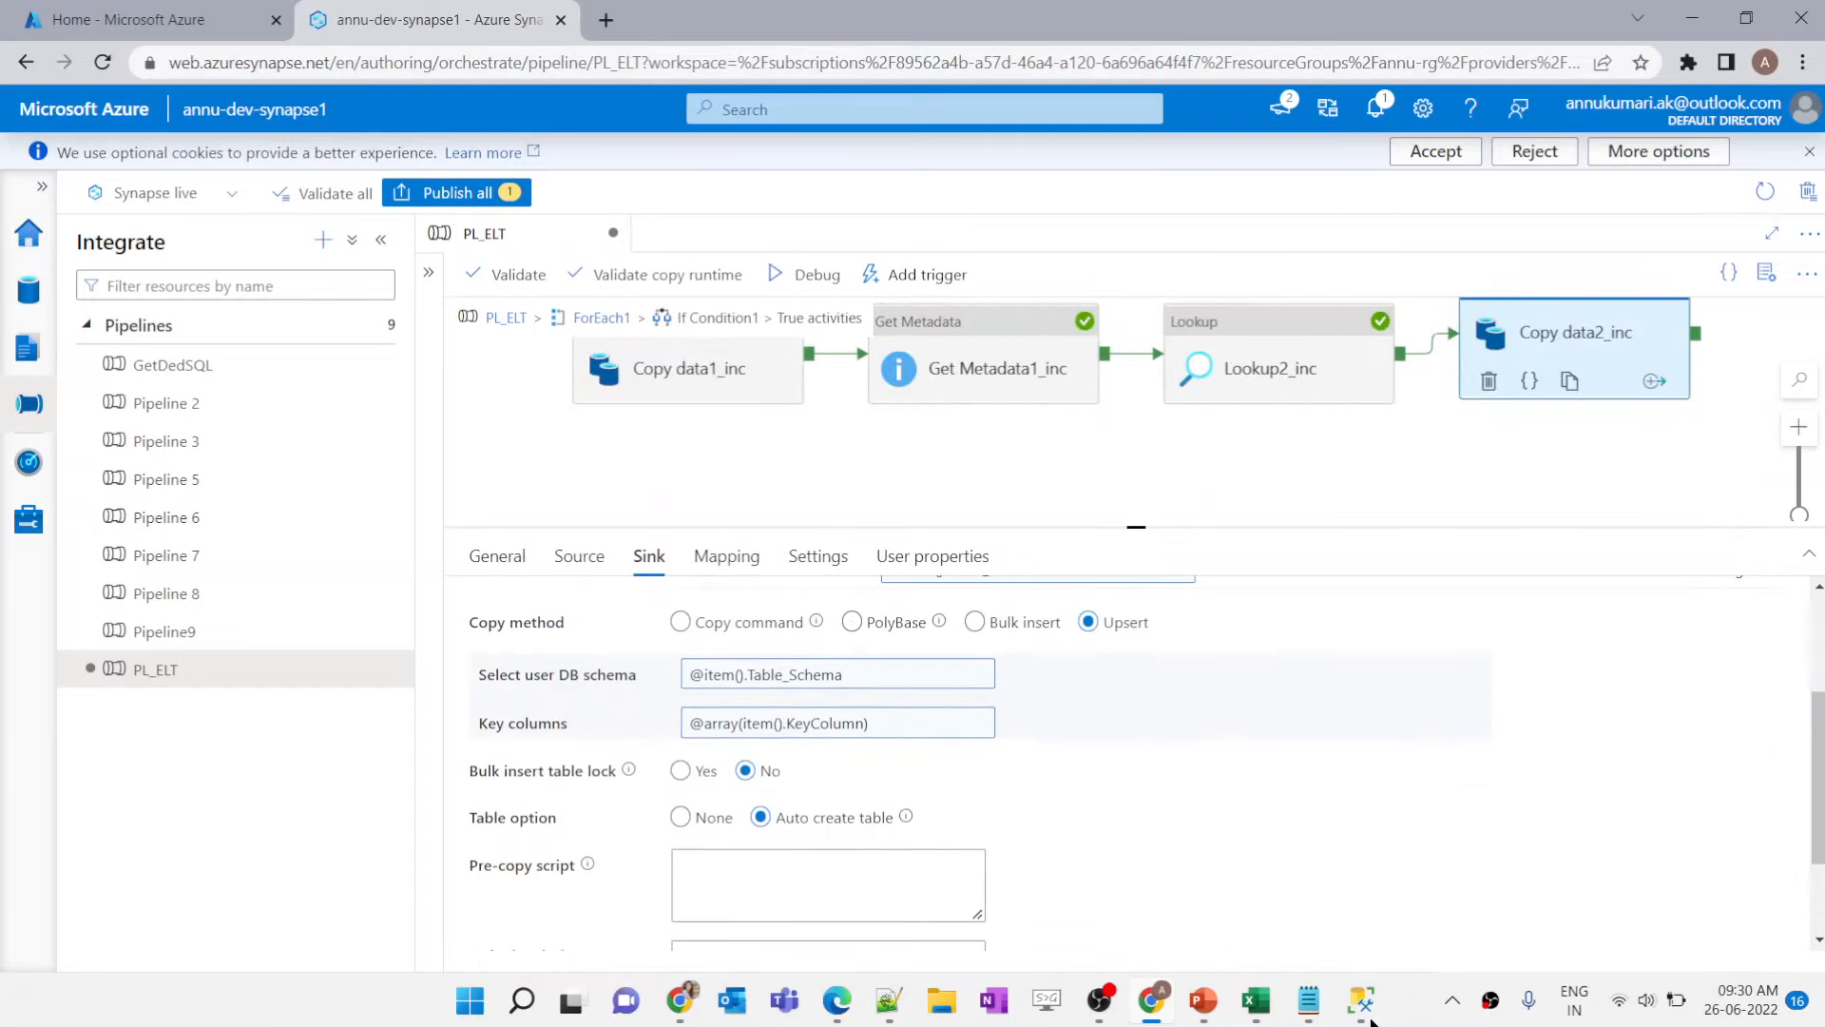
Step: In Notepad, write the current key array below the SQL statements as ["BusinessEntityID,TerritoryID"]
{"action": "left_click", "coordinate": [1309, 1000]}
{"action": "left_click", "coordinate": [913, 416]}
{"action": "key", "text": "Return"}
{"action": "key", "text": "Return"}
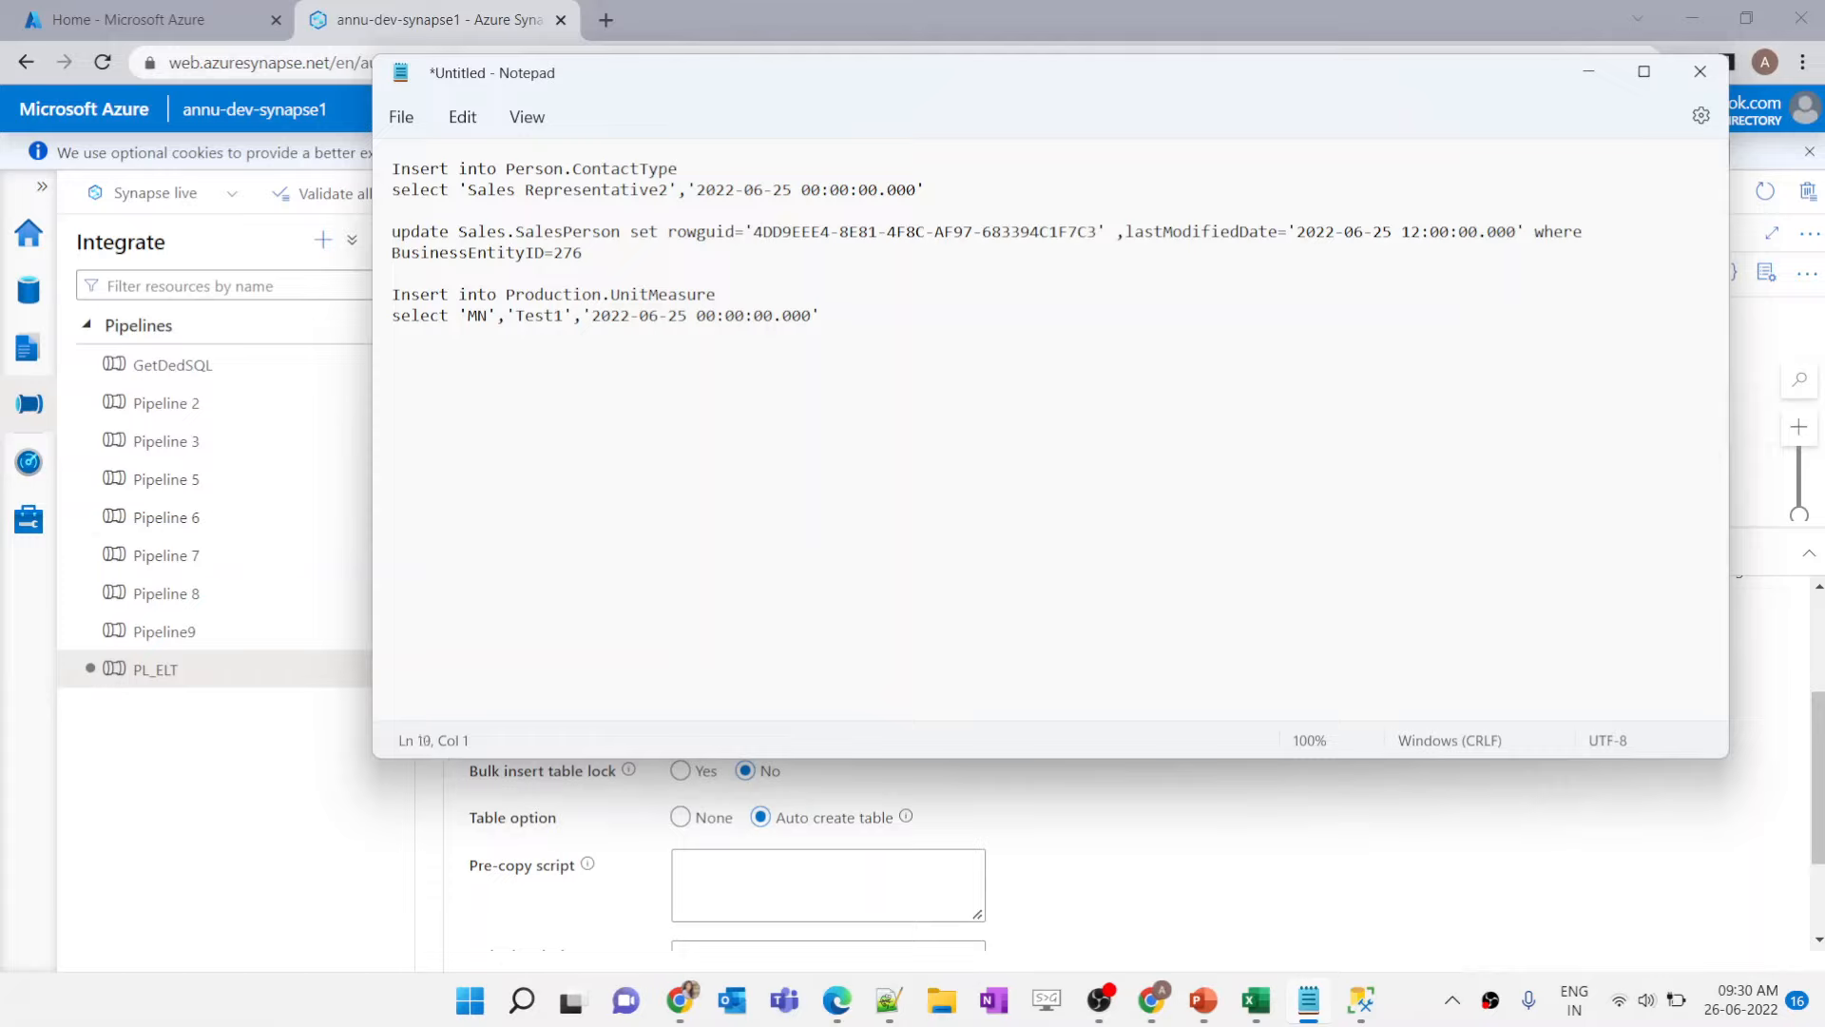
{"action": "type", "text": "BusinessEntityID"}
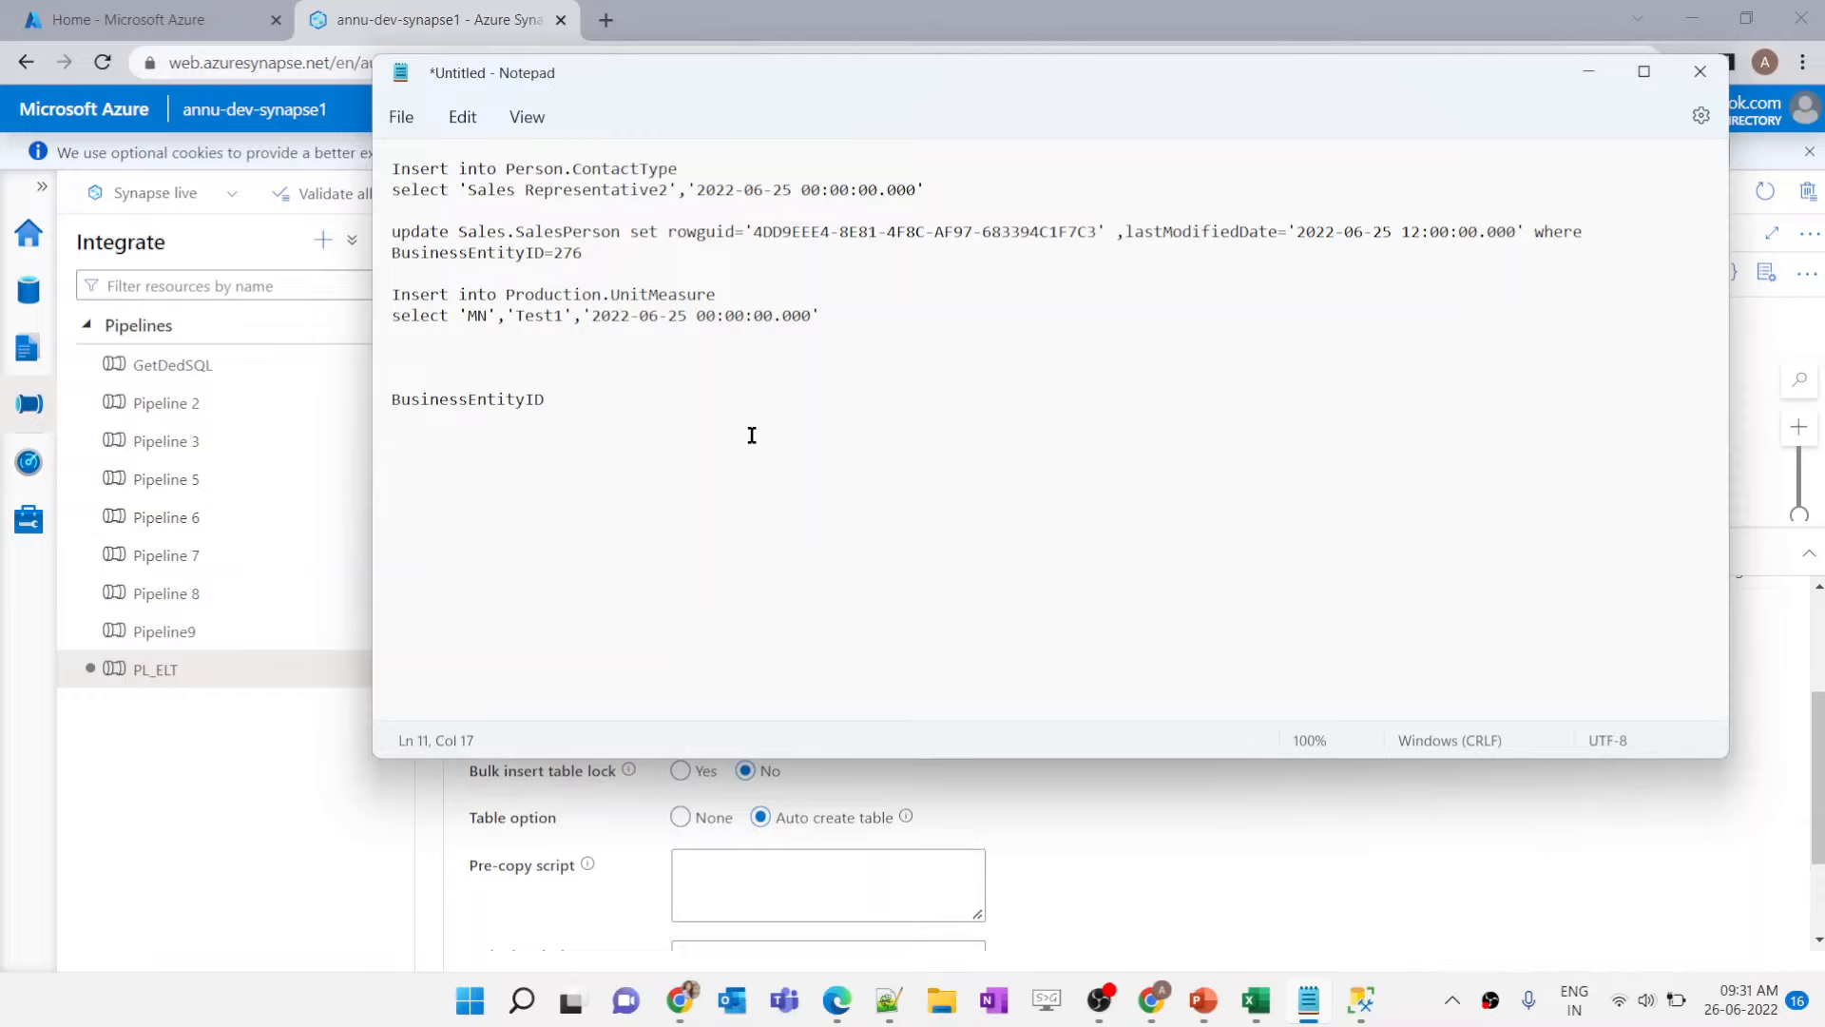
{"action": "double_click", "coordinate": [384, 400]}
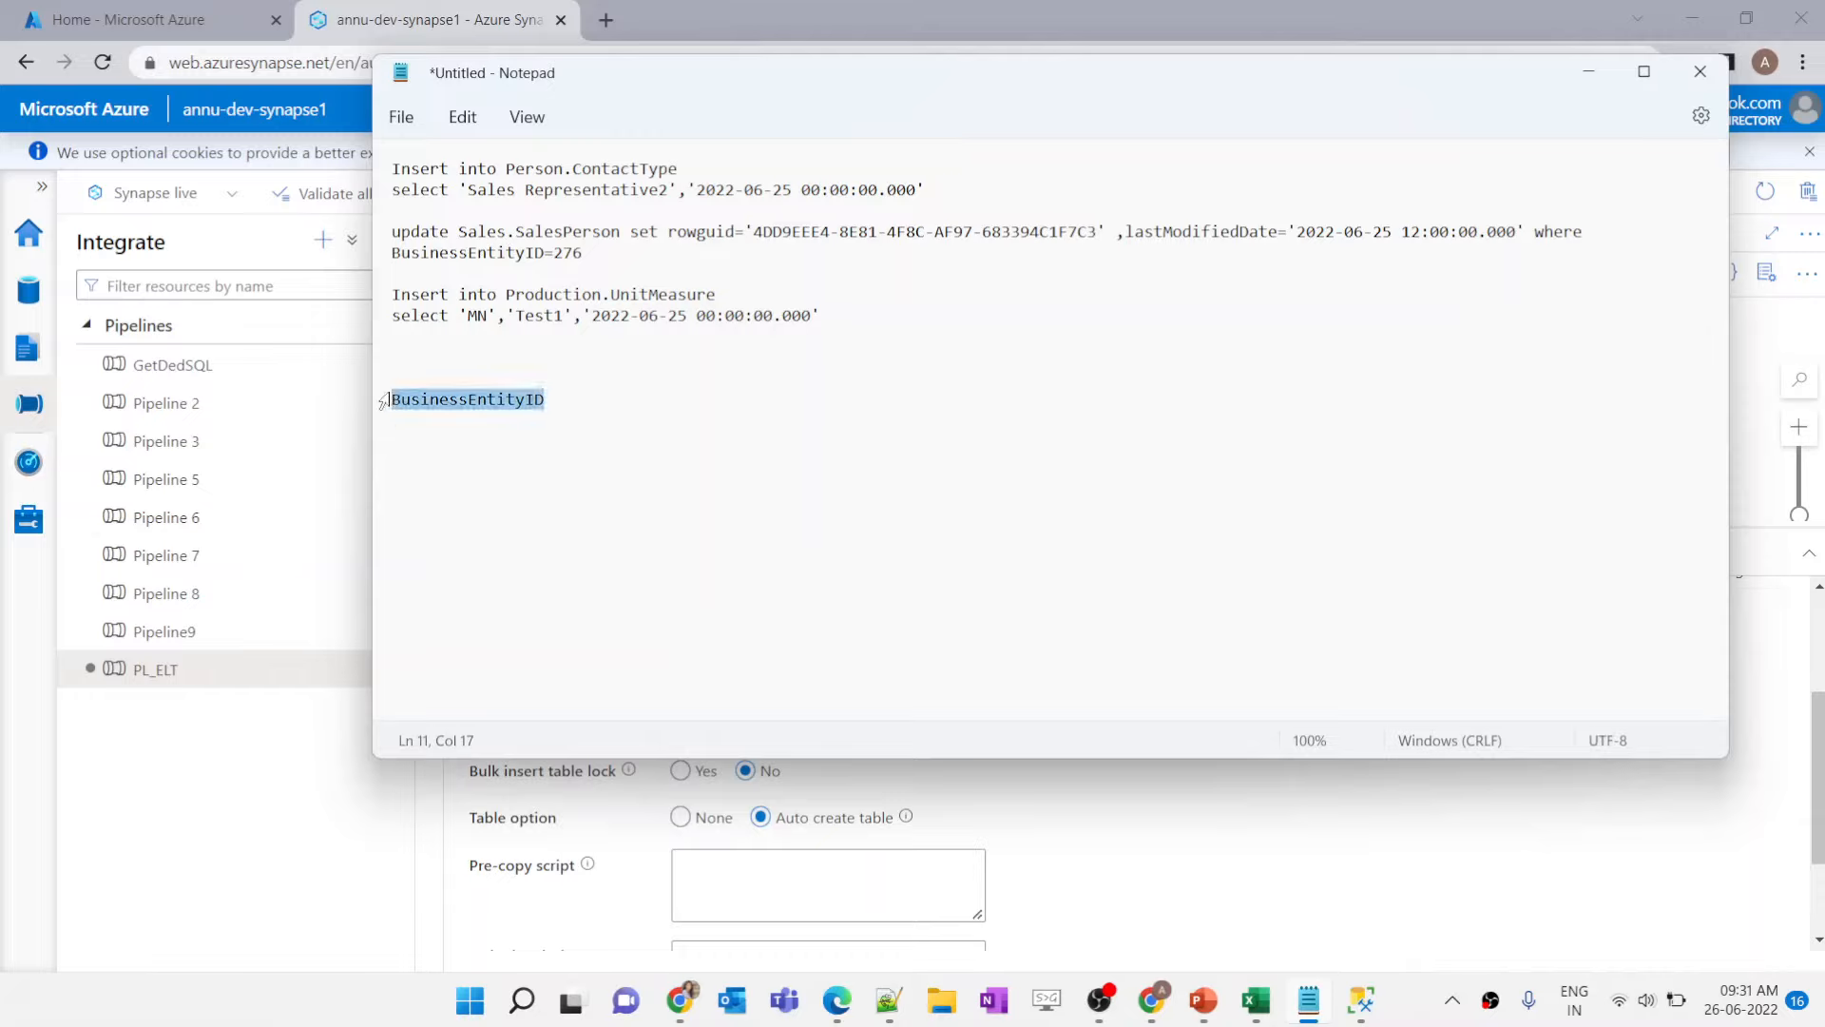
{"action": "key", "text": "Left"}
{"action": "type", "text": "[\""}
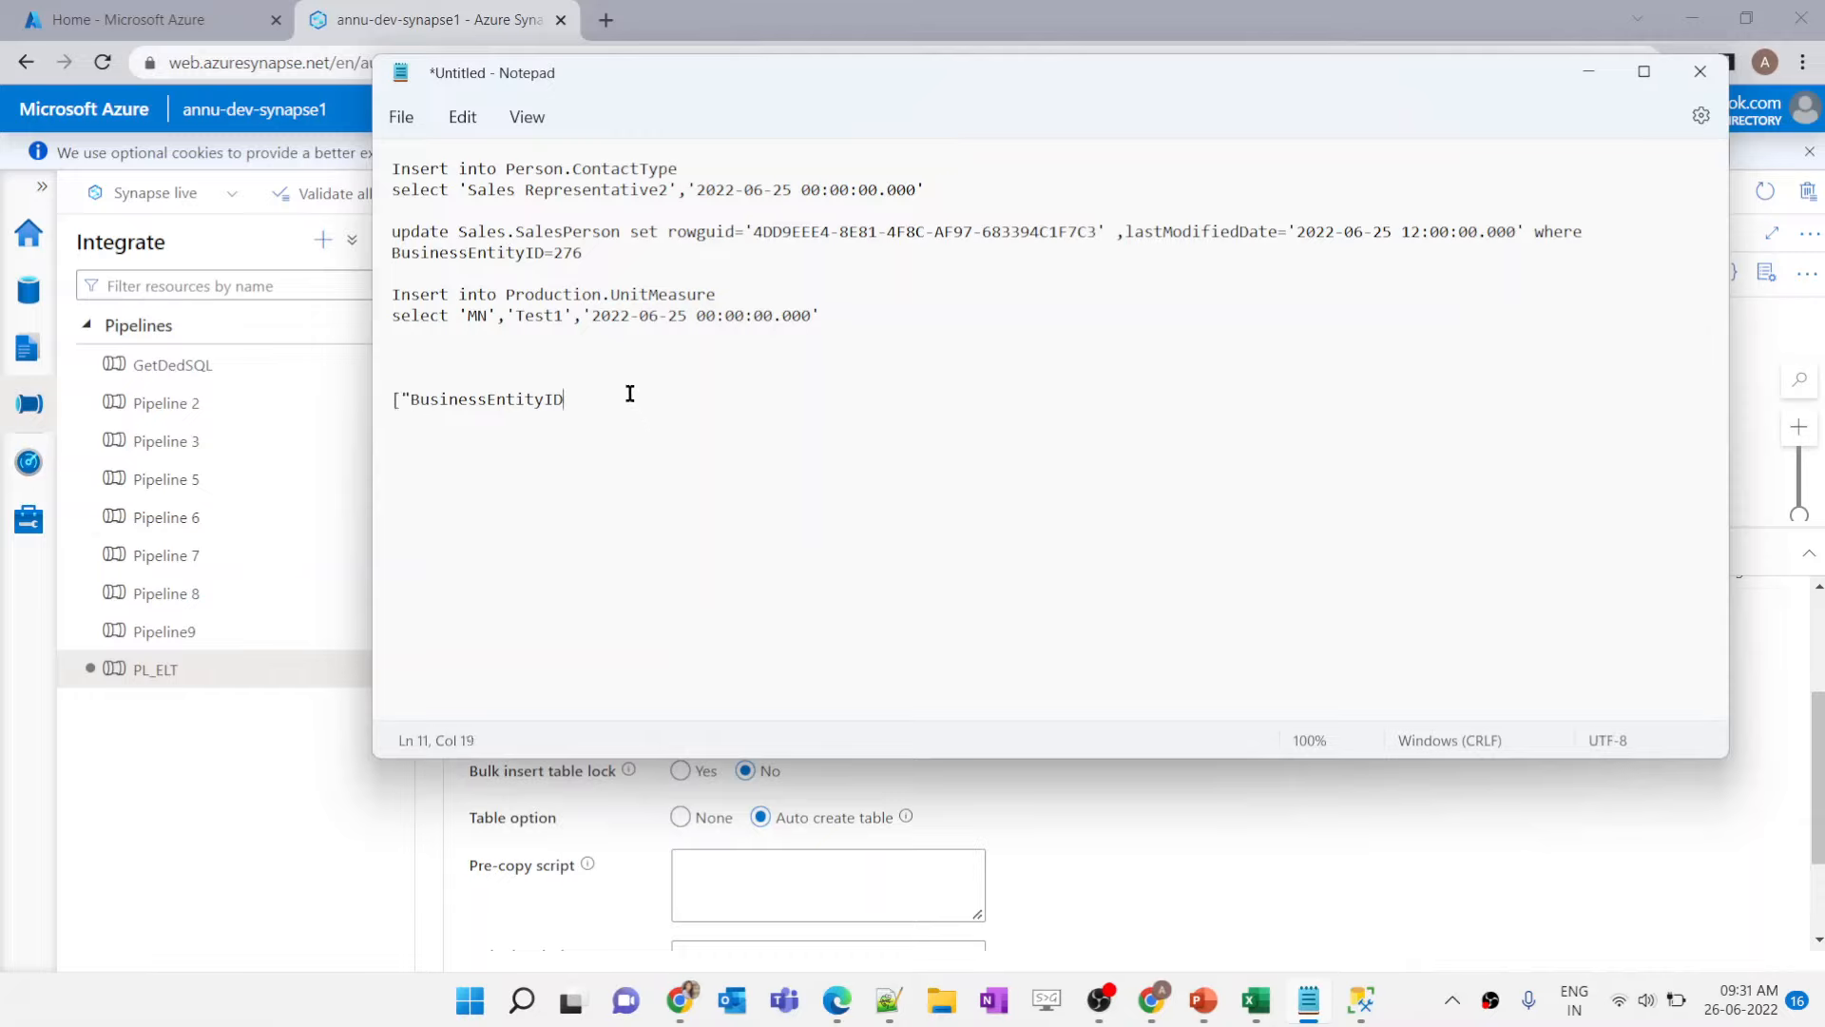
{"action": "type", "text": ",Te"}
{"action": "type", "text": "rrir"}
{"action": "type", "text": "oryID"}
{"action": "key", "text": "Return"}
Step: Duplicate the key array line in Notepad and split the copy into separate strings, ["BusinessEntityID","TerritoryID"]
{"action": "triple_click", "coordinate": [537, 404]}
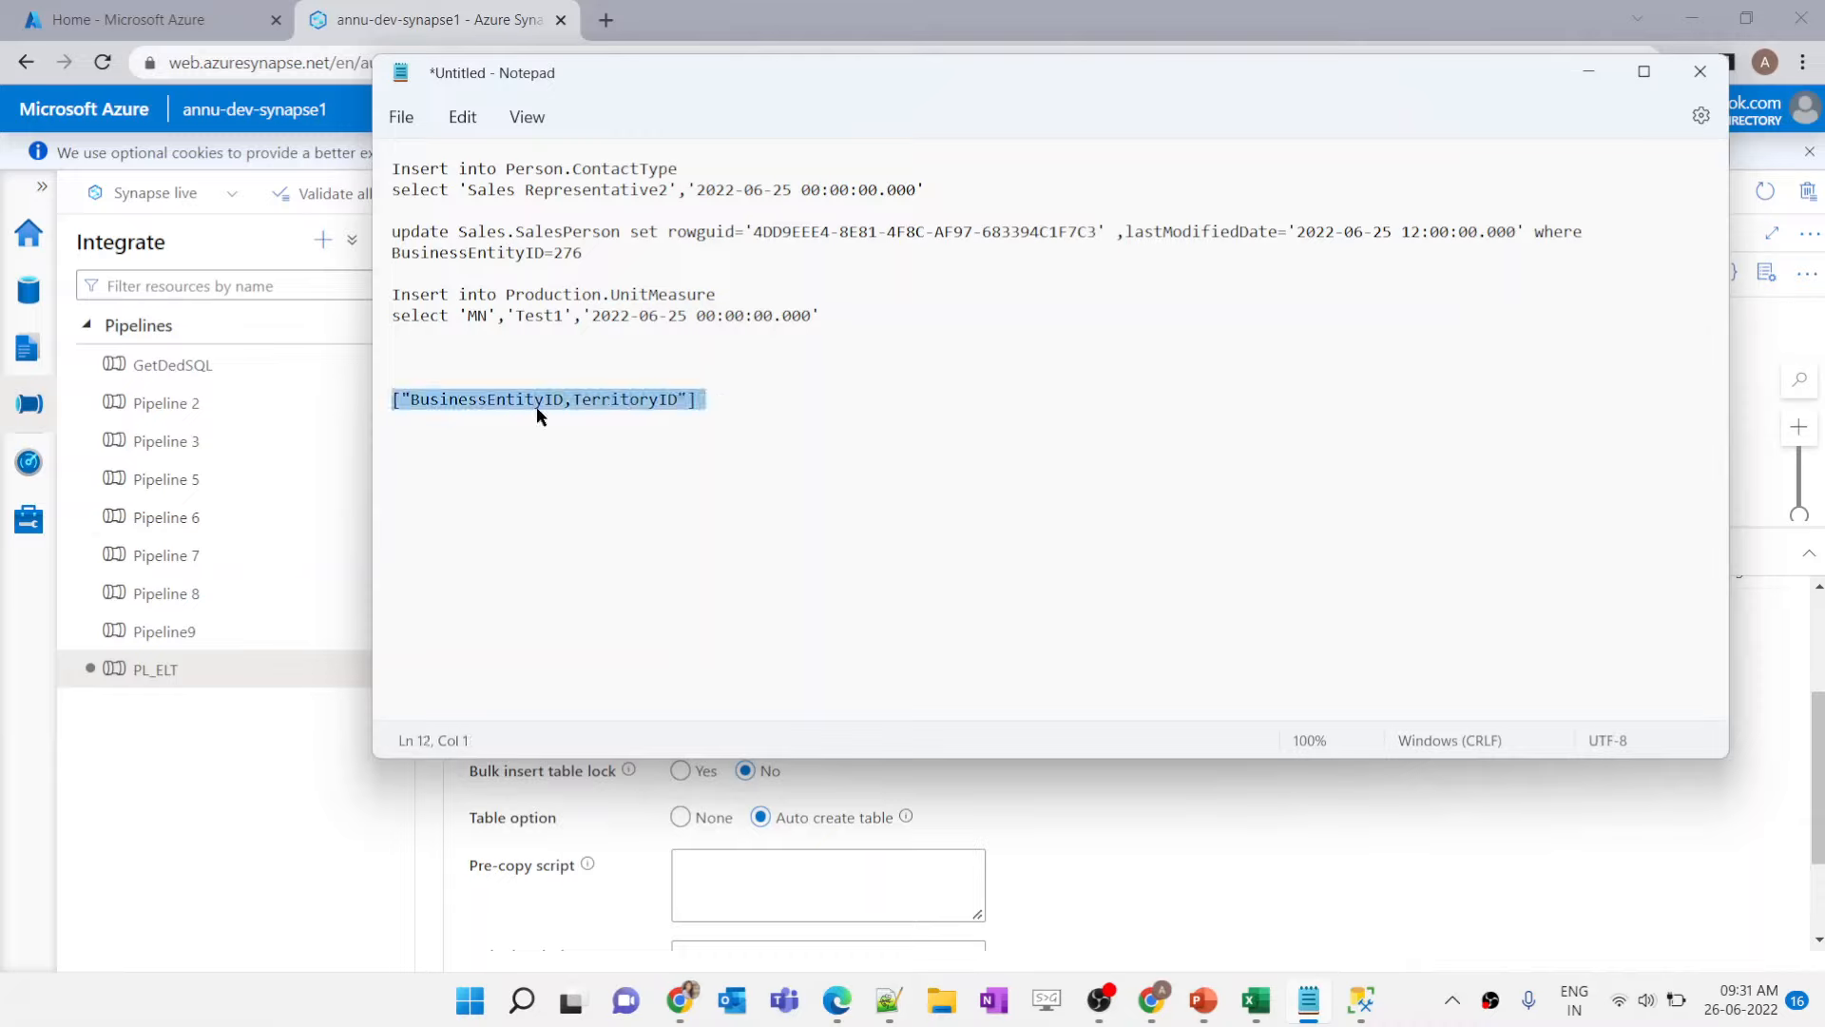
{"action": "left_click", "coordinate": [767, 416]}
{"action": "key", "text": "Return"}
{"action": "key", "text": "ctrl+v"}
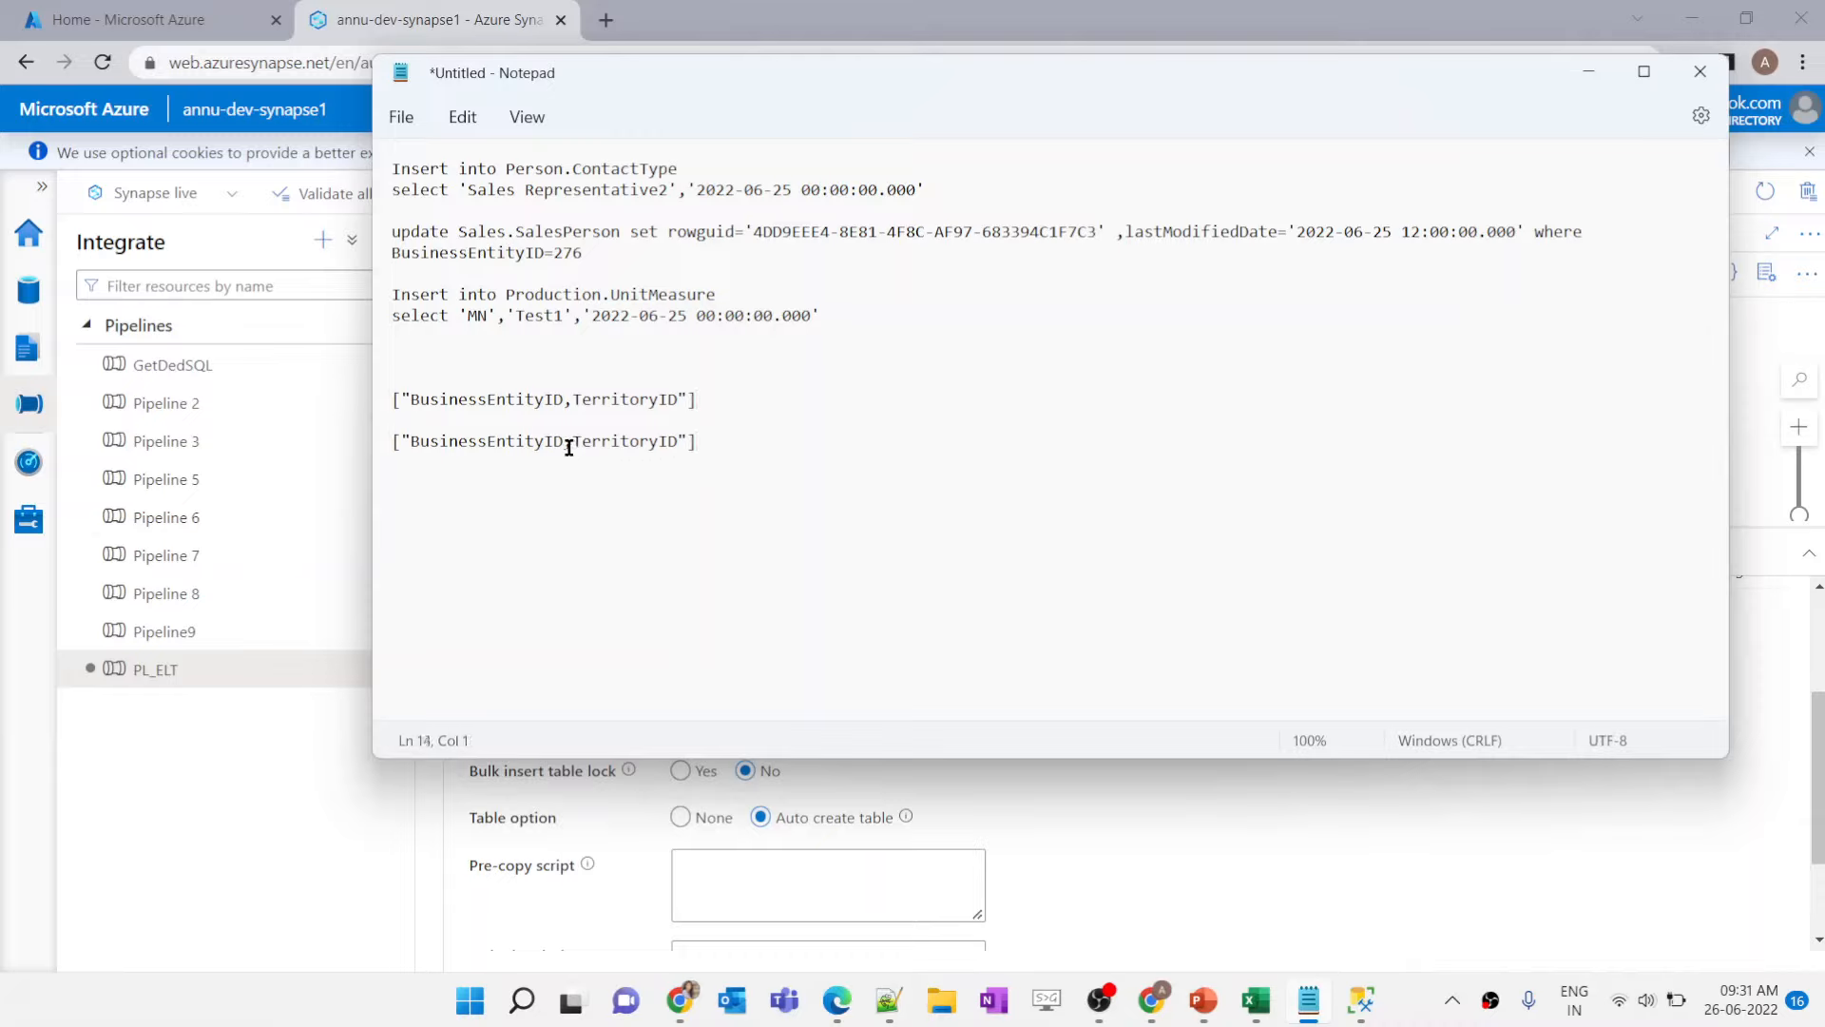
{"action": "type", "text": "\",\""}
{"action": "left_click_drag", "start_coordinate": [410, 399], "coordinate": [678, 401]}
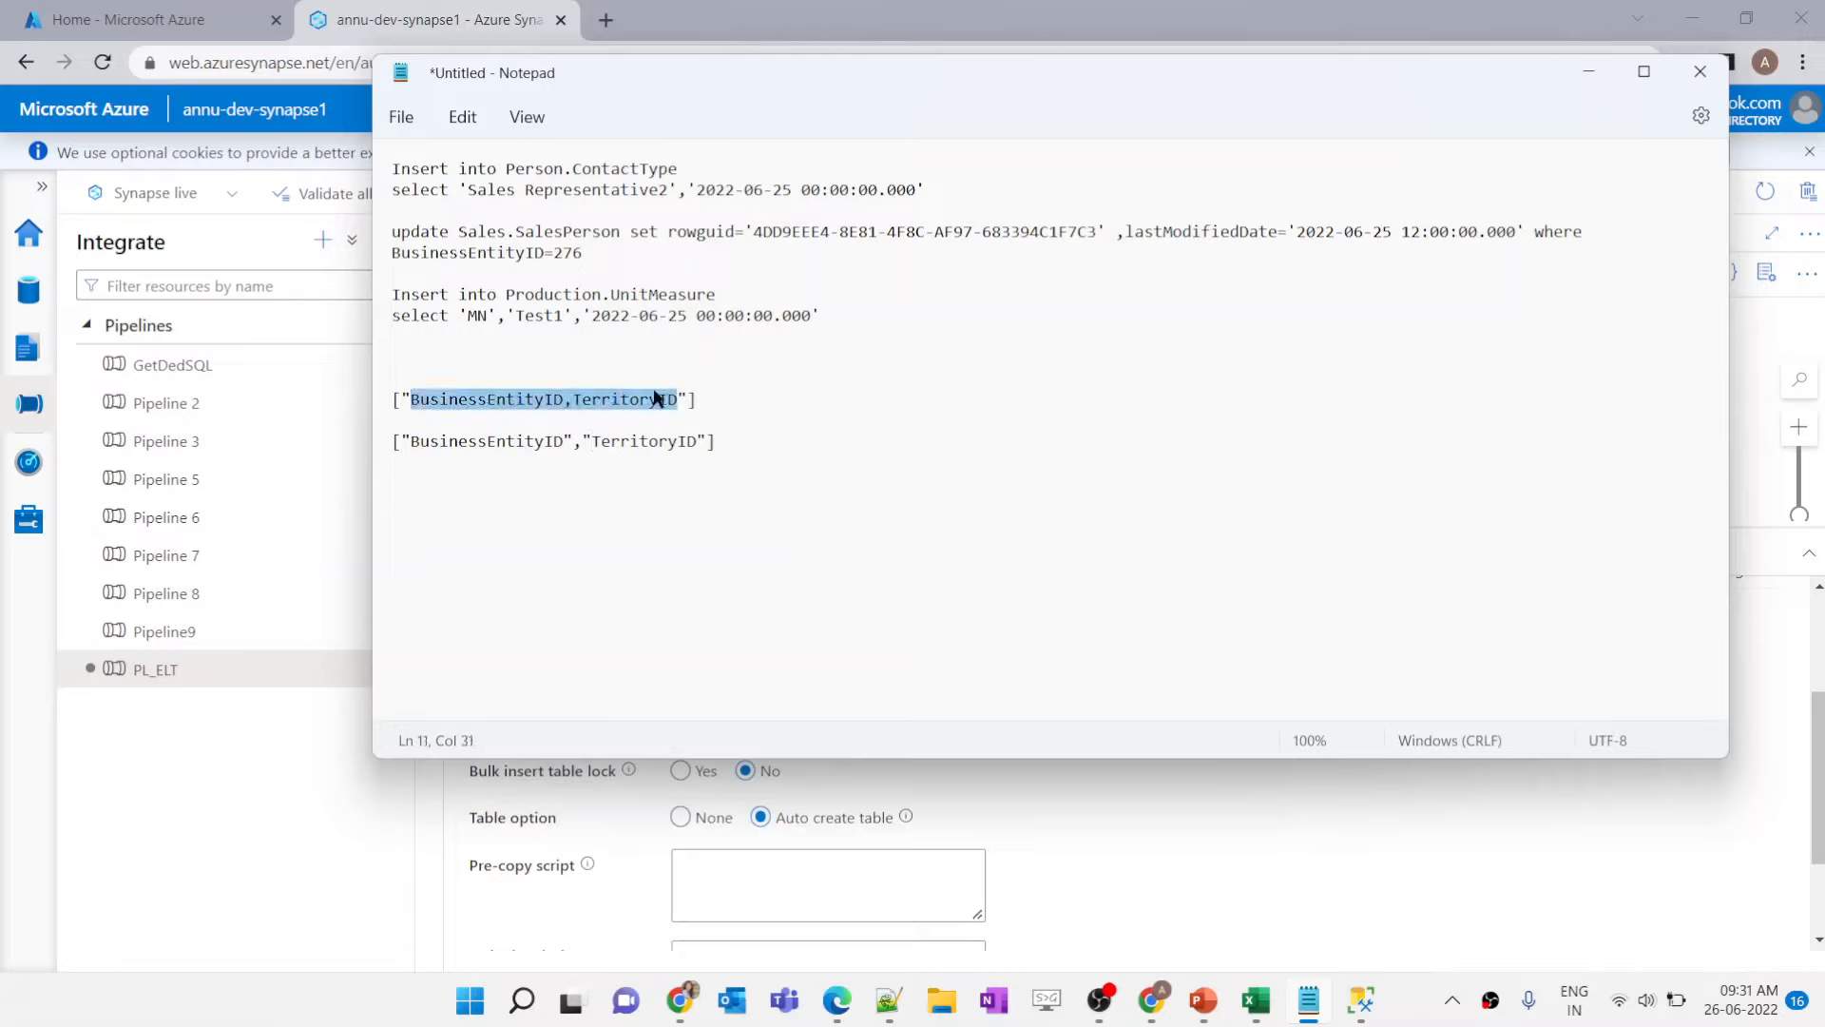
{"action": "left_click", "coordinate": [774, 447]}
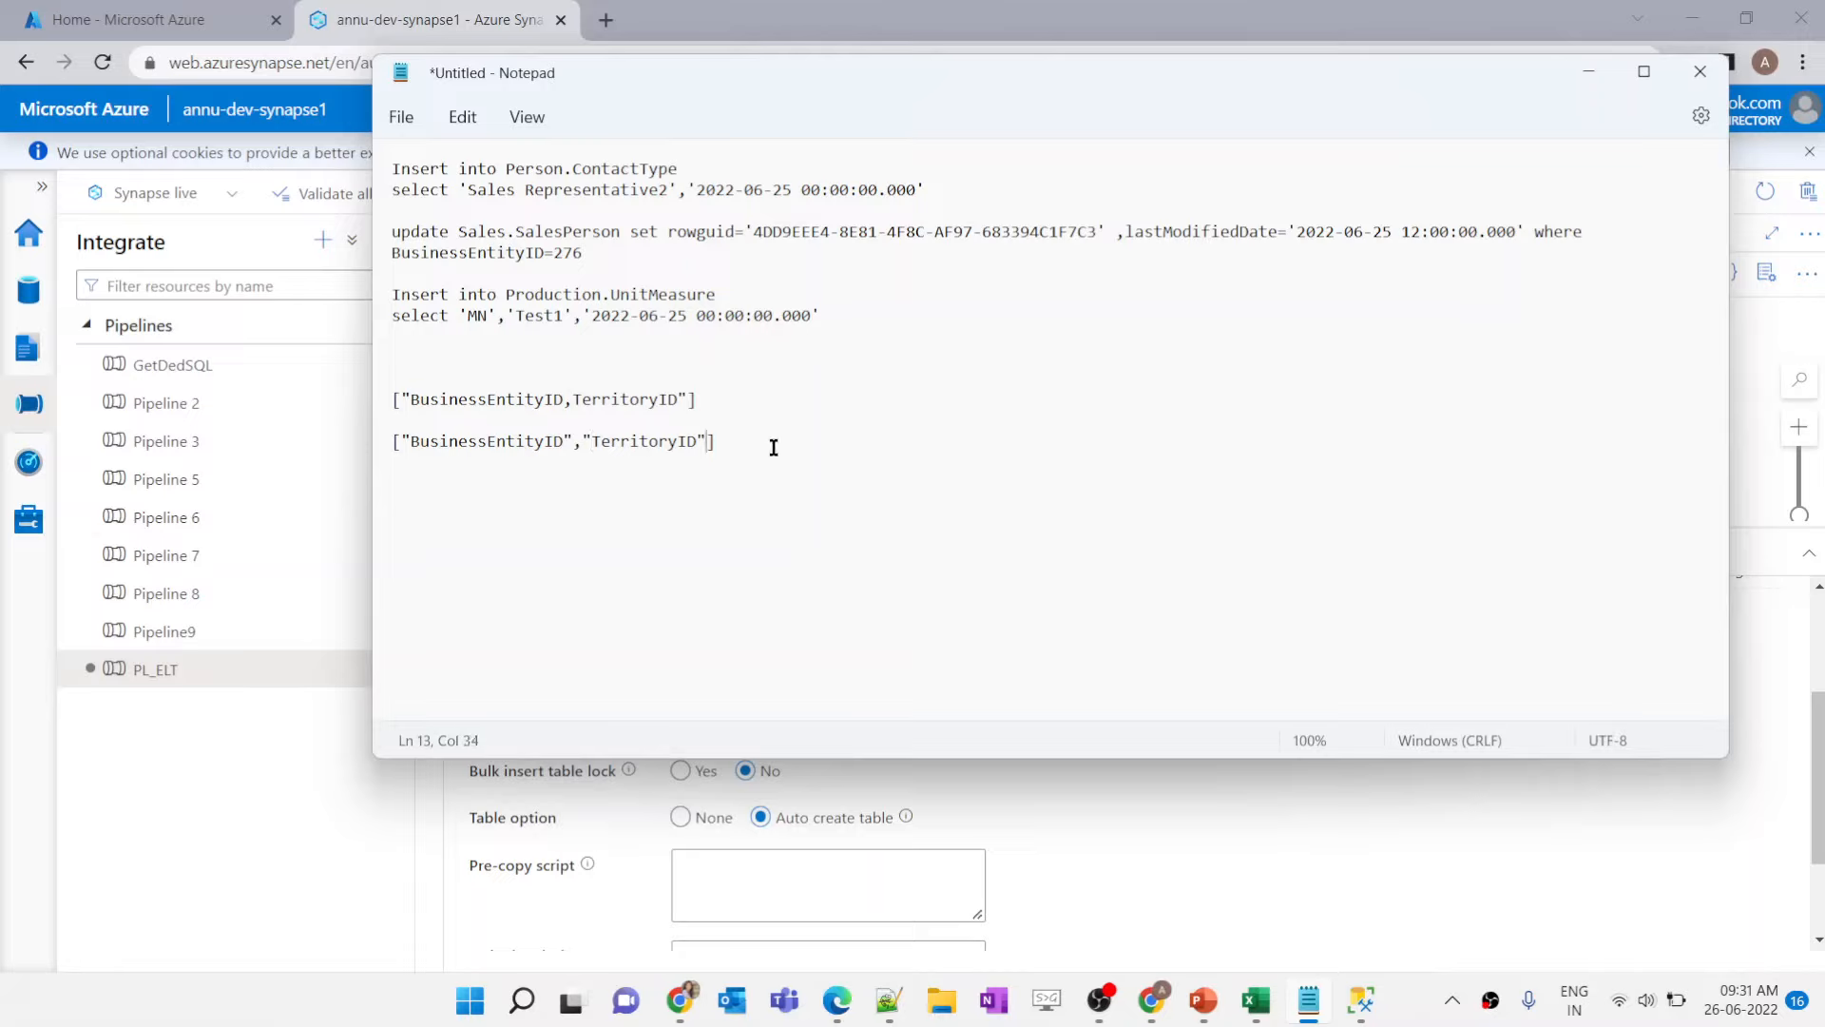
Step: Note the word split in Notepad, and search for the split function in Synapse's dynamic content editor for Copy data2_inc's key columns
{"action": "key", "text": "Return"}
{"action": "key", "text": "Return"}
{"action": "type", "text": "spli"}
{"action": "key", "text": "alt+Tab"}
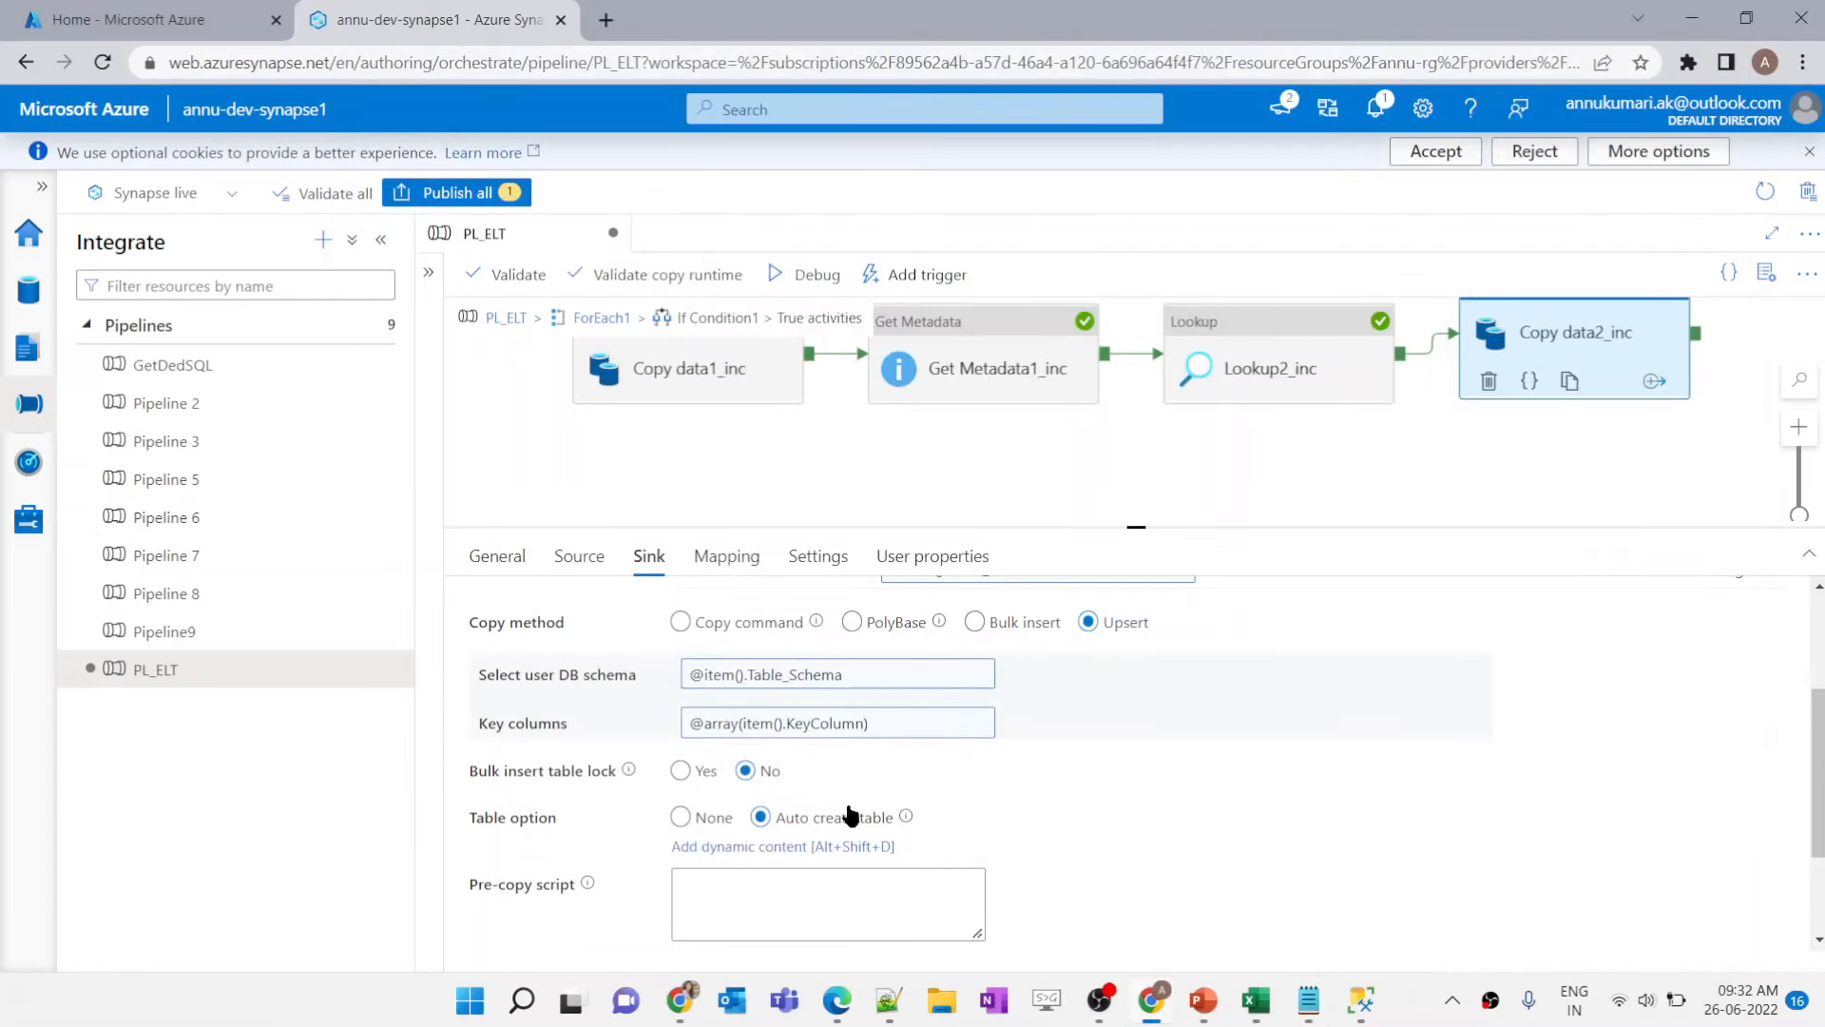
{"action": "left_click", "coordinate": [766, 724]}
{"action": "left_click", "coordinate": [1153, 549]}
{"action": "type", "text": "split"}
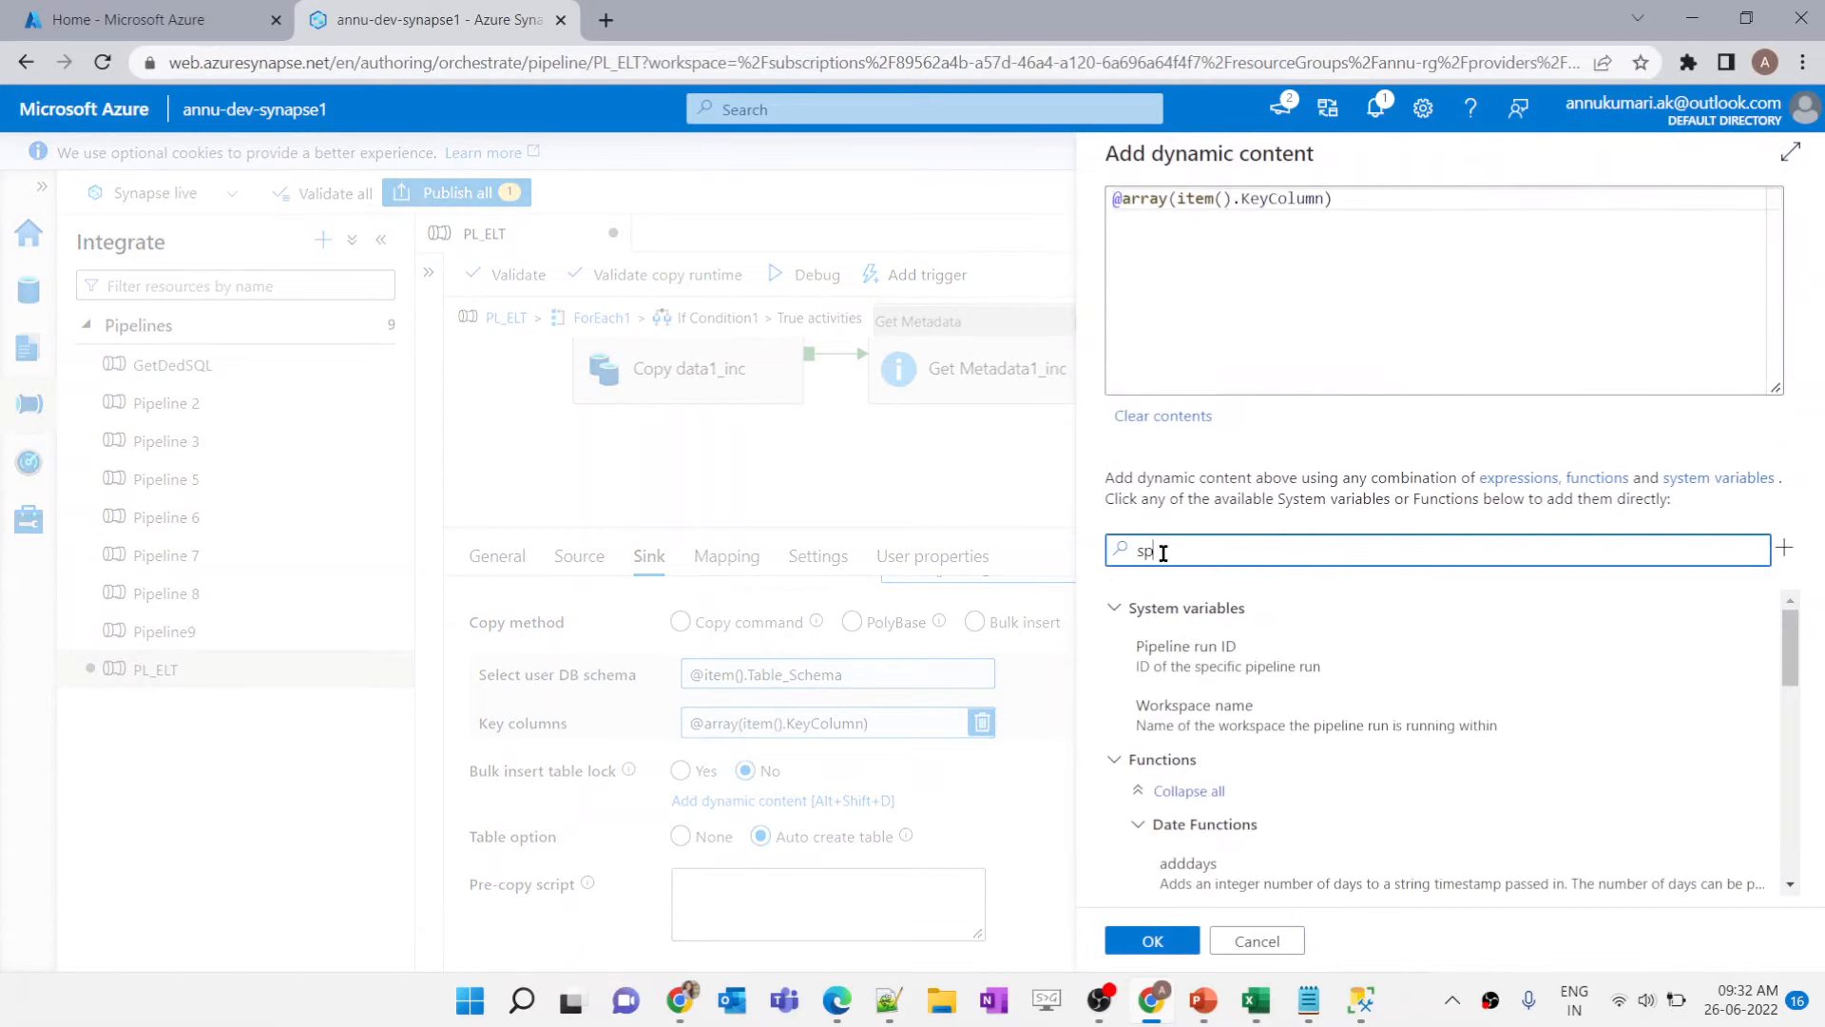
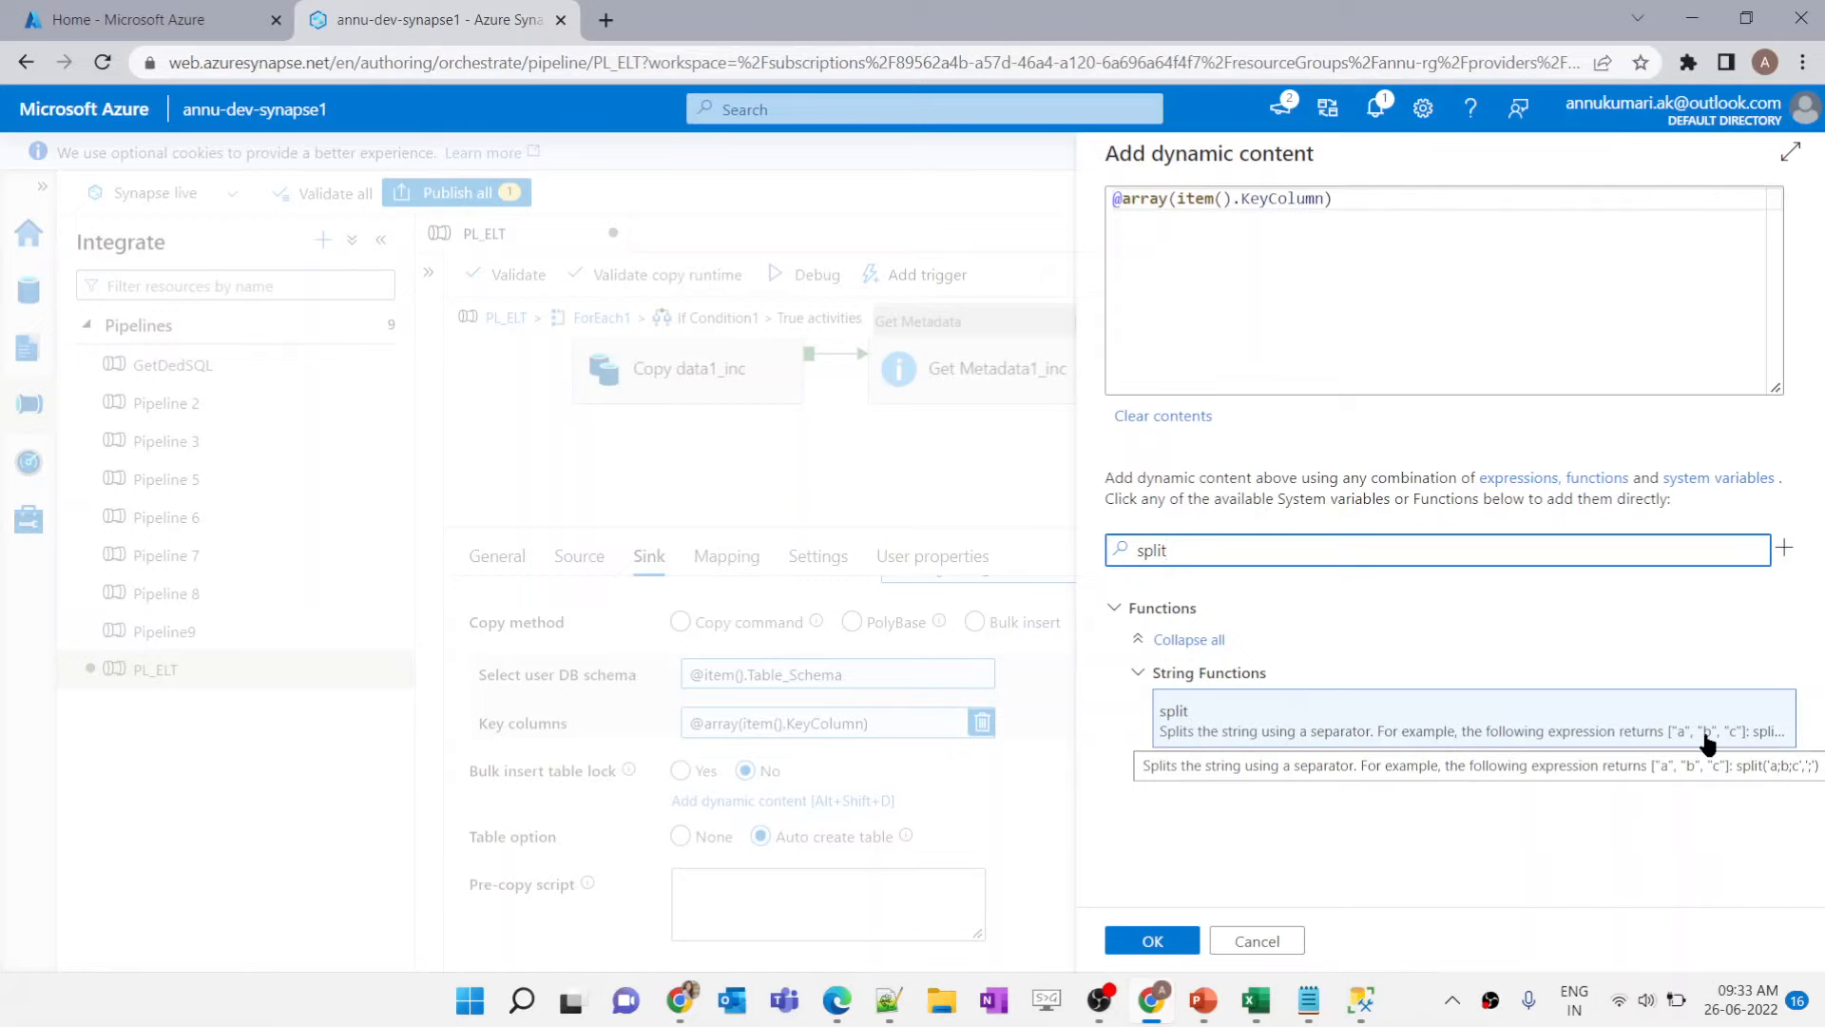
Step: Complete the split note in Notepad as split("BusinessEntityID,TerritoryID") and compare it with the two-string array
{"action": "left_click", "coordinate": [1309, 1000]}
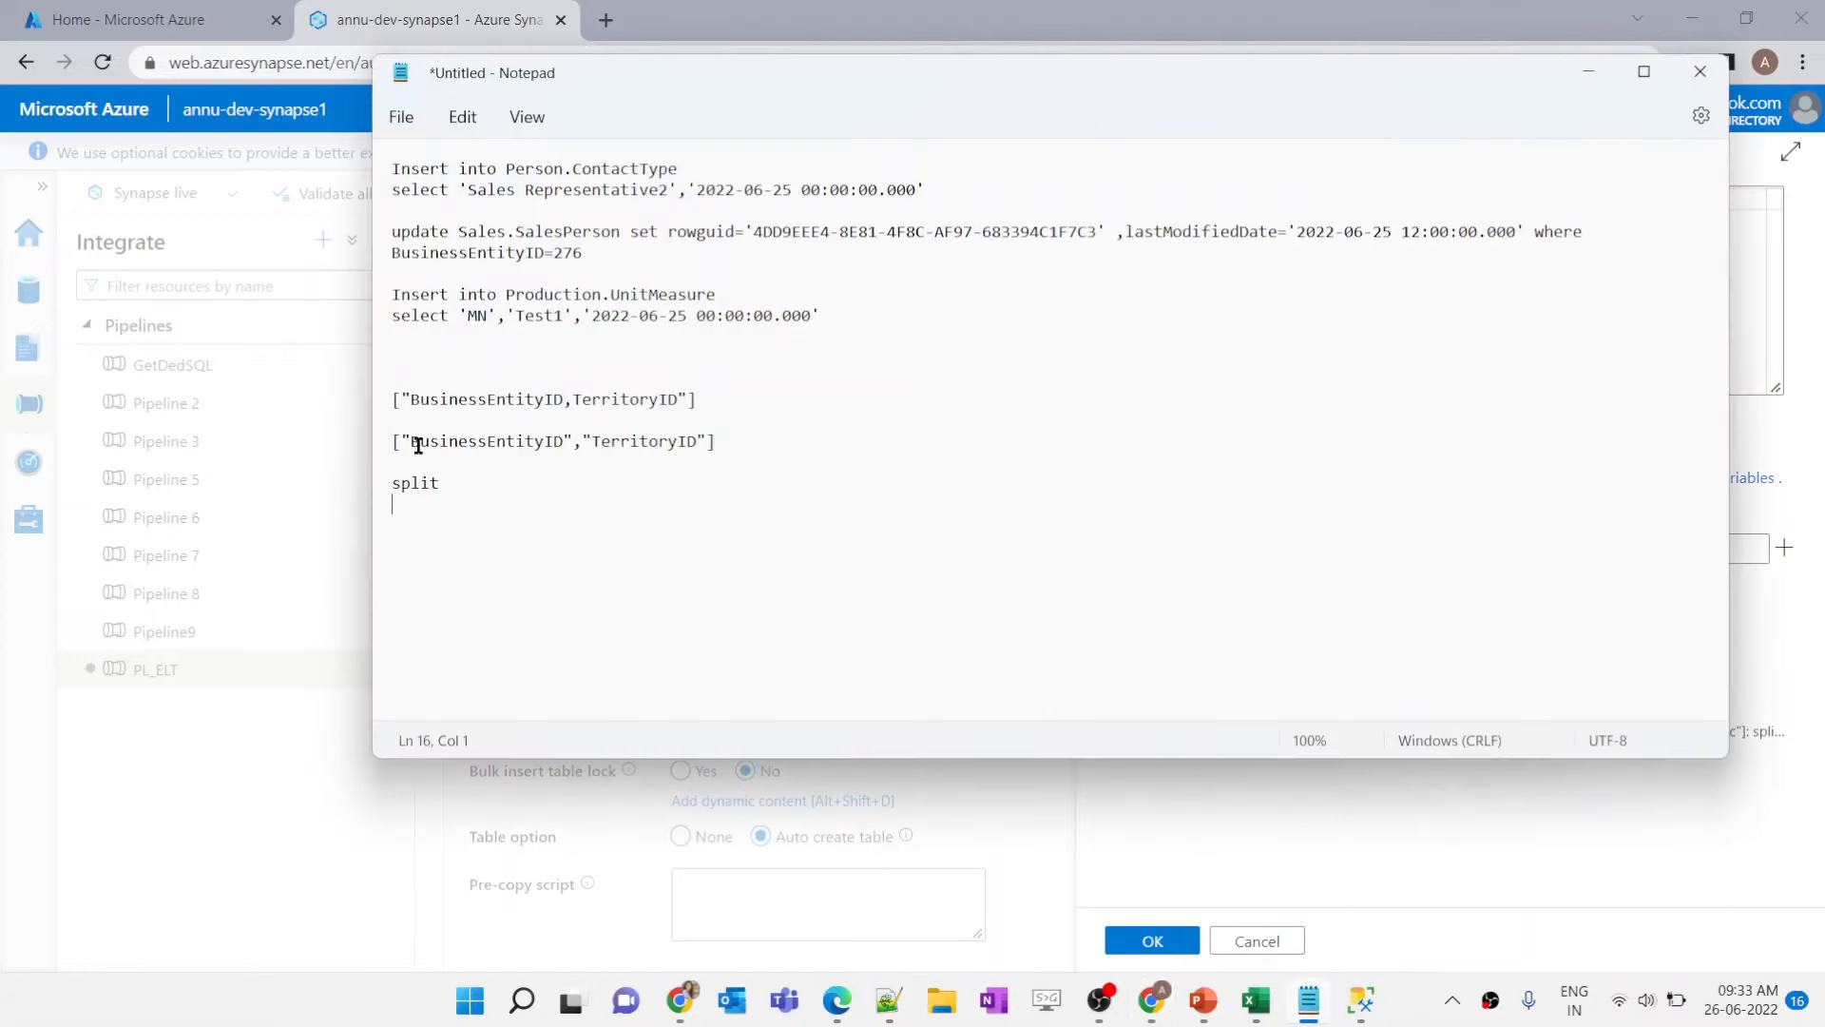
{"action": "left_click_drag", "start_coordinate": [703, 399], "coordinate": [384, 407]}
{"action": "key", "text": "ctrl+c"}
{"action": "left_click", "coordinate": [497, 482]}
{"action": "key", "text": "ctrl+v"}
{"action": "left_click", "coordinate": [443, 483]}
{"action": "key", "text": "Delete"}
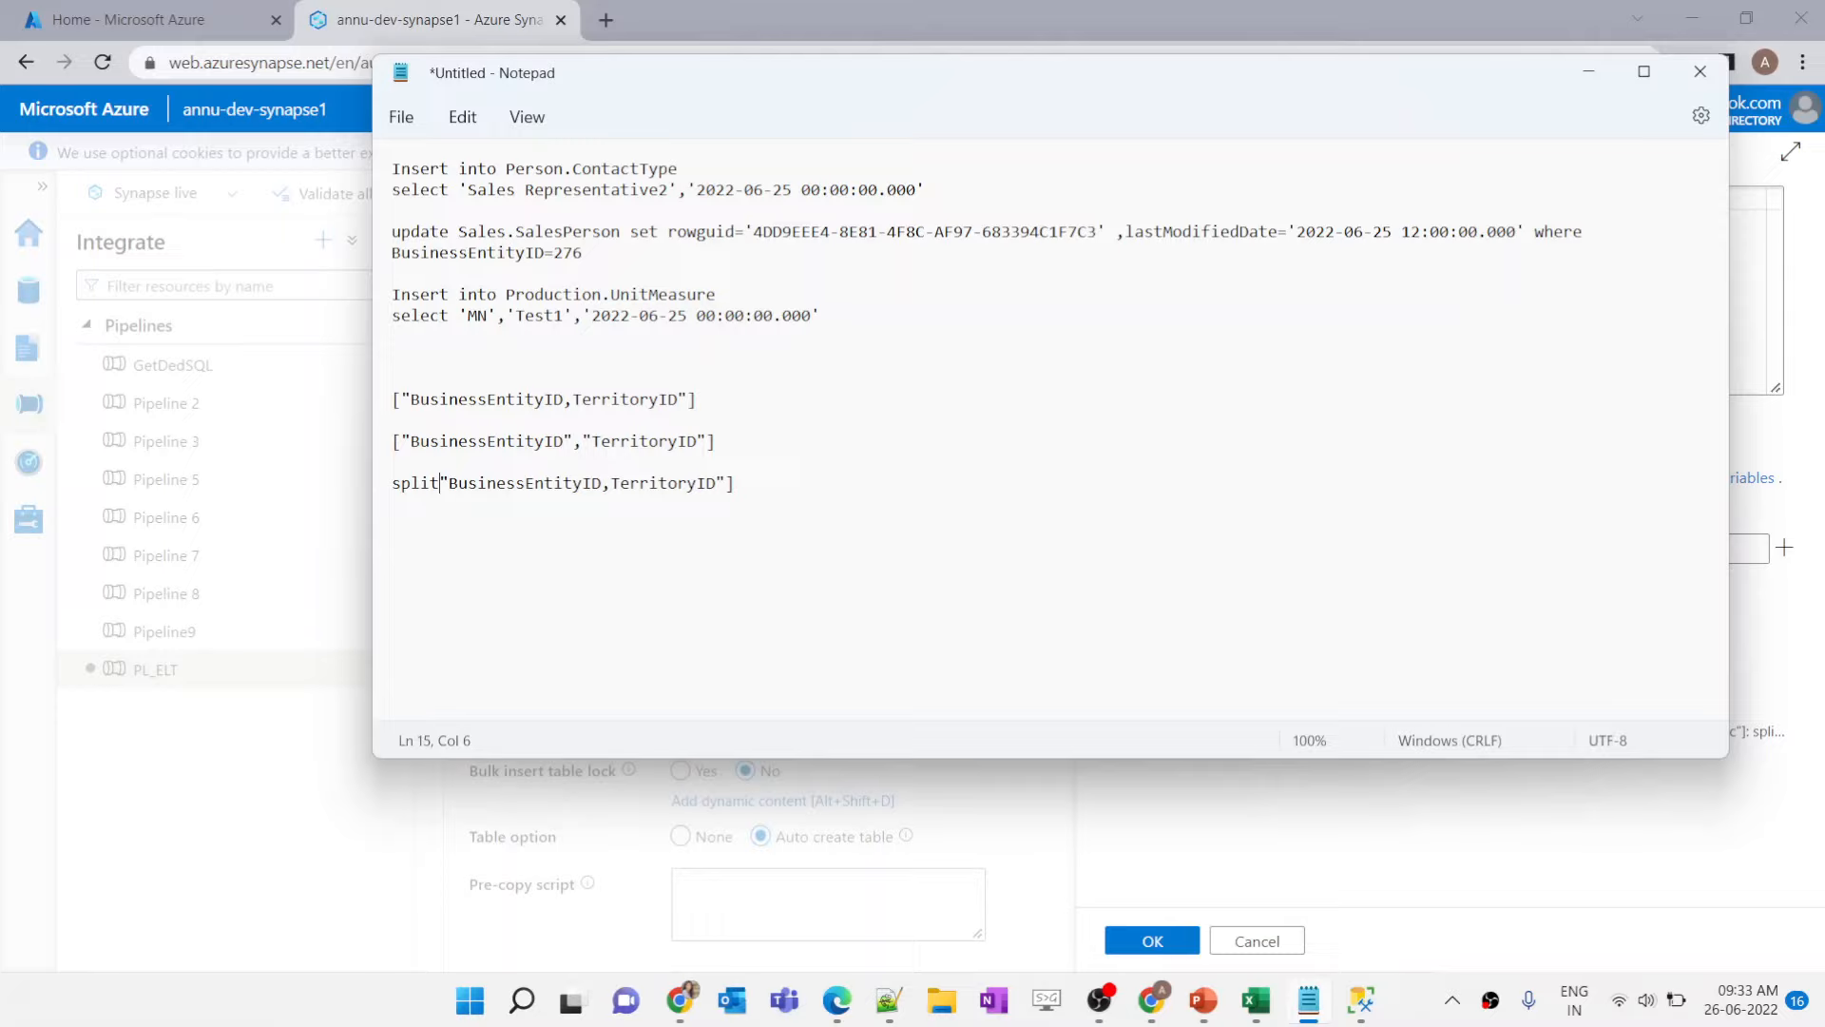
{"action": "type", "text": "("}
{"action": "left_click", "coordinate": [758, 483]}
{"action": "key", "text": "BackSpace"}
{"action": "type", "text": ")"}
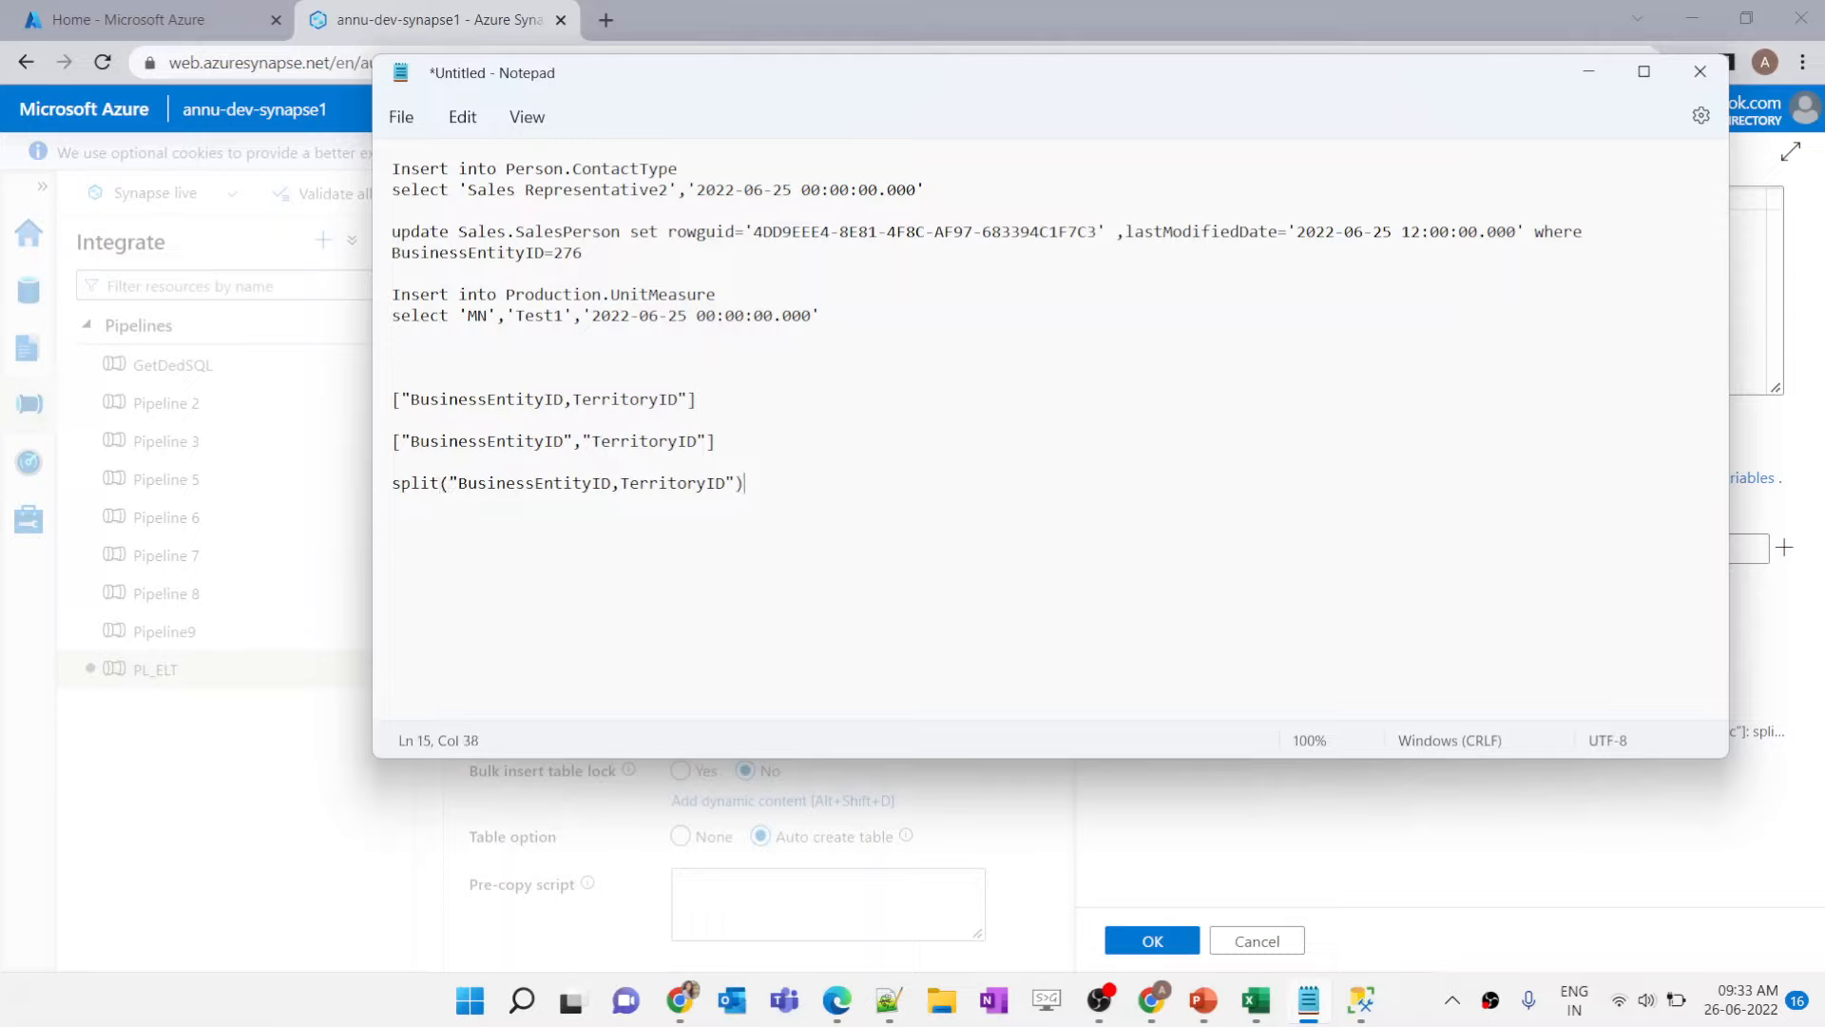
{"action": "left_click_drag", "start_coordinate": [824, 493], "coordinate": [733, 457]}
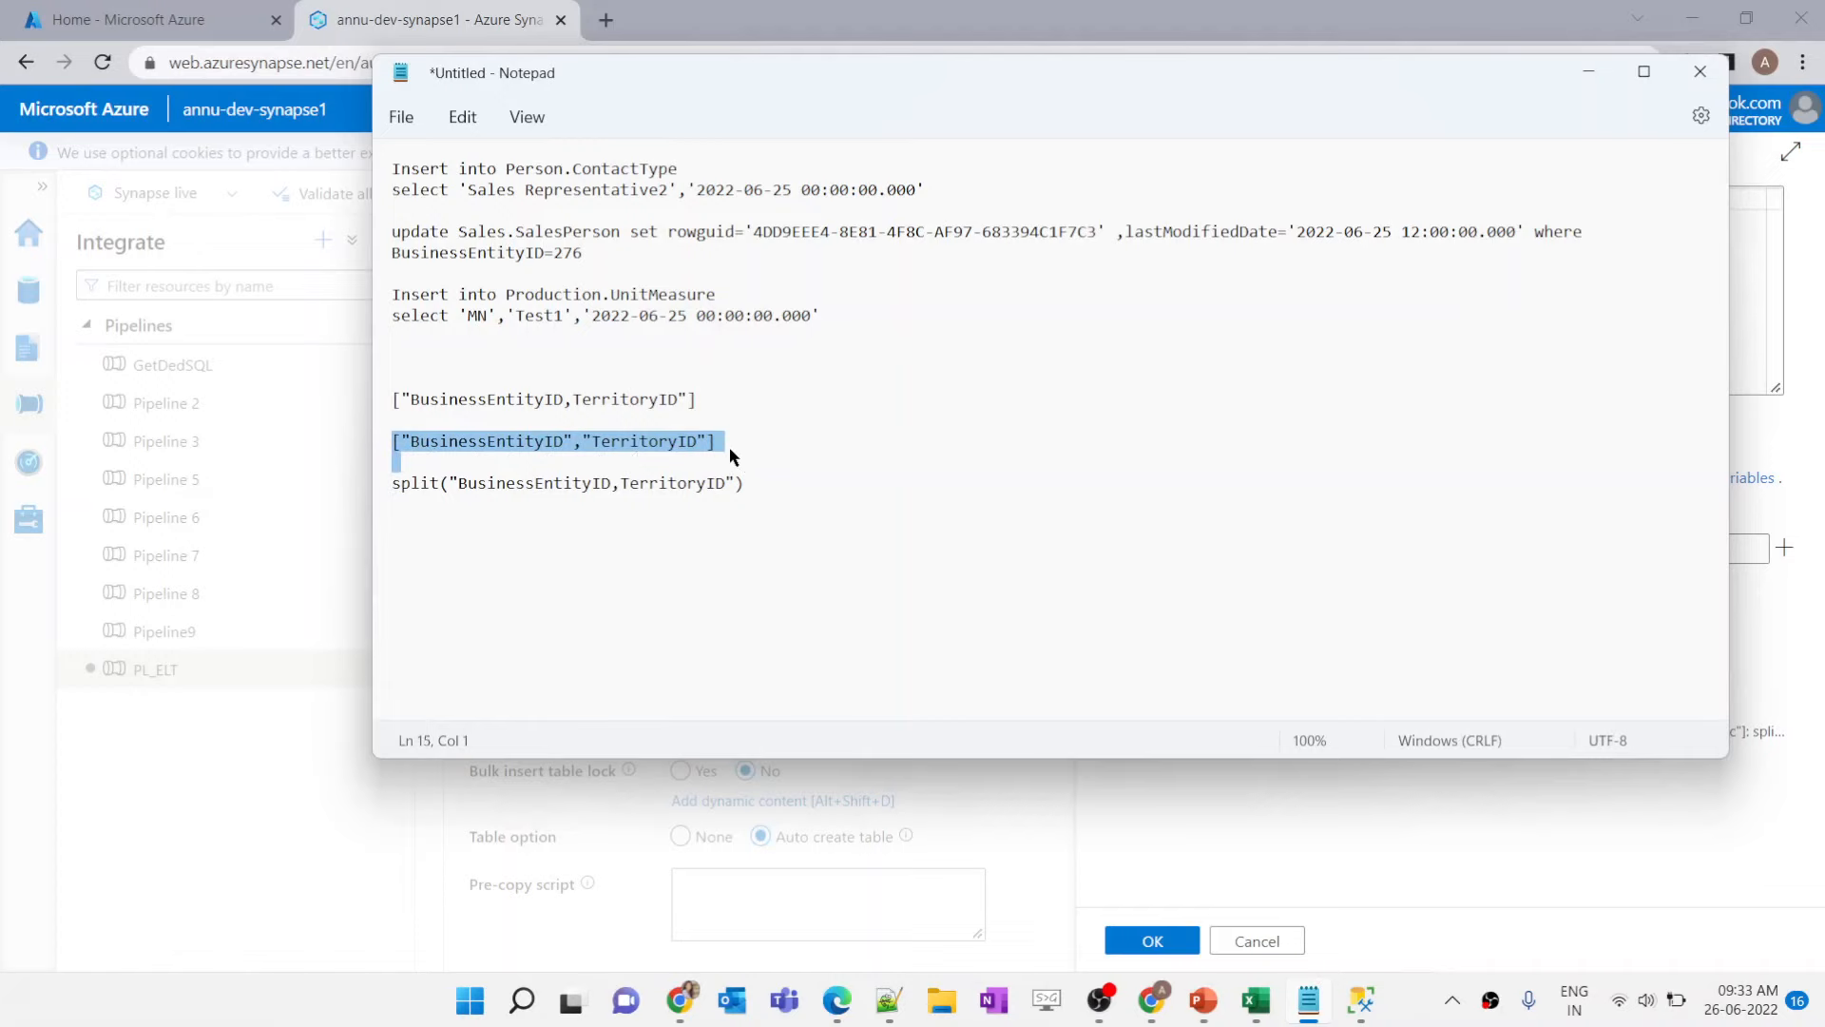
{"action": "left_click", "coordinate": [733, 453]}
{"action": "key", "text": "alt+Tab"}
{"action": "key", "text": "alt+Tab"}
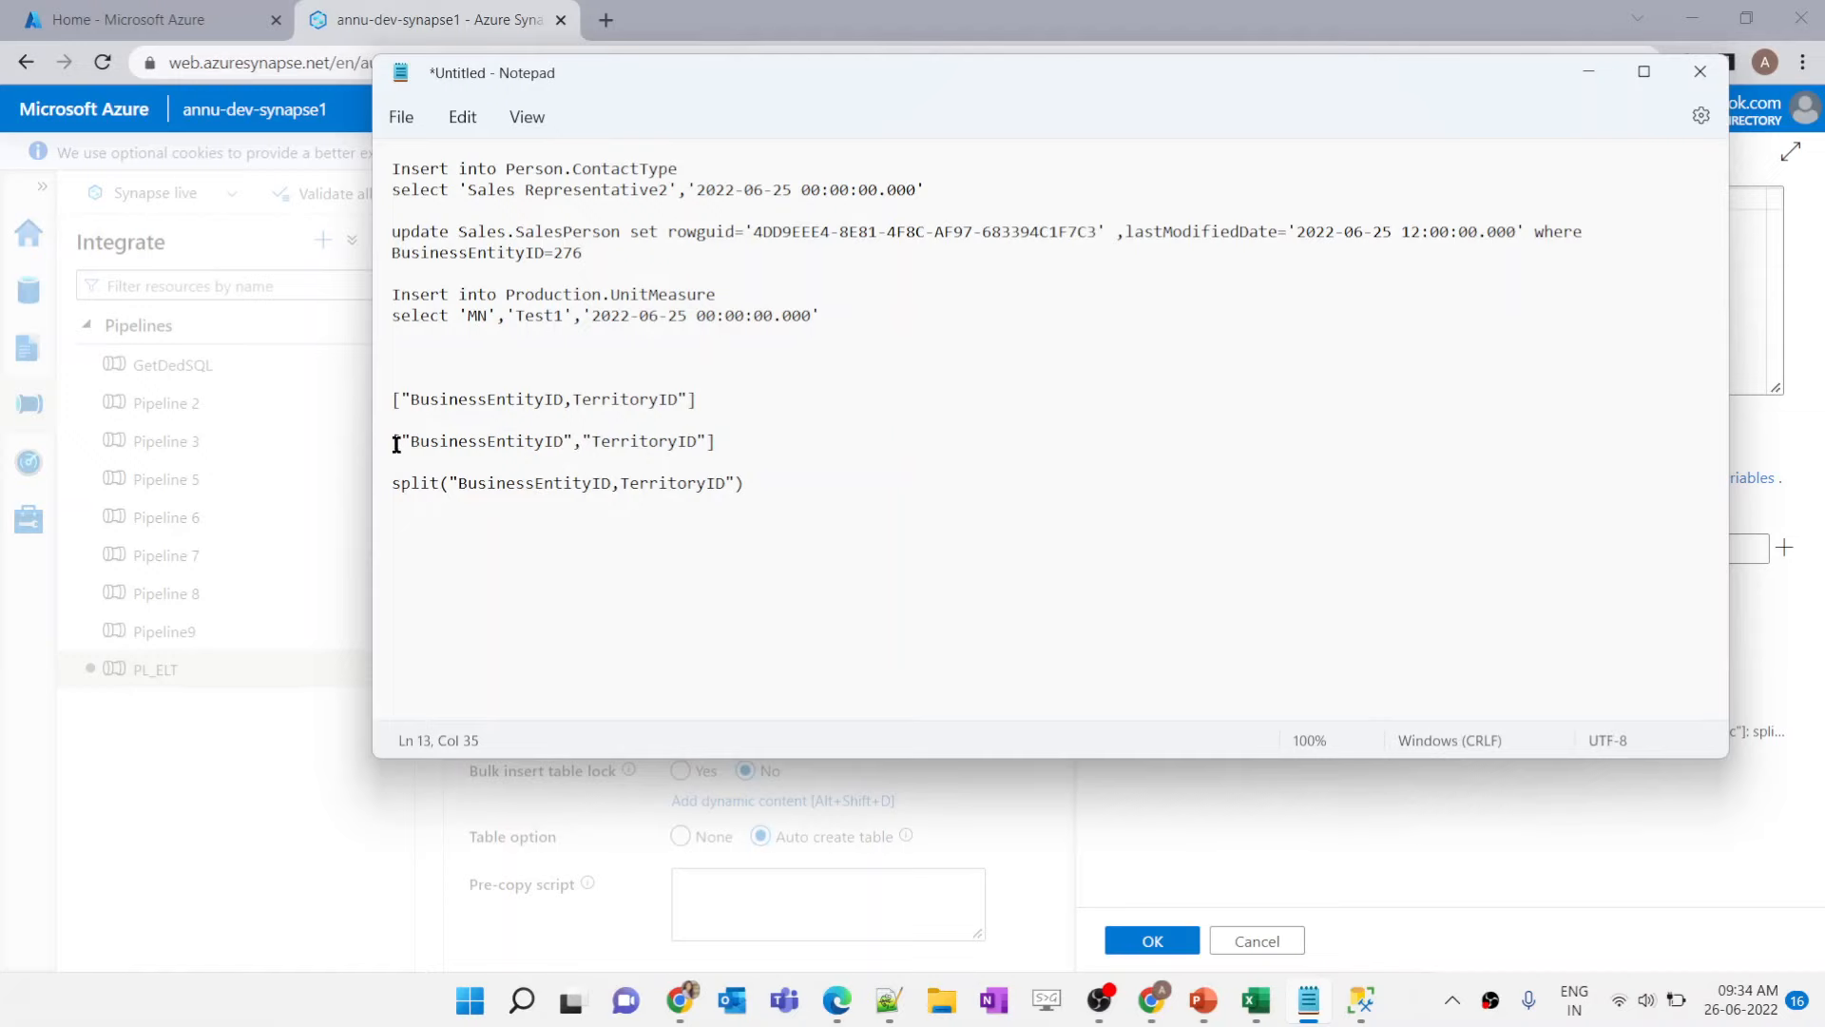
{"action": "left_click_drag", "start_coordinate": [397, 445], "coordinate": [738, 464]}
{"action": "key", "text": "alt+Tab"}
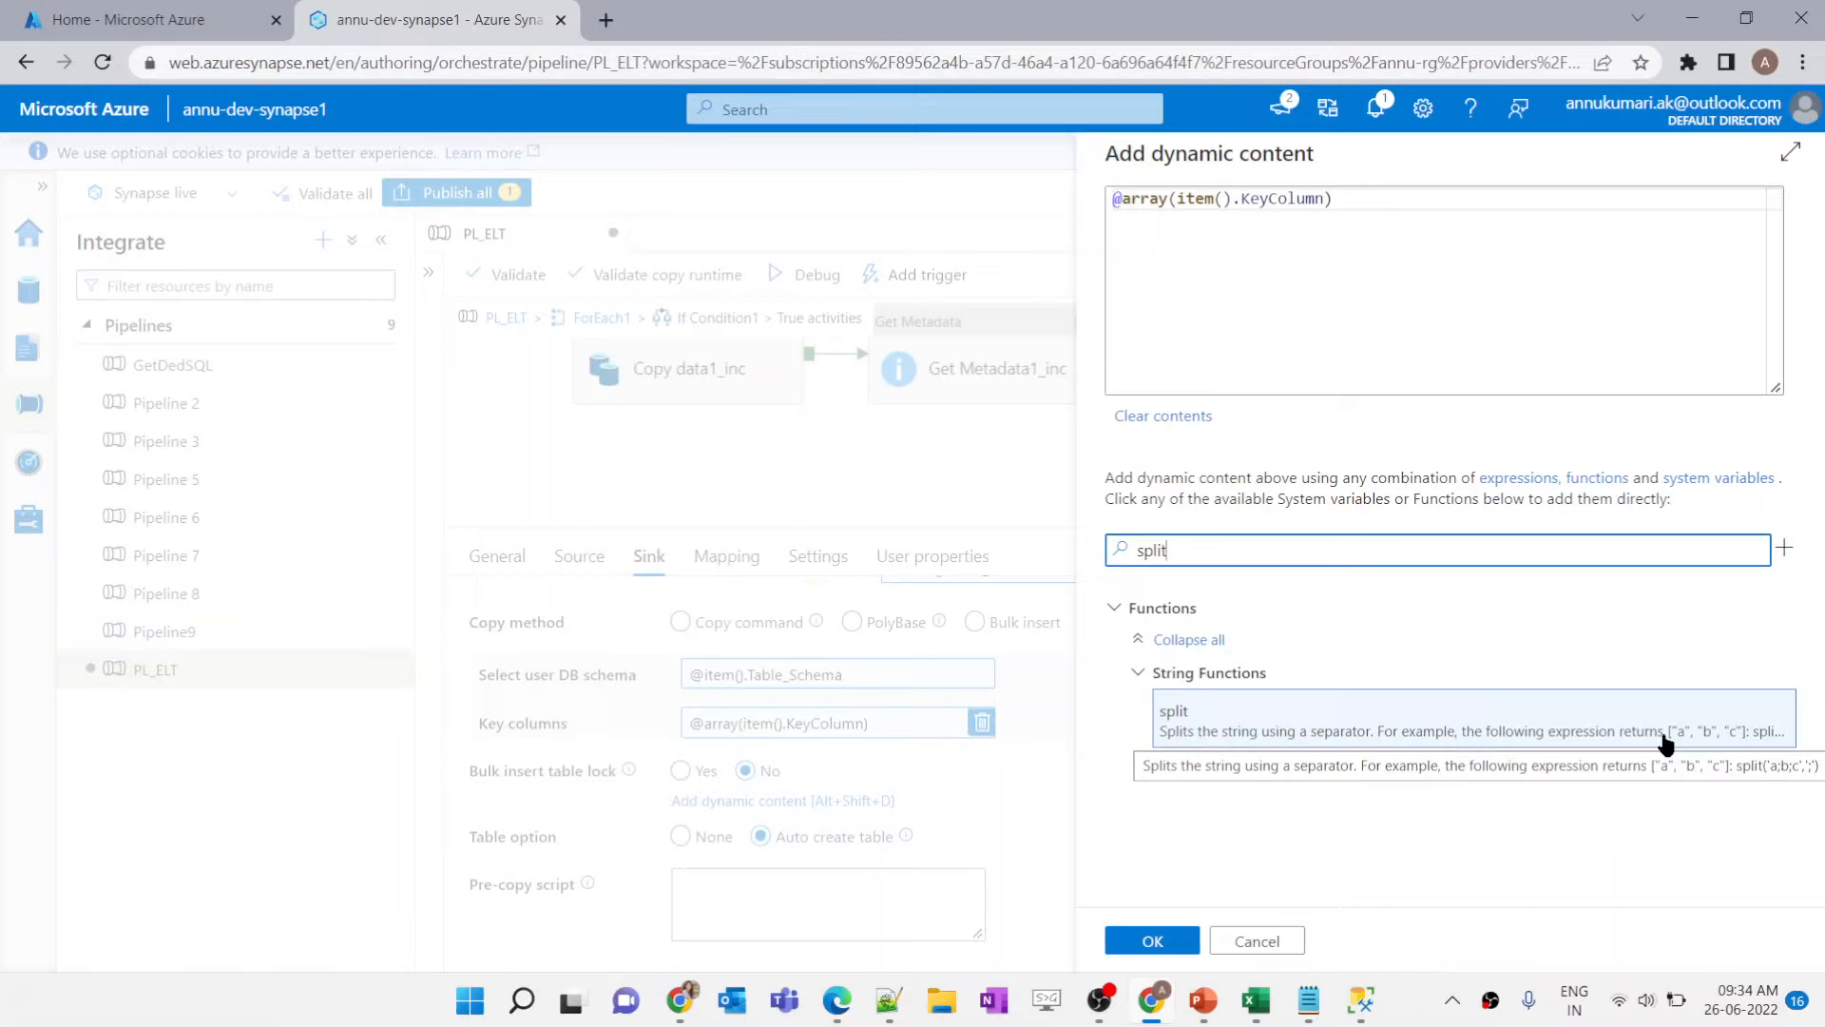
{"action": "double_click", "coordinate": [1141, 205]}
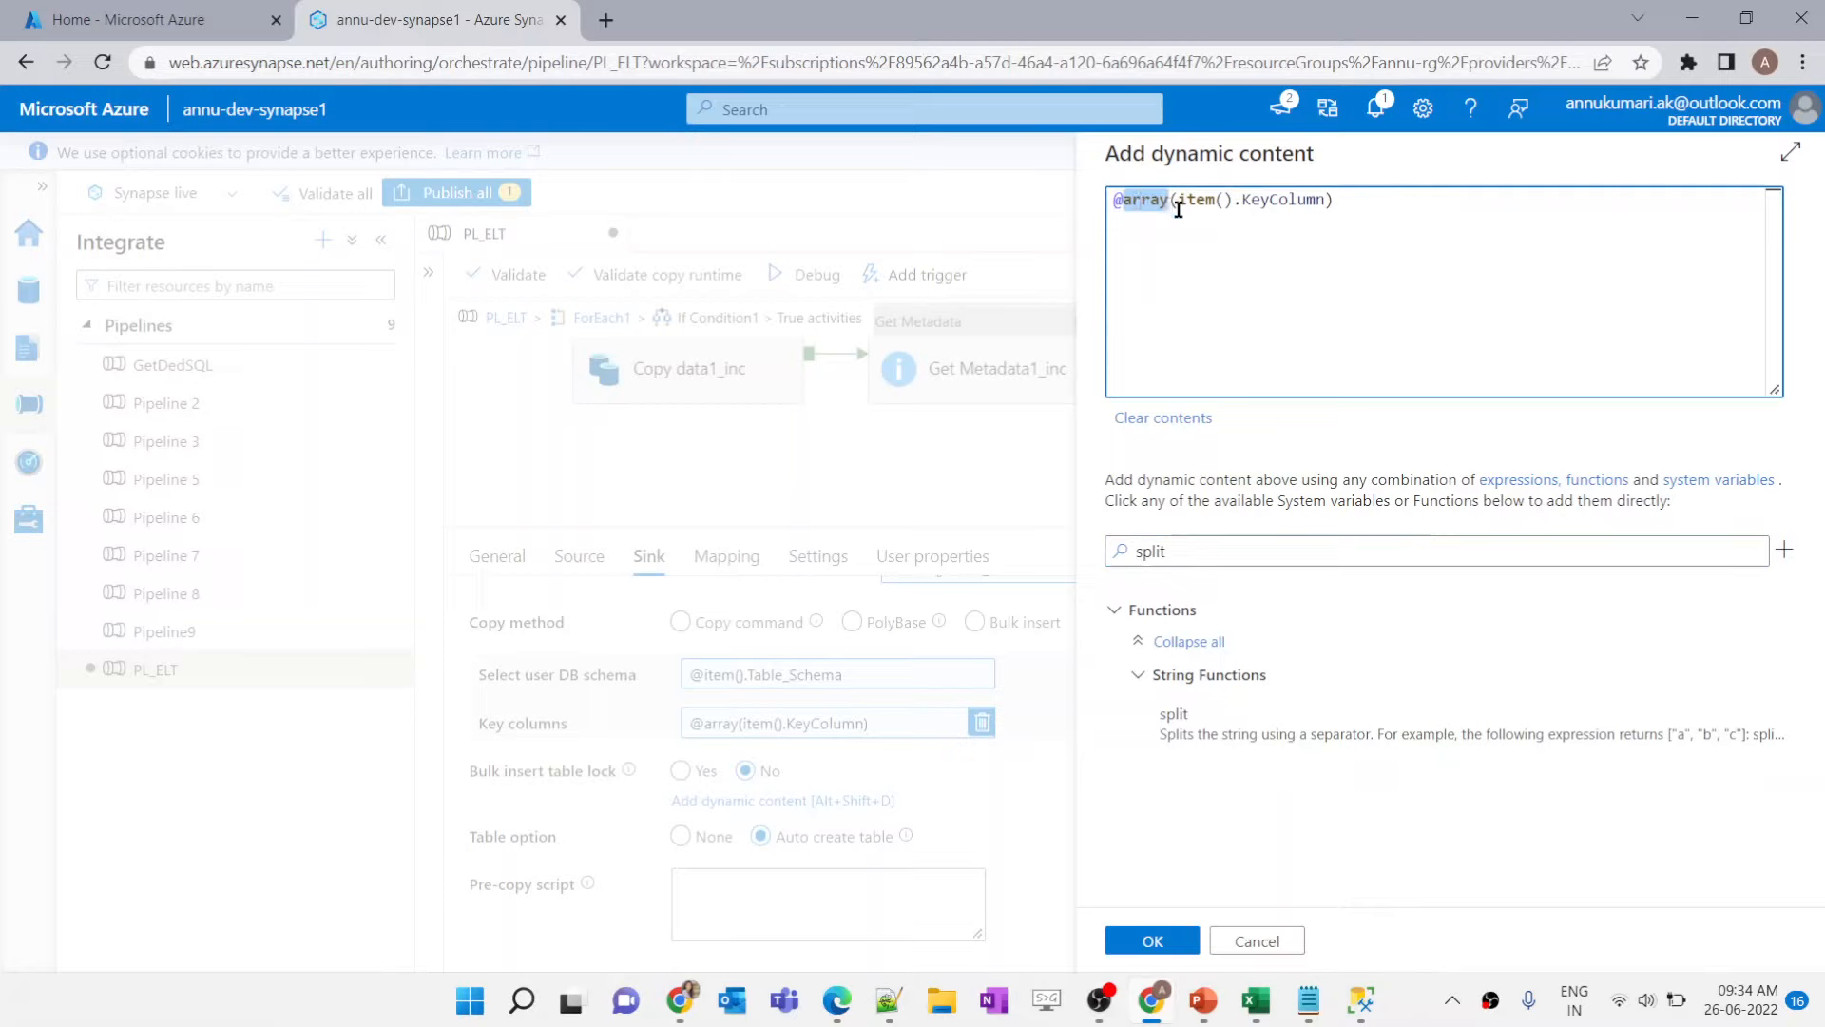
{"action": "left_click", "coordinate": [1179, 201]}
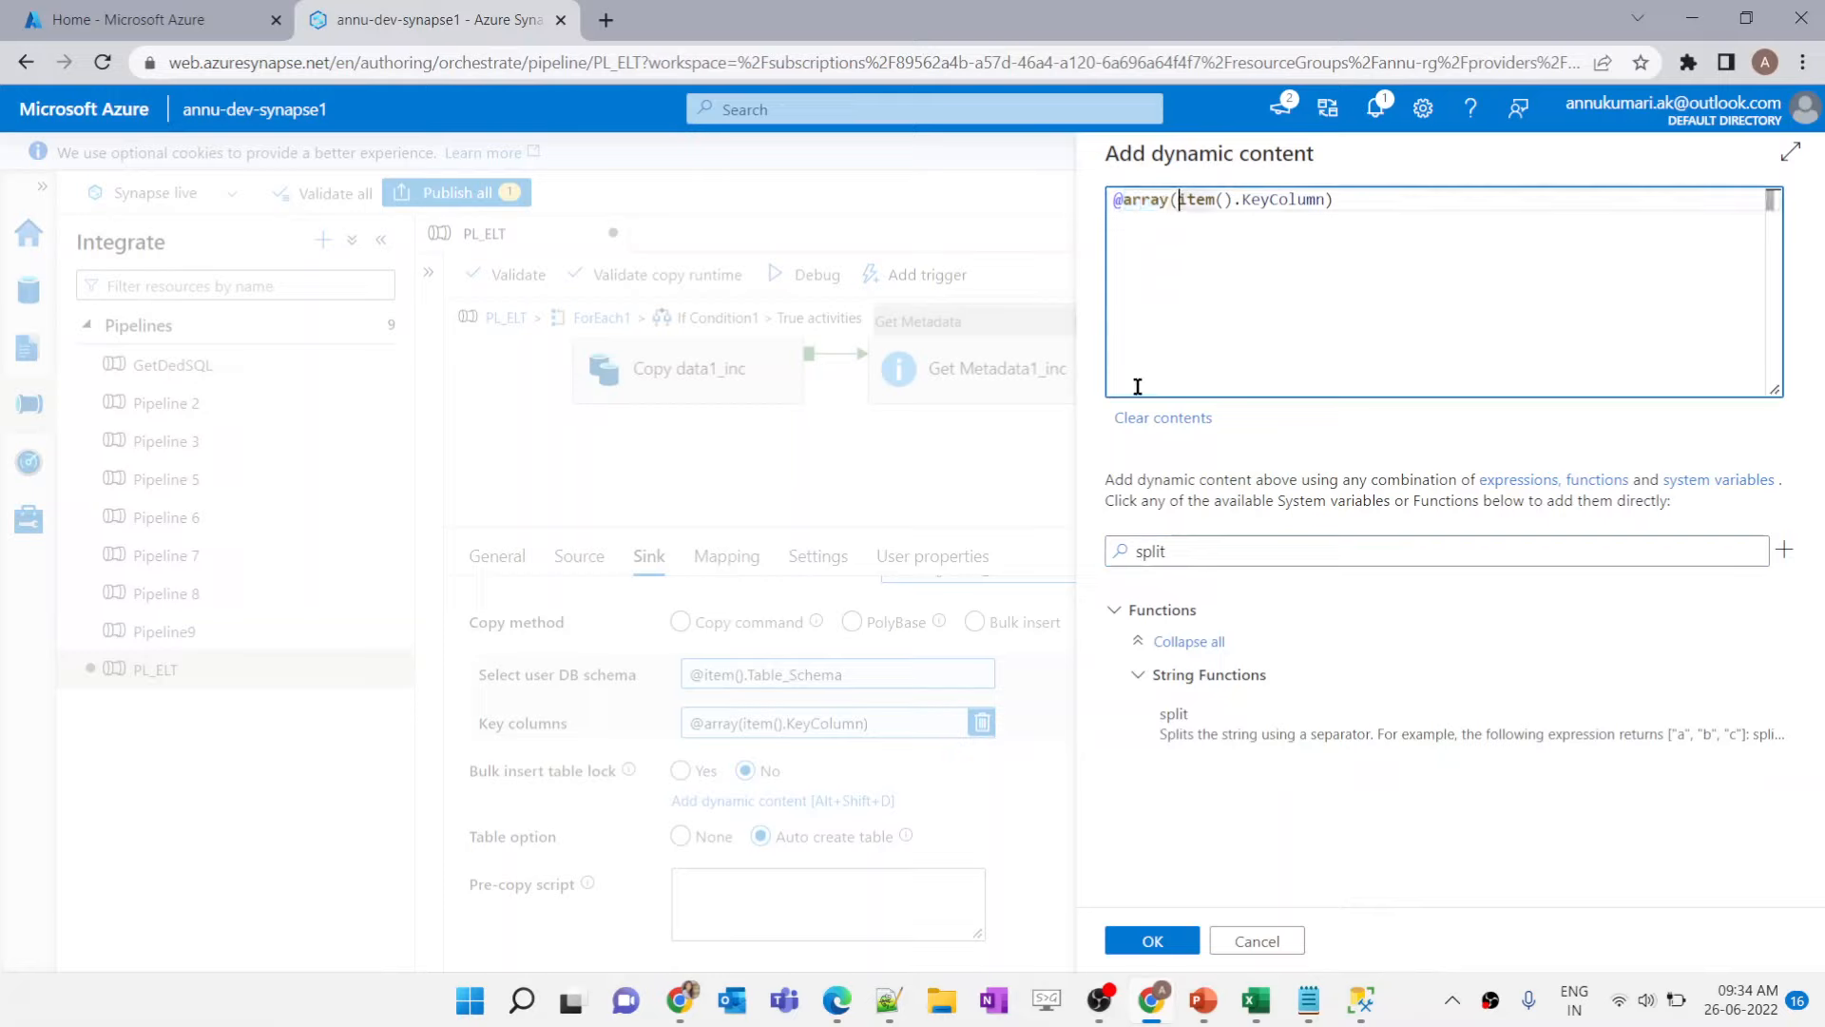
{"action": "type", "text": "split("}
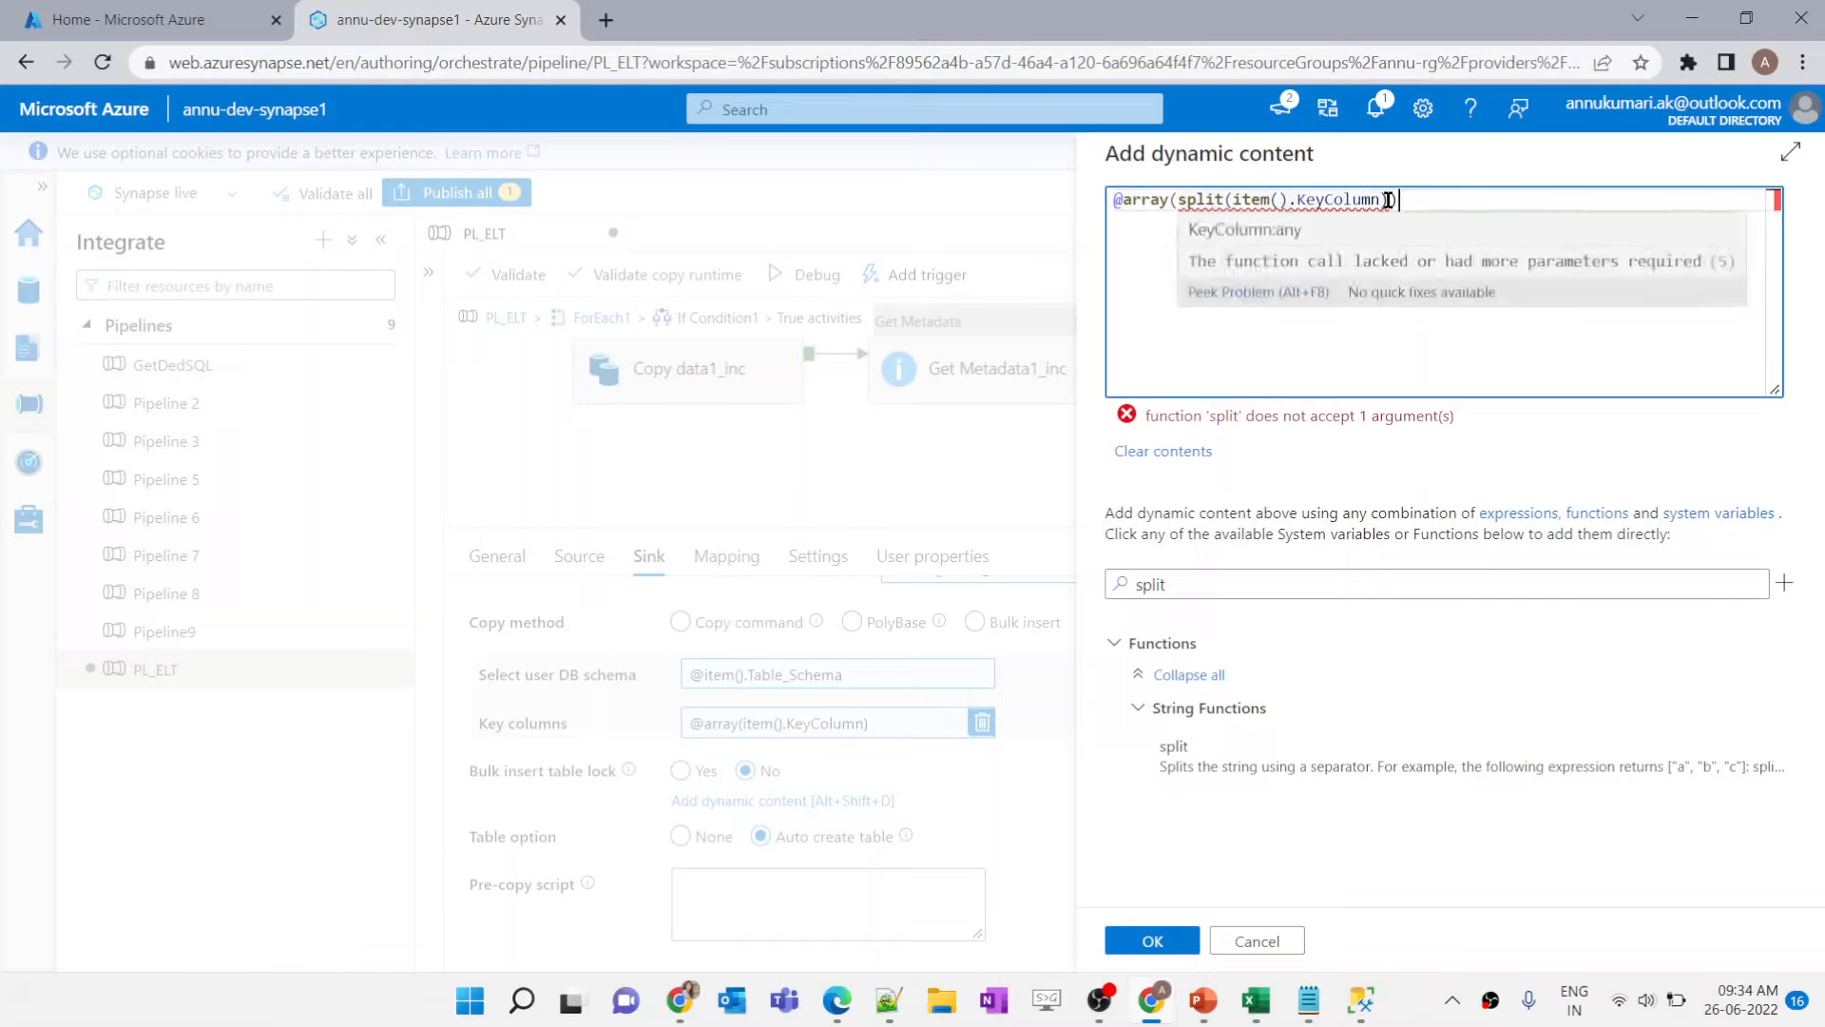
{"action": "left_click", "coordinate": [1387, 200]}
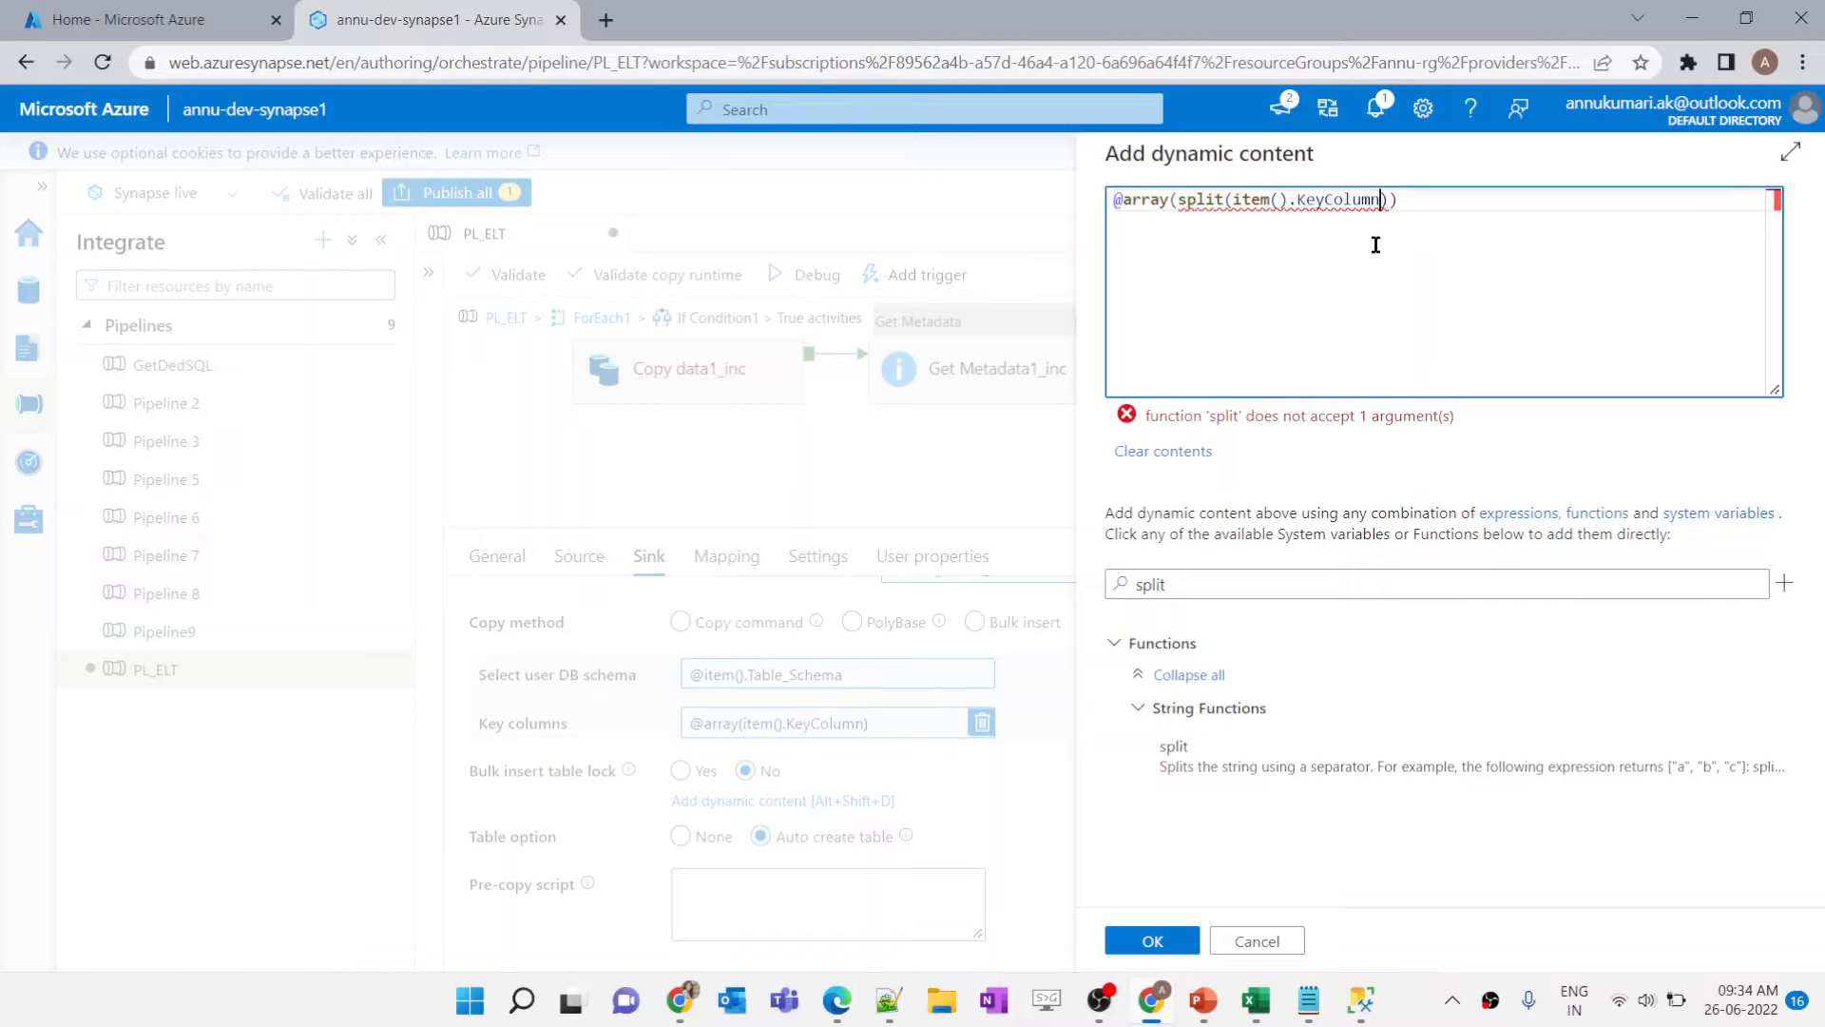
{"action": "type", "text": ",''"}
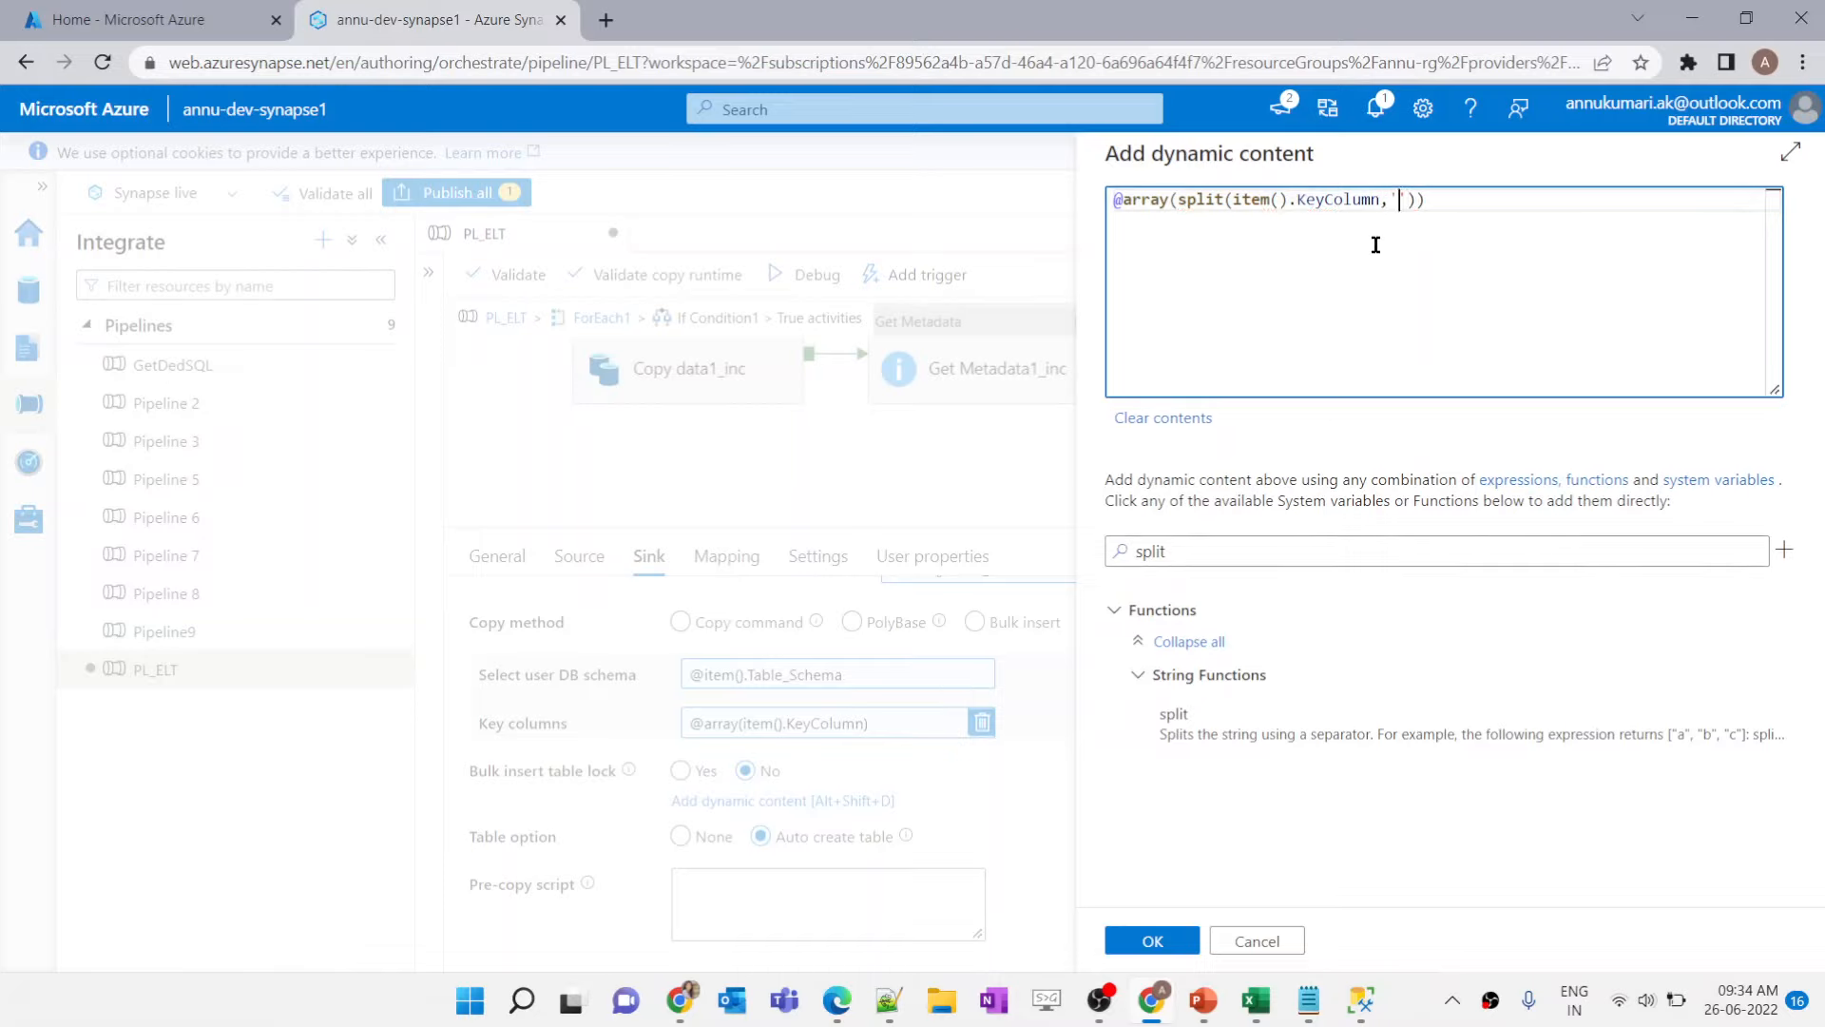
{"action": "left_click", "coordinate": [1152, 940]}
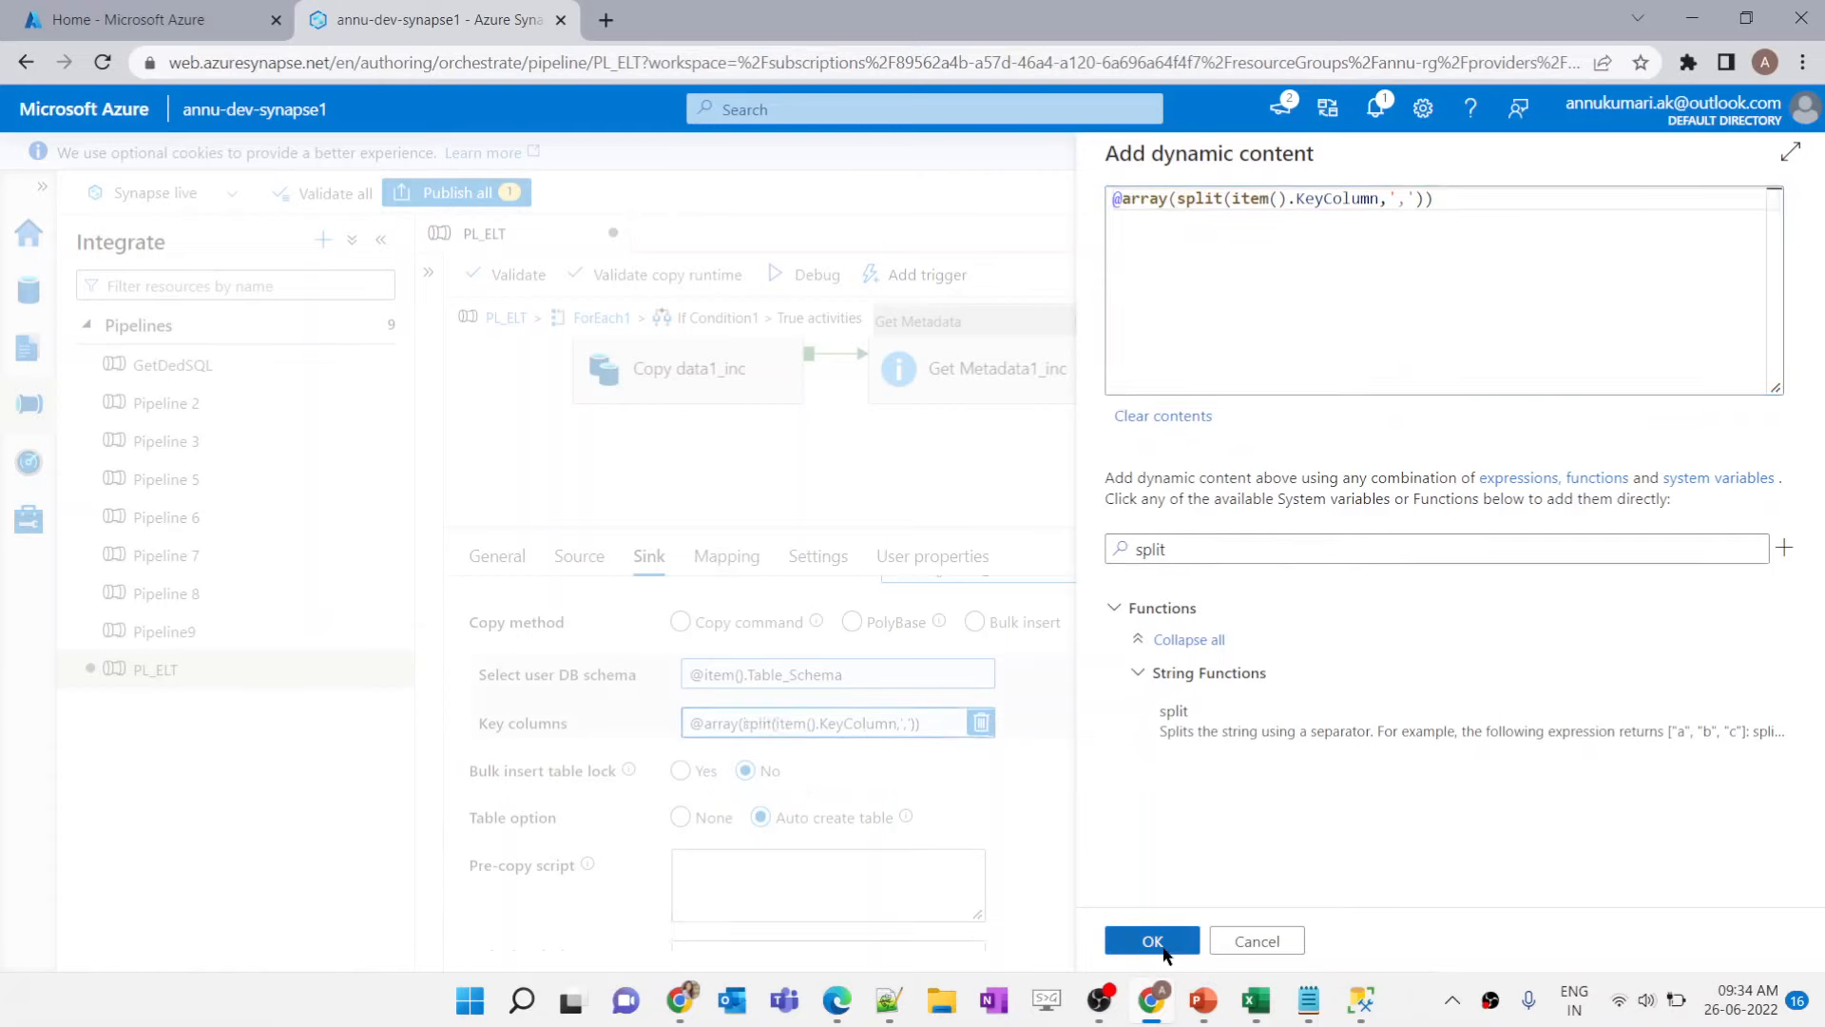
Step: Check the KeyColumn values of control.metadata in SSMS, and debug the PL_ELT pipeline in Synapse, refreshing its run output
{"action": "key", "text": "alt+Tab"}
{"action": "left_click", "coordinate": [1525, 605]}
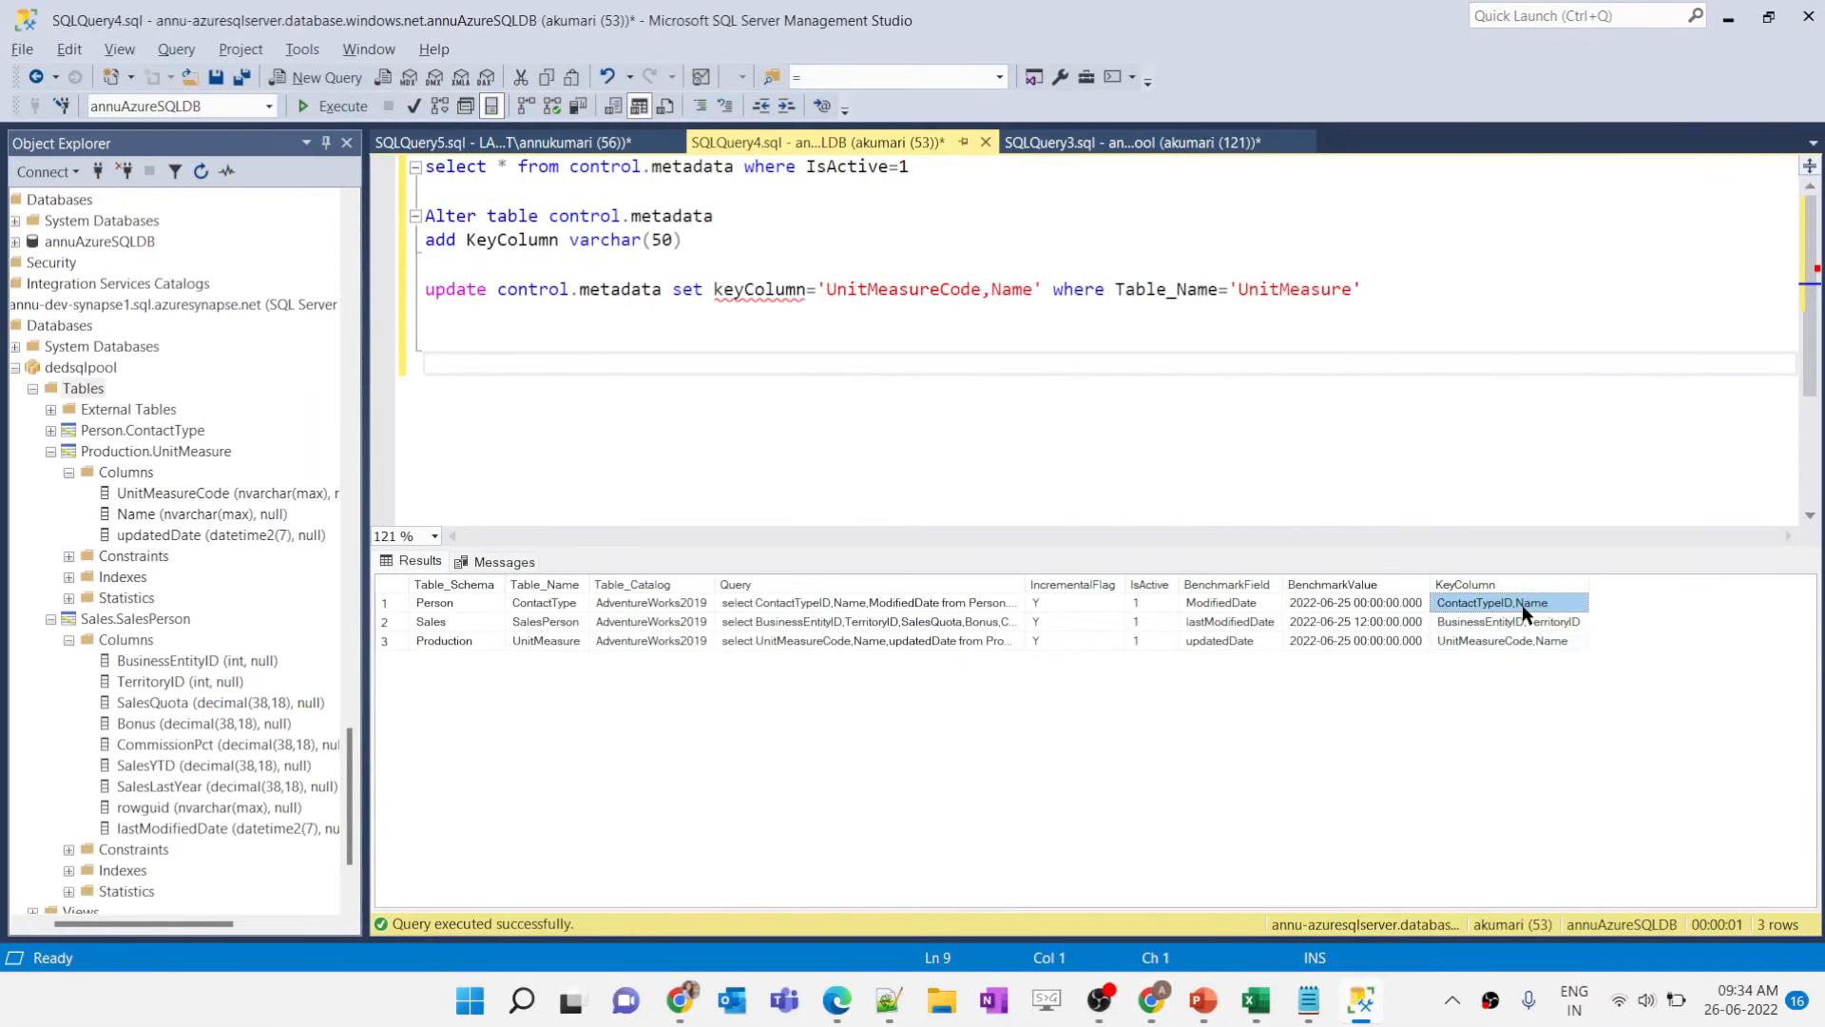
{"action": "key", "text": "alt+Tab"}
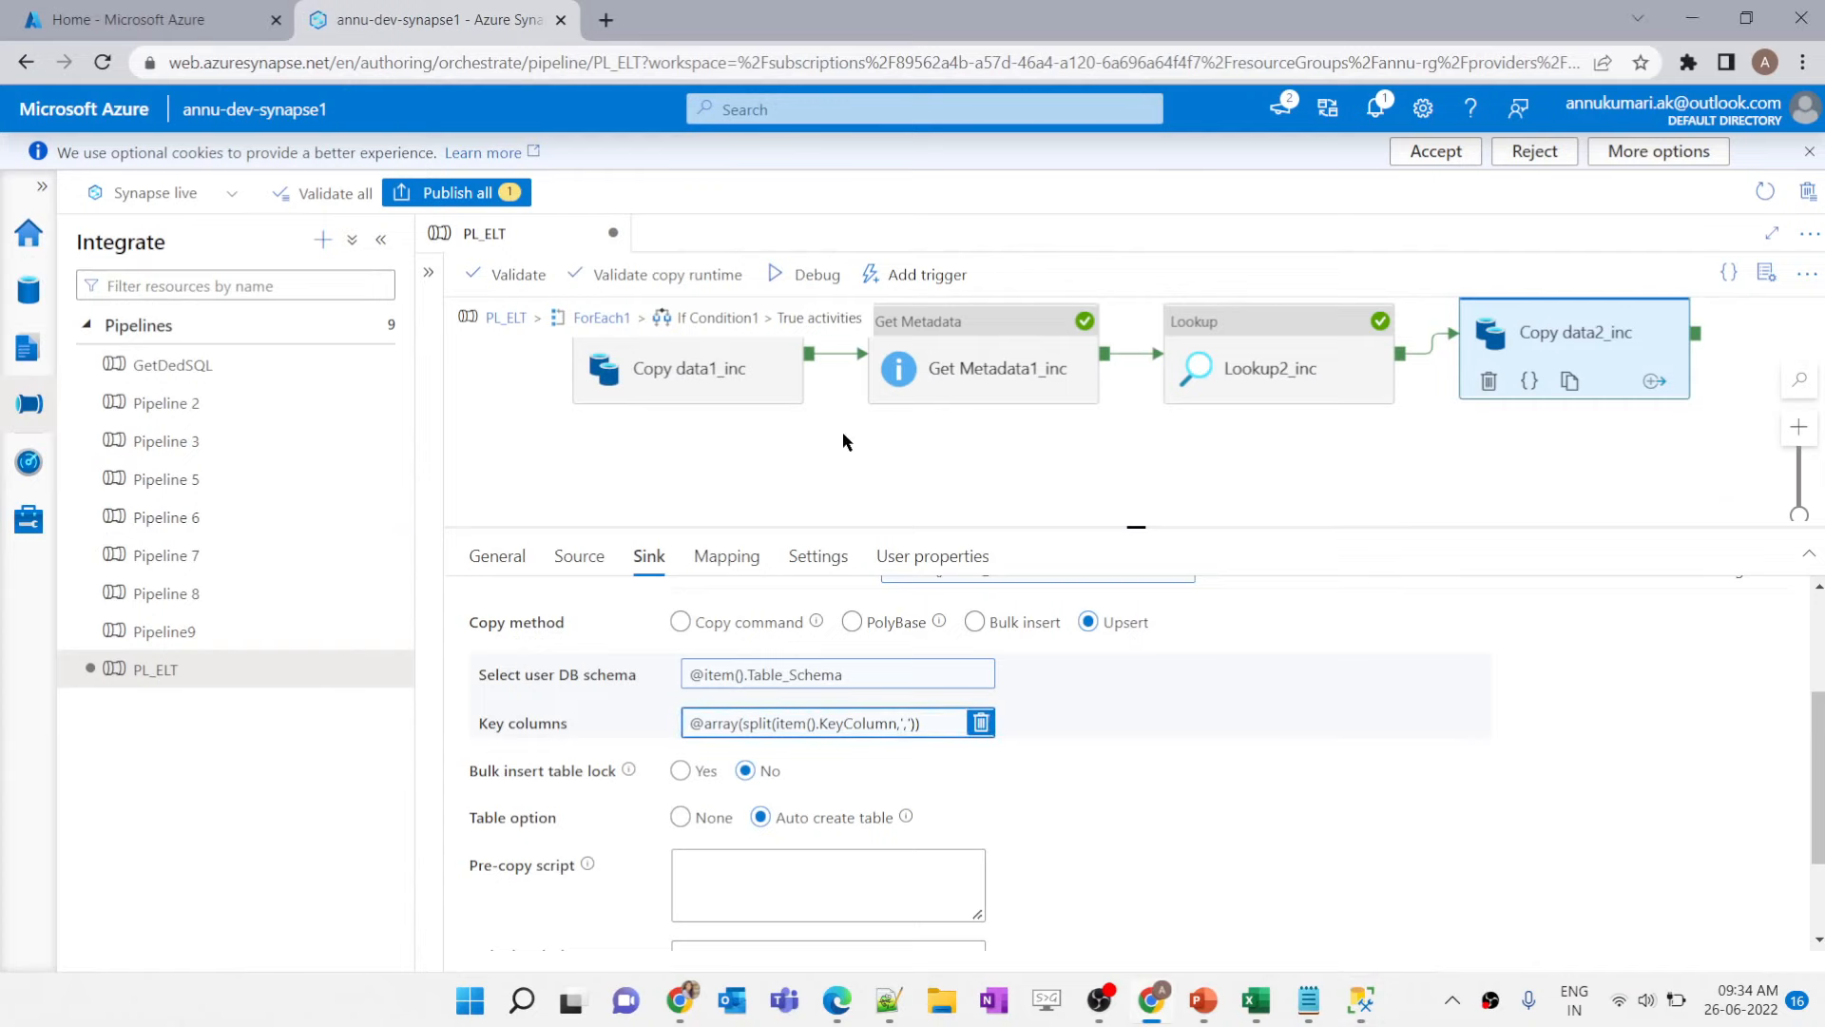
{"action": "left_click", "coordinate": [778, 281]}
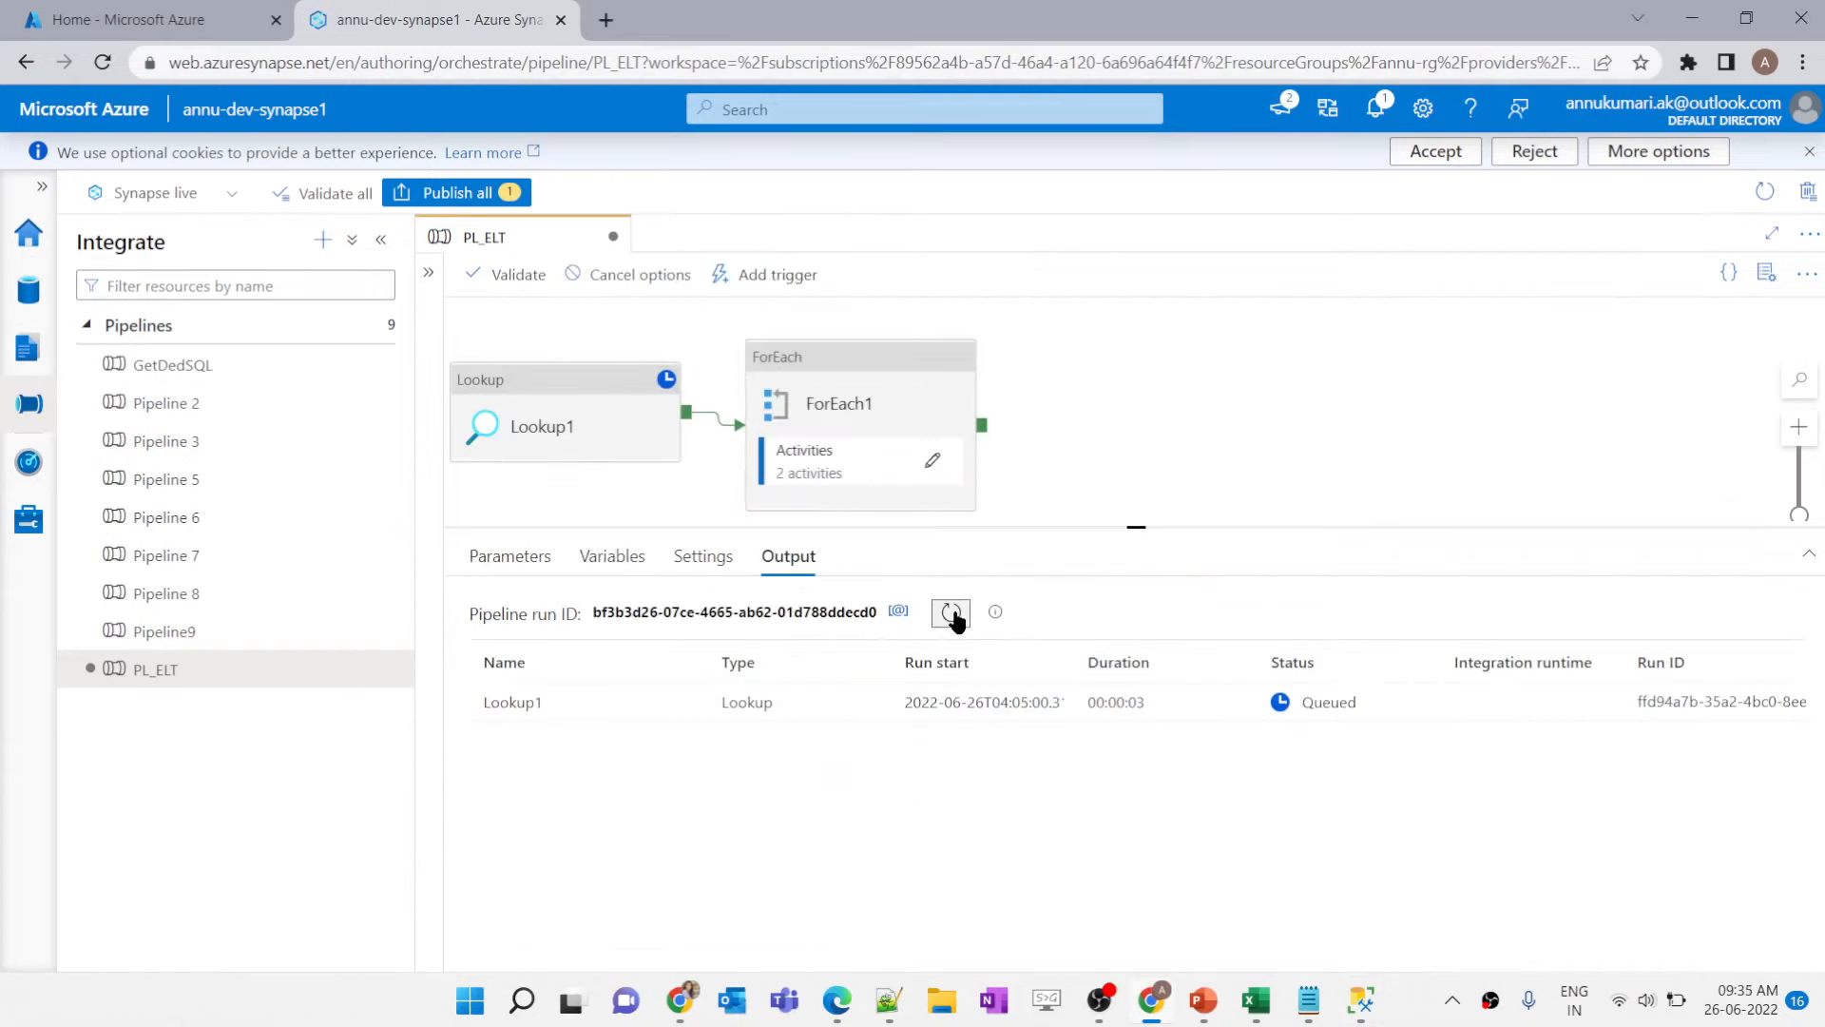
{"action": "left_click", "coordinate": [951, 613]}
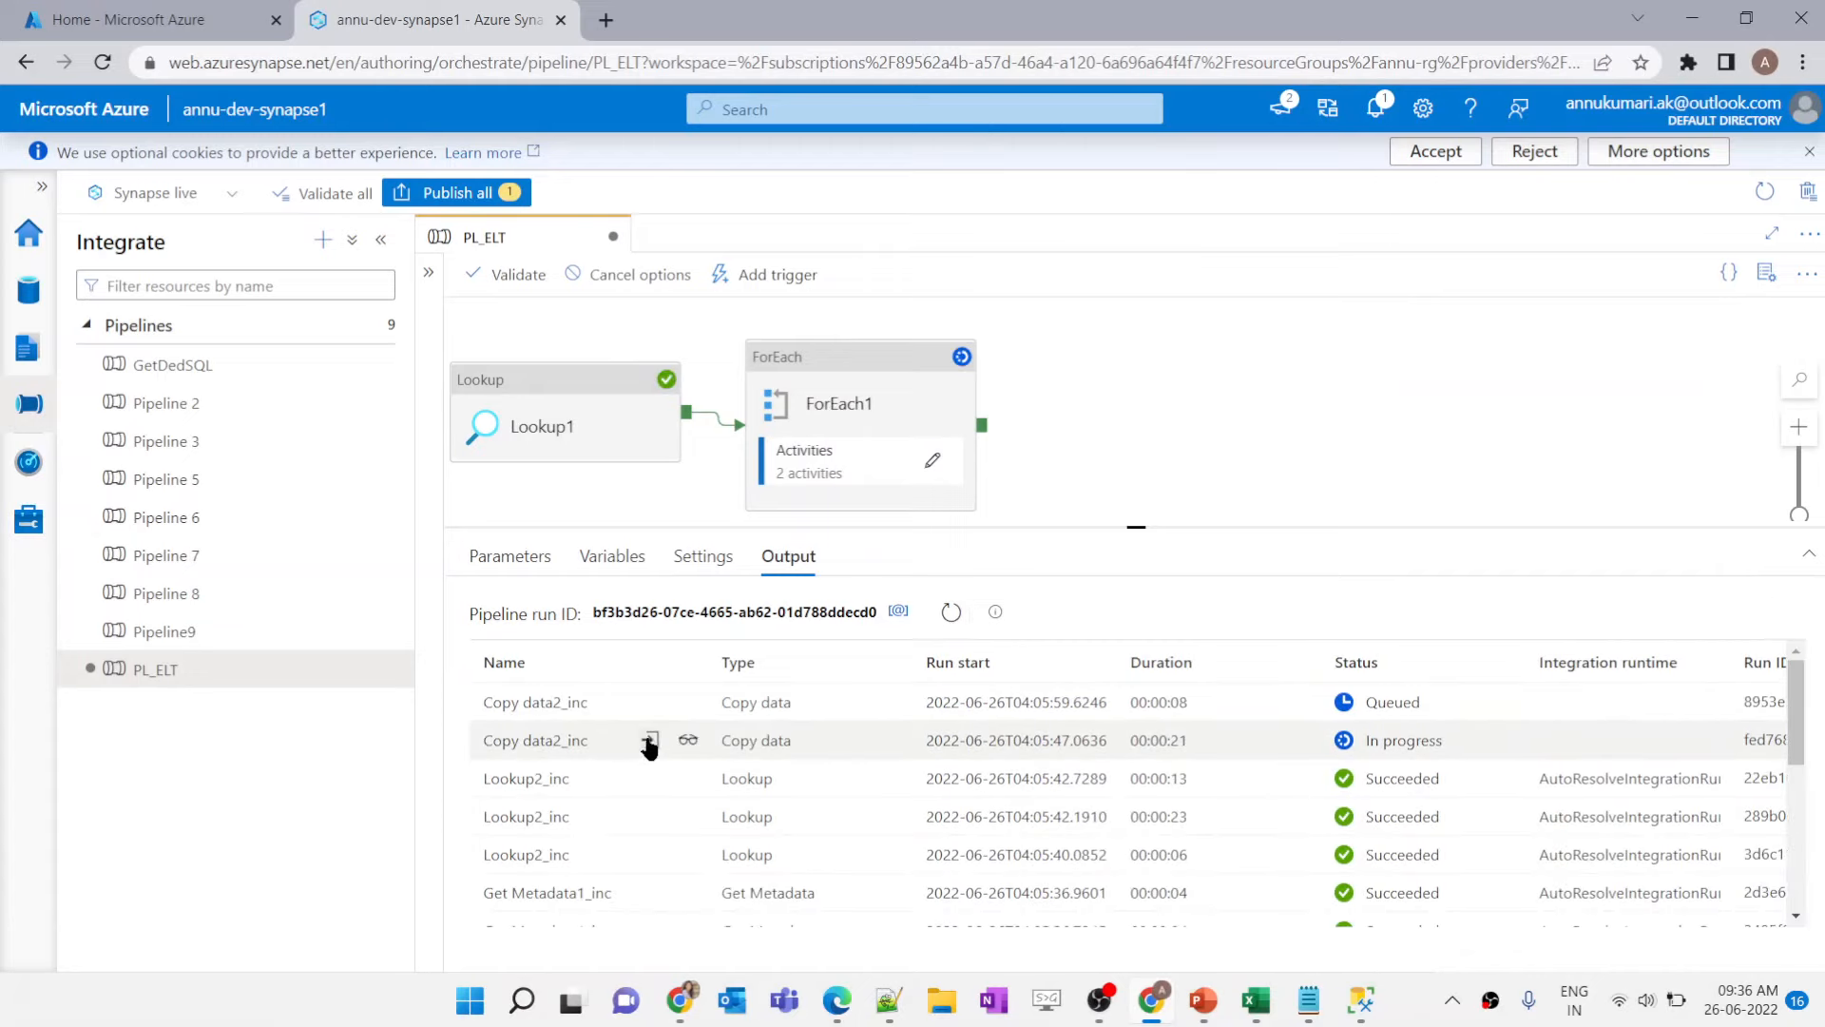
Step: Examine the upsert keys in the in-progress Copy data2_inc activity's input, and refresh the run to check the copy activities' statuses
{"action": "left_click", "coordinate": [648, 741]}
{"action": "scroll", "coordinate": [682, 637], "scroll_direction": "down", "scroll_amount": 3}
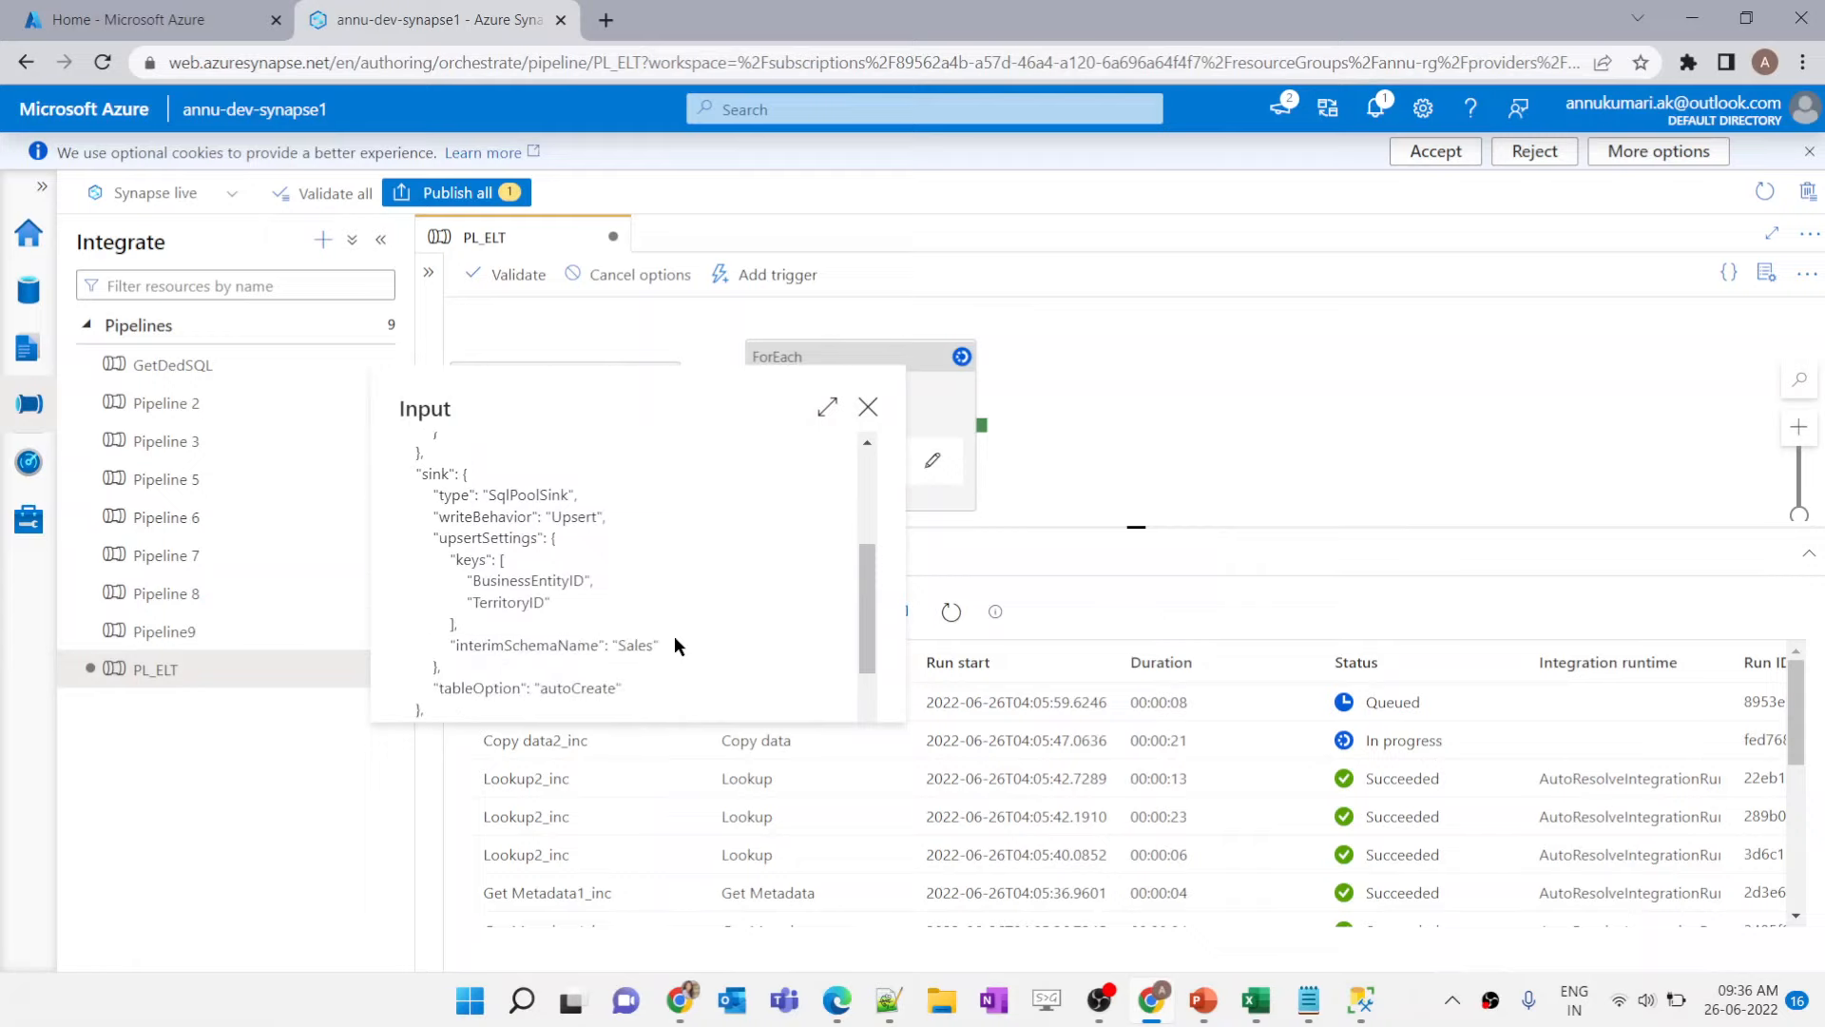
{"action": "left_click_drag", "start_coordinate": [466, 580], "coordinate": [605, 577]}
{"action": "left_click_drag", "start_coordinate": [465, 601], "coordinate": [556, 612]}
{"action": "left_click_drag", "start_coordinate": [478, 583], "coordinate": [616, 594]}
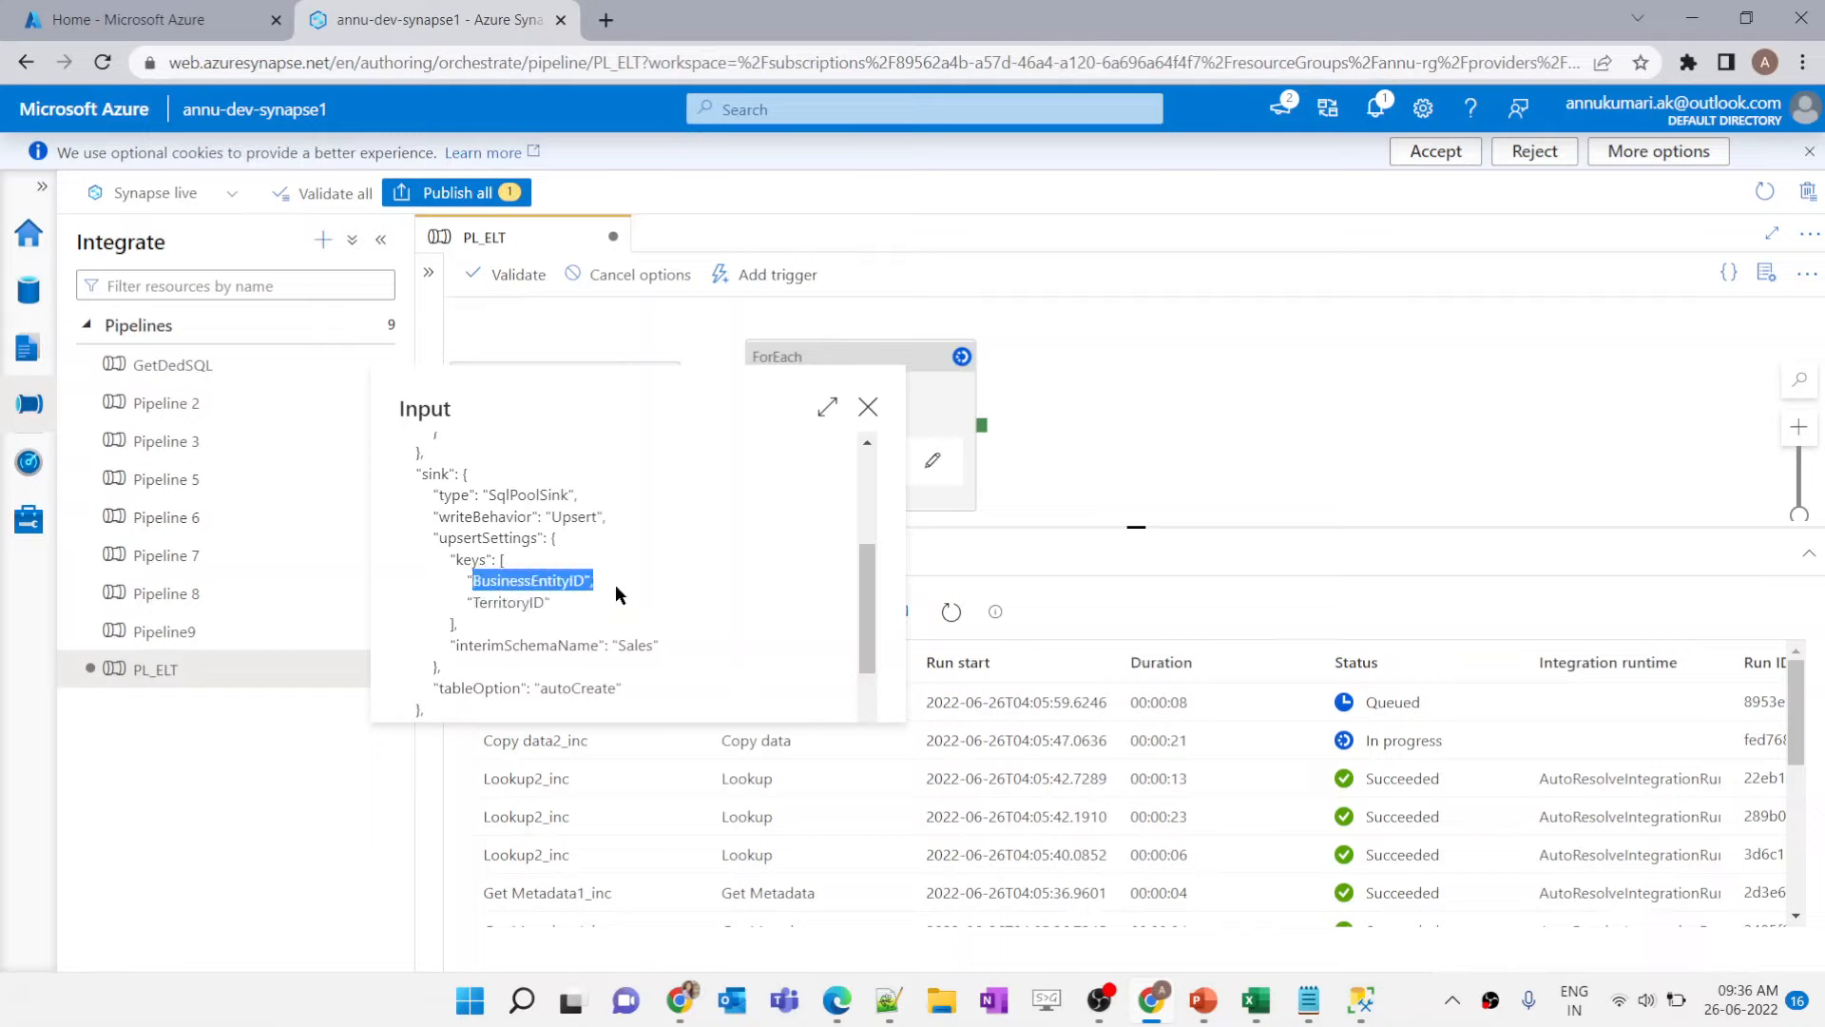
{"action": "left_click", "coordinate": [868, 407]}
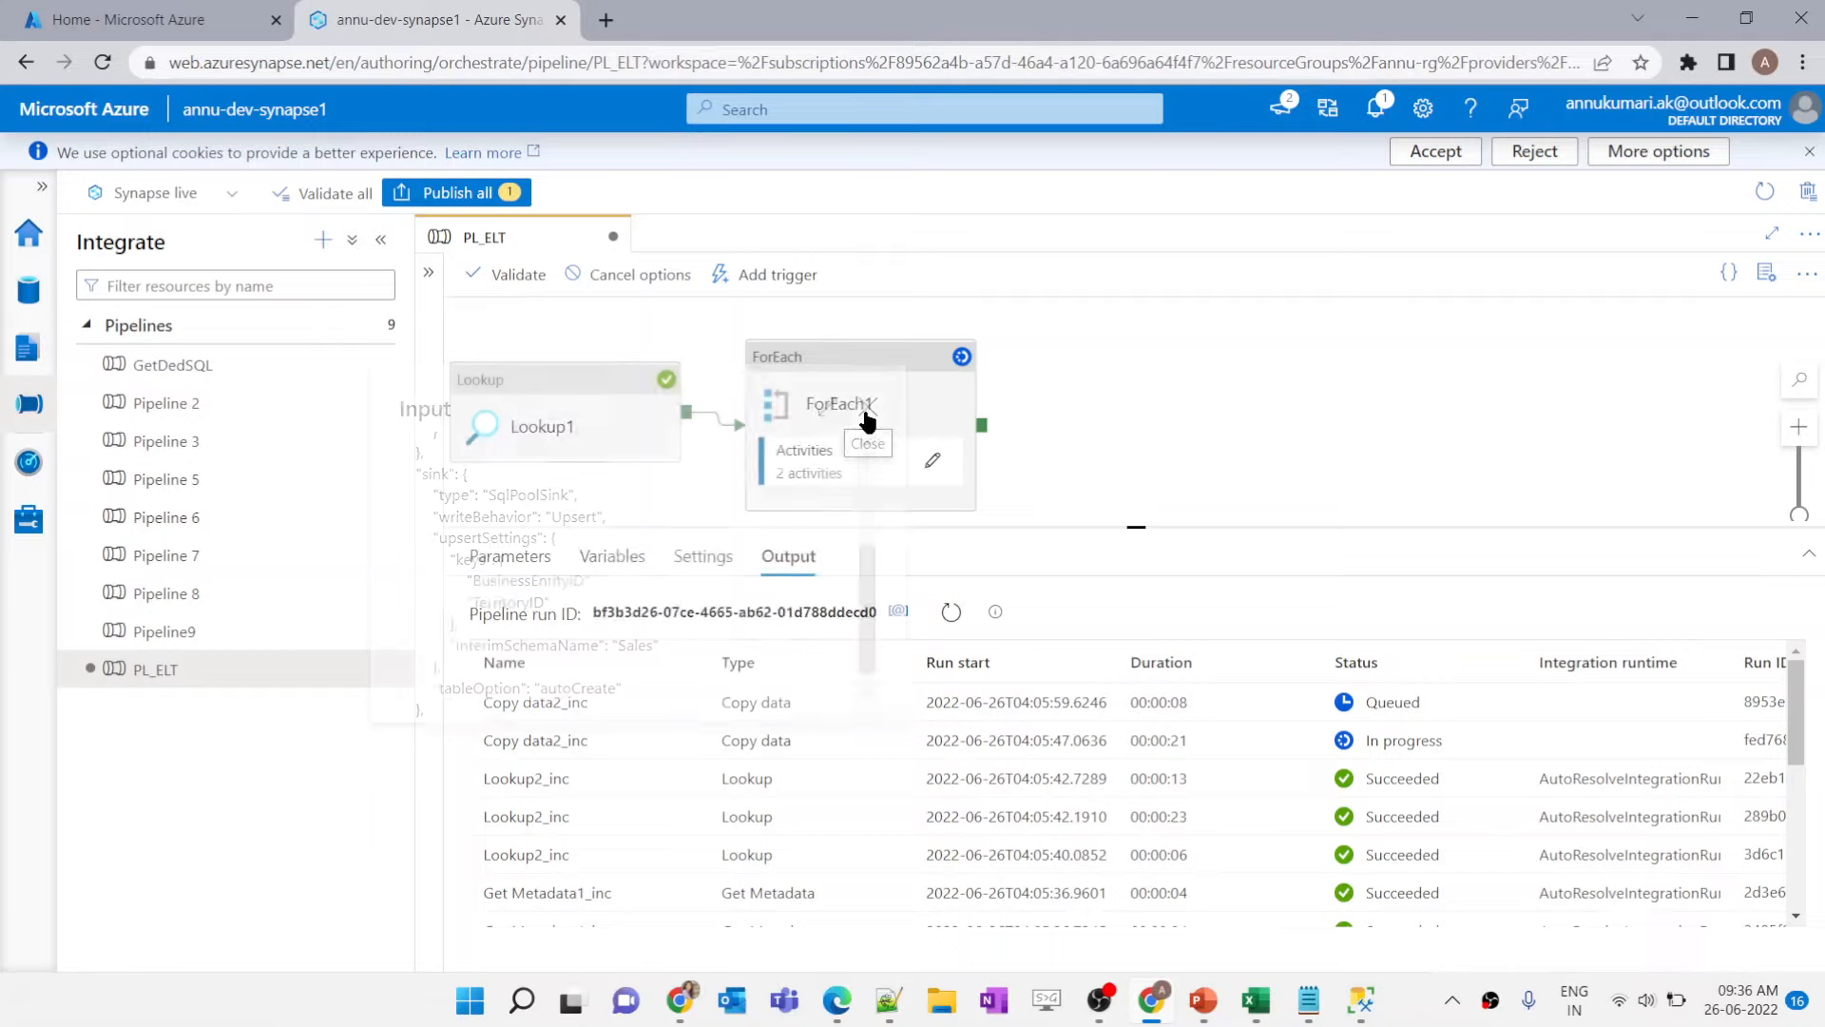
{"action": "left_click", "coordinate": [949, 613]}
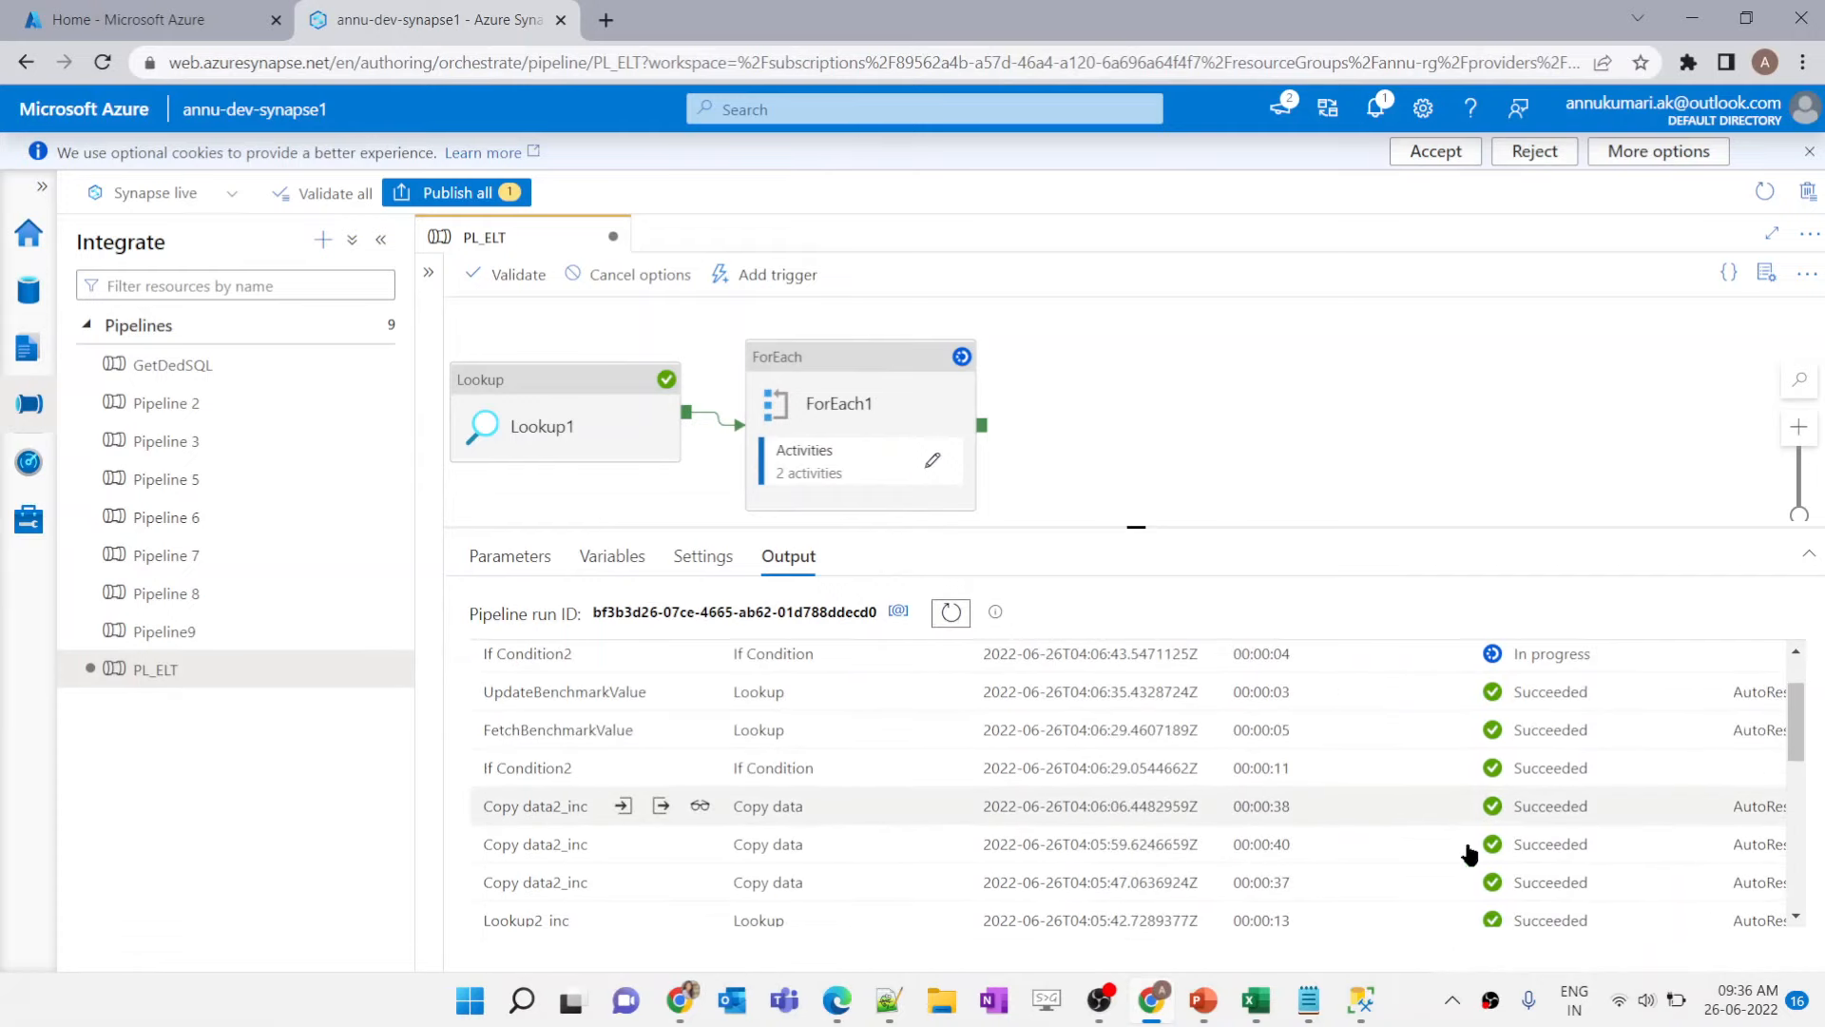
{"action": "scroll", "coordinate": [1283, 874], "scroll_direction": "down", "scroll_amount": 1}
Step: In SSMS, review the Person.ContactType insert and the Sales.SalesPerson update in the AdventureWorks2019 source script
{"action": "left_click", "coordinate": [1362, 999]}
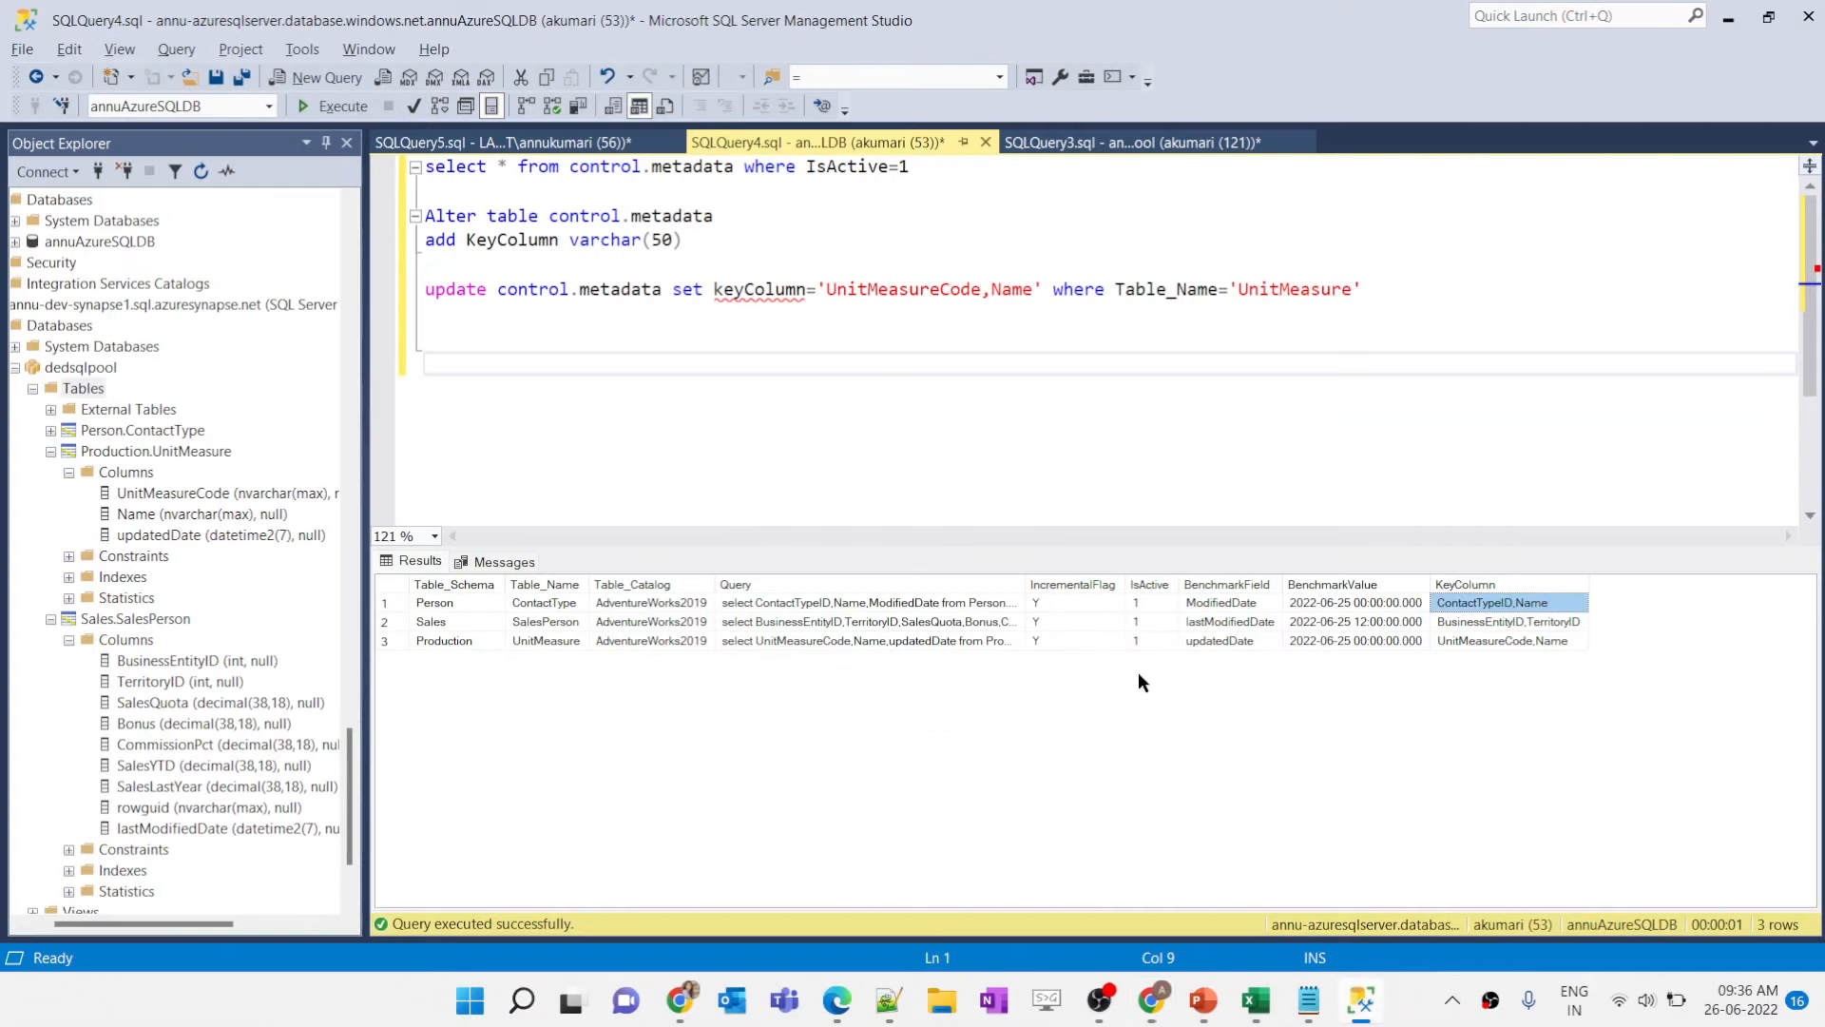
{"action": "left_click", "coordinate": [1040, 143]}
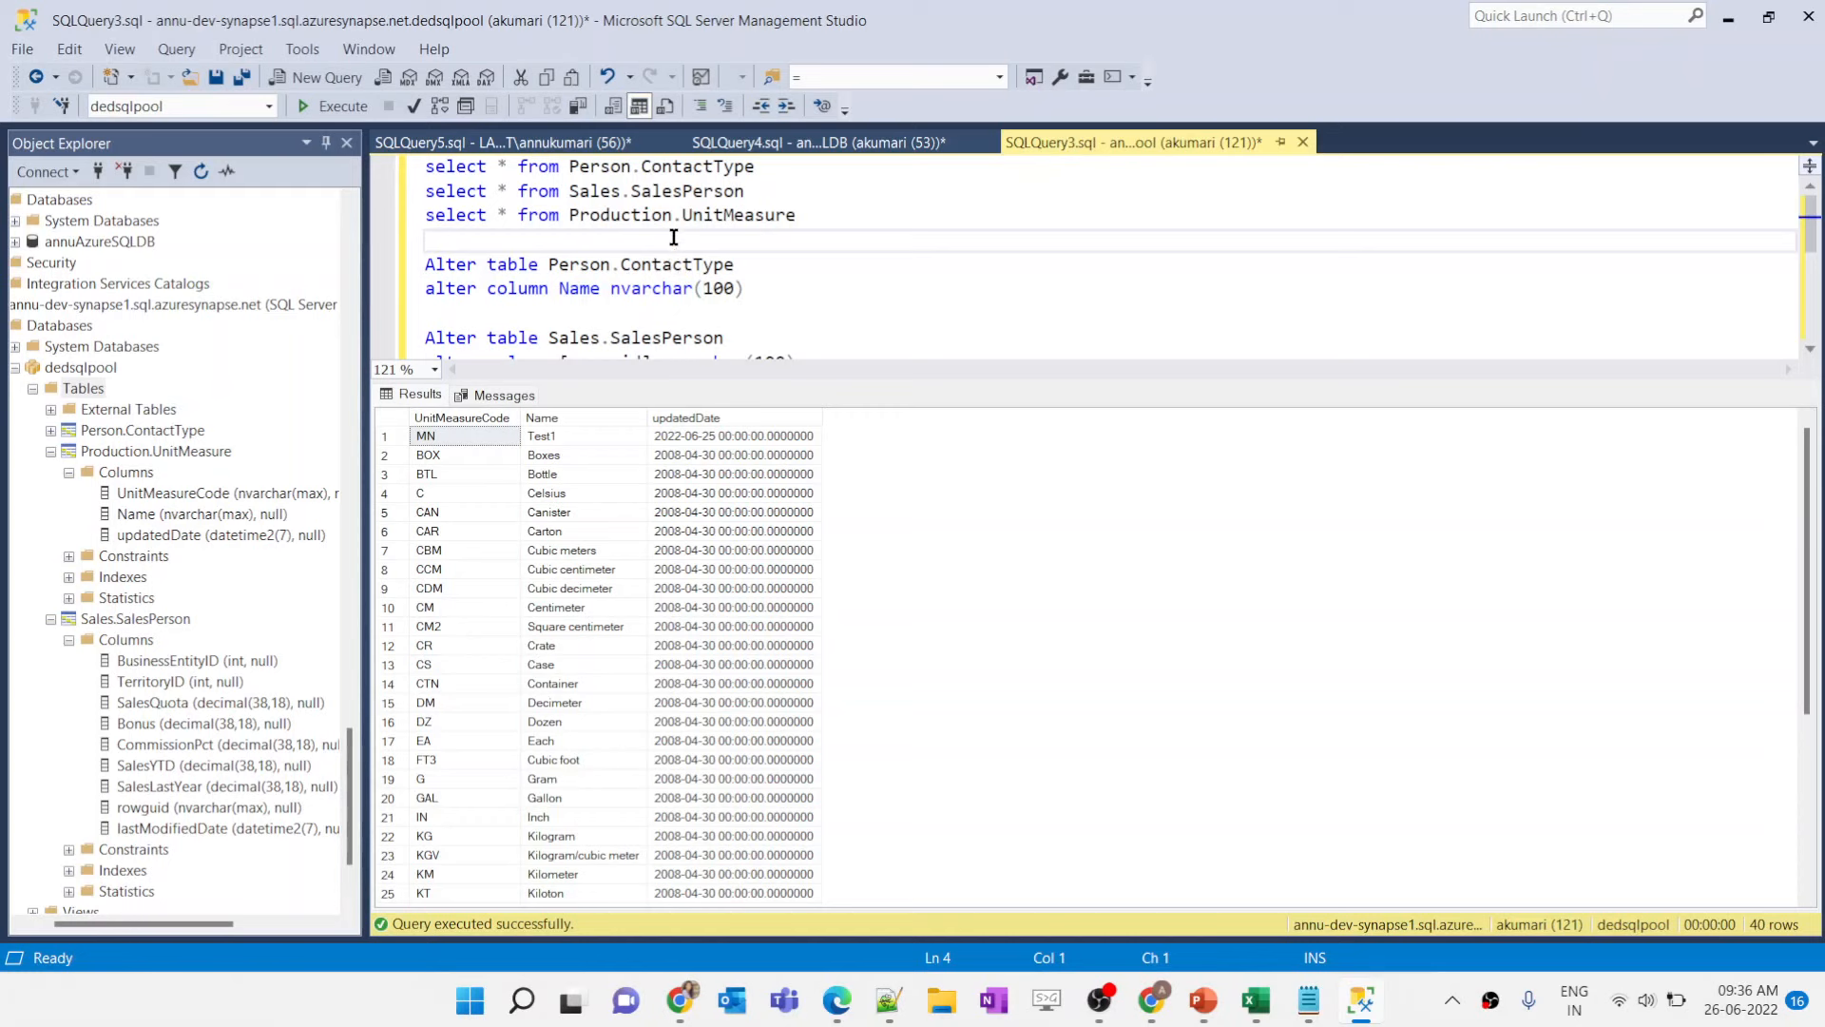
{"action": "left_click", "coordinate": [541, 150]}
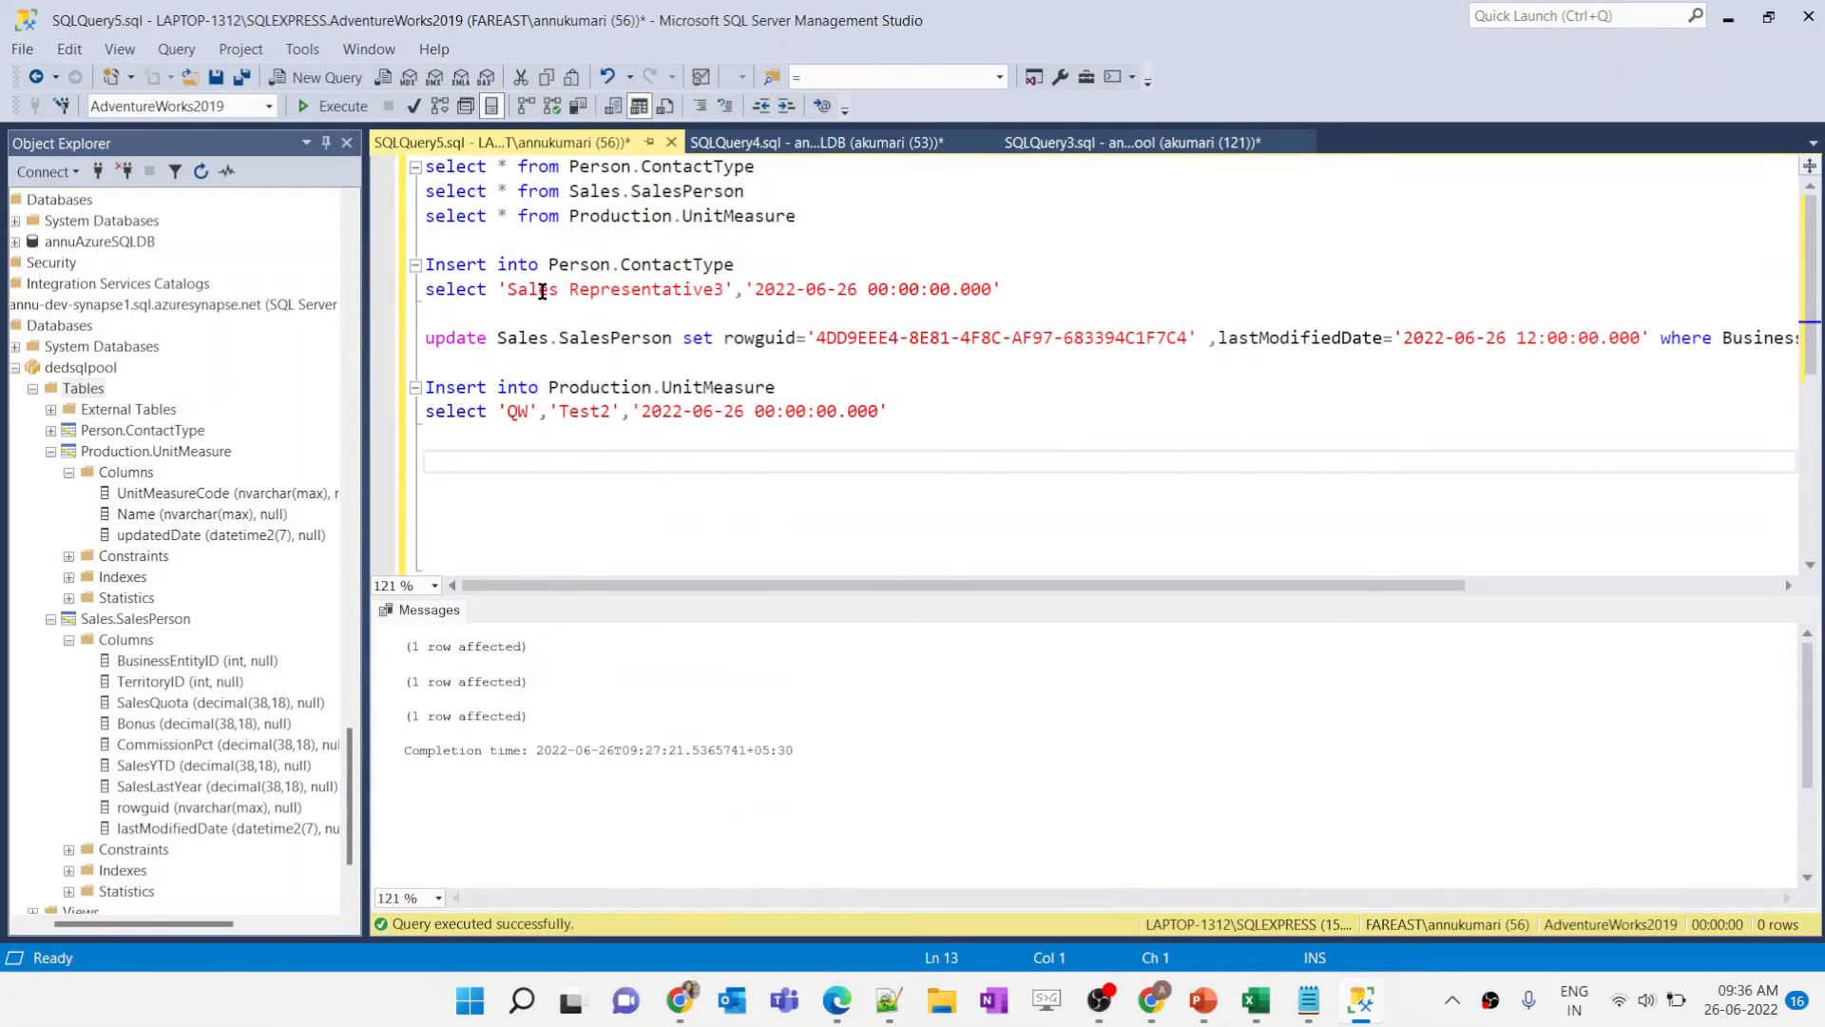
{"action": "left_click_drag", "start_coordinate": [538, 289], "coordinate": [743, 291]}
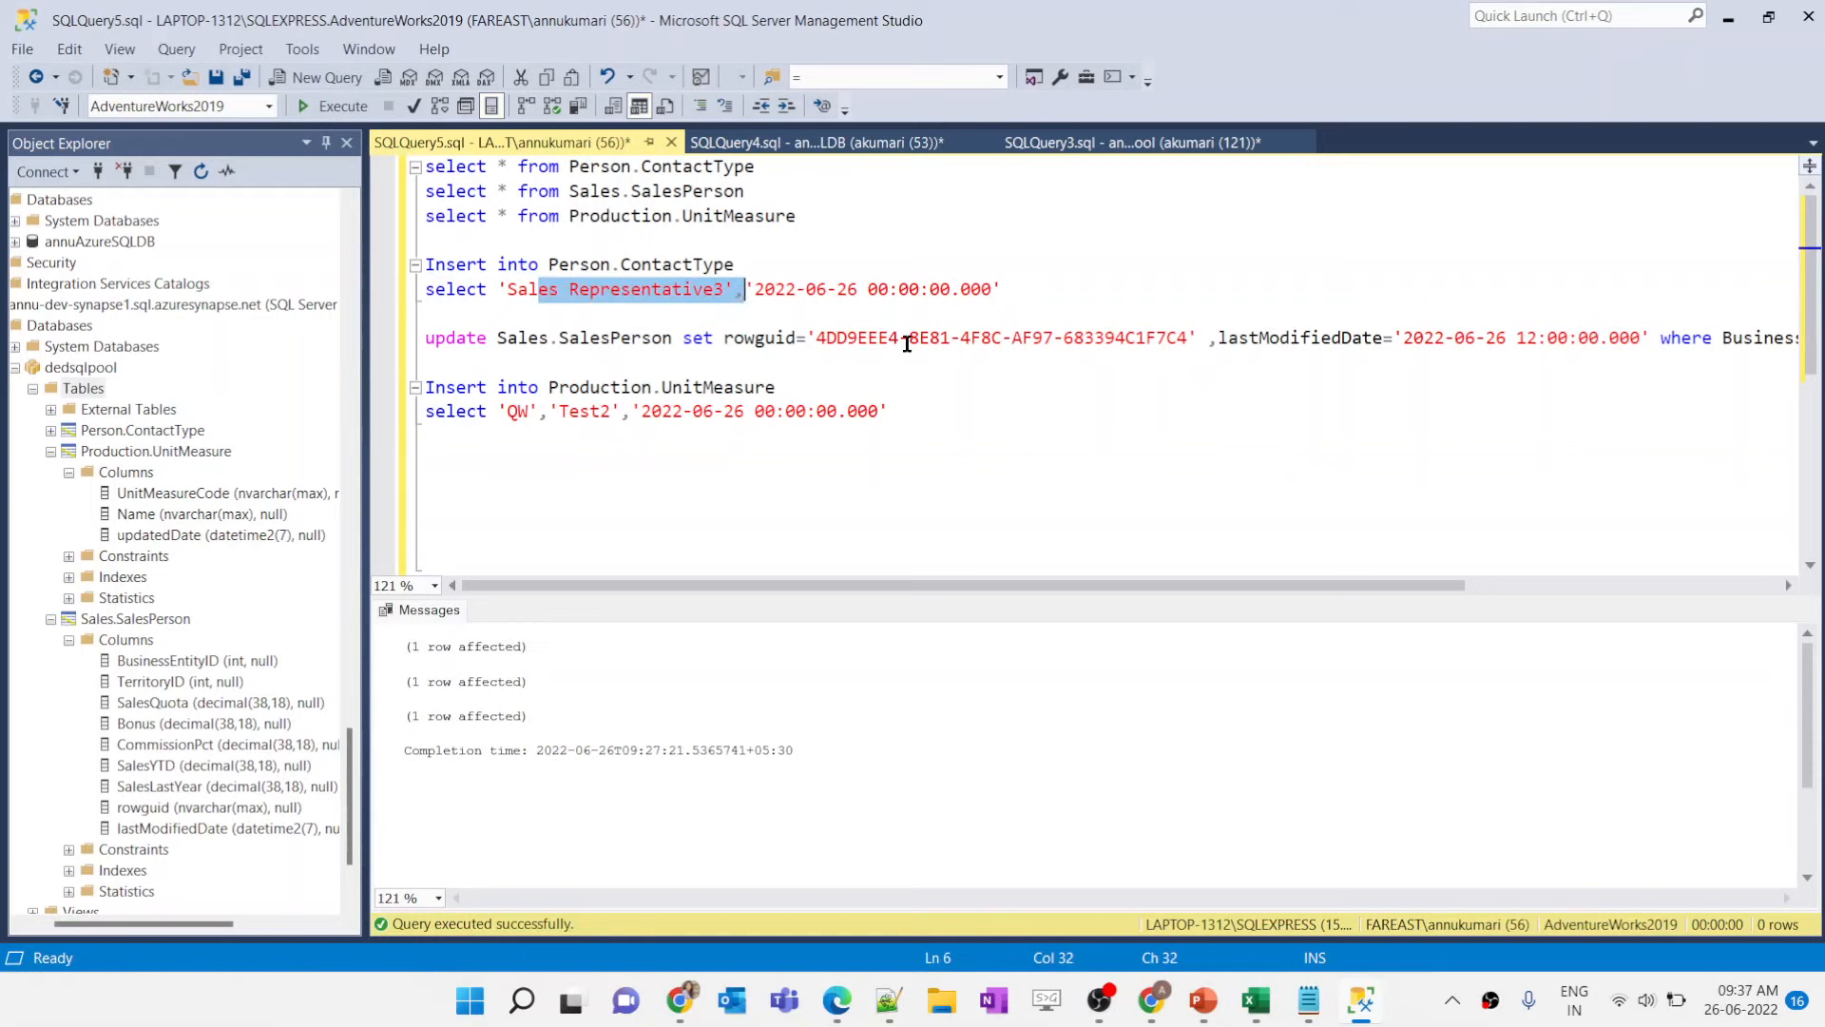
{"action": "left_click_drag", "start_coordinate": [1189, 338], "coordinate": [1125, 338]}
{"action": "left_click", "coordinate": [815, 283]}
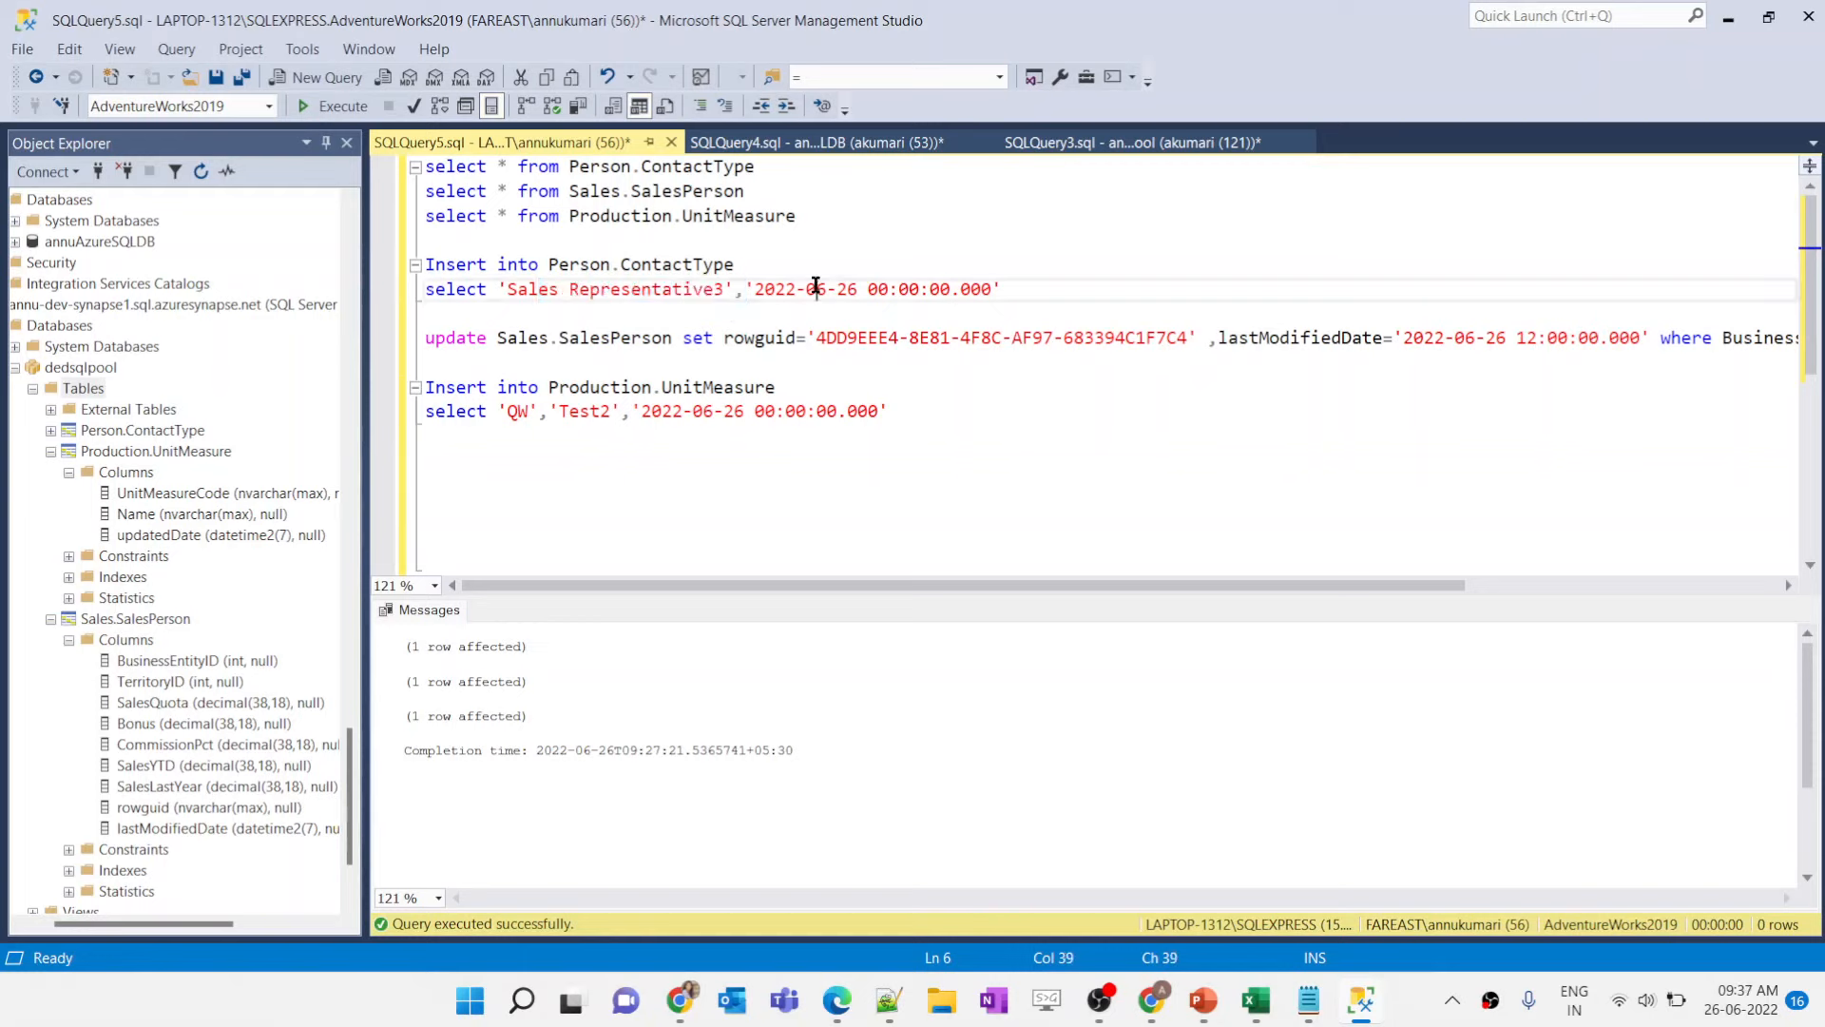
Step: Query Person.ContactType in dedsqlpool and check the name and ModifiedDate of the Sales Representative3 row
{"action": "left_click", "coordinate": [1109, 154]}
{"action": "triple_click", "coordinate": [637, 167]}
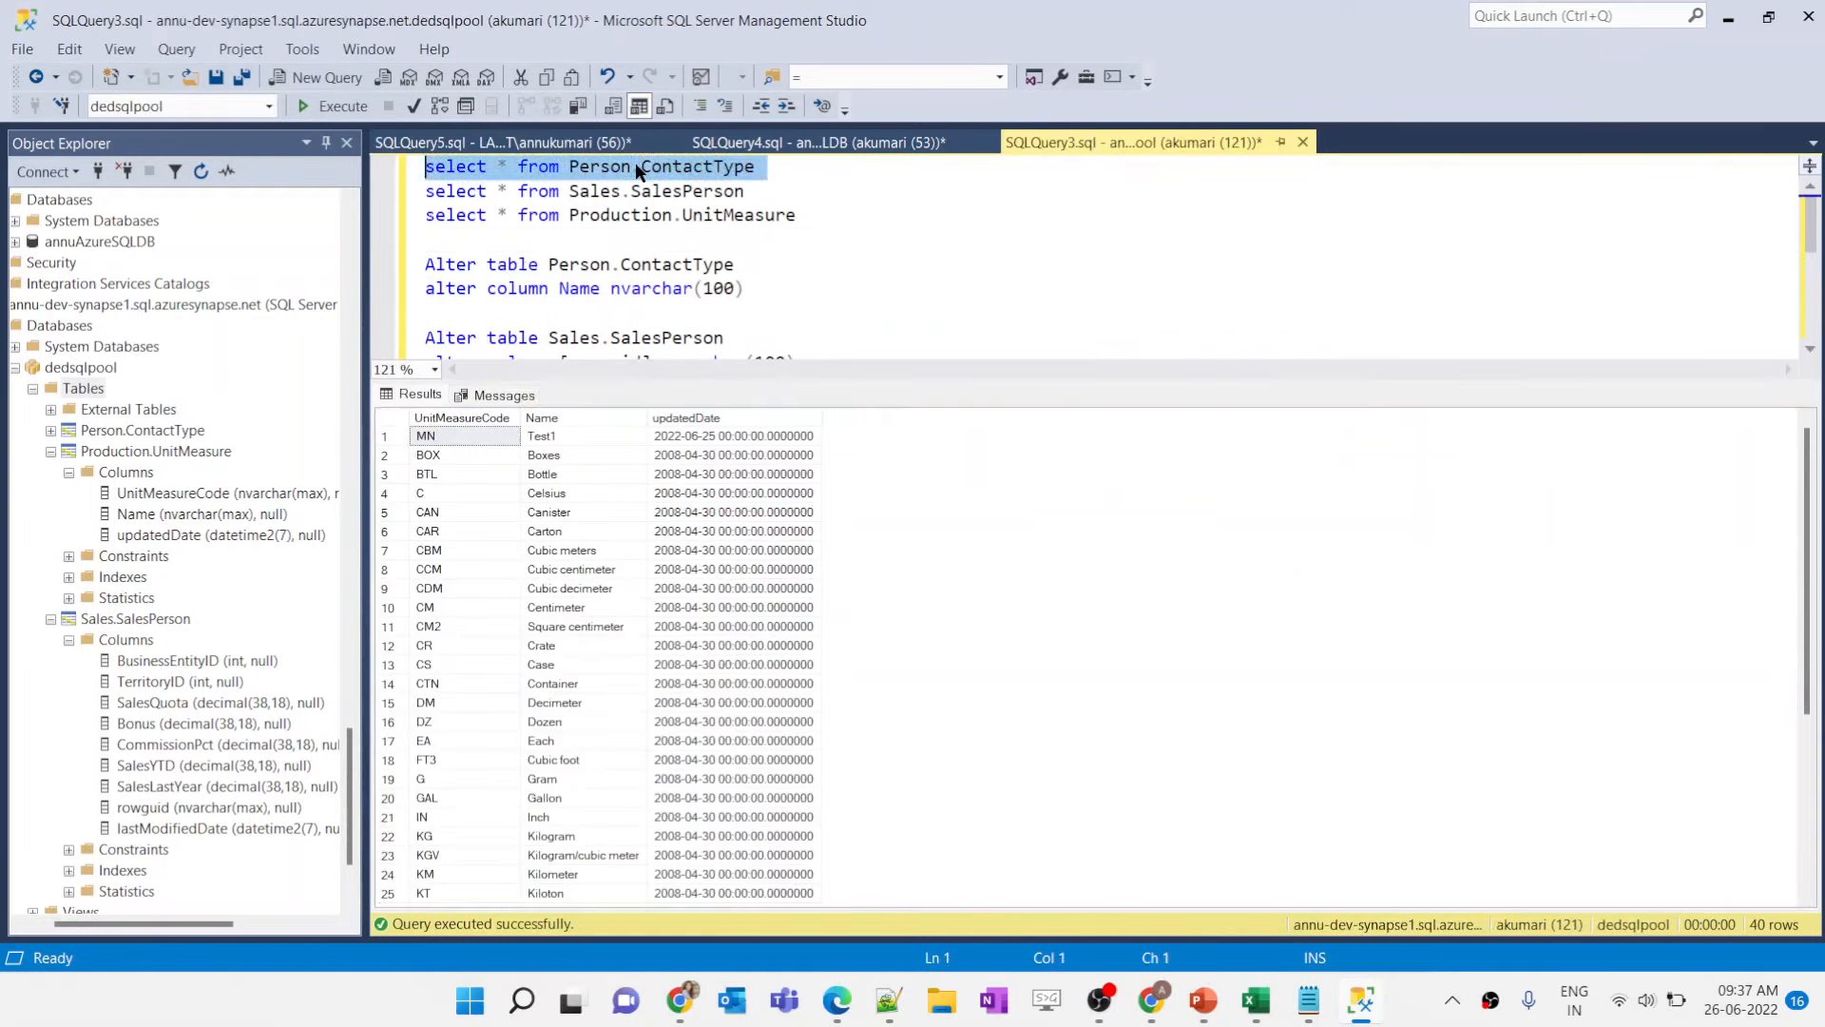
{"action": "key", "text": "F5"}
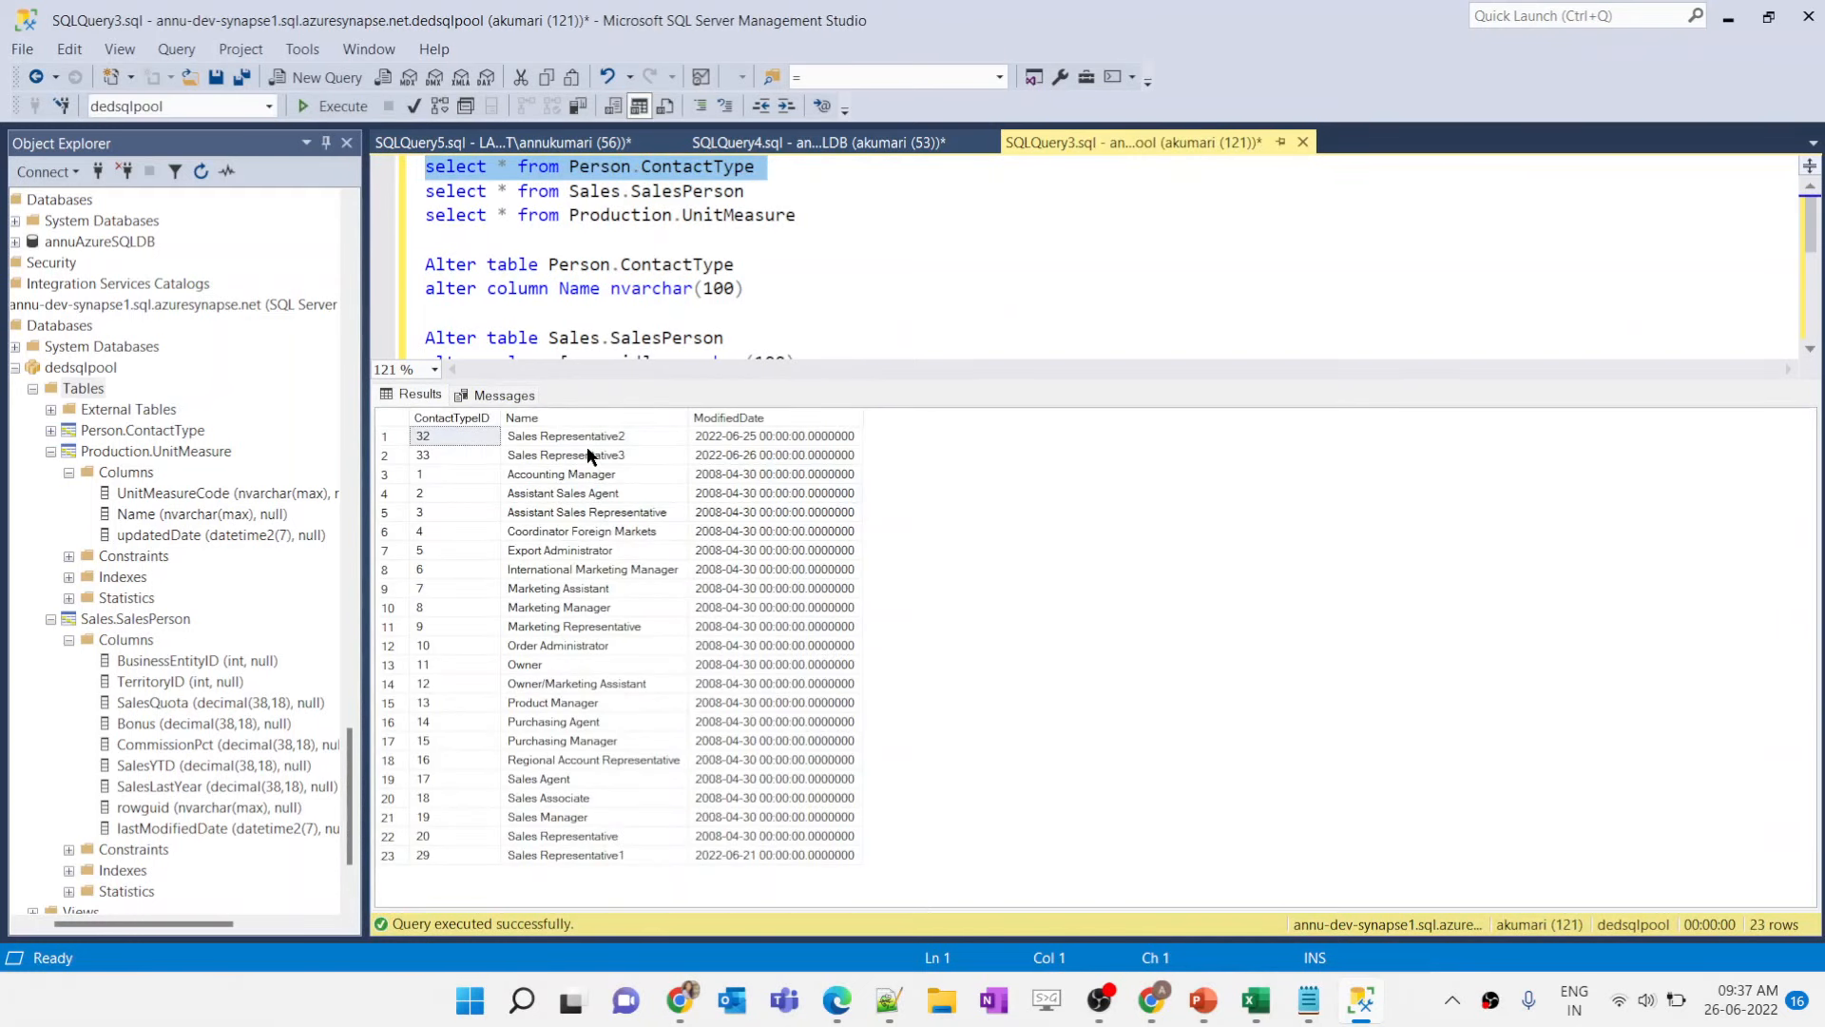
{"action": "left_click", "coordinate": [587, 454]}
{"action": "left_click", "coordinate": [750, 456]}
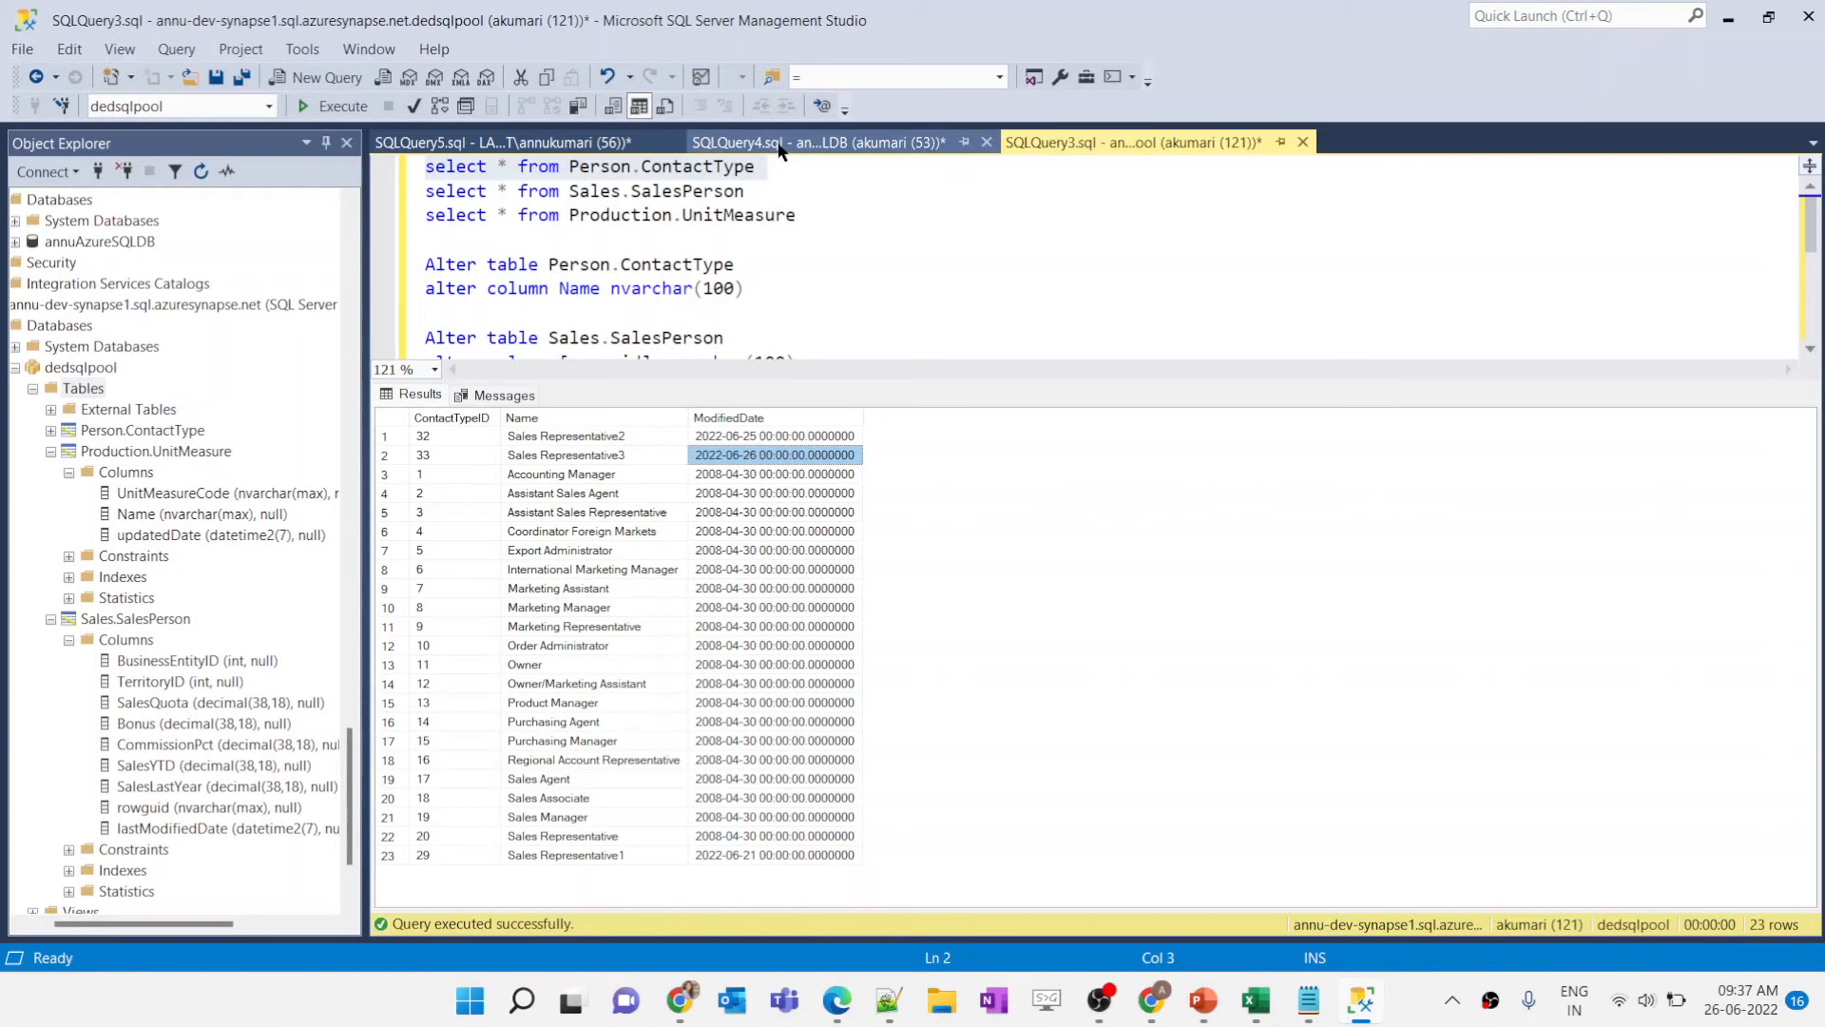
Step: Review the rowguid and lastModifiedDate values set by the Sales.SalesPerson update in the AdventureWorks2019 source script
{"action": "left_click", "coordinate": [567, 141]}
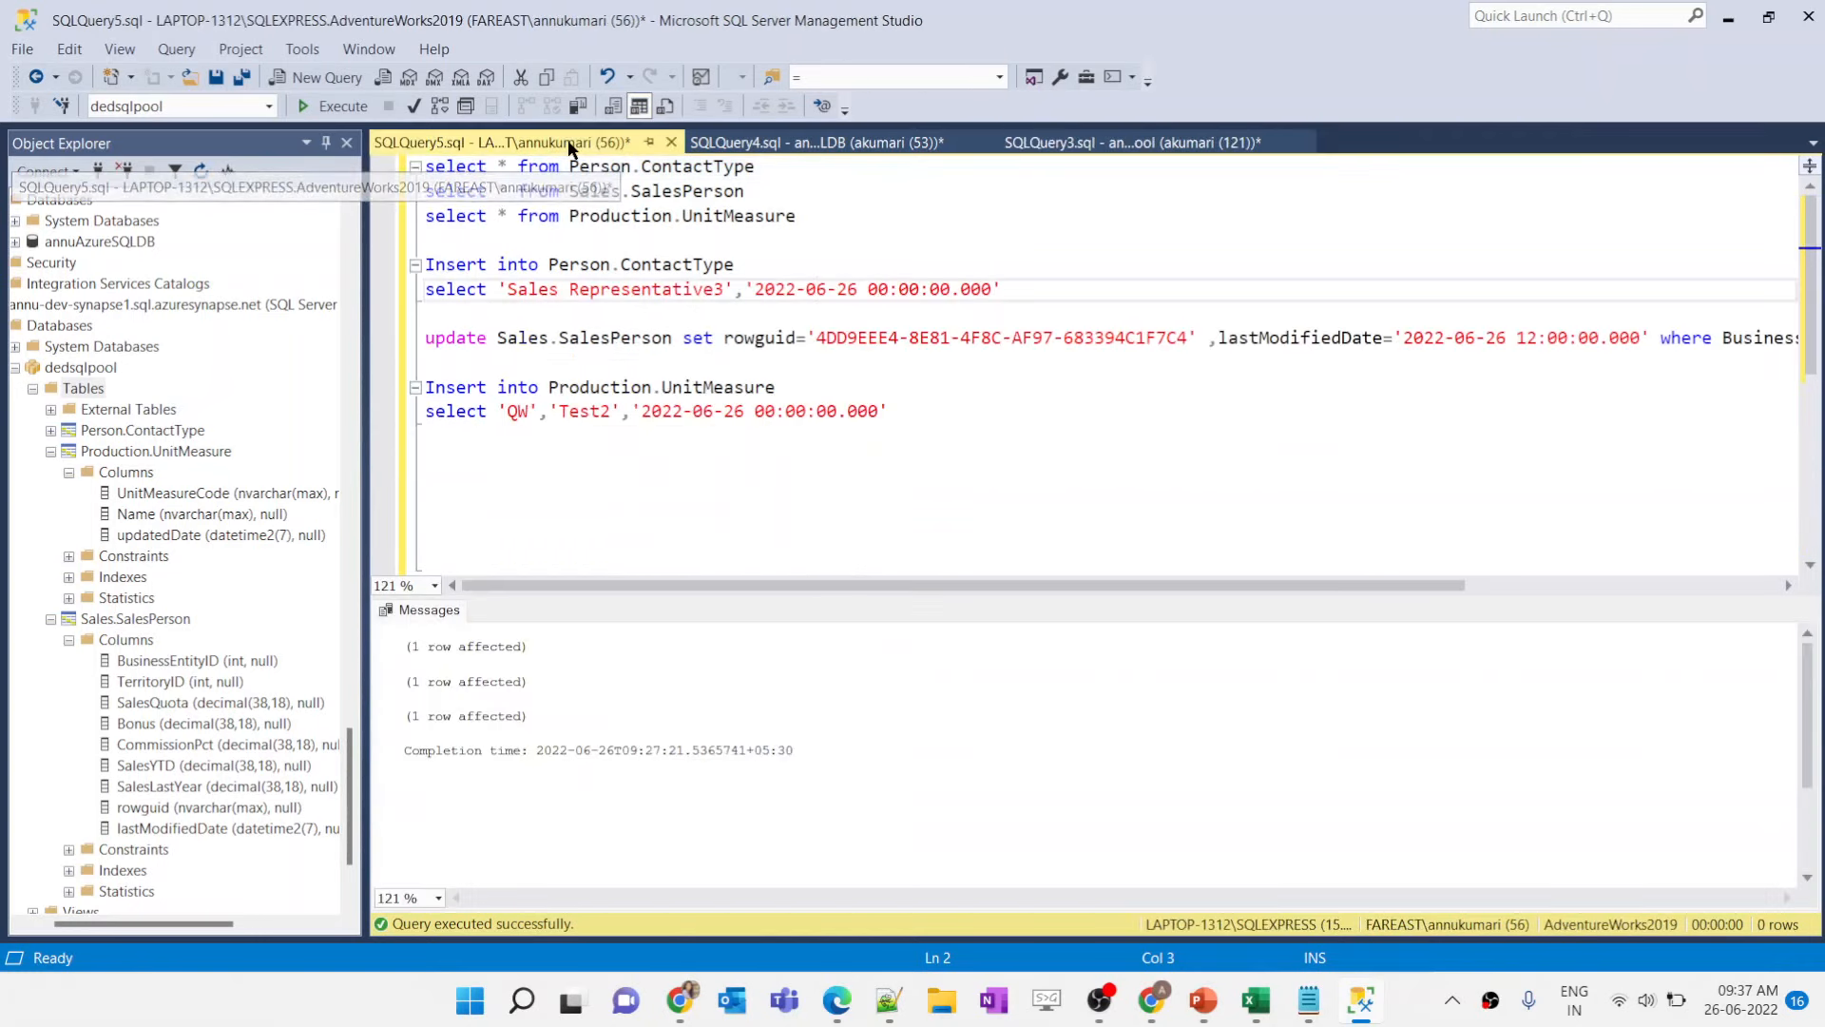
{"action": "left_click", "coordinate": [530, 336]}
{"action": "left_click_drag", "start_coordinate": [1196, 339], "coordinate": [1155, 338]}
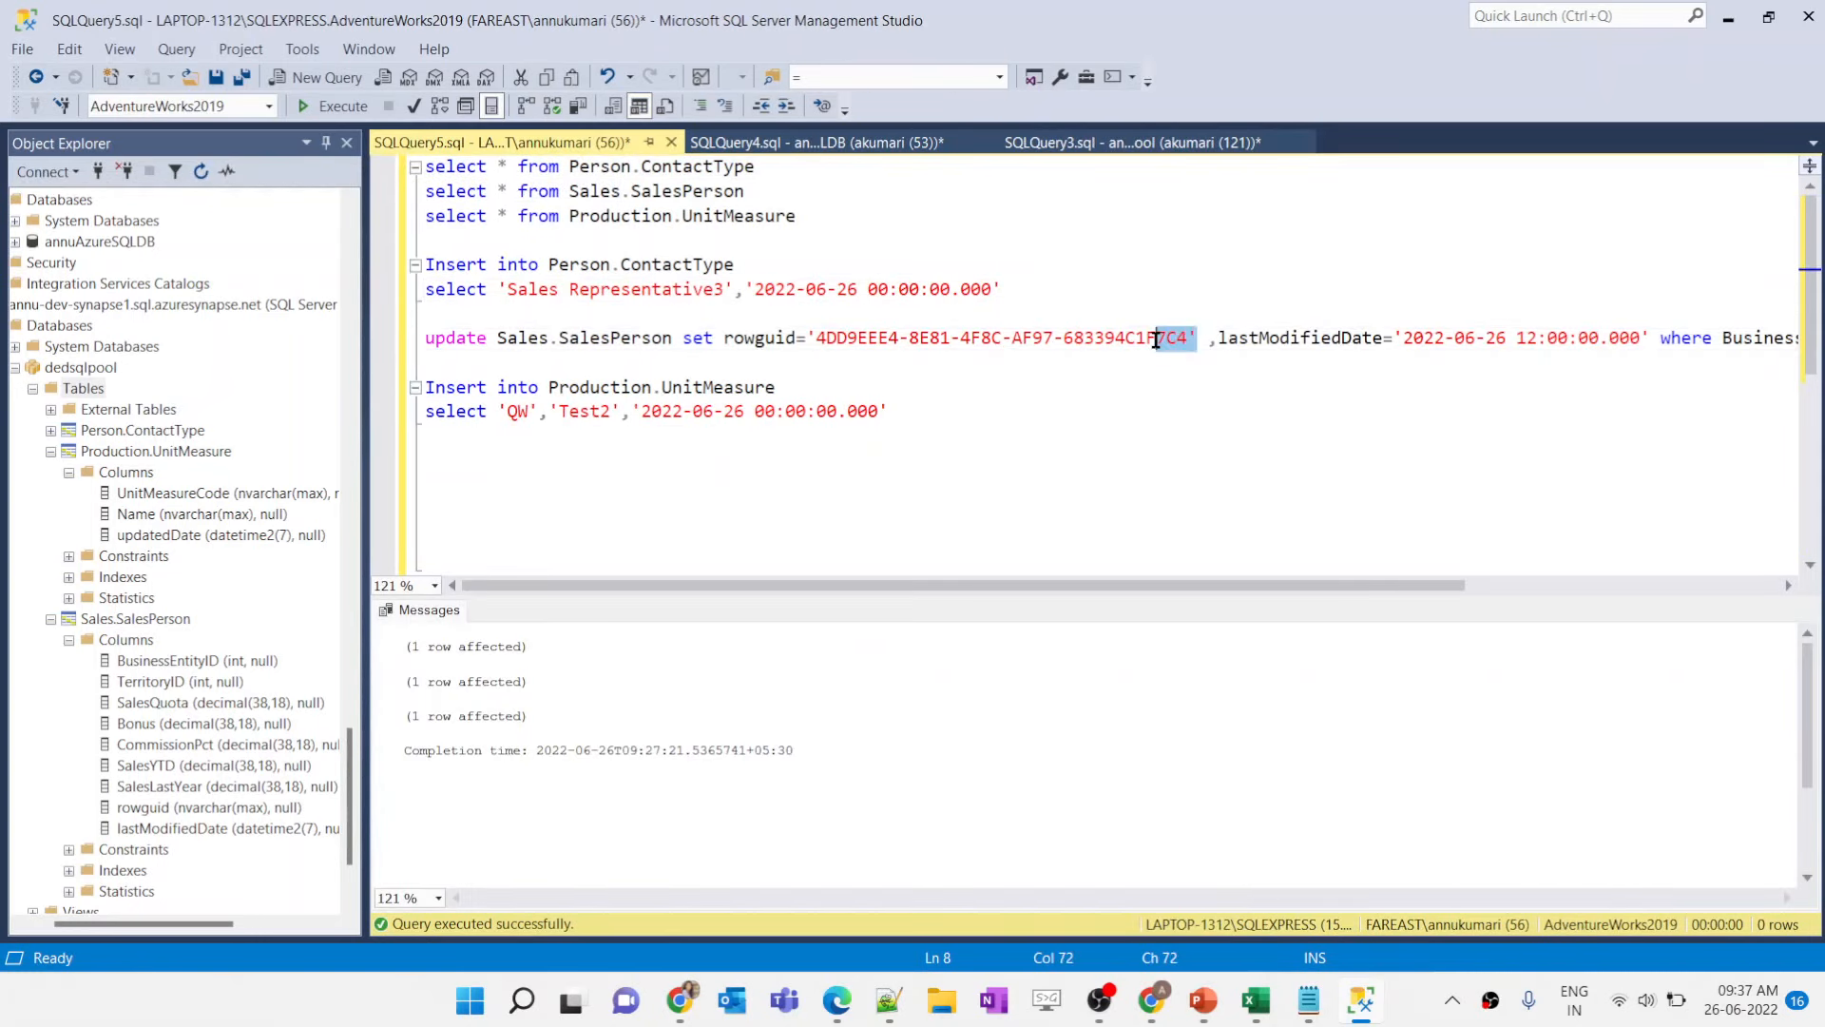
{"action": "left_click", "coordinate": [1641, 338]}
Step: Query Sales.SalesPerson in dedsqlpool and check the rowguid and lastModifiedDate of the row with BusinessEntityID 276
{"action": "left_click", "coordinate": [1035, 152]}
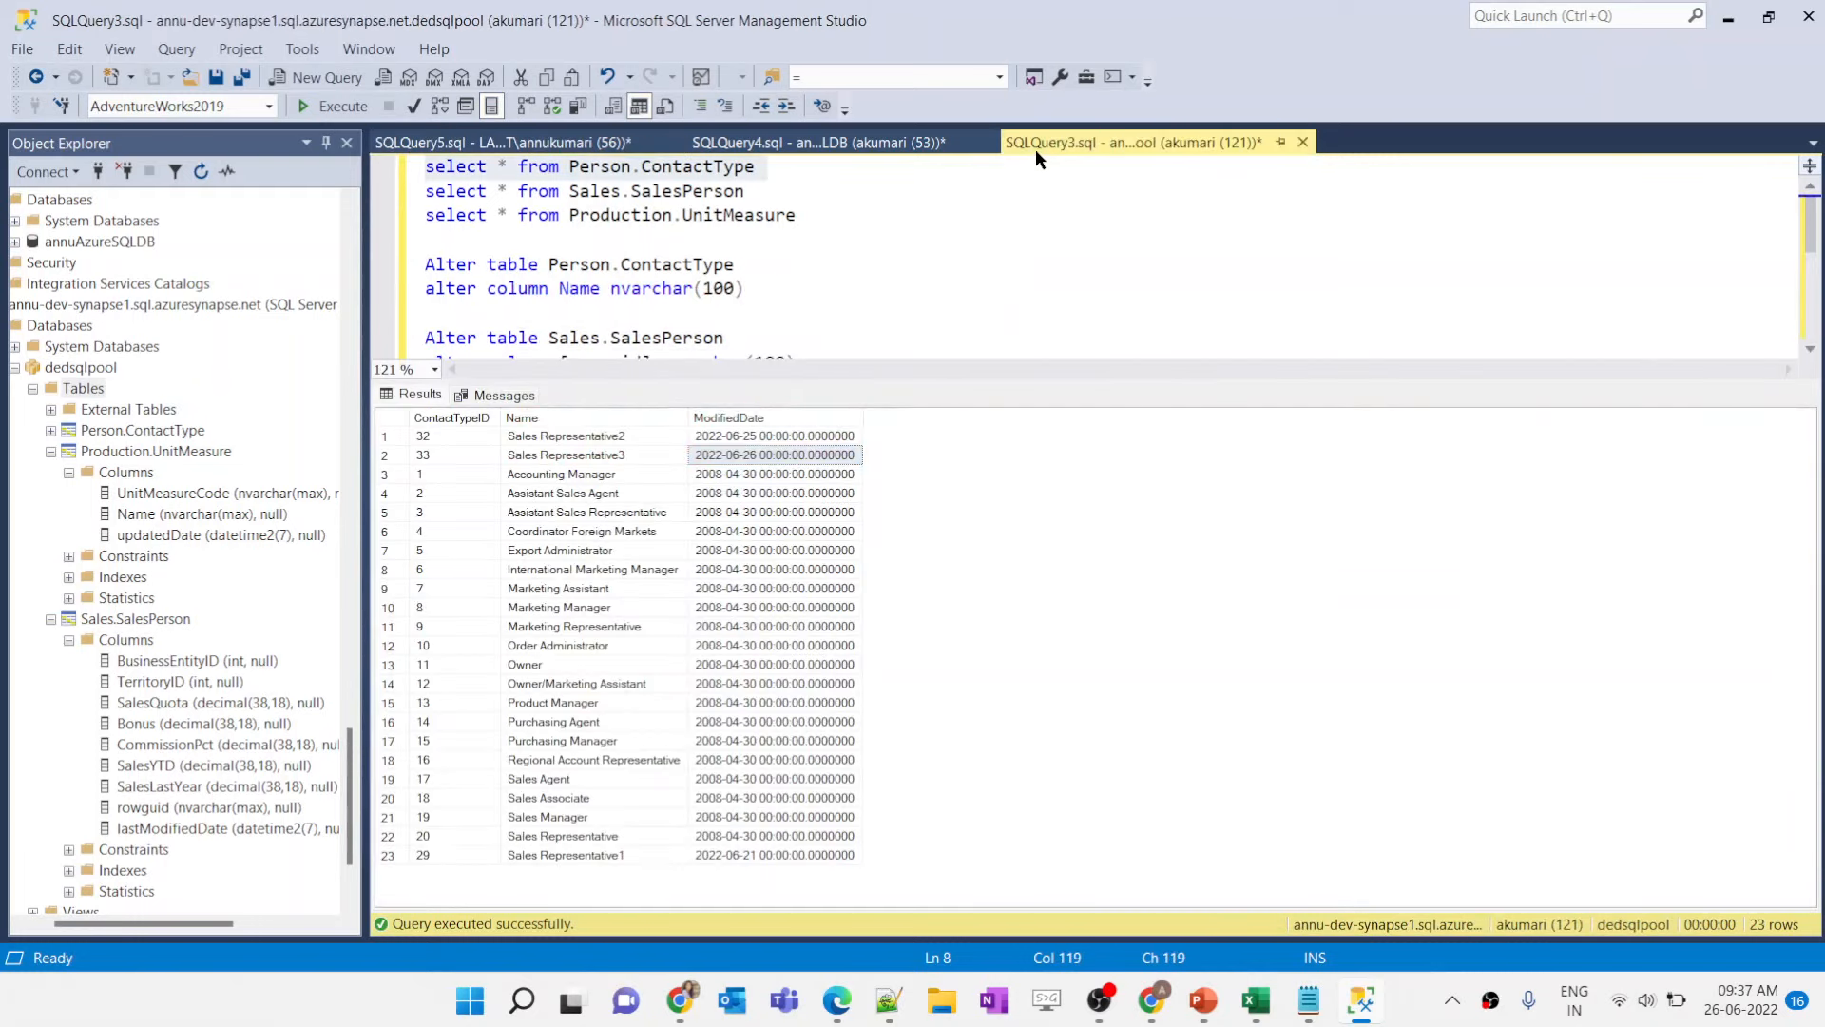
{"action": "triple_click", "coordinate": [590, 193]}
{"action": "key", "text": "F5"}
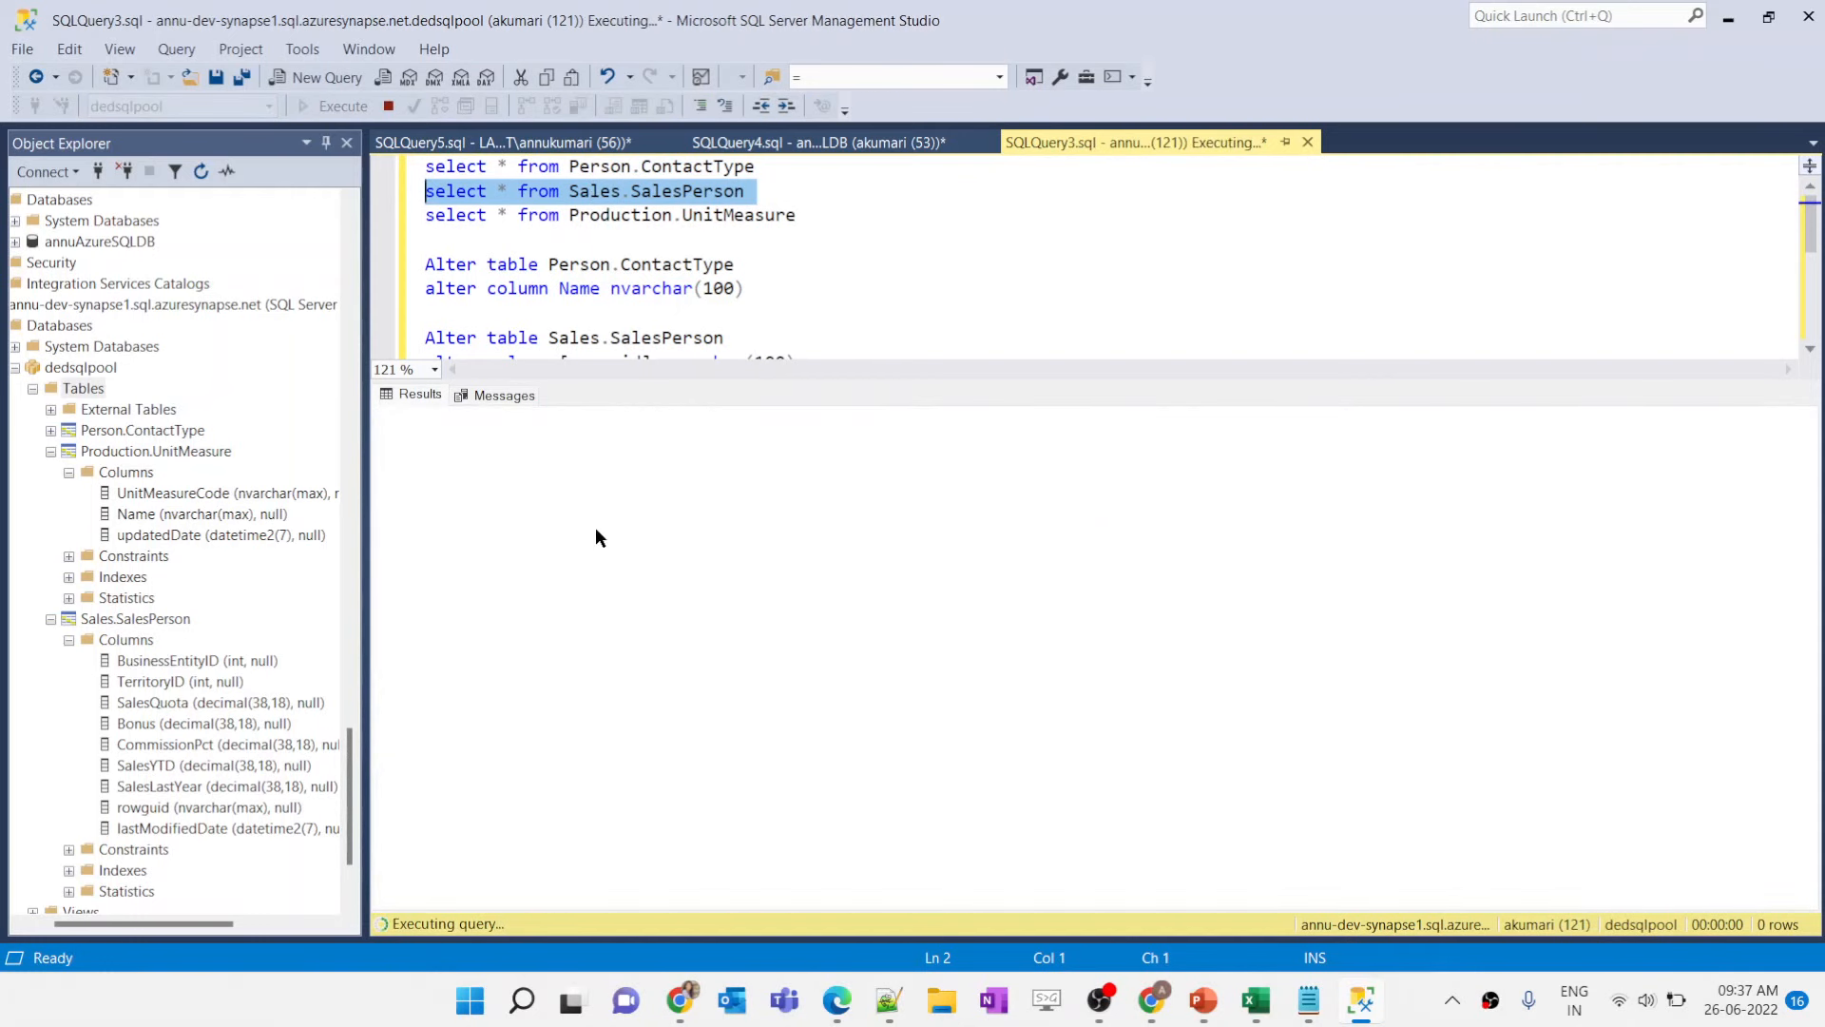
{"action": "left_click", "coordinate": [424, 475]}
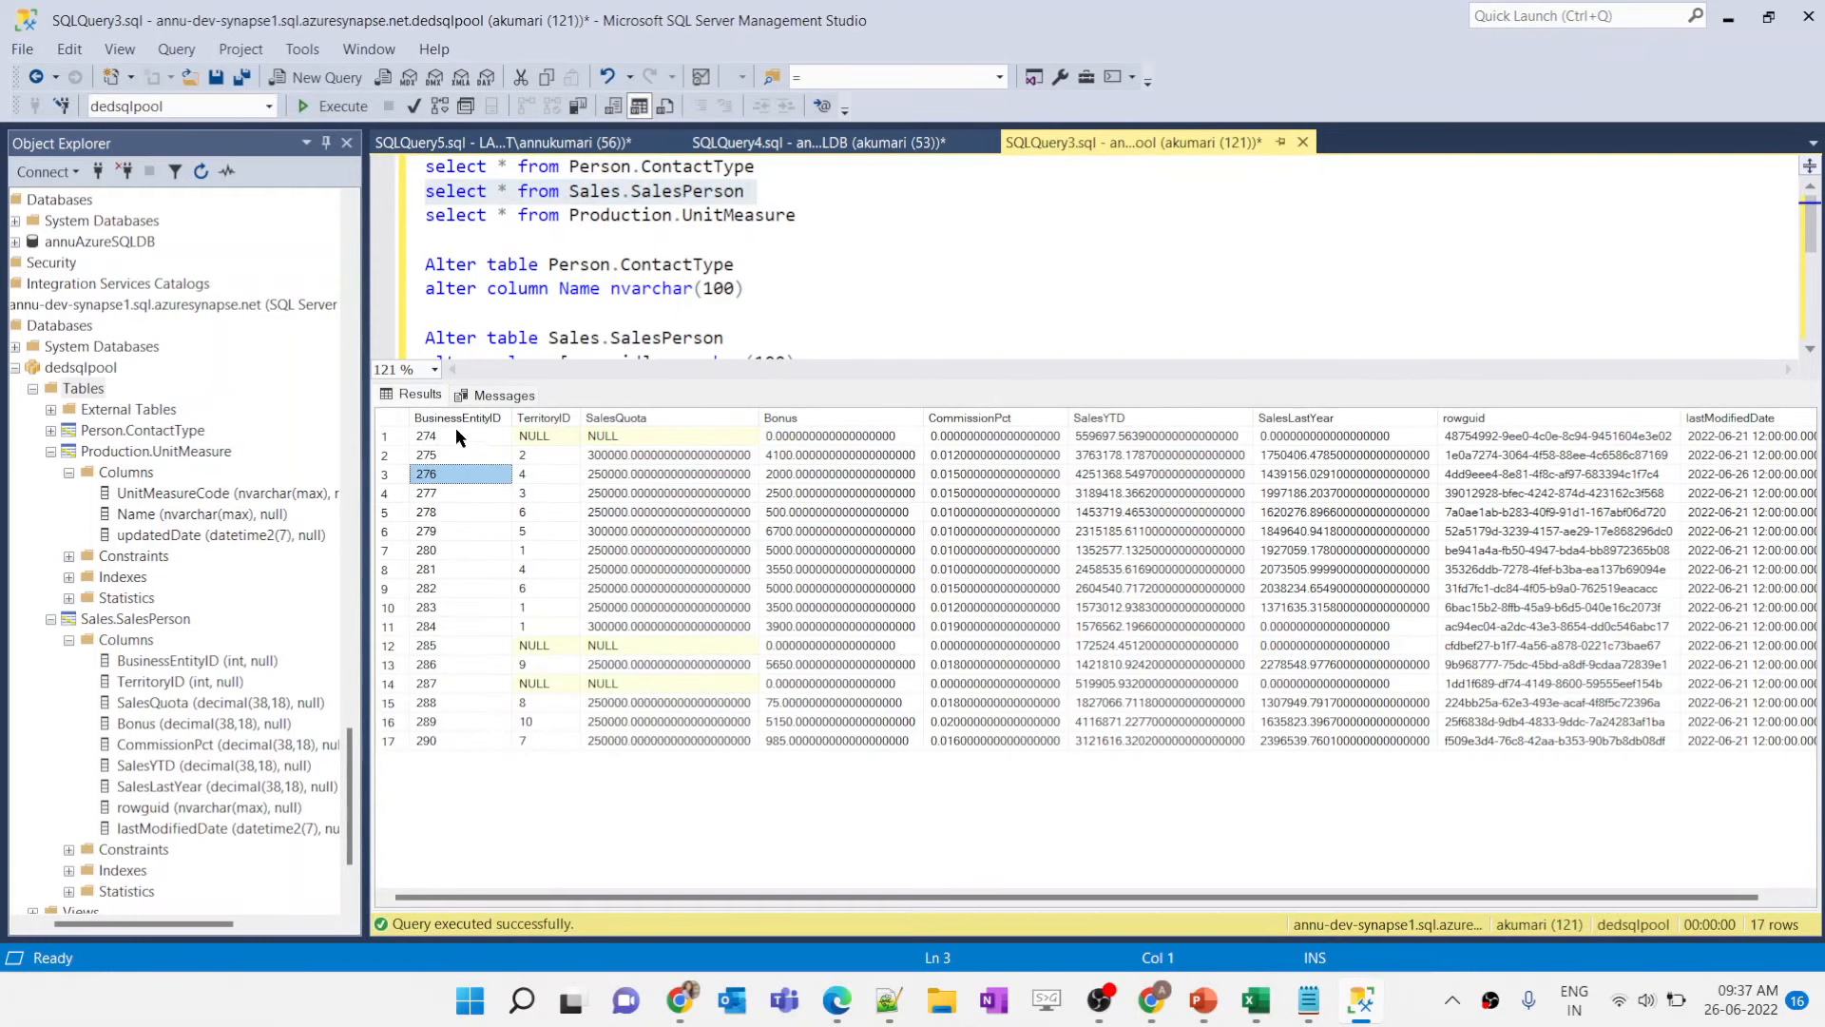
{"action": "left_click", "coordinate": [1514, 475]}
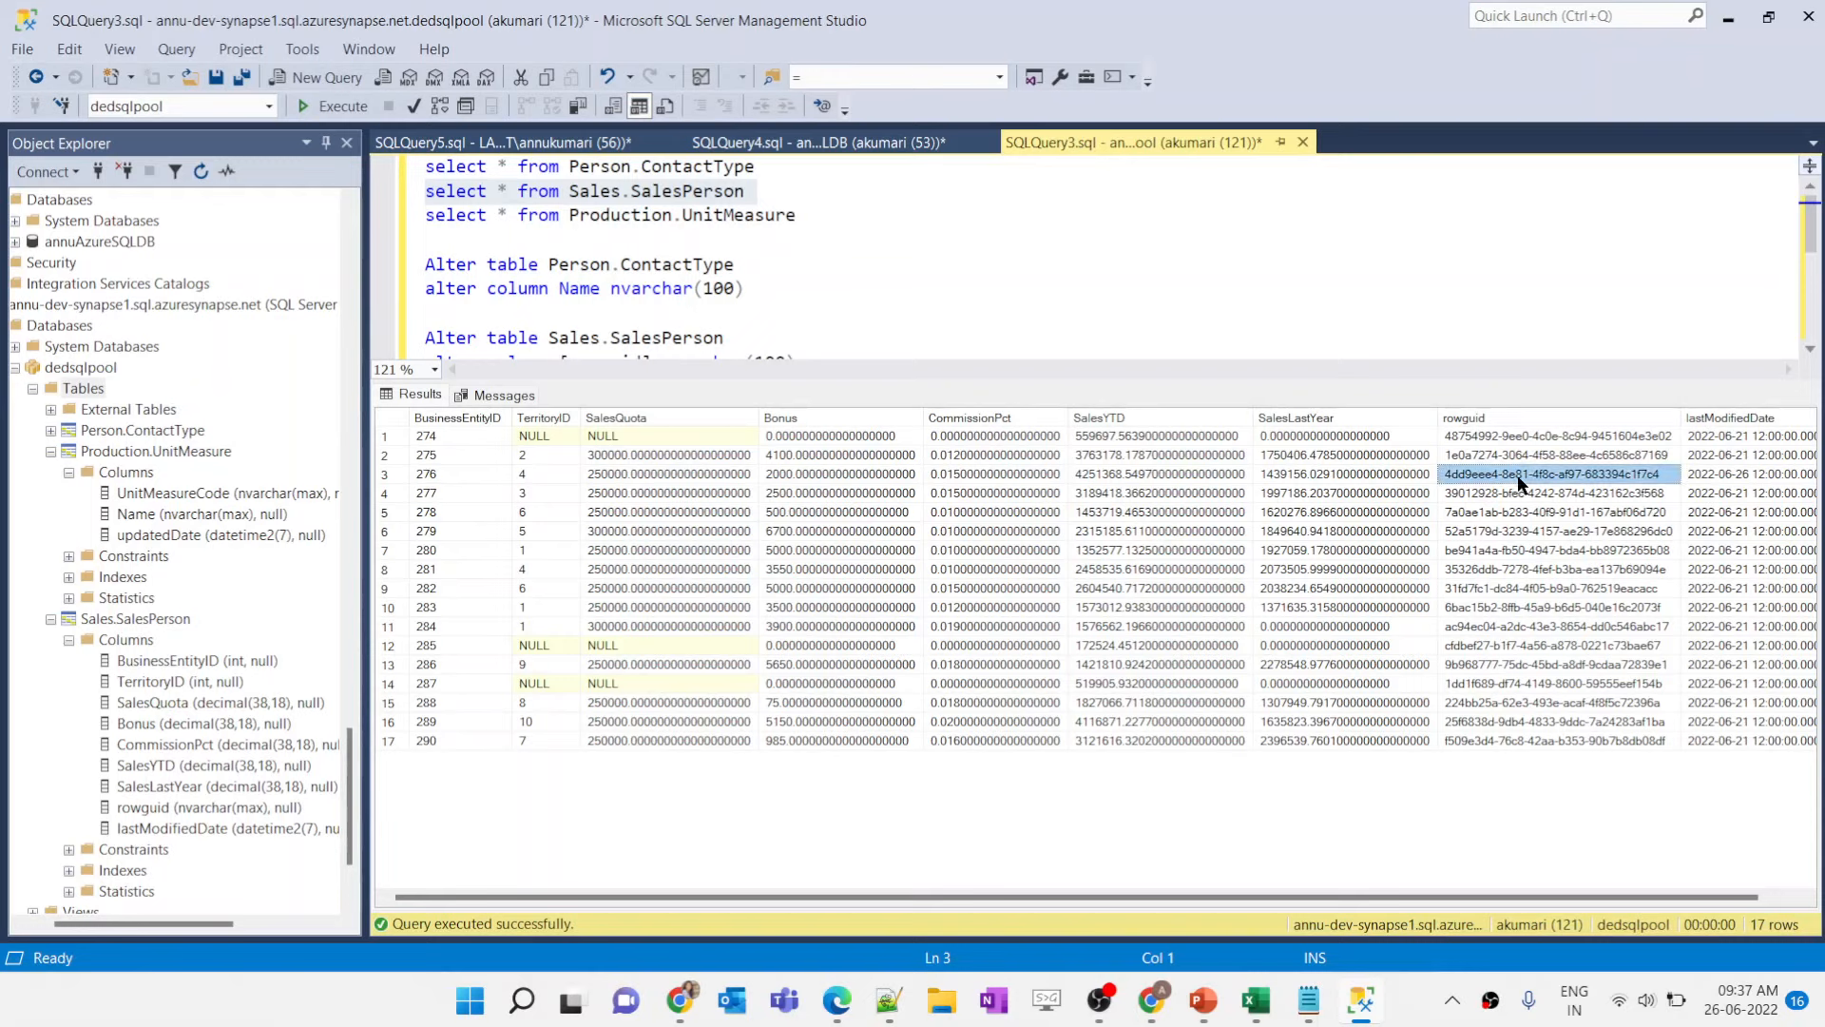
{"action": "left_click", "coordinate": [1721, 479]}
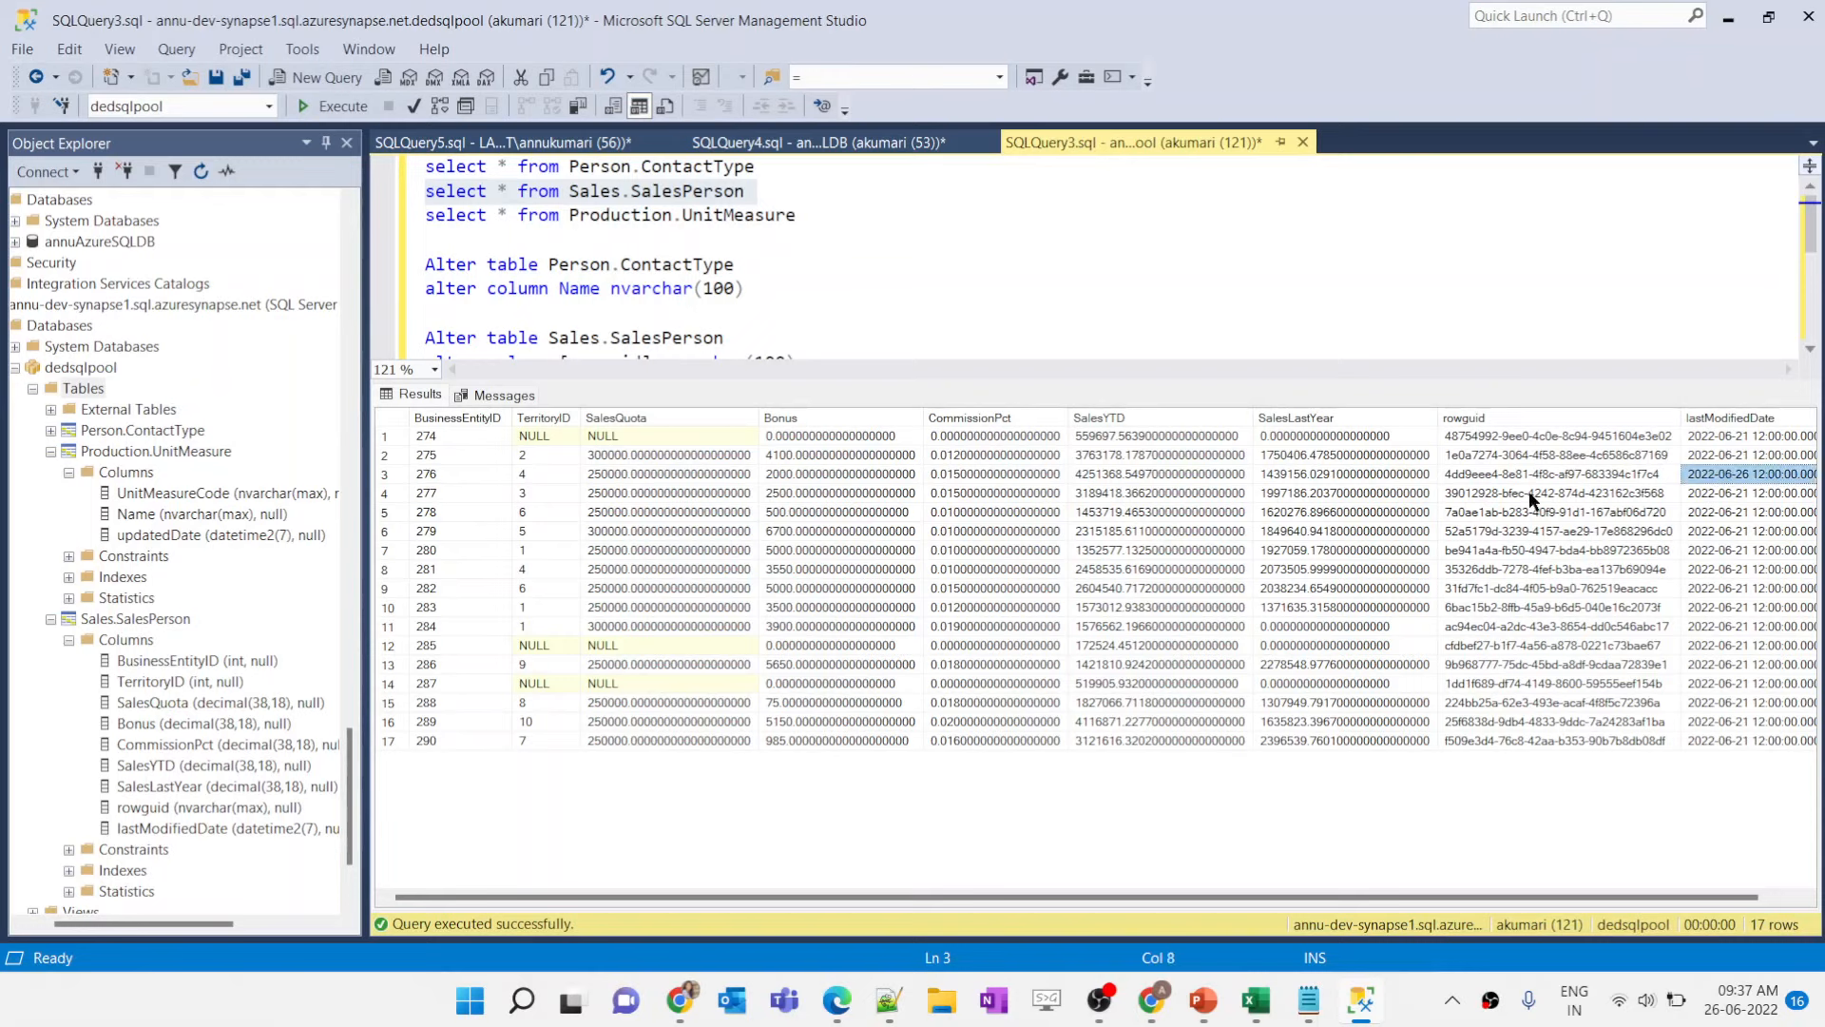
Step: Compare the Production.UnitMeasure insert in the source script with the QW row queried from Production.UnitMeasure in dedsqlpool
{"action": "left_click", "coordinate": [585, 142]}
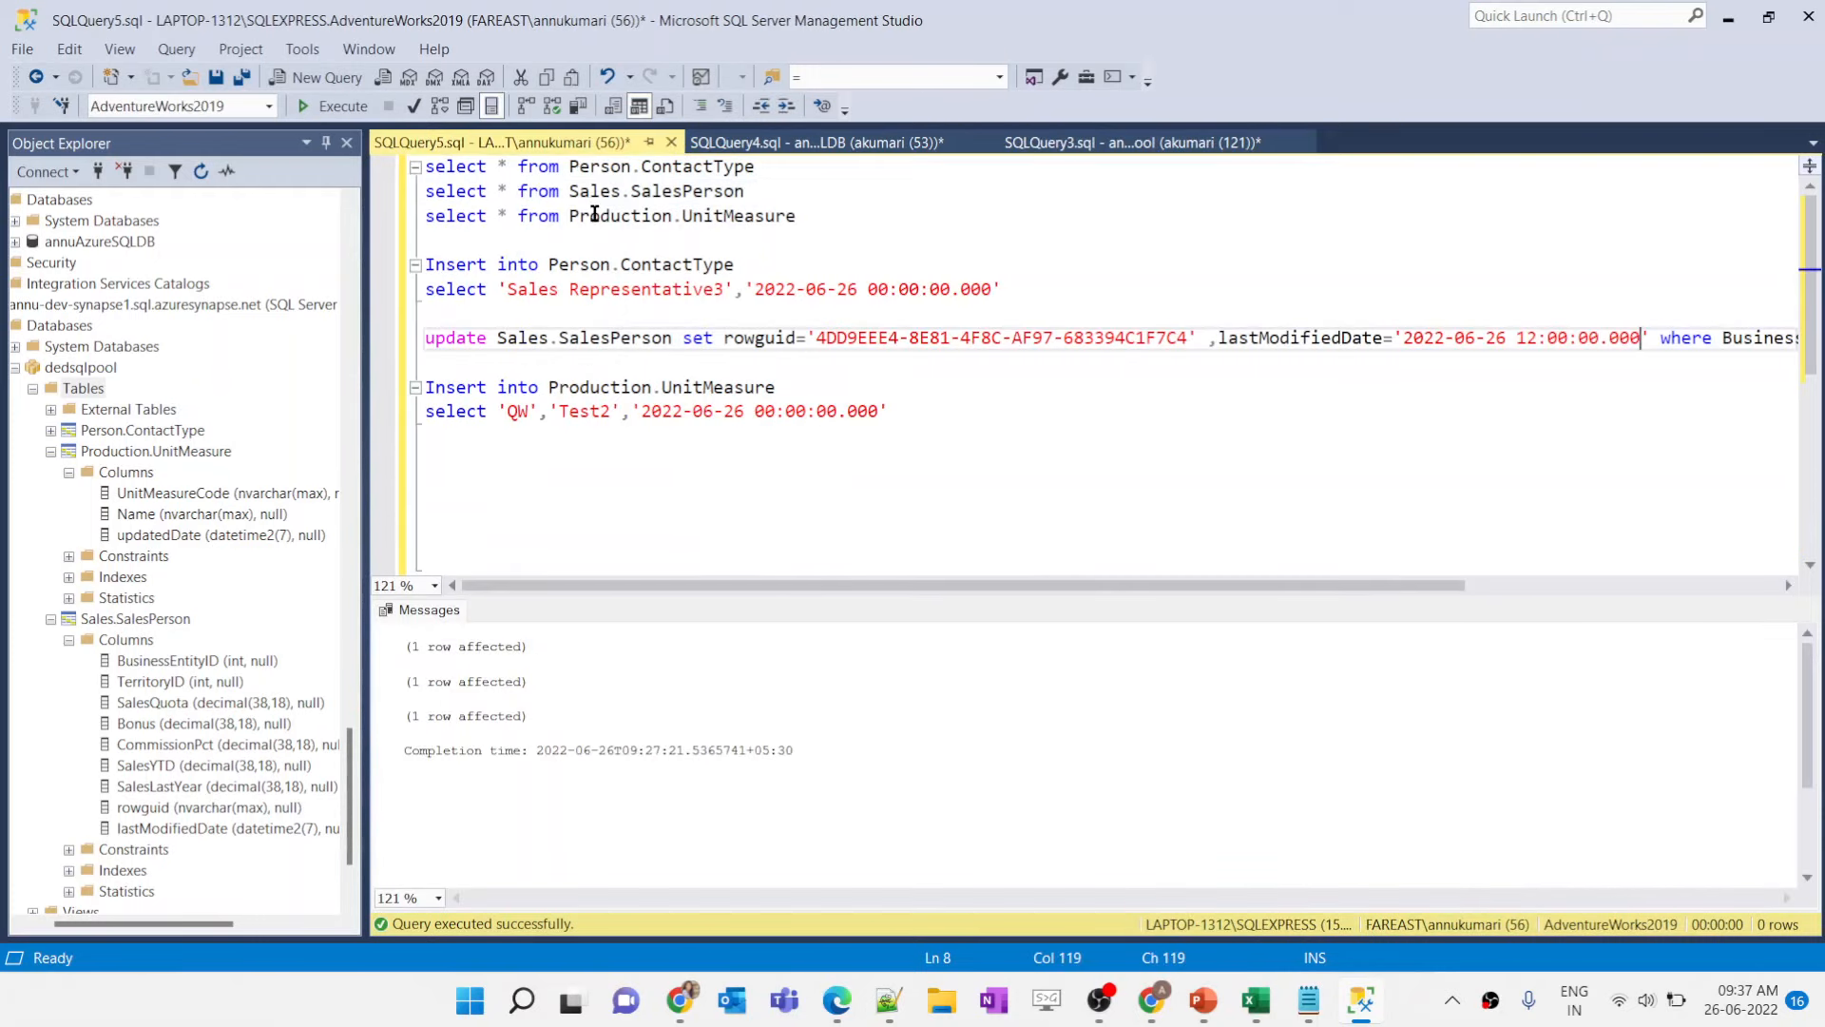
{"action": "left_click", "coordinate": [539, 216]}
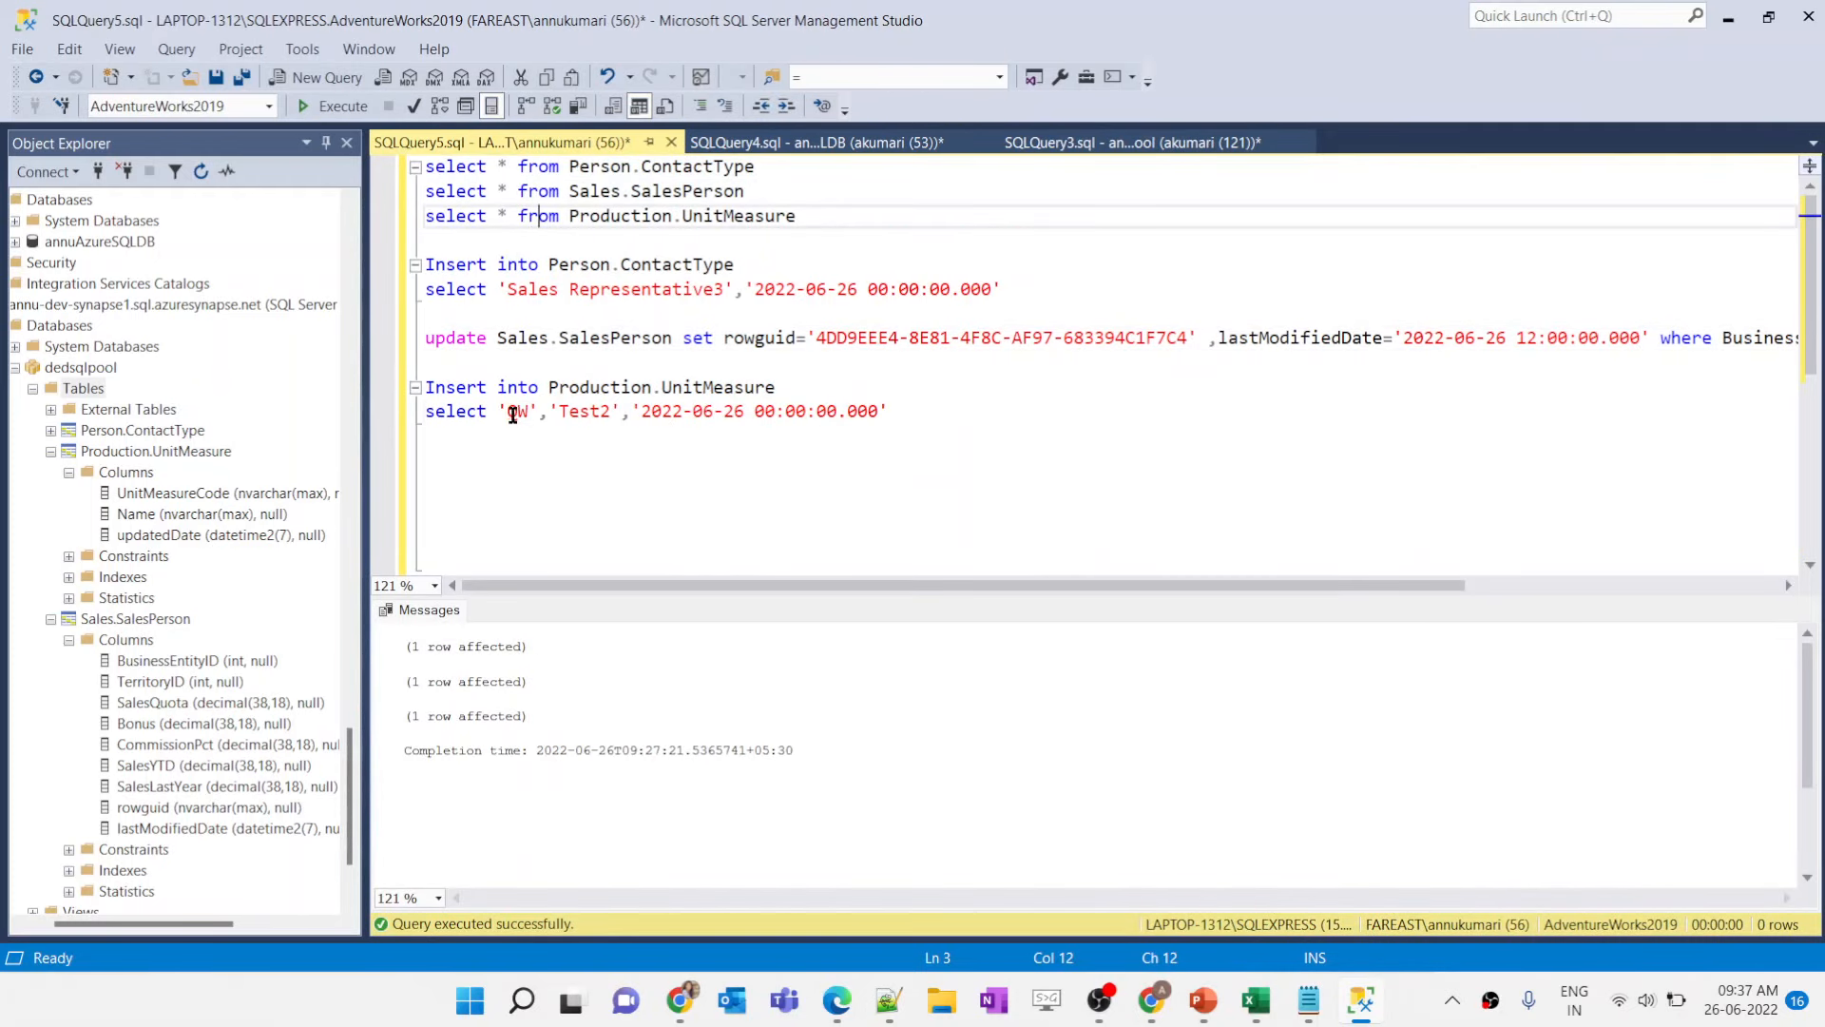
{"action": "left_click_drag", "start_coordinate": [507, 416], "coordinate": [559, 419]}
{"action": "left_click", "coordinate": [1105, 145]}
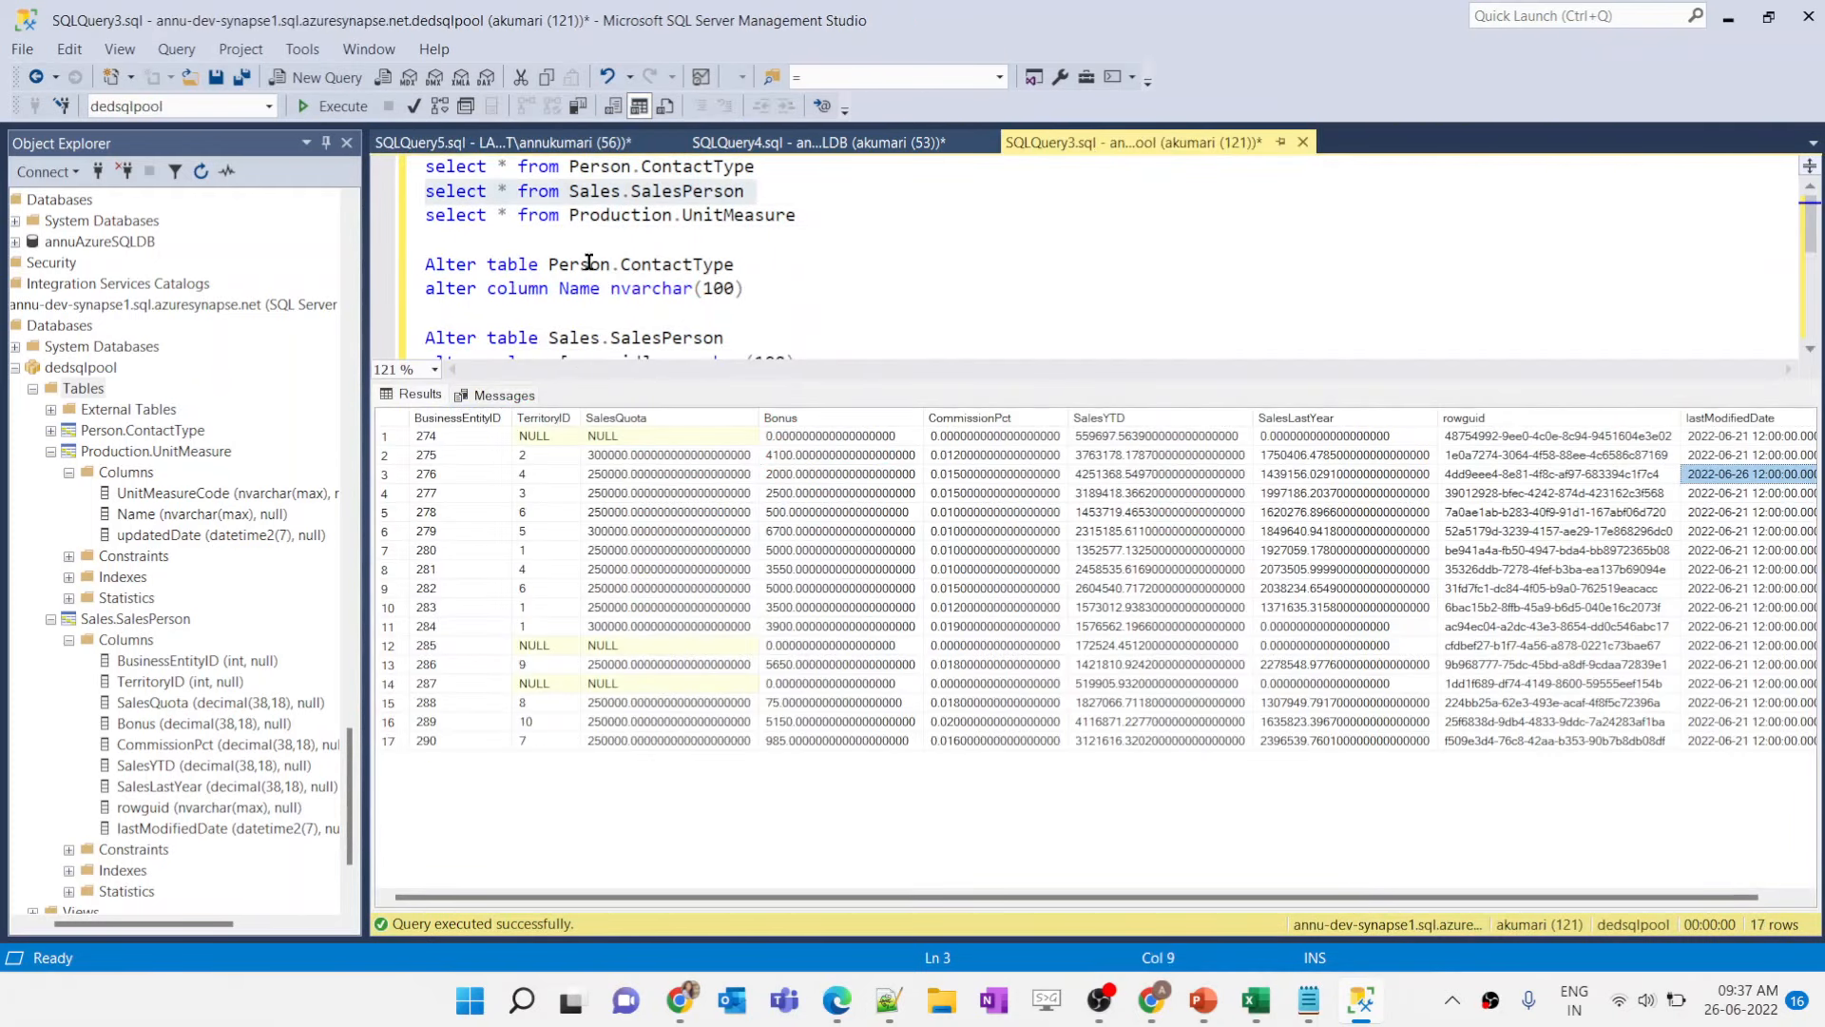
{"action": "triple_click", "coordinate": [542, 223]}
{"action": "key", "text": "F5"}
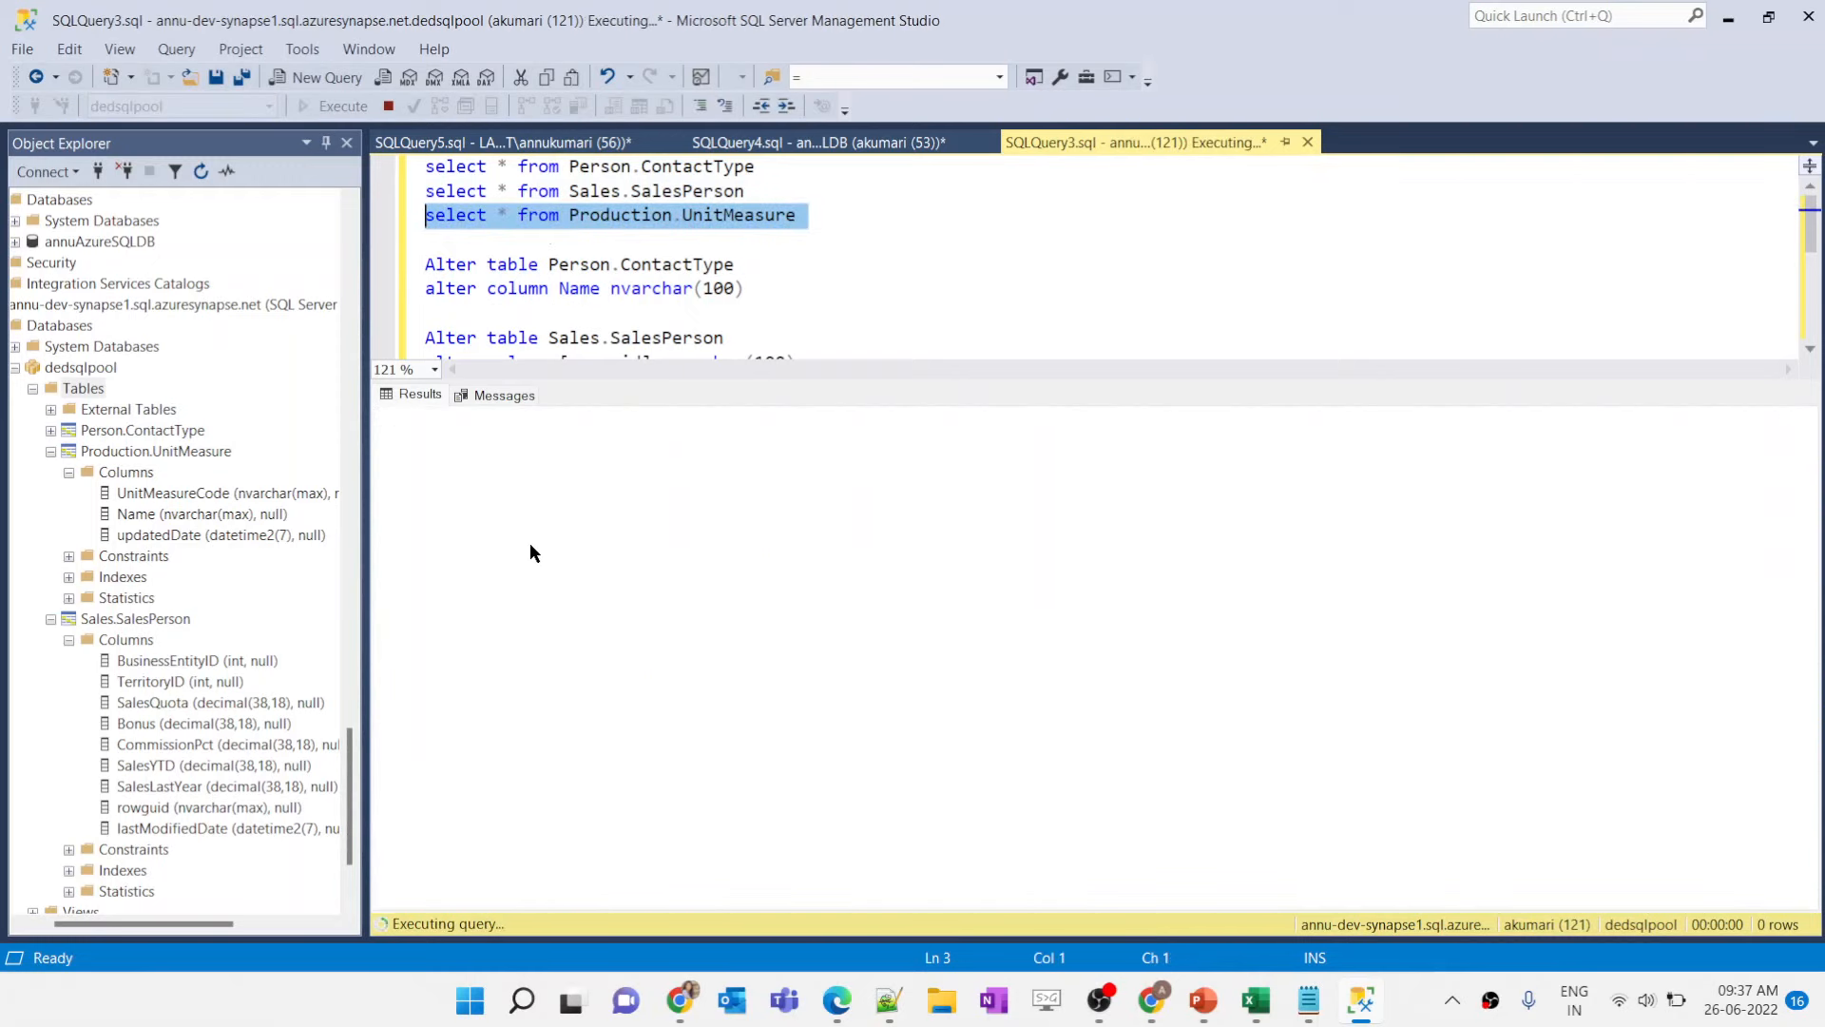
{"action": "left_click", "coordinate": [438, 462]}
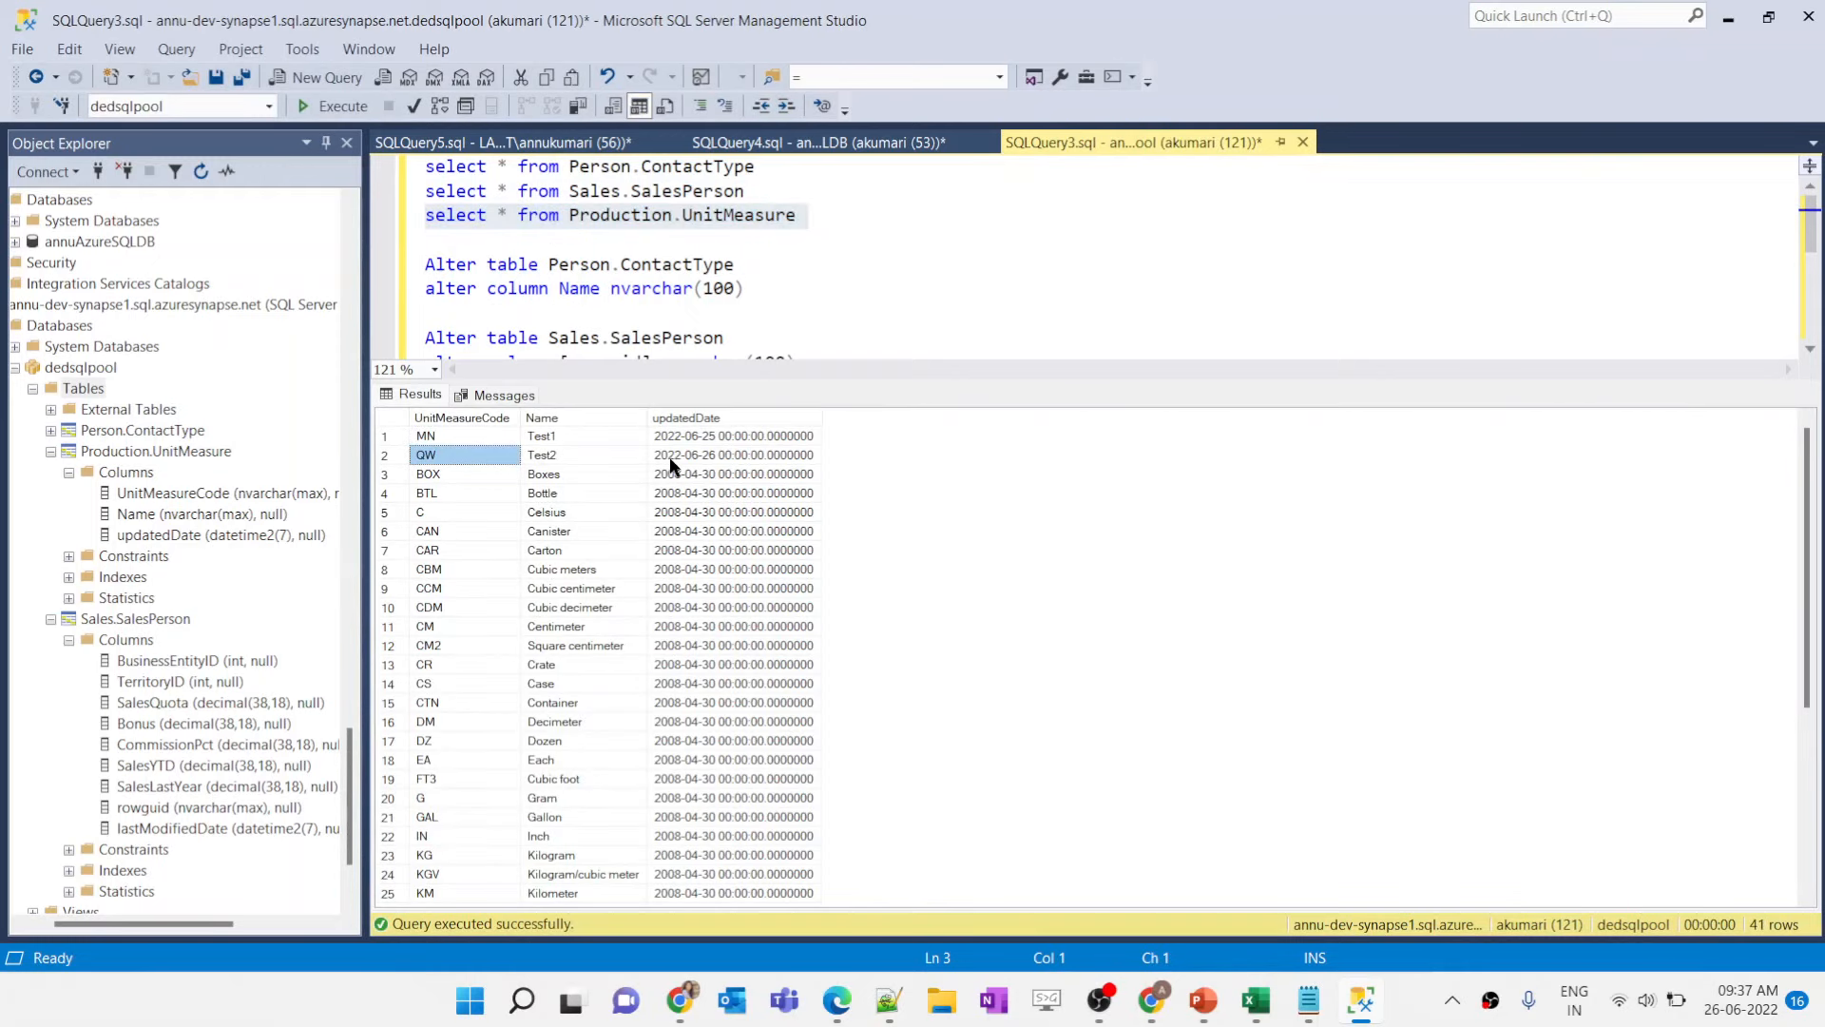
Step: Check the QW row's updatedDate in Production.UnitMeasure and review the activity list of PL_ELT's debug run in Synapse
{"action": "left_click", "coordinate": [673, 457]}
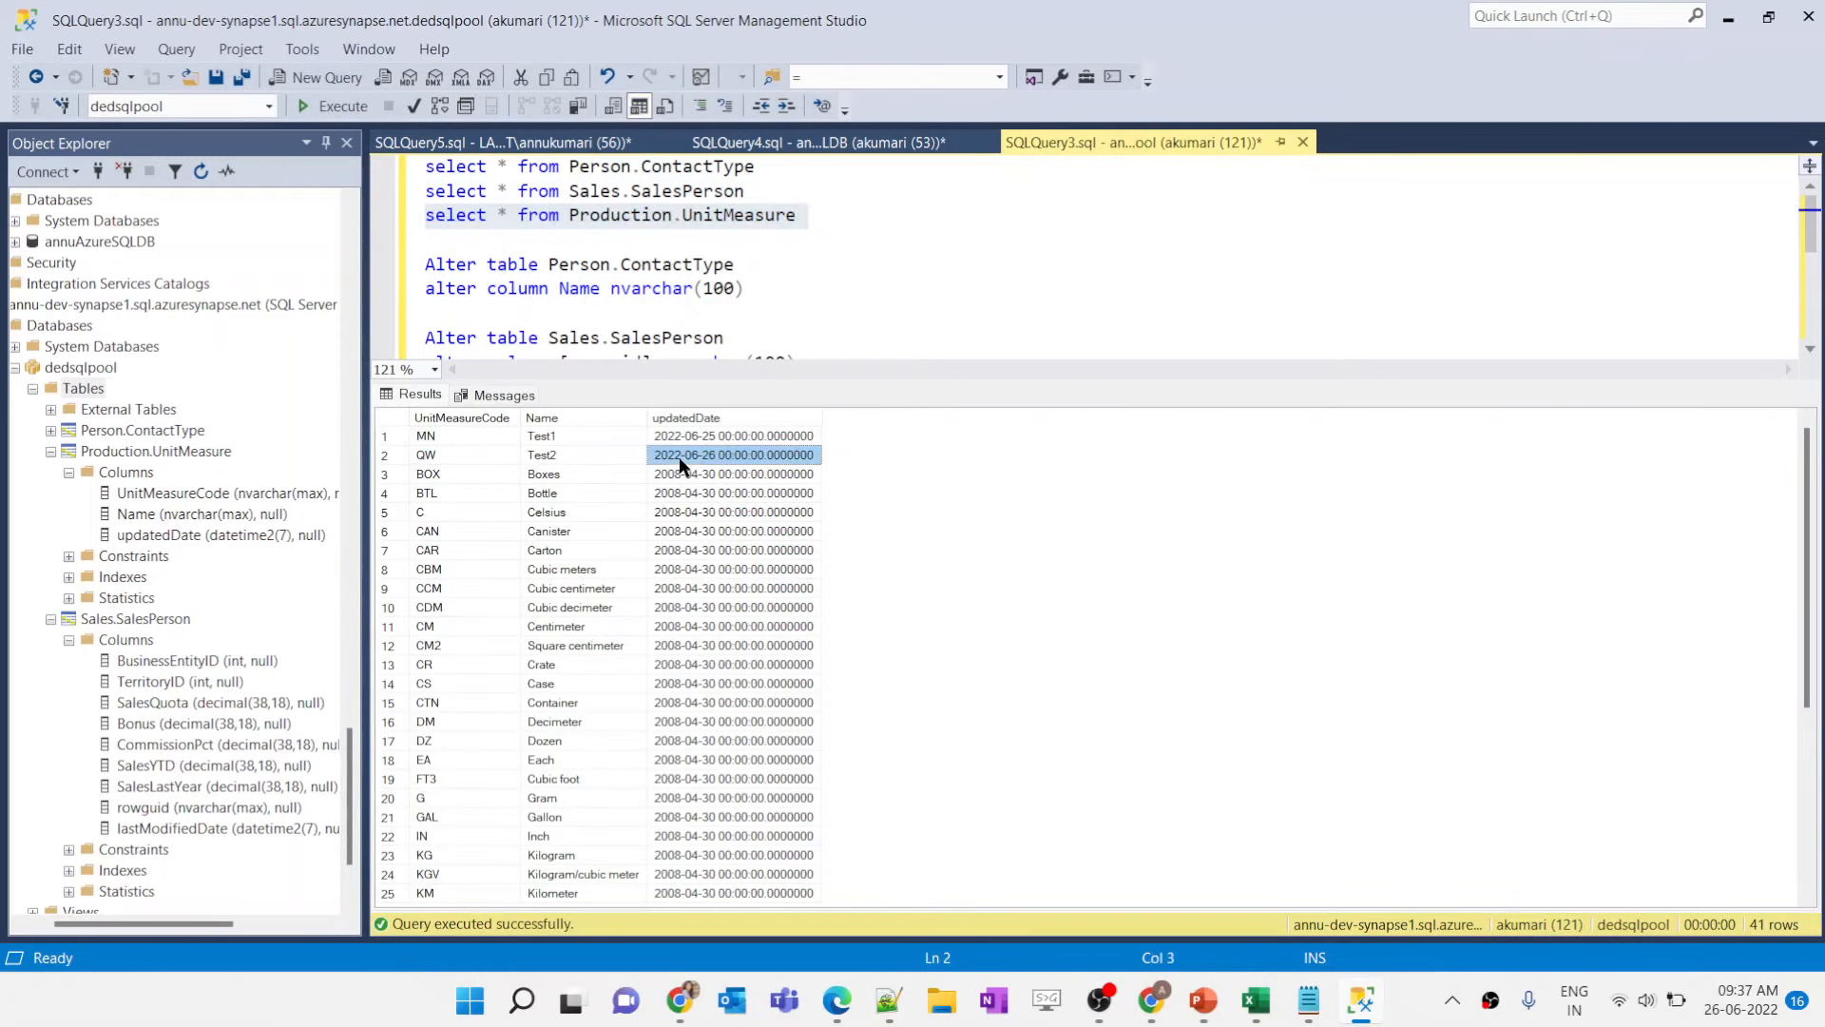
{"action": "left_click", "coordinate": [782, 144]}
{"action": "key", "text": "alt+Tab"}
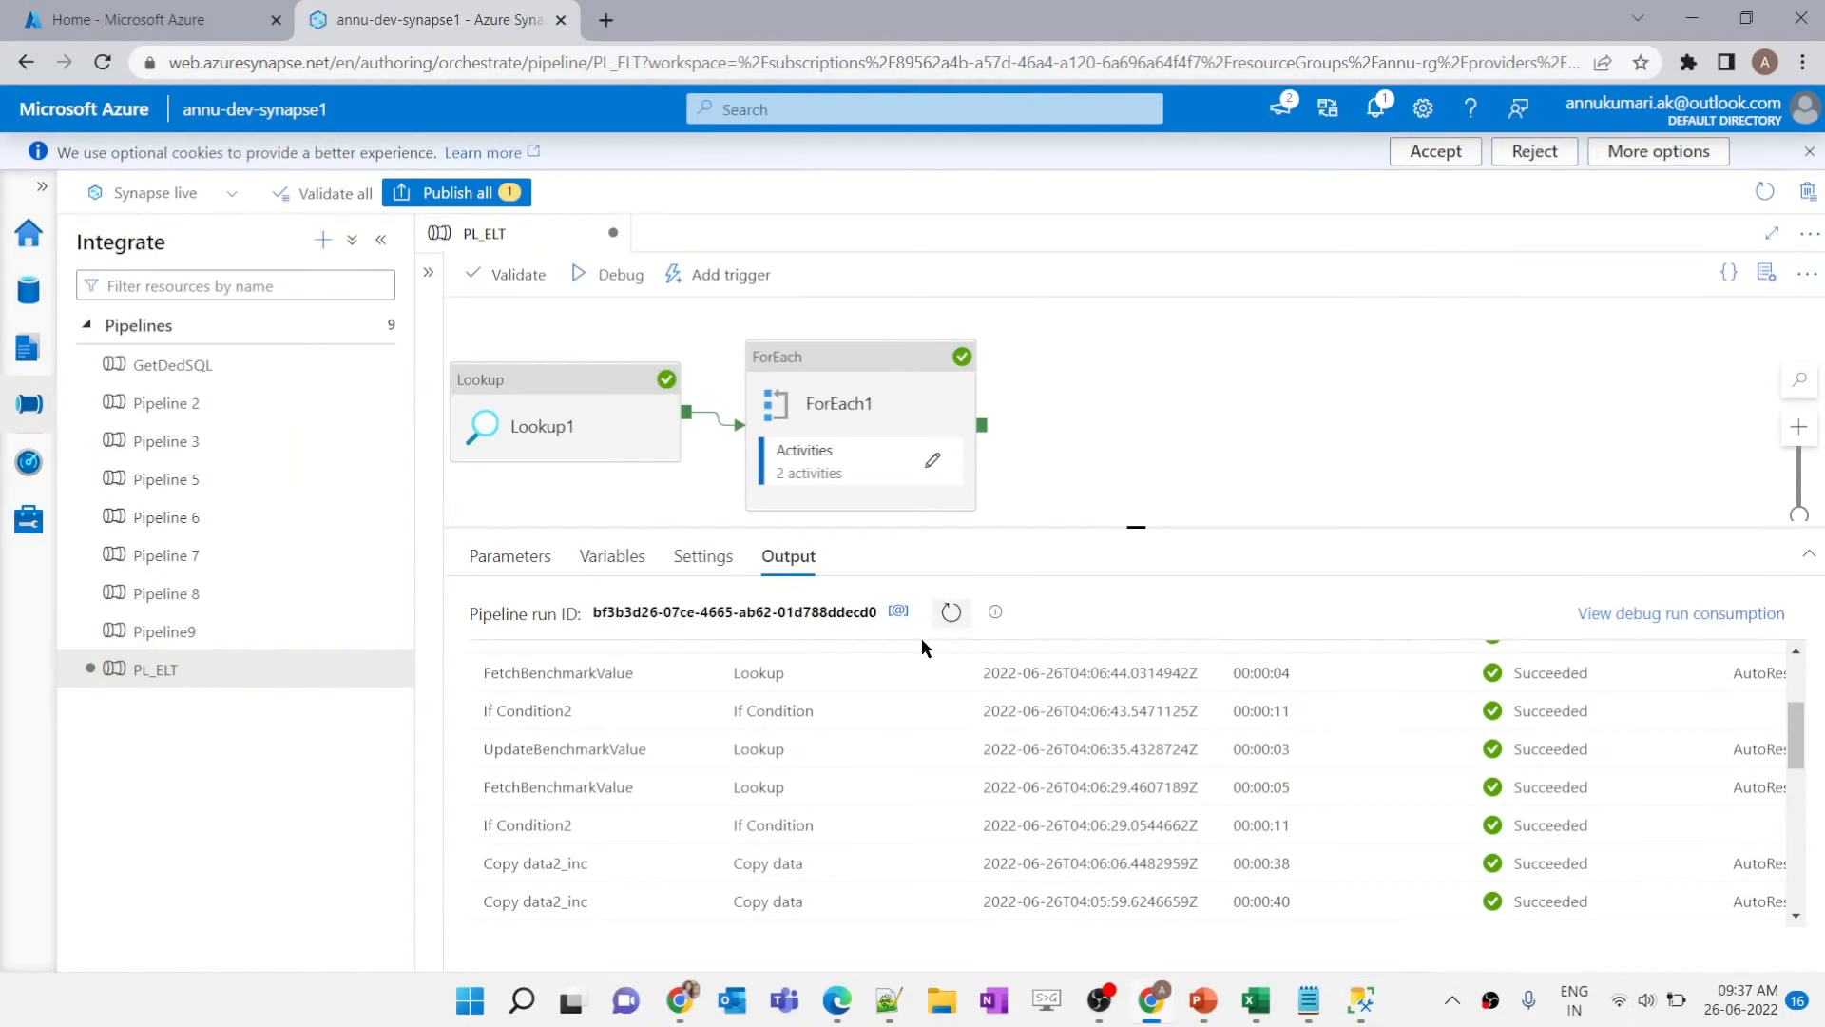
{"action": "scroll", "coordinate": [746, 704], "scroll_direction": "up", "scroll_amount": 2}
{"action": "key", "text": "alt+Tab"}
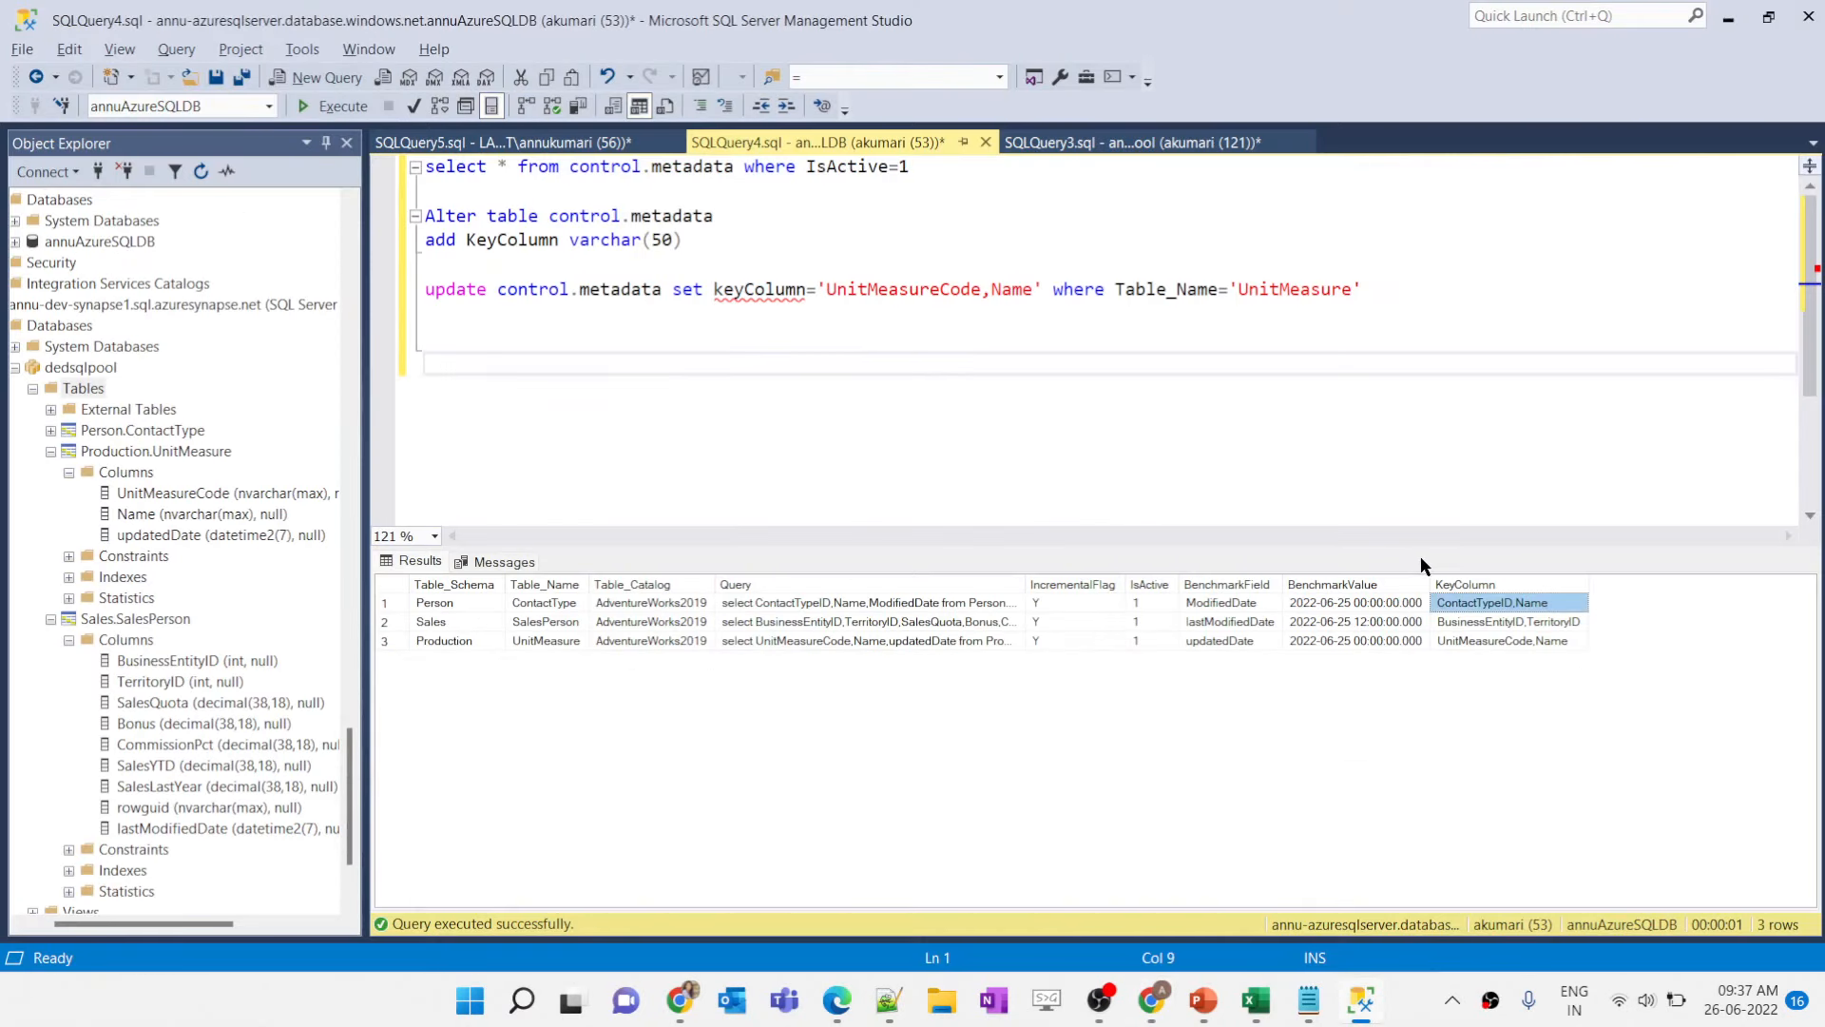
Step: Query control.metadata where IsActive=1 in annuAzureSQLDB and check the BenchmarkValue and KeyColumn of the three tables
{"action": "left_click_drag", "start_coordinate": [922, 167], "coordinate": [426, 167]}
{"action": "key", "text": "F5"}
{"action": "left_click_drag", "start_coordinate": [1321, 604], "coordinate": [1333, 640]}
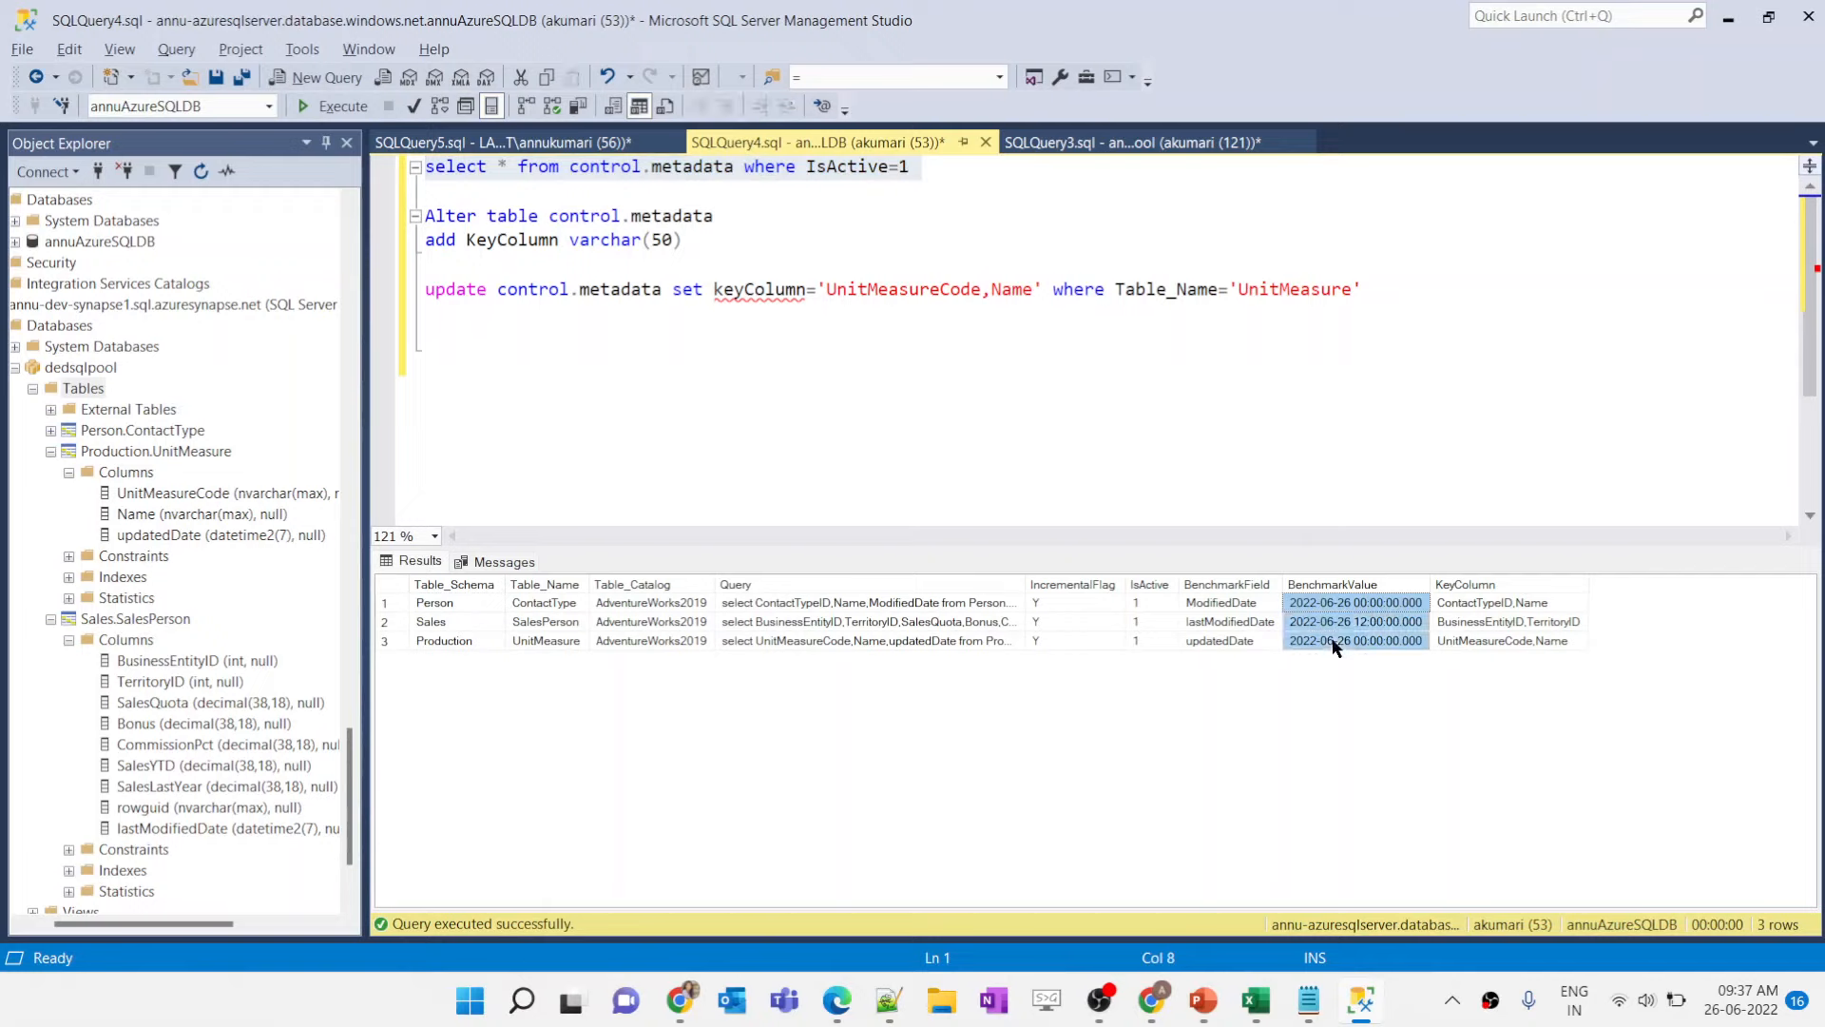
{"action": "left_click", "coordinate": [1465, 609]}
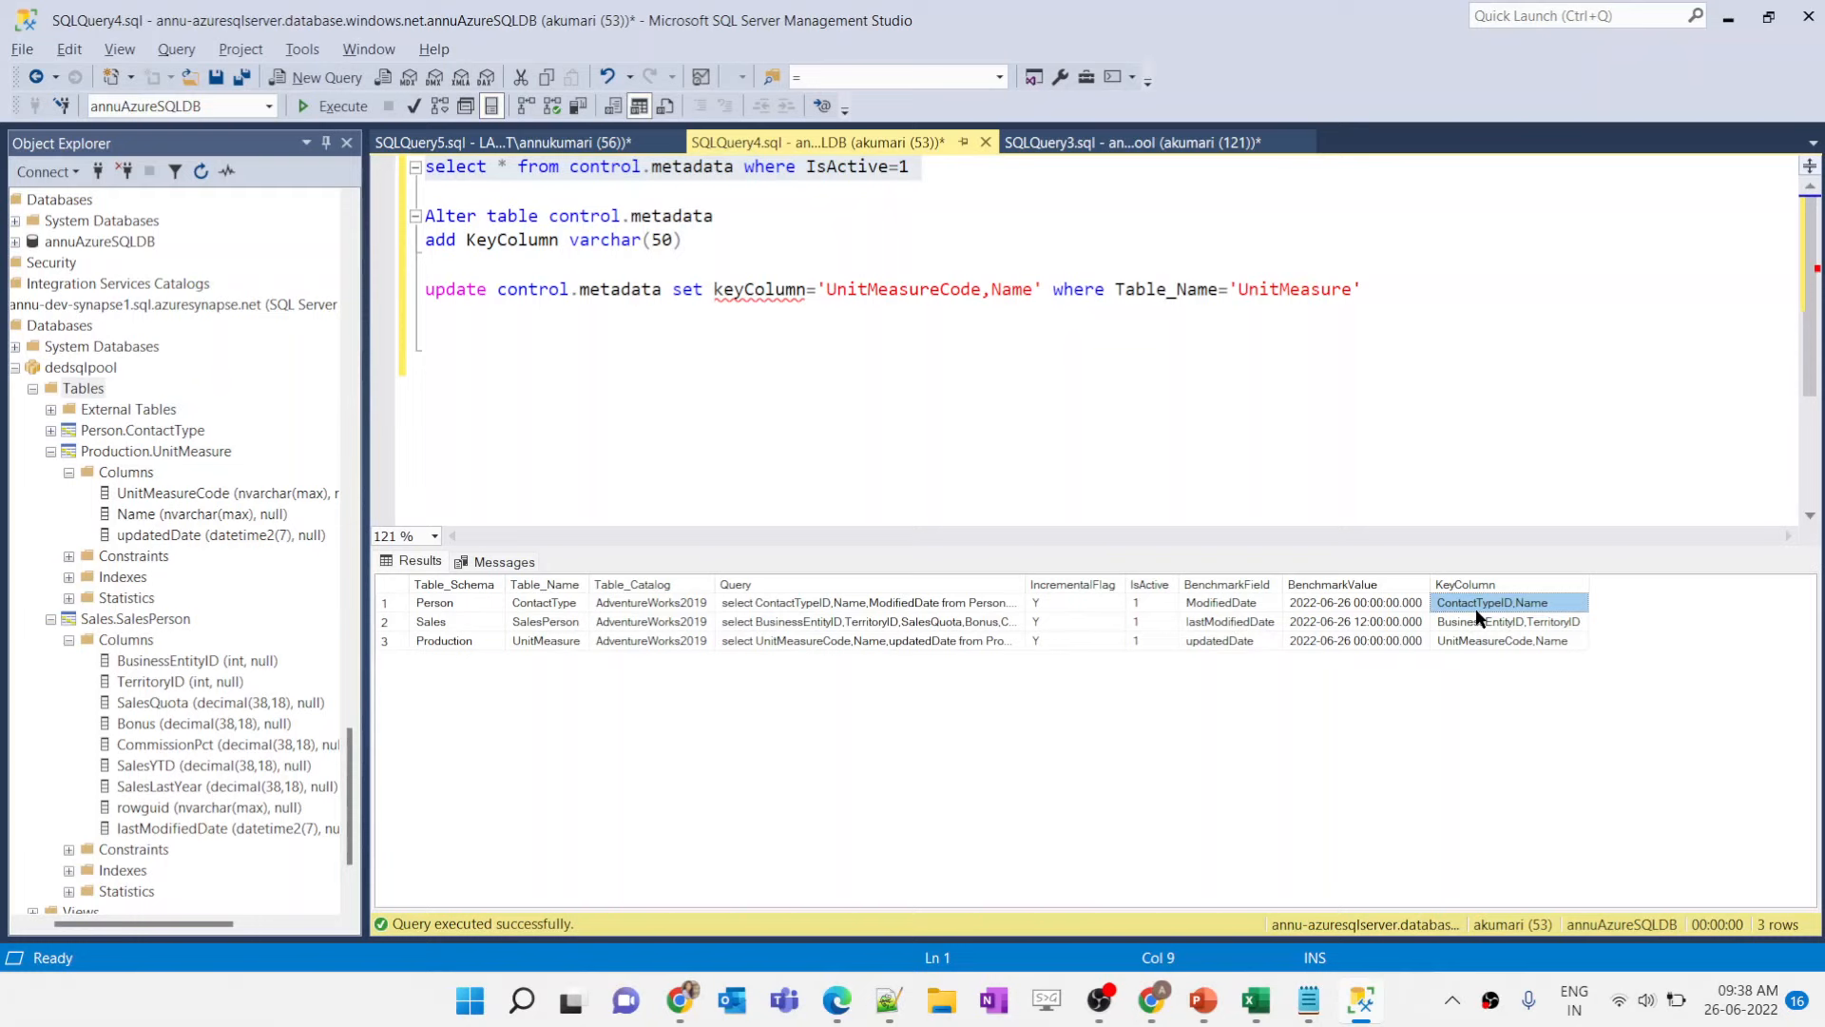
Step: Switch to Synapse and review the key columns expression in the sink of Copy data2_inc under If Condition1's True activities
{"action": "key", "text": "alt+Tab"}
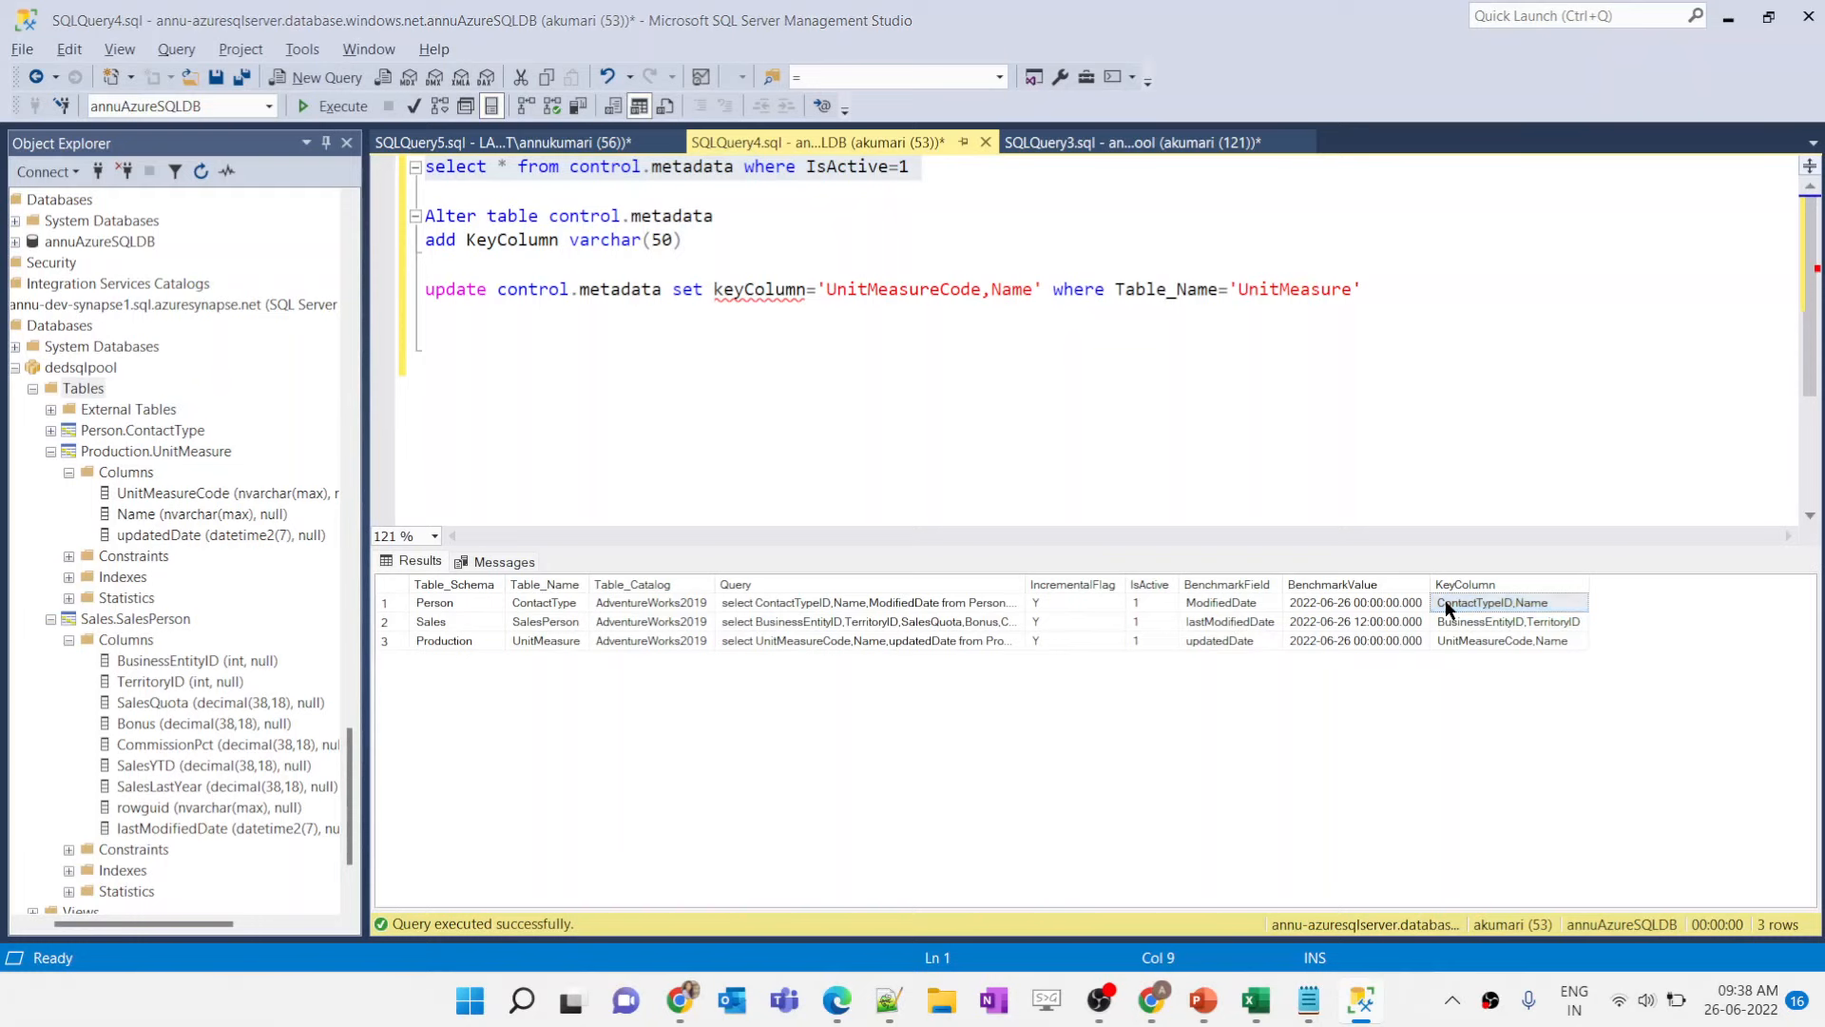
{"action": "left_click", "coordinate": [1054, 424]}
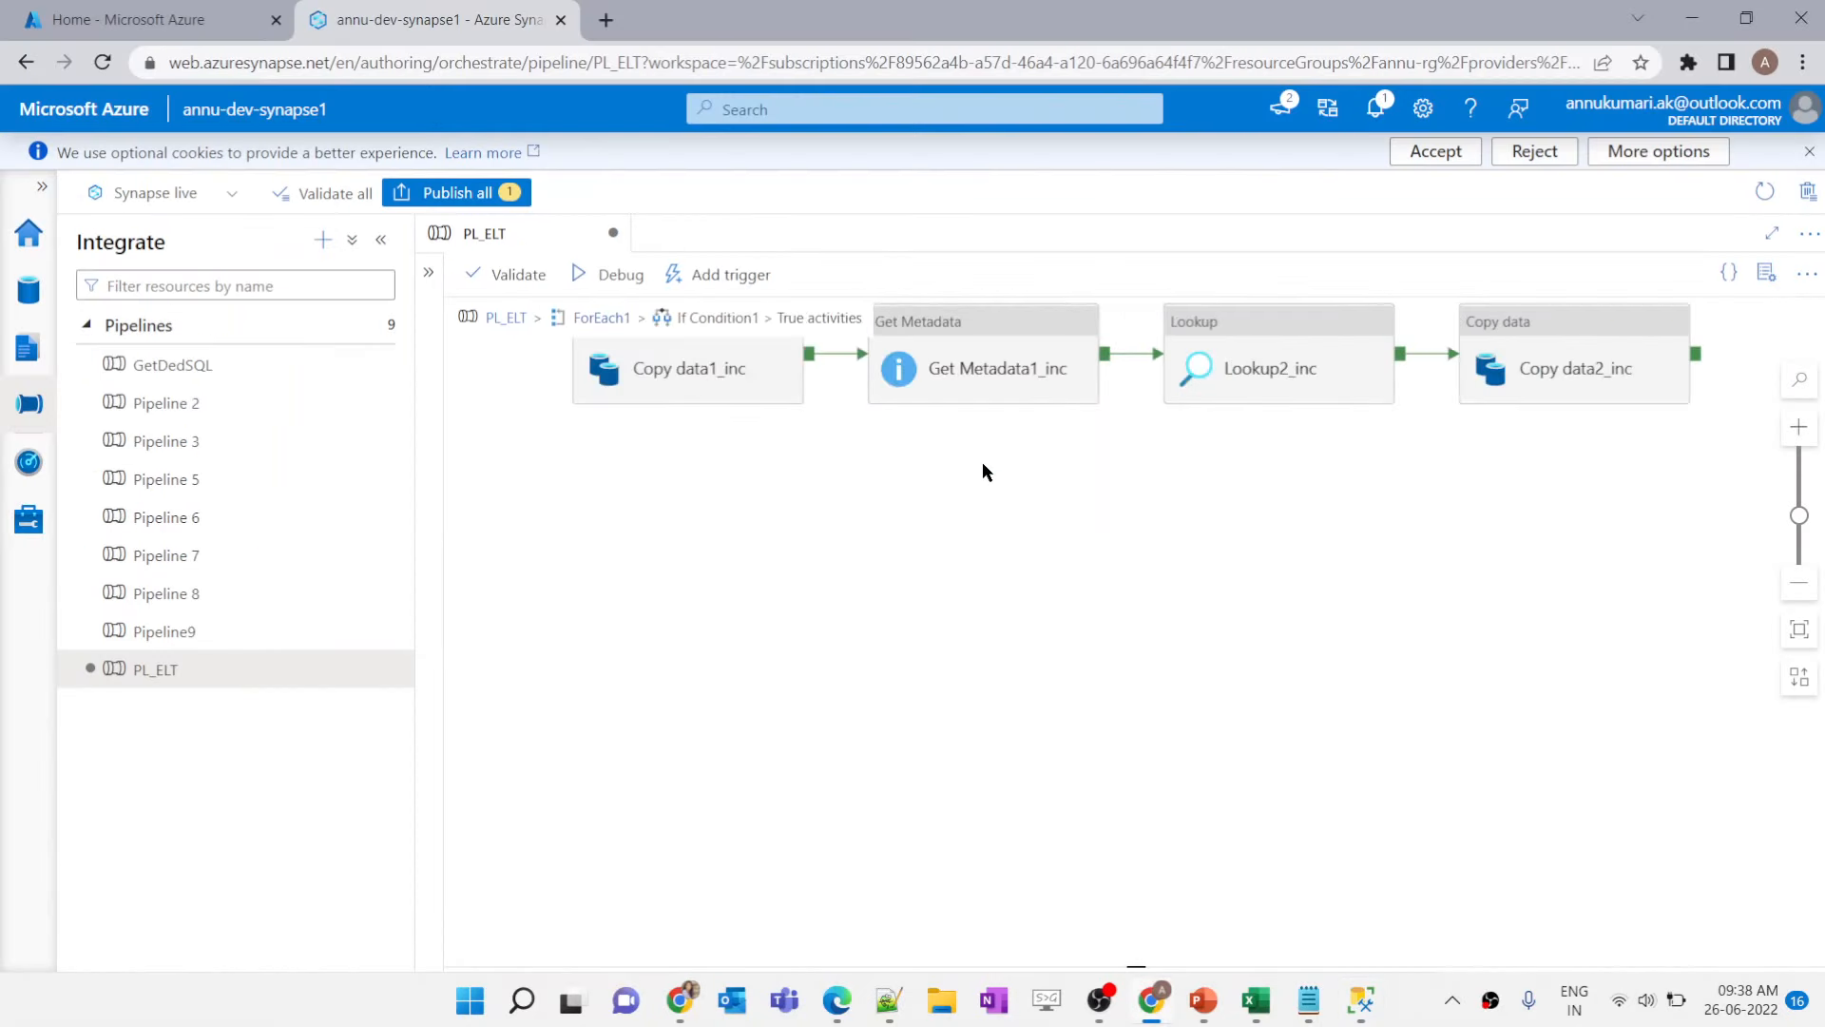
{"action": "left_click", "coordinate": [1586, 367]}
{"action": "scroll", "coordinate": [841, 875], "scroll_direction": "down", "scroll_amount": 2}
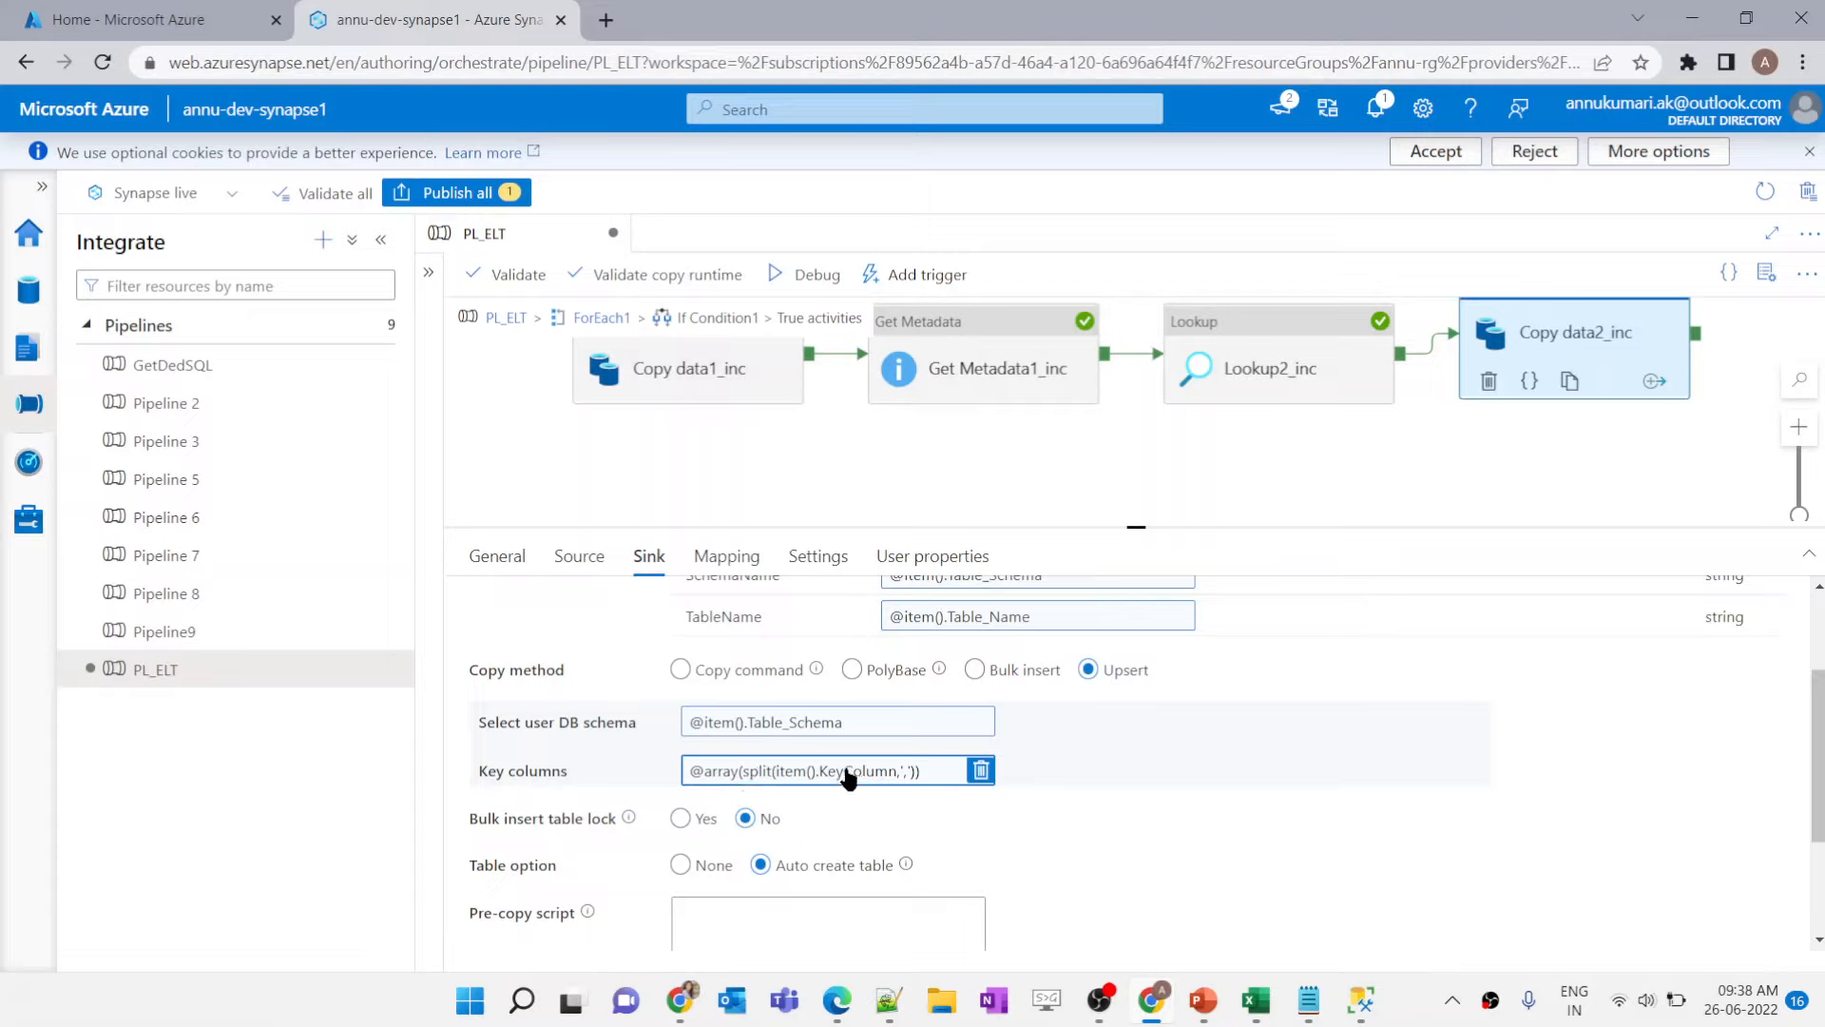
Step: Return to PL_ELT's top level and review the activity statuses of its debug run, enlarging the canvas area
{"action": "left_click", "coordinate": [517, 321]}
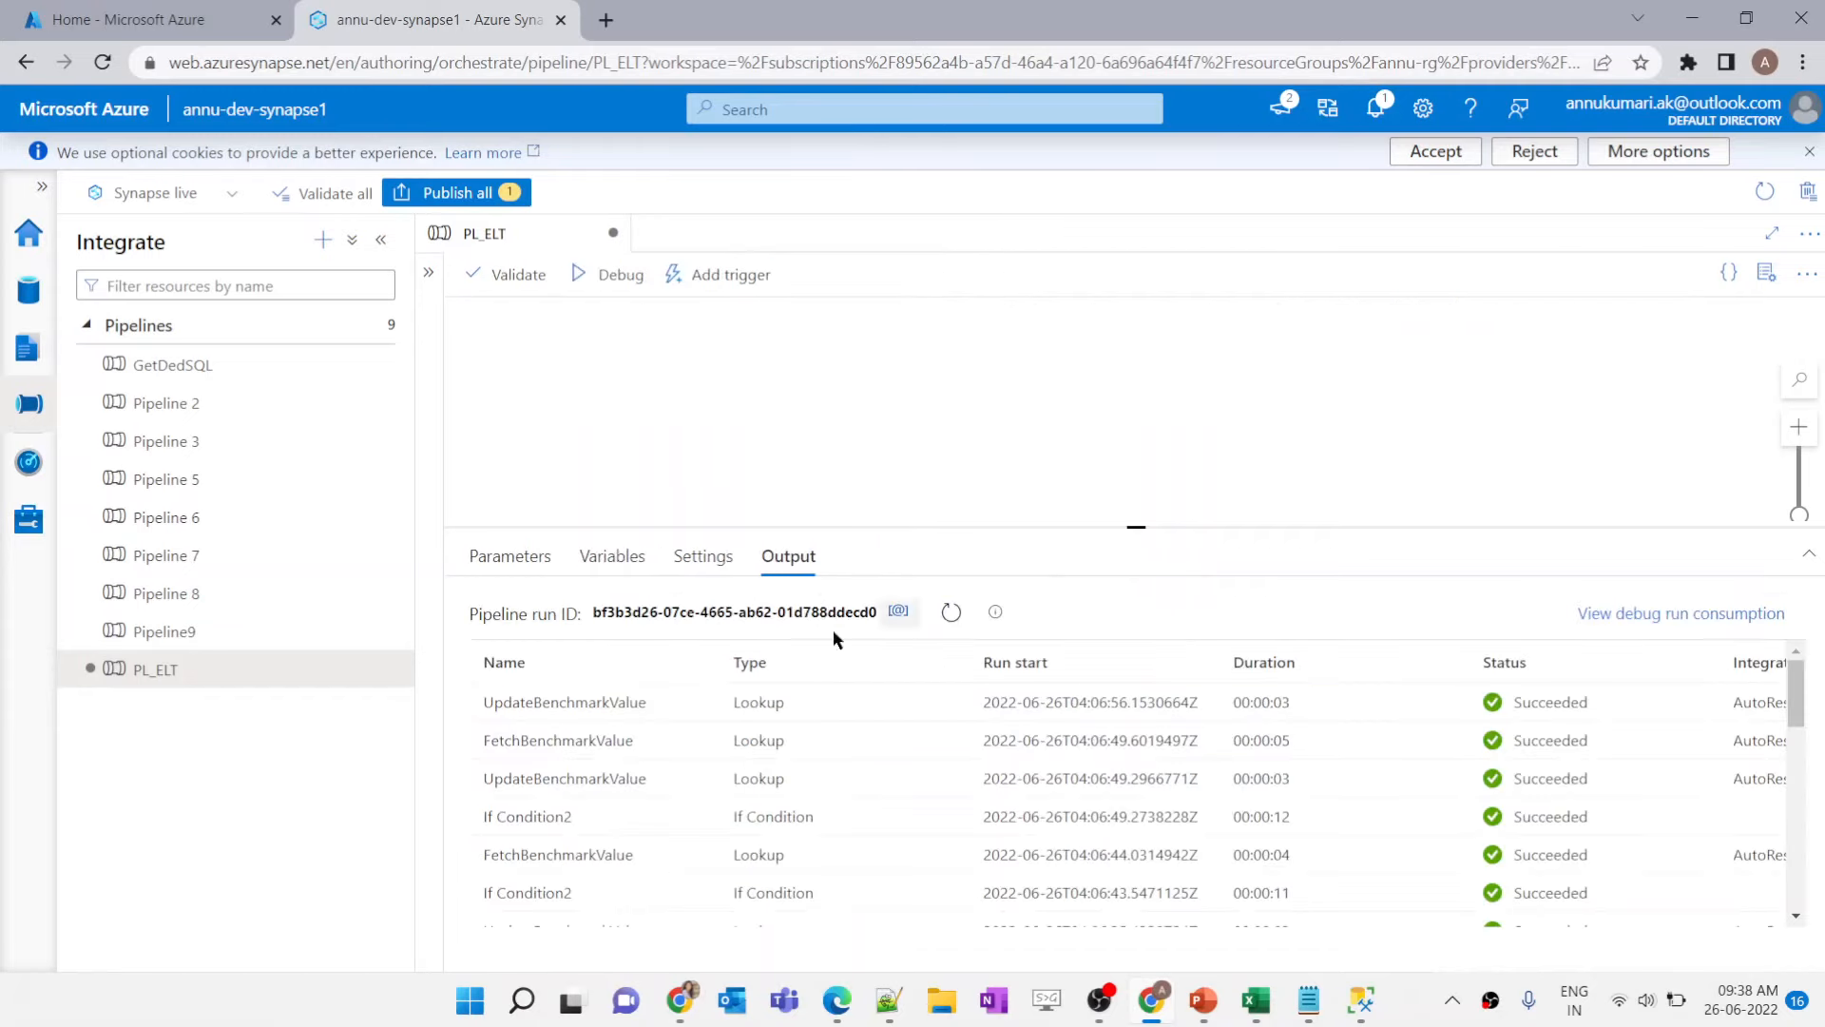
{"action": "scroll", "coordinate": [646, 751], "scroll_direction": "down", "scroll_amount": 3}
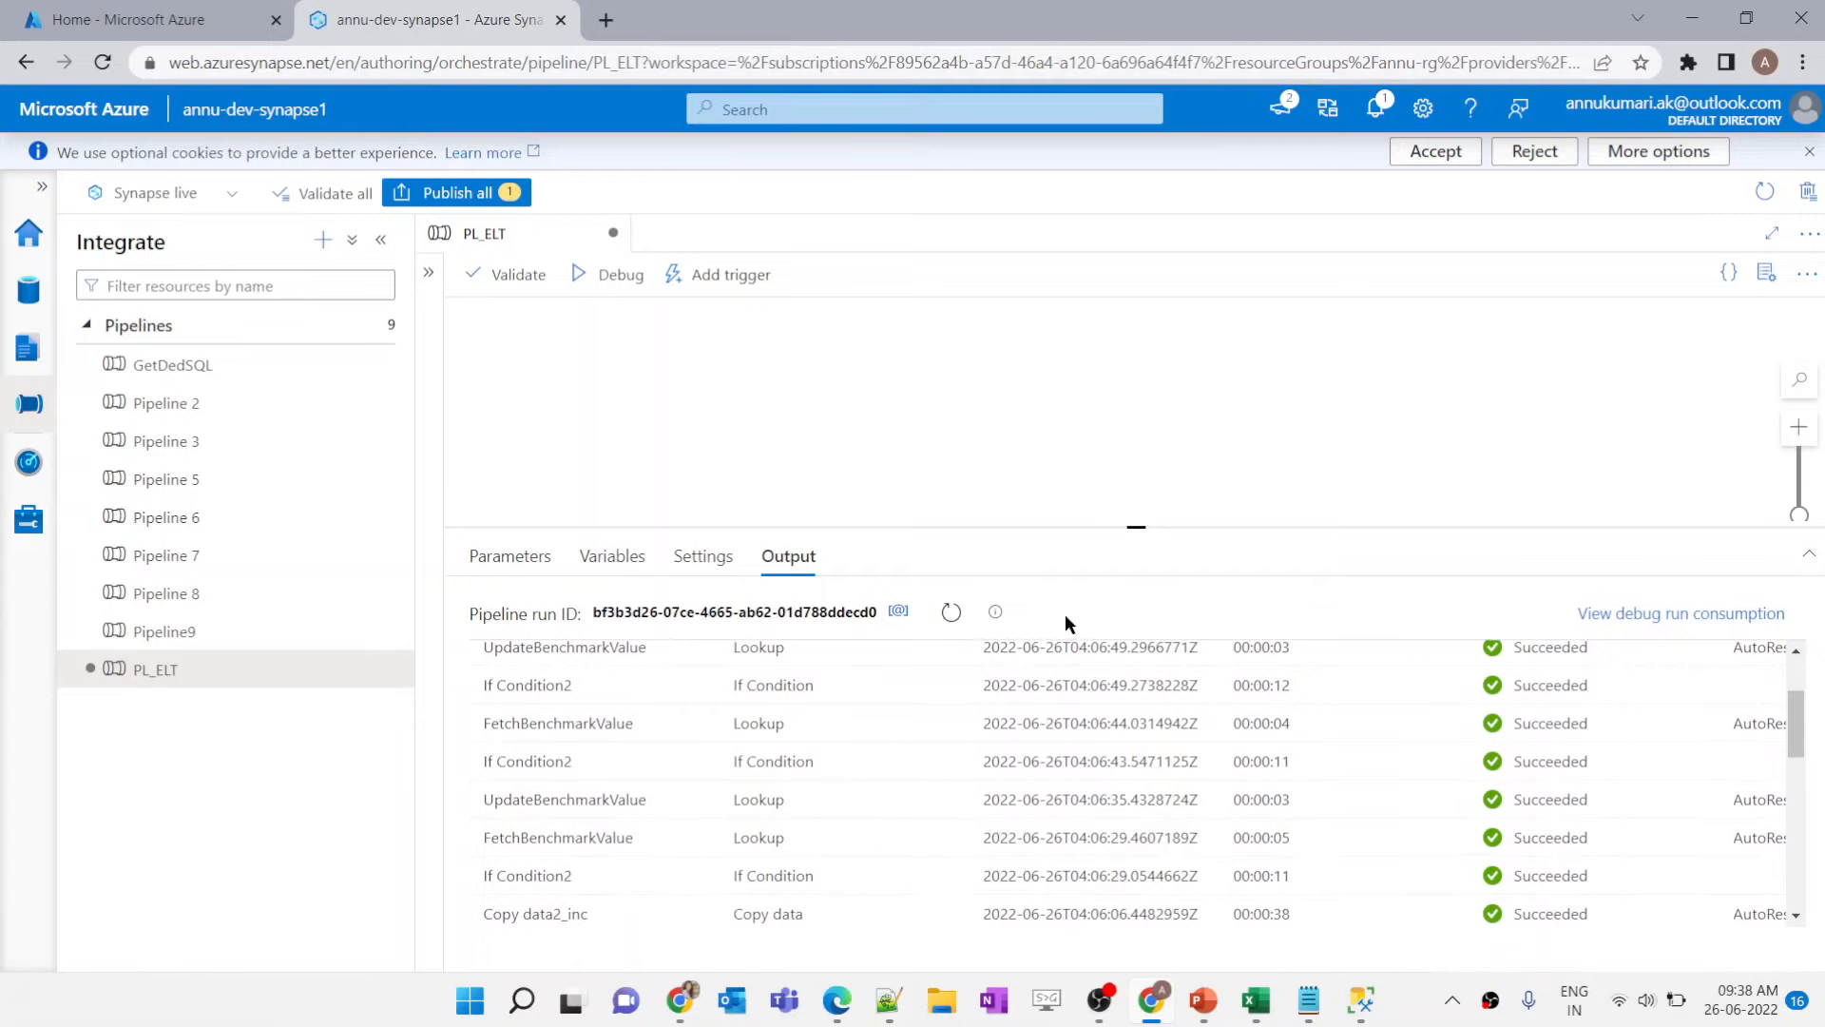
{"action": "left_click_drag", "start_coordinate": [1134, 531], "coordinate": [1136, 561]}
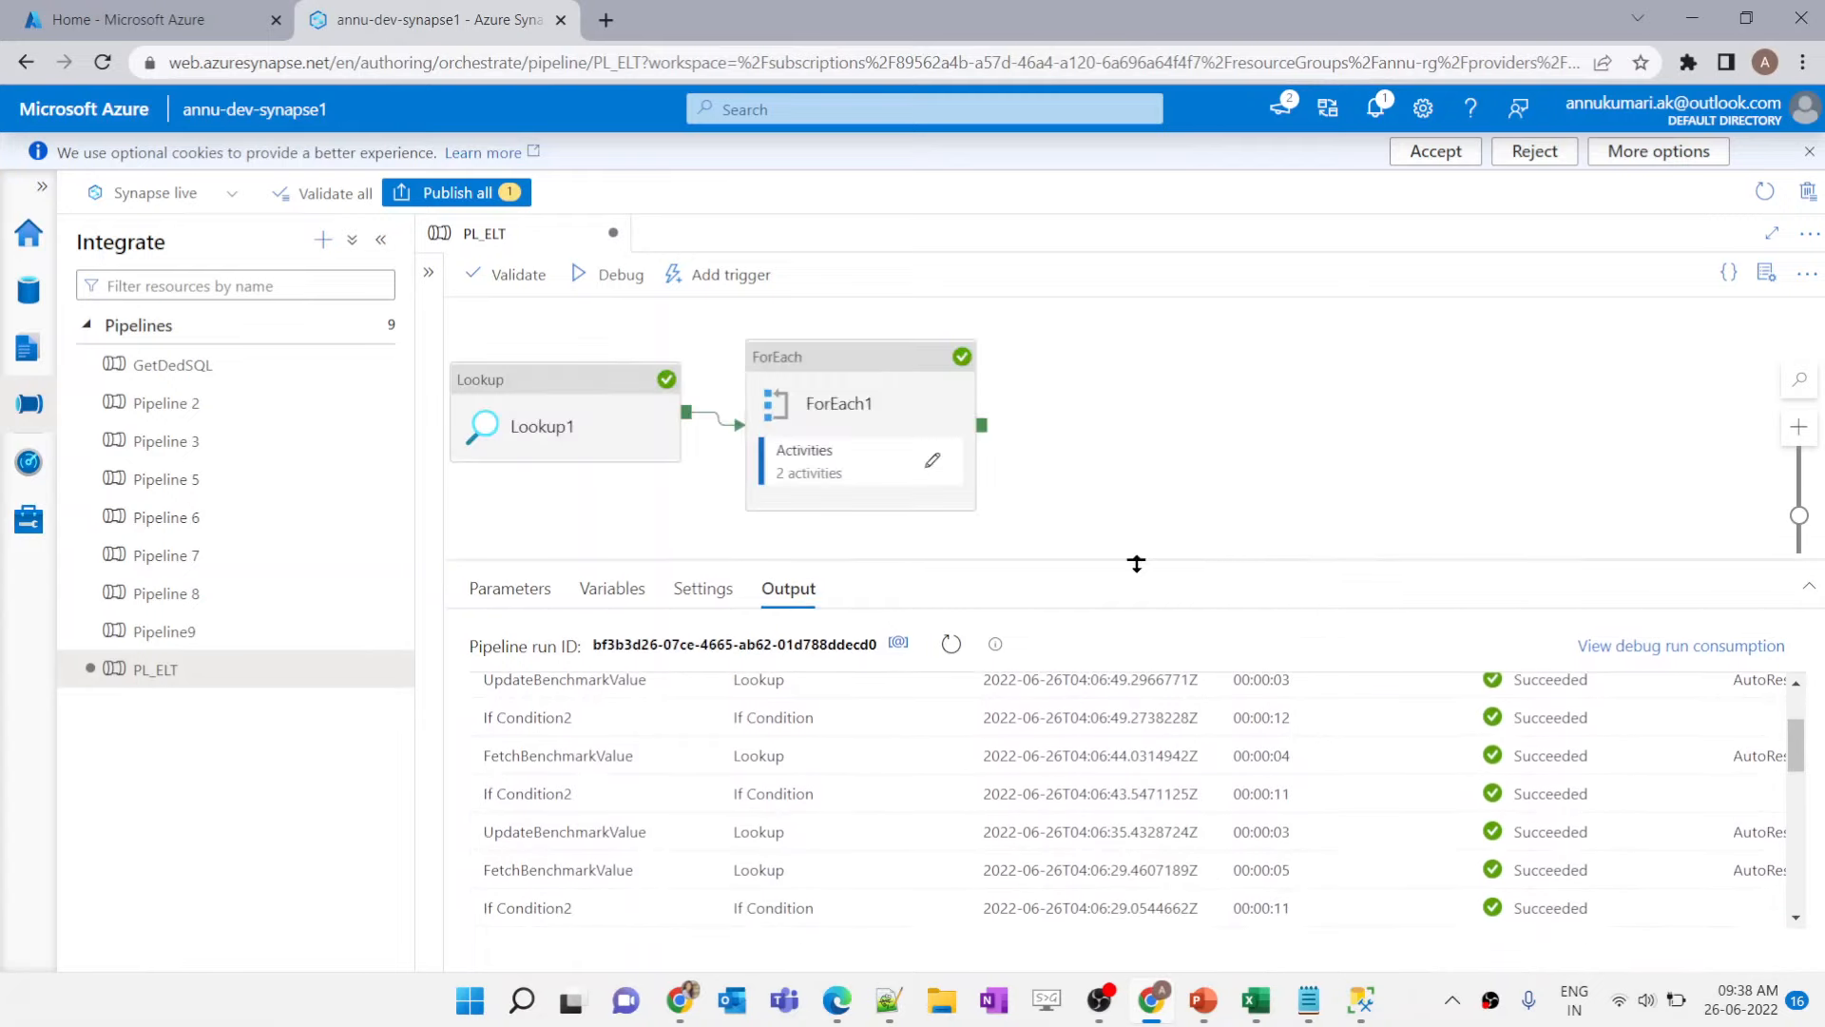
Step: Switch to SQL Server Management Studio and review the control.metadata key columns alongside the Production.UnitMeasure results from dedsqlpool
{"action": "left_click", "coordinate": [1309, 998]}
{"action": "left_click", "coordinate": [1362, 998]}
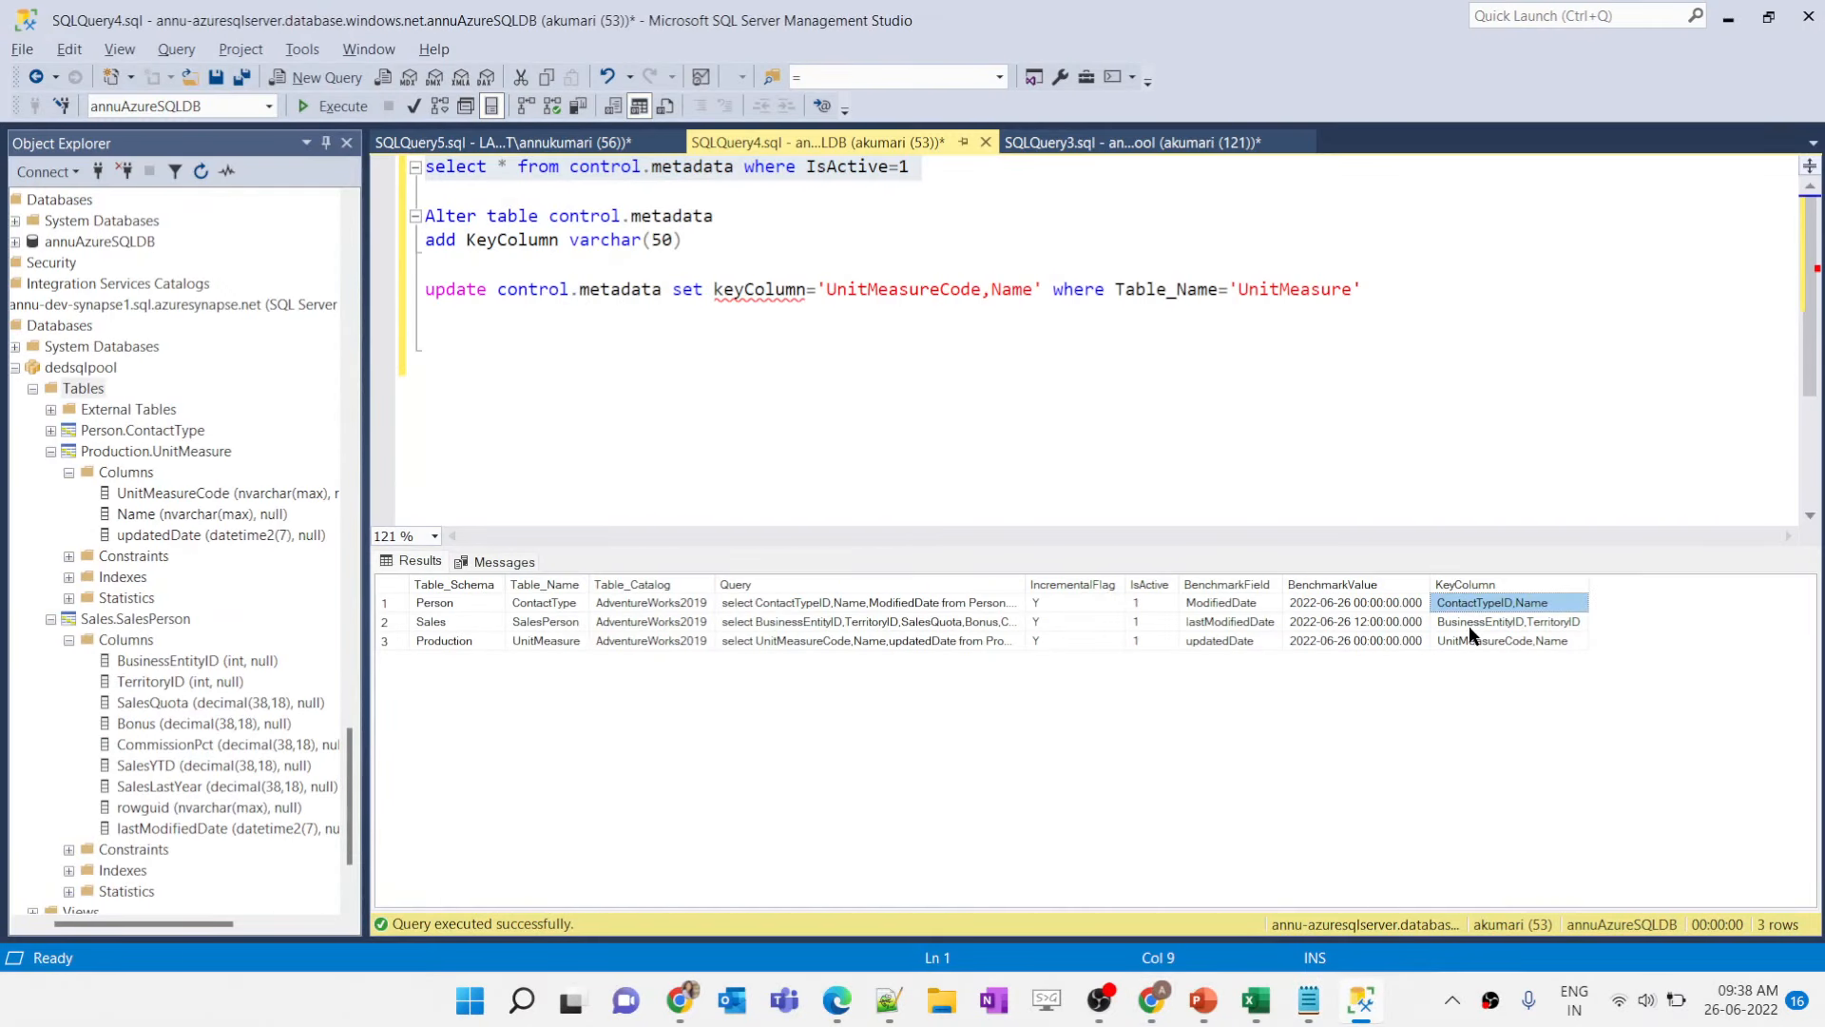
{"action": "left_click", "coordinate": [1111, 142]}
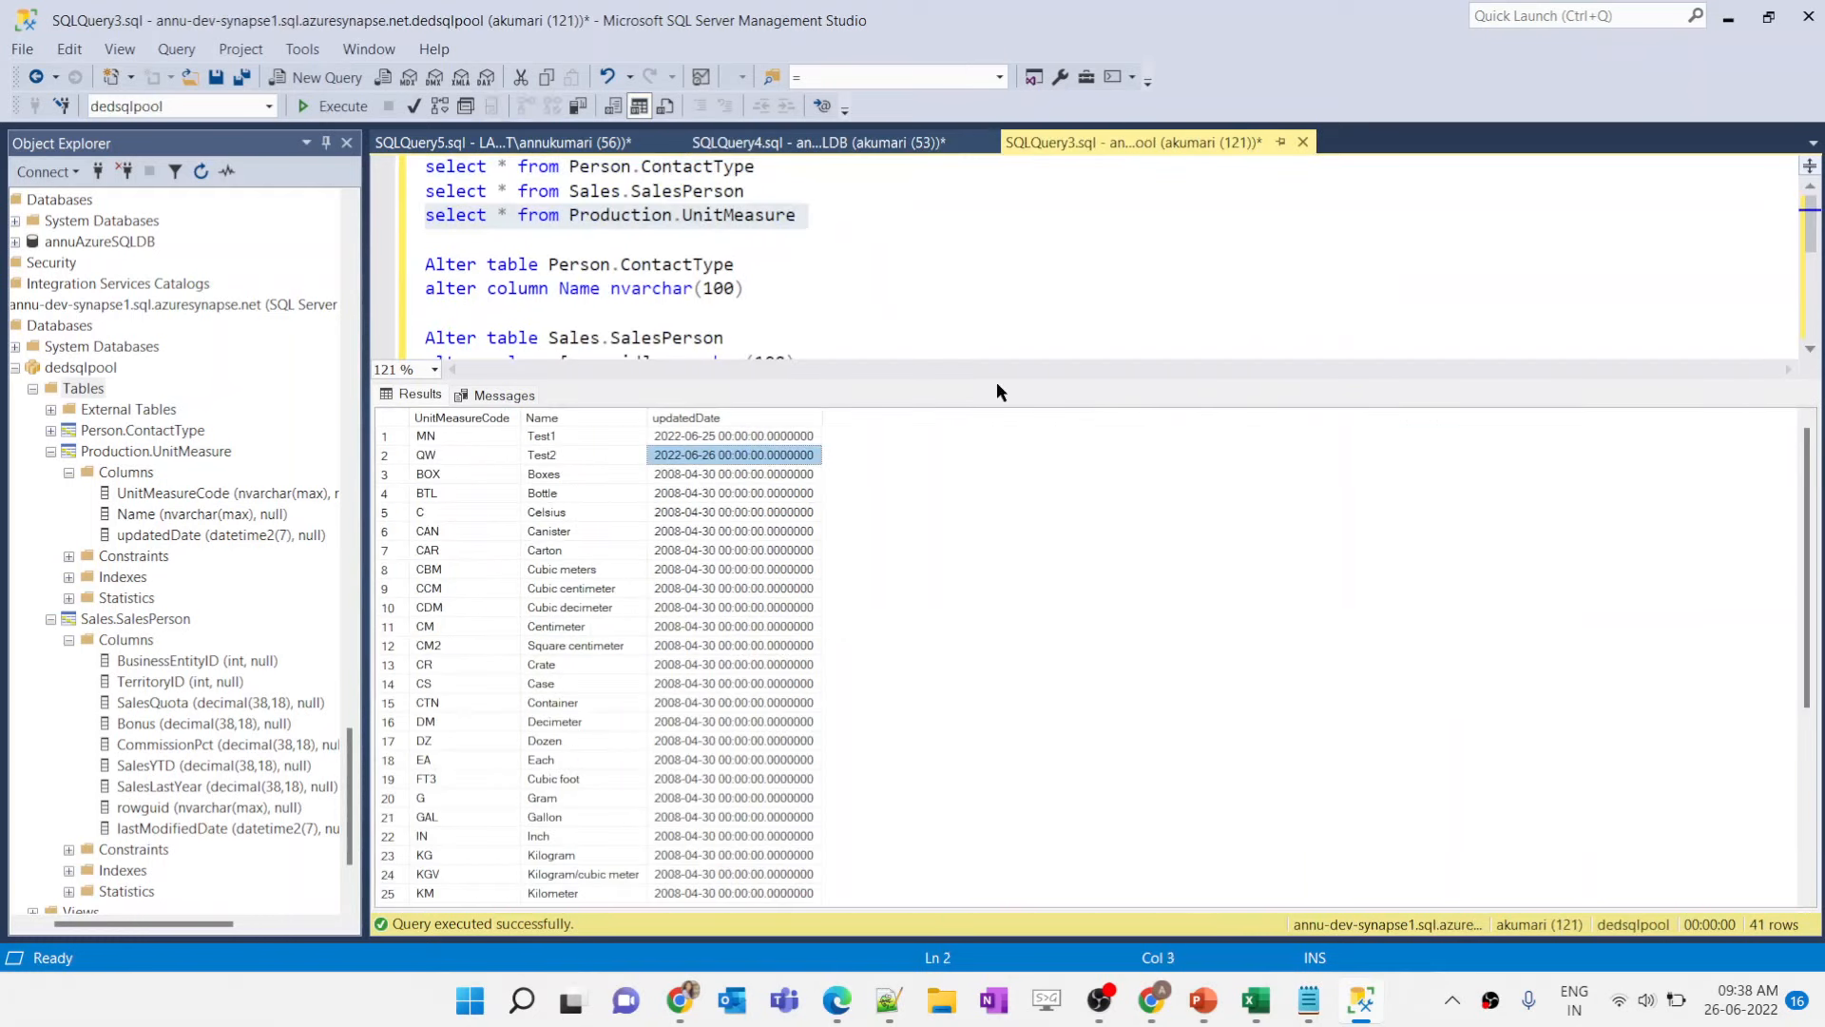
{"action": "left_click", "coordinate": [842, 141]}
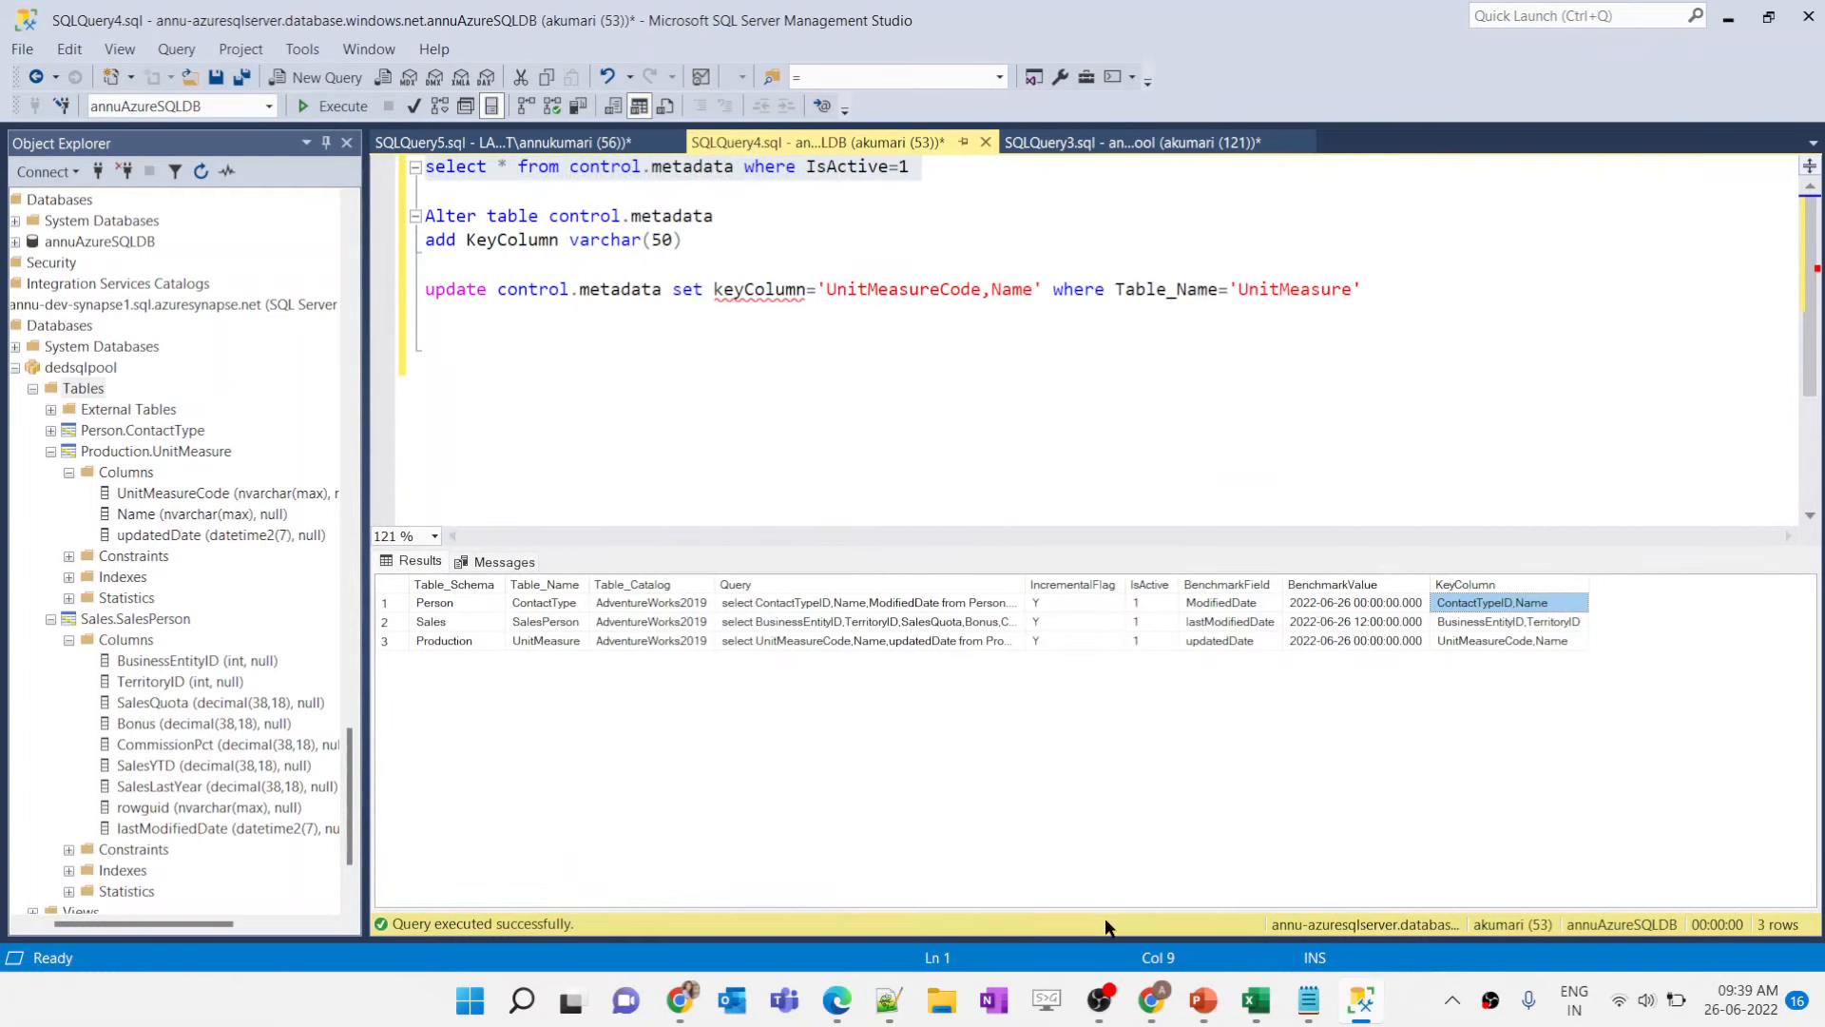
Step: Switch to the PowerPoint slide show and display the Episode : 12 slide about Upsert
{"action": "left_click", "coordinate": [1203, 998]}
{"action": "left_click", "coordinate": [1263, 886]}
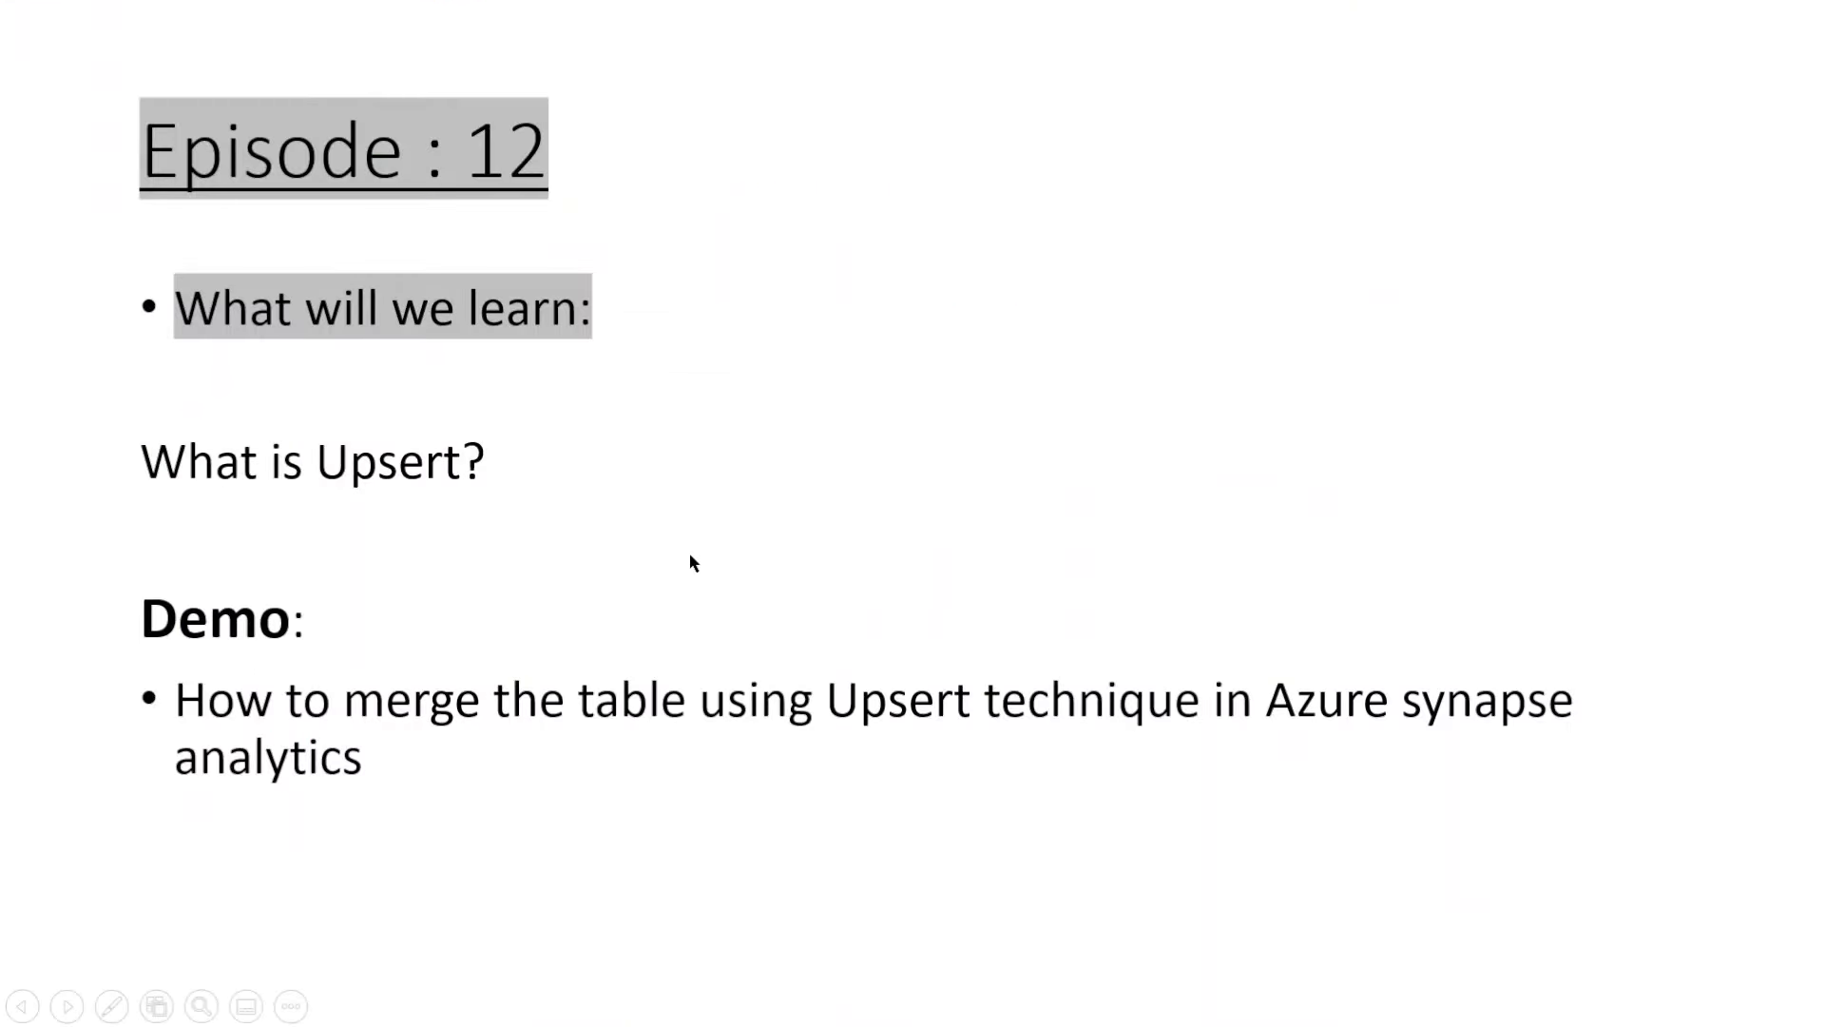